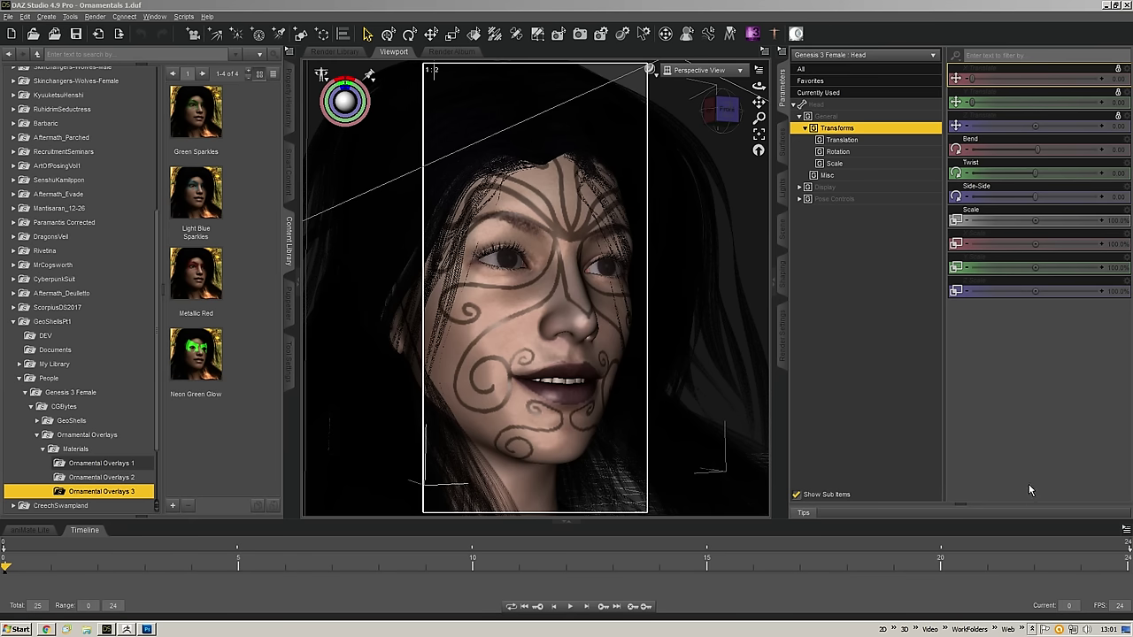
{"action": "left_click_drag", "start_coordinate": [1008, 523], "coordinate": [1008, 549]}
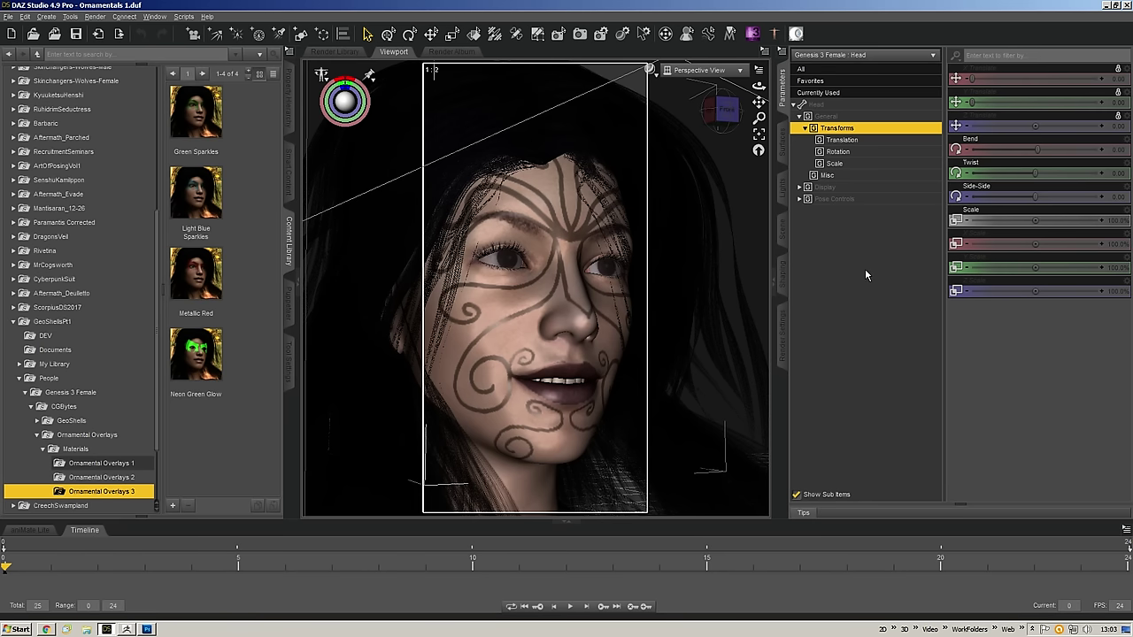
{"action": "left_click", "coordinate": [902, 330]}
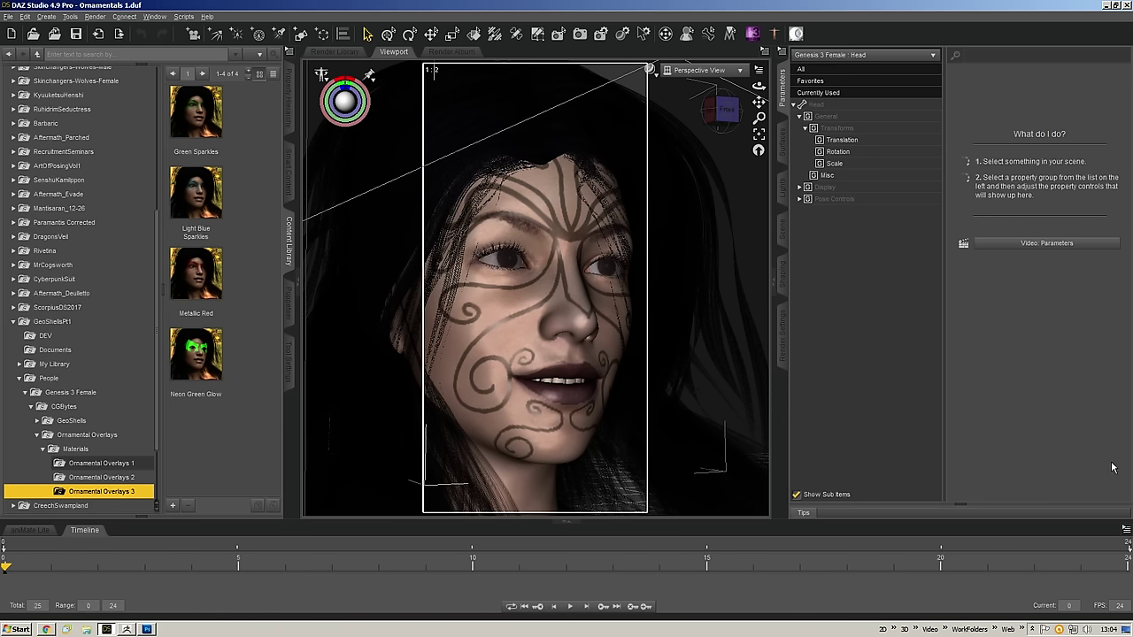
- Start a new empty scene, discarding the current Ornamentals 1 scene
{"action": "left_click", "coordinate": [723, 113]}
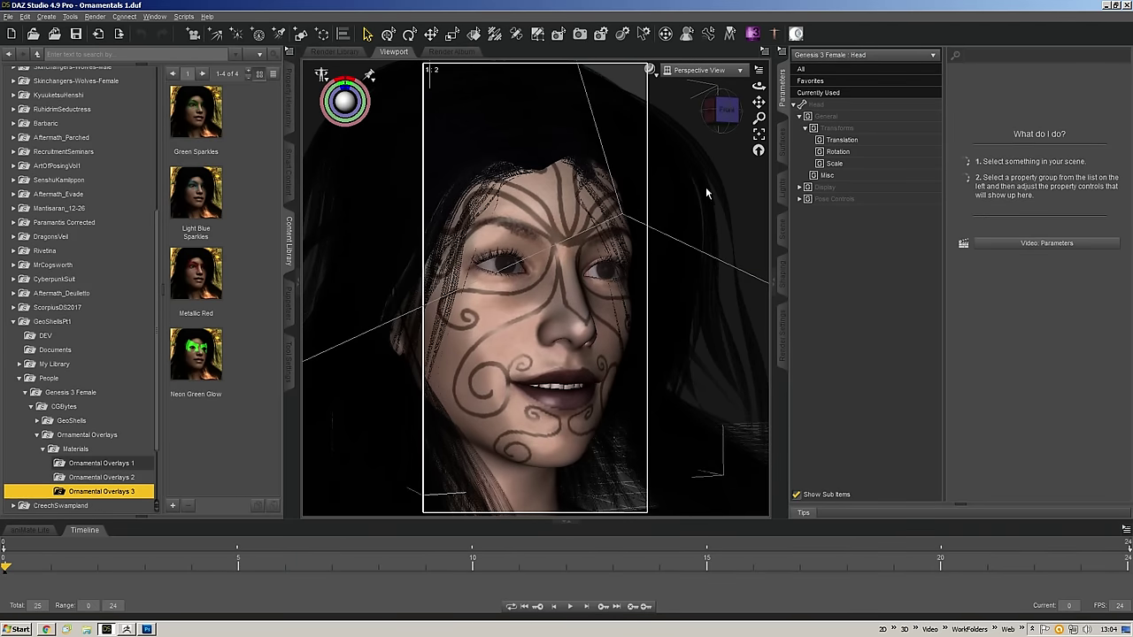
{"action": "key", "text": "ctrl+n"}
{"action": "left_click", "coordinate": [566, 326]}
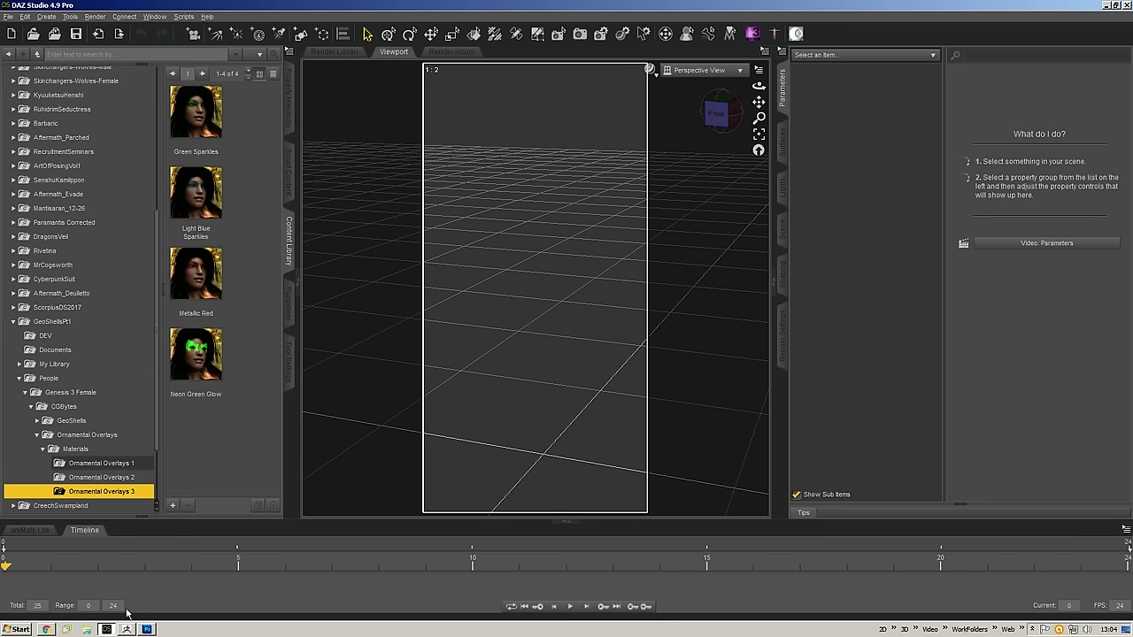
- Switch to ZBrush, start a new document without saving the changes, and close ZBrush to return to DAZ Studio
{"action": "left_click", "coordinate": [126, 629]}
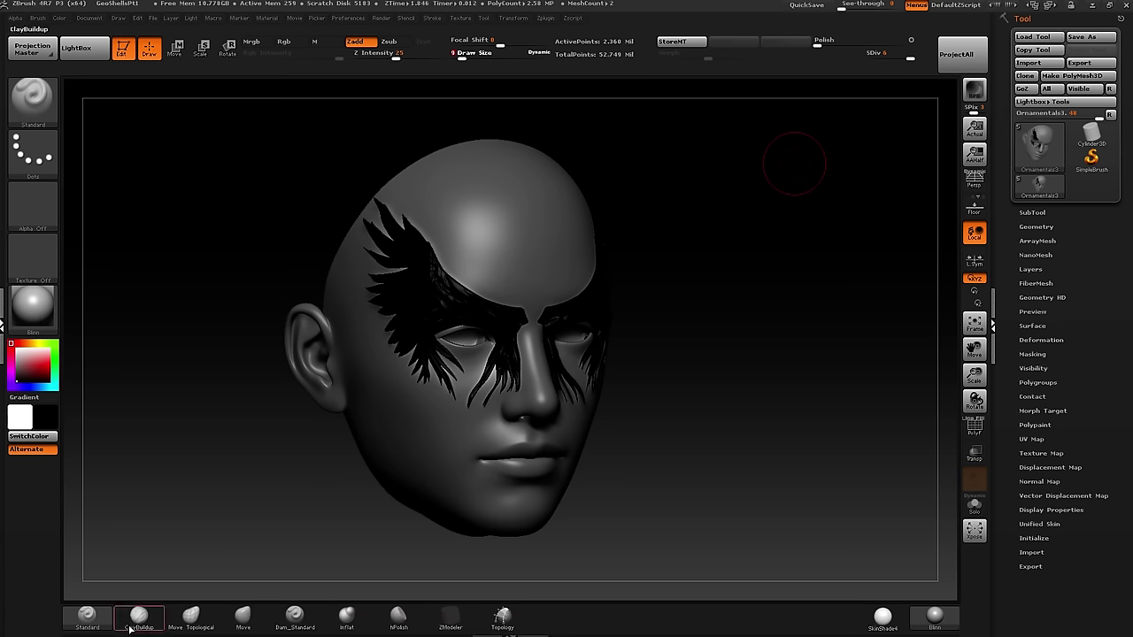
{"action": "left_click", "coordinate": [89, 17]}
{"action": "left_click", "coordinate": [145, 183]}
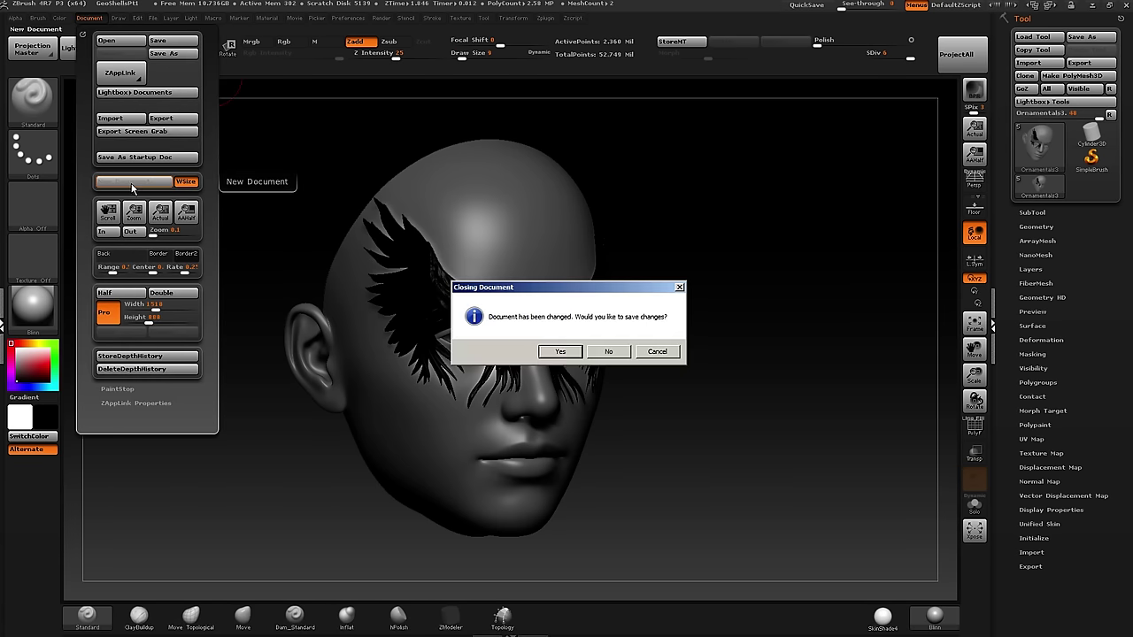
{"action": "left_click", "coordinate": [603, 355]}
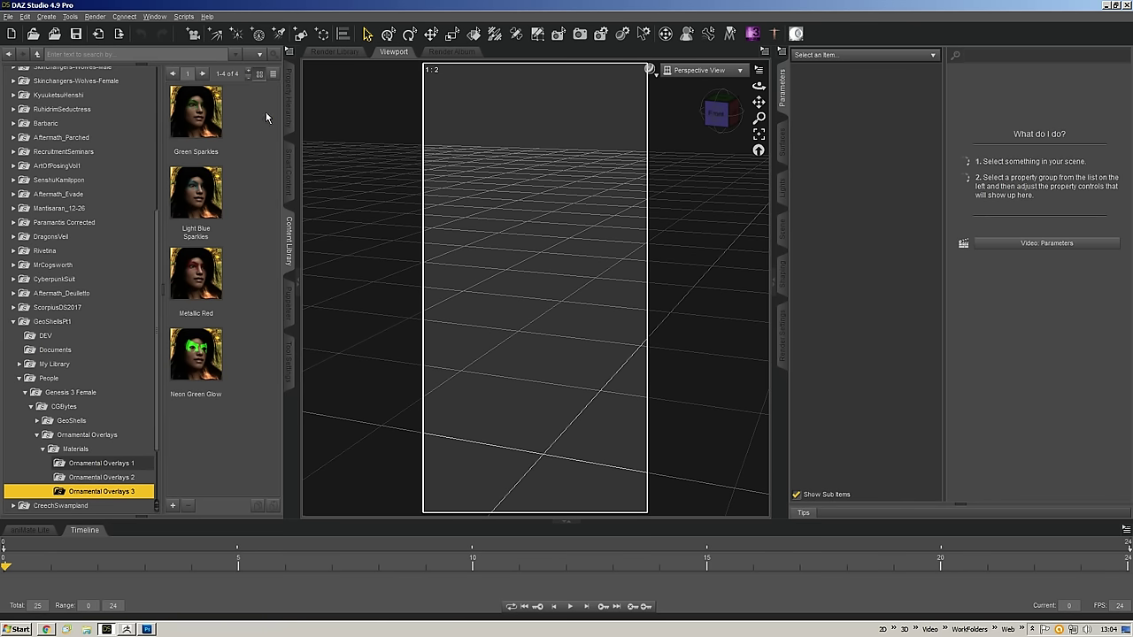
{"action": "left_click", "coordinate": [128, 630]}
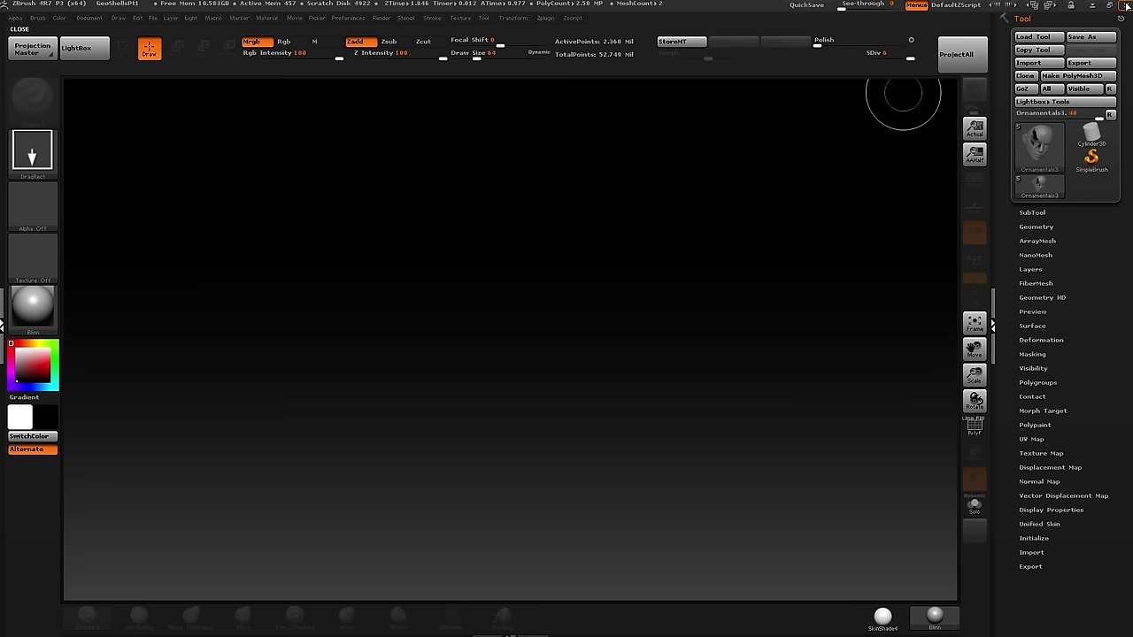
{"action": "key", "text": "alt+Tab"}
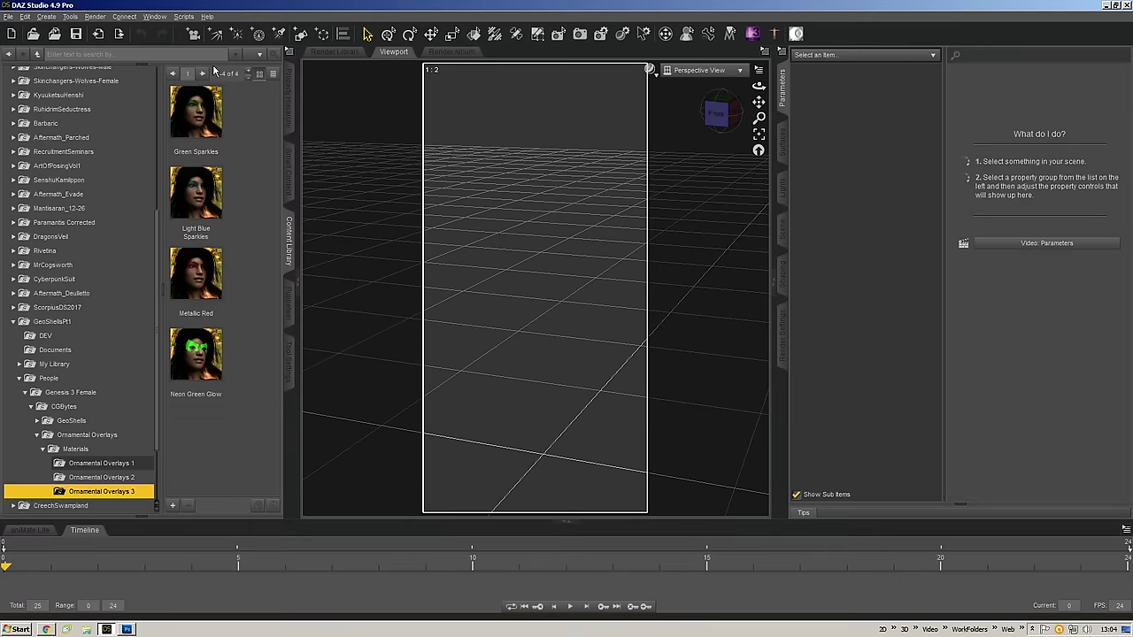
- Load the Genesis 3 Female figure from the People folder of My DAZ 3D Library into the scene
{"action": "scroll", "coordinate": [89, 200], "scroll_direction": "up", "scroll_amount": 4}
{"action": "scroll", "coordinate": [88, 209], "scroll_direction": "down", "scroll_amount": 4}
{"action": "scroll", "coordinate": [89, 177], "scroll_direction": "up", "scroll_amount": 6}
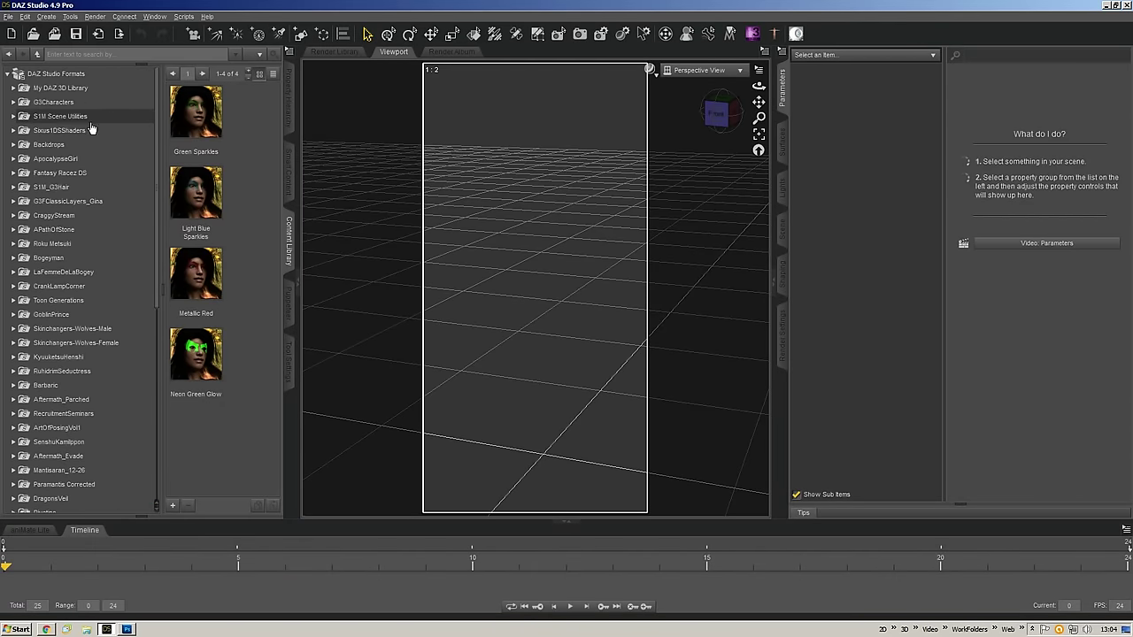
{"action": "double_click", "coordinate": [68, 90]}
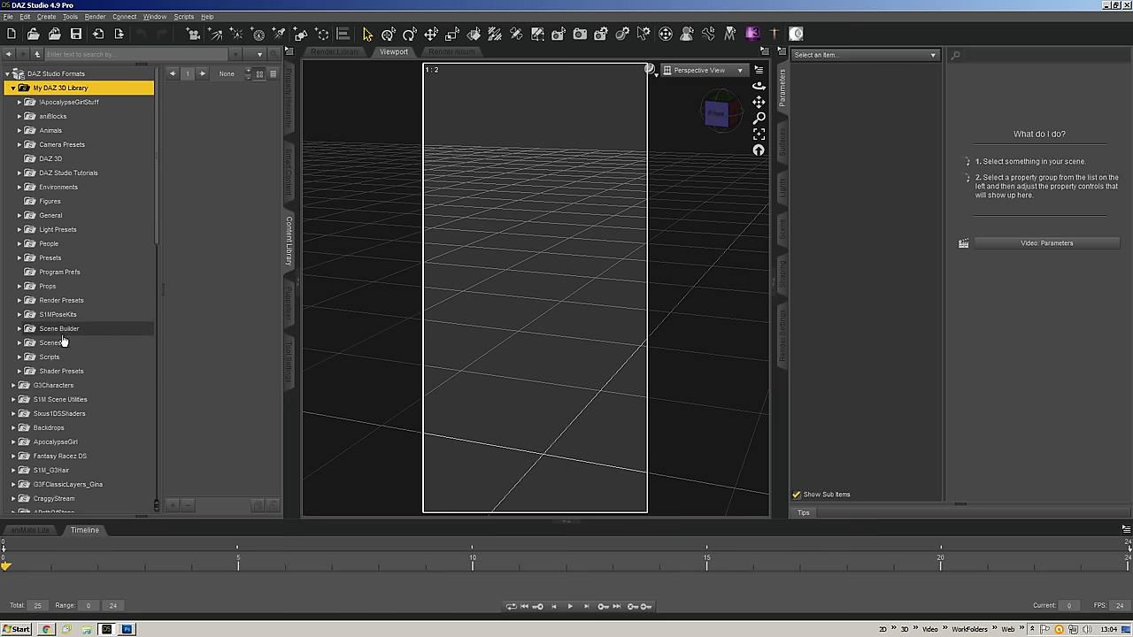
{"action": "double_click", "coordinate": [49, 244]}
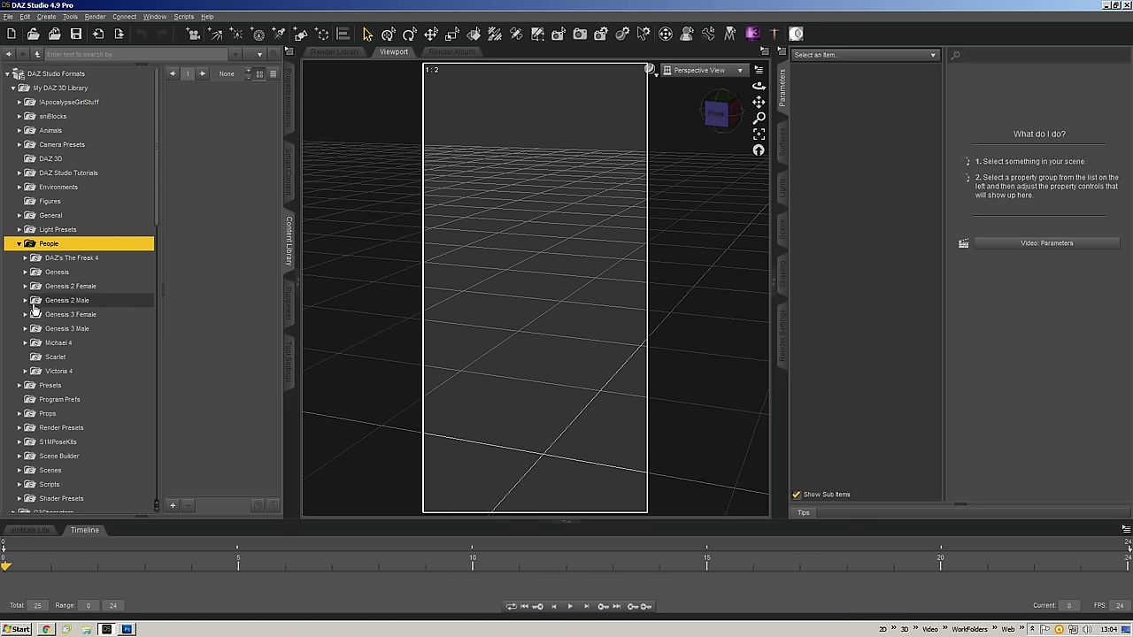
{"action": "double_click", "coordinate": [74, 316]}
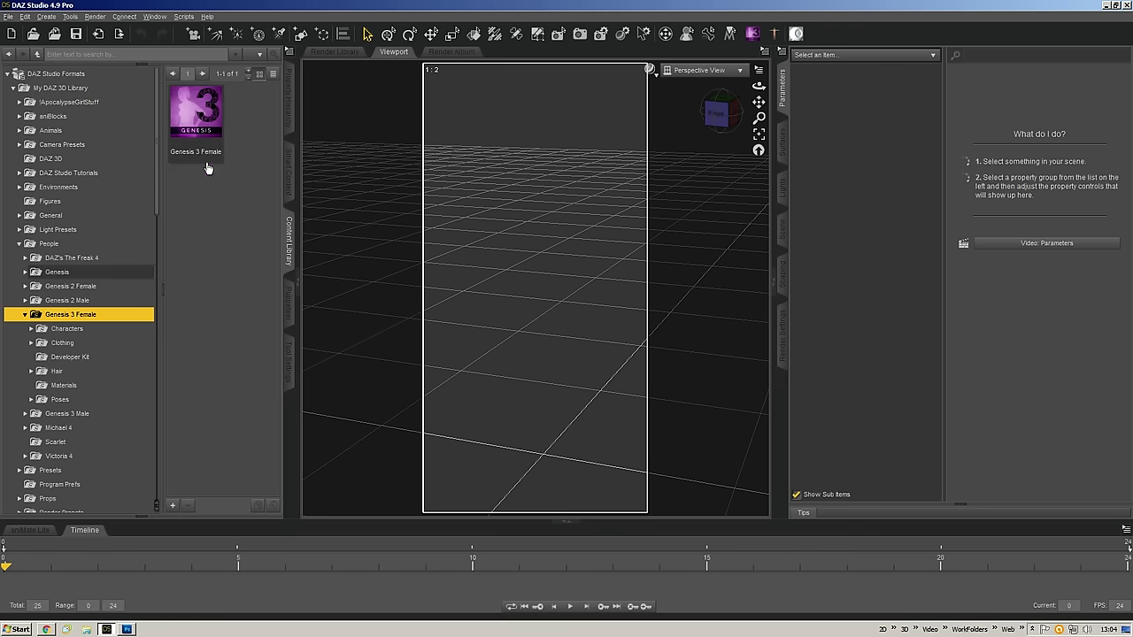
{"action": "double_click", "coordinate": [196, 127]}
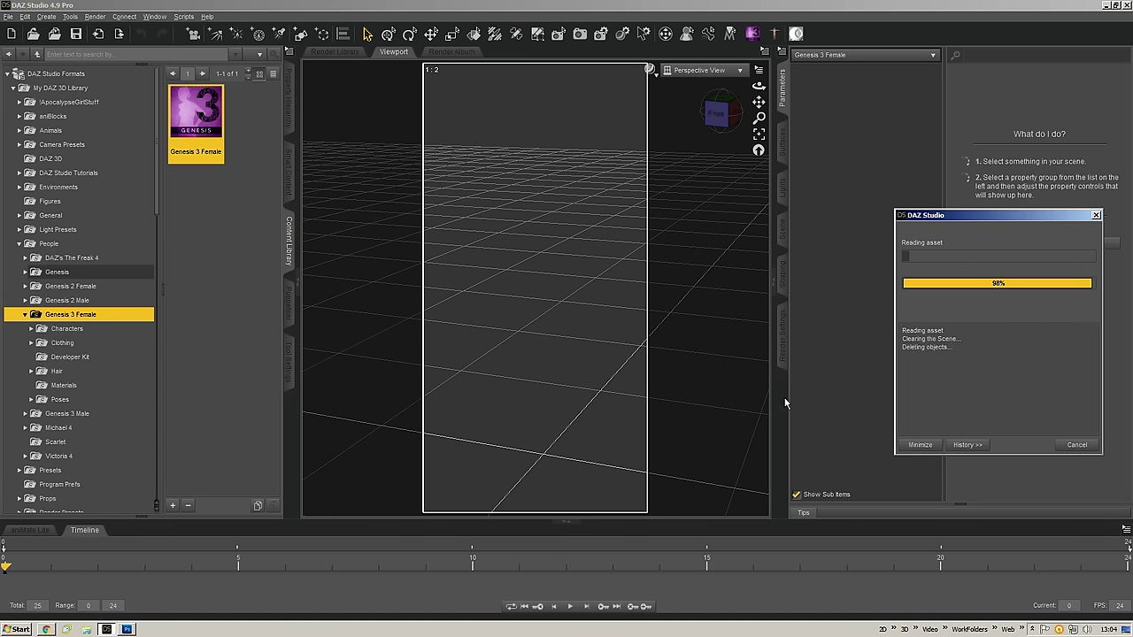
- Set the render dimension preset to Active Viewport
{"action": "left_click", "coordinate": [784, 347]}
{"action": "left_click", "coordinate": [816, 114]}
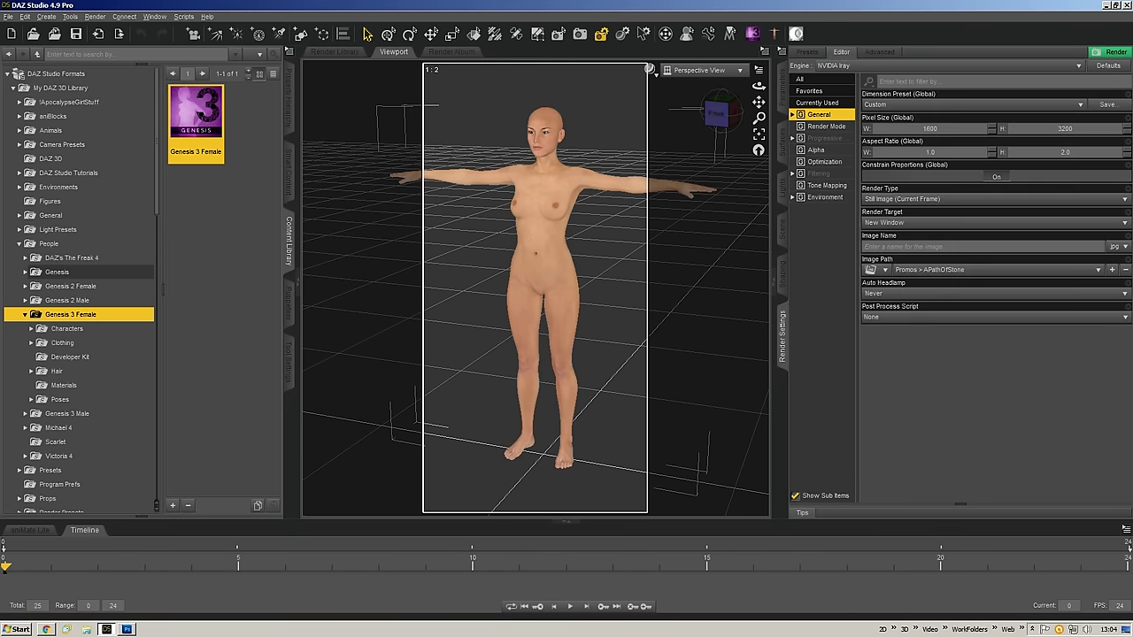
{"action": "left_click", "coordinate": [900, 108]}
{"action": "left_click", "coordinate": [897, 96]}
- Create a new geometry shell parented to the Genesis 3 Female figure
{"action": "mouse_move", "coordinate": [715, 115]}
{"action": "left_mouse_down"}
{"action": "mouse_move", "coordinate": [744, 115]}
{"action": "mouse_move", "coordinate": [699, 111]}
{"action": "mouse_move", "coordinate": [720, 108]}
{"action": "left_mouse_up"}
{"action": "left_click", "coordinate": [540, 115]}
{"action": "key", "text": "ctrl+f"}
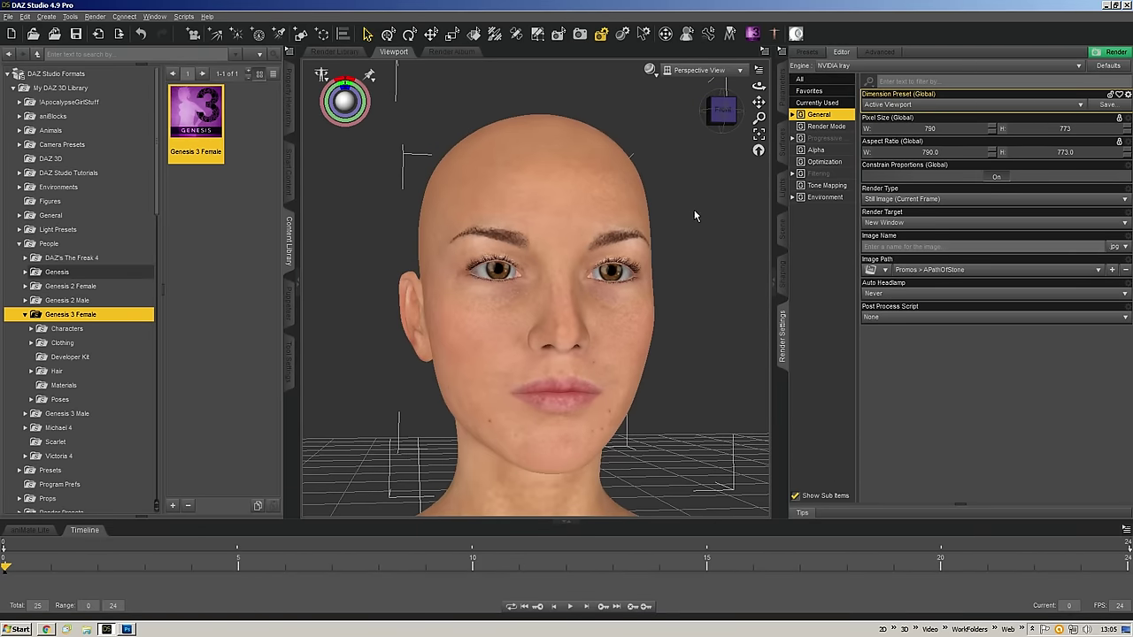
{"action": "mouse_move", "coordinate": [723, 111]}
{"action": "left_mouse_down"}
{"action": "mouse_move", "coordinate": [695, 112]}
{"action": "mouse_move", "coordinate": [721, 110]}
{"action": "left_mouse_up"}
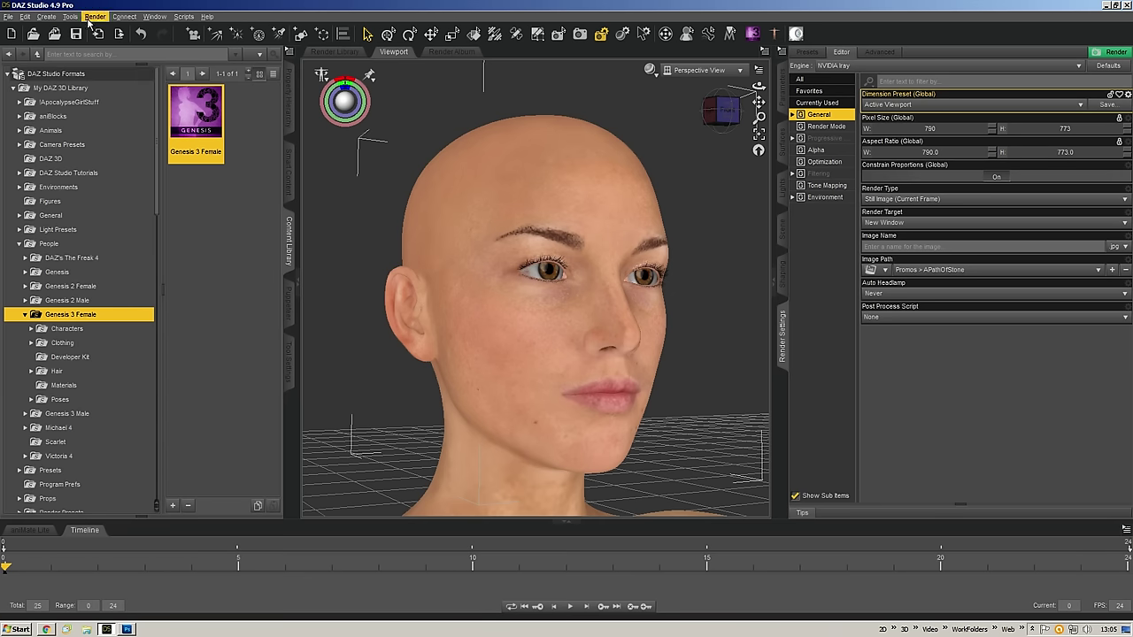
{"action": "left_click", "coordinate": [48, 18]}
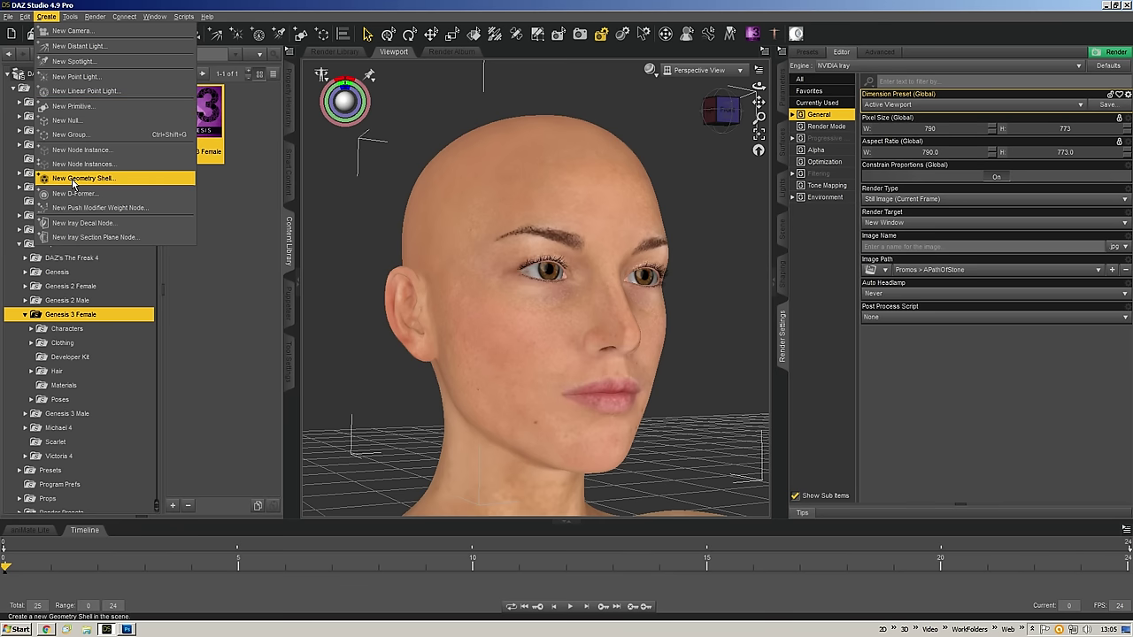
{"action": "left_click", "coordinate": [177, 179]}
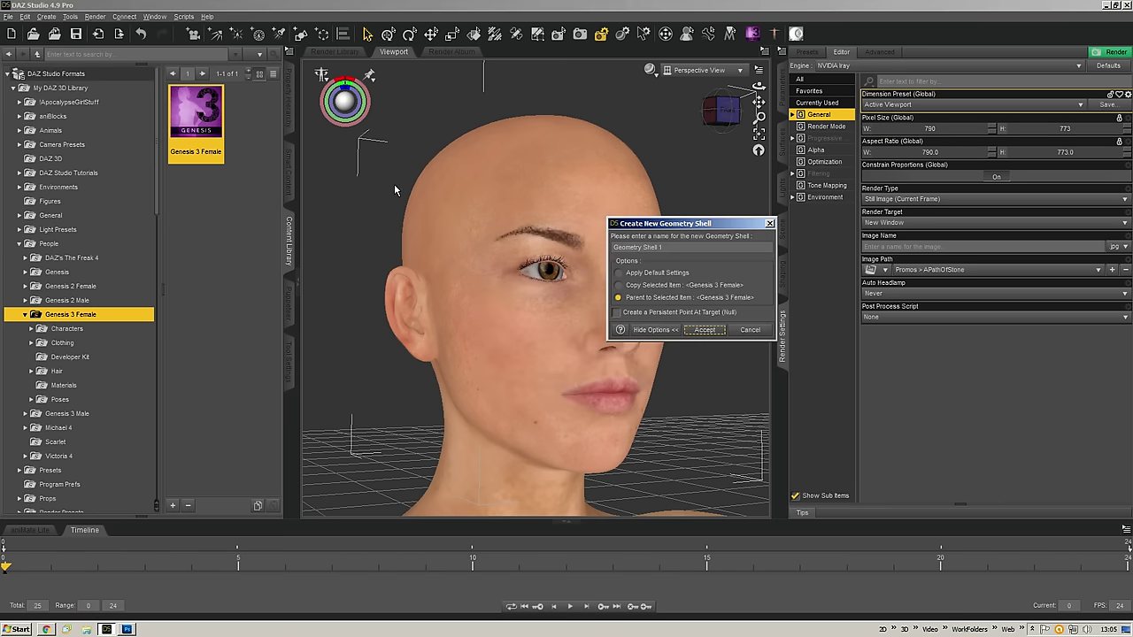
{"action": "left_click", "coordinate": [706, 330]}
- Examine the shell over the figure's head and compare selecting the geometry shell in the scene hierarchy with selecting the figure in the viewport
{"action": "mouse_move", "coordinate": [728, 112]}
{"action": "left_mouse_down"}
{"action": "mouse_move", "coordinate": [682, 113]}
{"action": "mouse_move", "coordinate": [771, 115]}
{"action": "mouse_move", "coordinate": [691, 114]}
{"action": "mouse_move", "coordinate": [732, 112]}
{"action": "left_mouse_up"}
{"action": "scroll", "coordinate": [683, 211], "scroll_direction": "down", "scroll_amount": 2}
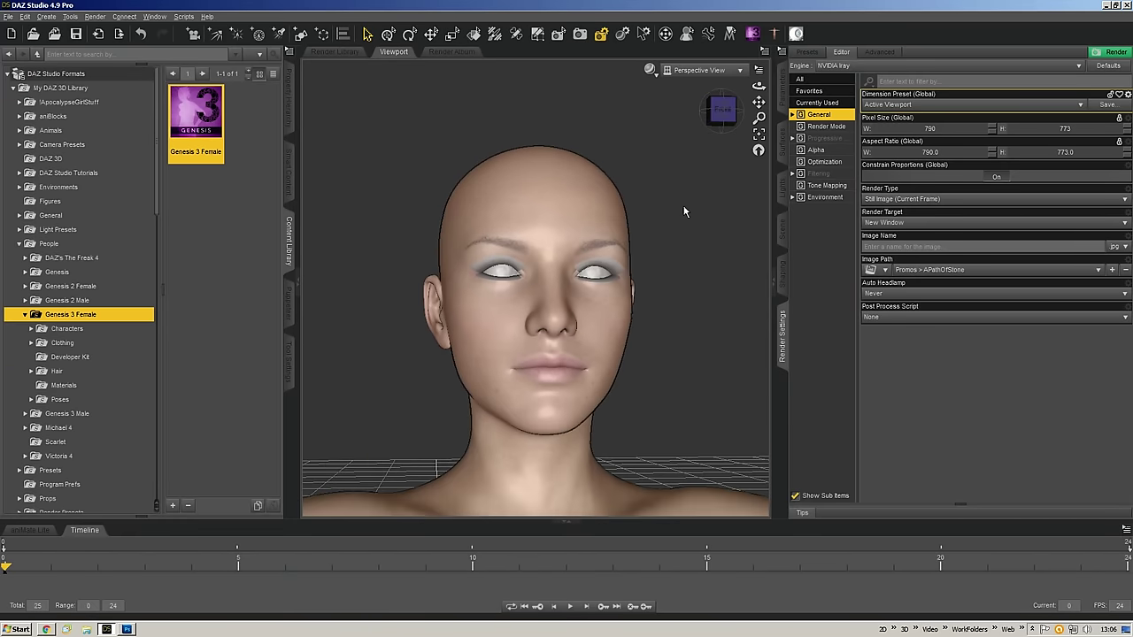
{"action": "scroll", "coordinate": [677, 211], "scroll_direction": "up", "scroll_amount": 4}
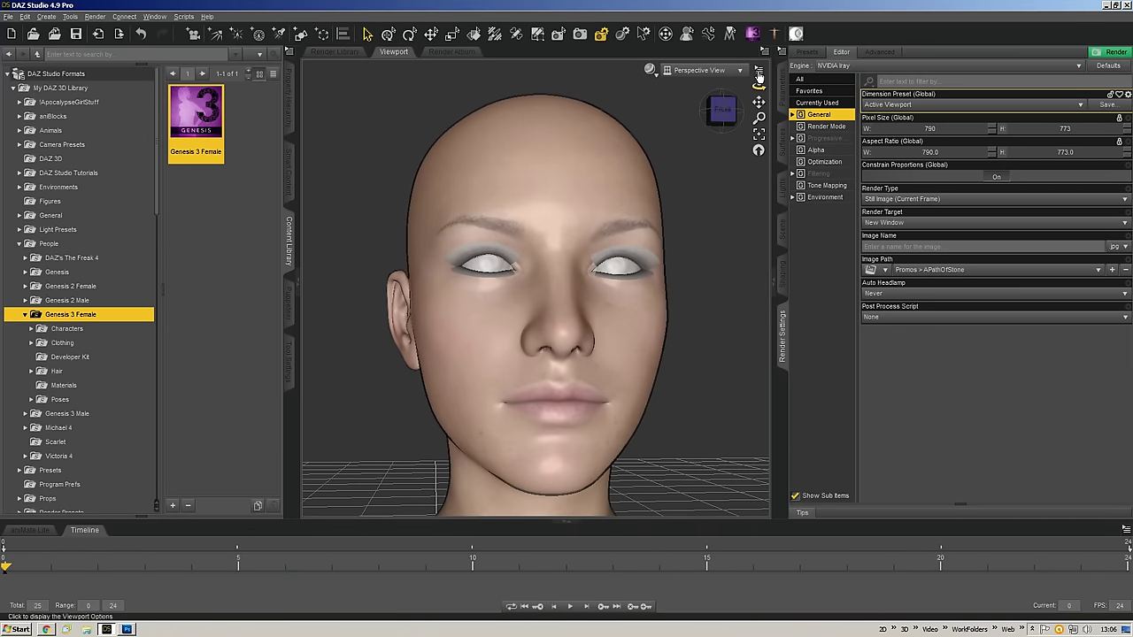
{"action": "left_click_drag", "start_coordinate": [758, 102], "coordinate": [737, 107]}
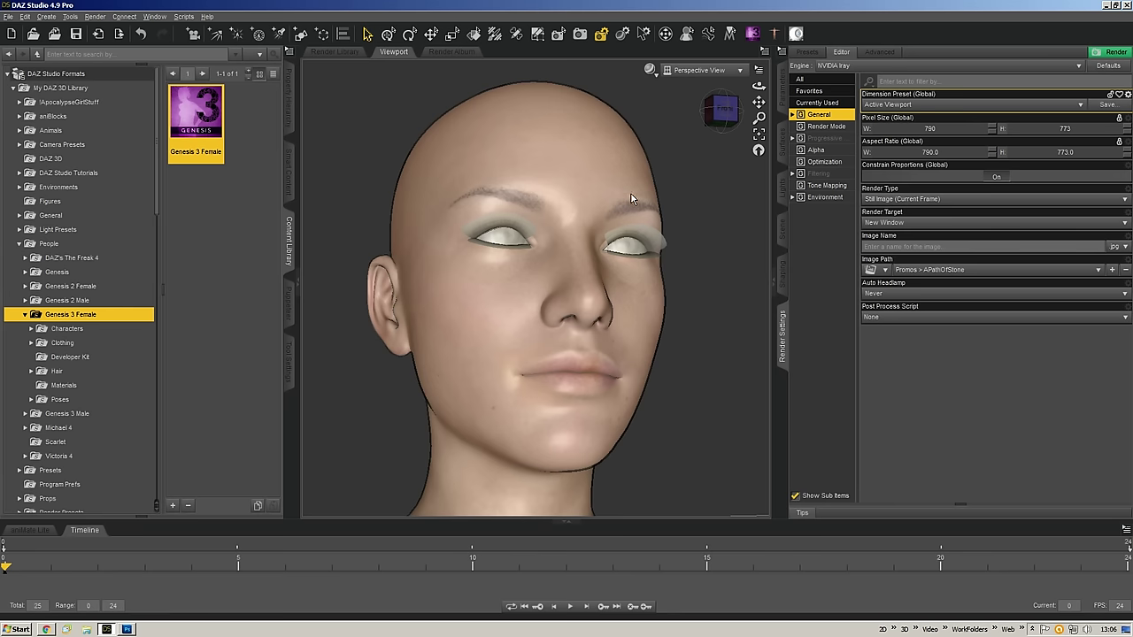
{"action": "mouse_move", "coordinate": [725, 108]}
{"action": "left_mouse_down"}
{"action": "mouse_move", "coordinate": [779, 108]}
{"action": "mouse_move", "coordinate": [725, 110]}
{"action": "left_mouse_up"}
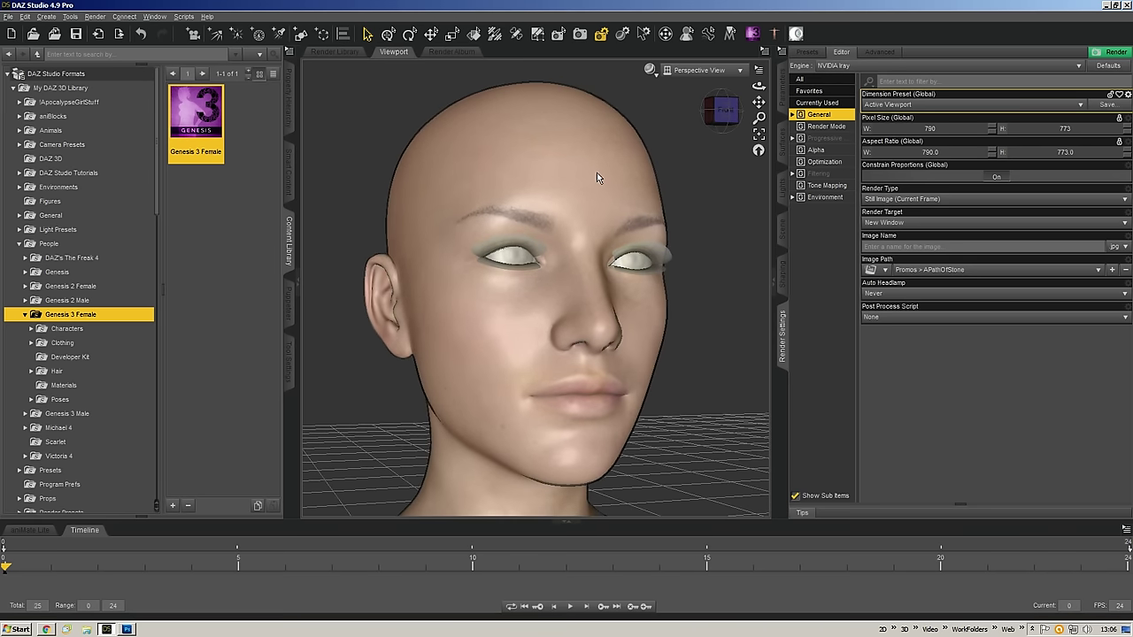
{"action": "left_click", "coordinate": [785, 237]}
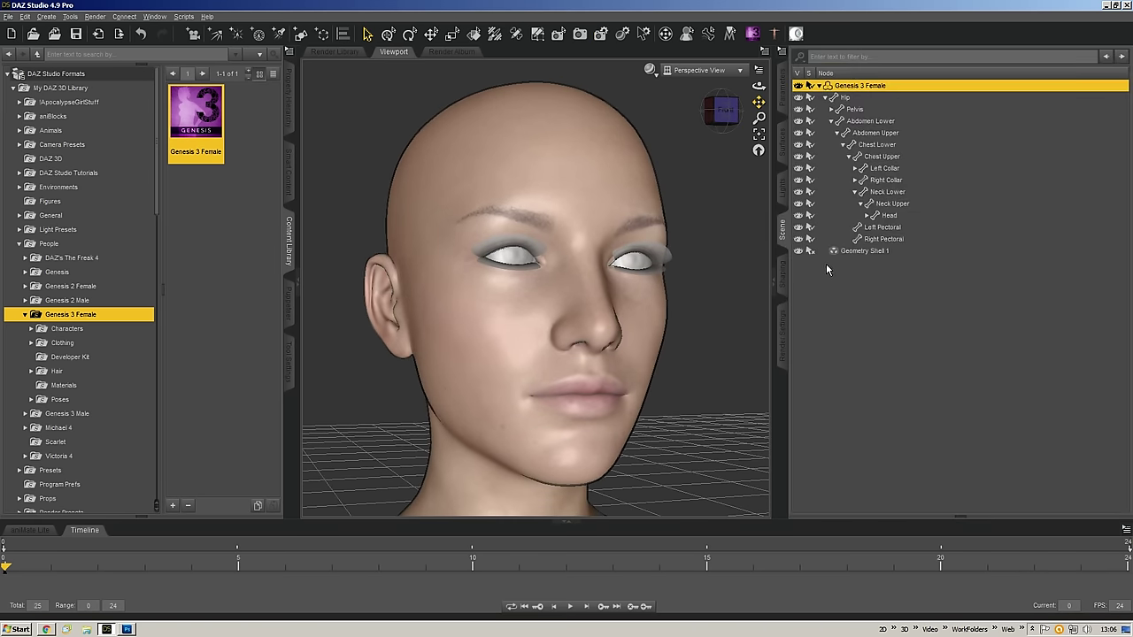
{"action": "left_click", "coordinate": [862, 251]}
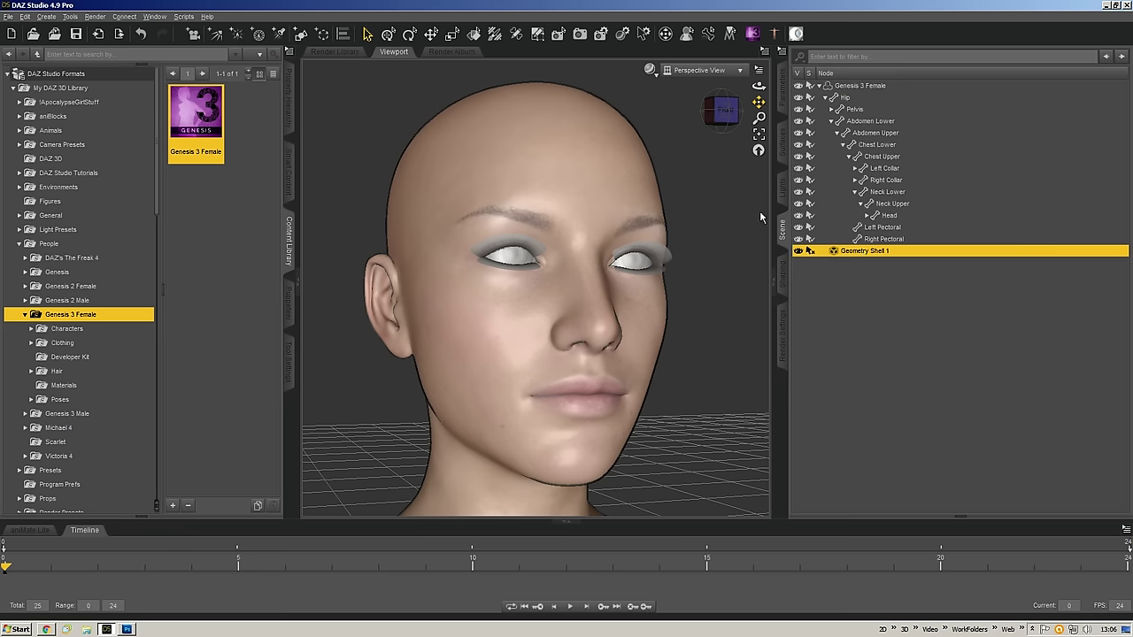
{"action": "left_click", "coordinate": [632, 207]}
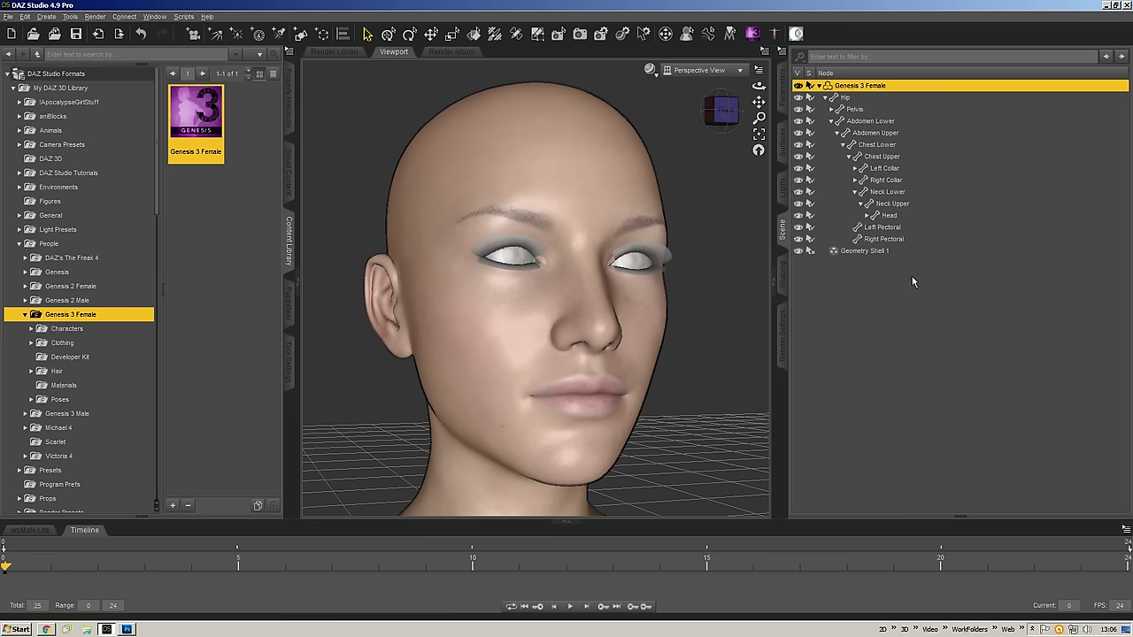
{"action": "left_click", "coordinate": [868, 251]}
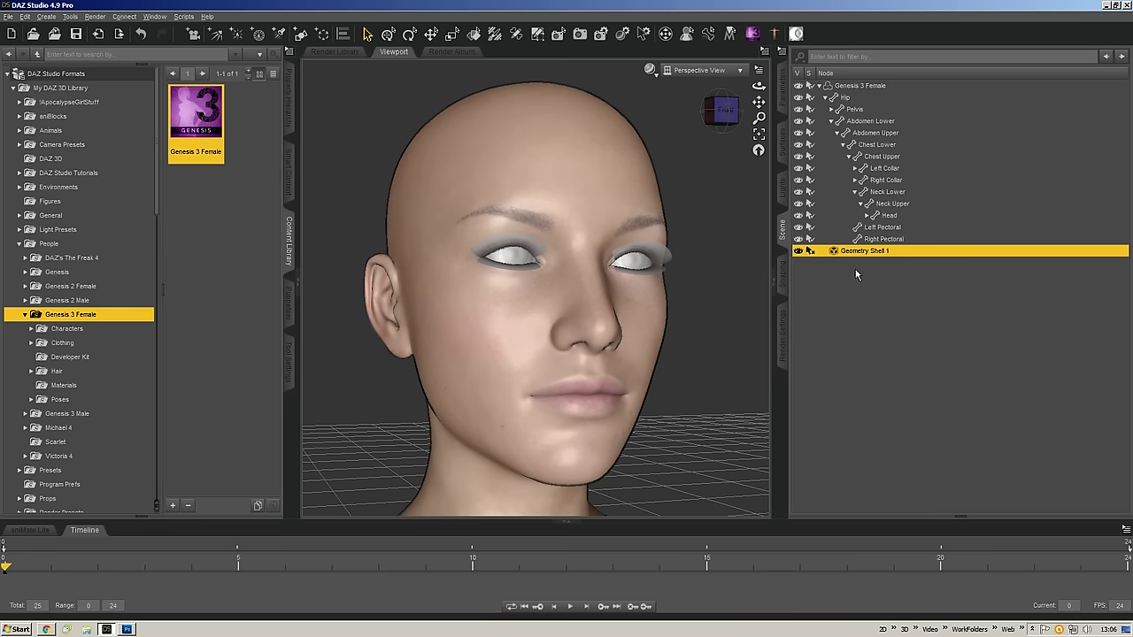
{"action": "left_click", "coordinate": [620, 193]}
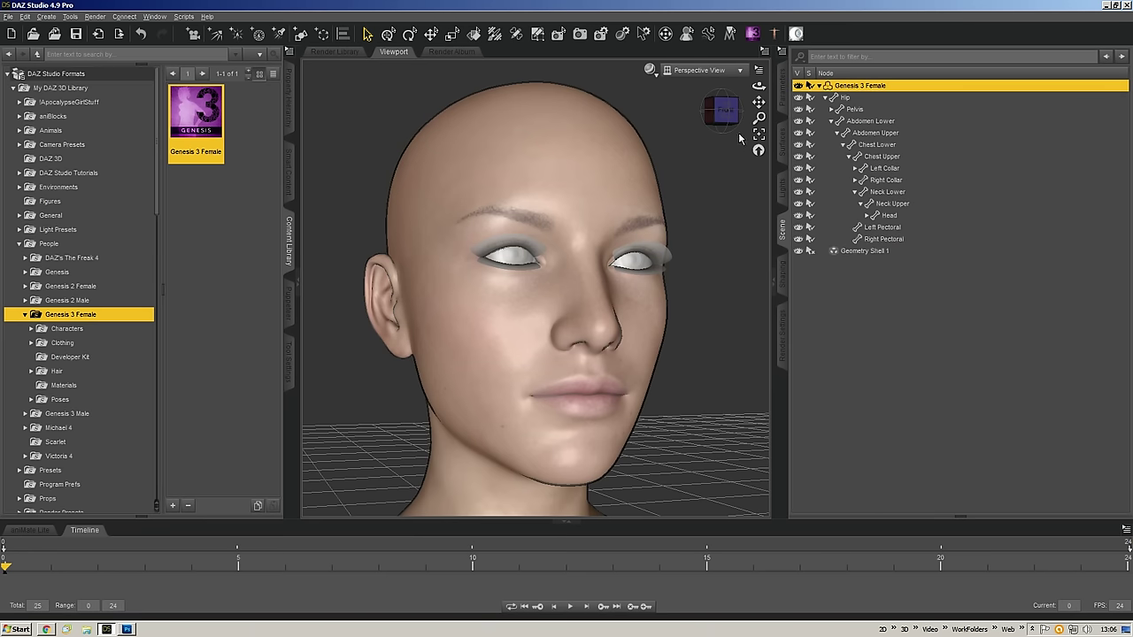
- Show the Pose Controls parameters of the Genesis 3 Female figure
{"action": "left_click", "coordinate": [782, 92]}
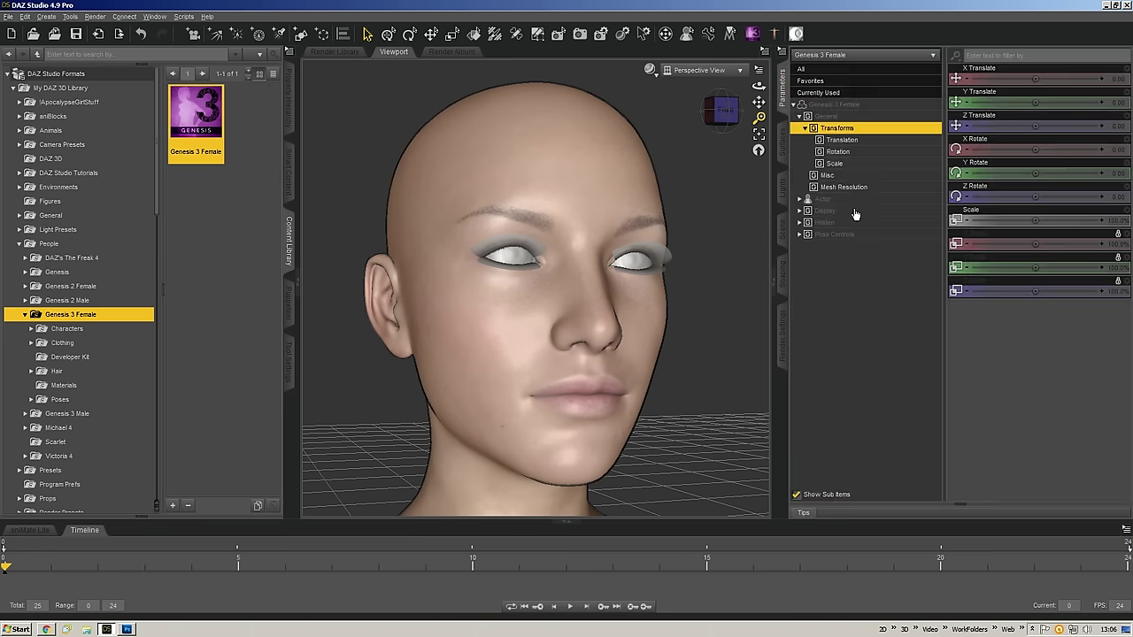
{"action": "left_click", "coordinate": [842, 235]}
{"action": "scroll", "coordinate": [719, 286], "scroll_direction": "down", "scroll_amount": 2}
{"action": "left_click_drag", "start_coordinate": [759, 102], "coordinate": [757, 48]}
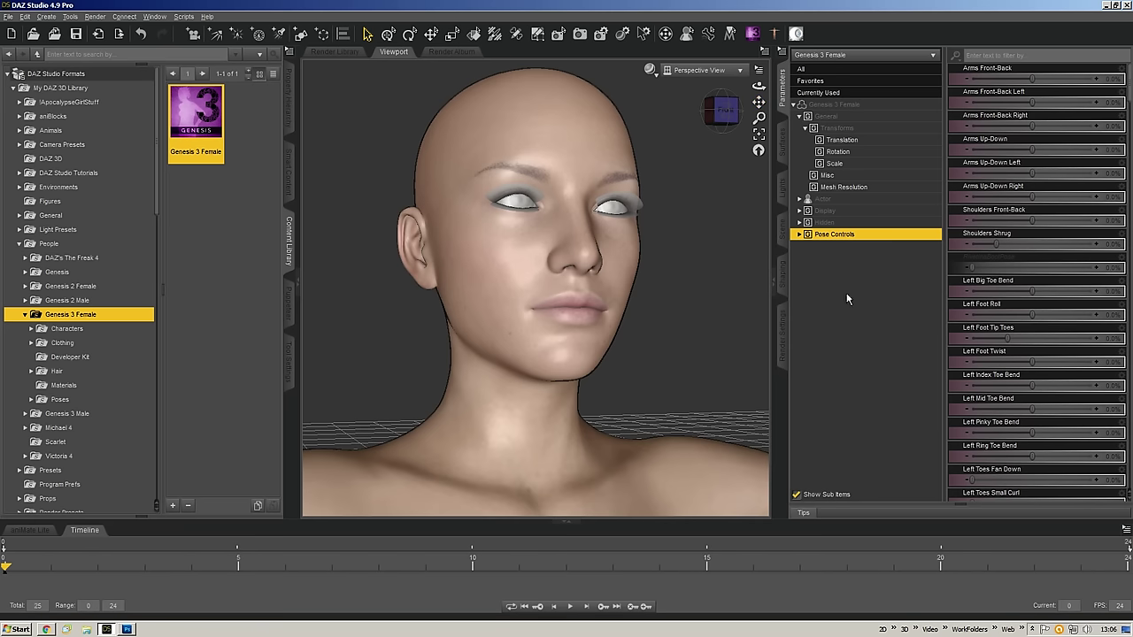
- Display a close-up of the figure's cheek in the Wire Texture Shaded draw style
{"action": "left_click_drag", "start_coordinate": [724, 115], "coordinate": [758, 126]}
{"action": "scroll", "coordinate": [696, 225], "scroll_direction": "up", "scroll_amount": 5}
{"action": "scroll", "coordinate": [690, 228], "scroll_direction": "up", "scroll_amount": 3}
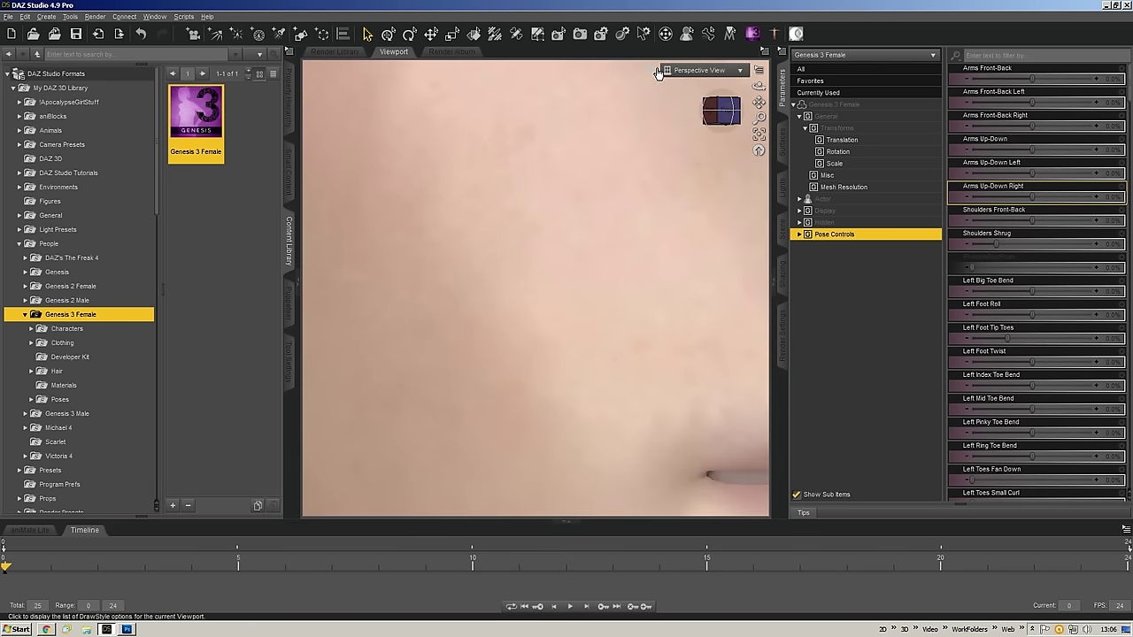
{"action": "left_click", "coordinate": [651, 71]}
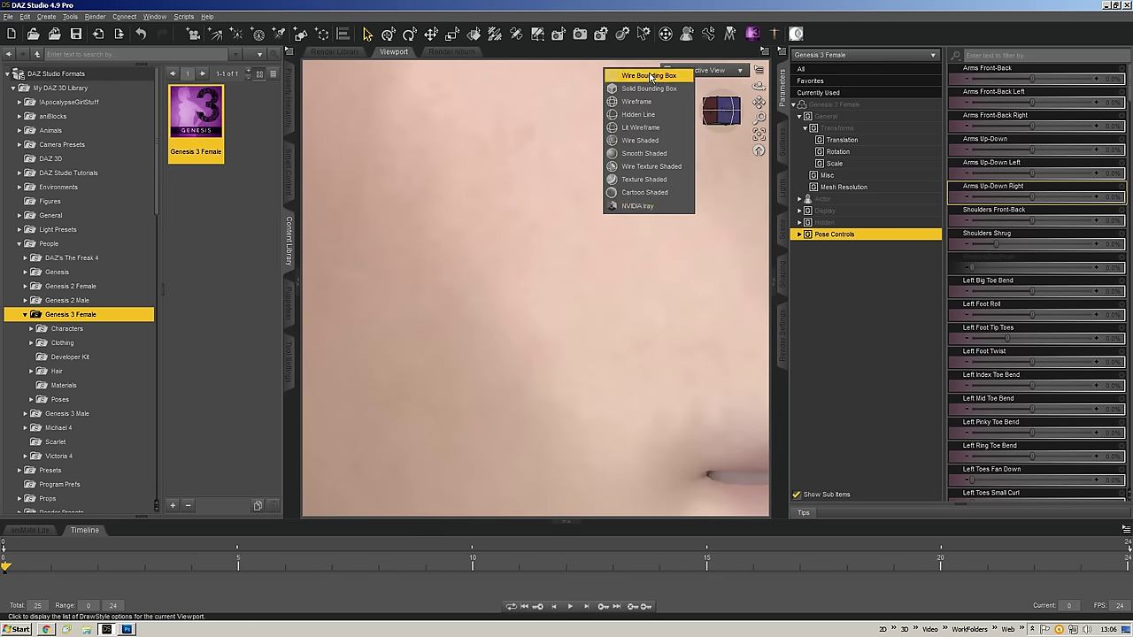
{"action": "left_click", "coordinate": [651, 167]}
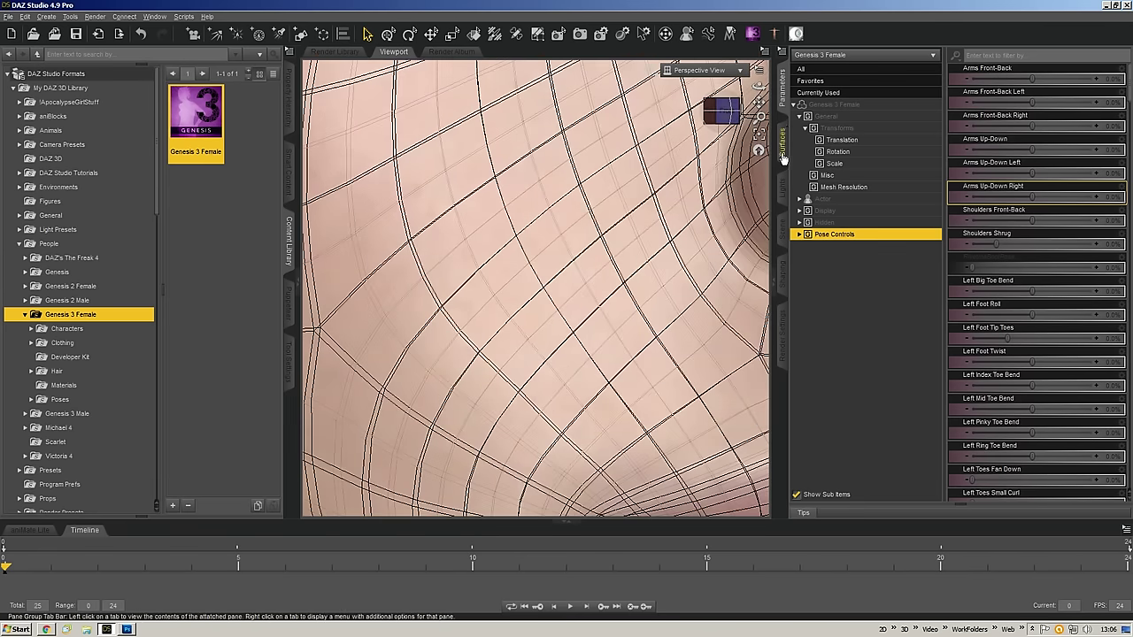
- Toggle the geometry shell's visibility in the scene hierarchy to compare its mesh with the figure's own surface
{"action": "left_click", "coordinate": [782, 187]}
{"action": "left_click", "coordinate": [783, 229]}
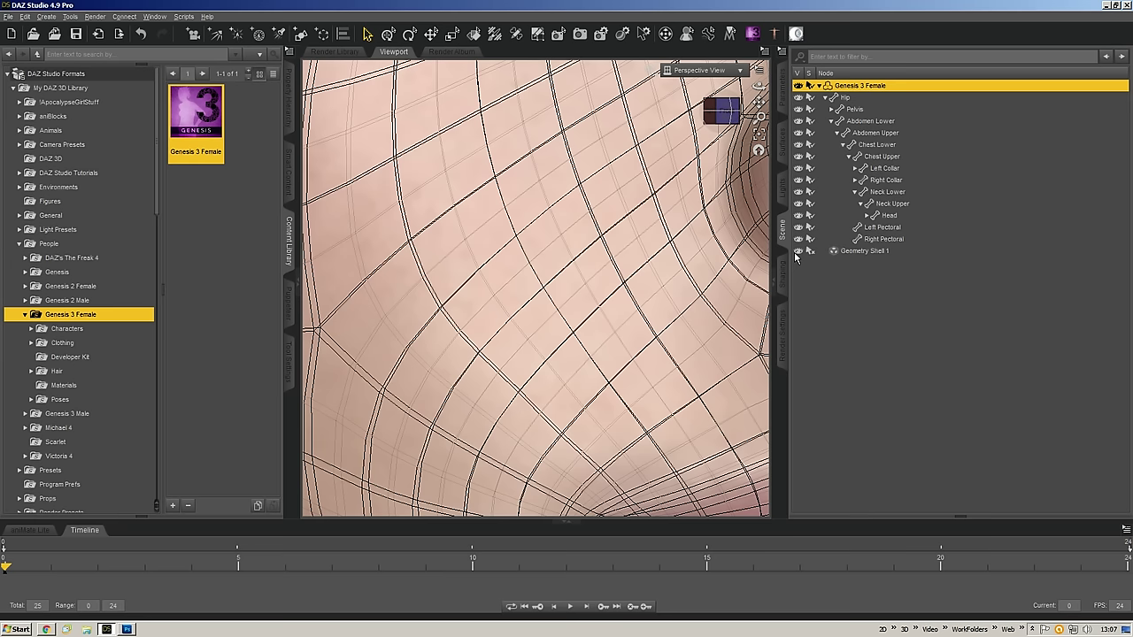
{"action": "left_click", "coordinate": [797, 251]}
{"action": "left_click", "coordinate": [798, 252]}
{"action": "left_click", "coordinate": [798, 252]}
{"action": "left_click", "coordinate": [798, 251]}
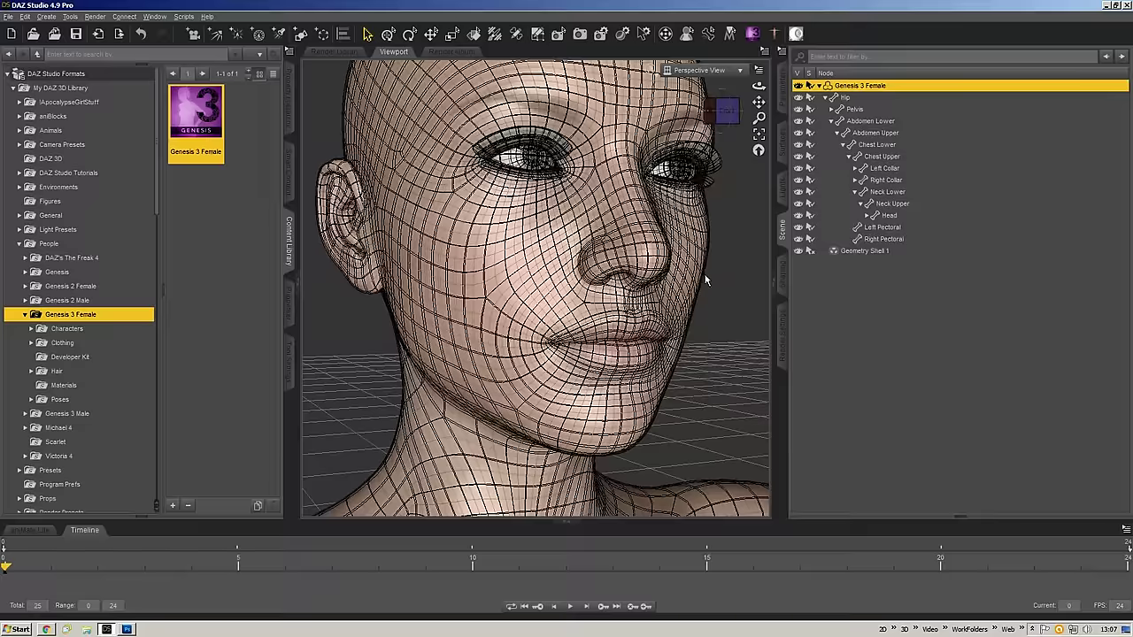
- Select the geometry shell and show its Shell parameters alongside a close-up of the figure's nose
{"action": "scroll", "coordinate": [710, 276], "scroll_direction": "up", "scroll_amount": 3}
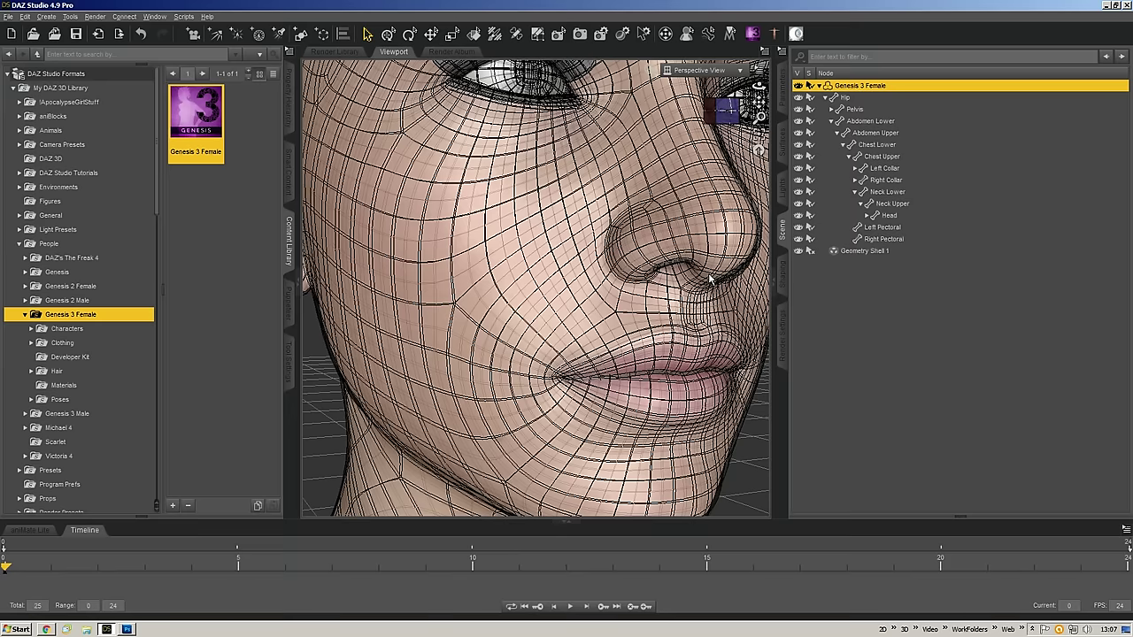
{"action": "mouse_move", "coordinate": [761, 116]}
{"action": "left_mouse_down"}
{"action": "mouse_move", "coordinate": [760, 81]}
{"action": "mouse_move", "coordinate": [766, 96]}
{"action": "mouse_move", "coordinate": [678, 117]}
{"action": "mouse_move", "coordinate": [759, 104]}
{"action": "mouse_move", "coordinate": [760, 114]}
{"action": "left_mouse_up"}
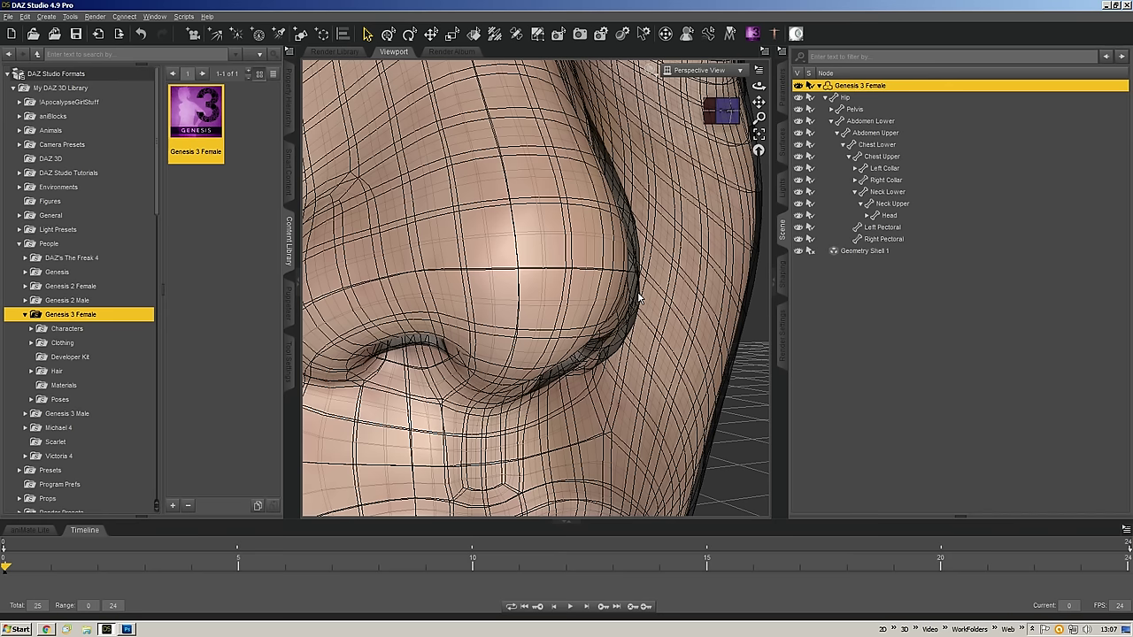
{"action": "left_click", "coordinate": [859, 252]}
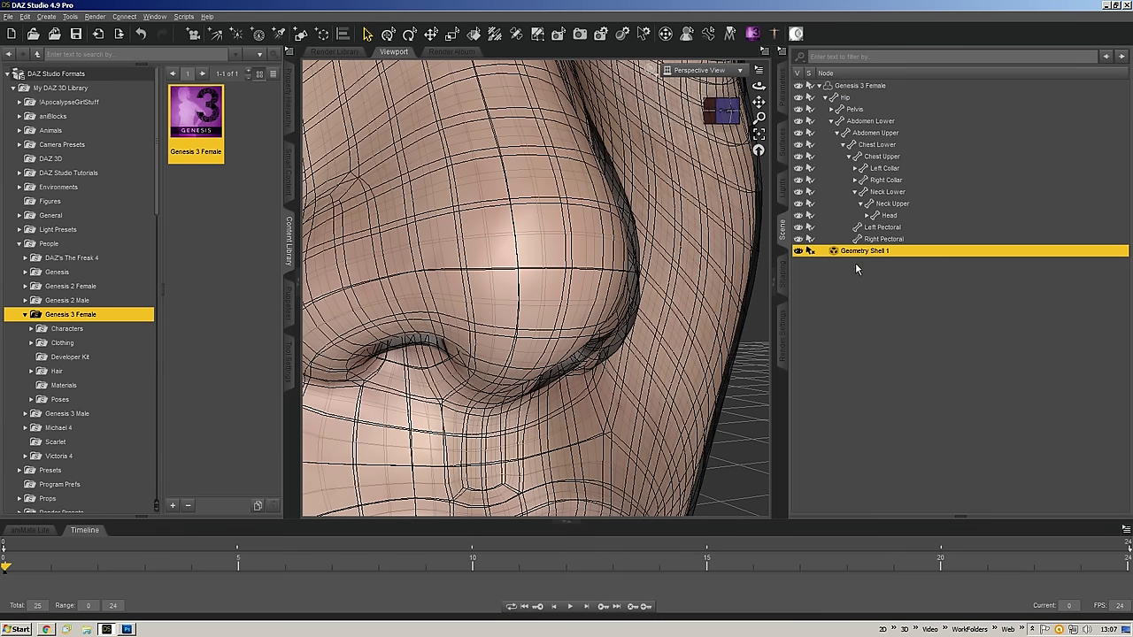
{"action": "left_click", "coordinate": [783, 93]}
{"action": "left_click", "coordinate": [829, 224]}
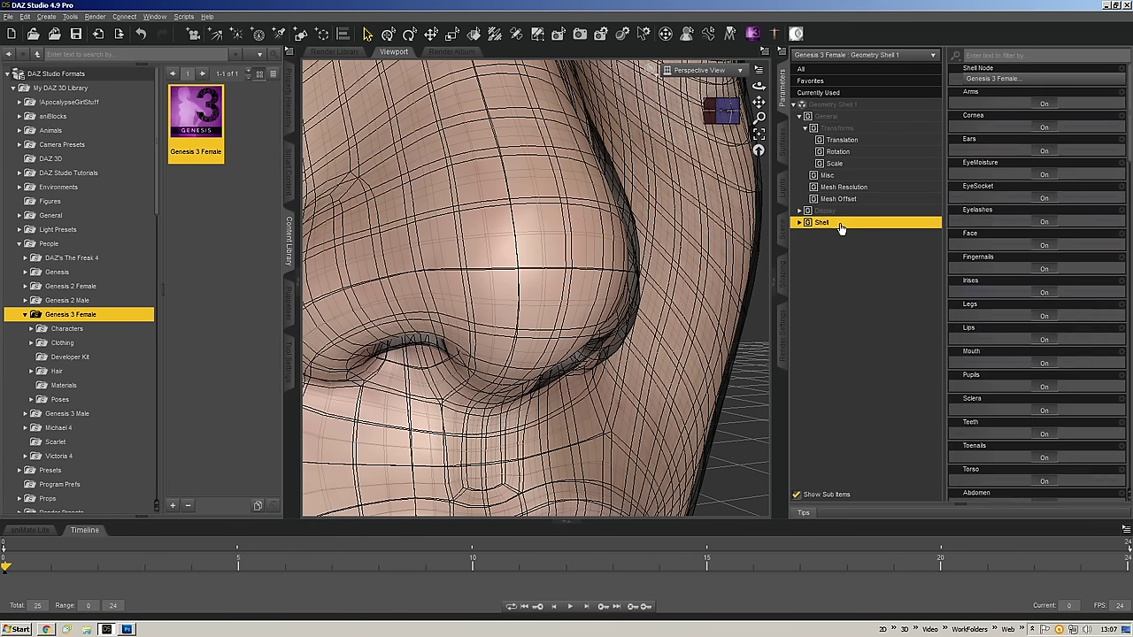
- Look through the geometry shell's Display and Mesh Offset parameter groups
{"action": "left_click", "coordinate": [799, 222]}
{"action": "left_click", "coordinate": [874, 212]}
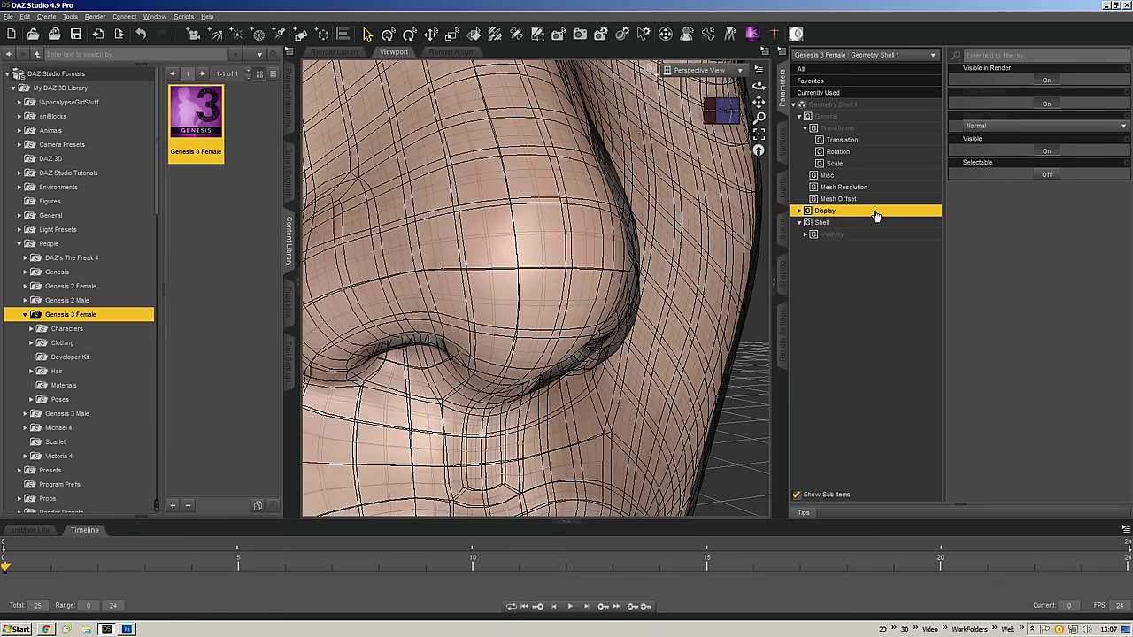
{"action": "left_click", "coordinate": [799, 211]}
{"action": "left_click", "coordinate": [839, 199]}
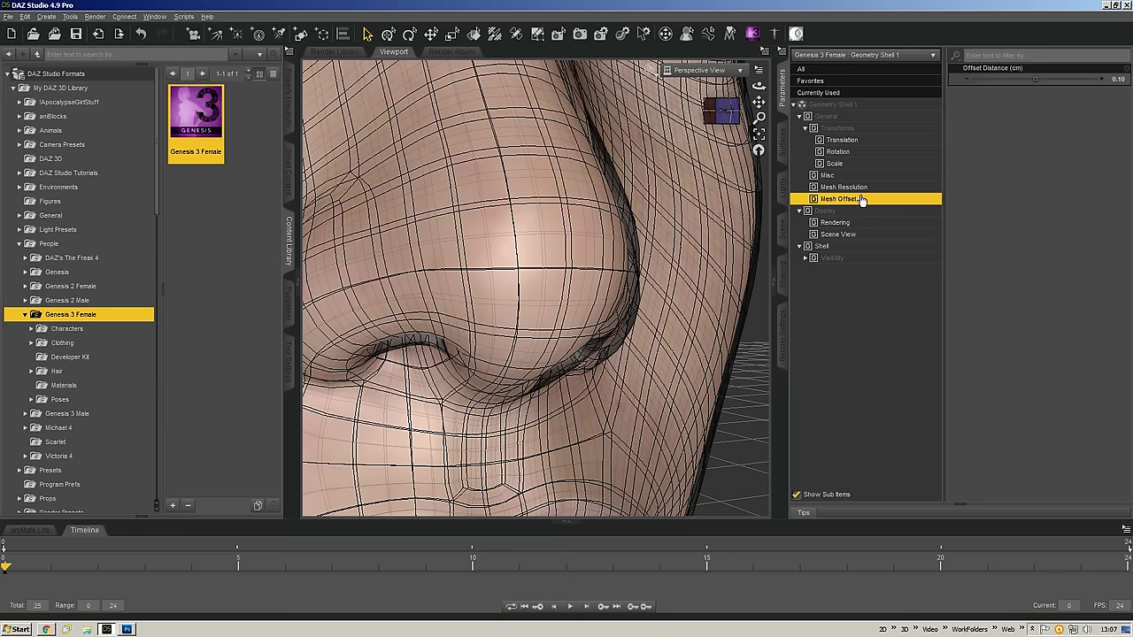
{"action": "left_click", "coordinate": [830, 212]}
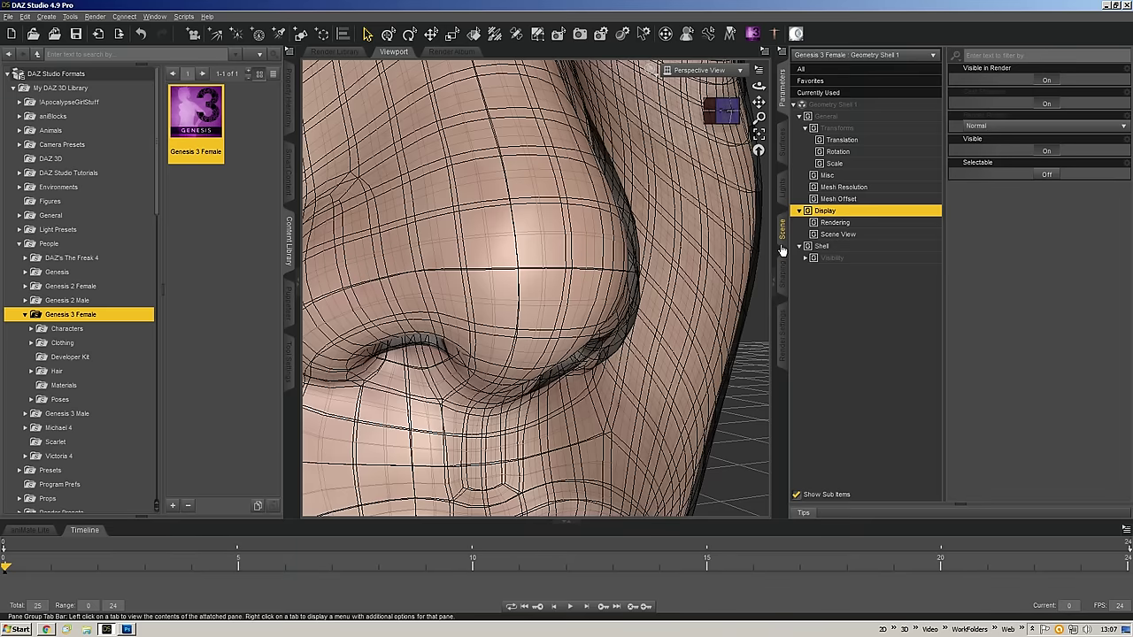
{"action": "left_click", "coordinate": [782, 232]}
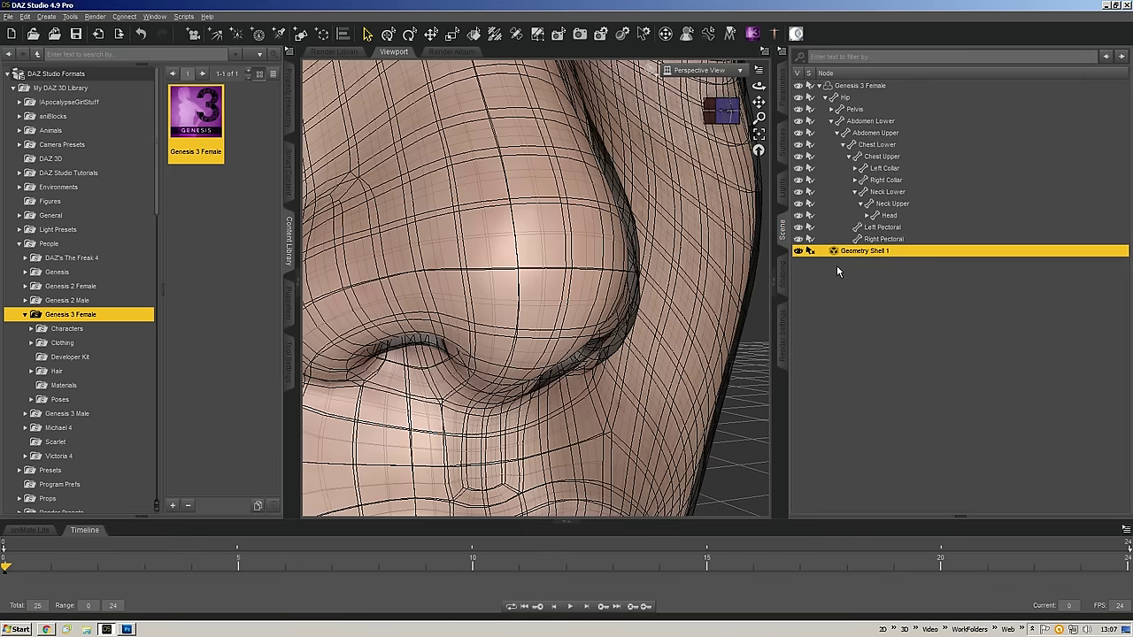
{"action": "left_click", "coordinate": [782, 89]}
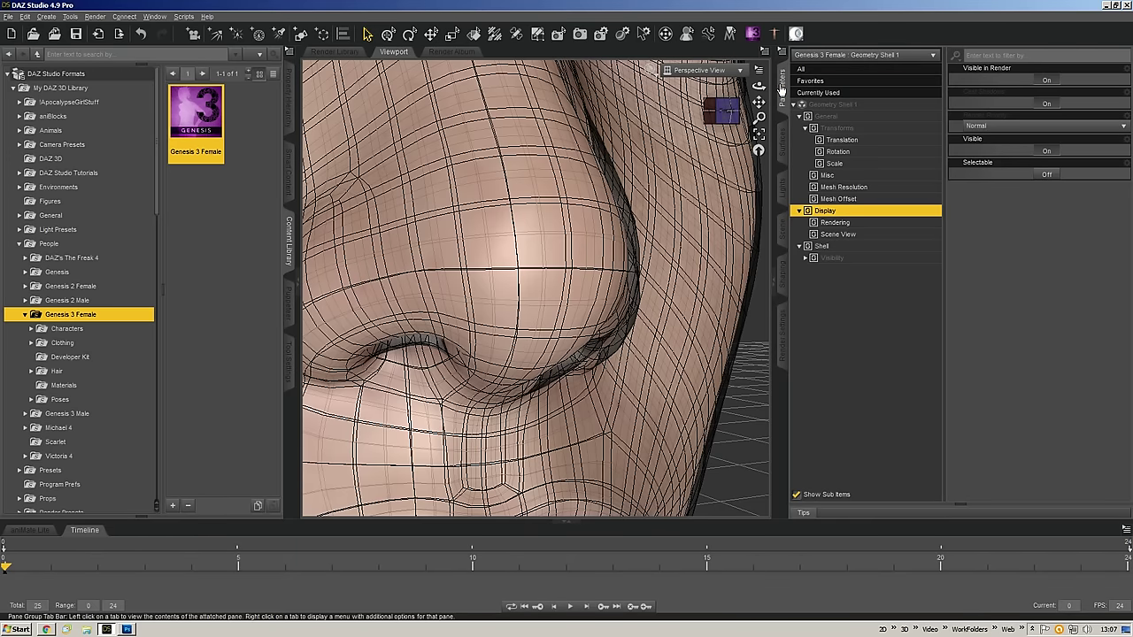
{"action": "left_click", "coordinate": [800, 212]}
- Lower the geometry shell's mesh Offset Distance to 0 cm and raise it to 0.010 cm to compare the fit
{"action": "left_click", "coordinate": [825, 200]}
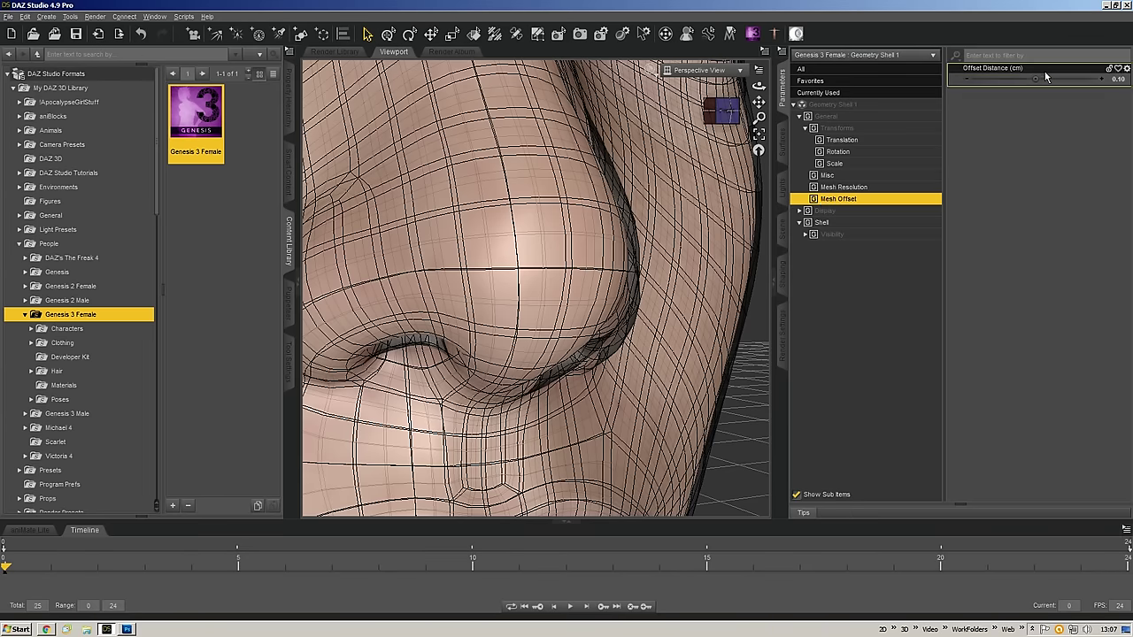
{"action": "left_click_drag", "start_coordinate": [1119, 84], "coordinate": [969, 83]}
{"action": "left_click", "coordinate": [968, 79]}
{"action": "left_click", "coordinate": [968, 79]}
{"action": "left_click", "coordinate": [968, 79]}
{"action": "left_click", "coordinate": [967, 79]}
{"action": "left_click", "coordinate": [967, 79]}
{"action": "left_click", "coordinate": [967, 79]}
{"action": "left_click_drag", "start_coordinate": [968, 82], "coordinate": [966, 85]}
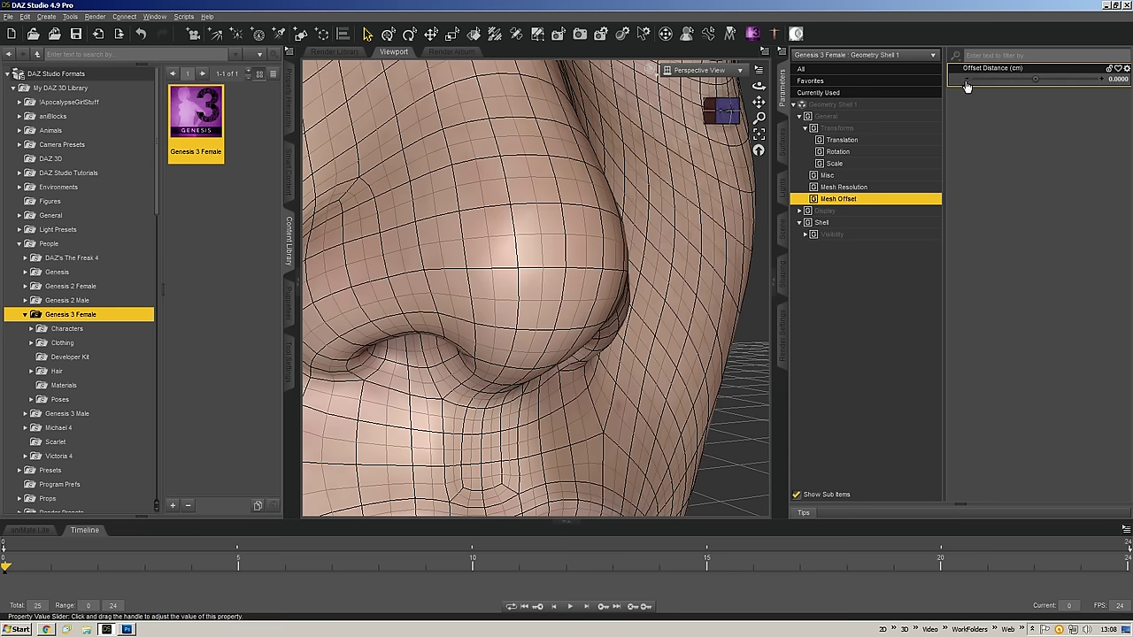
{"action": "left_click", "coordinate": [1103, 83]}
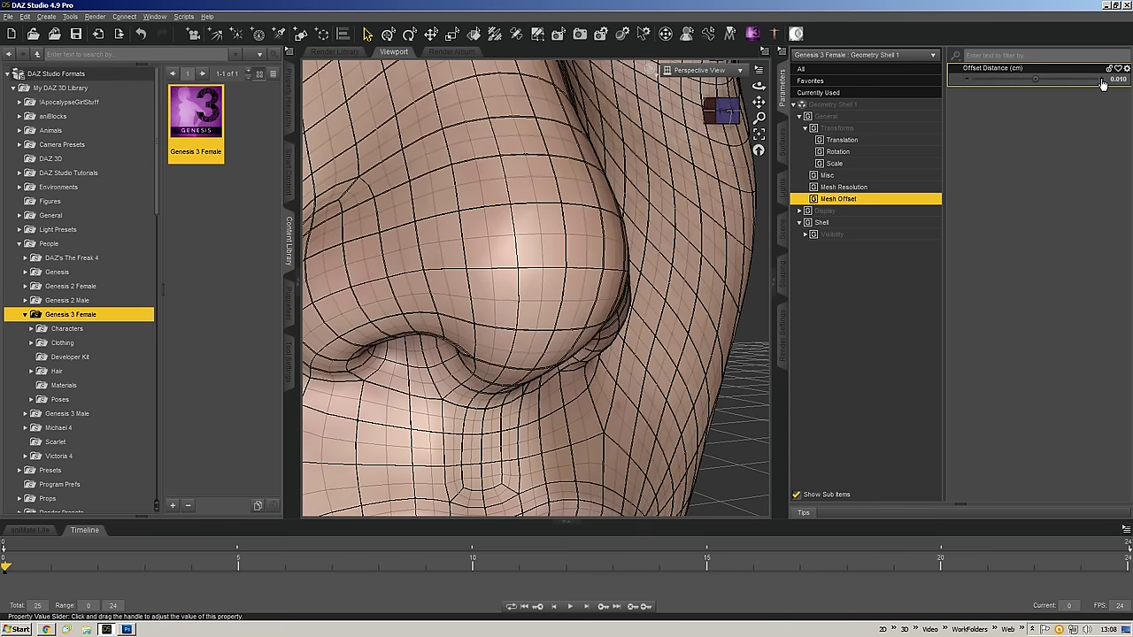
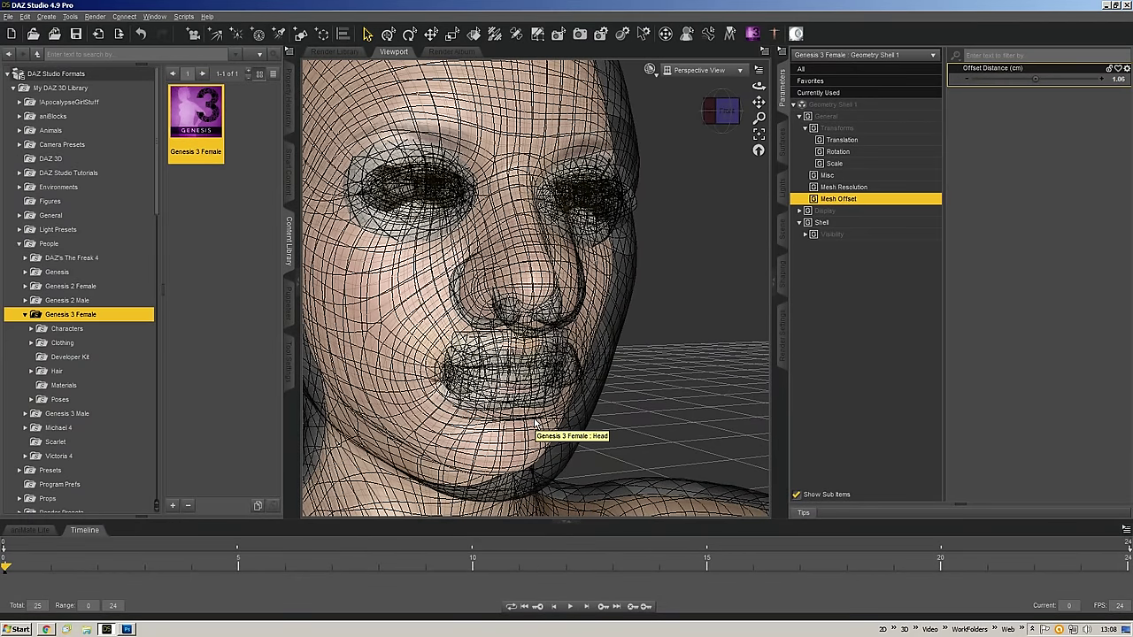
- Try an Offset Distance of 1 cm on the geometry shell and reduce it to 0.010 cm
{"action": "left_click", "coordinate": [1119, 83]}
{"action": "type", "text": "1"}
{"action": "key", "text": "Return"}
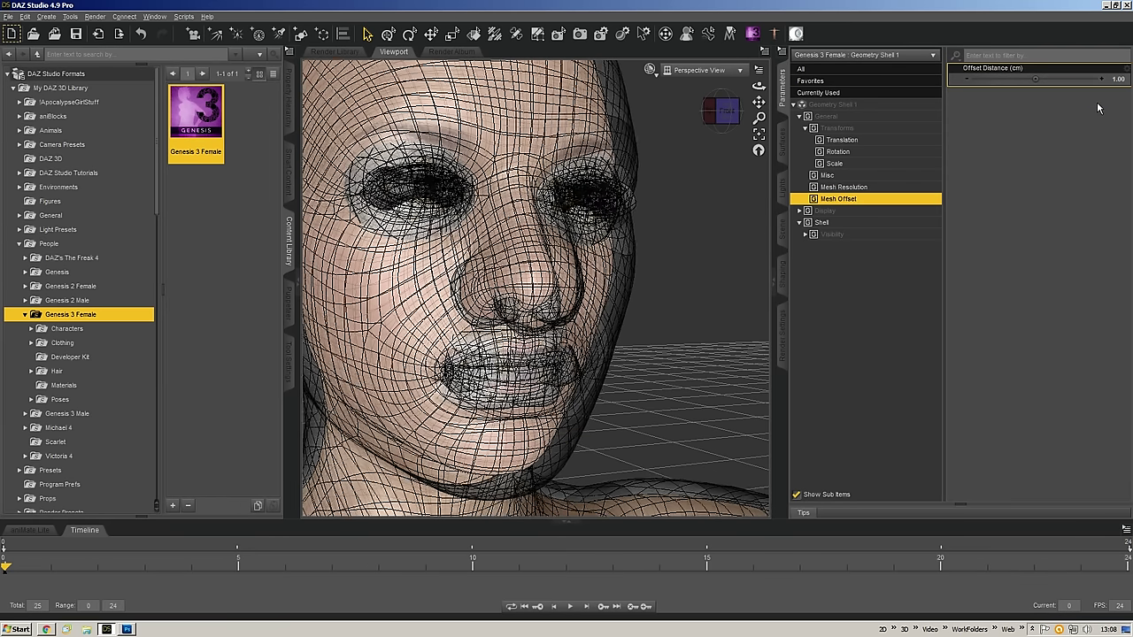
{"action": "left_click", "coordinate": [1120, 80]}
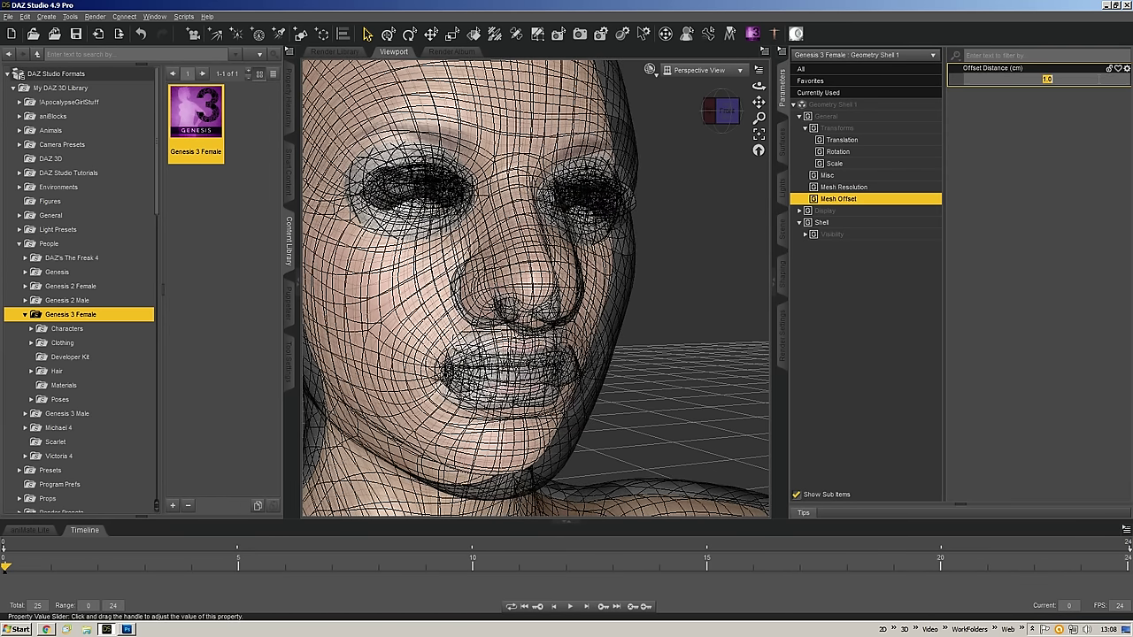
{"action": "key", "text": "Return"}
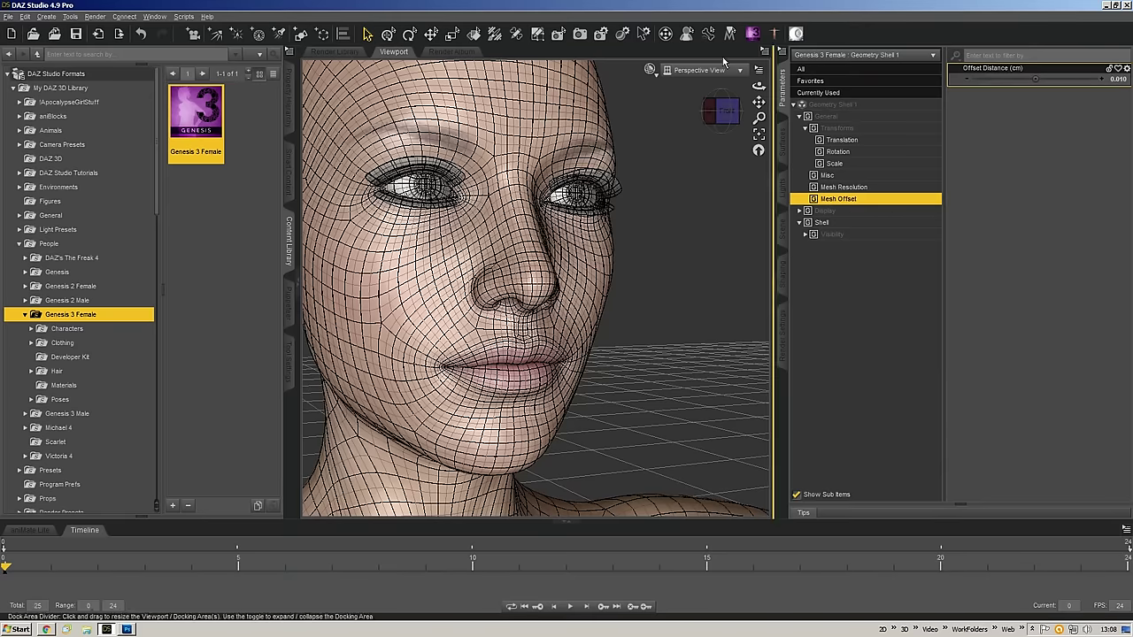
- Raise the geometry shell's Offset Distance to 0.55 cm and show the figure's head from the side
{"action": "left_click_drag", "start_coordinate": [1035, 79], "coordinate": [1067, 79]}
{"action": "left_click_drag", "start_coordinate": [719, 110], "coordinate": [705, 145]}
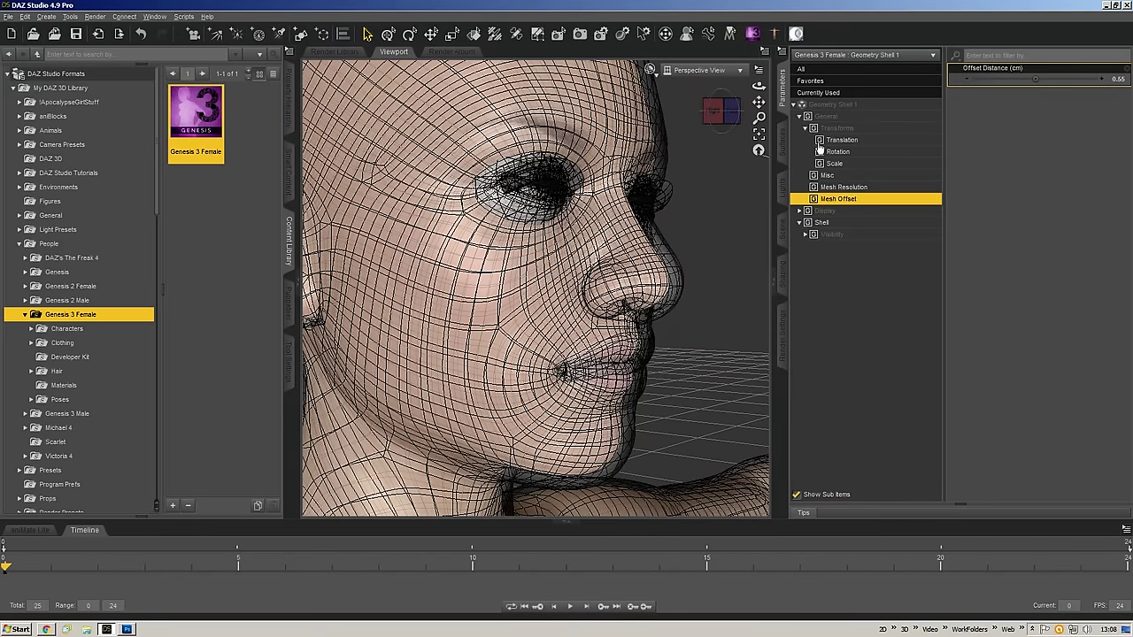
{"action": "scroll", "coordinate": [674, 263], "scroll_direction": "down", "scroll_amount": 3}
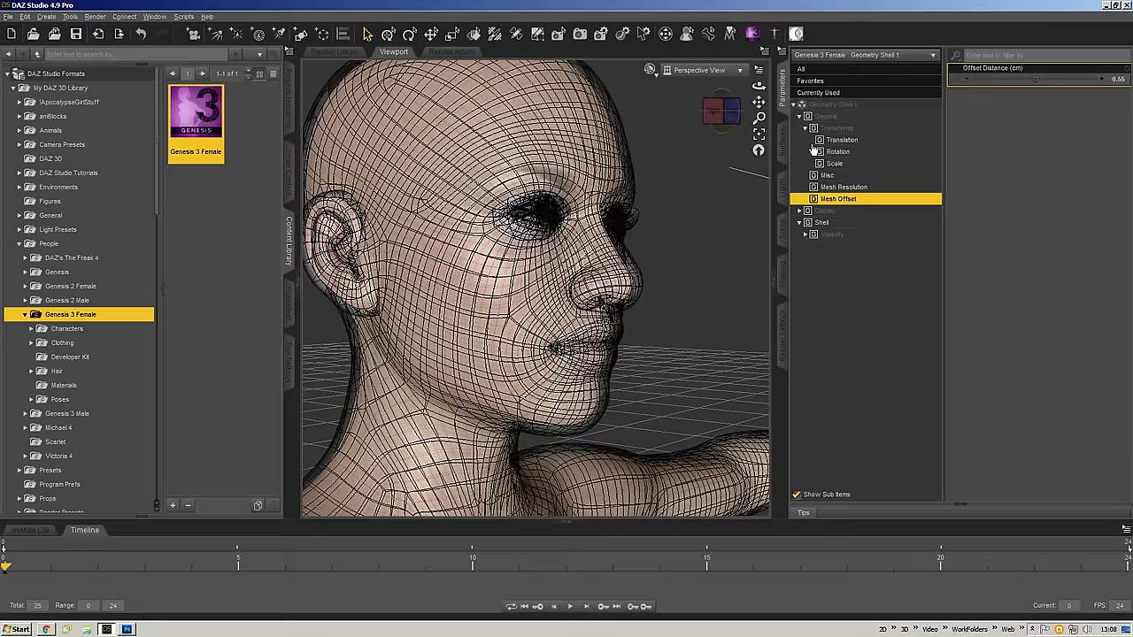
- Examine the full list of surface and body-part switches in the geometry shell's Visibility parameters
{"action": "left_click", "coordinate": [828, 236]}
{"action": "double_click", "coordinate": [825, 222]}
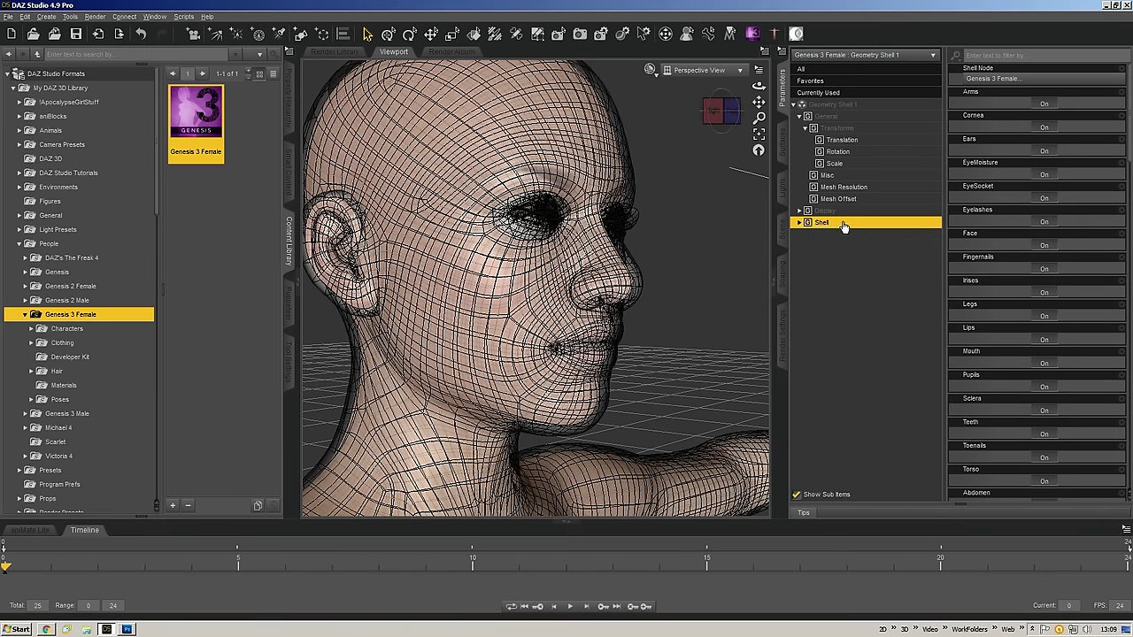
{"action": "double_click", "coordinate": [843, 223]}
{"action": "left_click", "coordinate": [840, 235]}
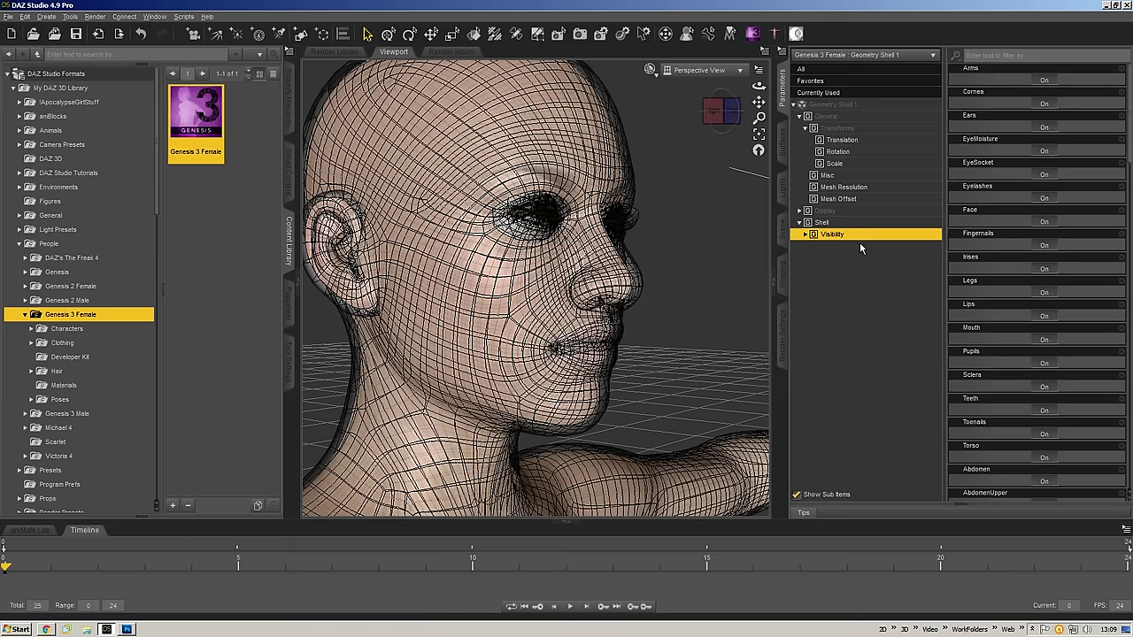
{"action": "left_click", "coordinate": [889, 225]}
{"action": "left_click", "coordinate": [860, 237]}
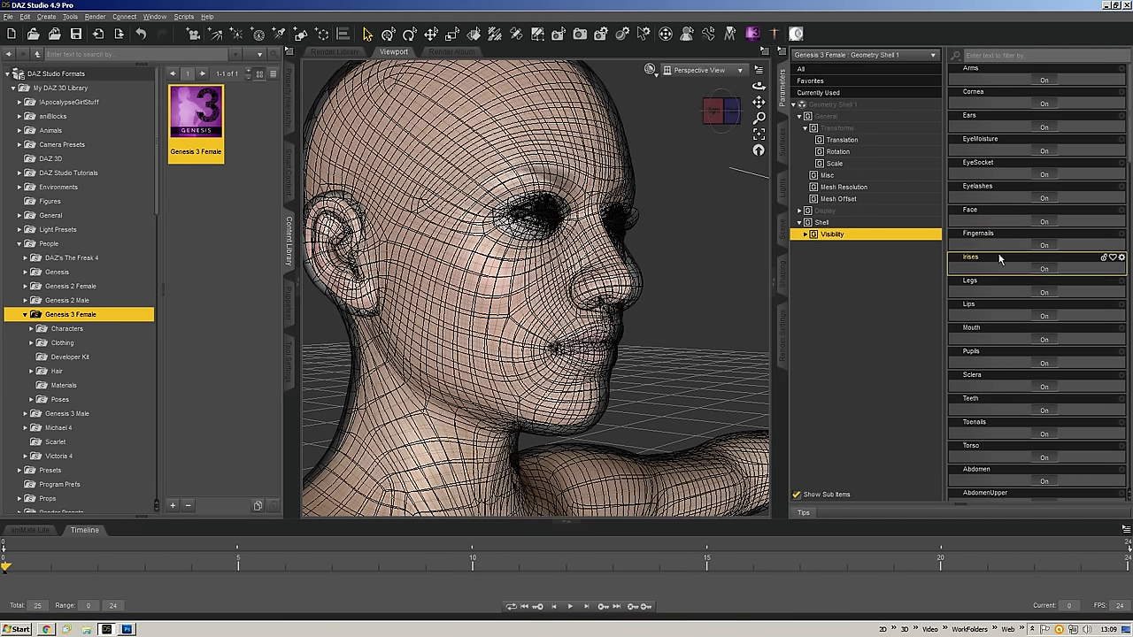
{"action": "scroll", "coordinate": [1002, 248], "scroll_direction": "down", "scroll_amount": 5}
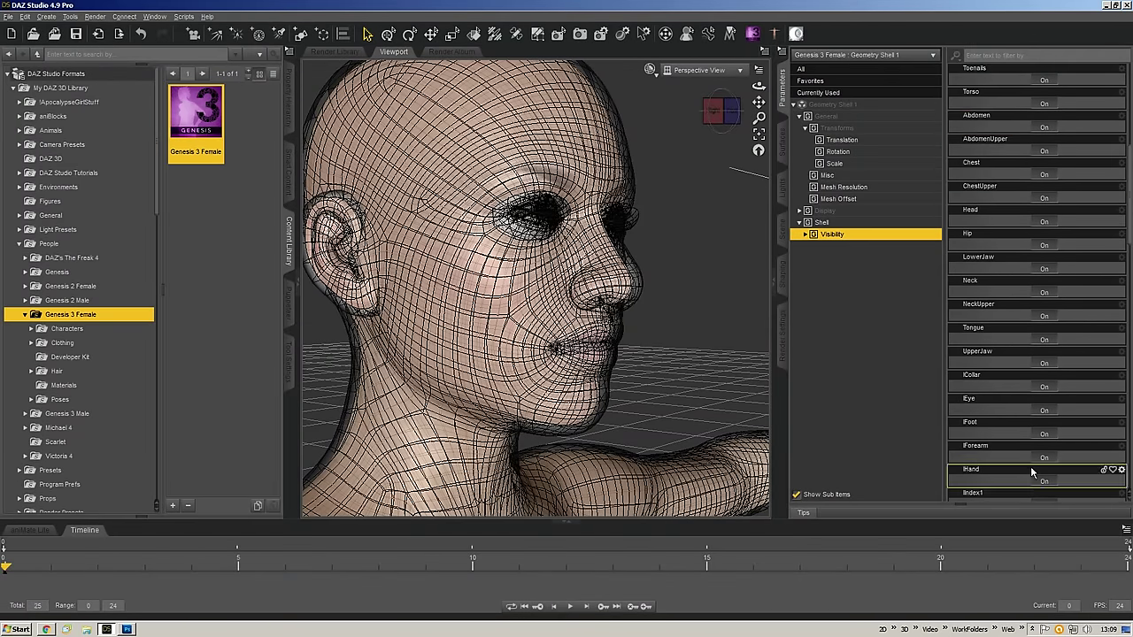
{"action": "scroll", "coordinate": [1009, 400], "scroll_direction": "down", "scroll_amount": 12}
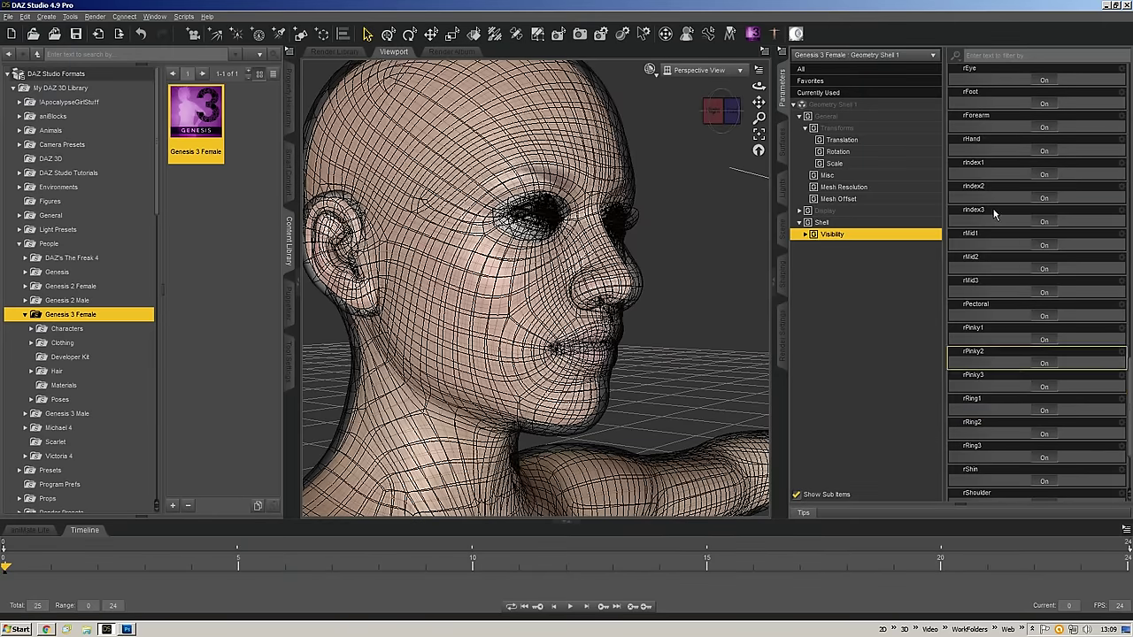
{"action": "scroll", "coordinate": [996, 257], "scroll_direction": "down", "scroll_amount": 2}
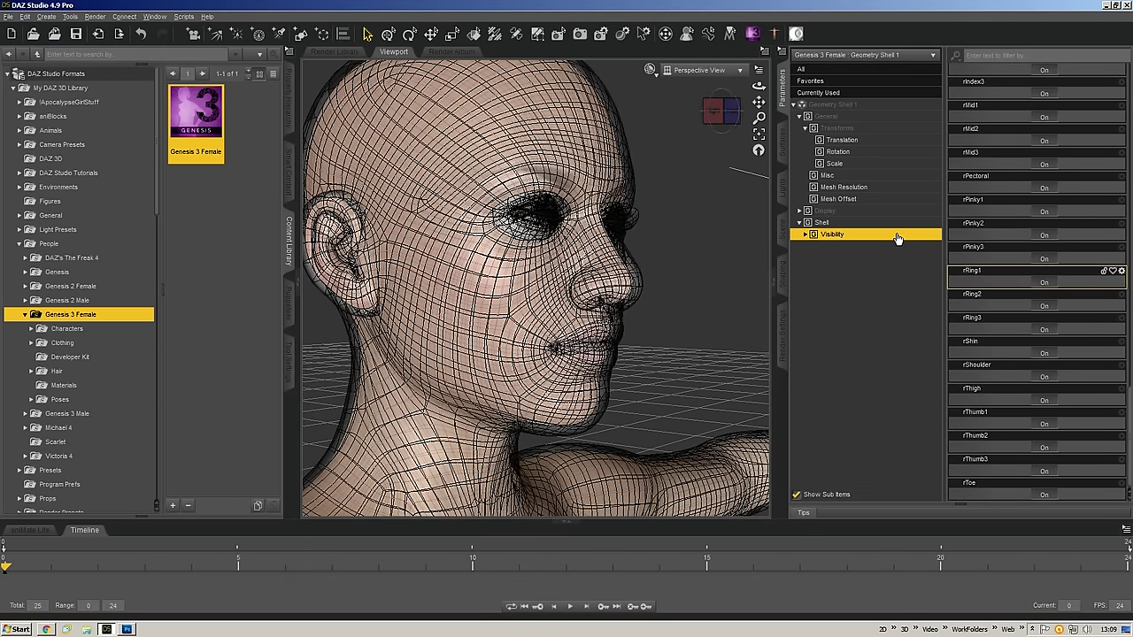
{"action": "scroll", "coordinate": [1054, 379], "scroll_direction": "up", "scroll_amount": 15}
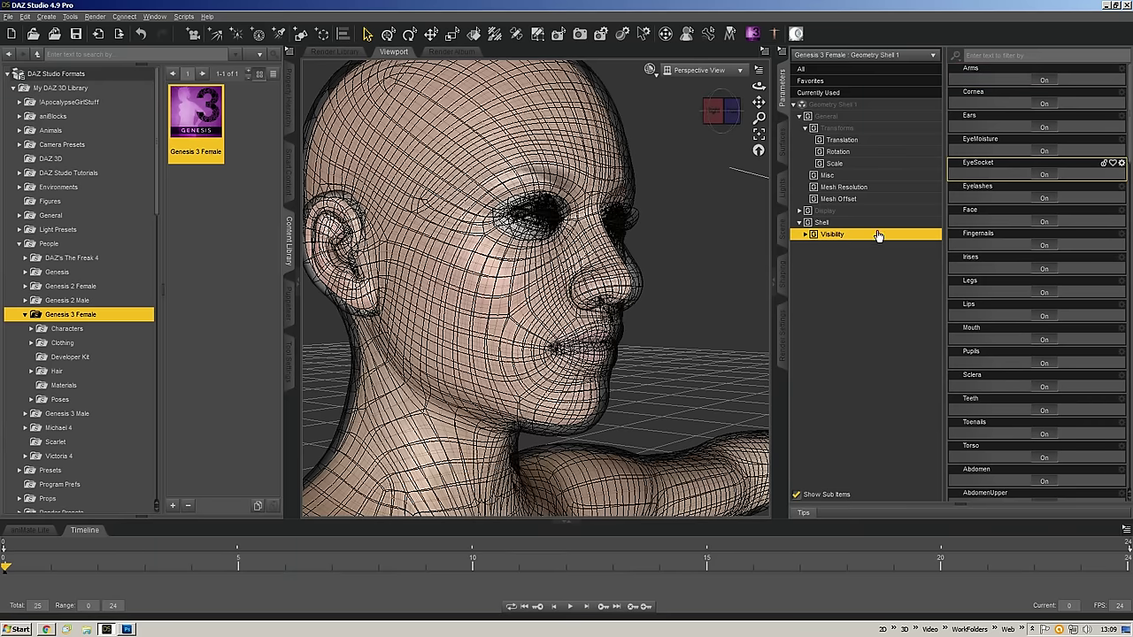
- Turn off the geometry shell's visibility for Eyelashes, EyeSocket and EyeMoisture
{"action": "left_click", "coordinate": [1034, 202]}
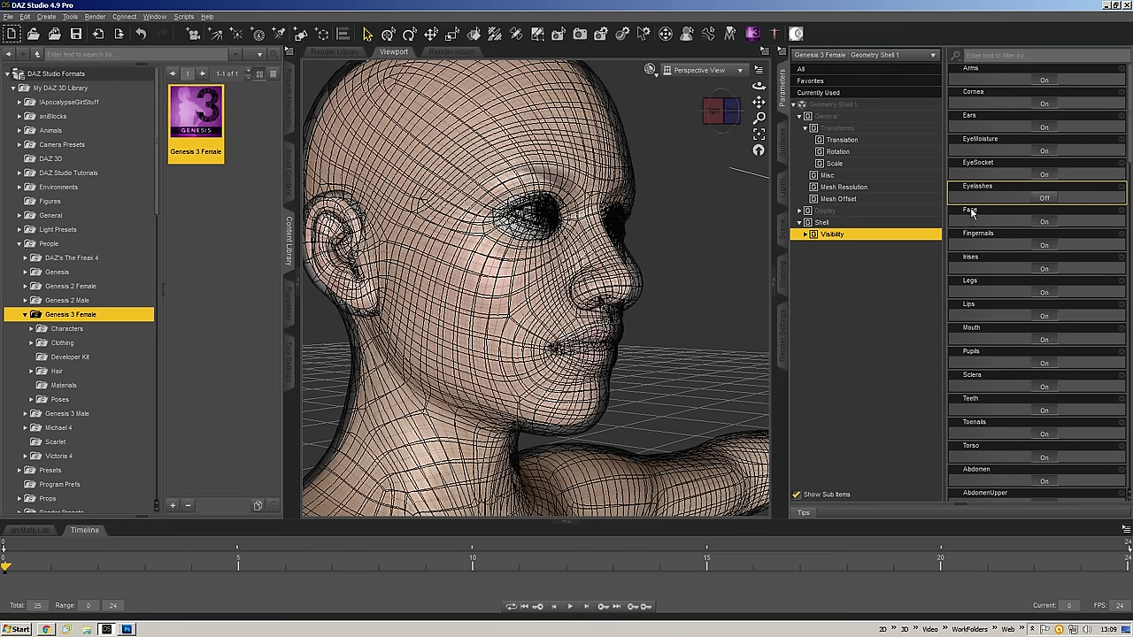
{"action": "left_click", "coordinate": [1041, 174]}
{"action": "left_click", "coordinate": [1044, 151]}
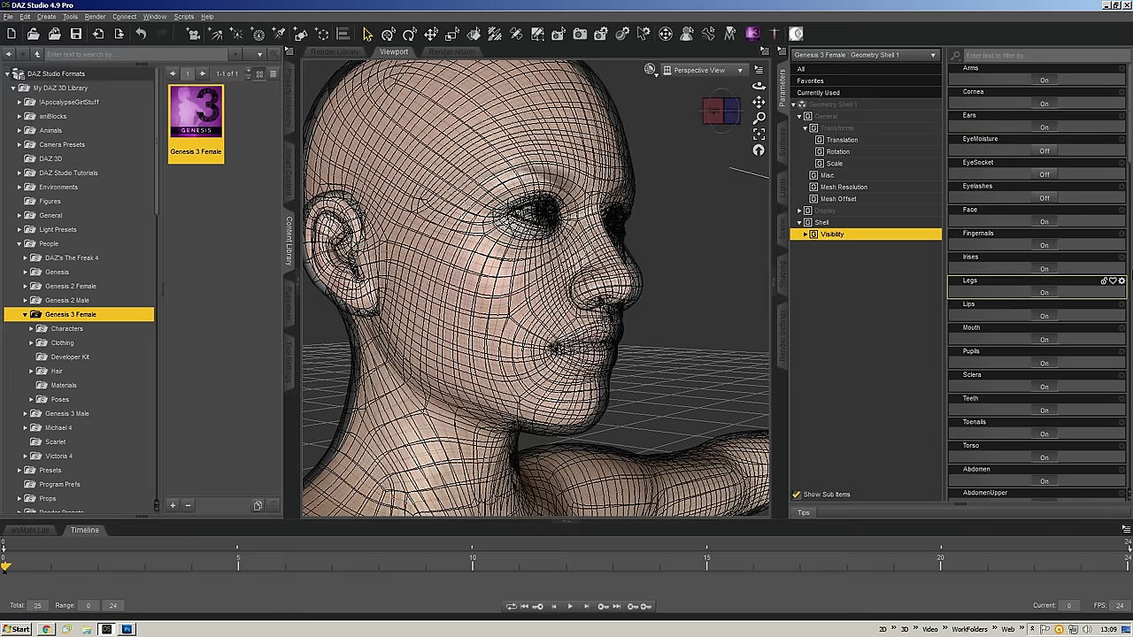
- Enable Edit Mode for the geometry shell's Visibility properties
{"action": "right_click", "coordinate": [968, 72]}
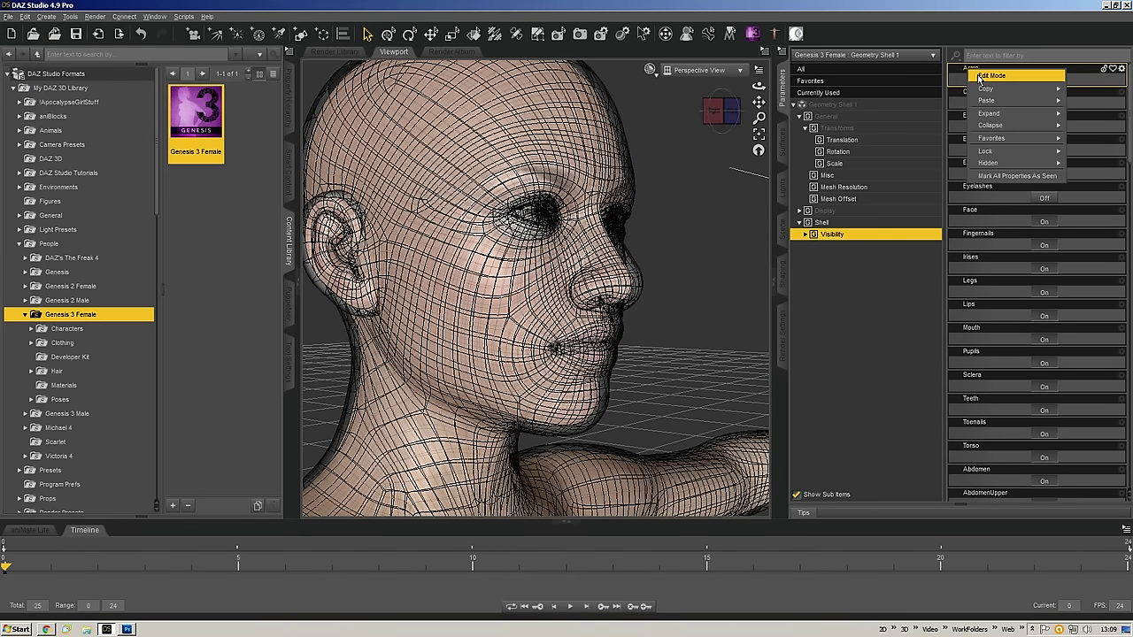
{"action": "left_click", "coordinate": [1004, 4]}
{"action": "right_click", "coordinate": [965, 79]}
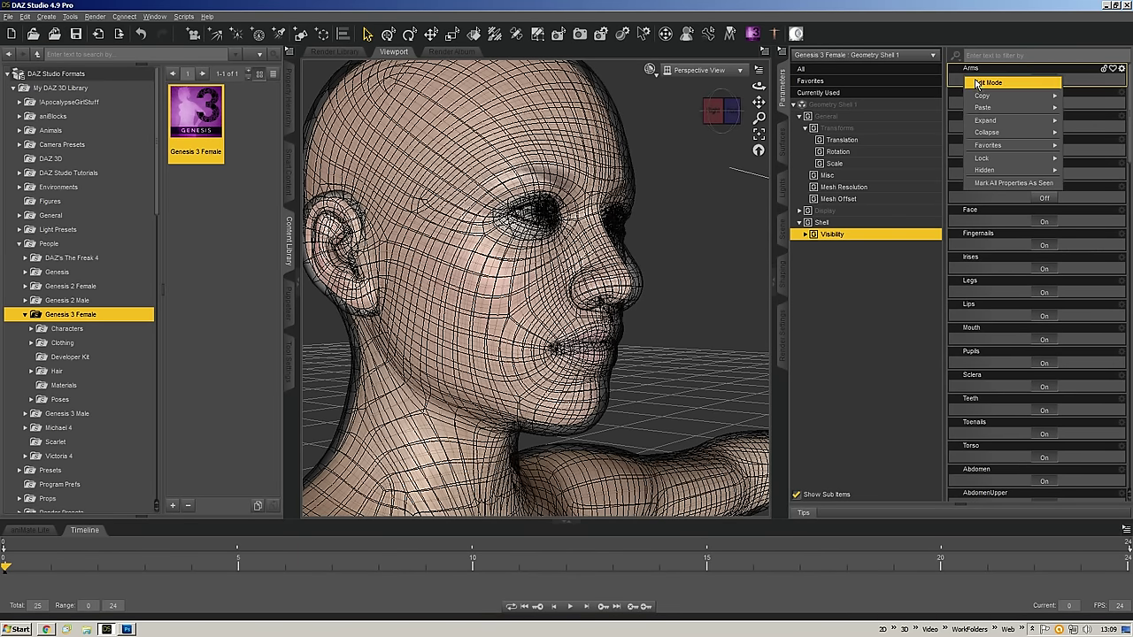
{"action": "left_click", "coordinate": [978, 84]}
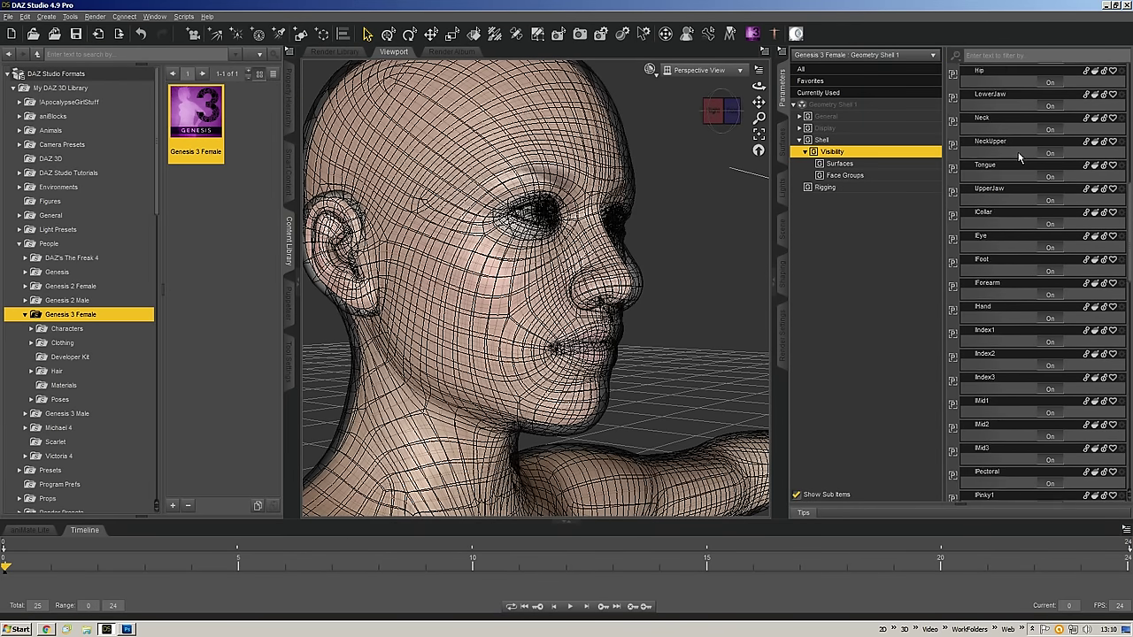
- Select all surface and body-part properties of the shell's Visibility group and set their current value to Off
{"action": "scroll", "coordinate": [993, 86], "scroll_direction": "down", "scroll_amount": 15}
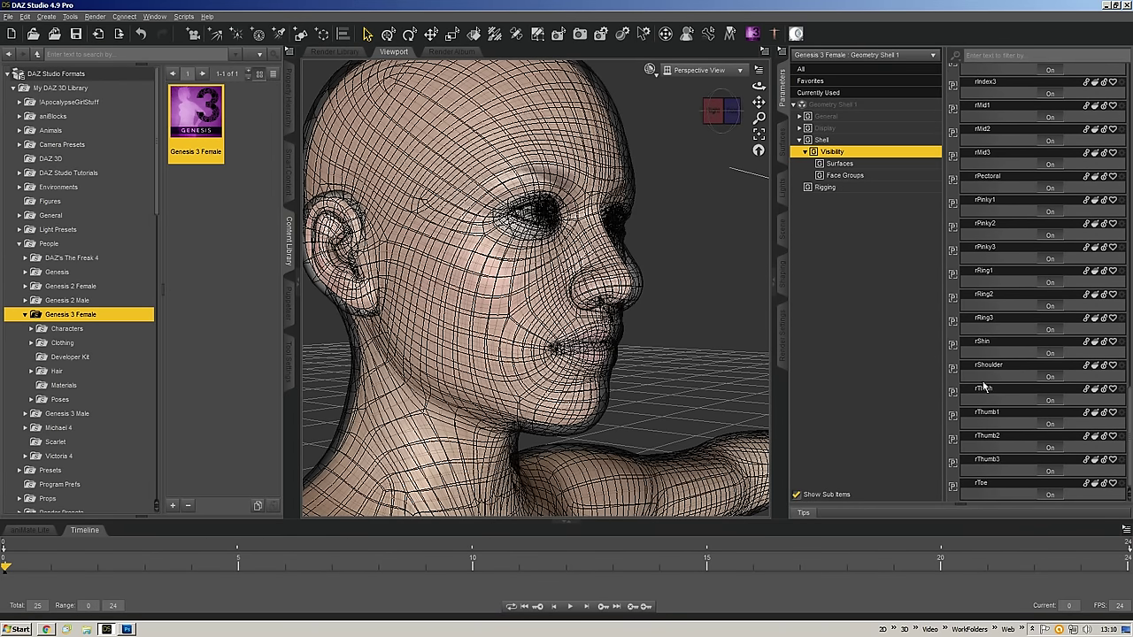
{"action": "left_click", "coordinate": [955, 494], "text": "shift"}
{"action": "right_click", "coordinate": [955, 486]}
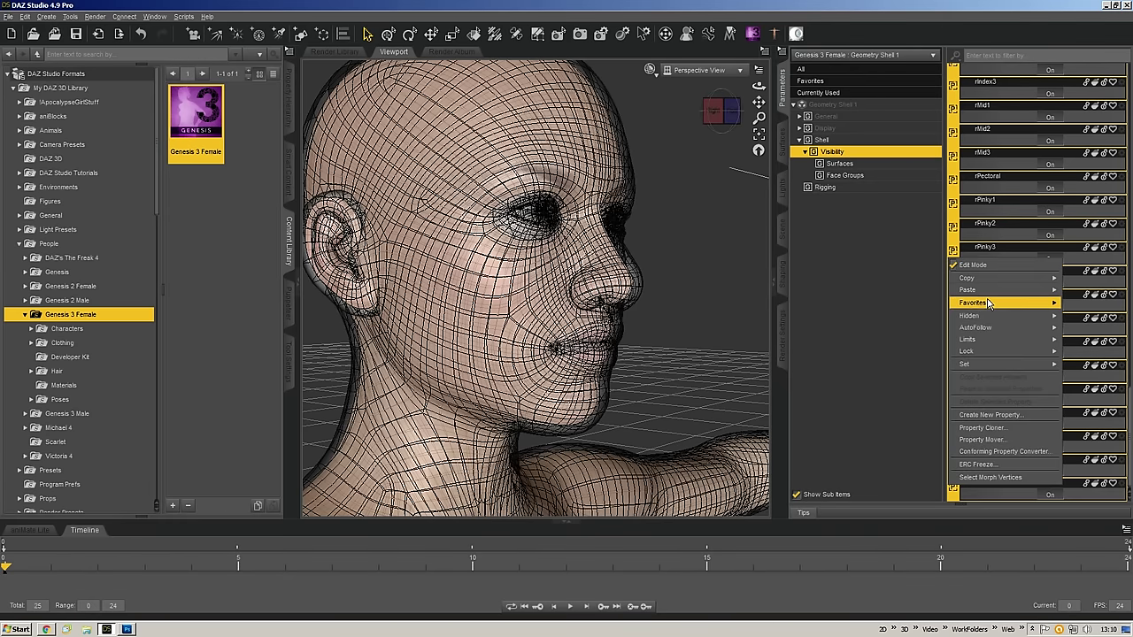
{"action": "mouse_move", "coordinate": [989, 366]}
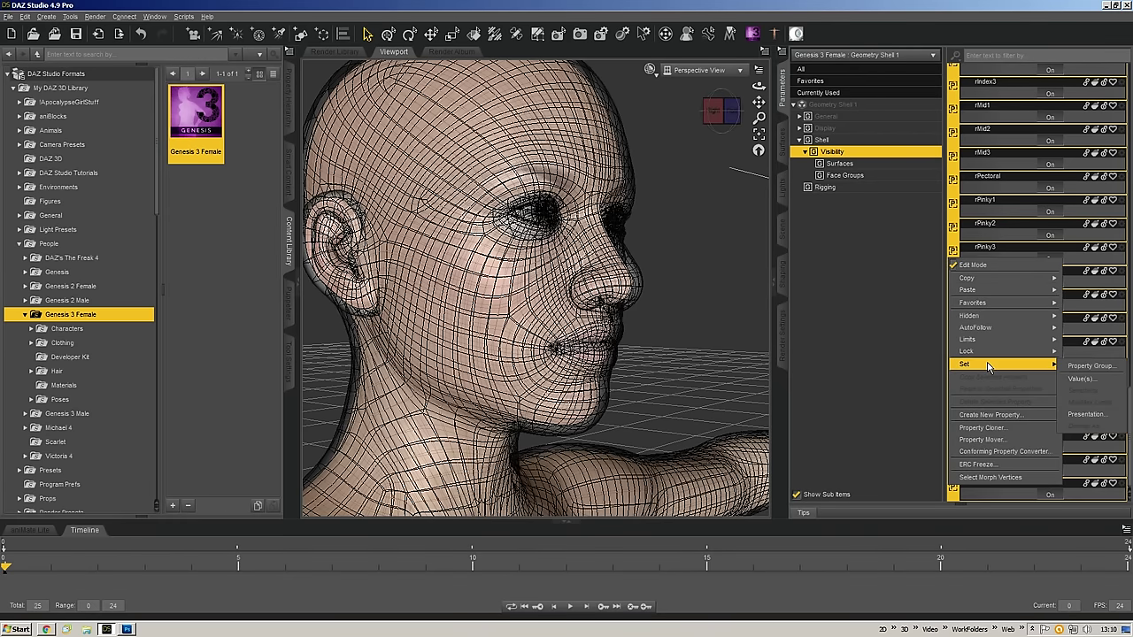
{"action": "left_click", "coordinate": [1093, 382]}
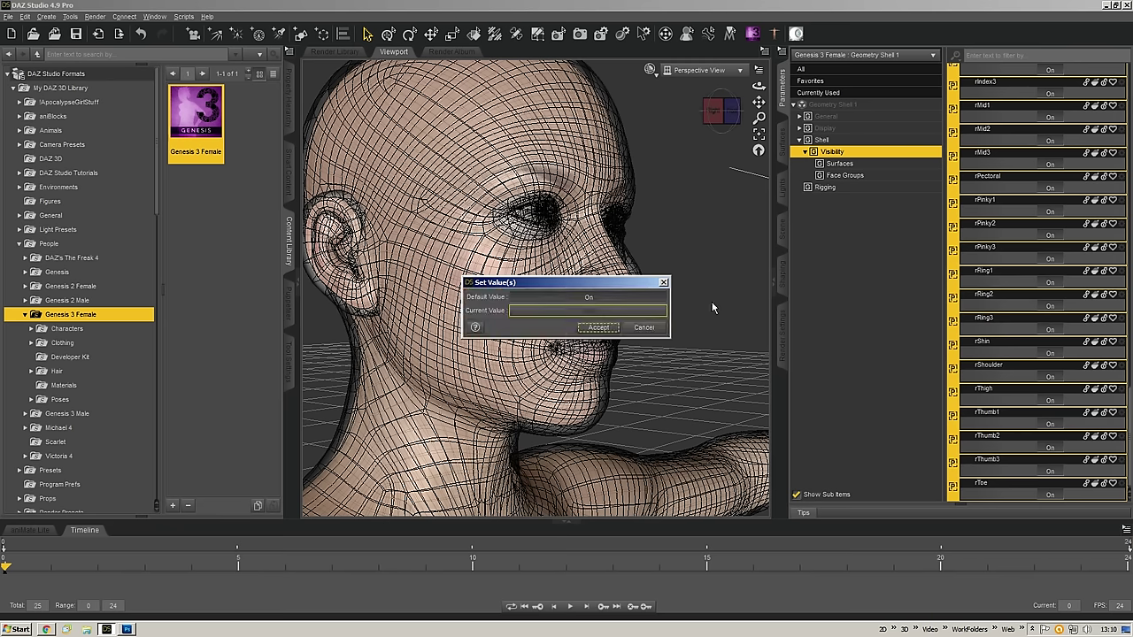
{"action": "left_click", "coordinate": [572, 315]}
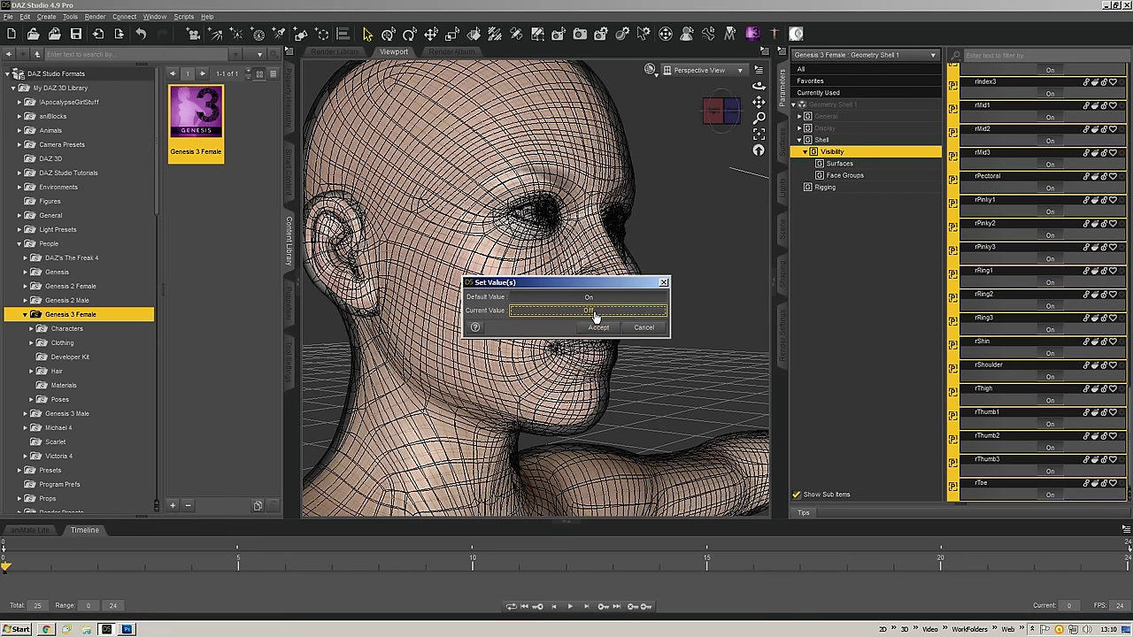
{"action": "left_click", "coordinate": [595, 329]}
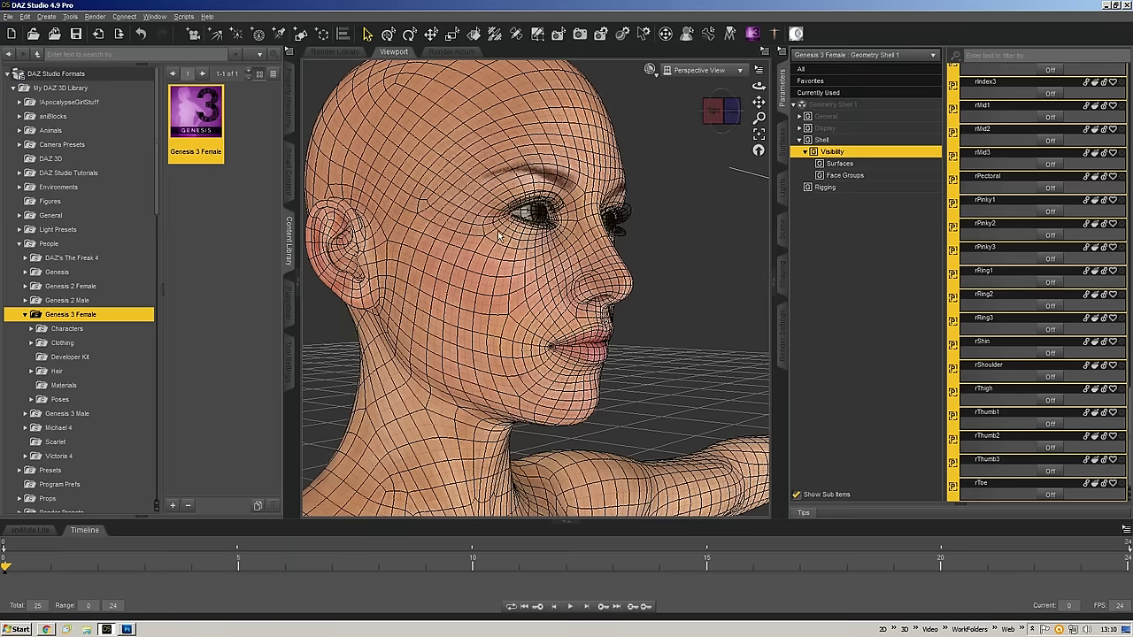
- Turn on the geometry shell's visibility for the Head face group
{"action": "scroll", "coordinate": [1045, 427], "scroll_direction": "up", "scroll_amount": 15}
{"action": "scroll", "coordinate": [1035, 434], "scroll_direction": "up", "scroll_amount": 5}
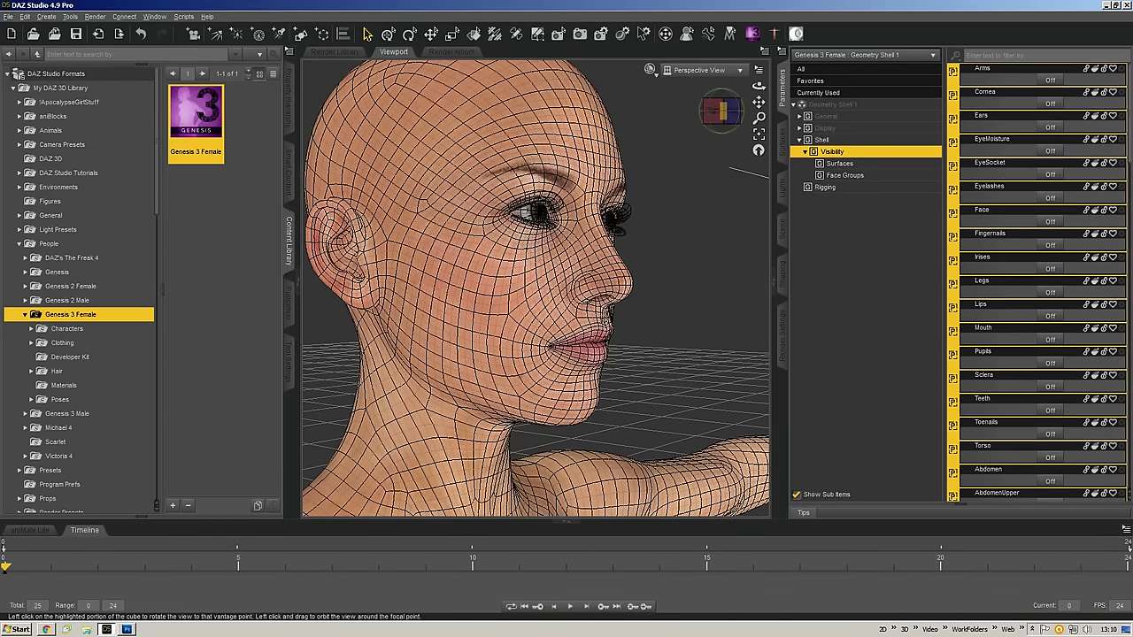
{"action": "left_click", "coordinate": [719, 112]}
{"action": "left_click_drag", "start_coordinate": [721, 112], "coordinate": [753, 112]}
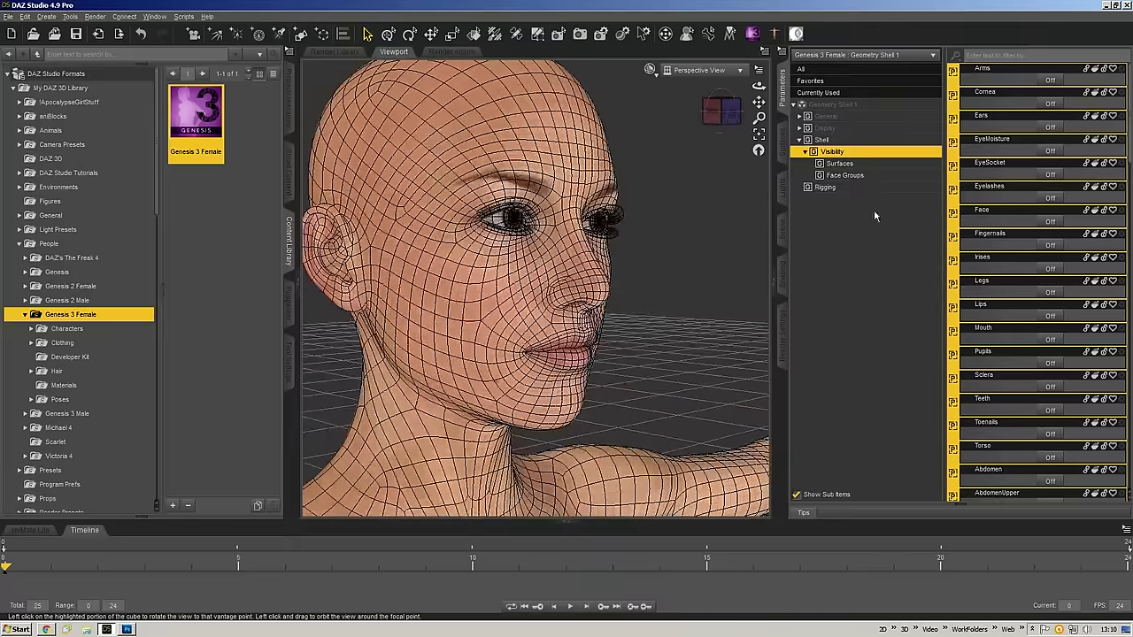
{"action": "left_click", "coordinate": [979, 219]}
{"action": "left_click", "coordinate": [1059, 222]}
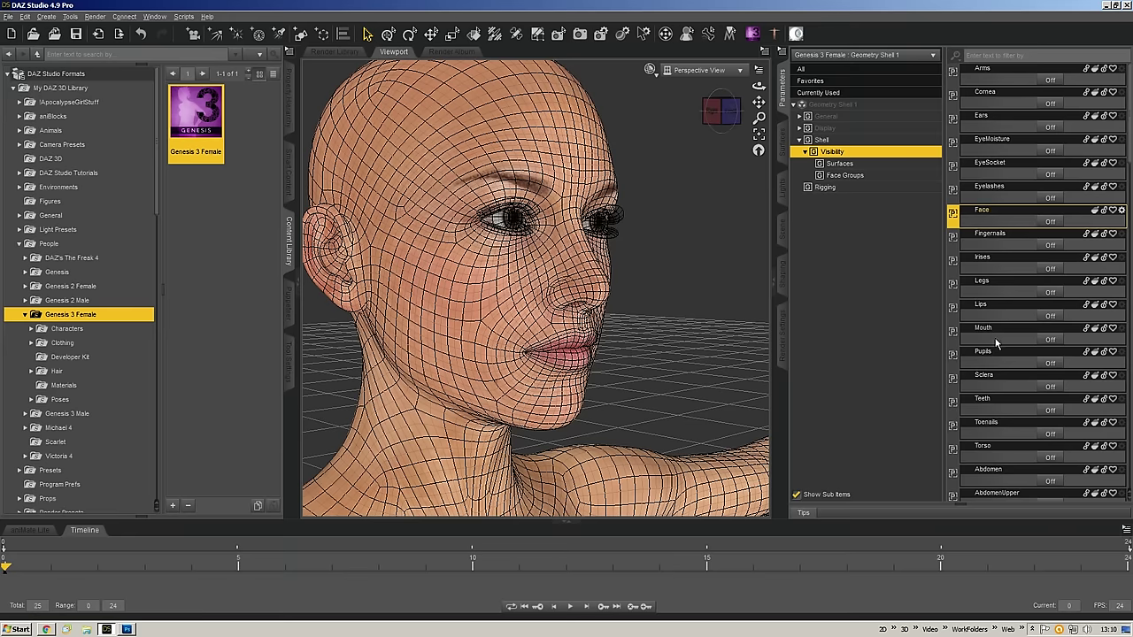
{"action": "scroll", "coordinate": [996, 343], "scroll_direction": "down", "scroll_amount": 10}
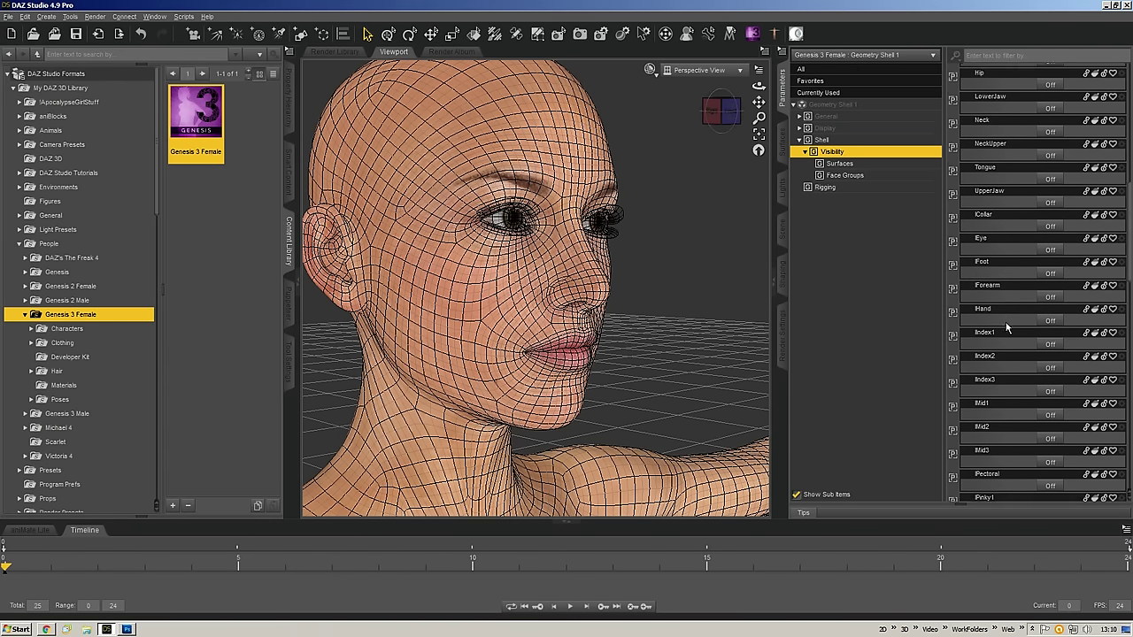
{"action": "scroll", "coordinate": [1006, 323], "scroll_direction": "up", "scroll_amount": 1}
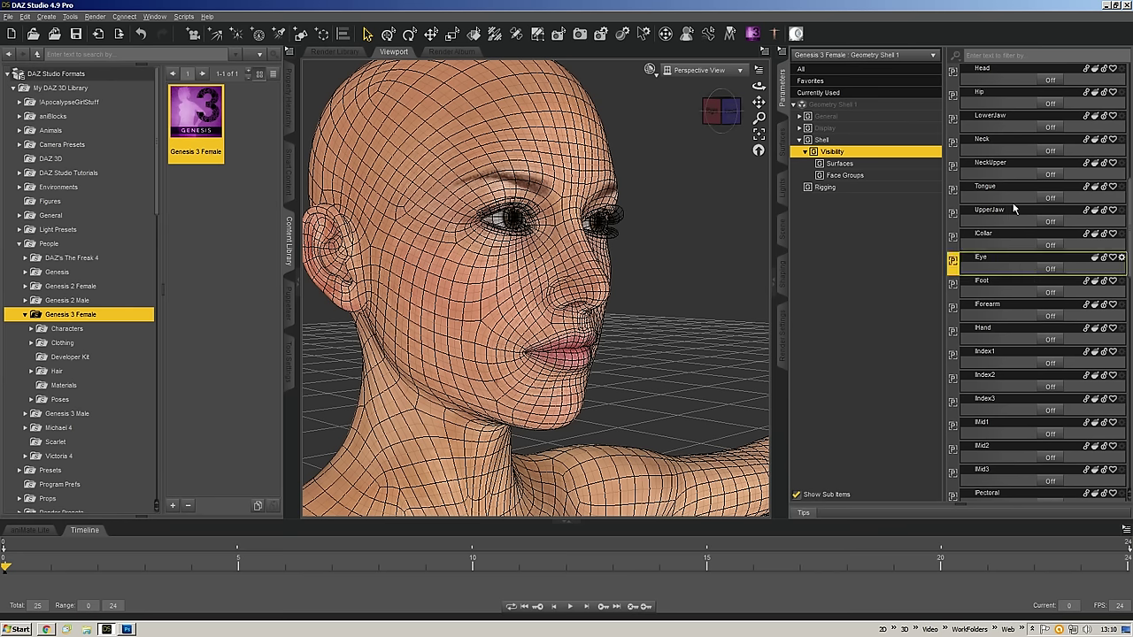
{"action": "scroll", "coordinate": [1014, 209], "scroll_direction": "up", "scroll_amount": 3}
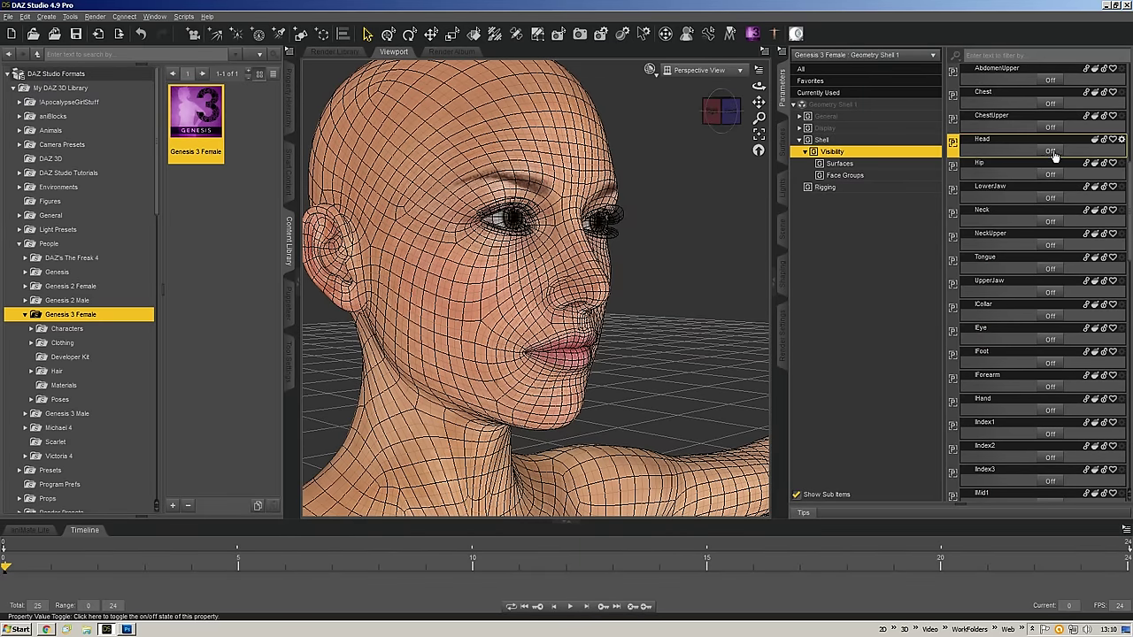
{"action": "left_click", "coordinate": [1051, 152]}
- Turn on the geometry shell's visibility for the Lips and Face surfaces
{"action": "scroll", "coordinate": [1014, 197], "scroll_direction": "up", "scroll_amount": 6}
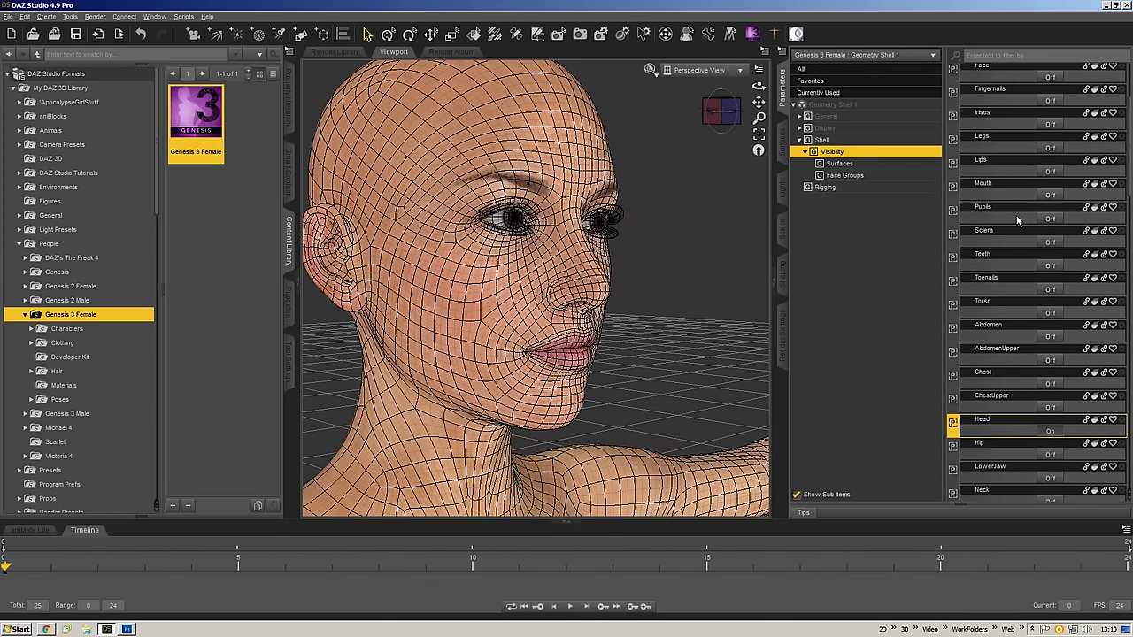
{"action": "scroll", "coordinate": [1019, 198], "scroll_direction": "up", "scroll_amount": 3}
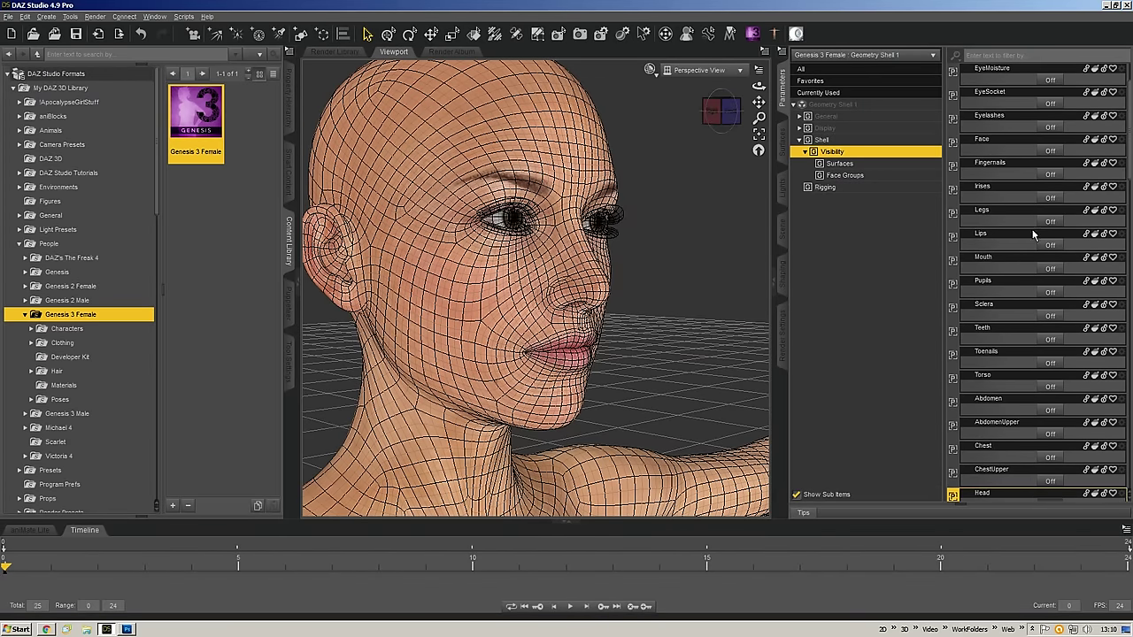
{"action": "left_click", "coordinate": [1054, 249]}
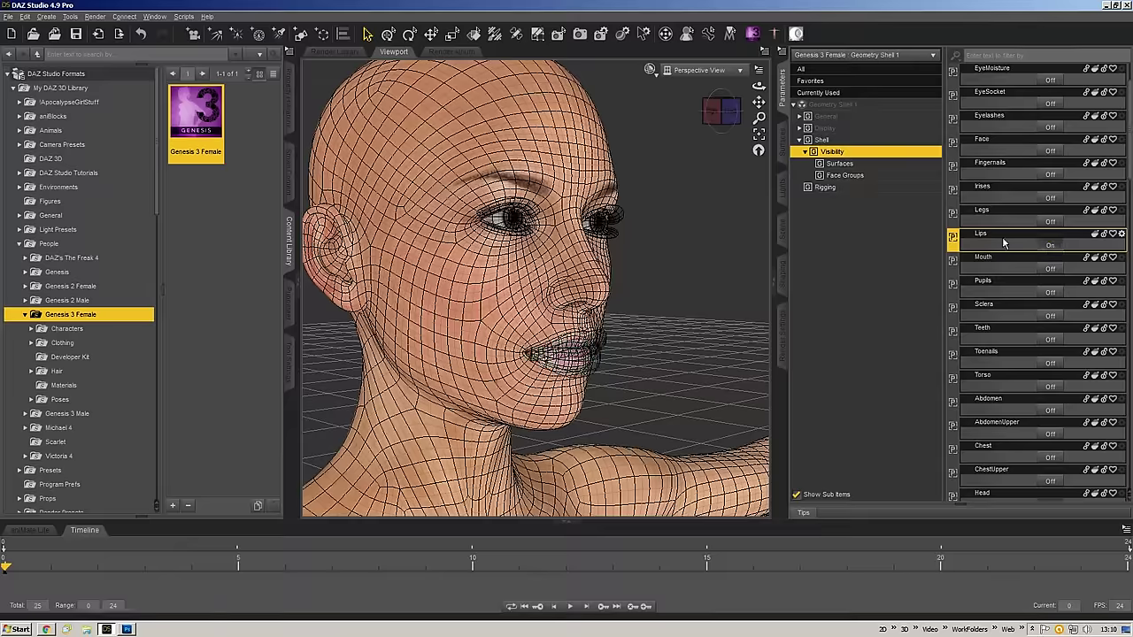
{"action": "left_click", "coordinate": [1050, 150]}
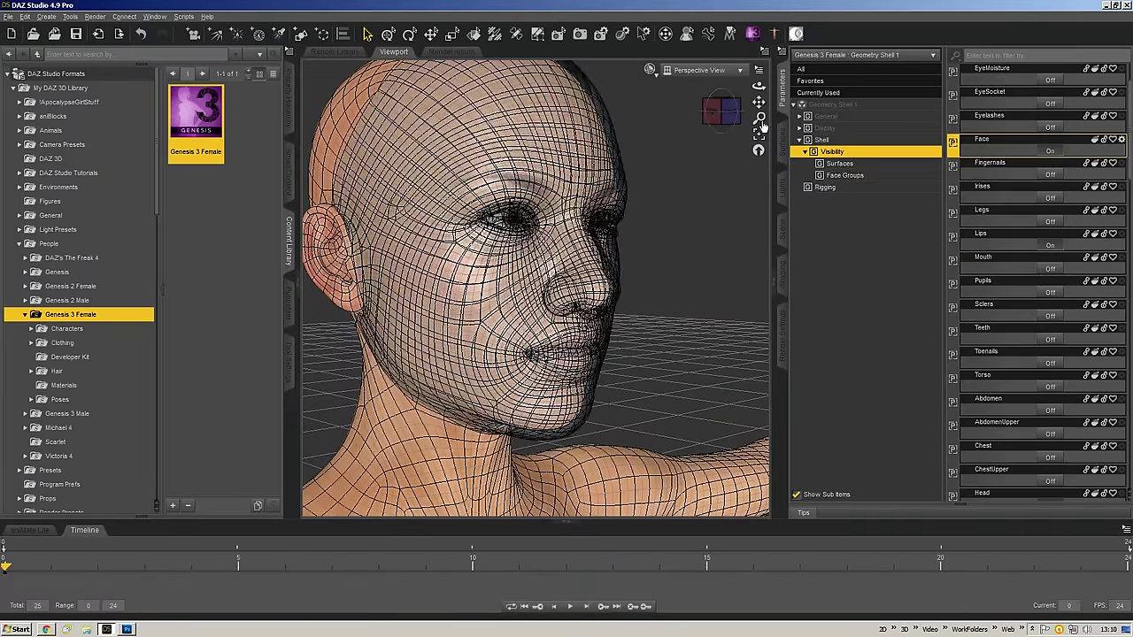
- Examine the shell's coverage of the face from the front and side, and check its visibility switches
{"action": "left_click_drag", "start_coordinate": [759, 86], "coordinate": [723, 81]}
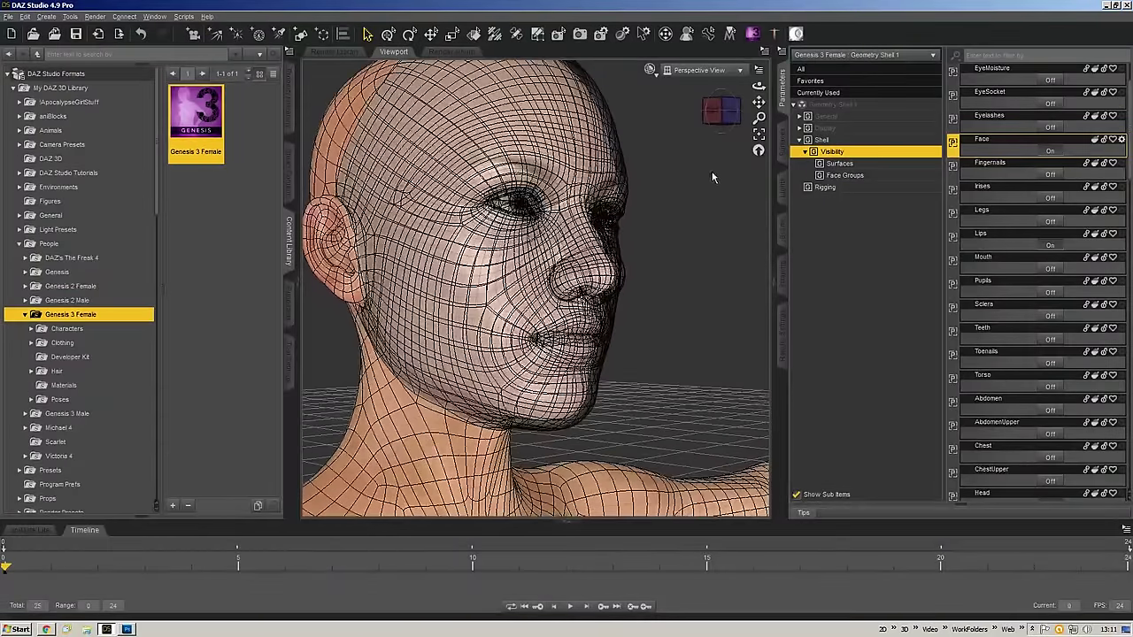
{"action": "left_click_drag", "start_coordinate": [758, 118], "coordinate": [836, 162]}
{"action": "left_click_drag", "start_coordinate": [759, 118], "coordinate": [758, 121]}
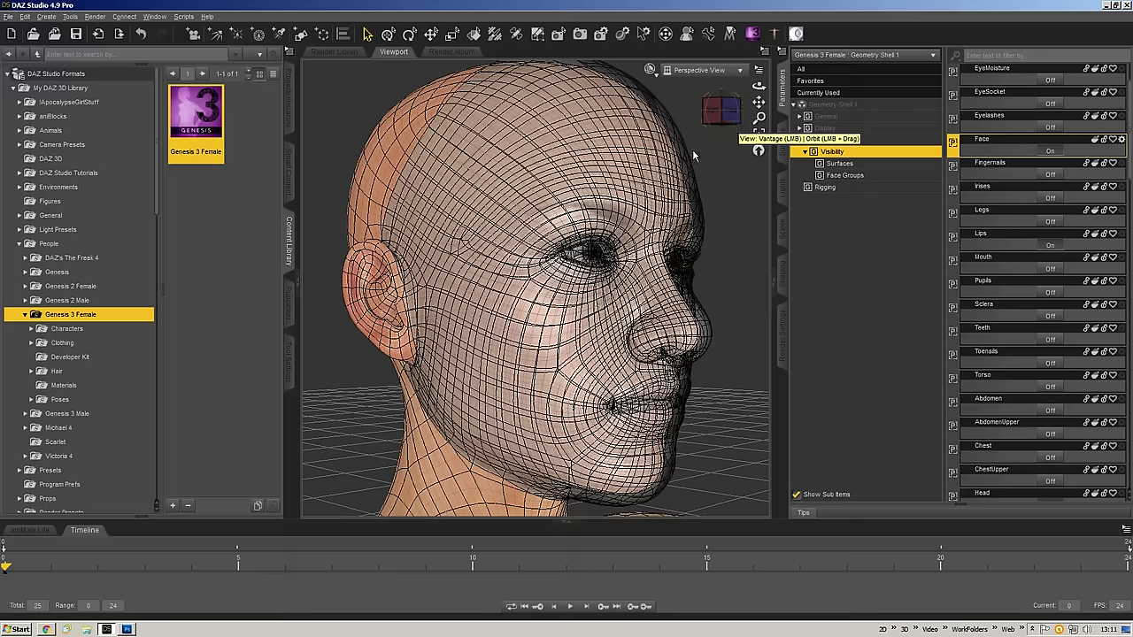
{"action": "left_click", "coordinate": [729, 110]}
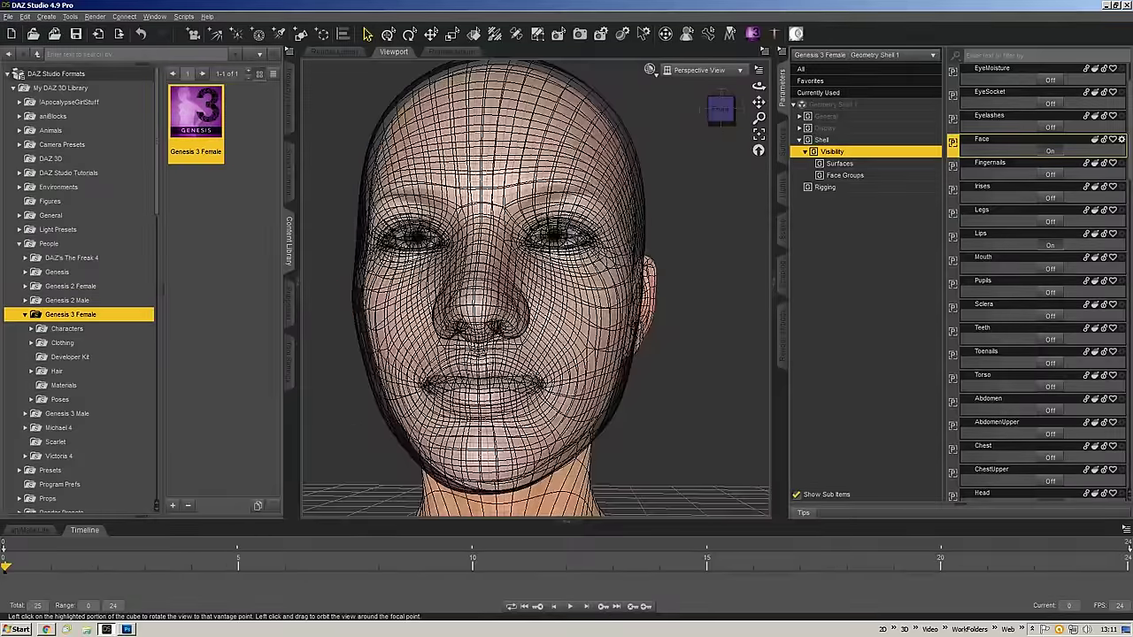
{"action": "left_click_drag", "start_coordinate": [721, 110], "coordinate": [757, 110]}
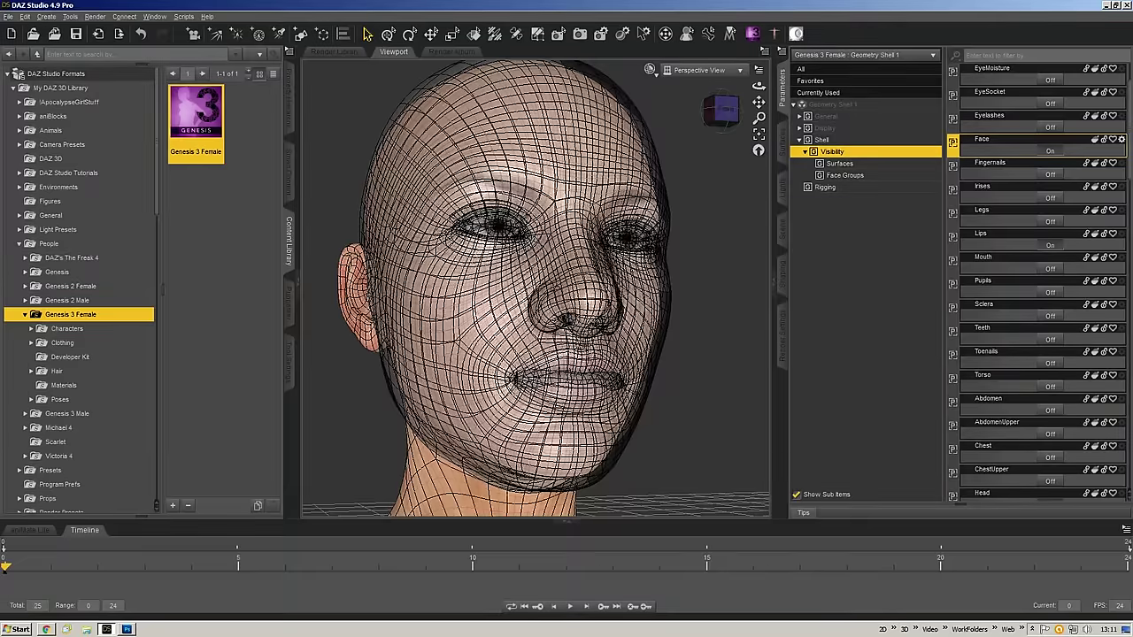
{"action": "left_click_drag", "start_coordinate": [721, 110], "coordinate": [696, 112]}
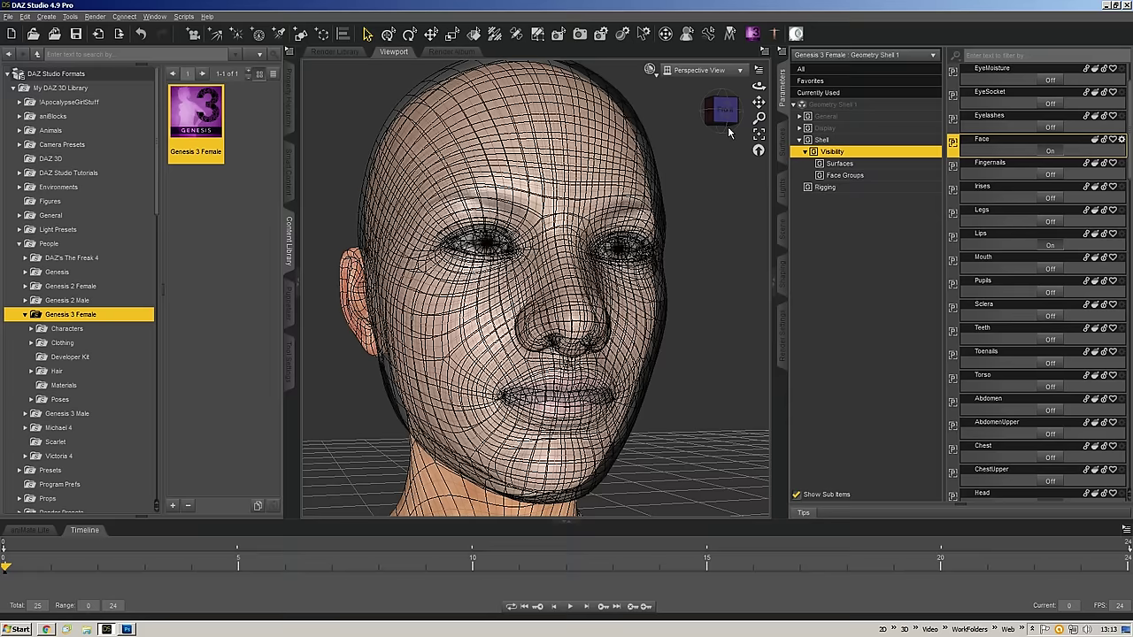
{"action": "mouse_move", "coordinate": [716, 119]}
{"action": "left_mouse_down"}
{"action": "mouse_move", "coordinate": [620, 118]}
{"action": "mouse_move", "coordinate": [701, 118]}
{"action": "mouse_move", "coordinate": [708, 133]}
{"action": "mouse_move", "coordinate": [735, 118]}
{"action": "left_mouse_up"}
{"action": "scroll", "coordinate": [1080, 251], "scroll_direction": "up", "scroll_amount": 1}
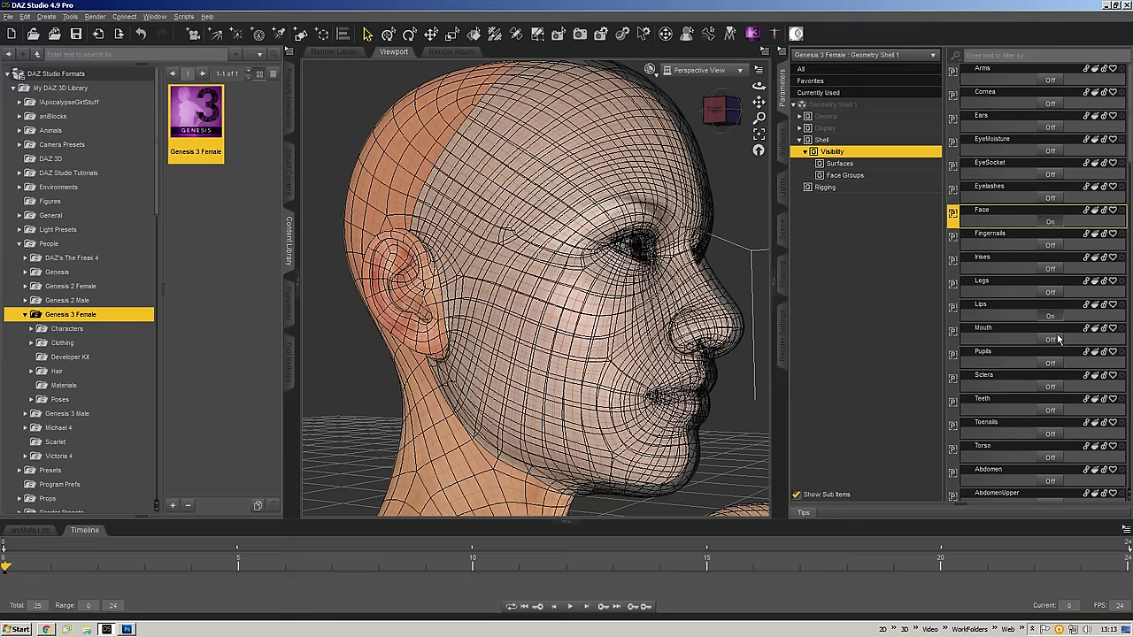
{"action": "scroll", "coordinate": [1058, 339], "scroll_direction": "down", "scroll_amount": 2}
{"action": "mouse_move", "coordinate": [718, 115]}
{"action": "left_mouse_down"}
{"action": "mouse_move", "coordinate": [612, 112]}
{"action": "mouse_move", "coordinate": [718, 113]}
{"action": "left_mouse_up"}
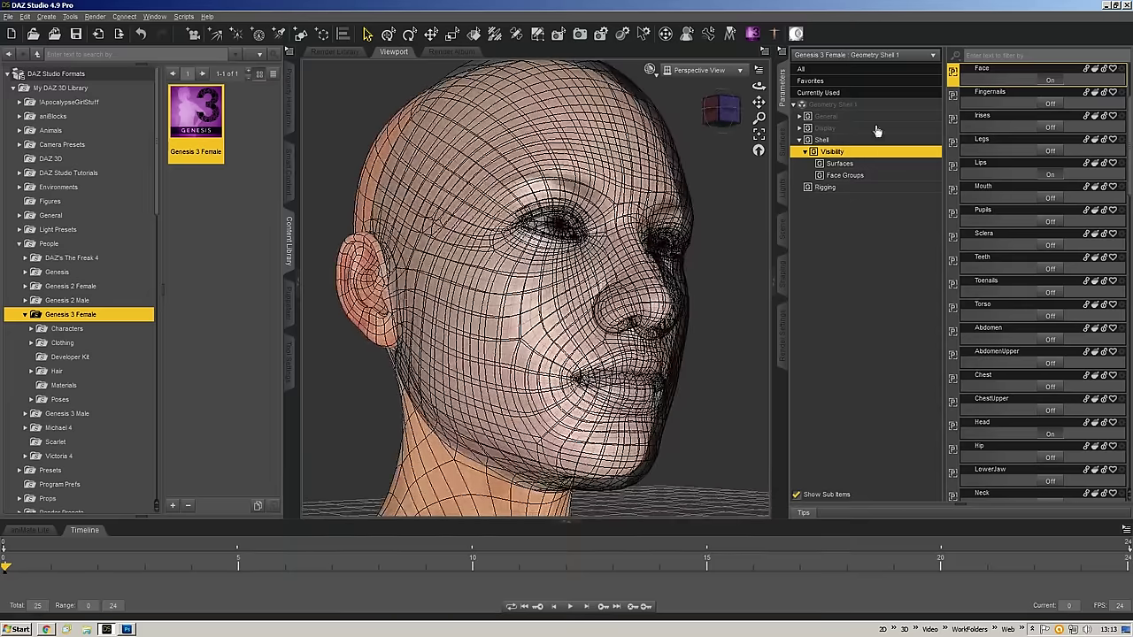
- Compare the switches listed under the shell's Surfaces and Face Groups visibility categories
{"action": "left_click", "coordinate": [845, 175]}
{"action": "left_click", "coordinate": [837, 152]}
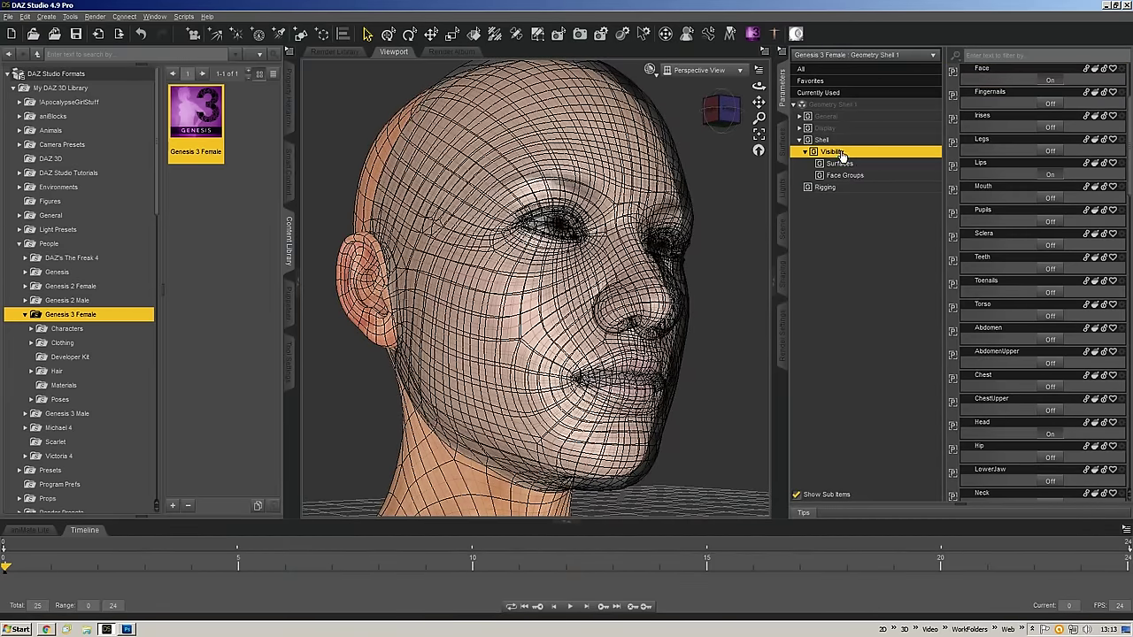
{"action": "left_click", "coordinate": [866, 165]}
{"action": "left_click", "coordinate": [850, 176]}
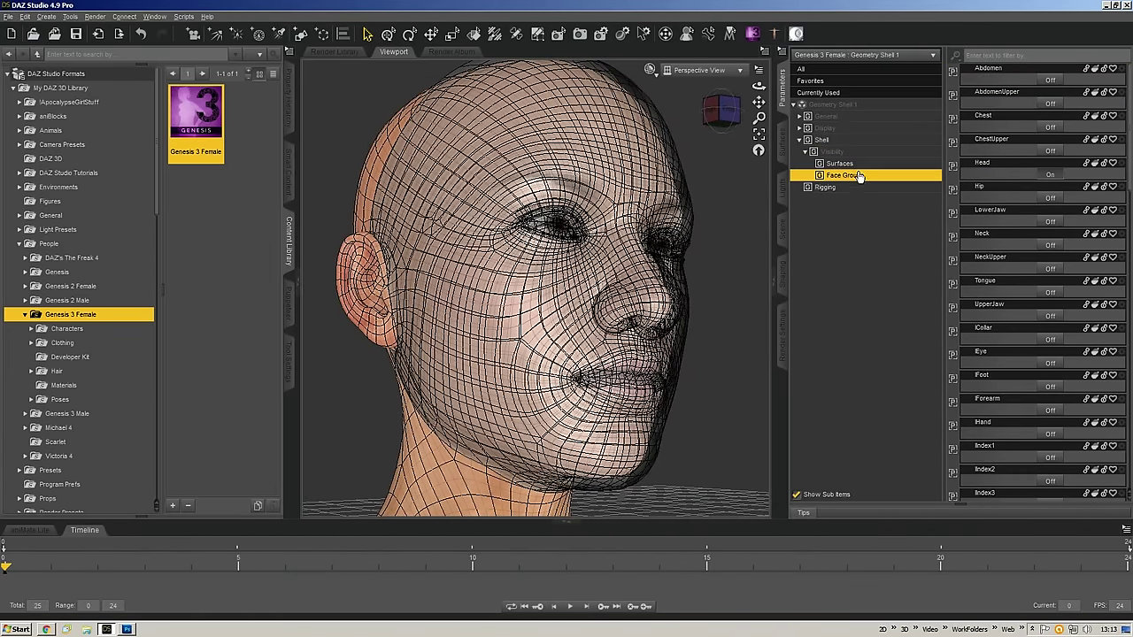
{"action": "left_click", "coordinate": [859, 164]}
{"action": "left_click", "coordinate": [861, 175]}
{"action": "scroll", "coordinate": [1052, 200], "scroll_direction": "down", "scroll_amount": 5}
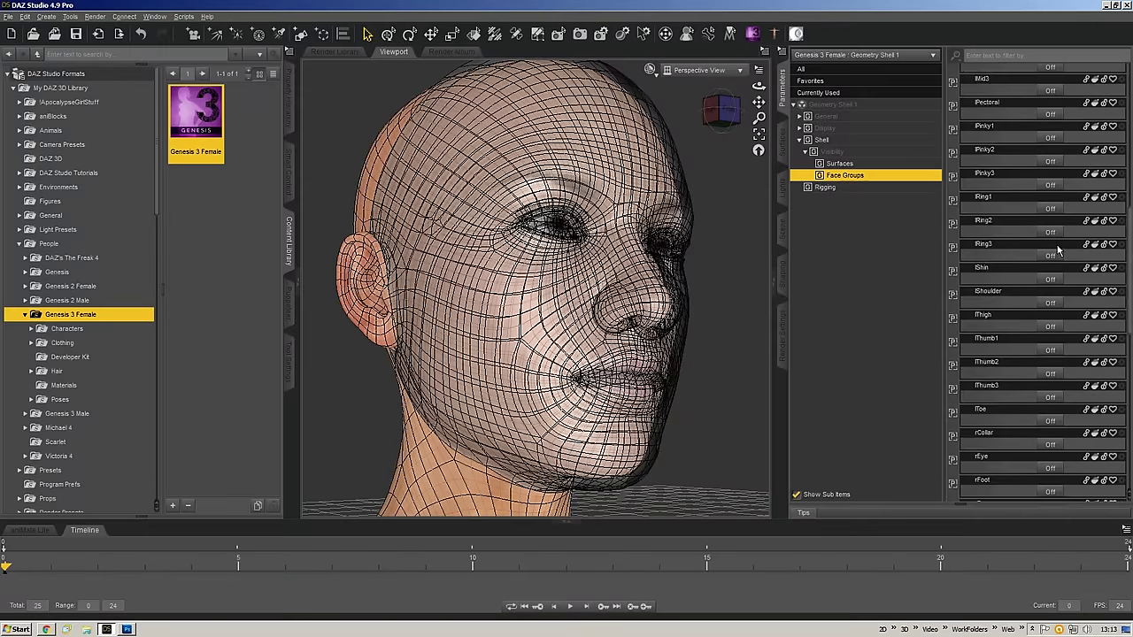
{"action": "left_click", "coordinate": [847, 152]}
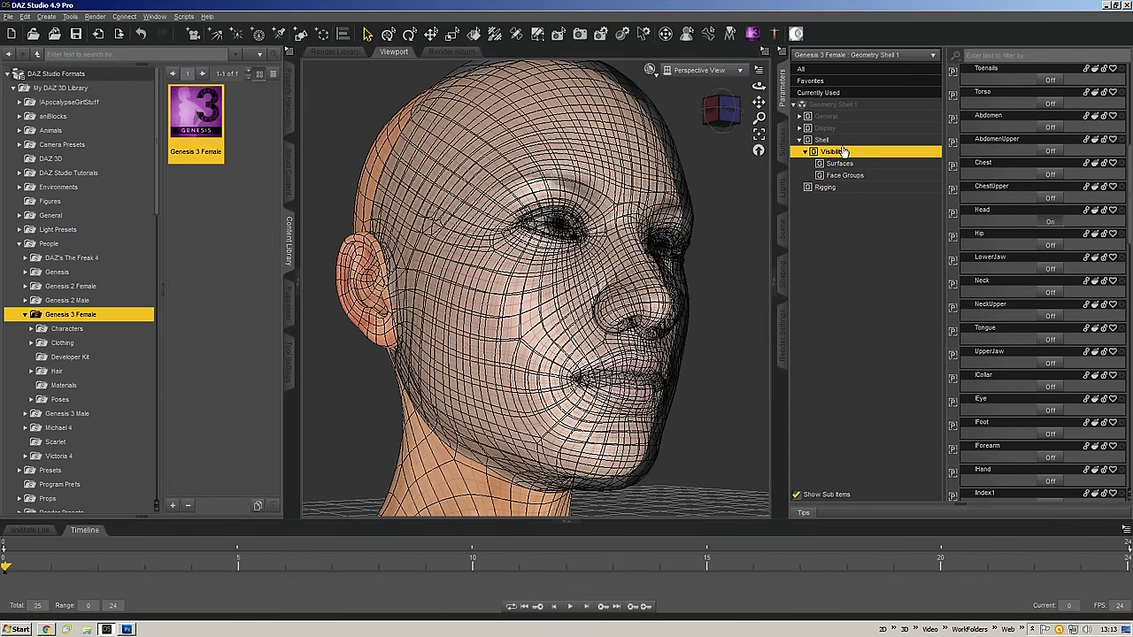
{"action": "left_click", "coordinate": [848, 141]}
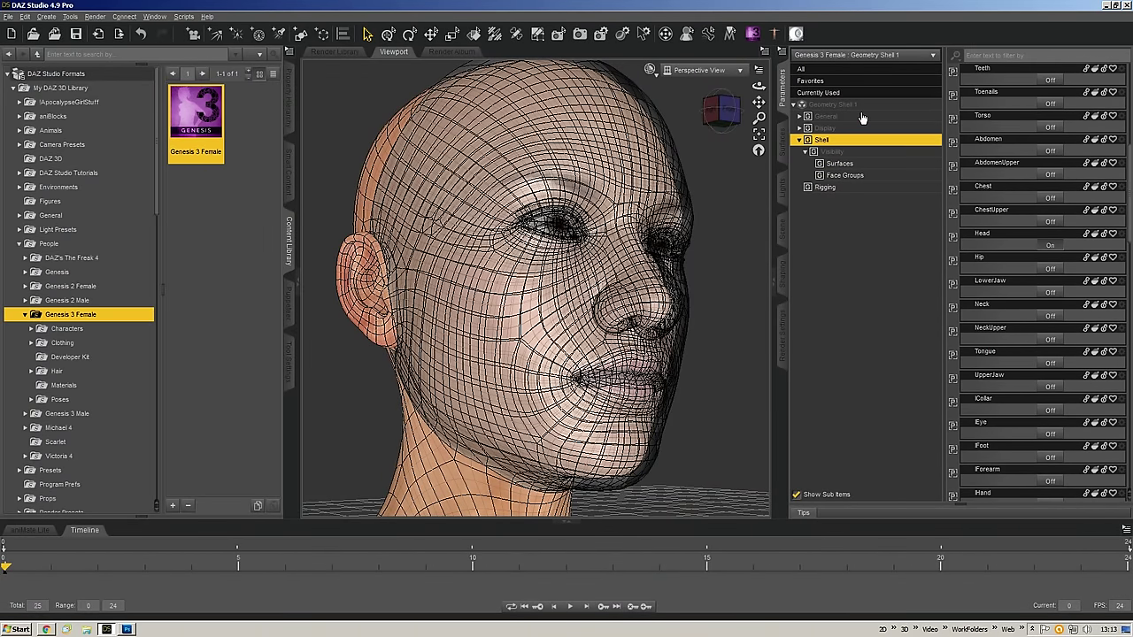
- Lower the geometry shell's mesh Offset Distance to 0.46 cm
{"action": "left_click", "coordinate": [799, 116]}
{"action": "left_click", "coordinate": [840, 164]}
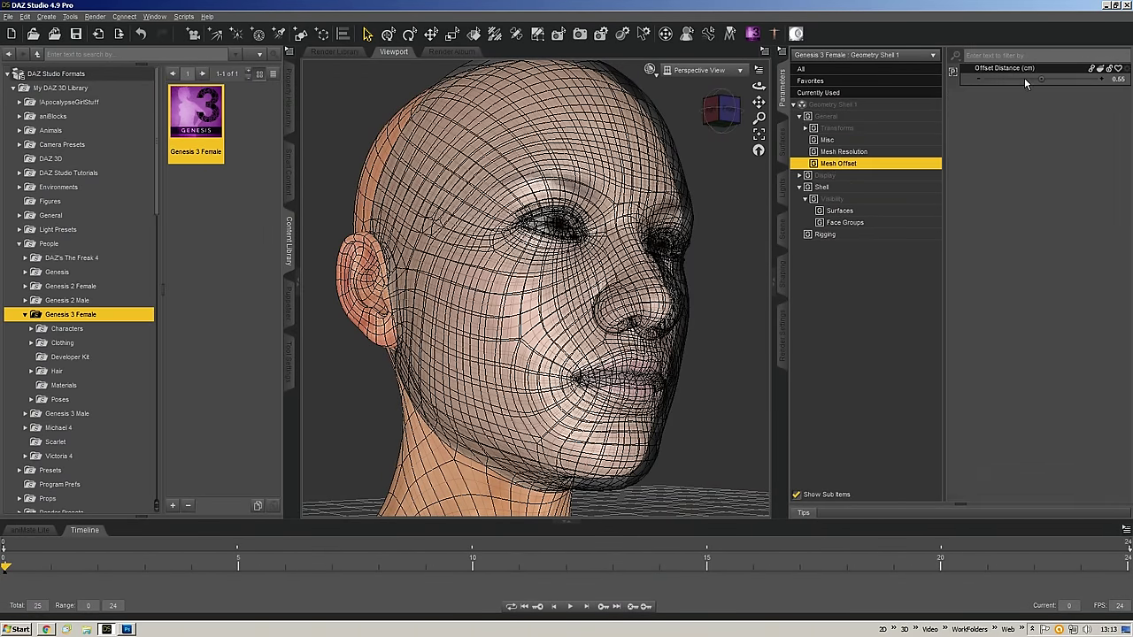
{"action": "left_click", "coordinate": [977, 78]}
{"action": "left_click", "coordinate": [977, 78]}
{"action": "left_click", "coordinate": [977, 79]}
{"action": "left_click", "coordinate": [977, 78]}
{"action": "left_click", "coordinate": [977, 80]}
{"action": "left_click", "coordinate": [977, 80]}
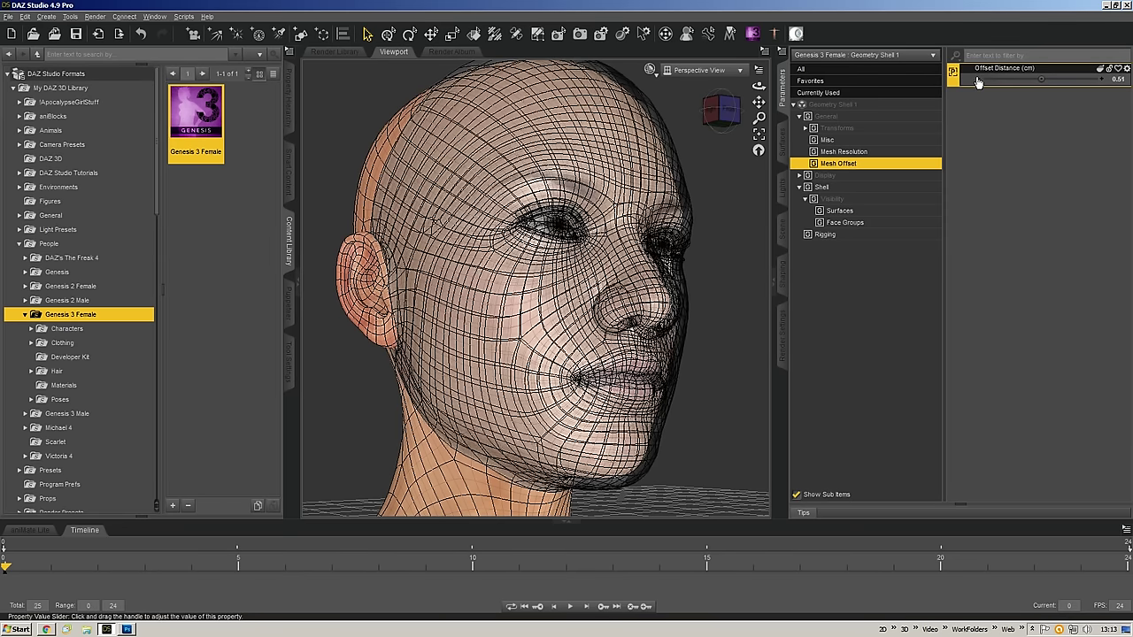
{"action": "left_click", "coordinate": [977, 80]}
{"action": "left_click", "coordinate": [977, 79]}
{"action": "left_click", "coordinate": [978, 79]}
- Turn the shell's Eyelashes and EyeSocket surfaces on and back off while viewing the eye close up
{"action": "mouse_move", "coordinate": [710, 113]}
{"action": "left_mouse_down"}
{"action": "mouse_move", "coordinate": [656, 115]}
{"action": "mouse_move", "coordinate": [719, 109]}
{"action": "mouse_move", "coordinate": [694, 103]}
{"action": "mouse_move", "coordinate": [706, 112]}
{"action": "left_mouse_up"}
{"action": "scroll", "coordinate": [627, 164], "scroll_direction": "up", "scroll_amount": 5}
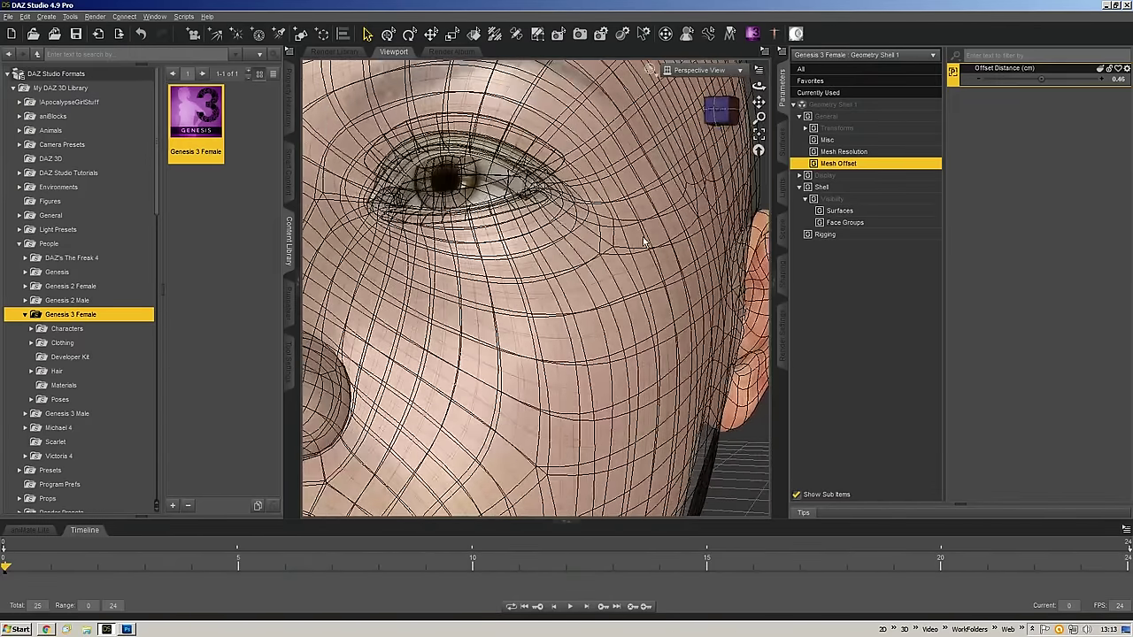
{"action": "left_click", "coordinate": [866, 223]}
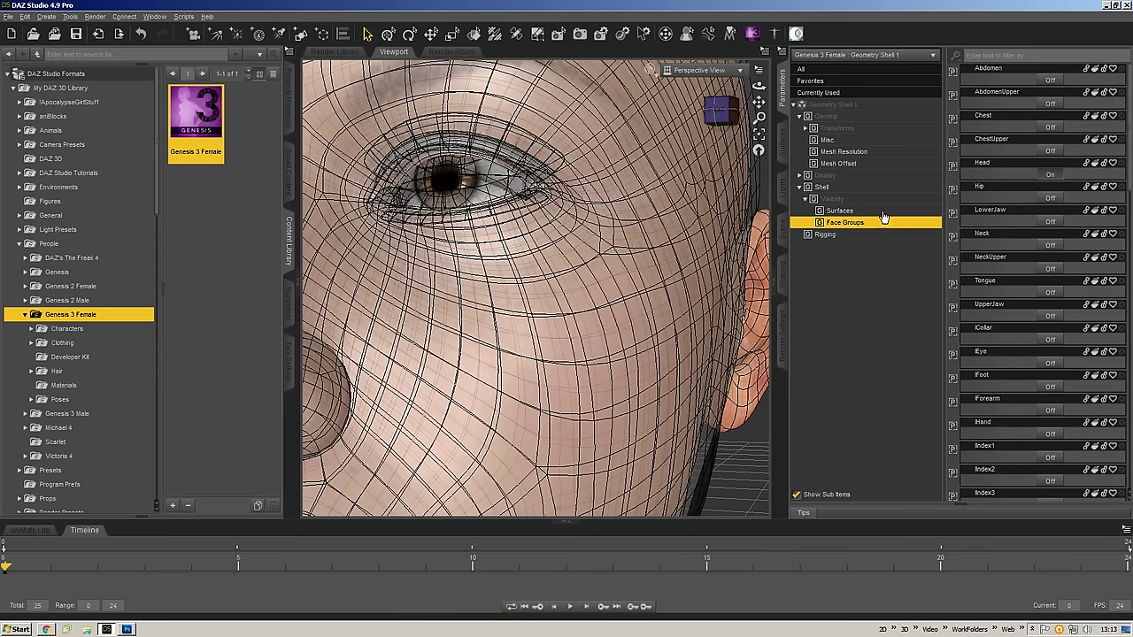
{"action": "left_click", "coordinate": [881, 212]}
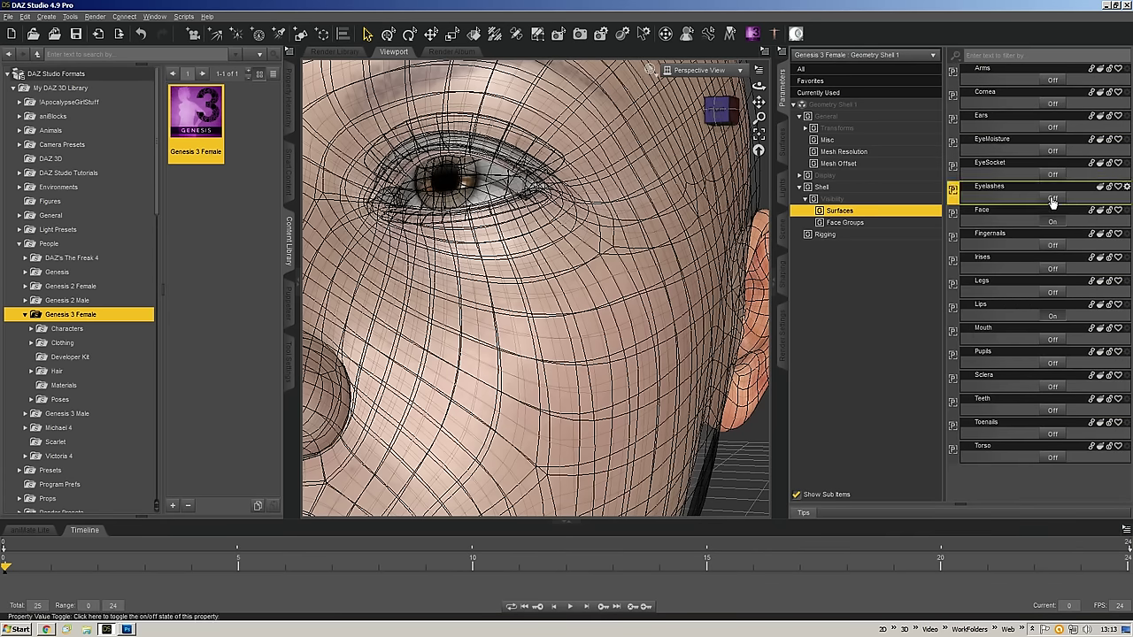
{"action": "left_click", "coordinate": [1052, 200]}
{"action": "left_click", "coordinate": [1052, 201]}
{"action": "left_click", "coordinate": [1053, 176]}
{"action": "left_click", "coordinate": [1052, 176]}
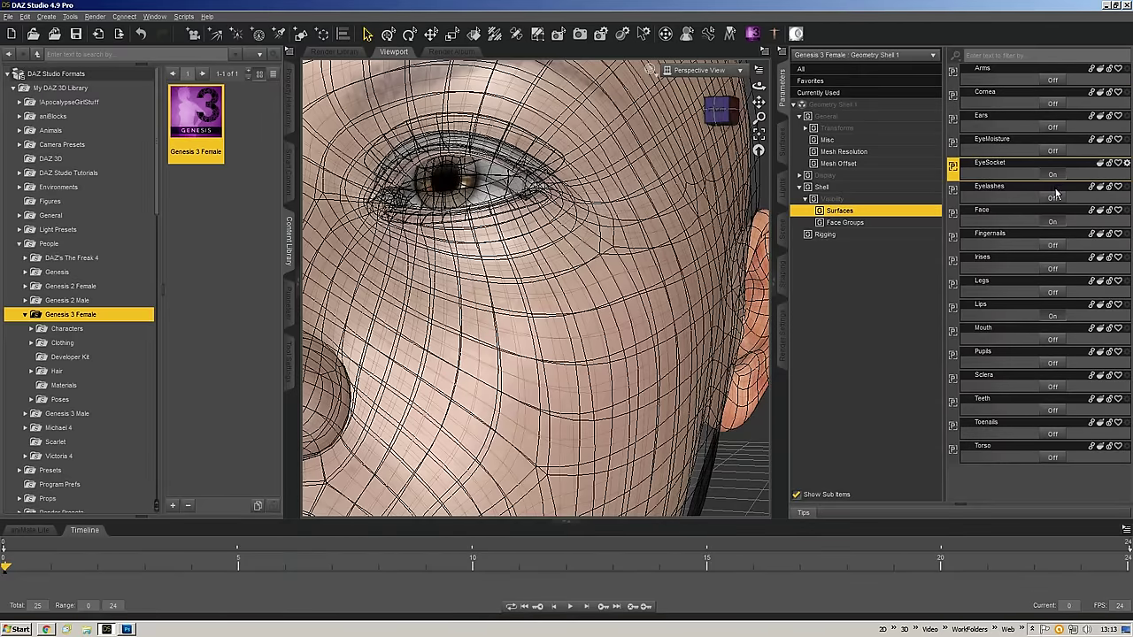
{"action": "left_click", "coordinate": [1052, 176]}
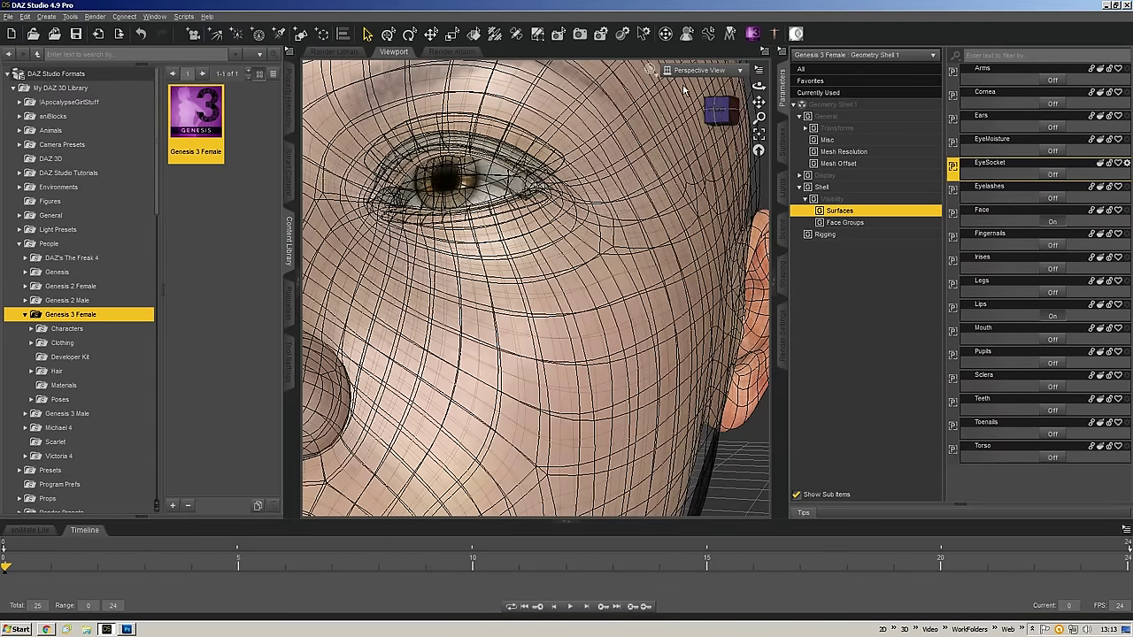
- Change the viewport's draw style to Texture Shaded and view the shell around the eyes and nose
{"action": "mouse_move", "coordinate": [721, 112]}
{"action": "left_mouse_down"}
{"action": "mouse_move", "coordinate": [753, 122]}
{"action": "mouse_move", "coordinate": [749, 182]}
{"action": "mouse_move", "coordinate": [721, 110]}
{"action": "left_mouse_up"}
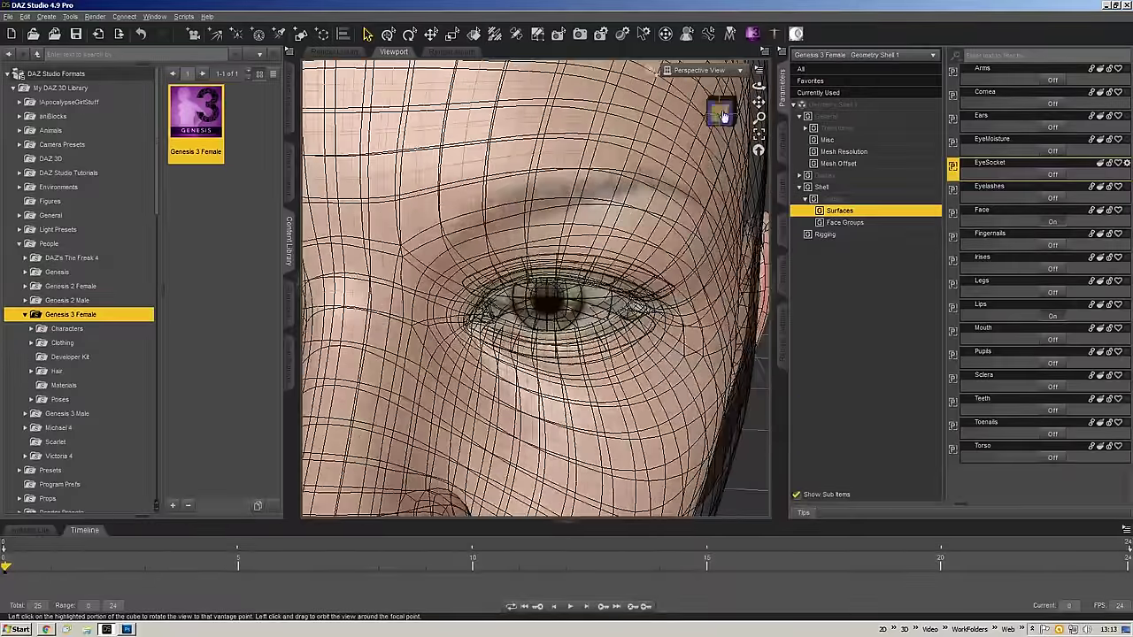
{"action": "left_click", "coordinate": [652, 76]}
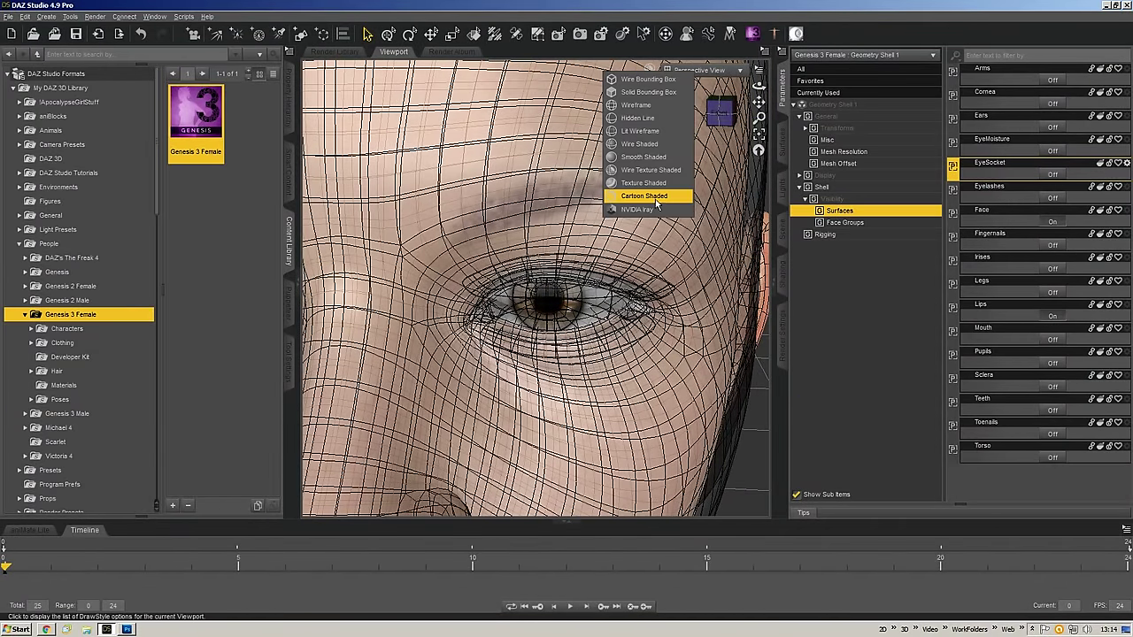
{"action": "left_click", "coordinate": [646, 184]}
{"action": "left_click", "coordinate": [720, 111]}
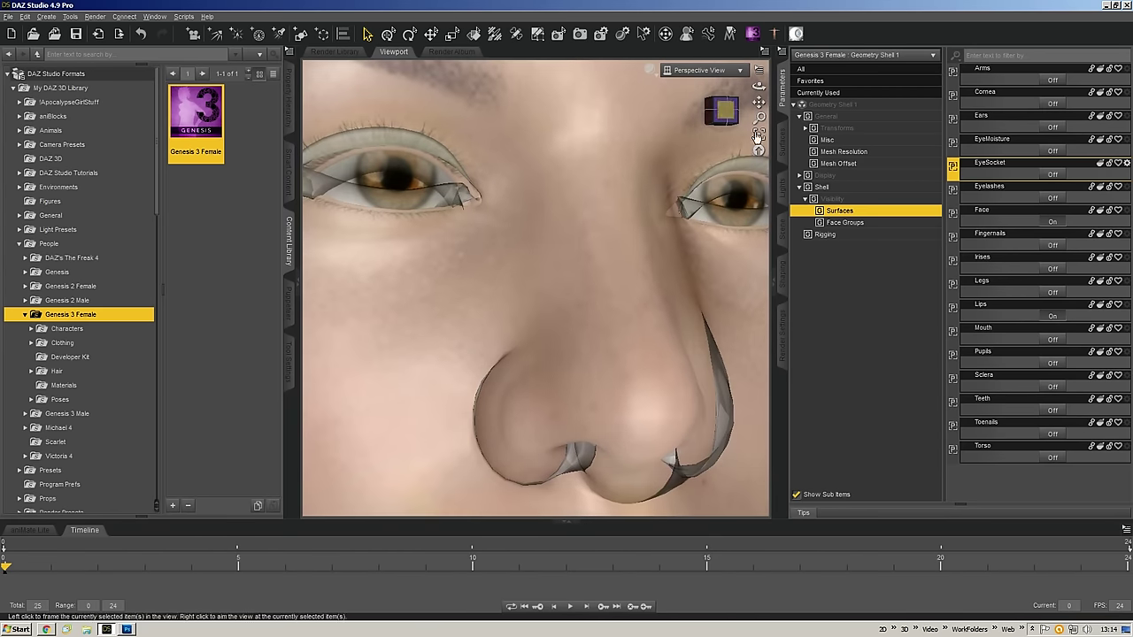
- Set the geometry shell's mesh Offset Distance to 0.01 cm and check its fit around the eyes and nose
{"action": "left_click", "coordinate": [836, 165]}
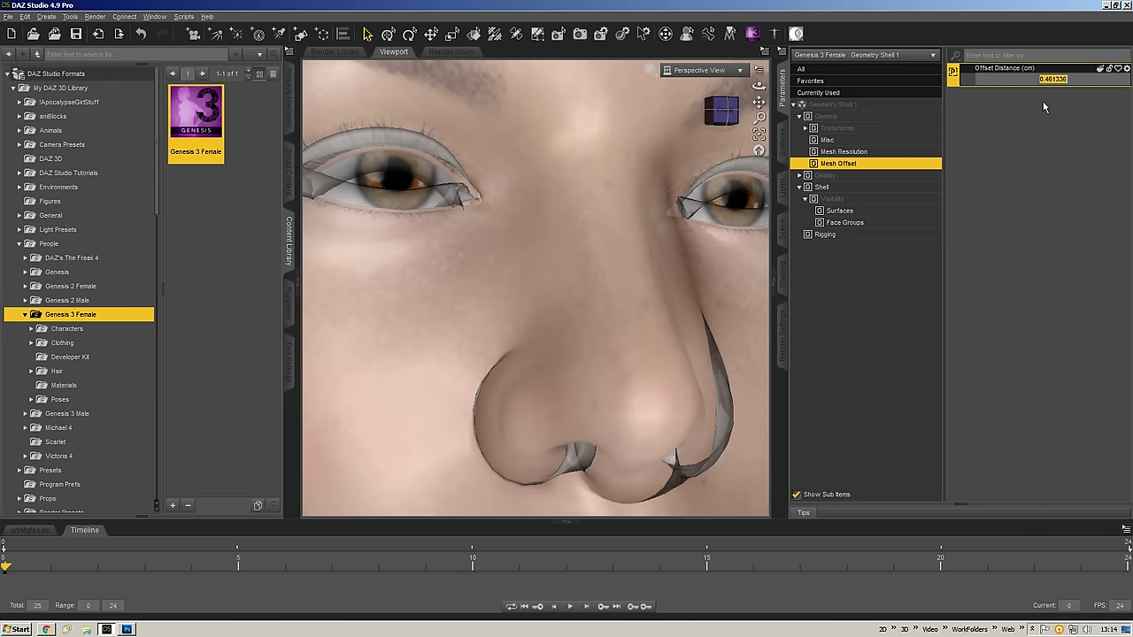
{"action": "type", "text": "0.01"}
{"action": "key", "text": "Return"}
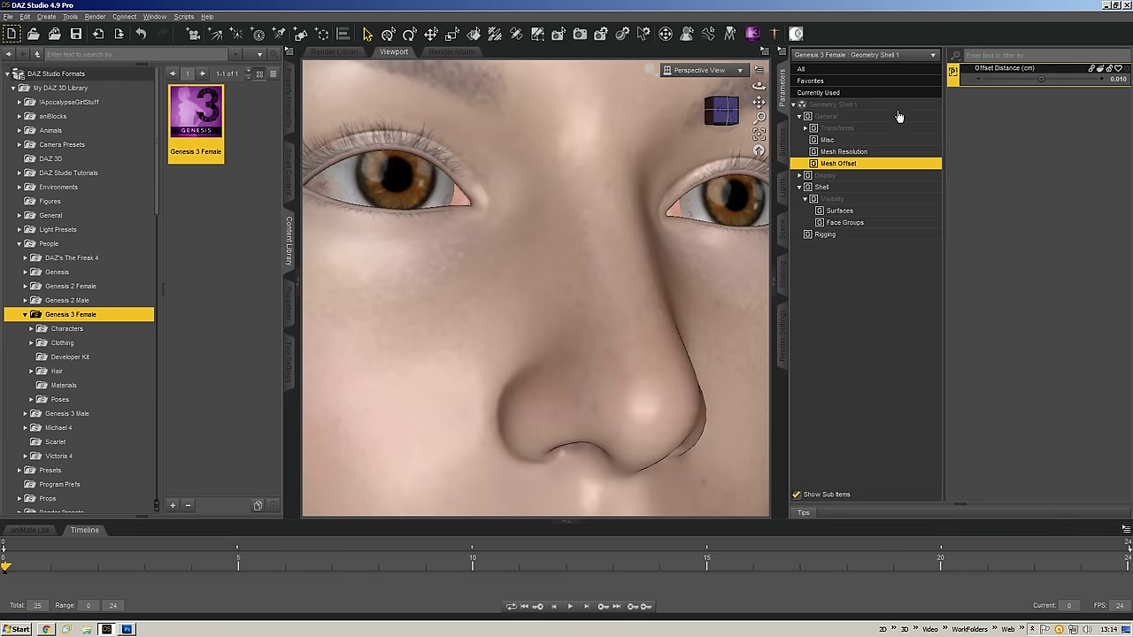
{"action": "scroll", "coordinate": [737, 190], "scroll_direction": "down", "scroll_amount": 5}
{"action": "mouse_move", "coordinate": [724, 114]}
{"action": "left_mouse_down"}
{"action": "mouse_move", "coordinate": [752, 114]}
{"action": "mouse_move", "coordinate": [657, 113]}
{"action": "mouse_move", "coordinate": [735, 114]}
{"action": "mouse_move", "coordinate": [720, 114]}
{"action": "left_mouse_up"}
{"action": "scroll", "coordinate": [621, 266], "scroll_direction": "up", "scroll_amount": 5}
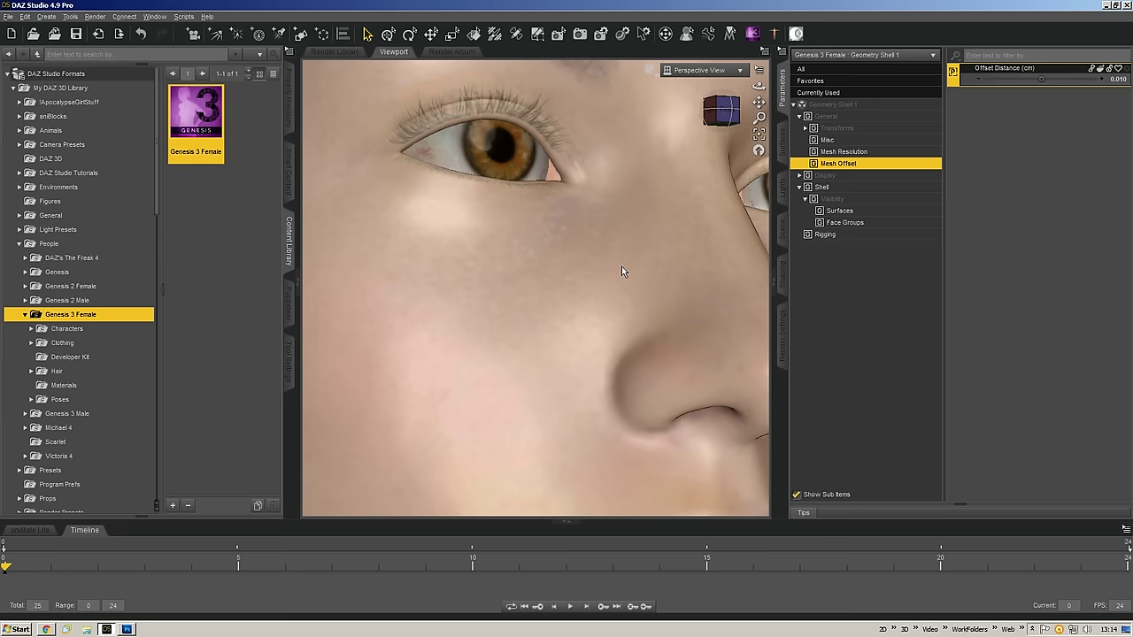
- Center the view on the eye and brow, and reselect Geometry Shell 1 in the figure's node list
{"action": "left_click", "coordinate": [750, 102]}
{"action": "left_click_drag", "start_coordinate": [758, 104], "coordinate": [761, 156]}
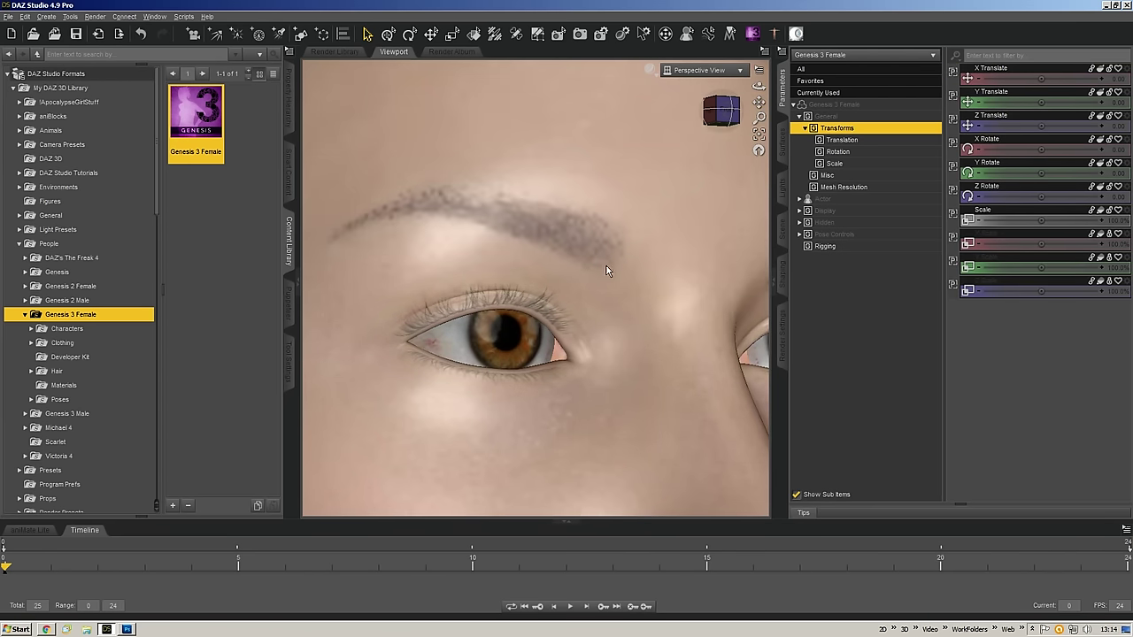
{"action": "left_click", "coordinate": [567, 240]}
{"action": "left_click", "coordinate": [885, 55]}
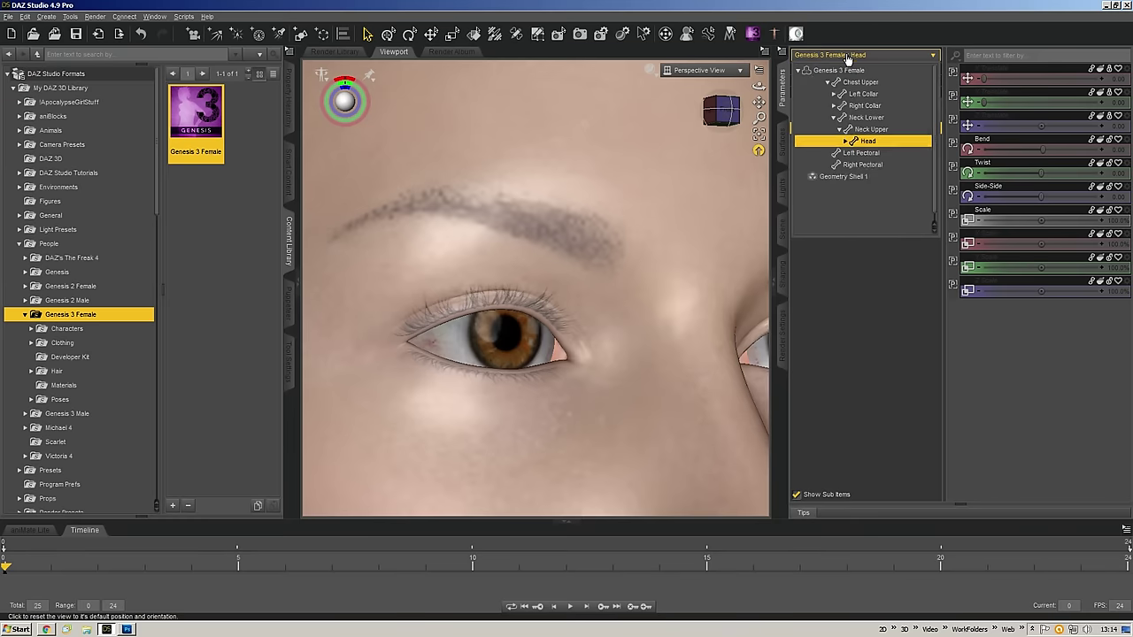
{"action": "left_click", "coordinate": [828, 50]}
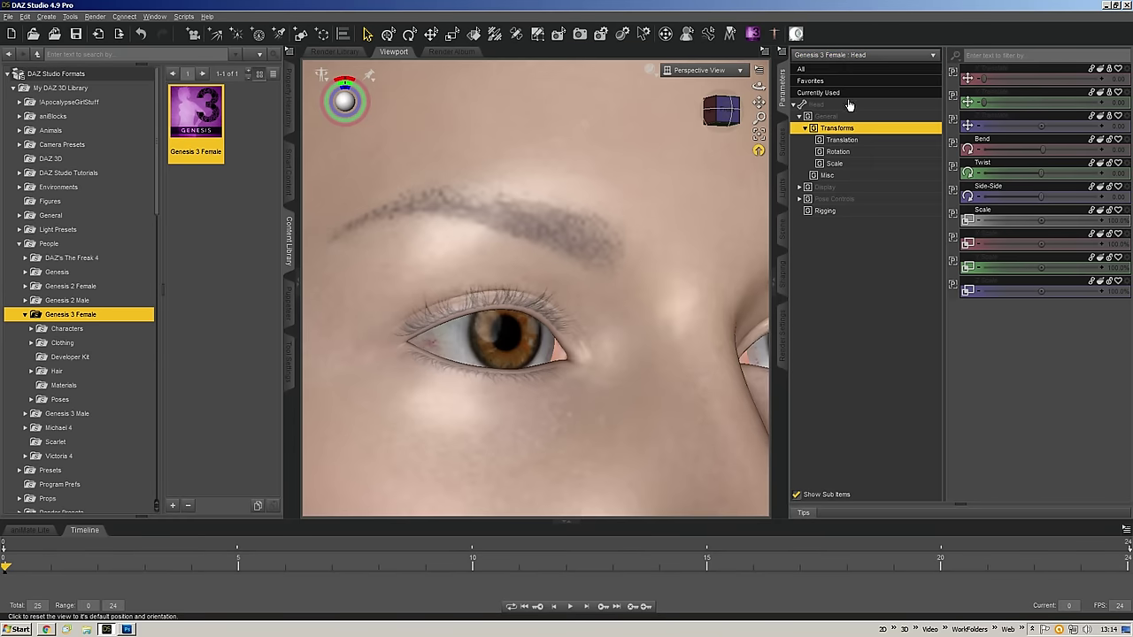
{"action": "left_click", "coordinate": [888, 54]}
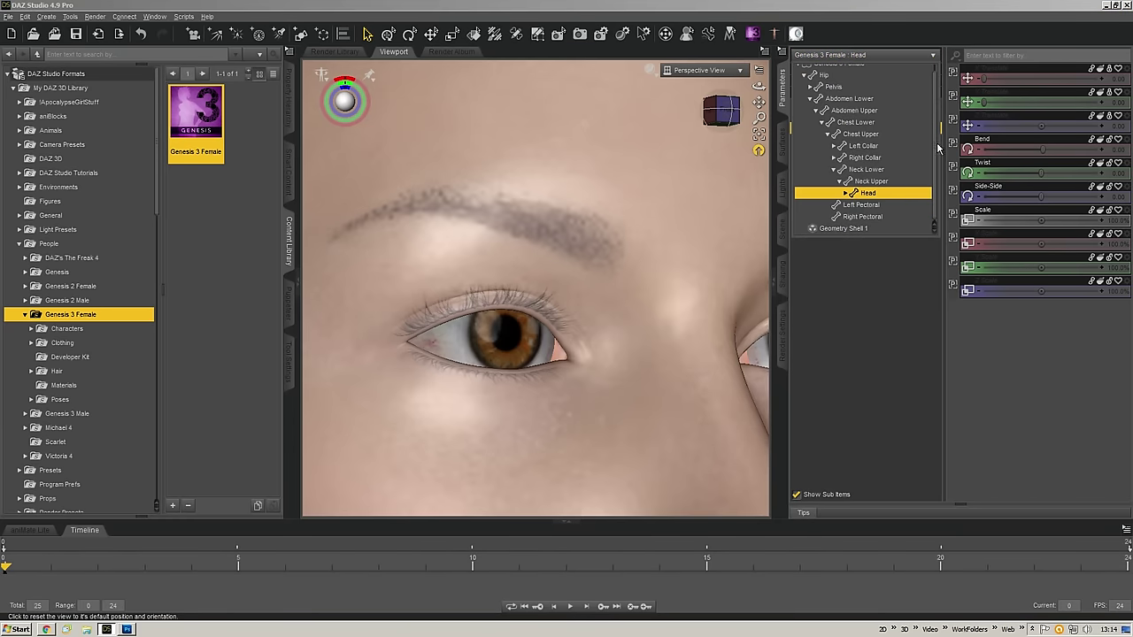
{"action": "left_click", "coordinate": [866, 225]}
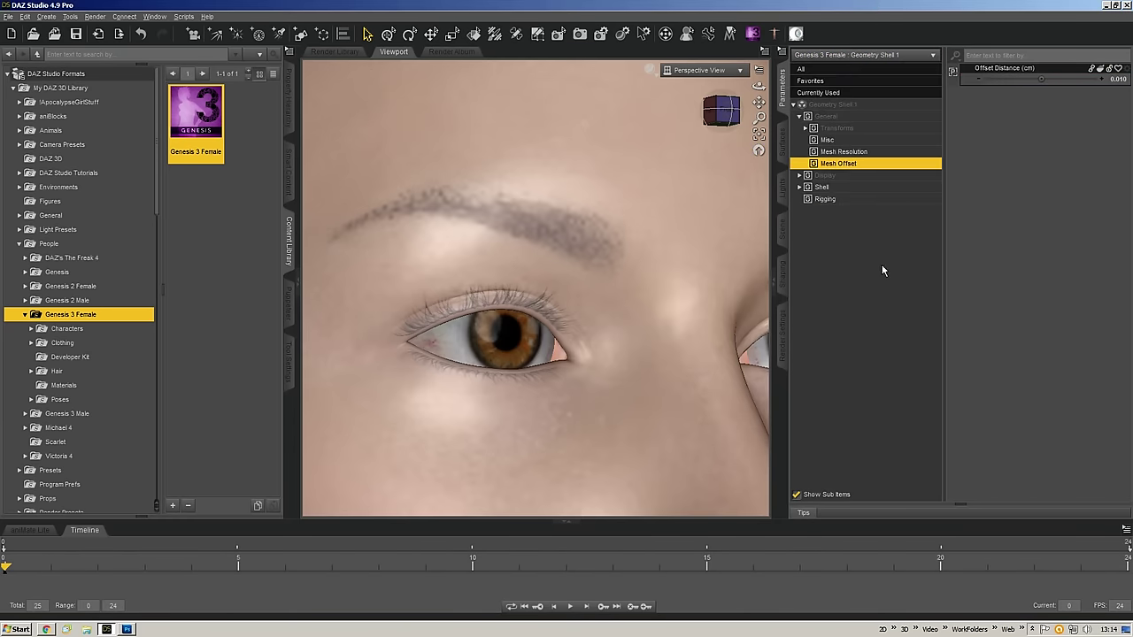
- Review the visibility switches for all surfaces and body parts in the geometry shell's Shell category
{"action": "left_click", "coordinate": [828, 187]}
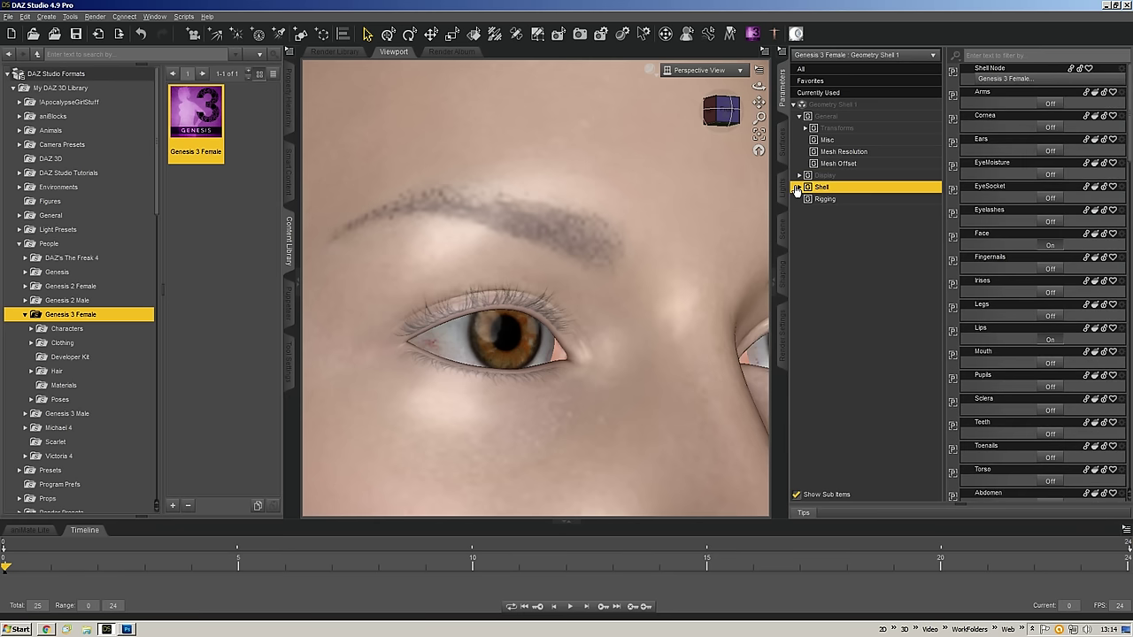
{"action": "left_click", "coordinate": [800, 188]}
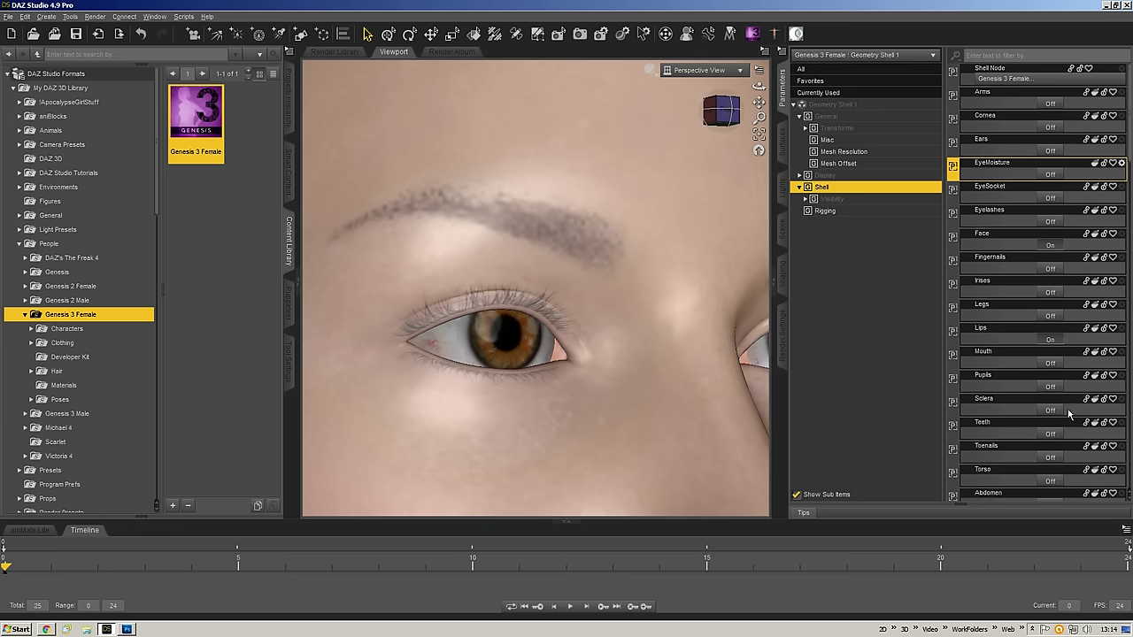
{"action": "scroll", "coordinate": [1063, 401], "scroll_direction": "down", "scroll_amount": 5}
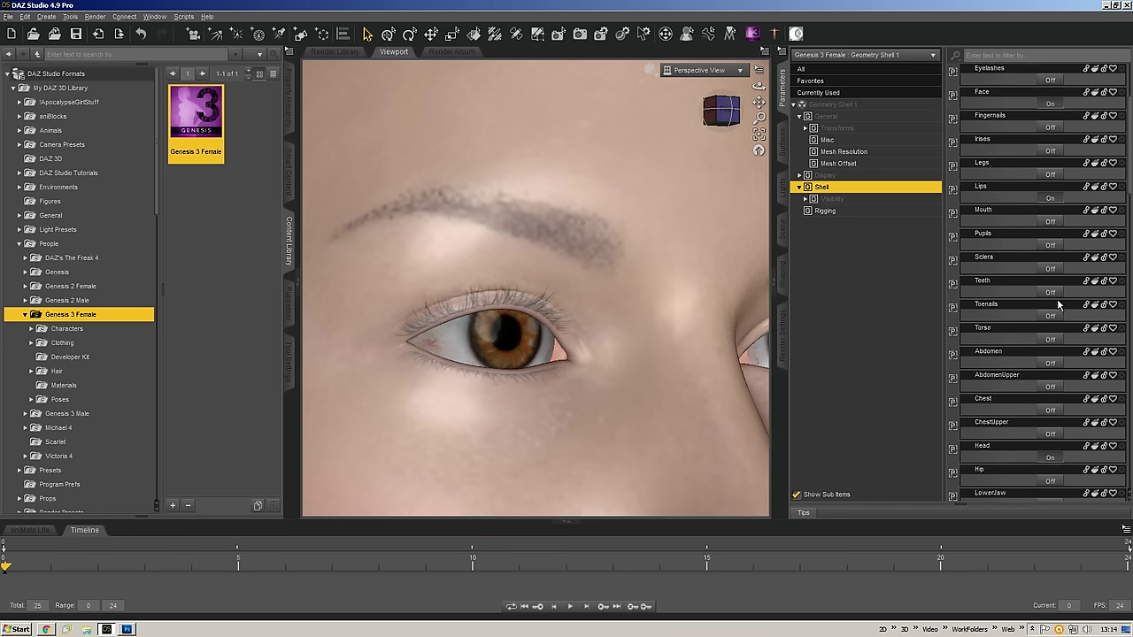
{"action": "scroll", "coordinate": [1080, 379], "scroll_direction": "down", "scroll_amount": 3}
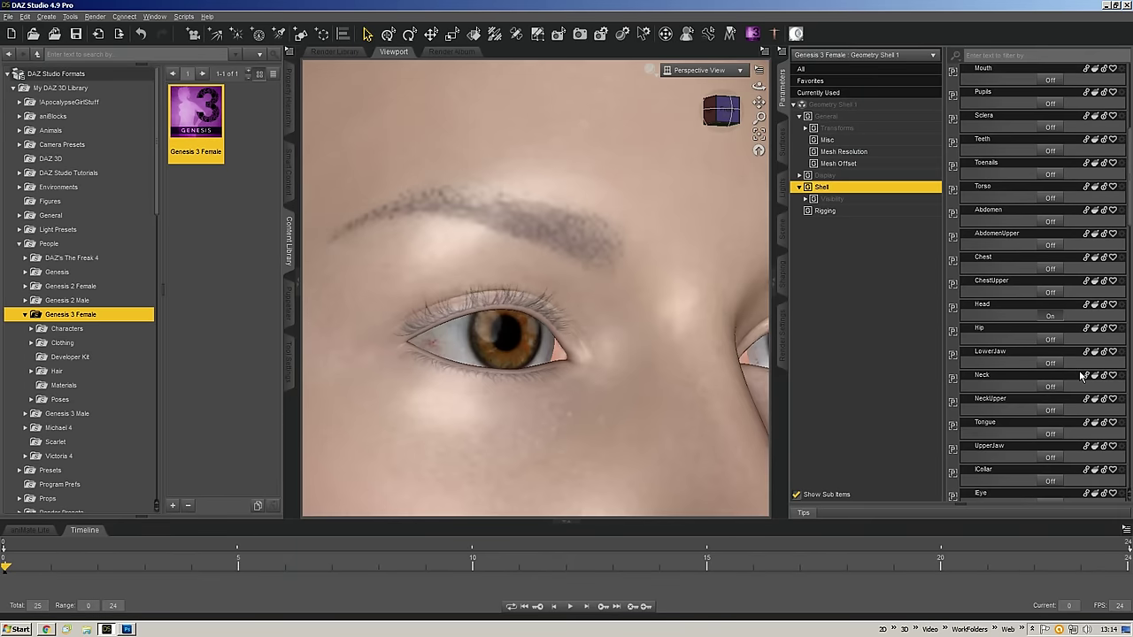
{"action": "scroll", "coordinate": [1081, 379], "scroll_direction": "down", "scroll_amount": 1}
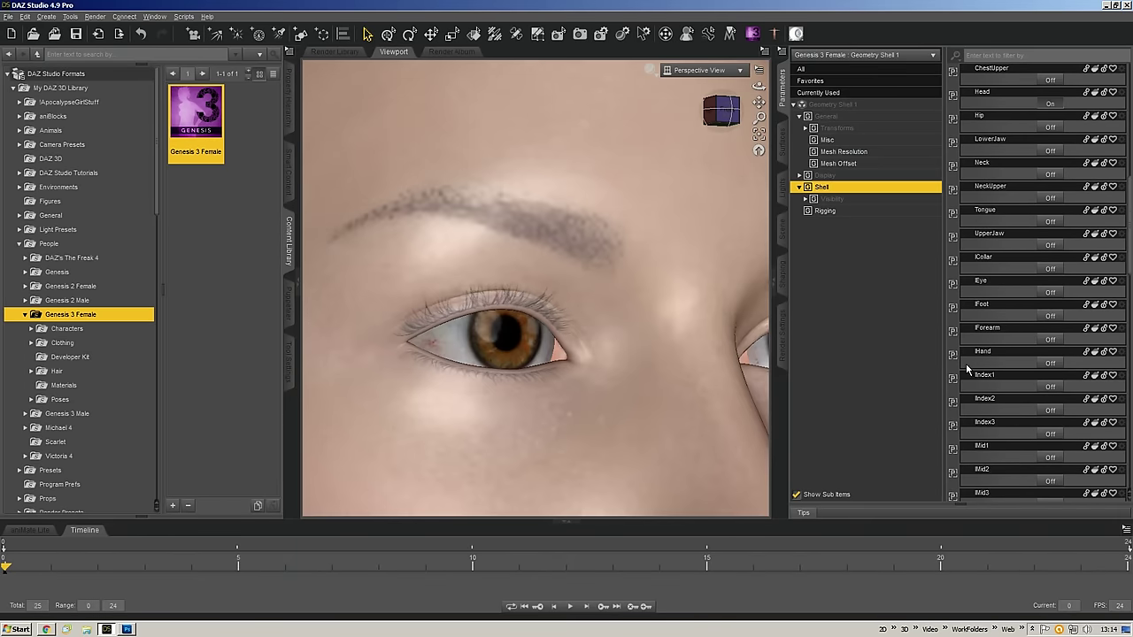
{"action": "scroll", "coordinate": [1004, 356], "scroll_direction": "down", "scroll_amount": 2}
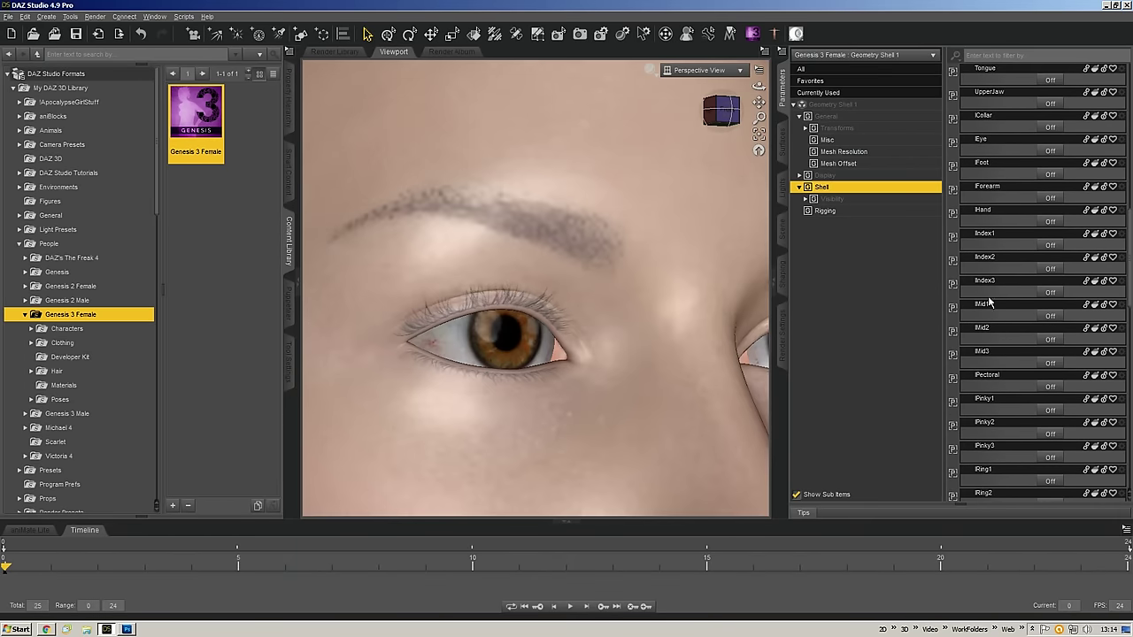
{"action": "scroll", "coordinate": [698, 327], "scroll_direction": "down", "scroll_amount": 5}
{"action": "scroll", "coordinate": [698, 327], "scroll_direction": "down", "scroll_amount": 2}
- Examine the shell's fit on the face from the side, from below and up close around the eyes and nose
{"action": "left_click", "coordinate": [724, 110]}
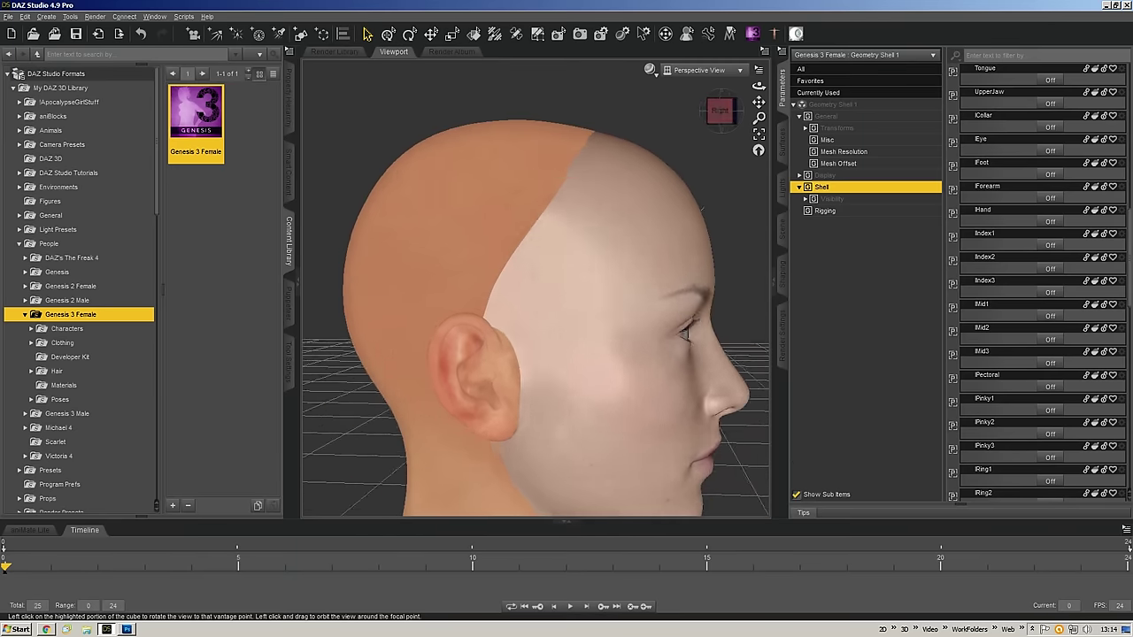
{"action": "left_click_drag", "start_coordinate": [724, 110], "coordinate": [709, 92]}
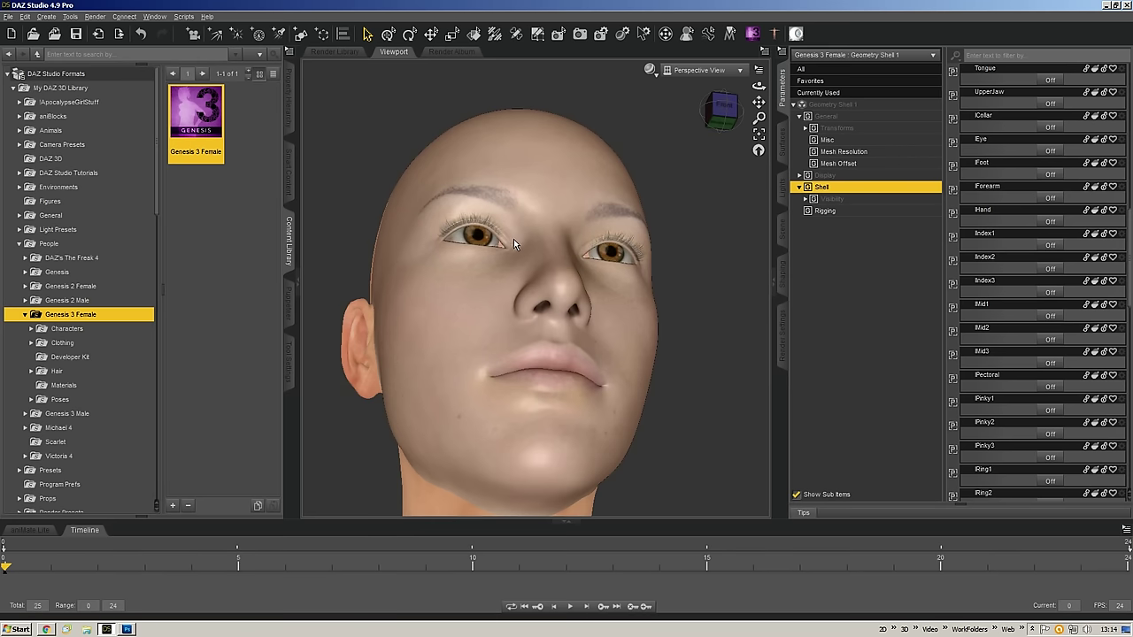
{"action": "scroll", "coordinate": [512, 247], "scroll_direction": "up", "scroll_amount": 5}
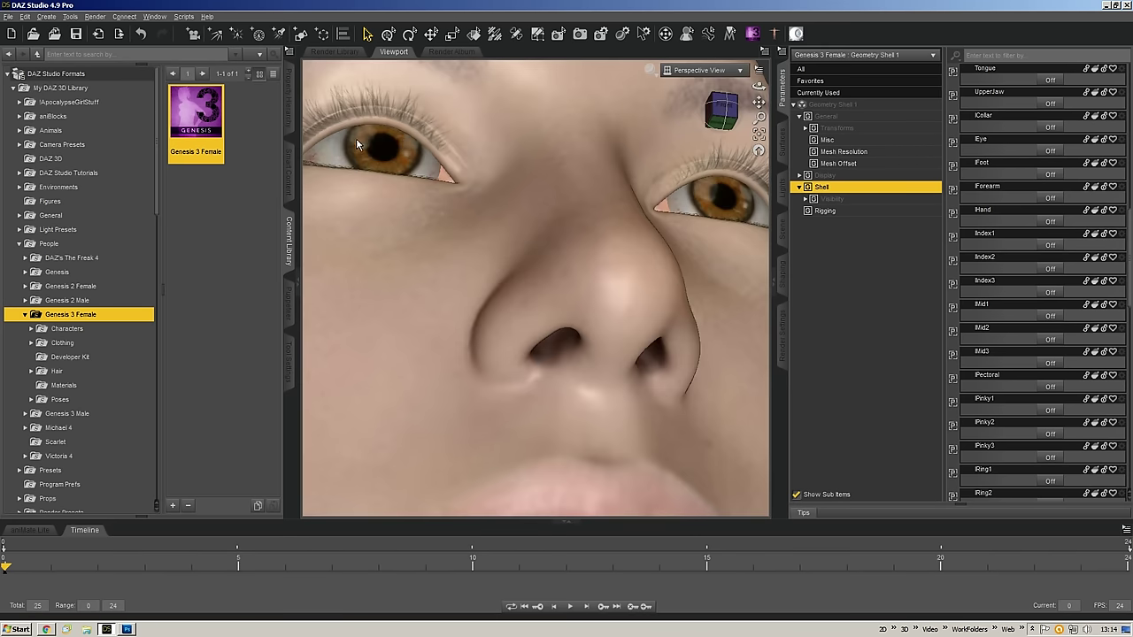
{"action": "scroll", "coordinate": [740, 124], "scroll_direction": "down", "scroll_amount": 4}
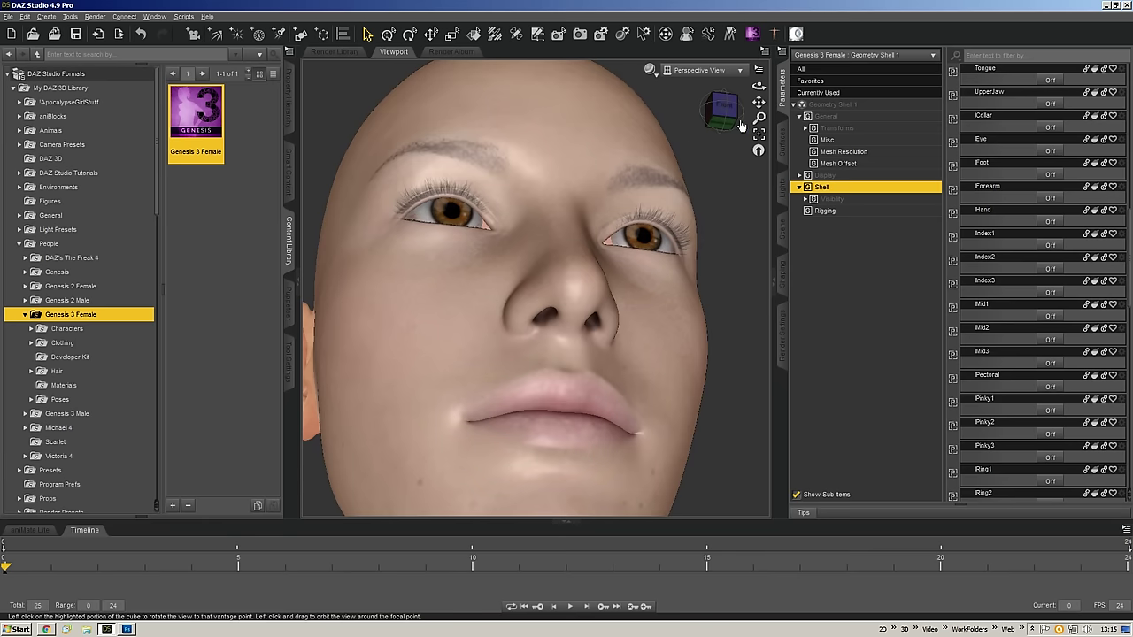
{"action": "left_click_drag", "start_coordinate": [716, 109], "coordinate": [759, 40]}
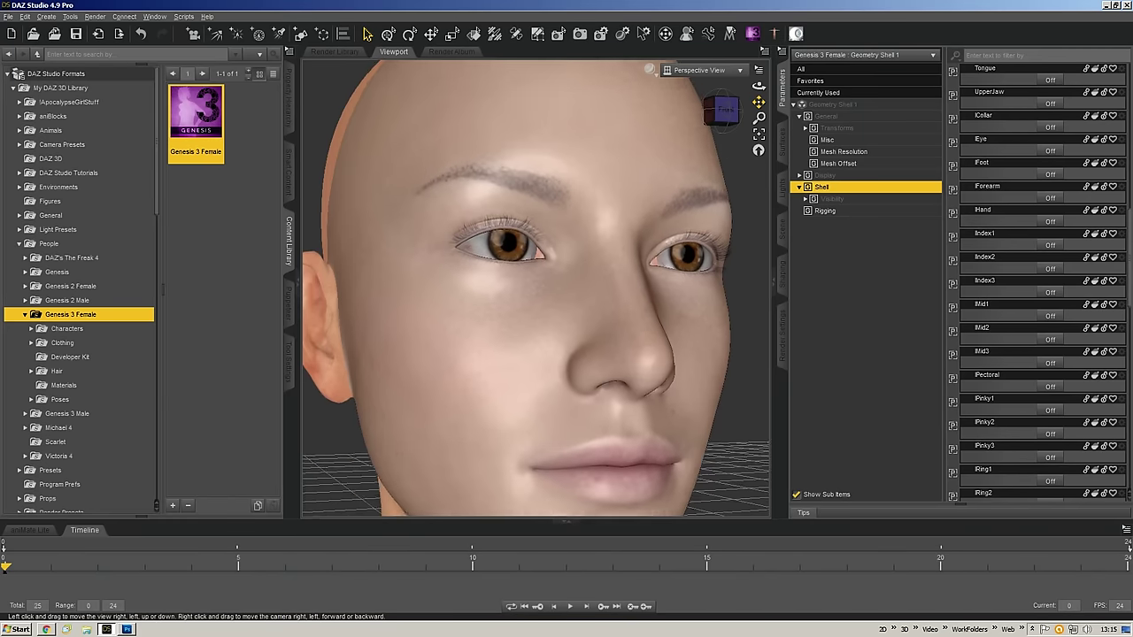
{"action": "left_click_drag", "start_coordinate": [759, 102], "coordinate": [752, 77]}
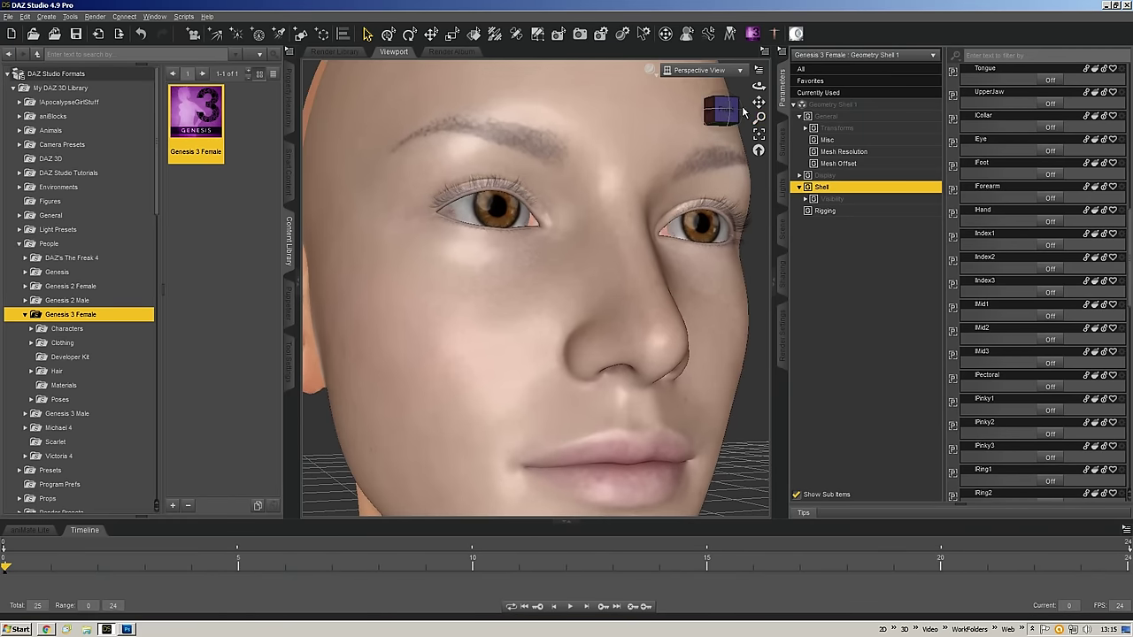
{"action": "mouse_move", "coordinate": [728, 110]}
{"action": "left_mouse_down"}
{"action": "mouse_move", "coordinate": [708, 112]}
{"action": "mouse_move", "coordinate": [755, 133]}
{"action": "mouse_move", "coordinate": [744, 114]}
{"action": "left_mouse_up"}
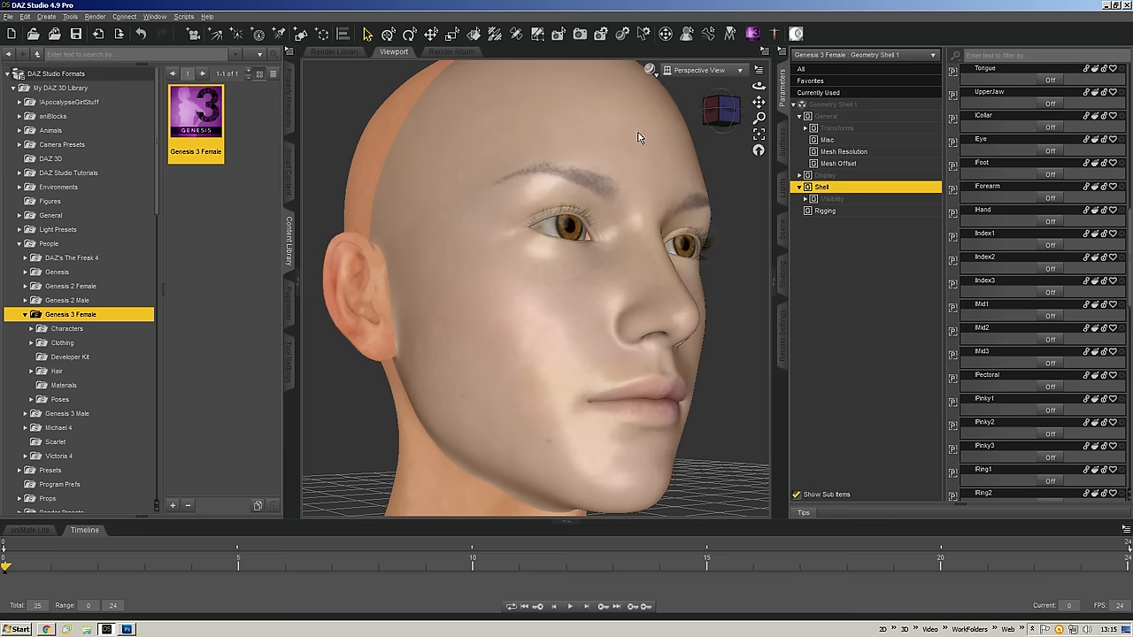
{"action": "mouse_move", "coordinate": [732, 118]}
{"action": "left_mouse_down"}
{"action": "mouse_move", "coordinate": [655, 119]}
{"action": "mouse_move", "coordinate": [718, 121]}
{"action": "left_mouse_up"}
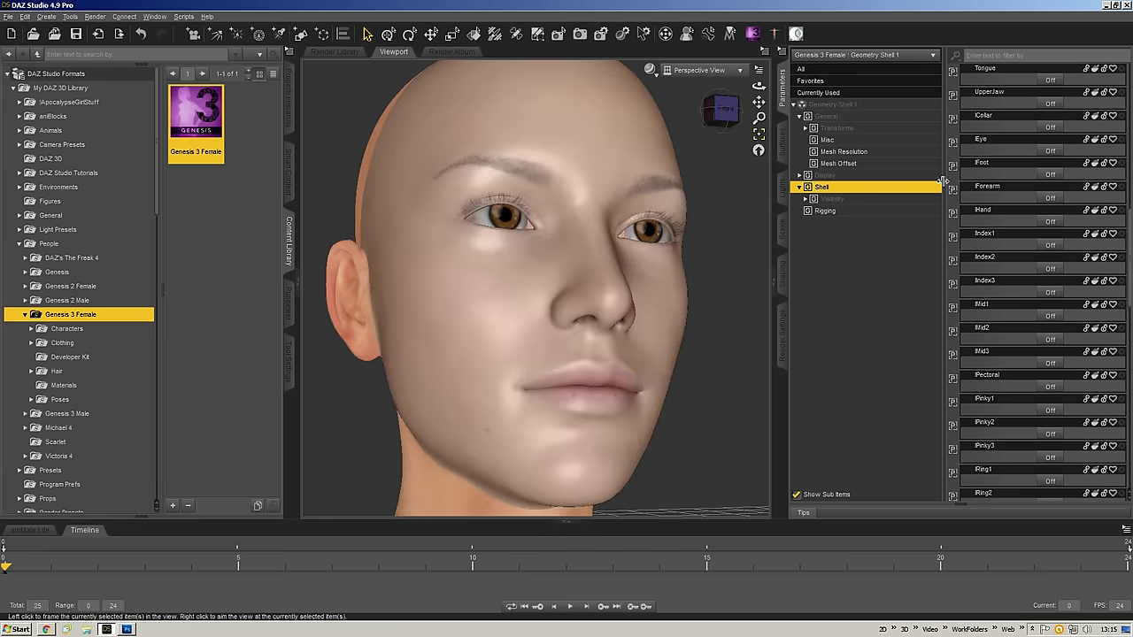
- Make Geometry Shell 1 the active node again so its parameters are shown instead of the figure's
{"action": "left_click_drag", "start_coordinate": [416, 154], "coordinate": [478, 154], "text": "ctrl+alt"}
{"action": "left_click", "coordinate": [618, 166]}
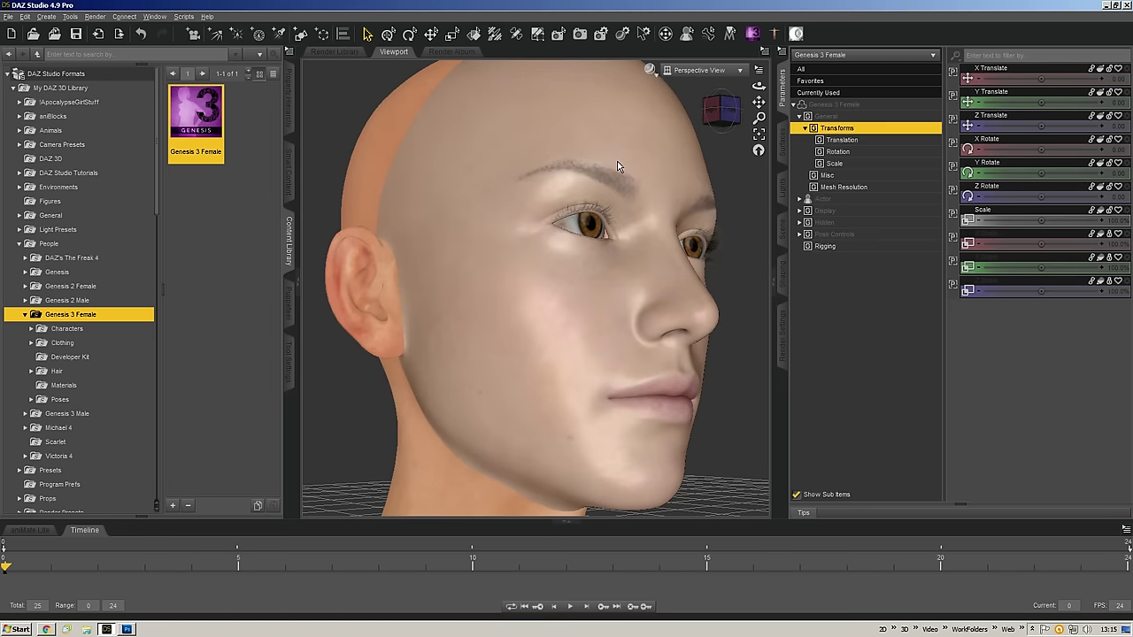
{"action": "left_click", "coordinate": [845, 57]}
{"action": "double_click", "coordinate": [839, 73]}
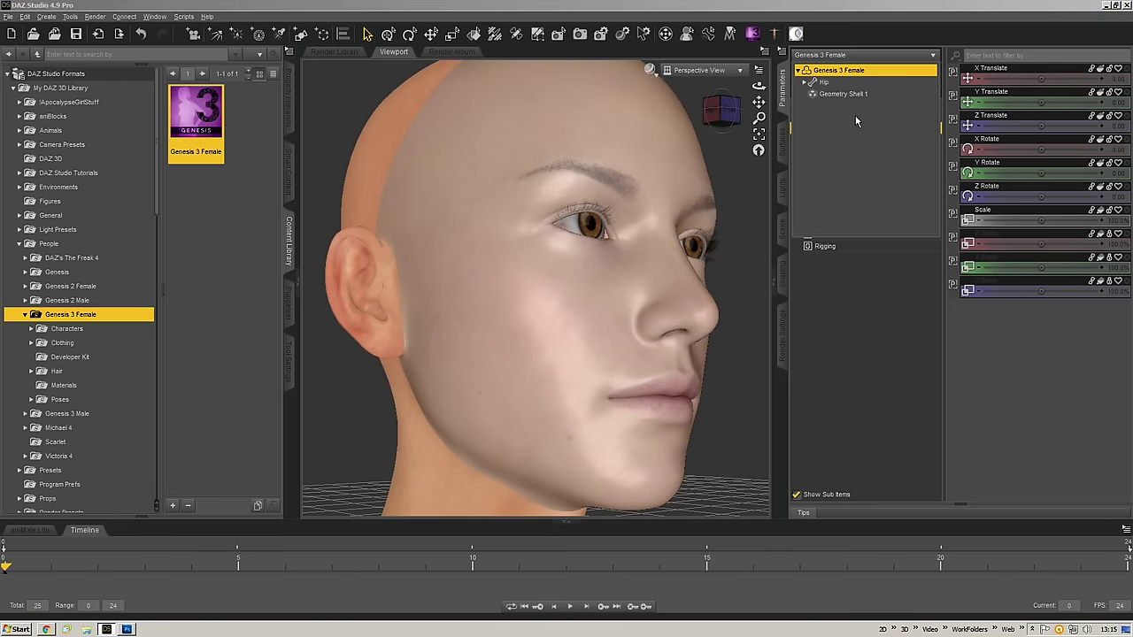
{"action": "left_click", "coordinate": [845, 95]}
{"action": "left_click", "coordinate": [897, 30]}
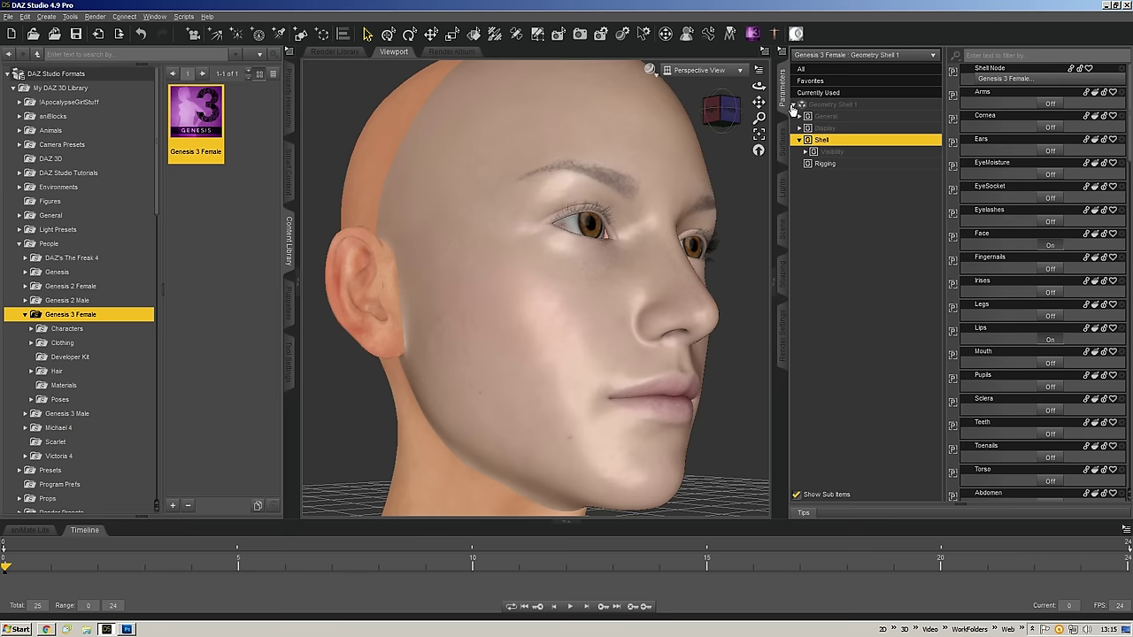
- Review the shader settings of all Geometry Shell 1 surfaces and apply the Iray Uber shader to them
{"action": "left_click", "coordinate": [782, 142]}
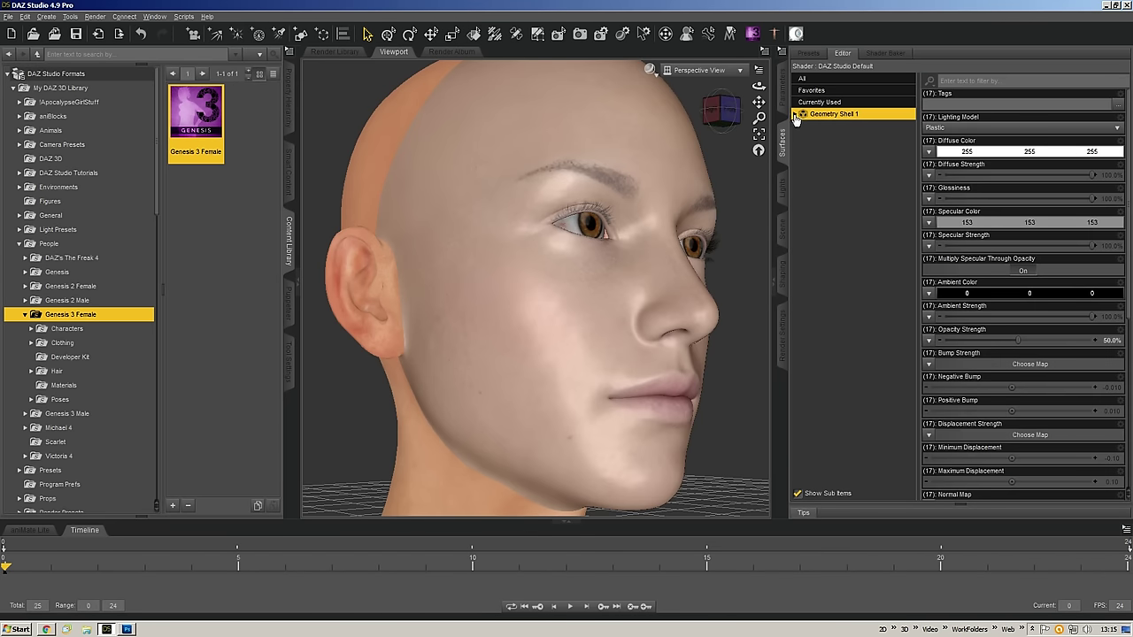
{"action": "left_click", "coordinate": [795, 116]}
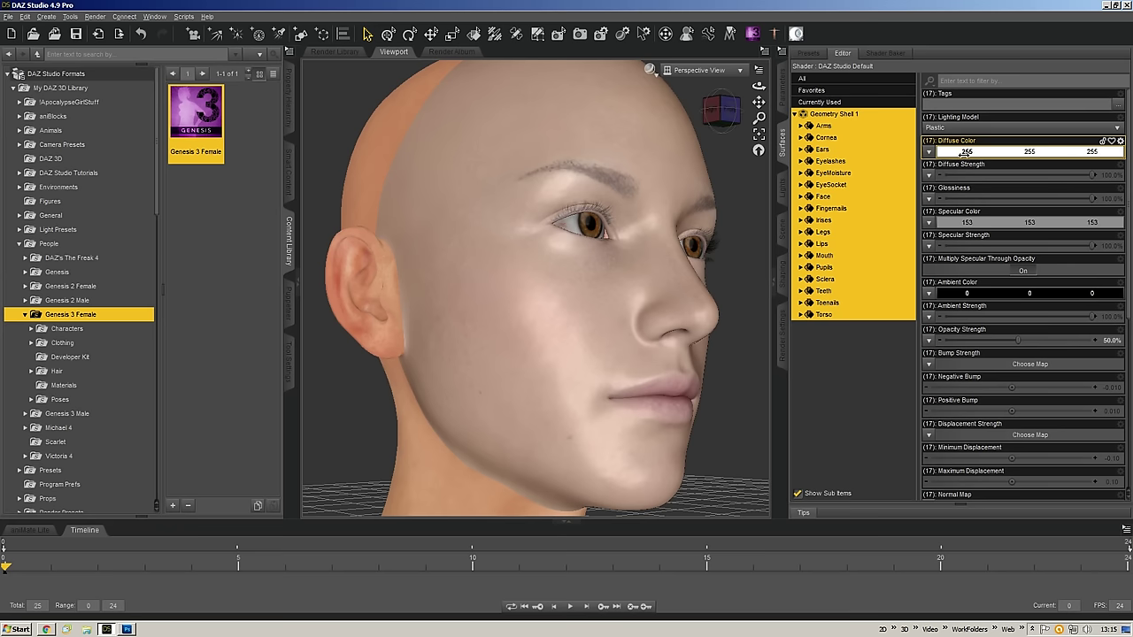
{"action": "left_click_drag", "start_coordinate": [721, 112], "coordinate": [697, 99]}
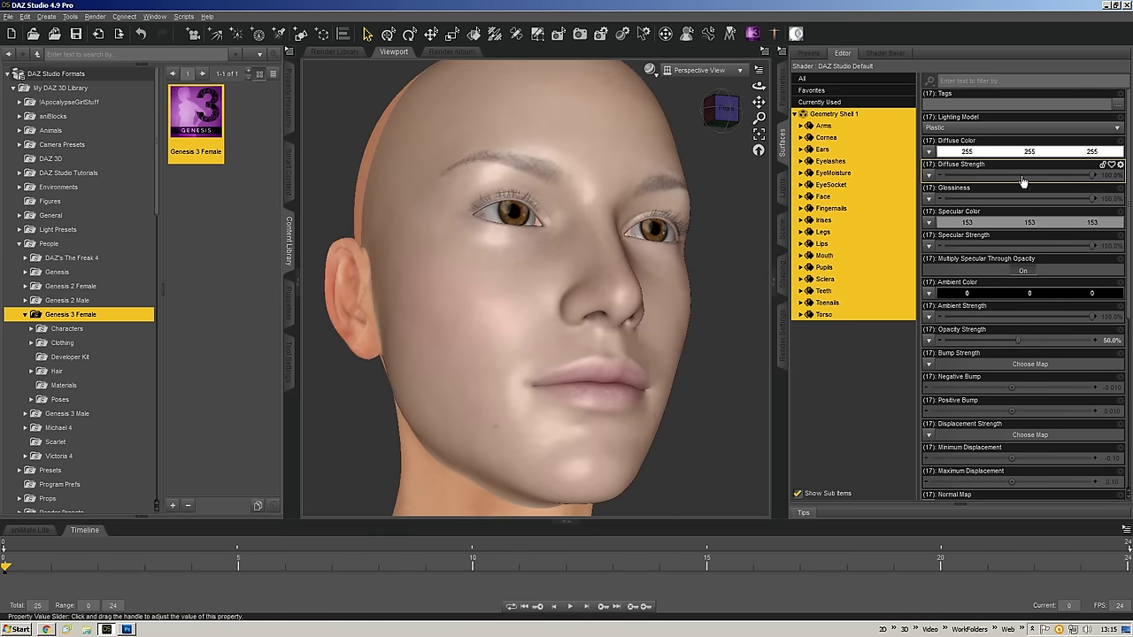
{"action": "scroll", "coordinate": [1022, 181], "scroll_direction": "down", "scroll_amount": 10}
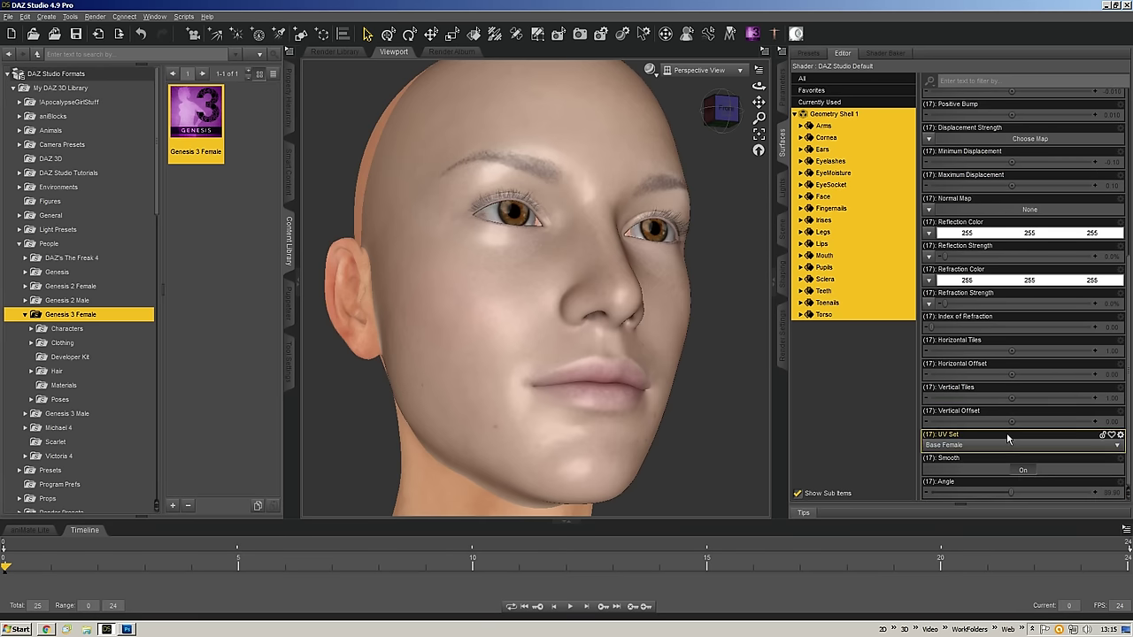
{"action": "scroll", "coordinate": [1006, 436], "scroll_direction": "up", "scroll_amount": 3}
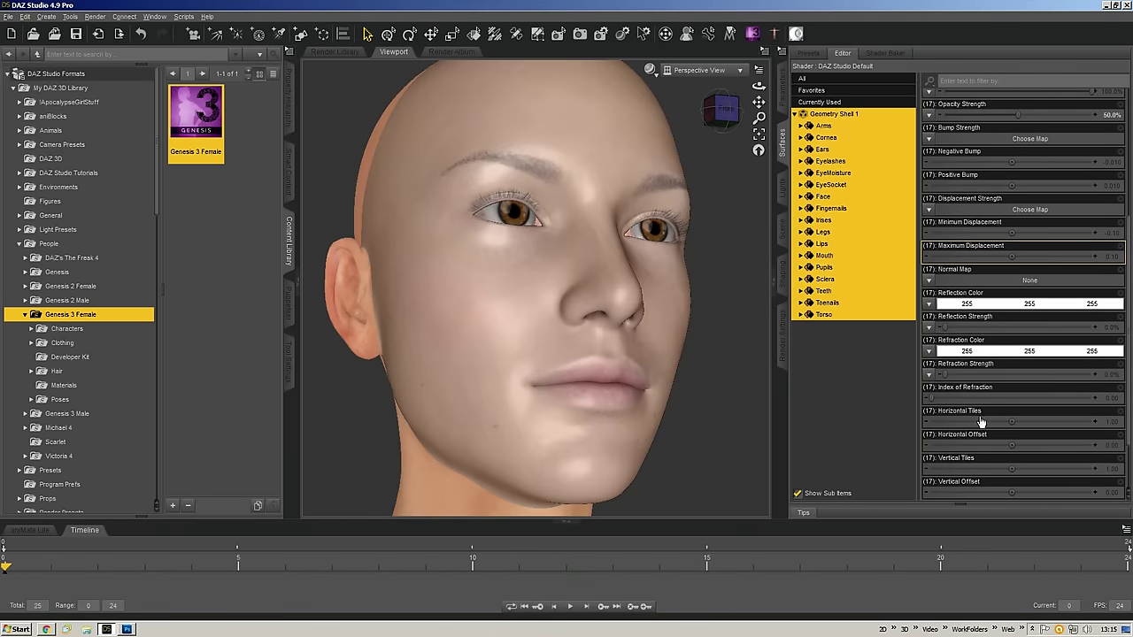
{"action": "scroll", "coordinate": [983, 244], "scroll_direction": "up", "scroll_amount": 10}
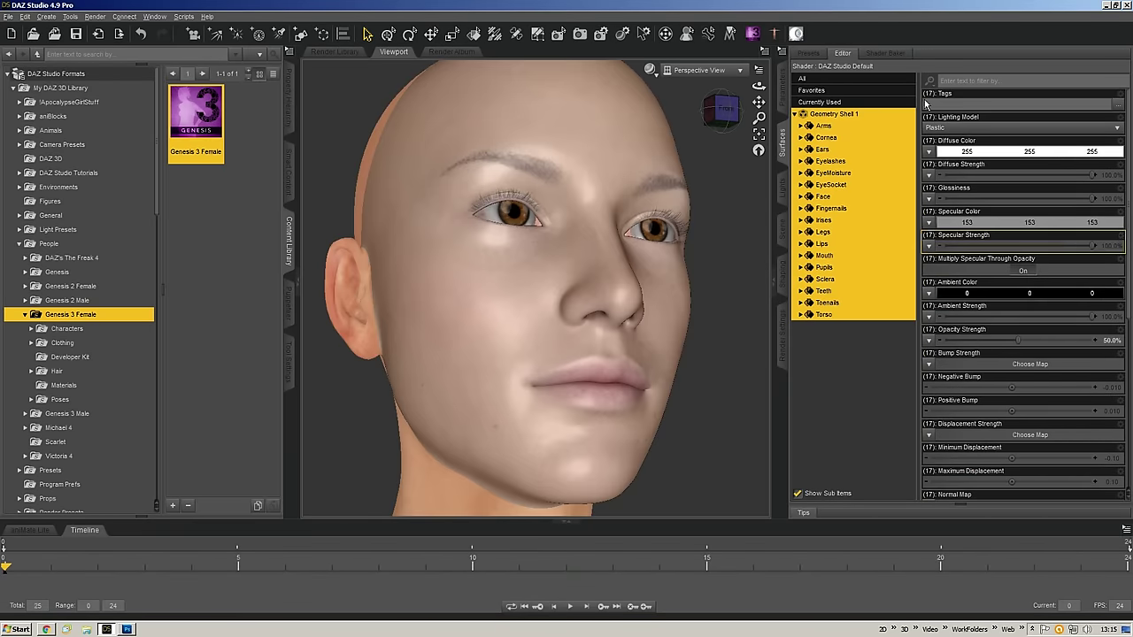
{"action": "left_click", "coordinate": [795, 34]}
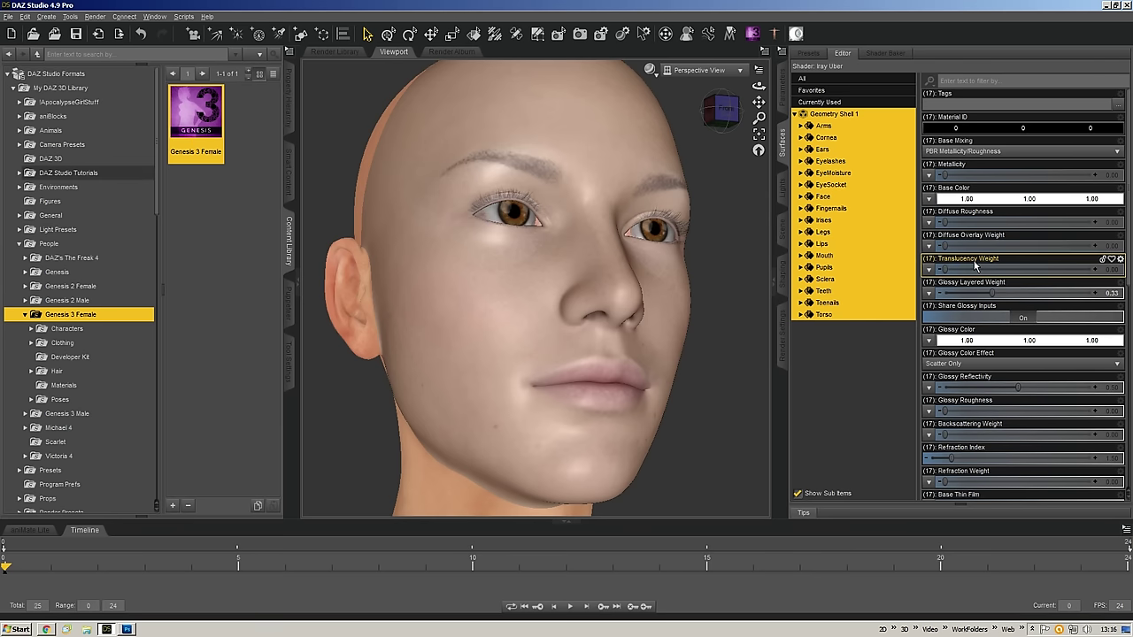
- Set the Cutout Opacity of all Geometry Shell 1 surfaces to 0.84, trying lower opacity values on the face along the way
{"action": "left_click", "coordinate": [737, 110]}
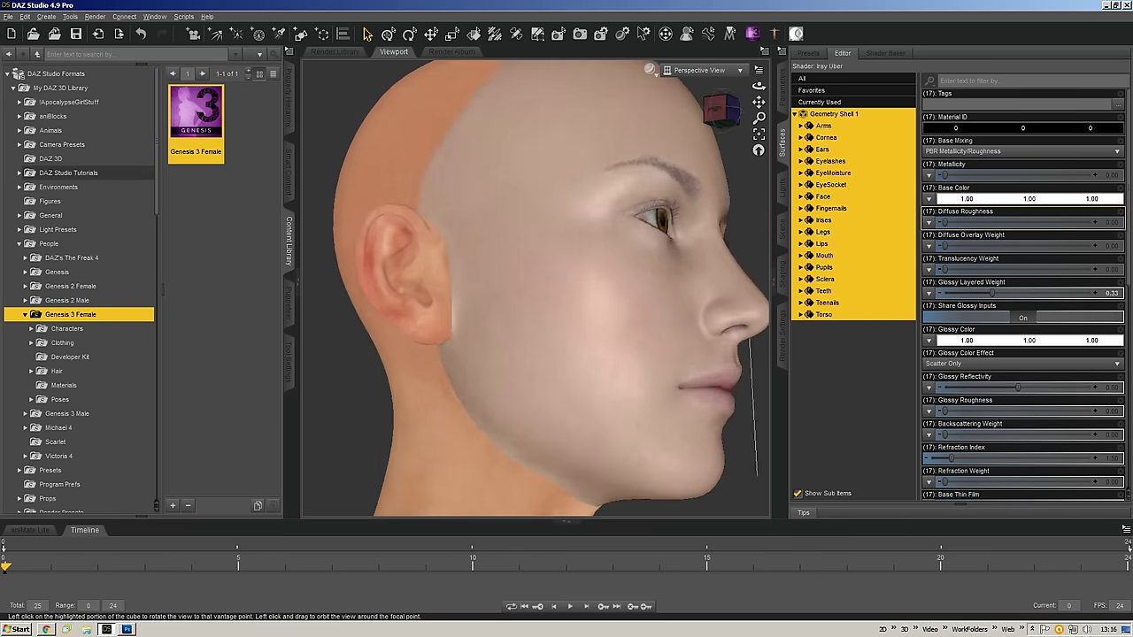
{"action": "left_click_drag", "start_coordinate": [725, 110], "coordinate": [675, 110]}
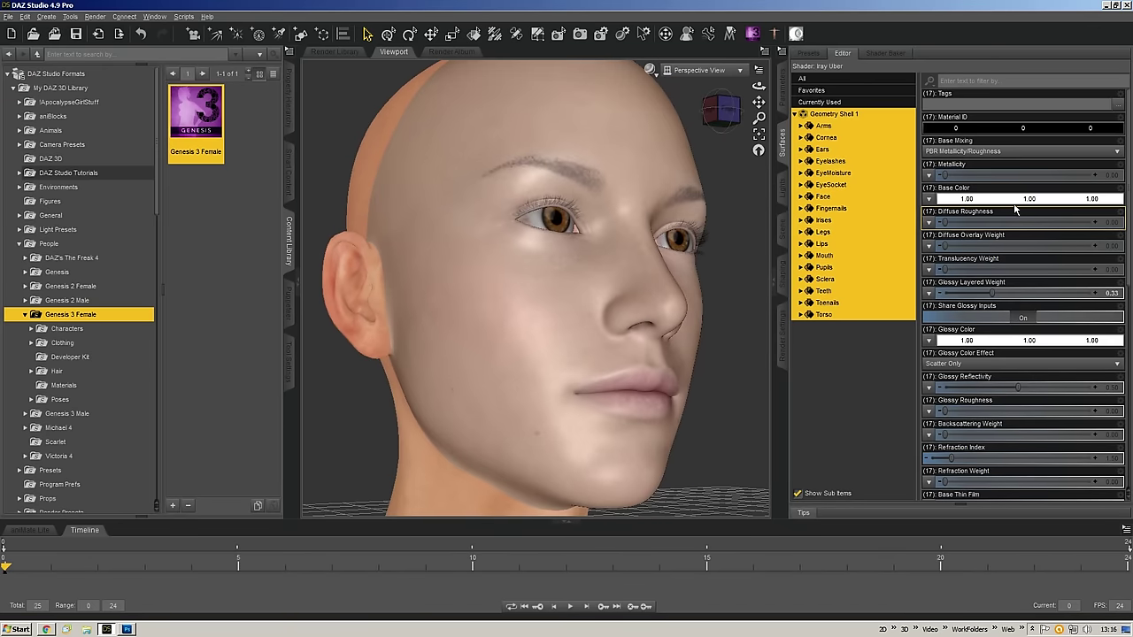
{"action": "scroll", "coordinate": [1018, 292], "scroll_direction": "down", "scroll_amount": 10}
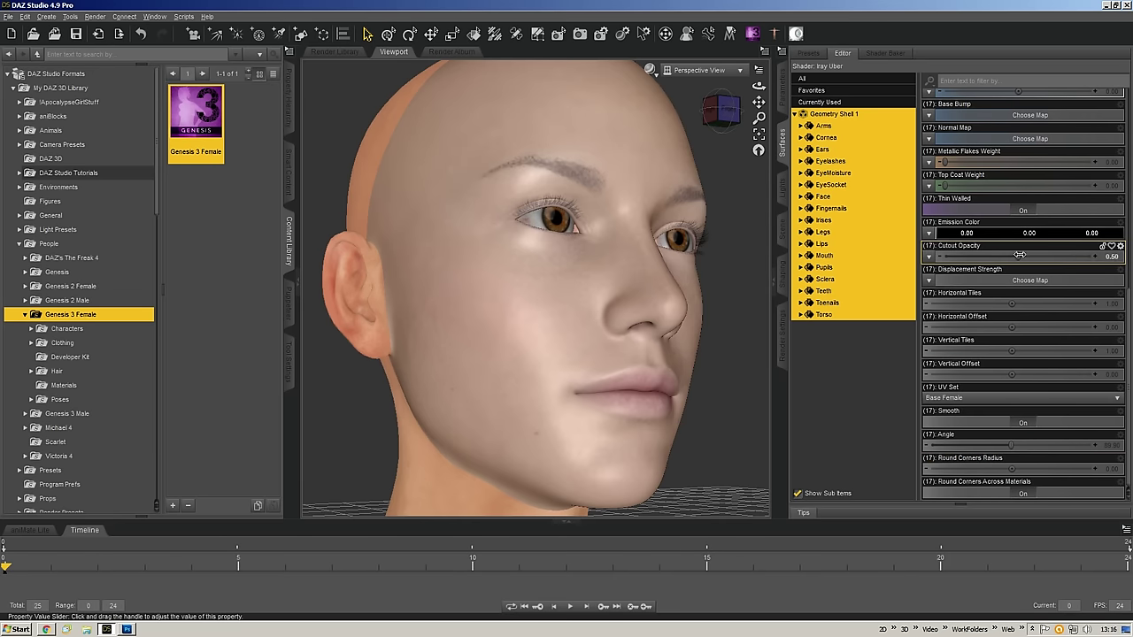
{"action": "left_click_drag", "start_coordinate": [1019, 256], "coordinate": [779, 290]}
{"action": "mouse_move", "coordinate": [903, 290]}
{"action": "left_mouse_down"}
{"action": "mouse_move", "coordinate": [1129, 282]}
{"action": "mouse_move", "coordinate": [913, 288]}
{"action": "left_mouse_up"}
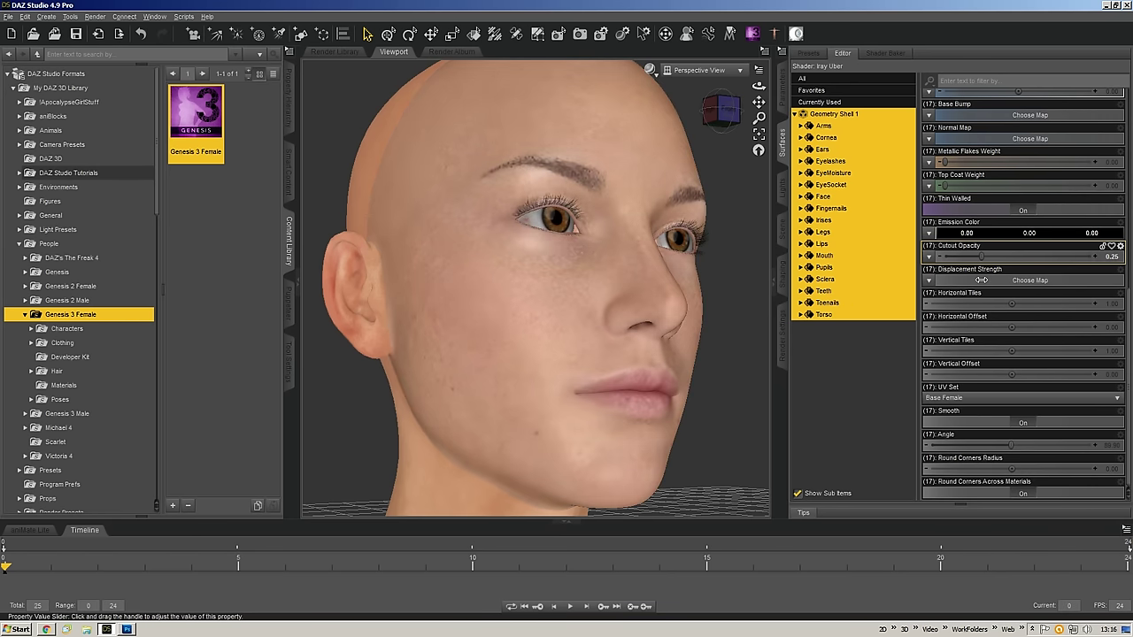
{"action": "mouse_move", "coordinate": [963, 274]}
{"action": "left_mouse_down"}
{"action": "mouse_move", "coordinate": [1009, 260]}
{"action": "mouse_move", "coordinate": [883, 261]}
{"action": "mouse_move", "coordinate": [1104, 251]}
{"action": "mouse_move", "coordinate": [1068, 264]}
{"action": "left_mouse_up"}
{"action": "scroll", "coordinate": [695, 341], "scroll_direction": "down", "scroll_amount": 3}
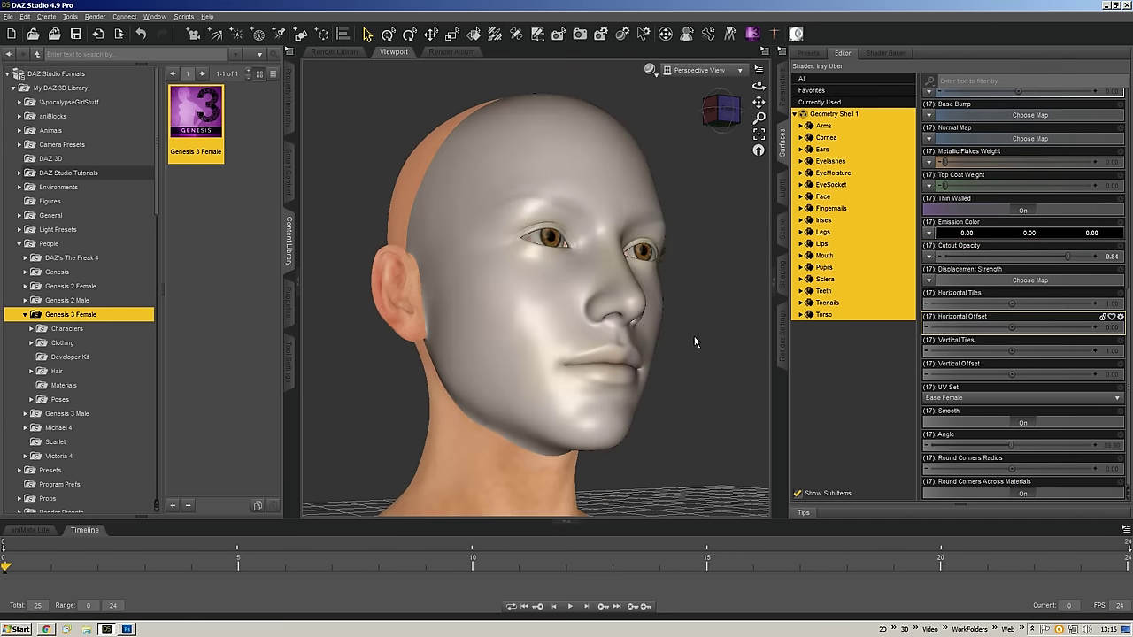
{"action": "mouse_move", "coordinate": [722, 109]}
{"action": "left_mouse_down"}
{"action": "mouse_move", "coordinate": [620, 112]}
{"action": "mouse_move", "coordinate": [721, 110]}
{"action": "left_mouse_up"}
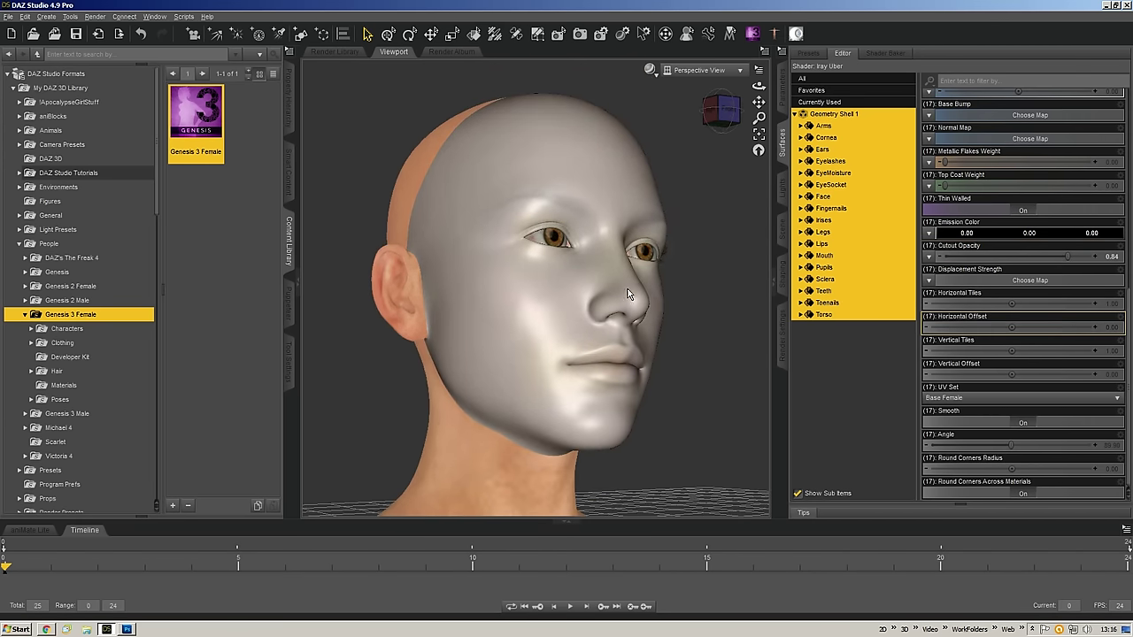
- Select the Genesis 3 Female head and set its Mouth Open pose control to 100% to test the shell
{"action": "left_click", "coordinate": [407, 167]}
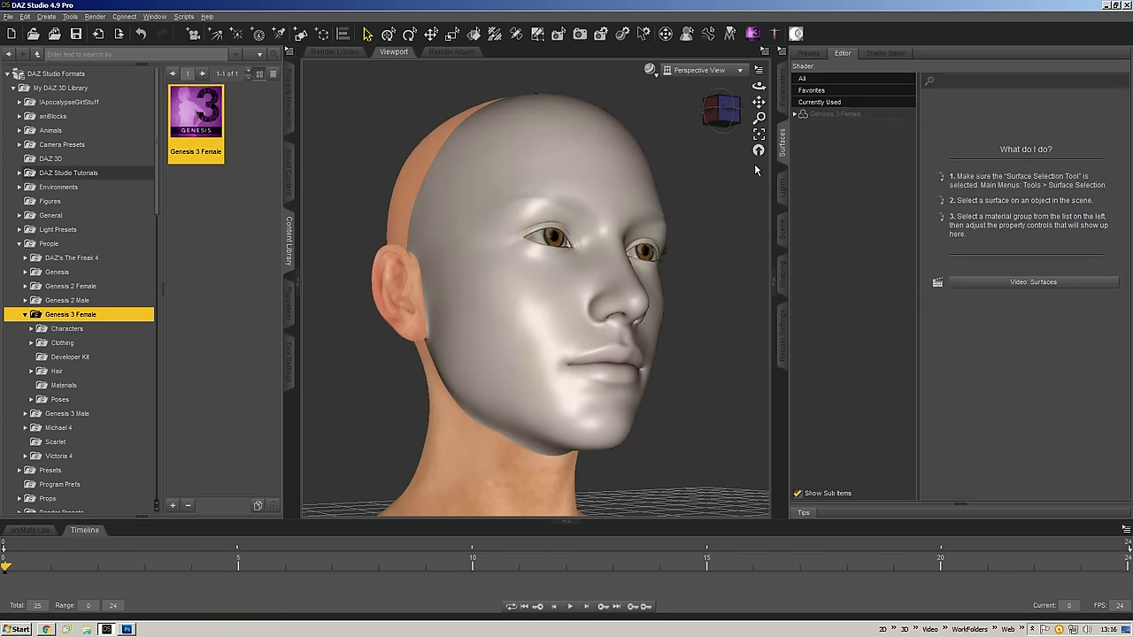
{"action": "left_click", "coordinate": [591, 210]}
{"action": "left_click", "coordinate": [810, 116]}
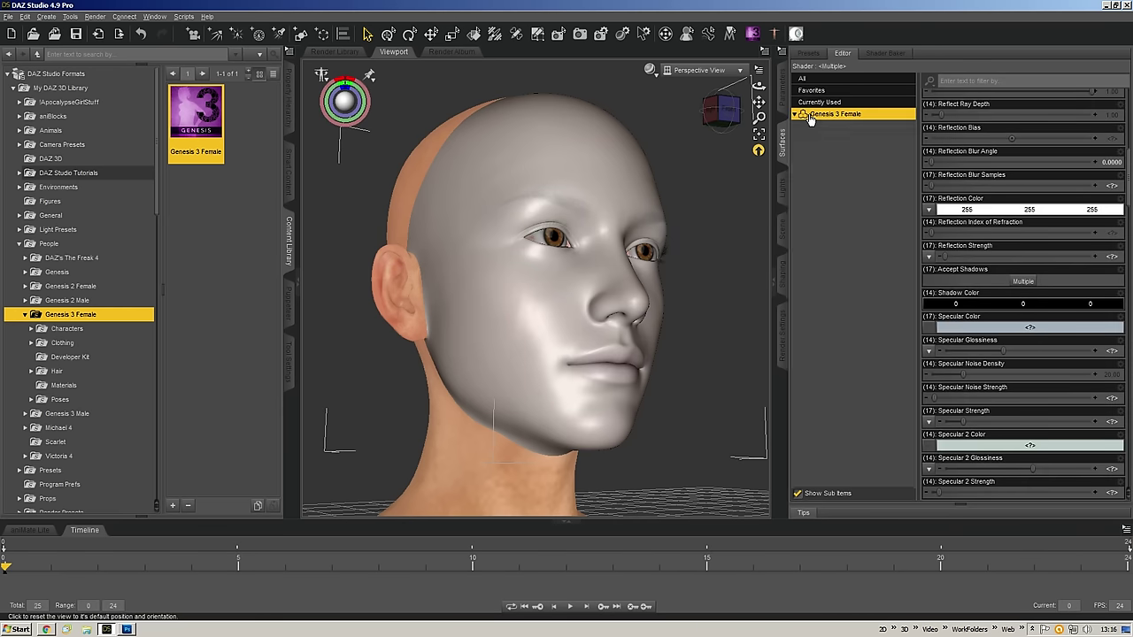
{"action": "left_click", "coordinate": [782, 96]}
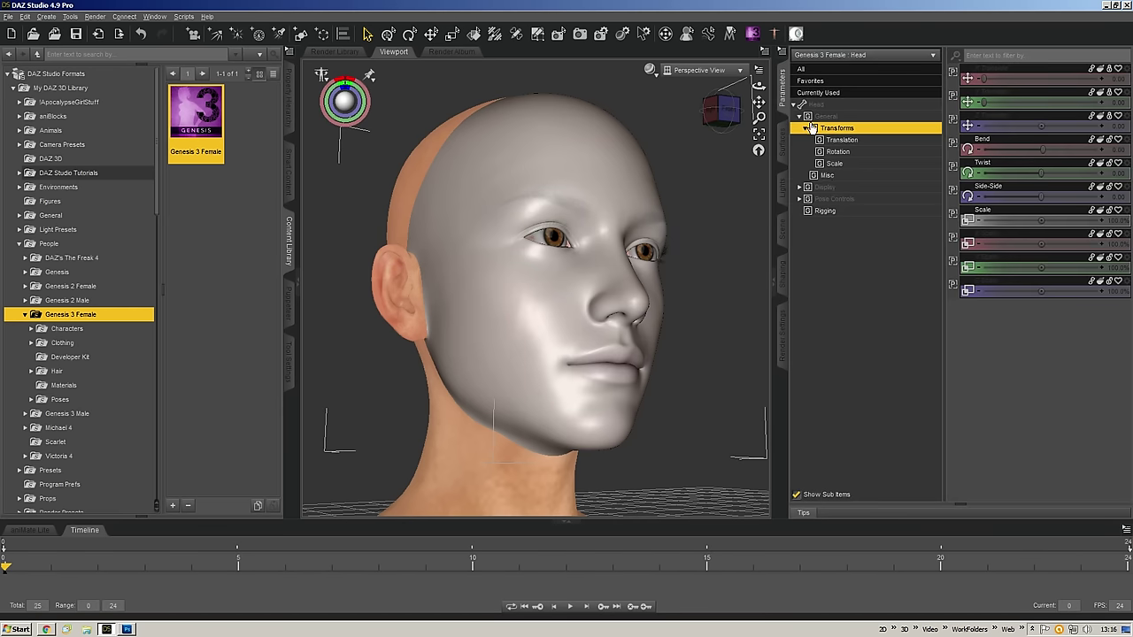
{"action": "left_click", "coordinate": [837, 199]}
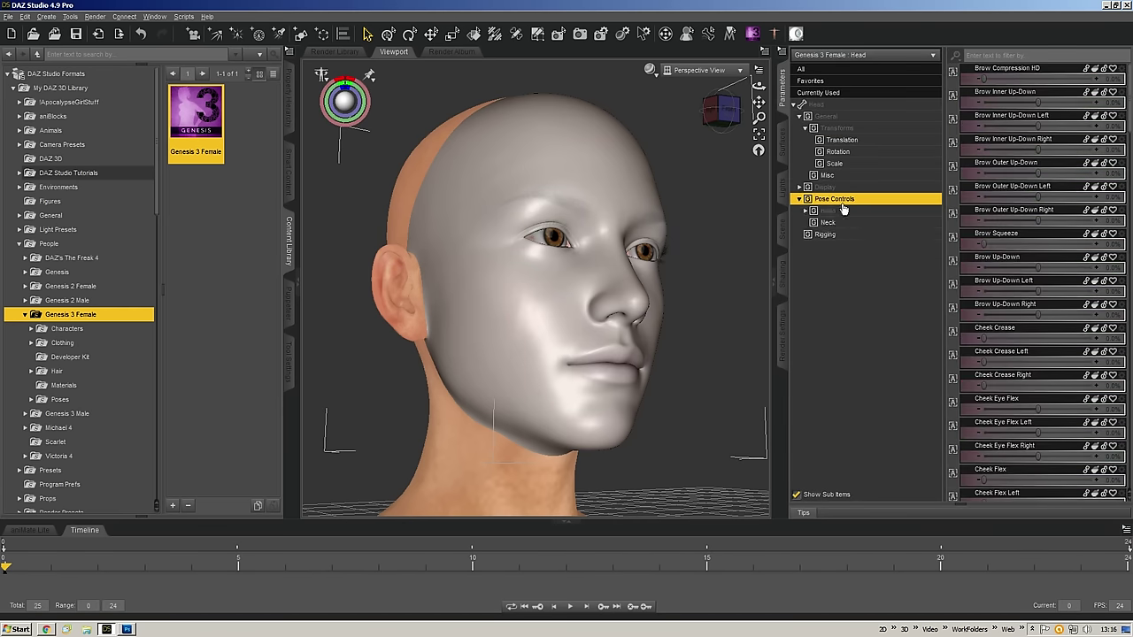
{"action": "left_click", "coordinate": [850, 213]}
{"action": "left_click", "coordinate": [853, 272]}
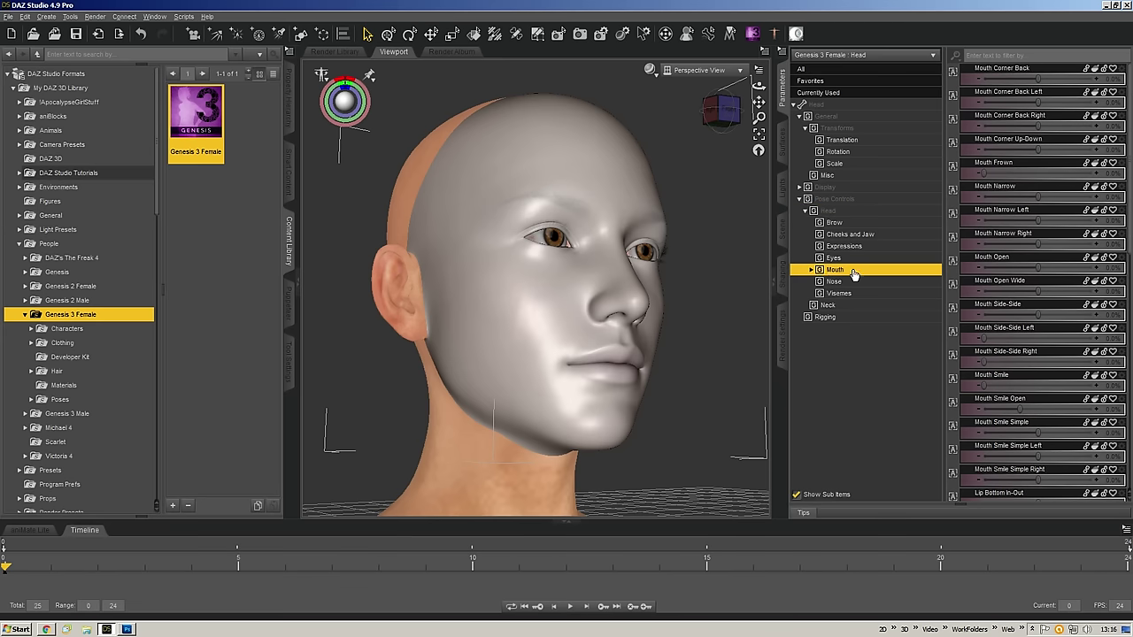
{"action": "left_click", "coordinate": [811, 270]}
{"action": "left_click_drag", "start_coordinate": [1025, 266], "coordinate": [1126, 259]}
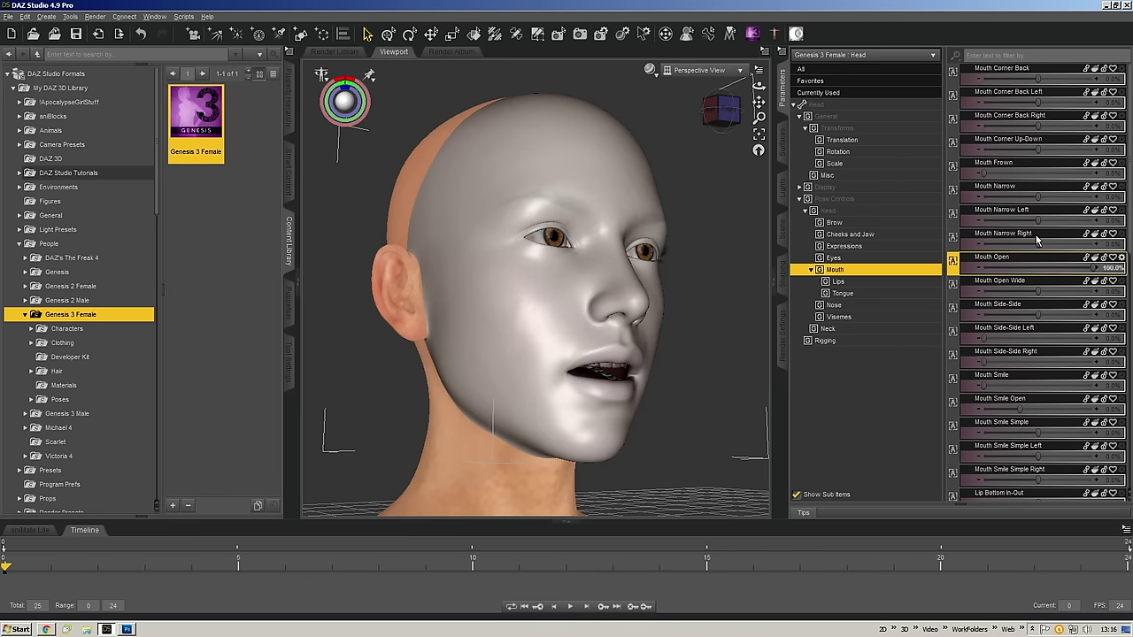
- Try Mouth Narrow at -49.2% on the head and undo both mouth pose changes
{"action": "left_click", "coordinate": [1035, 193]}
{"action": "left_click_drag", "start_coordinate": [1038, 197], "coordinate": [1016, 219]}
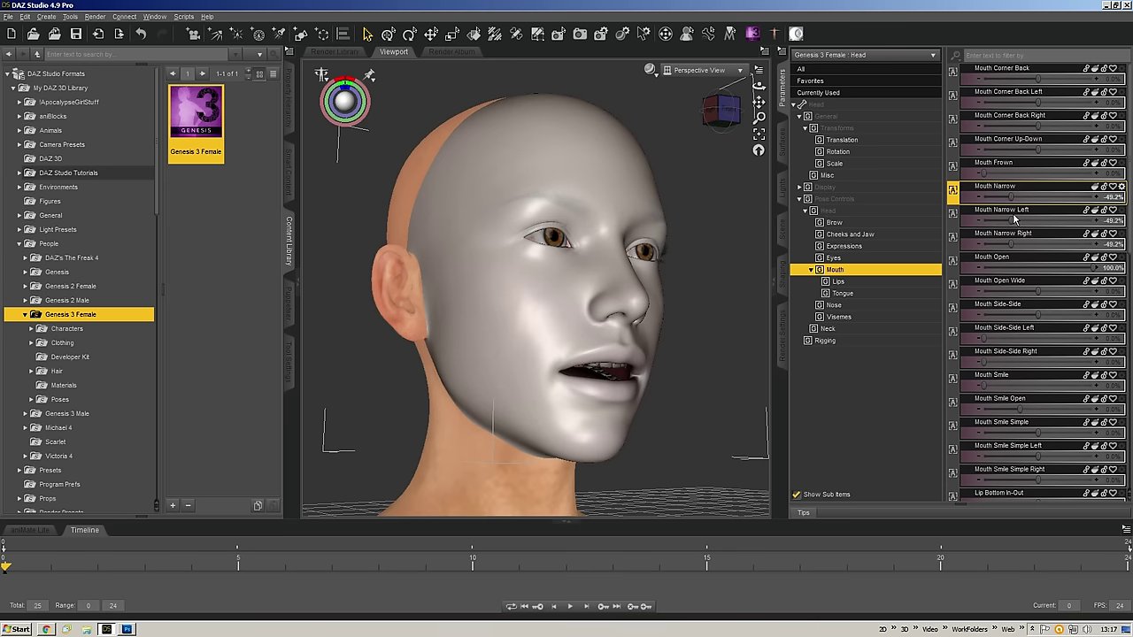
{"action": "key", "text": "ctrl+z"}
{"action": "key", "text": "ctrl+z"}
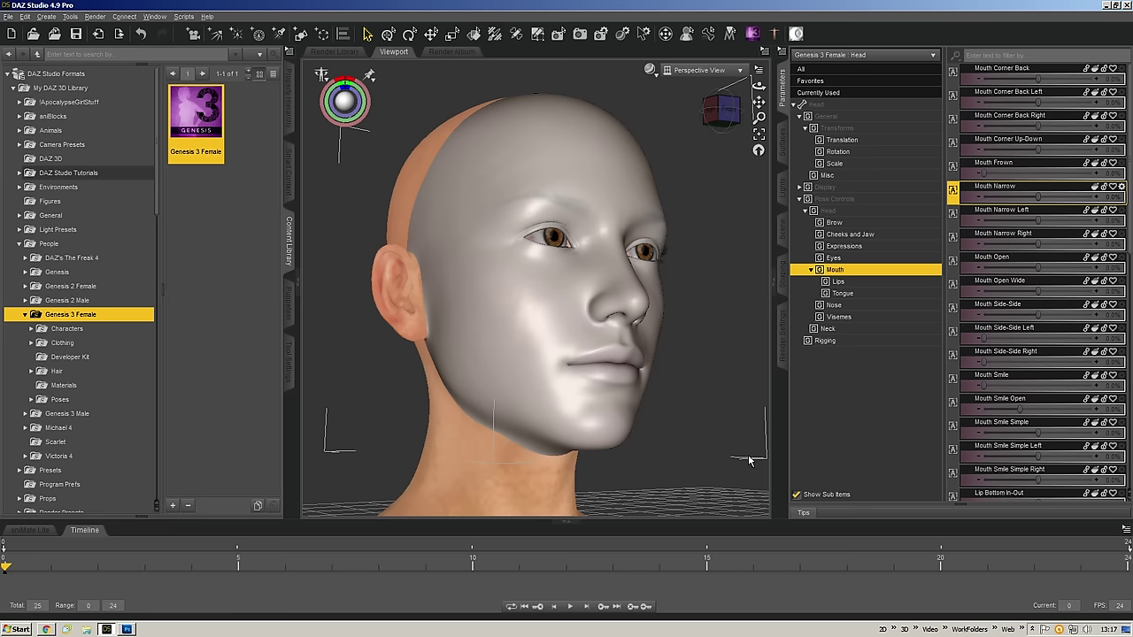
- Send the figure with deformations to ZBrush through GoZ and draw the received model in Edit mode, clear of LightBox
{"action": "left_click_drag", "start_coordinate": [719, 114], "coordinate": [719, 116]}
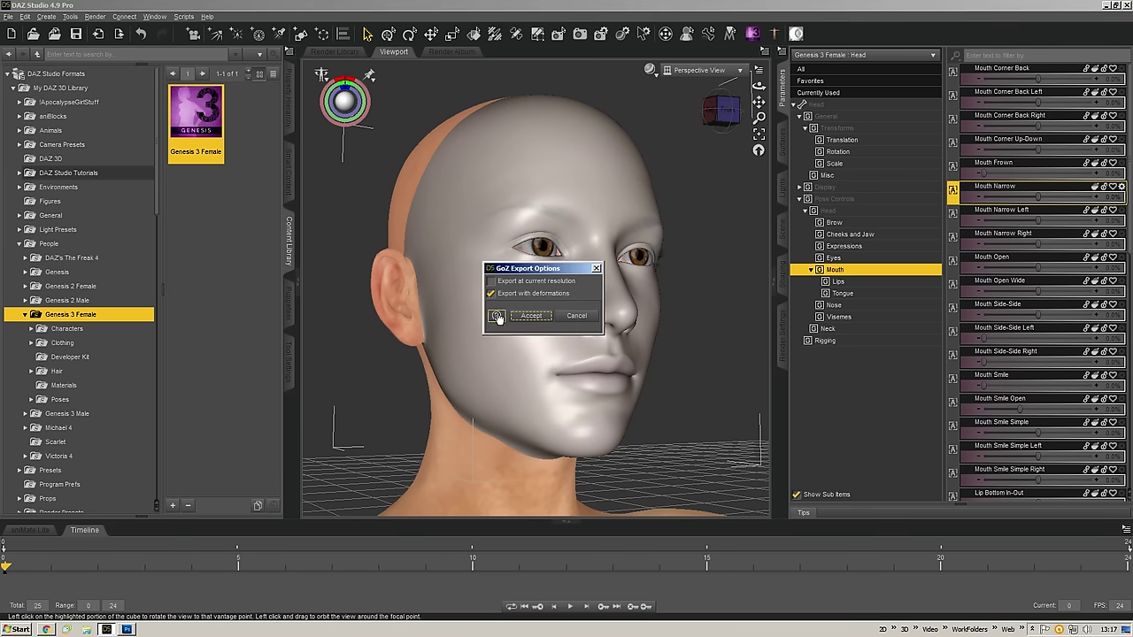
{"action": "left_click", "coordinate": [535, 322]}
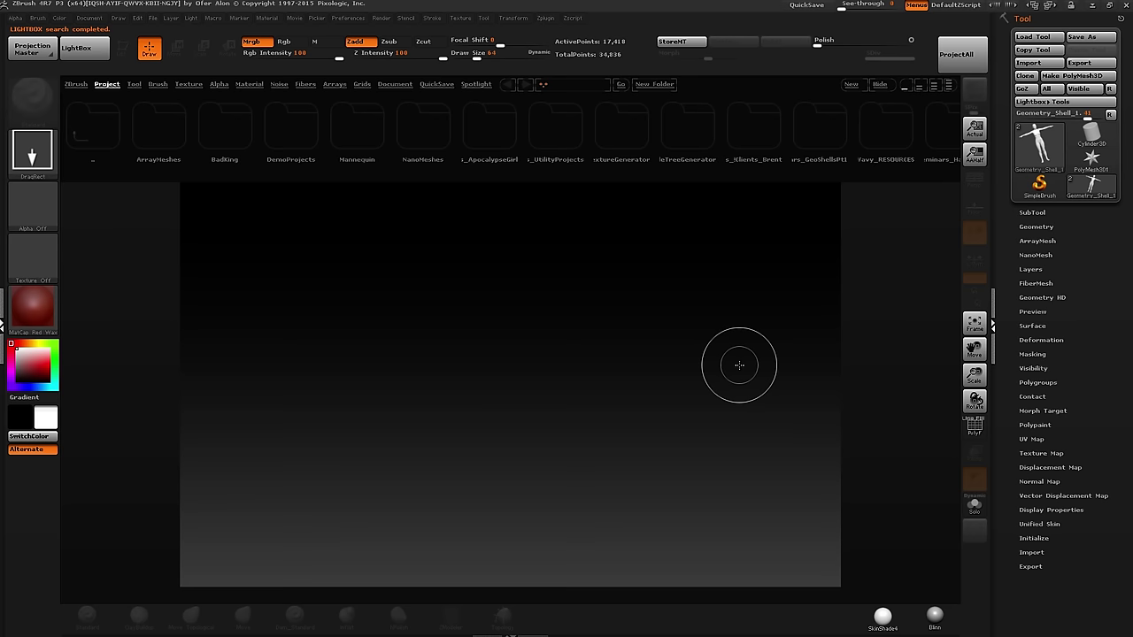
{"action": "left_click_drag", "start_coordinate": [499, 339], "coordinate": [498, 463]}
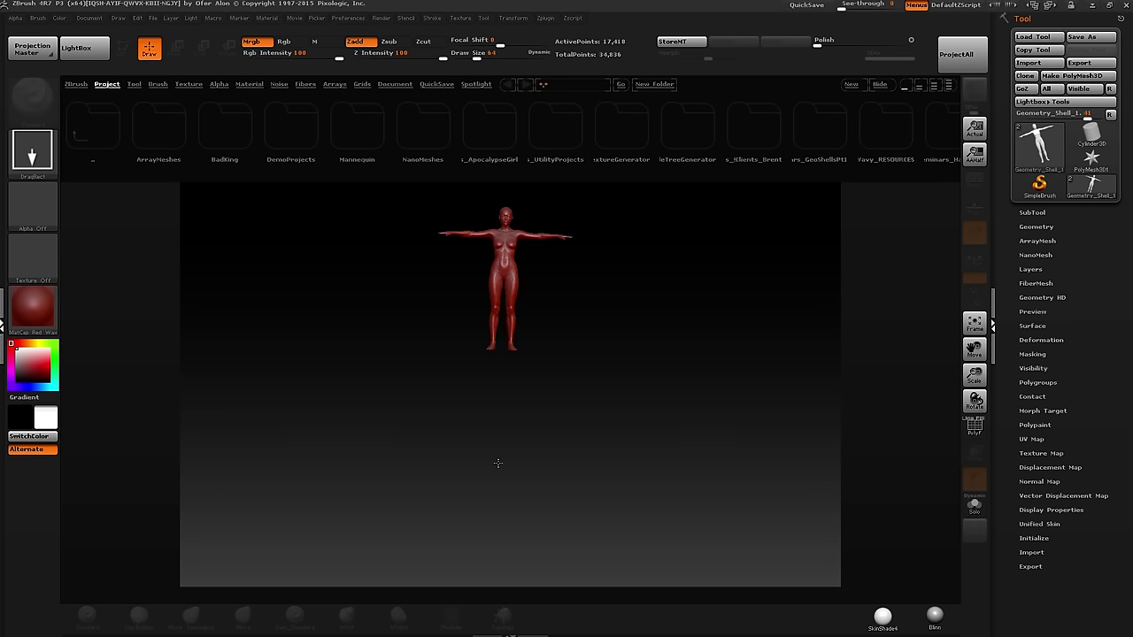
{"action": "key", "text": "t"}
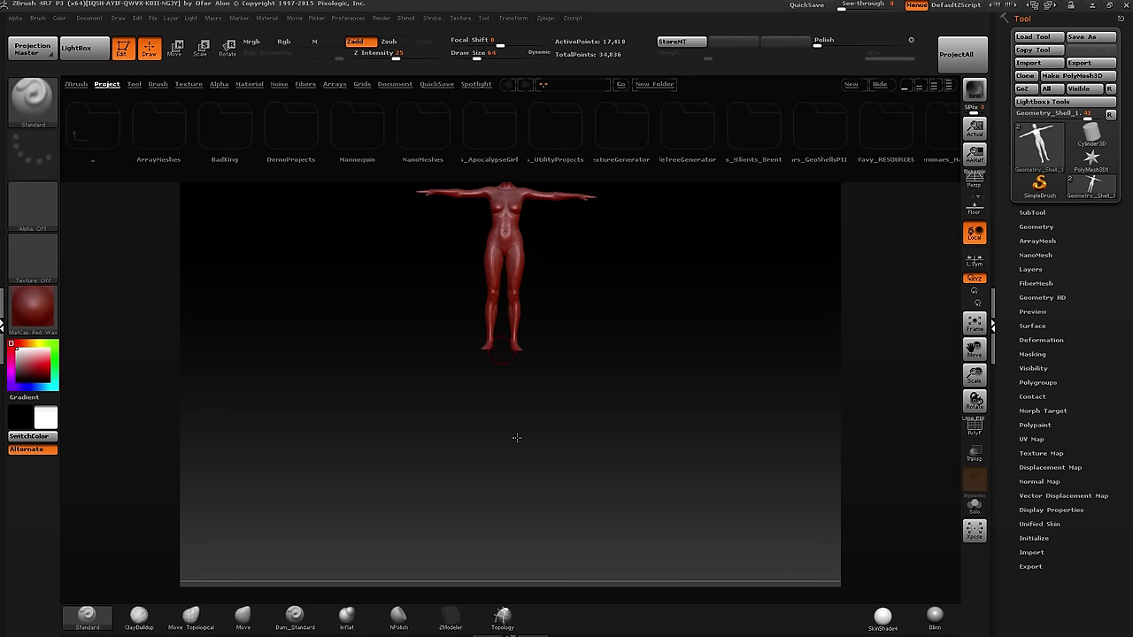
{"action": "key", "text": "f"}
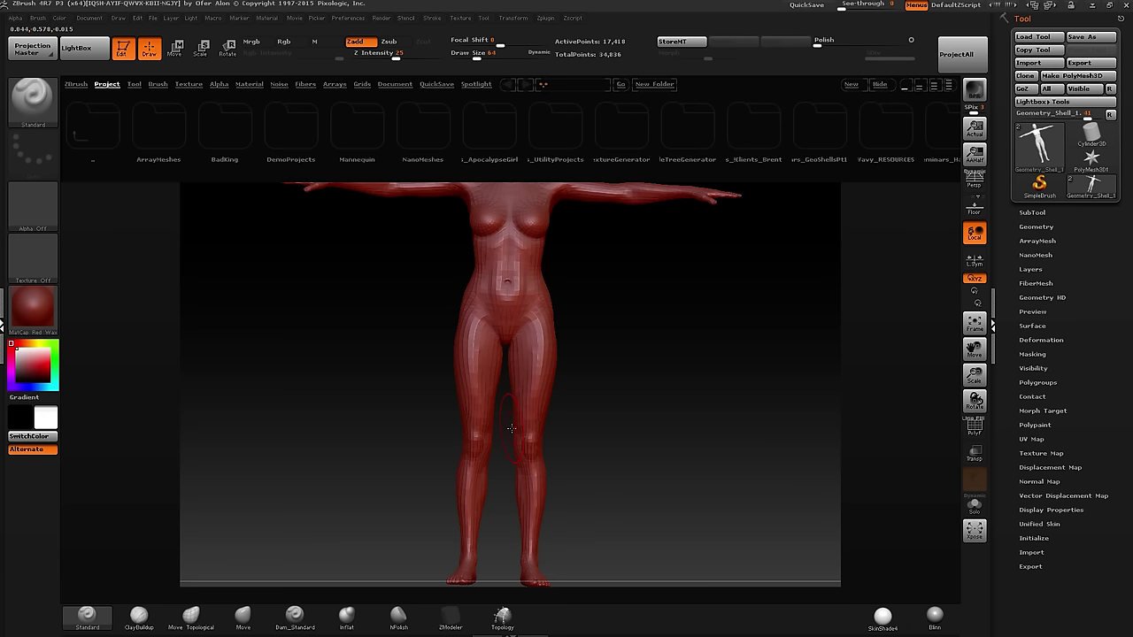
{"action": "left_click", "coordinate": [76, 48]}
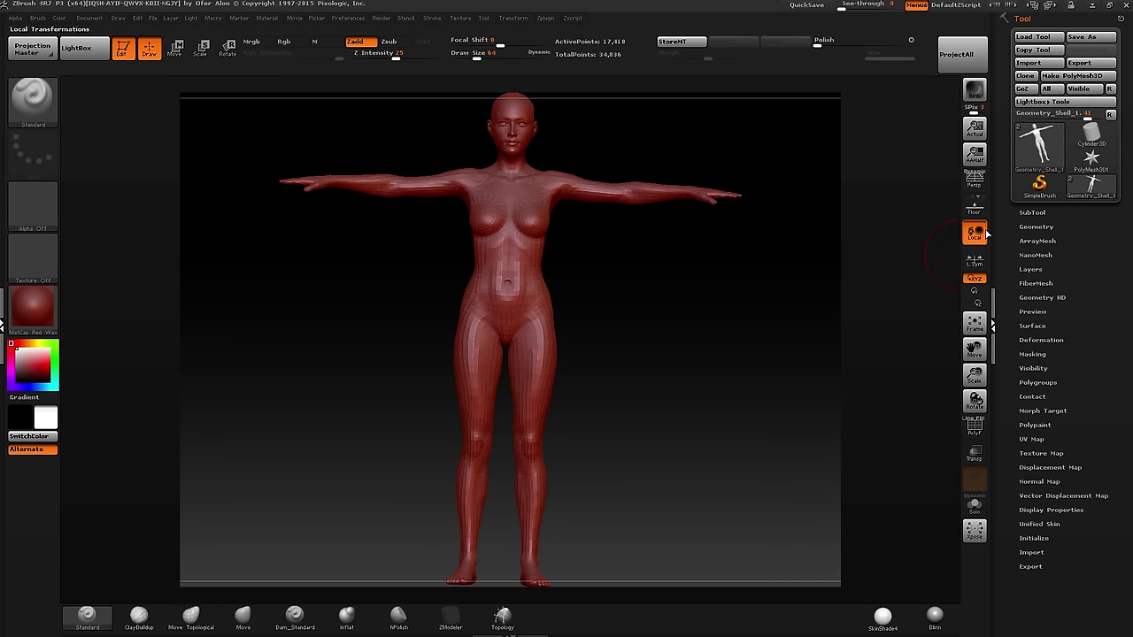
- Inspect the subtools and isolate Geometry_Shell_1 in Solo mode
{"action": "left_click", "coordinate": [1032, 212]}
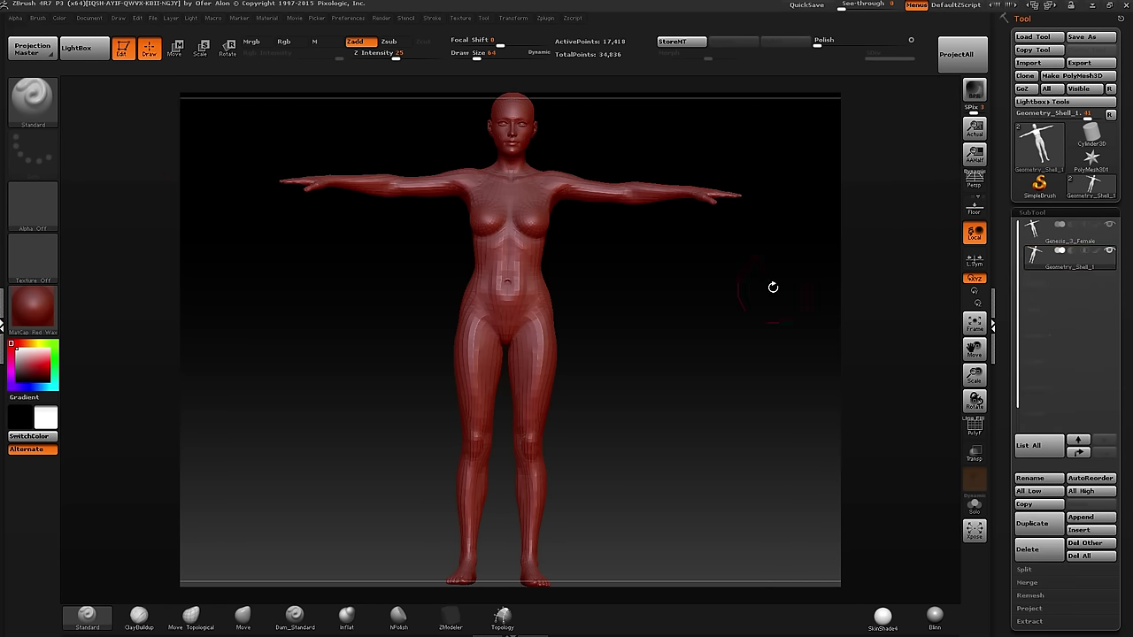
{"action": "left_click_drag", "start_coordinate": [583, 286], "coordinate": [658, 292]}
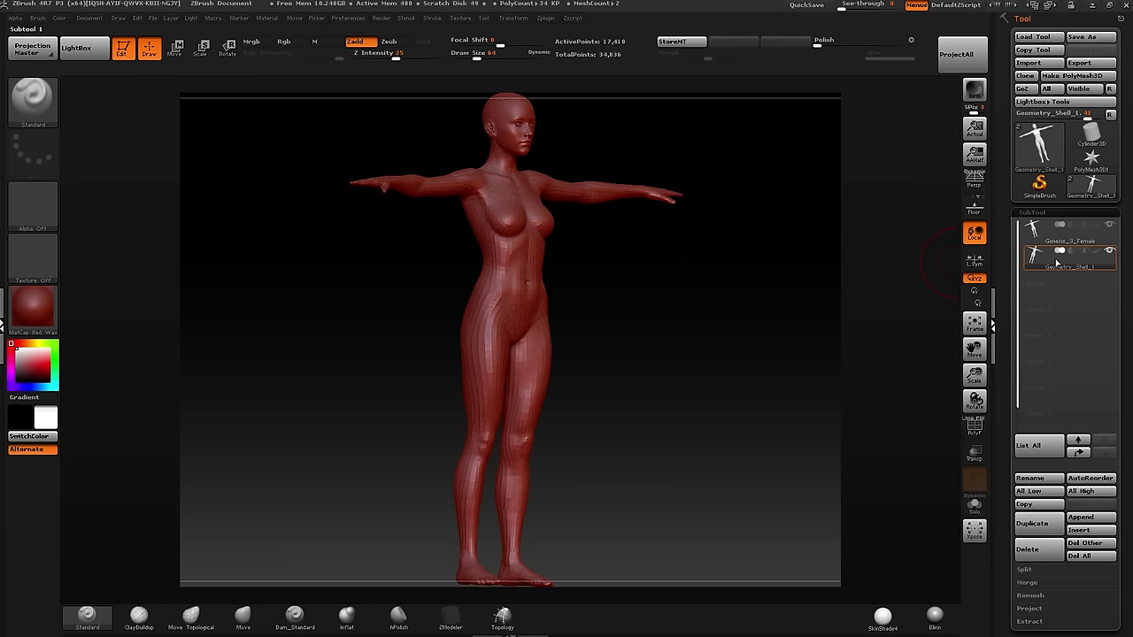
{"action": "mouse_move", "coordinate": [1053, 265]}
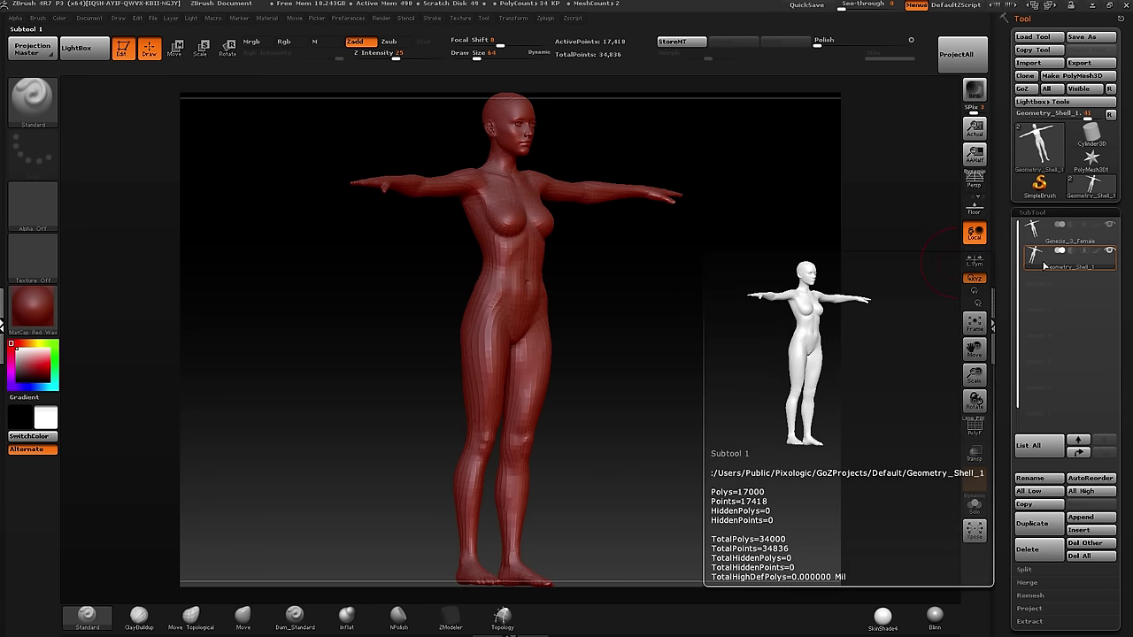
{"action": "left_click", "coordinate": [974, 507]}
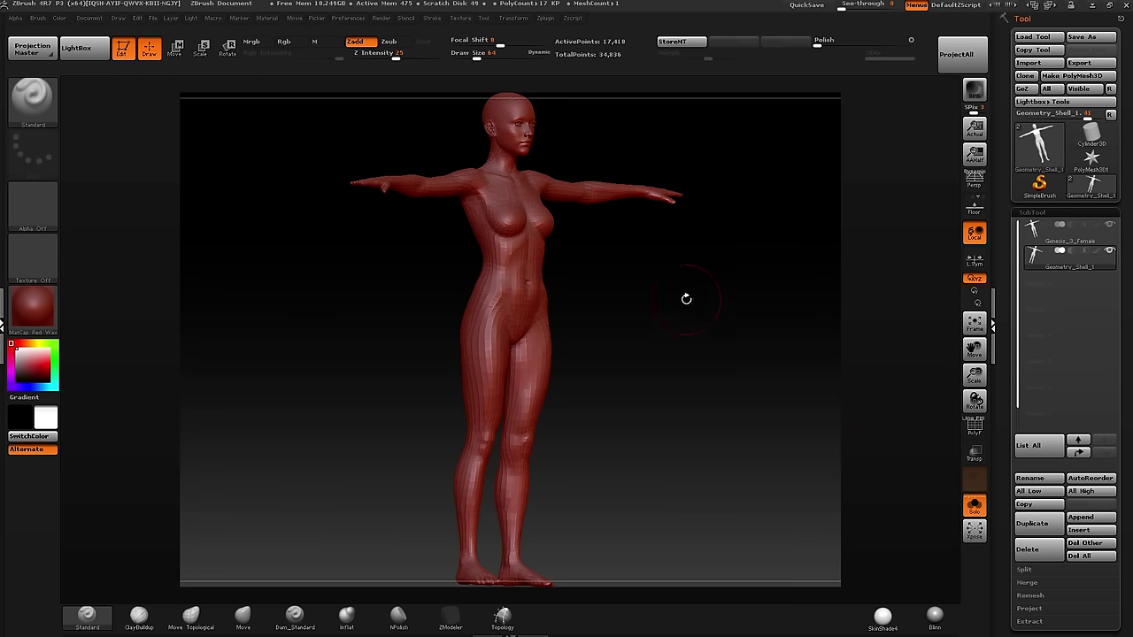
{"action": "left_click", "coordinate": [974, 504]}
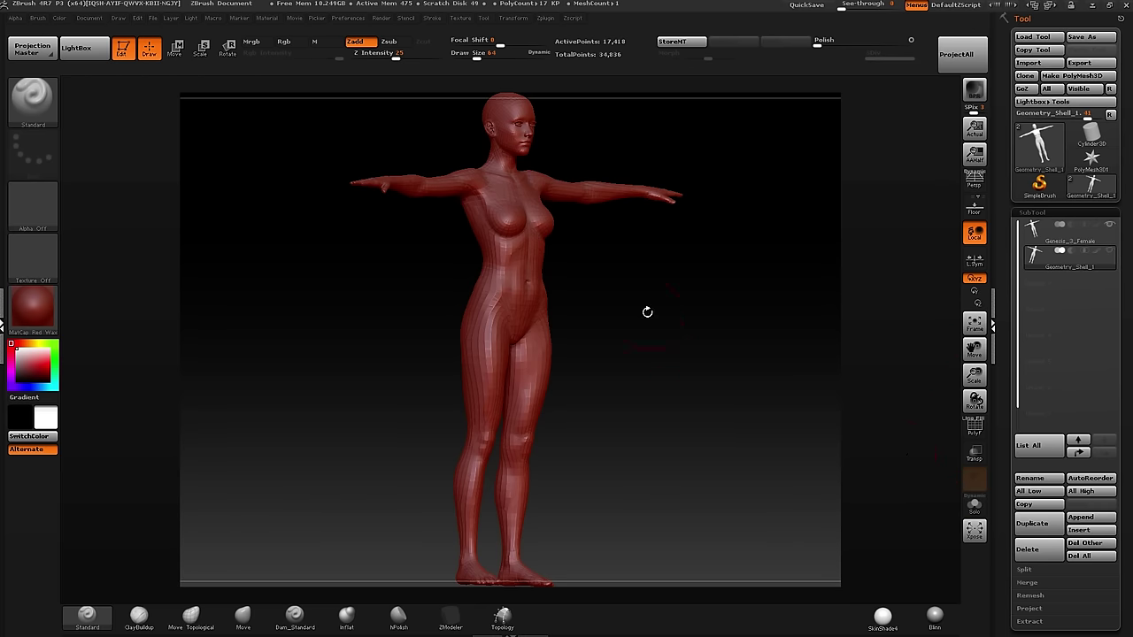
{"action": "left_click", "coordinate": [973, 504]}
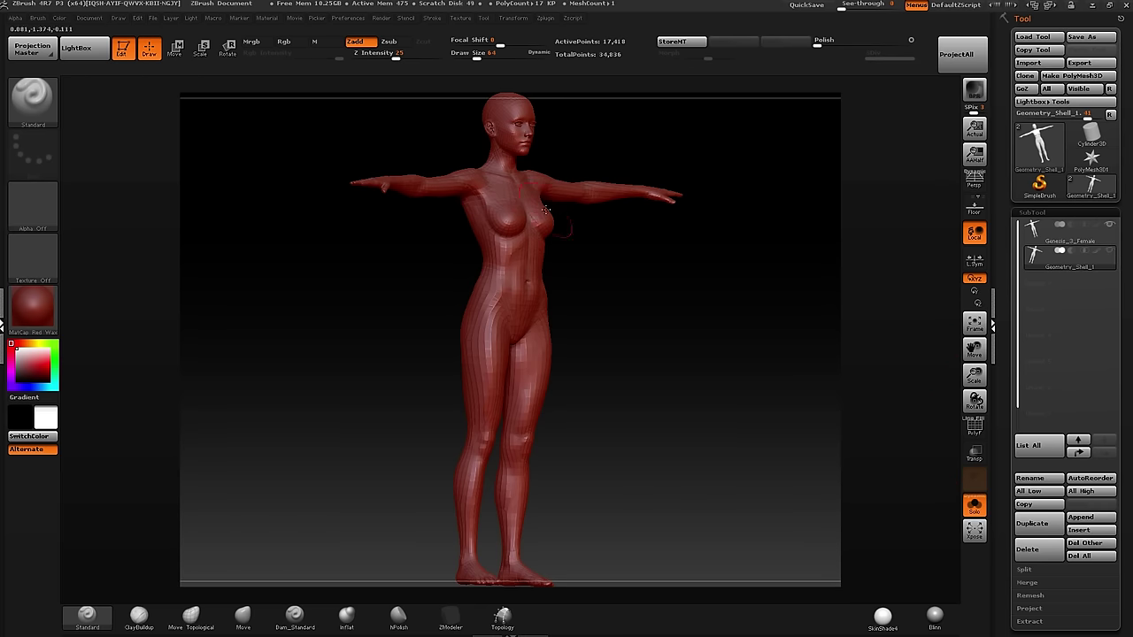
- Focus on the shell's head and set the brush Draw Size to 28
{"action": "key", "text": "ctrl"}
{"action": "right_click_drag", "start_coordinate": [504, 155], "coordinate": [509, 306], "text": "ctrl"}
{"action": "right_click_drag", "start_coordinate": [507, 266], "coordinate": [553, 327], "text": "ctrl"}
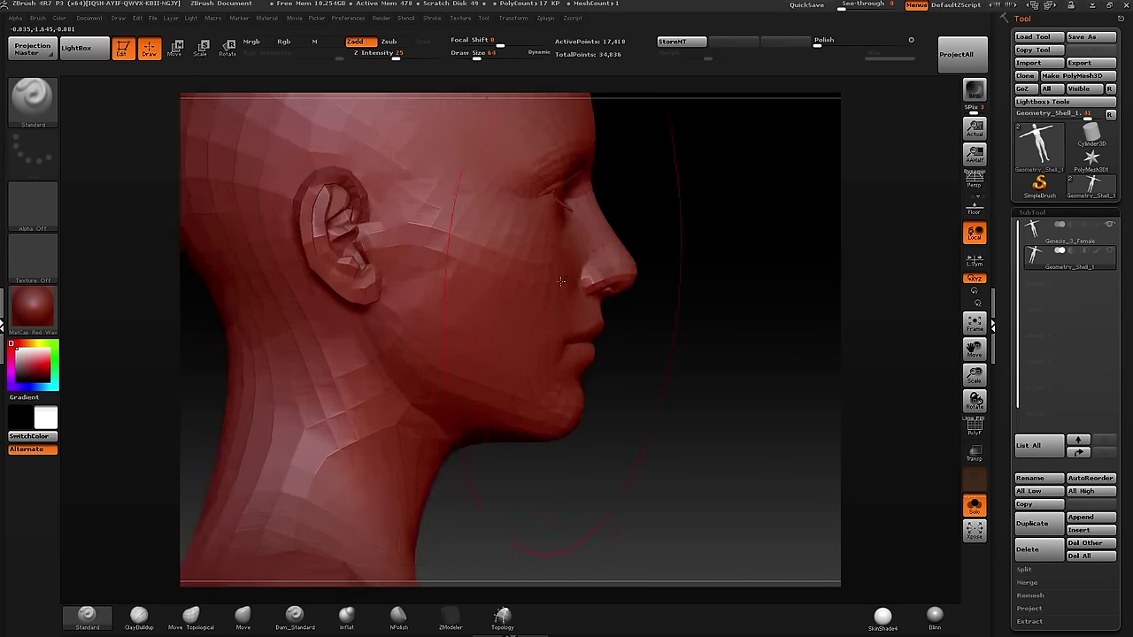
{"action": "right_click_drag", "start_coordinate": [664, 283], "coordinate": [603, 265]}
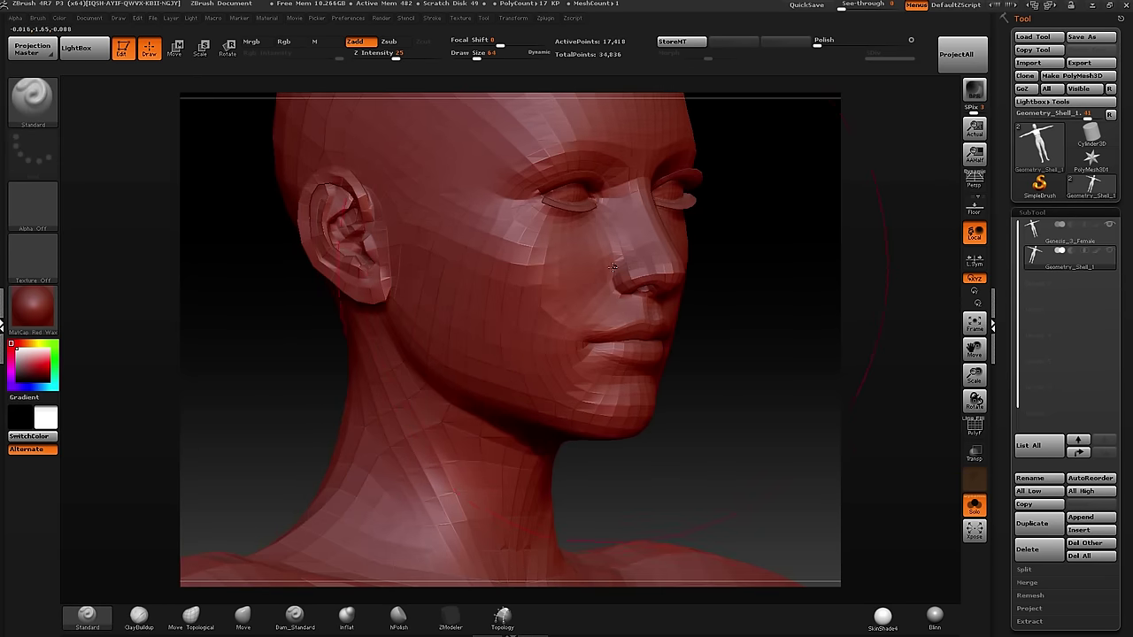
{"action": "left_click_drag", "start_coordinate": [1001, 386], "coordinate": [999, 224]}
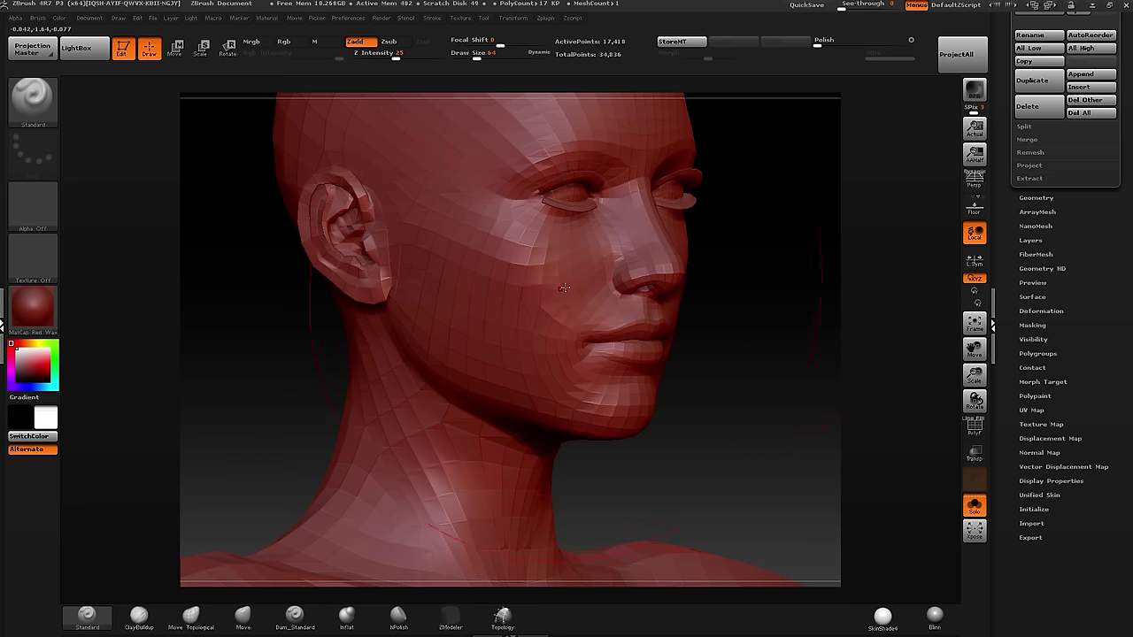
{"action": "left_click_drag", "start_coordinate": [477, 56], "coordinate": [468, 56]}
{"action": "left_click_drag", "start_coordinate": [1055, 280], "coordinate": [1054, 221]}
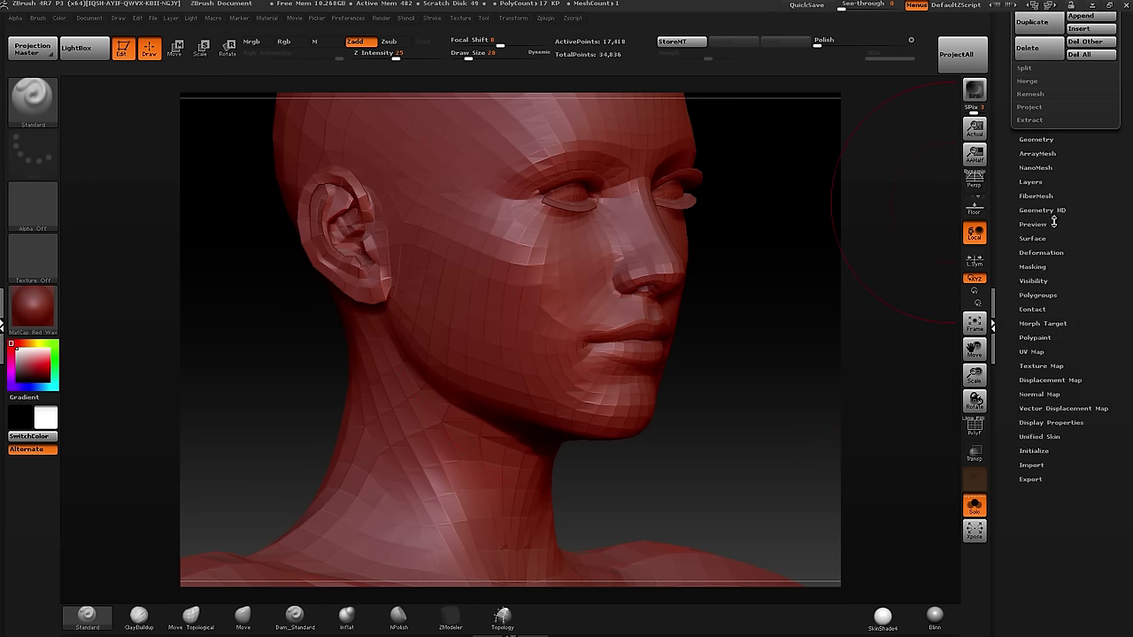
- Show the polyframe on the shell and create its polygroups with Uv Groups
{"action": "scroll", "coordinate": [1054, 223], "scroll_direction": "down", "scroll_amount": 1}
{"action": "left_click", "coordinate": [1039, 274]}
{"action": "scroll", "coordinate": [1066, 261], "scroll_direction": "down", "scroll_amount": 1}
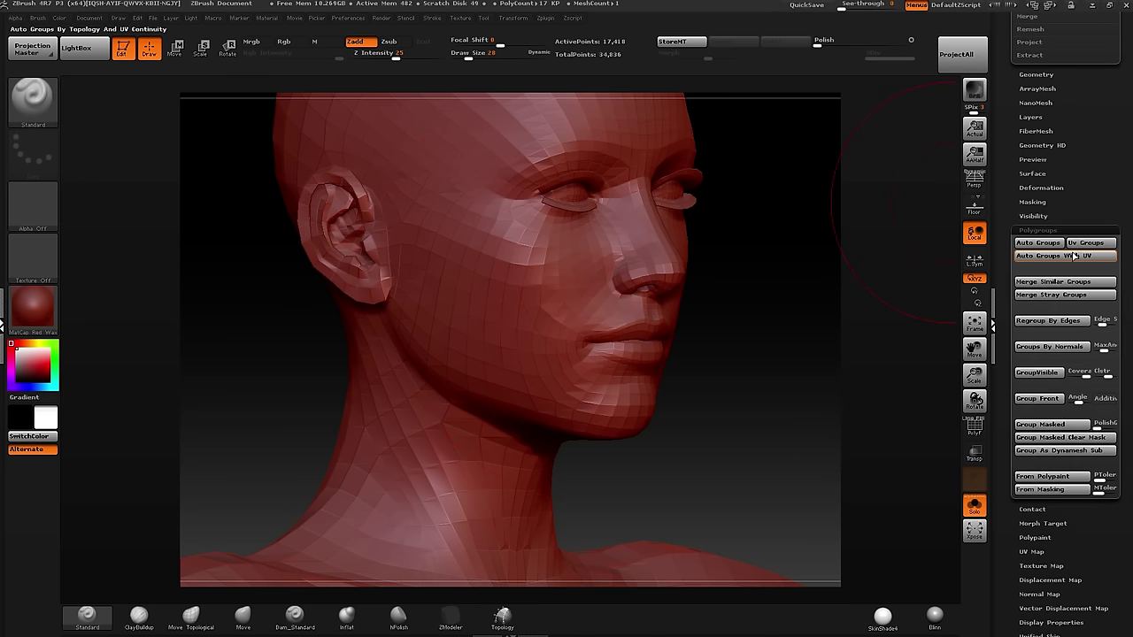
{"action": "left_click", "coordinate": [973, 428]}
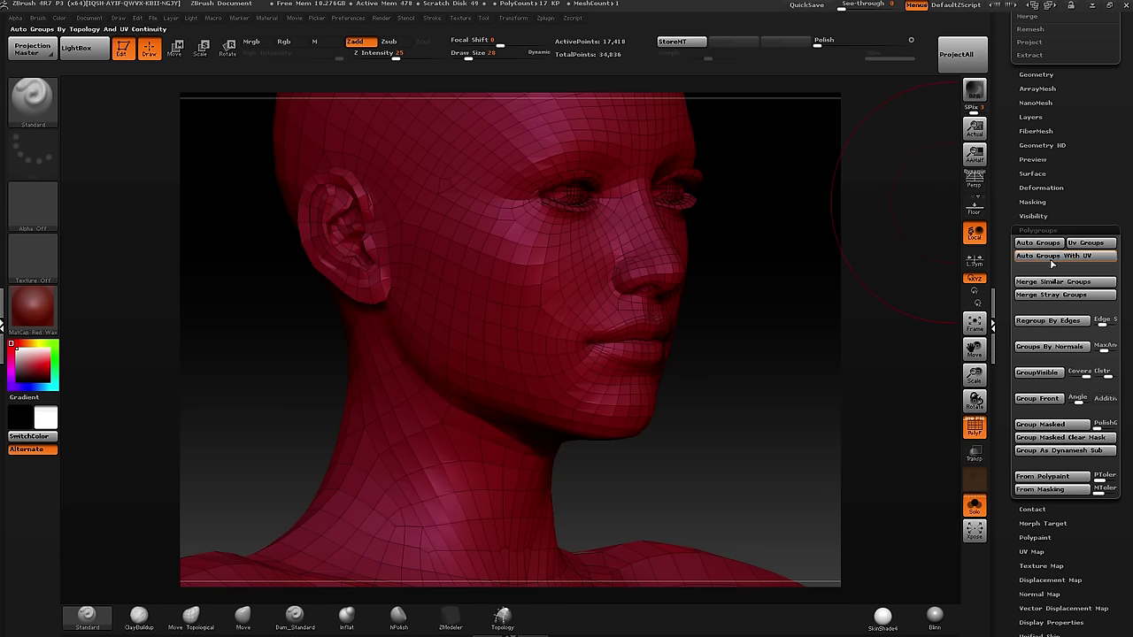
{"action": "left_click", "coordinate": [1089, 247]}
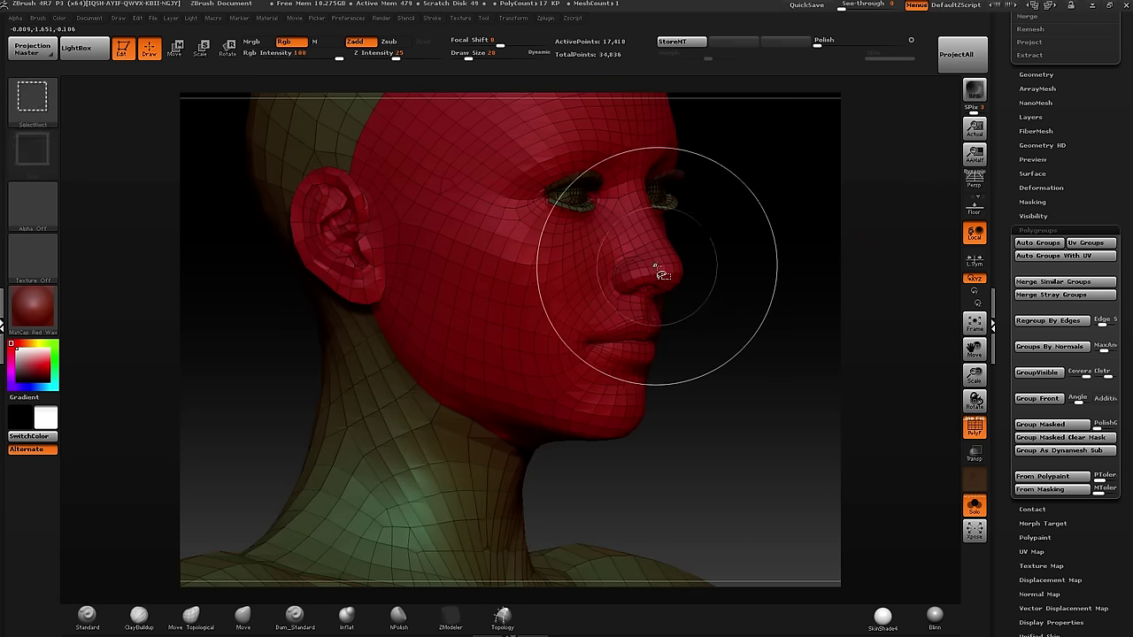
- Hide everything except the face polygroup of the shell and inspect it from several angles
{"action": "left_click", "coordinate": [658, 271], "text": "ctrl+shift"}
{"action": "right_click_drag", "start_coordinate": [671, 210], "coordinate": [648, 323], "text": "alt"}
{"action": "left_click_drag", "start_coordinate": [648, 324], "coordinate": [792, 283]}
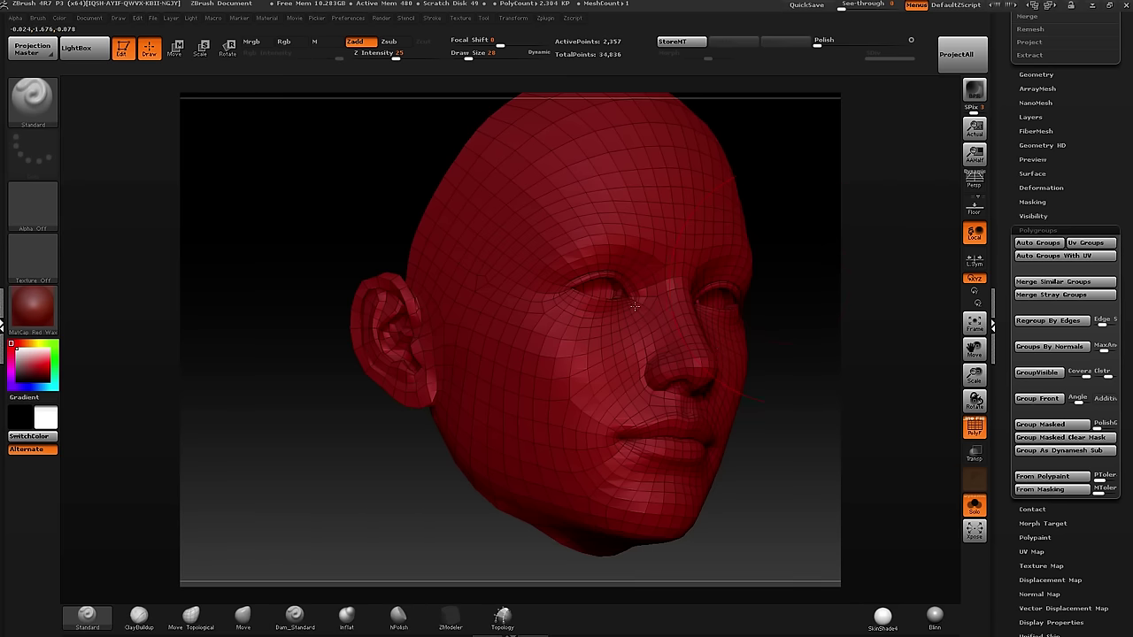
{"action": "mouse_move", "coordinate": [779, 354]}
{"action": "left_mouse_down"}
{"action": "mouse_move", "coordinate": [850, 337]}
{"action": "mouse_move", "coordinate": [797, 346]}
{"action": "left_mouse_up"}
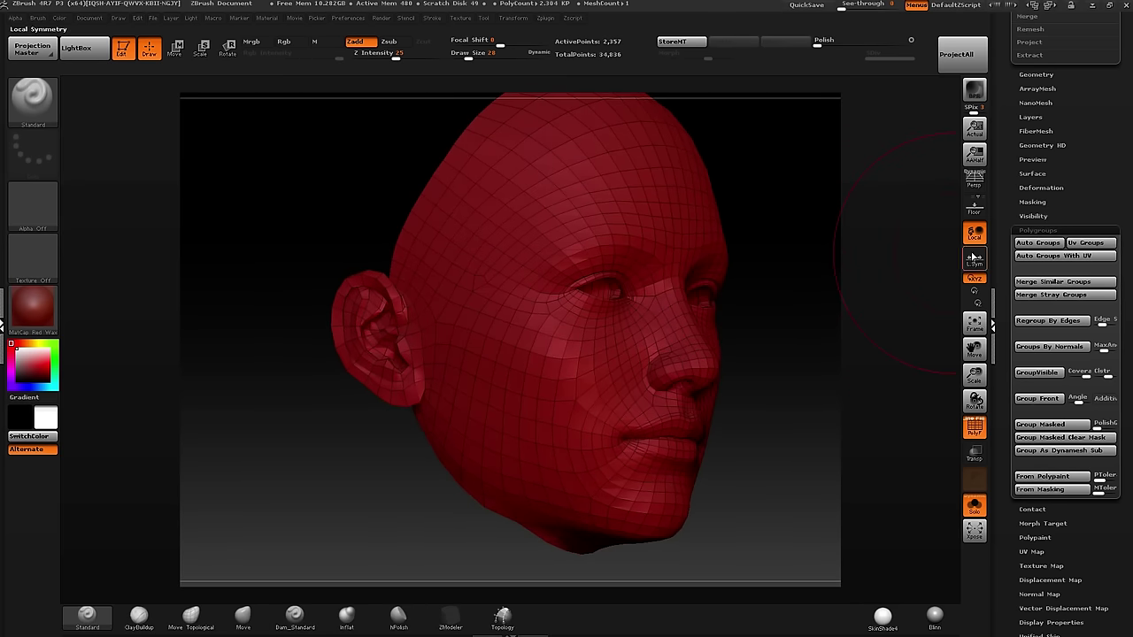
- Regroup the shell with Auto Groups With UV, and leave only the face polygroup visible, without the ears and eye parts
{"action": "left_click", "coordinate": [1053, 255]}
{"action": "left_click_drag", "start_coordinate": [815, 272], "coordinate": [757, 260]}
{"action": "left_click", "coordinate": [714, 338], "text": "ctrl+shift"}
{"action": "left_click", "coordinate": [807, 292], "text": "ctrl+shift"}
{"action": "left_click", "coordinate": [698, 355], "text": "ctrl+shift"}
{"action": "right_click_drag", "start_coordinate": [757, 260], "coordinate": [728, 223]}
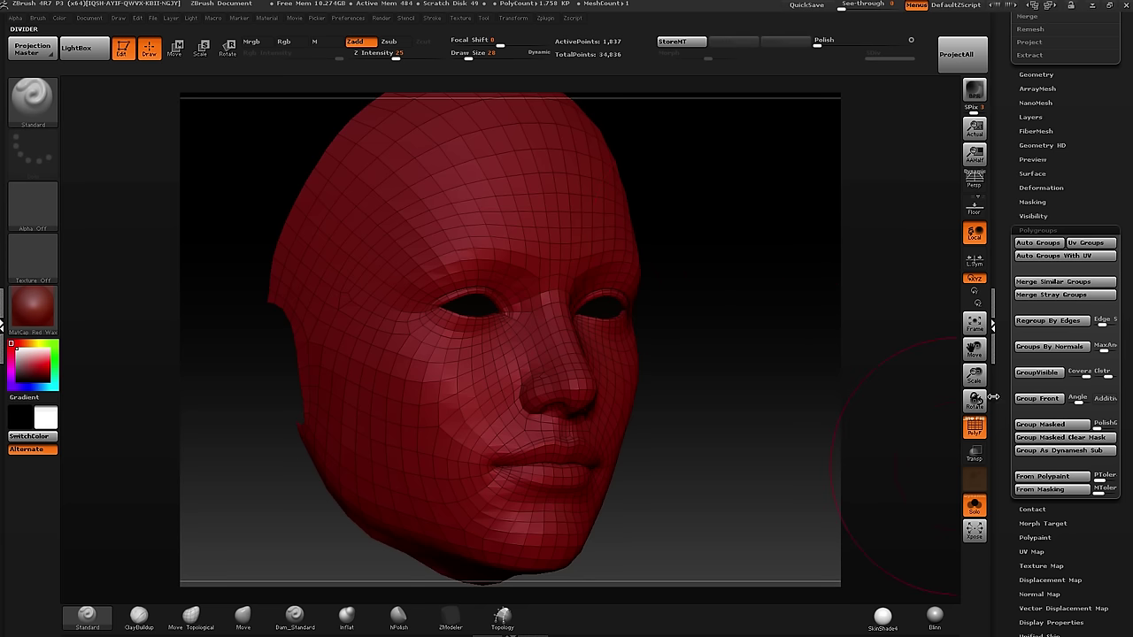
- Turn off Solo mode, turn the head to a front view and apply the SkinShade4 material
{"action": "left_click_drag", "start_coordinate": [1009, 180], "coordinate": [1010, 194]}
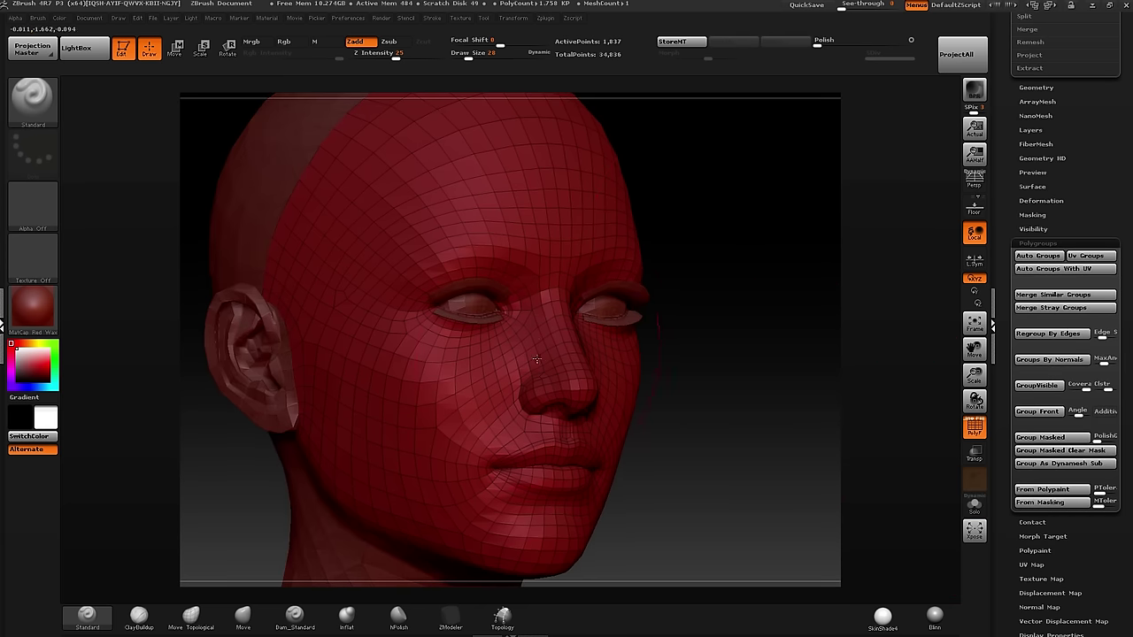
{"action": "left_click_drag", "start_coordinate": [716, 447], "coordinate": [569, 299]}
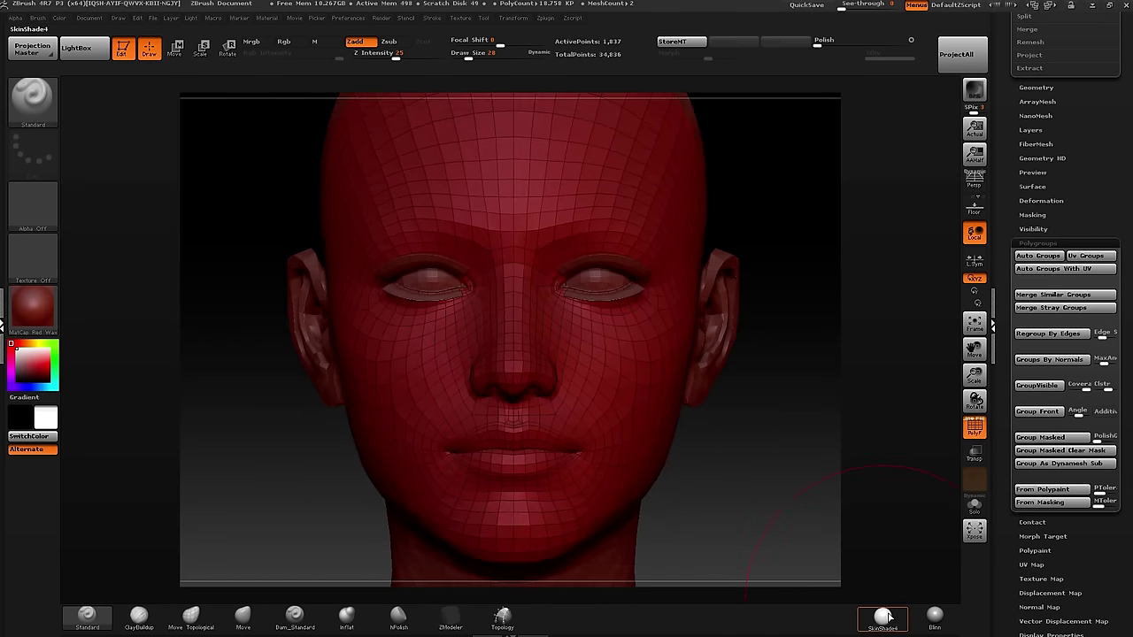
{"action": "left_click", "coordinate": [883, 615]}
{"action": "left_click_drag", "start_coordinate": [758, 319], "coordinate": [744, 337], "text": "alt"}
- Examine the shell's UV map size and UV creation options
{"action": "left_click_drag", "start_coordinate": [1004, 324], "coordinate": [1004, 172]}
{"action": "scroll", "coordinate": [1004, 171], "scroll_direction": "up", "scroll_amount": 1}
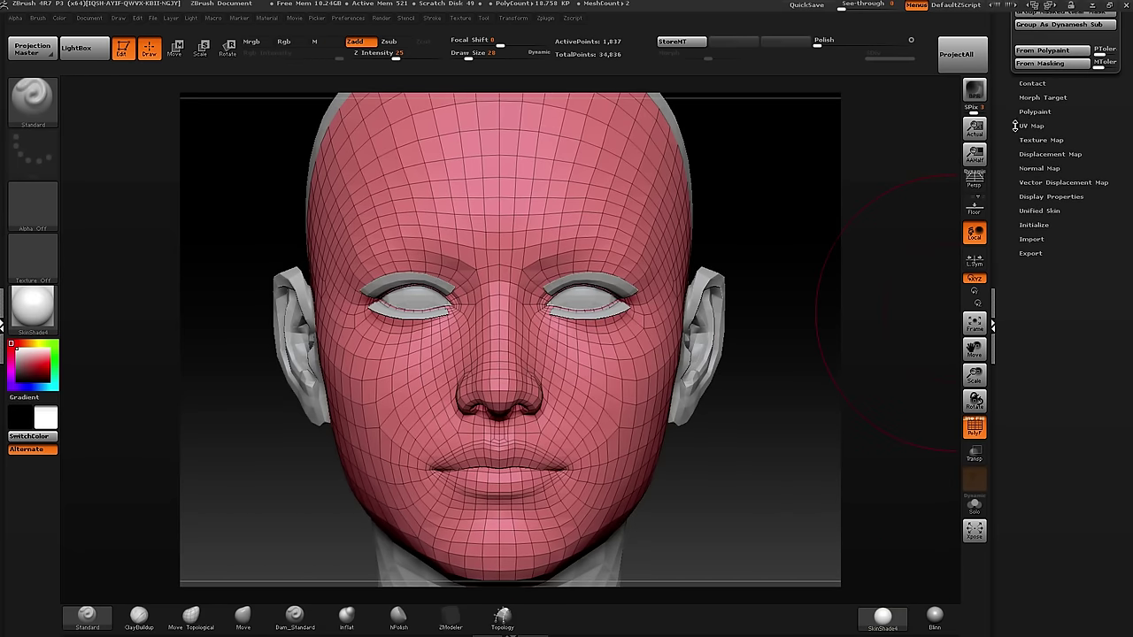
{"action": "left_click", "coordinate": [1032, 126]}
{"action": "left_click", "coordinate": [1045, 126]}
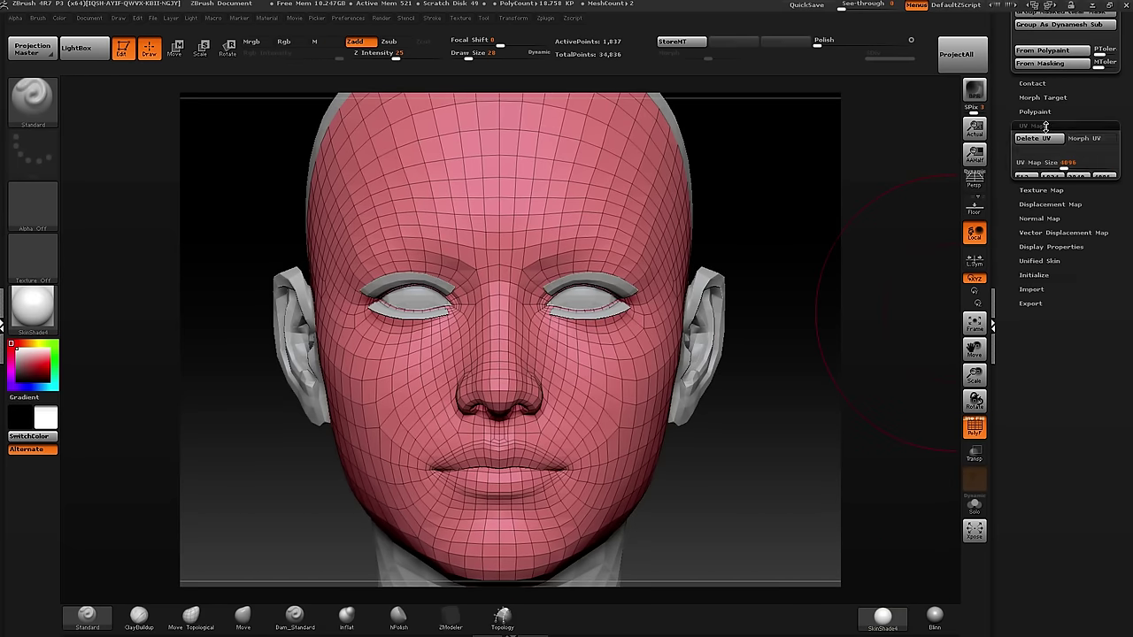
{"action": "left_click", "coordinate": [1031, 126]}
{"action": "left_click_drag", "start_coordinate": [1023, 126], "coordinate": [1033, 116]}
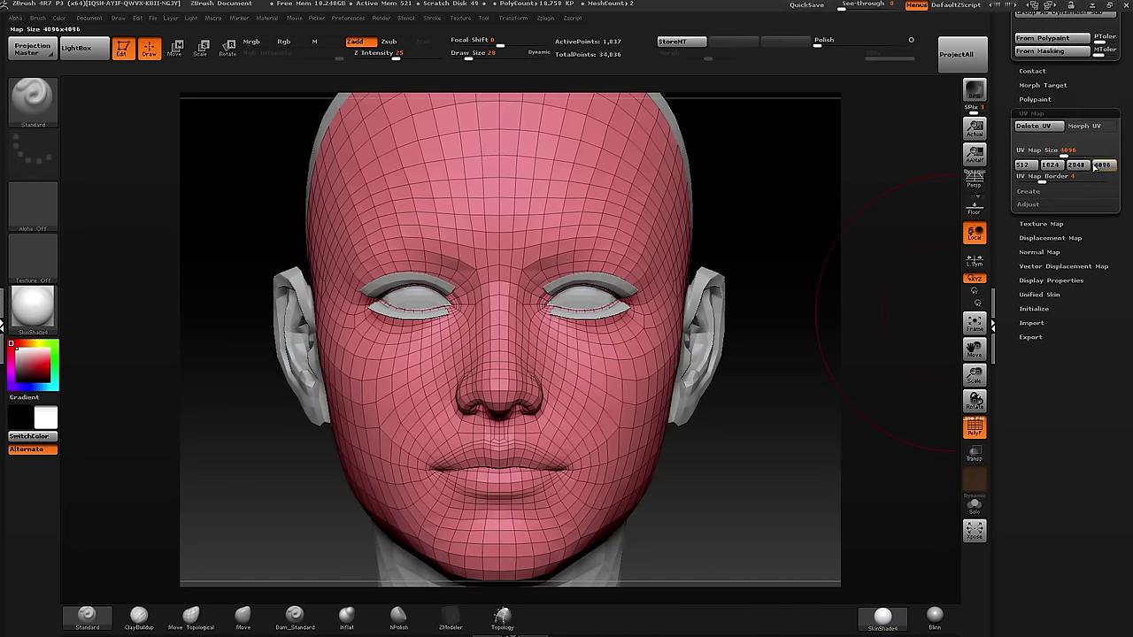
{"action": "left_click", "coordinate": [1031, 192]}
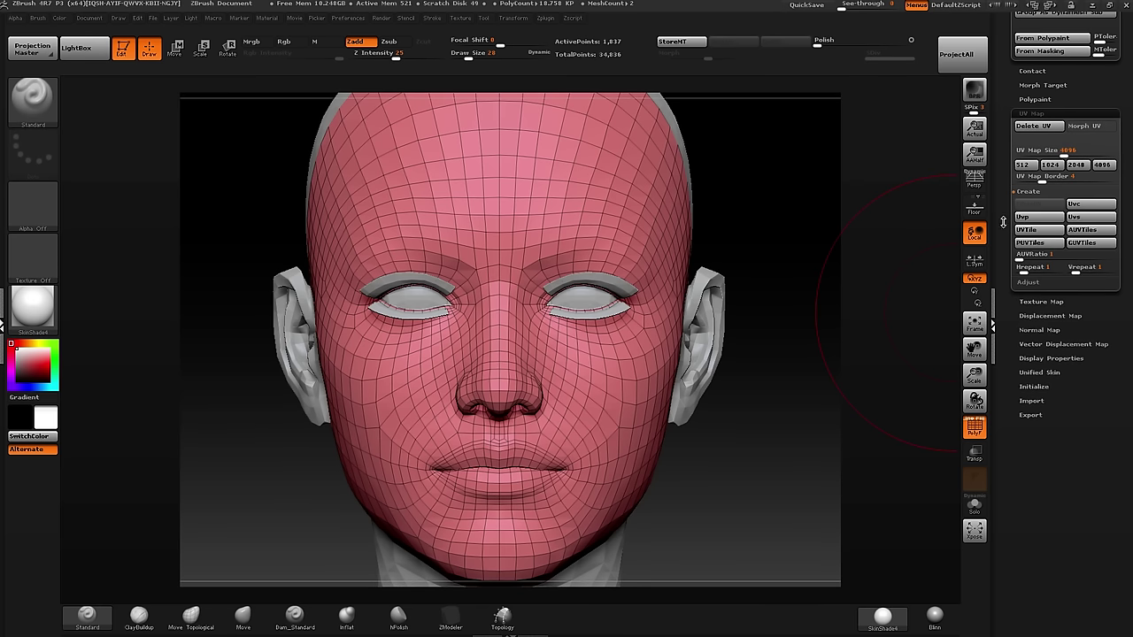
{"action": "scroll", "coordinate": [1005, 222], "scroll_direction": "down", "scroll_amount": 1}
- Create a texture for the shell with New From UV Map, and replace it with one from New From UV Check
{"action": "left_click", "coordinate": [1041, 294]}
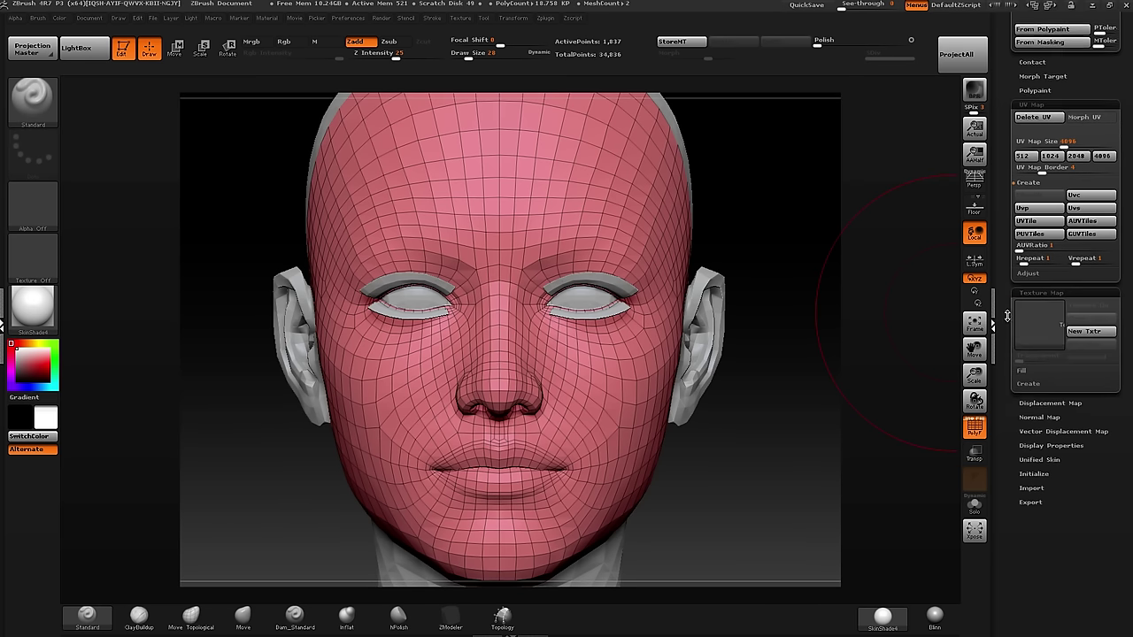
{"action": "left_click_drag", "start_coordinate": [1042, 306], "coordinate": [1042, 208]}
{"action": "left_click", "coordinate": [1028, 288]}
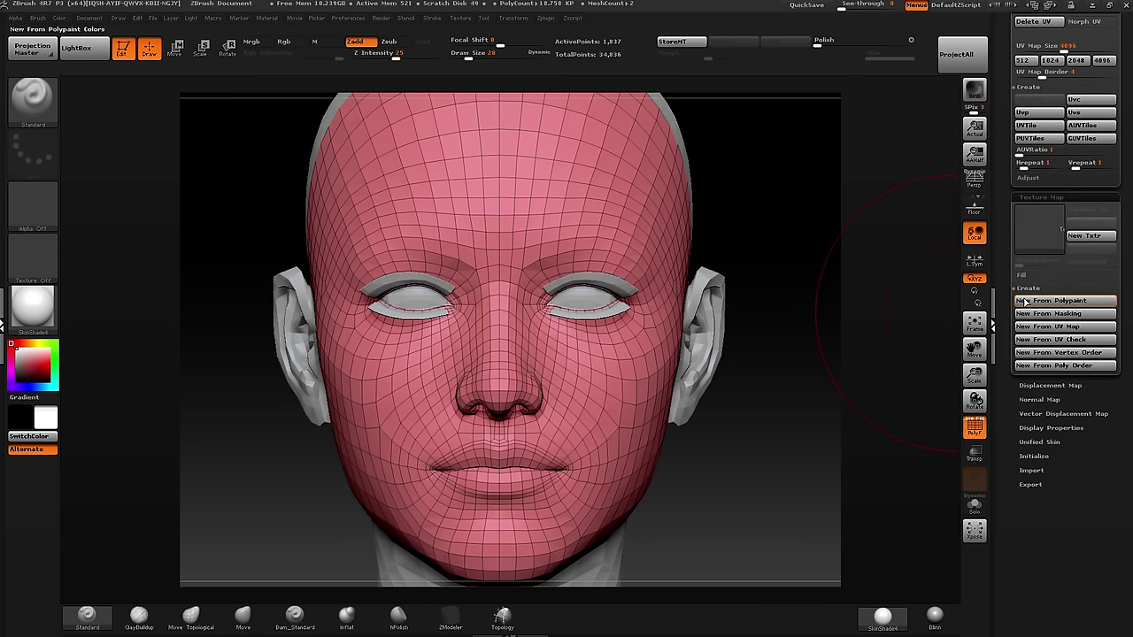
{"action": "left_click_drag", "start_coordinate": [999, 238], "coordinate": [999, 202]}
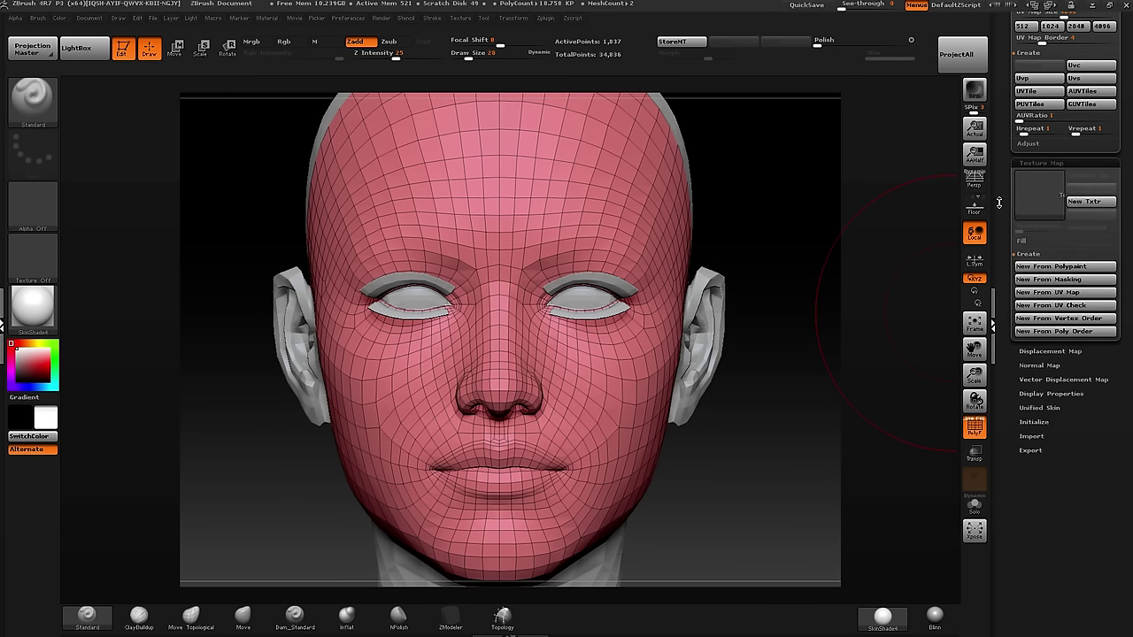
{"action": "left_click", "coordinate": [1030, 295]}
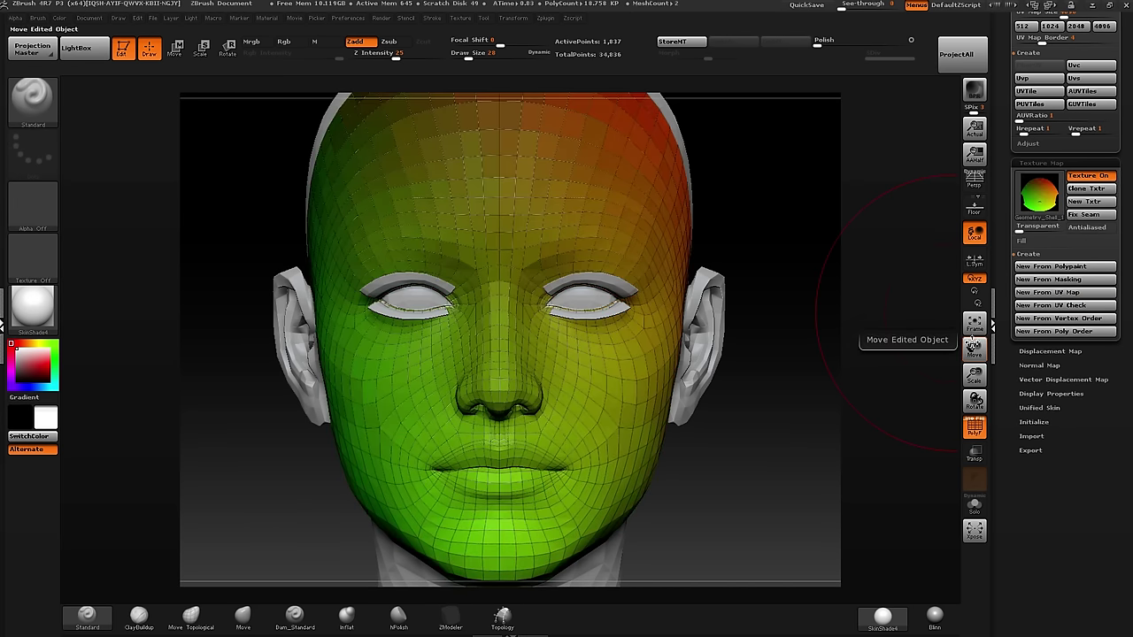
{"action": "left_click", "coordinate": [1047, 305]}
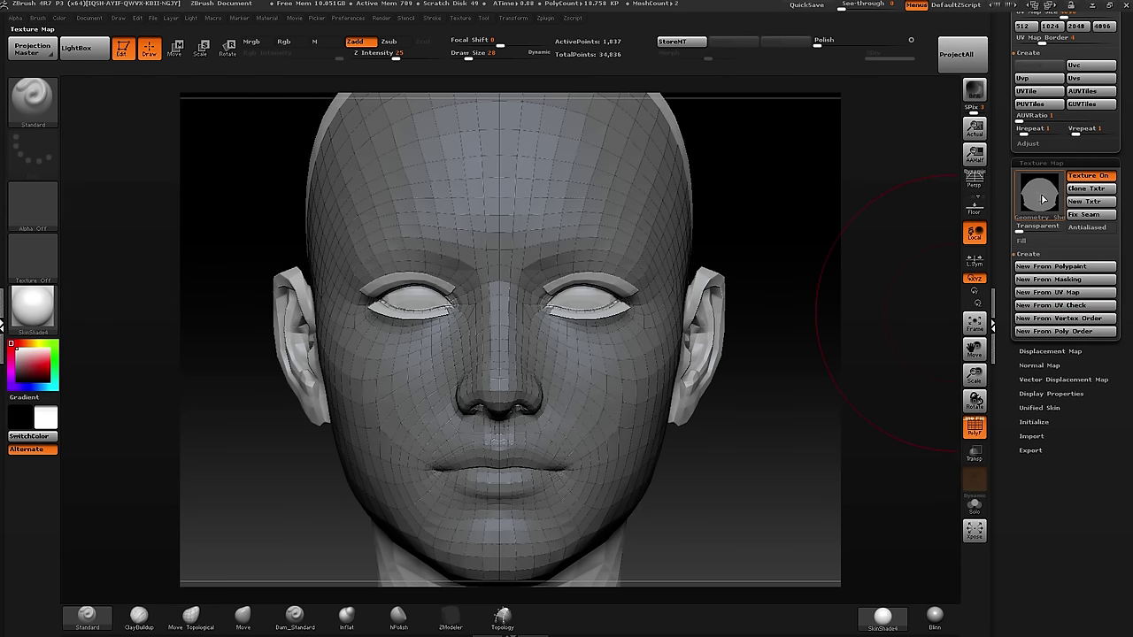
- Clone the shell's UV check texture and export it to the scenes folder, overwriting Scratch.PSD
{"action": "mouse_move", "coordinate": [1043, 201]}
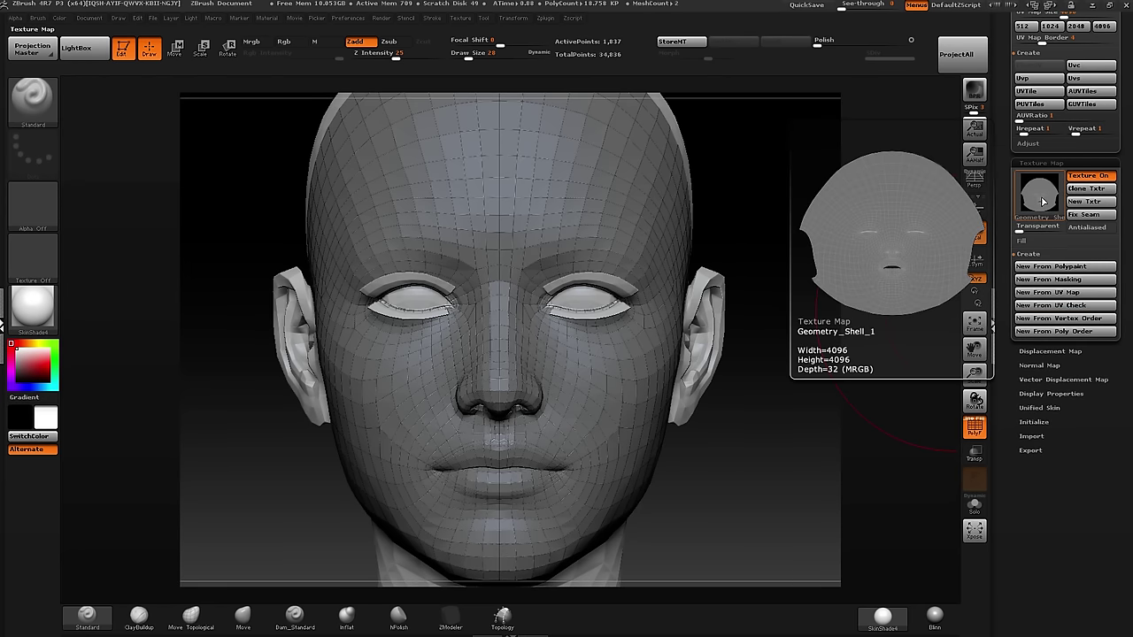
{"action": "left_click", "coordinate": [1087, 189]}
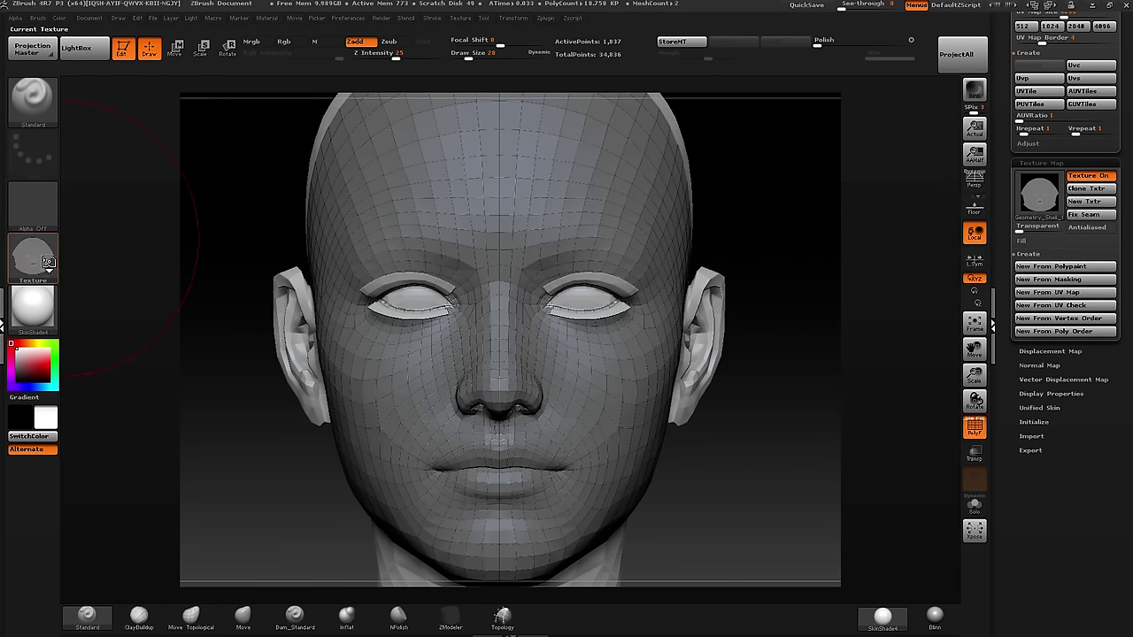
{"action": "left_click", "coordinate": [29, 266]}
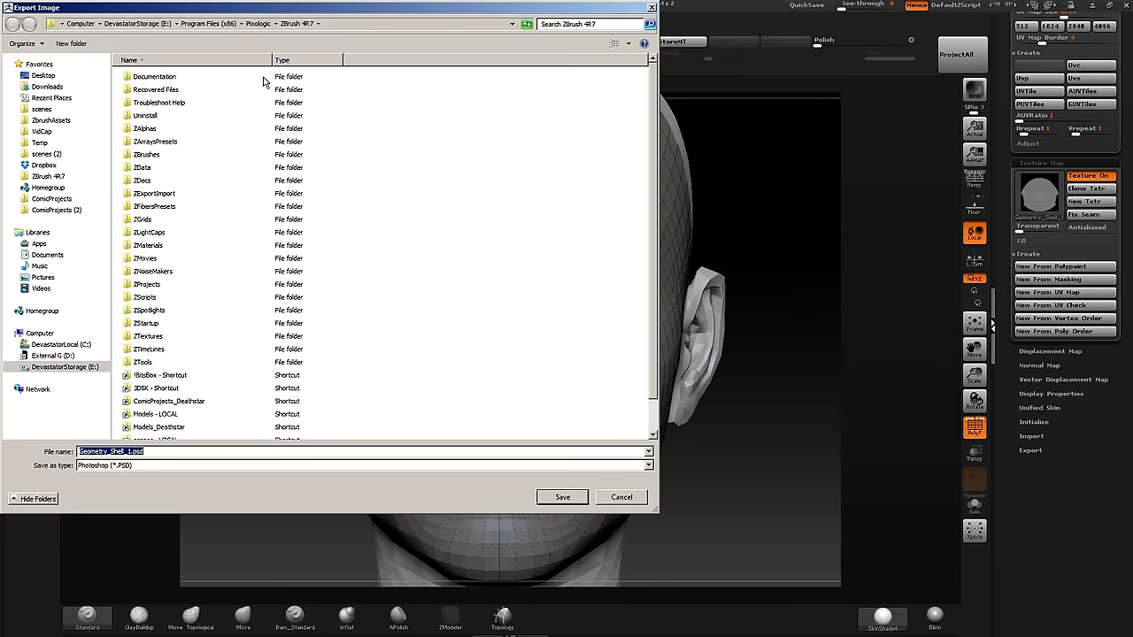
{"action": "left_click", "coordinate": [42, 109]}
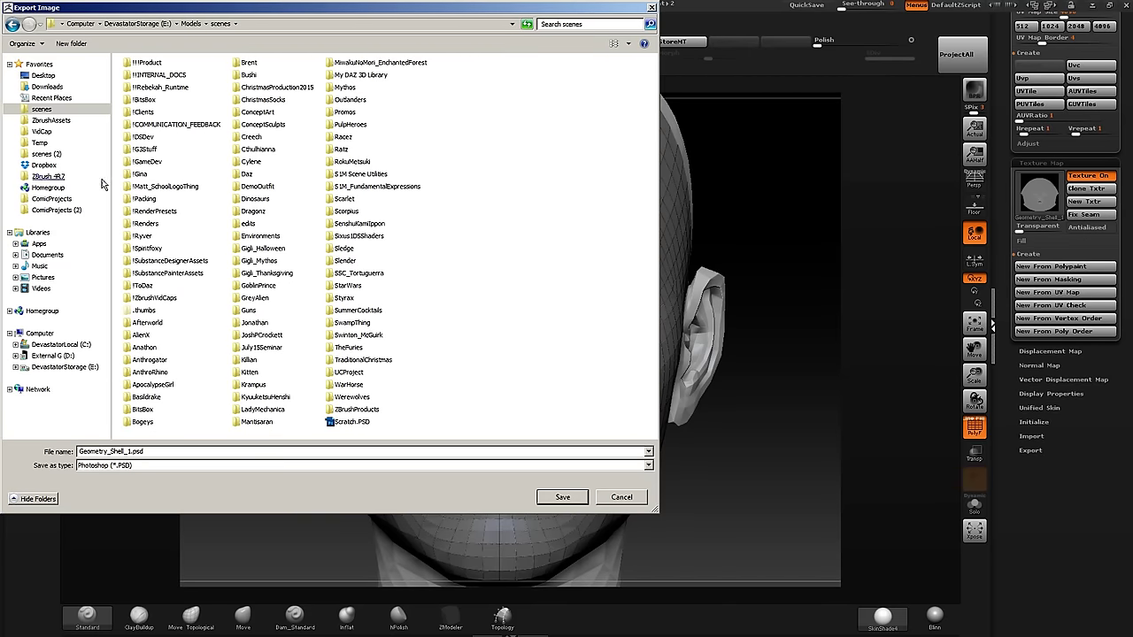
{"action": "left_click", "coordinate": [361, 428]}
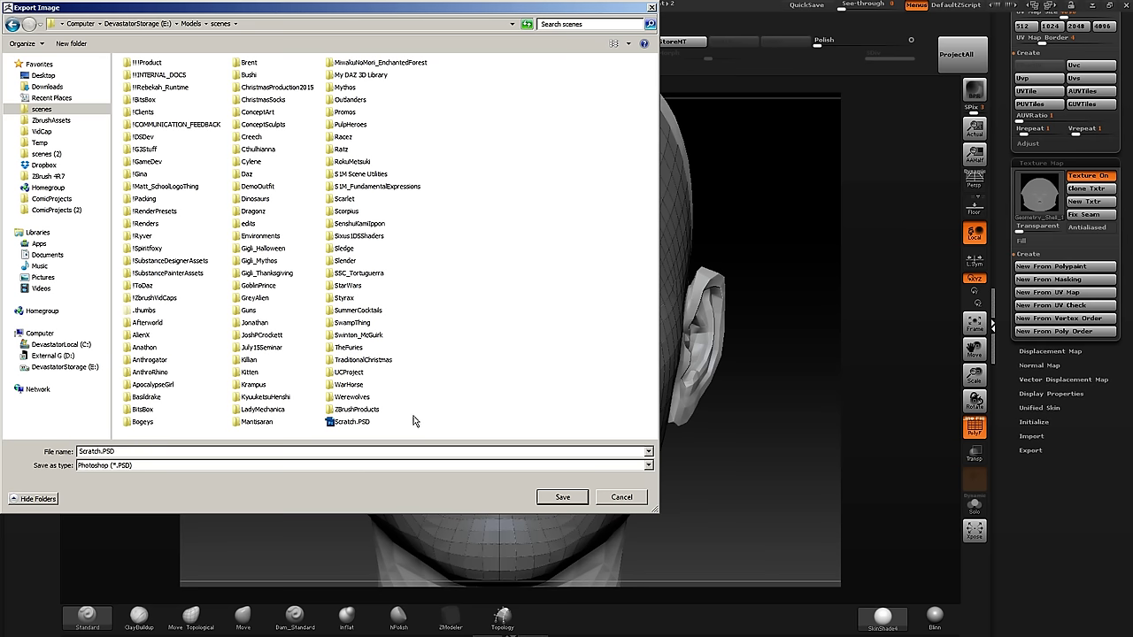
{"action": "double_click", "coordinate": [355, 427]}
{"action": "left_click", "coordinate": [603, 318]}
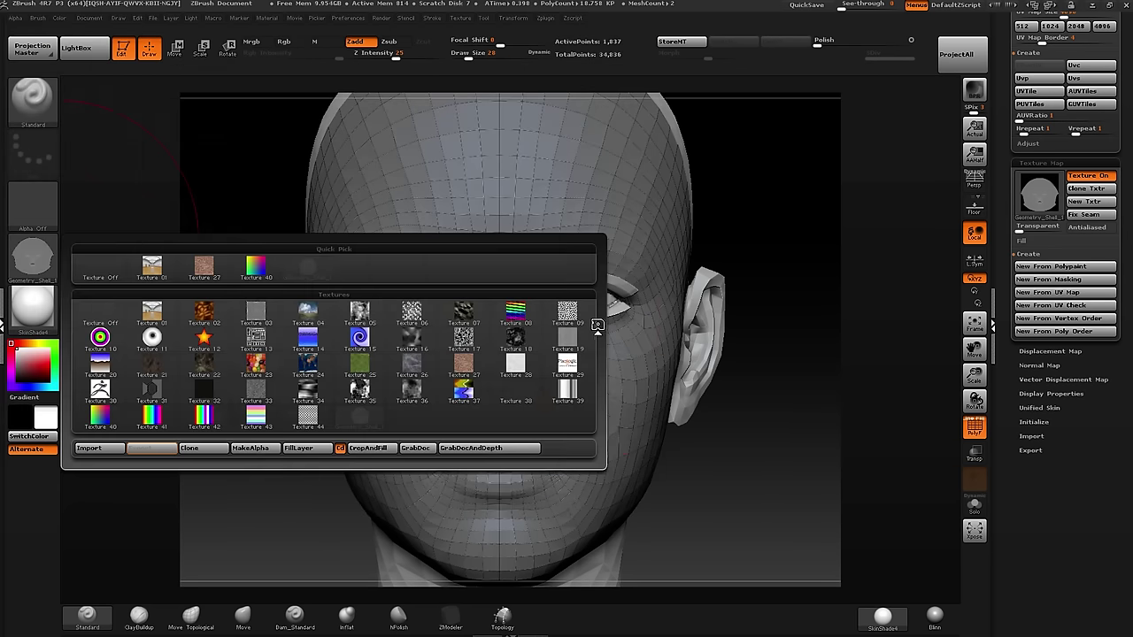
- Switch to Photoshop and open Scratch.PSD from the scenes folder
{"action": "key", "text": "alt+Tab"}
{"action": "key", "text": "alt+Tab"}
{"action": "key", "text": "alt+Tab"}
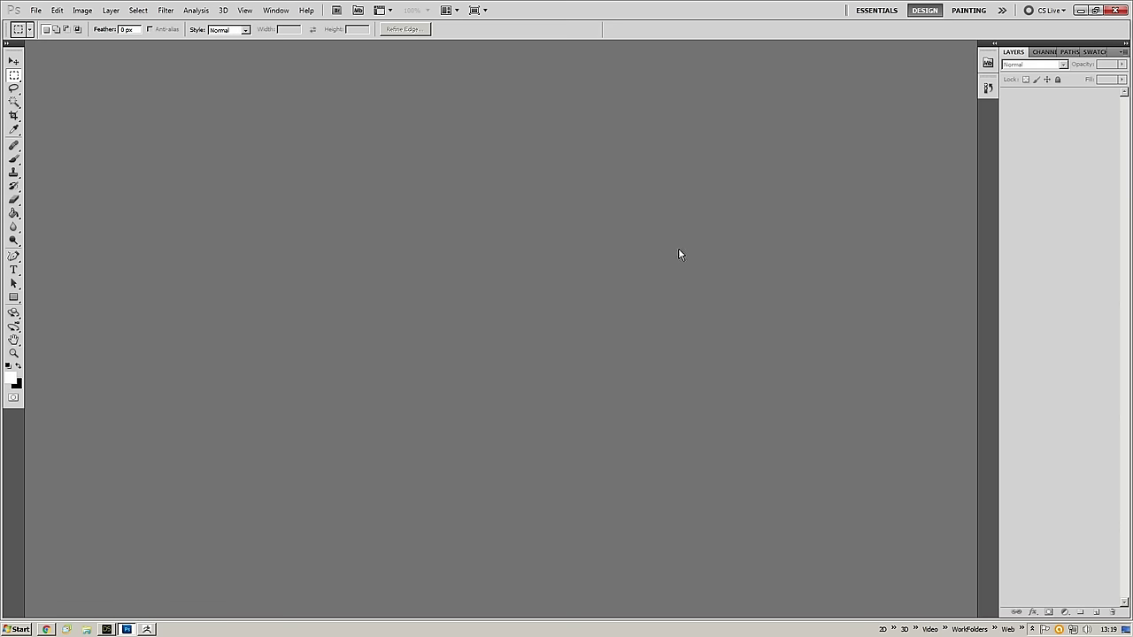
{"action": "key", "text": "ctrl+o"}
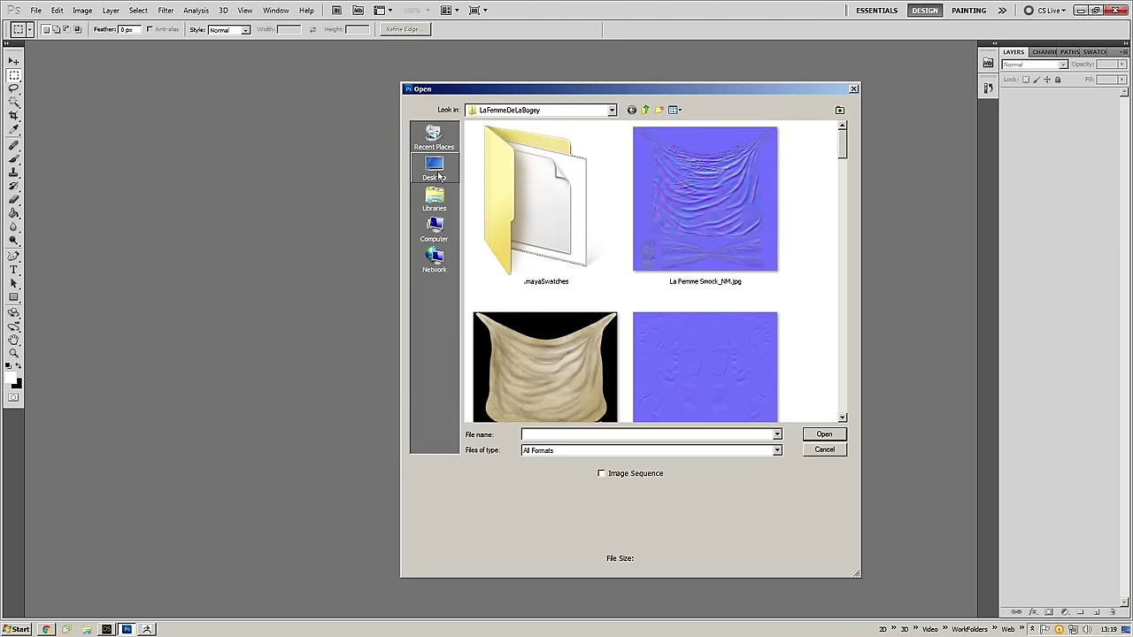
{"action": "left_click", "coordinate": [560, 109]}
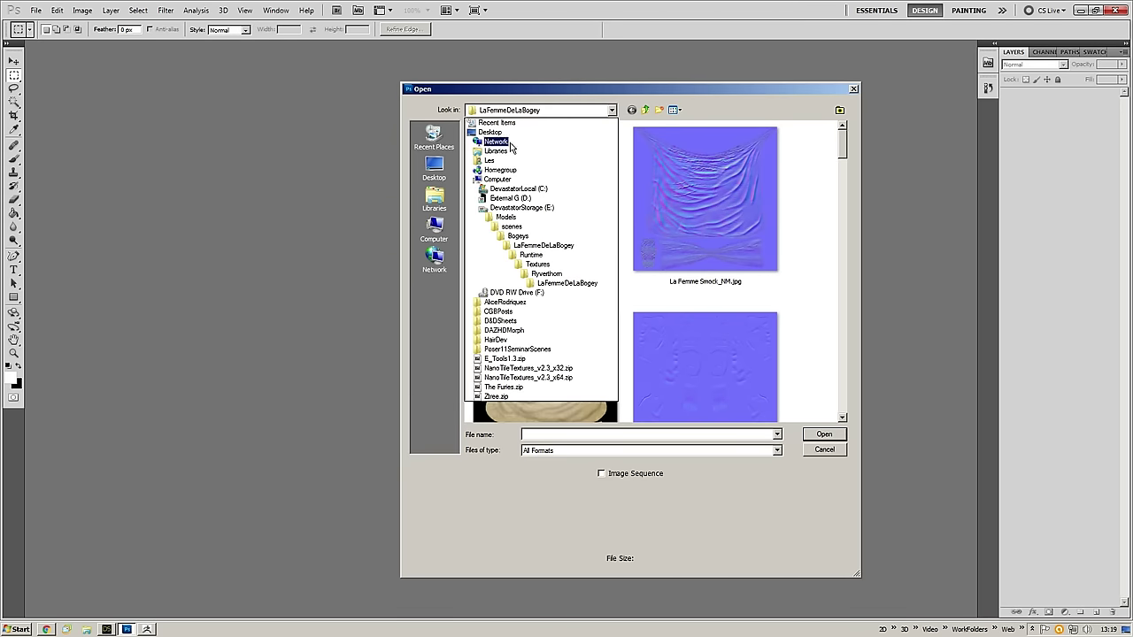
{"action": "left_click", "coordinate": [524, 233]}
{"action": "left_click_drag", "start_coordinate": [842, 155], "coordinate": [841, 358]}
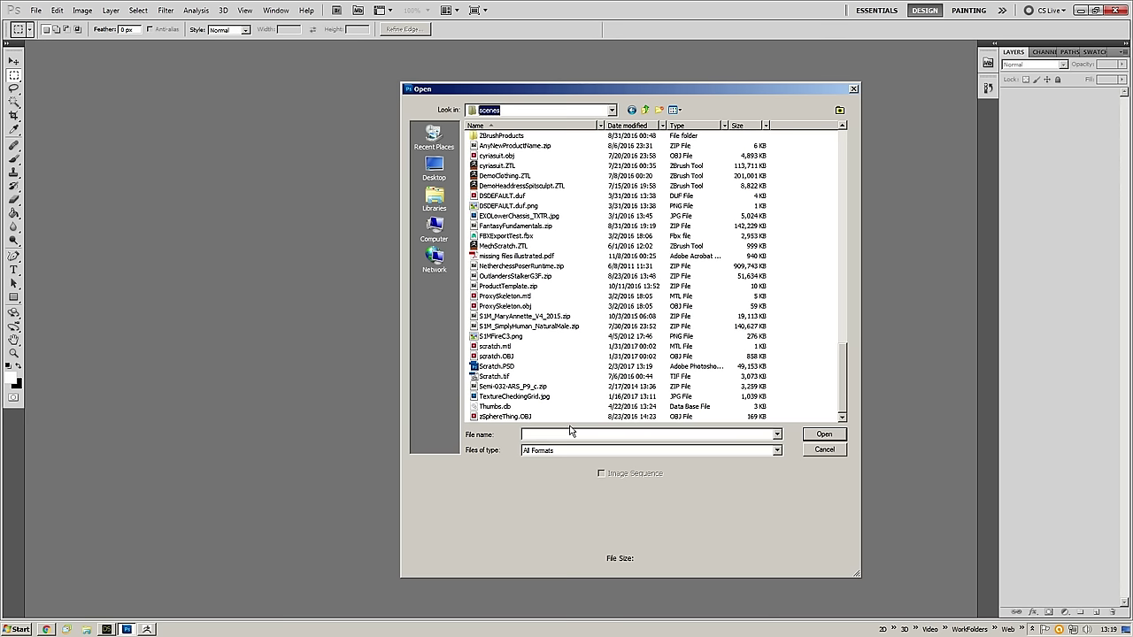
{"action": "left_click", "coordinate": [498, 366]}
{"action": "left_click", "coordinate": [824, 435]}
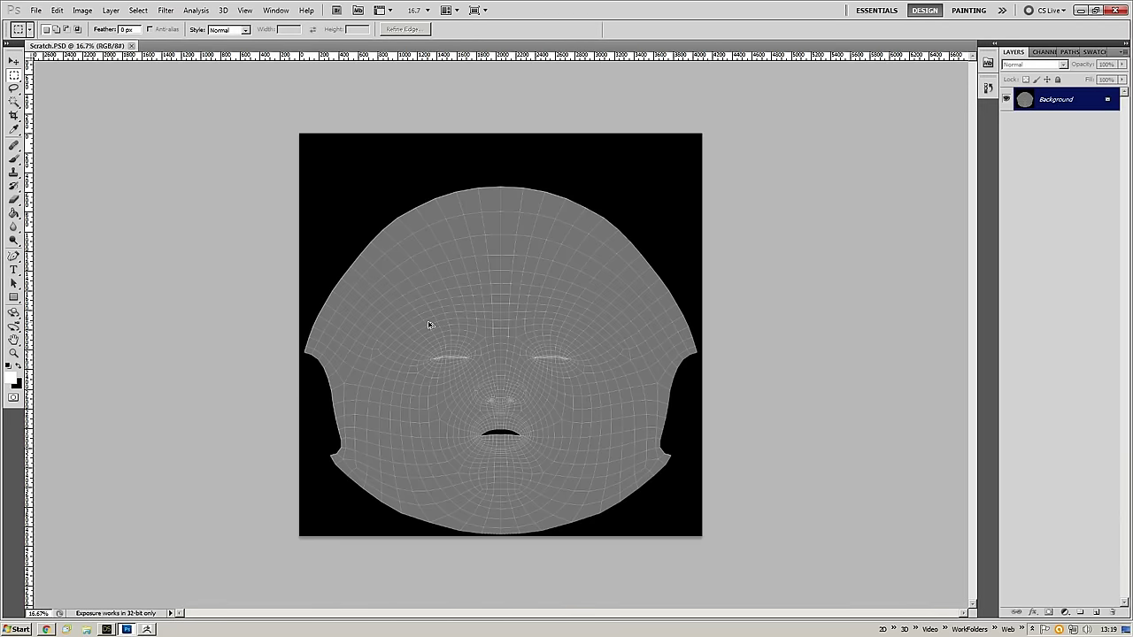
- Examine the eye, nose, mouth and forehead areas of the face's UV wireframe at close range
{"action": "key", "text": "ctrl+1"}
{"action": "left_click_drag", "start_coordinate": [473, 292], "coordinate": [467, 164]}
{"action": "left_click", "coordinate": [514, 292], "text": "ctrl+alt"}
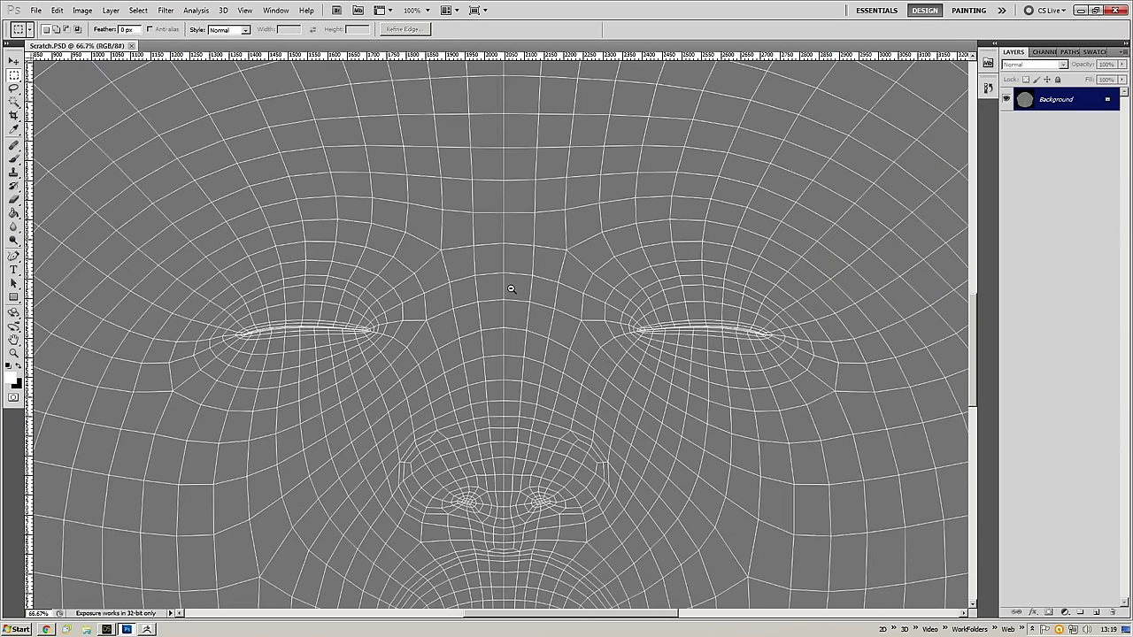
{"action": "left_click", "coordinate": [515, 289], "text": "ctrl+alt"}
{"action": "left_click_drag", "start_coordinate": [525, 289], "coordinate": [521, 356]}
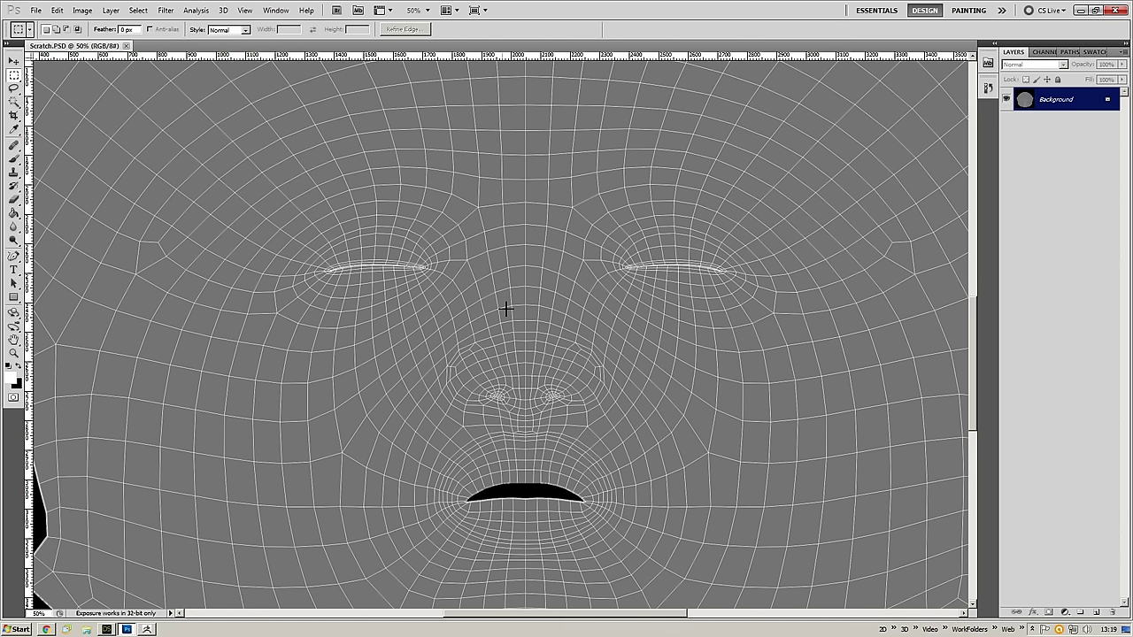
{"action": "left_click_drag", "start_coordinate": [528, 250], "coordinate": [451, 303]}
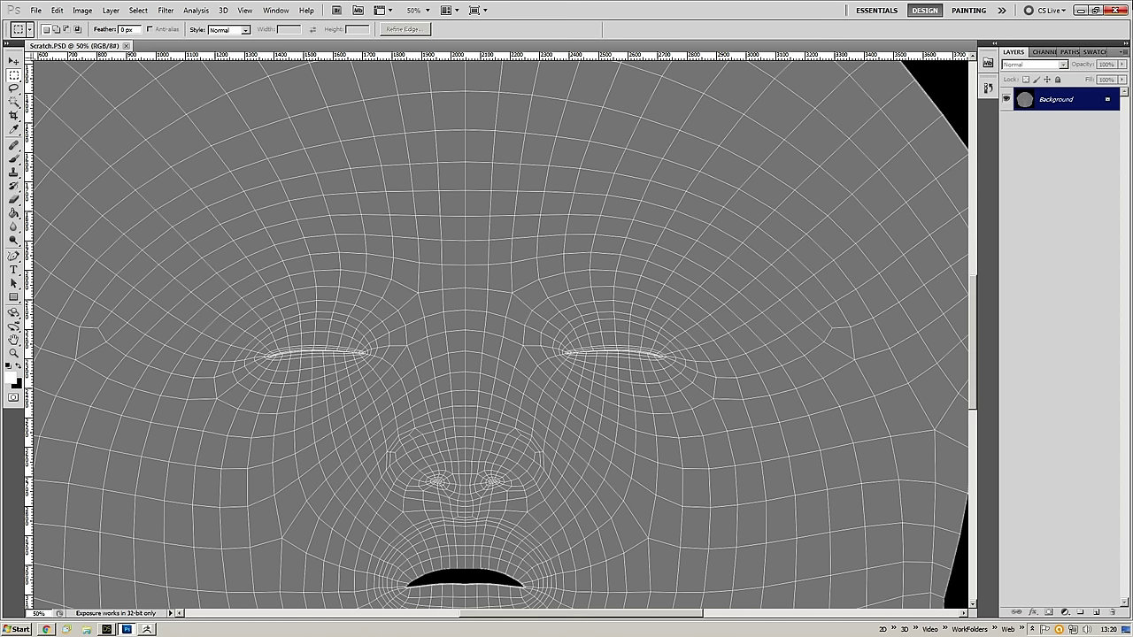
{"action": "mouse_move", "coordinate": [436, 309]}
{"action": "left_mouse_down"}
{"action": "mouse_move", "coordinate": [483, 263]}
{"action": "mouse_move", "coordinate": [519, 263]}
{"action": "left_mouse_up"}
{"action": "left_click_drag", "start_coordinate": [187, 268], "coordinate": [305, 361]}
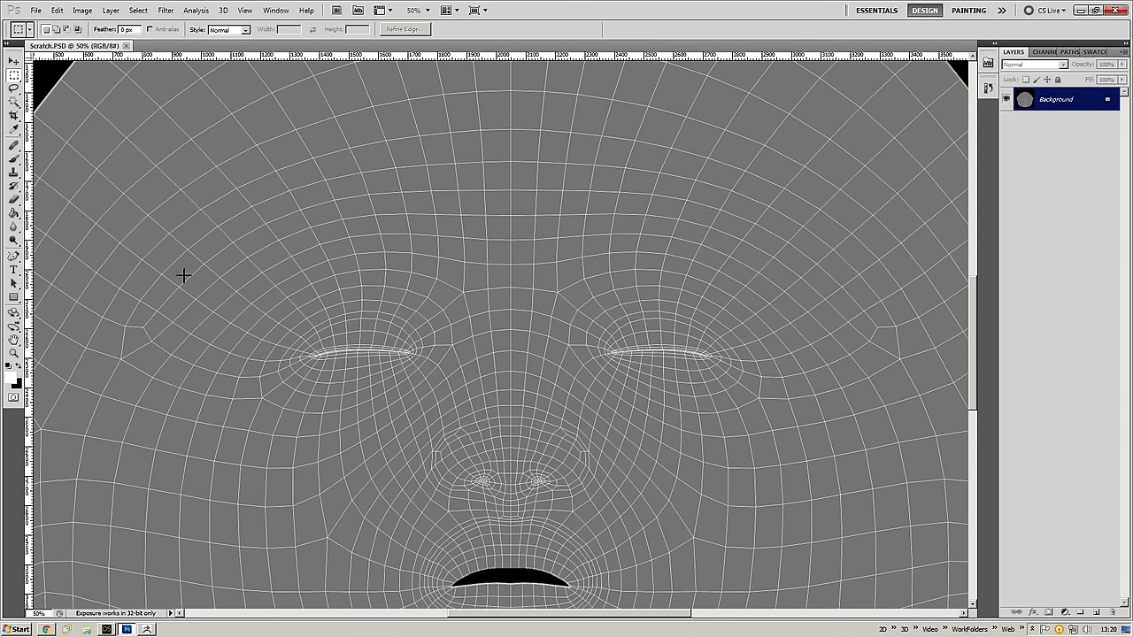
- Draw a white winged shape over the brow of the left-hand eye with the Freeform Pen tool
{"action": "left_click", "coordinate": [15, 257]}
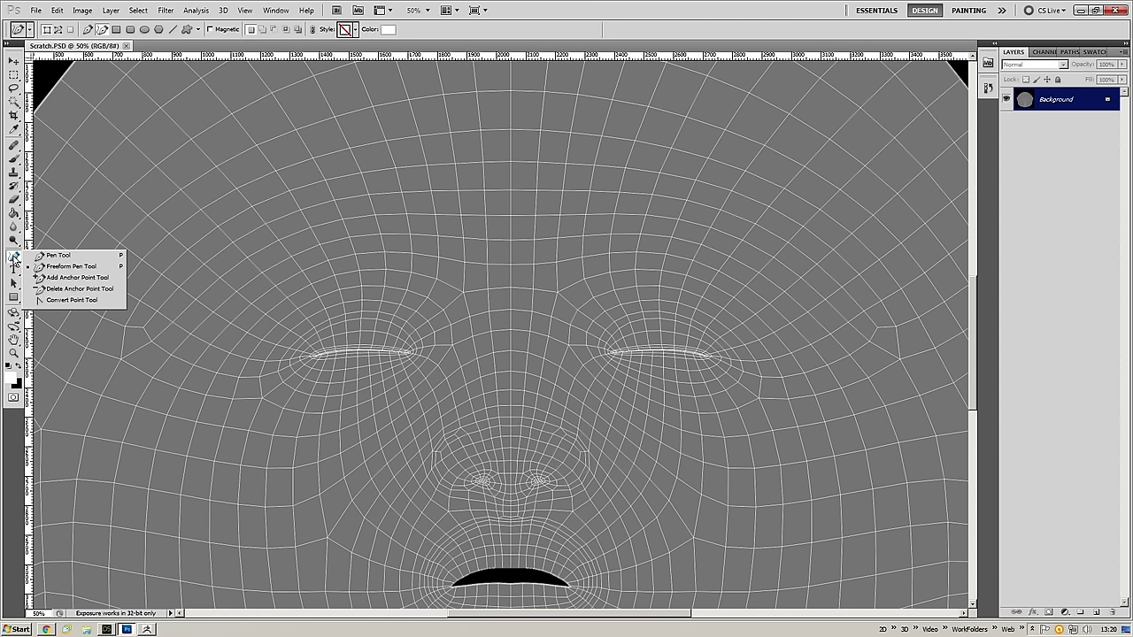
{"action": "left_click", "coordinate": [461, 32]}
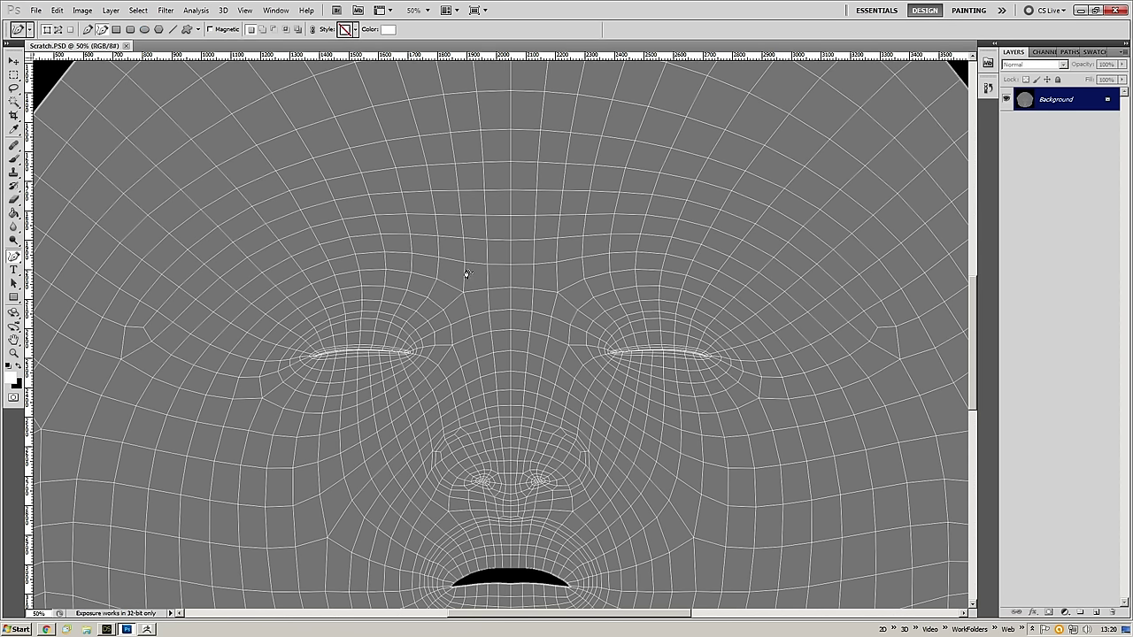
{"action": "left_click_drag", "start_coordinate": [463, 301], "coordinate": [285, 313]}
{"action": "left_click_drag", "start_coordinate": [486, 309], "coordinate": [467, 297]}
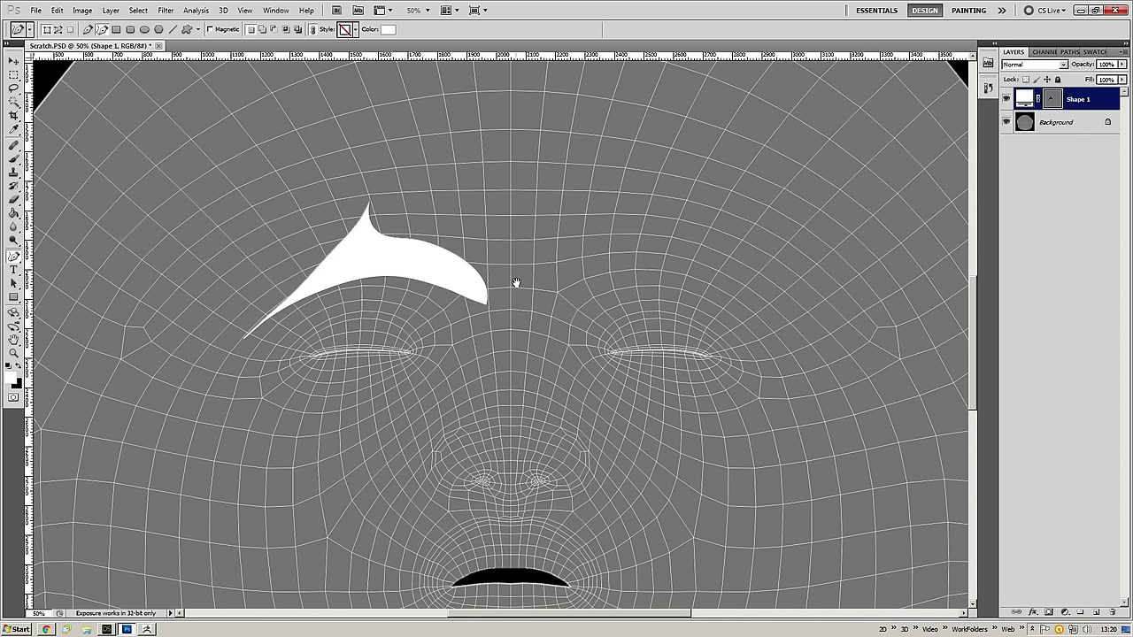
- Add two tapering strokes sweeping outward from the brow and two curls below the eye's outer corner to the same shape layer
{"action": "left_click_drag", "start_coordinate": [388, 380], "coordinate": [461, 278]}
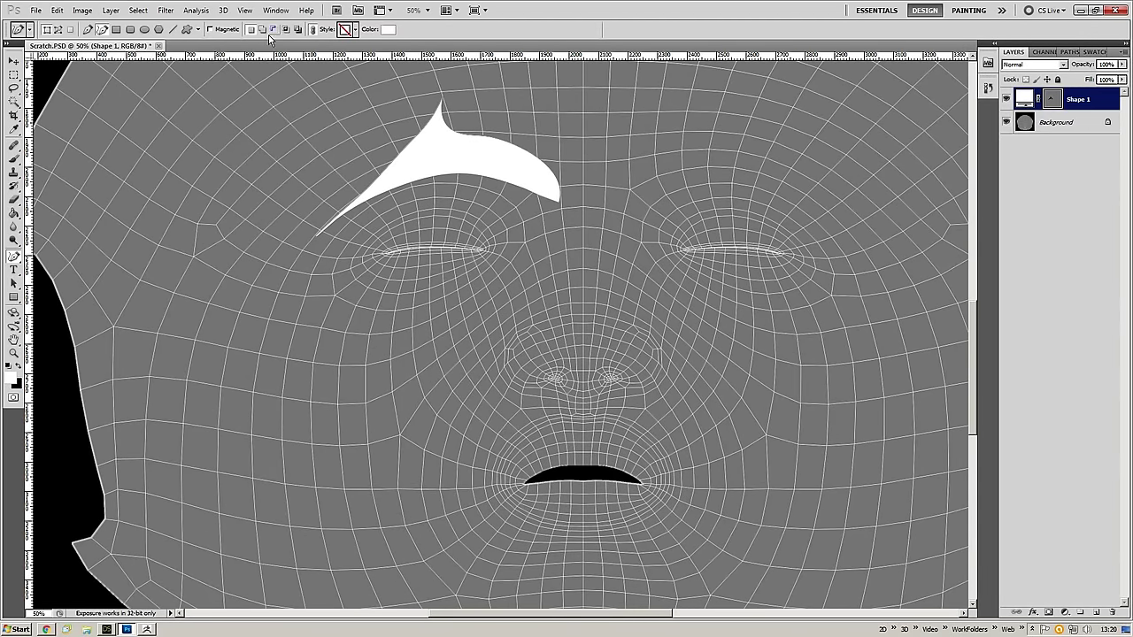
{"action": "mouse_move", "coordinate": [436, 132]}
{"action": "left_mouse_down"}
{"action": "mouse_move", "coordinate": [213, 165]}
{"action": "mouse_move", "coordinate": [451, 137]}
{"action": "mouse_move", "coordinate": [205, 228]}
{"action": "mouse_move", "coordinate": [406, 204]}
{"action": "left_mouse_up"}
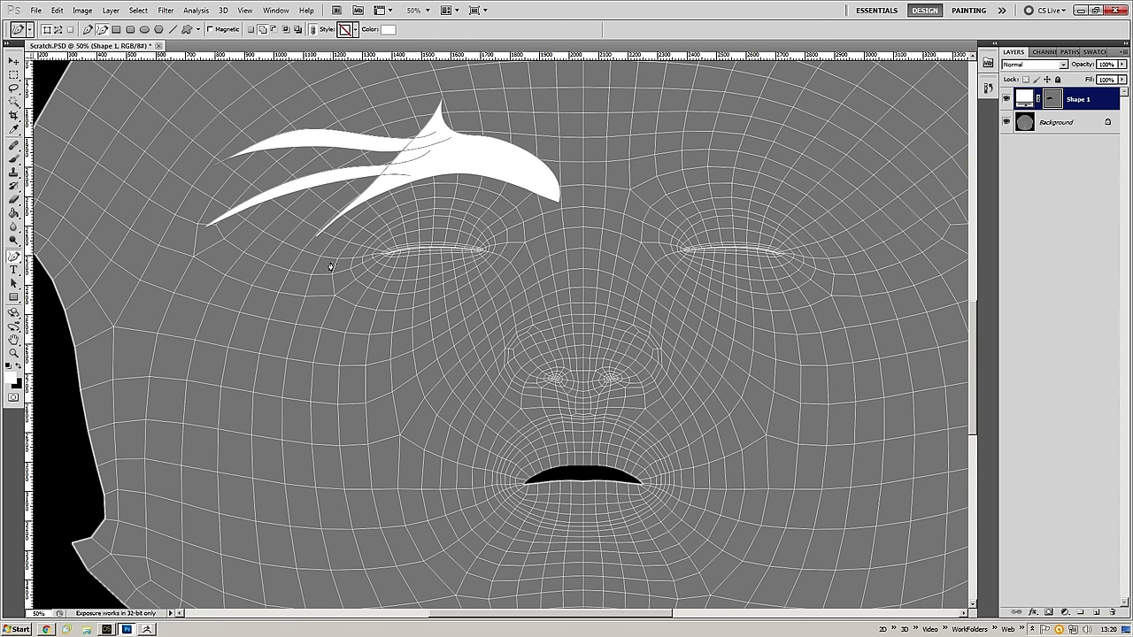
{"action": "left_click_drag", "start_coordinate": [330, 247], "coordinate": [277, 345]}
{"action": "mouse_move", "coordinate": [337, 271]}
{"action": "left_mouse_down"}
{"action": "mouse_move", "coordinate": [329, 229]}
{"action": "mouse_move", "coordinate": [340, 249]}
{"action": "mouse_move", "coordinate": [314, 415]}
{"action": "left_mouse_up"}
{"action": "left_click_drag", "start_coordinate": [337, 304], "coordinate": [341, 263]}
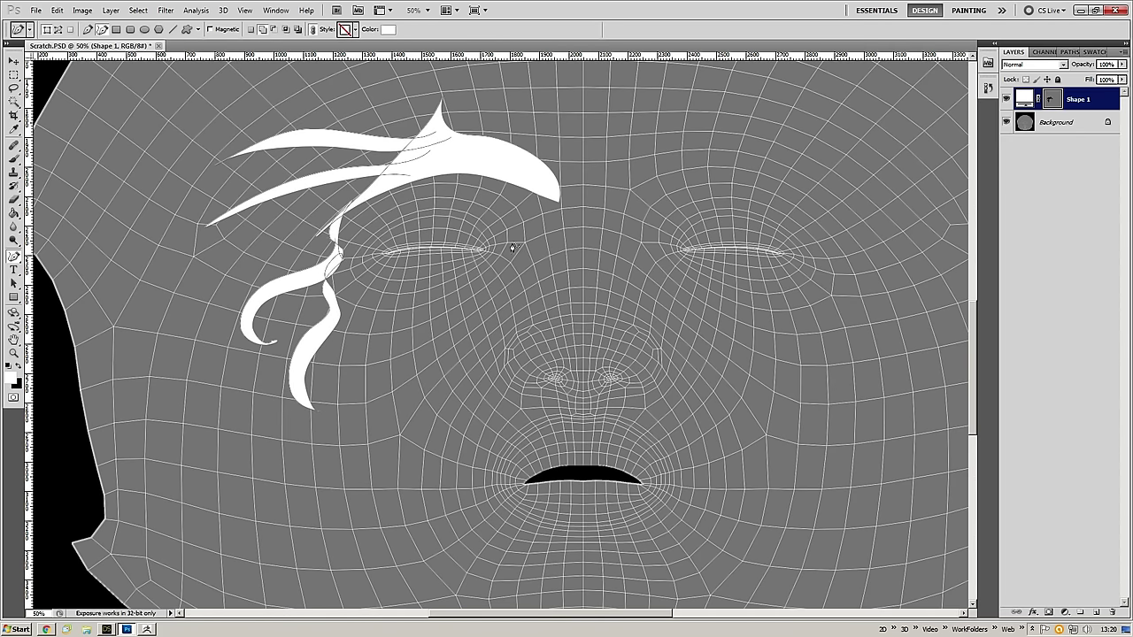
- Add curved strokes from the inner end of the brow down past the eye's inner corner and across the cheek
{"action": "left_click_drag", "start_coordinate": [534, 213], "coordinate": [524, 251]}
{"action": "mouse_move", "coordinate": [565, 199]}
{"action": "left_mouse_down"}
{"action": "mouse_move", "coordinate": [535, 222]}
{"action": "mouse_move", "coordinate": [551, 214]}
{"action": "mouse_move", "coordinate": [553, 187]}
{"action": "left_mouse_up"}
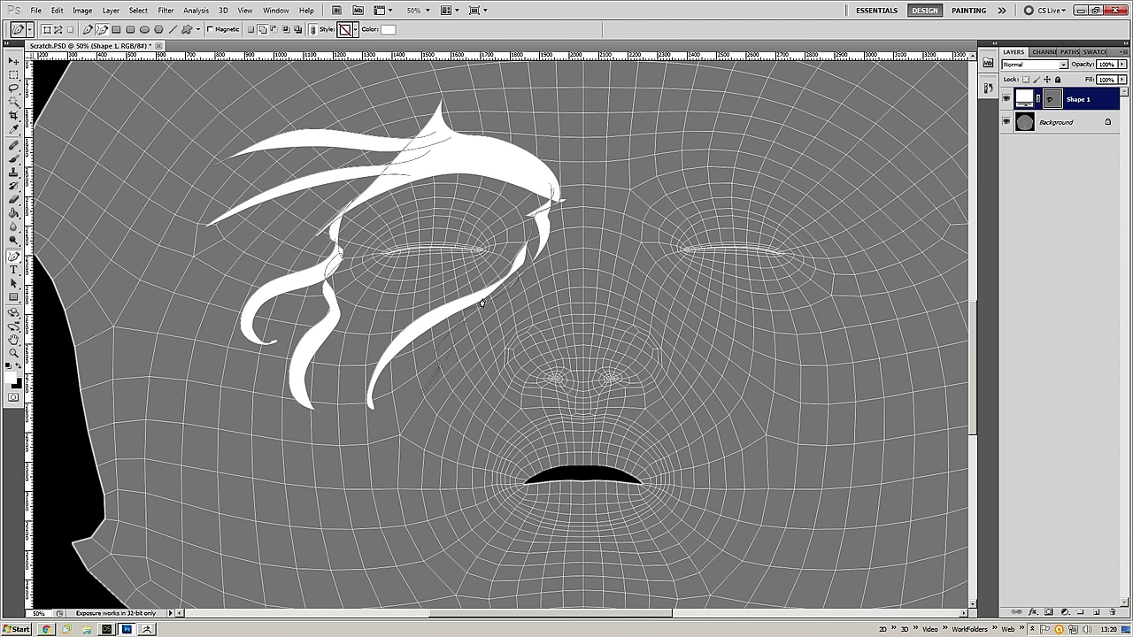
{"action": "left_click_drag", "start_coordinate": [483, 301], "coordinate": [524, 268]}
{"action": "mouse_move", "coordinate": [462, 355]}
{"action": "left_mouse_down"}
{"action": "mouse_move", "coordinate": [430, 384]}
{"action": "mouse_move", "coordinate": [450, 379]}
{"action": "mouse_move", "coordinate": [461, 356]}
{"action": "left_mouse_up"}
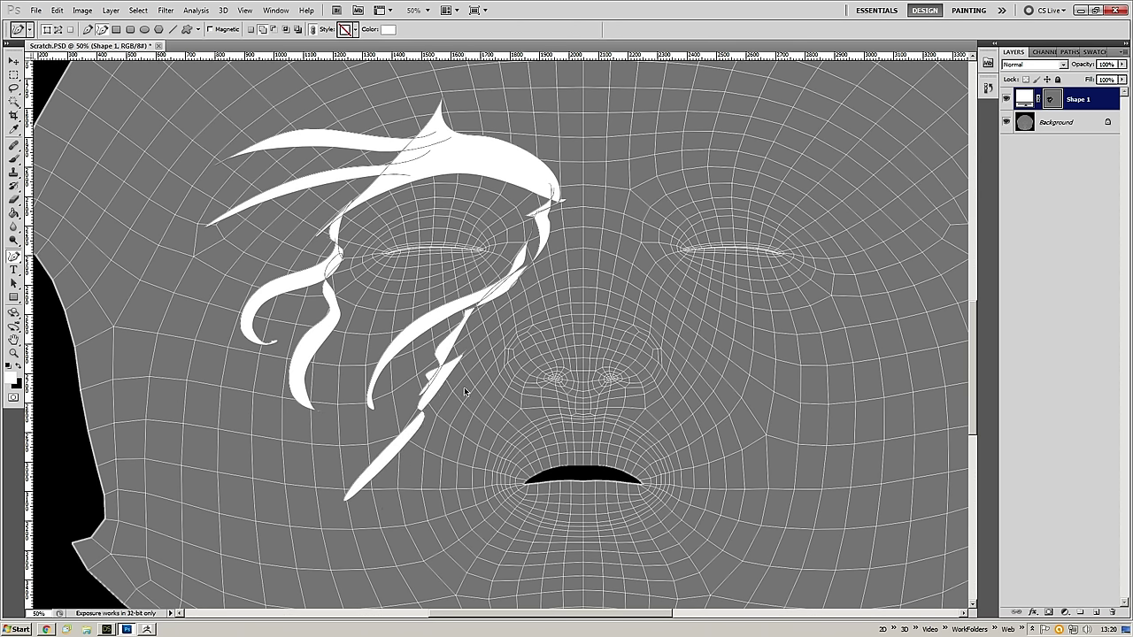
- Undo the last cheek stroke and draw tapering curves down the cheek toward the jaw beside the mouth
{"action": "key", "text": "ctrl+z"}
{"action": "mouse_move", "coordinate": [461, 354]}
{"action": "left_mouse_down"}
{"action": "mouse_move", "coordinate": [333, 506]}
{"action": "mouse_move", "coordinate": [476, 349]}
{"action": "left_mouse_up"}
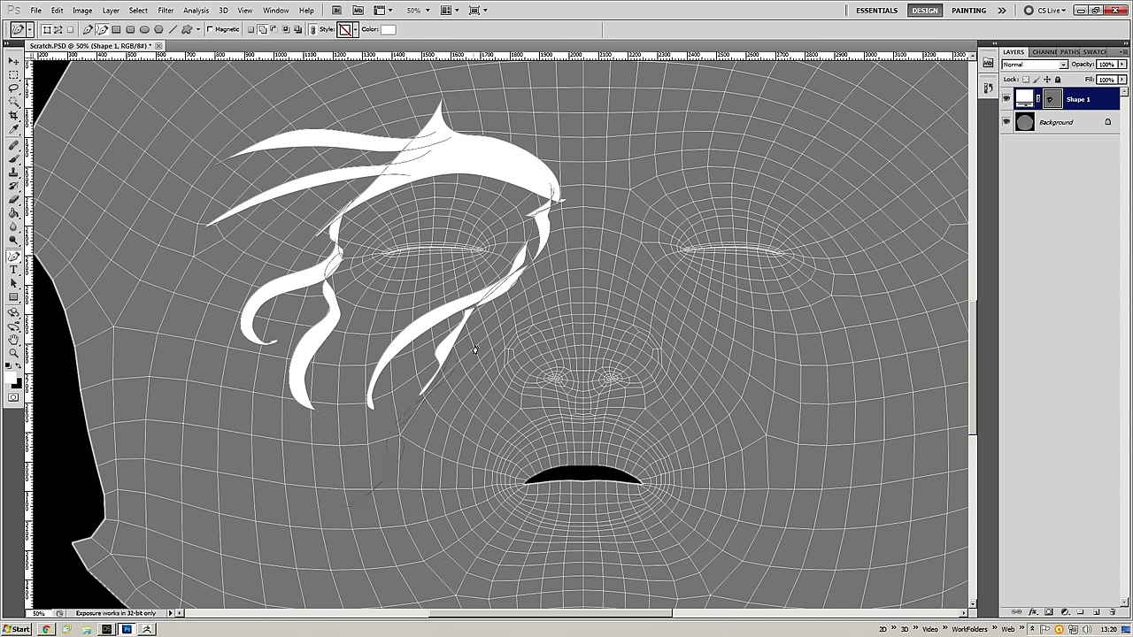
{"action": "key", "text": "ctrl+z"}
{"action": "left_click_drag", "start_coordinate": [370, 540], "coordinate": [467, 361]}
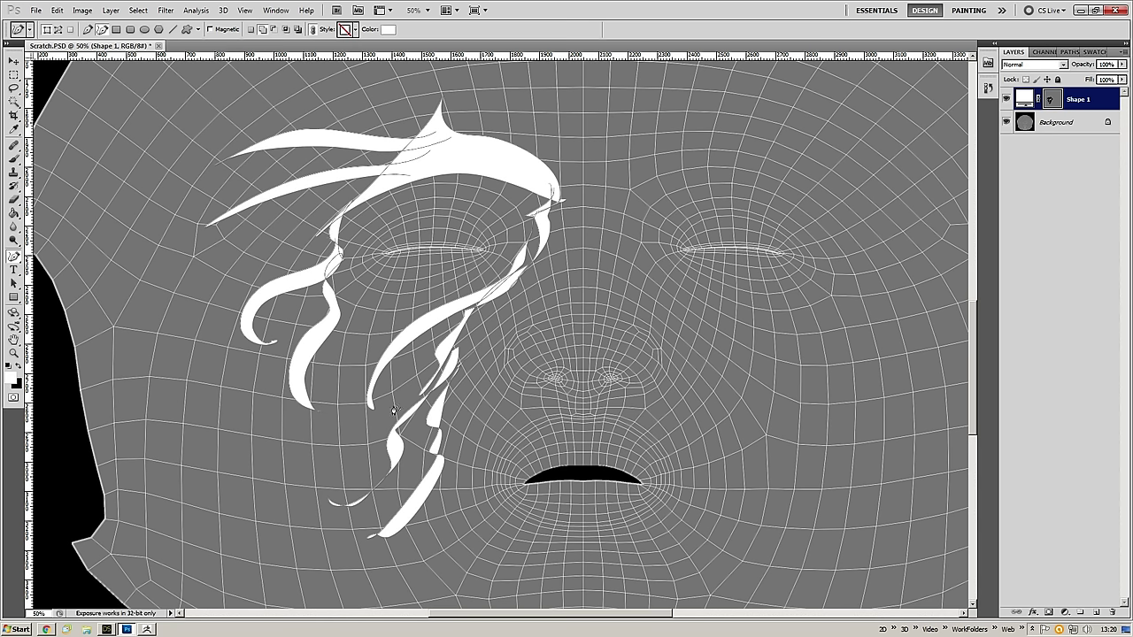
{"action": "mouse_move", "coordinate": [357, 402]}
{"action": "left_mouse_down"}
{"action": "mouse_move", "coordinate": [289, 493]}
{"action": "mouse_move", "coordinate": [380, 408]}
{"action": "left_mouse_up"}
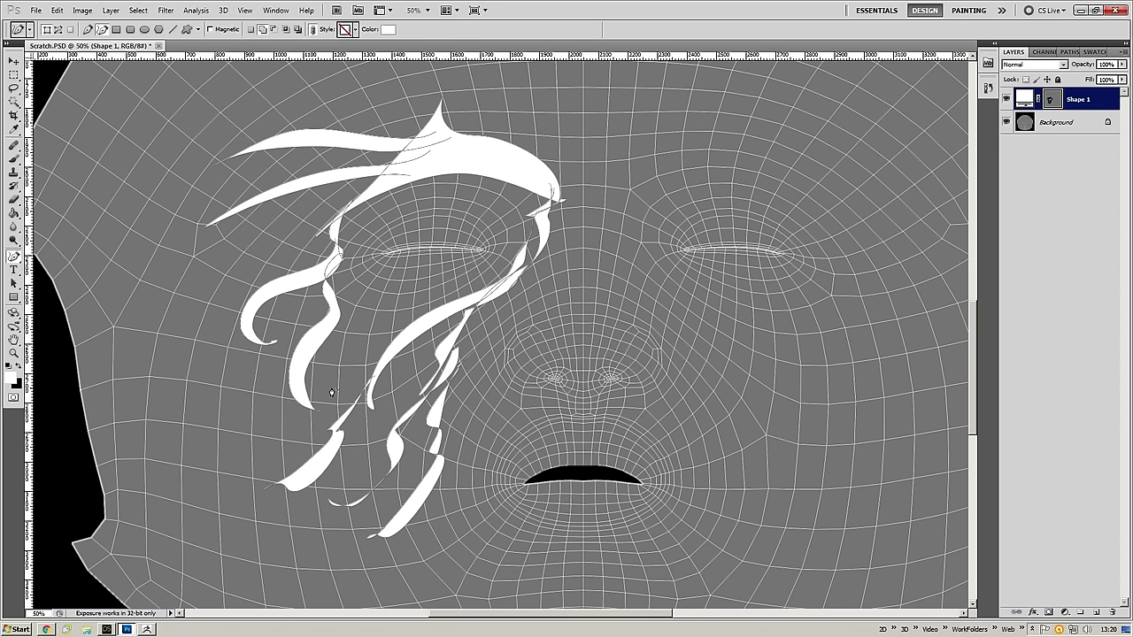
- Add more pointed, curved strokes across the outer and lower cheek and down toward the chin, redrawing the last one
{"action": "left_click_drag", "start_coordinate": [247, 452], "coordinate": [325, 343]}
{"action": "mouse_move", "coordinate": [322, 435]}
{"action": "left_mouse_down"}
{"action": "mouse_move", "coordinate": [316, 498]}
{"action": "mouse_move", "coordinate": [333, 434]}
{"action": "left_mouse_up"}
{"action": "left_click_drag", "start_coordinate": [389, 489], "coordinate": [443, 577]}
{"action": "left_click_drag", "start_coordinate": [427, 420], "coordinate": [397, 313]}
{"action": "key", "text": "ctrl+z"}
{"action": "mouse_move", "coordinate": [368, 388]}
{"action": "left_mouse_down"}
{"action": "mouse_move", "coordinate": [433, 534]}
{"action": "mouse_move", "coordinate": [367, 380]}
{"action": "mouse_move", "coordinate": [365, 510]}
{"action": "mouse_move", "coordinate": [334, 363]}
{"action": "mouse_move", "coordinate": [350, 369]}
{"action": "left_mouse_up"}
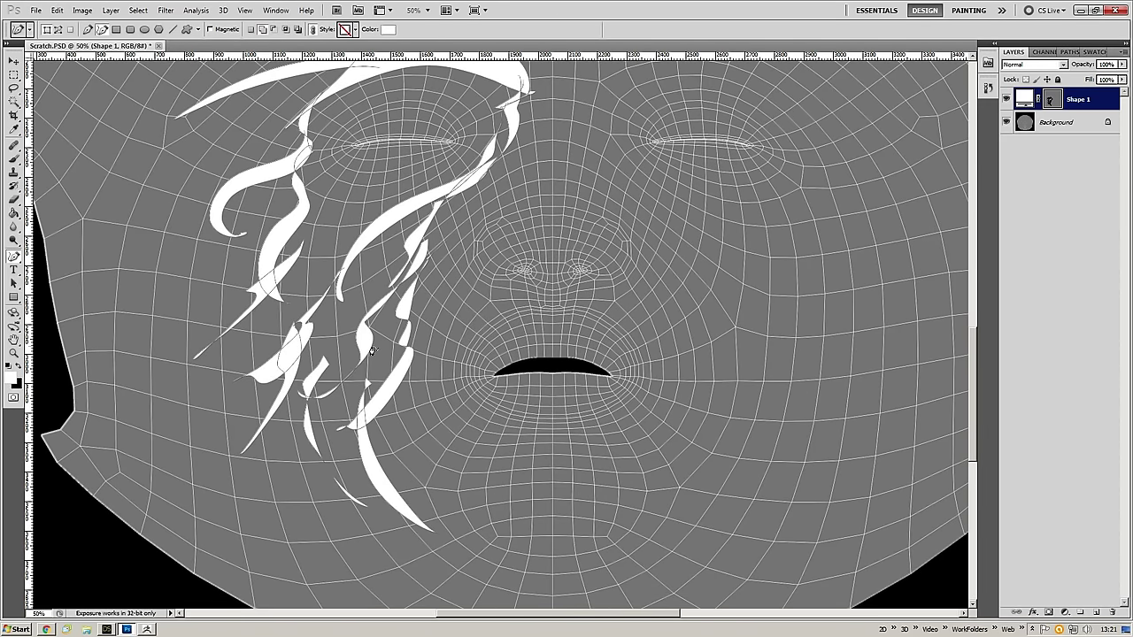
- Subtract curved slivers from the upper edge and outer end of the brow shape with the Freeform Pen
{"action": "scroll", "coordinate": [346, 284], "scroll_direction": "up", "scroll_amount": 5}
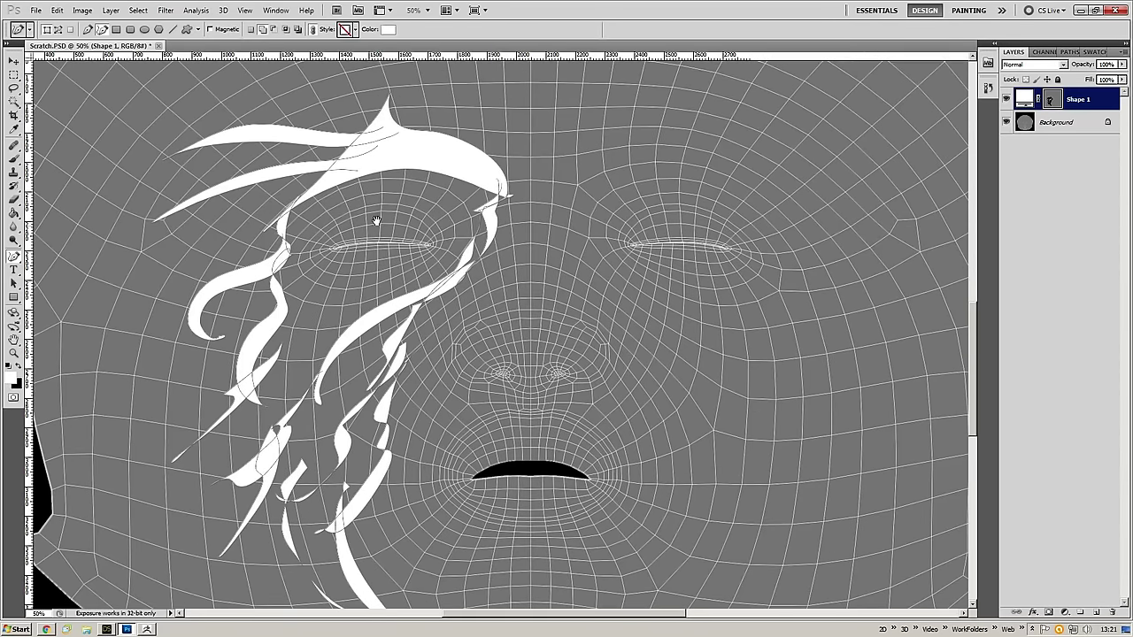
{"action": "scroll", "coordinate": [385, 166], "scroll_direction": "up", "scroll_amount": 4}
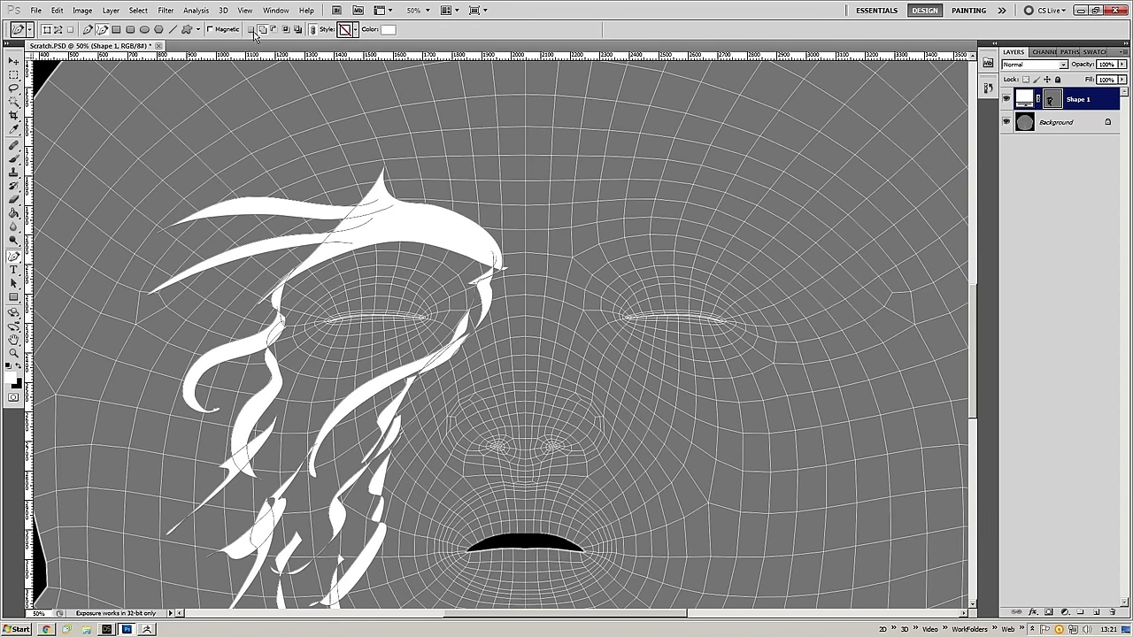
{"action": "mouse_move", "coordinate": [406, 194]}
{"action": "left_mouse_down"}
{"action": "mouse_move", "coordinate": [395, 176]}
{"action": "mouse_move", "coordinate": [397, 217]}
{"action": "mouse_move", "coordinate": [447, 225]}
{"action": "mouse_move", "coordinate": [423, 202]}
{"action": "mouse_move", "coordinate": [480, 250]}
{"action": "mouse_move", "coordinate": [413, 196]}
{"action": "mouse_move", "coordinate": [350, 238]}
{"action": "mouse_move", "coordinate": [375, 169]}
{"action": "mouse_move", "coordinate": [335, 237]}
{"action": "left_mouse_up"}
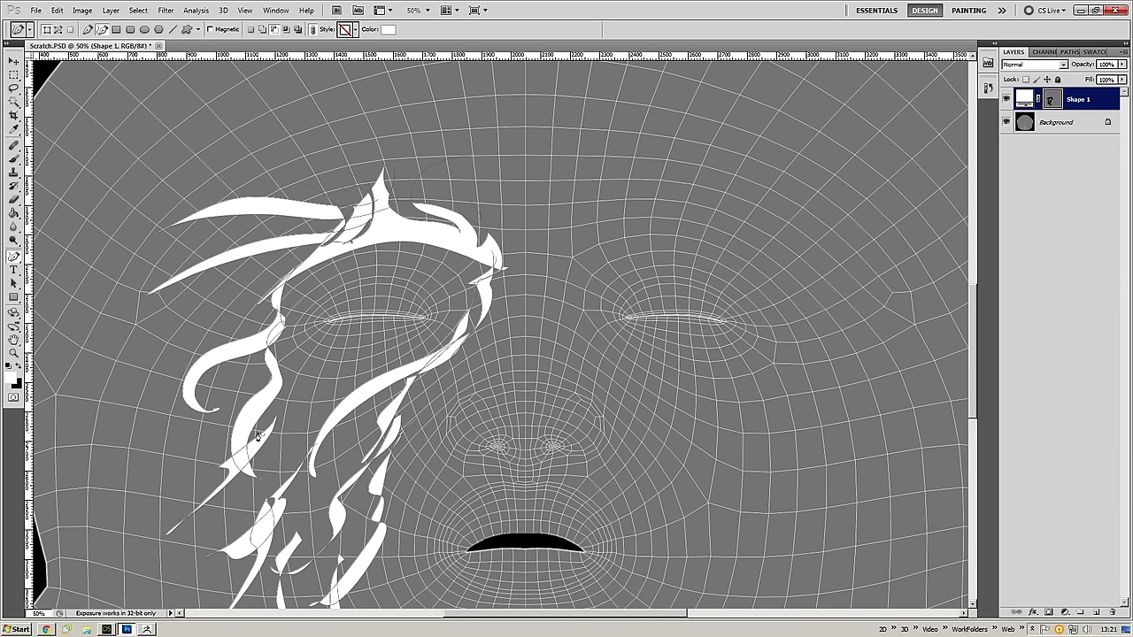
- Subtract curved areas from the cheek and jaw strokes to make them thinner and more jagged
{"action": "mouse_move", "coordinate": [258, 435]}
{"action": "left_mouse_down"}
{"action": "mouse_move", "coordinate": [257, 409]}
{"action": "mouse_move", "coordinate": [413, 356]}
{"action": "mouse_move", "coordinate": [430, 292]}
{"action": "left_mouse_up"}
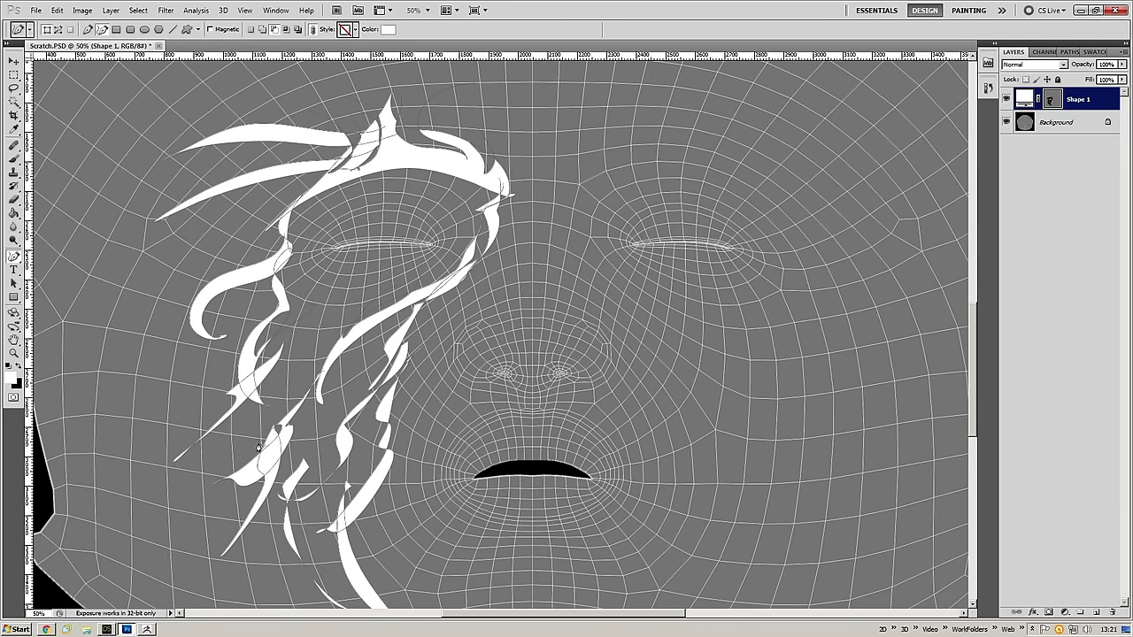
{"action": "mouse_move", "coordinate": [251, 448]}
{"action": "left_mouse_down"}
{"action": "mouse_move", "coordinate": [272, 469]}
{"action": "mouse_move", "coordinate": [279, 432]}
{"action": "left_mouse_up"}
{"action": "left_click_drag", "start_coordinate": [372, 436], "coordinate": [381, 351]}
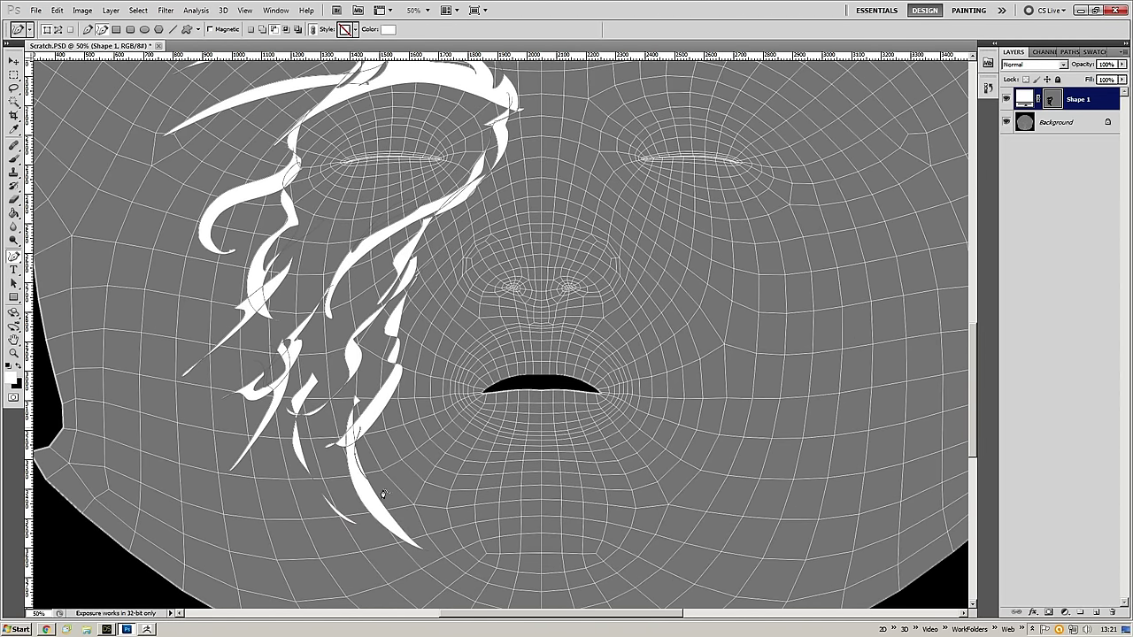
{"action": "mouse_move", "coordinate": [366, 469]}
{"action": "left_mouse_down"}
{"action": "mouse_move", "coordinate": [402, 458]}
{"action": "mouse_move", "coordinate": [398, 478]}
{"action": "left_mouse_up"}
{"action": "mouse_move", "coordinate": [400, 383]}
{"action": "left_mouse_down"}
{"action": "mouse_move", "coordinate": [363, 426]}
{"action": "mouse_move", "coordinate": [407, 397]}
{"action": "left_mouse_up"}
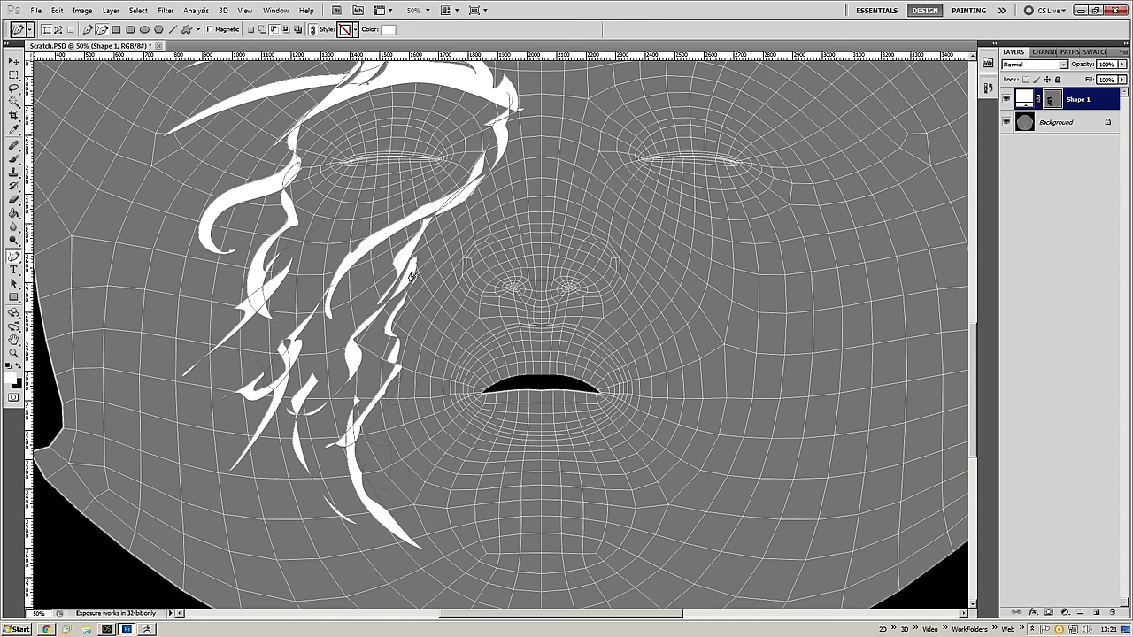
- Trim the underside of the brow shape with subtracted curves and redo the cut at its inner end
{"action": "scroll", "coordinate": [483, 203], "scroll_direction": "up", "scroll_amount": 3}
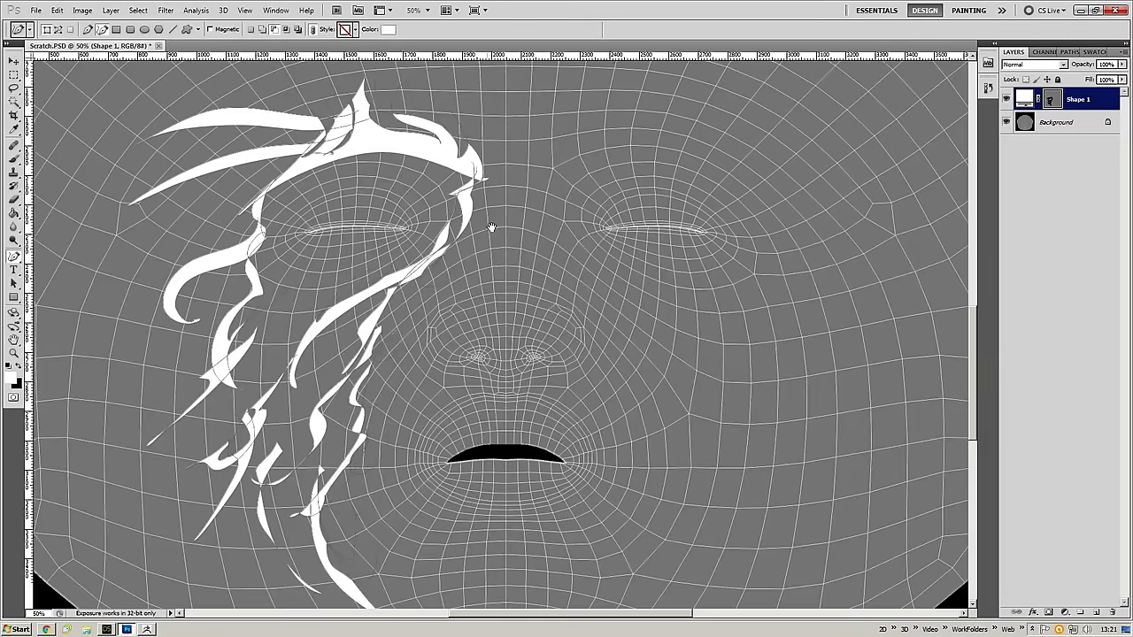
{"action": "mouse_move", "coordinate": [372, 174]}
{"action": "left_mouse_down"}
{"action": "mouse_move", "coordinate": [416, 153]}
{"action": "mouse_move", "coordinate": [432, 187]}
{"action": "left_mouse_up"}
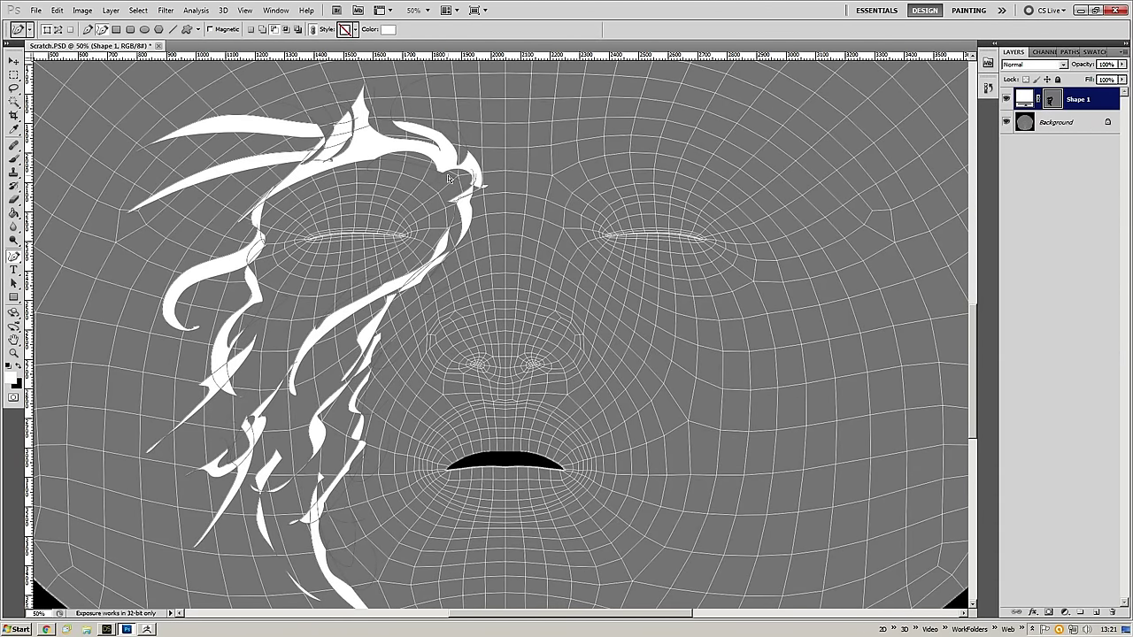
{"action": "key", "text": "ctrl+z"}
{"action": "mouse_move", "coordinate": [471, 181]}
{"action": "left_mouse_down"}
{"action": "mouse_move", "coordinate": [454, 179]}
{"action": "mouse_move", "coordinate": [470, 179]}
{"action": "left_mouse_up"}
{"action": "left_click_drag", "start_coordinate": [394, 169], "coordinate": [348, 162]}
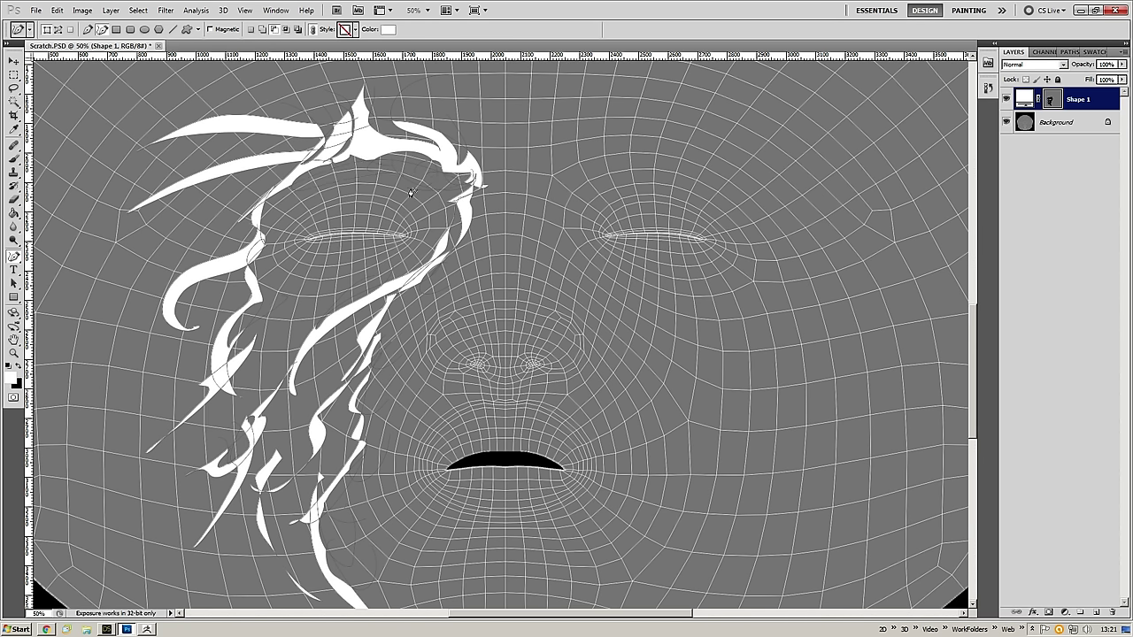
- Duplicate the Shape 1 layer, flip the copy horizontally and place it symmetrically on the other half of the face
{"action": "key", "text": "ctrl+minus"}
{"action": "key", "text": "v"}
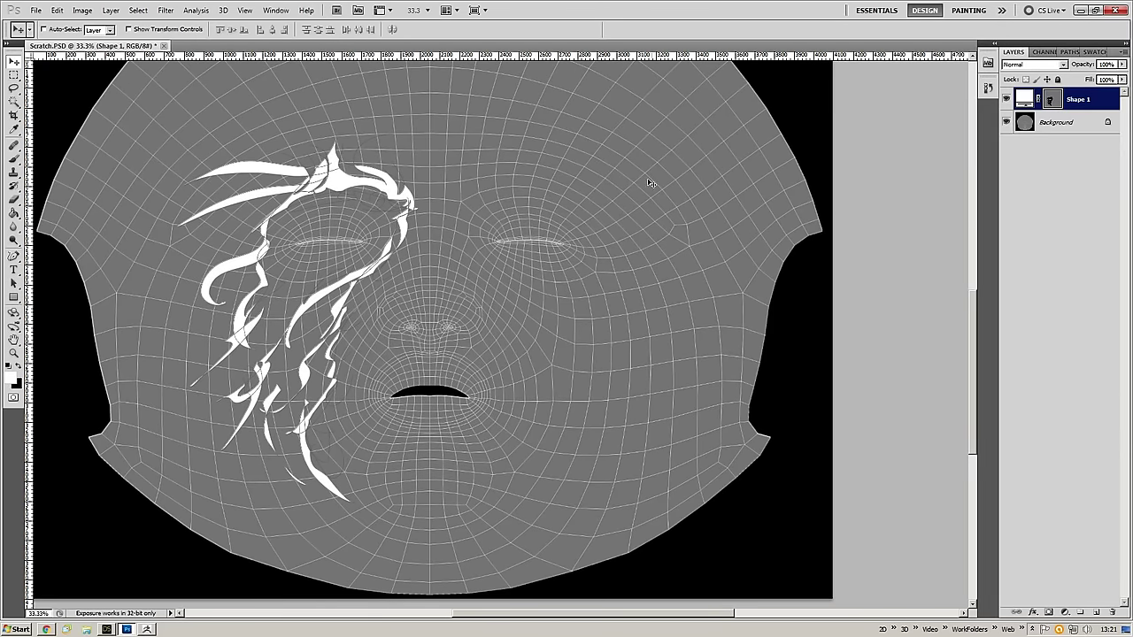
{"action": "left_click_drag", "start_coordinate": [461, 245], "coordinate": [462, 246]}
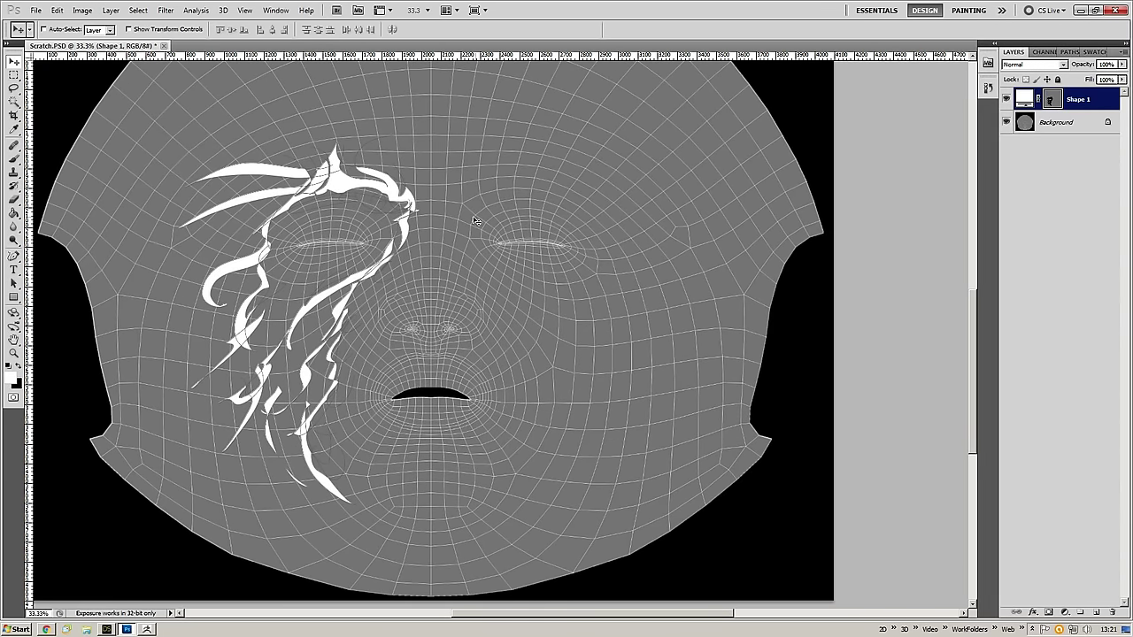
{"action": "left_click_drag", "start_coordinate": [441, 181], "coordinate": [468, 167], "text": "alt"}
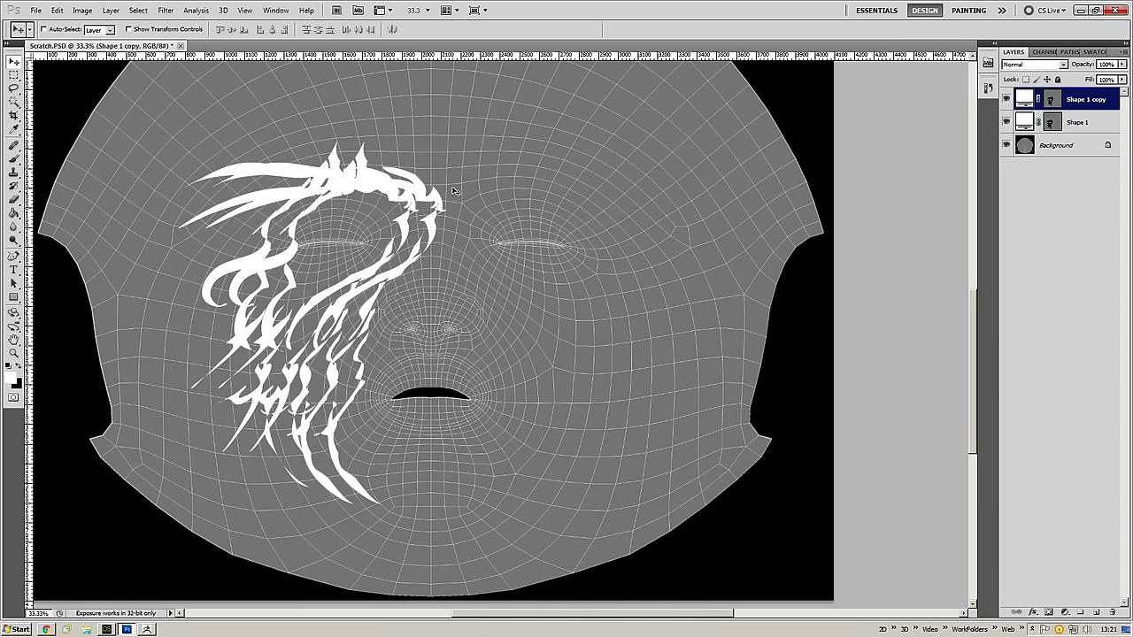
{"action": "key", "text": "ctrl+t"}
{"action": "right_click", "coordinate": [422, 194]}
{"action": "left_click", "coordinate": [487, 328]}
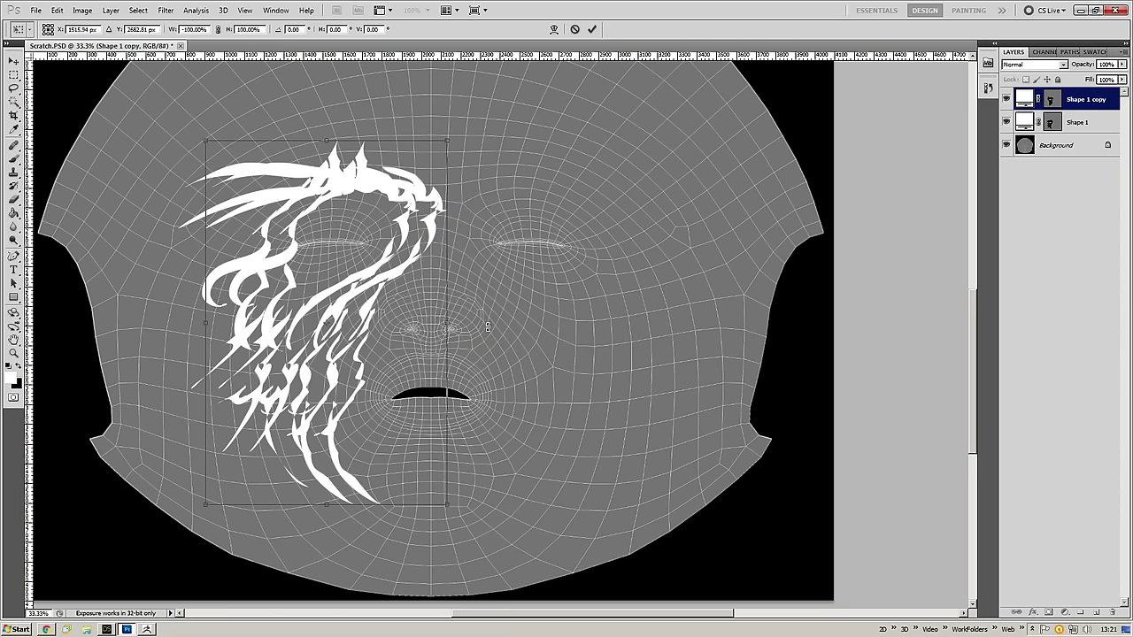
{"action": "key", "text": "Return"}
{"action": "left_click_drag", "start_coordinate": [339, 200], "coordinate": [462, 198]}
- Merge the two shape layers and apply a dark red Color Overlay at 100% opacity to the merged layer
{"action": "left_click", "coordinate": [1075, 122], "text": "shift"}
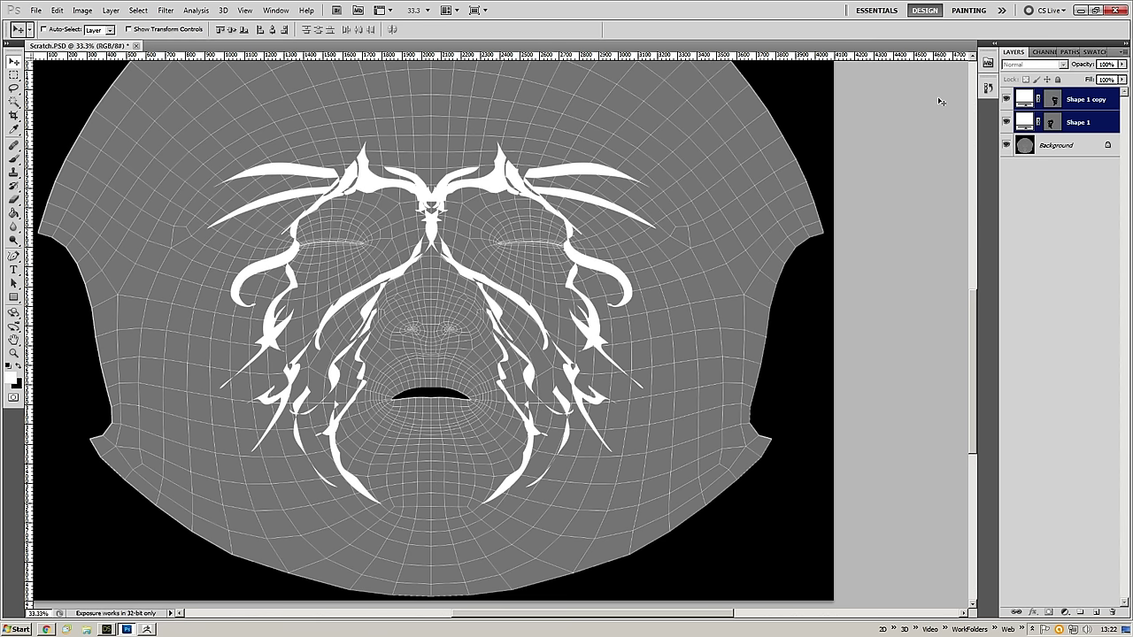
{"action": "key", "text": "ctrl+e"}
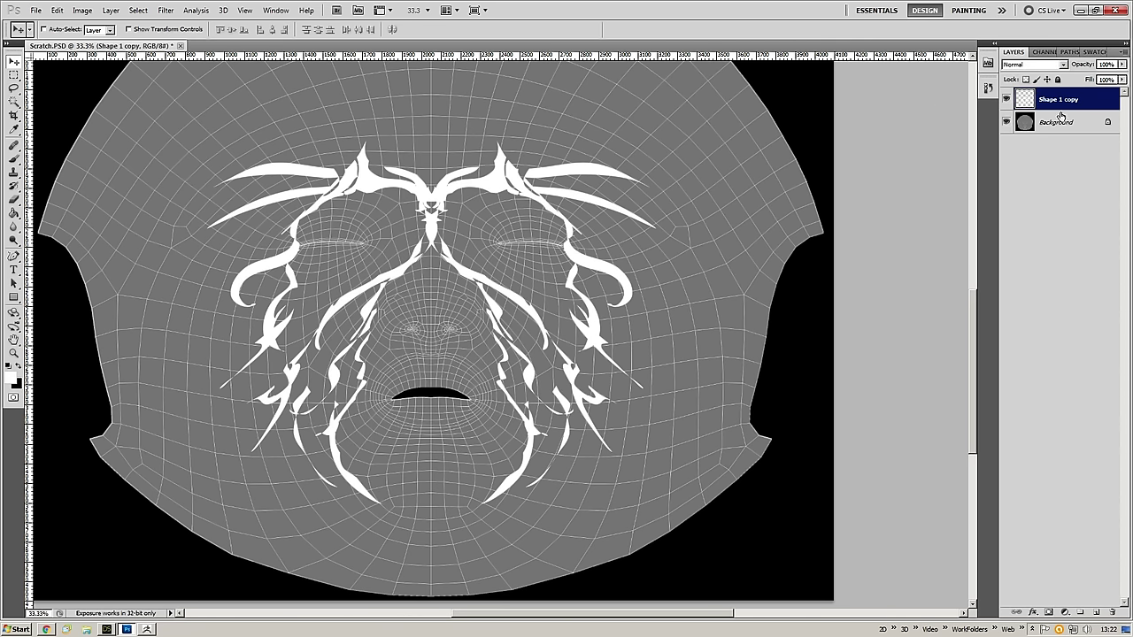
{"action": "double_click", "coordinate": [1107, 102]}
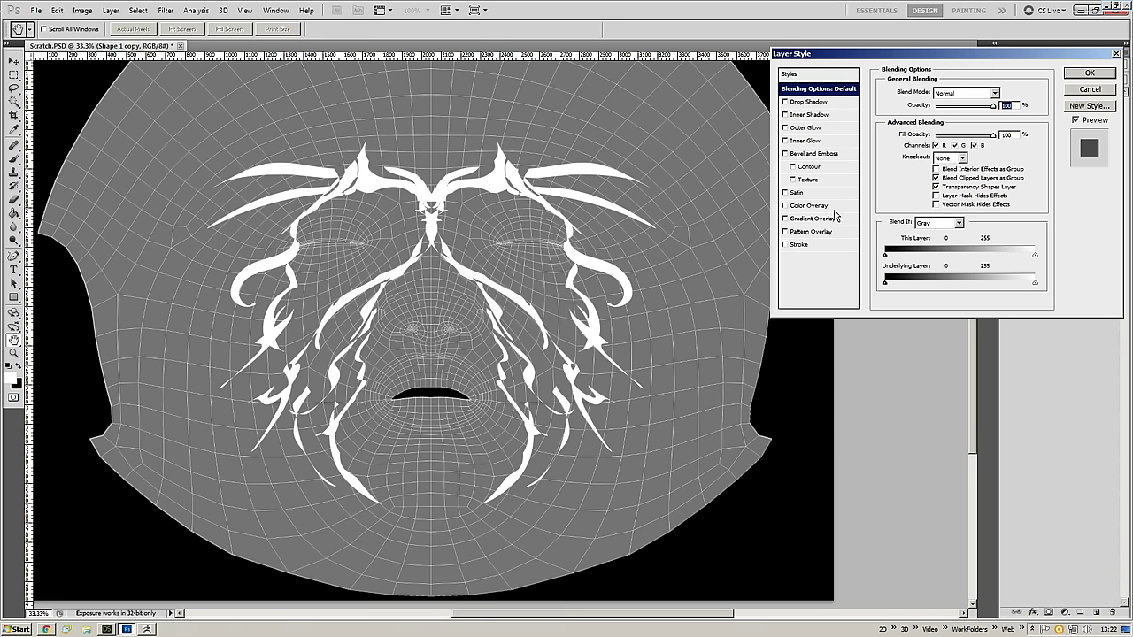
{"action": "left_click", "coordinate": [784, 232]}
{"action": "left_click", "coordinate": [784, 232]}
{"action": "left_click", "coordinate": [784, 205]}
{"action": "left_click", "coordinate": [810, 206]}
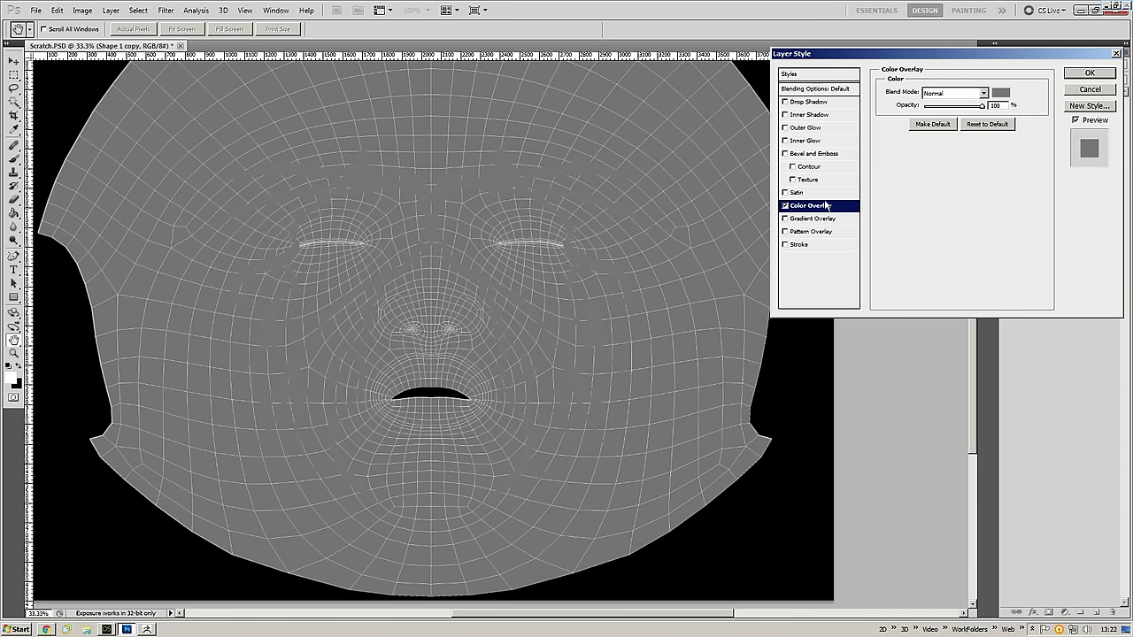
{"action": "left_click", "coordinate": [1000, 92]}
{"action": "left_click_drag", "start_coordinate": [663, 195], "coordinate": [719, 228]}
{"action": "left_click", "coordinate": [841, 113]}
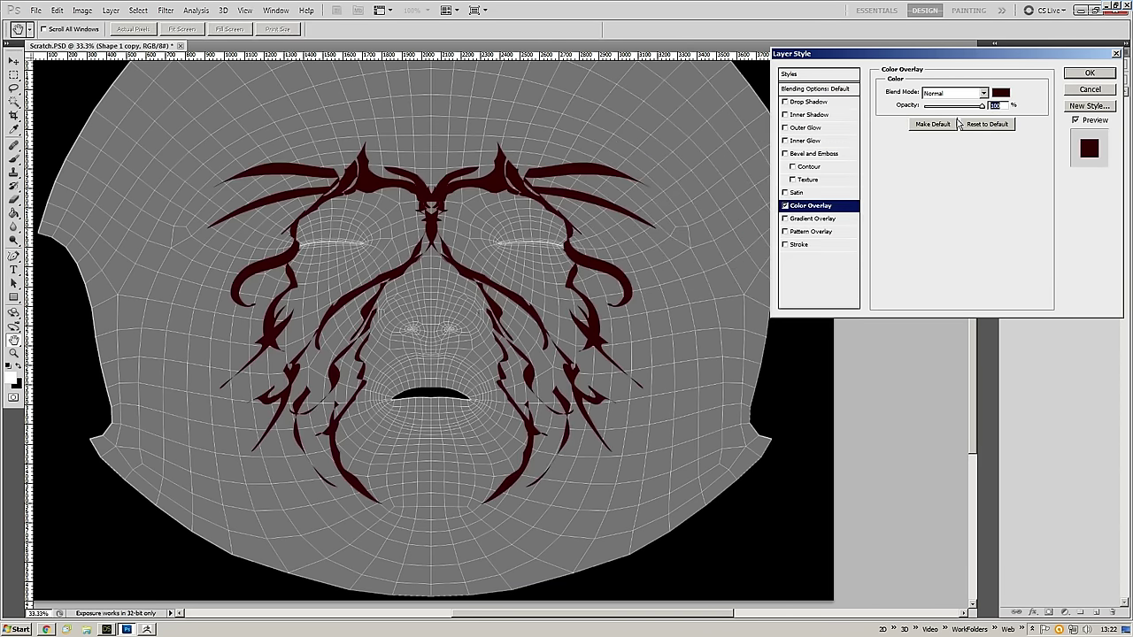
{"action": "left_click", "coordinate": [1087, 74]}
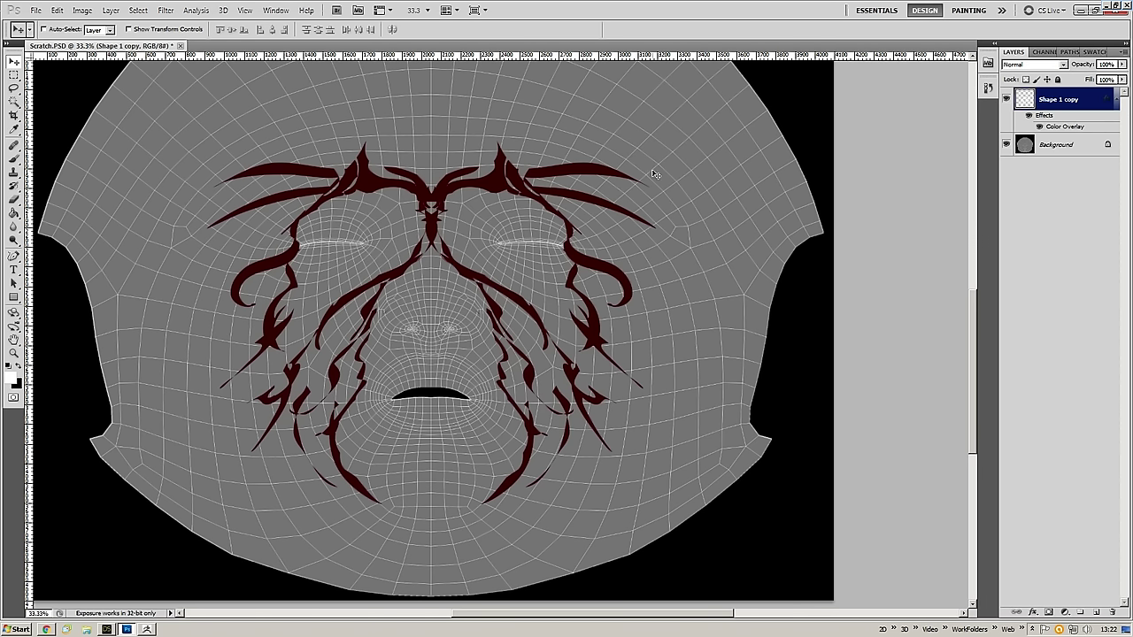
{"action": "left_click", "coordinate": [1058, 144]}
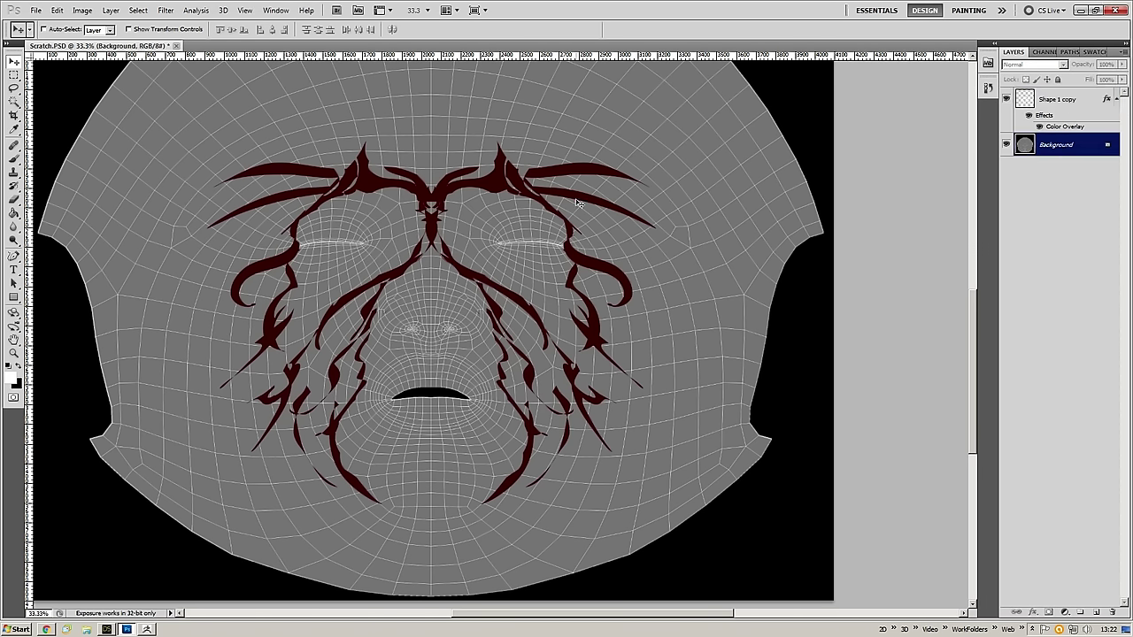
{"action": "left_click", "coordinate": [562, 260], "text": "ctrl+alt"}
{"action": "left_click_drag", "start_coordinate": [557, 292], "coordinate": [543, 331]}
{"action": "left_click_drag", "start_coordinate": [548, 260], "coordinate": [542, 302]}
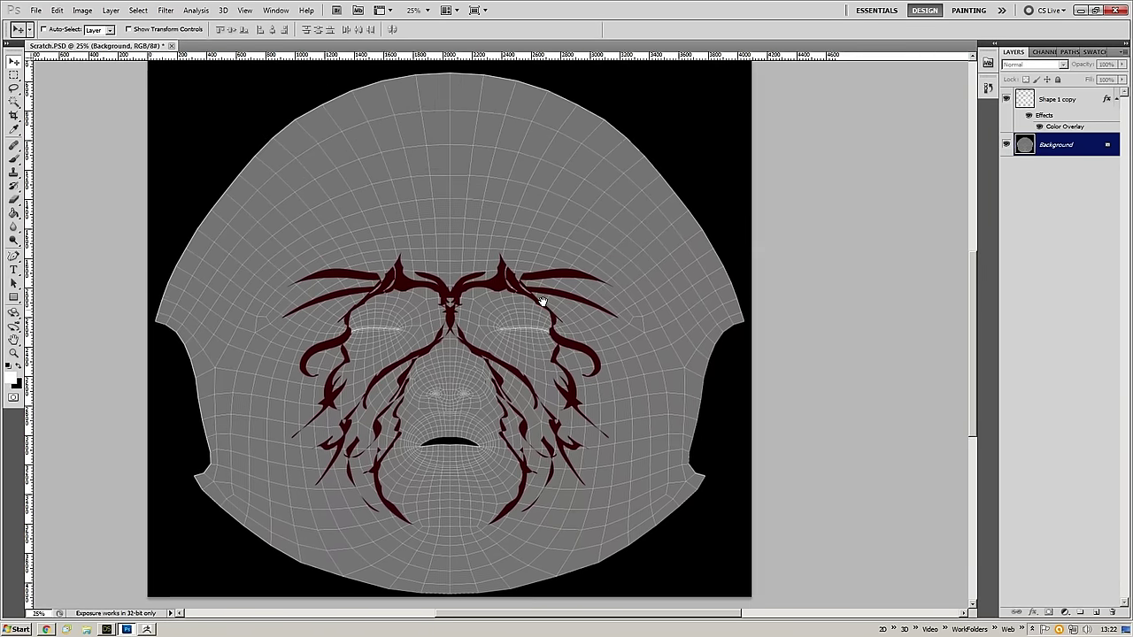
{"action": "left_click", "coordinate": [481, 312], "text": "ctrl"}
{"action": "left_click_drag", "start_coordinate": [469, 325], "coordinate": [477, 283]}
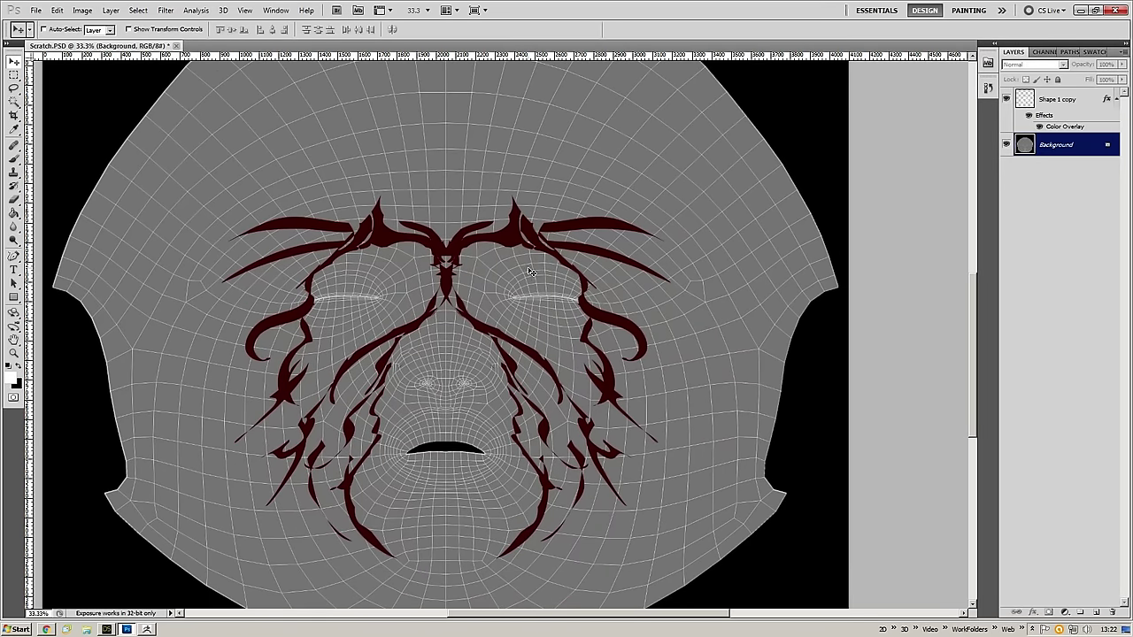
- Add a Bevel and Emboss effect with Texture enabled to the Shape 1 copy layer
{"action": "left_click", "coordinate": [1085, 100]}
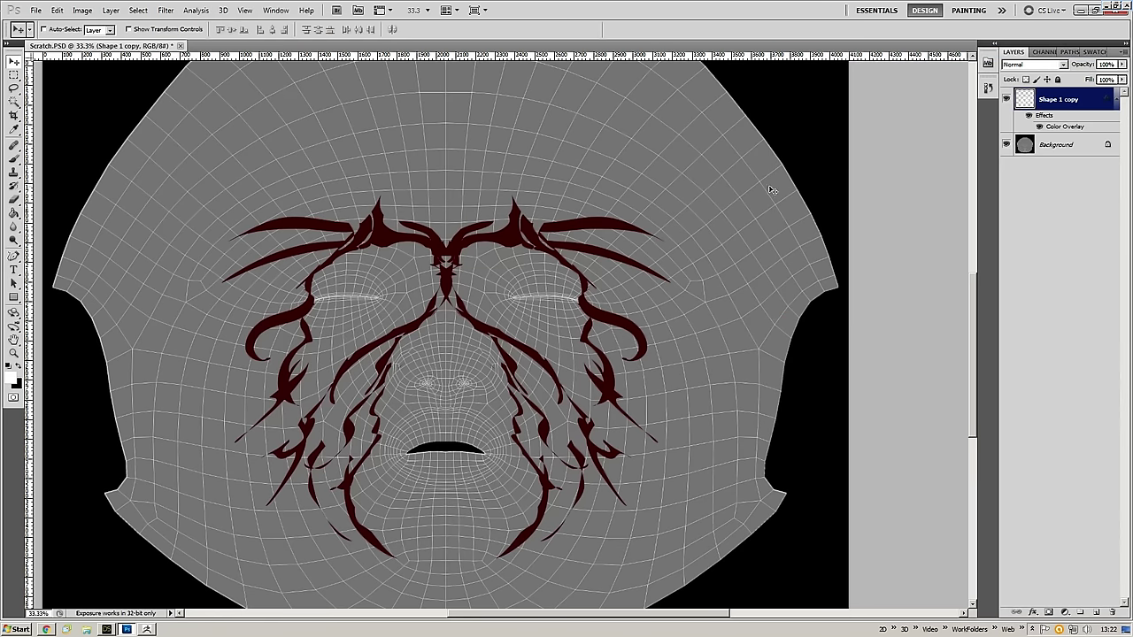
{"action": "double_click", "coordinate": [1092, 99]}
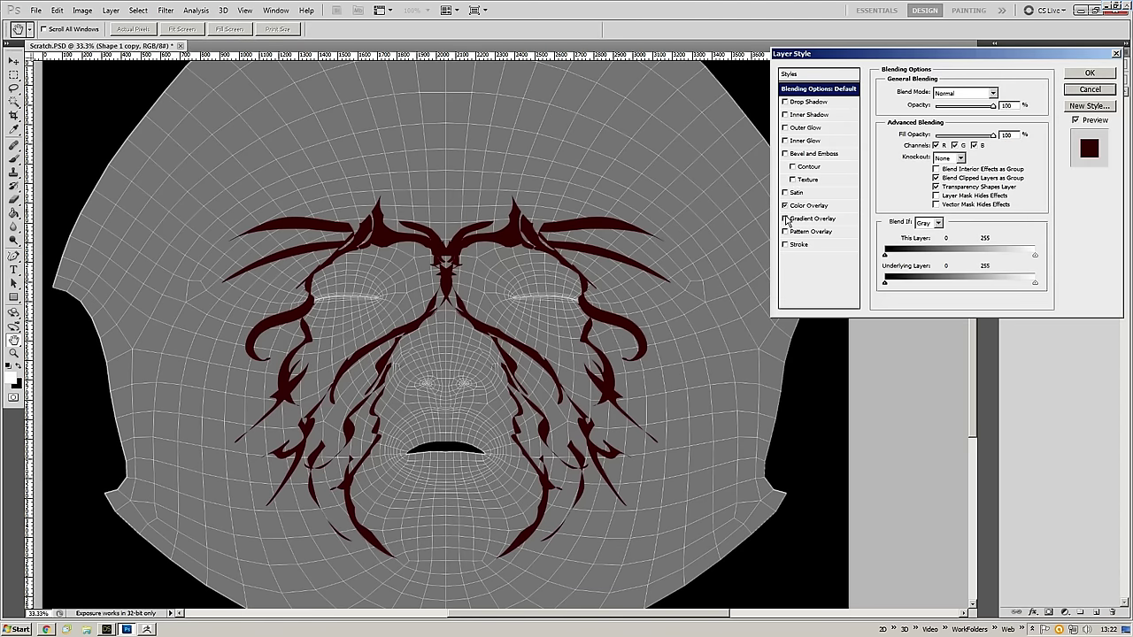
{"action": "left_click", "coordinate": [796, 181]}
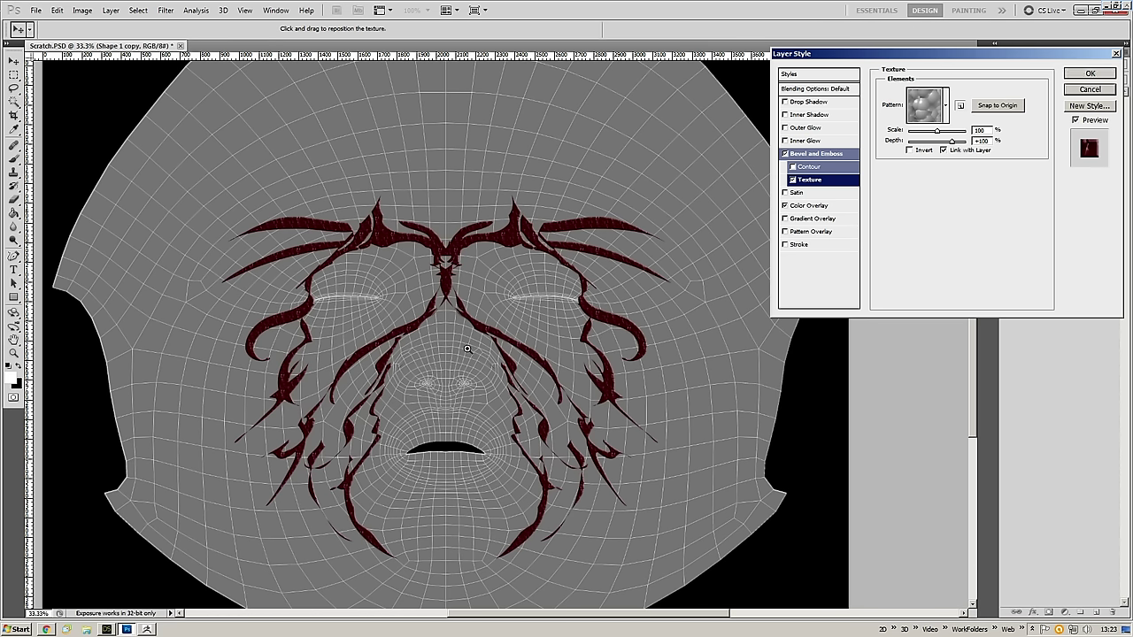
{"action": "key", "text": "Return"}
- Change the bevel texture to the fine grey grain pattern with a scale of 128% and a reduced depth
{"action": "left_click_drag", "start_coordinate": [502, 254], "coordinate": [571, 303], "text": "ctrl"}
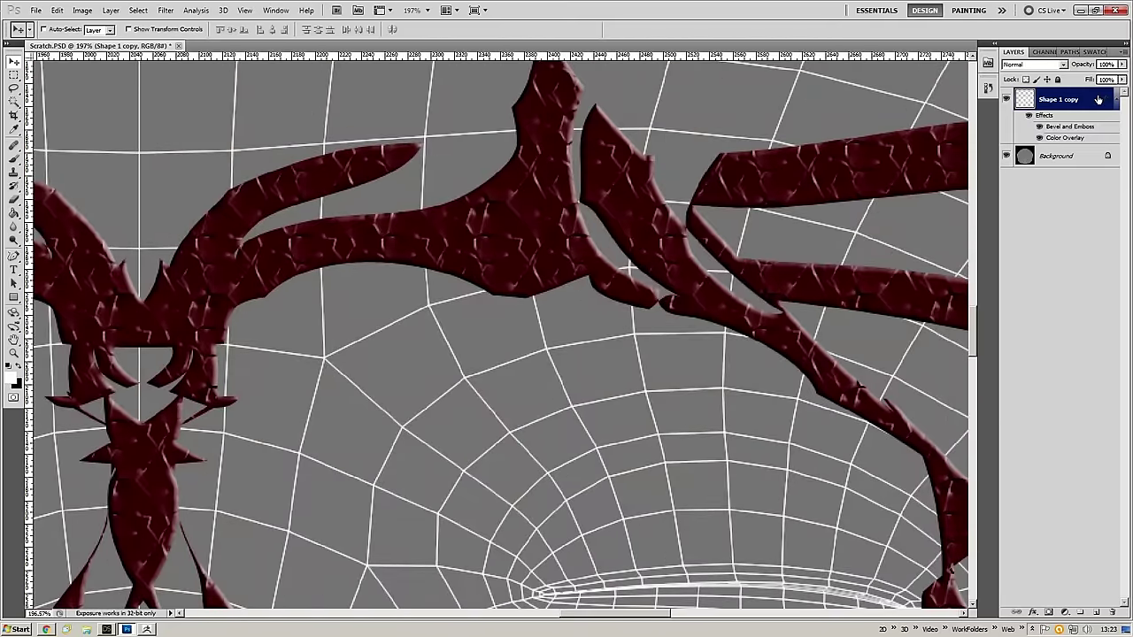
{"action": "double_click", "coordinate": [1087, 100]}
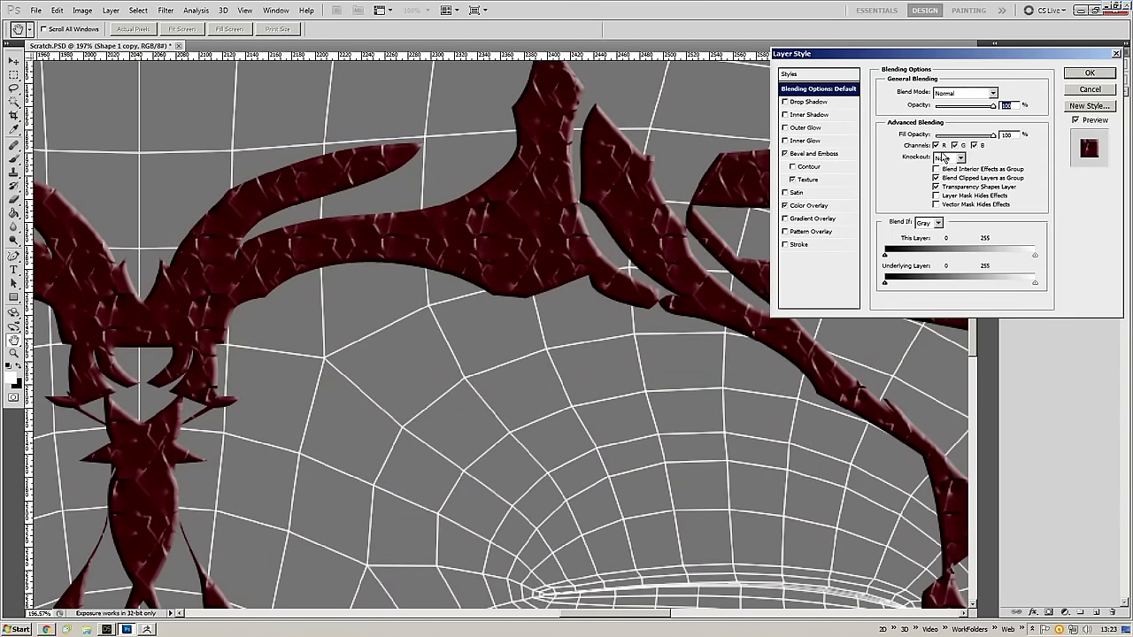
{"action": "left_click", "coordinate": [813, 180]}
{"action": "left_click", "coordinate": [947, 113]}
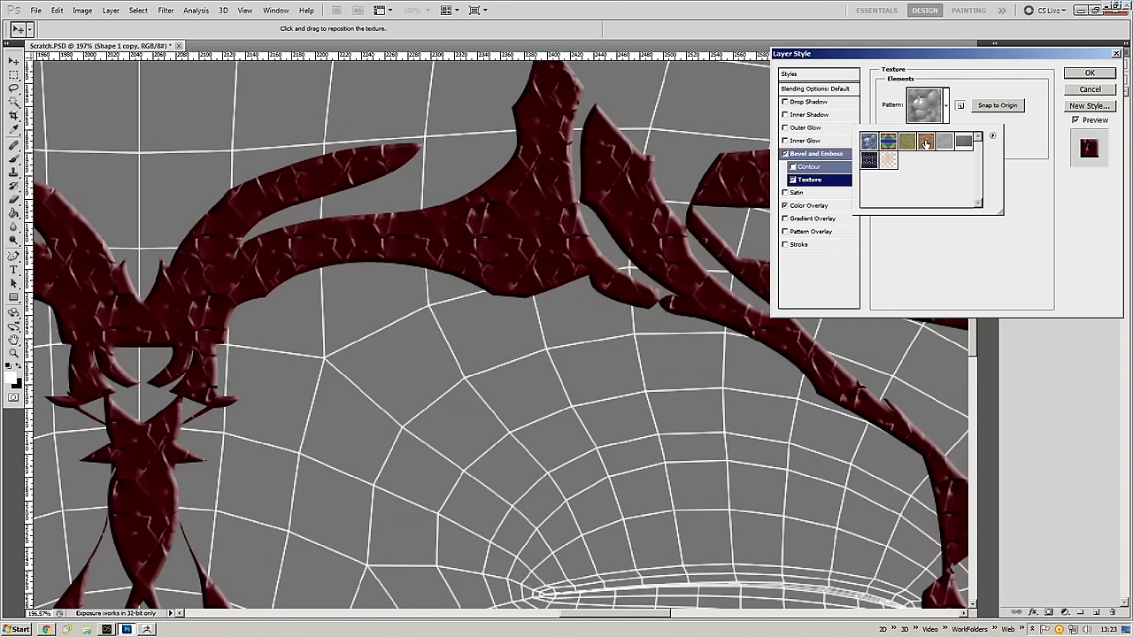
{"action": "double_click", "coordinate": [942, 140]}
{"action": "mouse_move", "coordinate": [937, 133]}
{"action": "left_mouse_down"}
{"action": "mouse_move", "coordinate": [949, 142]}
{"action": "mouse_move", "coordinate": [926, 134]}
{"action": "mouse_move", "coordinate": [938, 132]}
{"action": "mouse_move", "coordinate": [938, 145]}
{"action": "left_mouse_up"}
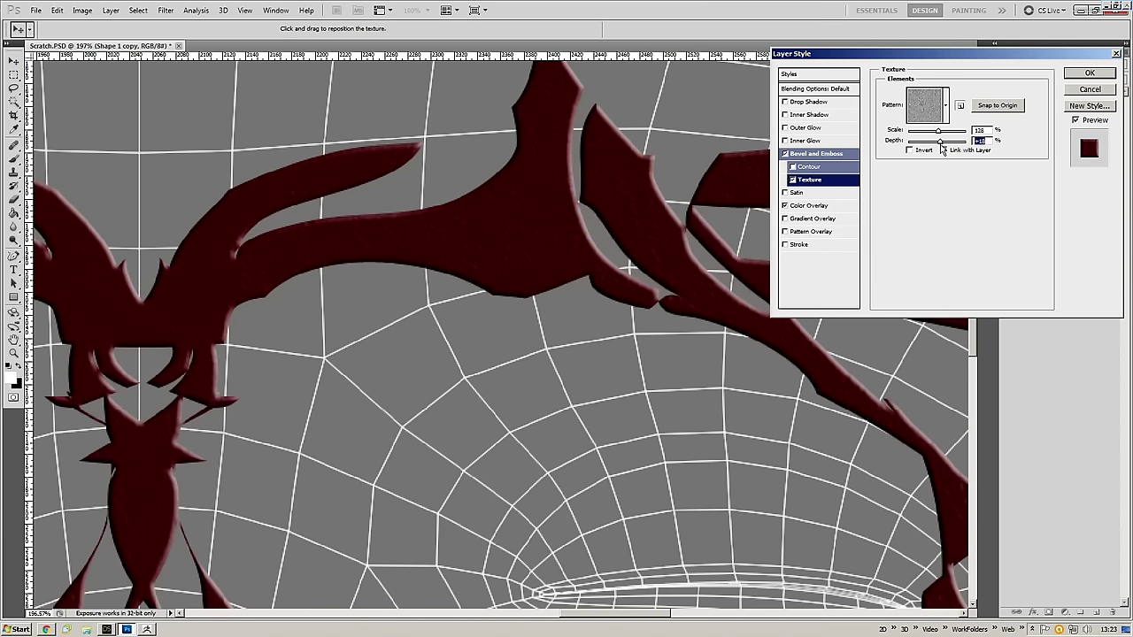
{"action": "left_click", "coordinate": [1088, 76]}
- Adjust the Shape 1 copy layer's Bevel and Emboss shading to a 90° light angle and 53° altitude
{"action": "key", "text": "ctrl+1"}
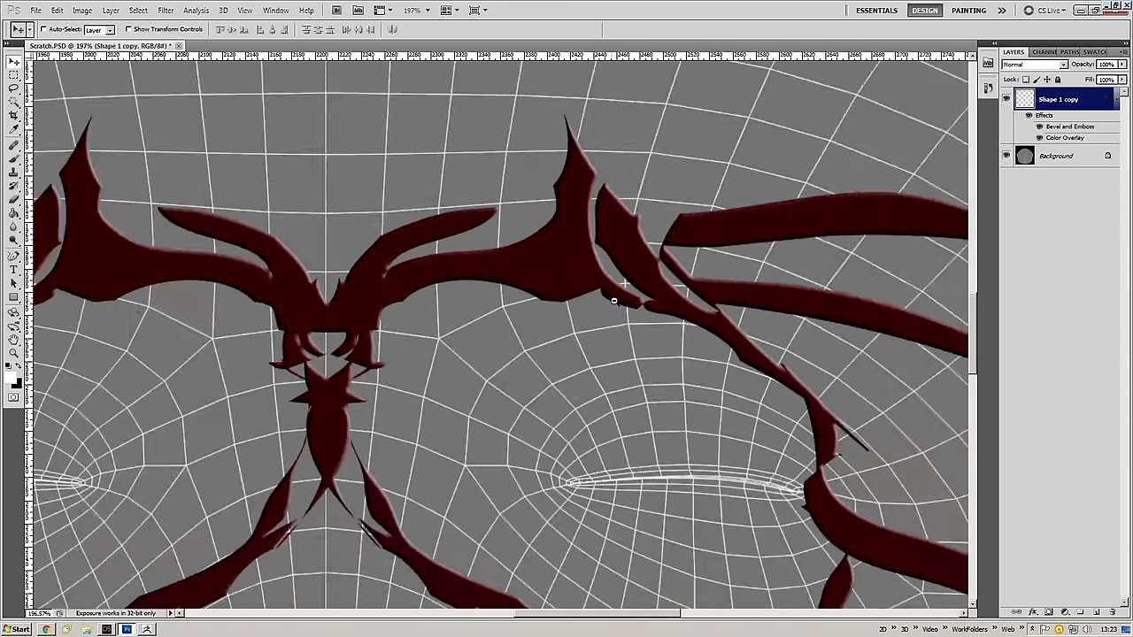
{"action": "double_click", "coordinate": [1104, 102]}
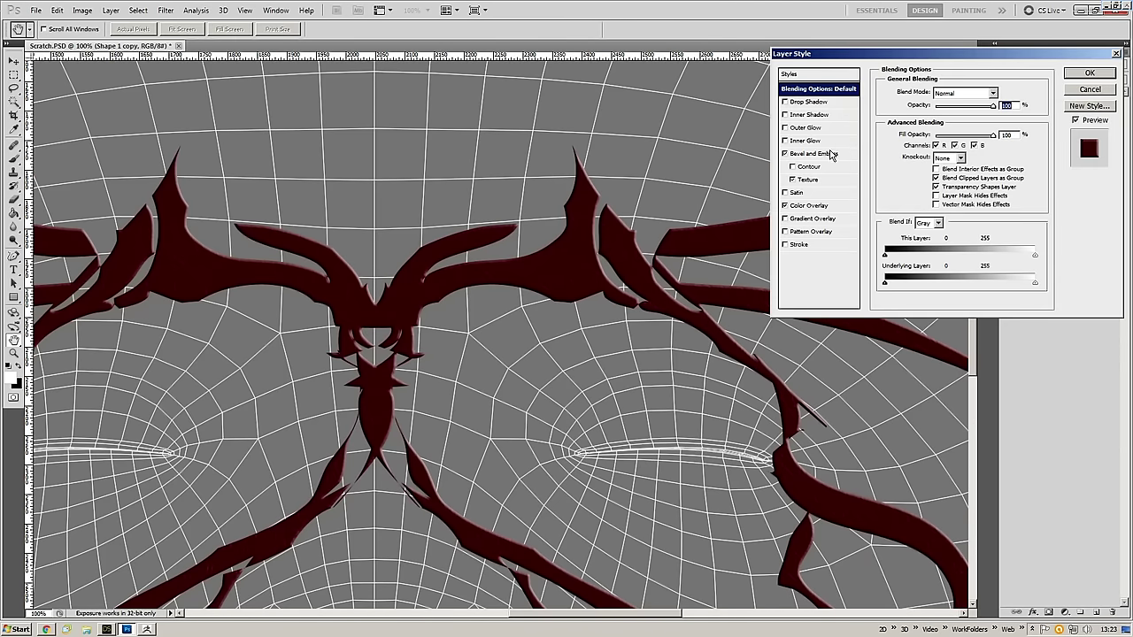
{"action": "left_click", "coordinate": [828, 154]}
{"action": "left_click", "coordinate": [823, 180]}
{"action": "left_click", "coordinate": [829, 155]}
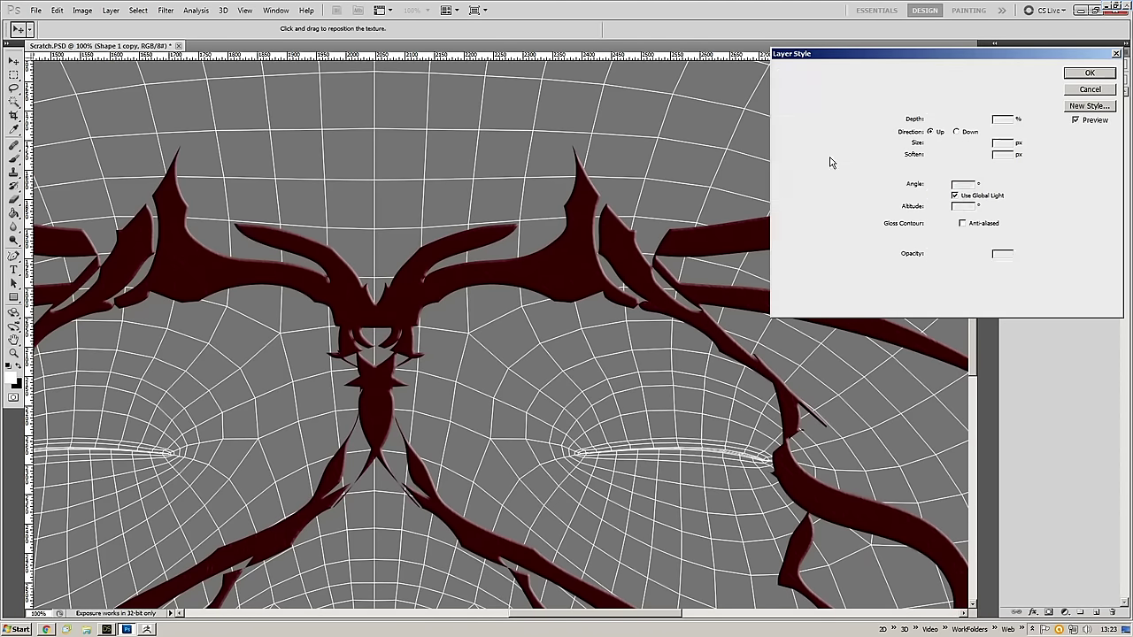
{"action": "left_click_drag", "start_coordinate": [942, 200], "coordinate": [936, 194]}
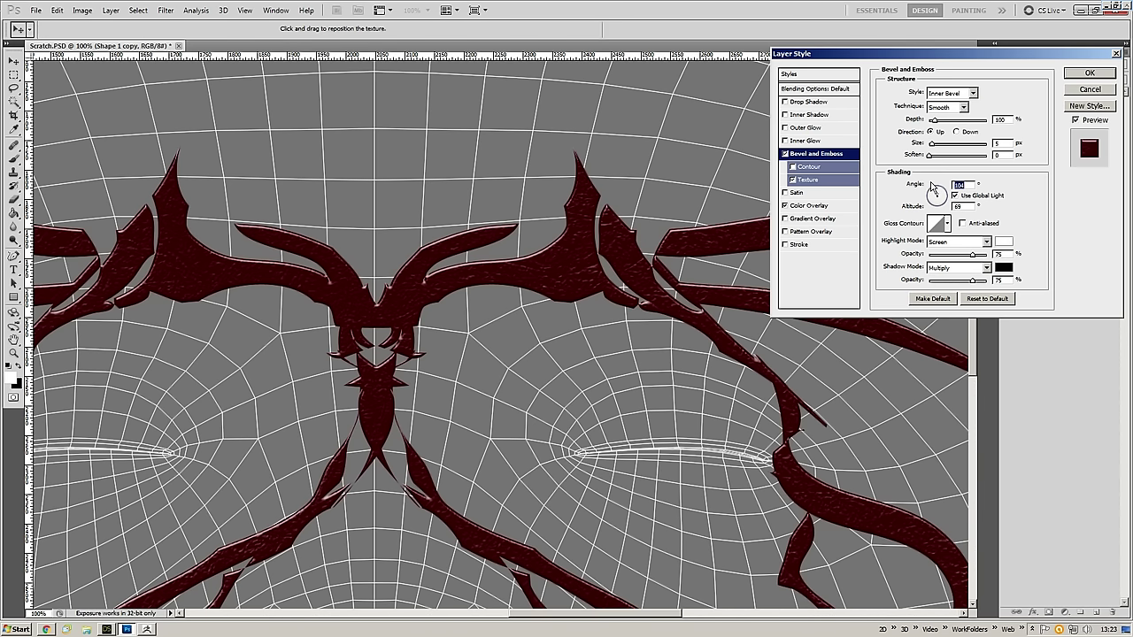
{"action": "left_click_drag", "start_coordinate": [938, 195], "coordinate": [936, 195]}
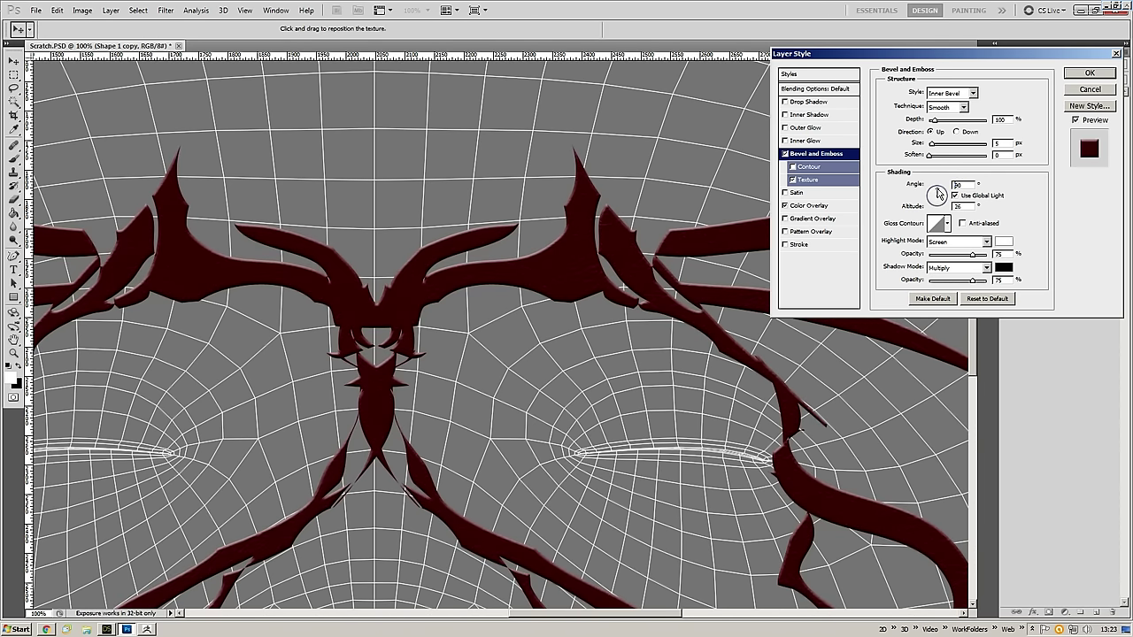
{"action": "left_click", "coordinate": [940, 194]}
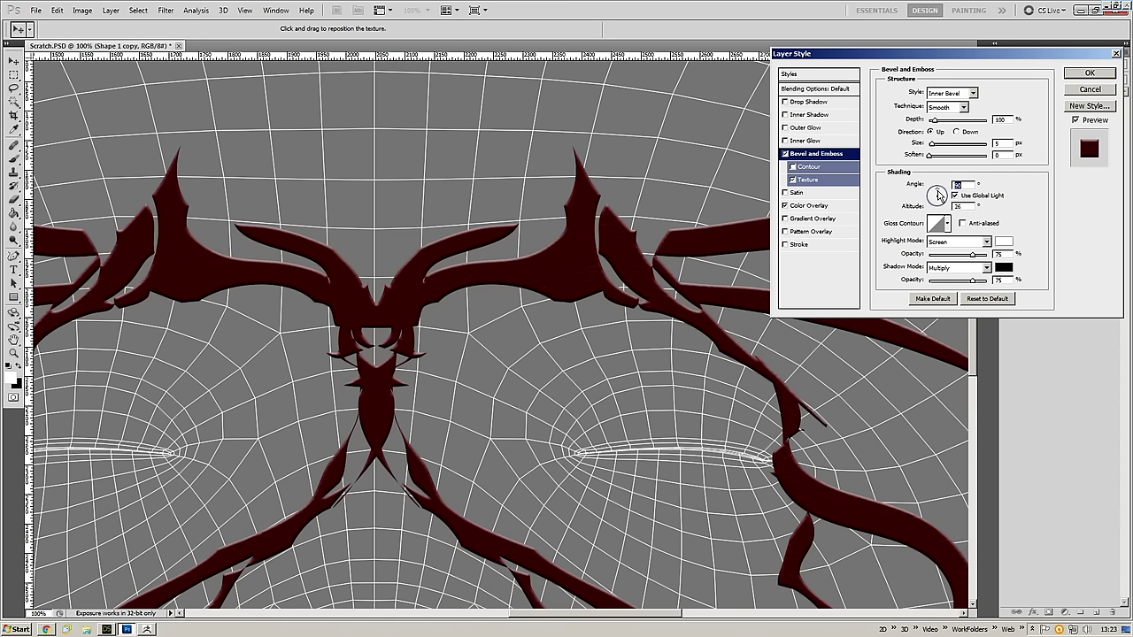
{"action": "left_click", "coordinate": [941, 196]}
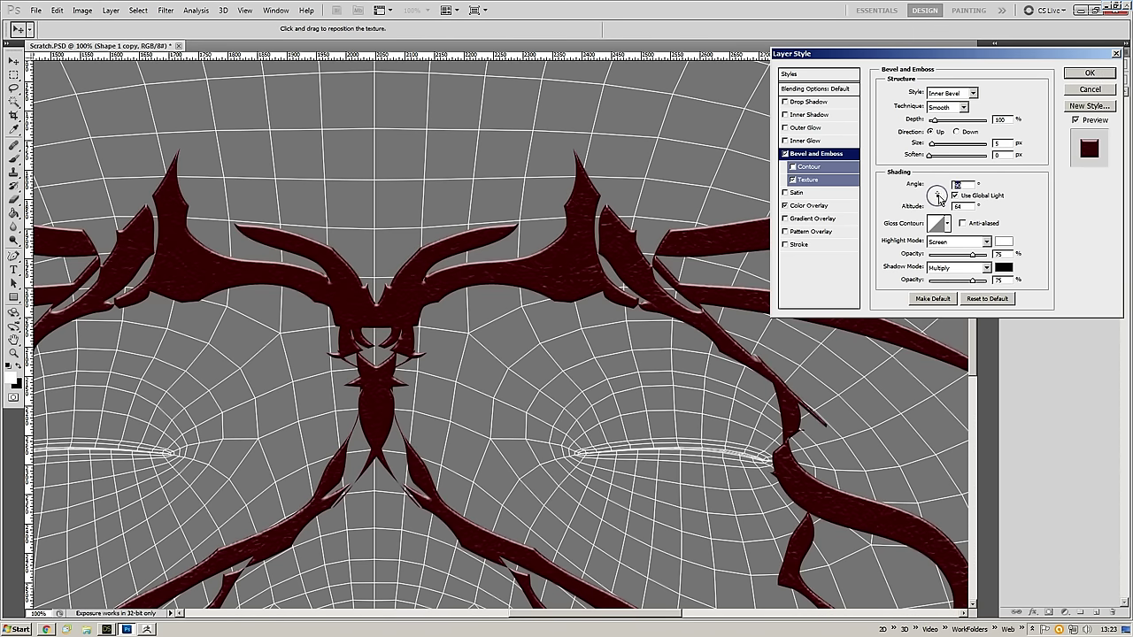
{"action": "left_click", "coordinate": [942, 198]}
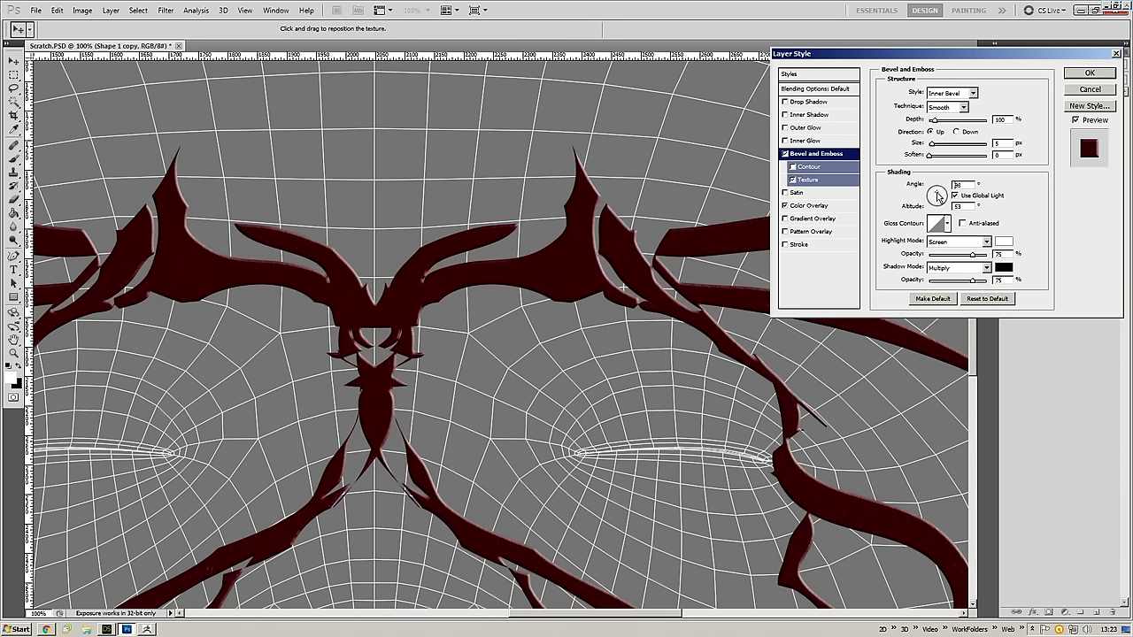
{"action": "left_click", "coordinate": [940, 196]}
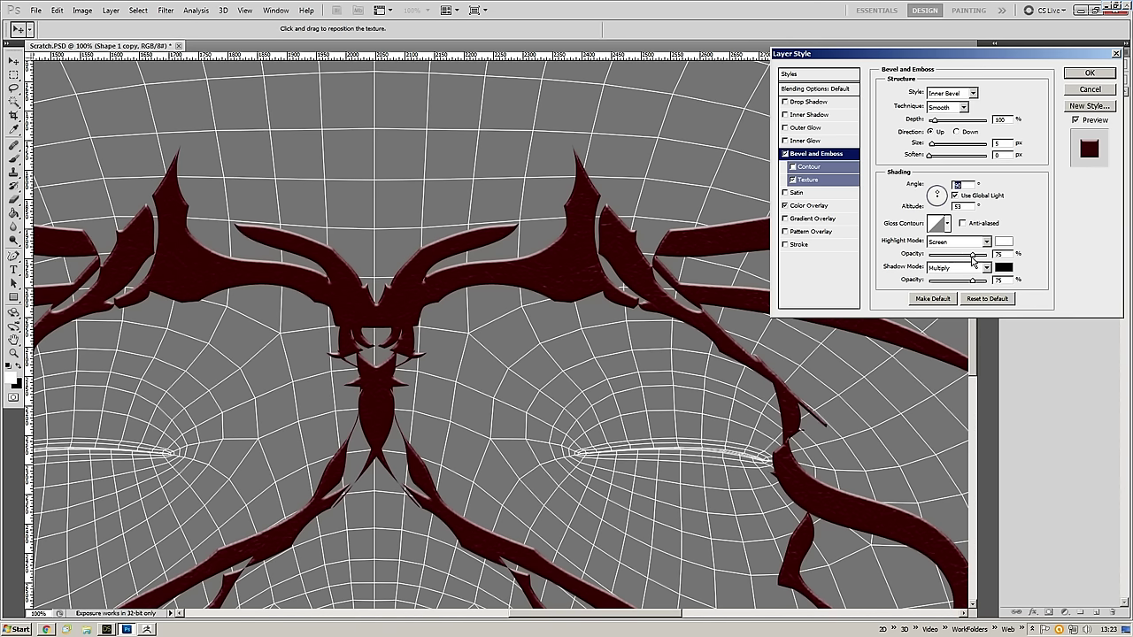
- Lower the bevel's highlight opacity to 29%, reduce its shadow opacity as well and apply the layer style
{"action": "mouse_move", "coordinate": [972, 256]}
{"action": "left_mouse_down"}
{"action": "mouse_move", "coordinate": [941, 258]}
{"action": "mouse_move", "coordinate": [965, 260]}
{"action": "mouse_move", "coordinate": [955, 257]}
{"action": "mouse_move", "coordinate": [963, 281]}
{"action": "mouse_move", "coordinate": [944, 281]}
{"action": "mouse_move", "coordinate": [939, 257]}
{"action": "left_mouse_up"}
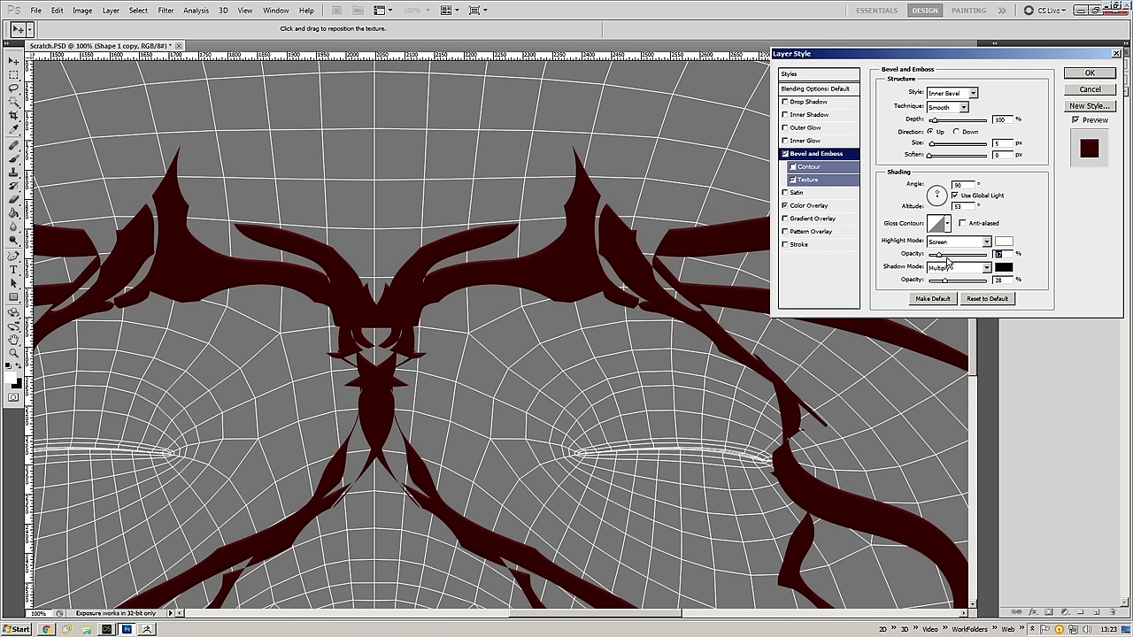
{"action": "left_click", "coordinate": [946, 256]}
{"action": "left_click", "coordinate": [948, 280]}
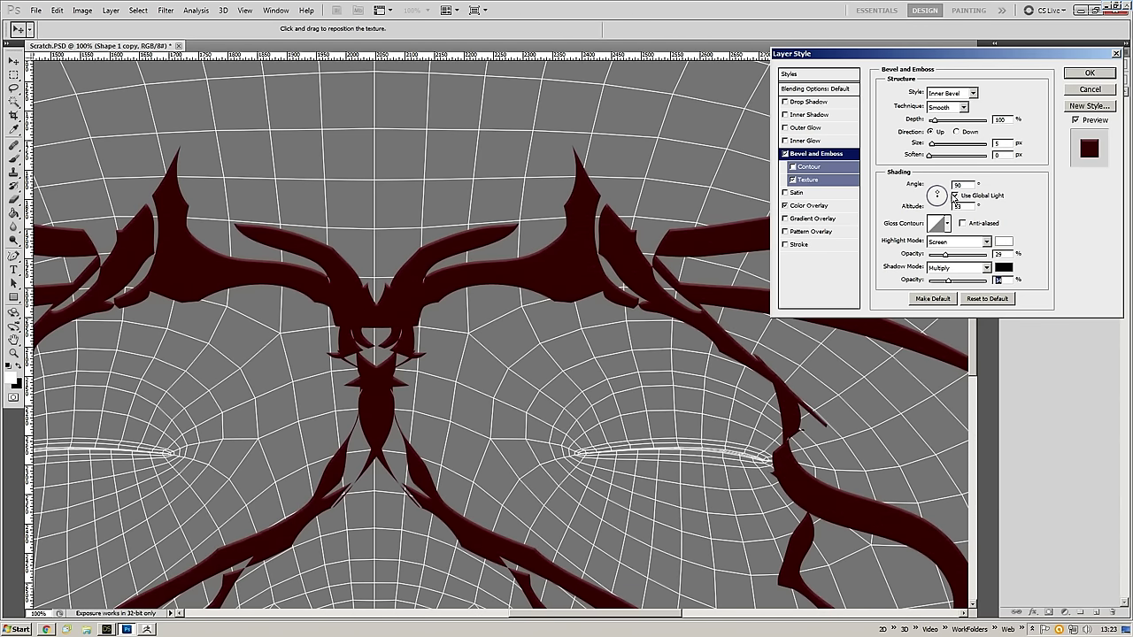
{"action": "left_click", "coordinate": [1089, 73]}
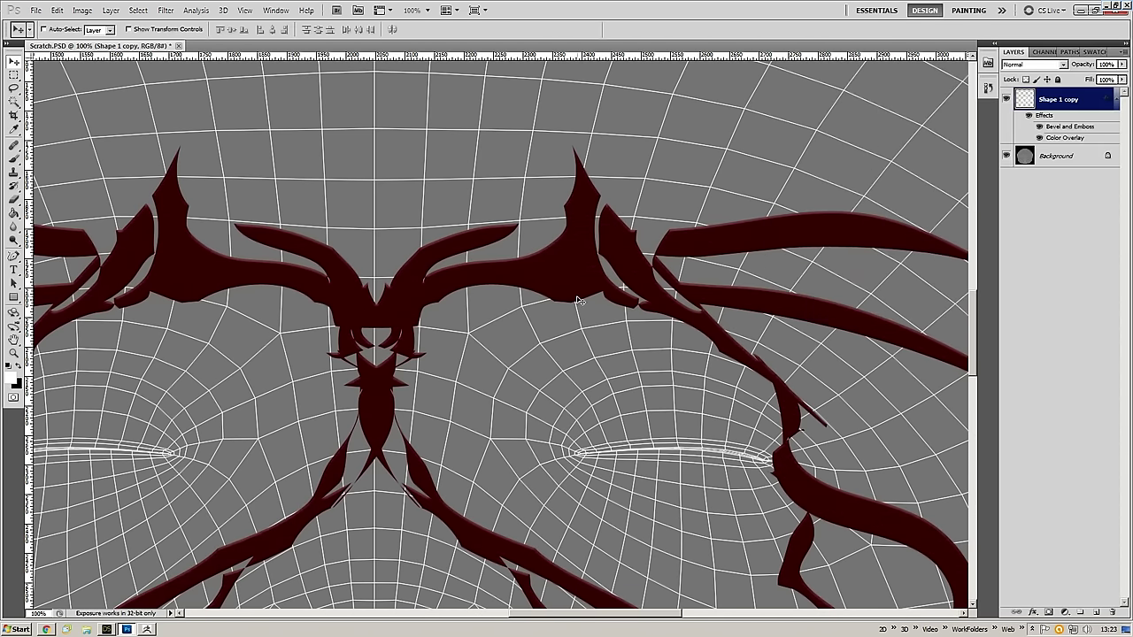
- Add a black (000000) solid color fill layer directly above the Background layer, behind the face markings
{"action": "scroll", "coordinate": [576, 293], "scroll_direction": "down", "scroll_amount": 2, "text": "alt"}
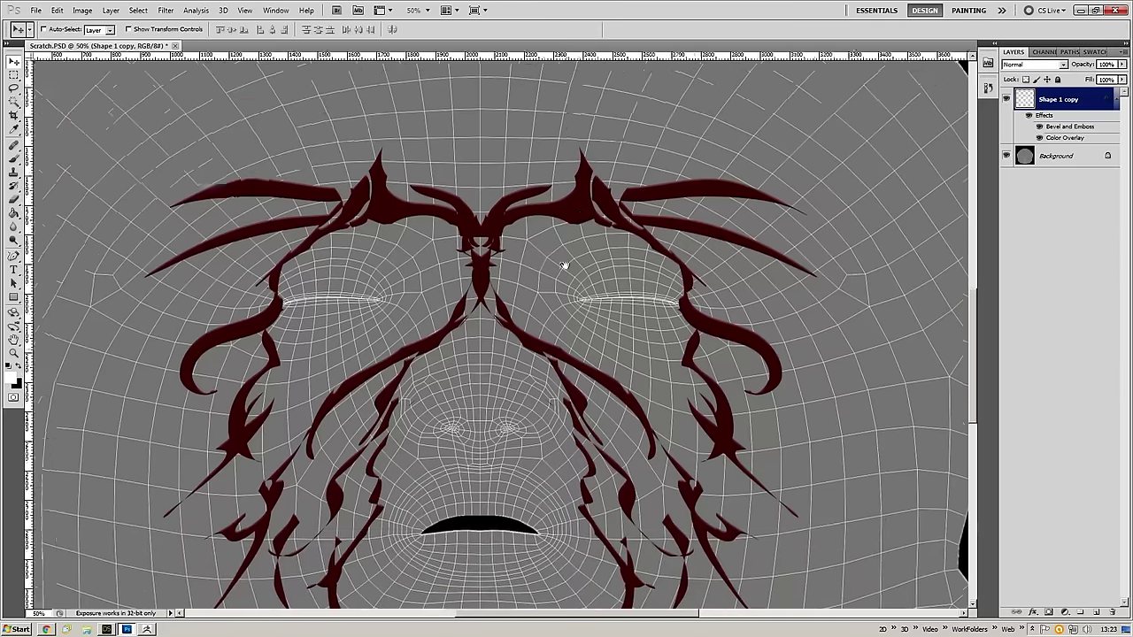
{"action": "scroll", "coordinate": [569, 302], "scroll_direction": "down", "scroll_amount": 1, "text": "alt"}
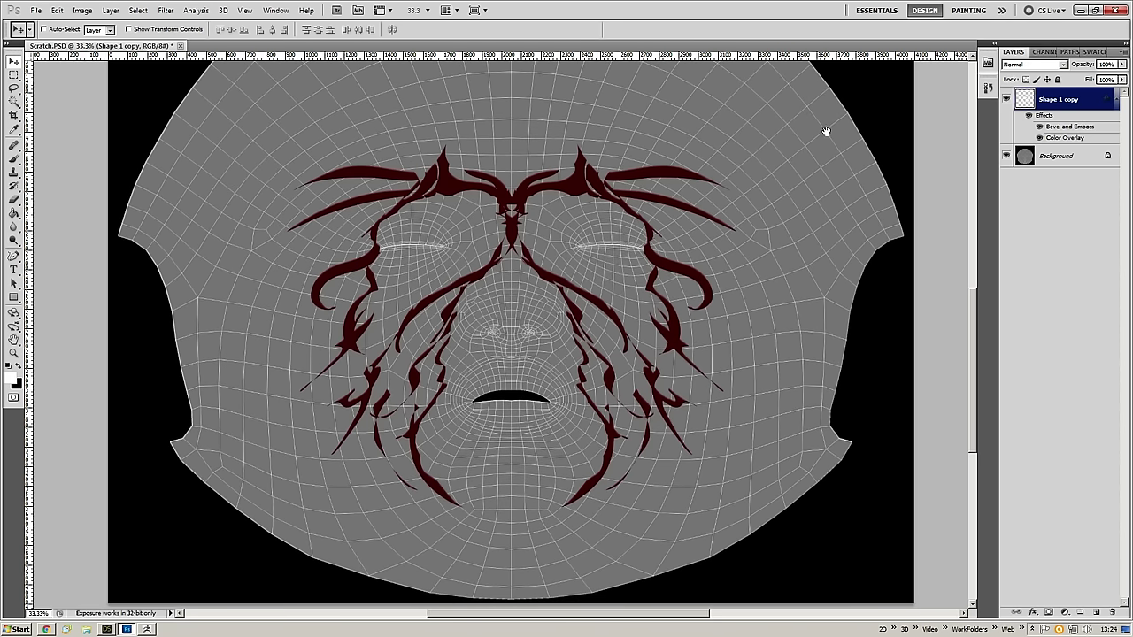
{"action": "left_click", "coordinate": [1045, 155]}
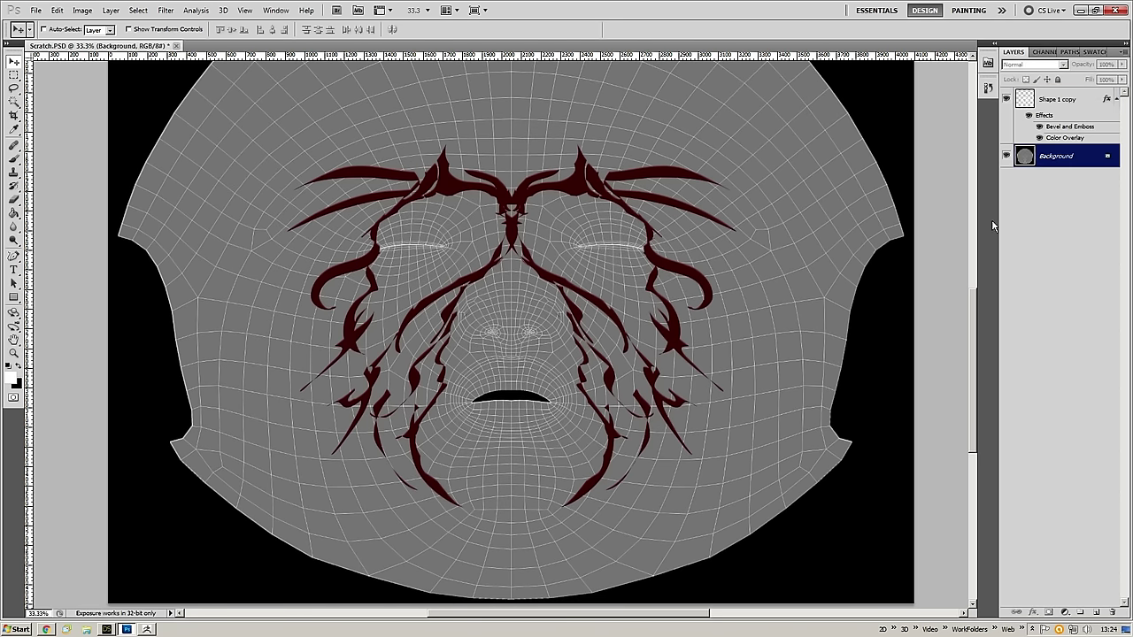
{"action": "left_click", "coordinate": [1065, 611]}
{"action": "left_click", "coordinate": [1076, 424]}
{"action": "left_click", "coordinate": [704, 269]}
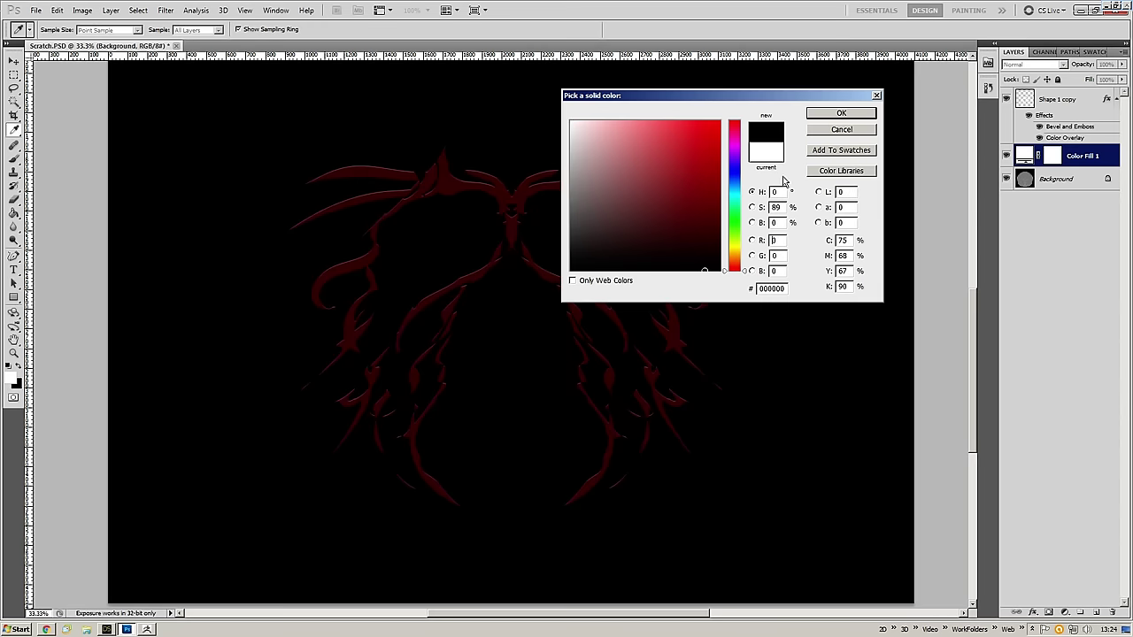
{"action": "left_click", "coordinate": [839, 115]}
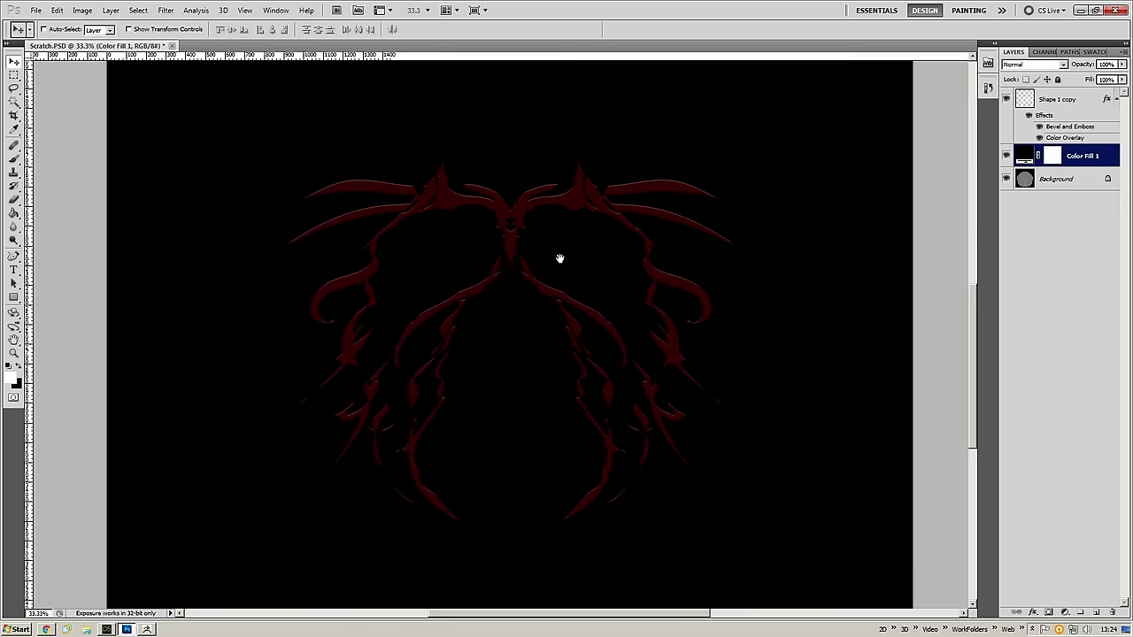
- Start saving the image under a new name and browse from !Clients through CGBytes, Seminars, GeoShellsPt1, Runtime and Textures to the OrnamentalsG3F folder
{"action": "left_click_drag", "start_coordinate": [559, 253], "coordinate": [544, 351]}
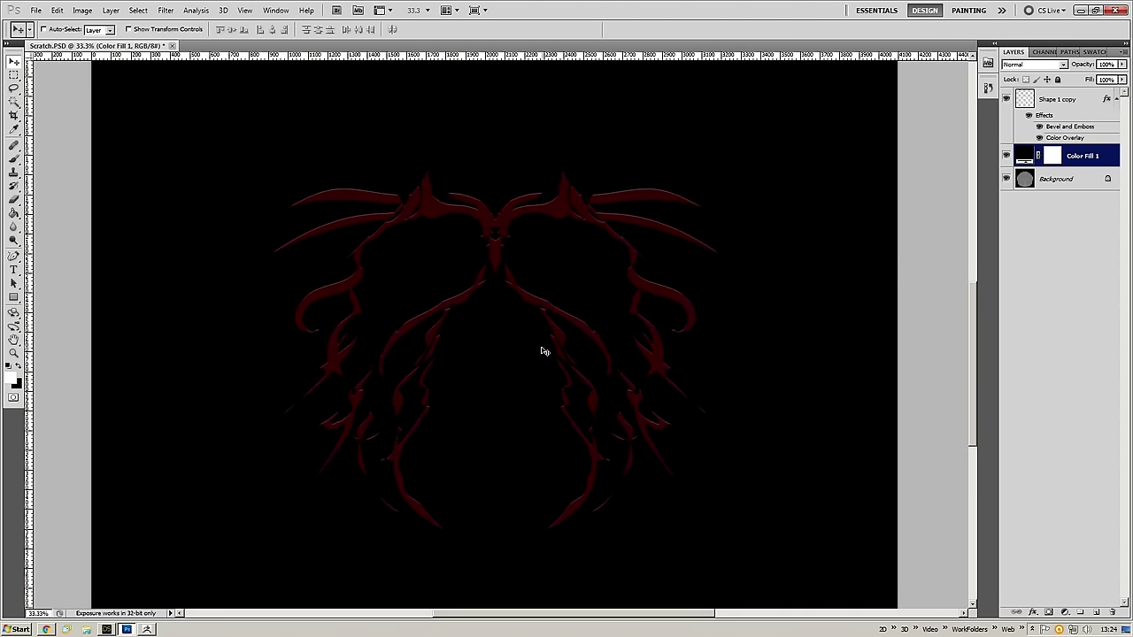
{"action": "key", "text": "ctrl+shift+s"}
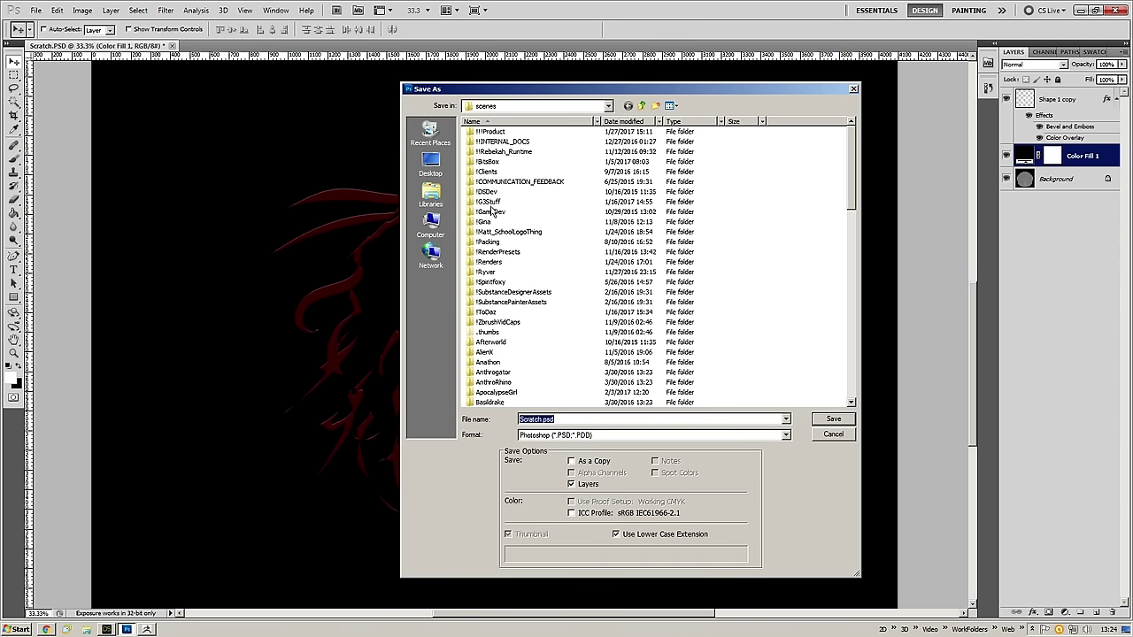
{"action": "double_click", "coordinate": [488, 173]}
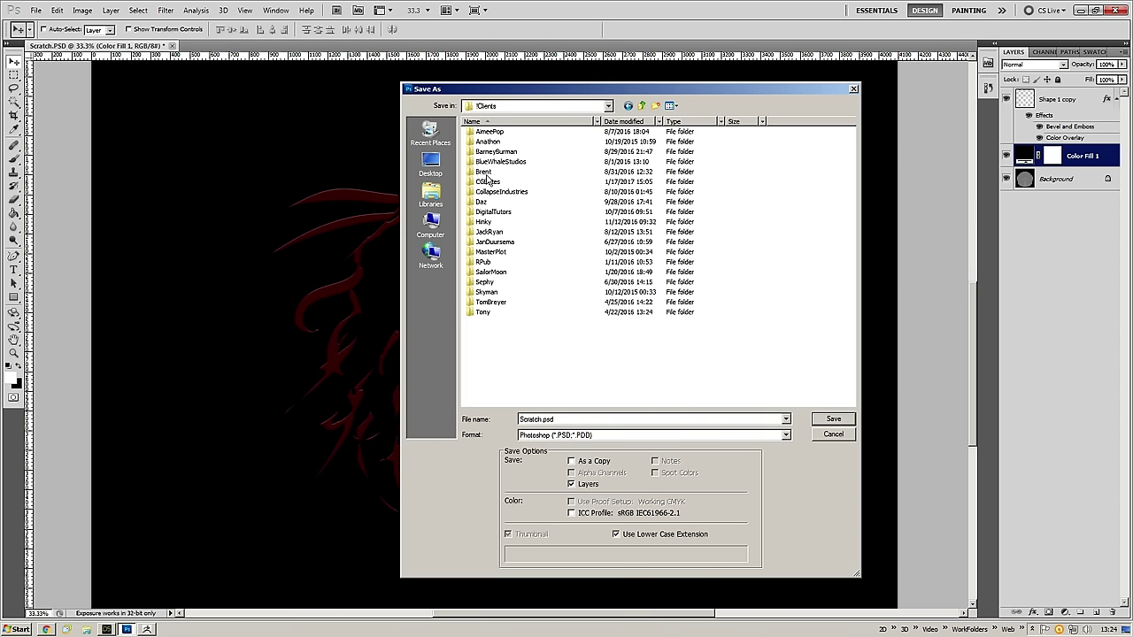
{"action": "double_click", "coordinate": [489, 182]}
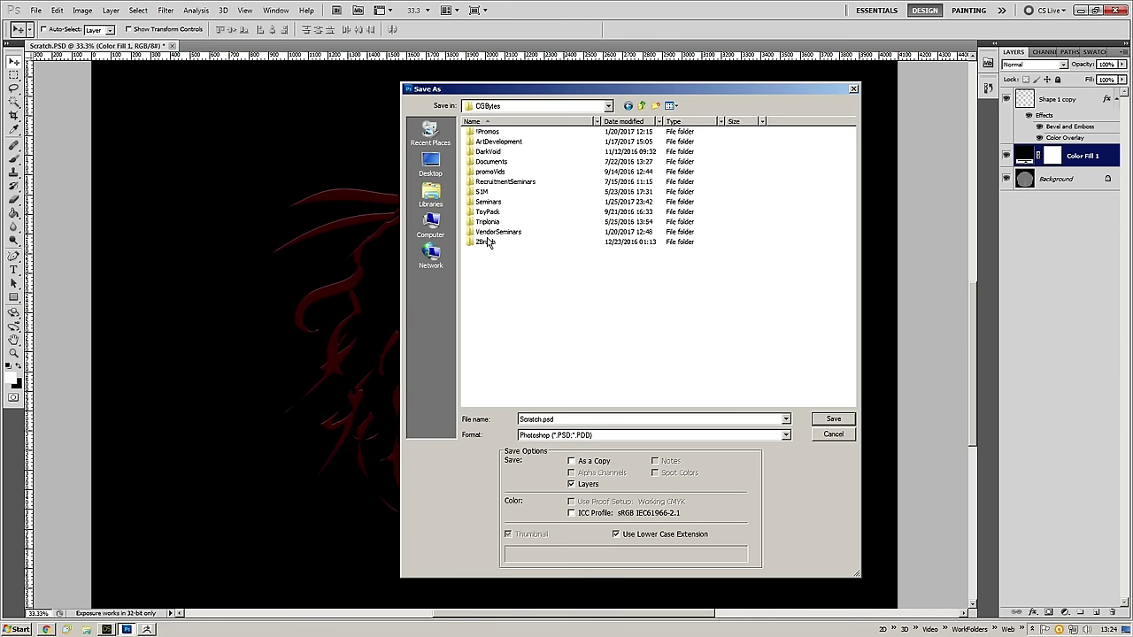
{"action": "double_click", "coordinate": [488, 202]}
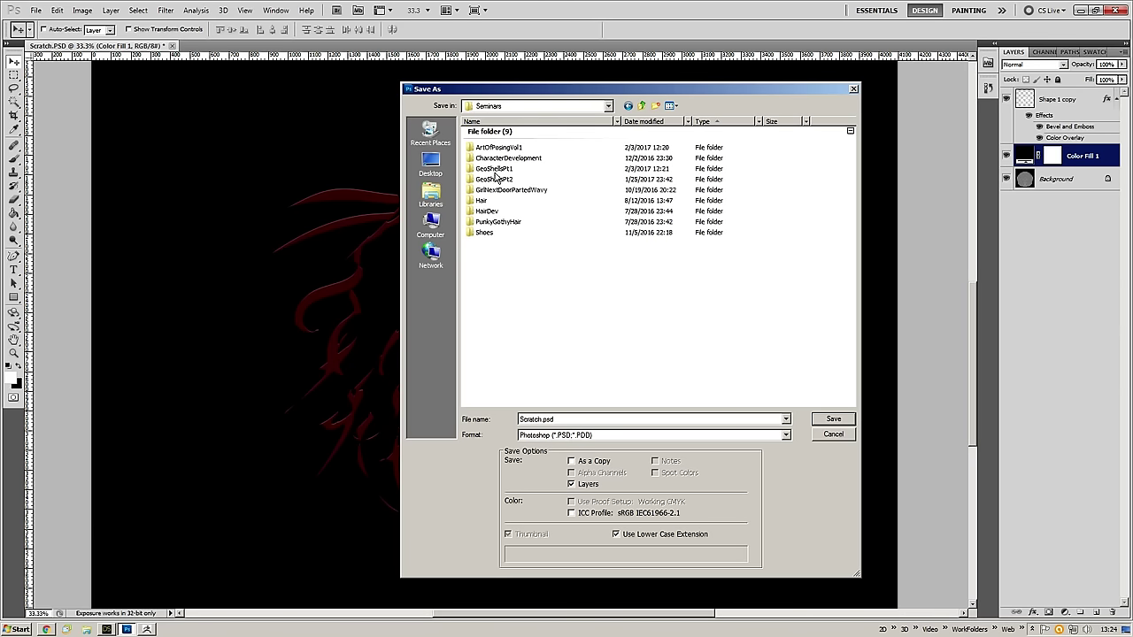
{"action": "double_click", "coordinate": [494, 169]}
{"action": "double_click", "coordinate": [489, 202]}
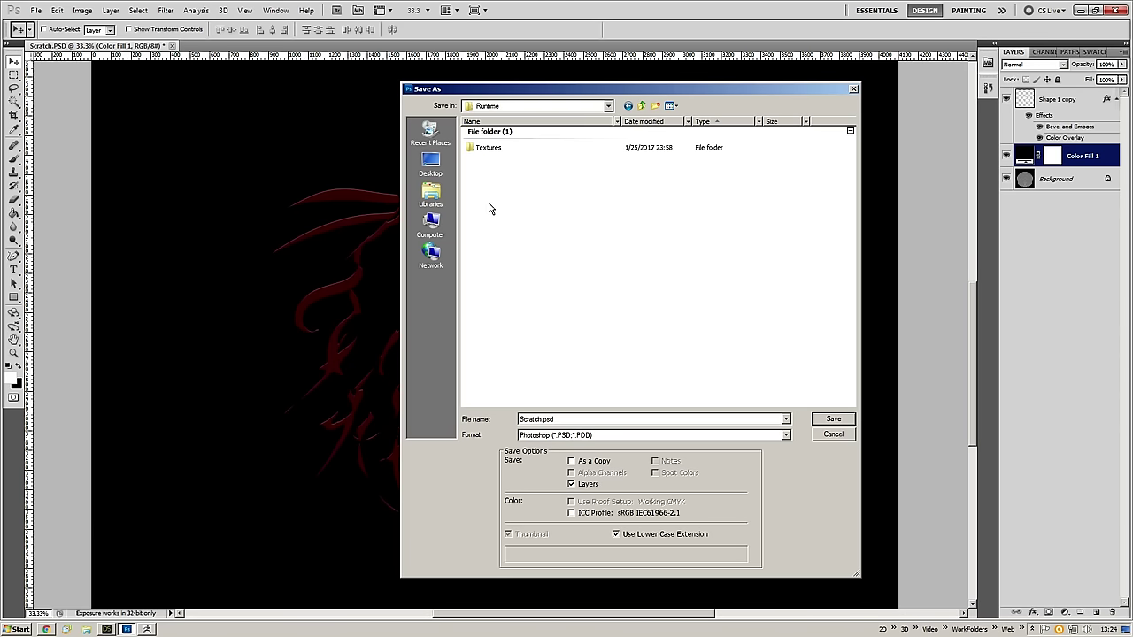
{"action": "double_click", "coordinate": [490, 147]}
{"action": "double_click", "coordinate": [493, 147]}
{"action": "double_click", "coordinate": [494, 147]}
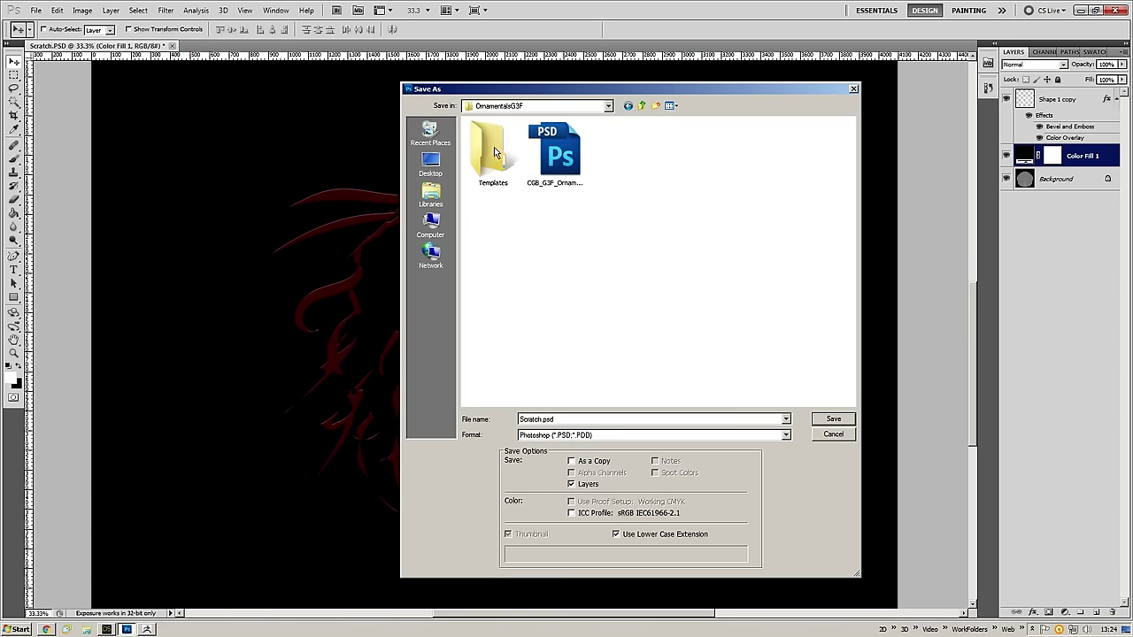
- Set the save format to JPEG
{"action": "left_click", "coordinate": [576, 435]}
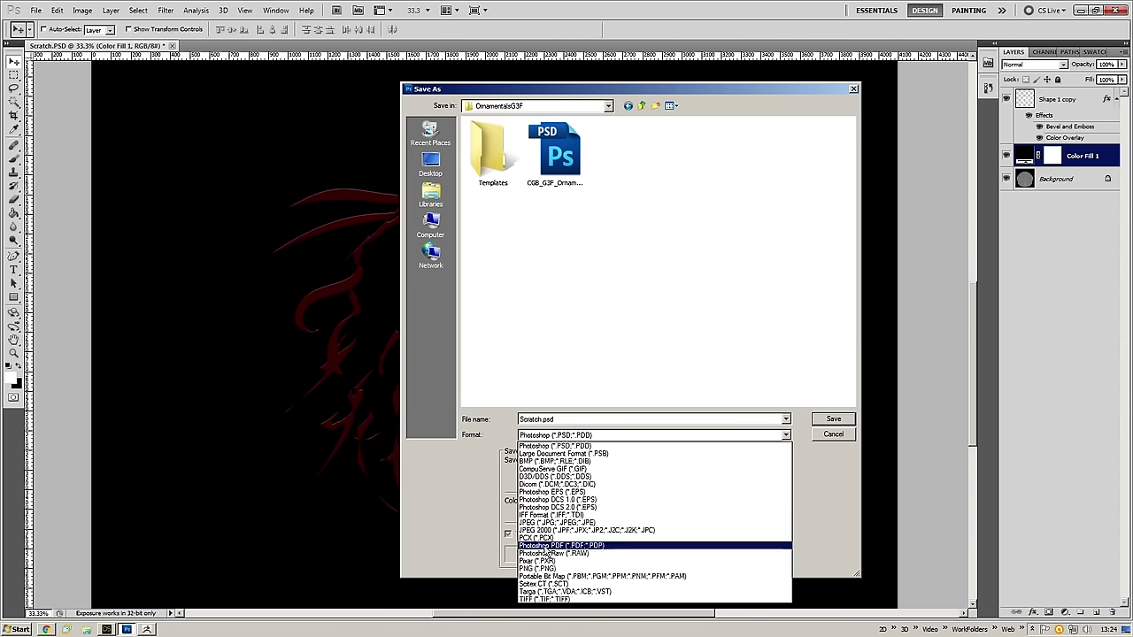
{"action": "left_click", "coordinate": [557, 446]}
{"action": "key", "text": "Tab"}
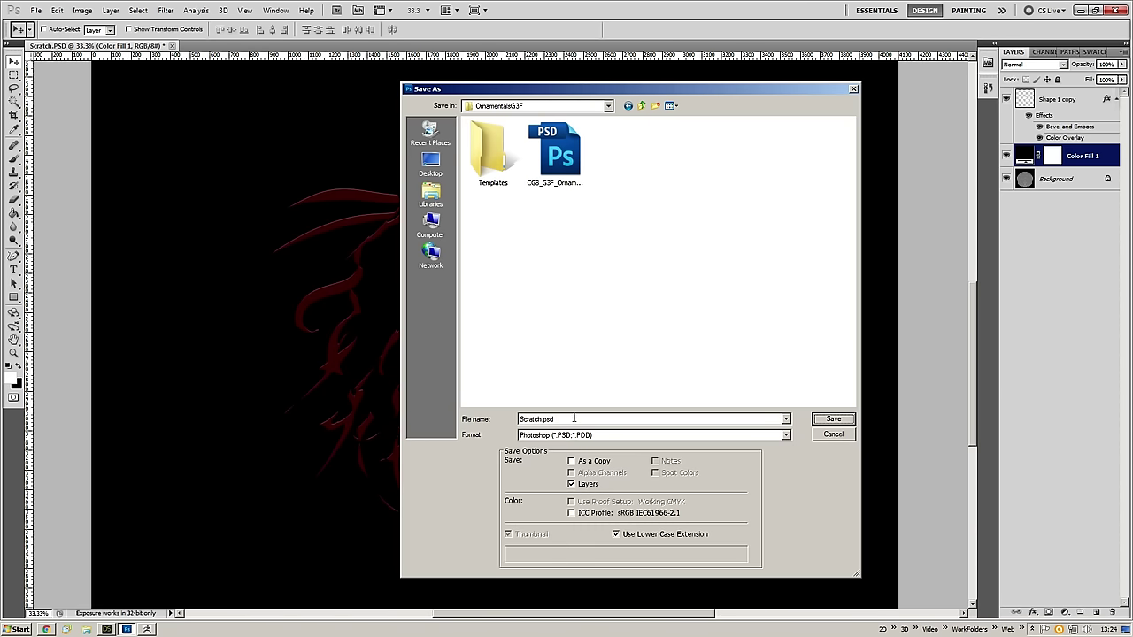
{"action": "key", "text": "shift+Tab"}
{"action": "key", "text": "j"}
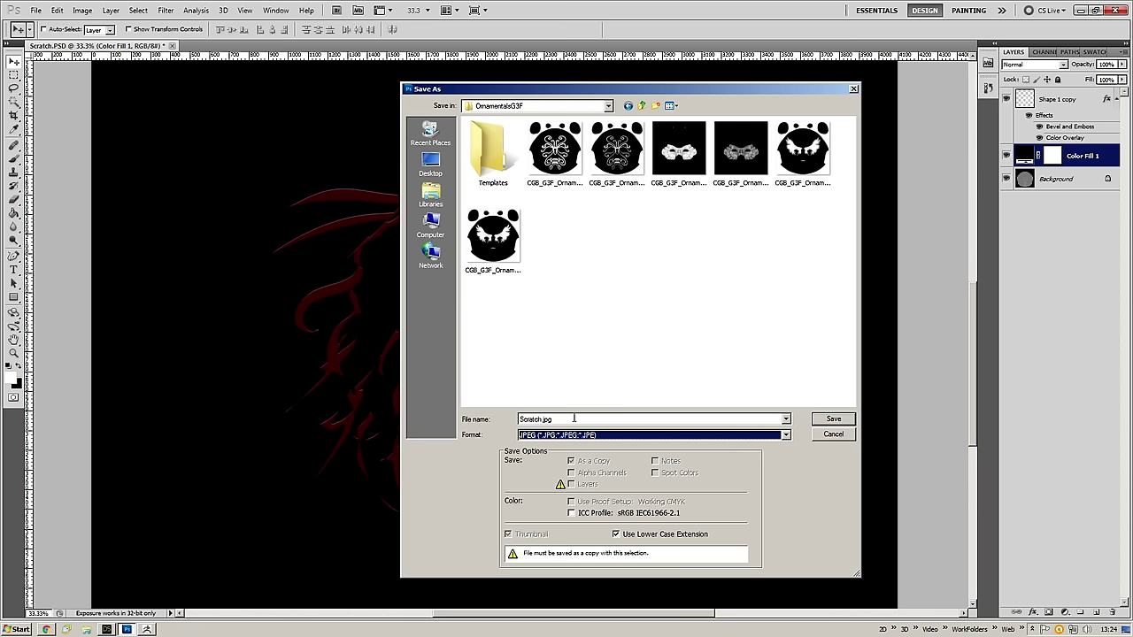
{"action": "left_click", "coordinate": [783, 317]}
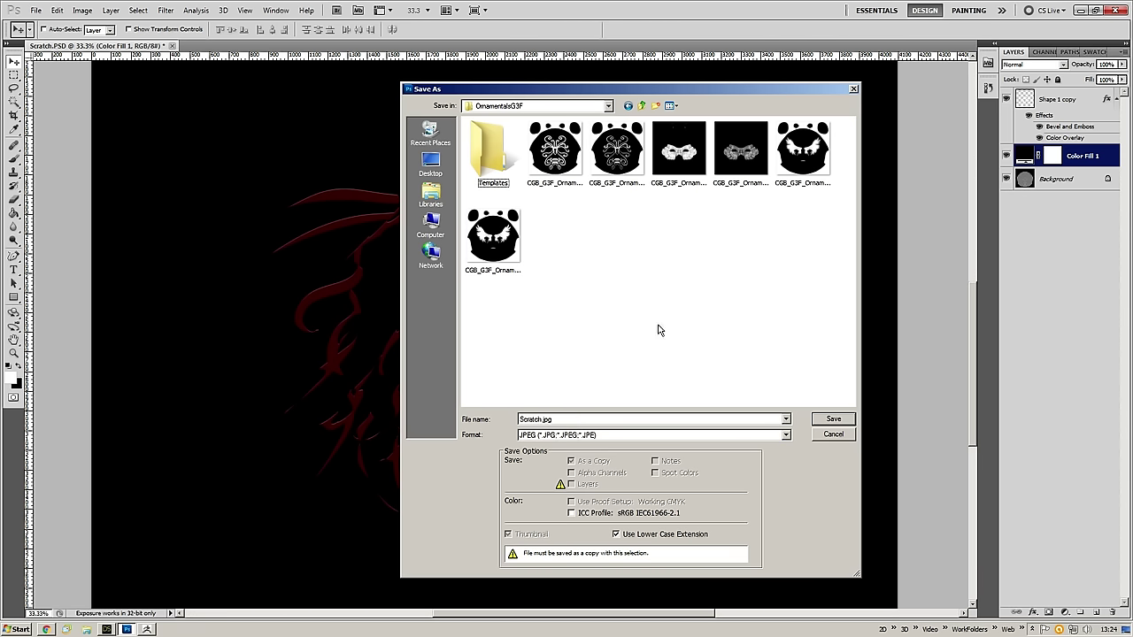
- Name the file with the prefix CGBGeoShells_Live1_ and save the JPEG at Maximum quality (12) with the Baseline ("Standard") format option
{"action": "left_click", "coordinate": [585, 418]}
{"action": "type", "text": "CGBG"}
{"action": "key", "text": "shift+Left"}
{"action": "key", "text": "shift+Left"}
{"action": "key", "text": "shift+Left"}
{"action": "key", "text": "shift+Left"}
{"action": "key", "text": "shift+Left"}
{"action": "key", "text": "shift+Left"}
{"action": "key", "text": "shift+Left"}
{"action": "key", "text": "shift+Left"}
{"action": "key", "text": "shift+Left"}
{"action": "key", "text": "shift+Left"}
{"action": "key", "text": "shift+Left"}
{"action": "key", "text": "shift+Left"}
{"action": "key", "text": "shift+Left"}
{"action": "key", "text": "shift+Left"}
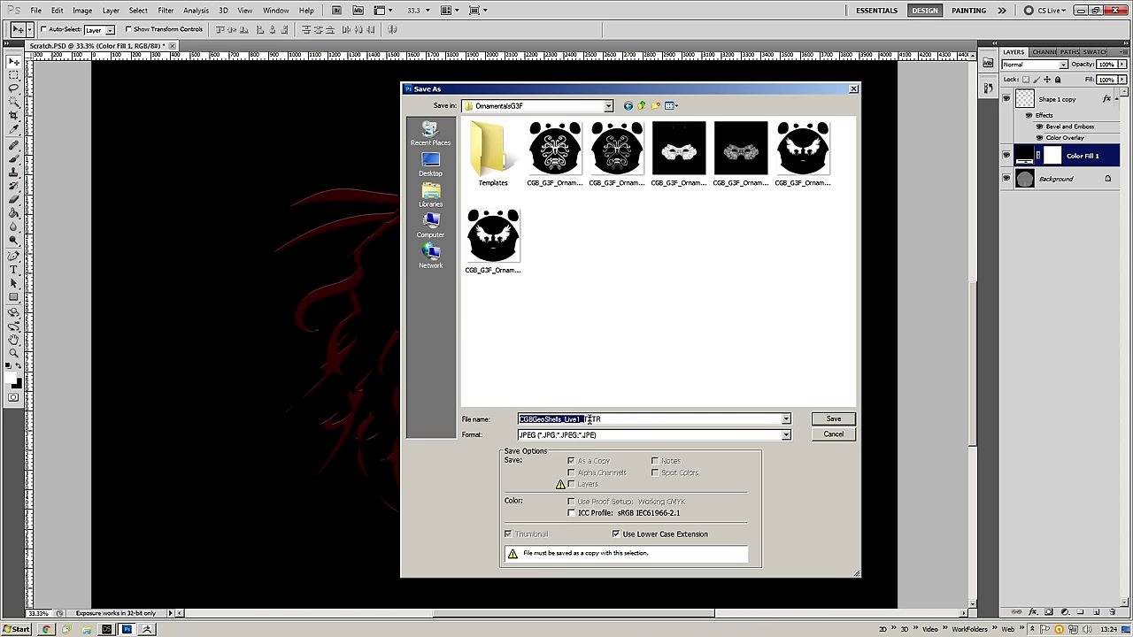
{"action": "key", "text": "Return"}
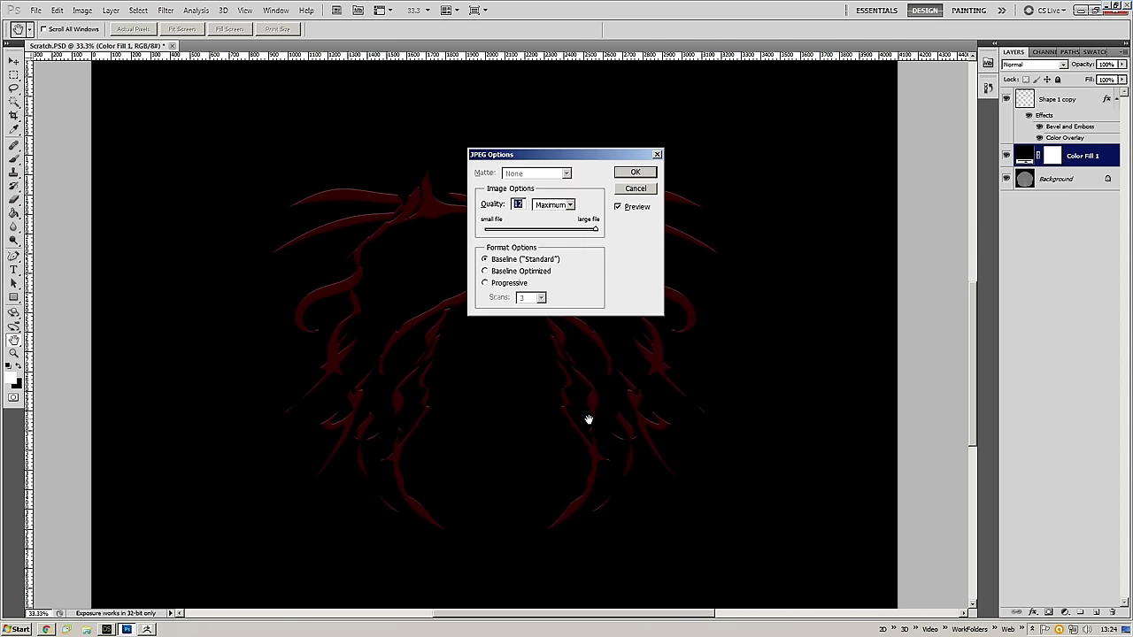
{"action": "key", "text": "Return"}
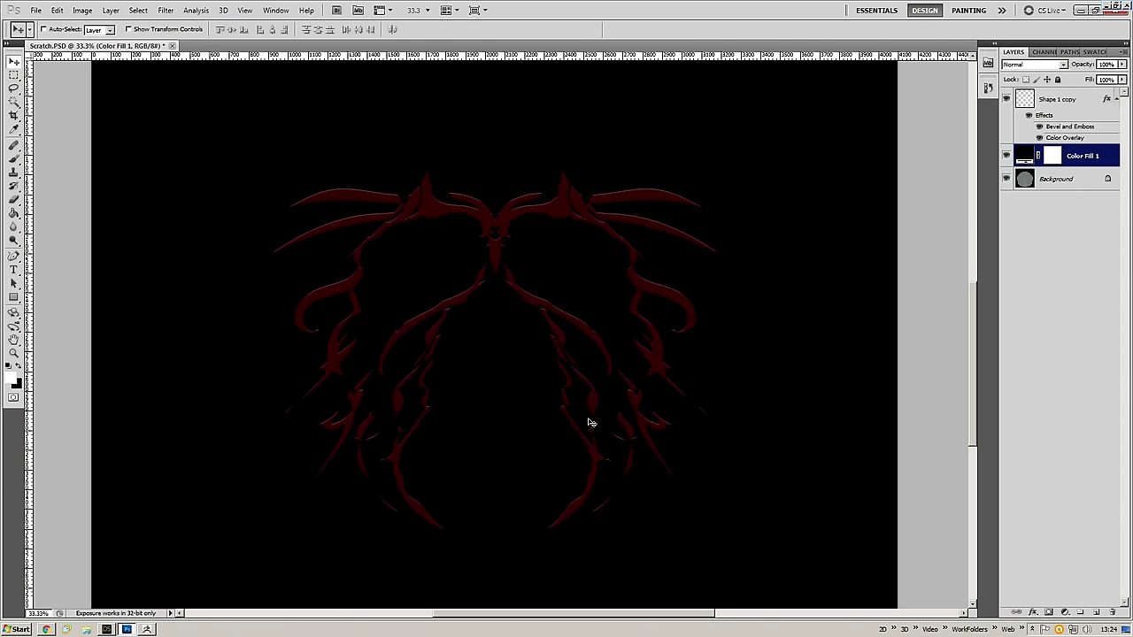
- Hide all layer effects on the Shape 1 copy layer and start saving the white-on-black mask as a JPEG
{"action": "left_click", "coordinate": [1082, 99]}
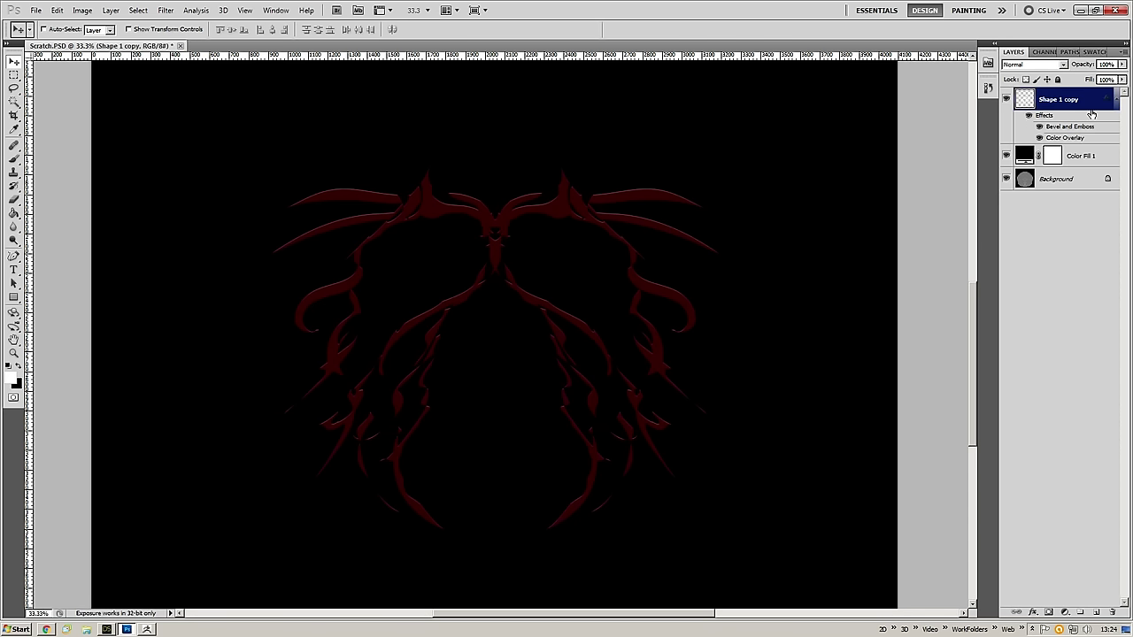
{"action": "left_click", "coordinate": [1028, 116]}
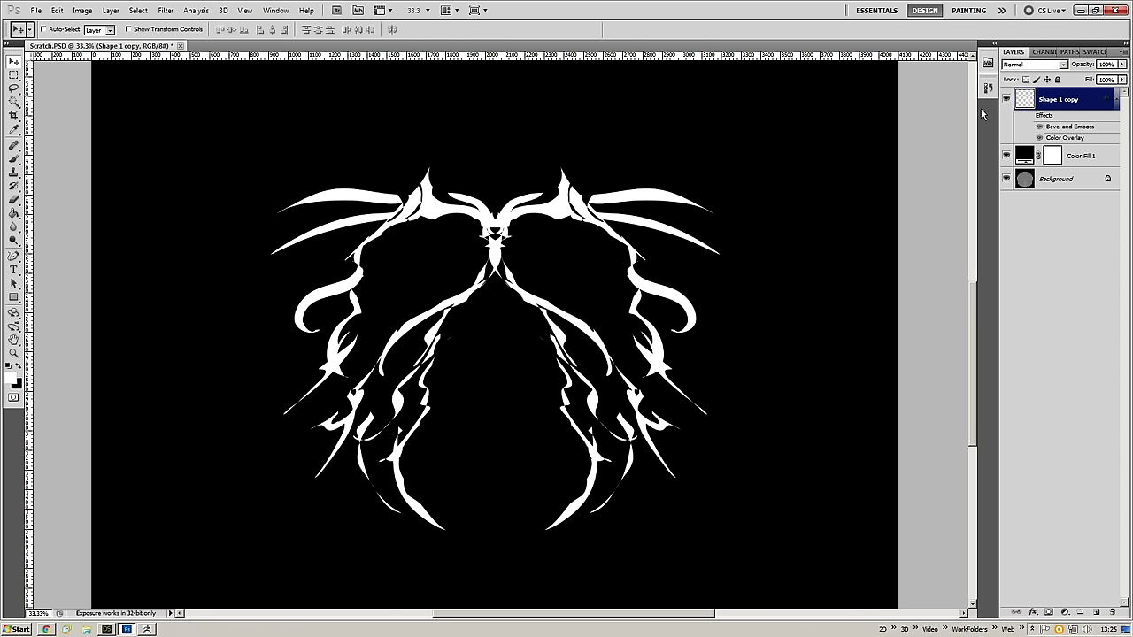
{"action": "key", "text": "ctrl+shift+s"}
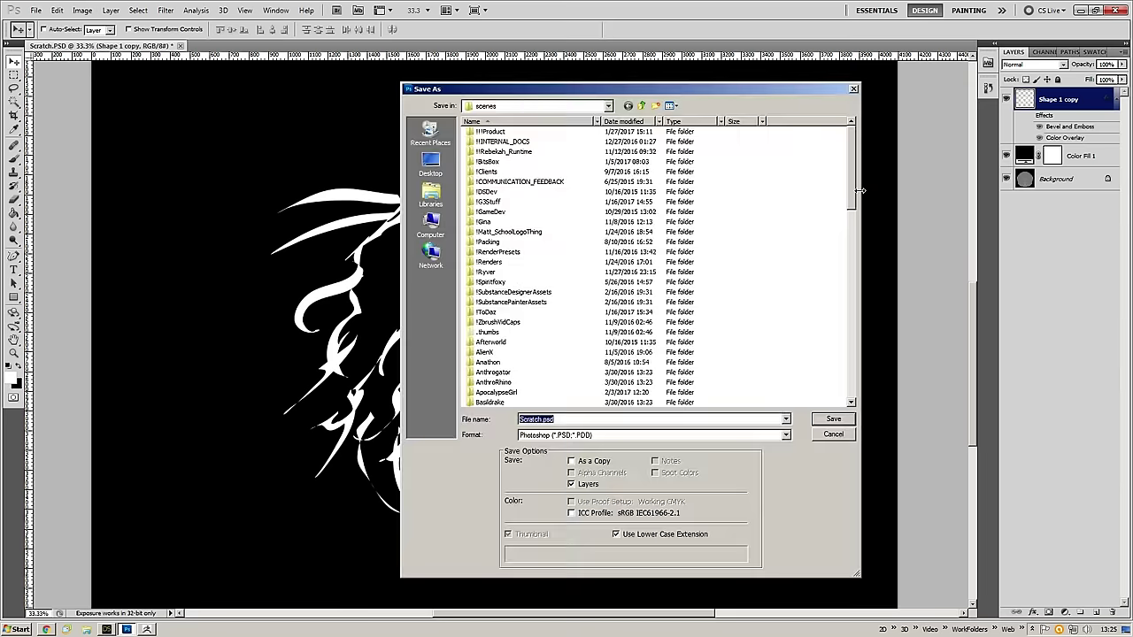
{"action": "left_click", "coordinate": [586, 435]}
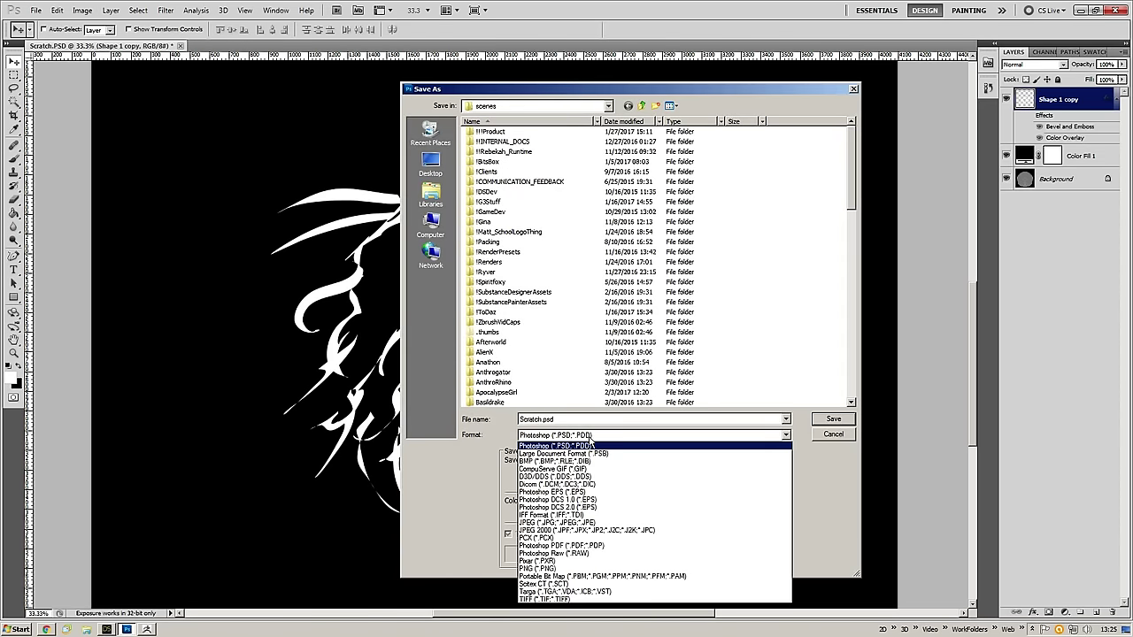
{"action": "left_click", "coordinate": [585, 435]}
{"action": "key", "text": "j"}
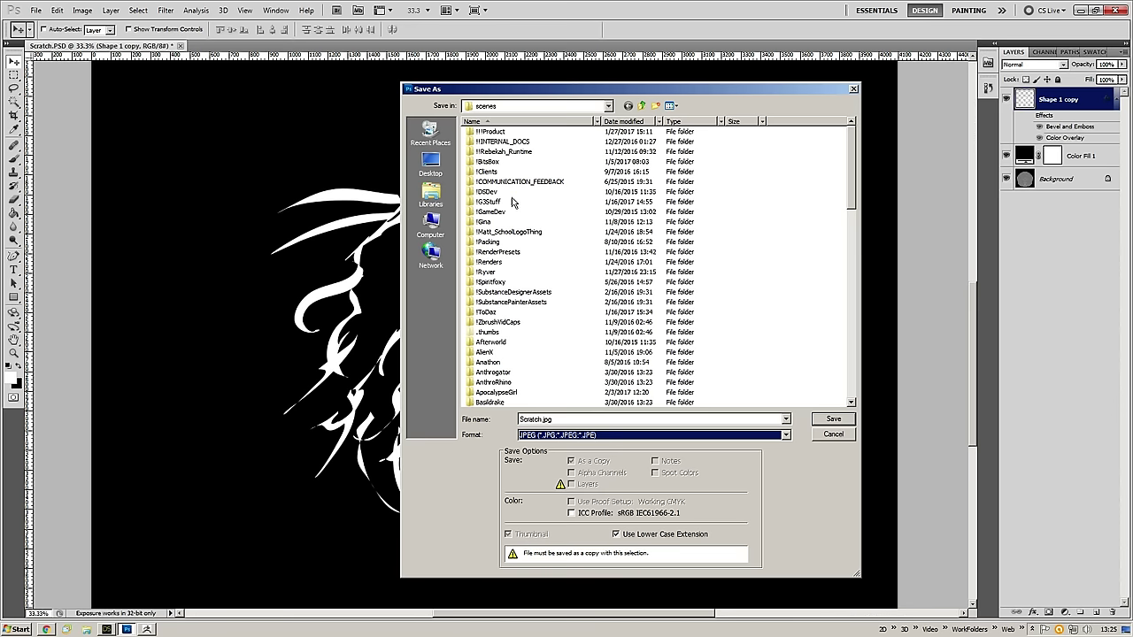
- Sort the recent places by date modified and open the OrnamentalsG3F folder as the save location
{"action": "left_click", "coordinate": [430, 133]}
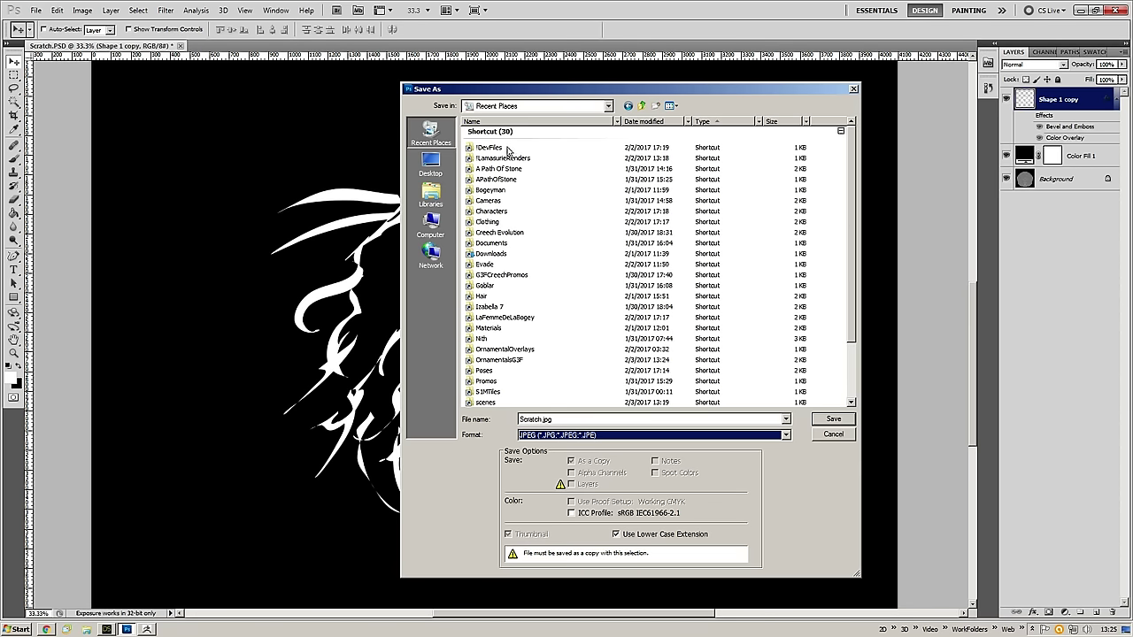
{"action": "left_click", "coordinate": [665, 124]}
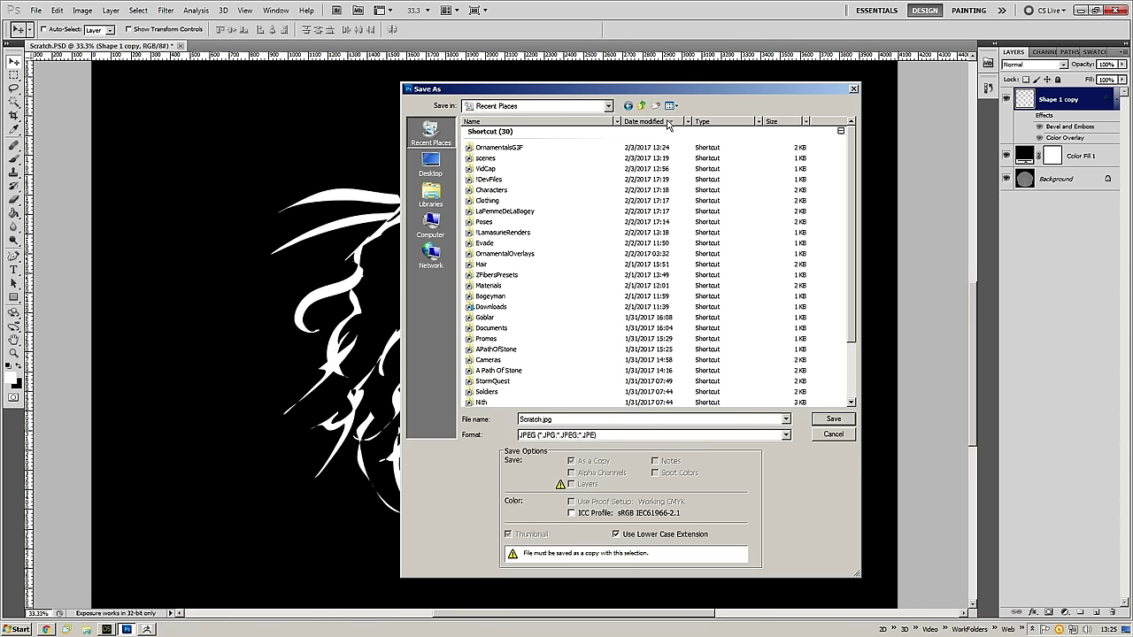
{"action": "double_click", "coordinate": [512, 149]}
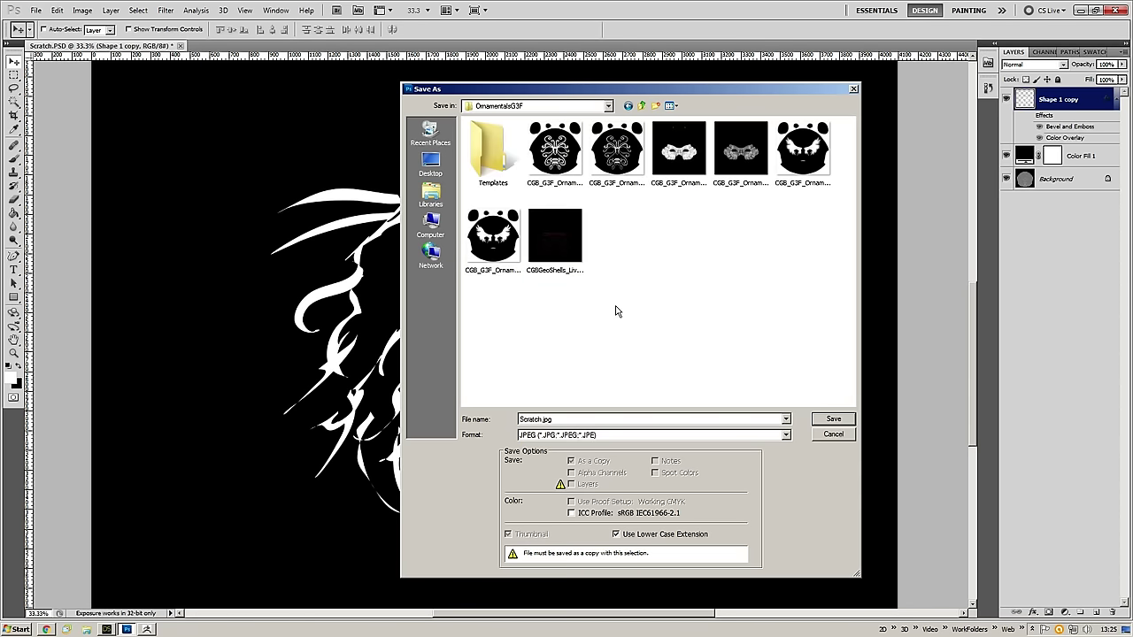
- Base the file name on the existing texture, change its suffix to TRANS, and save at Maximum quality (12) with Baseline ("Standard")
{"action": "left_click", "coordinate": [558, 241]}
{"action": "left_click", "coordinate": [592, 435]}
{"action": "left_click", "coordinate": [590, 426]}
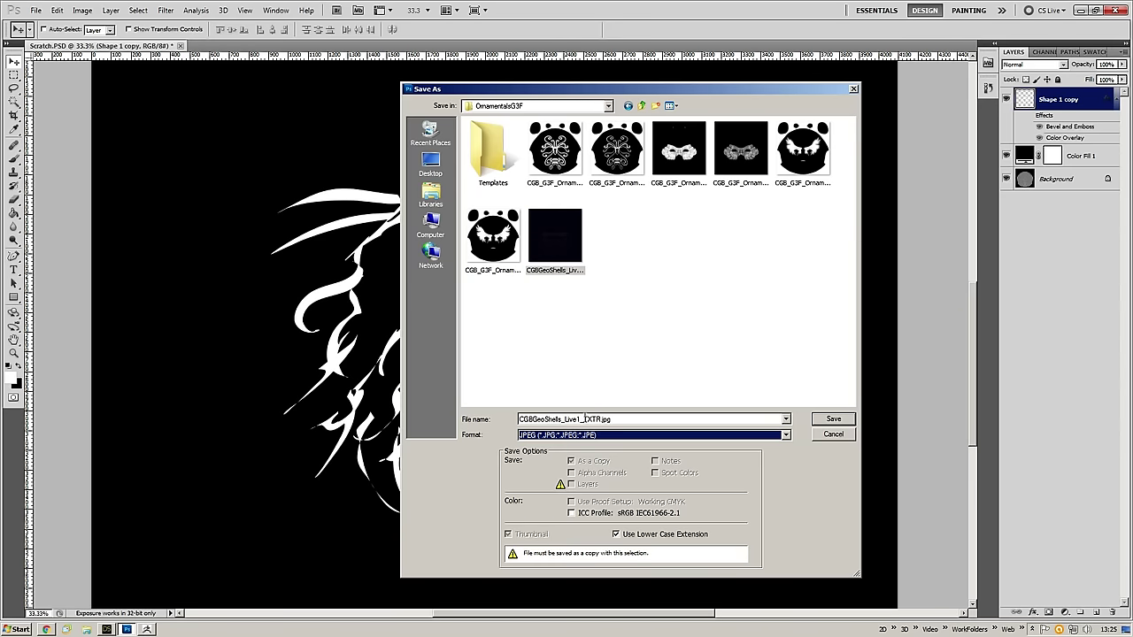
{"action": "double_click", "coordinate": [586, 418]}
{"action": "key", "text": "Right"}
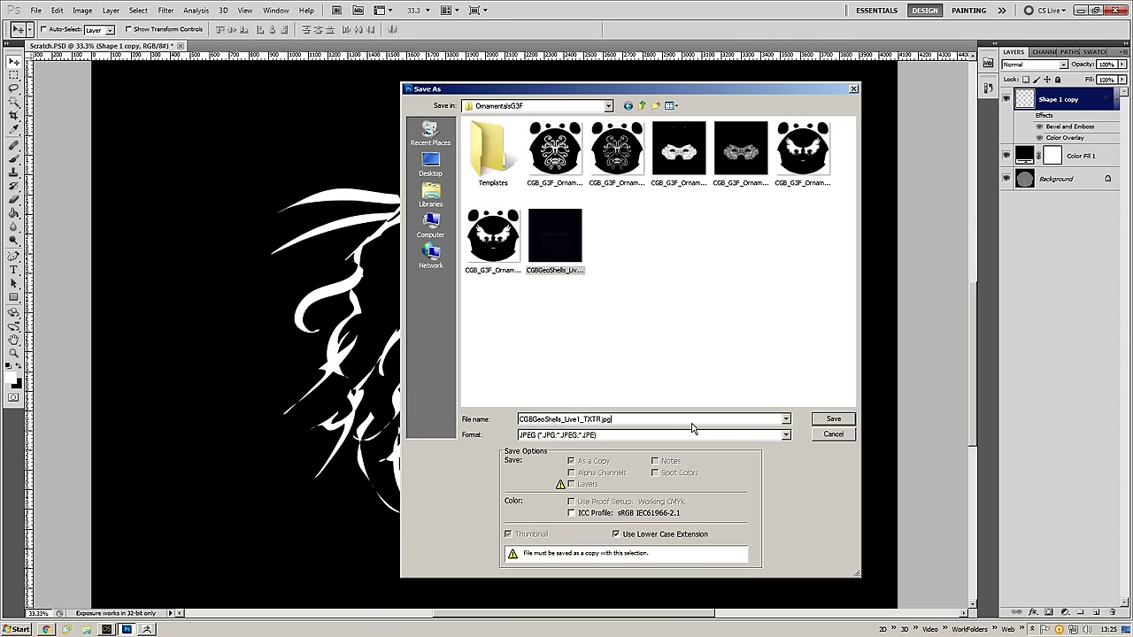
{"action": "key", "text": "BackSpace"}
{"action": "key", "text": "BackSpace"}
{"action": "key", "text": "BackSpace"}
{"action": "key", "text": "BackSpace"}
{"action": "key", "text": "BackSpace"}
{"action": "key", "text": "BackSpace"}
{"action": "key", "text": "BackSpace"}
{"action": "type", "text": "RANS"}
{"action": "key", "text": "Return"}
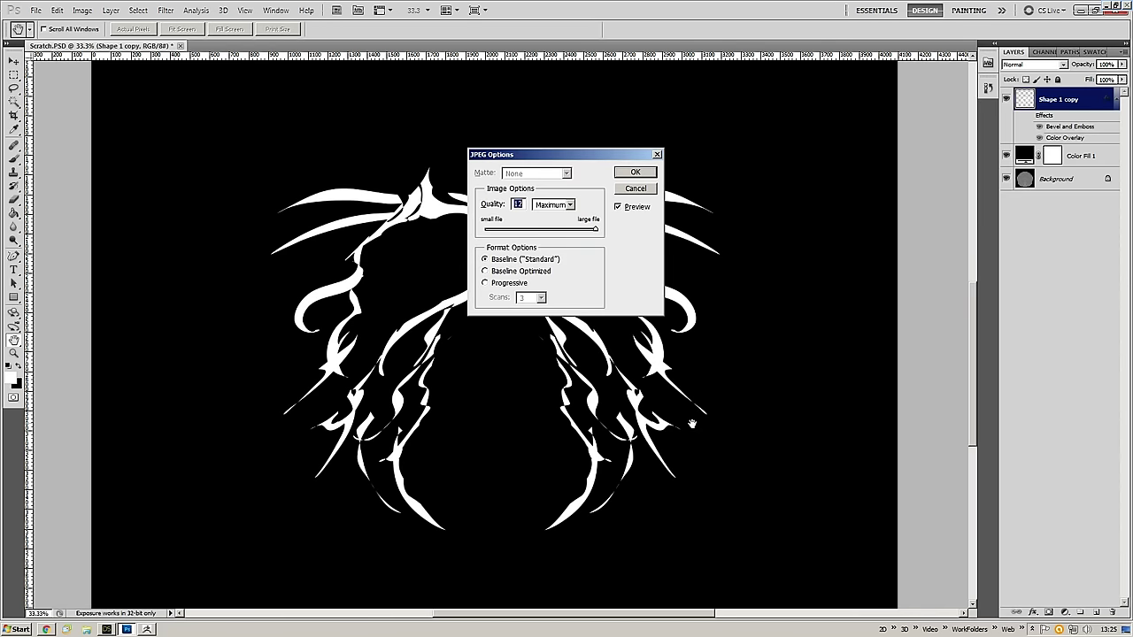
{"action": "key", "text": "Return"}
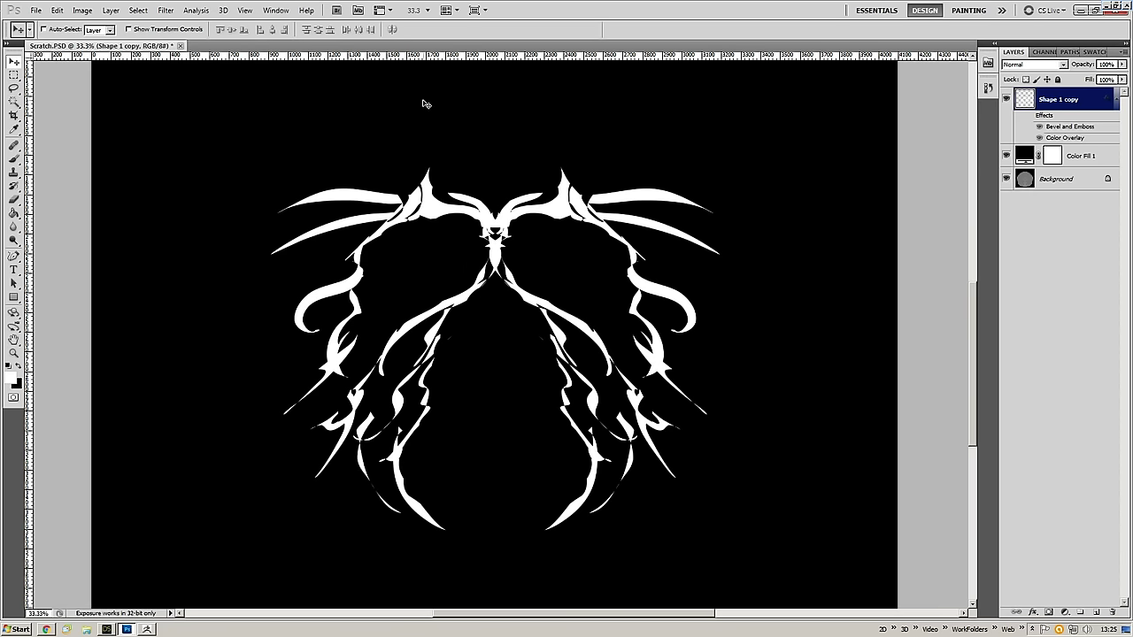
- Open the saved CGBGeoShells_Live1_TXTR.jpg texture and examine the beveled red markings up close
{"action": "key", "text": "ctrl+o"}
{"action": "double_click", "coordinate": [677, 241]}
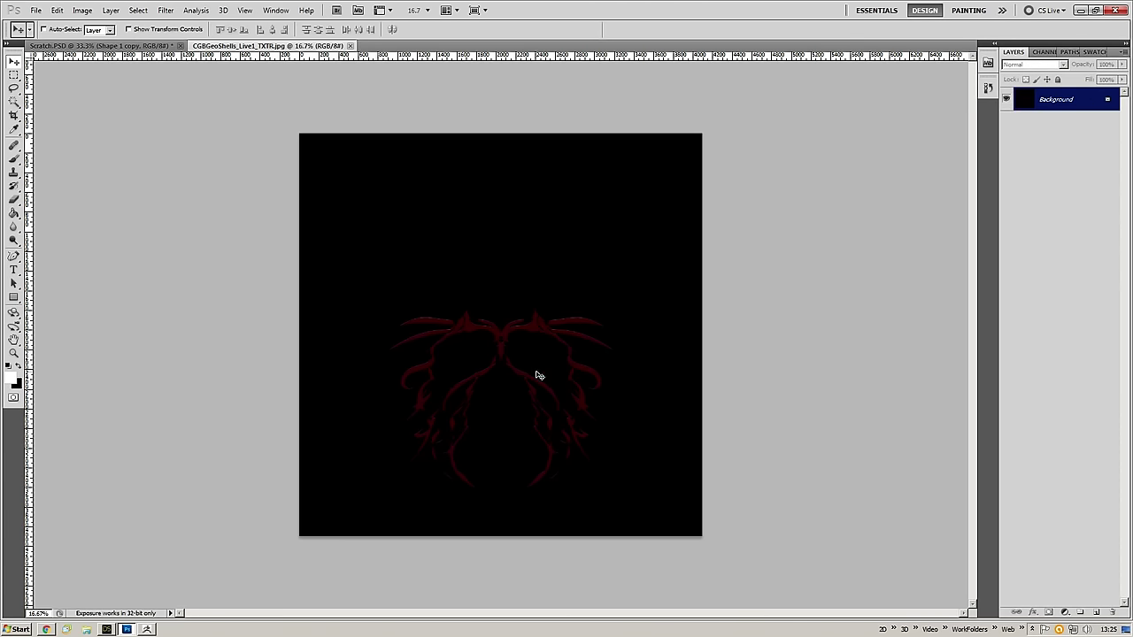
{"action": "key", "text": "ctrl+plus"}
{"action": "key", "text": "ctrl+plus"}
{"action": "key", "text": "ctrl+plus"}
{"action": "key", "text": "ctrl+plus"}
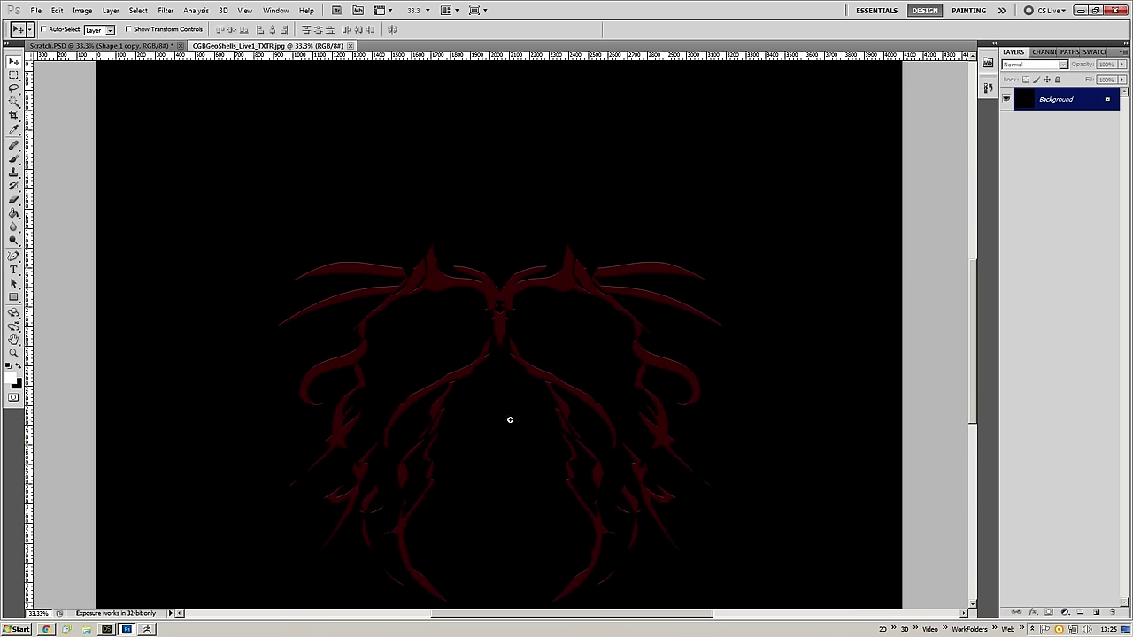
{"action": "left_click_drag", "start_coordinate": [498, 425], "coordinate": [526, 392]}
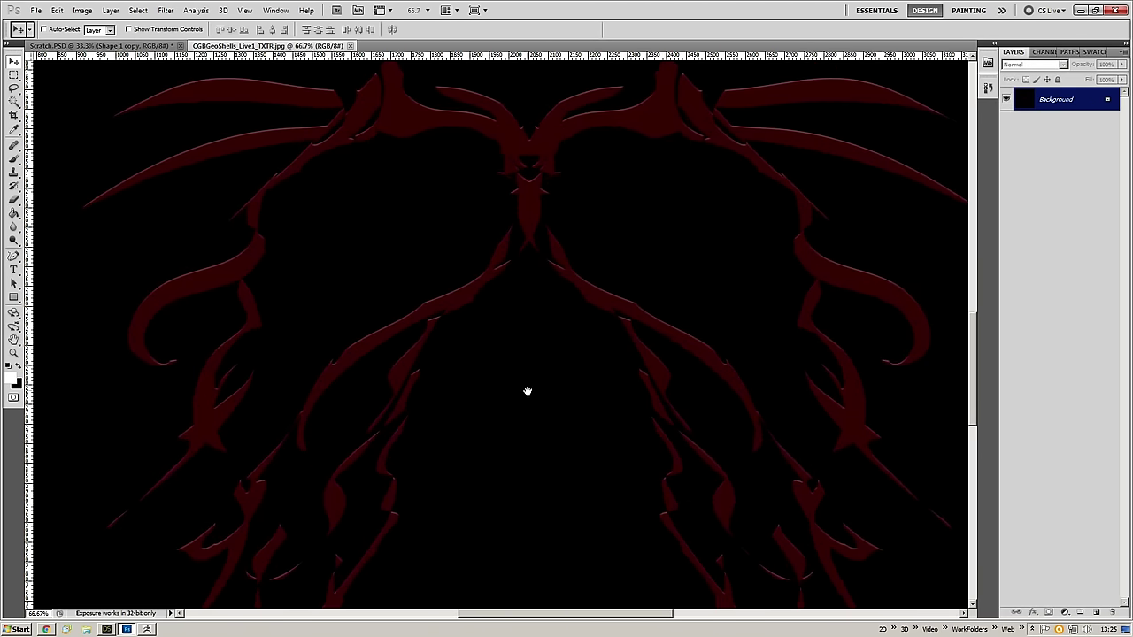
{"action": "left_click_drag", "start_coordinate": [476, 302], "coordinate": [514, 433]}
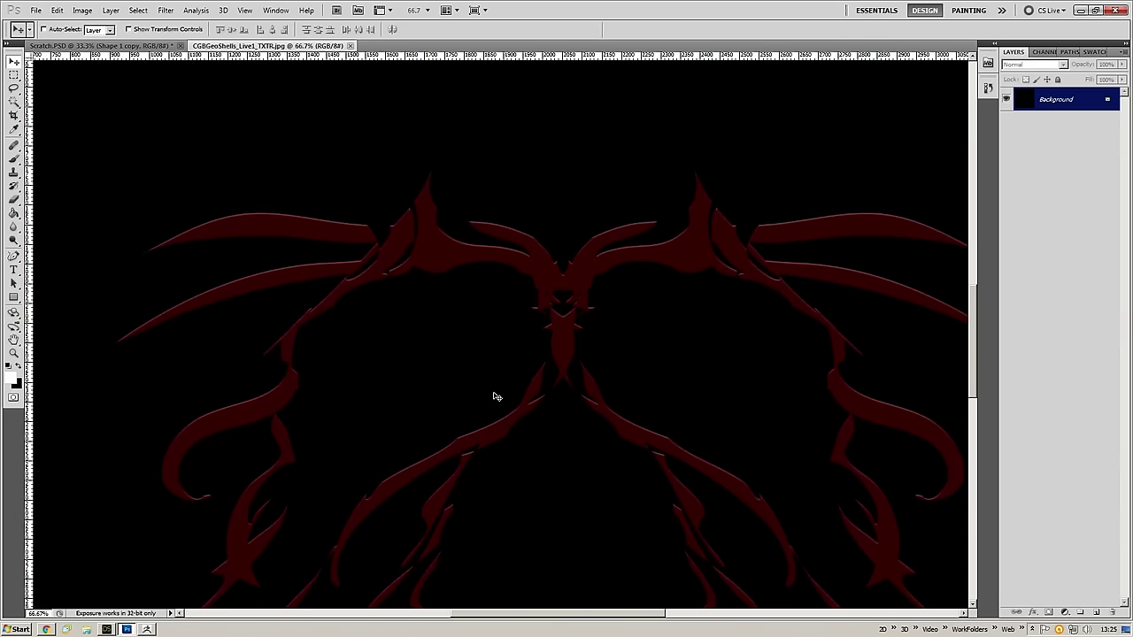
{"action": "scroll", "coordinate": [585, 256], "scroll_direction": "down", "scroll_amount": 2}
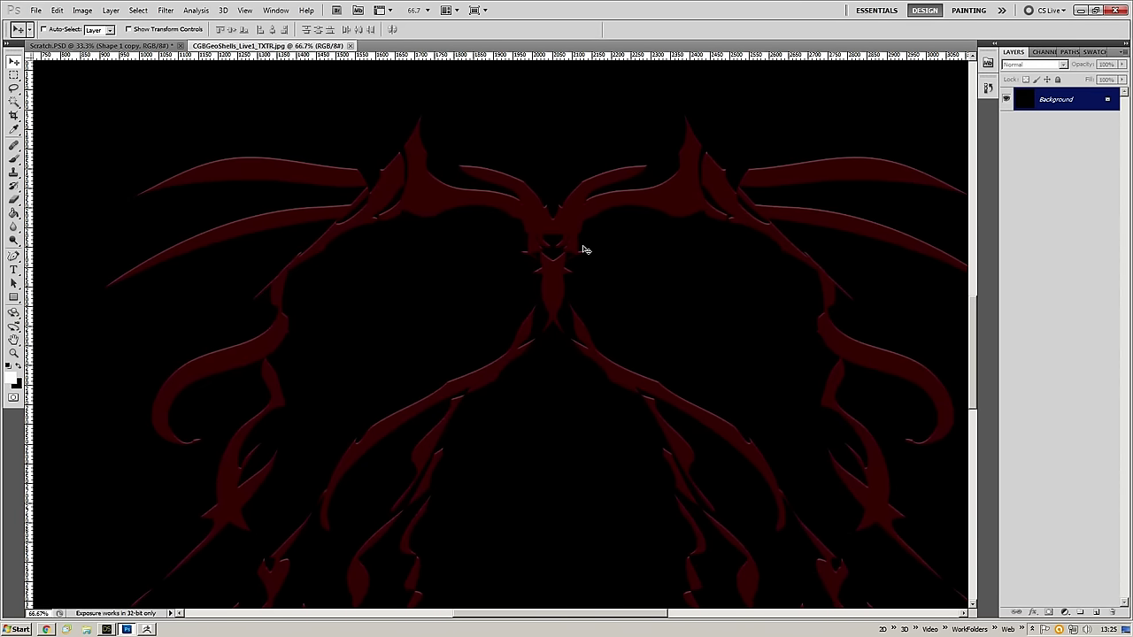
- Desaturate the opened texture and apply Auto Tone to turn the markings into a high-contrast grayscale height map
{"action": "key", "text": "ctrl+shift+u"}
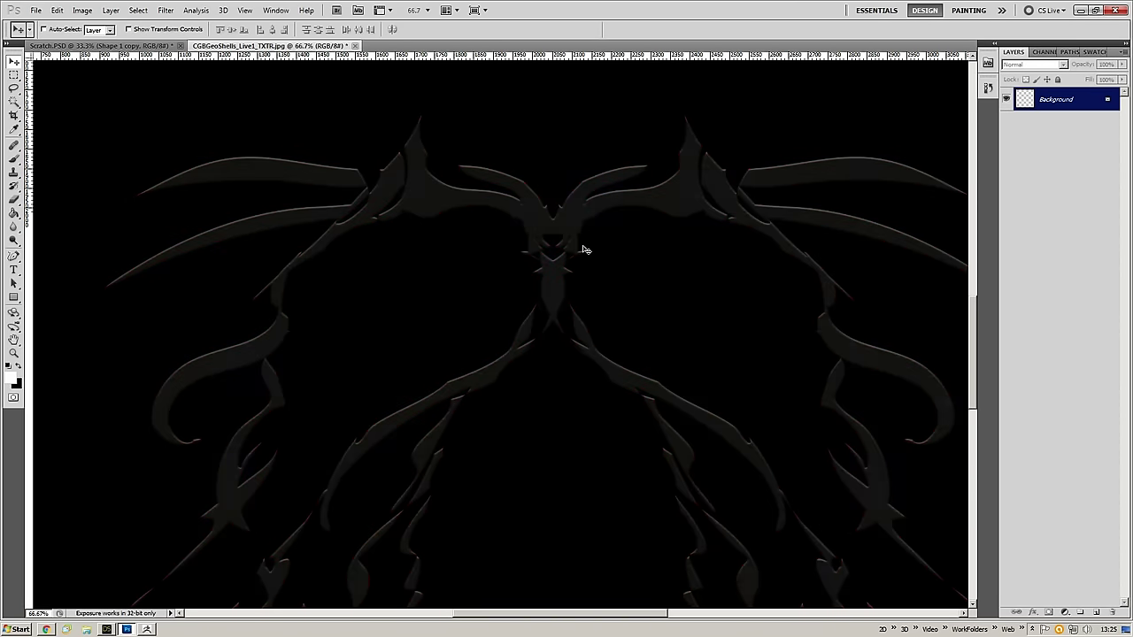
{"action": "key", "text": "ctrl+shift+l"}
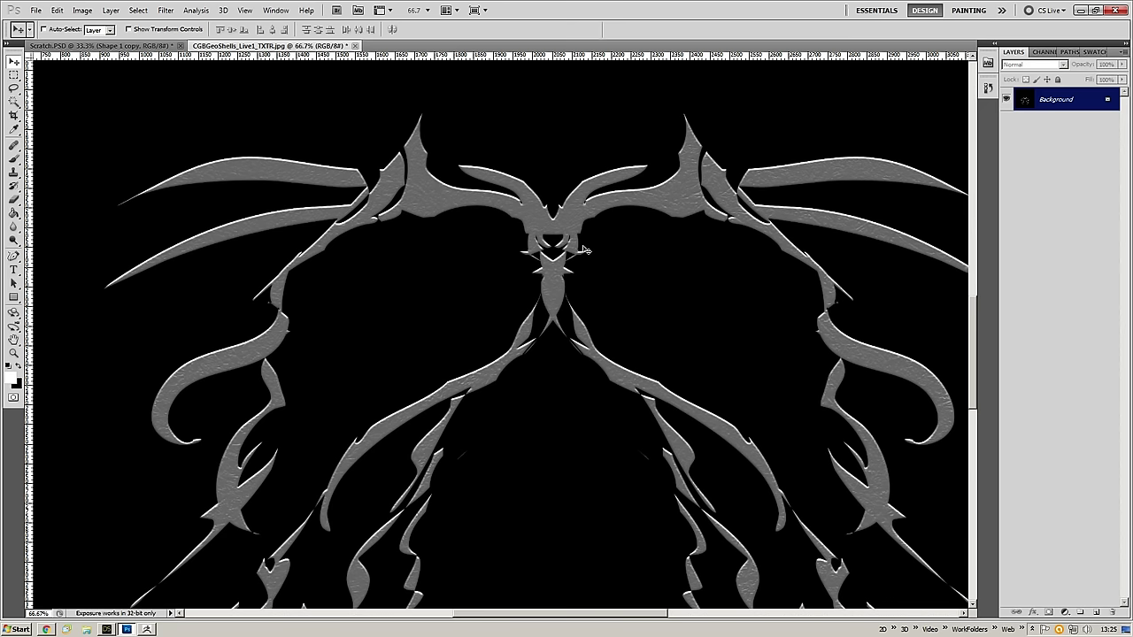
{"action": "left_click_drag", "start_coordinate": [434, 255], "coordinate": [423, 231]}
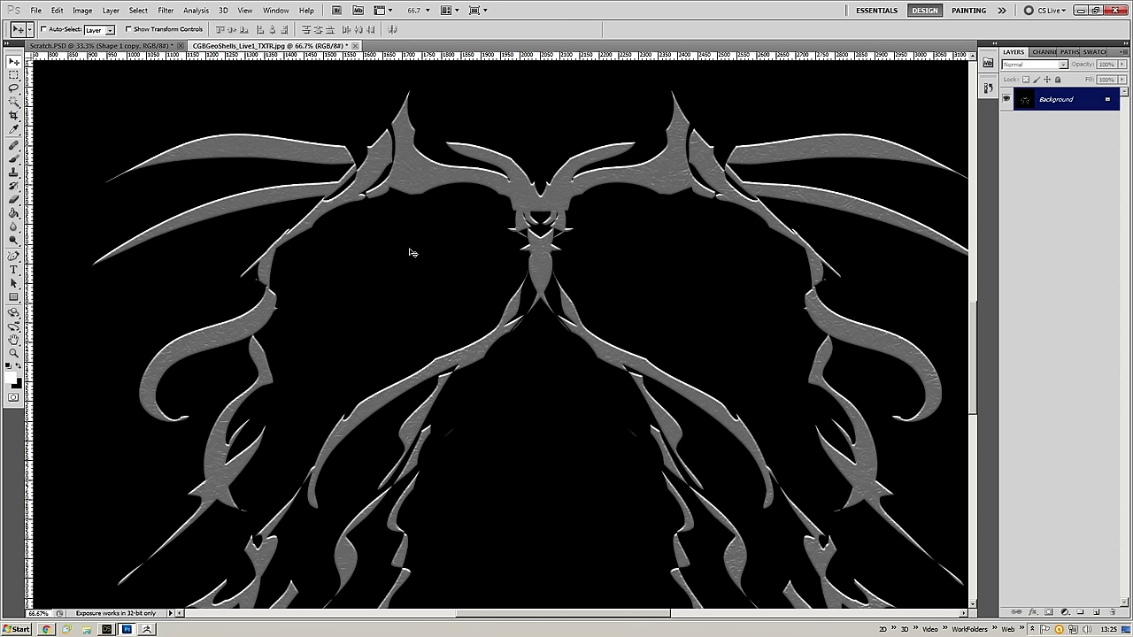
{"action": "left_click_drag", "start_coordinate": [442, 221], "coordinate": [423, 232]}
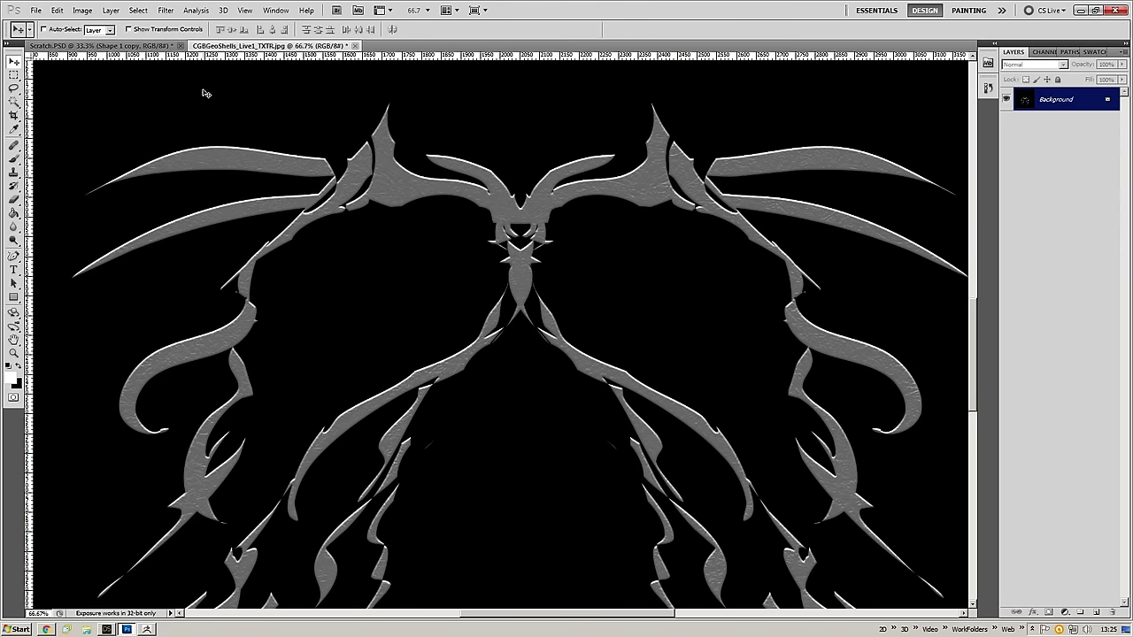
- Convert the grayscale image to a normal map with the xNormal Height2Normals filter, keeping its options as they are
{"action": "left_click", "coordinate": [165, 10]}
{"action": "mouse_move", "coordinate": [259, 256]}
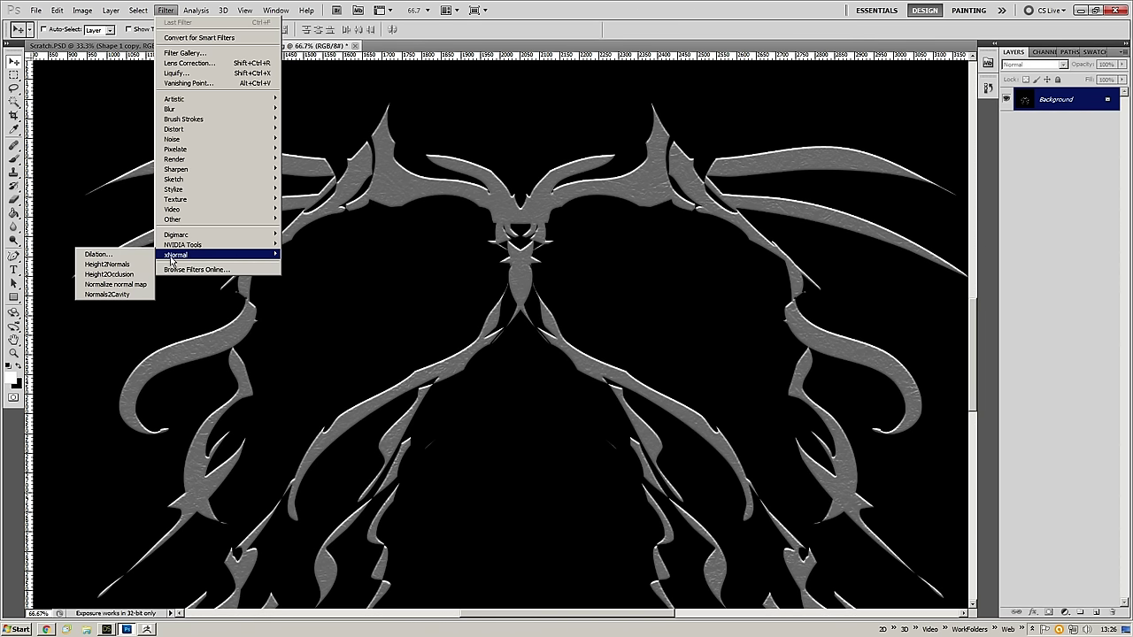
{"action": "left_click", "coordinate": [114, 266]}
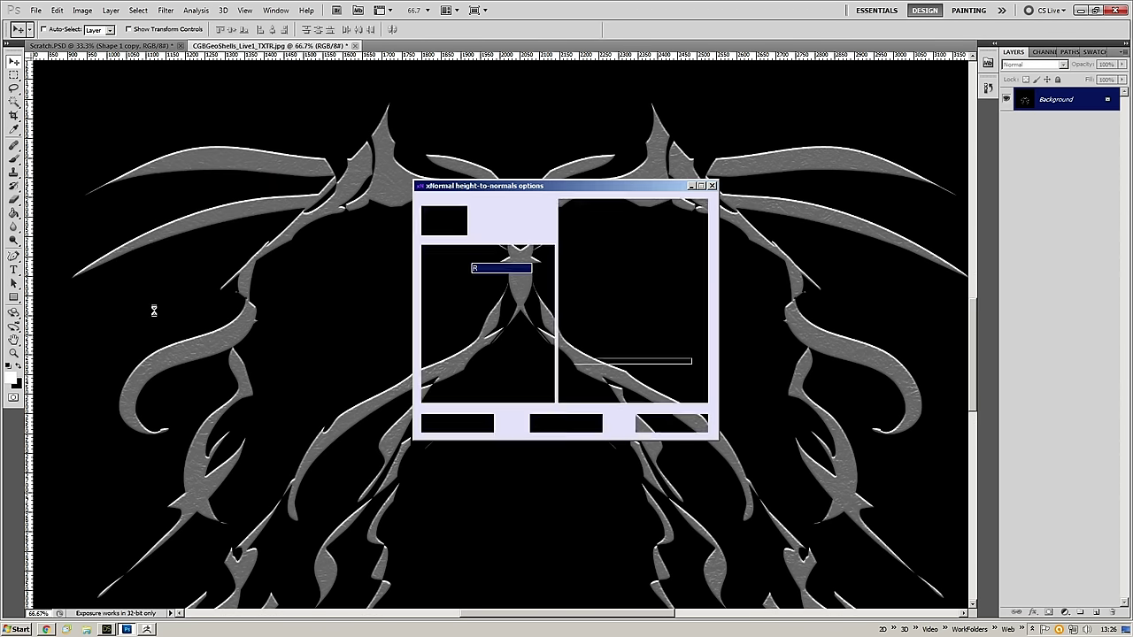
{"action": "left_click", "coordinate": [675, 424]}
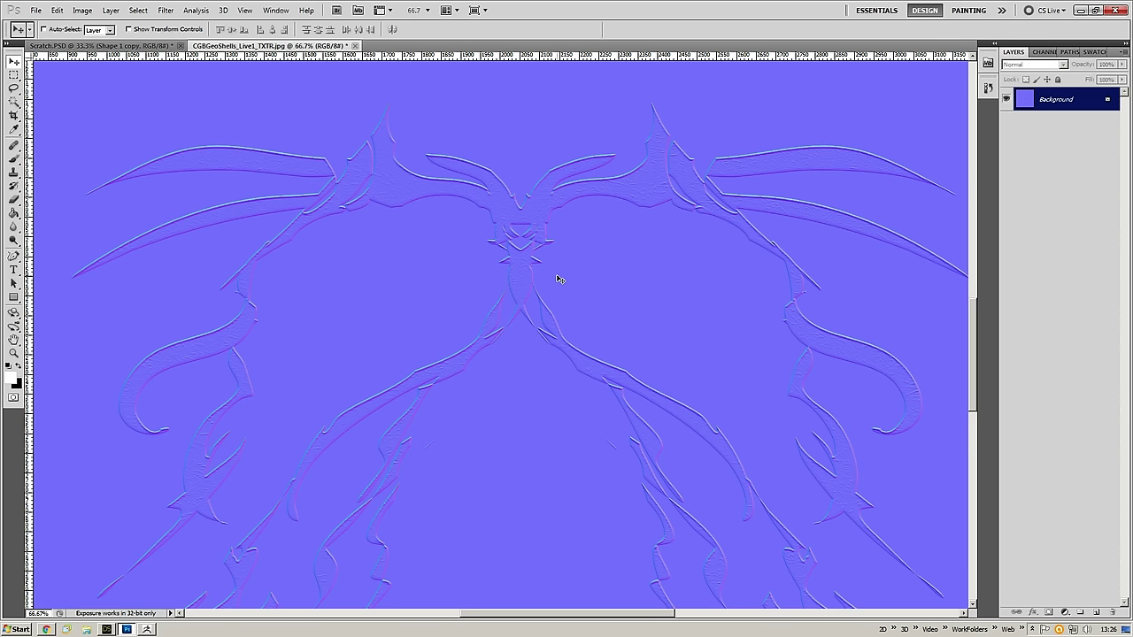
- Save the normal map as CGBGeoShells_Live1_NM in JPEG format at Maximum quality (12) with Baseline ("Standard")
{"action": "key", "text": "ctrl+shift+s"}
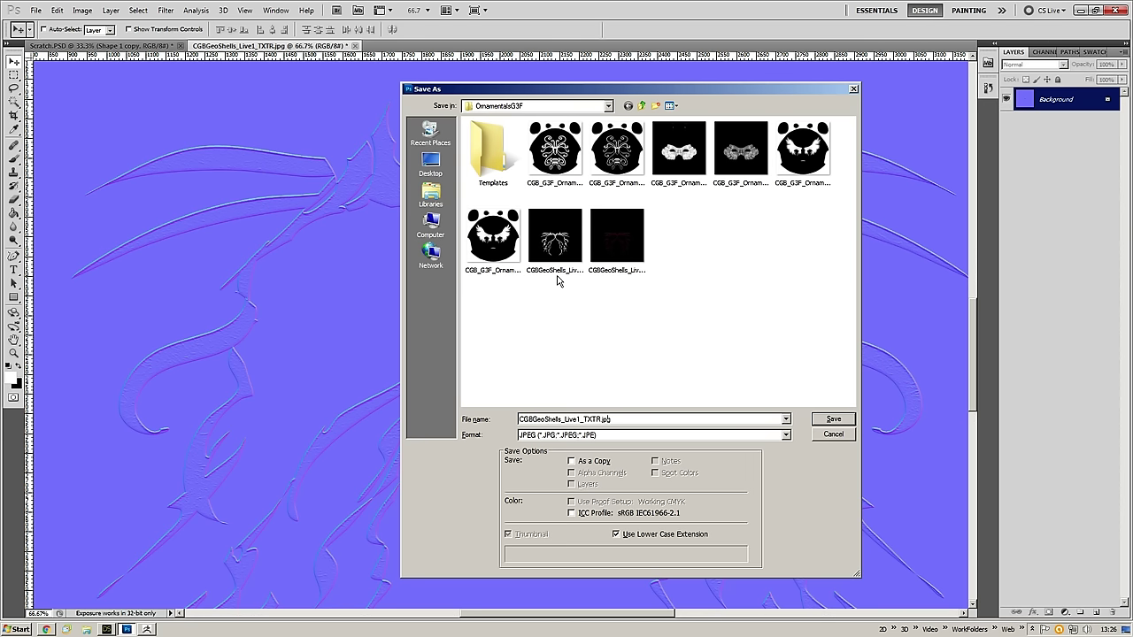
{"action": "key", "text": "BackSpace"}
{"action": "key", "text": "BackSpace"}
{"action": "key", "text": "BackSpace"}
{"action": "key", "text": "BackSpace"}
{"action": "type", "text": "NM"}
{"action": "key", "text": "Return"}
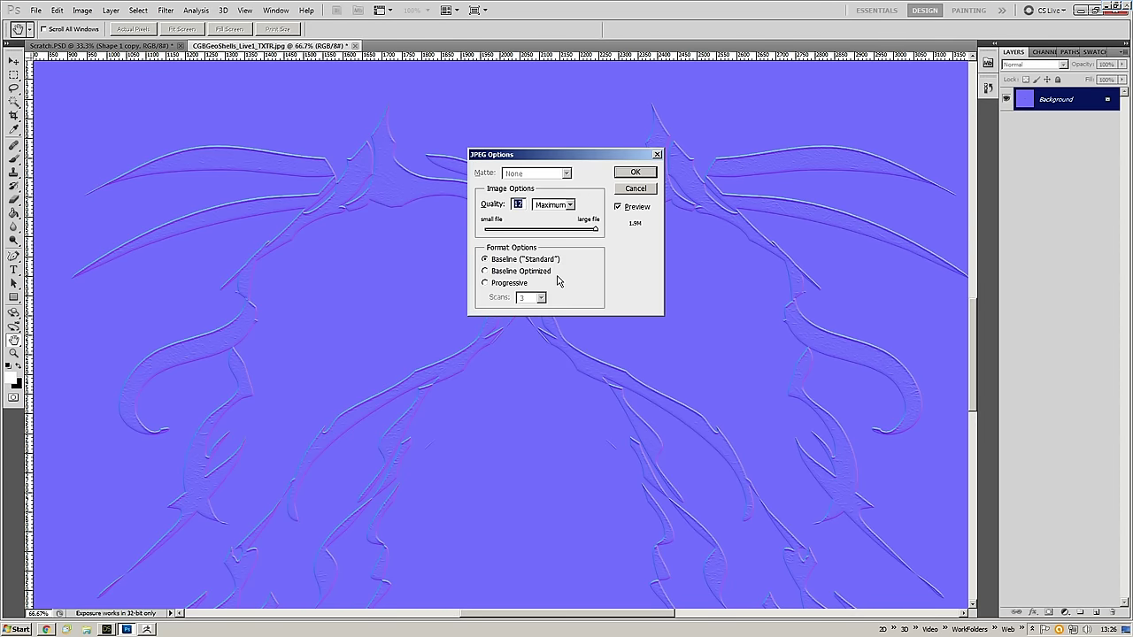
{"action": "key", "text": "Return"}
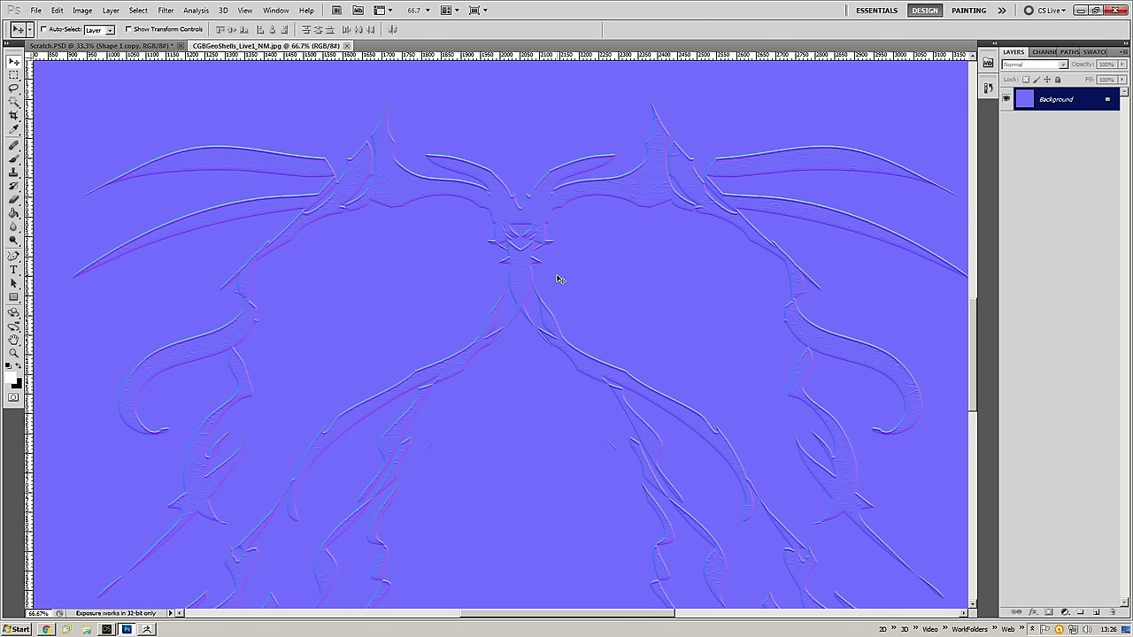
- Switch to DAZ Studio and set the viewport to the Iray preview draw style with the Genesis 3 Female head angled slightly
{"action": "left_click", "coordinate": [1082, 10]}
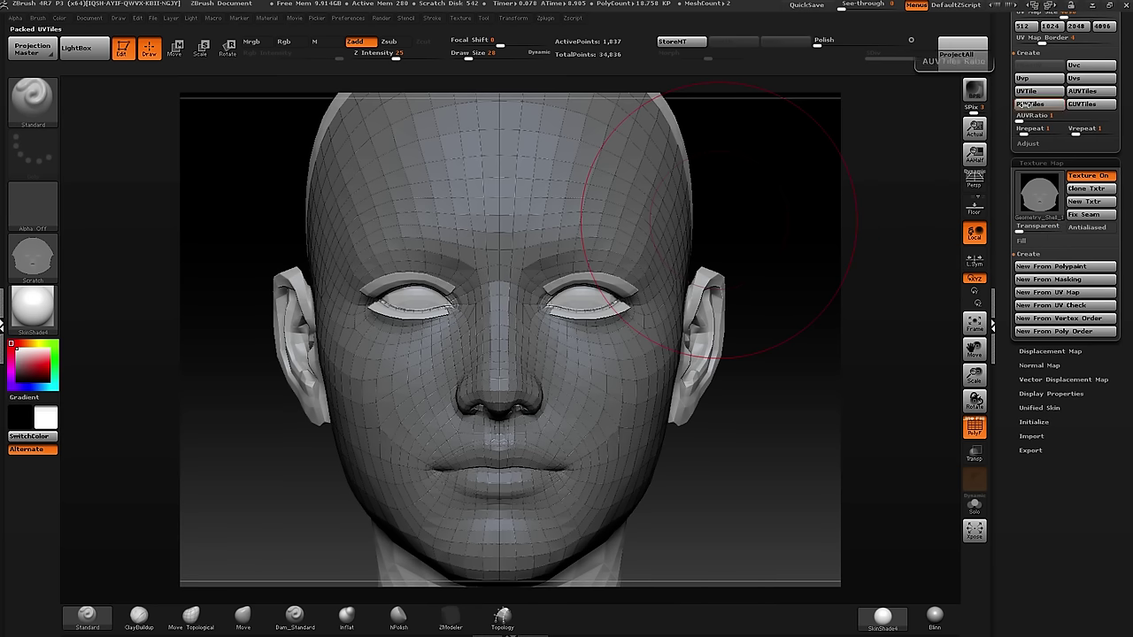
{"action": "left_click", "coordinate": [1092, 6]}
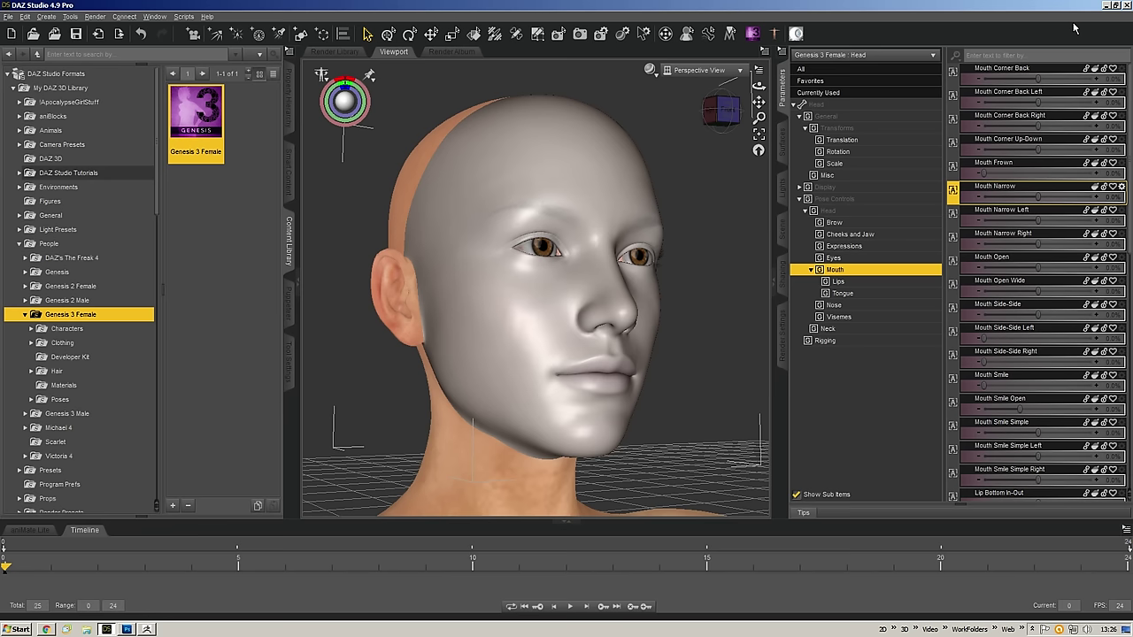
{"action": "left_click", "coordinate": [722, 110]}
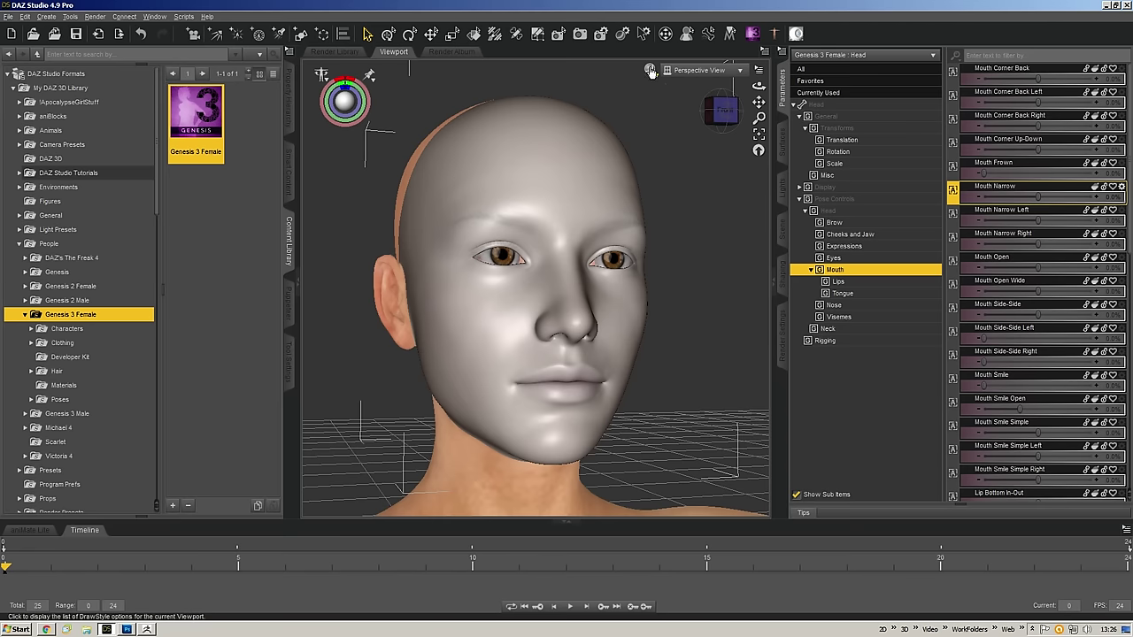
{"action": "left_click", "coordinate": [651, 69]}
{"action": "left_click", "coordinate": [673, 209]}
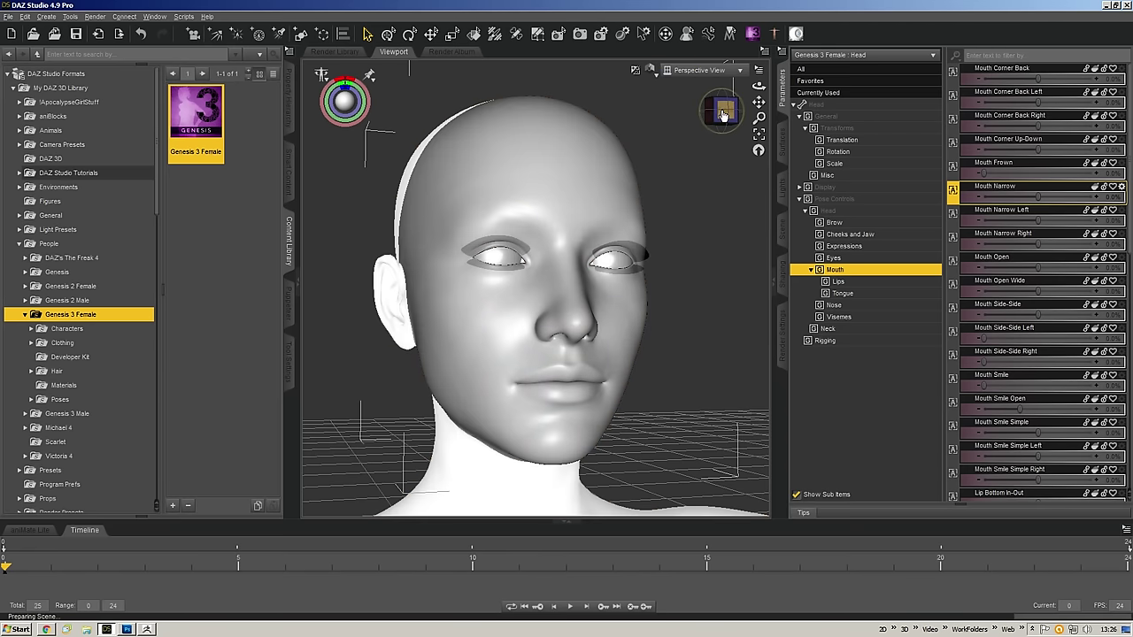
{"action": "left_click_drag", "start_coordinate": [717, 111], "coordinate": [693, 109]}
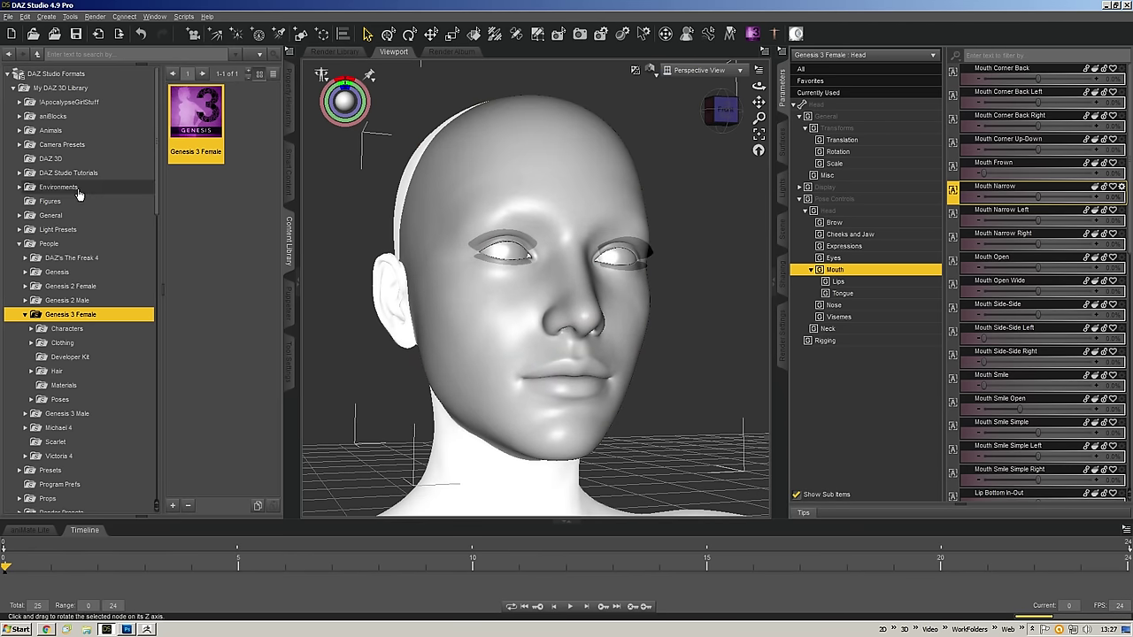
- Apply the White Infinite Room preset from the Iray render presets in the content library to the scene
{"action": "scroll", "coordinate": [78, 200], "scroll_direction": "down", "scroll_amount": 3}
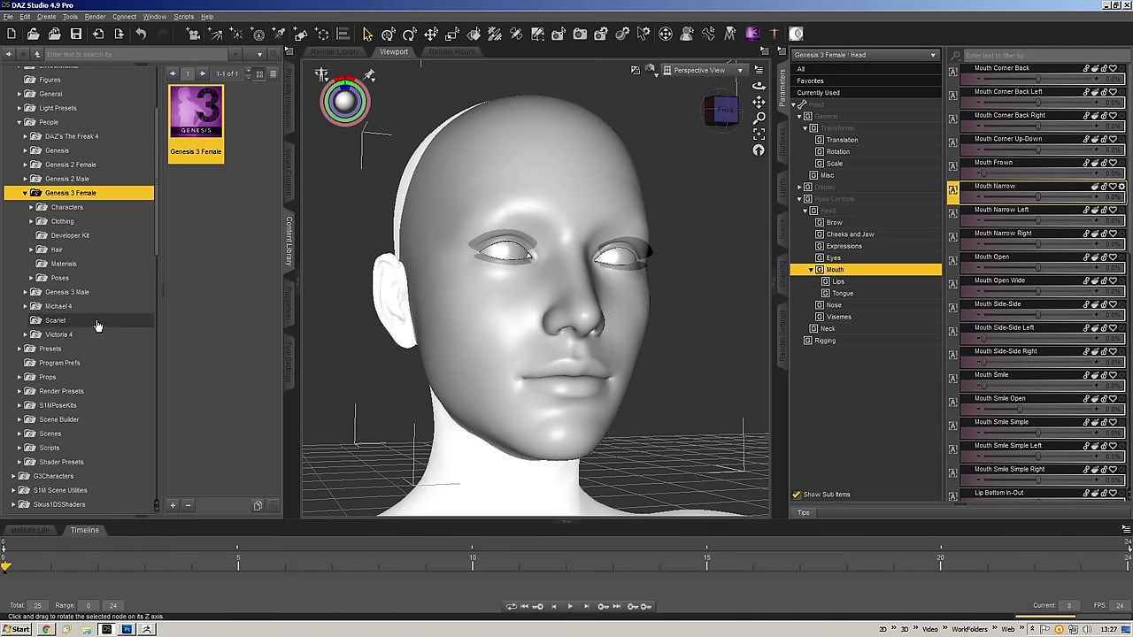
{"action": "scroll", "coordinate": [97, 325], "scroll_direction": "up", "scroll_amount": 1}
{"action": "scroll", "coordinate": [94, 326], "scroll_direction": "down", "scroll_amount": 4}
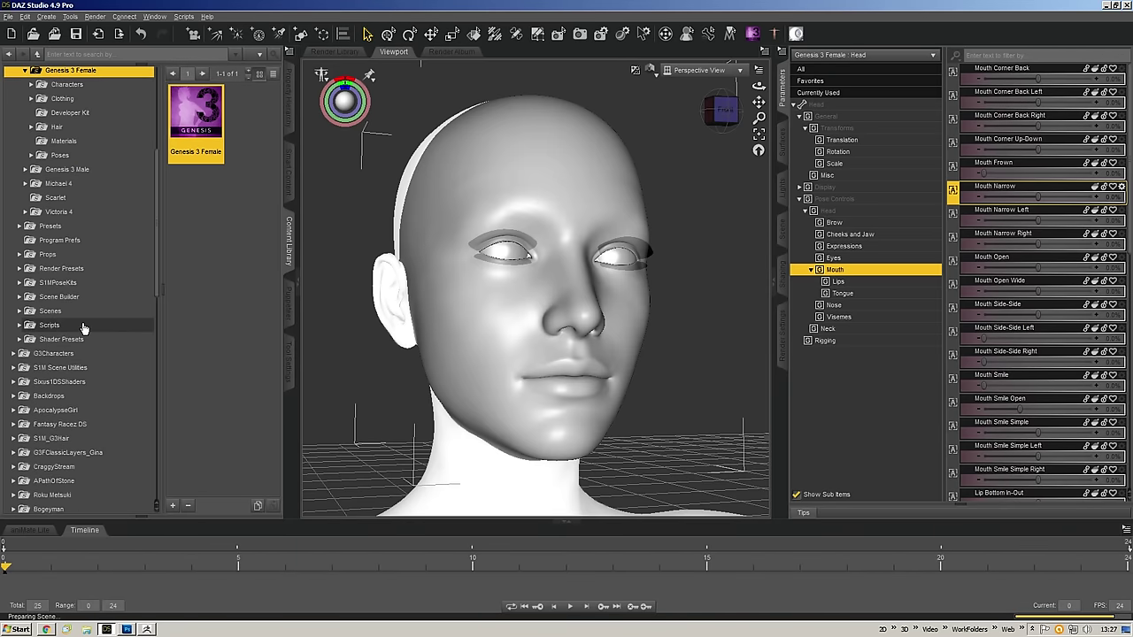
{"action": "left_click", "coordinate": [89, 268]}
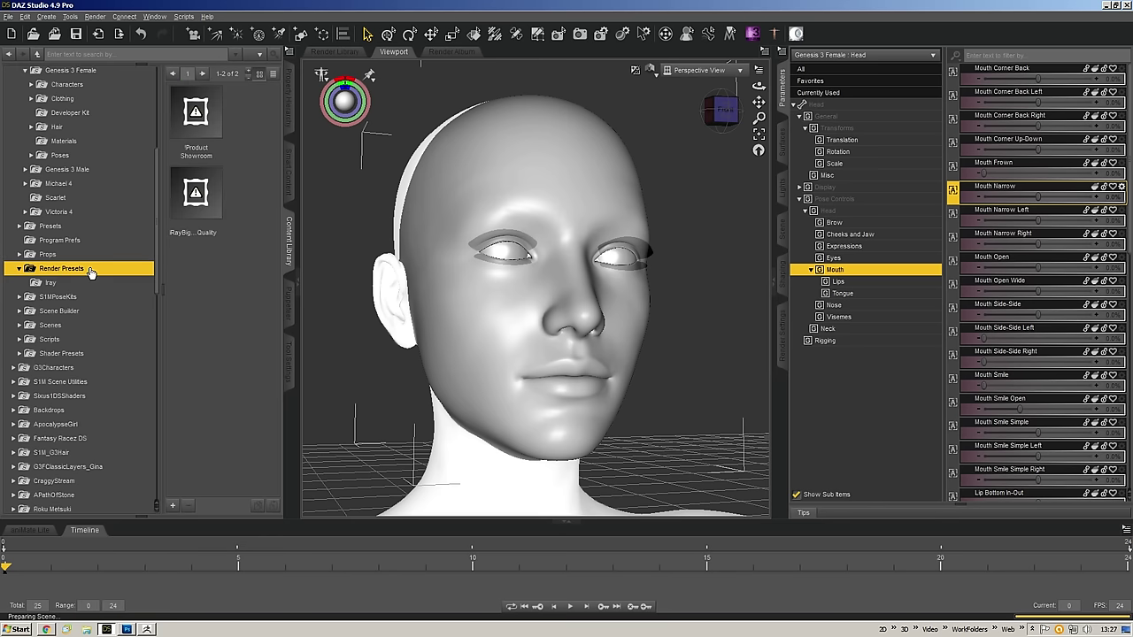
{"action": "left_click", "coordinate": [51, 282]}
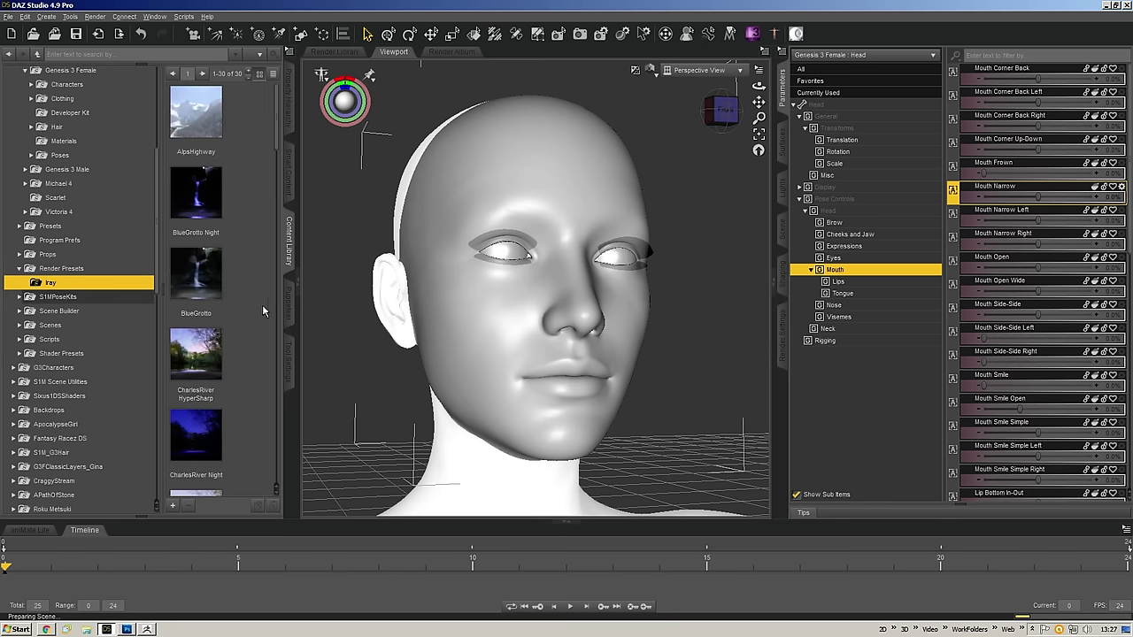
{"action": "scroll", "coordinate": [255, 325], "scroll_direction": "down", "scroll_amount": 3}
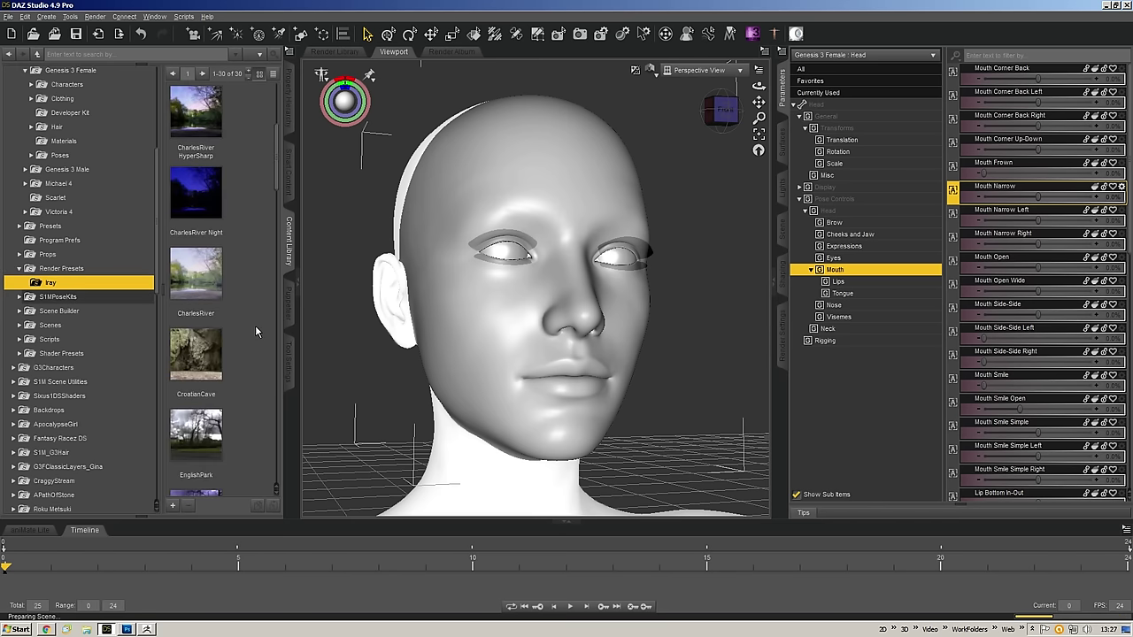
{"action": "scroll", "coordinate": [255, 325], "scroll_direction": "down", "scroll_amount": 15}
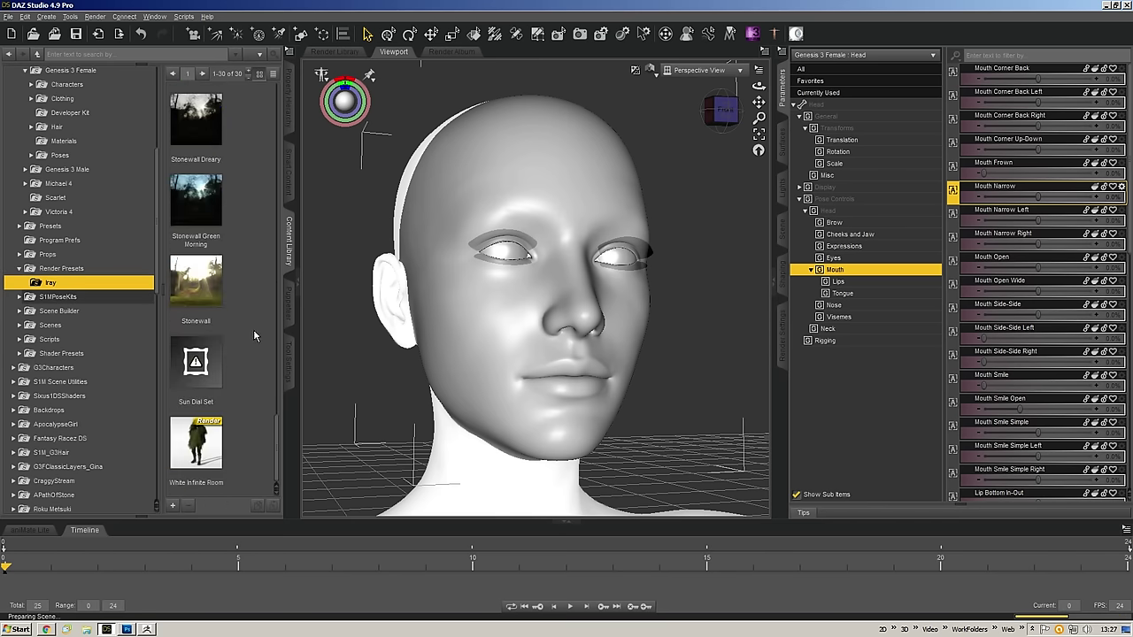
{"action": "double_click", "coordinate": [196, 442]}
{"action": "scroll", "coordinate": [104, 316], "scroll_direction": "up", "scroll_amount": 6}
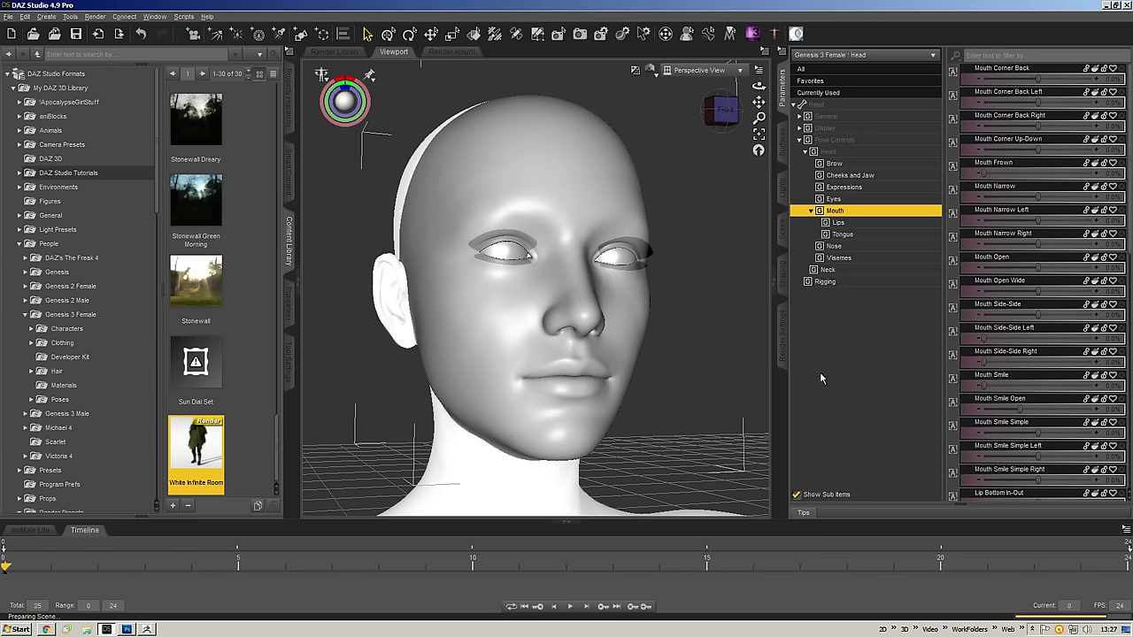
- Select Geometry Shell 1 of the Genesis 3 Female and preview it in Iray with the head turned slightly further to the side
{"action": "right_click", "coordinate": [569, 139]}
{"action": "left_click", "coordinate": [589, 138]}
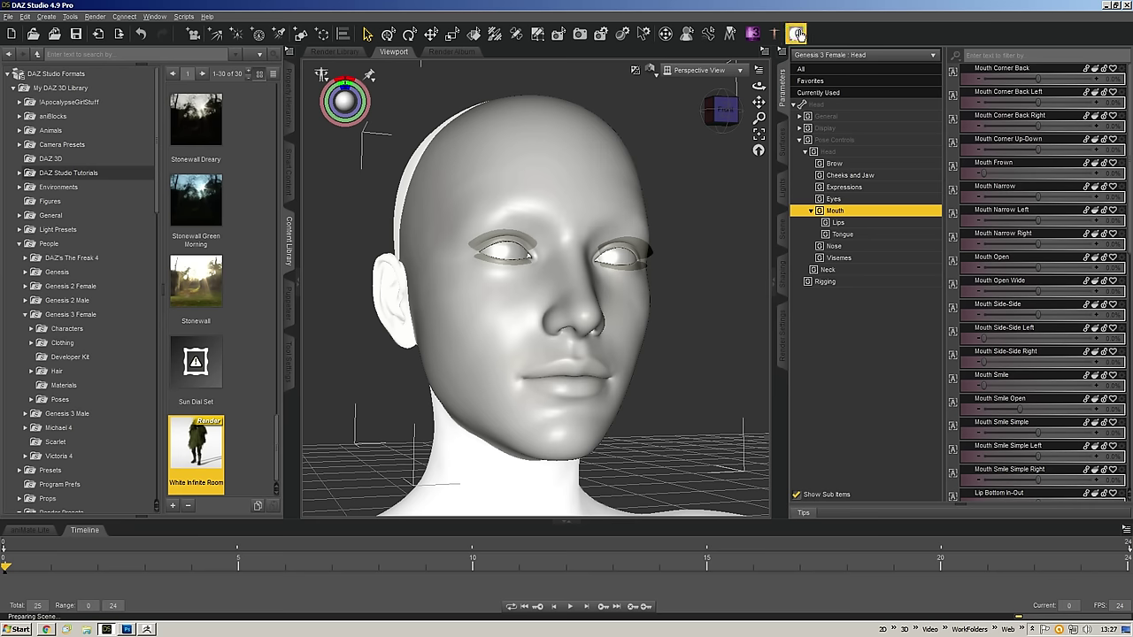
{"action": "left_click", "coordinate": [844, 56]}
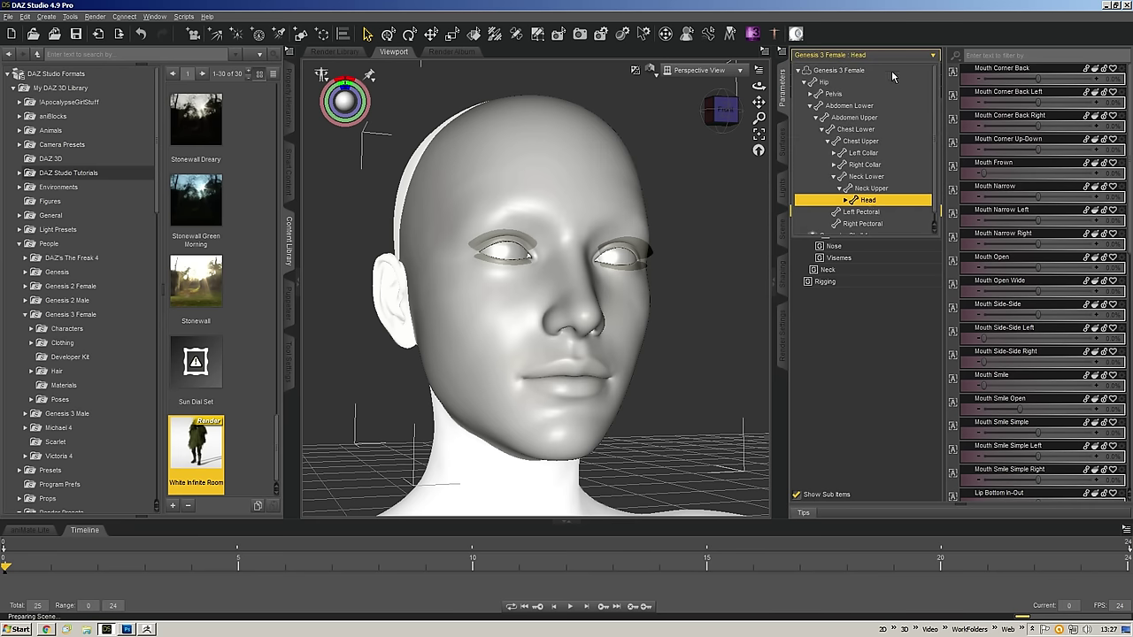
{"action": "left_click", "coordinate": [857, 229]}
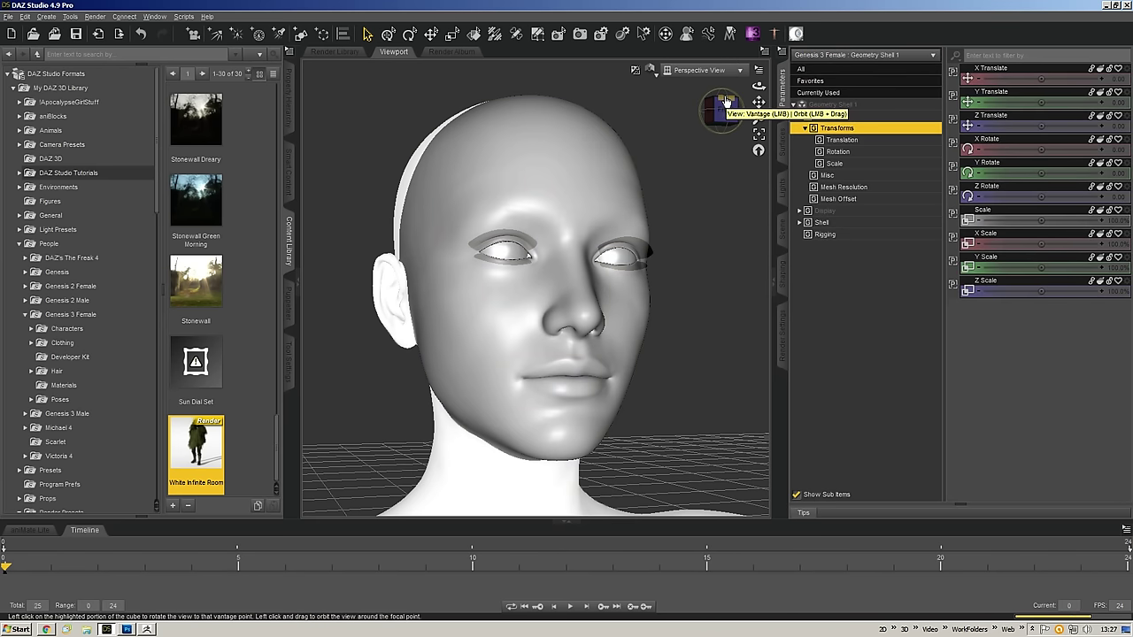
{"action": "key", "text": "ctrl+0"}
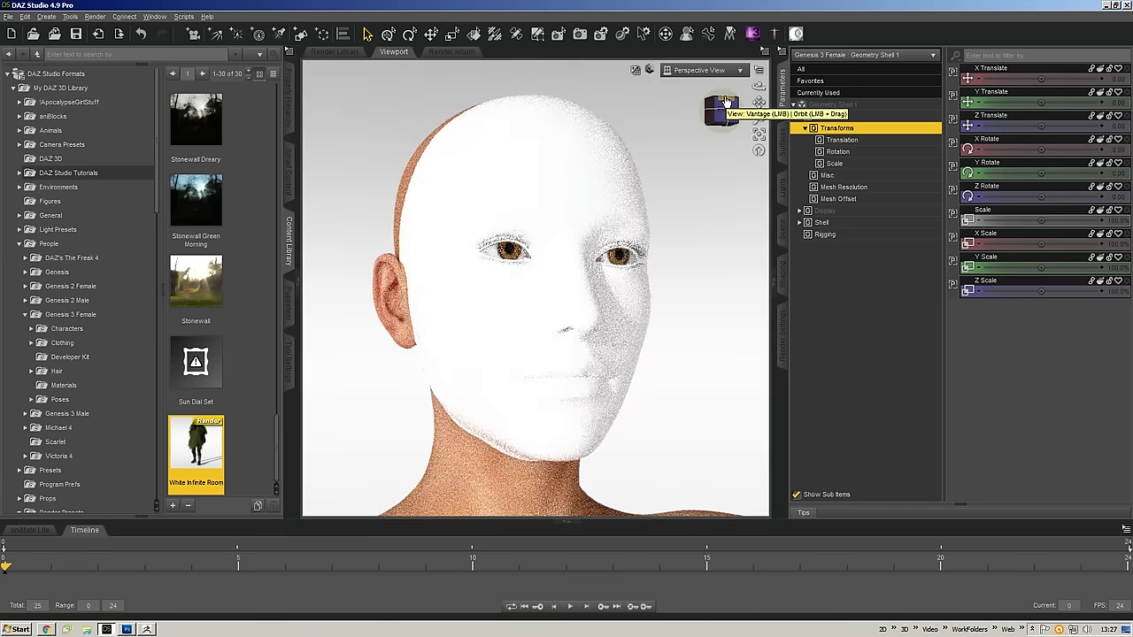
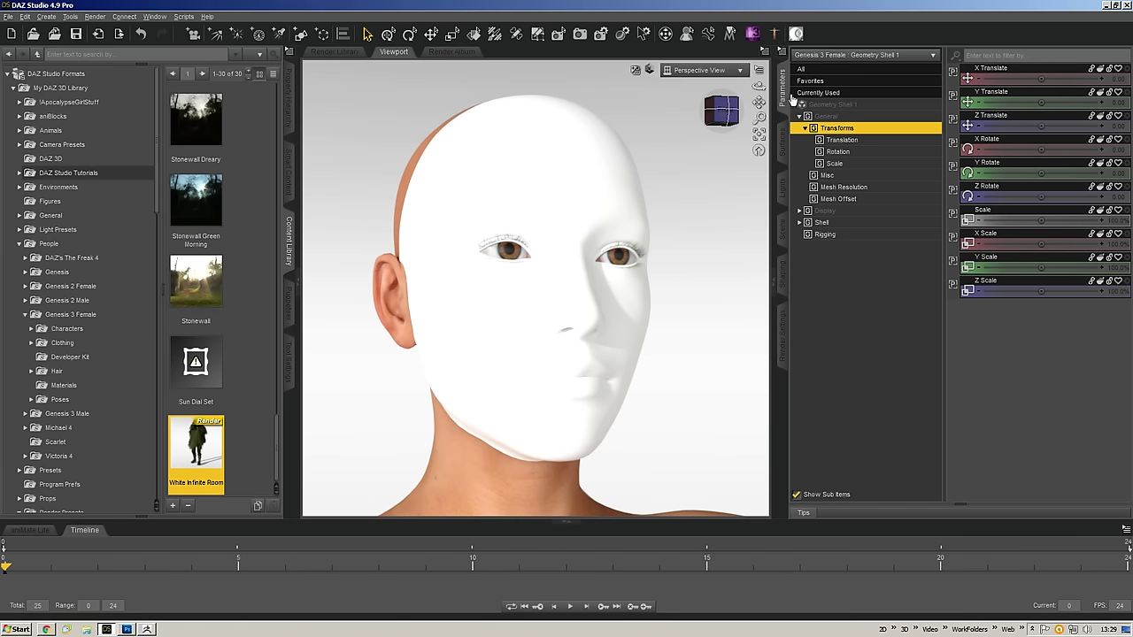
{"action": "left_click_drag", "start_coordinate": [729, 125], "coordinate": [738, 129]}
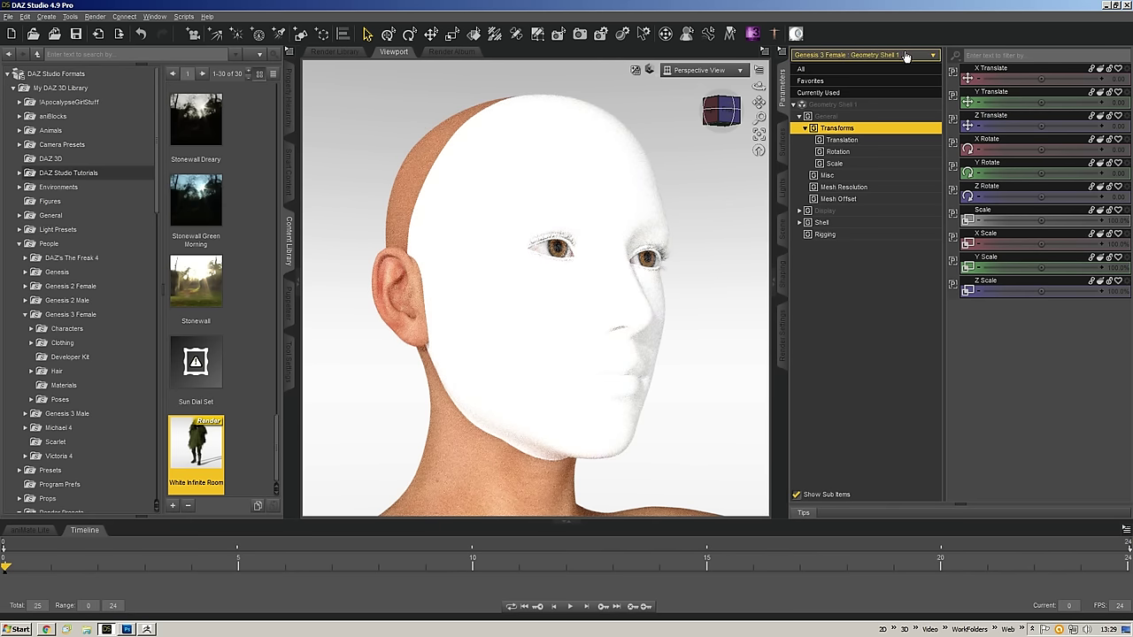
- Select the geometry shell's Face and Lips surfaces and lower their Cutout Opacity to 0.15
{"action": "left_click", "coordinate": [784, 141]}
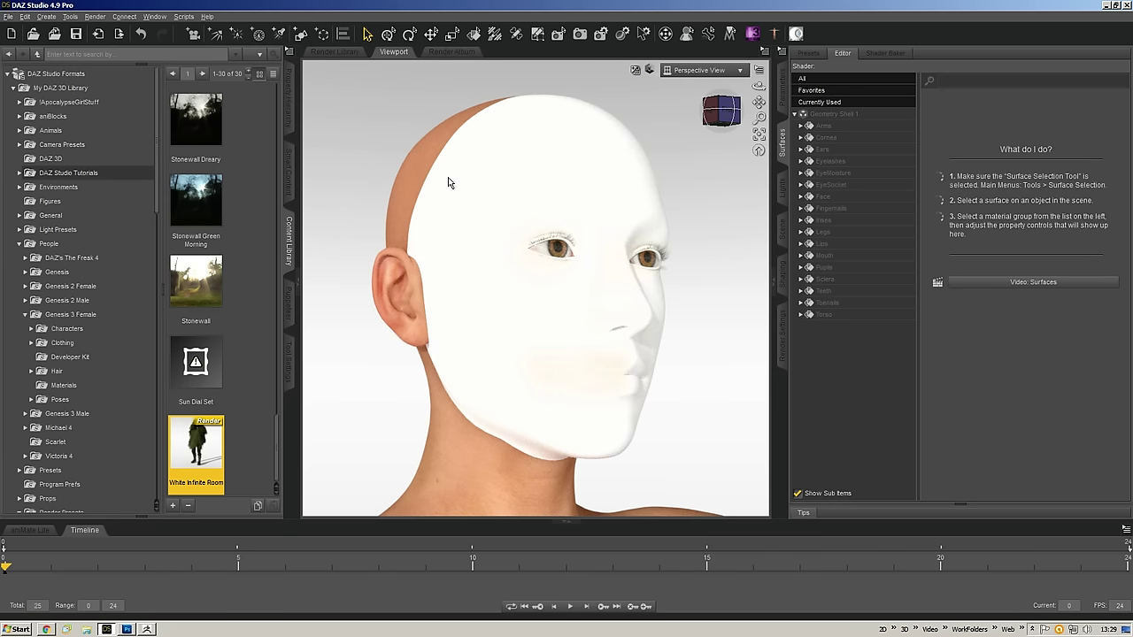
{"action": "left_click", "coordinate": [837, 198]}
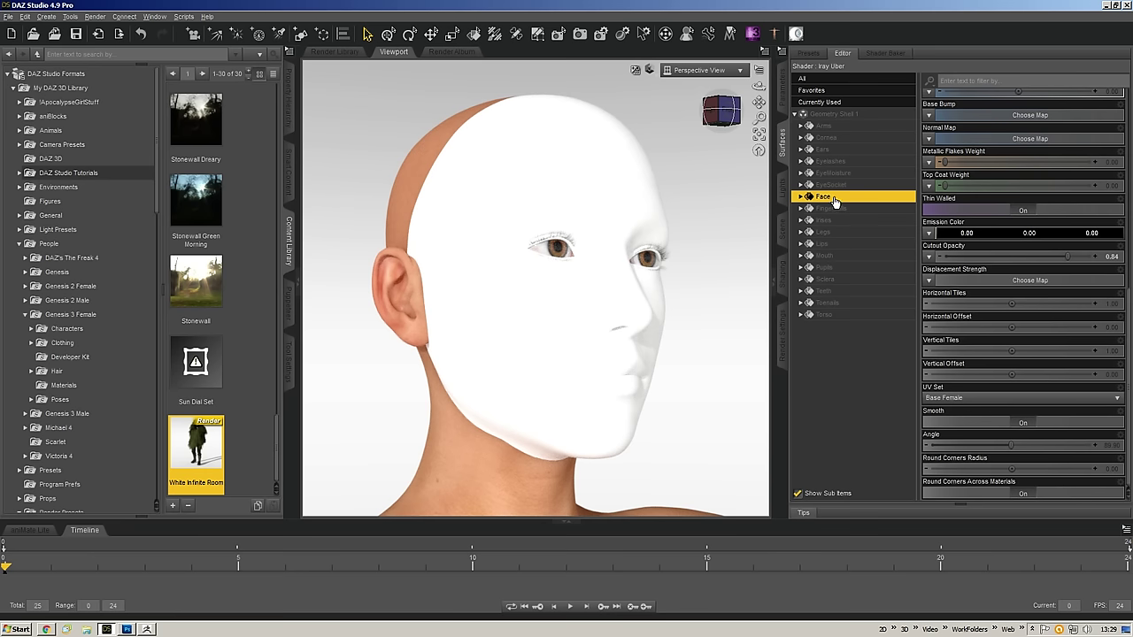
{"action": "left_click", "coordinate": [842, 243], "text": "ctrl"}
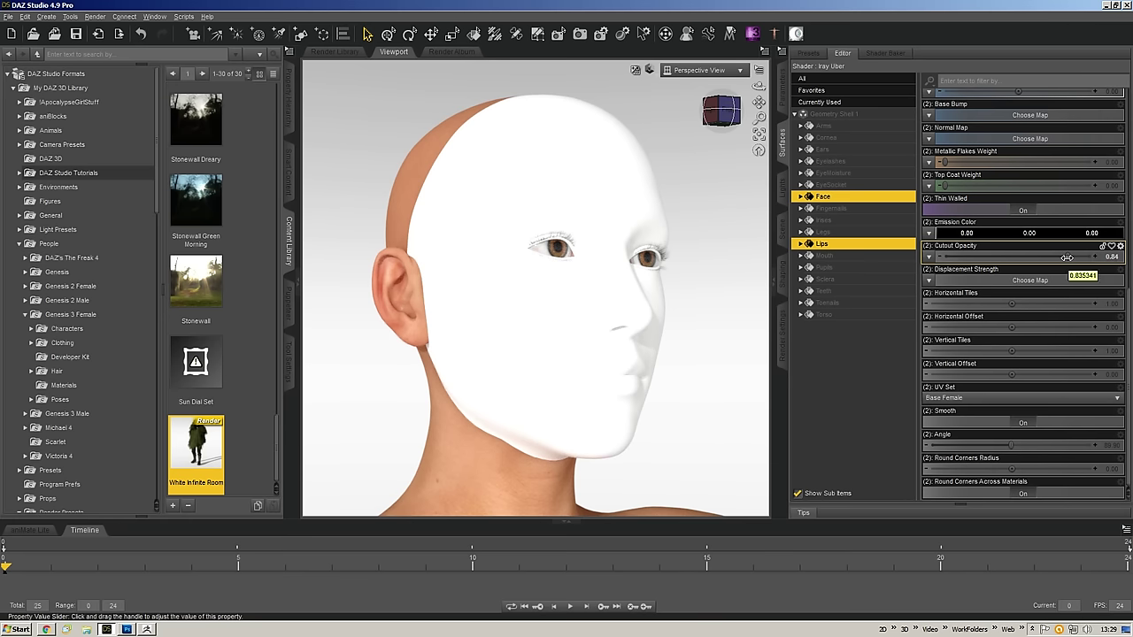
{"action": "left_click_drag", "start_coordinate": [1068, 257], "coordinate": [964, 257]}
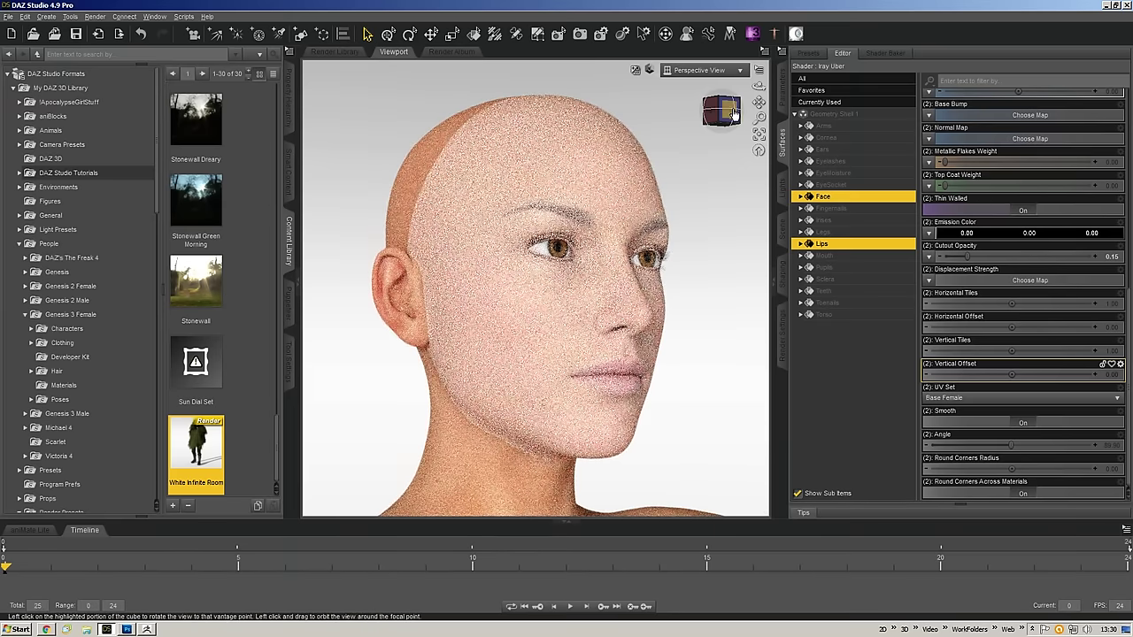
{"action": "left_click_drag", "start_coordinate": [723, 111], "coordinate": [743, 116]}
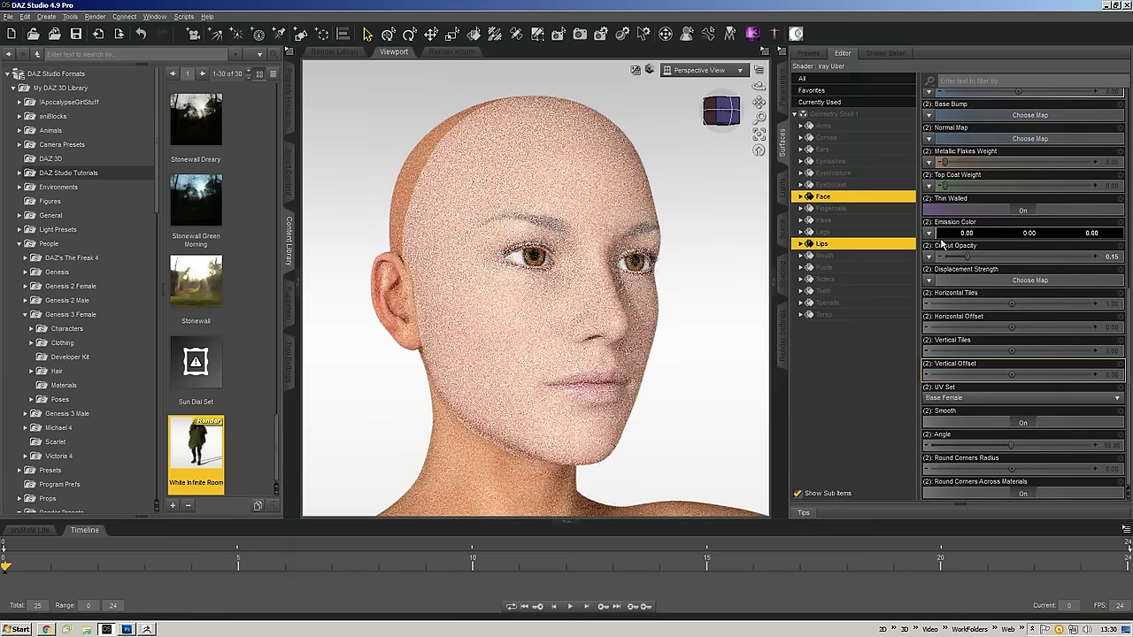
- Raise the Cutout Opacity of the shell's Face and Lips surfaces to 1.00
{"action": "left_click_drag", "start_coordinate": [968, 256], "coordinate": [1116, 253]}
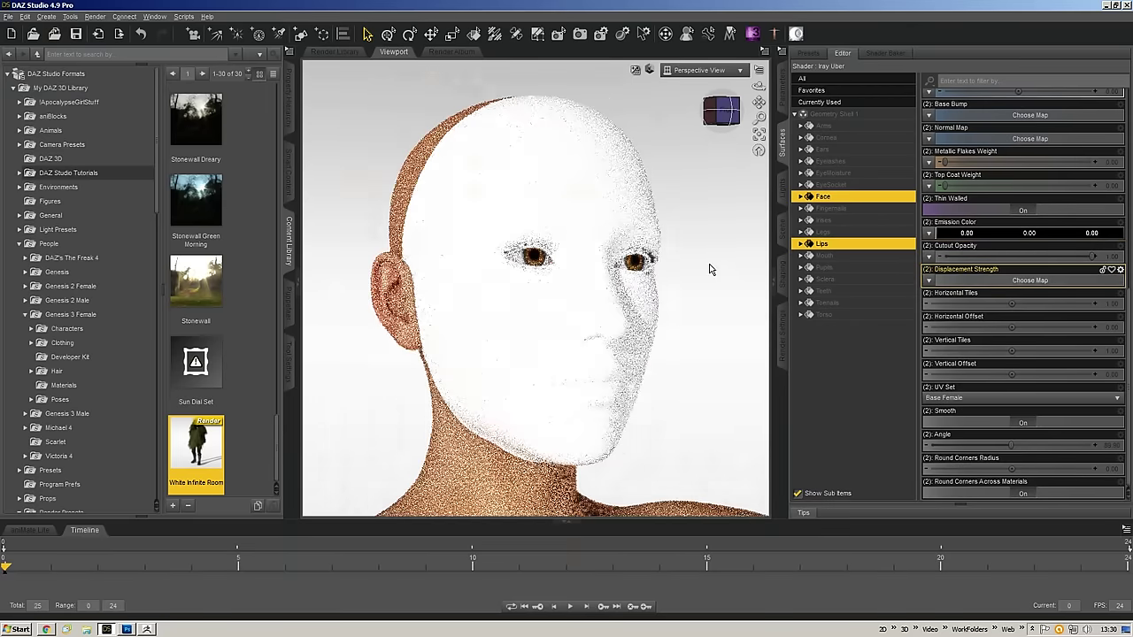
{"action": "scroll", "coordinate": [708, 267], "scroll_direction": "up", "scroll_amount": 3}
{"action": "left_click_drag", "start_coordinate": [759, 102], "coordinate": [834, 219]}
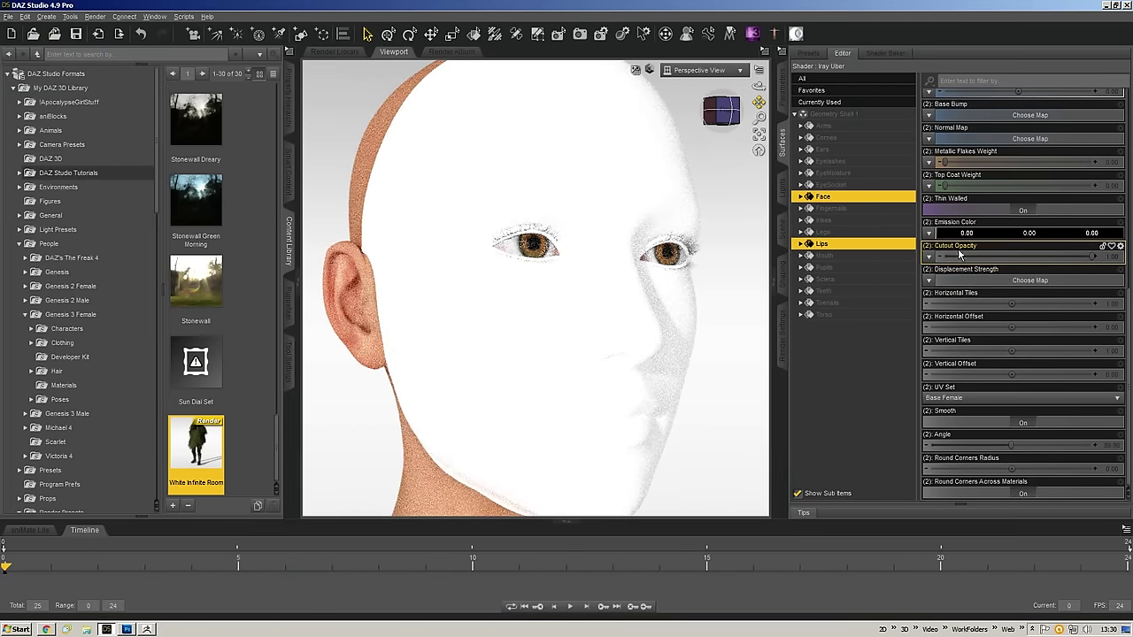
- Browse for a Cutout Opacity map in the GeoShellsPt1 folder under scenes > !Clients > CGBytes > Seminars
{"action": "left_click", "coordinate": [929, 256]}
{"action": "left_click", "coordinate": [929, 275]}
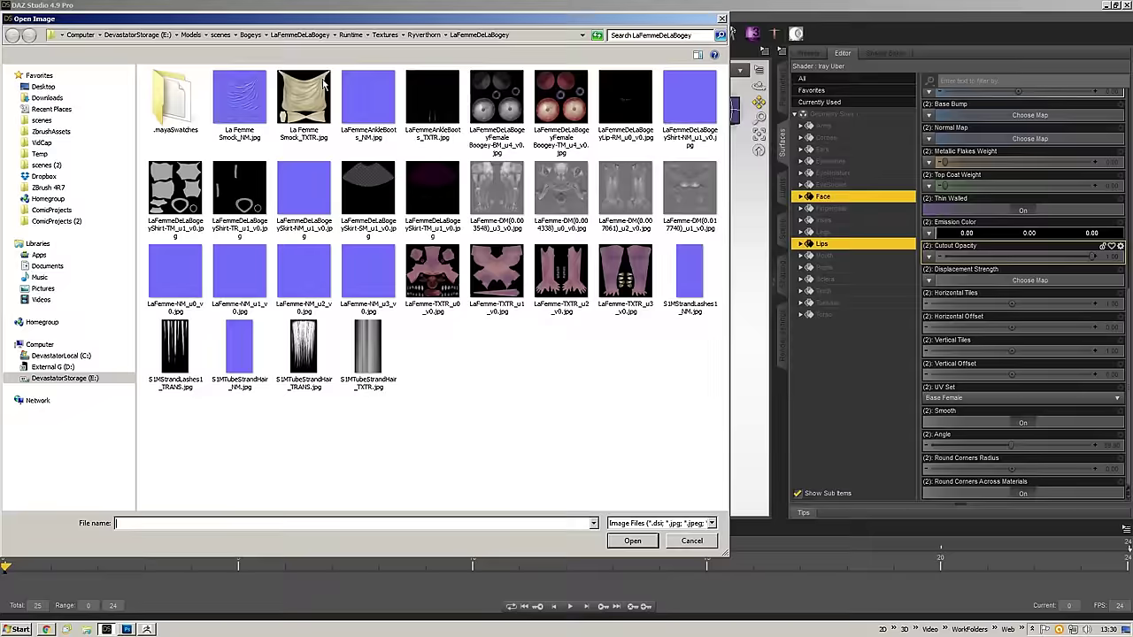
{"action": "left_click", "coordinate": [221, 35]}
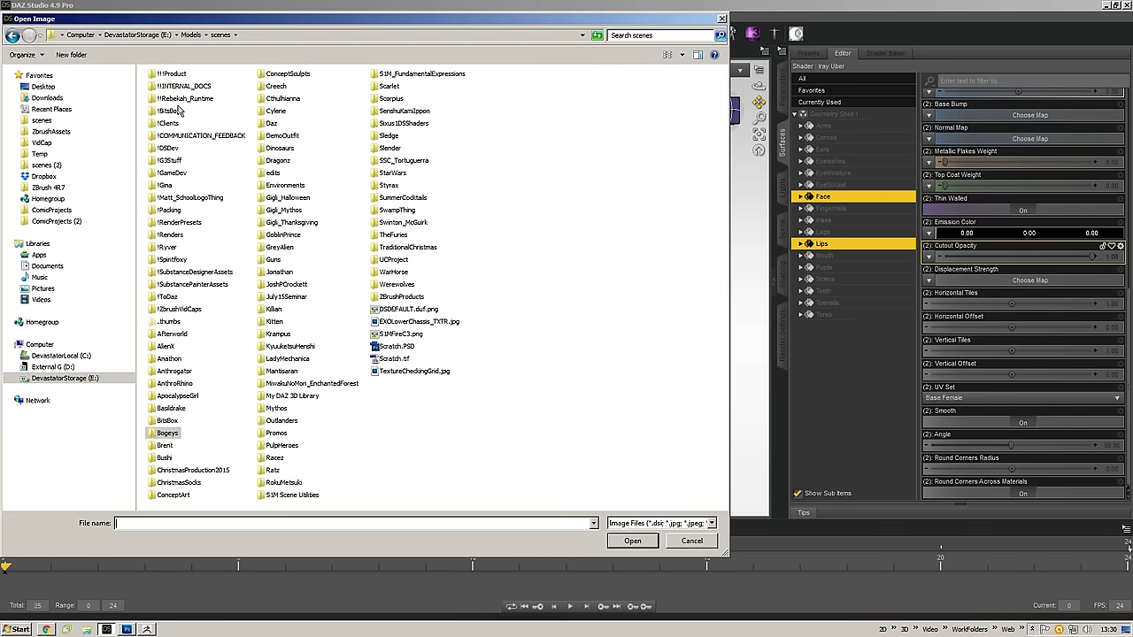
{"action": "double_click", "coordinate": [167, 123]}
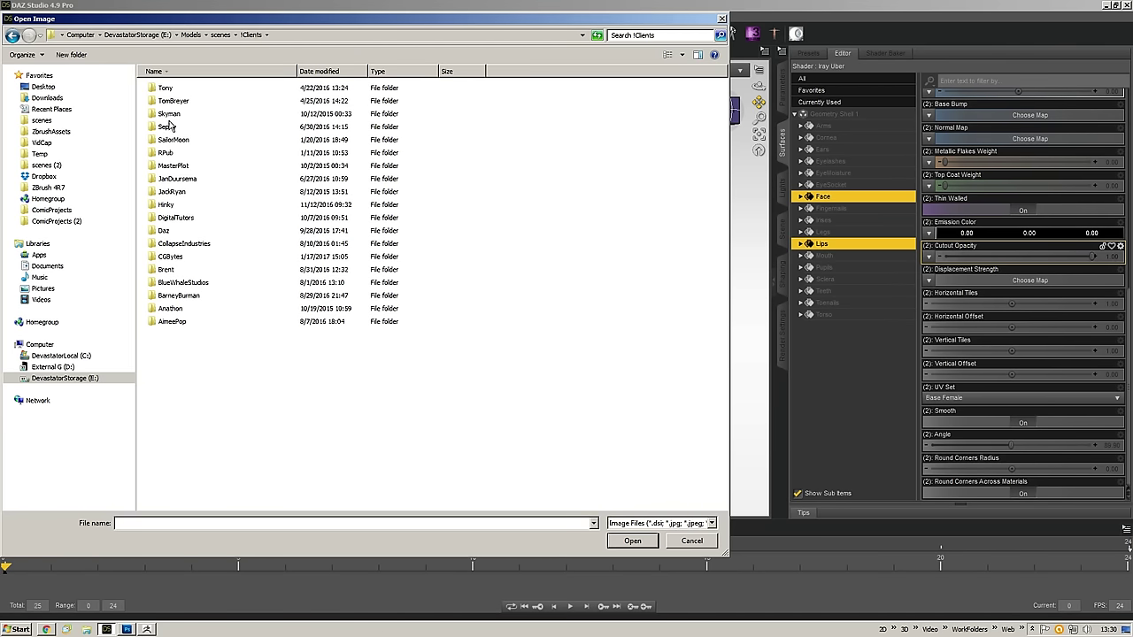
{"action": "double_click", "coordinate": [170, 257]}
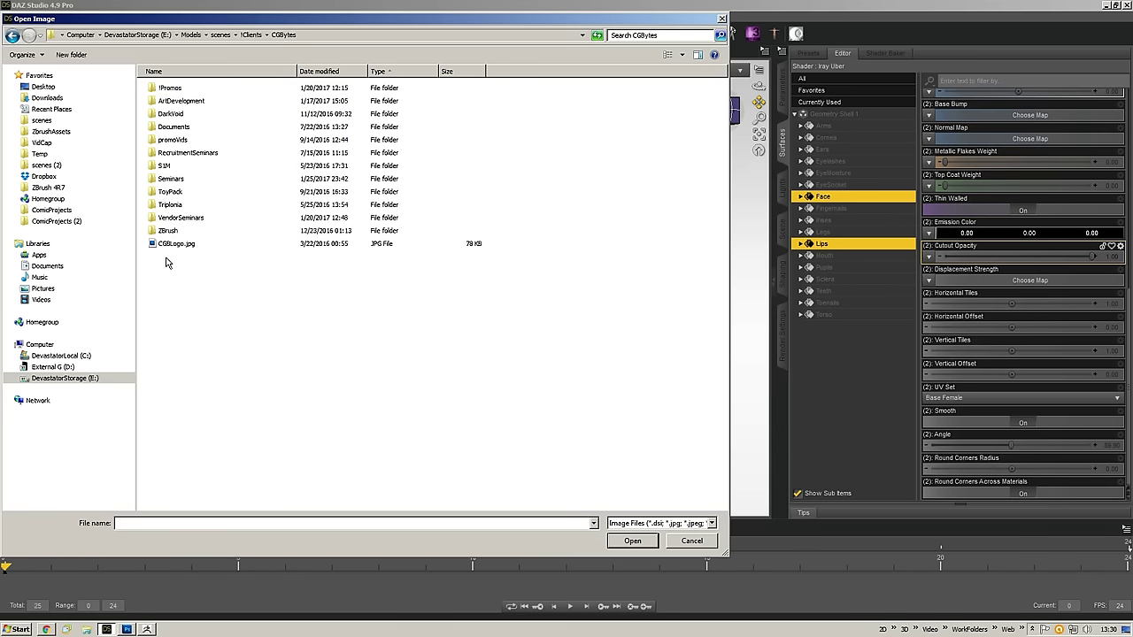
{"action": "double_click", "coordinate": [169, 179]}
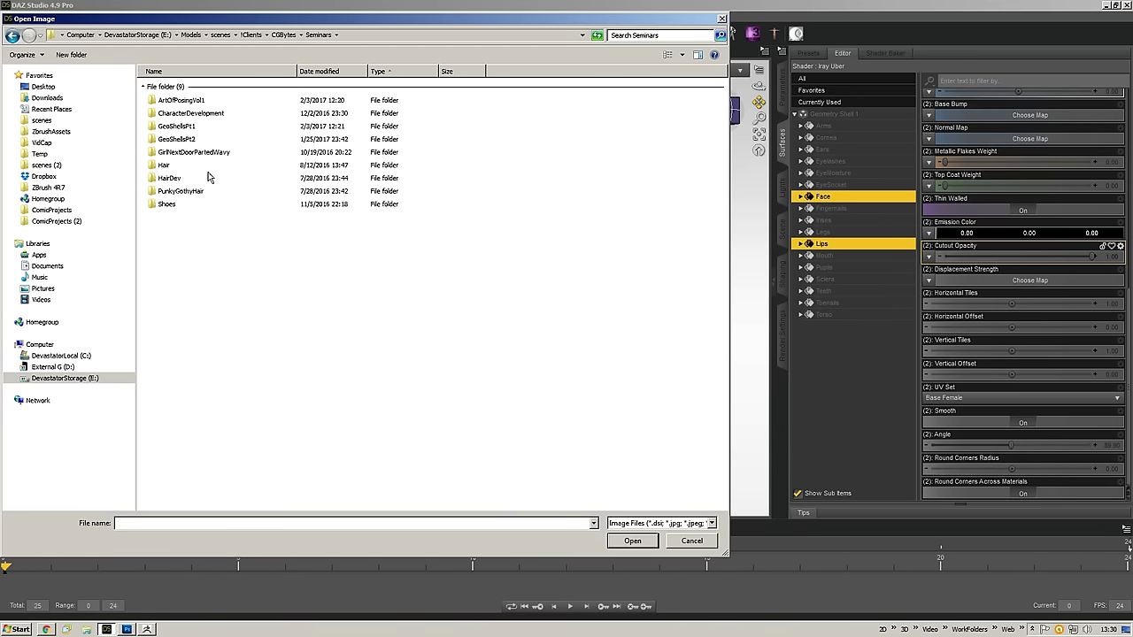
{"action": "double_click", "coordinate": [178, 125]}
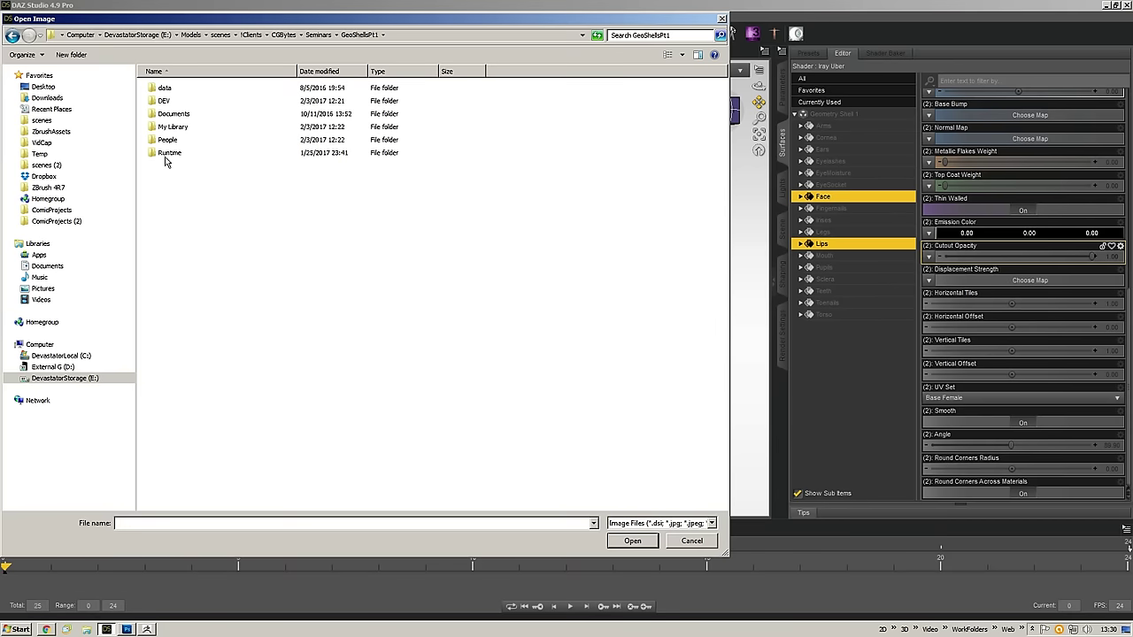
- Load CGBGeoShells_Live1_TRANS.jpg from Runtime > Textures > CGBytes > OrnamentalsG3F as the Cutout Opacity map
{"action": "double_click", "coordinate": [171, 156]}
{"action": "left_click", "coordinate": [173, 94]}
{"action": "double_click", "coordinate": [174, 94]}
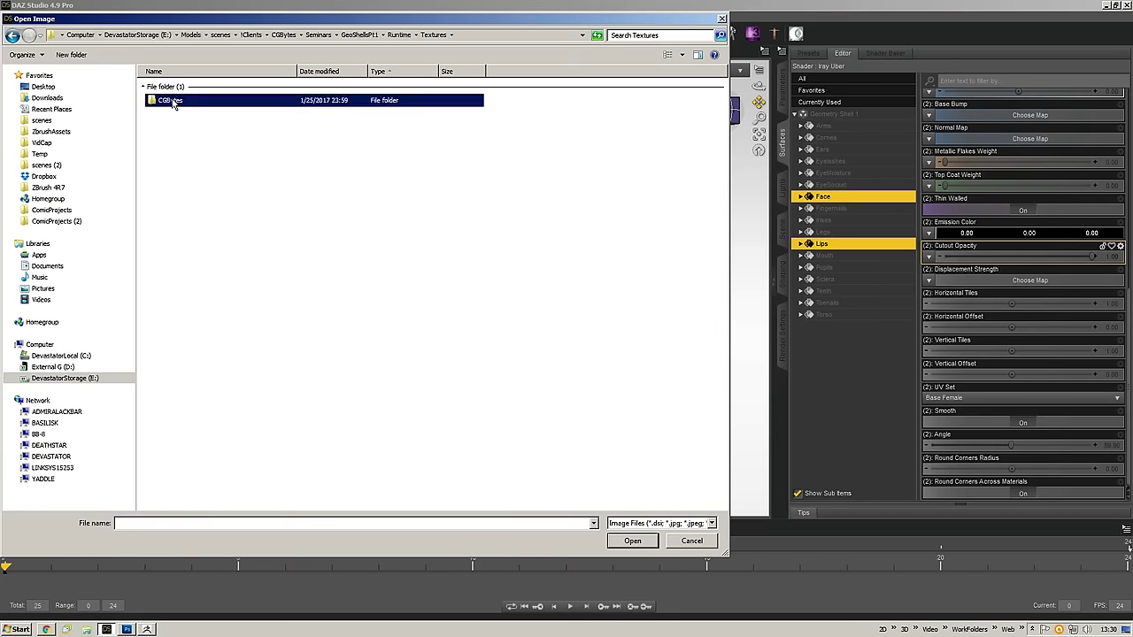
{"action": "double_click", "coordinate": [173, 102]}
{"action": "double_click", "coordinate": [174, 102]}
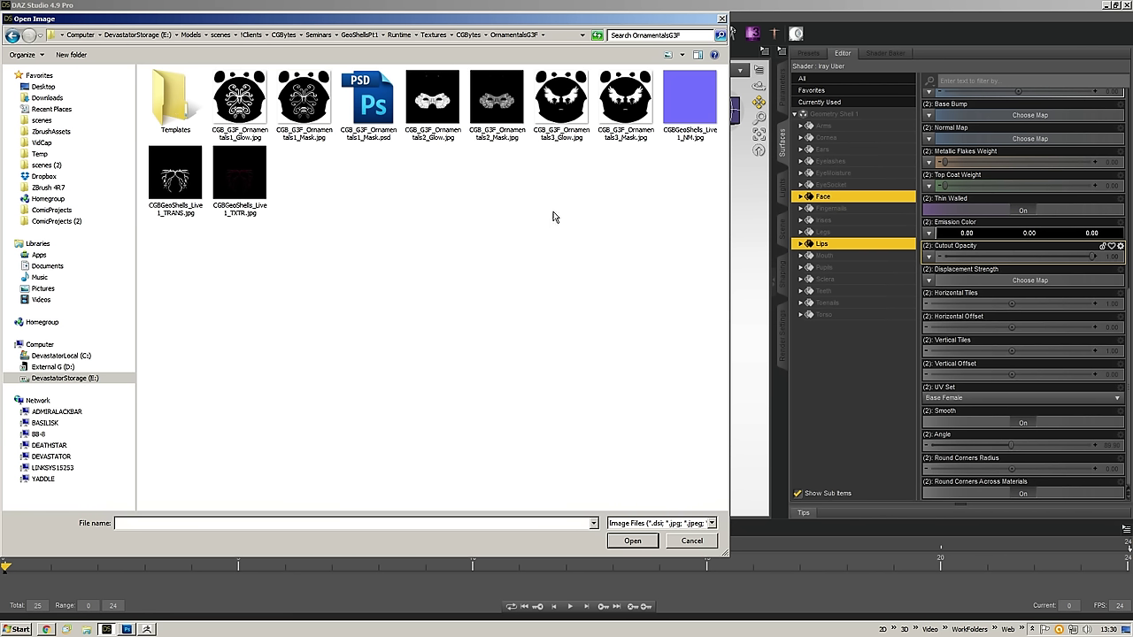
{"action": "left_click", "coordinate": [176, 163]}
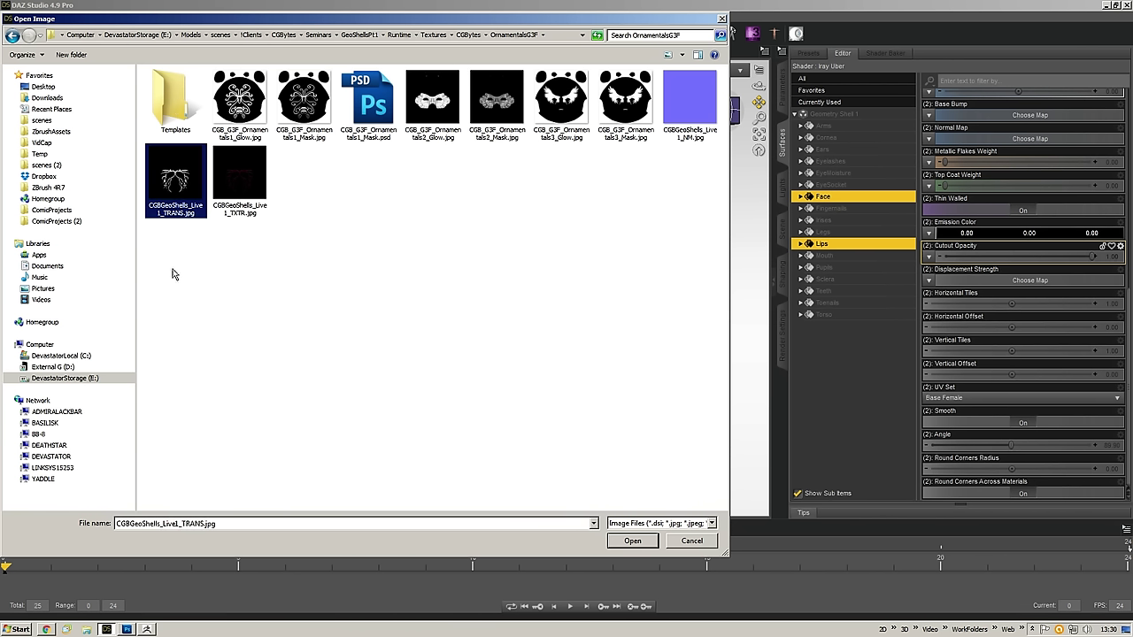
{"action": "double_click", "coordinate": [183, 188]}
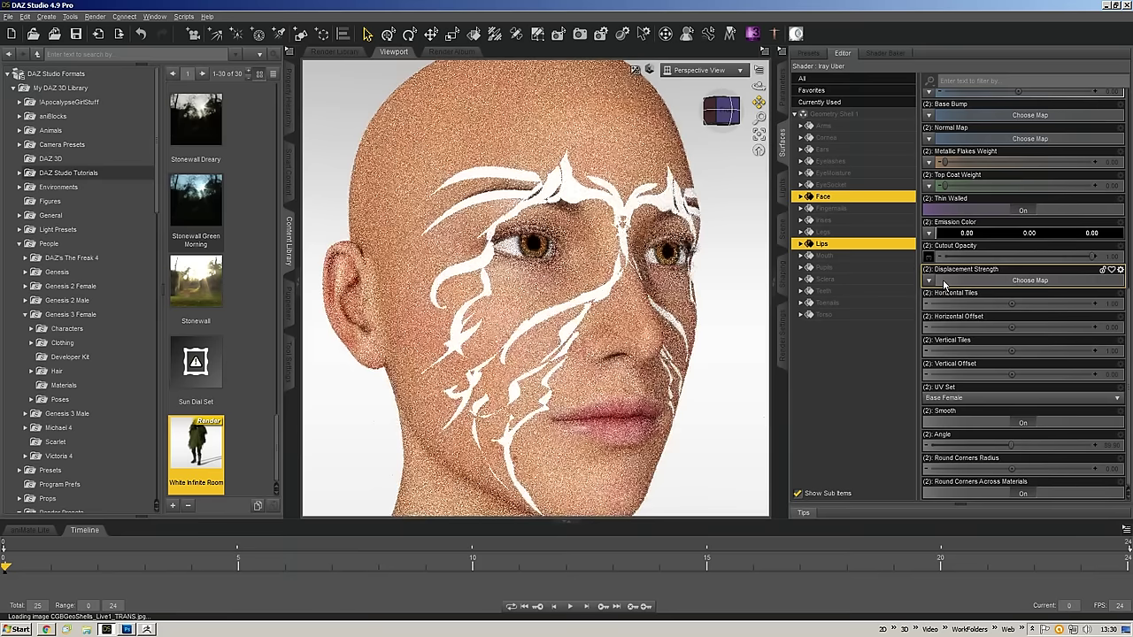
- Apply the BlueGrotto render preset to the scene
{"action": "left_click_drag", "start_coordinate": [762, 106], "coordinate": [727, 66]}
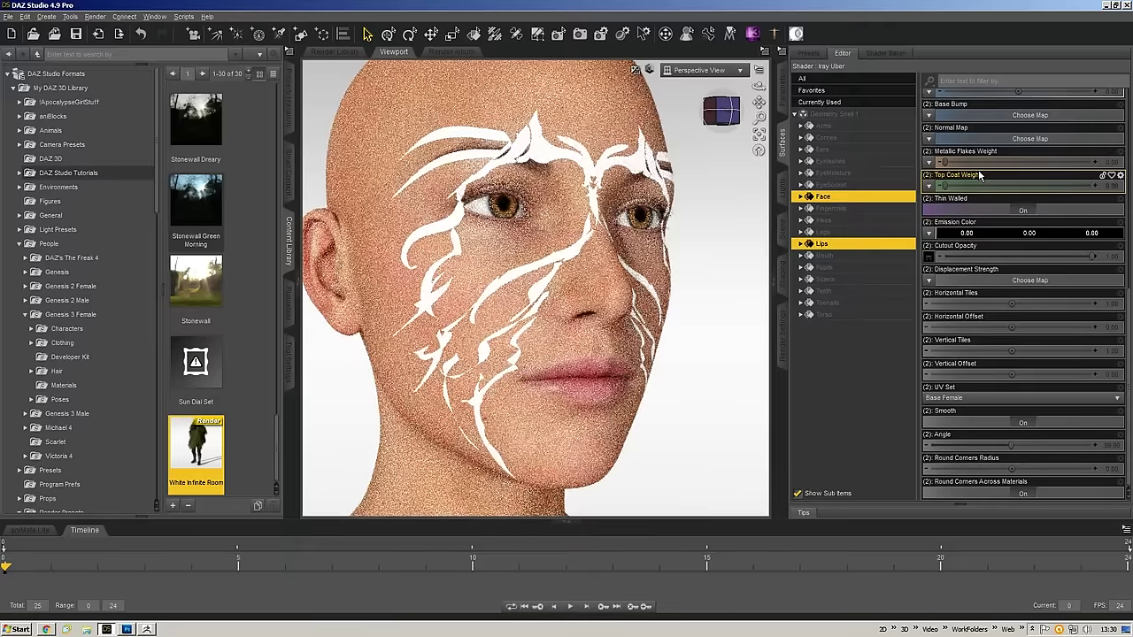
{"action": "mouse_move", "coordinate": [980, 174]}
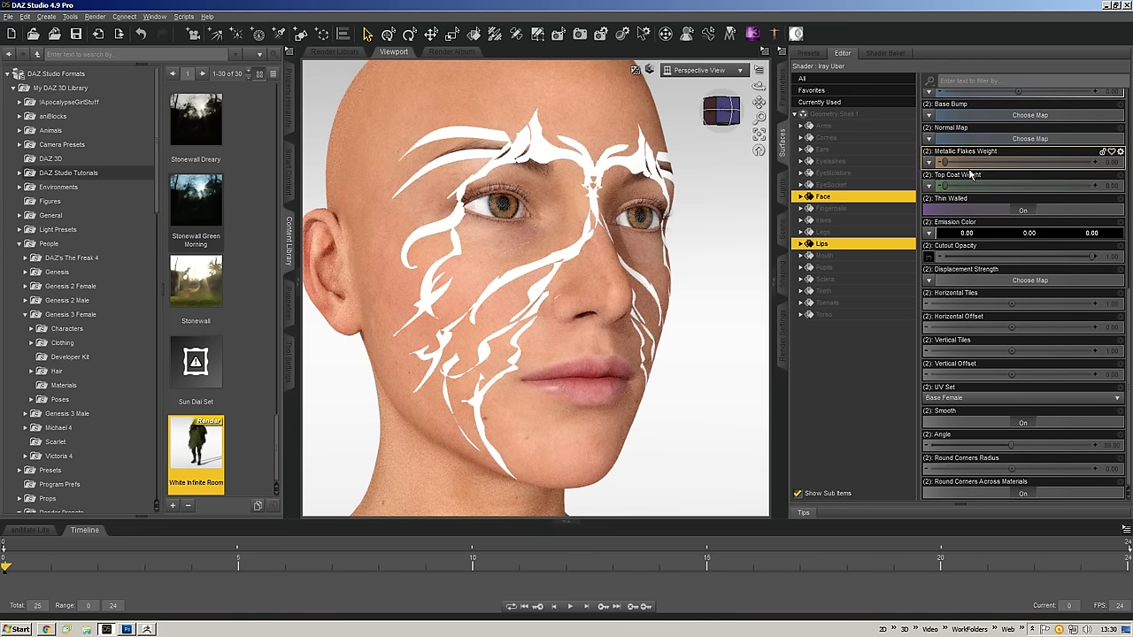
{"action": "left_click", "coordinate": [722, 110]}
{"action": "left_click_drag", "start_coordinate": [722, 114], "coordinate": [753, 113]}
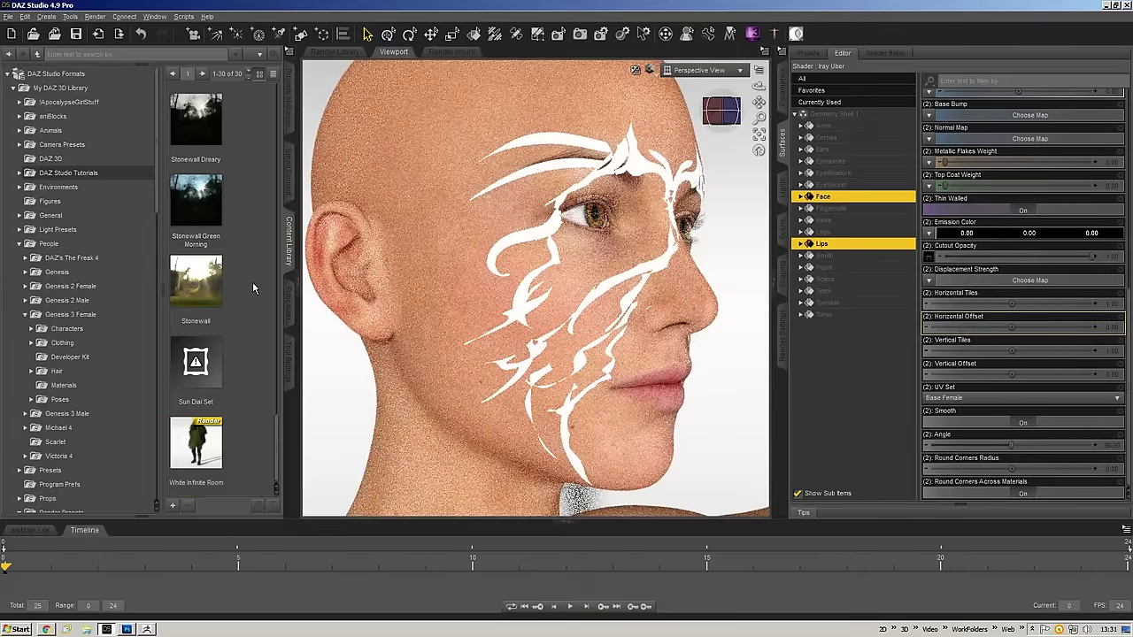
{"action": "scroll", "coordinate": [253, 282], "scroll_direction": "up", "scroll_amount": 5}
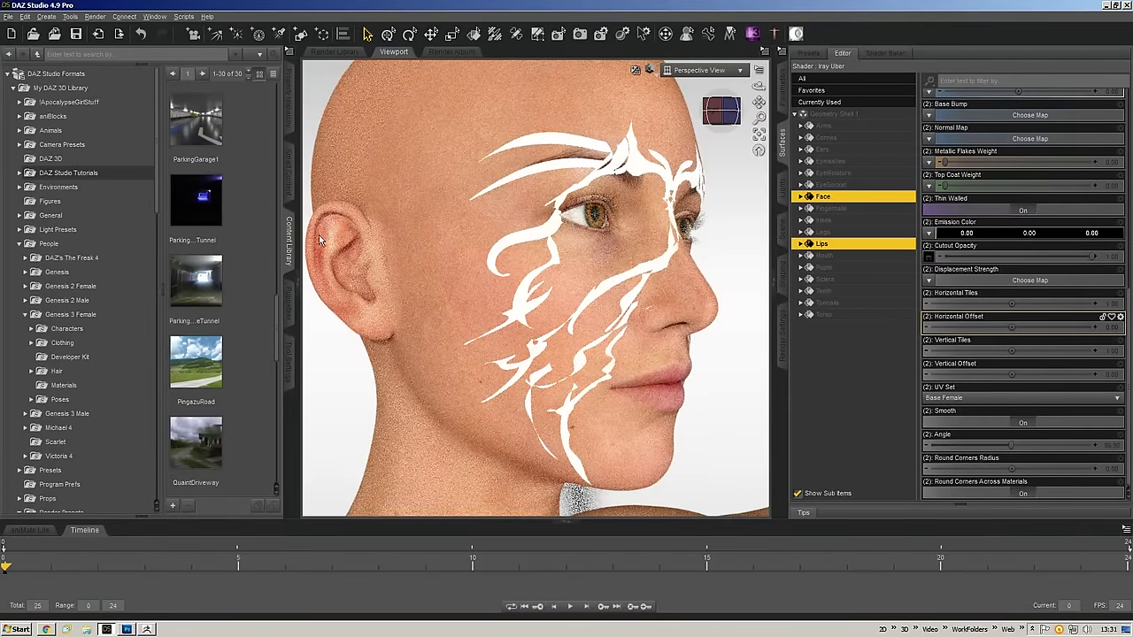
{"action": "scroll", "coordinate": [255, 280], "scroll_direction": "up", "scroll_amount": 5}
{"action": "scroll", "coordinate": [255, 276], "scroll_direction": "up", "scroll_amount": 5}
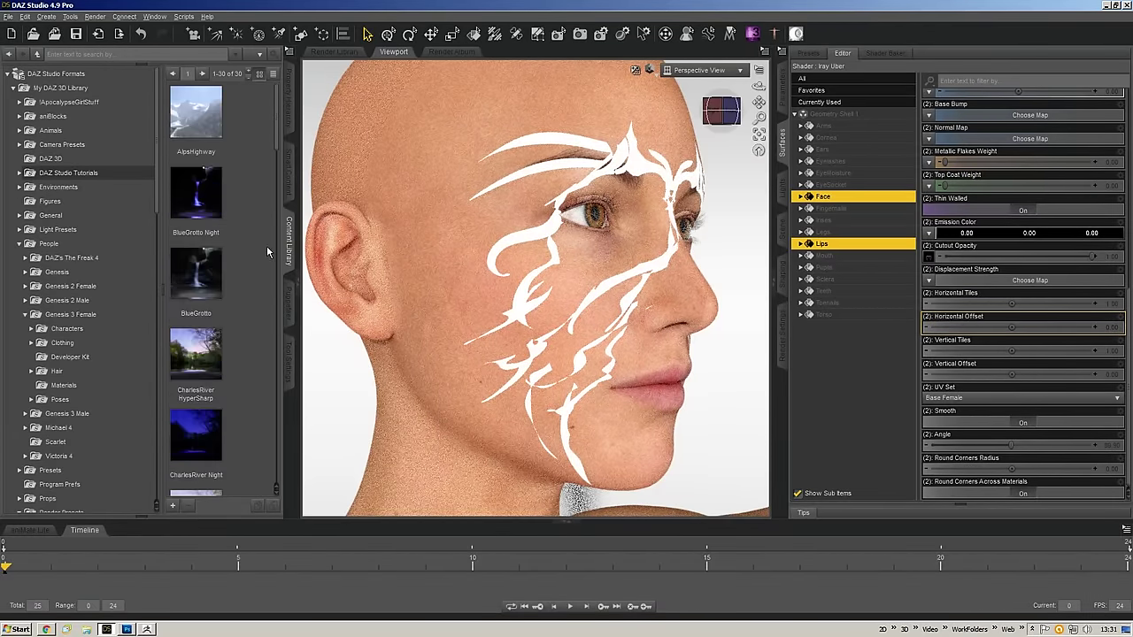
{"action": "left_click", "coordinate": [203, 266]}
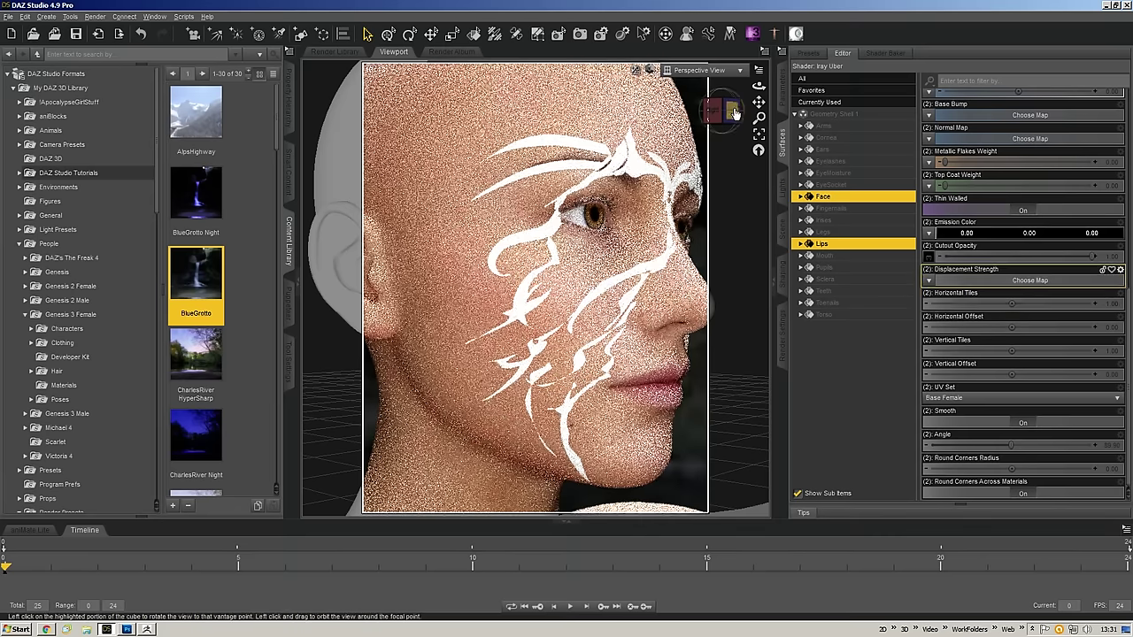
- Set Auto Headlamp to Never in the general render settings
{"action": "left_click_drag", "start_coordinate": [730, 114], "coordinate": [704, 113]}
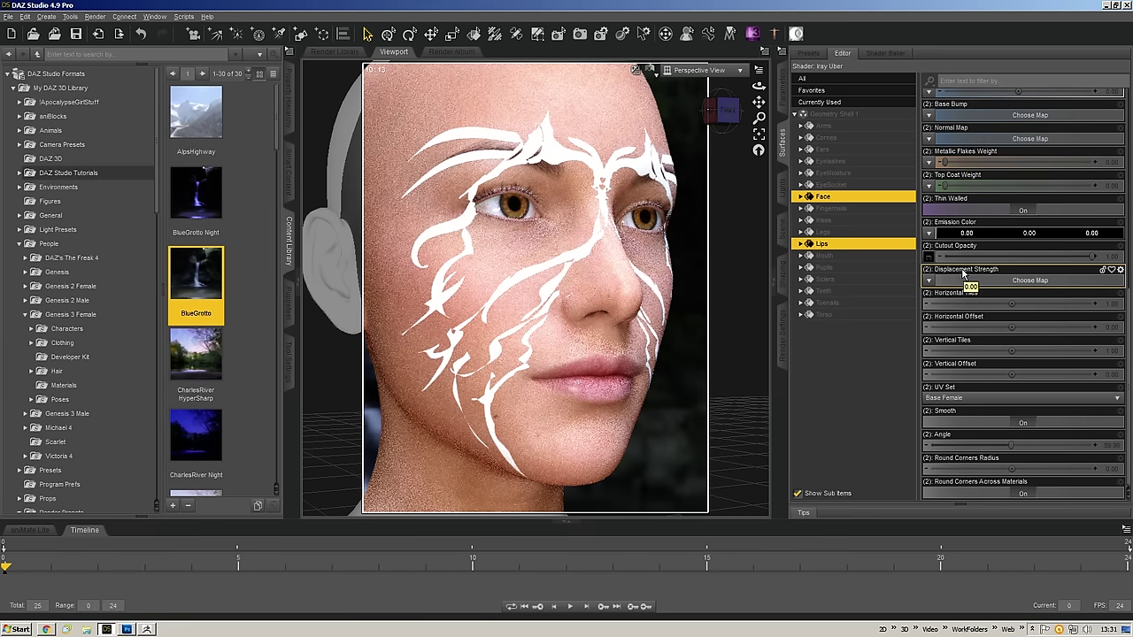
{"action": "left_click", "coordinate": [783, 337]}
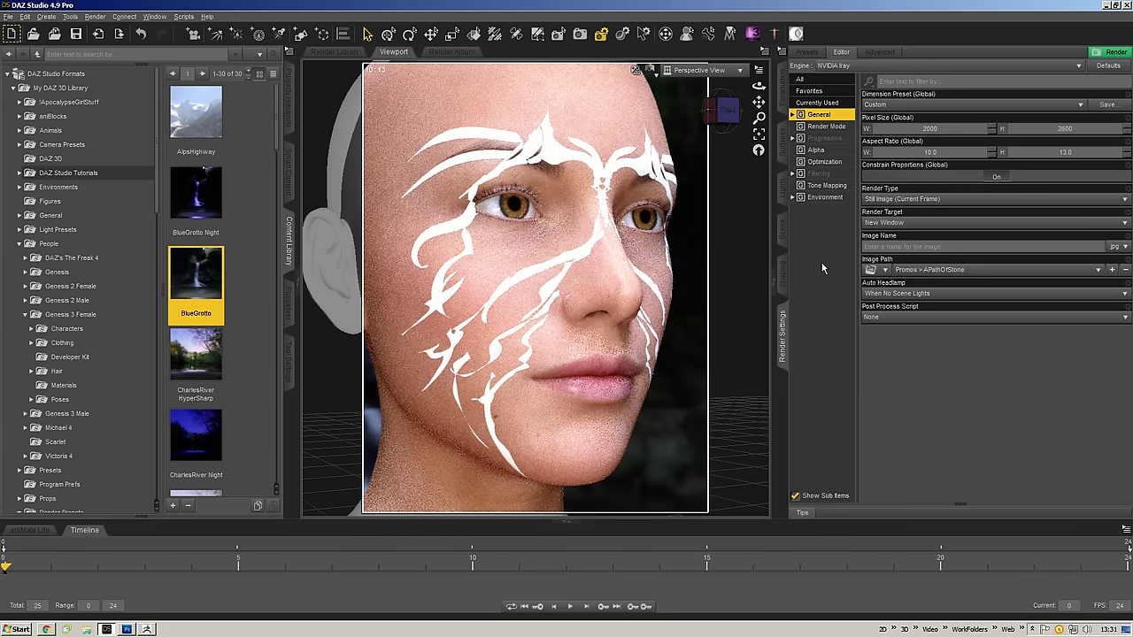
{"action": "left_click", "coordinate": [902, 294]}
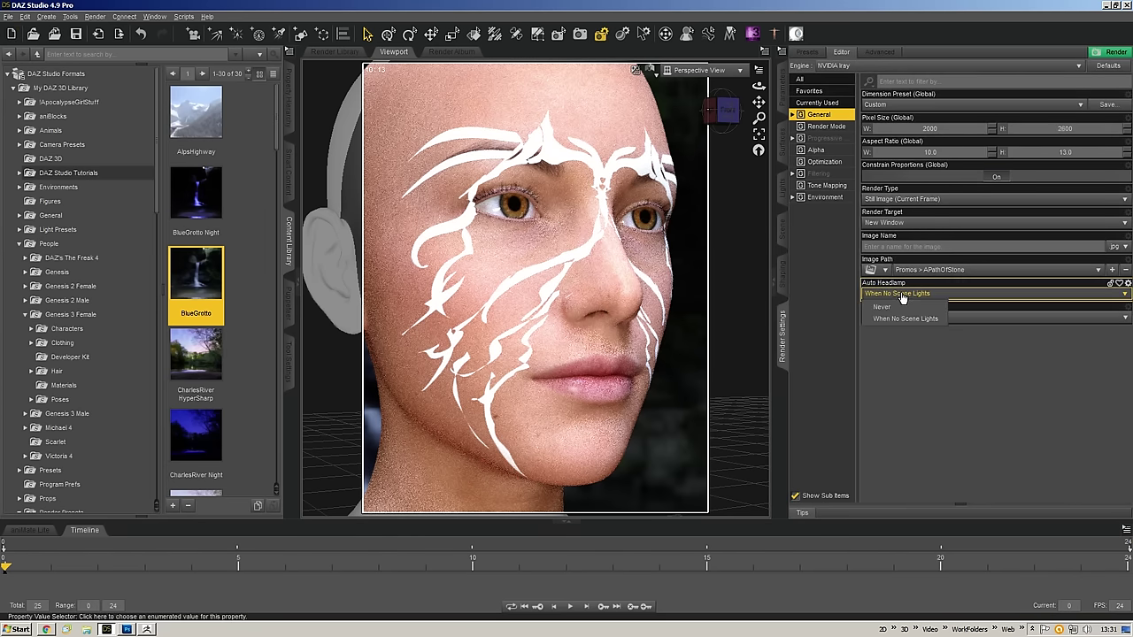
{"action": "left_click", "coordinate": [881, 307]}
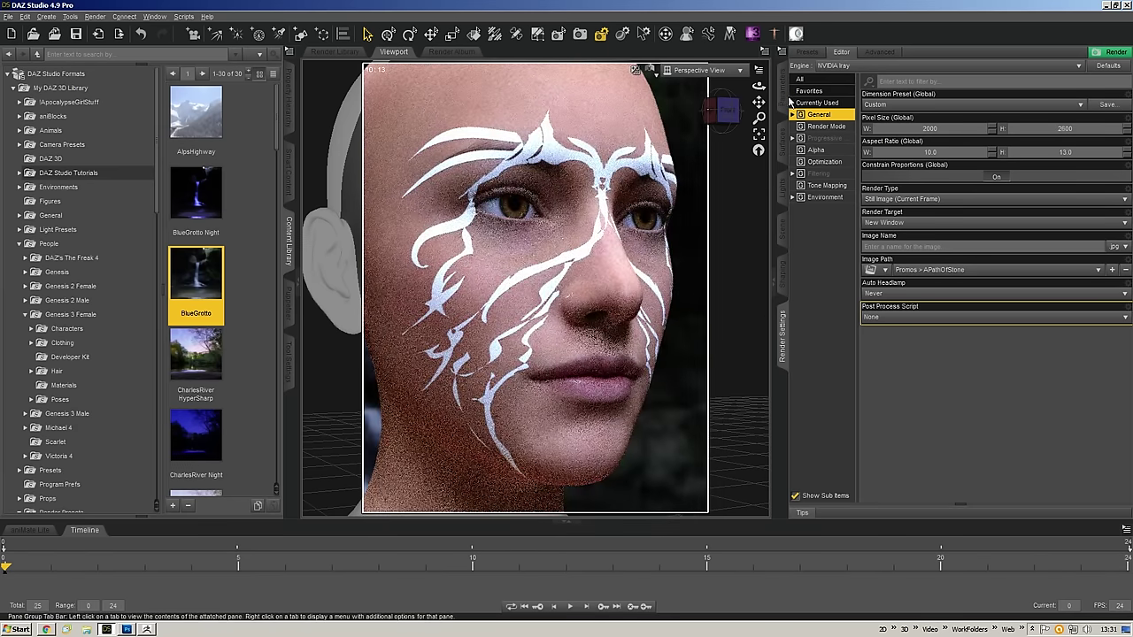
- Load CGBGeoShells_Live1_TXTR.jpg as the Base Color map of the shell's Face and Lips surfaces
{"action": "left_click", "coordinate": [783, 152]}
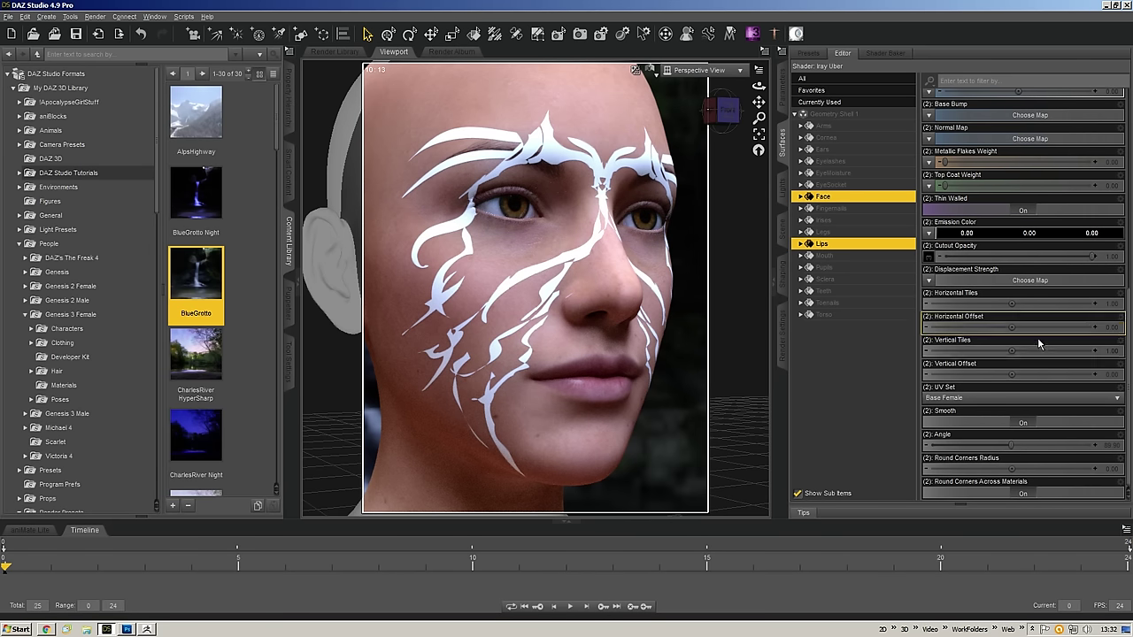
{"action": "mouse_move", "coordinate": [1039, 352]}
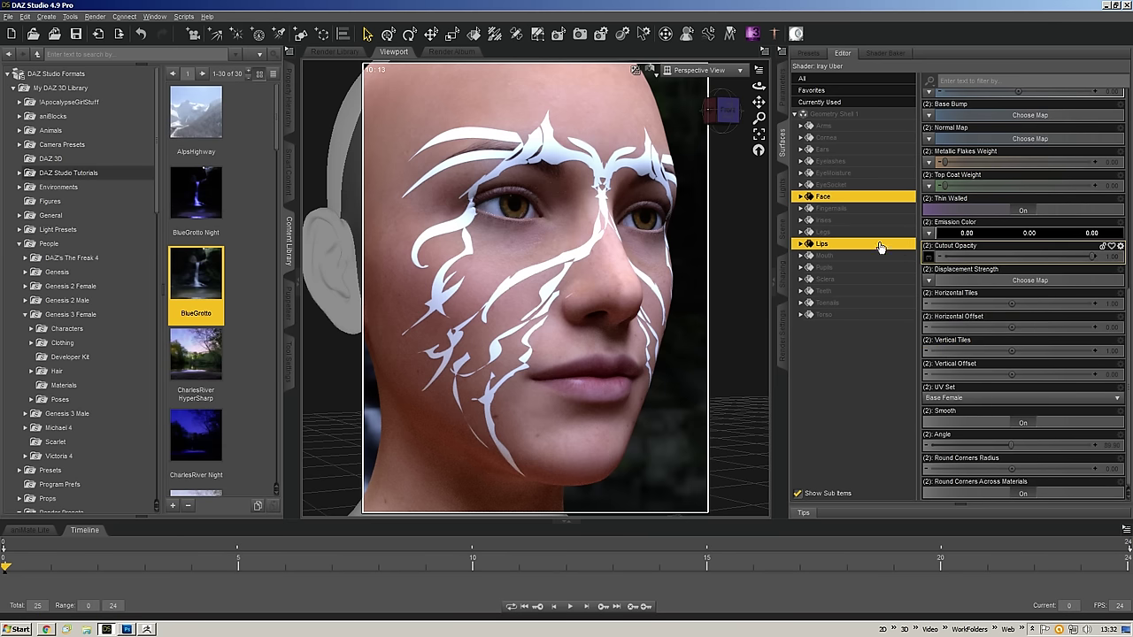
{"action": "scroll", "coordinate": [999, 275], "scroll_direction": "up", "scroll_amount": 2}
{"action": "scroll", "coordinate": [998, 268], "scroll_direction": "up", "scroll_amount": 10}
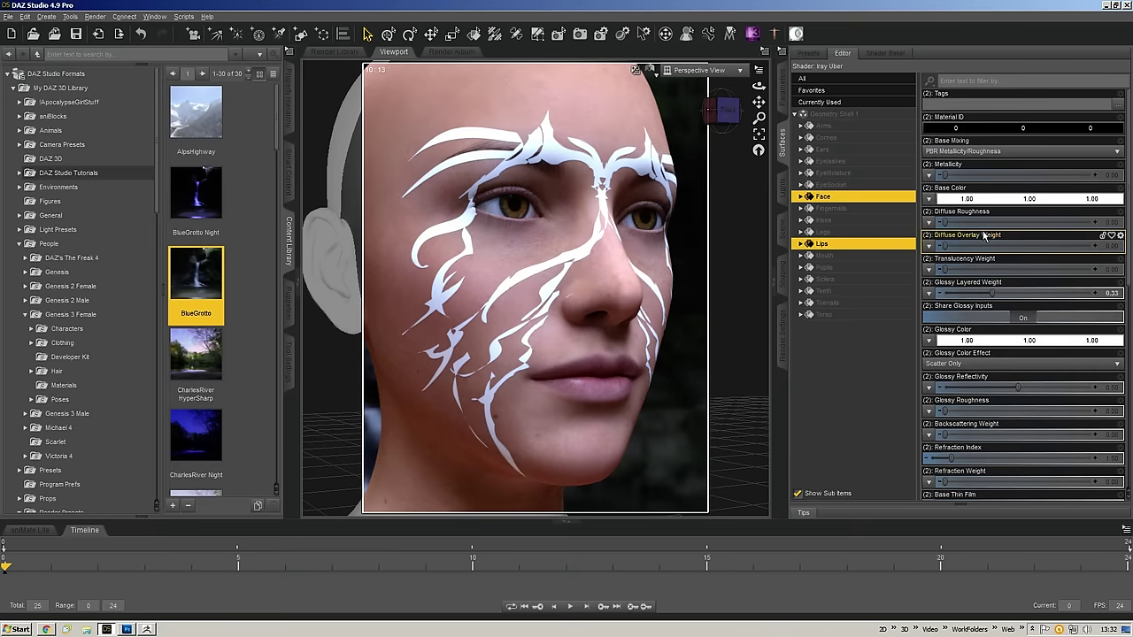
{"action": "left_click", "coordinate": [928, 199]}
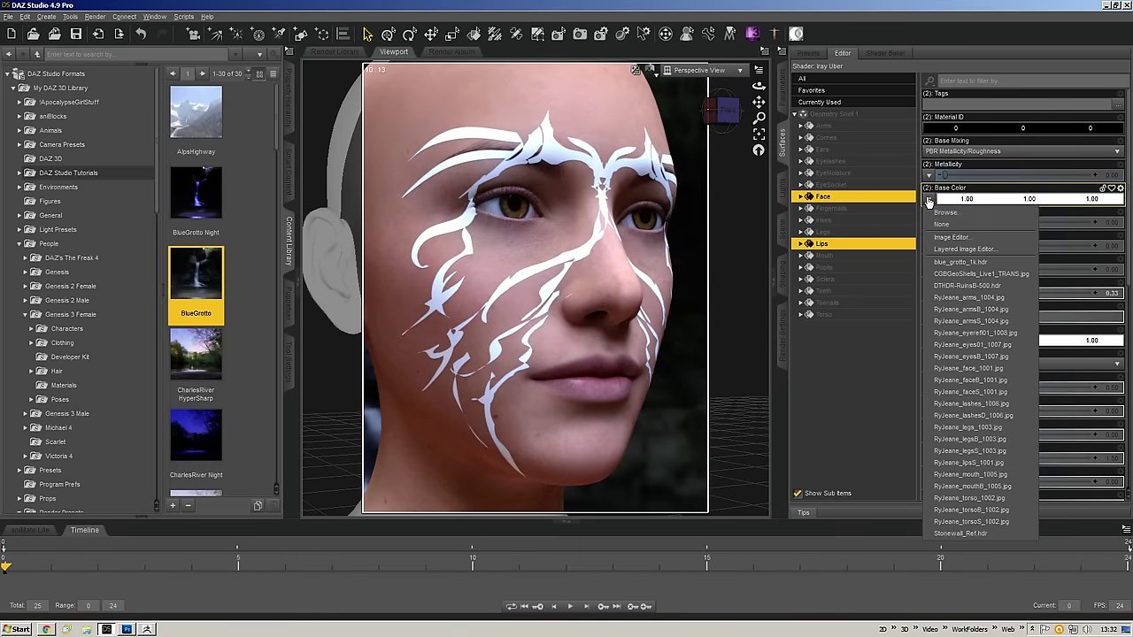
{"action": "left_click", "coordinate": [936, 214]}
{"action": "double_click", "coordinate": [262, 180]}
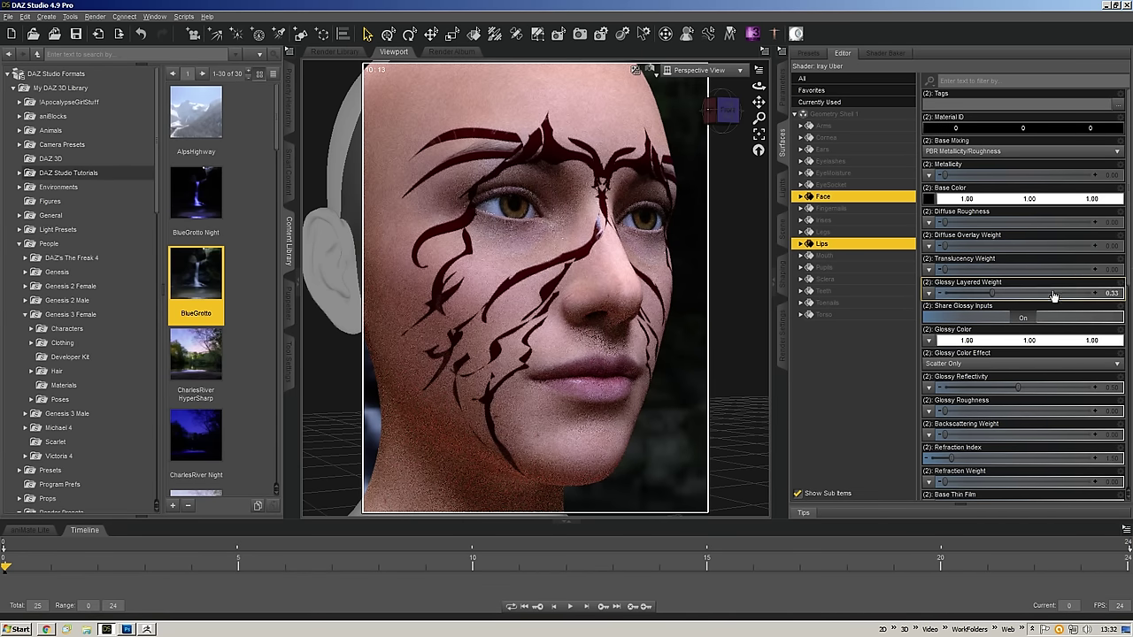
{"action": "scroll", "coordinate": [999, 277], "scroll_direction": "down", "scroll_amount": 1}
{"action": "scroll", "coordinate": [999, 277], "scroll_direction": "down", "scroll_amount": 3}
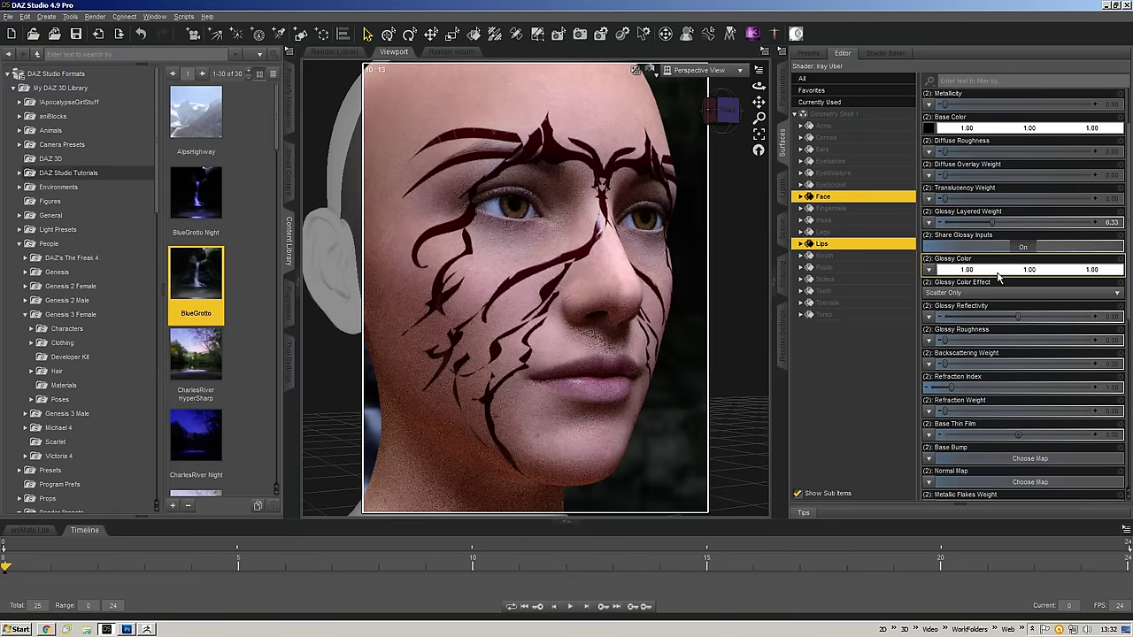
{"action": "scroll", "coordinate": [1054, 216], "scroll_direction": "down", "scroll_amount": 5}
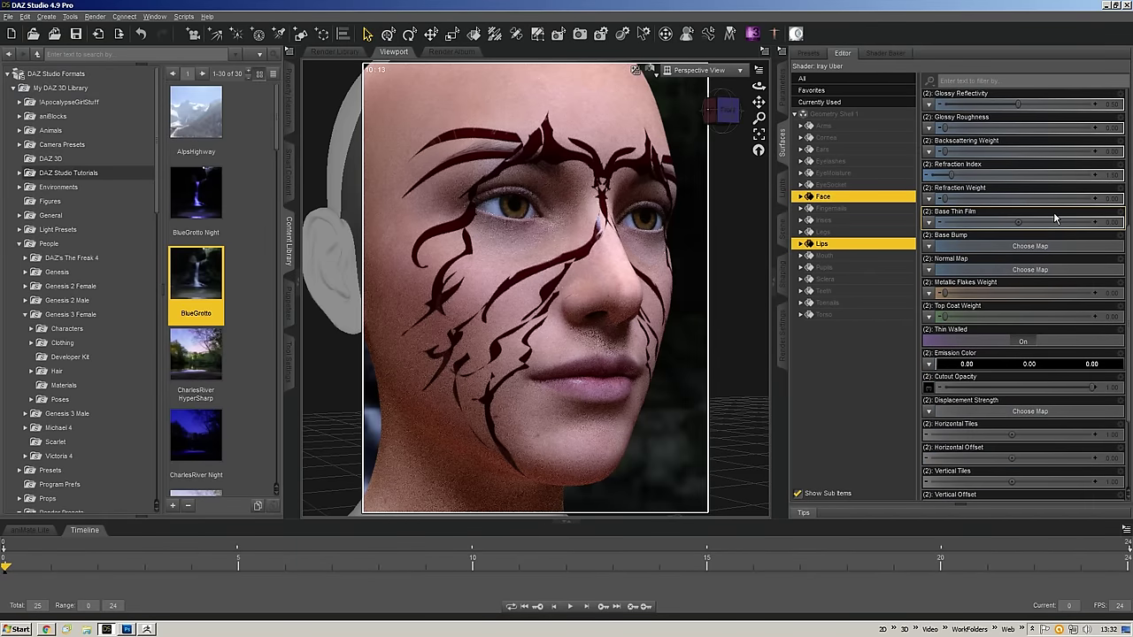
{"action": "scroll", "coordinate": [1052, 218], "scroll_direction": "up", "scroll_amount": 9}
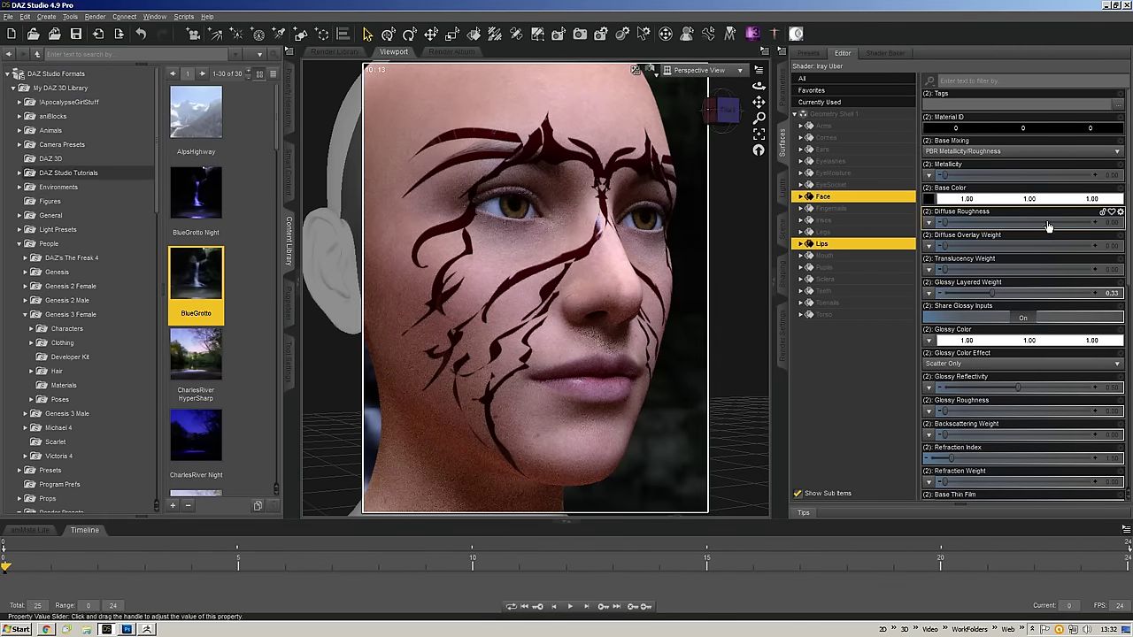
- Load CGBGeoShells_Live1_NM.jpg as the Normal Map of the shell's Face and Lips surfaces
{"action": "mouse_move", "coordinate": [1040, 243]}
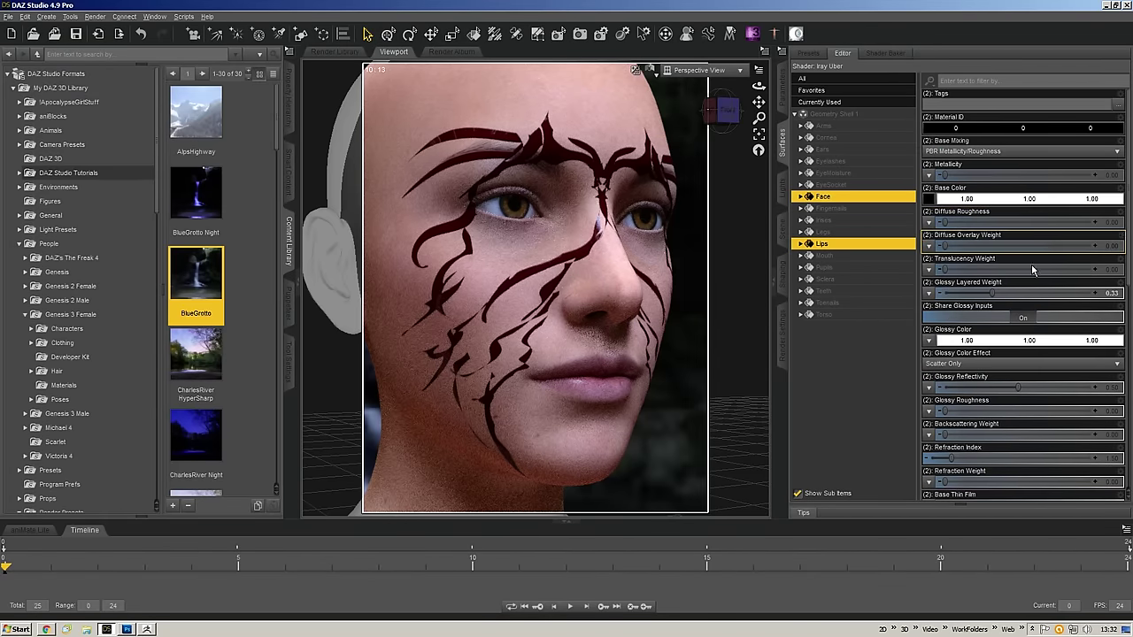
{"action": "scroll", "coordinate": [1032, 265], "scroll_direction": "down", "scroll_amount": 15}
{"action": "scroll", "coordinate": [989, 243], "scroll_direction": "down", "scroll_amount": 2}
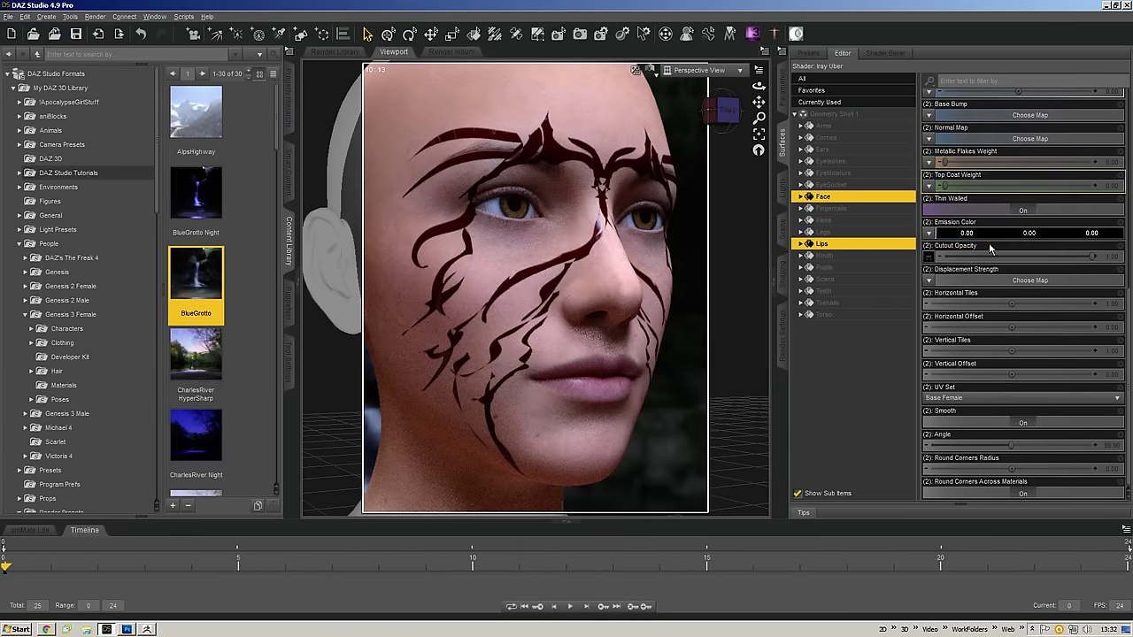
{"action": "scroll", "coordinate": [952, 188], "scroll_direction": "up", "scroll_amount": 2}
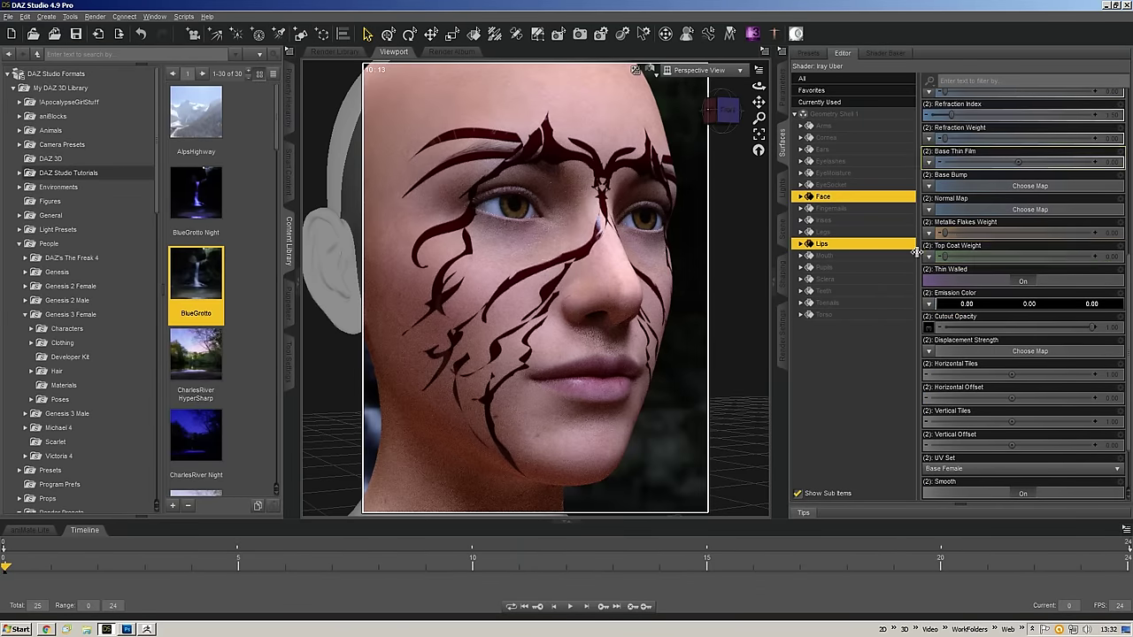
{"action": "left_click", "coordinate": [928, 211]}
{"action": "left_click", "coordinate": [934, 225]}
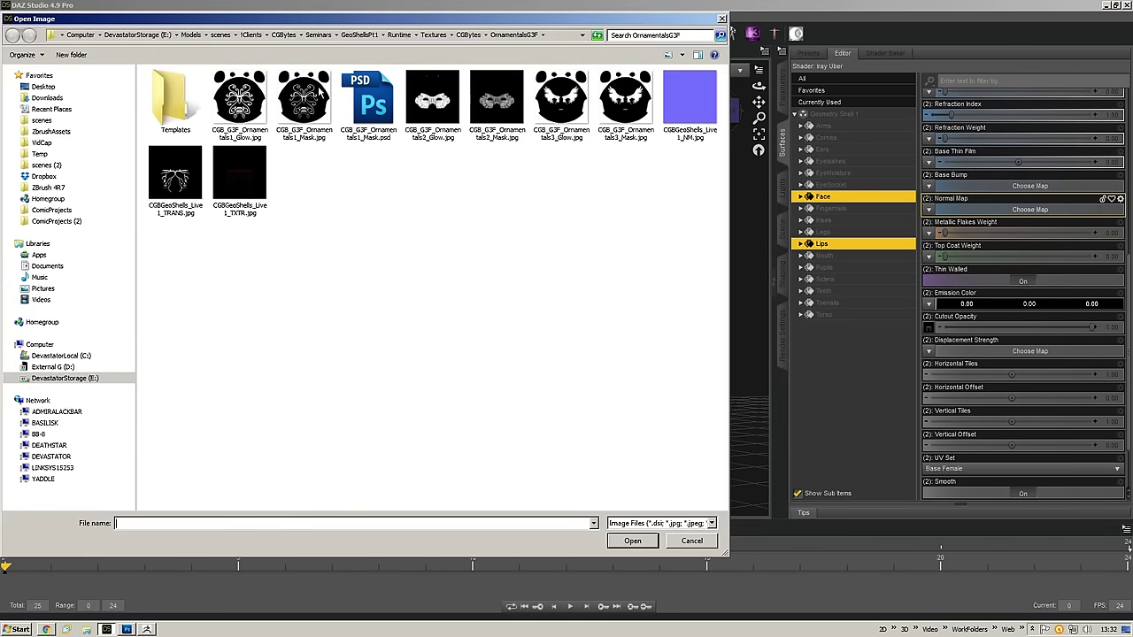
{"action": "left_click", "coordinate": [683, 106]}
{"action": "left_click", "coordinate": [631, 542]}
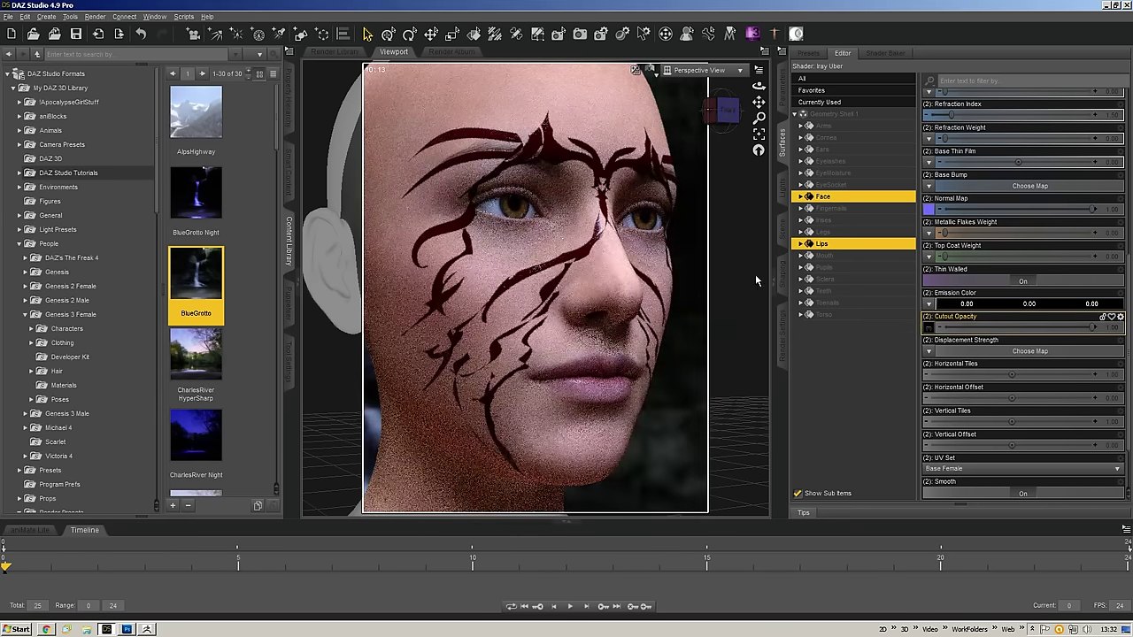
- Examine the relief of the face markings up close and from several angles in the rendered view
{"action": "left_click_drag", "start_coordinate": [758, 118], "coordinate": [756, 121]}
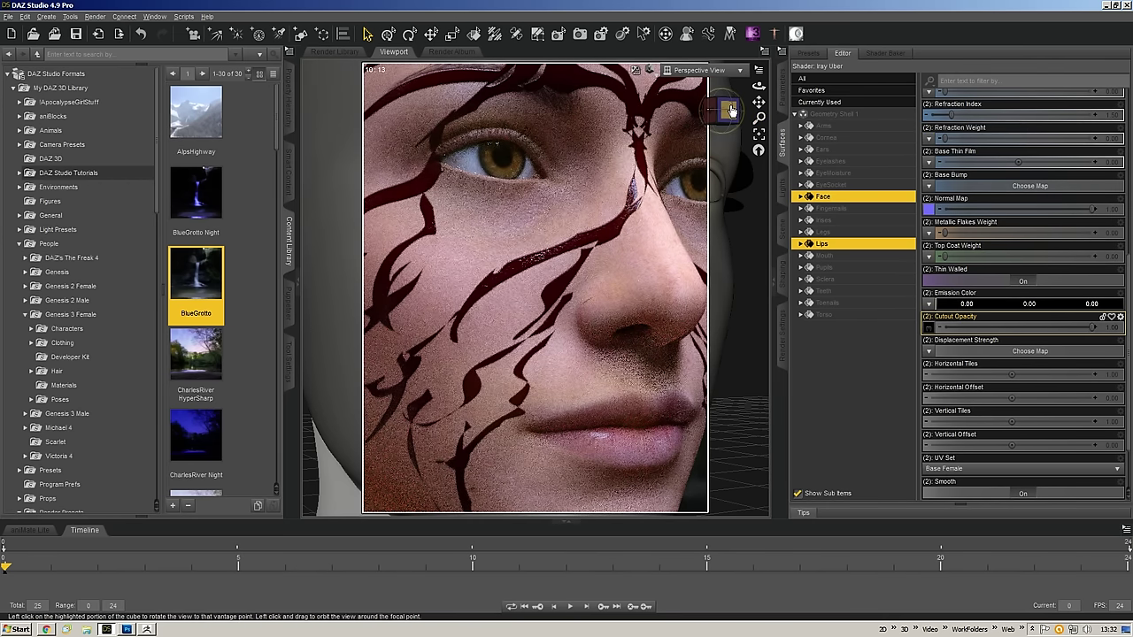
{"action": "left_click", "coordinate": [730, 108]}
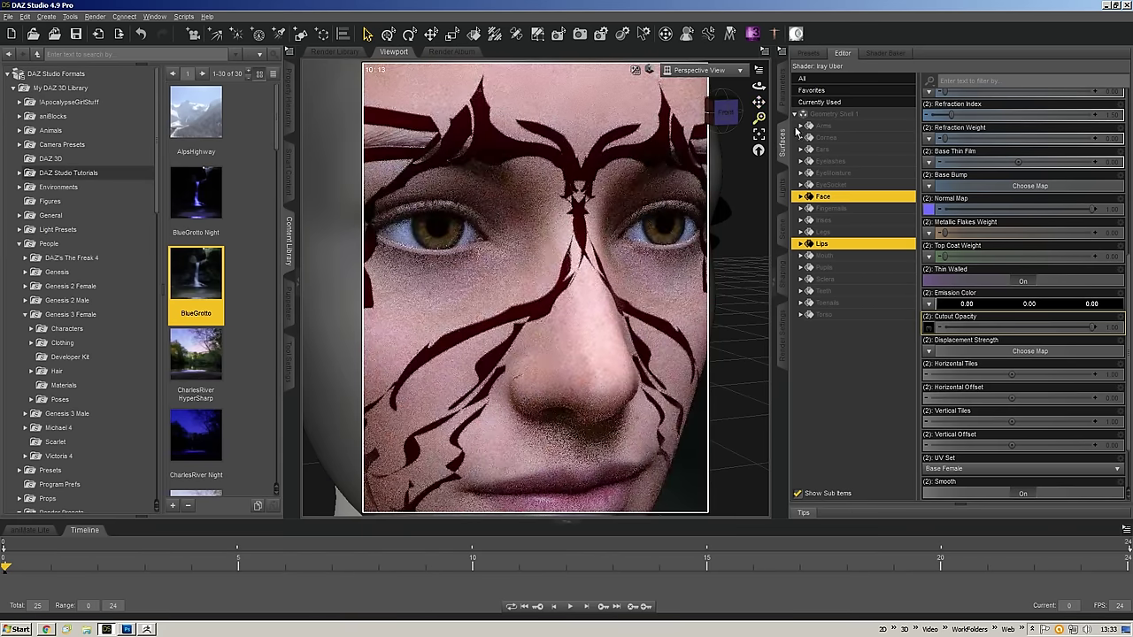
{"action": "scroll", "coordinate": [1020, 355], "scroll_direction": "down", "scroll_amount": 3}
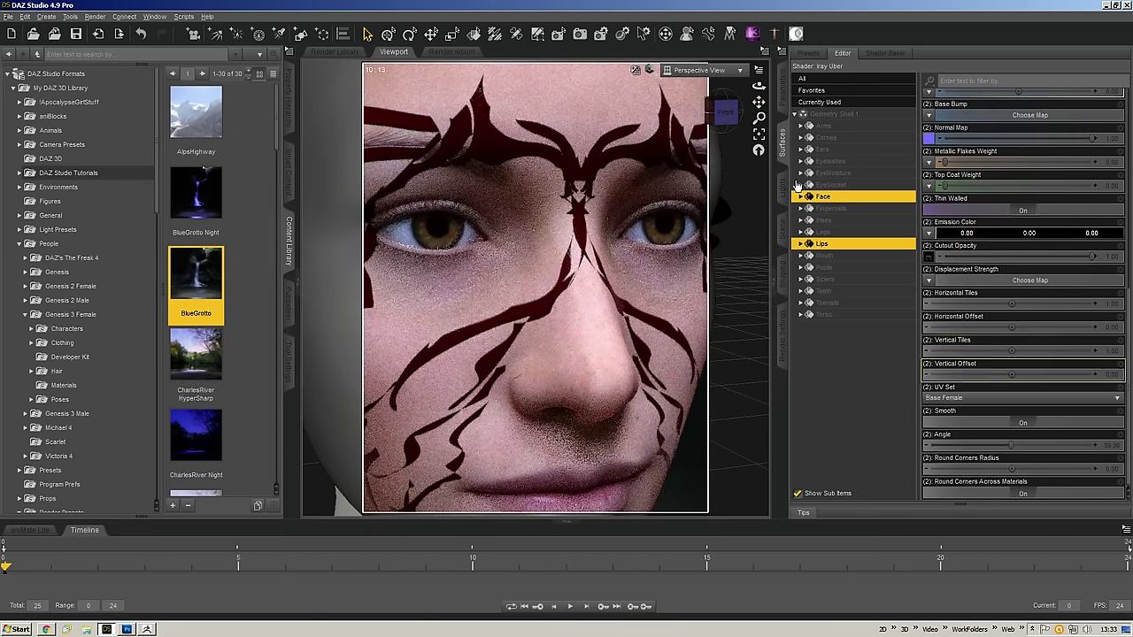
{"action": "left_click_drag", "start_coordinate": [733, 116], "coordinate": [720, 114]}
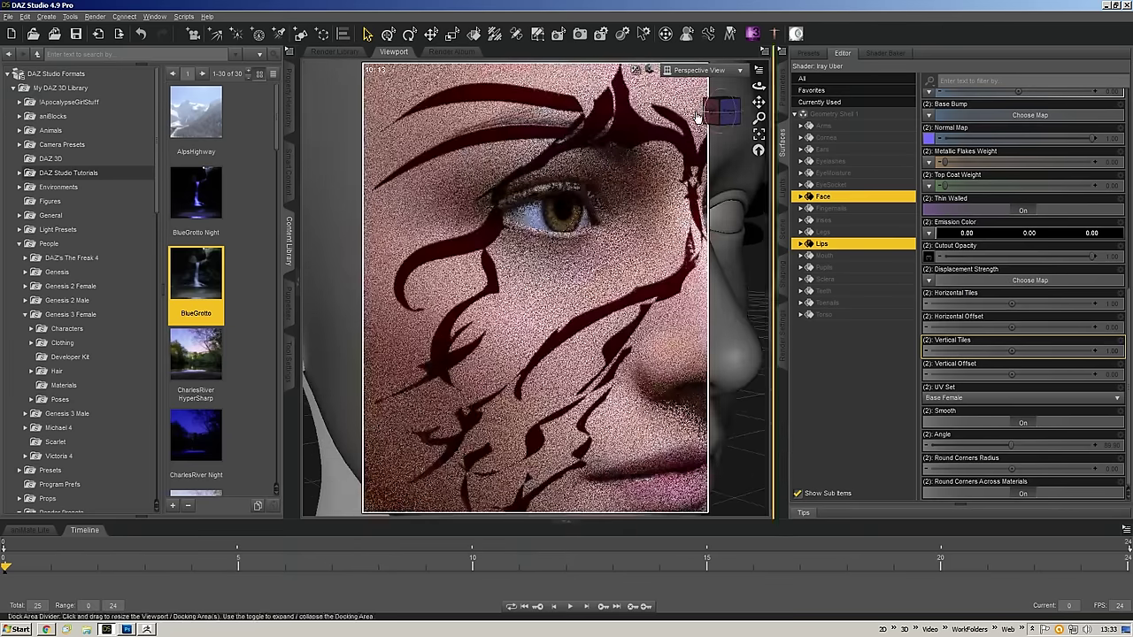
{"action": "left_click_drag", "start_coordinate": [730, 118], "coordinate": [726, 116]}
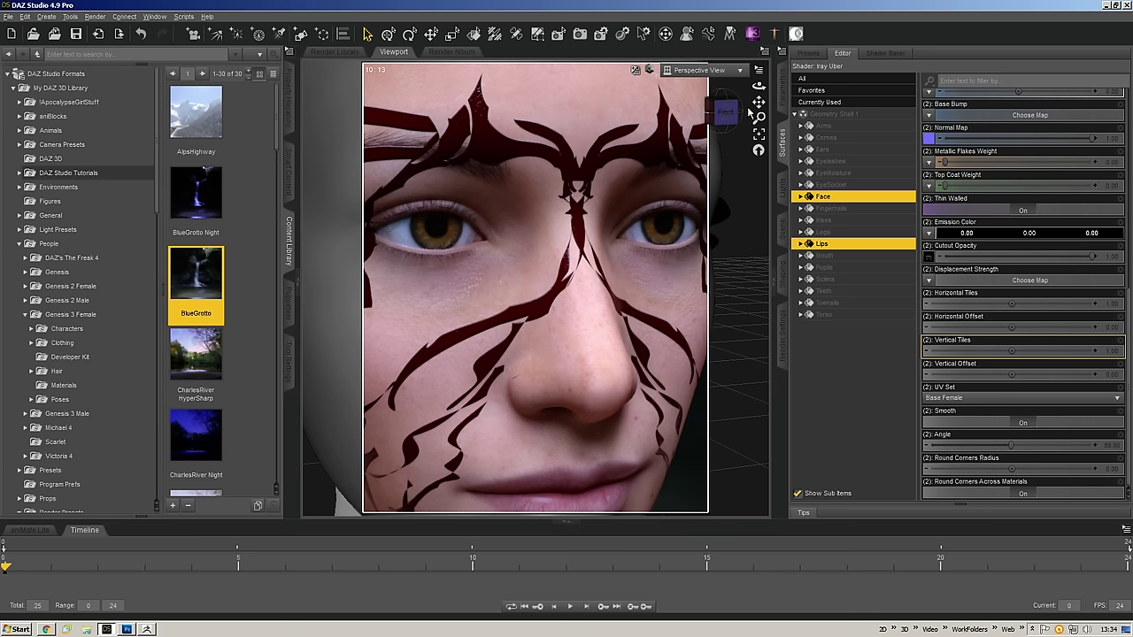
{"action": "right_click", "coordinate": [873, 202]}
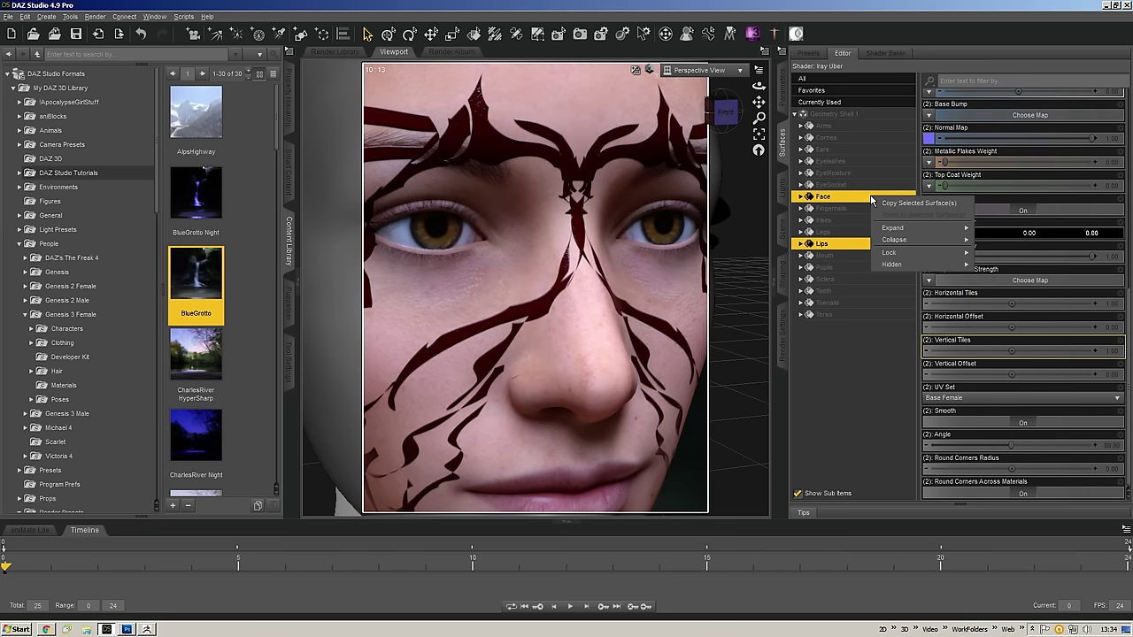
{"action": "left_click", "coordinate": [834, 4]}
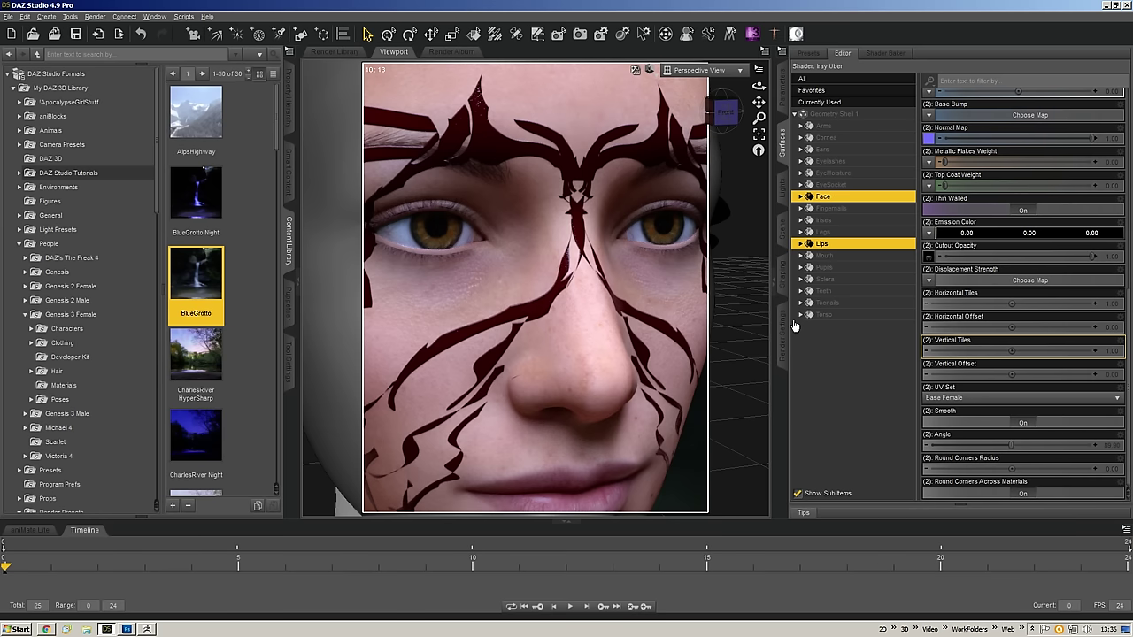
{"action": "scroll", "coordinate": [742, 285], "scroll_direction": "down", "scroll_amount": 3}
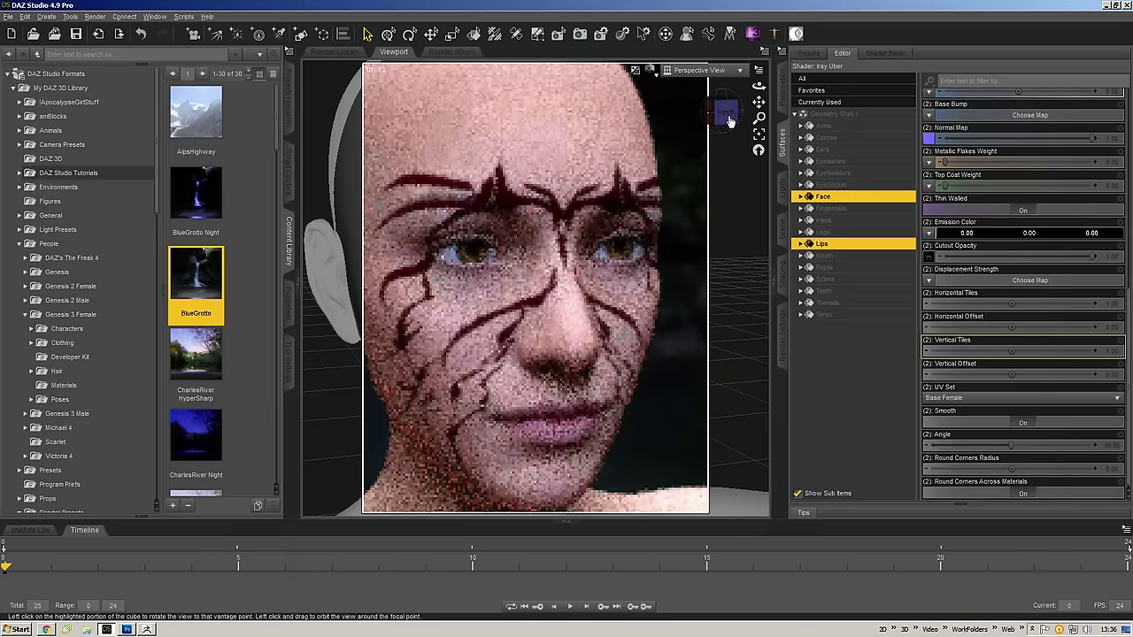
{"action": "left_click_drag", "start_coordinate": [729, 121], "coordinate": [762, 92]}
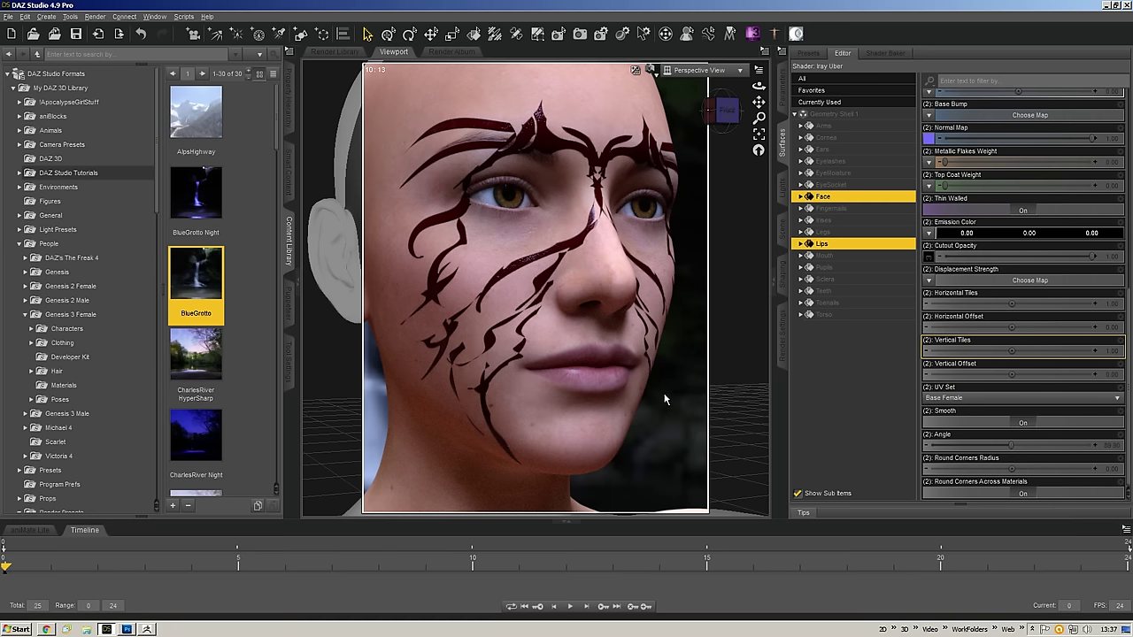
{"action": "left_click", "coordinate": [726, 109]}
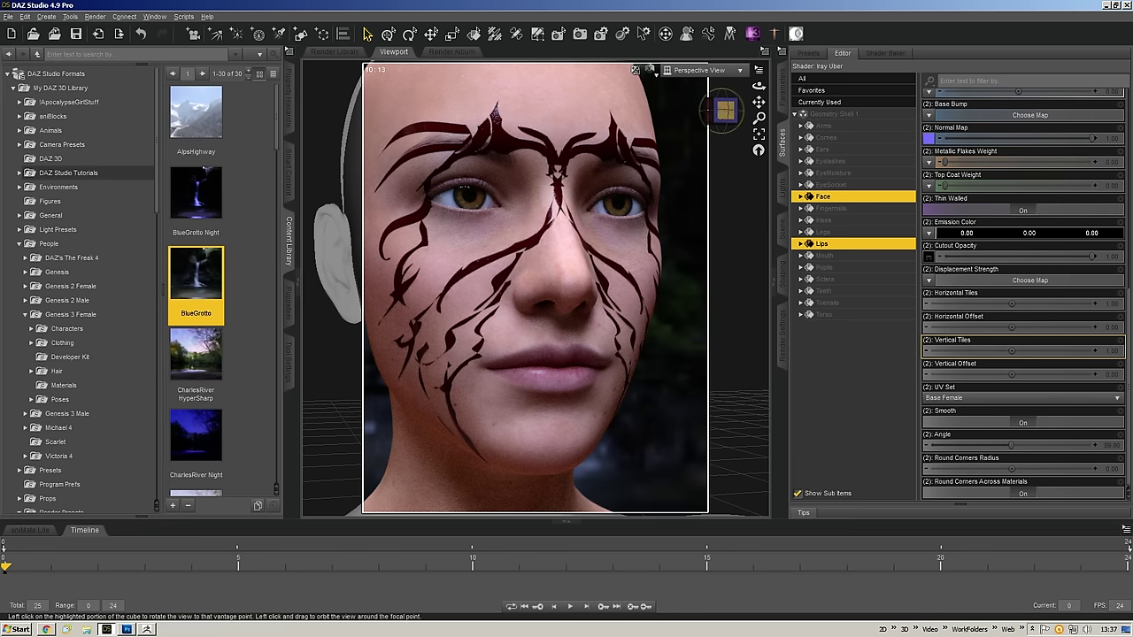
{"action": "left_click_drag", "start_coordinate": [725, 110], "coordinate": [739, 149]}
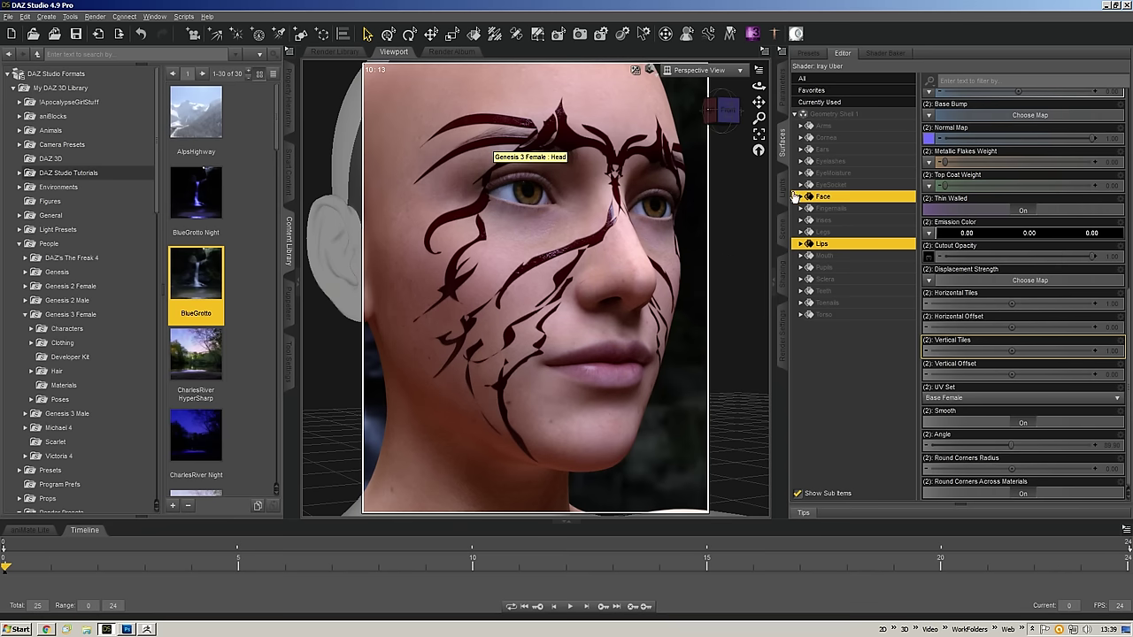
{"action": "left_click", "coordinate": [726, 110]}
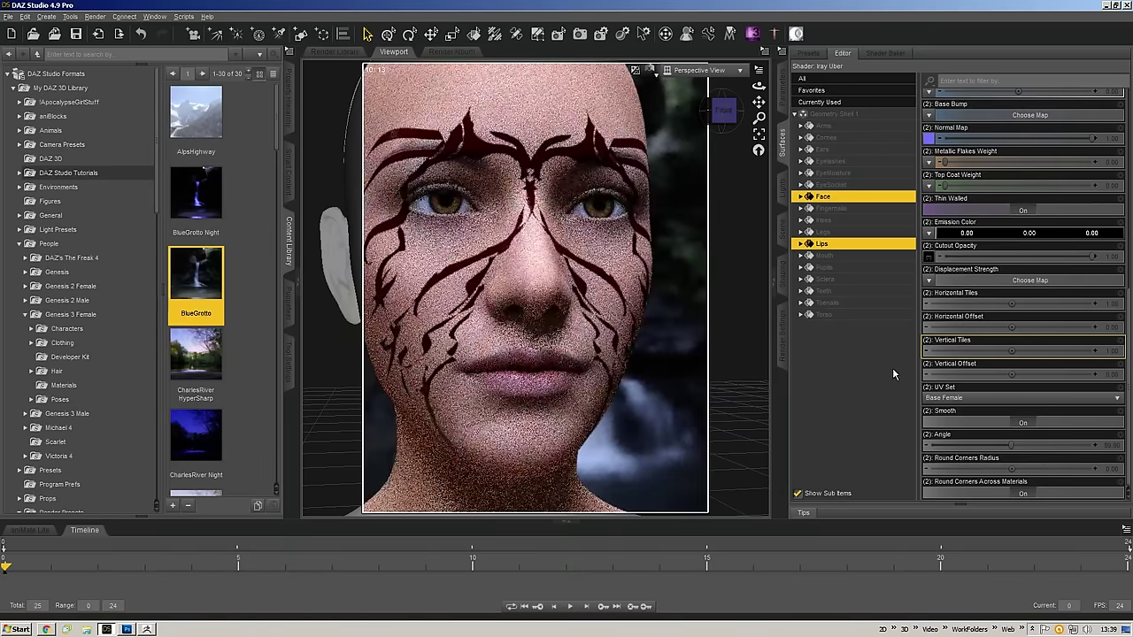
{"action": "scroll", "coordinate": [124, 317], "scroll_direction": "down", "scroll_amount": 4}
{"action": "scroll", "coordinate": [124, 317], "scroll_direction": "down", "scroll_amount": 10}
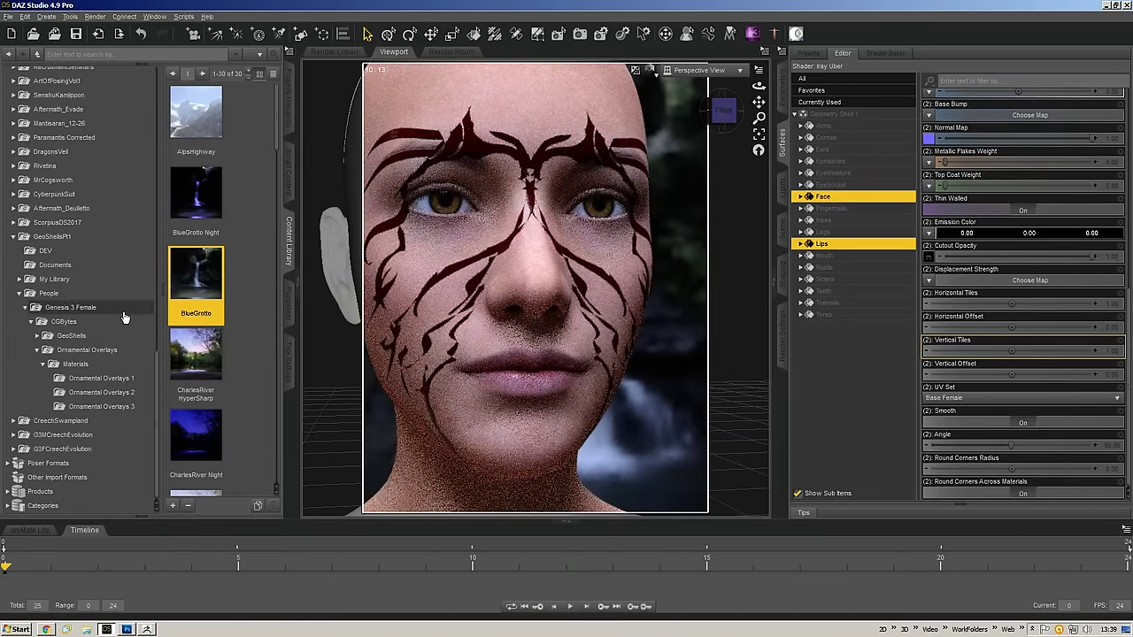
{"action": "left_click_drag", "start_coordinate": [723, 111], "coordinate": [756, 112]}
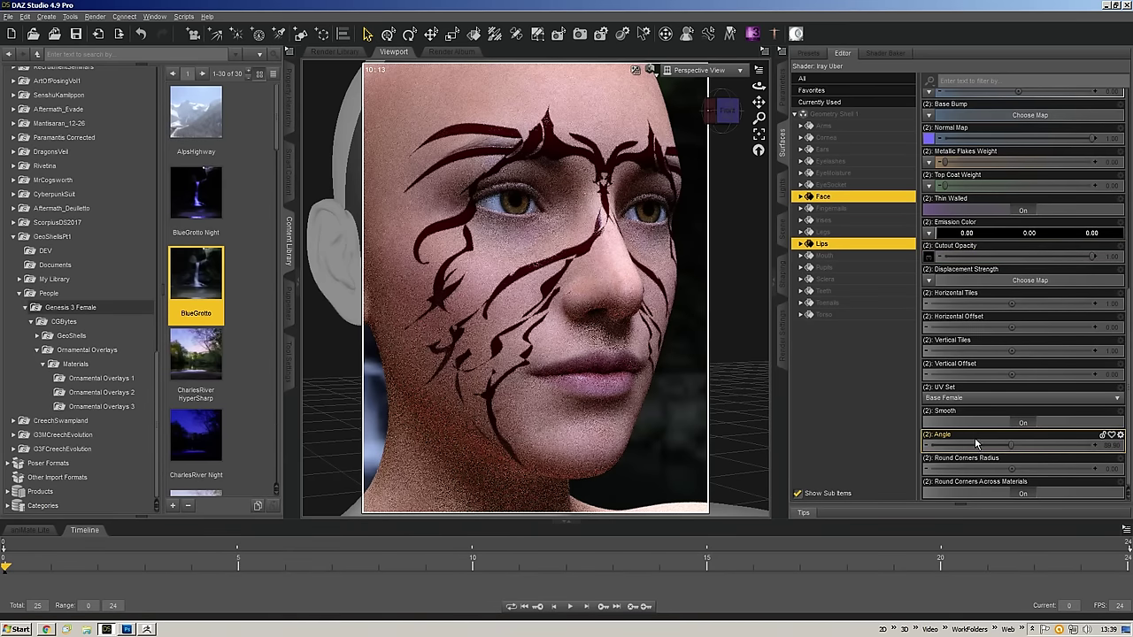
- Remove the Base Color map from the shell's Face and Lips surfaces and set the base color to black
{"action": "scroll", "coordinate": [974, 437], "scroll_direction": "up", "scroll_amount": 5}
{"action": "scroll", "coordinate": [976, 438], "scroll_direction": "up", "scroll_amount": 4}
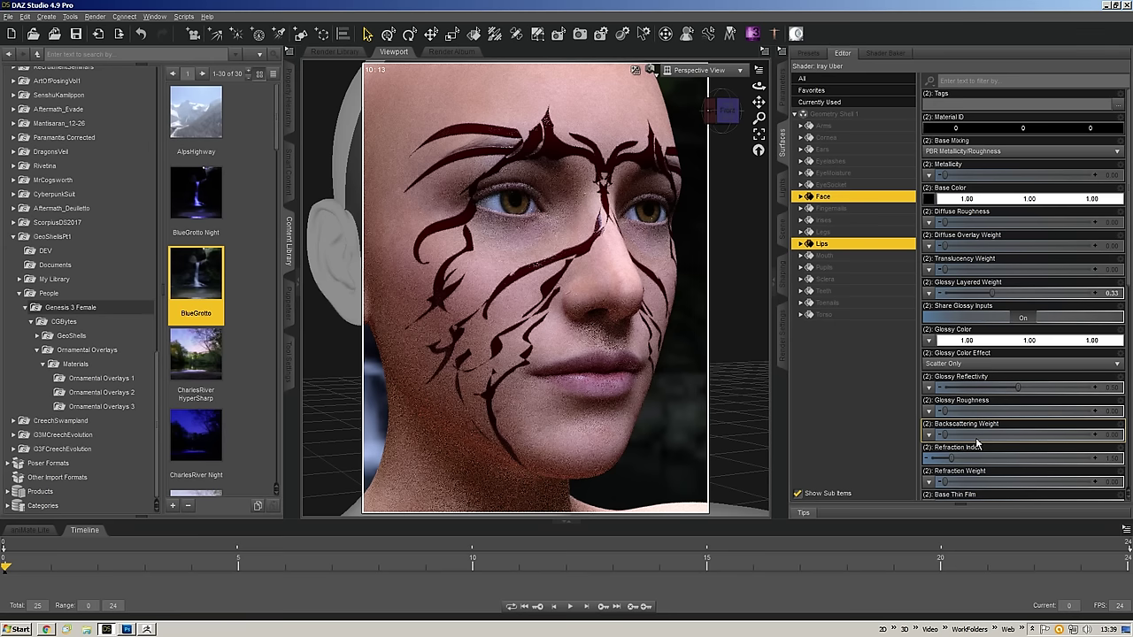
{"action": "left_click", "coordinate": [932, 201]}
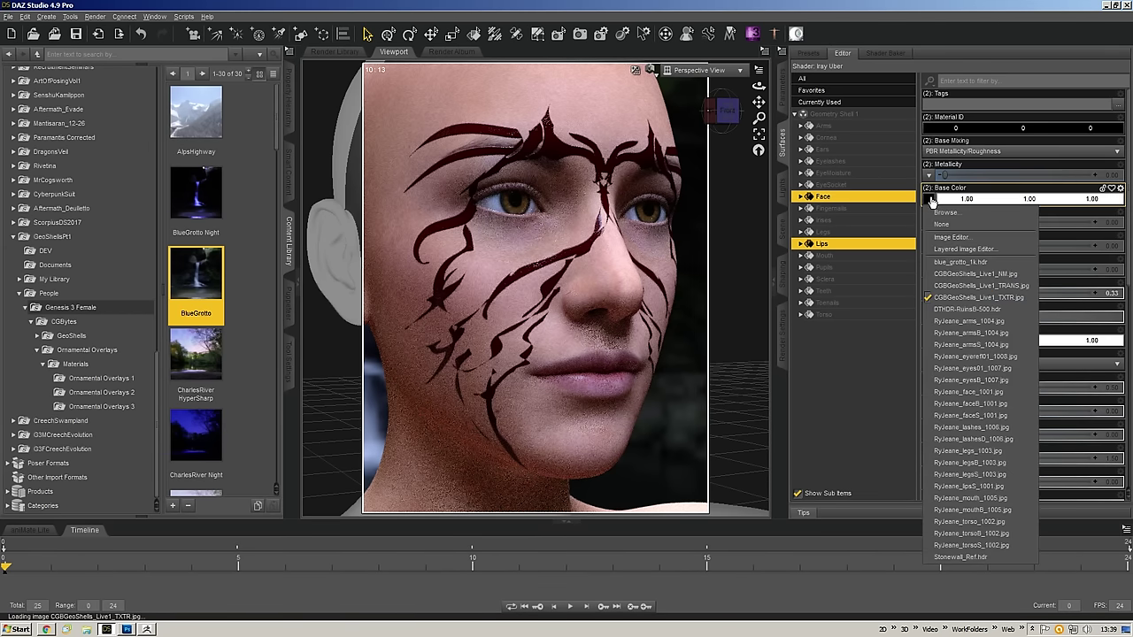
{"action": "left_click", "coordinate": [939, 224]}
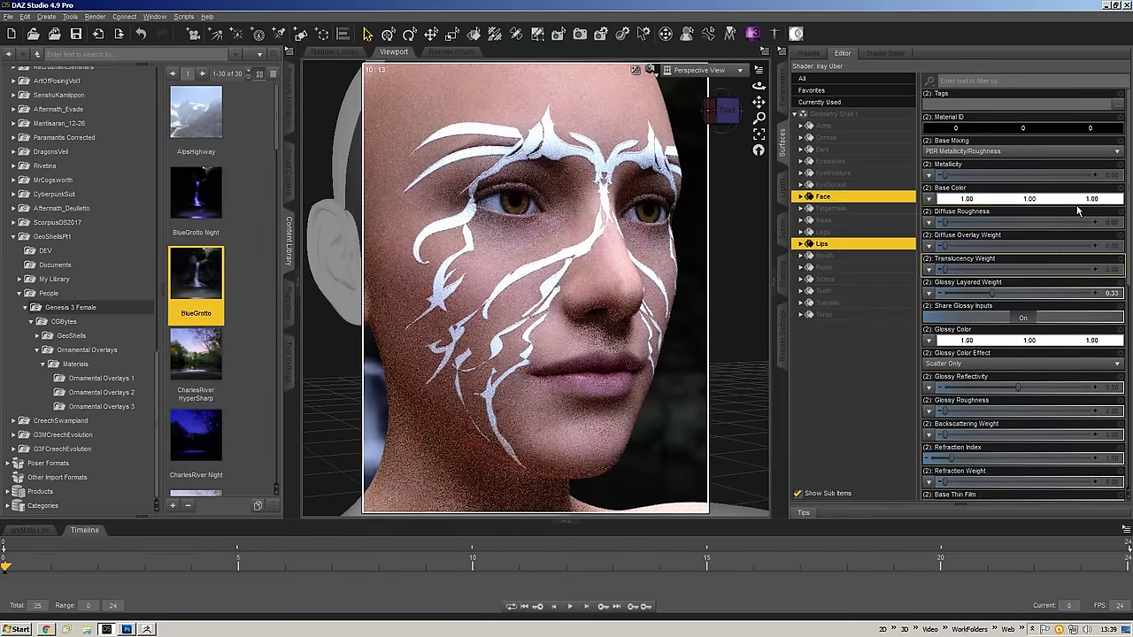
{"action": "left_click", "coordinate": [996, 199]}
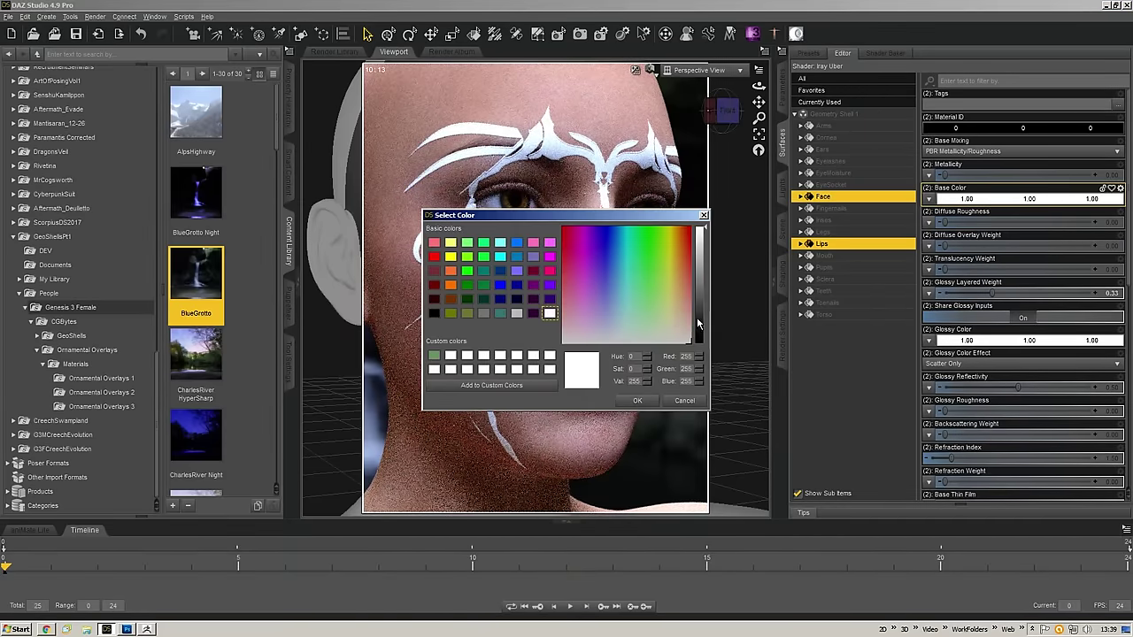
{"action": "left_click_drag", "start_coordinate": [696, 317], "coordinate": [698, 346]}
{"action": "left_click", "coordinate": [640, 401]}
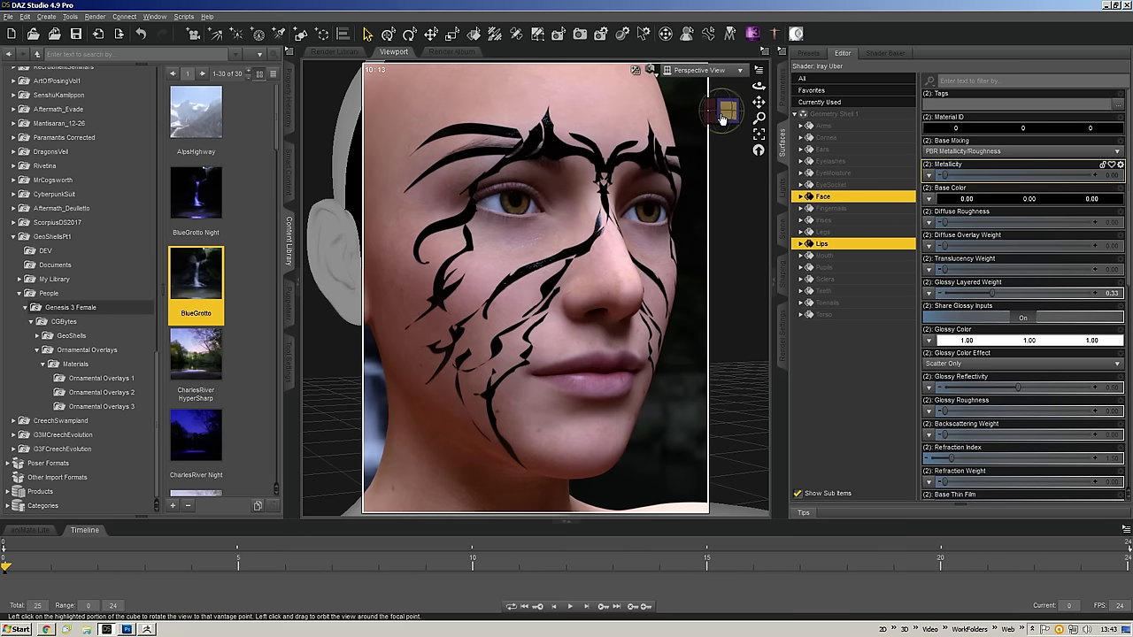
- Set the Metallicity of the shell's Face and Lips surfaces to 1.00
{"action": "left_click_drag", "start_coordinate": [722, 119], "coordinate": [737, 115]}
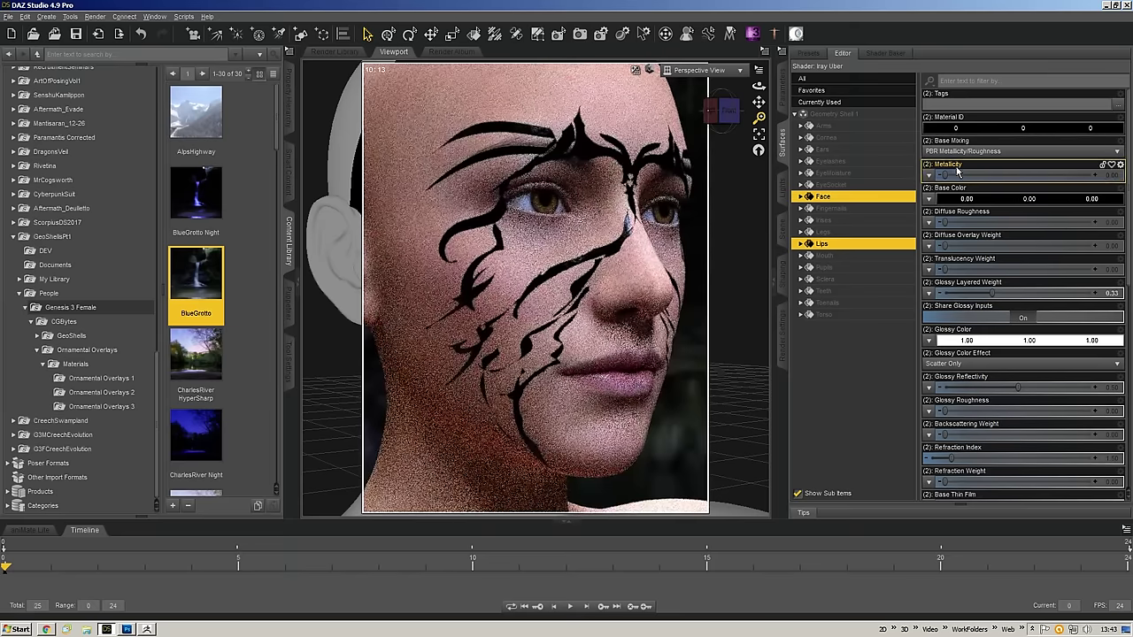
{"action": "left_click_drag", "start_coordinate": [946, 175], "coordinate": [1112, 175]}
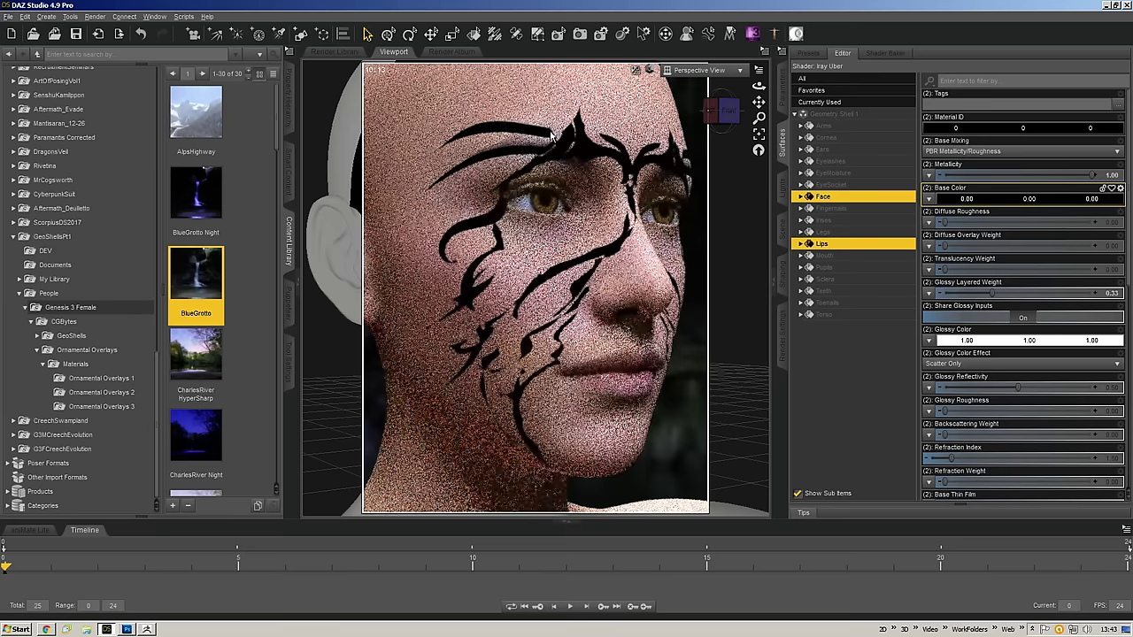
{"action": "left_click", "coordinate": [728, 112]}
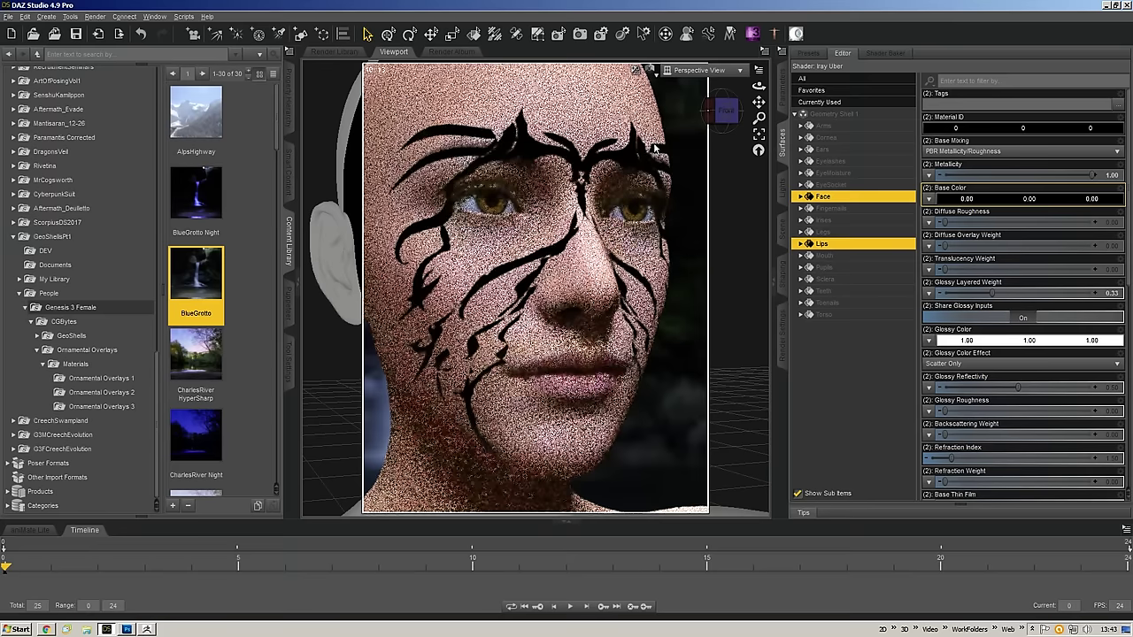
- Change the shell's Base Color to a very dark reddish grey (0.037, 0.025, 0.025)
{"action": "left_click", "coordinate": [967, 200]}
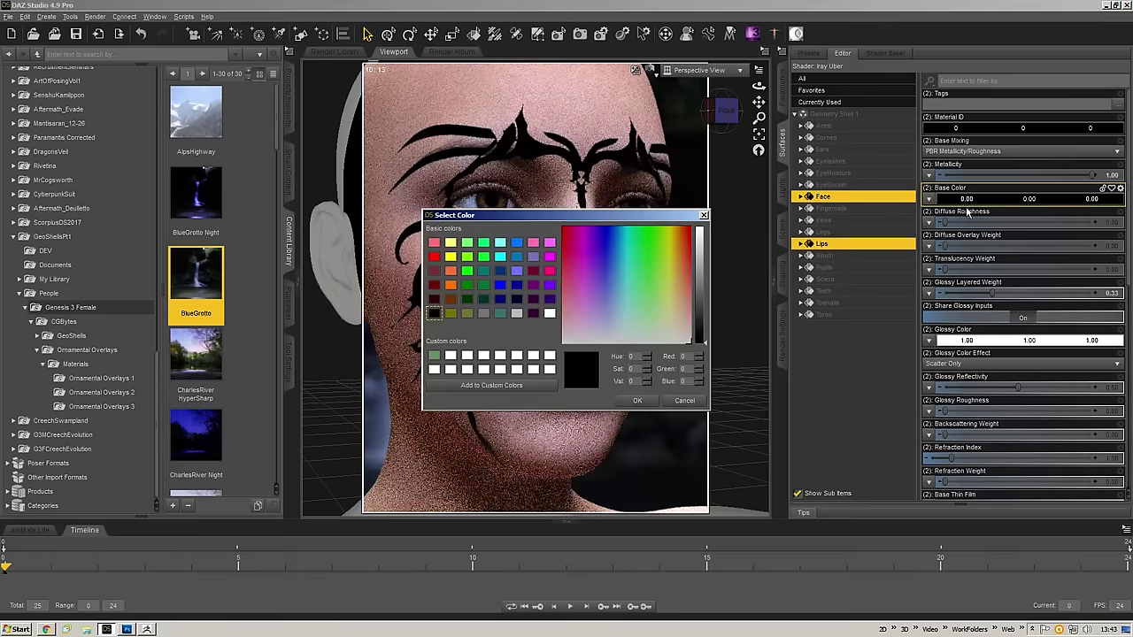
{"action": "left_click", "coordinate": [689, 325]}
{"action": "left_click", "coordinate": [705, 326]}
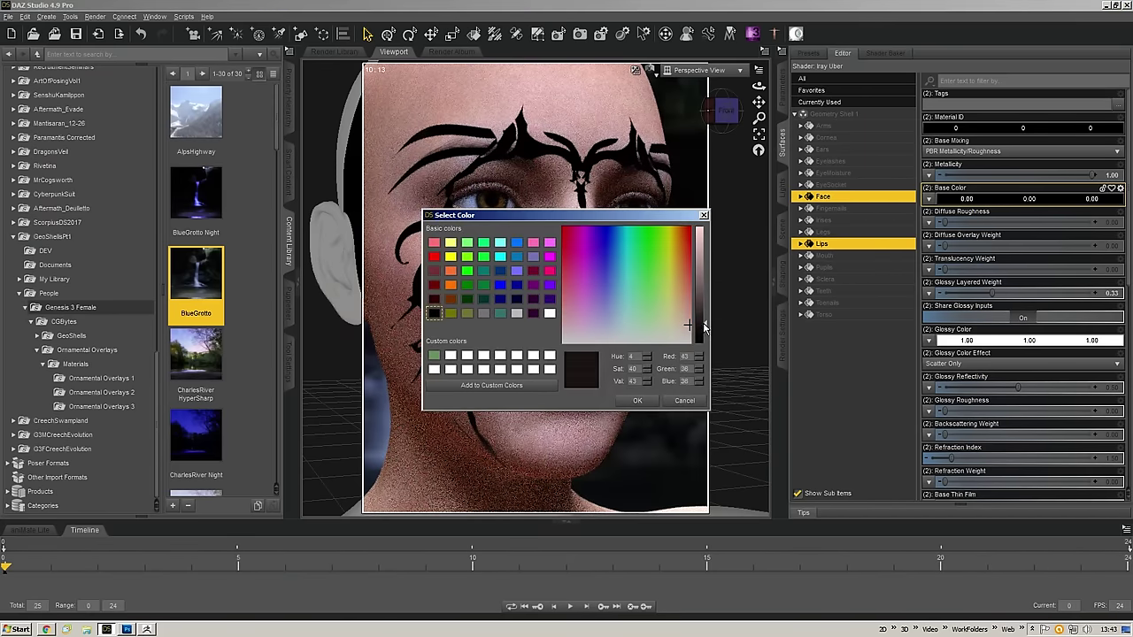
{"action": "left_click", "coordinate": [645, 400]}
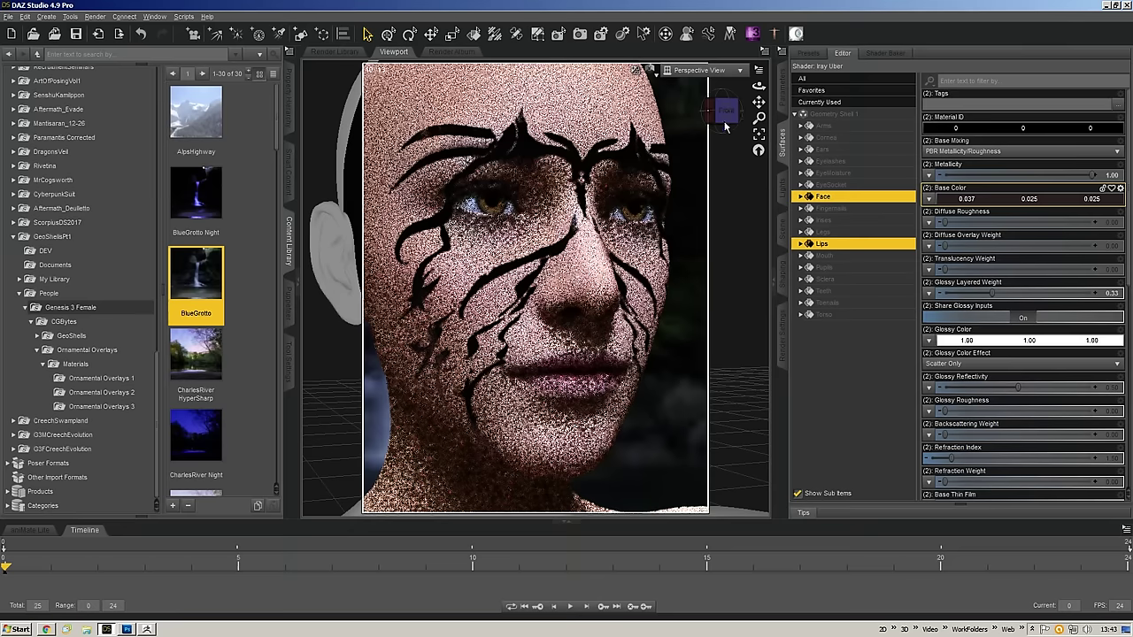
- Set the Base Color of the shell's Face and Lips surfaces to brown (0.15, 0.087, 0.040)
{"action": "left_click", "coordinate": [967, 200]}
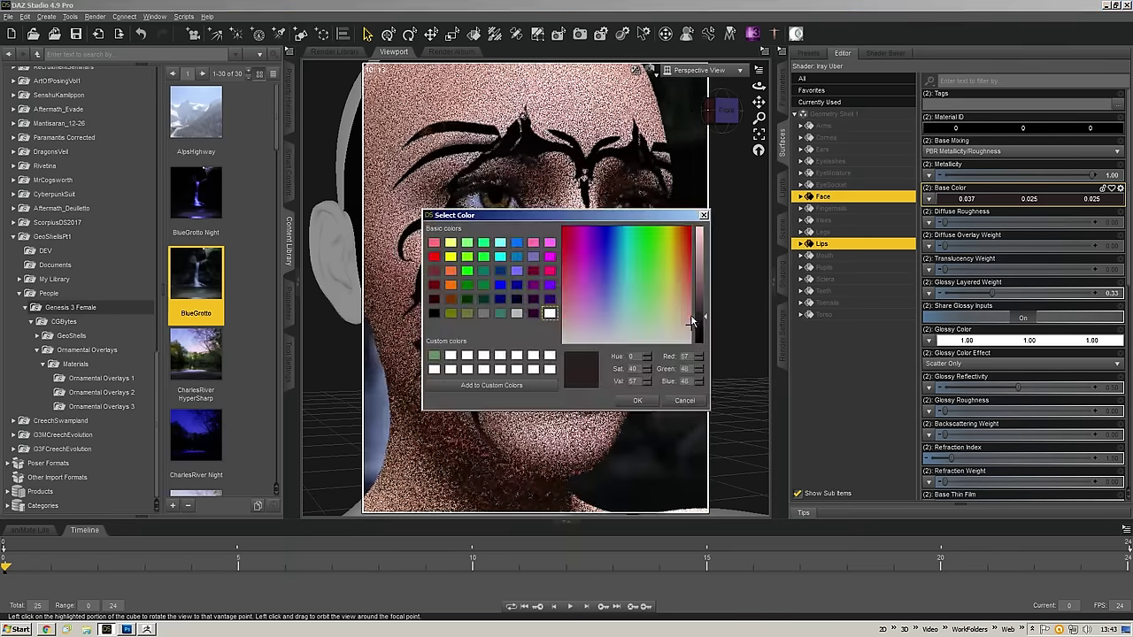
{"action": "mouse_move", "coordinate": [680, 299]}
{"action": "left_mouse_down"}
{"action": "mouse_move", "coordinate": [611, 313]}
{"action": "mouse_move", "coordinate": [699, 292]}
{"action": "left_mouse_up"}
{"action": "left_click", "coordinate": [680, 289]}
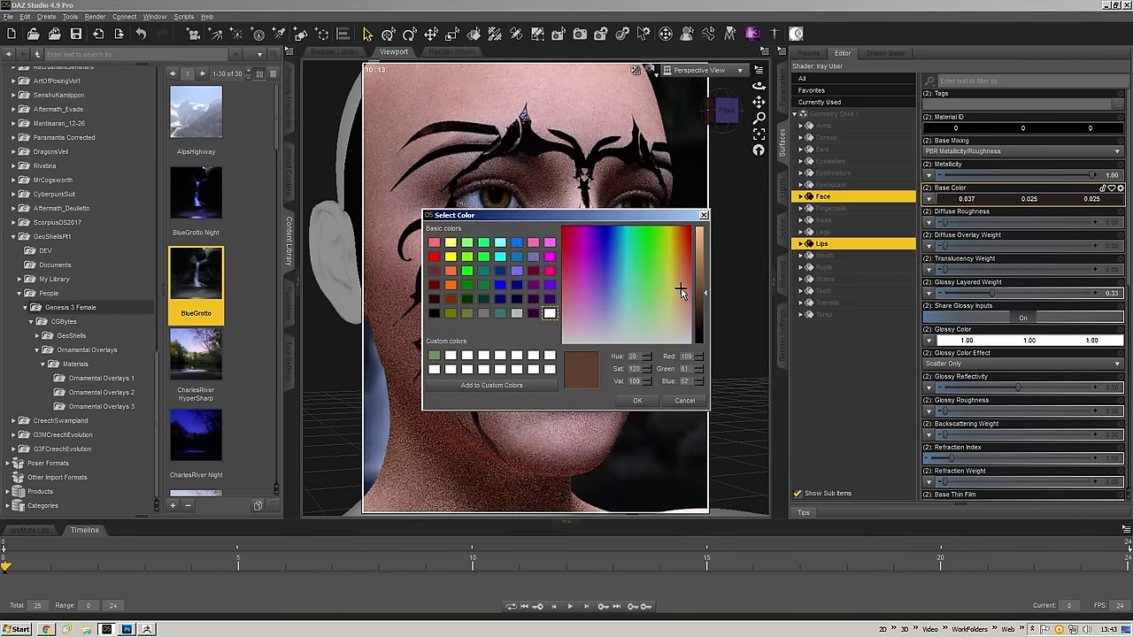
{"action": "left_click", "coordinate": [637, 401]}
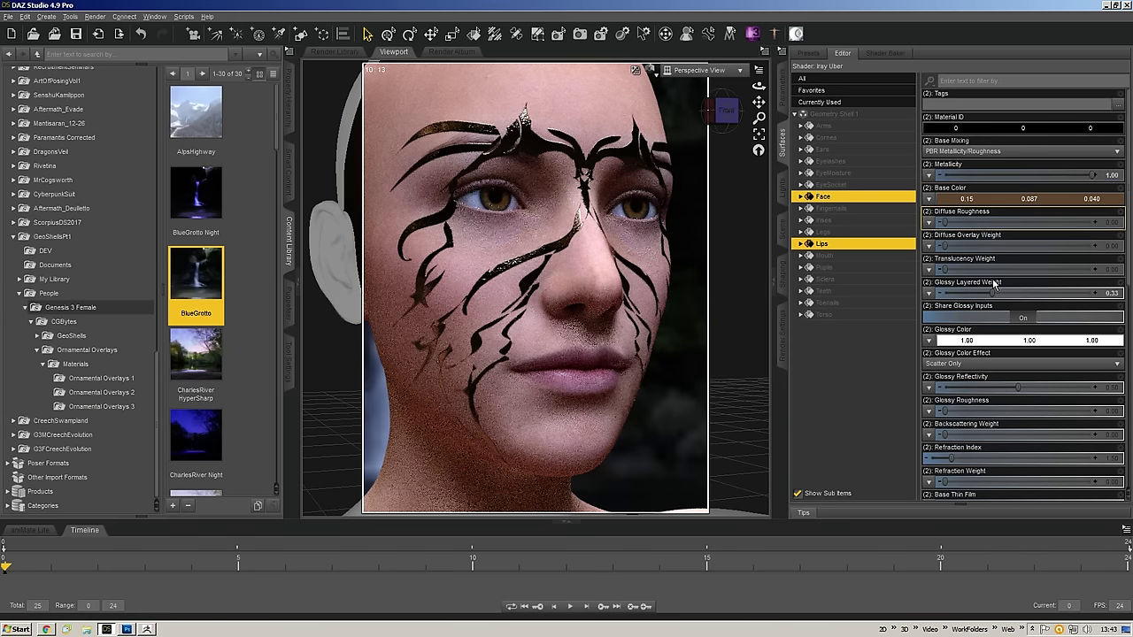
- Set the shell surfaces' Glossy Layered Weight to 0.90 and Glossy Reflectivity to 1.00
{"action": "left_click_drag", "start_coordinate": [995, 293], "coordinate": [1033, 284]}
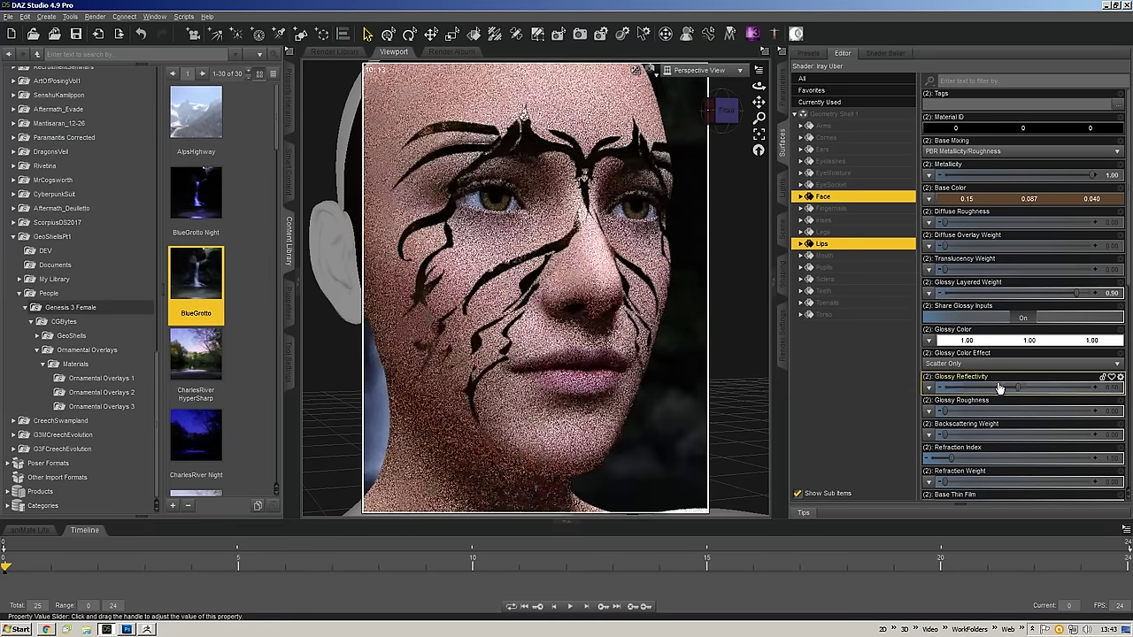
{"action": "left_click_drag", "start_coordinate": [1019, 388], "coordinate": [1096, 388]}
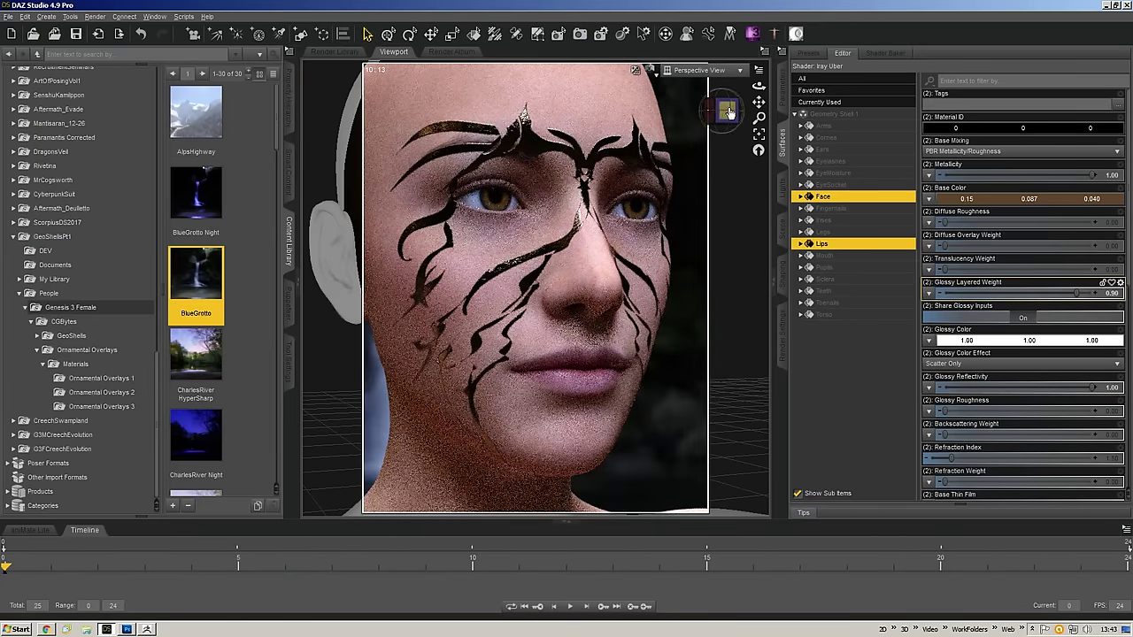
- Set the Top Coat Weight of the shell's Face and Lips surfaces to 0.95
{"action": "scroll", "coordinate": [1111, 266], "scroll_direction": "down", "scroll_amount": 3}
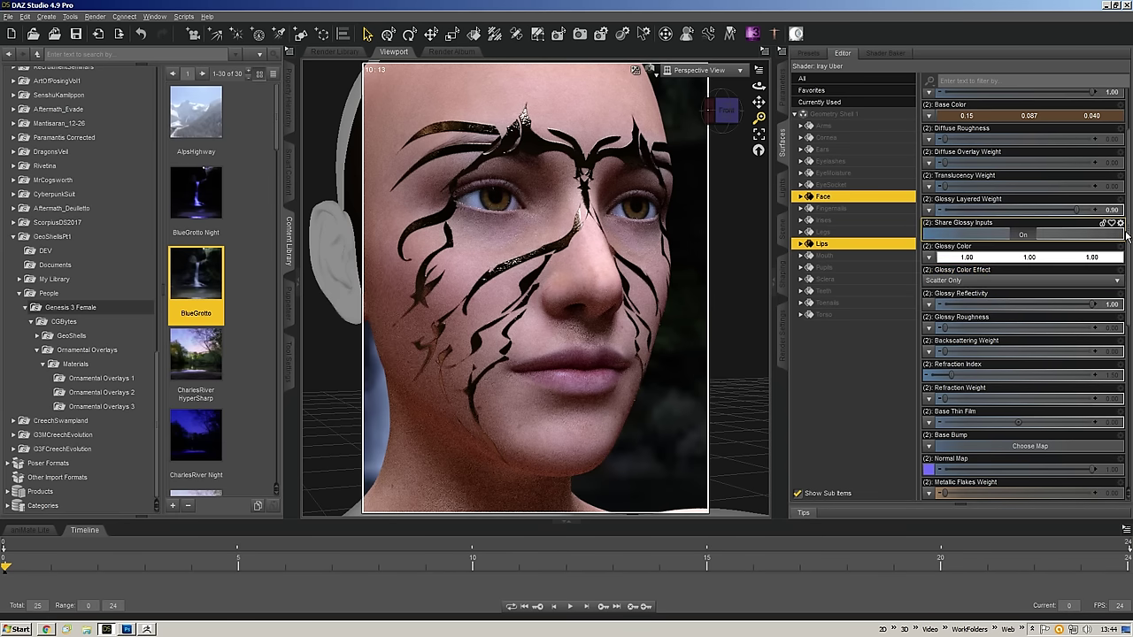
{"action": "scroll", "coordinate": [1126, 285], "scroll_direction": "down", "scroll_amount": 3}
{"action": "scroll", "coordinate": [1127, 285], "scroll_direction": "down", "scroll_amount": 7}
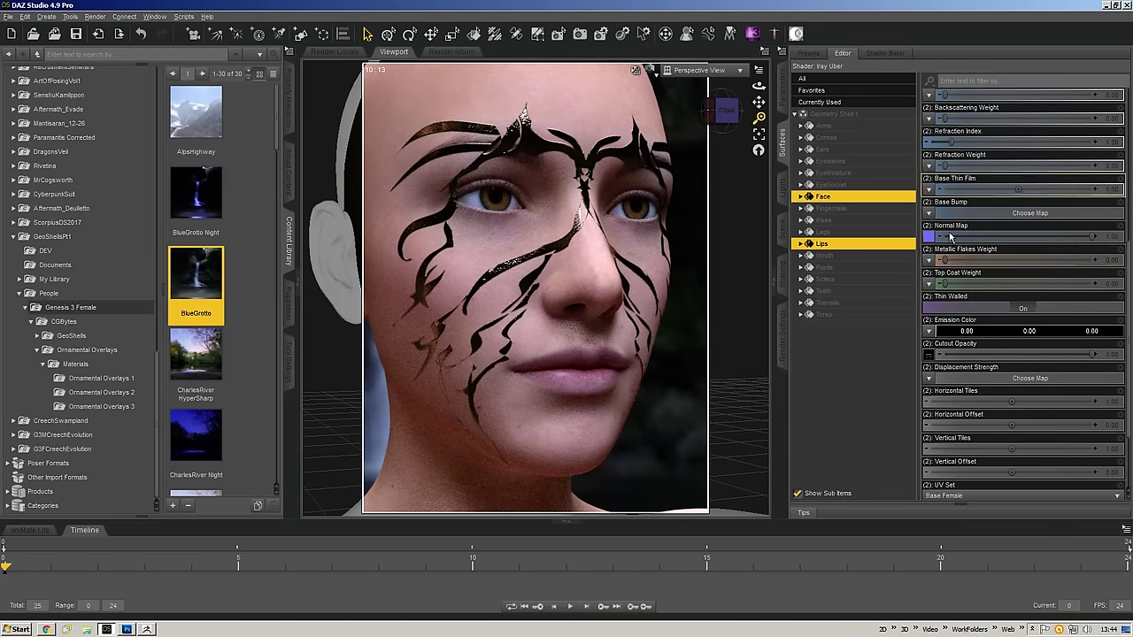
{"action": "mouse_move", "coordinate": [946, 286]}
{"action": "left_mouse_down"}
{"action": "mouse_move", "coordinate": [1095, 287]}
{"action": "mouse_move", "coordinate": [1085, 285]}
{"action": "left_mouse_up"}
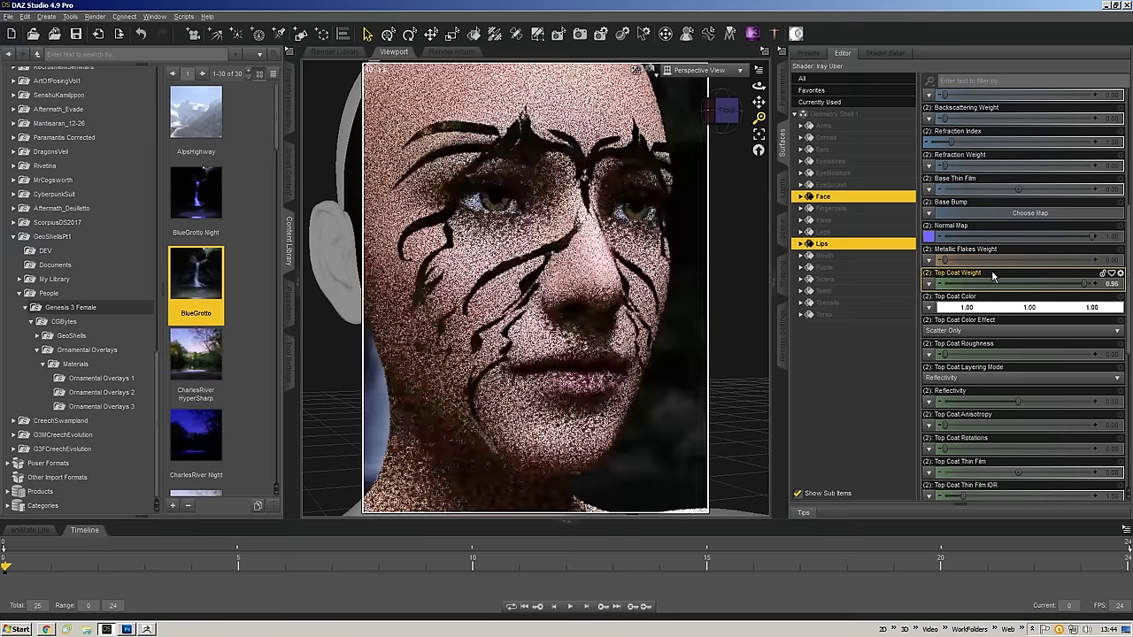
- Load CGBGeoShells_Live1_TRANS.jpg as the Top Coat Weight map of the shell's Face and Lips surfaces
{"action": "scroll", "coordinate": [1062, 266], "scroll_direction": "down", "scroll_amount": 2}
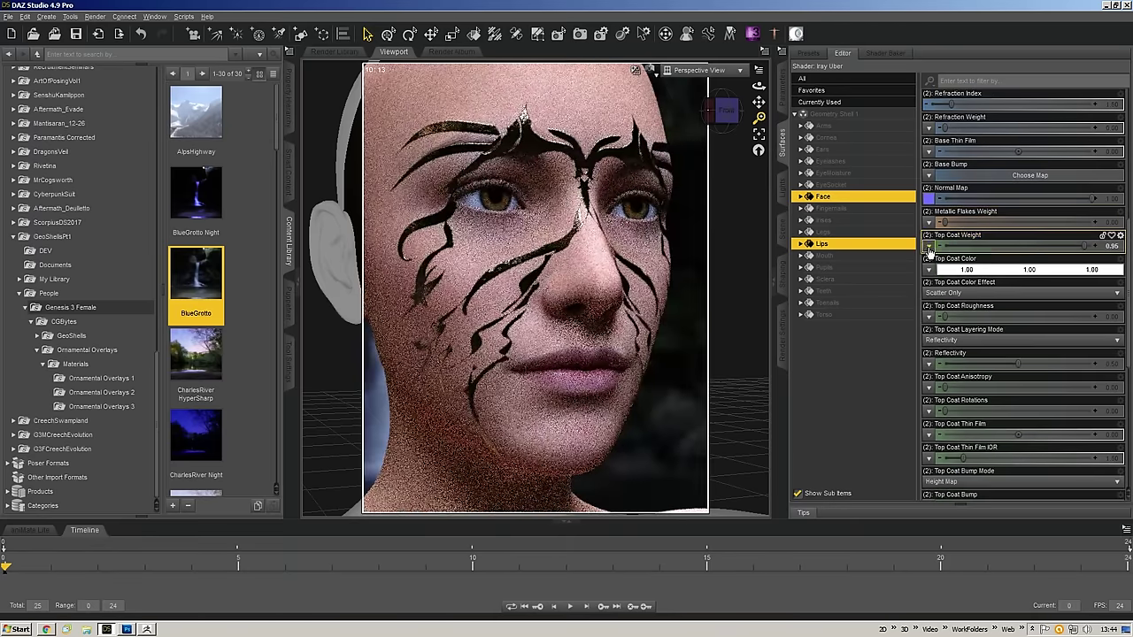
{"action": "left_click", "coordinate": [930, 251]}
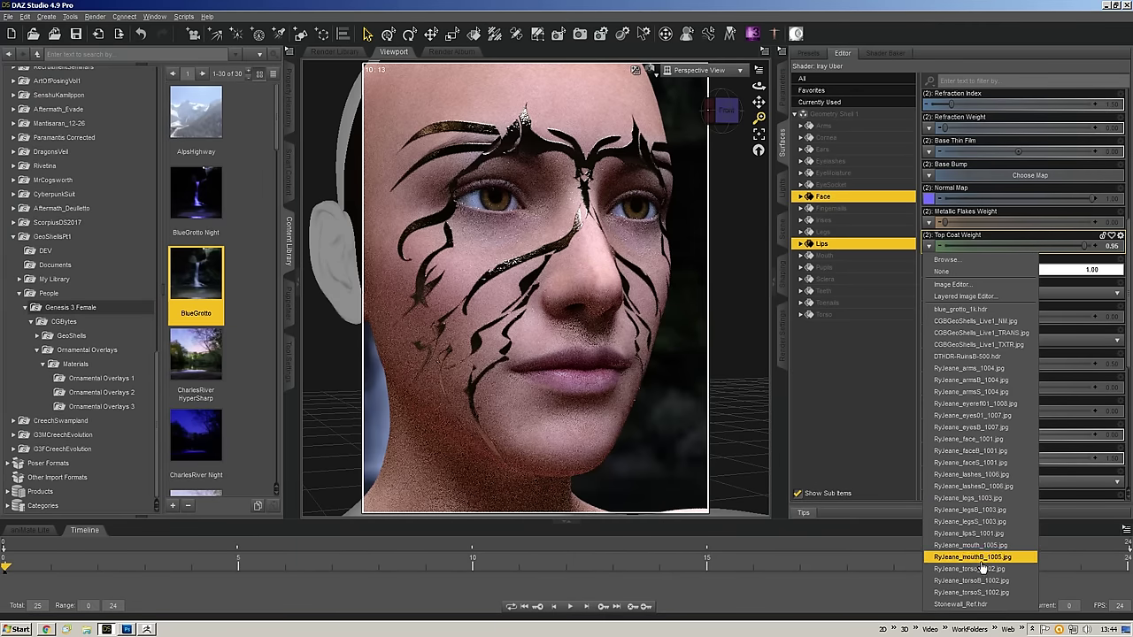
{"action": "left_click", "coordinate": [960, 262]}
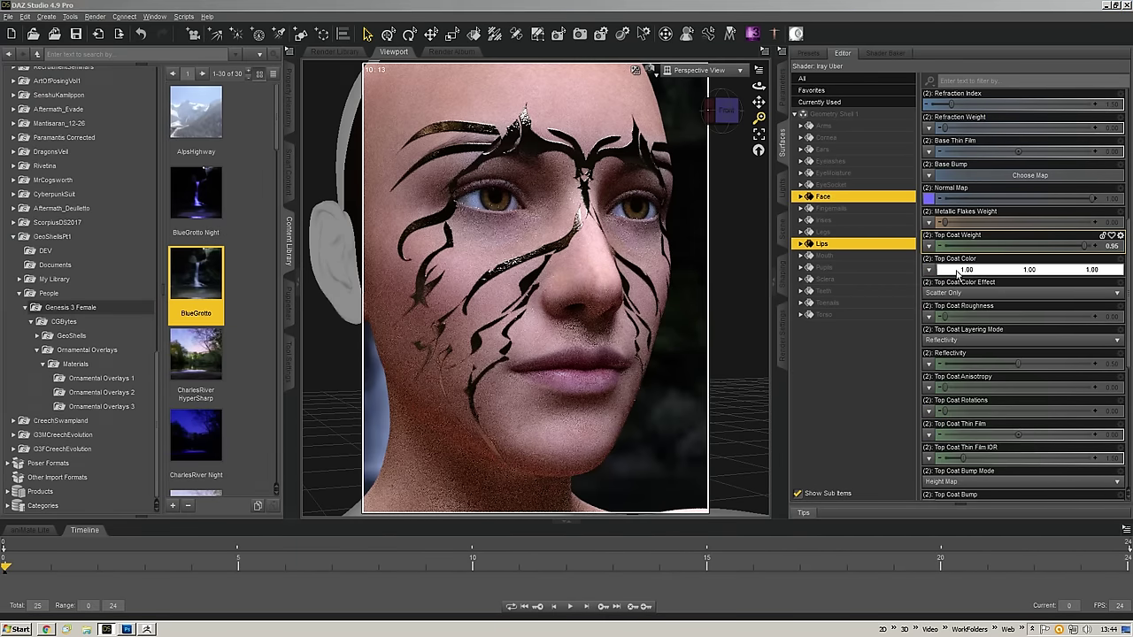
{"action": "left_click", "coordinate": [176, 188]}
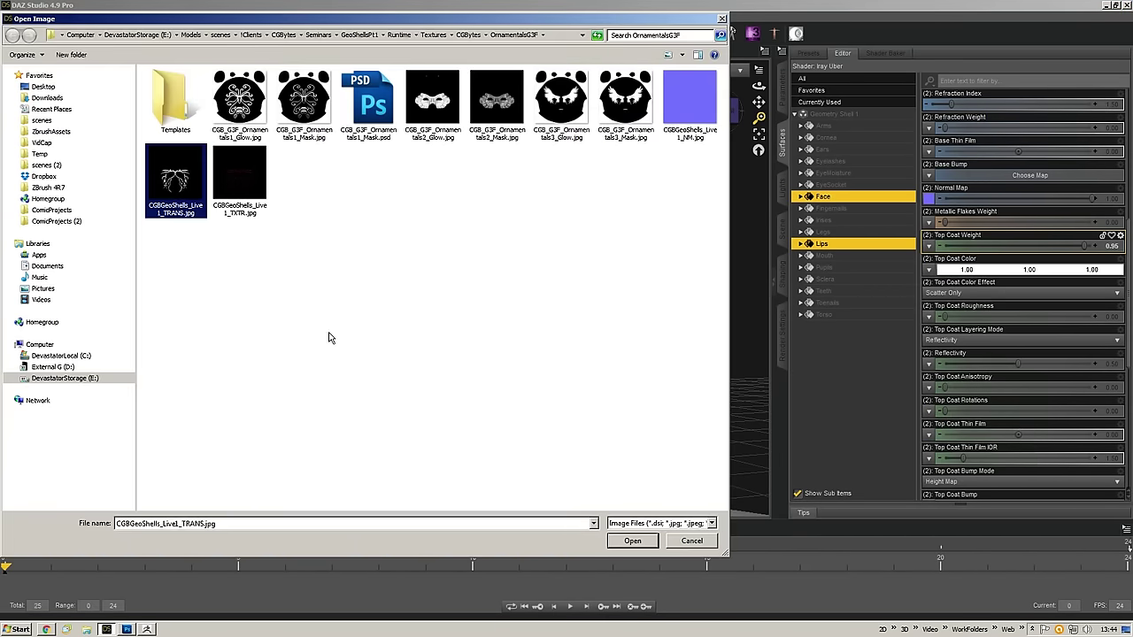
{"action": "left_click", "coordinate": [645, 542]}
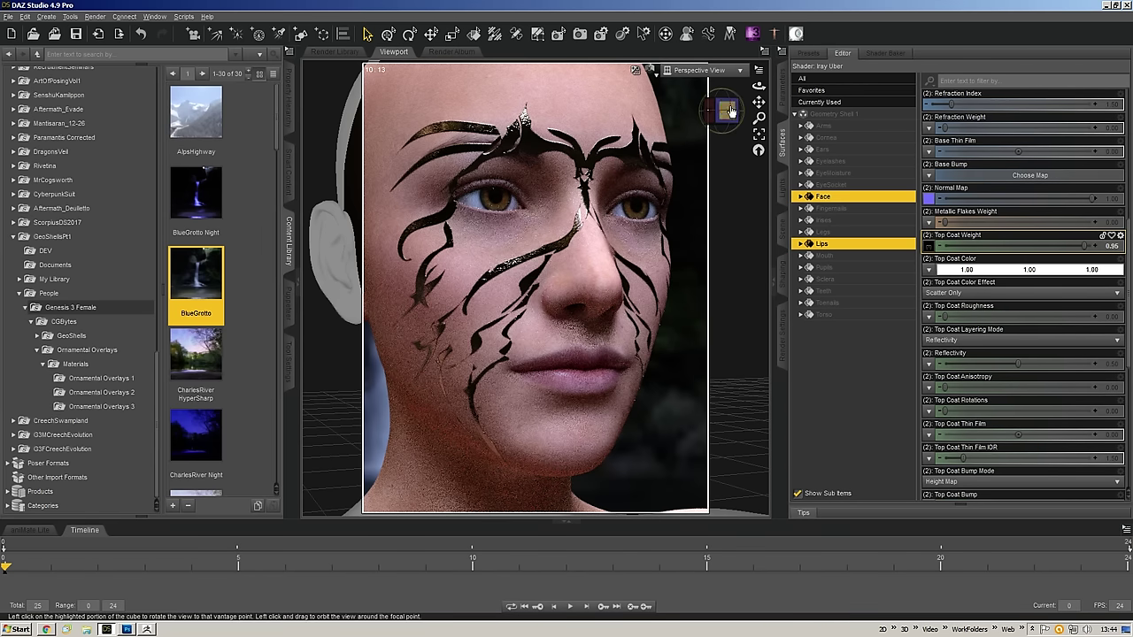
{"action": "mouse_move", "coordinate": [929, 250]}
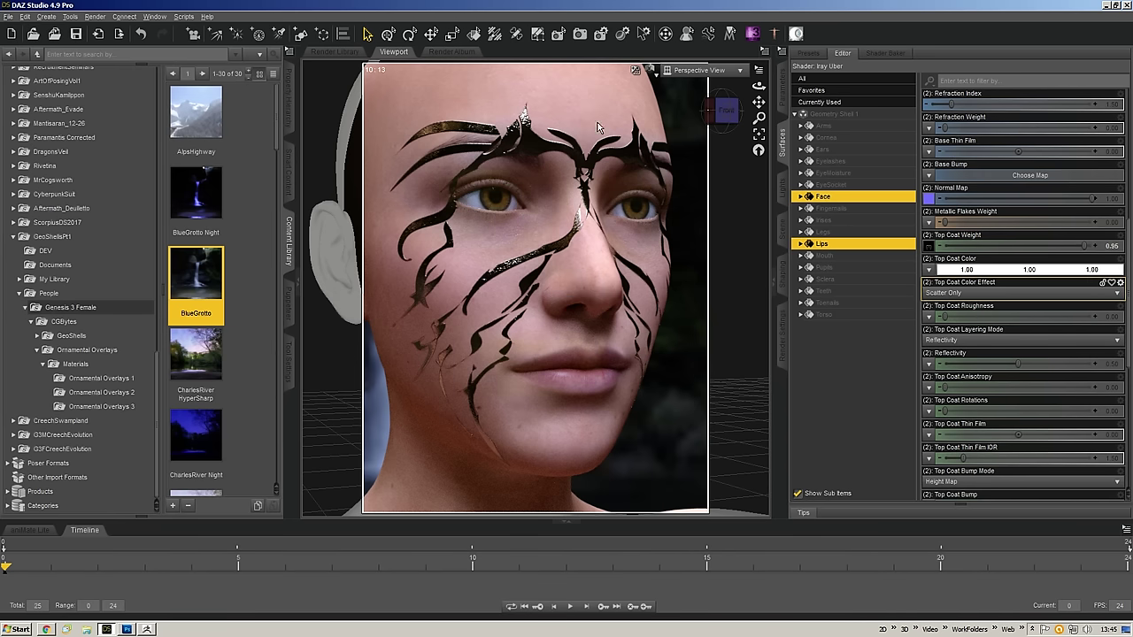
- Set the top coat Reflectivity of the shell's Face and Lips surfaces to 1.00 and check the markings close up
{"action": "left_click_drag", "start_coordinate": [1018, 365], "coordinate": [1117, 366]}
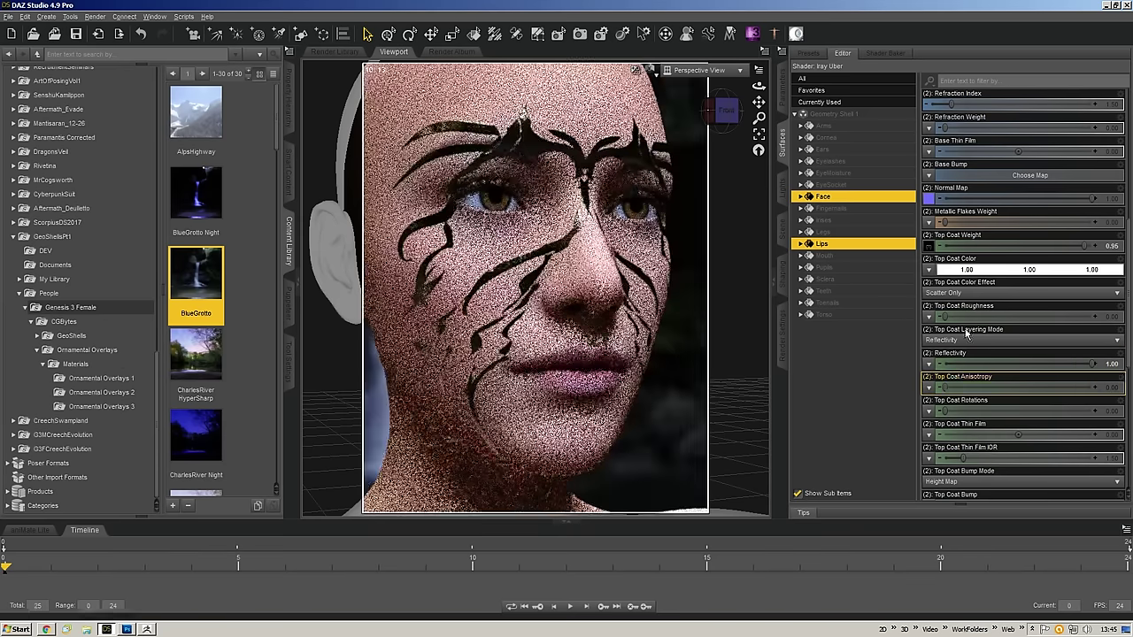
{"action": "mouse_move", "coordinate": [726, 110]}
{"action": "left_mouse_down"}
{"action": "mouse_move", "coordinate": [759, 108]}
{"action": "mouse_move", "coordinate": [758, 78]}
{"action": "mouse_move", "coordinate": [703, 213]}
{"action": "left_mouse_up"}
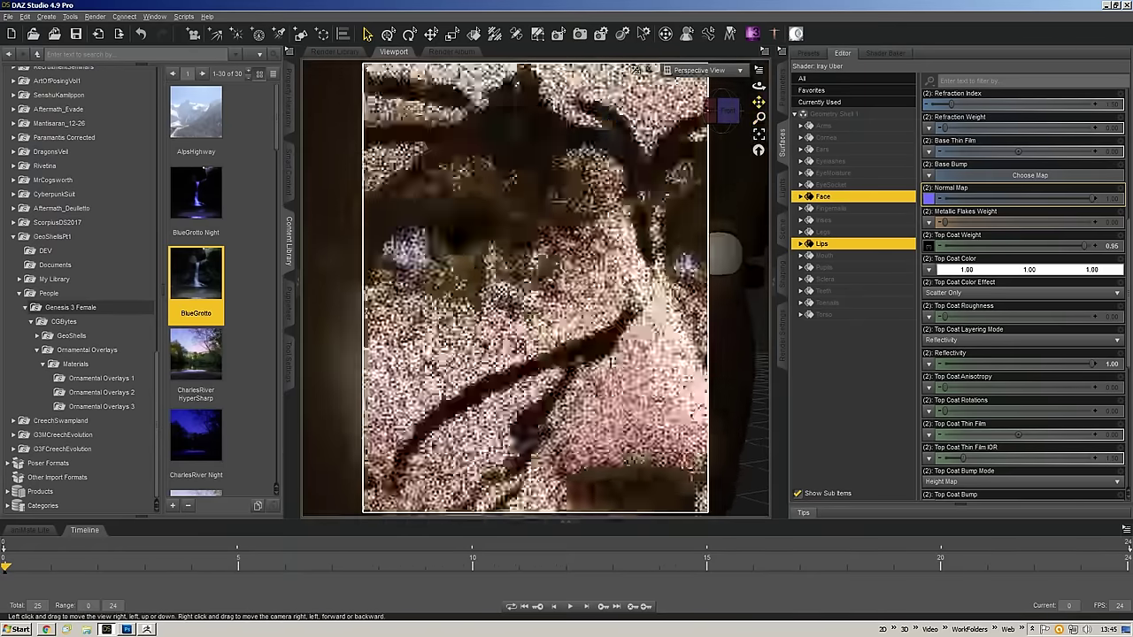
{"action": "left_click_drag", "start_coordinate": [758, 101], "coordinate": [736, 119]}
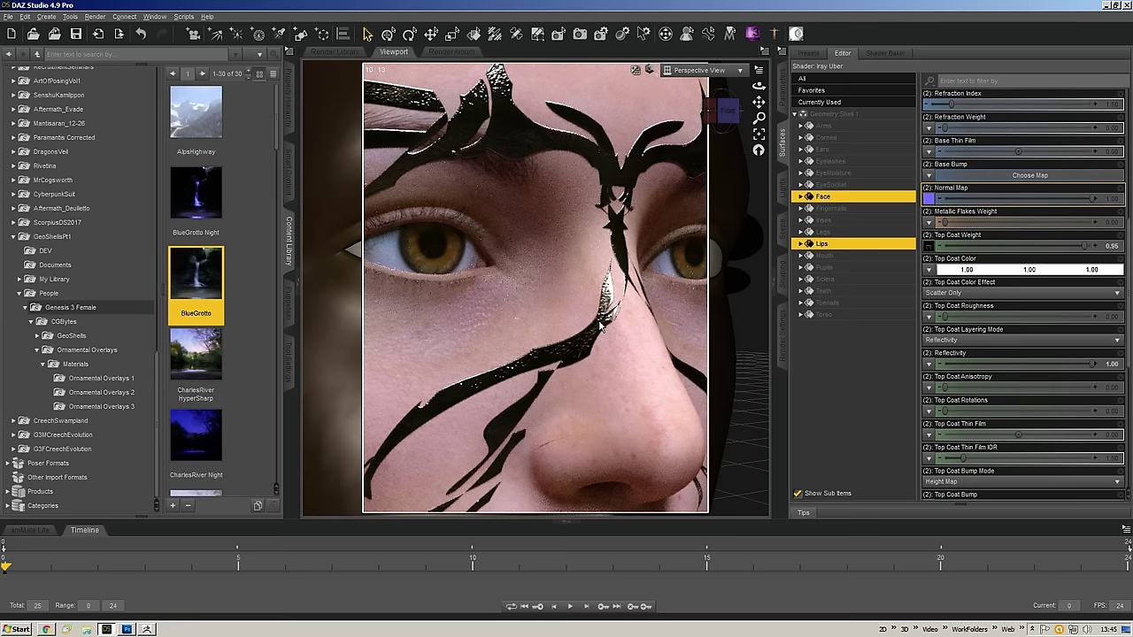
- Set the Top Coat Bump Mode of the shell's Face and Lips surfaces to Normal Map
{"action": "scroll", "coordinate": [1125, 265], "scroll_direction": "down", "scroll_amount": 4}
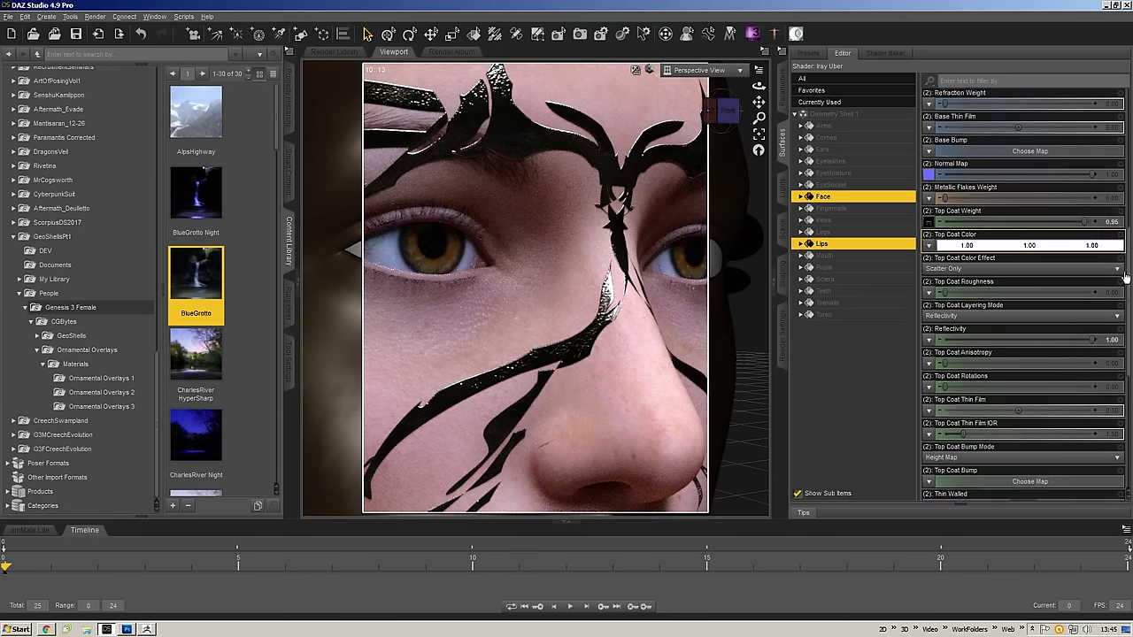
{"action": "scroll", "coordinate": [1120, 301], "scroll_direction": "down", "scroll_amount": 4}
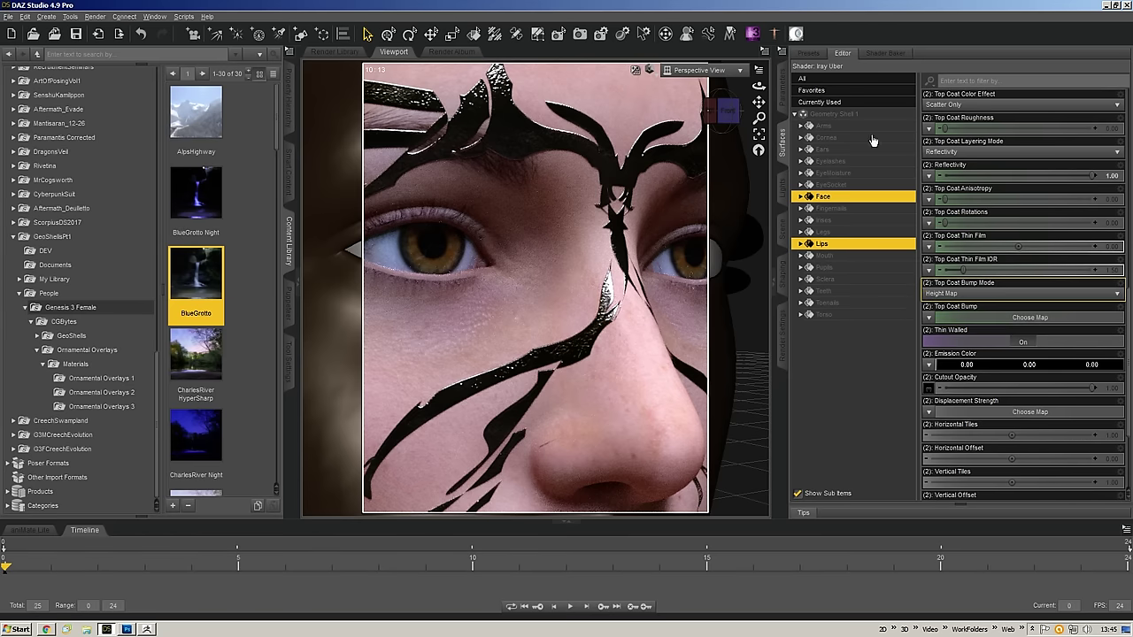
{"action": "scroll", "coordinate": [945, 271], "scroll_direction": "down", "scroll_amount": 1}
{"action": "left_click", "coordinate": [945, 270]}
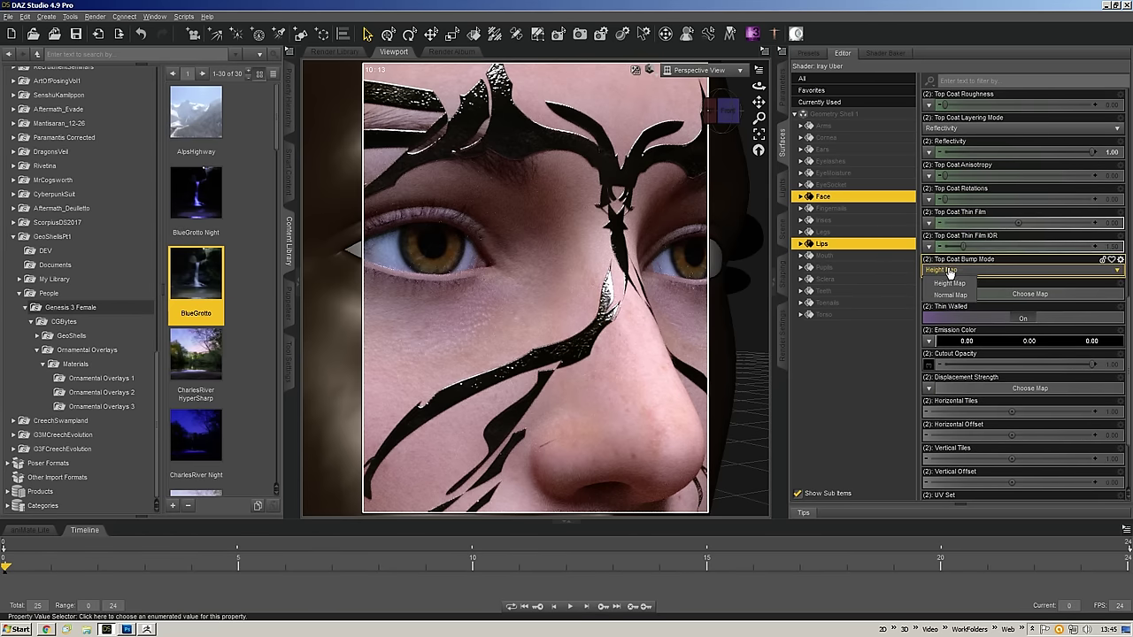
{"action": "left_click", "coordinate": [949, 286]}
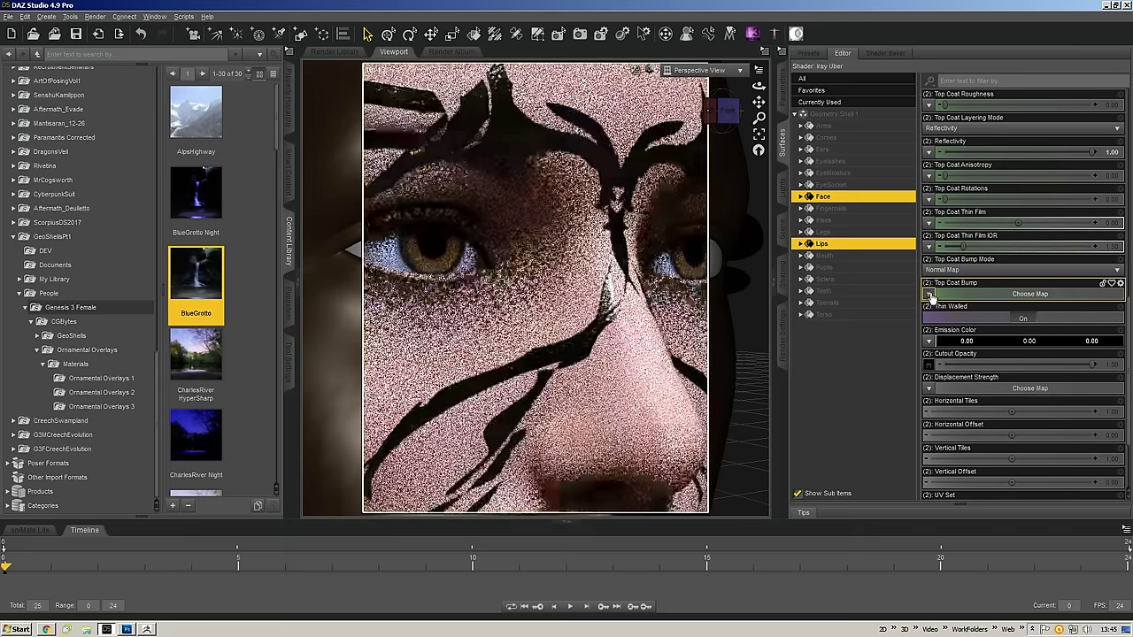
- Load CGBGeoShells_Live1_NM.jpg as the Top Coat Bump map of the shell's Face and Lips surfaces
{"action": "left_click", "coordinate": [930, 292]}
{"action": "left_click", "coordinate": [947, 285]}
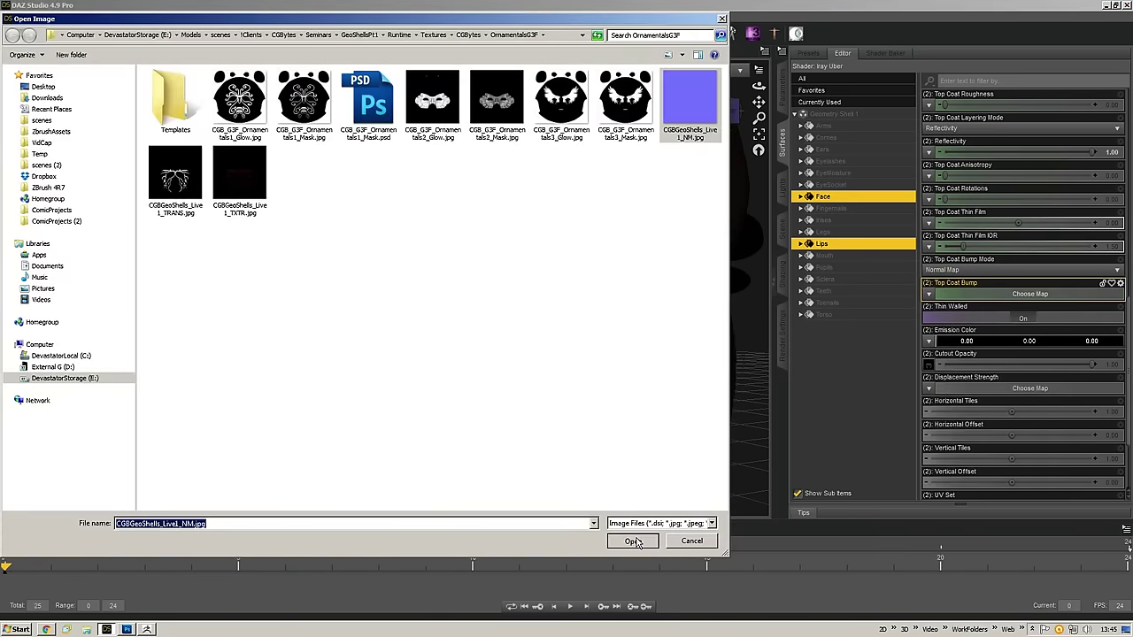
{"action": "left_click", "coordinate": [632, 541]}
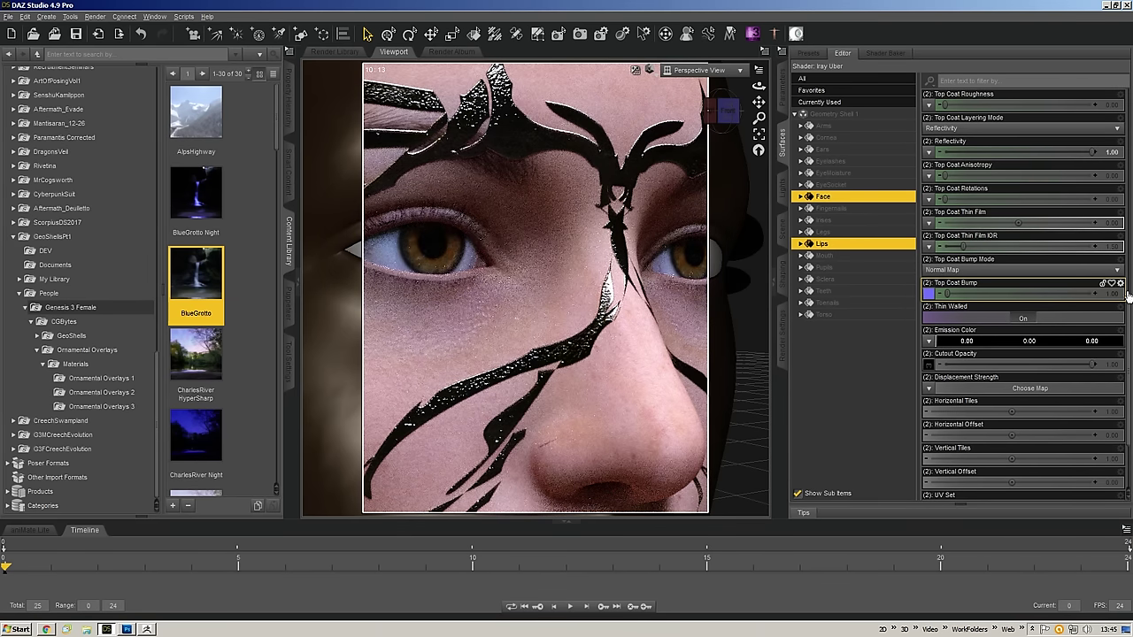
- Examine the relief and metallic reflections of the face markings close up, from below and from the front
{"action": "left_click_drag", "start_coordinate": [1128, 309], "coordinate": [1128, 352]}
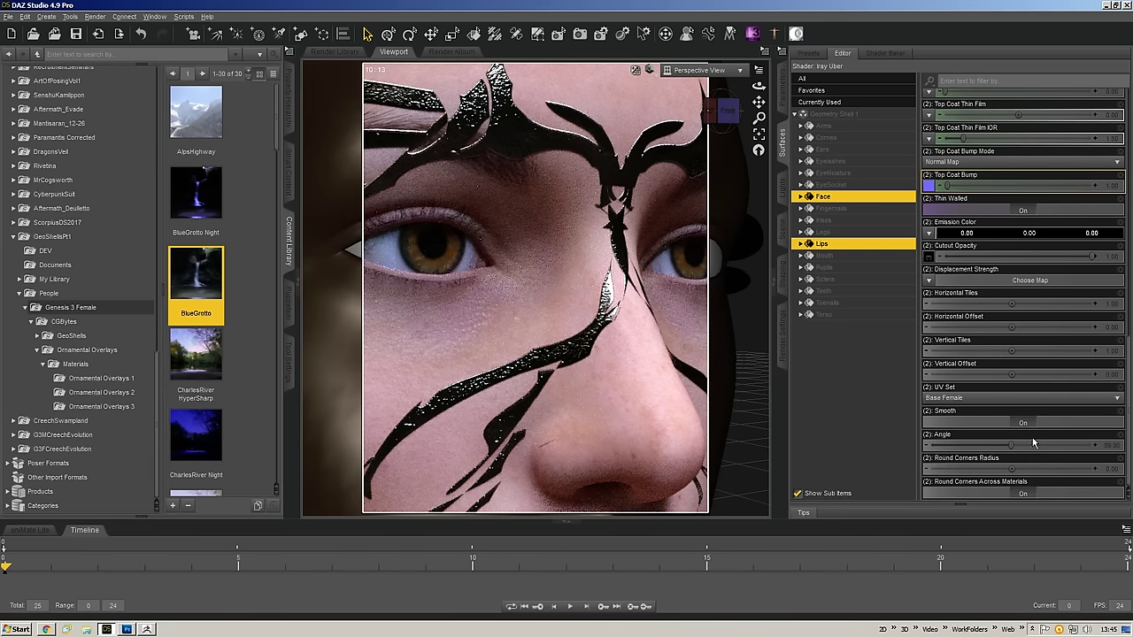
{"action": "left_click_drag", "start_coordinate": [727, 110], "coordinate": [715, 108]}
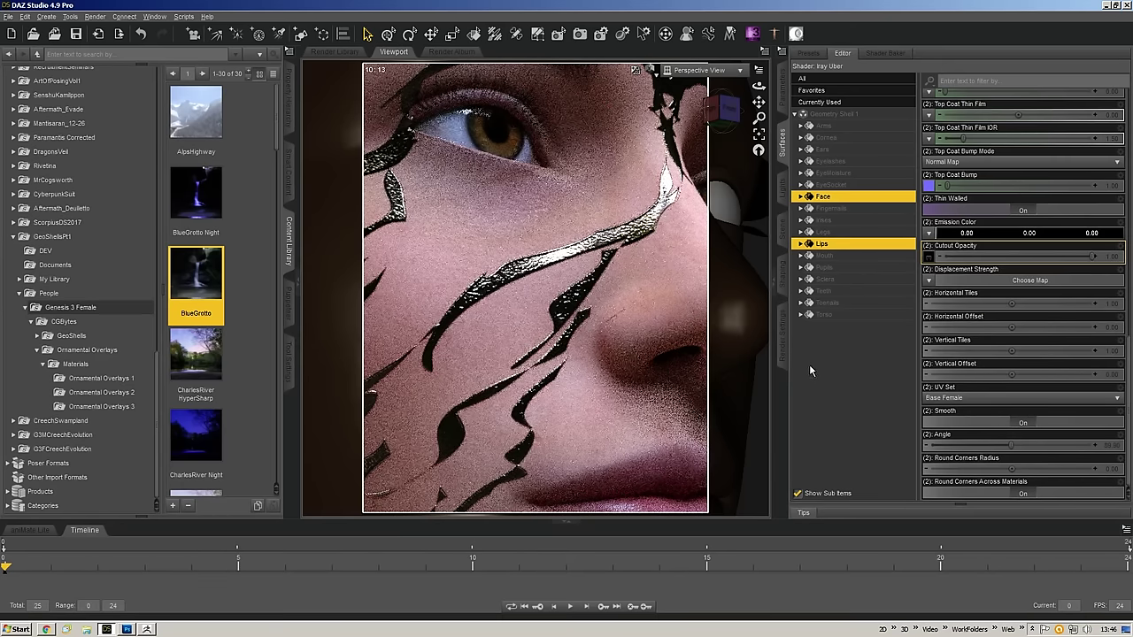
{"action": "left_click_drag", "start_coordinate": [758, 117], "coordinate": [759, 177]}
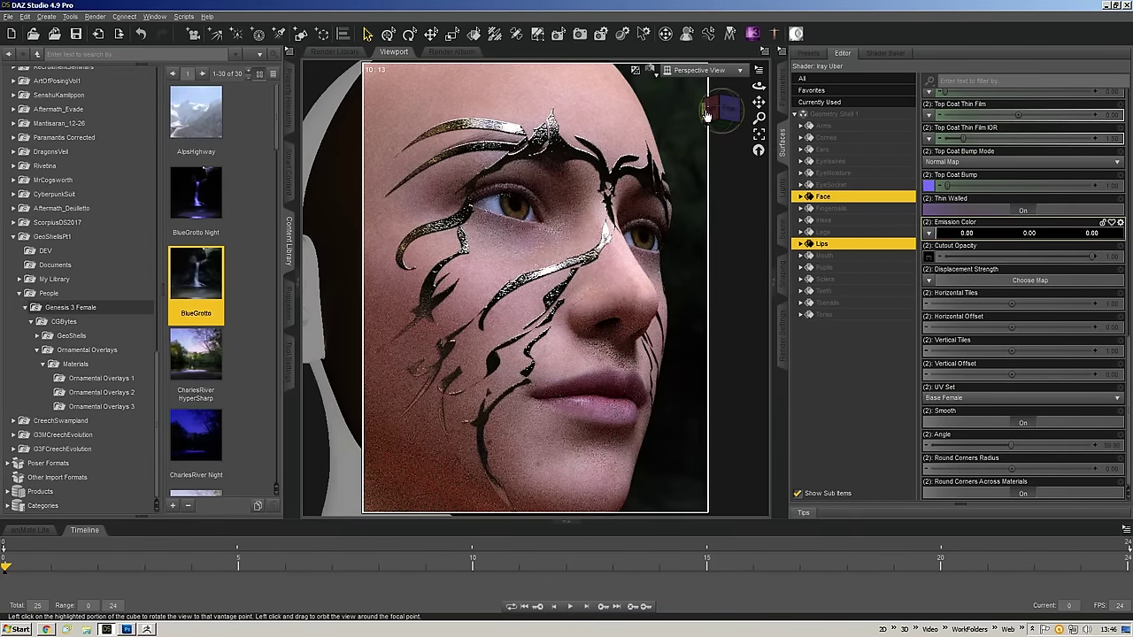
{"action": "left_click_drag", "start_coordinate": [711, 111], "coordinate": [689, 102]}
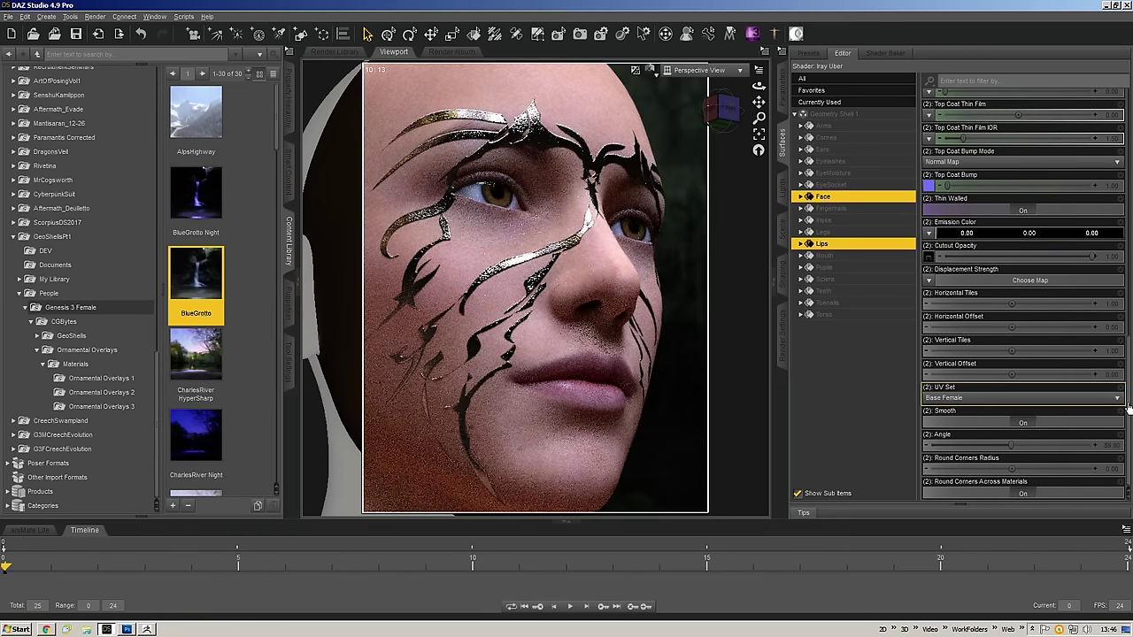
{"action": "left_click_drag", "start_coordinate": [1128, 409], "coordinate": [1130, 142]}
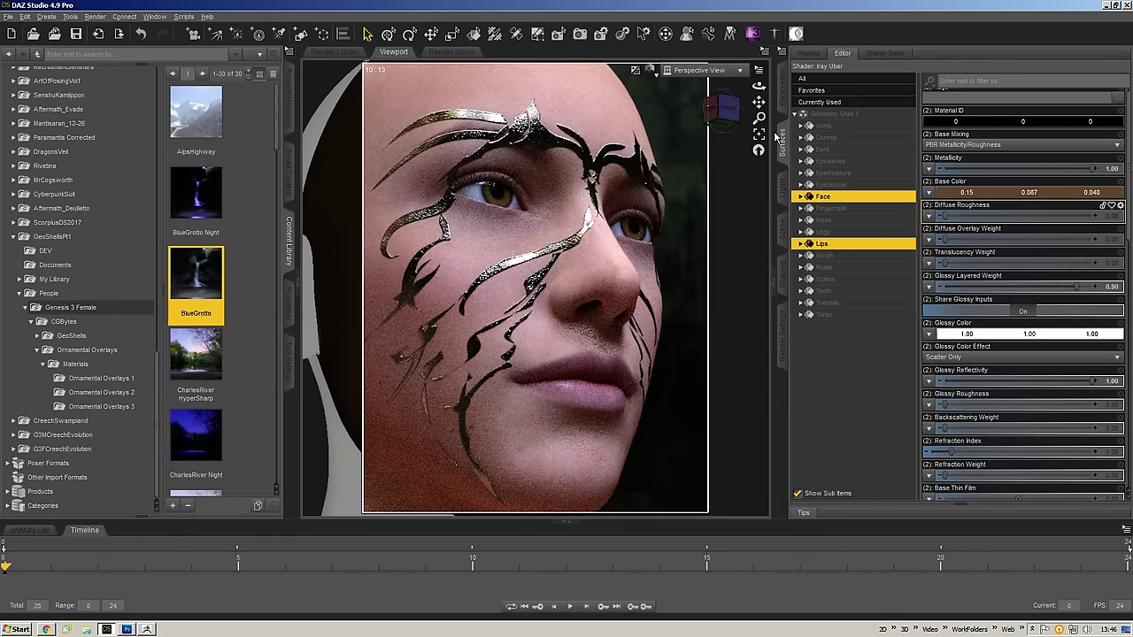
{"action": "left_click", "coordinate": [724, 108]}
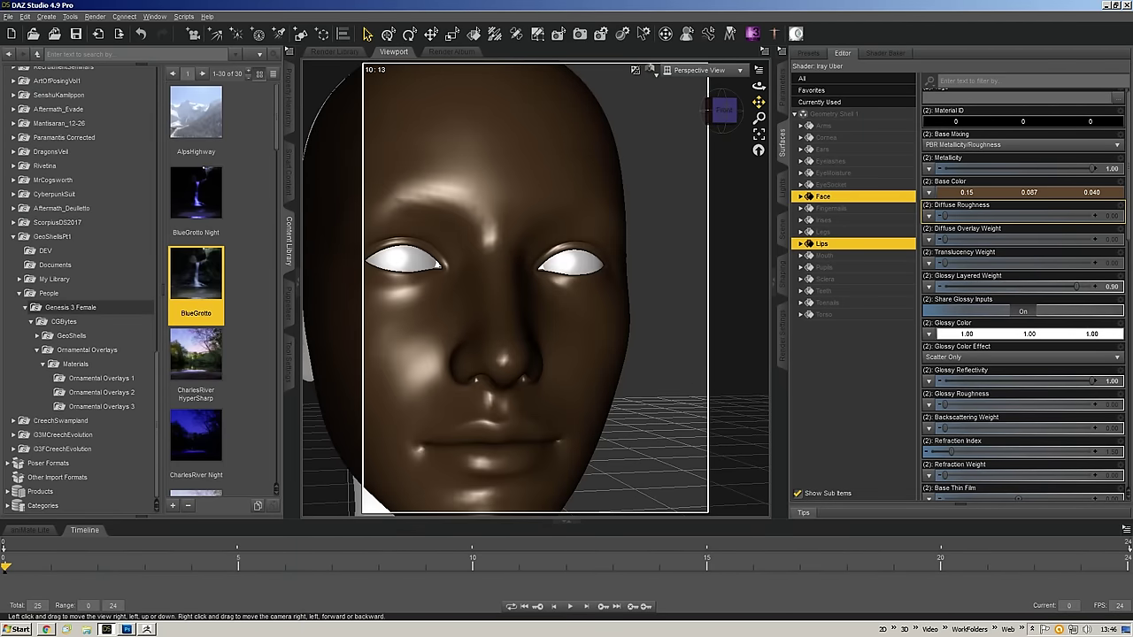
{"action": "left_click_drag", "start_coordinate": [758, 101], "coordinate": [787, 83]}
{"action": "scroll", "coordinate": [1026, 91], "scroll_direction": "up", "scroll_amount": 1}
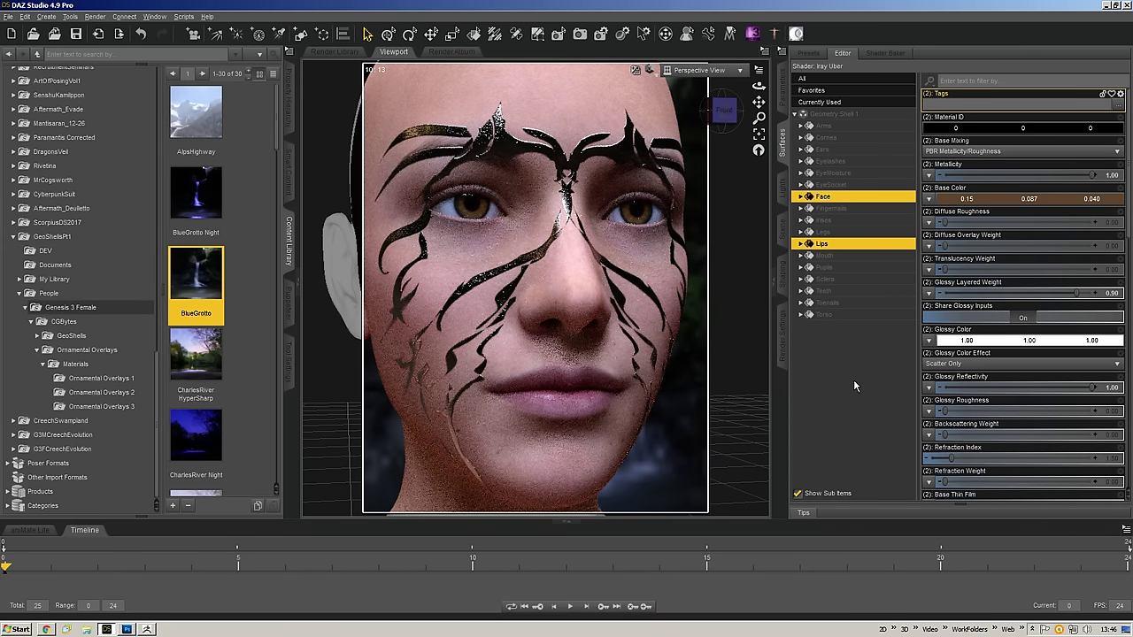
- Set the render Dimension Preset to Active Viewport and turn the view of the face slightly
{"action": "left_click", "coordinate": [784, 341]}
{"action": "left_click", "coordinate": [886, 108]}
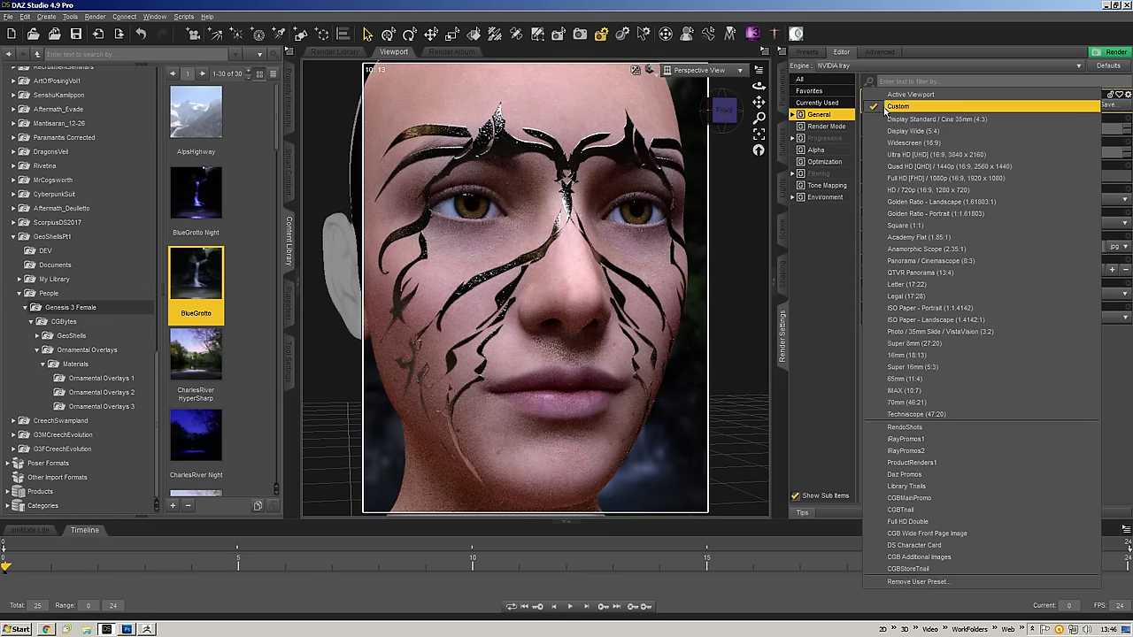
{"action": "left_click", "coordinate": [894, 95]}
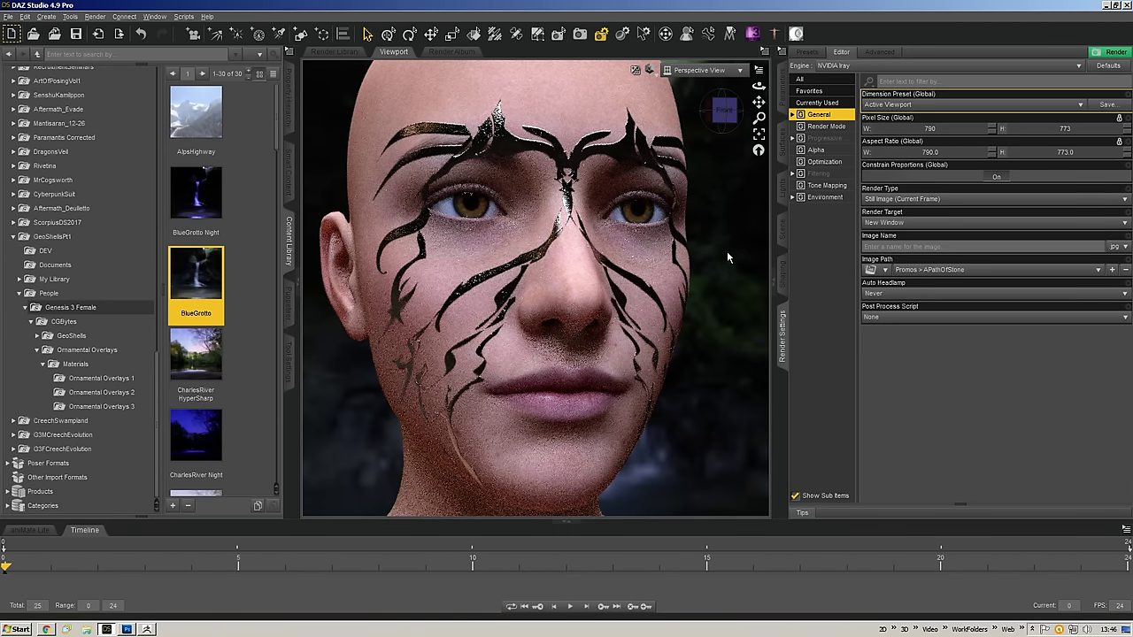
{"action": "left_click_drag", "start_coordinate": [734, 104], "coordinate": [745, 106]}
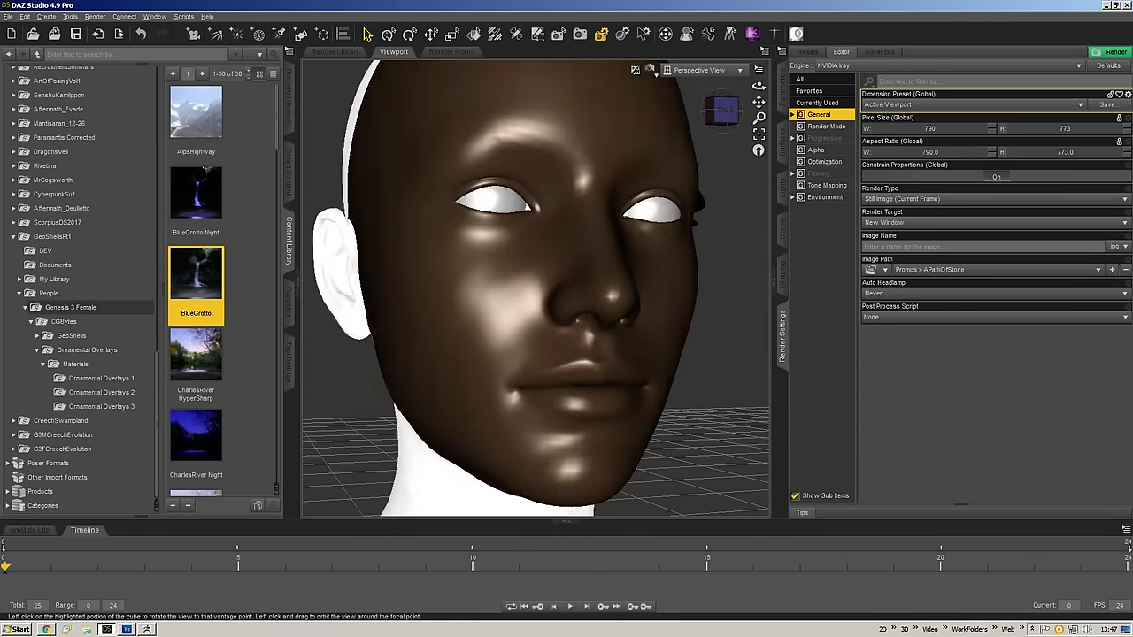
- Rename the geometry shell in the scene to Tribal Gold
{"action": "left_click", "coordinate": [779, 229]}
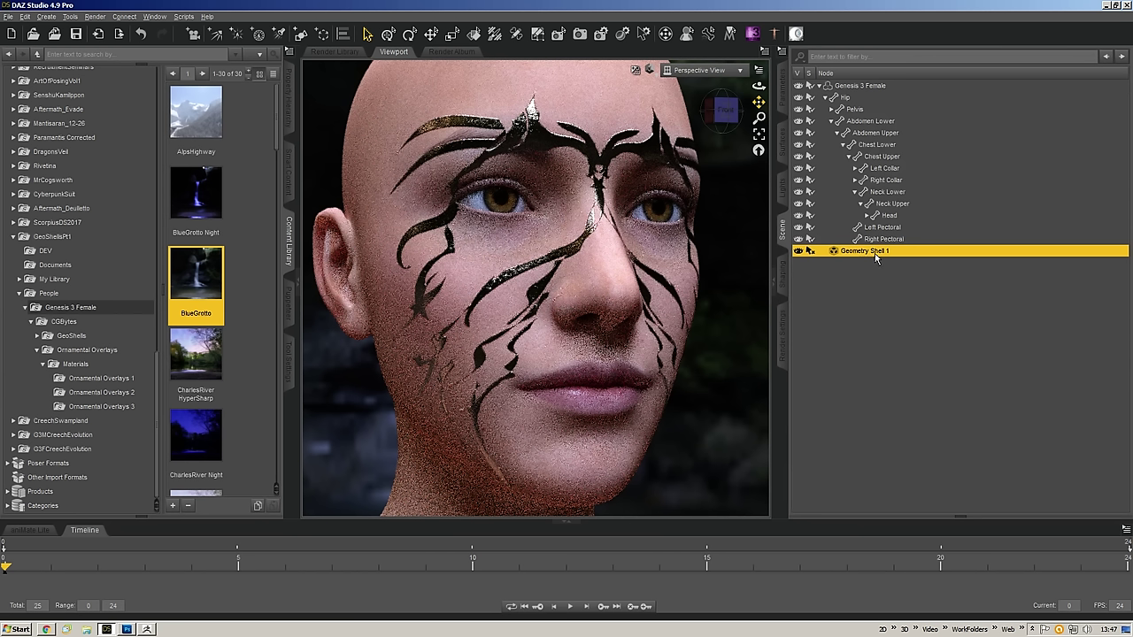
{"action": "double_click", "coordinate": [875, 253]}
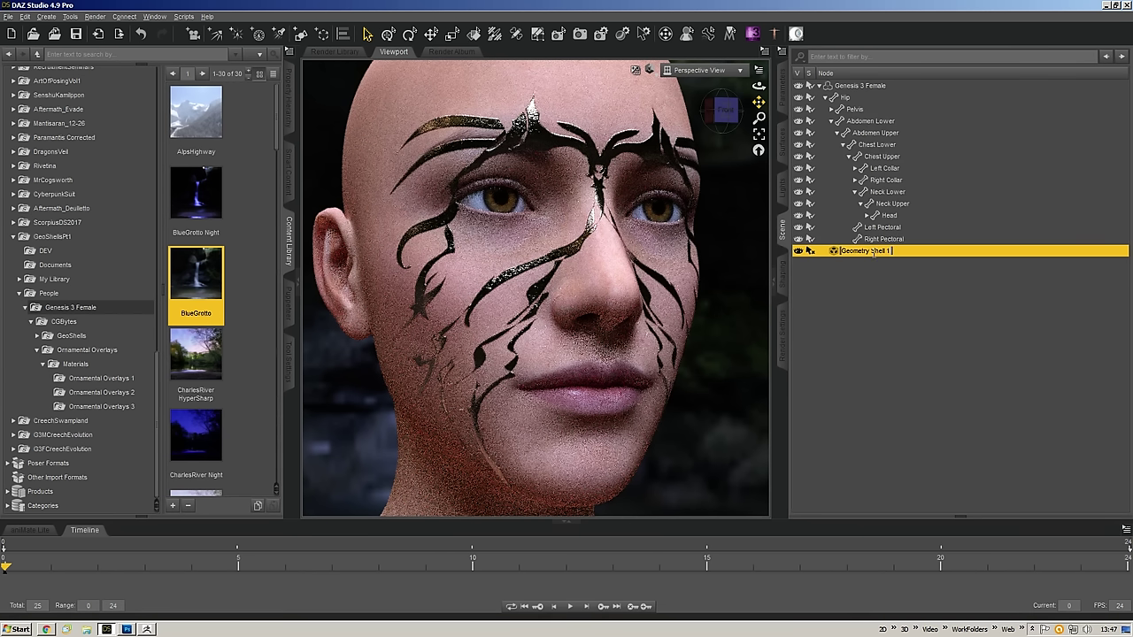
{"action": "type", "text": "Tribal"}
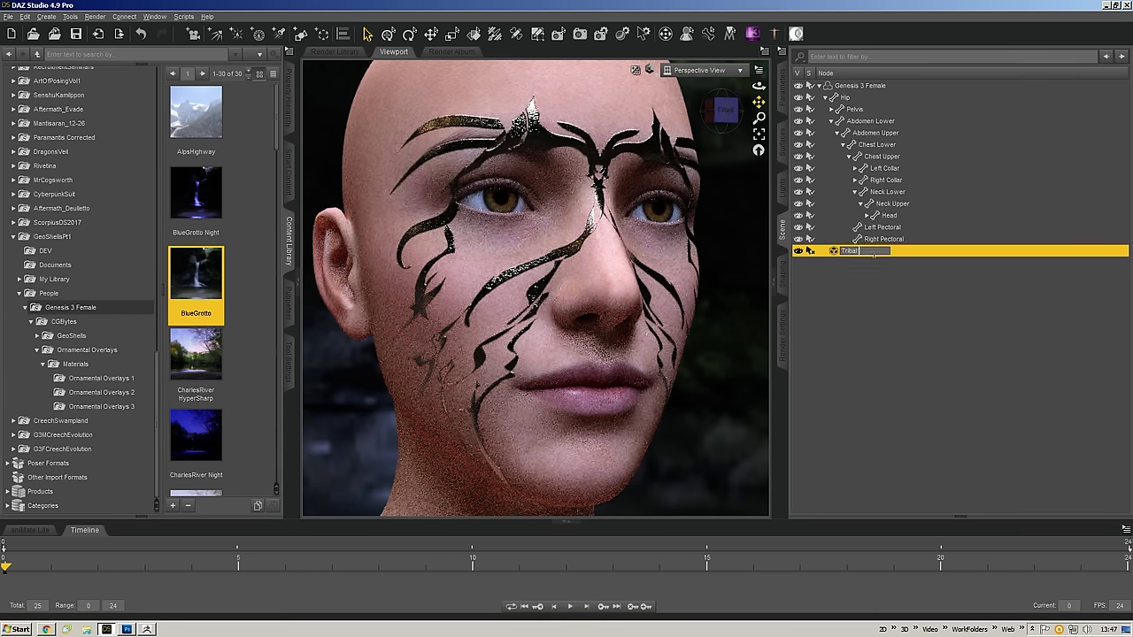
{"action": "key", "text": "BackSpace"}
{"action": "key", "text": "BackSpace"}
{"action": "key", "text": "BackSpace"}
{"action": "type", "text": "Gold"}
{"action": "key", "text": "Return"}
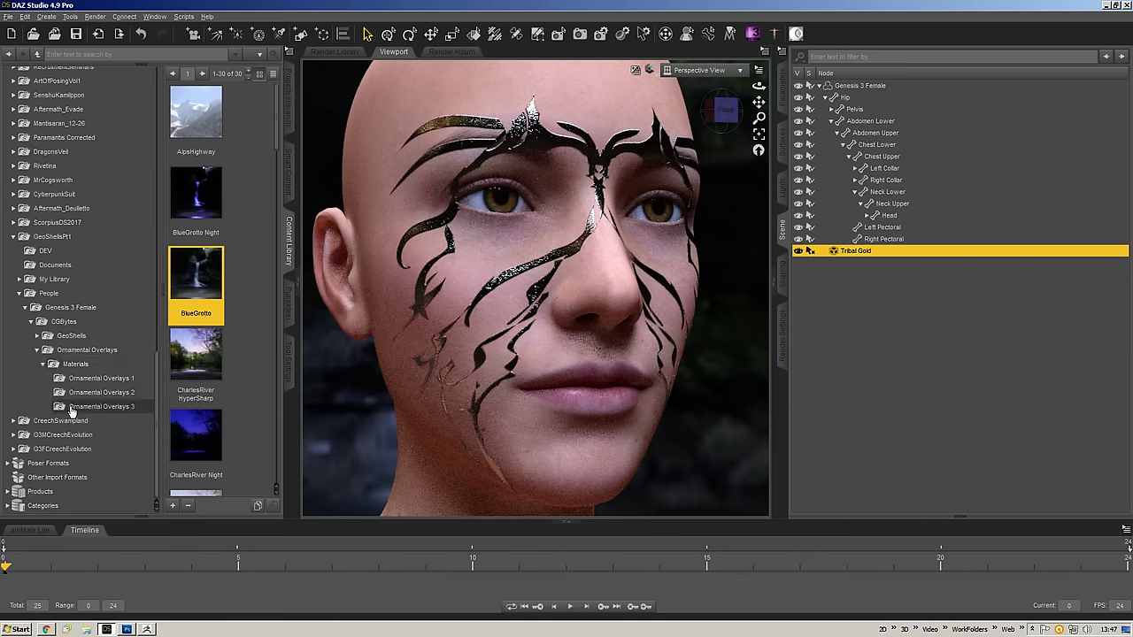
- Open the Ornamental Overlays folder under GeoShellsPt1's Genesis 3 Female CGBytes content and look through the library folders
{"action": "left_click", "coordinate": [87, 350]}
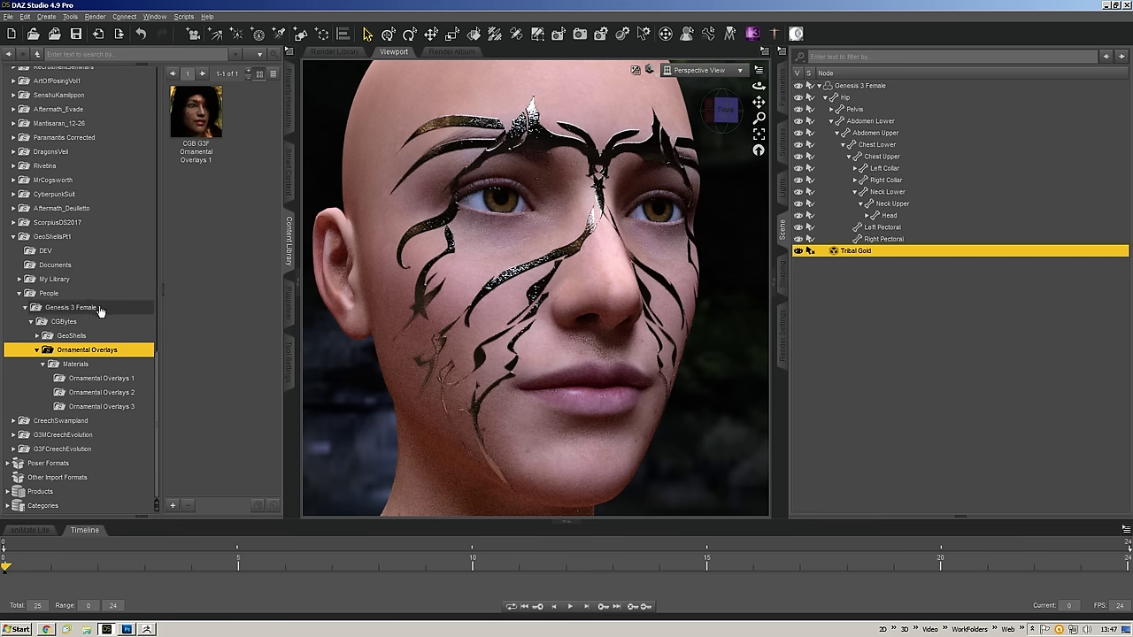
{"action": "scroll", "coordinate": [100, 330], "scroll_direction": "up", "scroll_amount": 15}
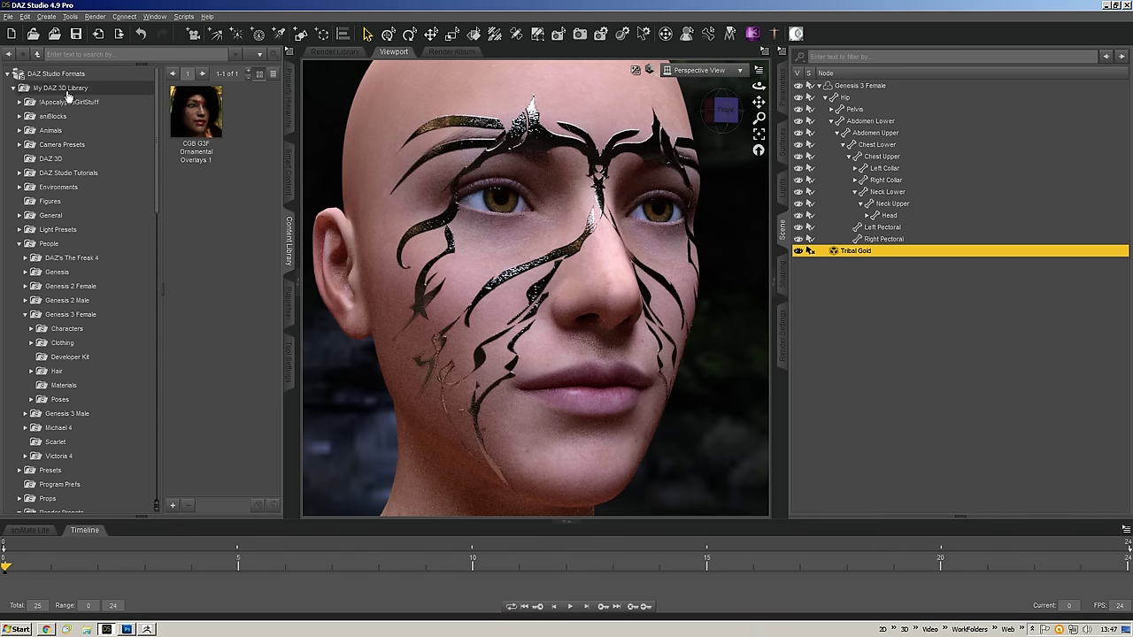
{"action": "scroll", "coordinate": [147, 190], "scroll_direction": "down", "scroll_amount": 15}
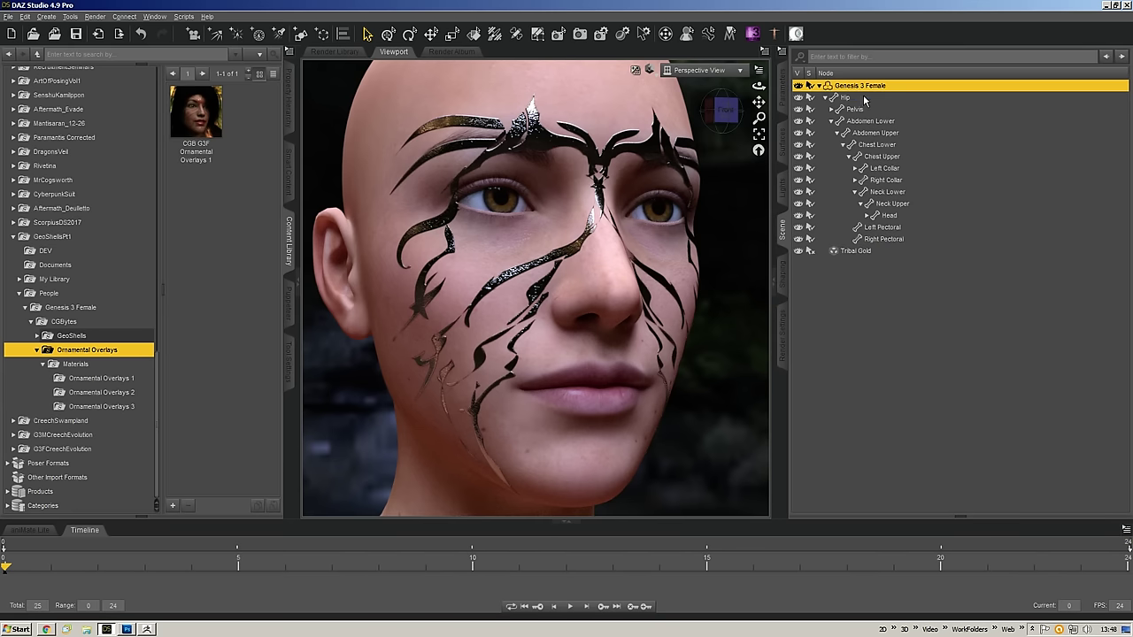
- Create a Wearable(s) Preset from the Genesis 3 Female figure in the Ornamental Overlays folder, named Tribal Gold Face Paint
{"action": "left_click", "coordinate": [850, 254]}
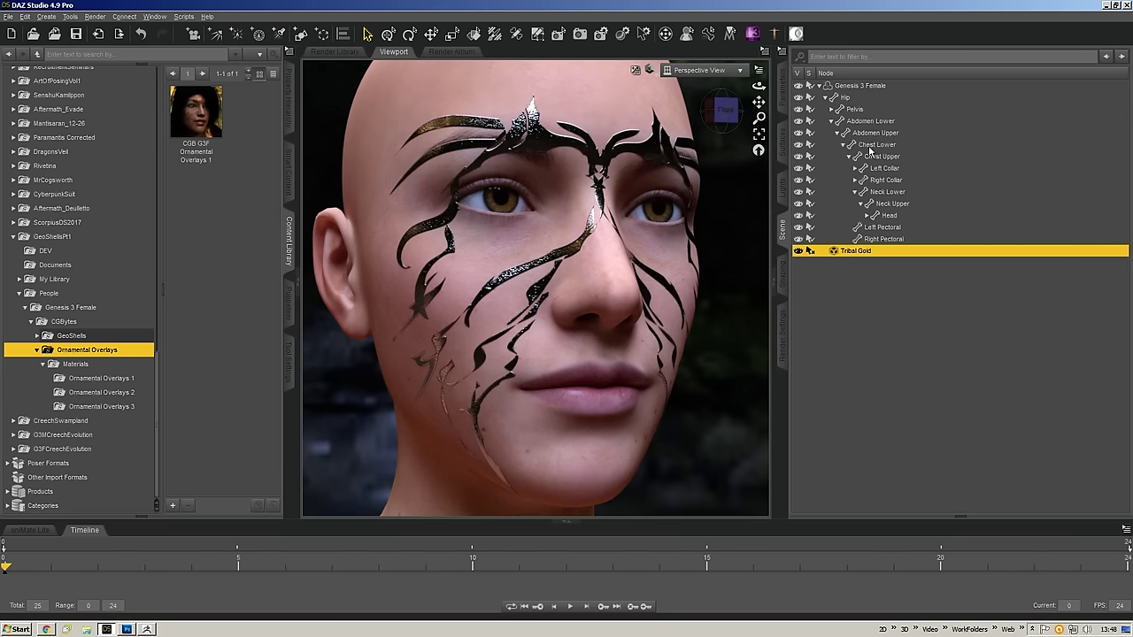
{"action": "left_click", "coordinate": [866, 86]}
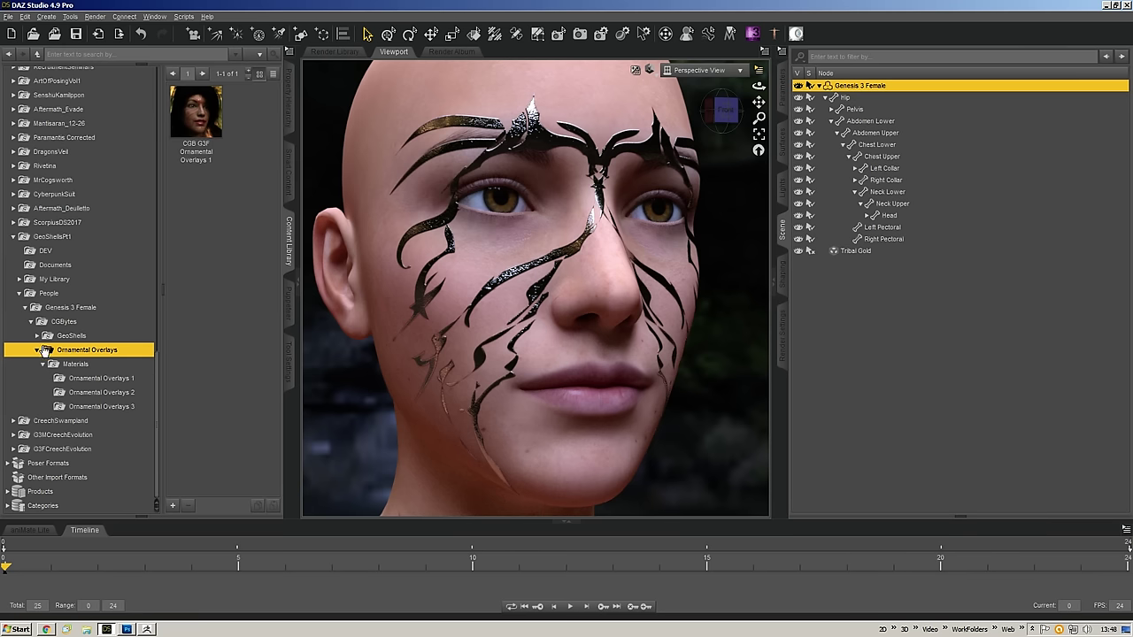
{"action": "left_click", "coordinate": [173, 507]}
{"action": "left_click", "coordinate": [218, 505]}
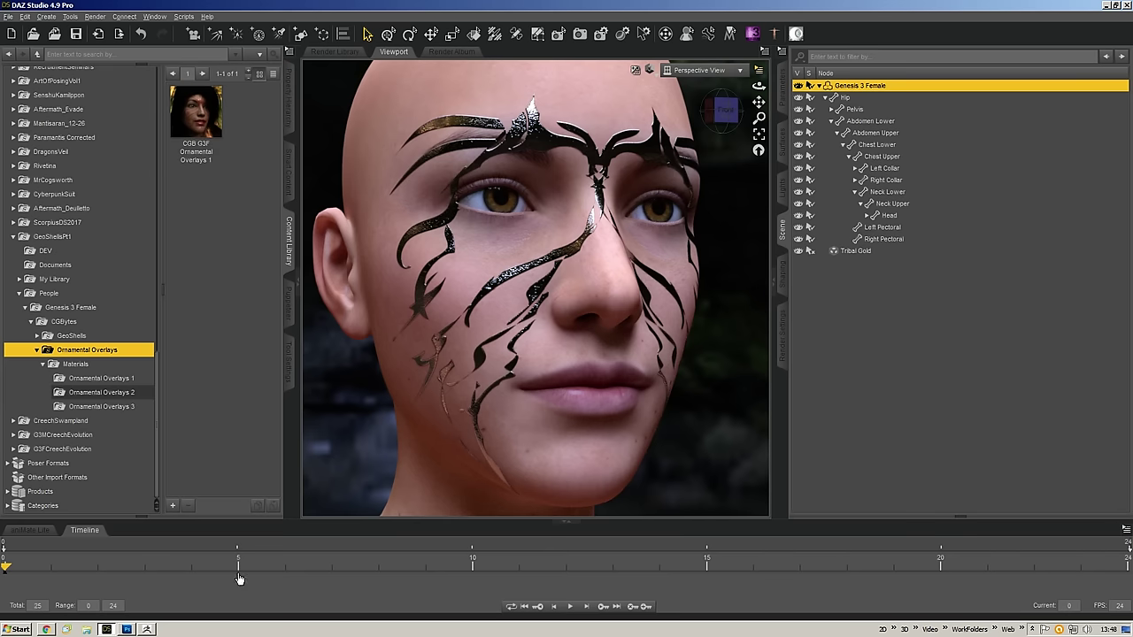
{"action": "left_click", "coordinate": [172, 508]}
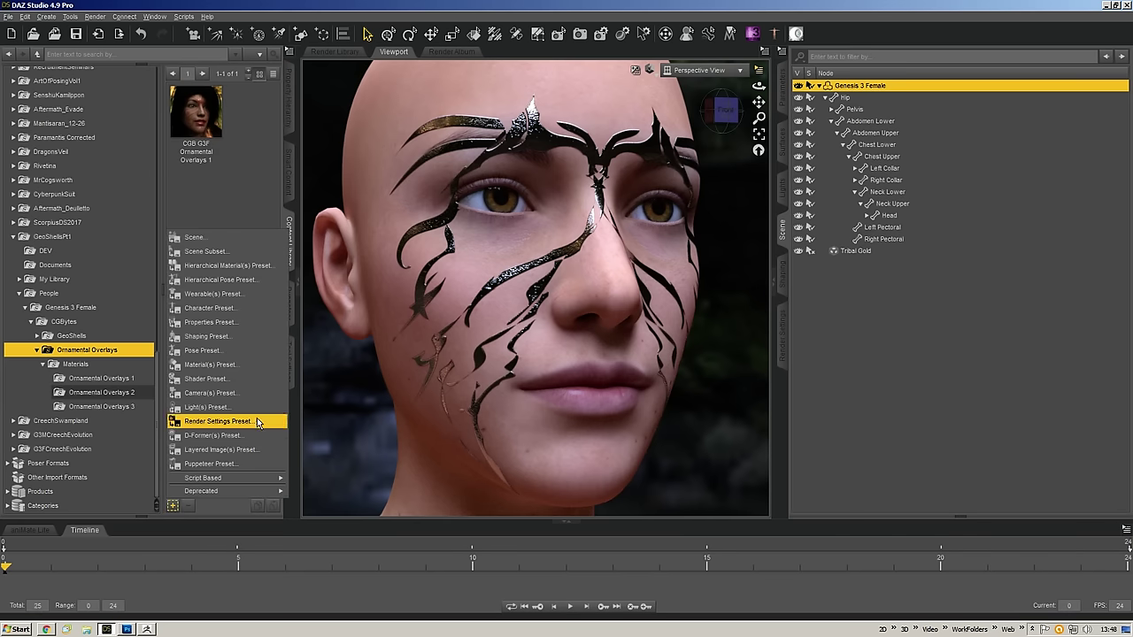
{"action": "left_click", "coordinate": [270, 292]}
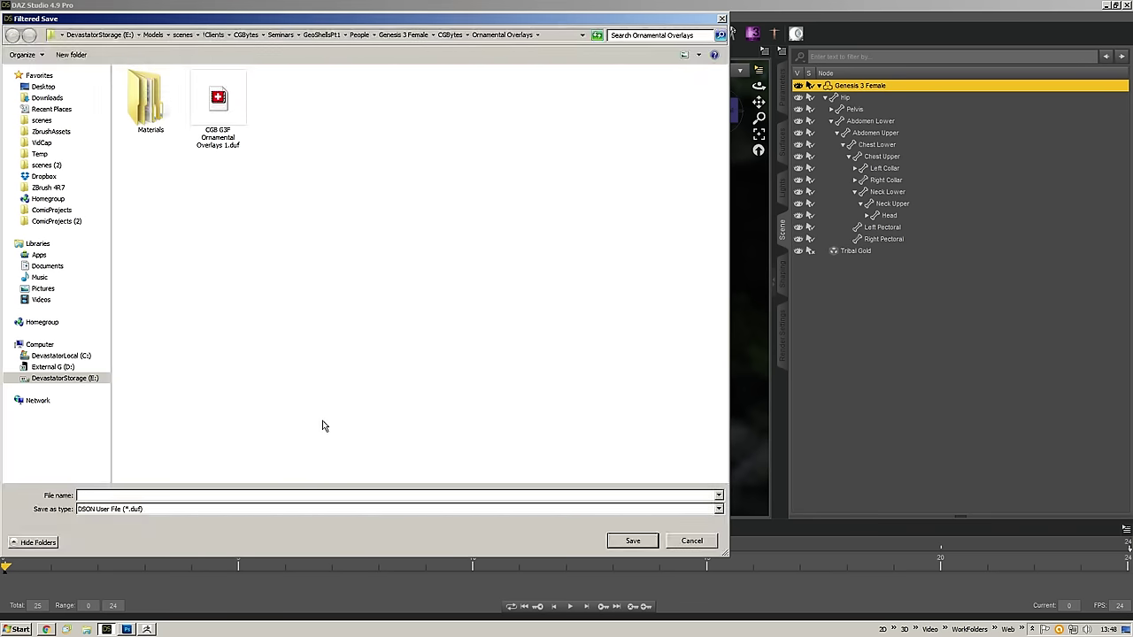
{"action": "type", "text": "Tribal Gold"}
{"action": "type", "text": "Face Paint"}
{"action": "key", "text": "Return"}
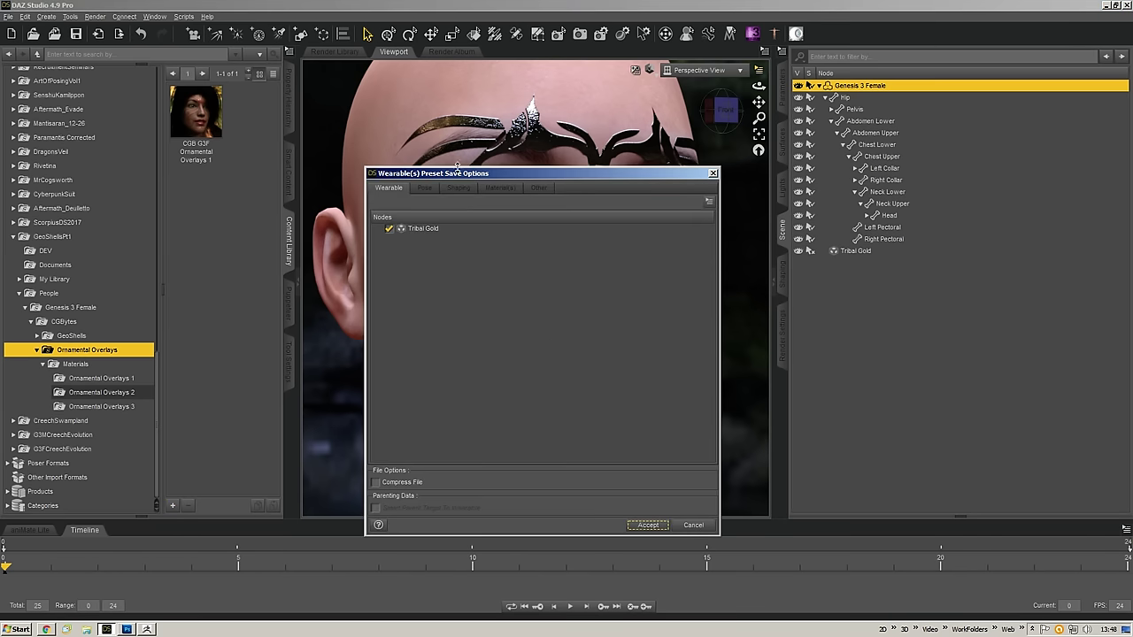
- Review the preset's wearable, pose, shaping and material save options and accept it with the Tribal Gold node included
{"action": "left_click_drag", "start_coordinate": [455, 172], "coordinate": [457, 165]}
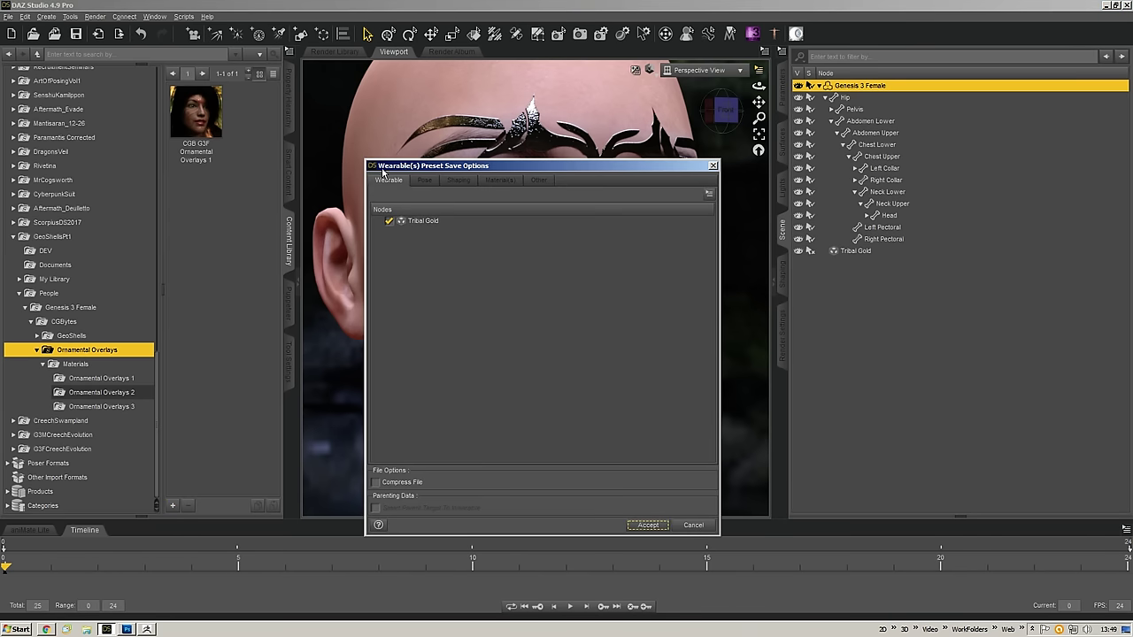
{"action": "left_click", "coordinate": [418, 222]}
{"action": "left_click", "coordinate": [426, 182]}
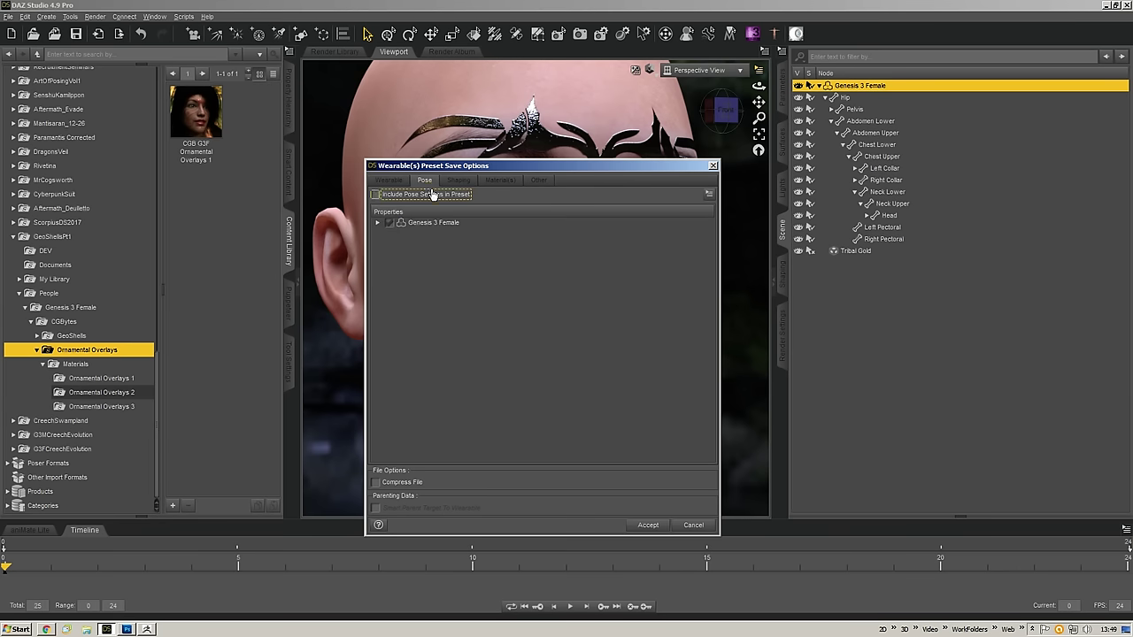
{"action": "left_click", "coordinate": [458, 184]}
{"action": "left_click", "coordinate": [499, 181]}
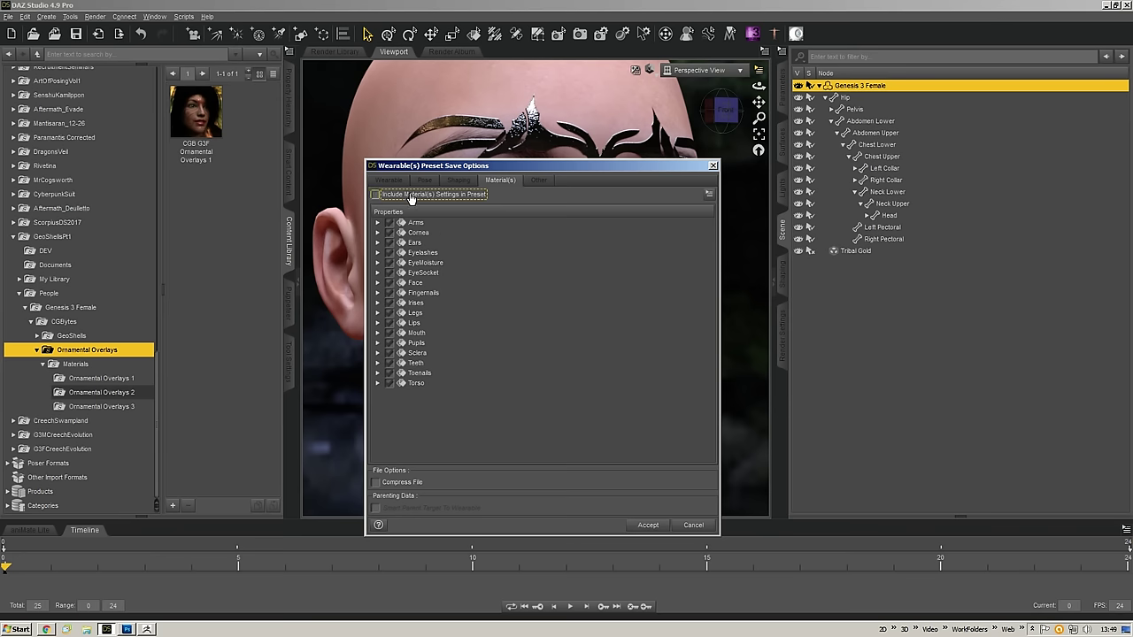
{"action": "left_click", "coordinate": [389, 180]}
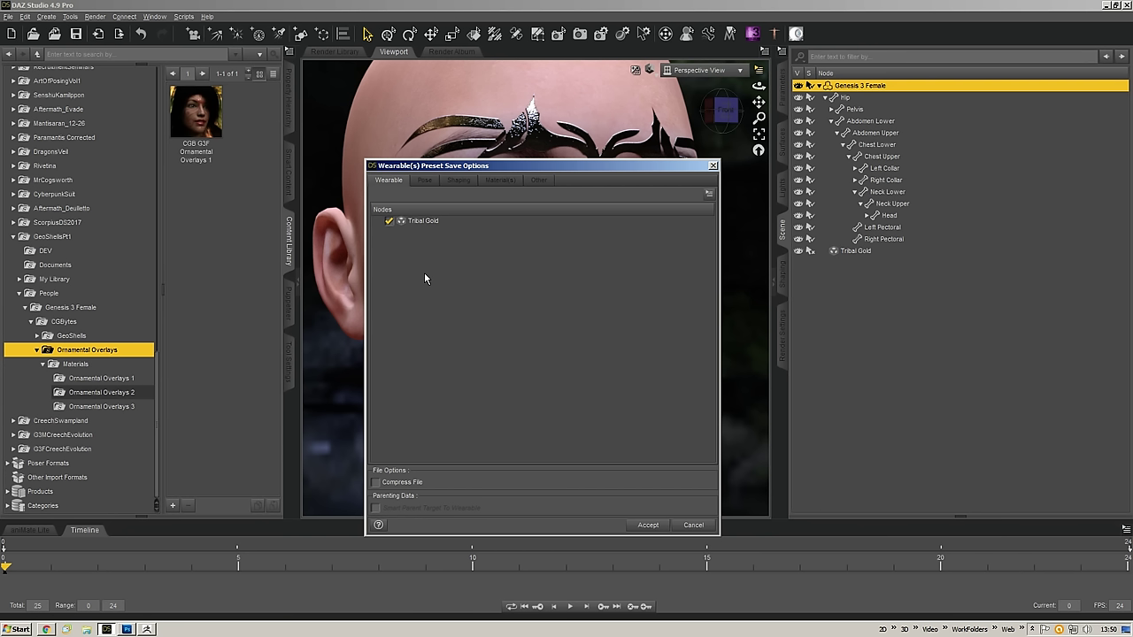
{"action": "left_click", "coordinate": [648, 525]}
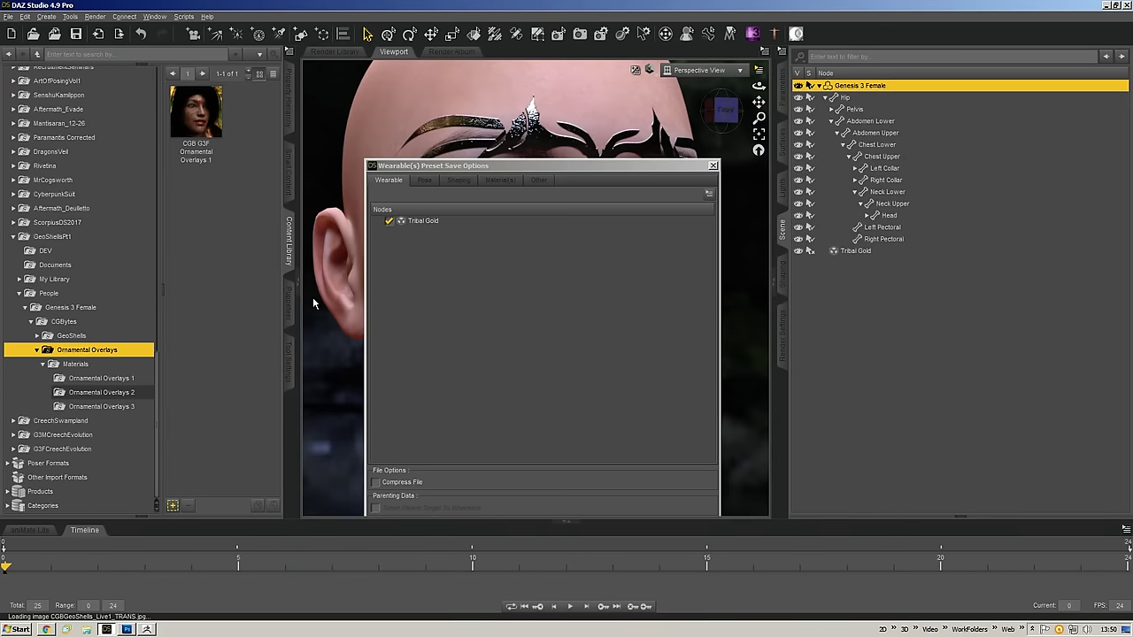
{"action": "left_click", "coordinate": [889, 289]}
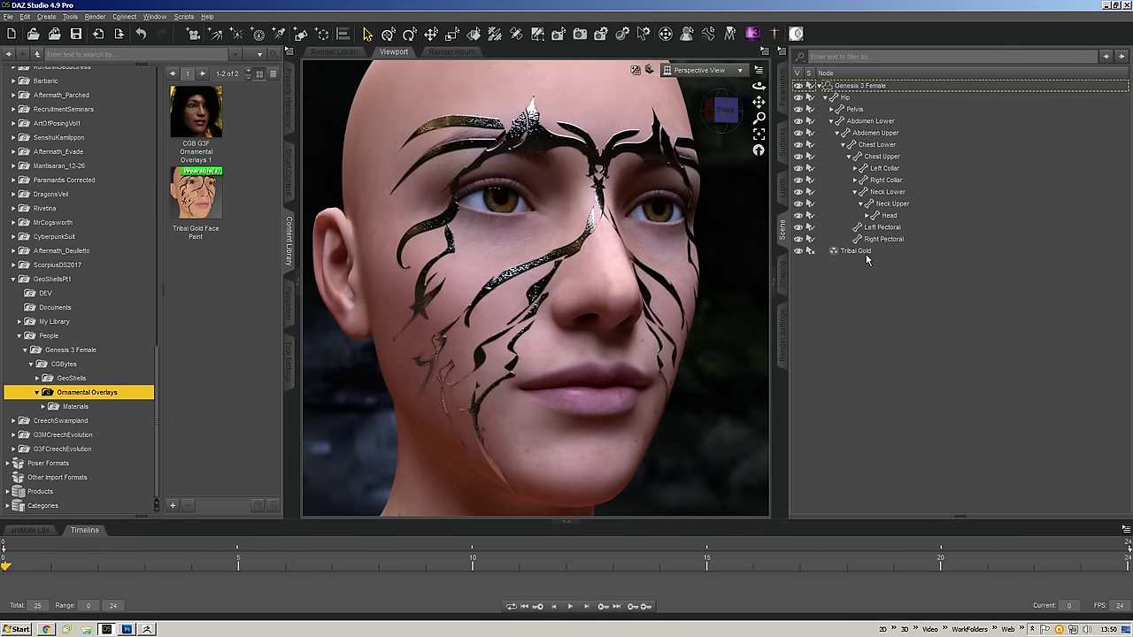
- Delete the Tribal Gold shell from the scene and load it again from the saved Tribal Gold Face Paint preset
{"action": "left_click", "coordinate": [860, 255]}
{"action": "key", "text": "Delete"}
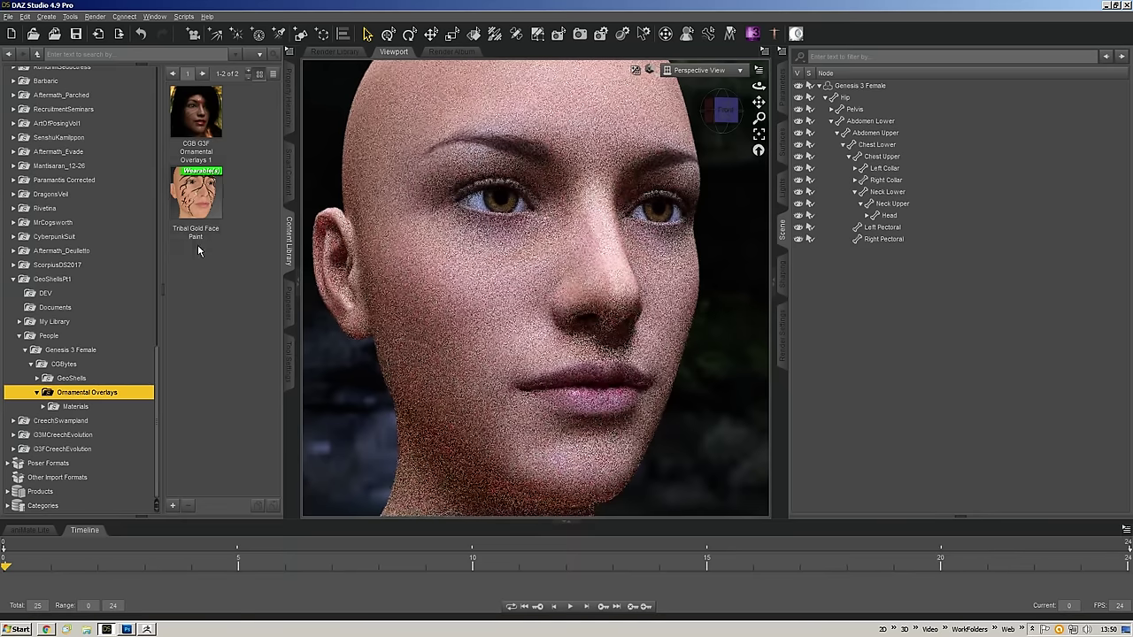
{"action": "double_click", "coordinate": [196, 232]}
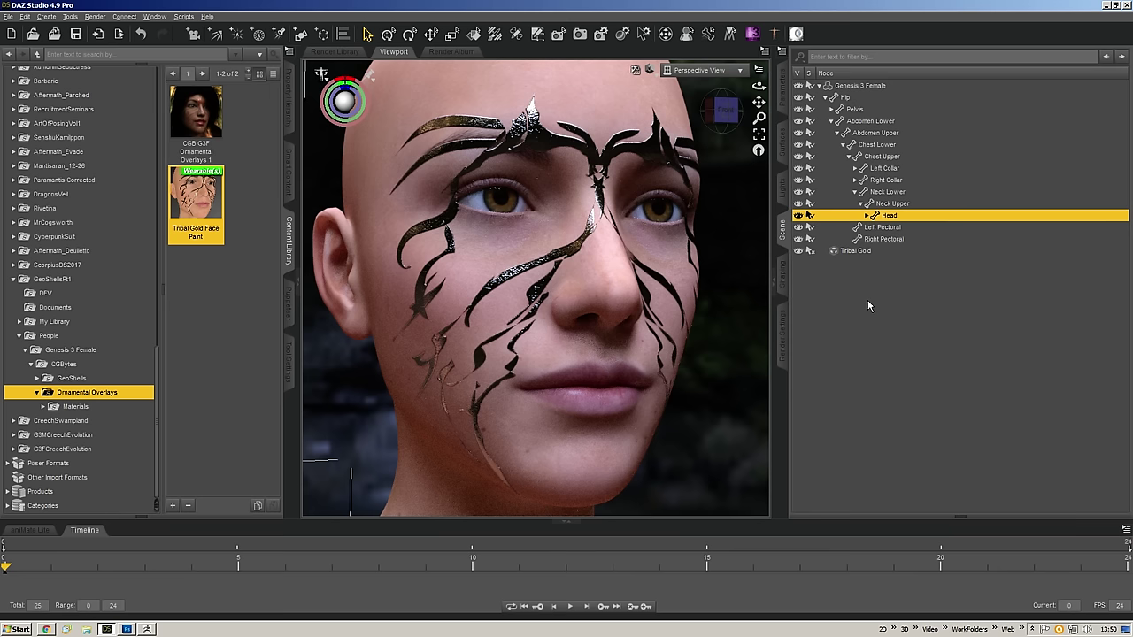
- Apply the Arabella 7 character from the G3Characters library's Genesis 3 Female folder to the Genesis 3 Female figure
{"action": "left_click", "coordinate": [855, 86]}
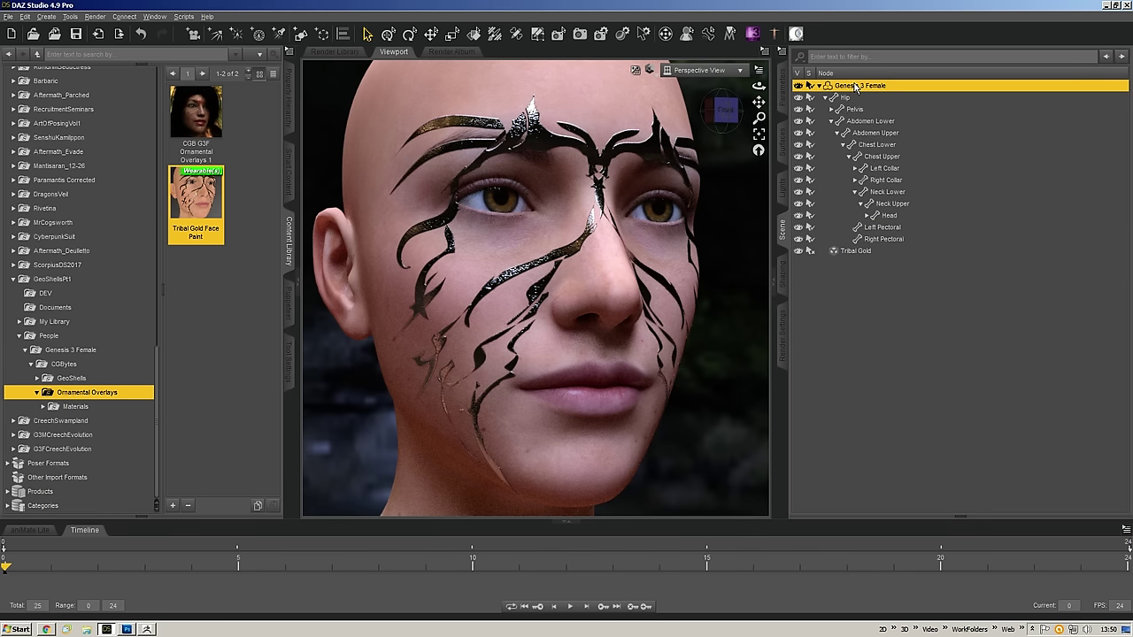
{"action": "scroll", "coordinate": [58, 149], "scroll_direction": "up", "scroll_amount": 15}
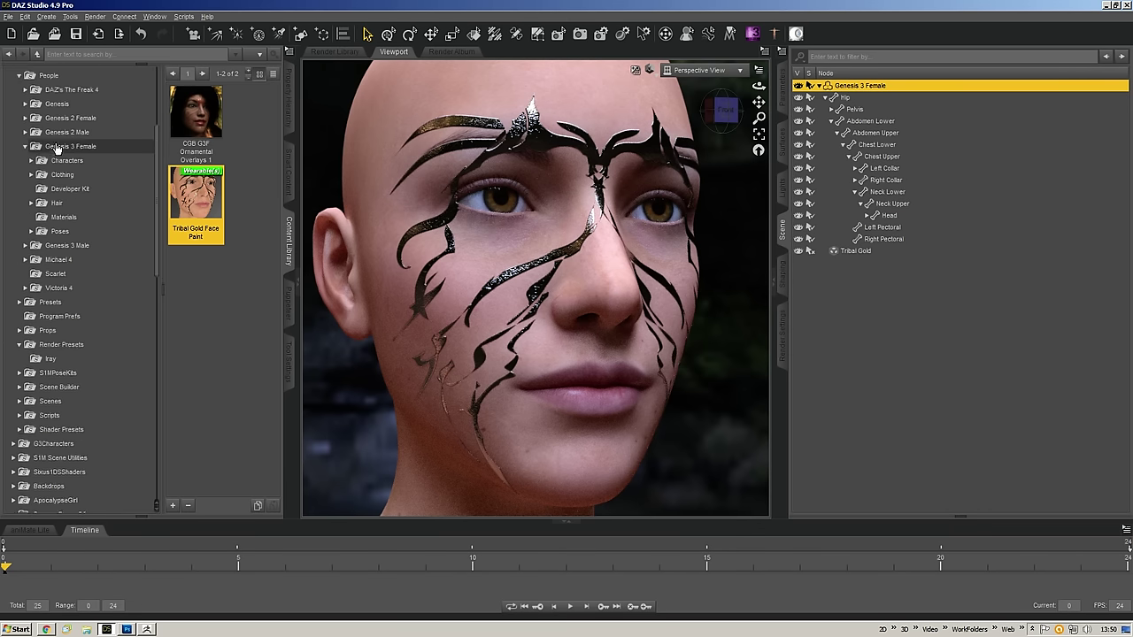
{"action": "scroll", "coordinate": [63, 338], "scroll_direction": "down", "scroll_amount": 6}
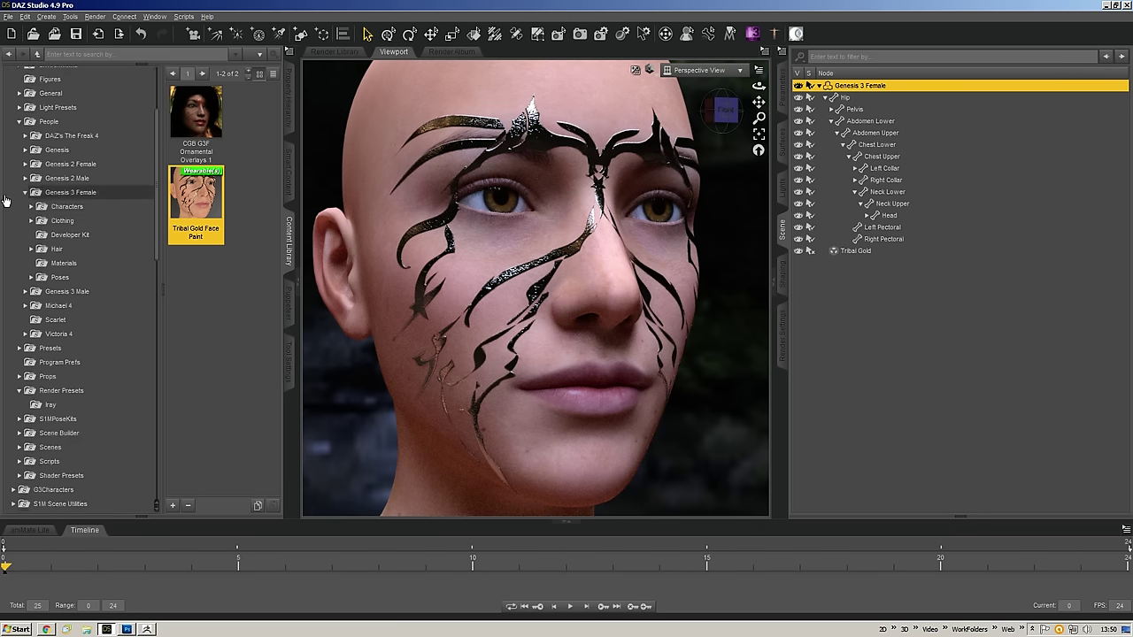
{"action": "left_click", "coordinate": [64, 367]}
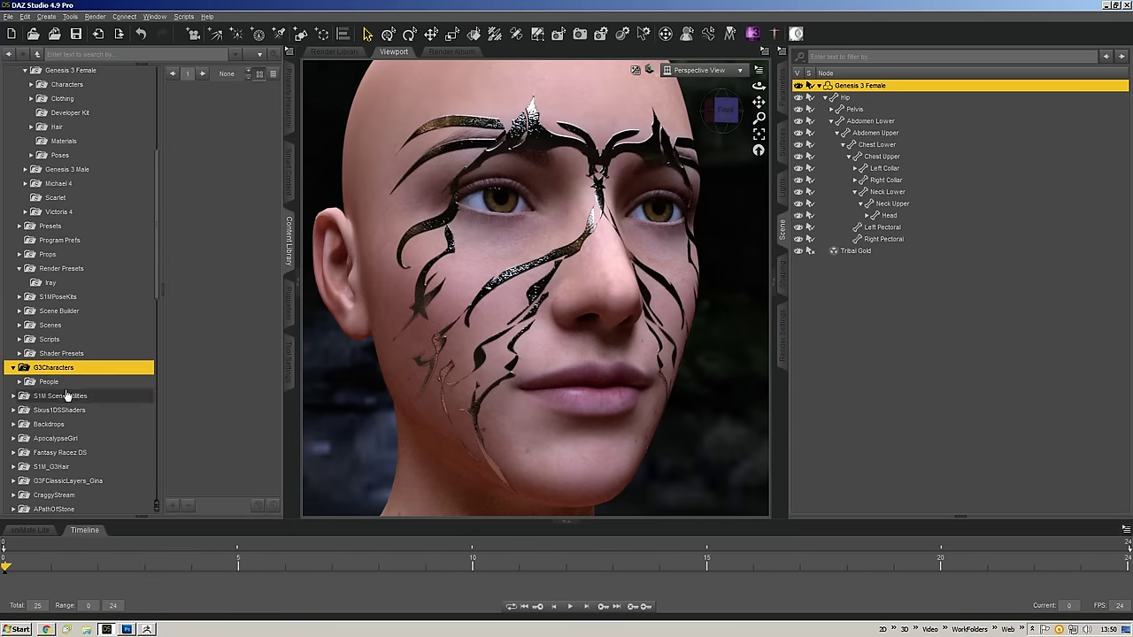
{"action": "left_click", "coordinate": [65, 383]}
{"action": "scroll", "coordinate": [83, 399], "scroll_direction": "down", "scroll_amount": 4}
{"action": "left_click", "coordinate": [103, 249]}
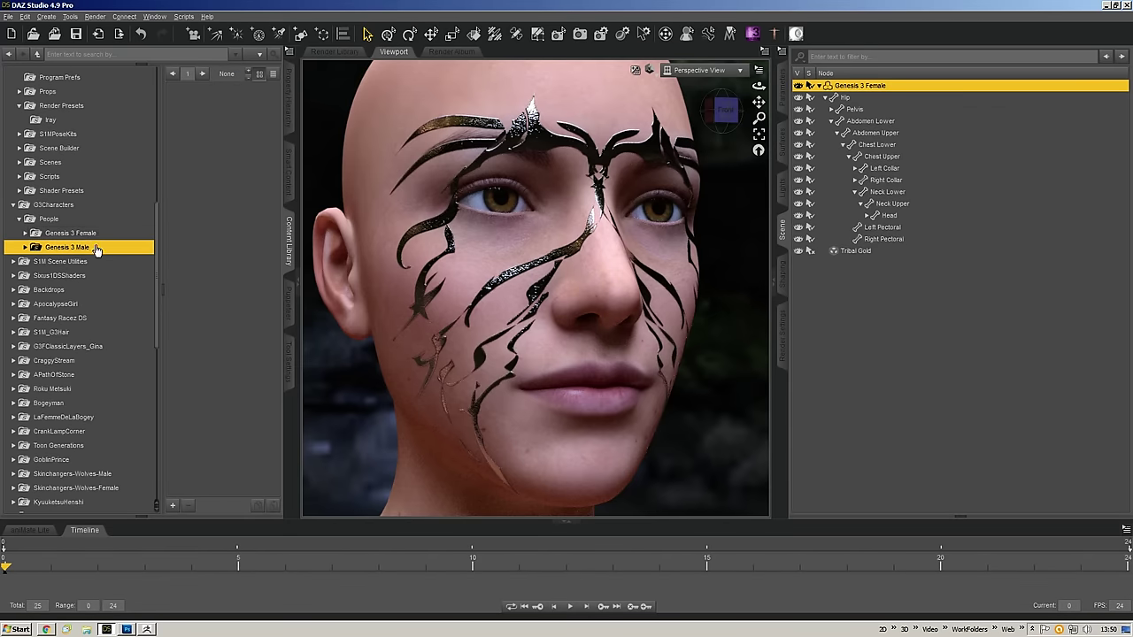
{"action": "left_click", "coordinate": [109, 233]}
{"action": "left_click", "coordinate": [85, 249]}
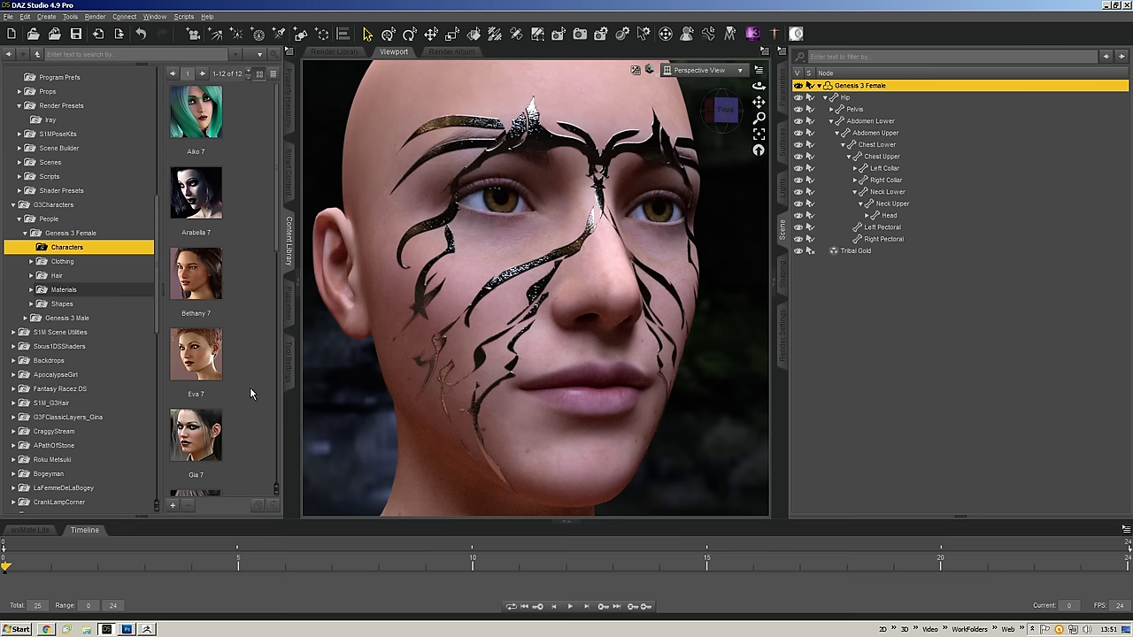
{"action": "left_click", "coordinate": [200, 198]}
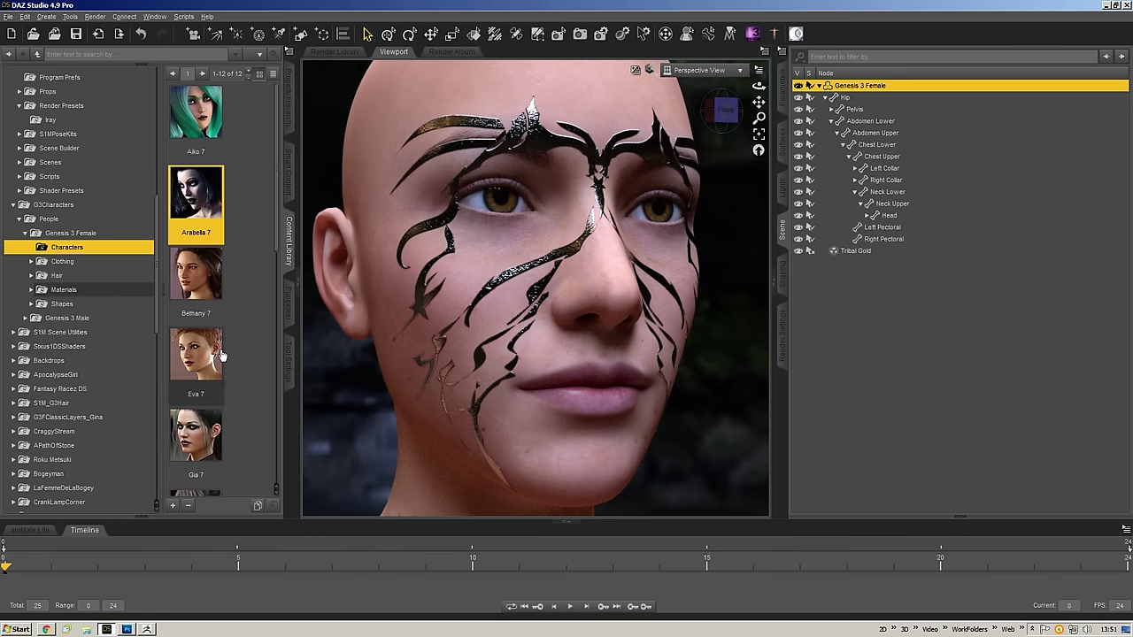
{"action": "double_click", "coordinate": [202, 215]}
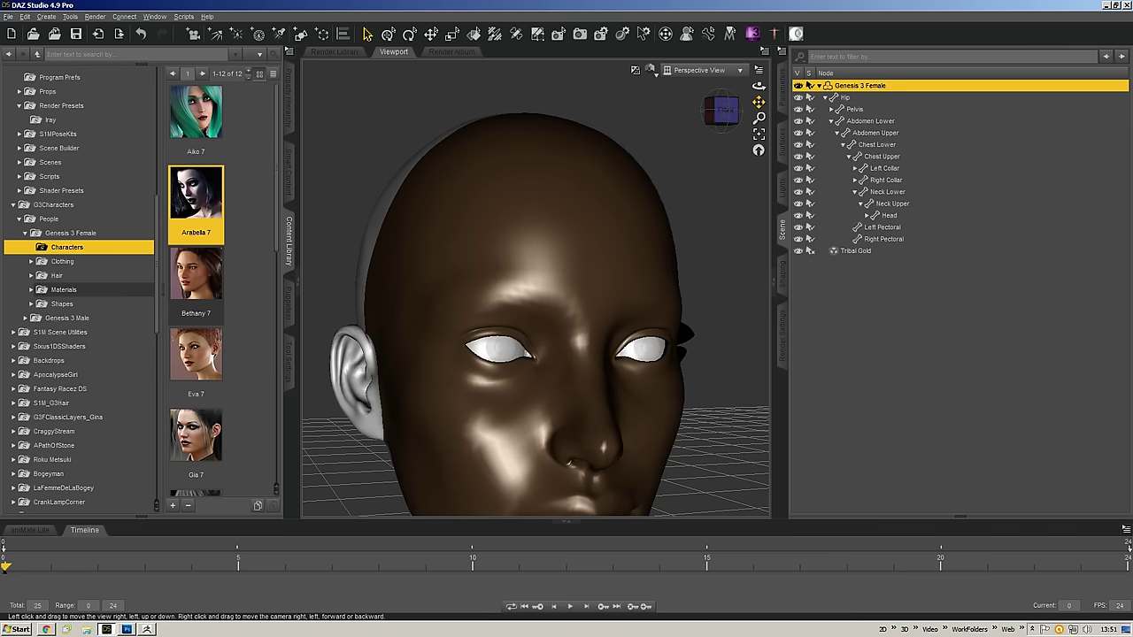
- Set the figure's currently used Arabella 7 morph to 0%
{"action": "left_click_drag", "start_coordinate": [758, 102], "coordinate": [763, 18]}
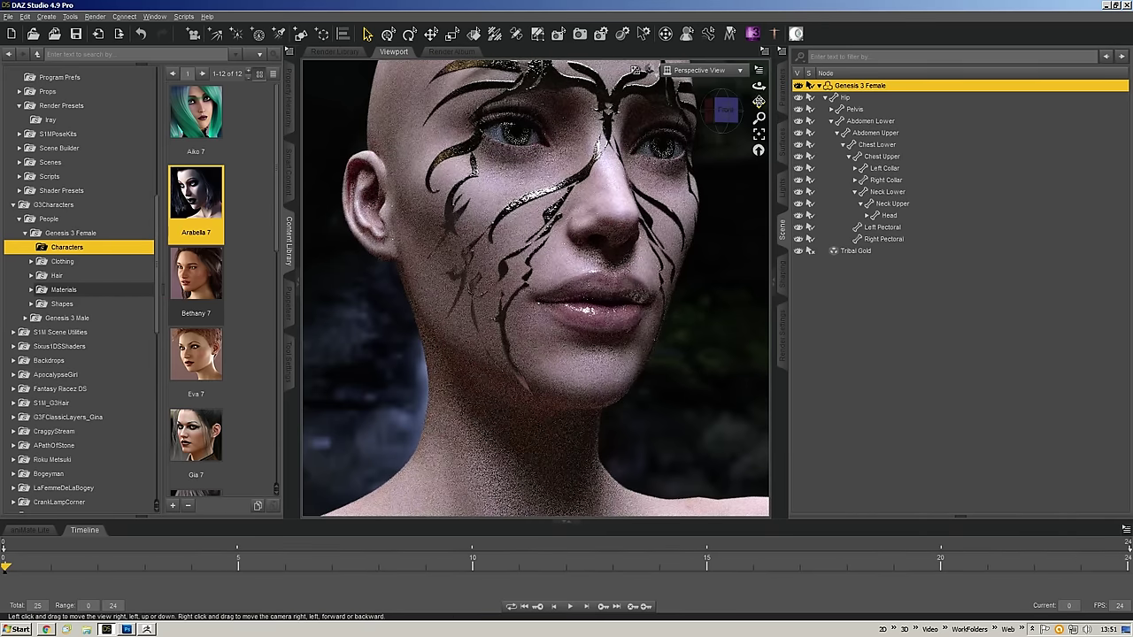
{"action": "left_click_drag", "start_coordinate": [759, 102], "coordinate": [740, 178]}
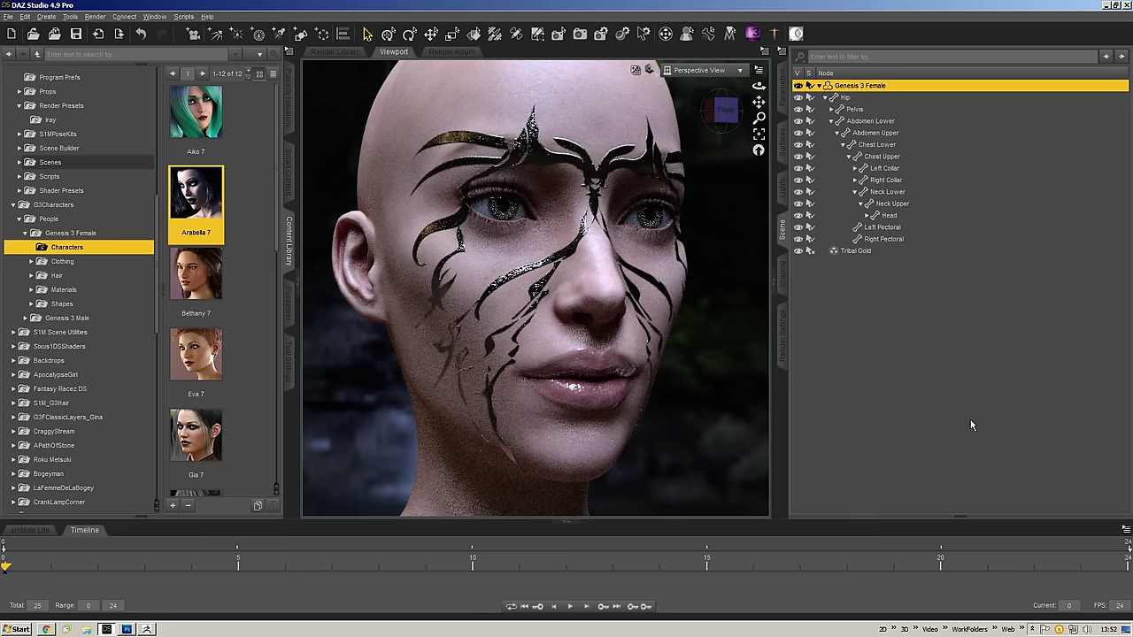
{"action": "left_click_drag", "start_coordinate": [724, 113], "coordinate": [735, 113]}
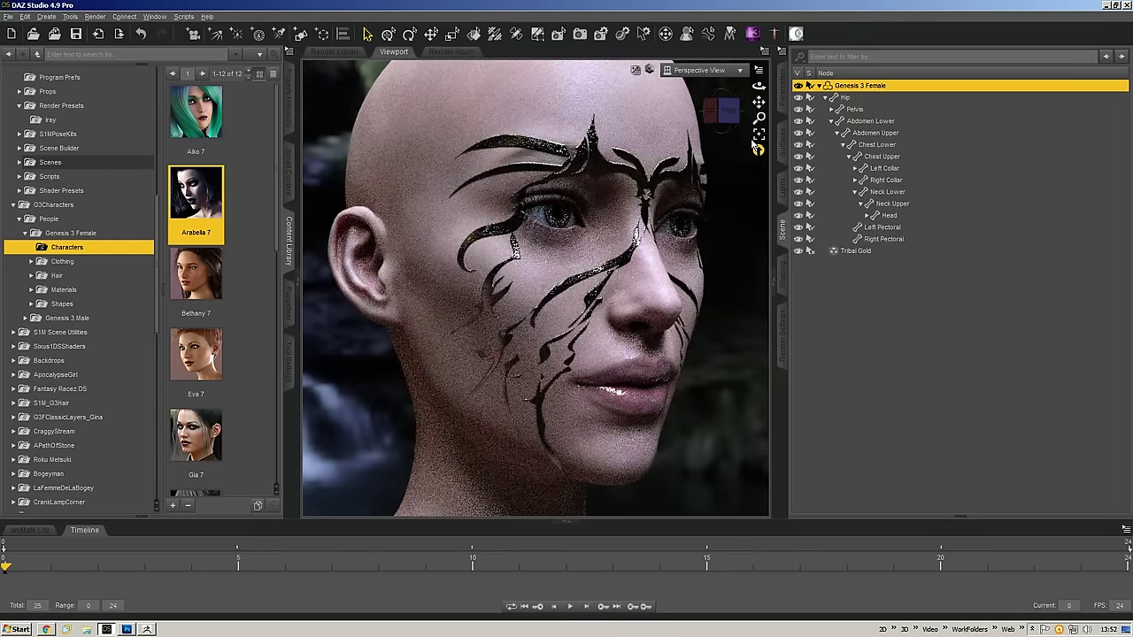
{"action": "left_click", "coordinate": [782, 93]}
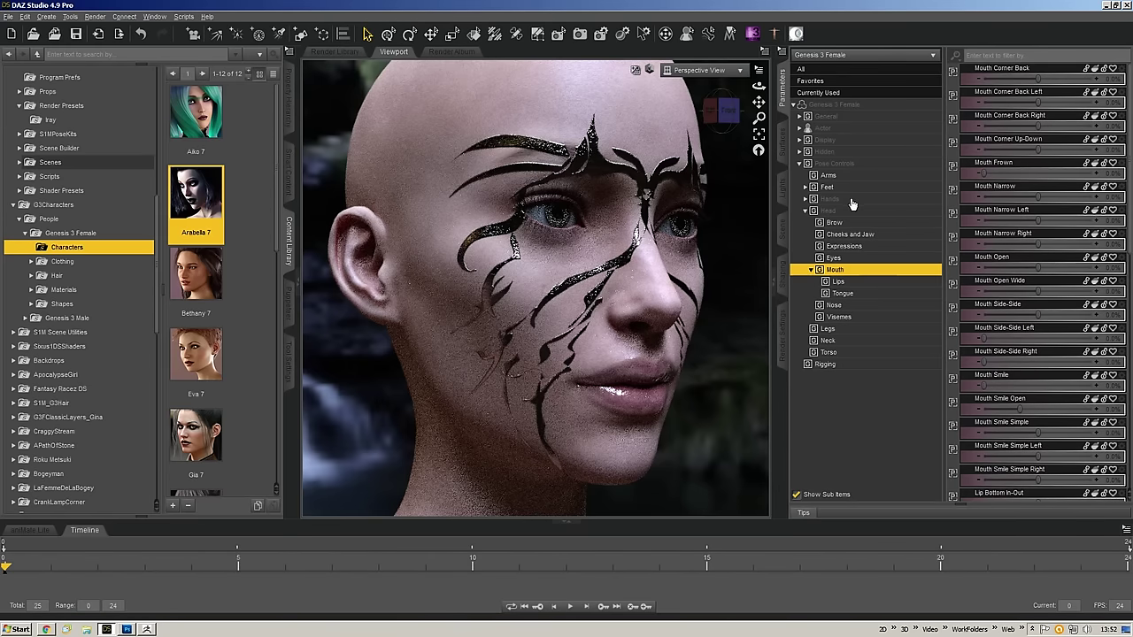
{"action": "left_click", "coordinate": [846, 117]}
{"action": "left_click", "coordinate": [842, 129]}
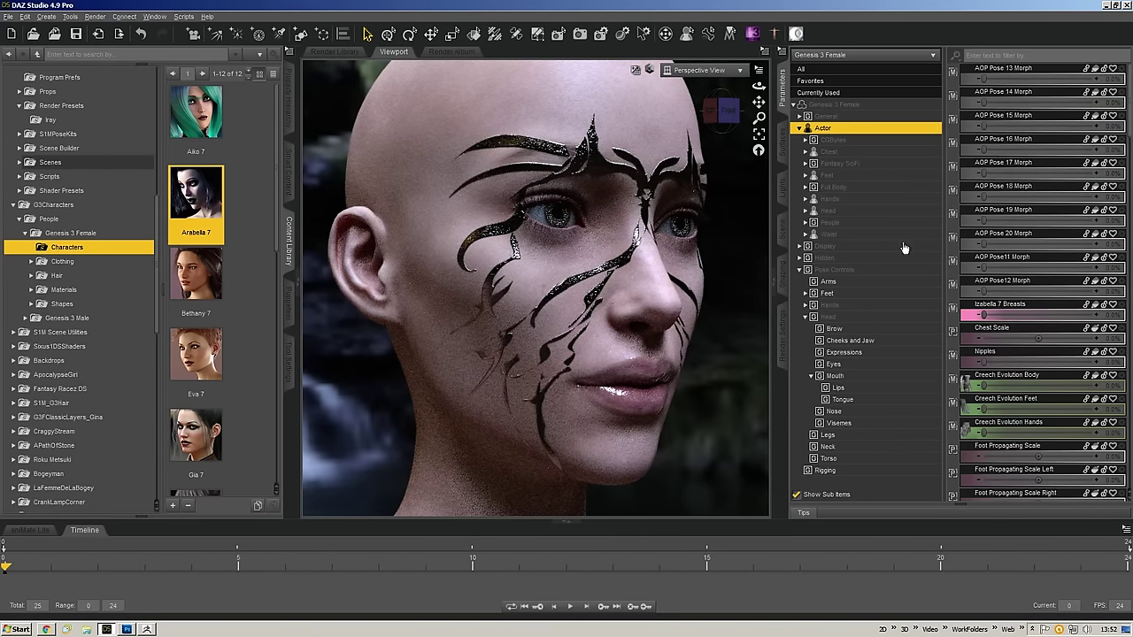
{"action": "left_click", "coordinate": [874, 94]}
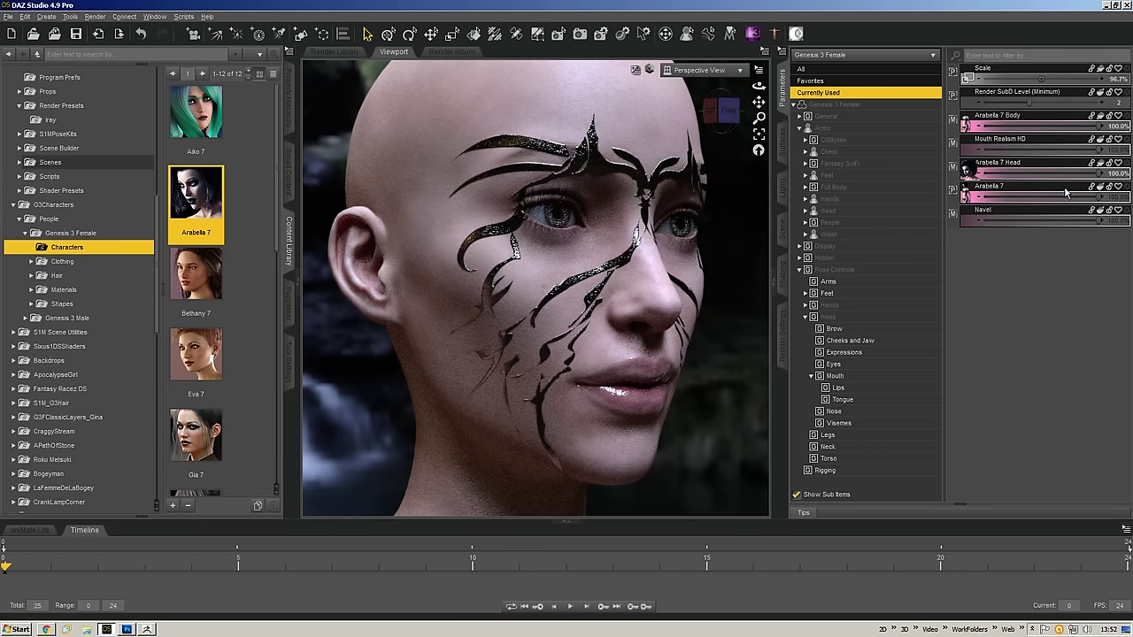
{"action": "left_click_drag", "start_coordinate": [1096, 197], "coordinate": [940, 191]}
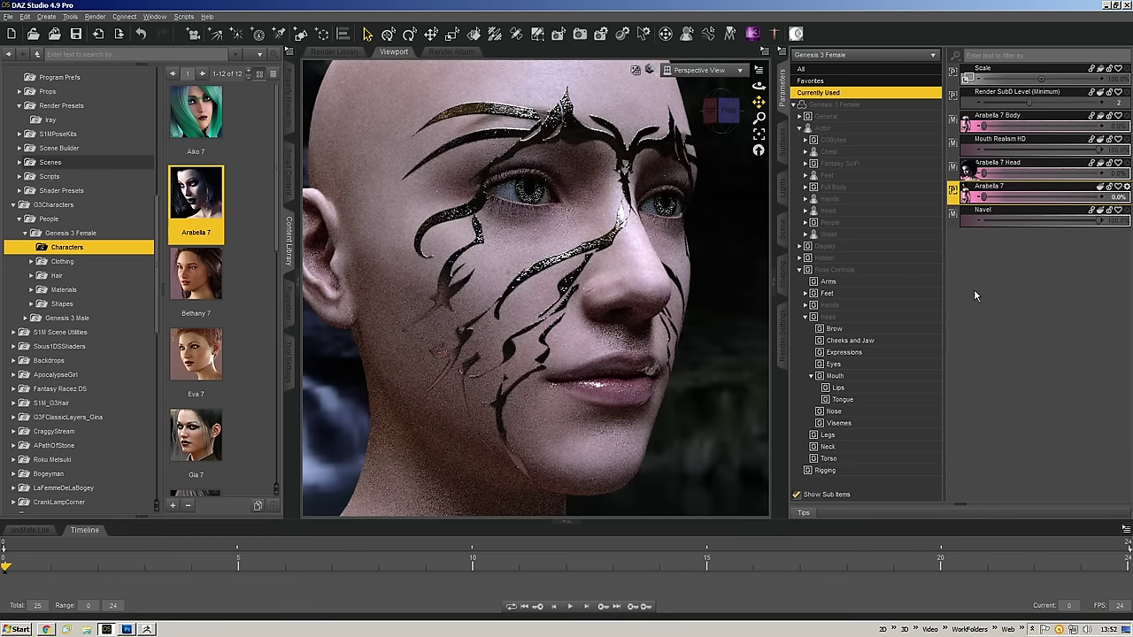
- Delete the Tribal Gold shell from the scene
{"action": "left_click", "coordinate": [730, 109]}
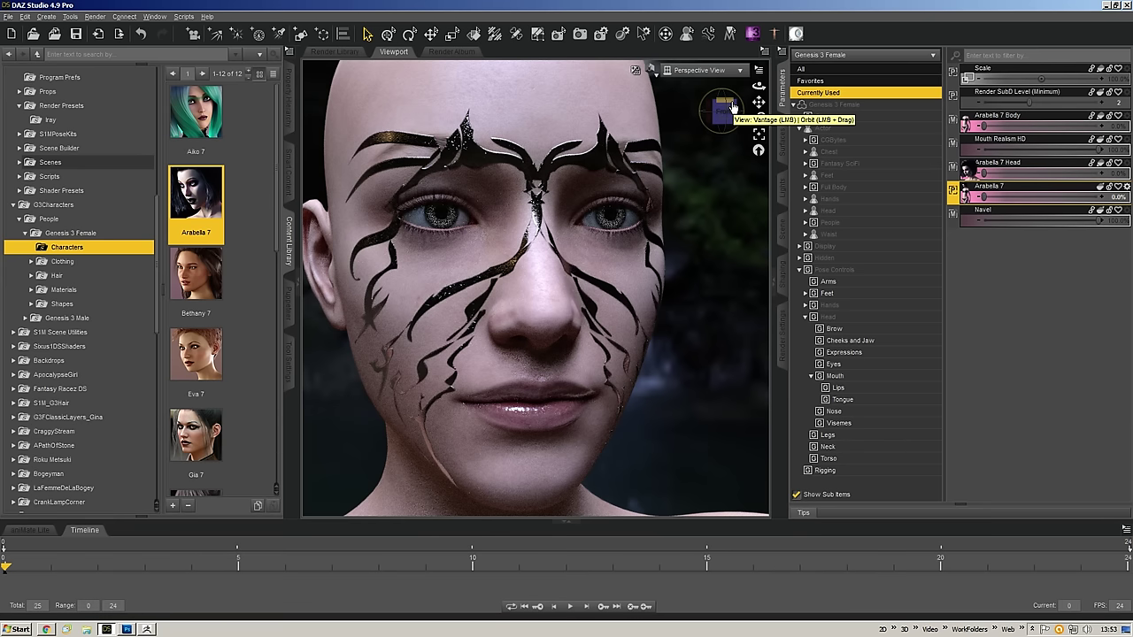
{"action": "left_click", "coordinate": [729, 113]}
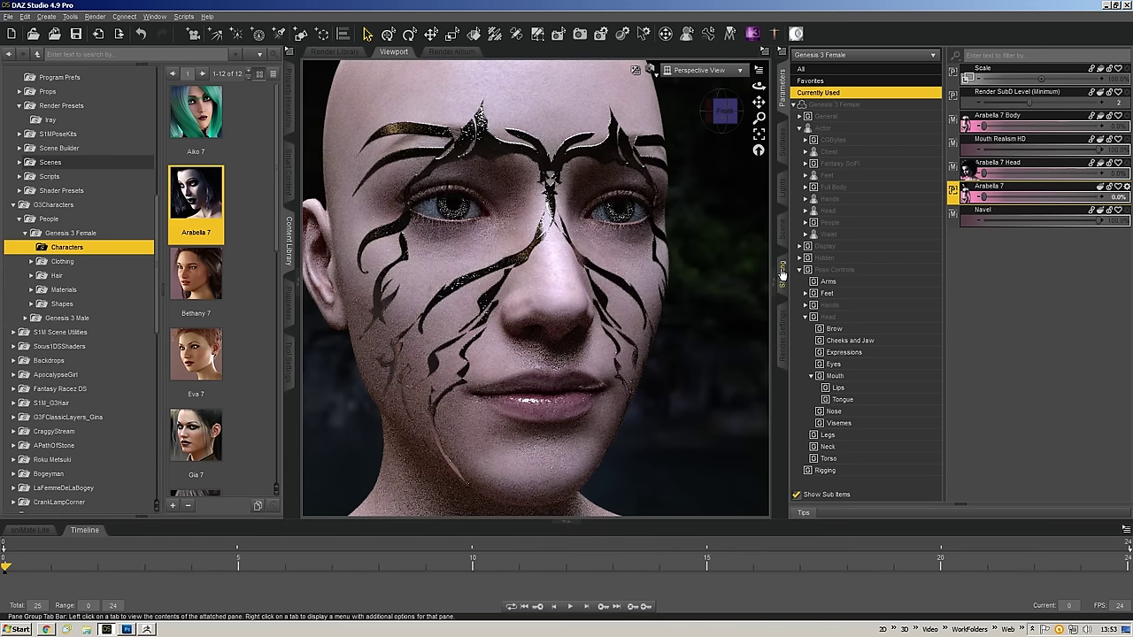
{"action": "scroll", "coordinate": [79, 266], "scroll_direction": "down", "scroll_amount": 8}
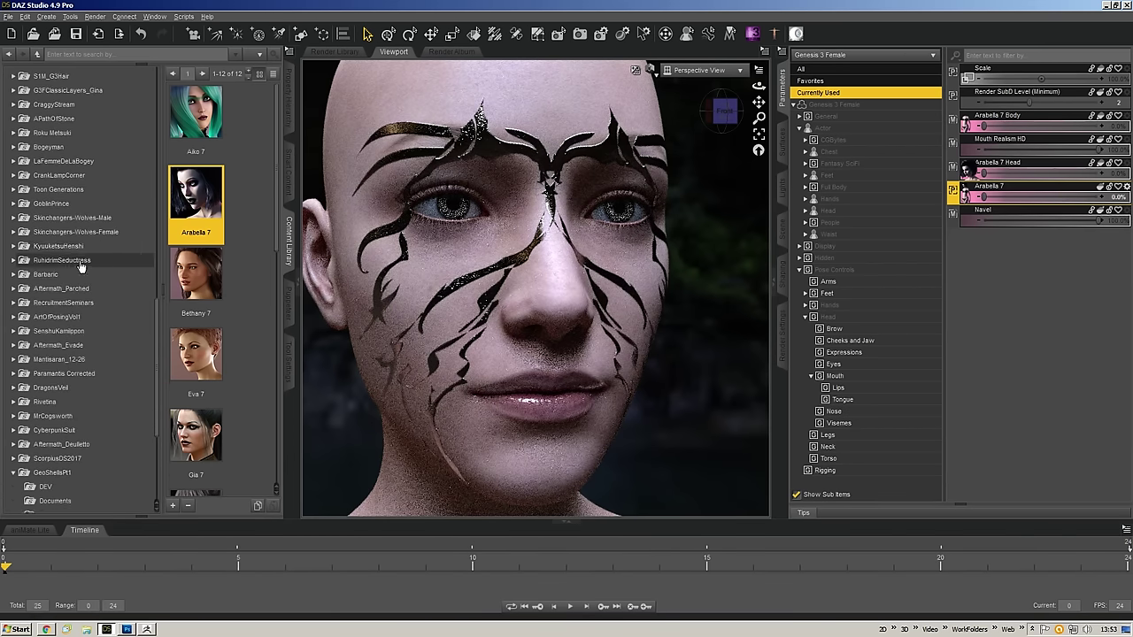
{"action": "scroll", "coordinate": [80, 266], "scroll_direction": "down", "scroll_amount": 5}
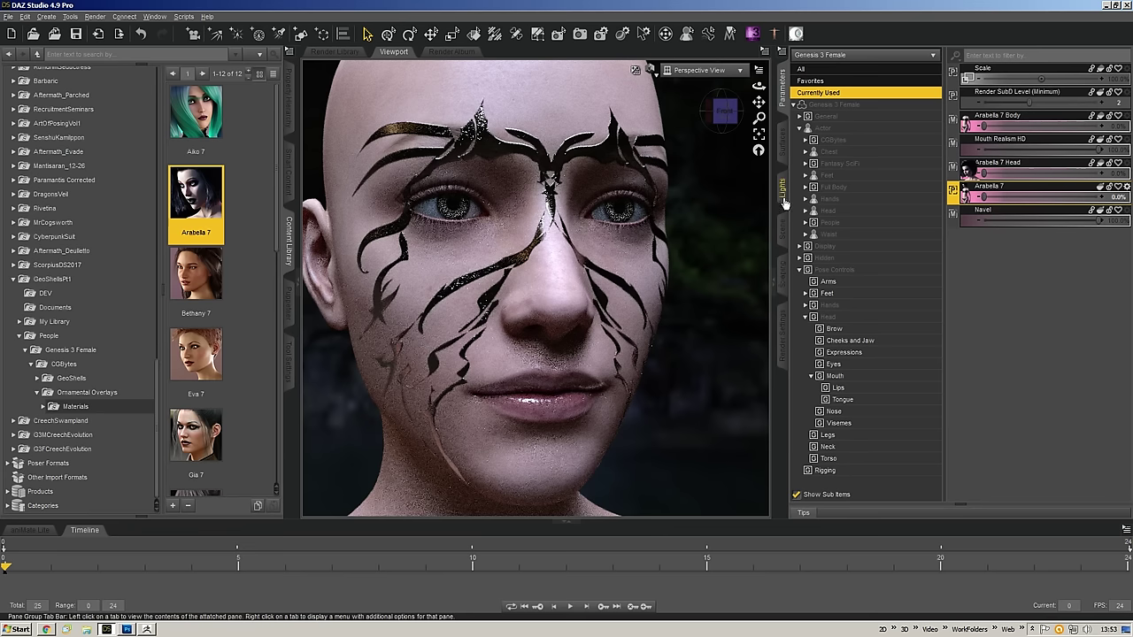
{"action": "left_click", "coordinate": [865, 253]}
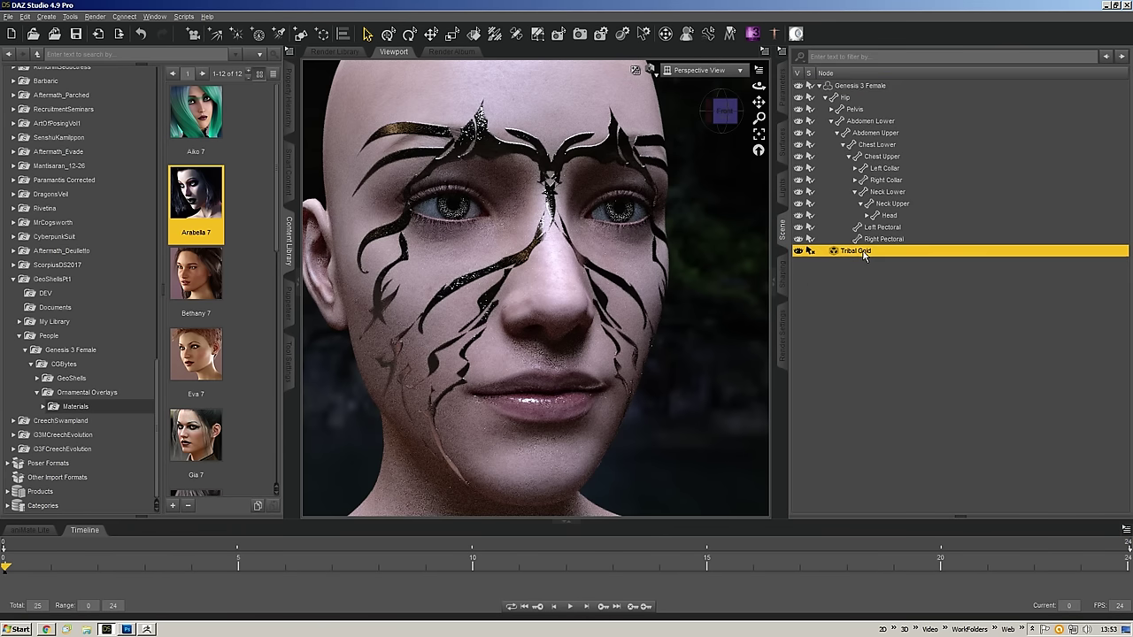
{"action": "key", "text": "Delete"}
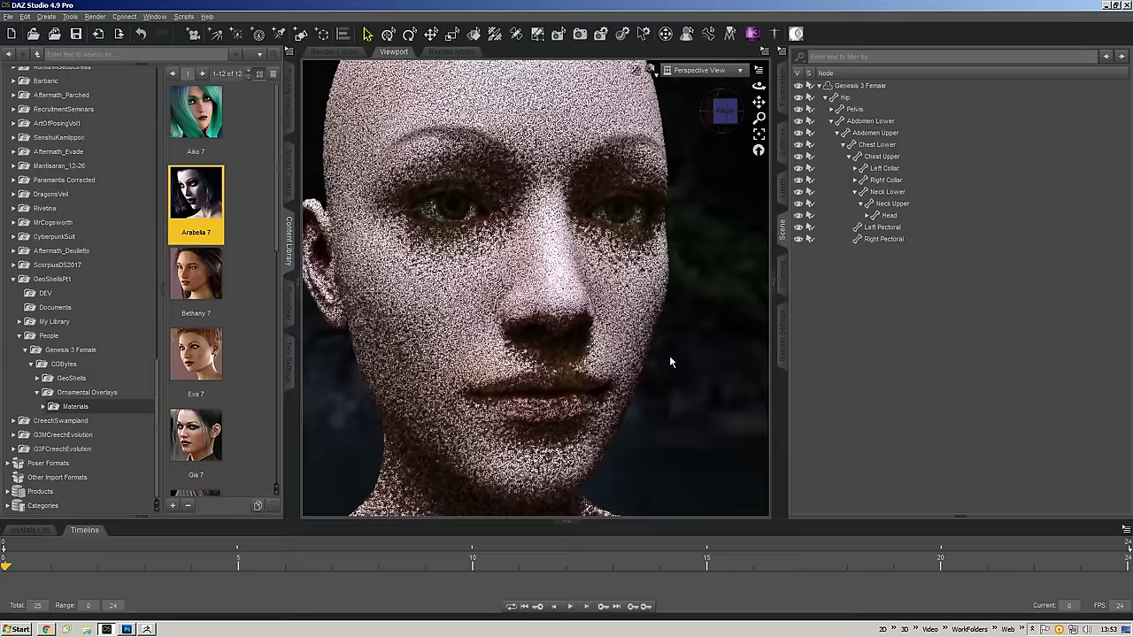
- Switch to Photoshop and close the CGBGeoShells_Live1_NM.jpg normal map
{"action": "key", "text": "alt+Tab"}
{"action": "key", "text": "alt+Tab"}
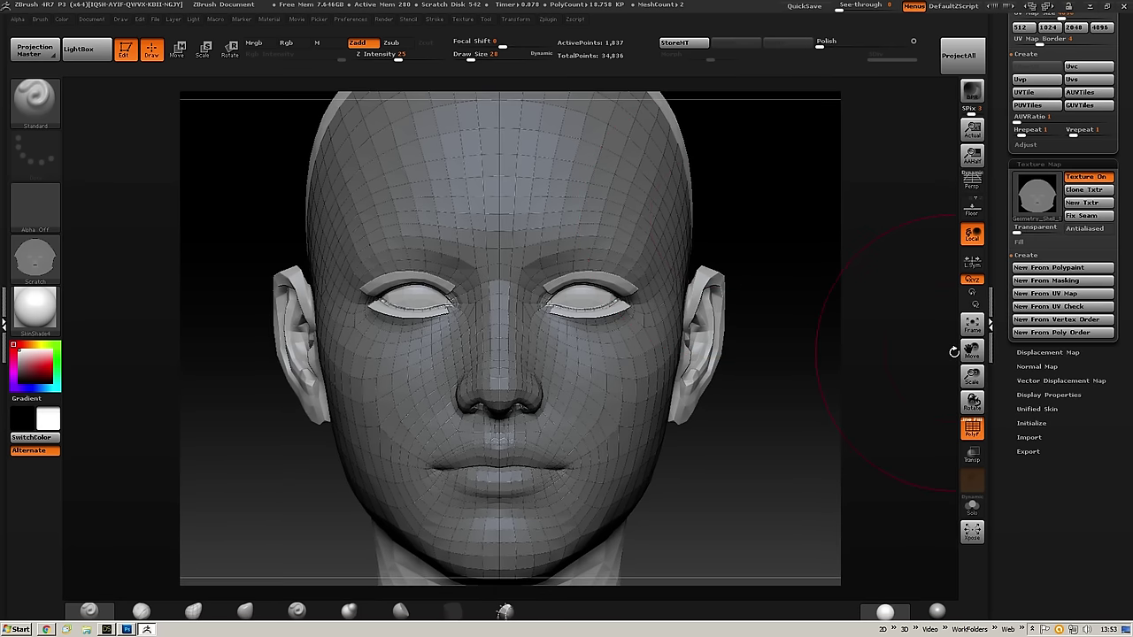
{"action": "key", "text": "alt+Tab"}
{"action": "key", "text": "alt+Tab"}
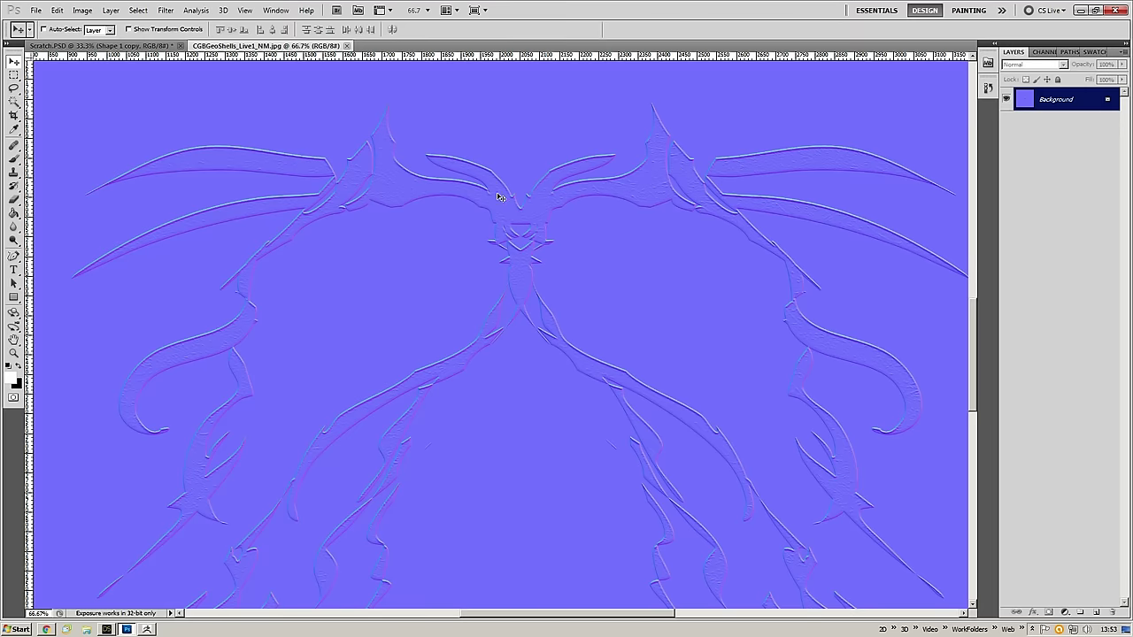
{"action": "left_click", "coordinate": [347, 45]}
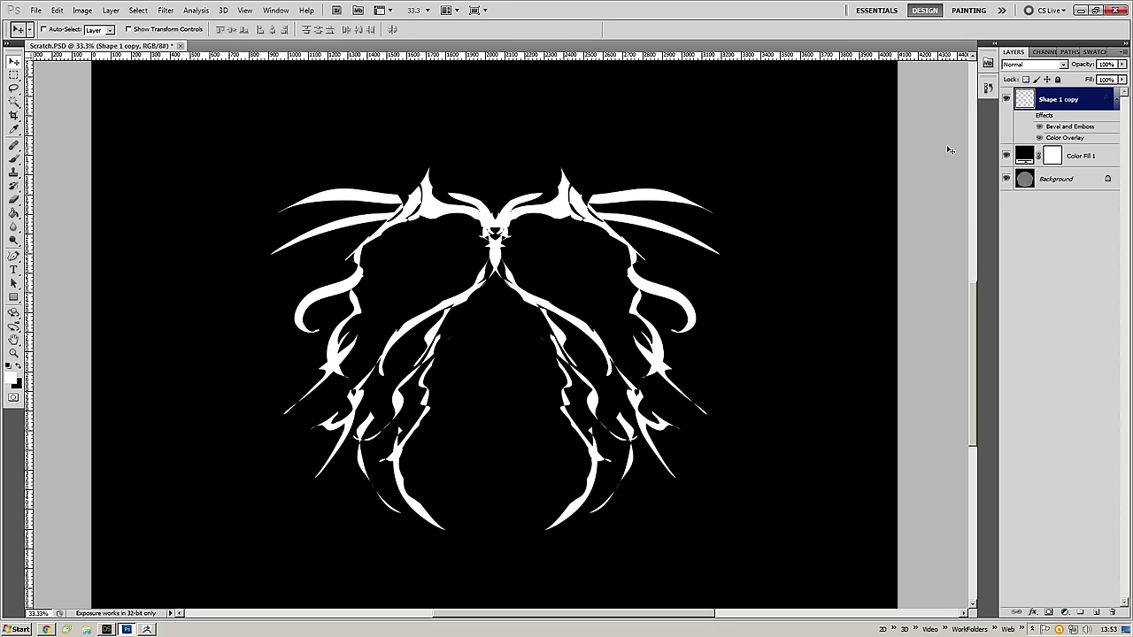
- Hide the Shape 1 copy and Color Fill 1 layers in Scratch.PSD so only the UV wireframe background shows
{"action": "key", "text": "ctrl+minus"}
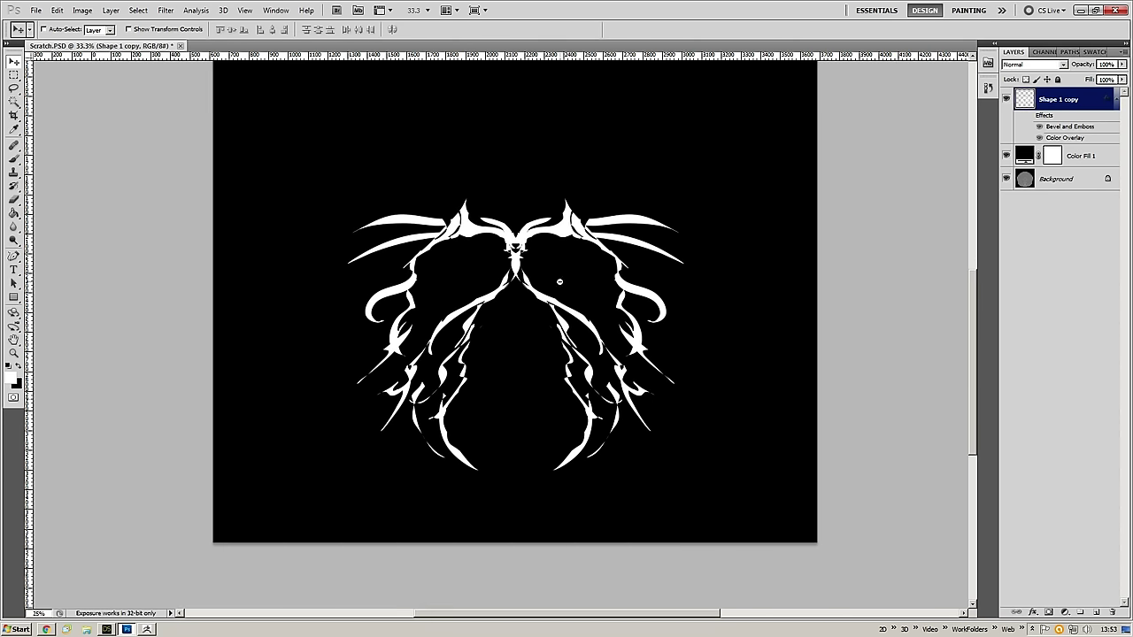
{"action": "left_click", "coordinate": [1006, 100]}
{"action": "left_click", "coordinate": [1006, 156]}
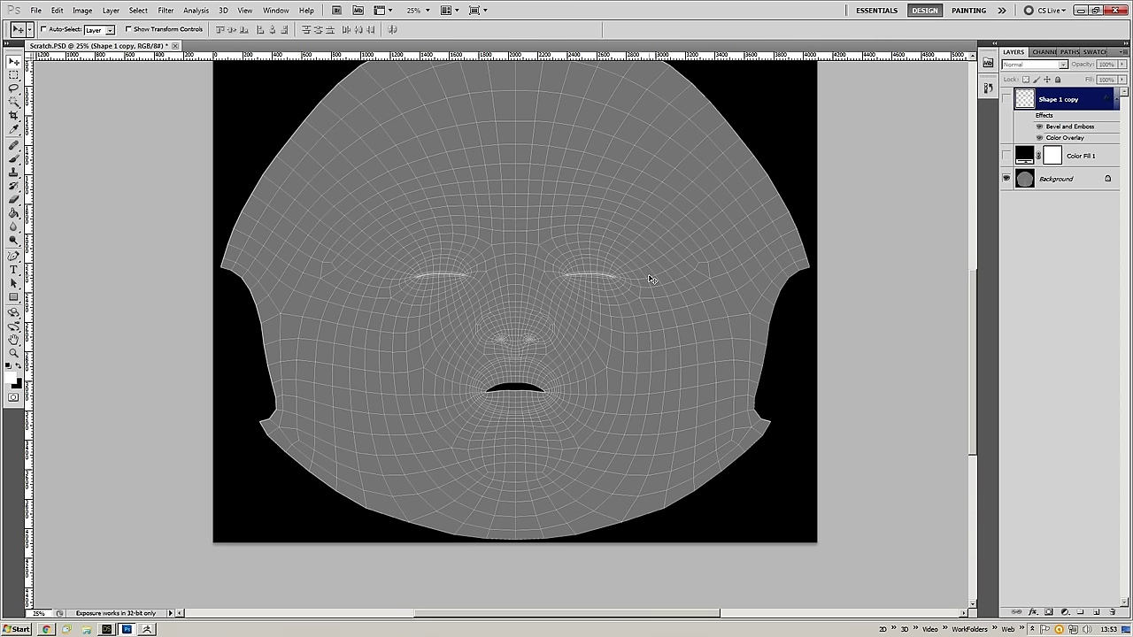
- Start opening an image and browse to the Genesis3Characters folder inside the Daz folder under scenes
{"action": "key", "text": "ctrl+o"}
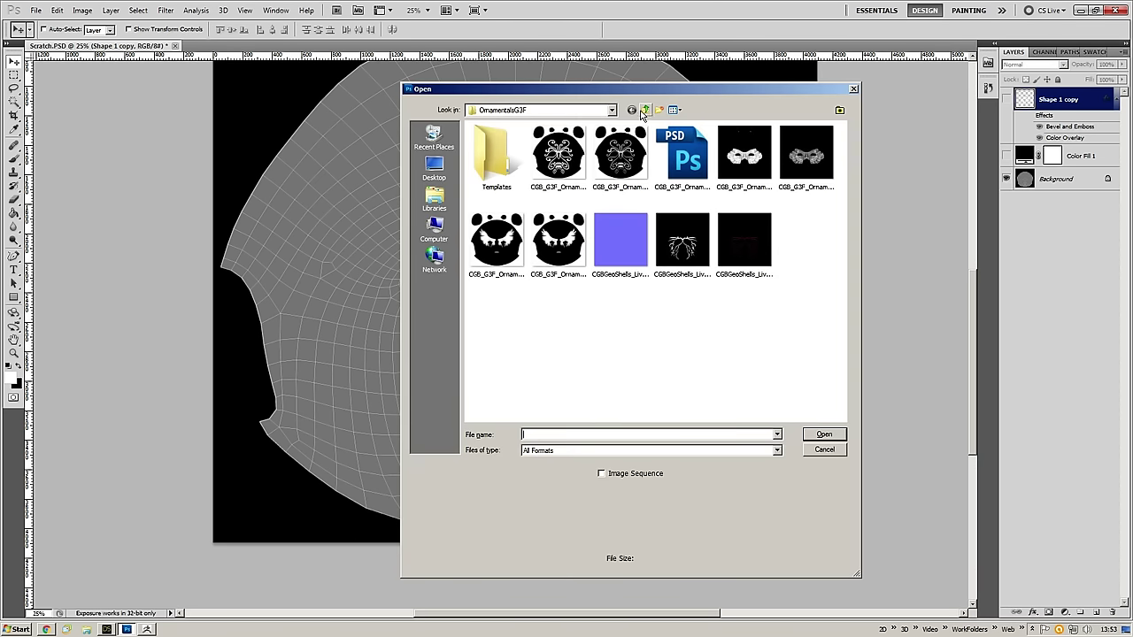
{"action": "left_click", "coordinate": [648, 110]}
{"action": "left_click", "coordinate": [648, 110]}
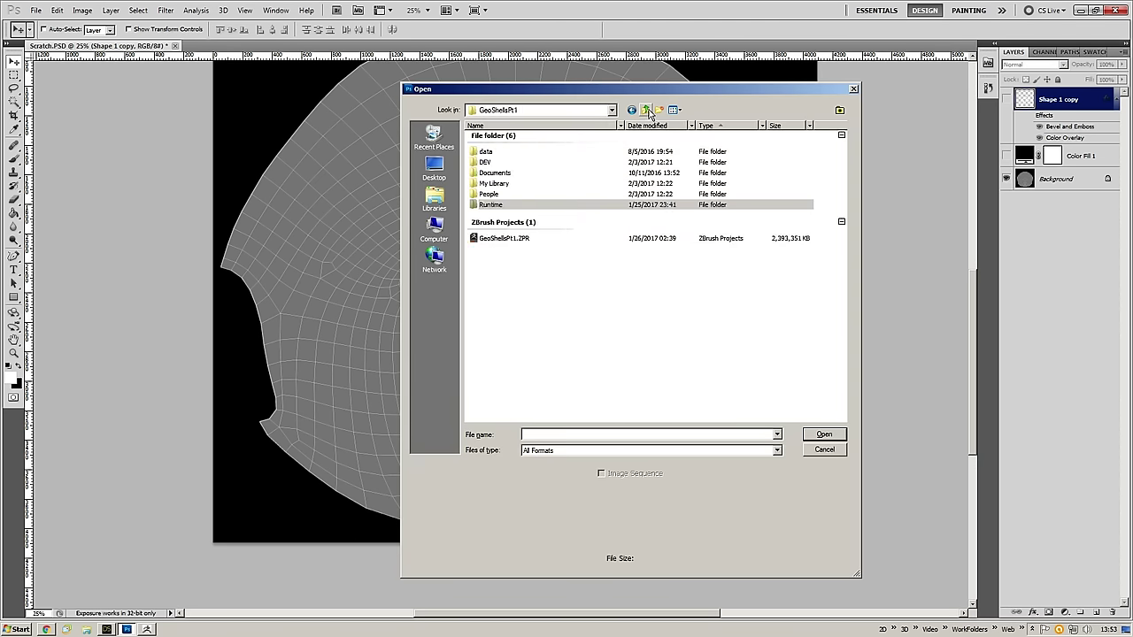
{"action": "left_click", "coordinate": [648, 110]}
{"action": "left_click", "coordinate": [647, 110]}
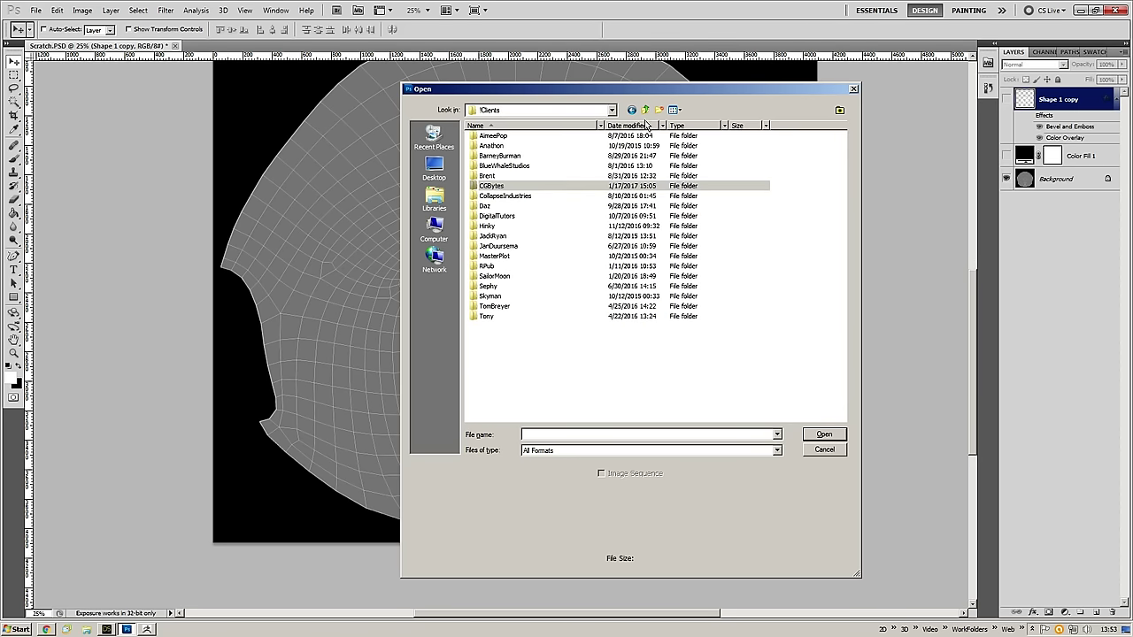
{"action": "scroll", "coordinate": [736, 278], "scroll_direction": "down", "scroll_amount": 6}
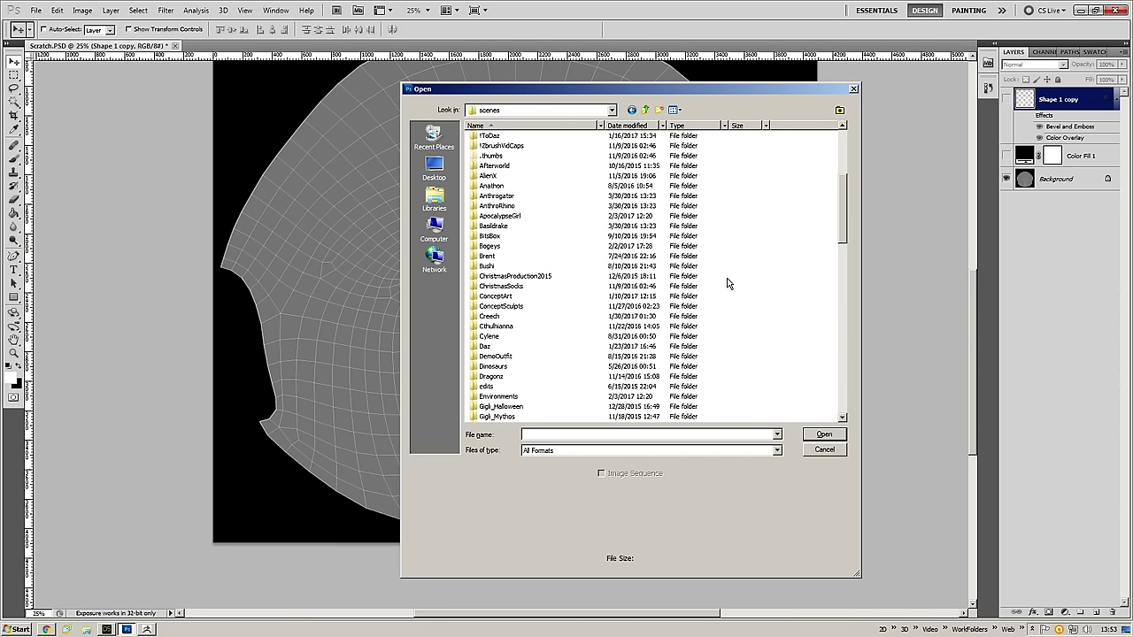
{"action": "double_click", "coordinate": [484, 346]}
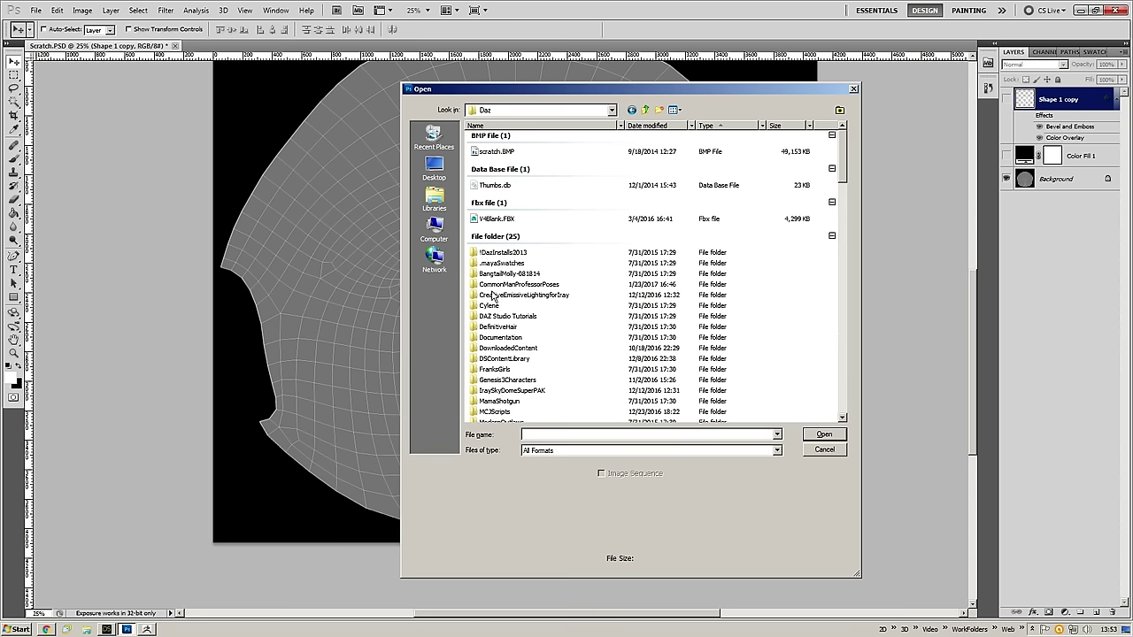
{"action": "left_click", "coordinate": [496, 380]}
{"action": "double_click", "coordinate": [512, 381]}
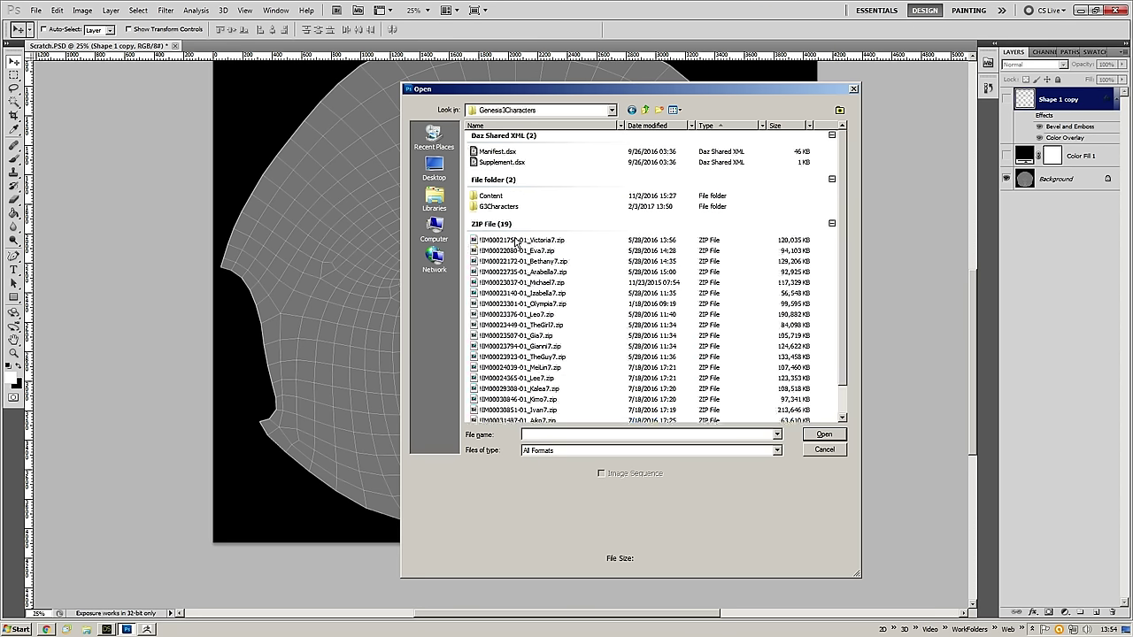
- Open Arabella7FaceMapD_1001.jpg from the Arabella7 folder within the Genesis3 runtime textures
{"action": "double_click", "coordinate": [488, 173]}
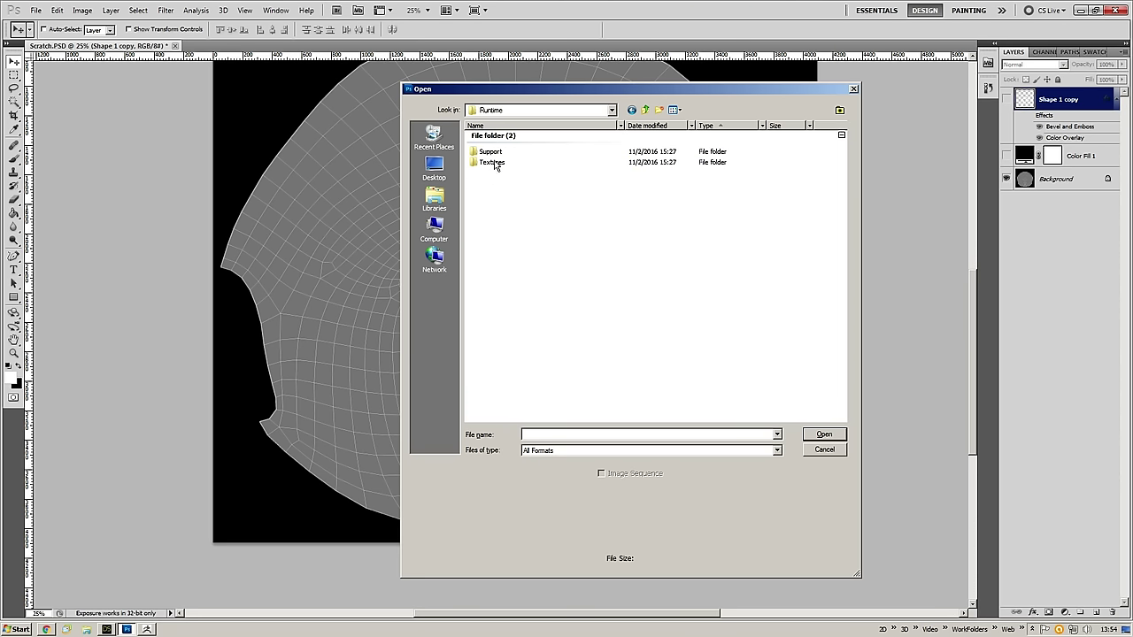
{"action": "double_click", "coordinate": [494, 163]}
{"action": "double_click", "coordinate": [489, 164]}
{"action": "double_click", "coordinate": [495, 155]}
{"action": "double_click", "coordinate": [496, 153]}
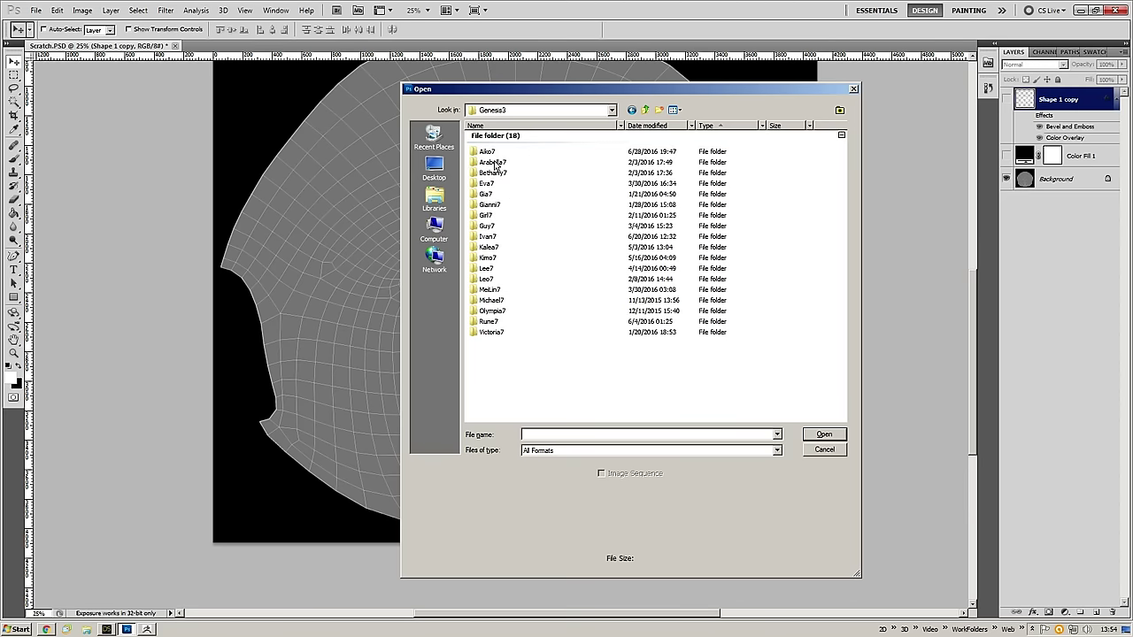
{"action": "double_click", "coordinate": [493, 163]}
{"action": "scroll", "coordinate": [830, 336], "scroll_direction": "down", "scroll_amount": 3}
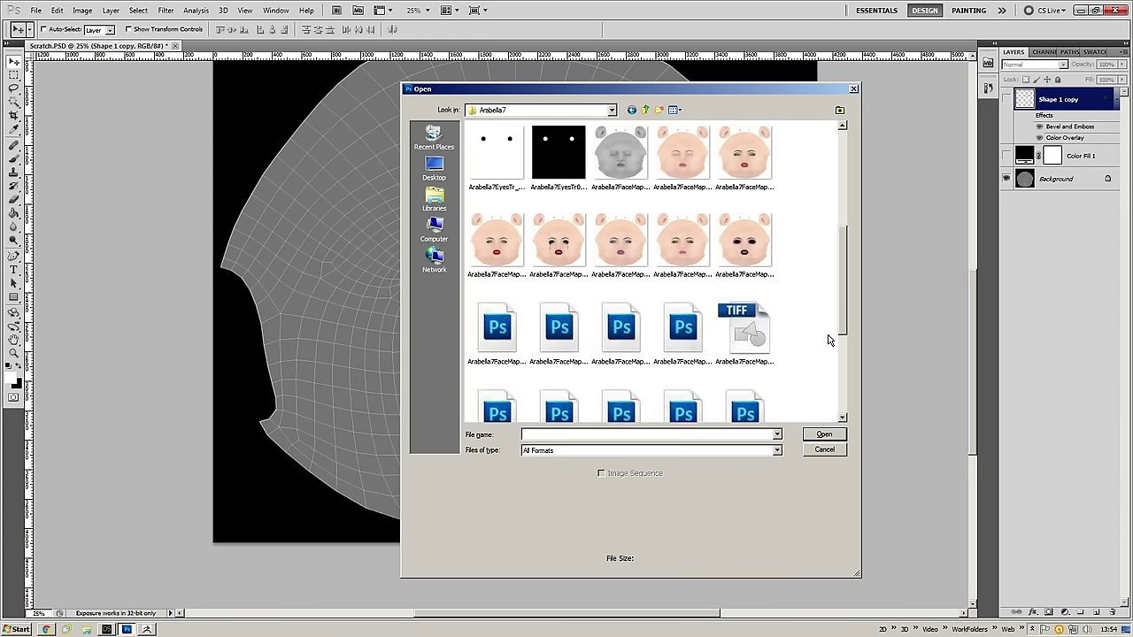
{"action": "left_click", "coordinate": [675, 164]}
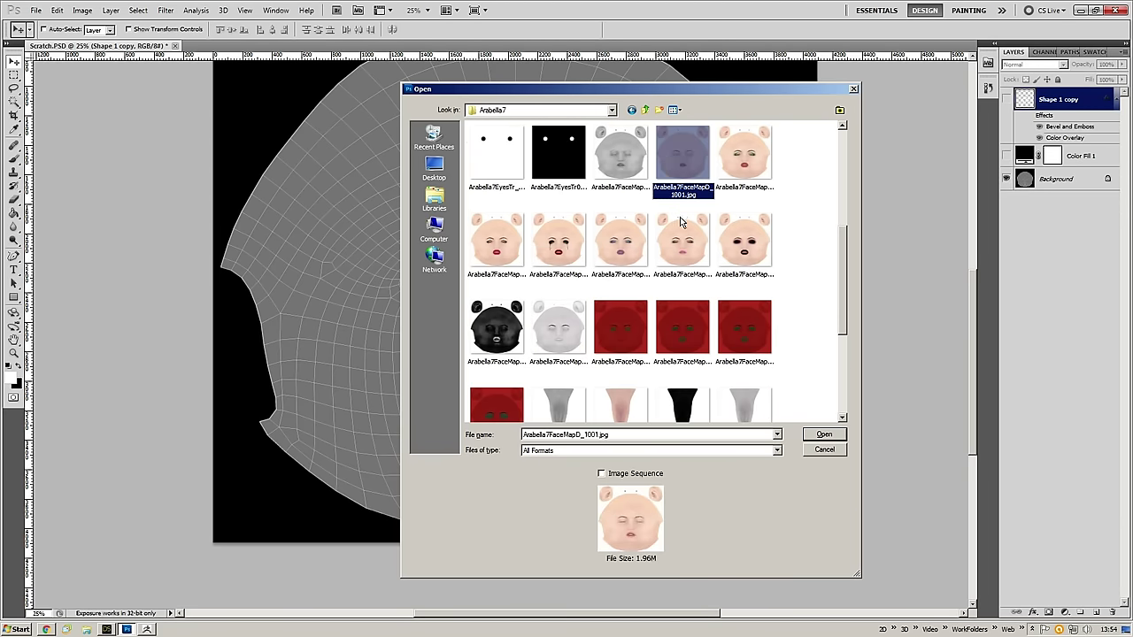
{"action": "double_click", "coordinate": [685, 177]}
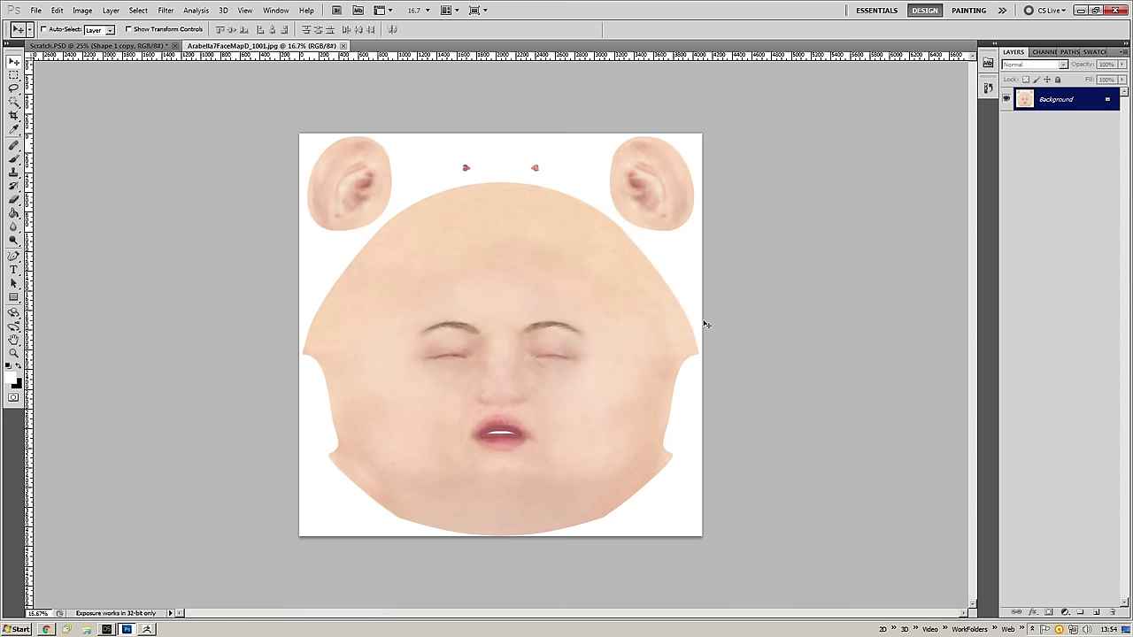
- Copy the whole Arabella 7 face map, close its file, and paste it directly above the Background layer in Scratch.PSD
{"action": "key", "text": "ctrl+a"}
{"action": "left_click", "coordinate": [342, 45]}
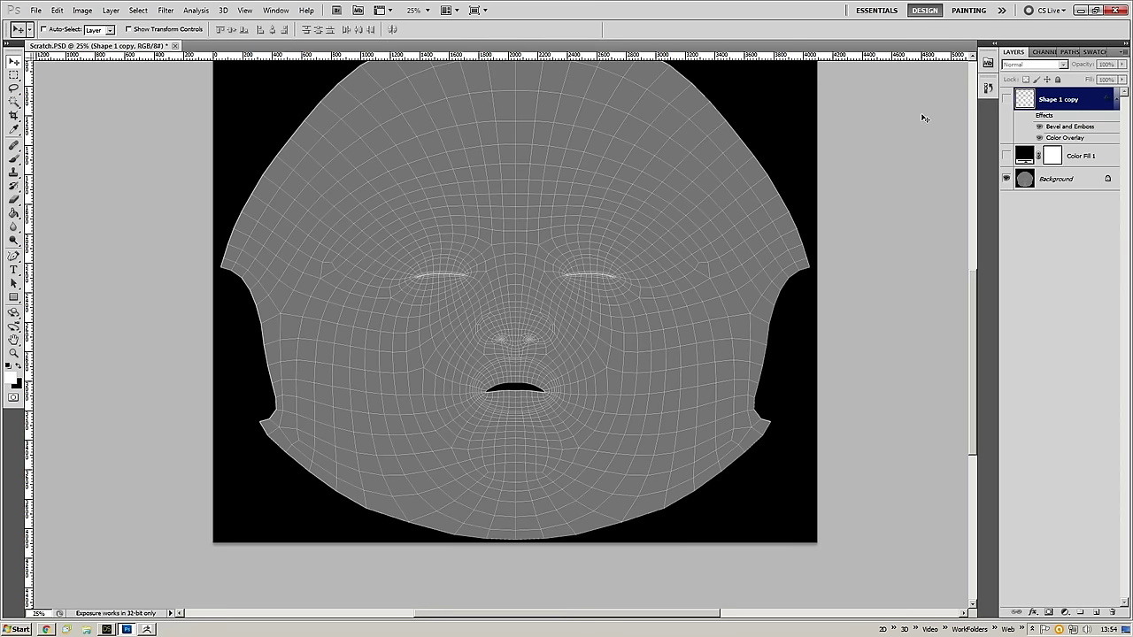
{"action": "left_click", "coordinate": [1052, 179]}
{"action": "key", "text": "ctrl+v"}
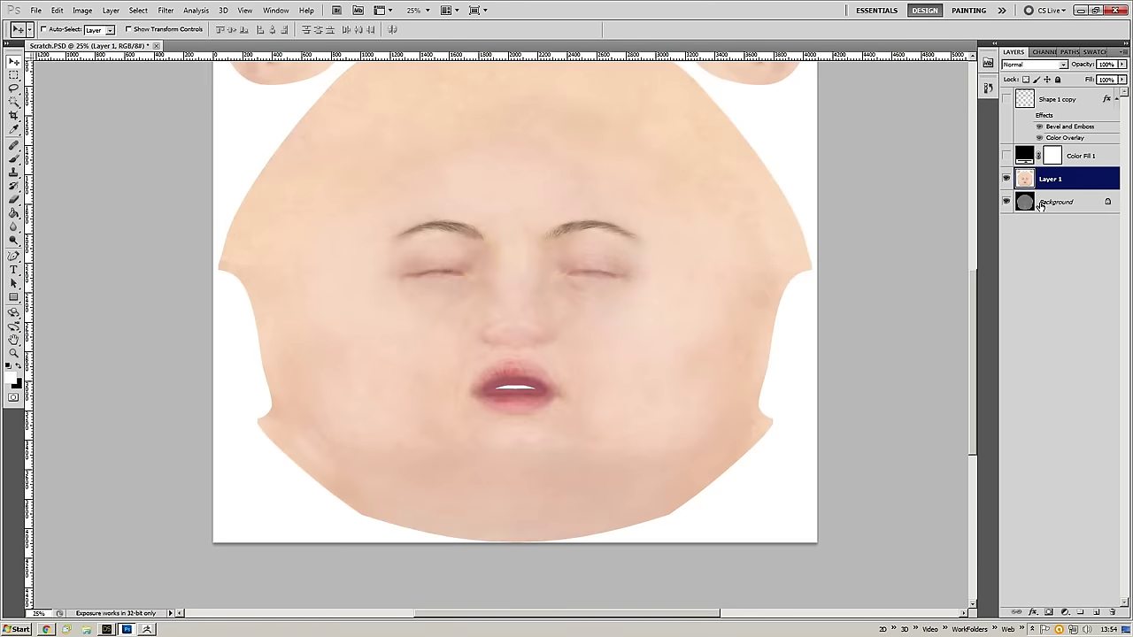
{"action": "left_click", "coordinate": [1006, 178]}
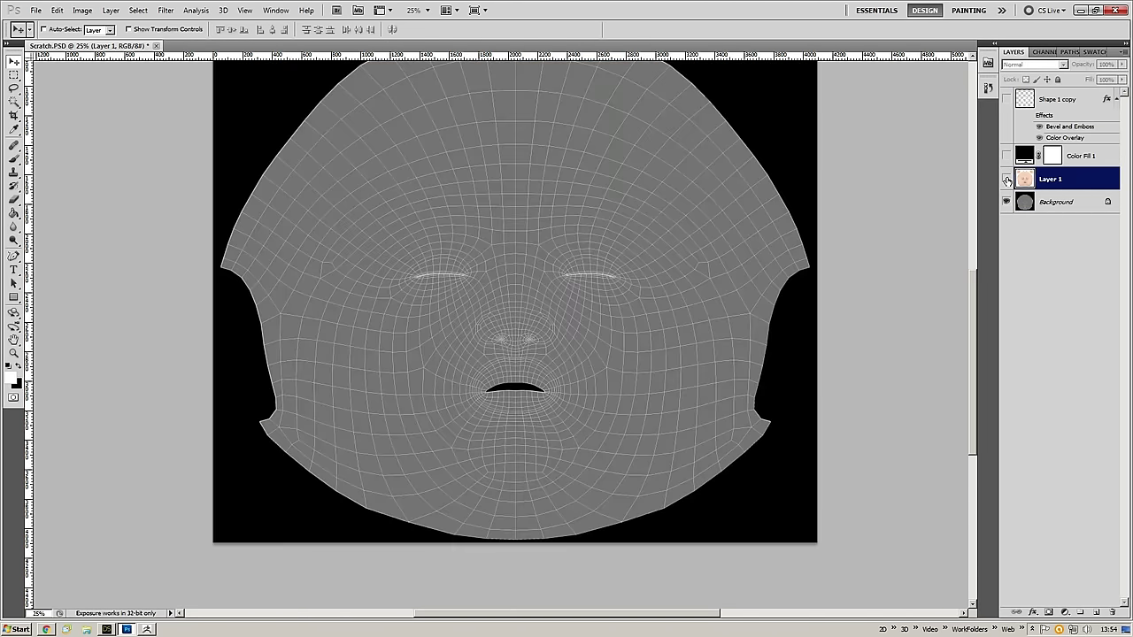
{"action": "left_click", "coordinate": [1007, 178]}
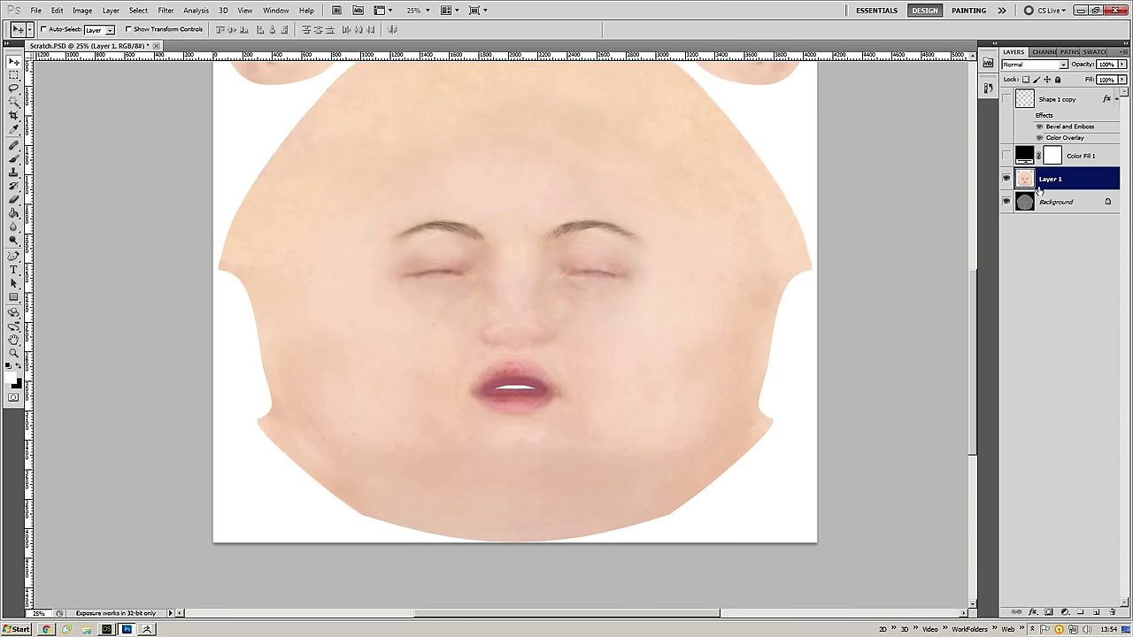
- Duplicate the wireframe Background layer and move the copy above the pasted face map on Layer 1
{"action": "right_click", "coordinate": [1066, 203]}
{"action": "left_click", "coordinate": [1074, 230]}
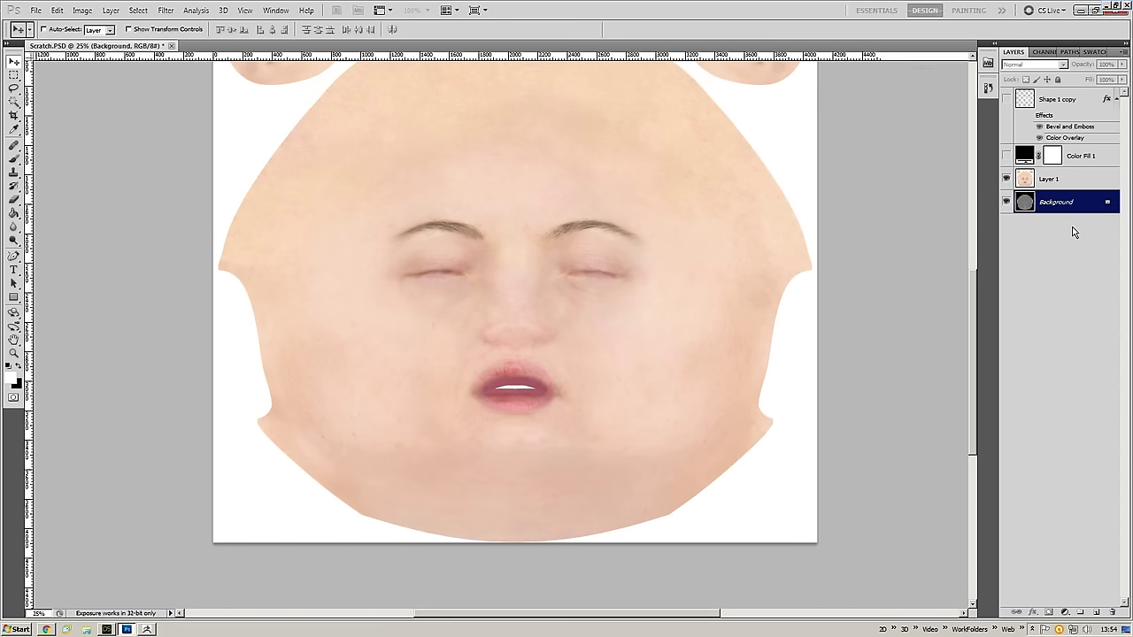
{"action": "key", "text": "Return"}
{"action": "left_click_drag", "start_coordinate": [1065, 199], "coordinate": [1067, 168]}
{"action": "left_click", "coordinate": [1122, 64]}
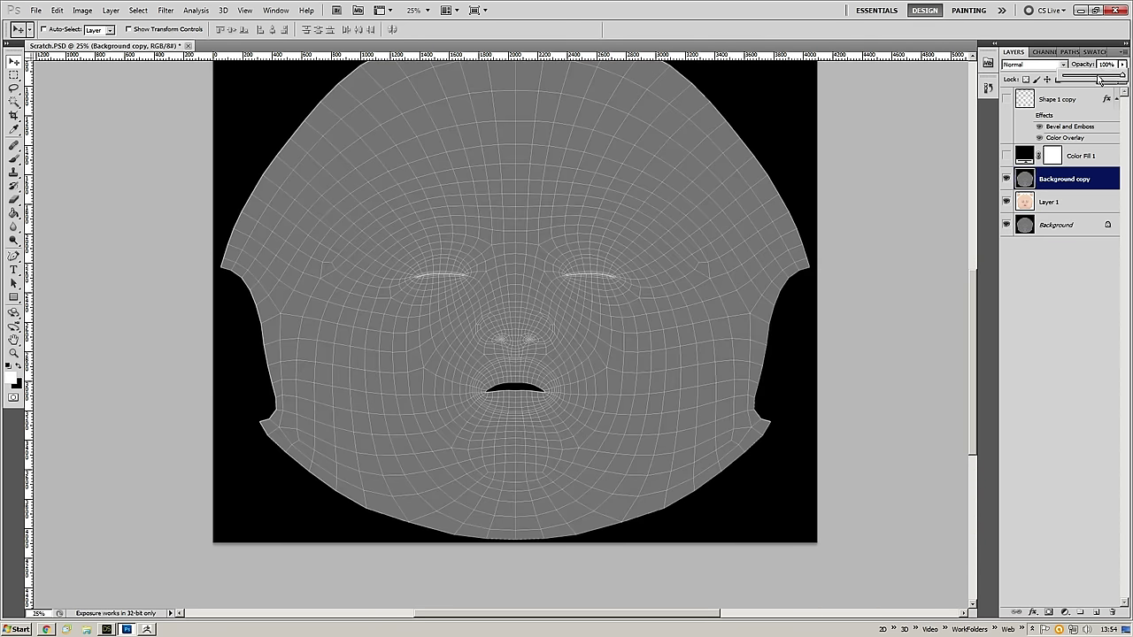
{"action": "left_click_drag", "start_coordinate": [1101, 80], "coordinate": [1127, 82]}
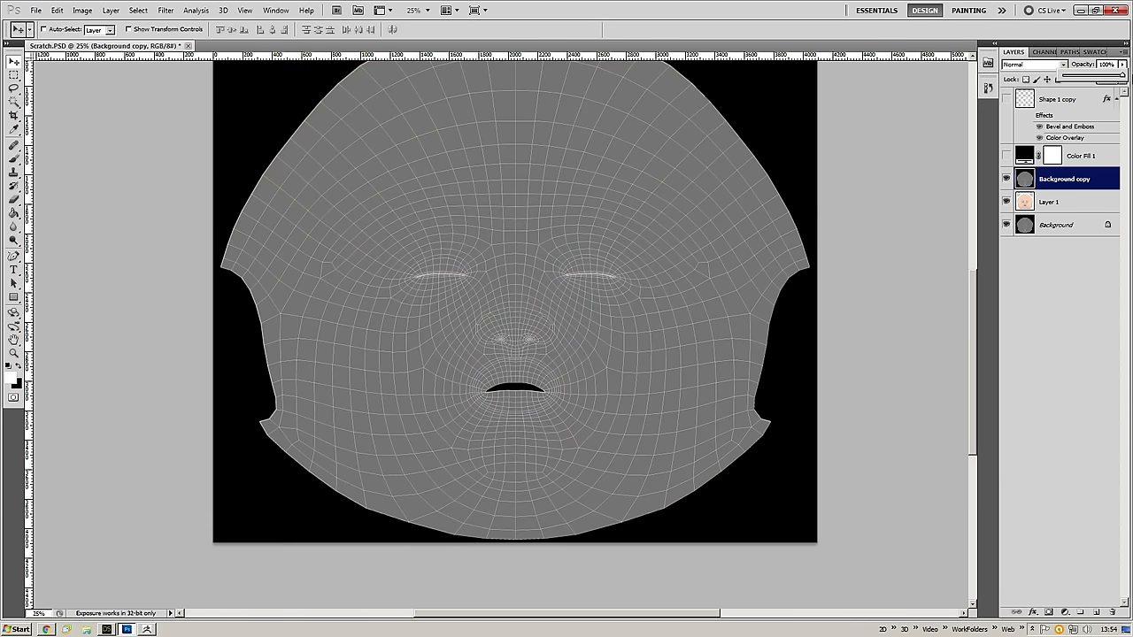
{"action": "left_click", "coordinate": [862, 28]}
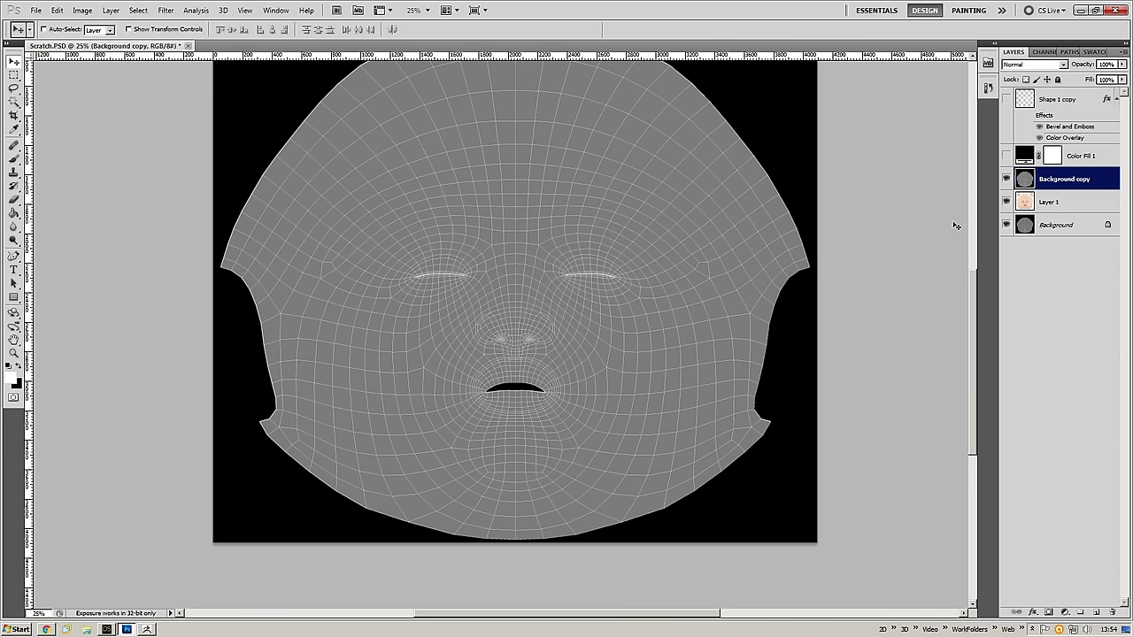
- Raise the Background copy's black input level until only white wireframe lines remain on black, and set its blend mode to Screen
{"action": "key", "text": "ctrl+l"}
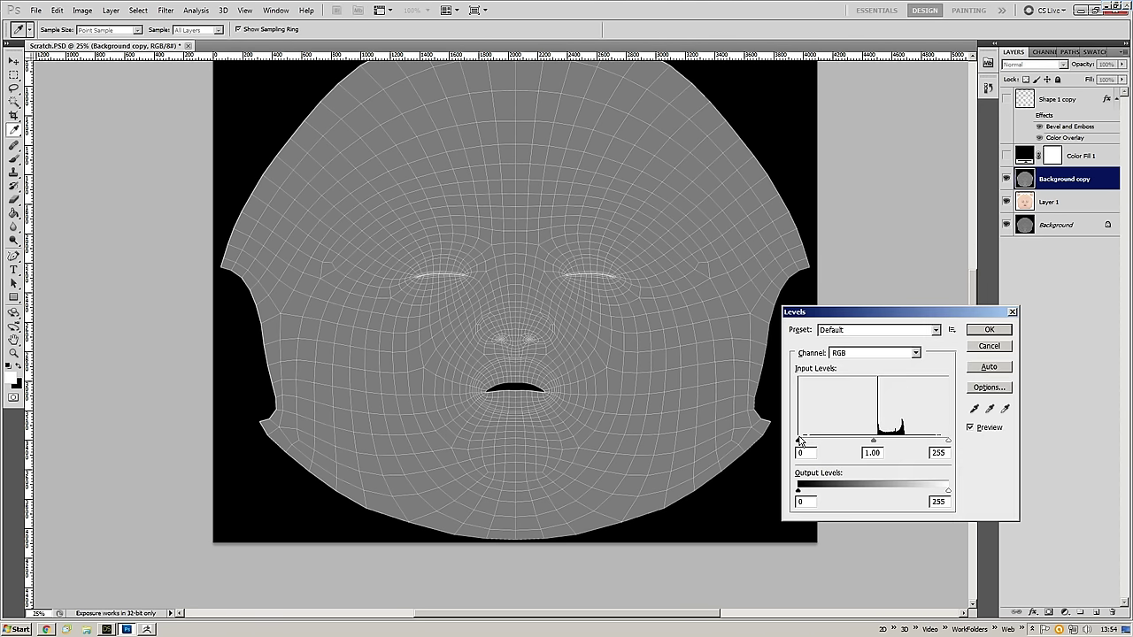
{"action": "left_click_drag", "start_coordinate": [800, 440], "coordinate": [920, 443]}
{"action": "key", "text": "Return"}
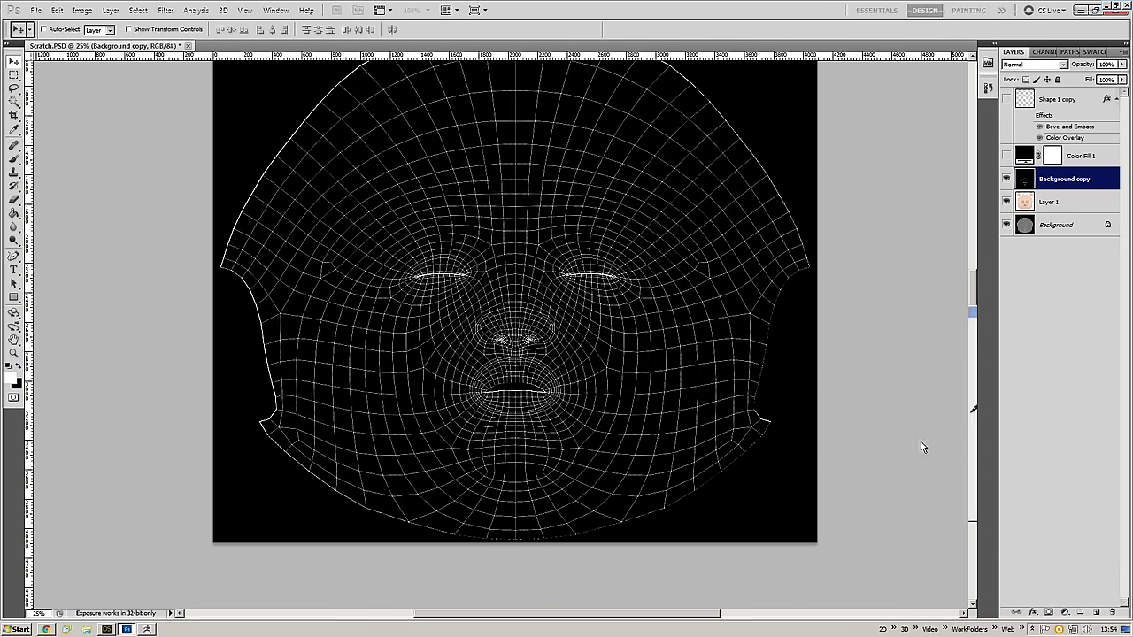
{"action": "left_click", "coordinate": [1049, 67]}
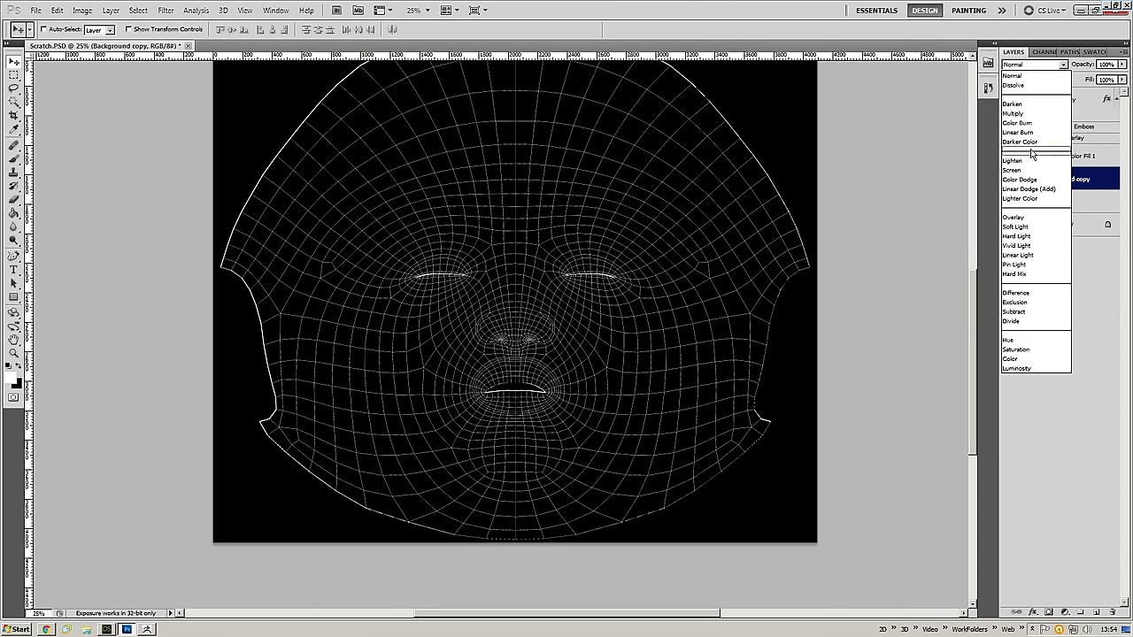
{"action": "left_click", "coordinate": [1016, 170]}
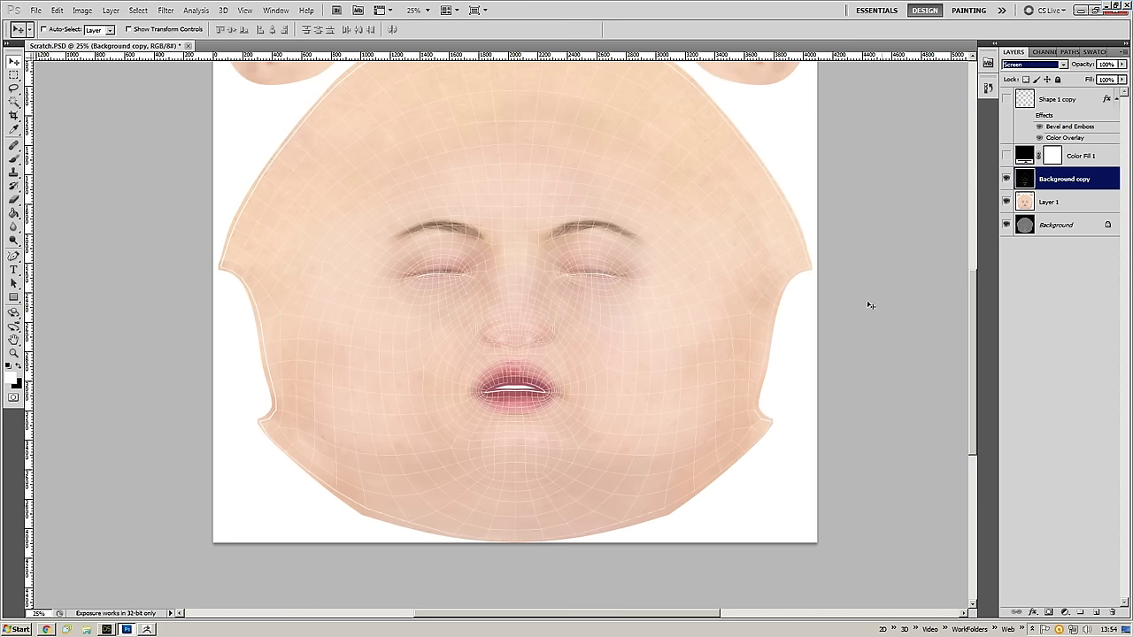
- Add a new empty layer above the wireframe overlay and check how the mesh lines up with the lips, nose, eye and eyebrow
{"action": "left_click", "coordinate": [735, 347]}
{"action": "left_click", "coordinate": [1097, 610]}
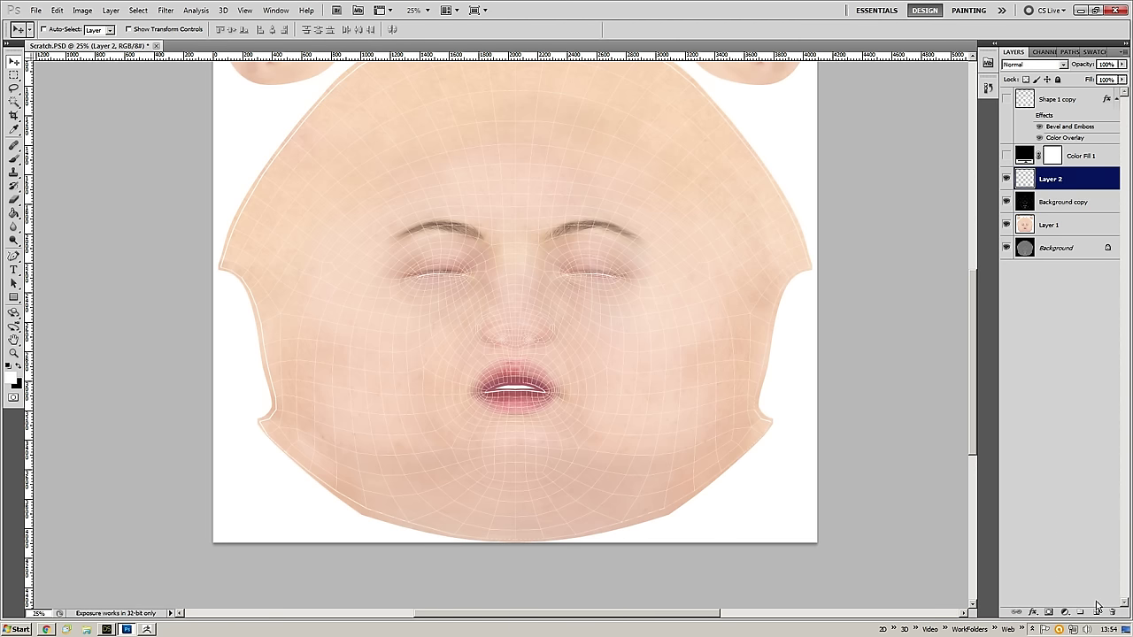
{"action": "left_click_drag", "start_coordinate": [493, 282], "coordinate": [554, 275], "text": "ctrl"}
{"action": "left_click_drag", "start_coordinate": [670, 605], "coordinate": [531, 278]}
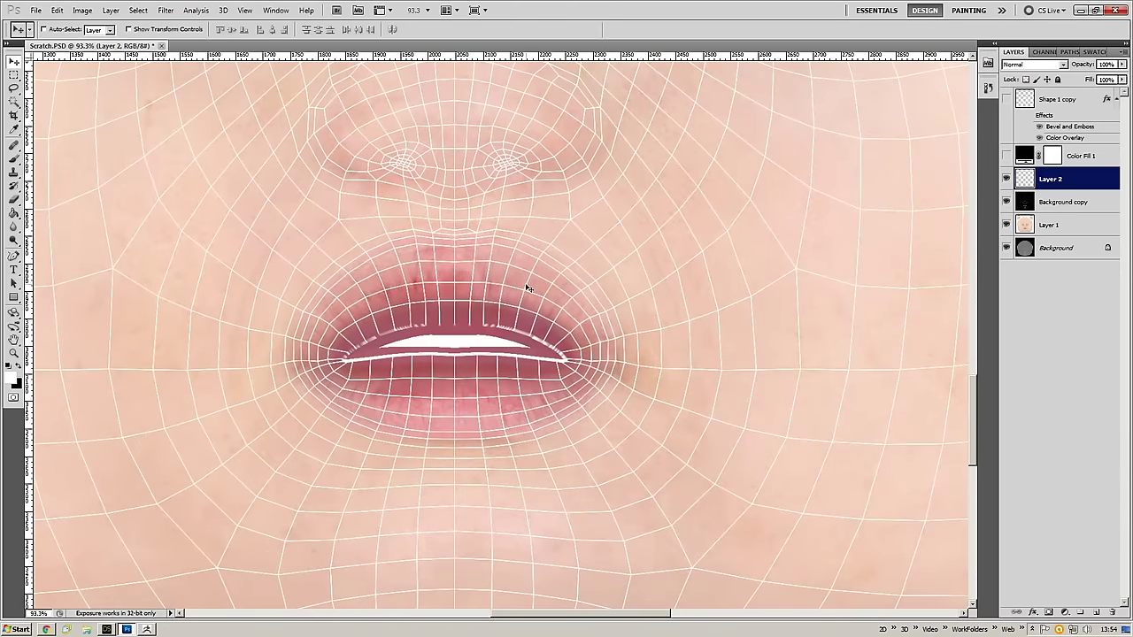
{"action": "left_click_drag", "start_coordinate": [454, 239], "coordinate": [652, 511]}
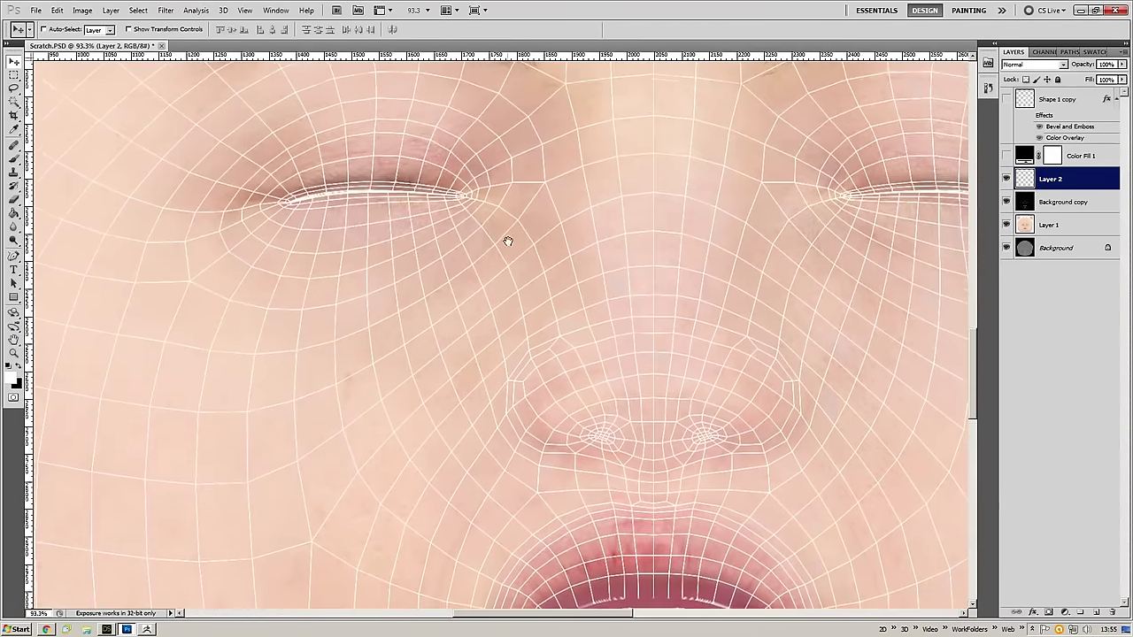
{"action": "left_click_drag", "start_coordinate": [559, 204], "coordinate": [562, 356]}
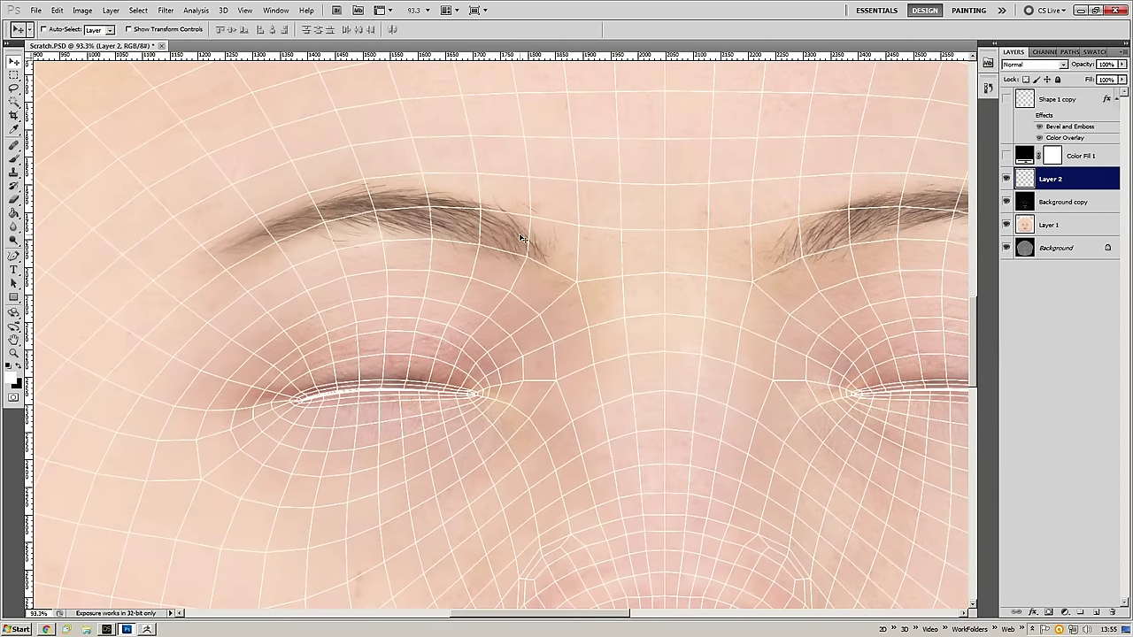
{"action": "left_click_drag", "start_coordinate": [389, 220], "coordinate": [496, 260]}
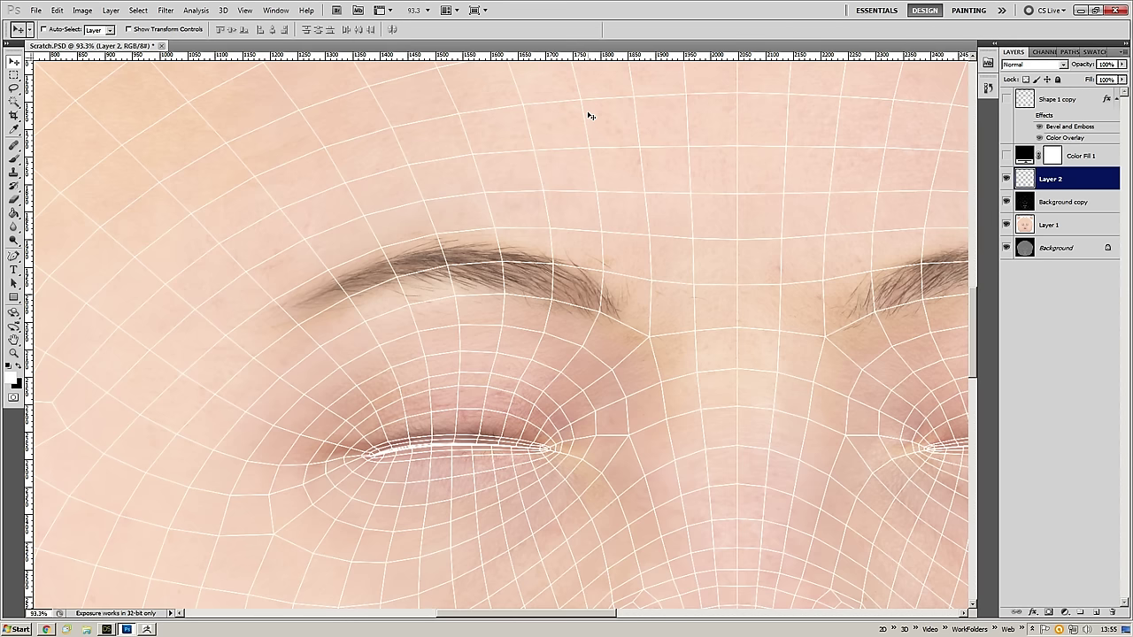
- Browse the file-open dialog to the HumanSkin folder inside the Models textures folder
{"action": "key", "text": "ctrl+o"}
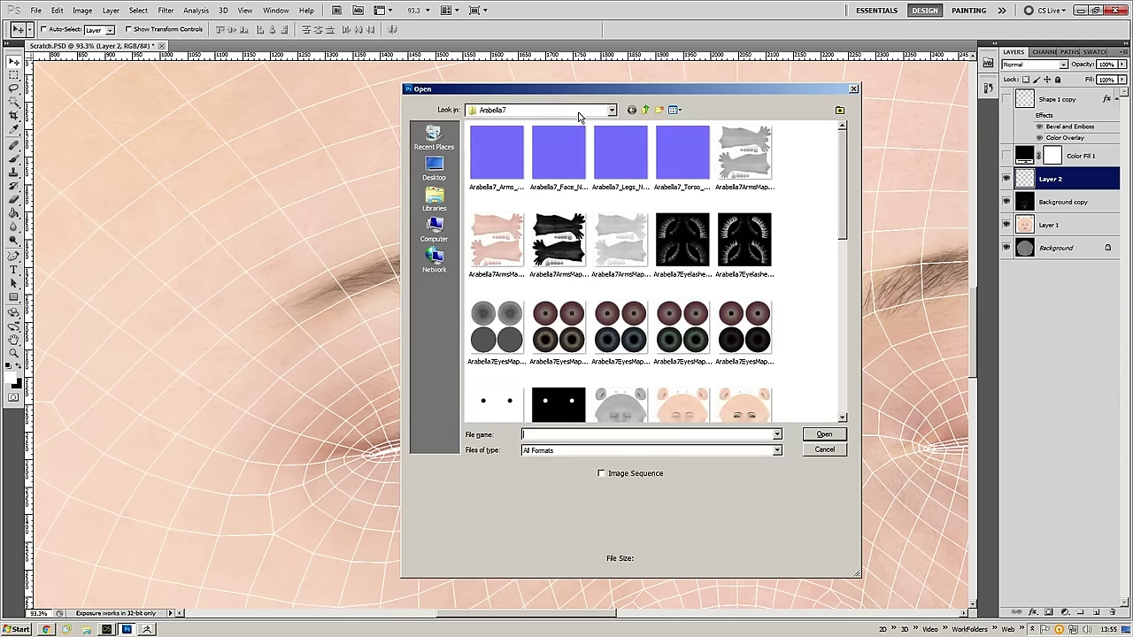
{"action": "left_click", "coordinate": [646, 110]}
{"action": "left_click", "coordinate": [646, 110]}
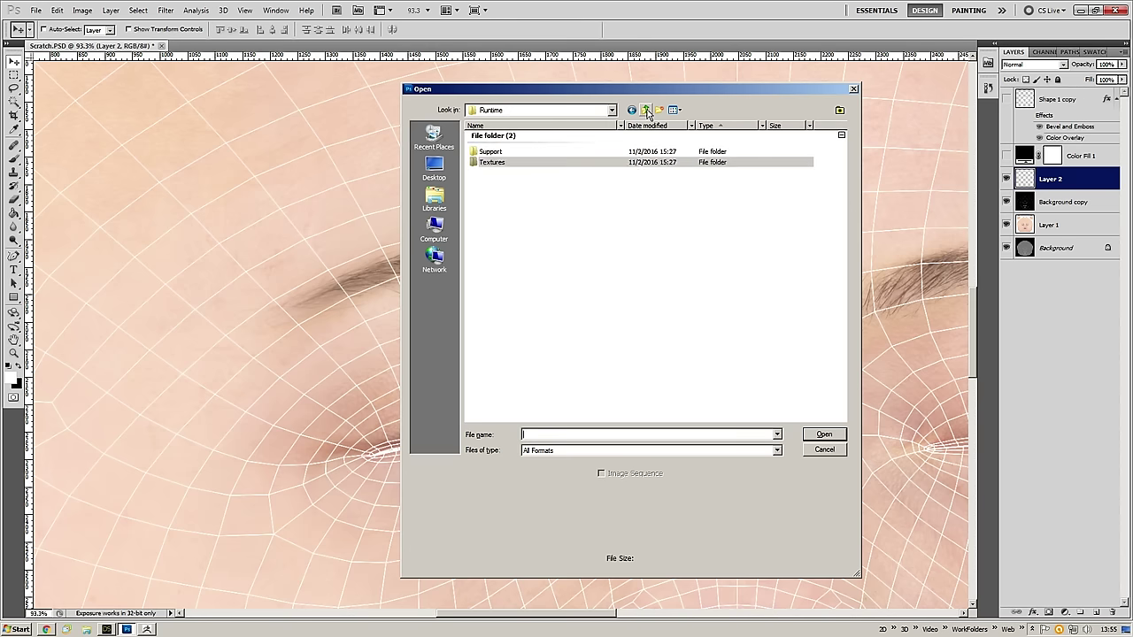
{"action": "left_click", "coordinate": [647, 110]}
{"action": "left_click", "coordinate": [646, 110]}
{"action": "left_click", "coordinate": [647, 110]}
{"action": "left_click", "coordinate": [646, 110]}
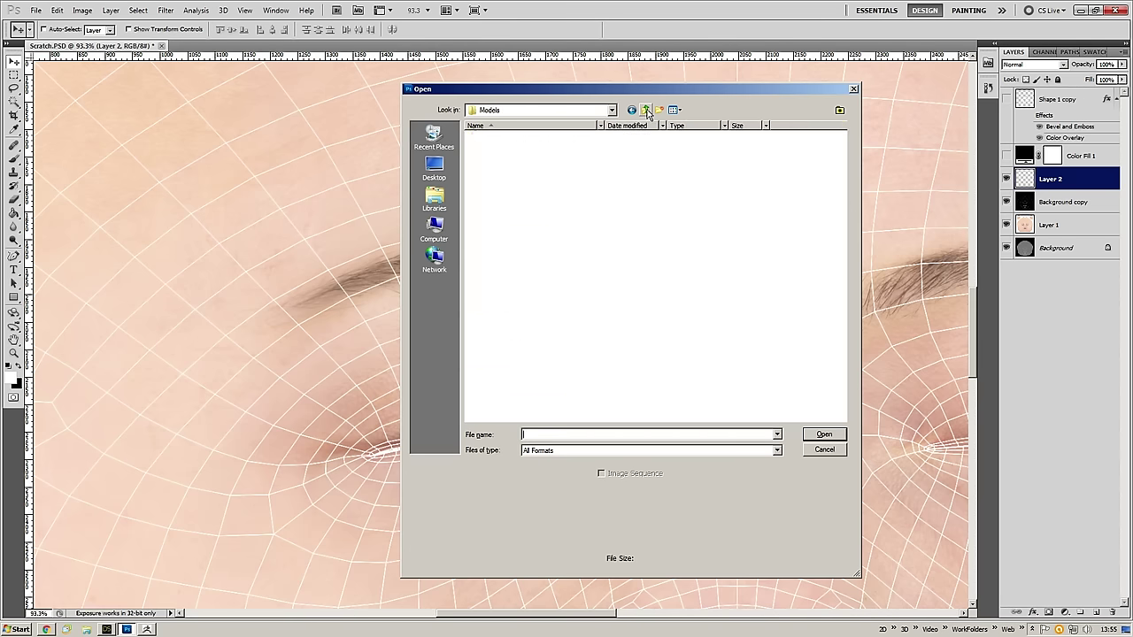
{"action": "left_click", "coordinate": [646, 110]}
{"action": "left_click", "coordinate": [632, 110]}
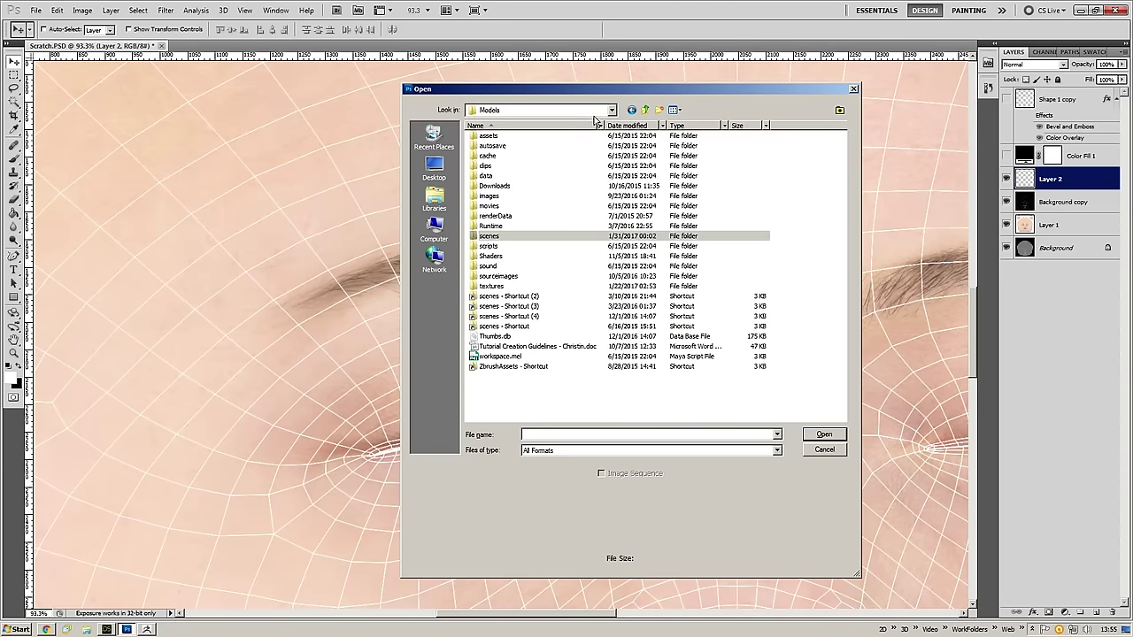
{"action": "double_click", "coordinate": [496, 286]}
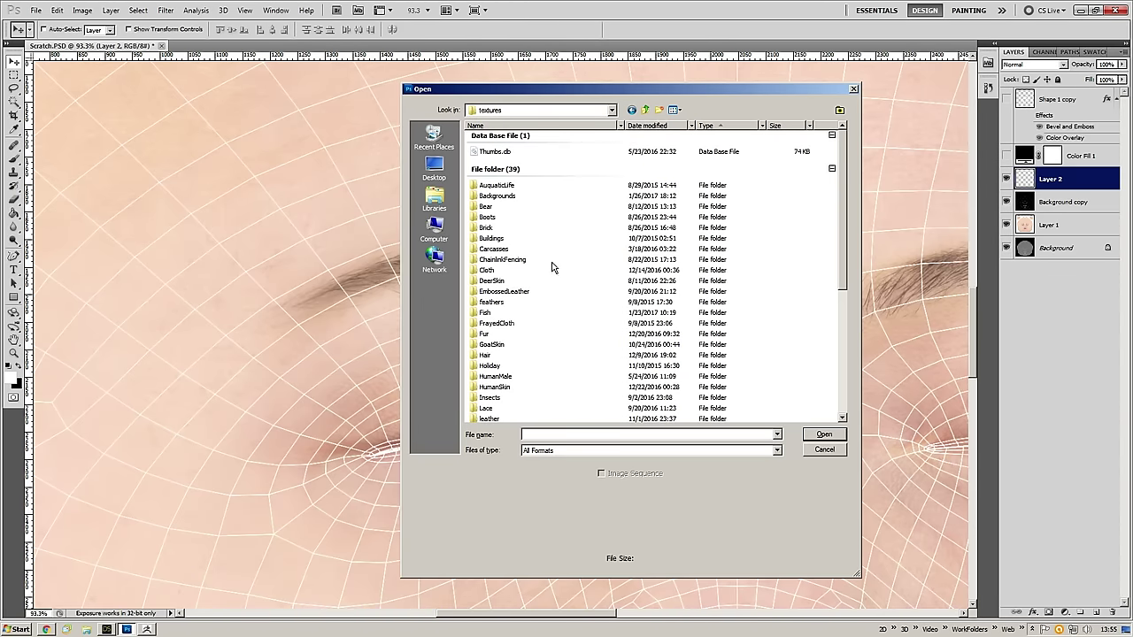
{"action": "left_click", "coordinate": [522, 324]}
{"action": "scroll", "coordinate": [544, 341], "scroll_direction": "down", "scroll_amount": 1}
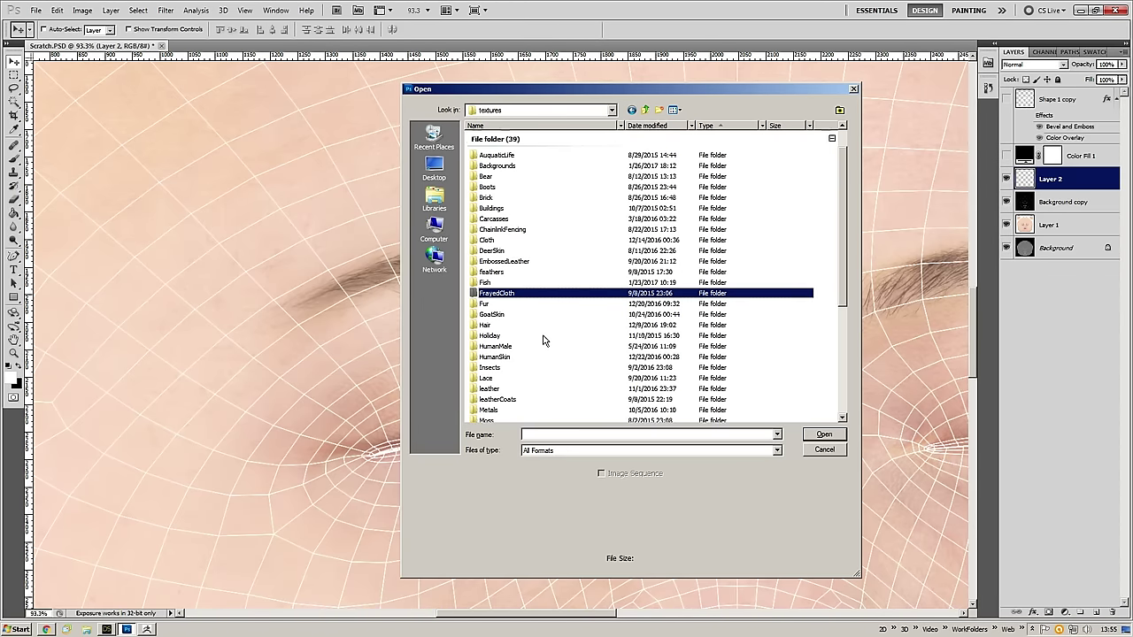
{"action": "double_click", "coordinate": [498, 357]}
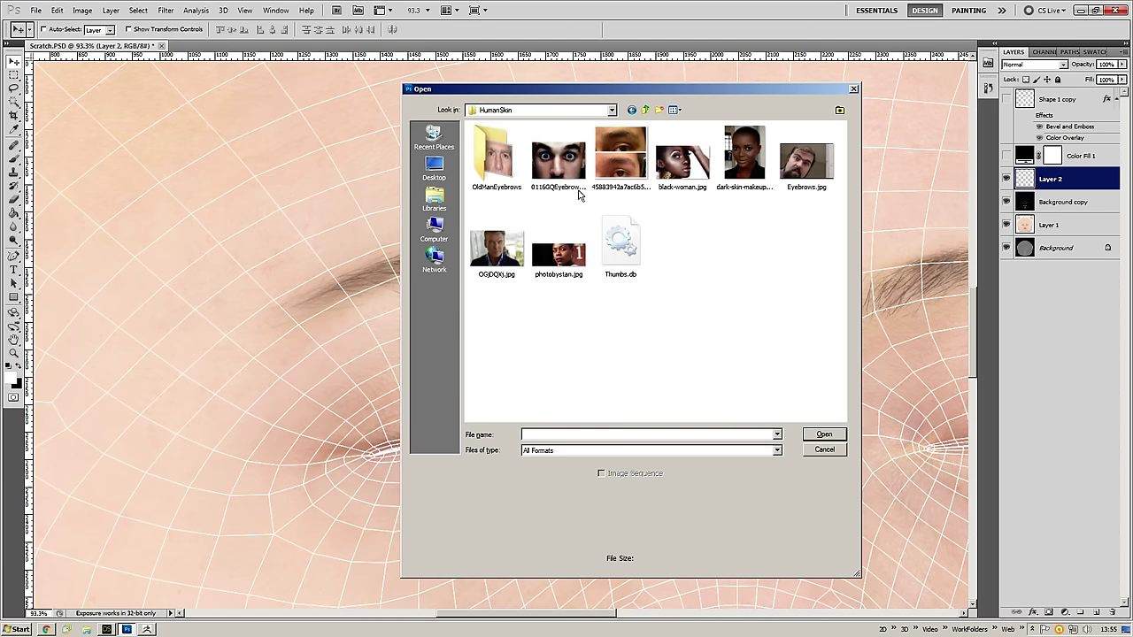
- Preview the close-up eyebrow photo, and open photobystan.jpg from the HumanSkin folder
{"action": "left_click", "coordinate": [626, 161]}
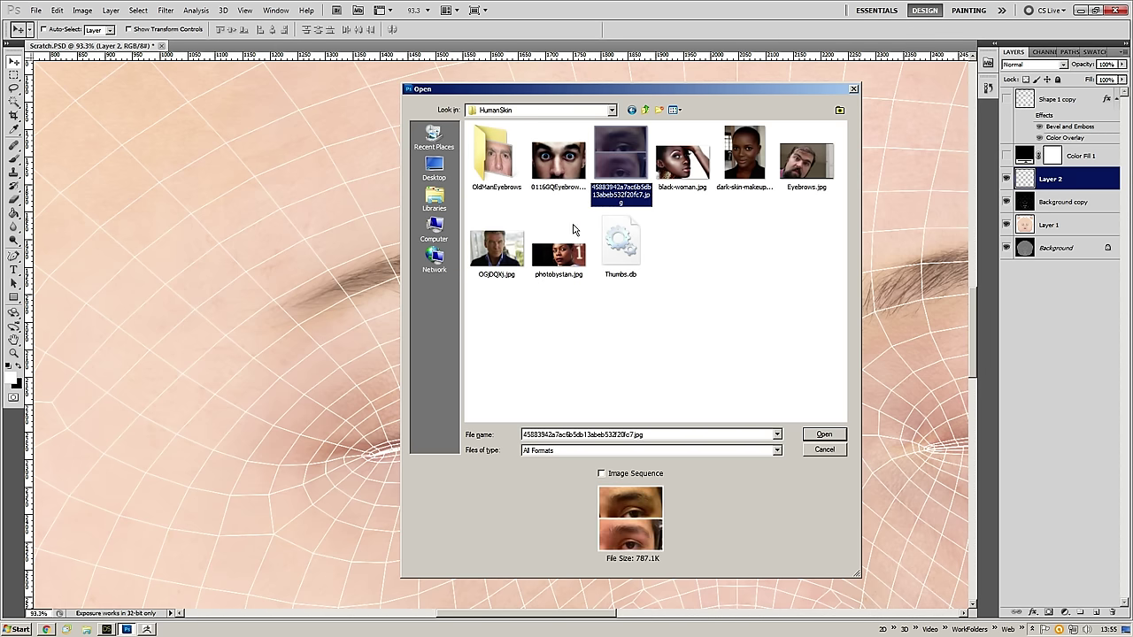
{"action": "left_click", "coordinate": [569, 256]}
{"action": "double_click", "coordinate": [570, 252]}
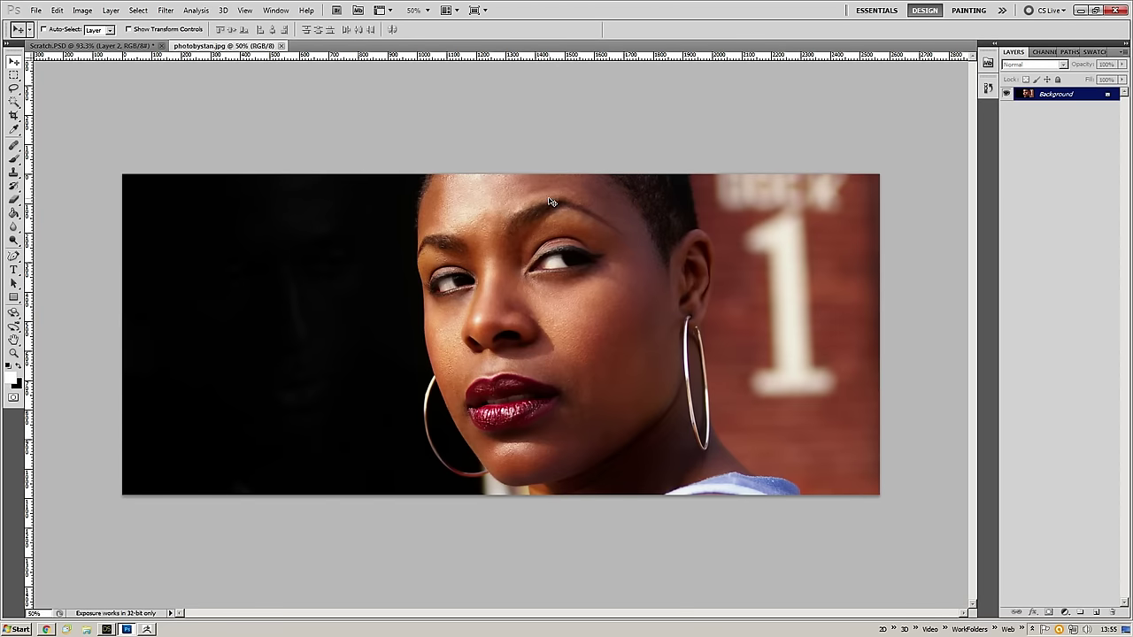
- Lasso the eyebrow above the woman's earring-side eye, copy it, close the photo, and paste it into Layer 2 of Scratch.PSD
{"action": "key", "text": "l"}
{"action": "mouse_move", "coordinate": [553, 202]}
{"action": "left_mouse_down"}
{"action": "mouse_move", "coordinate": [509, 209]}
{"action": "mouse_move", "coordinate": [505, 239]}
{"action": "mouse_move", "coordinate": [591, 214]}
{"action": "mouse_move", "coordinate": [631, 237]}
{"action": "mouse_move", "coordinate": [579, 192]}
{"action": "left_mouse_up"}
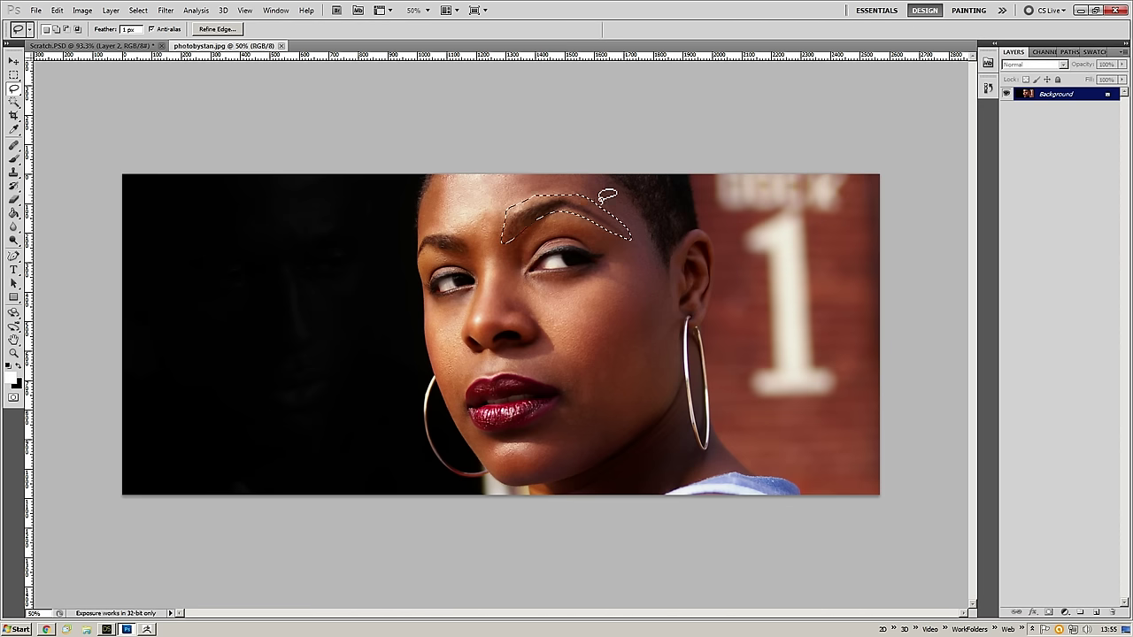
{"action": "left_click", "coordinate": [281, 45]}
{"action": "key", "text": "ctrl+v"}
{"action": "key", "text": "ctrl+minus"}
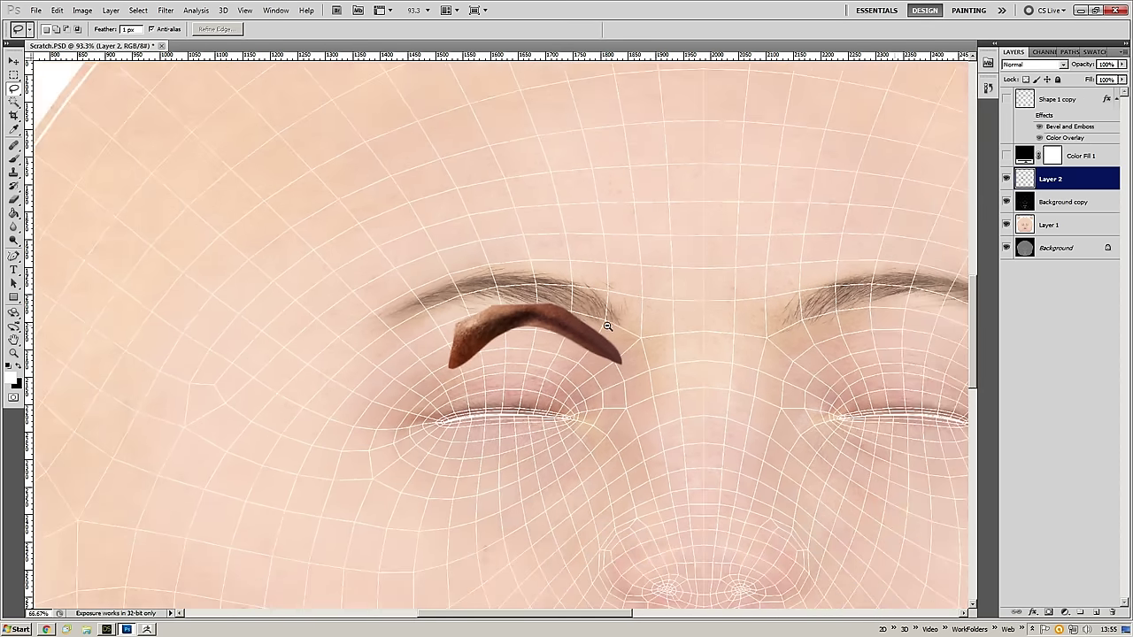
- Move the pasted eyebrow over the face map's opposite eyebrow and rotate it about 9.4 degrees to follow the brow line
{"action": "key", "text": "ctrl+t"}
{"action": "left_click_drag", "start_coordinate": [625, 302], "coordinate": [804, 234]}
{"action": "key", "text": "Return"}
{"action": "left_click_drag", "start_coordinate": [666, 276], "coordinate": [688, 309]}
{"action": "key", "text": "v"}
{"action": "key", "text": "ctrl+t"}
{"action": "left_click_drag", "start_coordinate": [811, 268], "coordinate": [741, 325]}
- Warp the pasted eyebrow so its inner end and arch follow the face map's eyebrow, and apply the transform
{"action": "right_click", "coordinate": [706, 330]}
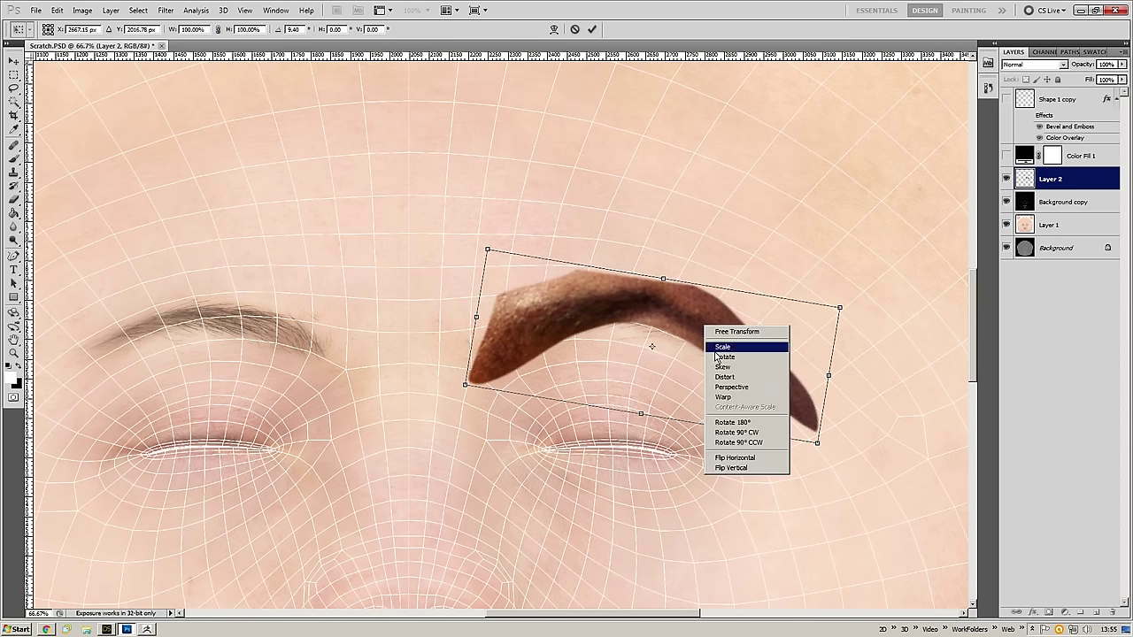
{"action": "left_click", "coordinate": [732, 407]}
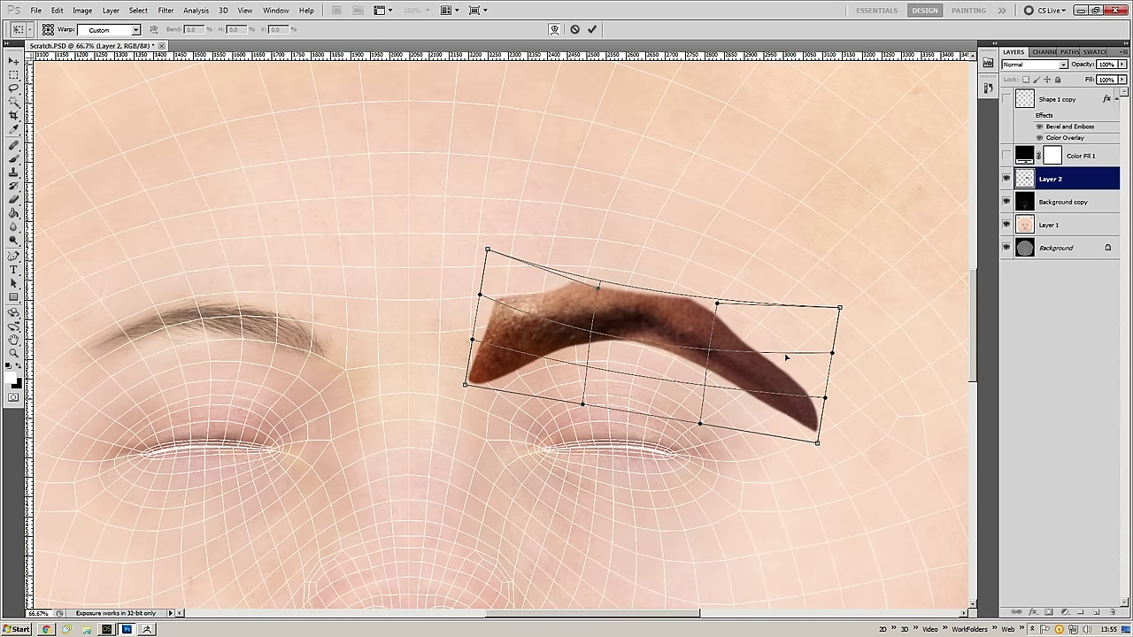
{"action": "mouse_move", "coordinate": [748, 379]}
{"action": "left_mouse_down"}
{"action": "mouse_move", "coordinate": [712, 373]}
{"action": "mouse_move", "coordinate": [739, 377]}
{"action": "left_mouse_up"}
{"action": "left_click_drag", "start_coordinate": [482, 365], "coordinate": [474, 364]}
{"action": "left_click_drag", "start_coordinate": [479, 295], "coordinate": [456, 299]}
{"action": "left_click_drag", "start_coordinate": [458, 383], "coordinate": [478, 390]}
{"action": "mouse_move", "coordinate": [465, 338]}
{"action": "left_mouse_down"}
{"action": "mouse_move", "coordinate": [442, 343]}
{"action": "mouse_move", "coordinate": [462, 318]}
{"action": "left_mouse_up"}
{"action": "key", "text": "Return"}
{"action": "left_click_drag", "start_coordinate": [602, 333], "coordinate": [566, 328], "text": "ctrl"}
{"action": "key", "text": "ctrl+z"}
{"action": "key", "text": "ctrl+z"}
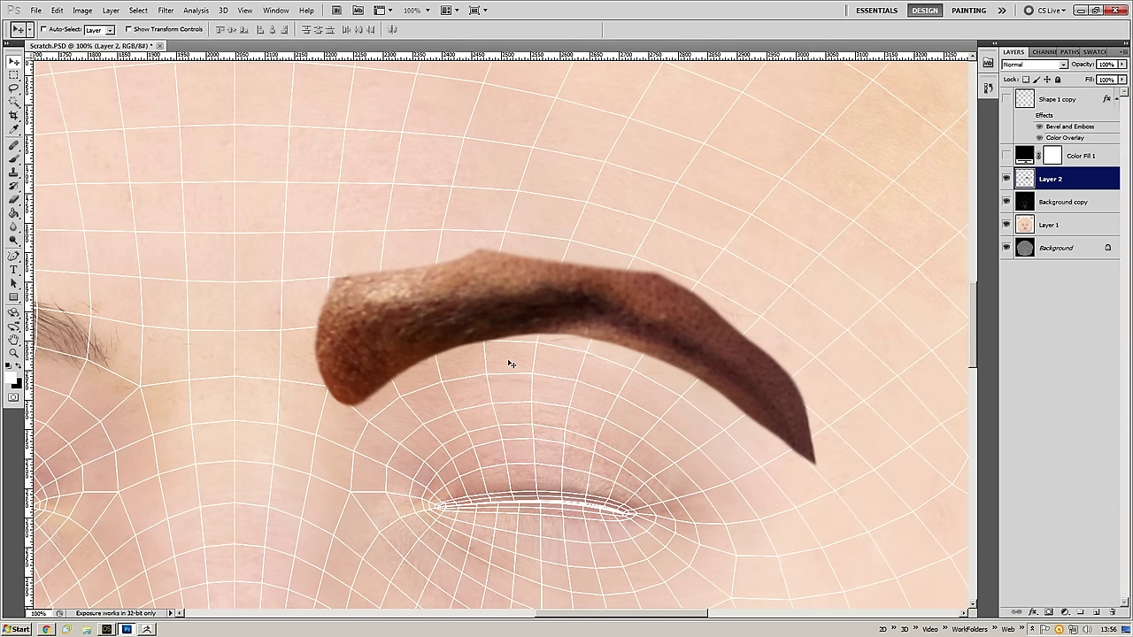
- Add an empty layer above Layer 2, hide Layer 2, and try one white brush stroke on the eyebrow
{"action": "key", "text": "b"}
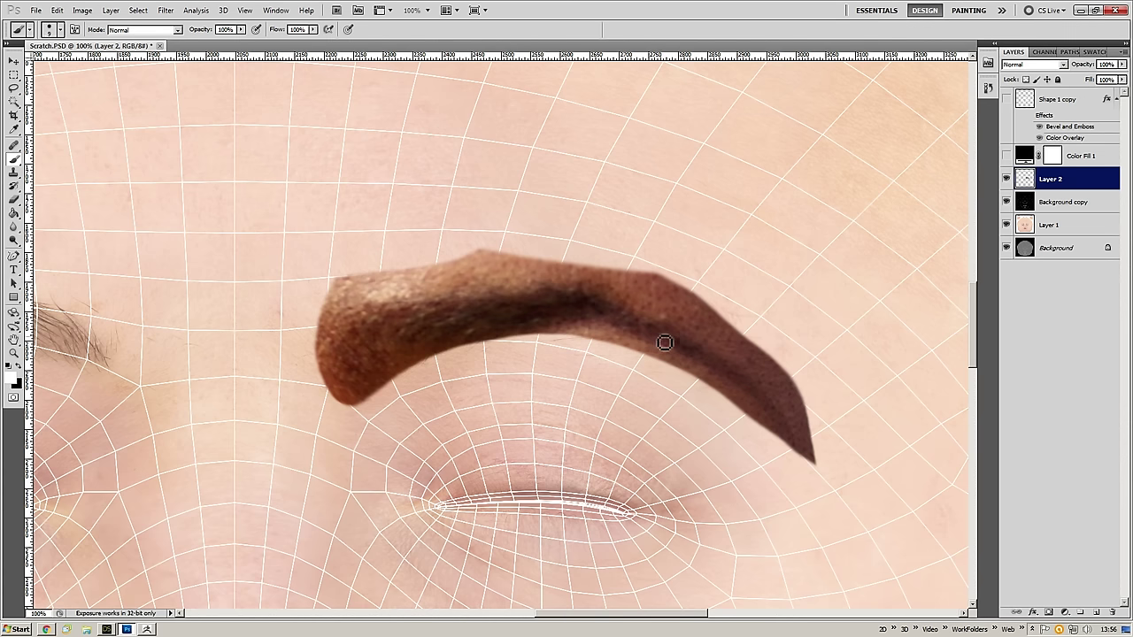
{"action": "left_click", "coordinate": [1097, 611]}
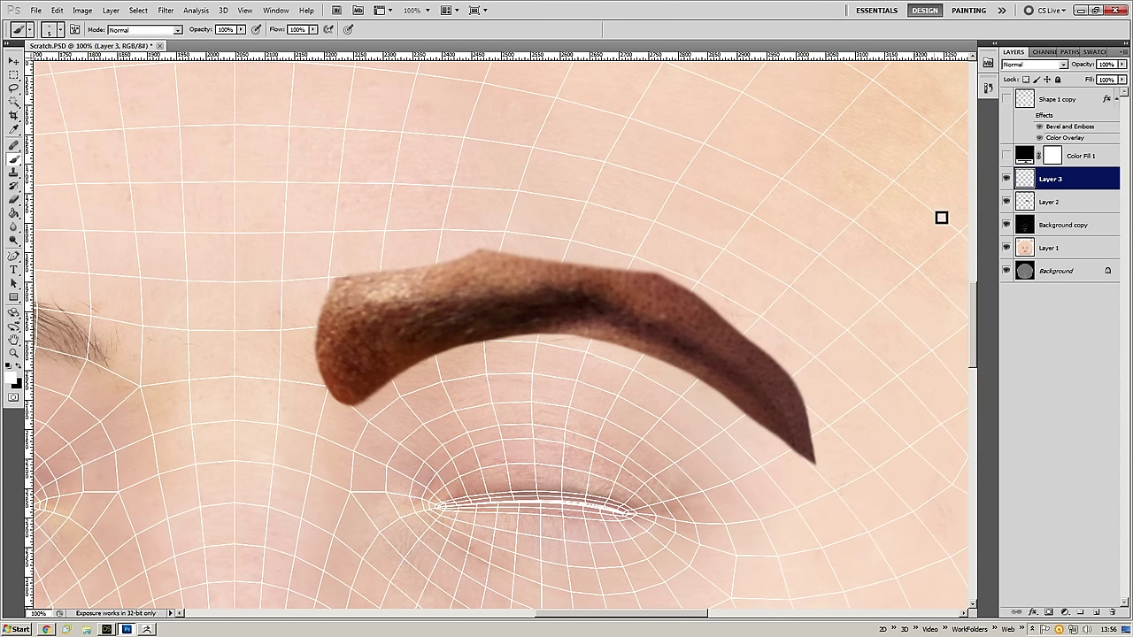
{"action": "left_click", "coordinate": [1005, 202]}
{"action": "left_click_drag", "start_coordinate": [638, 299], "coordinate": [588, 315]}
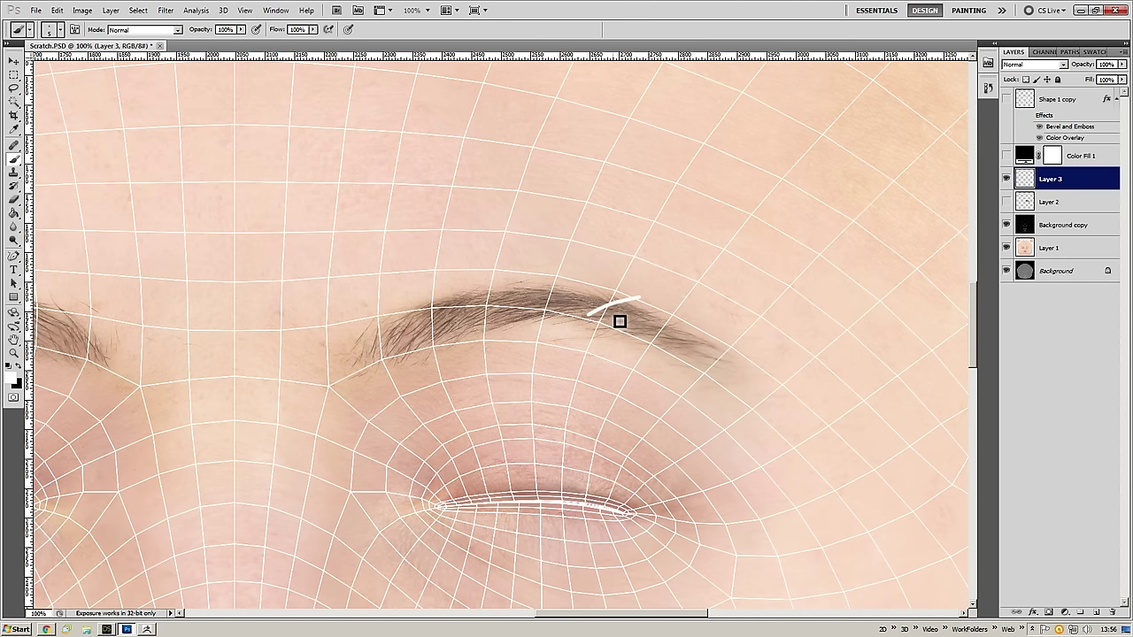
{"action": "key", "text": "ctrl+z"}
- Set up a hard round brush with pen-pressure Shape Dynamics, and test its tapered stroke on the eyebrow
{"action": "right_click", "coordinate": [585, 250]}
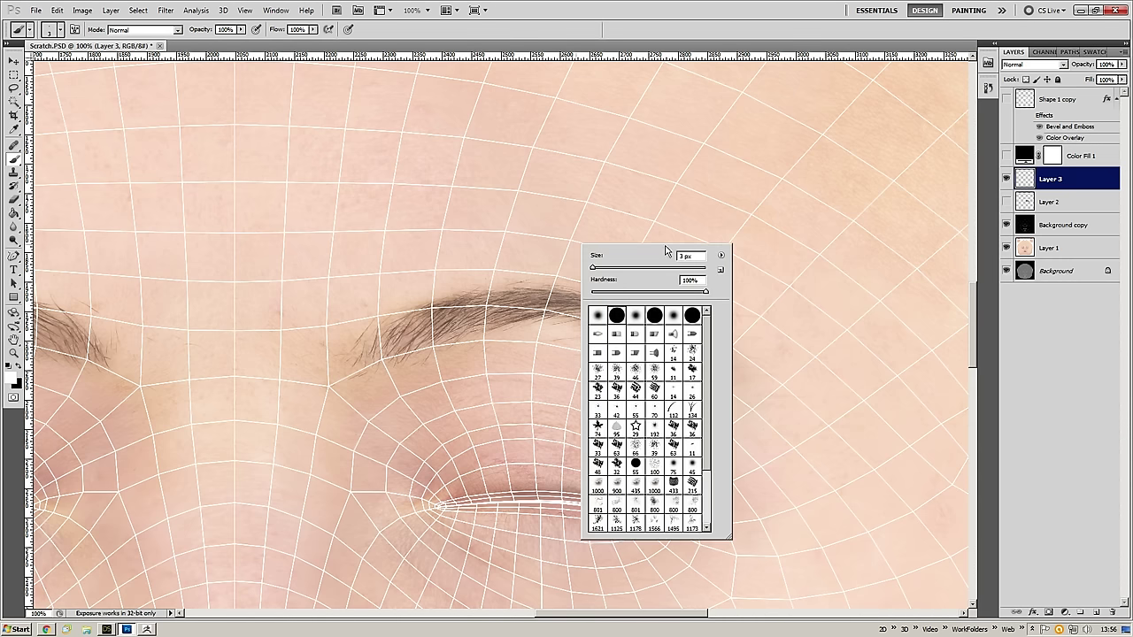
{"action": "left_click", "coordinate": [601, 268]}
{"action": "left_click", "coordinate": [722, 256]}
{"action": "left_click", "coordinate": [690, 262]}
{"action": "left_click", "coordinate": [397, 32]}
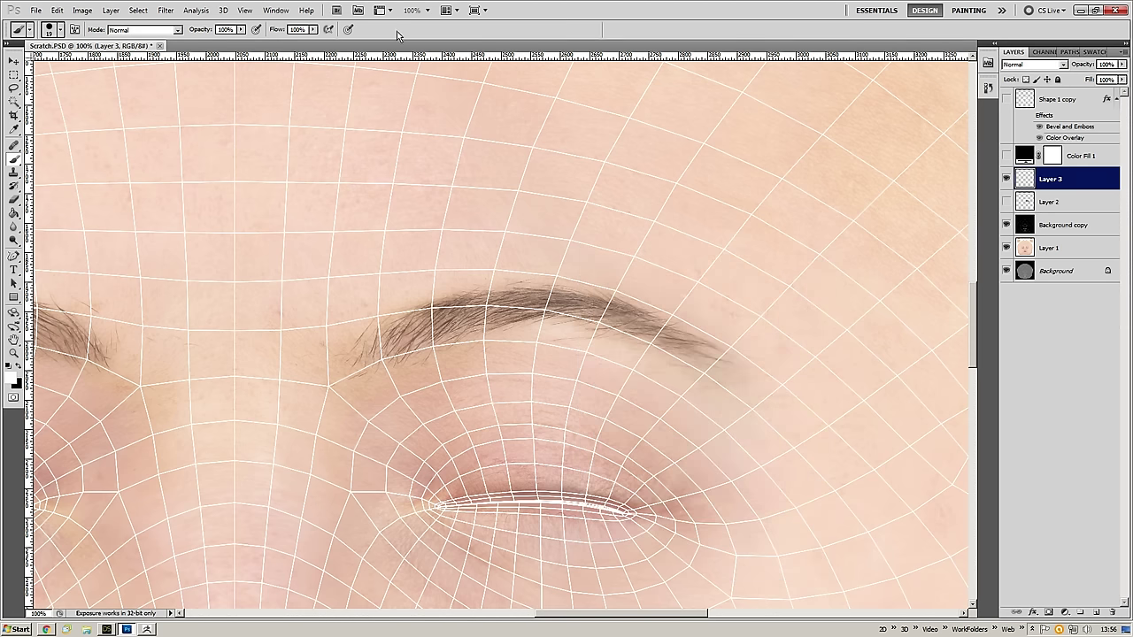
{"action": "left_click", "coordinate": [75, 29]}
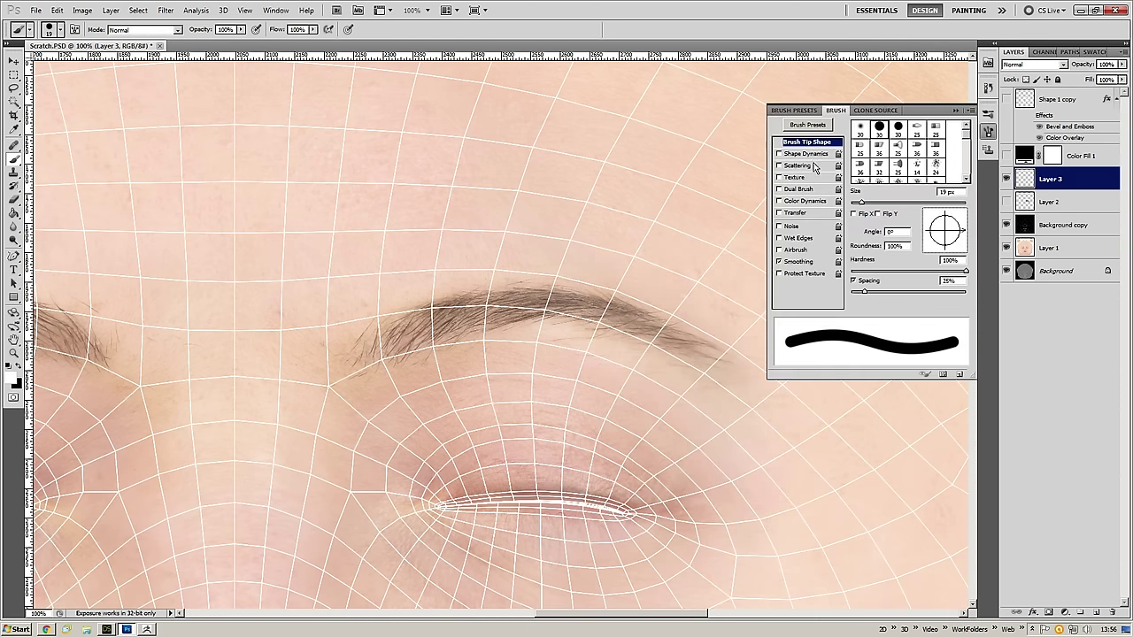
{"action": "left_click", "coordinate": [780, 154]}
{"action": "left_click_drag", "start_coordinate": [575, 316], "coordinate": [604, 304]}
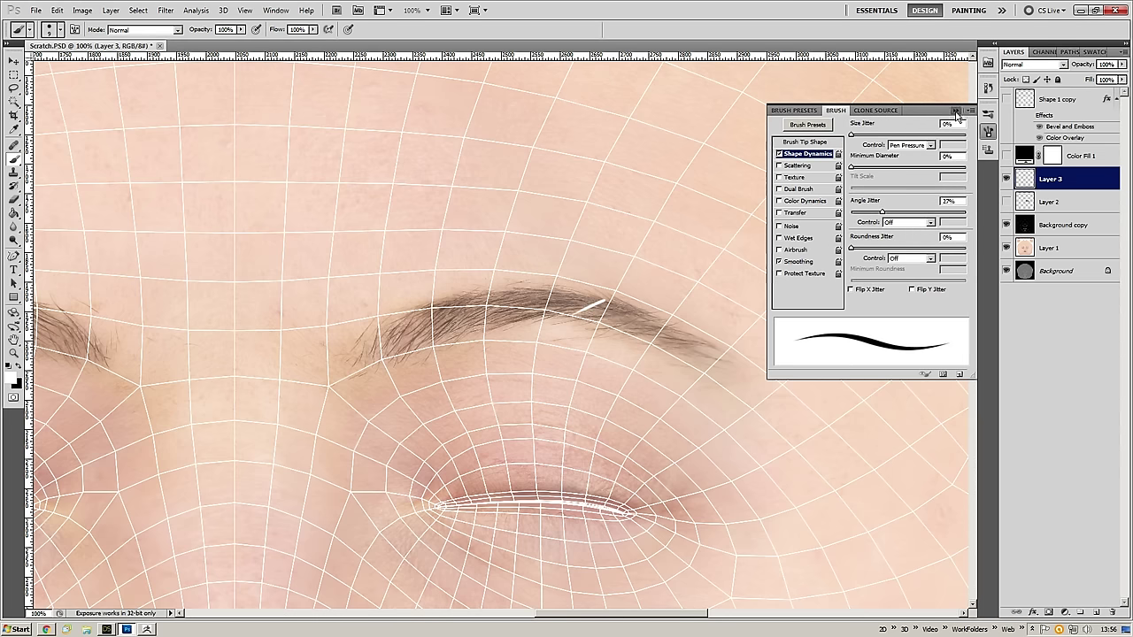
{"action": "key", "text": "F5"}
{"action": "key", "text": "ctrl+z"}
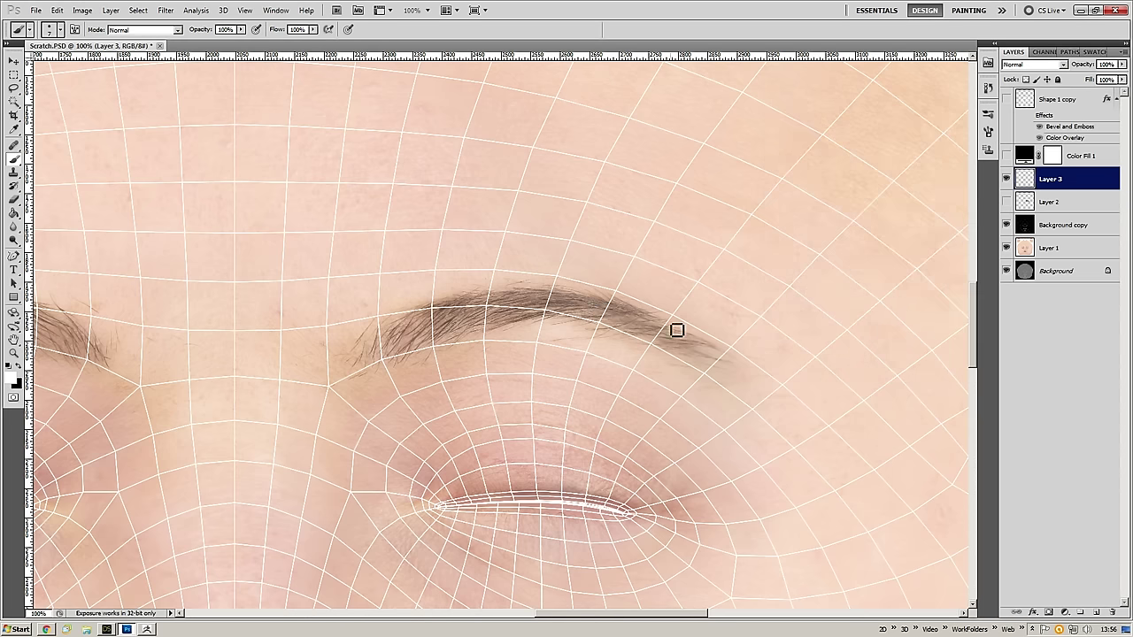
- Paint fine white hair strokes on Layer 3 along the whole eyebrow, following the direction of the hairs in the face map
{"action": "mouse_move", "coordinate": [658, 324]}
{"action": "left_mouse_down"}
{"action": "mouse_move", "coordinate": [623, 339]}
{"action": "mouse_move", "coordinate": [584, 329]}
{"action": "left_mouse_up"}
{"action": "mouse_move", "coordinate": [627, 311]}
{"action": "left_mouse_down"}
{"action": "mouse_move", "coordinate": [627, 298]}
{"action": "mouse_move", "coordinate": [577, 309]}
{"action": "mouse_move", "coordinate": [602, 296]}
{"action": "mouse_move", "coordinate": [538, 328]}
{"action": "mouse_move", "coordinate": [557, 296]}
{"action": "mouse_move", "coordinate": [539, 284]}
{"action": "mouse_move", "coordinate": [476, 321]}
{"action": "mouse_move", "coordinate": [528, 310]}
{"action": "mouse_move", "coordinate": [449, 327]}
{"action": "mouse_move", "coordinate": [493, 316]}
{"action": "mouse_move", "coordinate": [463, 319]}
{"action": "mouse_move", "coordinate": [505, 298]}
{"action": "mouse_move", "coordinate": [428, 336]}
{"action": "mouse_move", "coordinate": [475, 327]}
{"action": "mouse_move", "coordinate": [397, 357]}
{"action": "mouse_move", "coordinate": [410, 331]}
{"action": "mouse_move", "coordinate": [363, 371]}
{"action": "mouse_move", "coordinate": [377, 324]}
{"action": "mouse_move", "coordinate": [395, 369]}
{"action": "mouse_move", "coordinate": [484, 324]}
{"action": "left_mouse_up"}
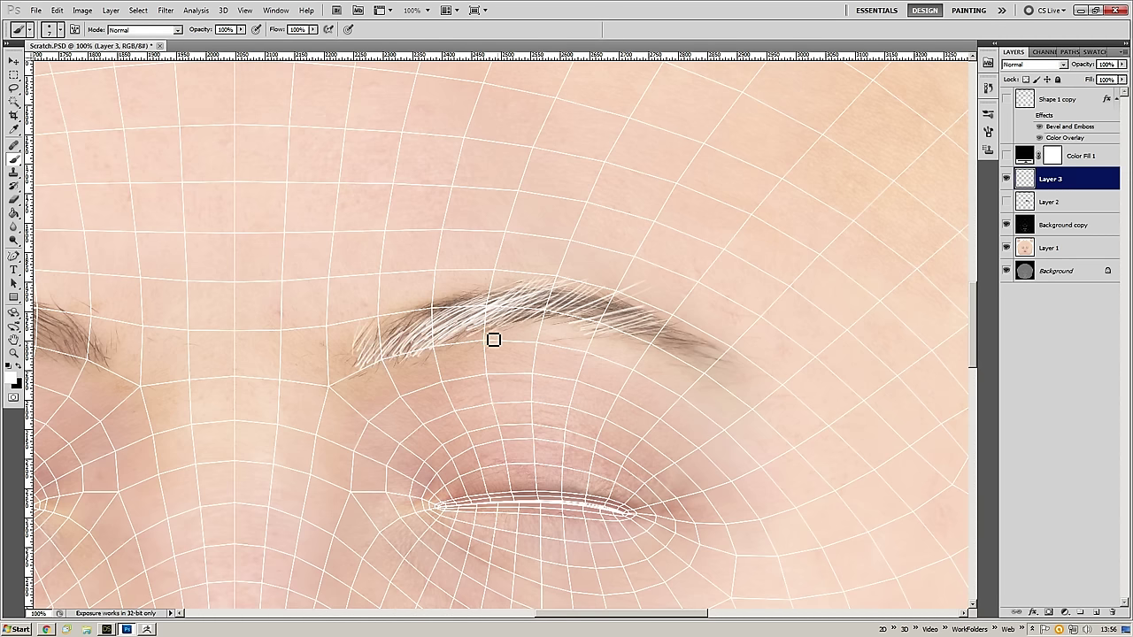
{"action": "mouse_move", "coordinate": [745, 349]}
{"action": "left_mouse_down"}
{"action": "mouse_move", "coordinate": [708, 351]}
{"action": "mouse_move", "coordinate": [772, 359]}
{"action": "mouse_move", "coordinate": [678, 346]}
{"action": "mouse_move", "coordinate": [733, 381]}
{"action": "left_mouse_up"}
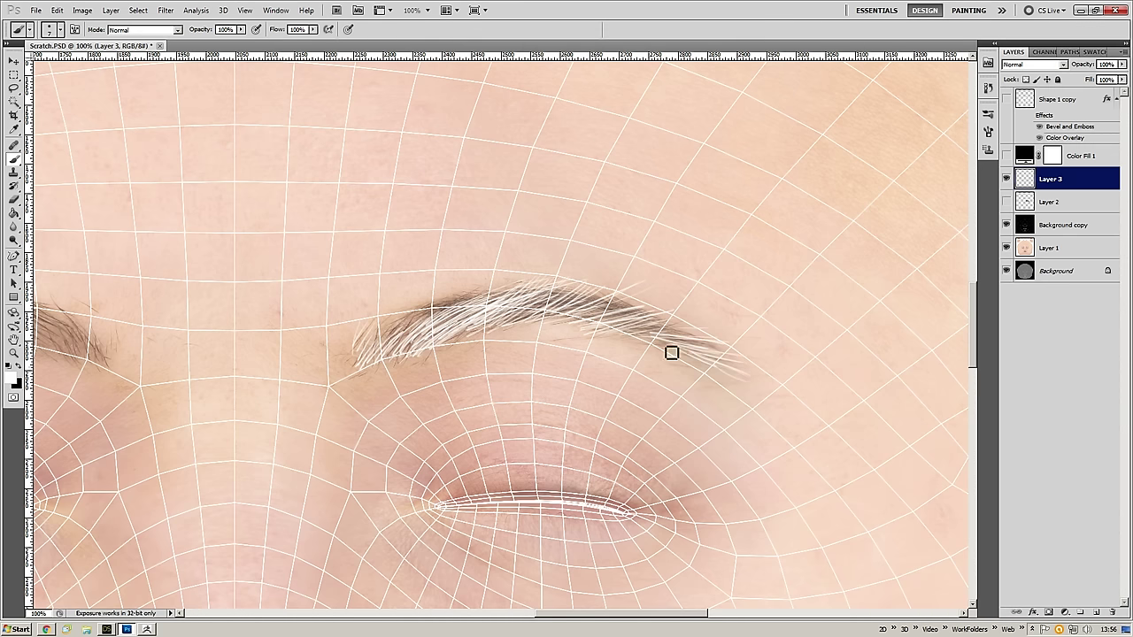
{"action": "mouse_move", "coordinate": [427, 334]}
{"action": "left_mouse_down"}
{"action": "mouse_move", "coordinate": [438, 313]}
{"action": "mouse_move", "coordinate": [392, 348]}
{"action": "mouse_move", "coordinate": [443, 307]}
{"action": "left_mouse_up"}
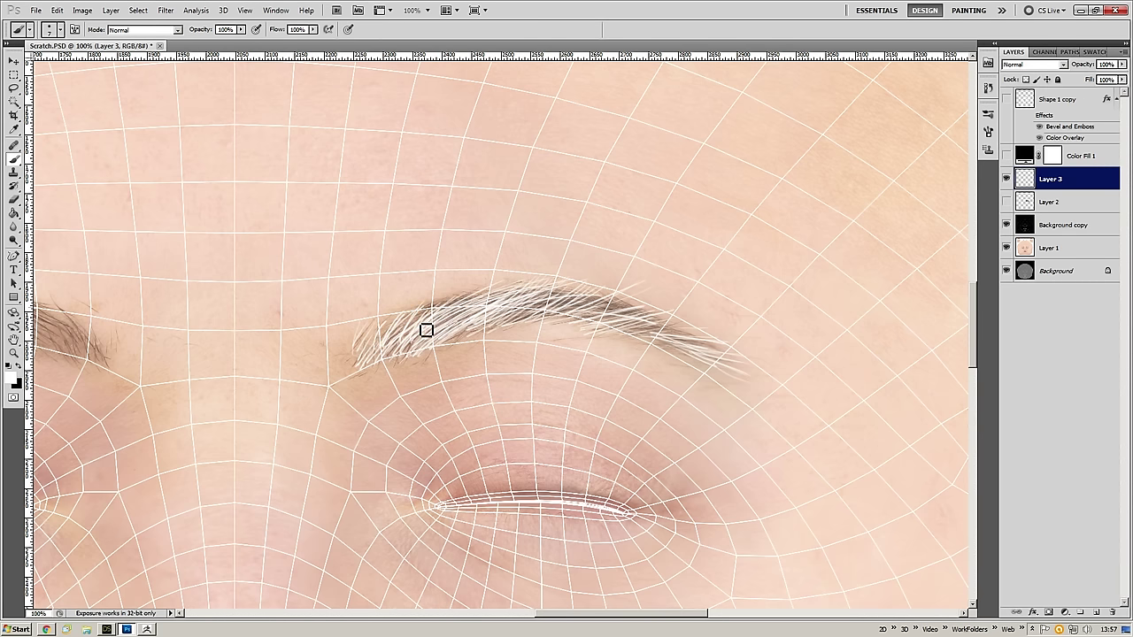
{"action": "mouse_move", "coordinate": [575, 312]}
{"action": "left_mouse_down"}
{"action": "mouse_move", "coordinate": [620, 317]}
{"action": "mouse_move", "coordinate": [617, 307]}
{"action": "mouse_move", "coordinate": [685, 334]}
{"action": "mouse_move", "coordinate": [437, 334]}
{"action": "mouse_move", "coordinate": [579, 309]}
{"action": "left_mouse_up"}
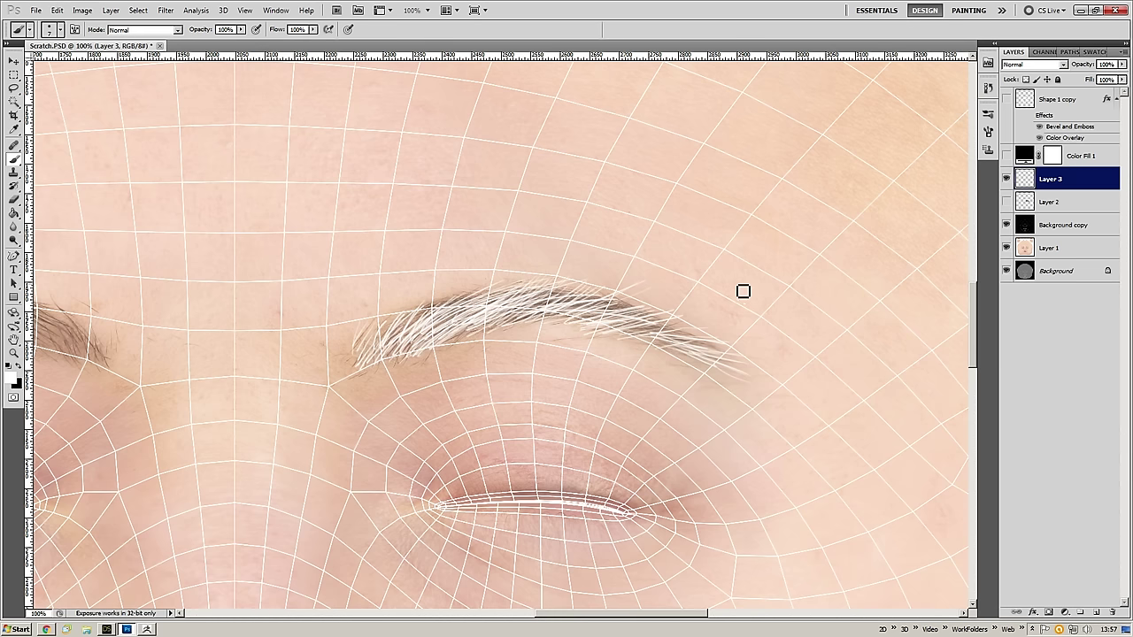
- Sample the skin tone beside the eyebrow and add a new empty layer between Layer 2 and Layer 3
{"action": "left_click_drag", "start_coordinate": [731, 273], "coordinate": [686, 322], "text": "alt"}
{"action": "left_click", "coordinate": [1067, 202]}
{"action": "left_click", "coordinate": [1095, 613]}
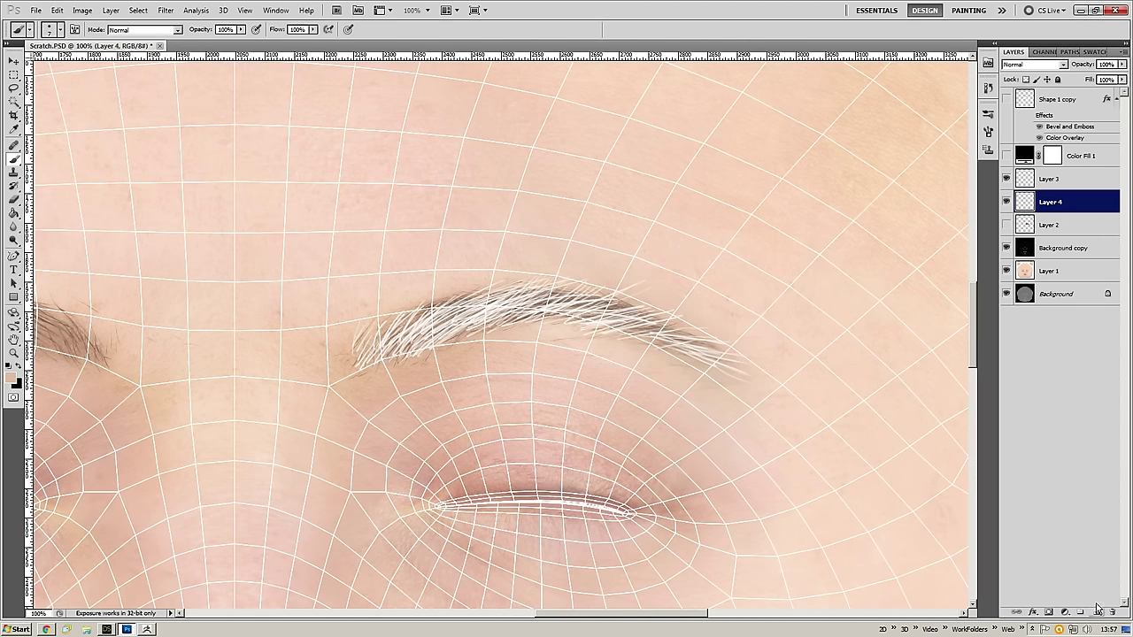
- Paint a skin-toned patch on Layer 4 behind the white hairs with a large soft brush, covering the original eyebrow
{"action": "right_click", "coordinate": [687, 347]}
{"action": "left_click_drag", "start_coordinate": [722, 329], "coordinate": [742, 331]}
{"action": "mouse_move", "coordinate": [603, 315]}
{"action": "left_mouse_down"}
{"action": "mouse_move", "coordinate": [678, 327]}
{"action": "mouse_move", "coordinate": [721, 356]}
{"action": "mouse_move", "coordinate": [467, 268]}
{"action": "mouse_move", "coordinate": [369, 274]}
{"action": "mouse_move", "coordinate": [336, 321]}
{"action": "mouse_move", "coordinate": [472, 293]}
{"action": "left_mouse_up"}
{"action": "key", "text": "ctrl+z"}
{"action": "key", "text": "bracketright"}
{"action": "key", "text": "bracketright"}
{"action": "key", "text": "bracketright"}
{"action": "key", "text": "bracketright"}
{"action": "key", "text": "bracketright"}
{"action": "key", "text": "bracketright"}
{"action": "mouse_move", "coordinate": [680, 307]}
{"action": "left_mouse_down"}
{"action": "mouse_move", "coordinate": [694, 339]}
{"action": "mouse_move", "coordinate": [384, 296]}
{"action": "left_mouse_up"}
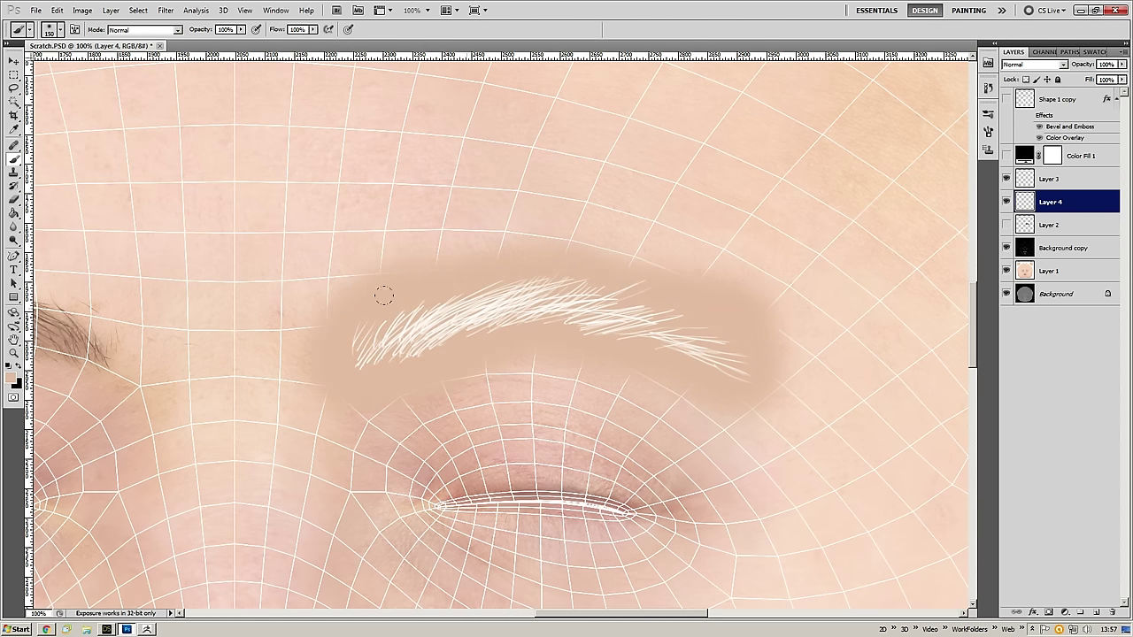
- Add 18.92% Gaussian monochromatic noise to the skin-toned patch on Layer 4
{"action": "left_click", "coordinate": [165, 10]}
{"action": "mouse_move", "coordinate": [217, 139]}
{"action": "left_click", "coordinate": [108, 138]}
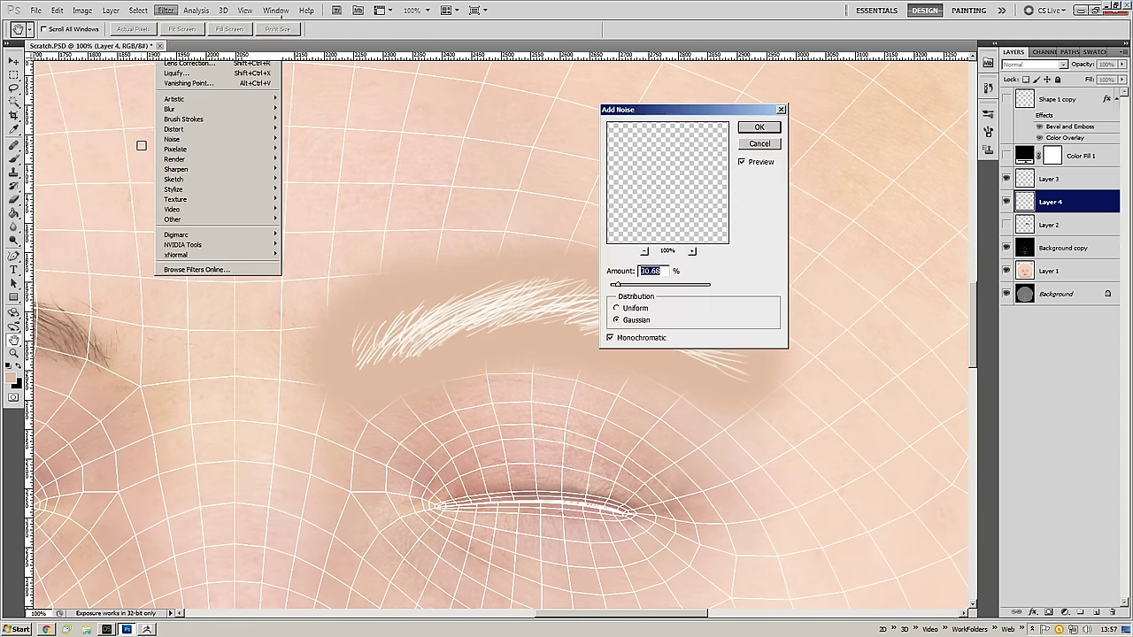
{"action": "left_click_drag", "start_coordinate": [623, 285], "coordinate": [617, 290]}
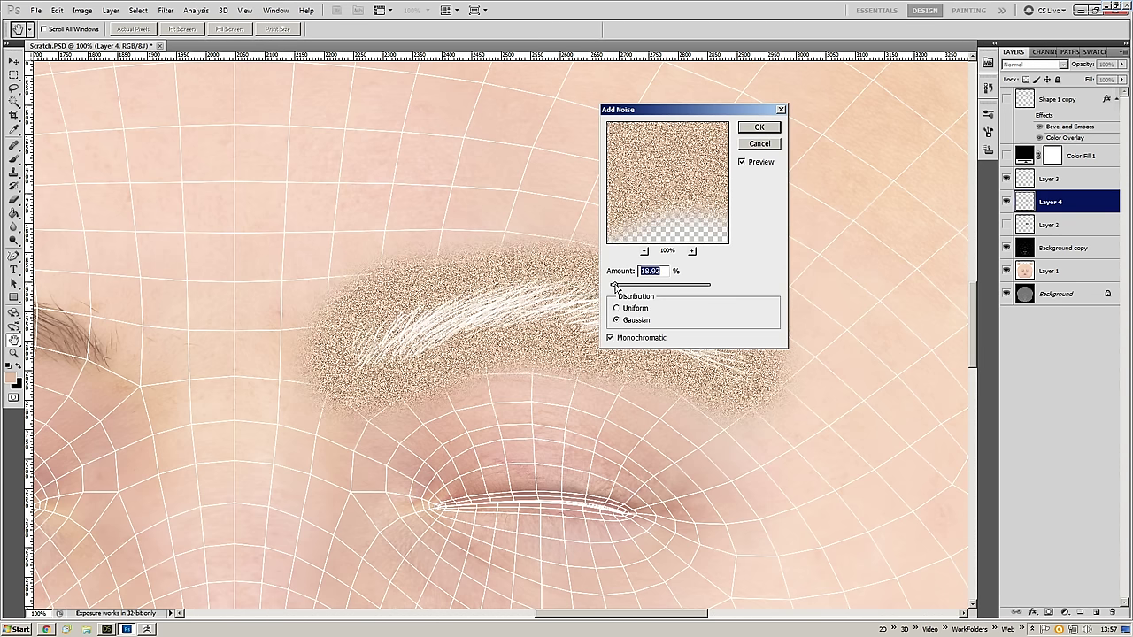
{"action": "left_click", "coordinate": [758, 129]}
- Fade the noise on the skin-toned patch to 17% opacity in Normal mode
{"action": "key", "text": "ctrl+shift+f"}
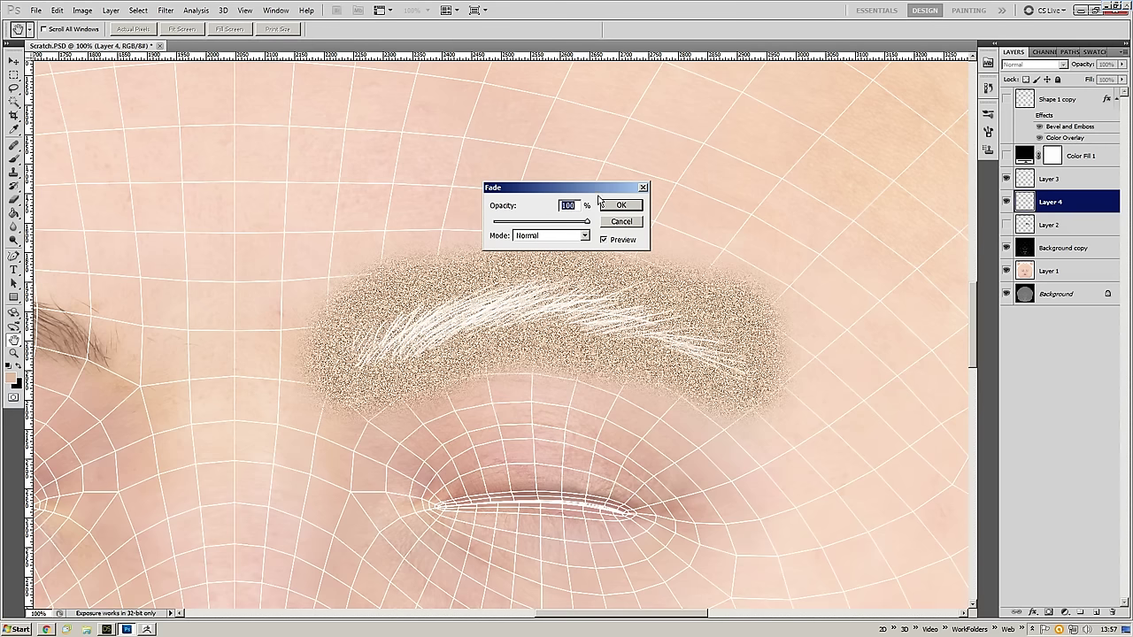
{"action": "left_click_drag", "start_coordinate": [567, 222], "coordinate": [523, 222]}
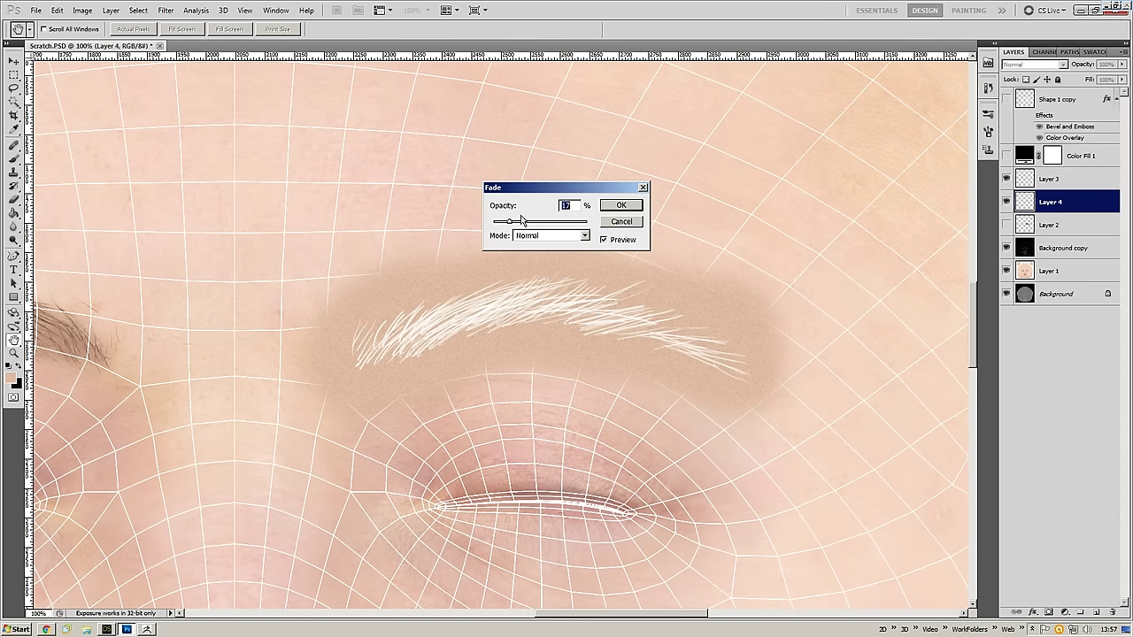
{"action": "left_click", "coordinate": [620, 206]}
- Apply a Clumped Grain texture to the skin-toned patch on Layer 4 with intensity about 23 and contrast 50
{"action": "left_click", "coordinate": [165, 10]}
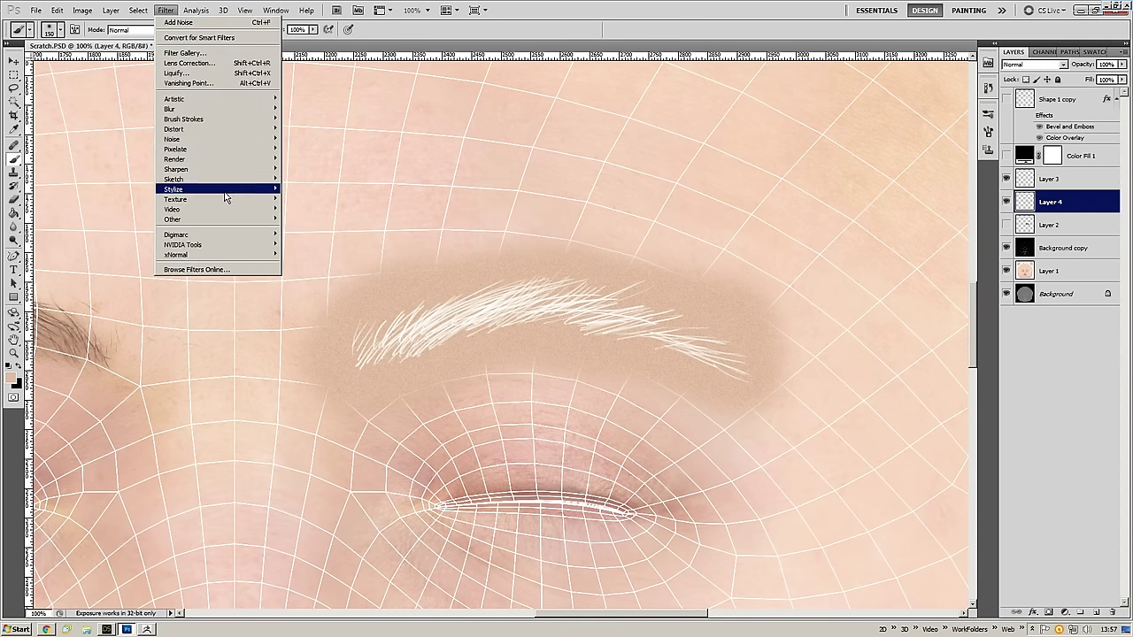
{"action": "mouse_move", "coordinate": [235, 200]}
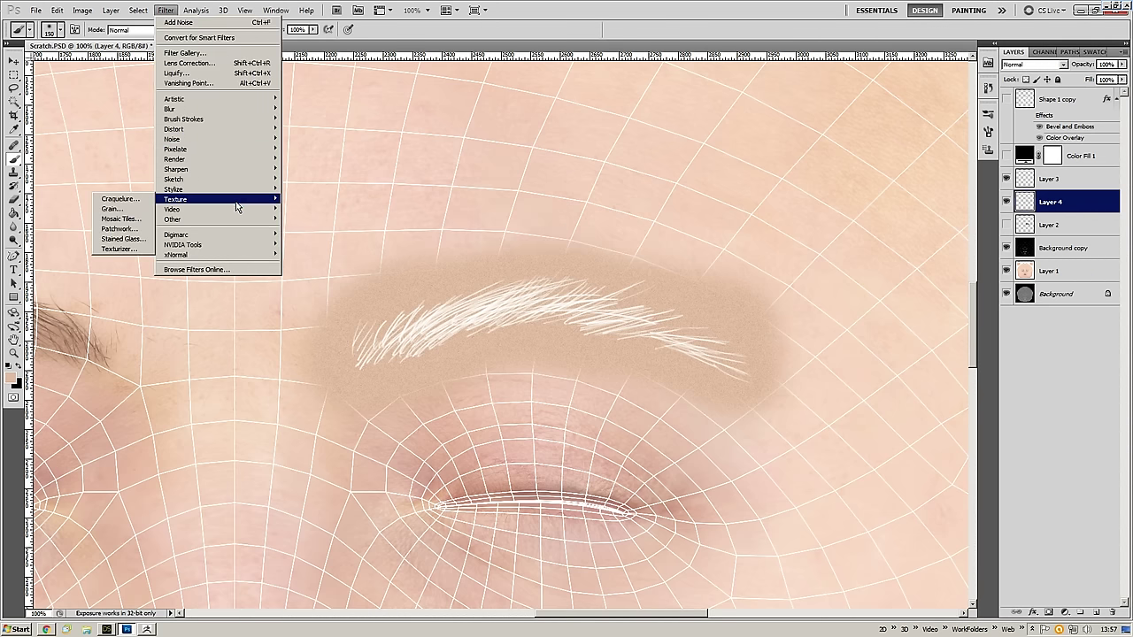
{"action": "left_click", "coordinate": [143, 210]}
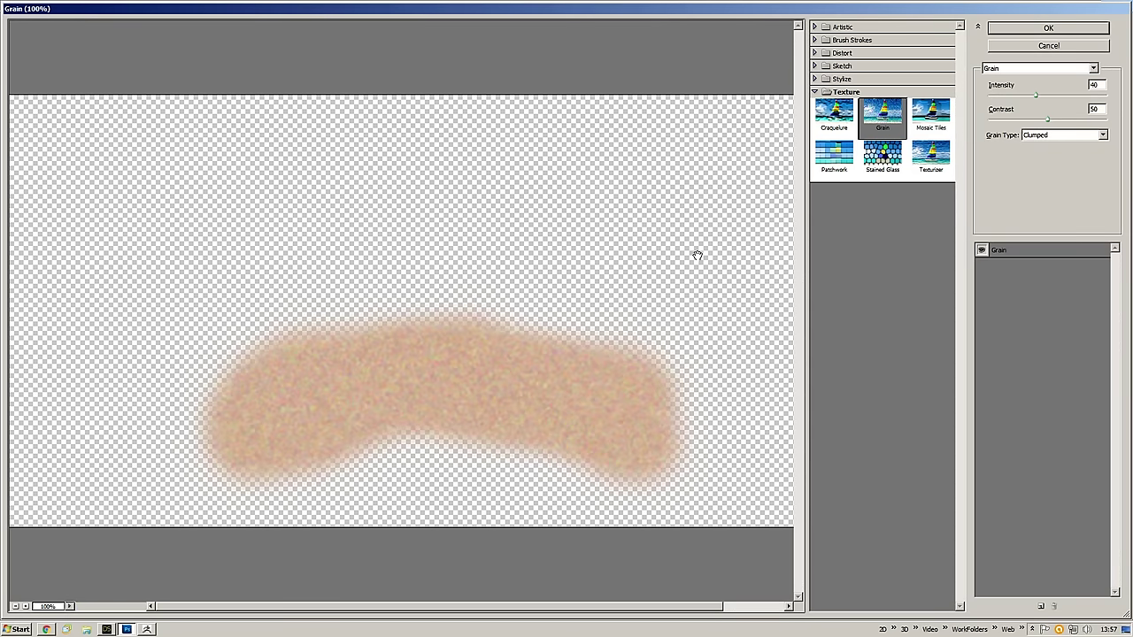
{"action": "left_click_drag", "start_coordinate": [1037, 95], "coordinate": [1016, 95]}
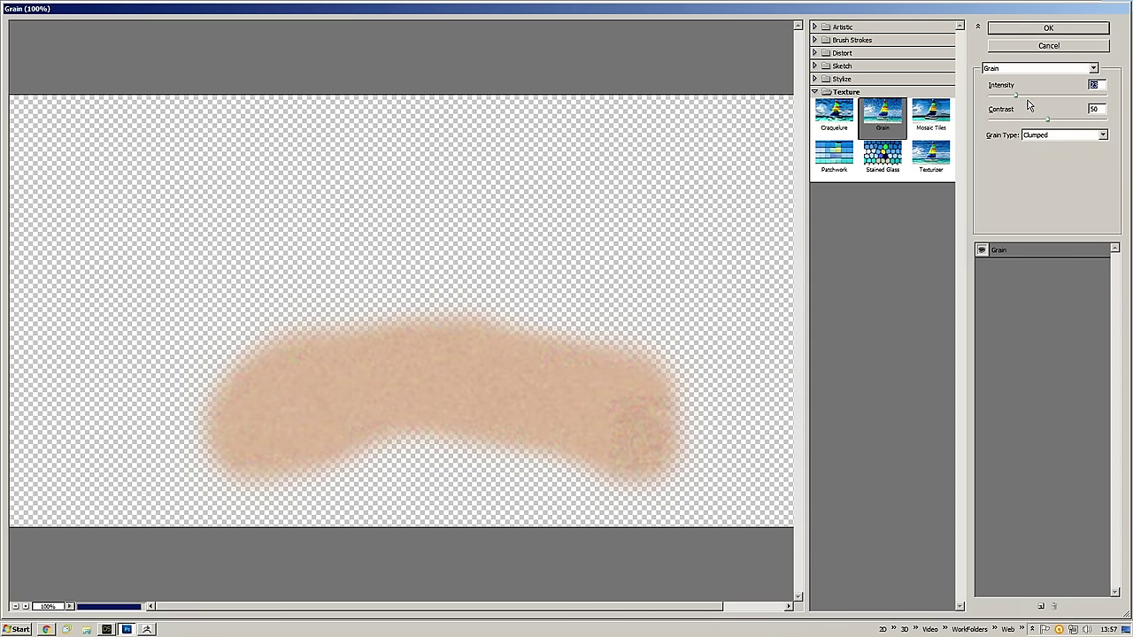
{"action": "left_click", "coordinate": [1048, 28]}
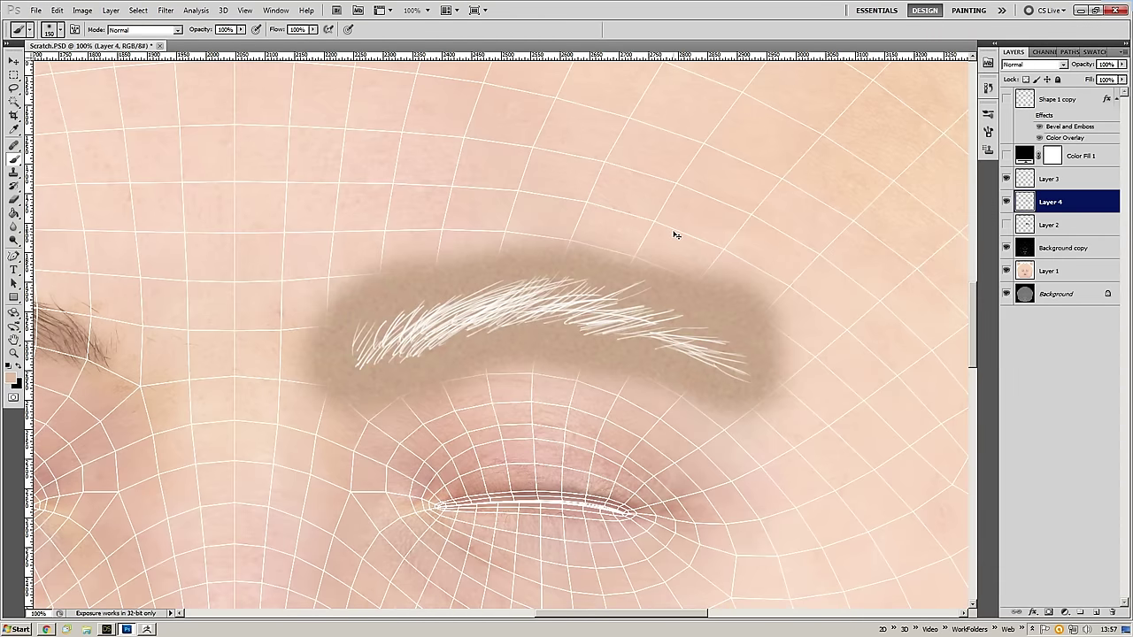
- Fade the grain on the skin-toned patch to 49% opacity in Normal mode
{"action": "key", "text": "ctrl+shift+f"}
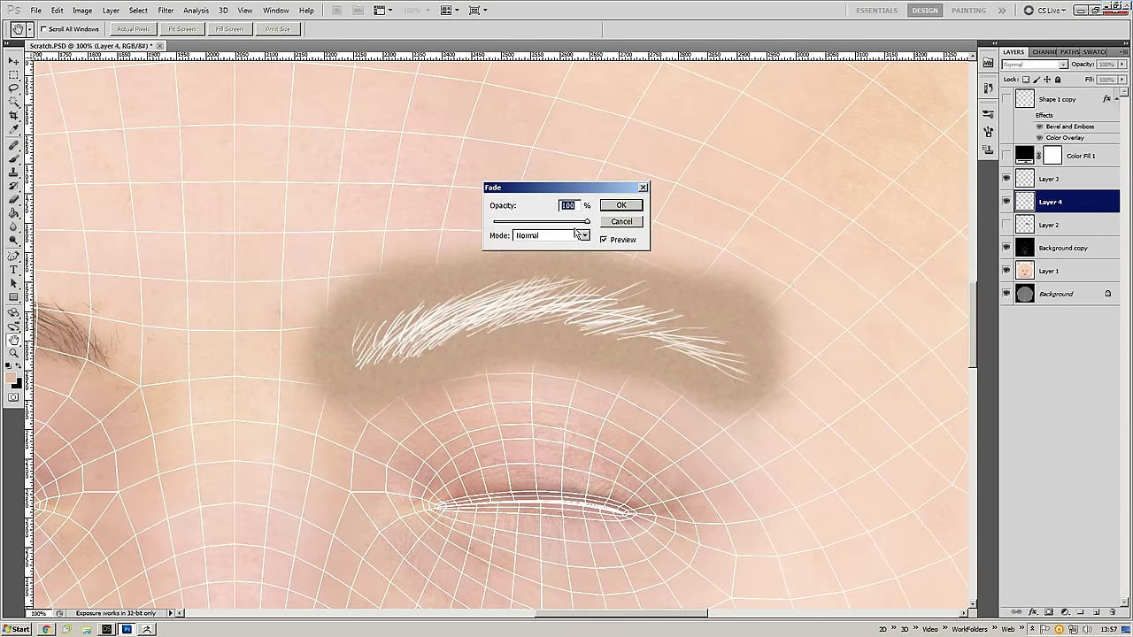
{"action": "left_click_drag", "start_coordinate": [582, 222], "coordinate": [548, 227]}
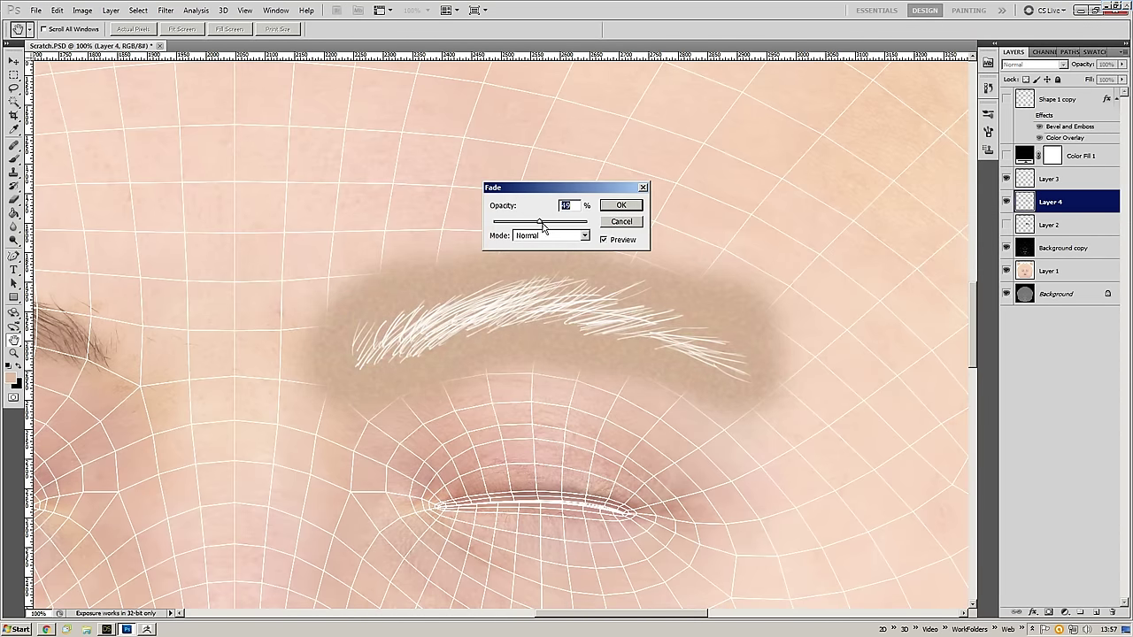
{"action": "left_click", "coordinate": [621, 205]}
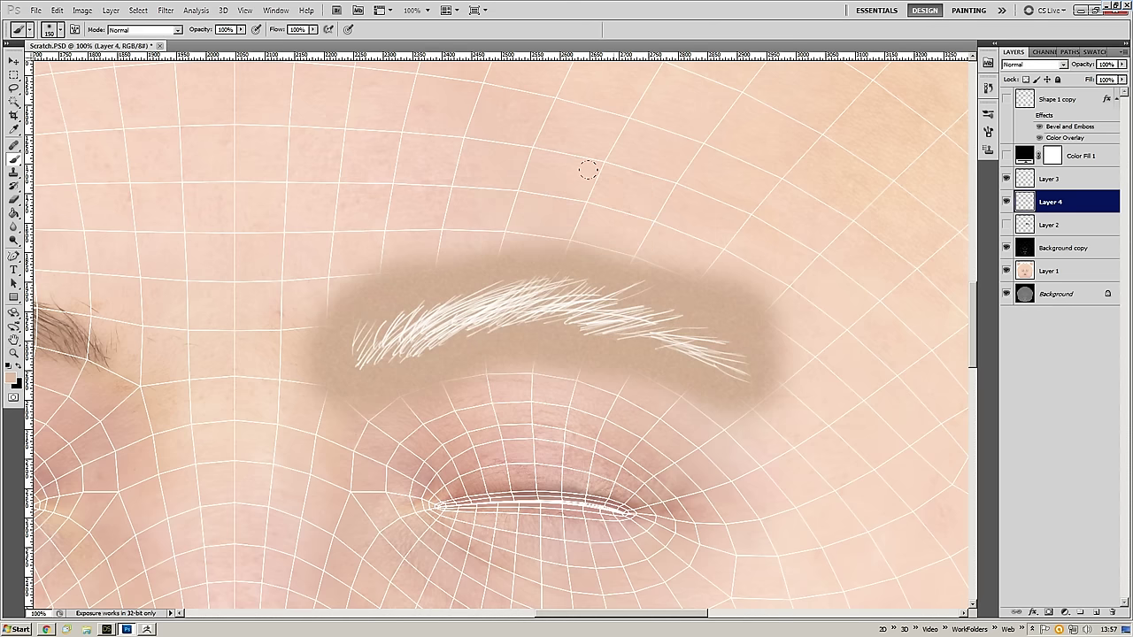
- Lighten the patch's edges with the Dodge tool on Highlights at 22% exposure, using a 300-pixel soft brush
{"action": "key", "text": "o"}
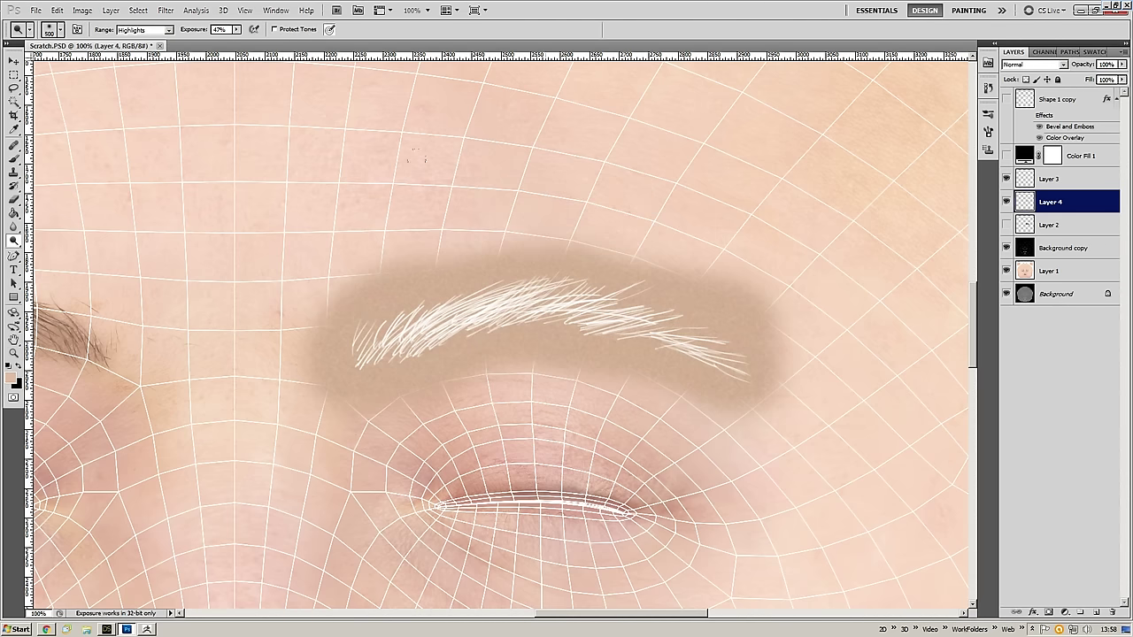
{"action": "key", "text": "bracketleft"}
{"action": "left_click", "coordinate": [236, 30]}
{"action": "left_click_drag", "start_coordinate": [236, 41], "coordinate": [218, 41]}
{"action": "left_click", "coordinate": [381, 37]}
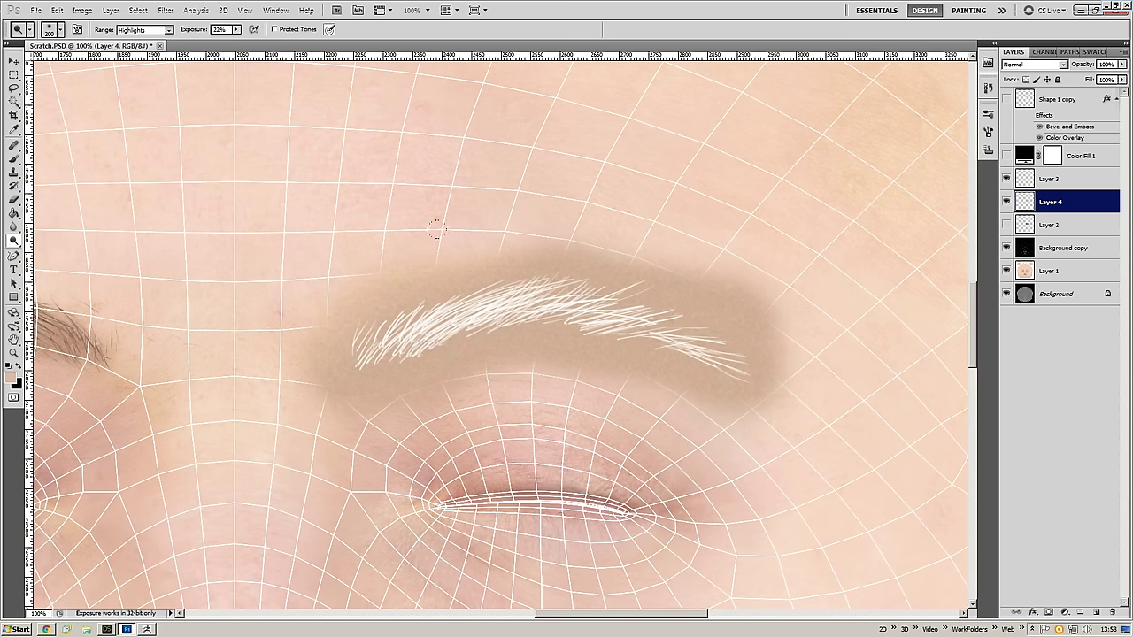
{"action": "key", "text": "bracketright"}
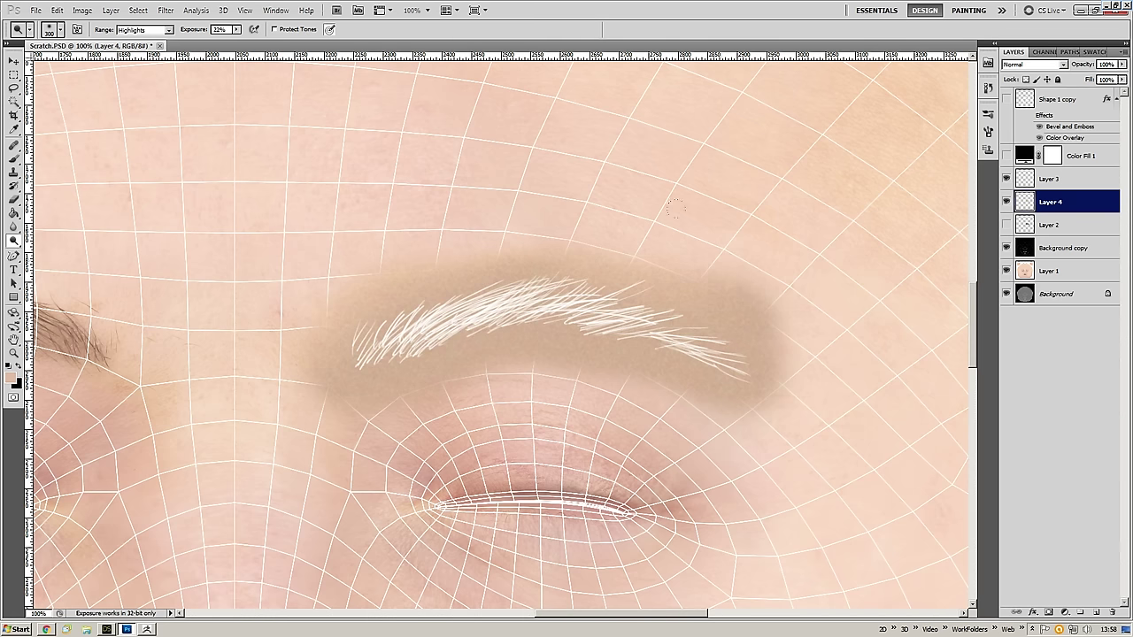
{"action": "mouse_move", "coordinate": [761, 363]}
{"action": "left_mouse_down"}
{"action": "mouse_move", "coordinate": [700, 385]}
{"action": "mouse_move", "coordinate": [557, 359]}
{"action": "mouse_move", "coordinate": [363, 371]}
{"action": "mouse_move", "coordinate": [257, 354]}
{"action": "mouse_move", "coordinate": [378, 171]}
{"action": "left_mouse_up"}
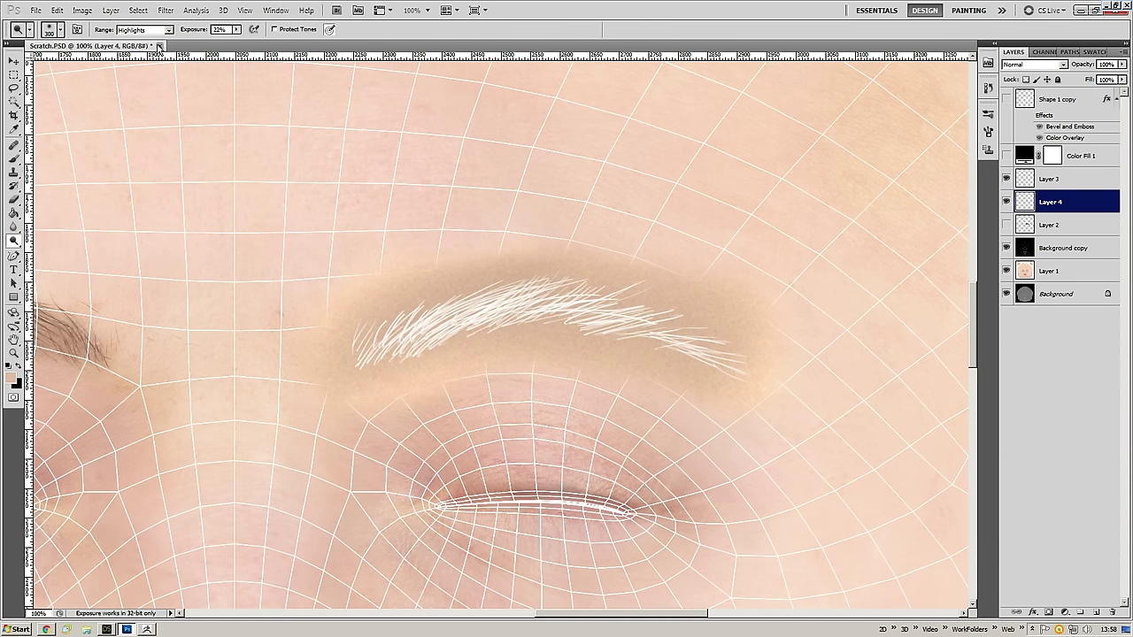
- Dock the floating Scratch.PSD window back into the workspace and switch to the Painting workspace
{"action": "key", "text": "F5"}
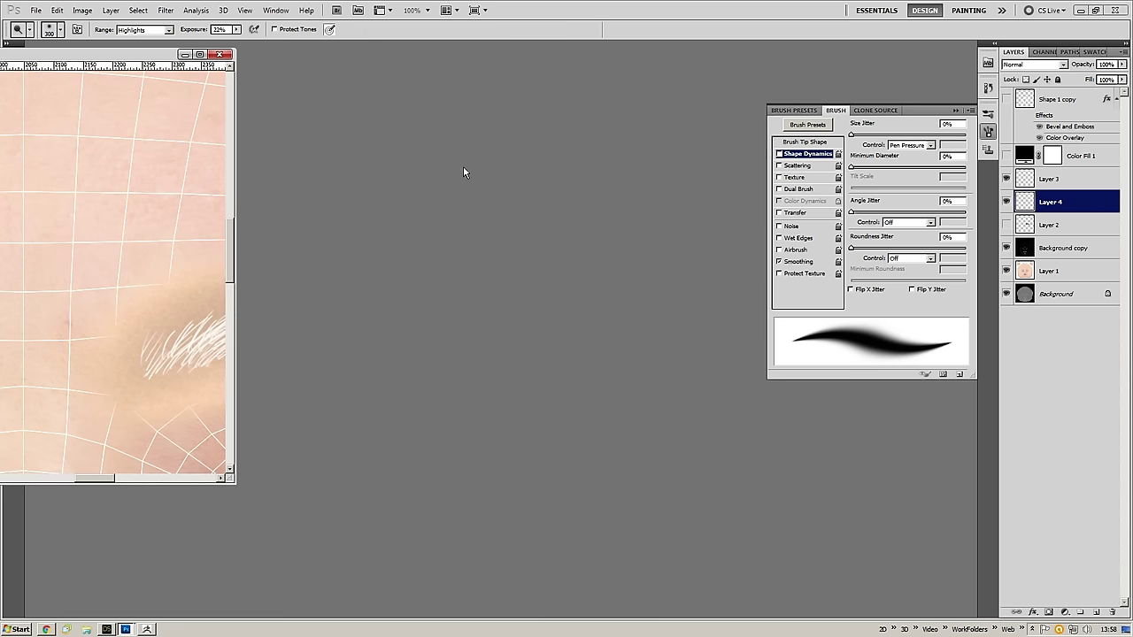
{"action": "left_click", "coordinate": [200, 54]}
{"action": "left_click", "coordinate": [956, 110]}
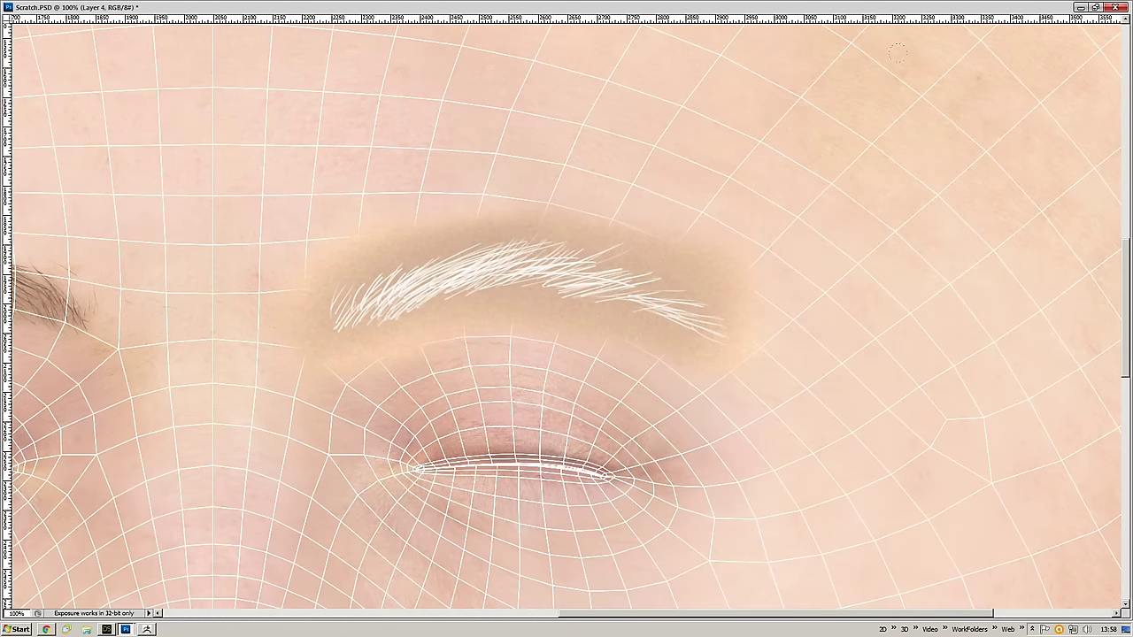
{"action": "double_click", "coordinate": [980, 9]}
{"action": "left_click_drag", "start_coordinate": [150, 51], "coordinate": [164, 50]}
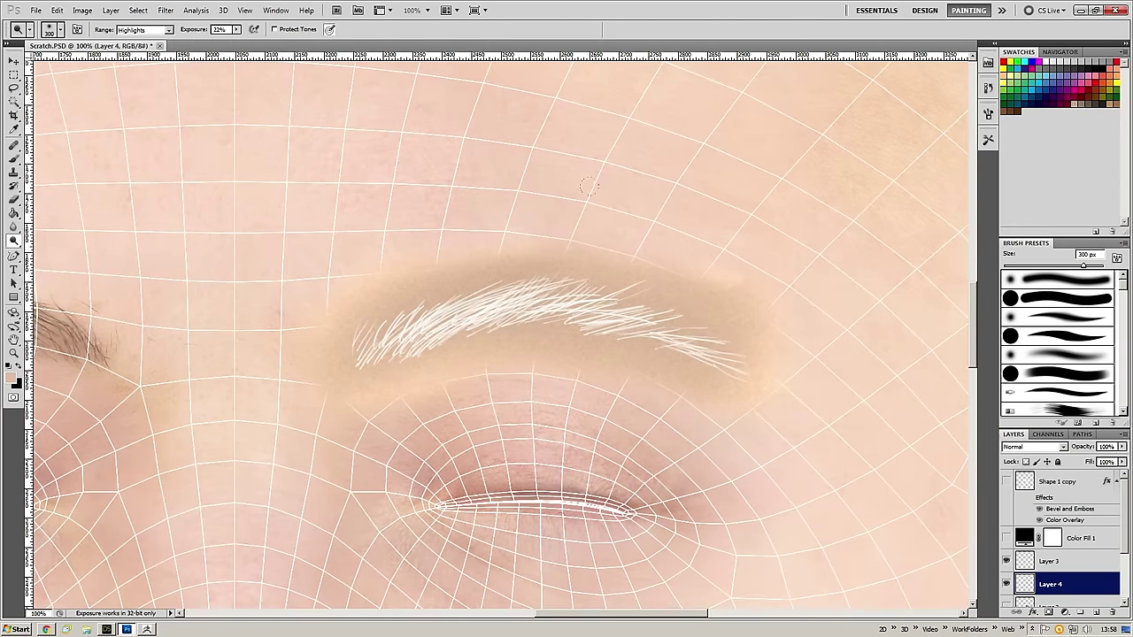
- Reduce the Dodge tool's exposure to 16%
{"action": "left_click_drag", "start_coordinate": [236, 30], "coordinate": [234, 41]}
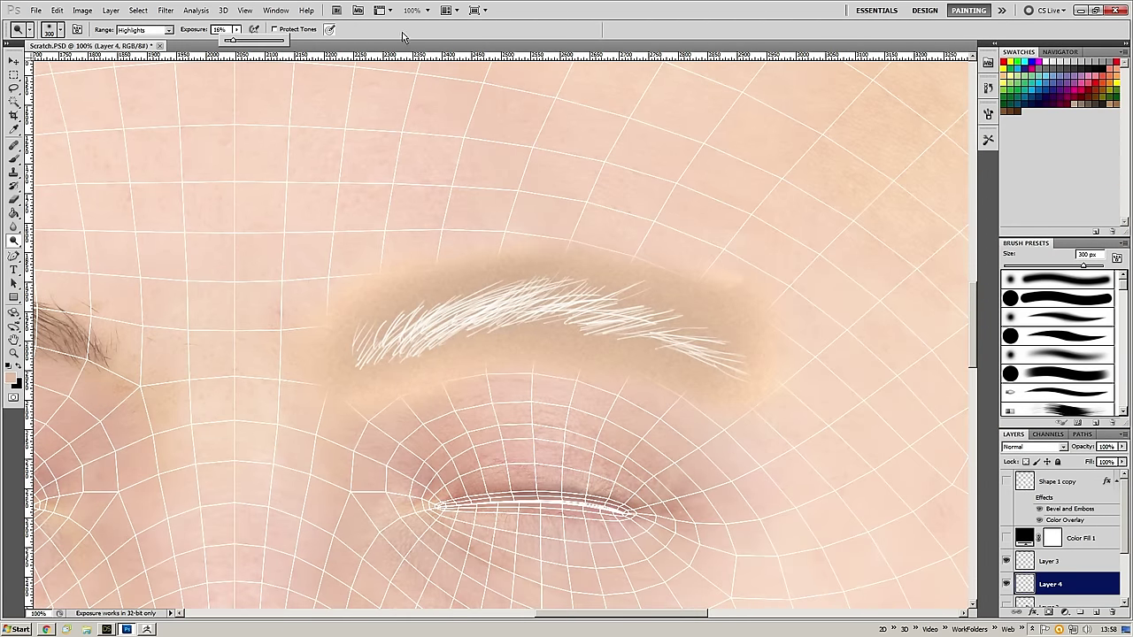
{"action": "left_click", "coordinate": [405, 35]}
- Try dodging the highlights at both ends of the skin-toned patch, and undo each stroke
{"action": "mouse_move", "coordinate": [687, 292]}
{"action": "left_mouse_down"}
{"action": "mouse_move", "coordinate": [717, 296]}
{"action": "mouse_move", "coordinate": [758, 382]}
{"action": "left_mouse_up"}
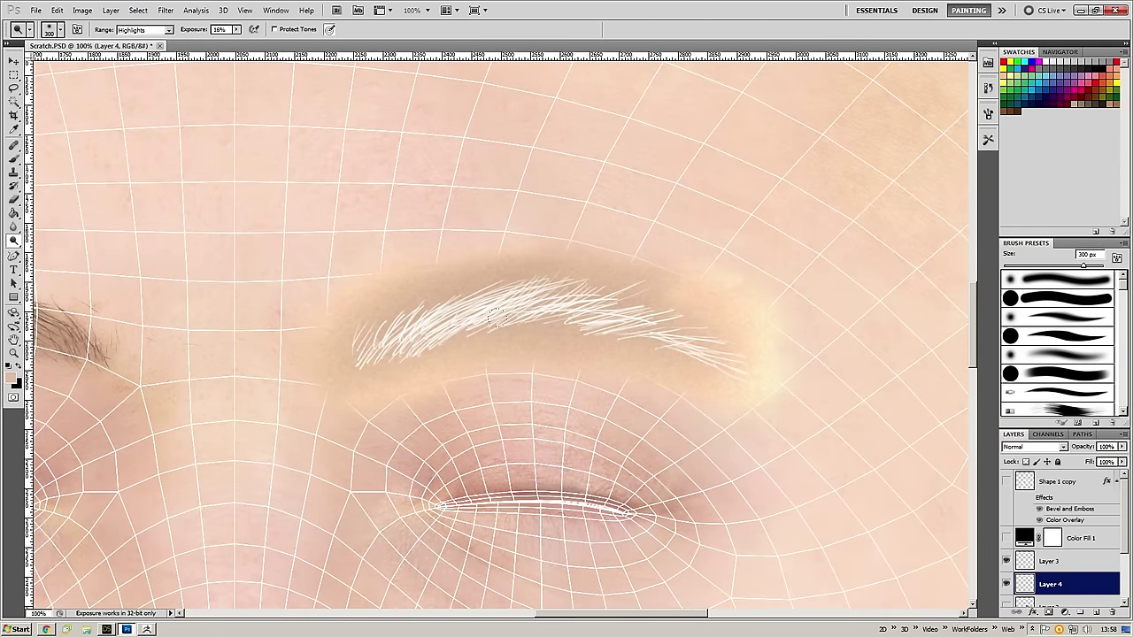
{"action": "key", "text": "ctrl+z"}
{"action": "left_click_drag", "start_coordinate": [434, 293], "coordinate": [281, 334]}
{"action": "key", "text": "ctrl+z"}
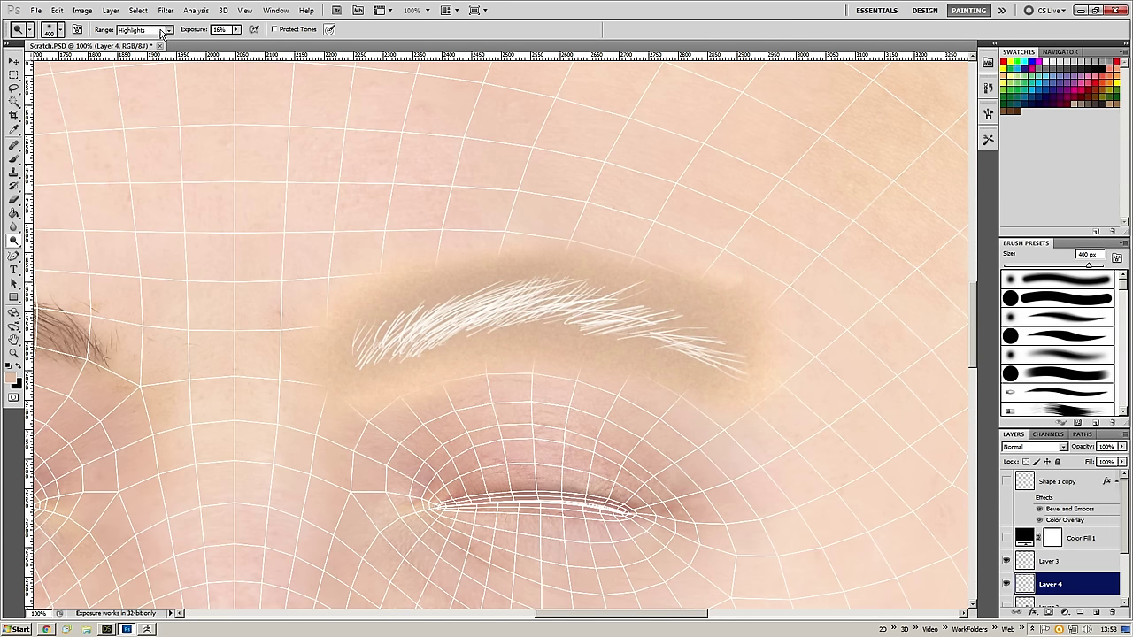
- Set the Dodge range to Midtones and lighten the skin-toned patch around the white hairs with a 400-pixel brush
{"action": "left_click", "coordinate": [162, 33]}
{"action": "left_click", "coordinate": [153, 51]}
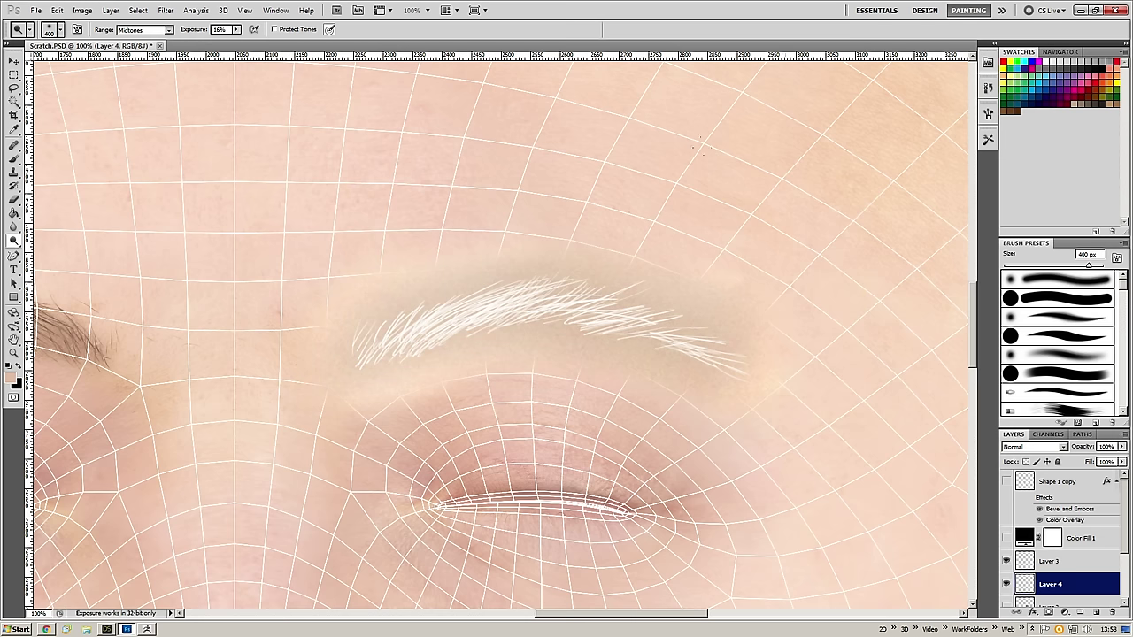
{"action": "left_click_drag", "start_coordinate": [699, 336], "coordinate": [803, 278]}
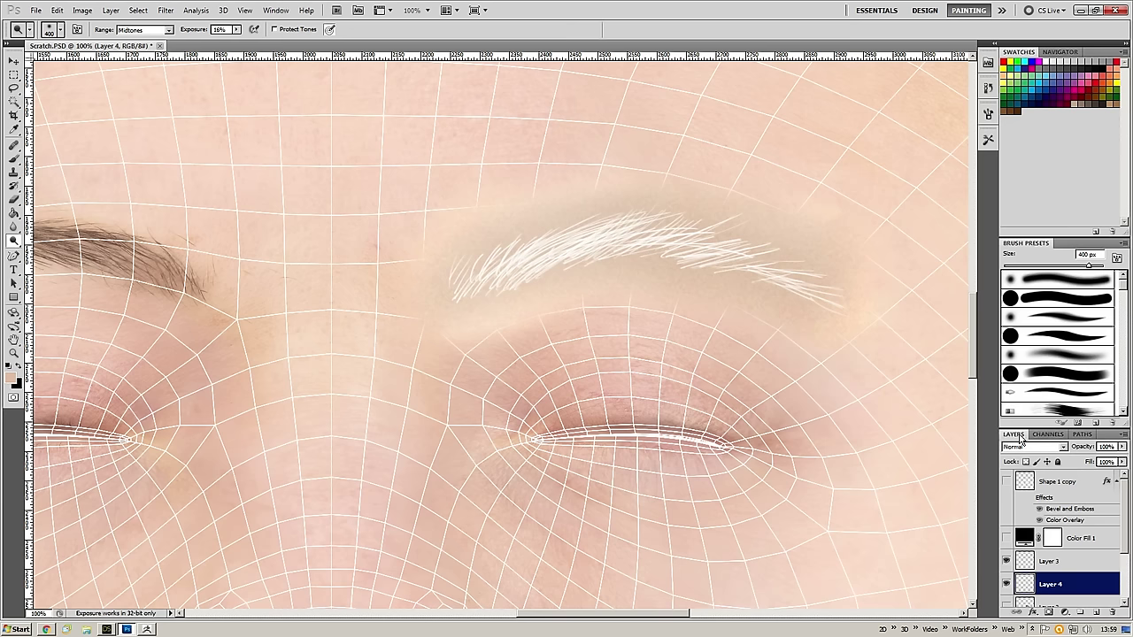
- Gather the Layers, Channels and Paths panels into one group with Swatches and Navigator
{"action": "left_click_drag", "start_coordinate": [1016, 443], "coordinate": [1026, 66]}
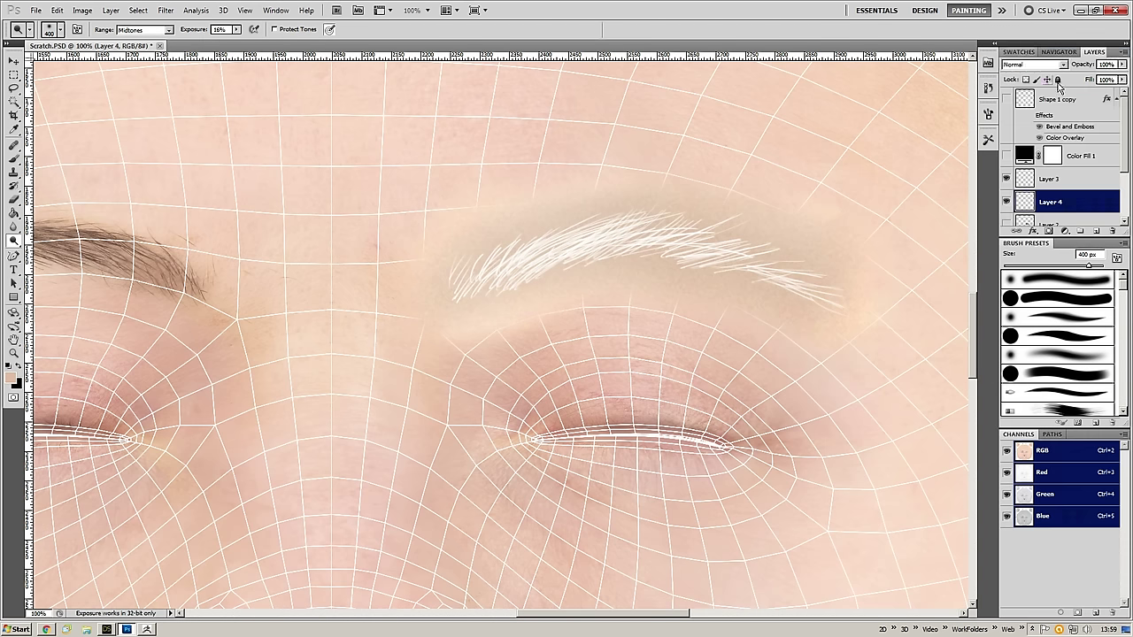
{"action": "left_click_drag", "start_coordinate": [1023, 441], "coordinate": [1054, 55]}
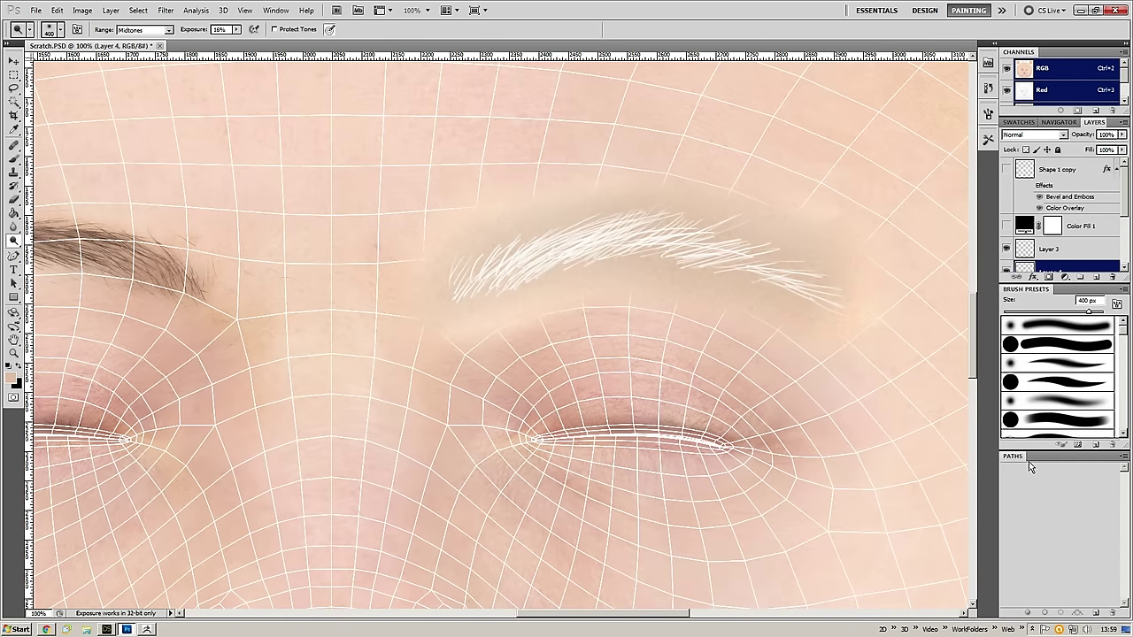
{"action": "left_click_drag", "start_coordinate": [1028, 461], "coordinate": [1071, 200]}
{"action": "left_click_drag", "start_coordinate": [1060, 134], "coordinate": [1063, 123]}
{"action": "left_click_drag", "start_coordinate": [1018, 53], "coordinate": [1067, 246]}
- Detach and close the Brush Presets panel, bring the layer list to the front and widen its column slightly
{"action": "mouse_move", "coordinate": [1041, 341]}
{"action": "left_mouse_down"}
{"action": "mouse_move", "coordinate": [986, 252]}
{"action": "mouse_move", "coordinate": [995, 256]}
{"action": "left_mouse_up"}
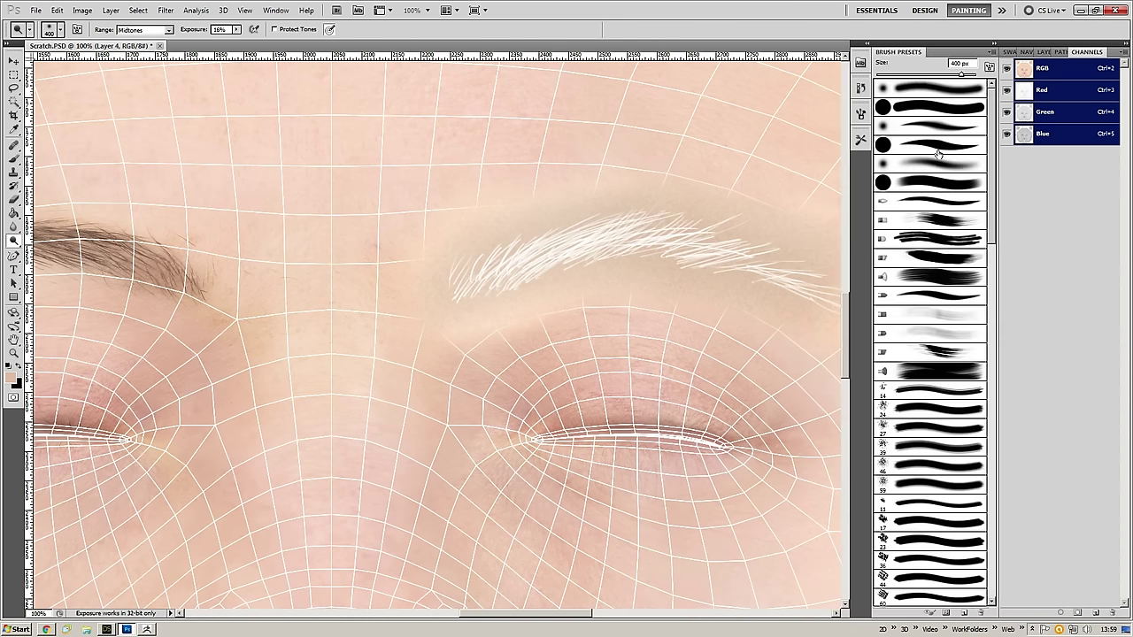
{"action": "left_click_drag", "start_coordinate": [893, 61], "coordinate": [797, 196]}
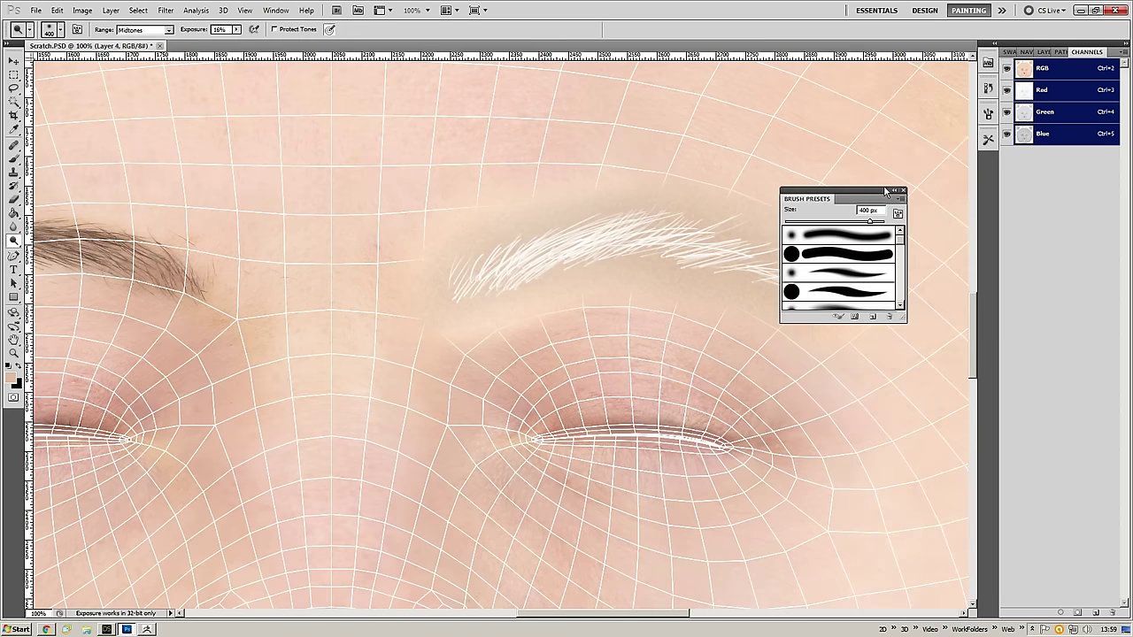
{"action": "left_click", "coordinate": [903, 191]}
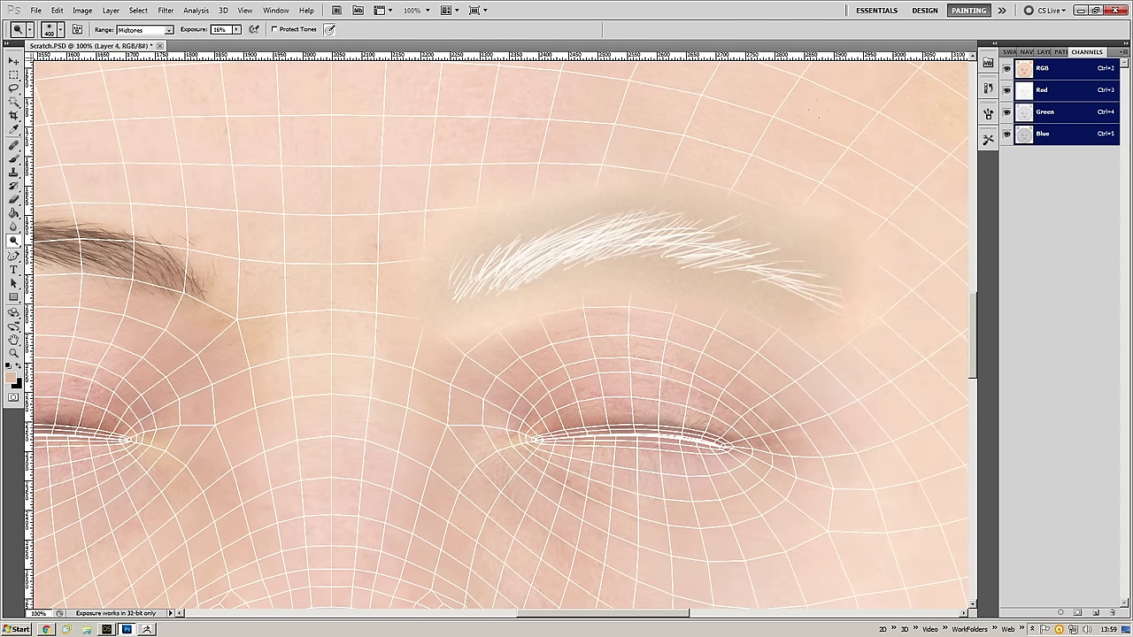
{"action": "left_click", "coordinate": [1010, 51]}
{"action": "left_click", "coordinate": [1046, 52]}
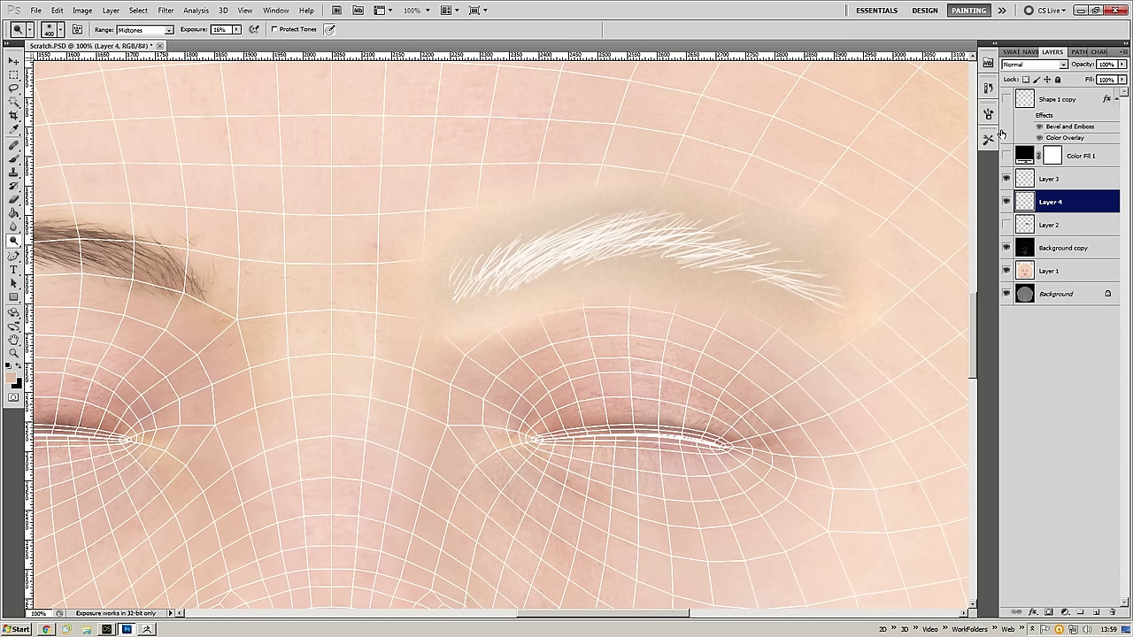
{"action": "left_click_drag", "start_coordinate": [996, 135], "coordinate": [981, 139]}
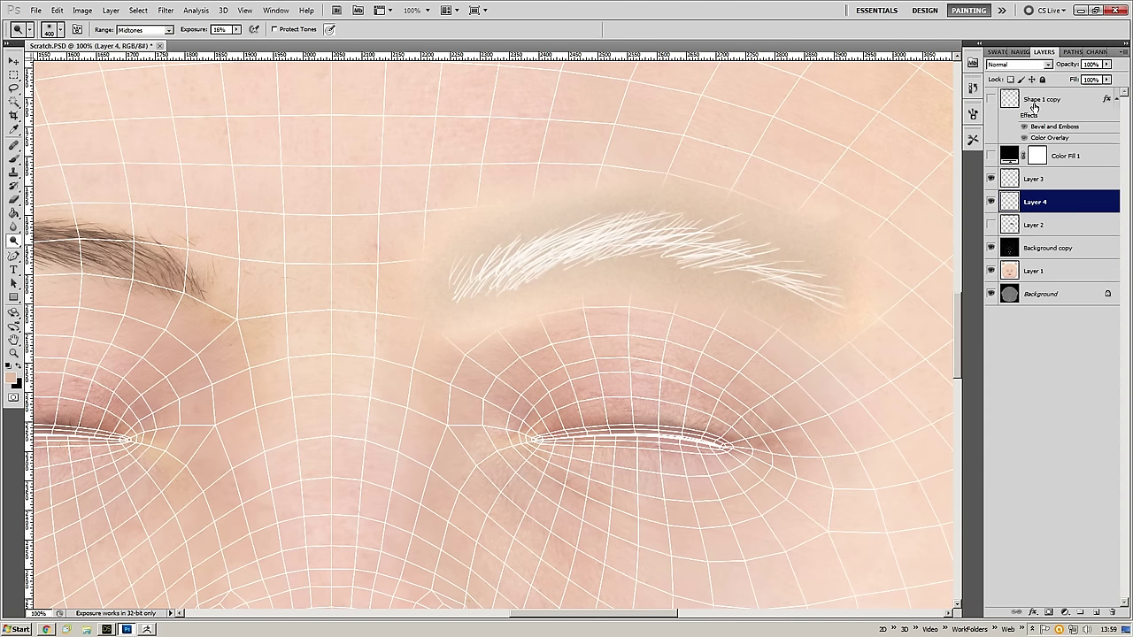
- Toggle Layer 4 and Layer 3 off and on to compare the skin patch and the white eyebrow hairs
{"action": "left_click_drag", "start_coordinate": [677, 239], "coordinate": [479, 261]}
{"action": "left_click", "coordinate": [991, 202]}
{"action": "left_click", "coordinate": [991, 201]}
{"action": "left_click_drag", "start_coordinate": [666, 236], "coordinate": [682, 234]}
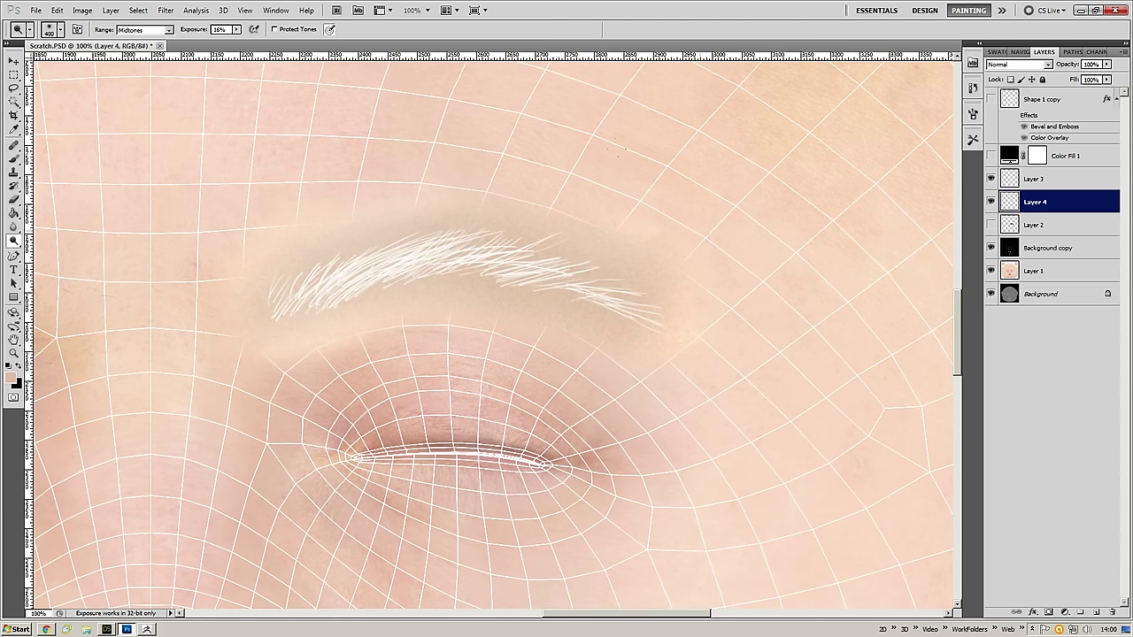
{"action": "left_click", "coordinate": [991, 179]}
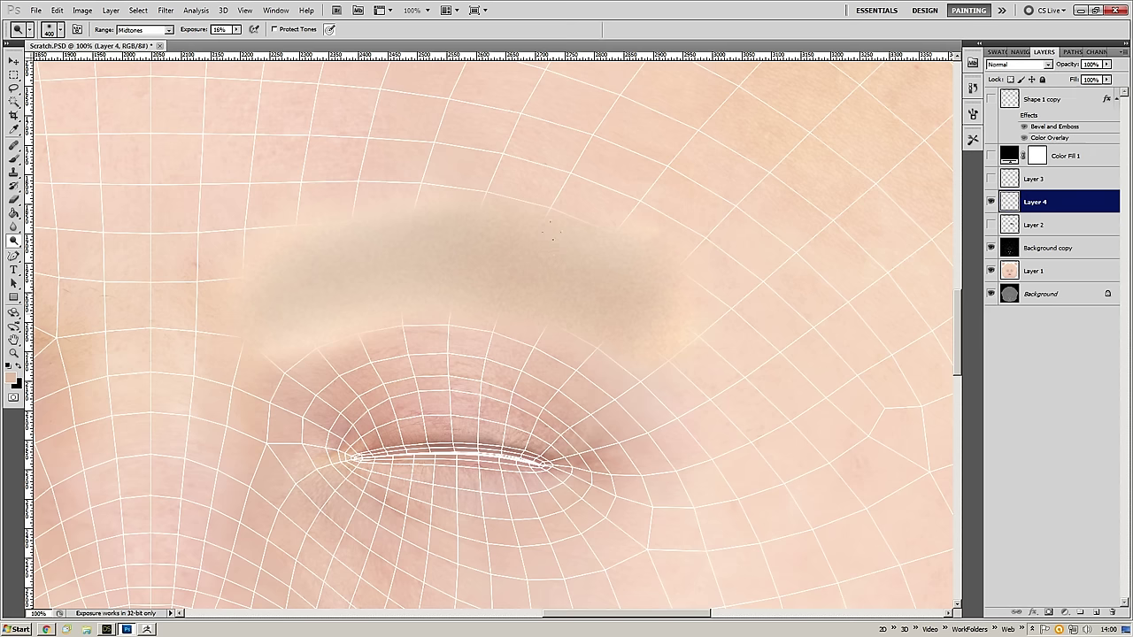
{"action": "left_click", "coordinate": [990, 179]}
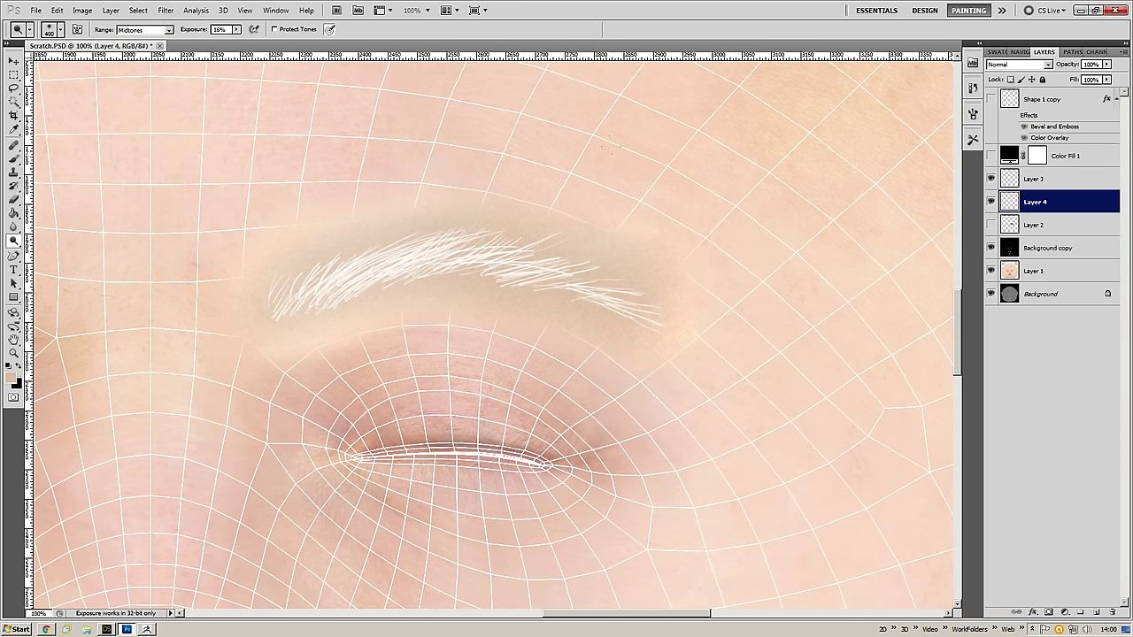
- Select Layer 3 and toggle its visibility to check the white hairs against both eyebrow areas at 66.7% zoom
{"action": "left_click_drag", "start_coordinate": [516, 283], "coordinate": [708, 195]}
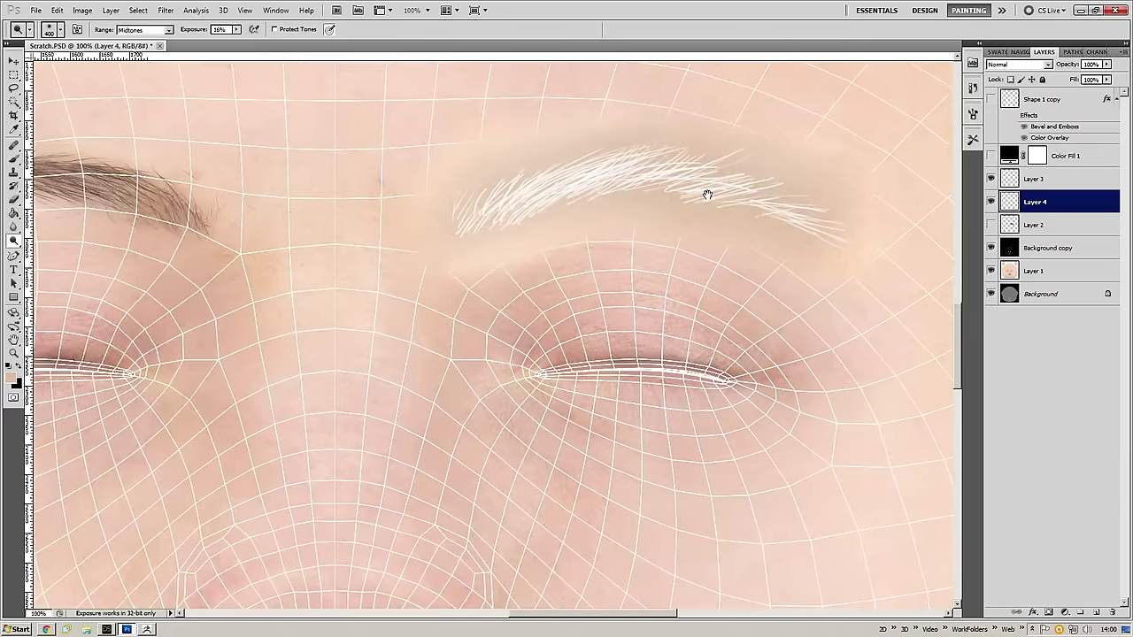
{"action": "scroll", "coordinate": [673, 225], "scroll_direction": "down", "scroll_amount": 1, "text": "alt"}
{"action": "left_click_drag", "start_coordinate": [629, 210], "coordinate": [633, 247]}
{"action": "left_click", "coordinate": [1051, 179]}
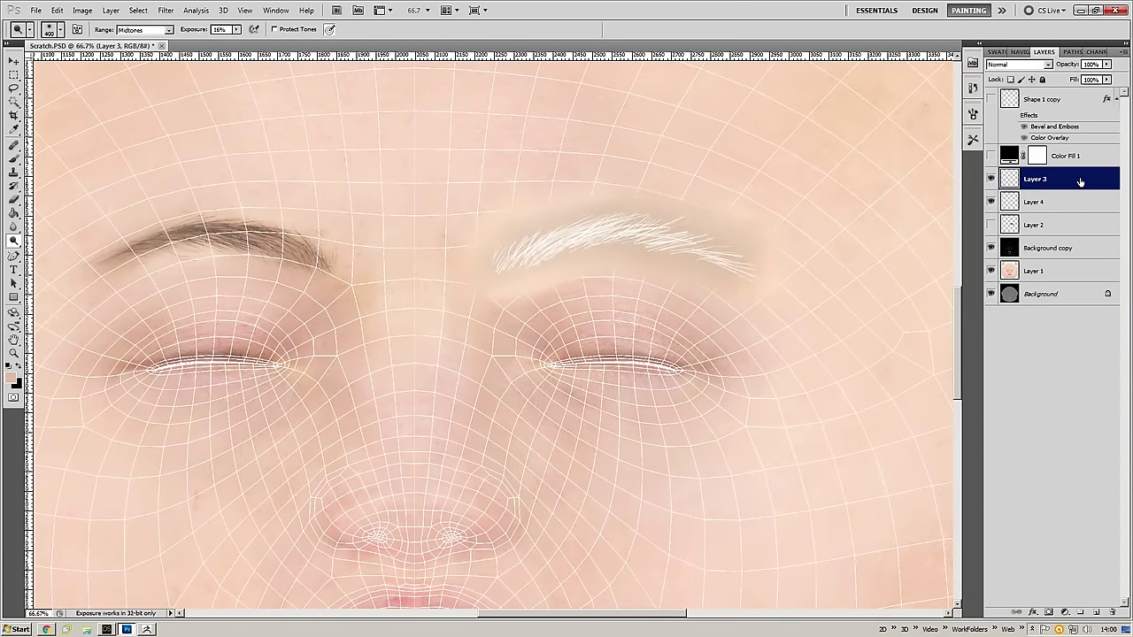
{"action": "double_click", "coordinate": [1078, 182]}
{"action": "key", "text": "Escape"}
{"action": "left_click", "coordinate": [990, 179]}
{"action": "left_click", "coordinate": [990, 178]}
- Apply a grey Color Overlay layer style to the eyebrow hairs on Layer 3
{"action": "double_click", "coordinate": [1062, 183]}
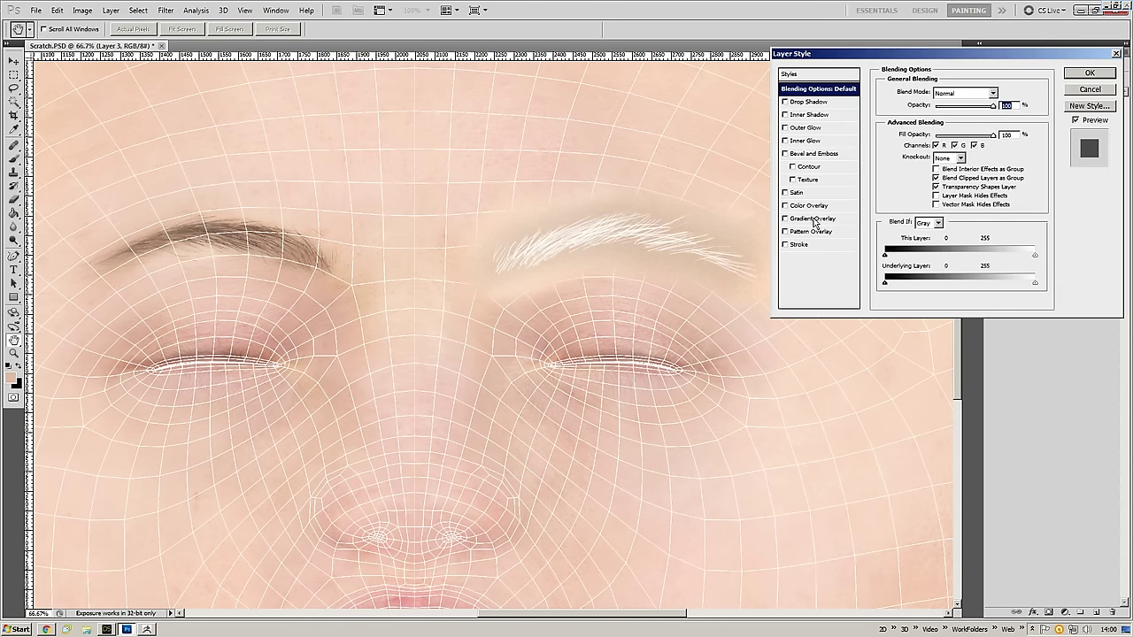
{"action": "left_click", "coordinate": [785, 218]}
{"action": "left_click", "coordinate": [785, 219]}
{"action": "left_click", "coordinate": [784, 205]}
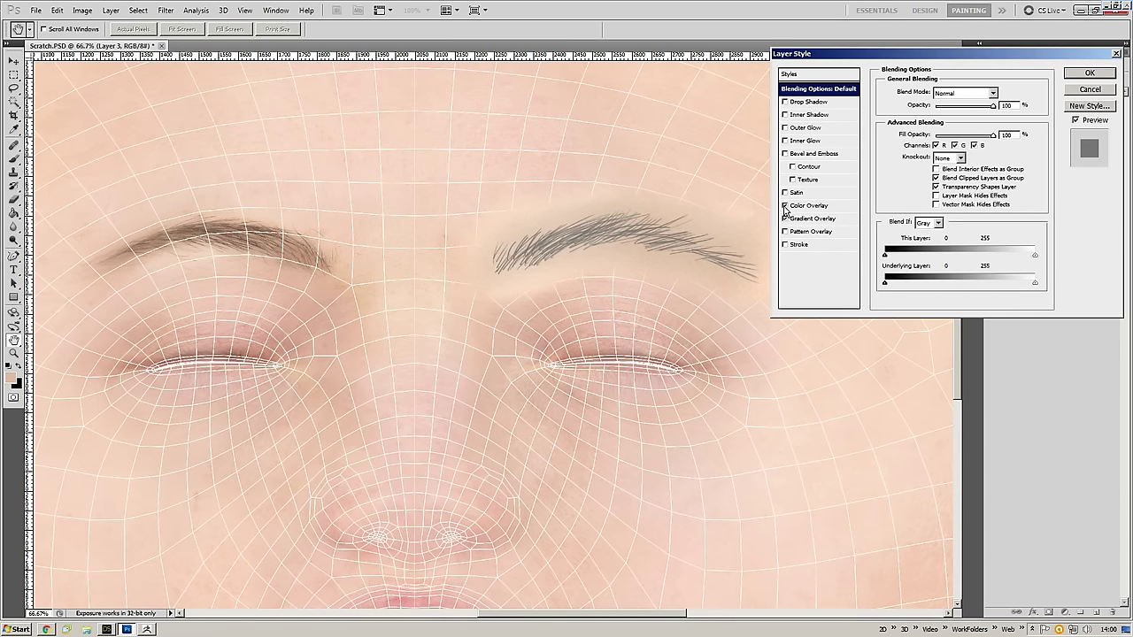
{"action": "left_click", "coordinate": [812, 207]}
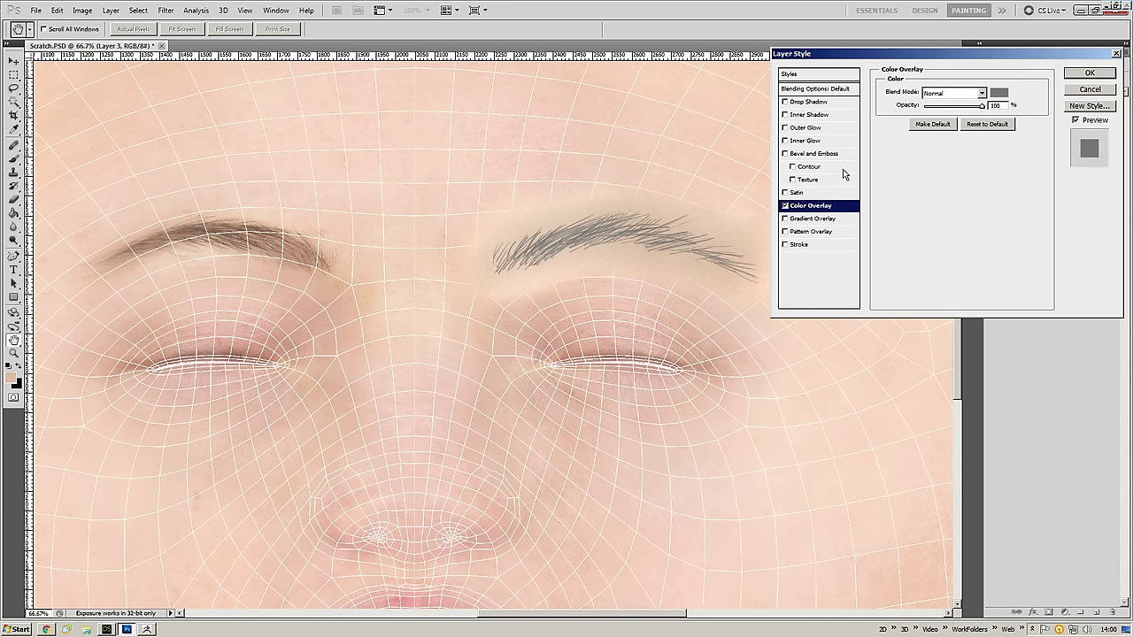
{"action": "left_click", "coordinate": [784, 115]}
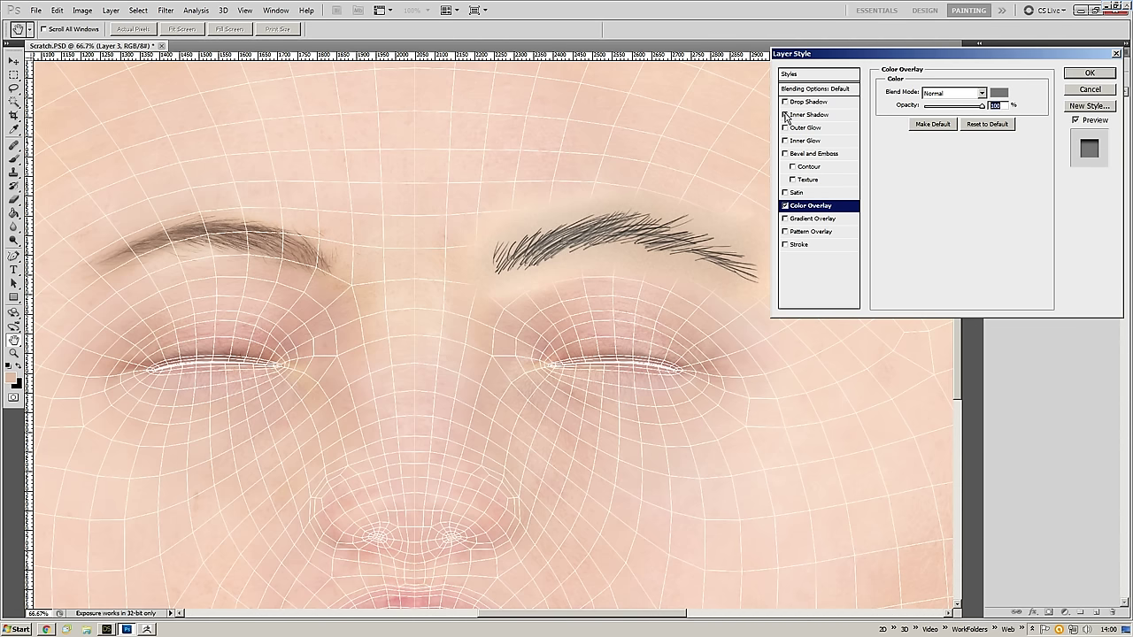
{"action": "left_click", "coordinate": [808, 115]}
{"action": "left_click", "coordinate": [785, 115]}
- Add an Outer Glow to Layer 3 with Normal blending, black color 000000, 9% opacity and 0 px size, and apply the layer style
{"action": "left_click", "coordinate": [784, 127]}
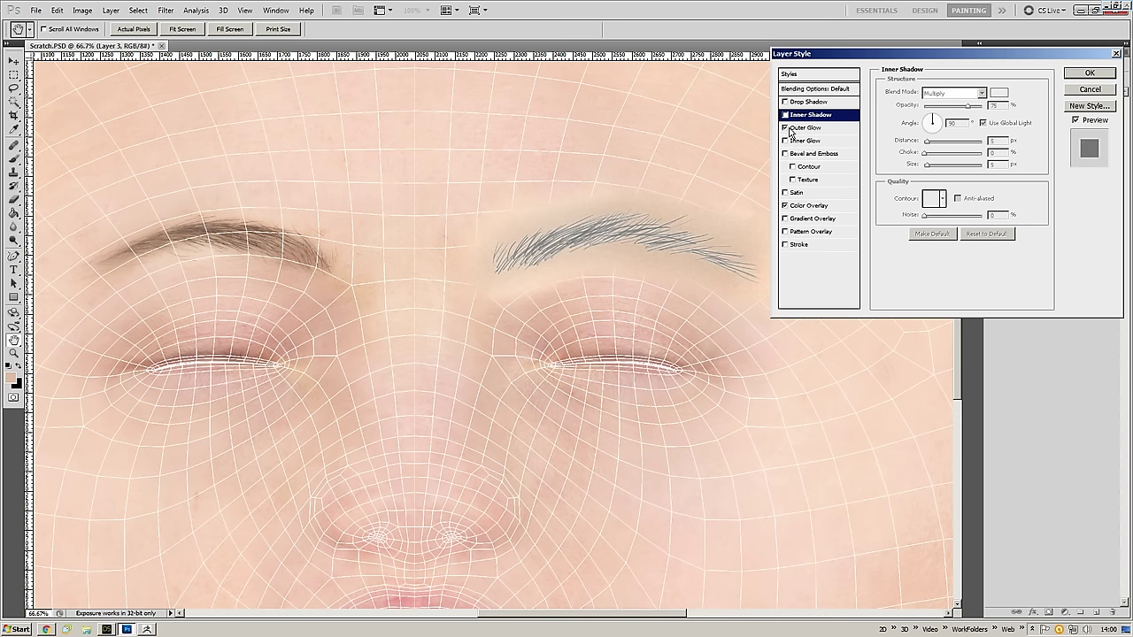
{"action": "left_click", "coordinate": [802, 128]}
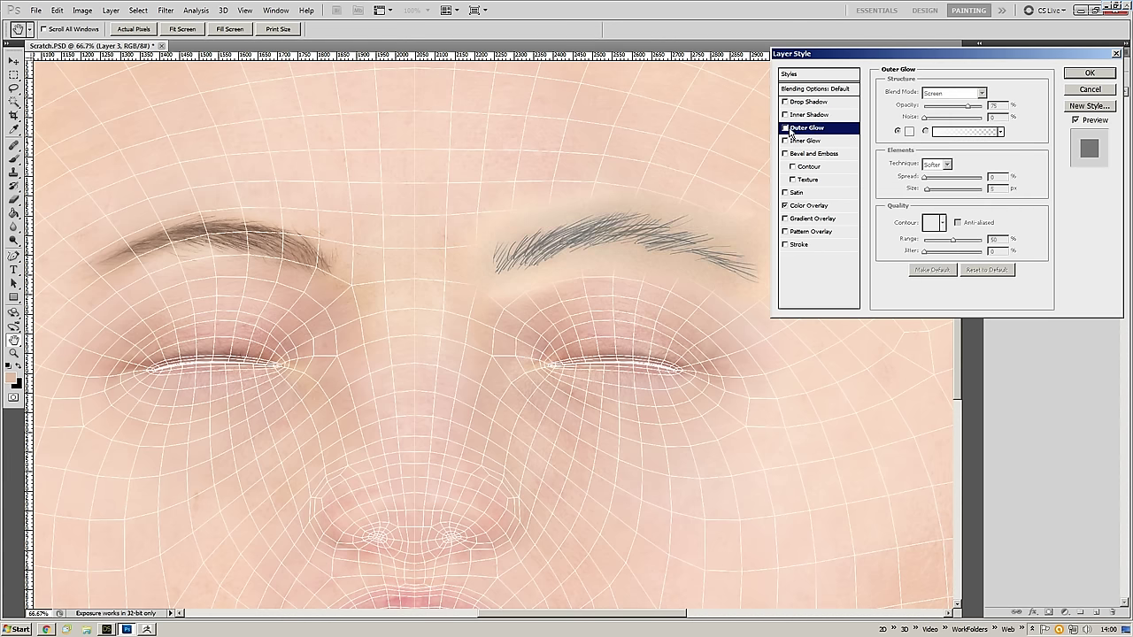
{"action": "left_click", "coordinate": [930, 94]}
{"action": "left_click", "coordinate": [939, 92]}
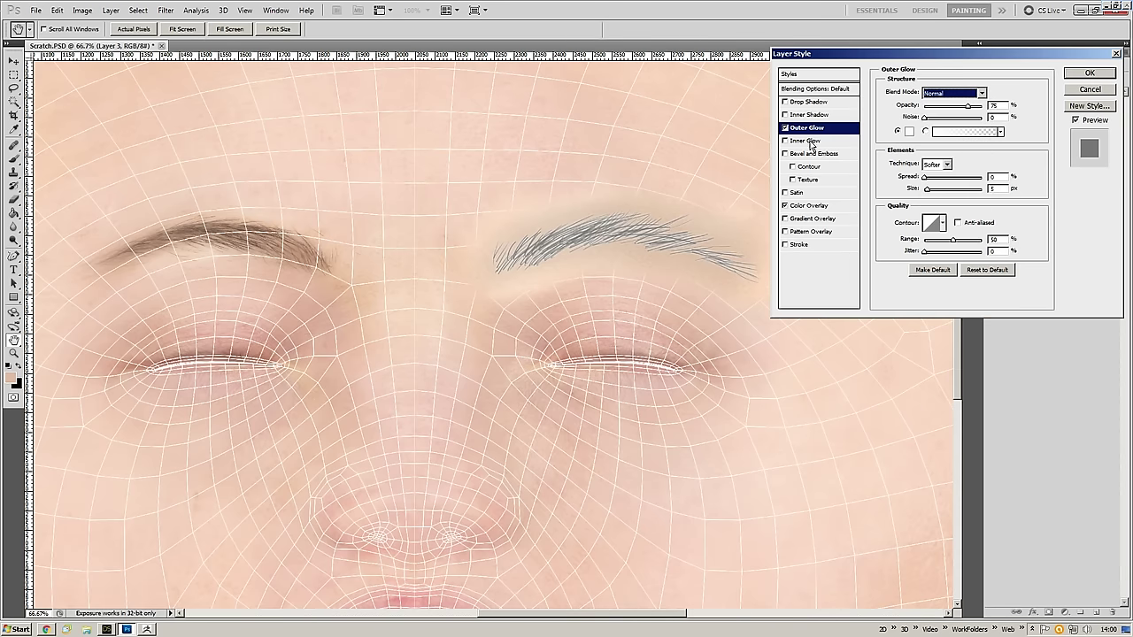
{"action": "left_click", "coordinate": [904, 131]}
{"action": "left_click", "coordinate": [573, 272]}
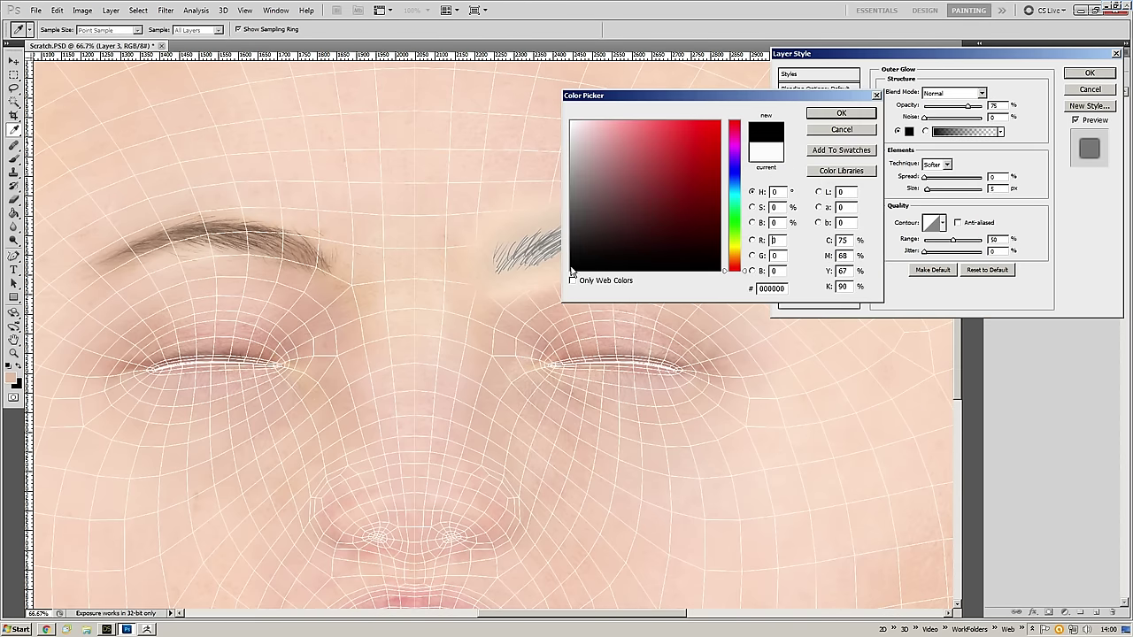
{"action": "left_click", "coordinate": [851, 117]}
{"action": "left_click_drag", "start_coordinate": [966, 107], "coordinate": [930, 113]}
{"action": "left_click_drag", "start_coordinate": [928, 190], "coordinate": [921, 197]}
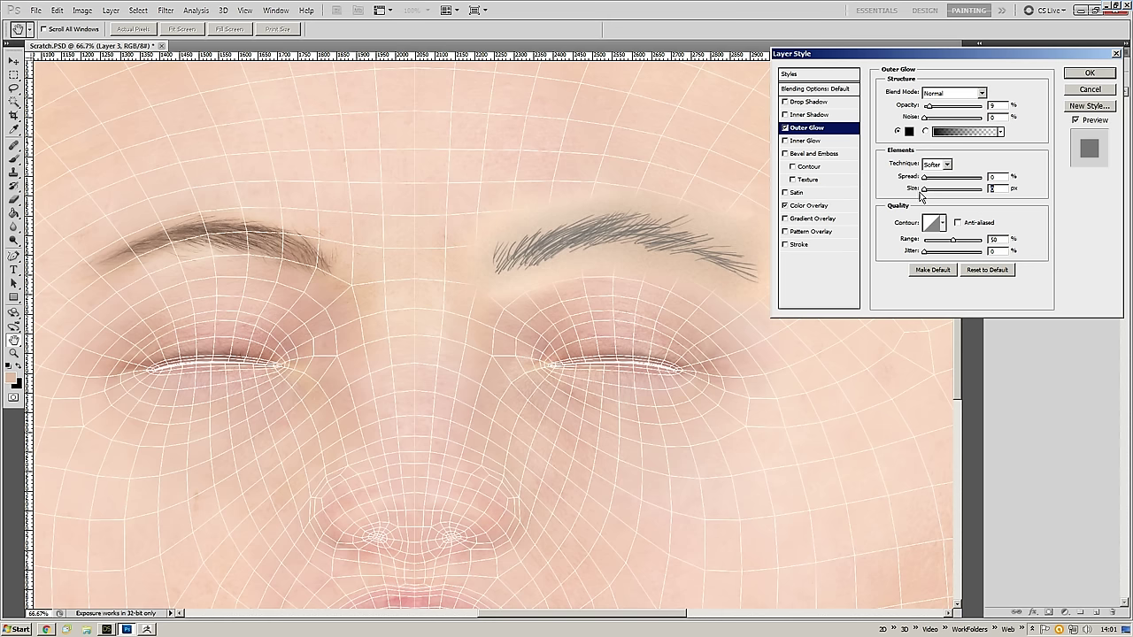
{"action": "left_click", "coordinate": [1090, 72]}
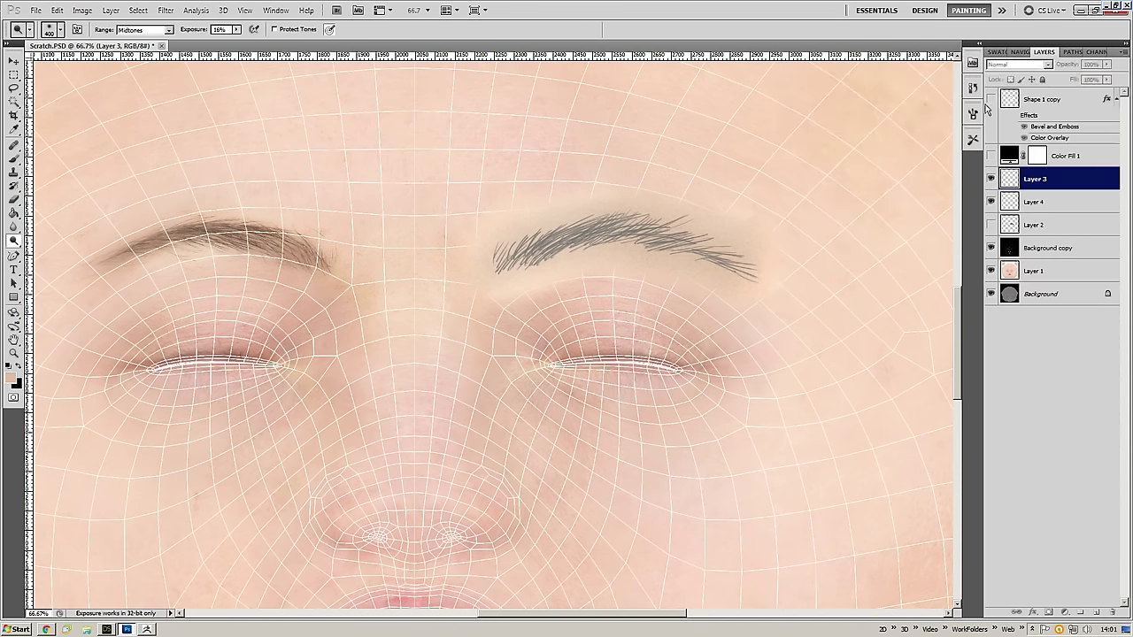
- Duplicate Layer 3 and Layer 4 together and place the copies over the opposite brow
{"action": "left_click", "coordinate": [649, 239], "text": "ctrl"}
{"action": "left_click", "coordinate": [644, 256], "text": "ctrl"}
{"action": "left_click", "coordinate": [636, 261], "text": "alt"}
{"action": "left_click", "coordinate": [635, 260], "text": "alt"}
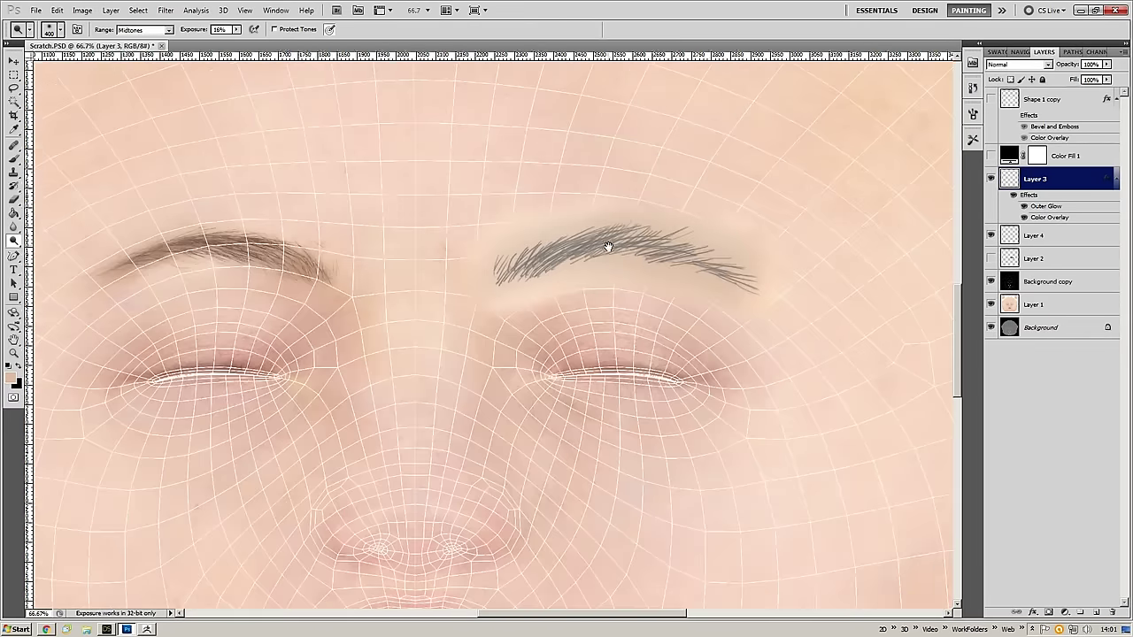
{"action": "left_click_drag", "start_coordinate": [608, 246], "coordinate": [625, 226]}
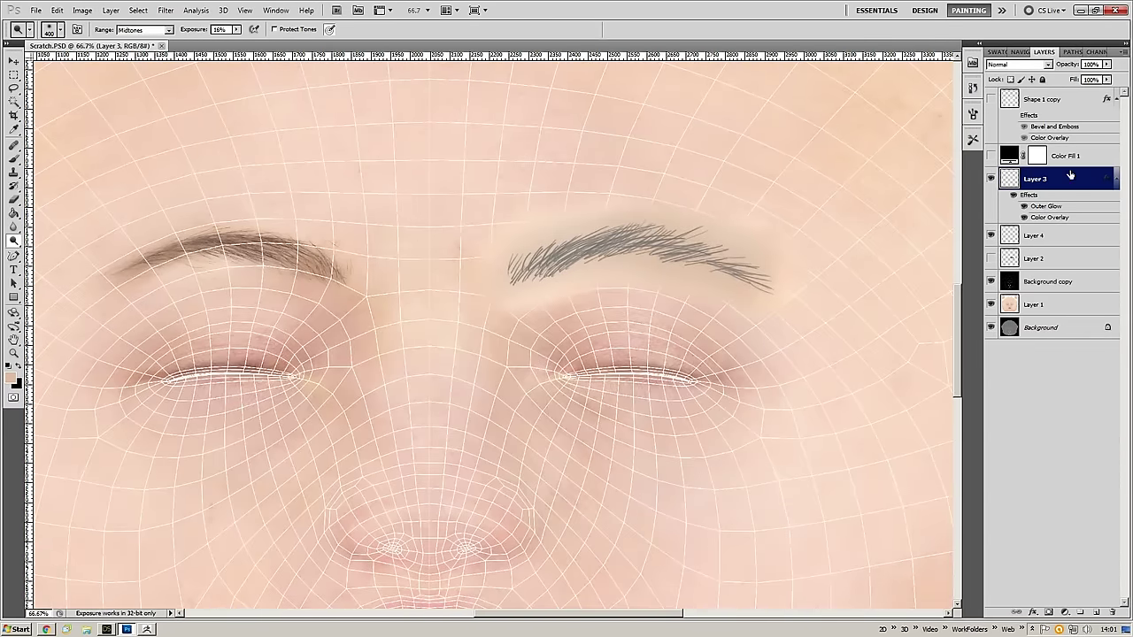
{"action": "left_click", "coordinate": [1054, 239], "text": "shift"}
{"action": "key", "text": "v"}
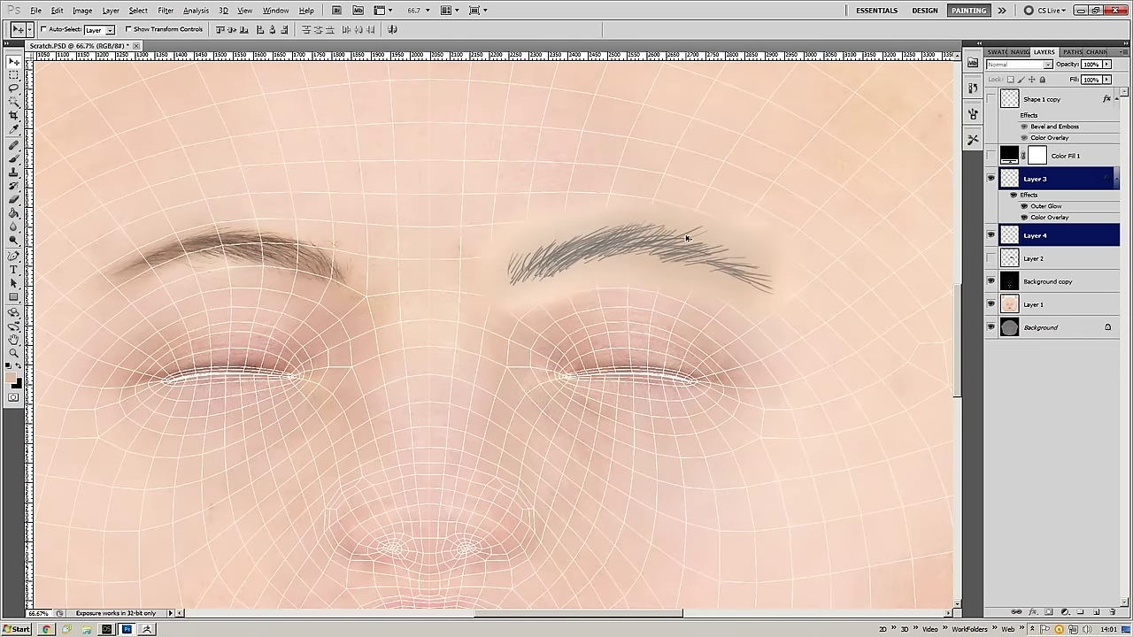
{"action": "left_click_drag", "start_coordinate": [686, 237], "coordinate": [361, 235], "text": "alt"}
- Flip the copied eyebrow layers horizontally and align them over the opposite brow so both eyebrows mirror each other
{"action": "key", "text": "ctrl+t"}
{"action": "right_click", "coordinate": [373, 261]}
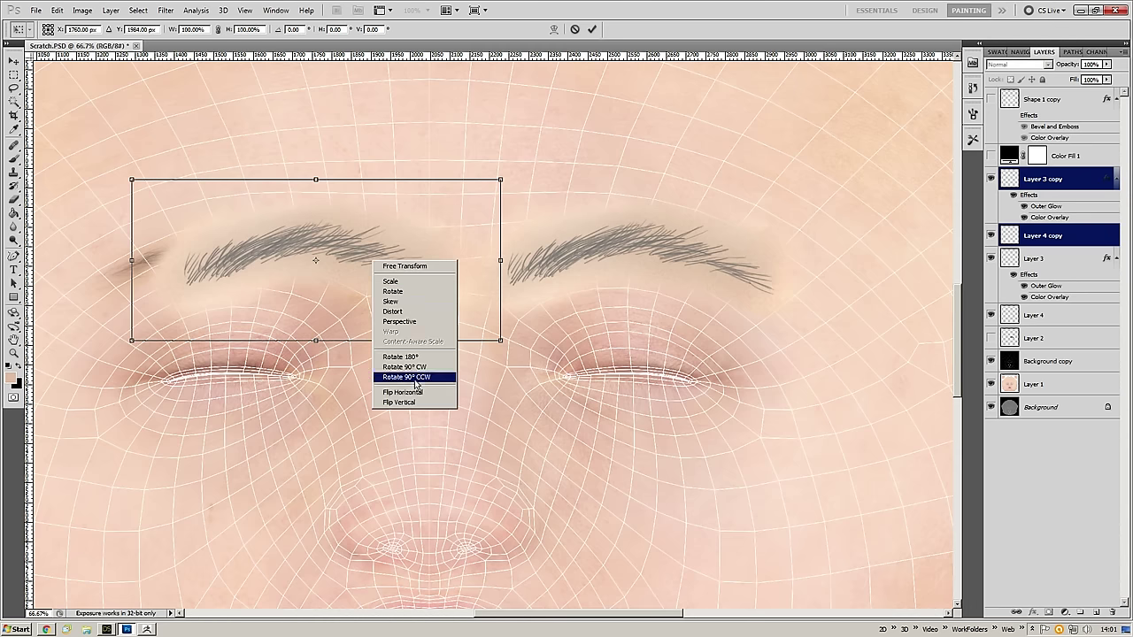
{"action": "left_click", "coordinate": [402, 391]}
{"action": "key", "text": "Return"}
{"action": "left_click_drag", "start_coordinate": [430, 277], "coordinate": [620, 293]}
{"action": "left_click_drag", "start_coordinate": [417, 257], "coordinate": [324, 271]}
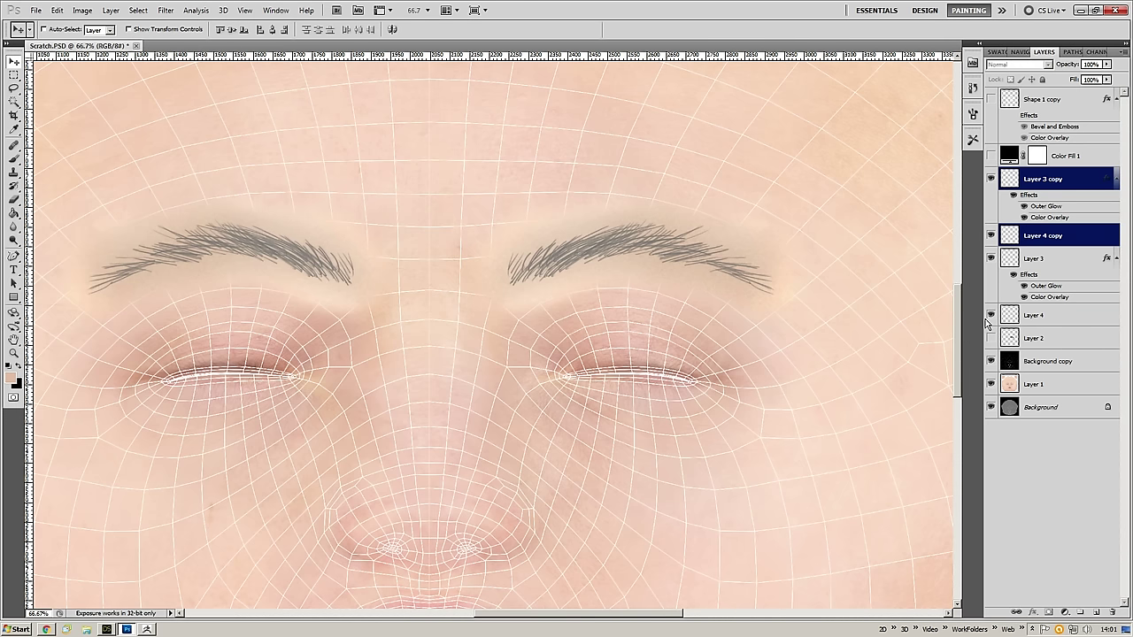
- Hide the Background copy wireframe and the Layer 1 skin texture, keeping the eyebrow patches visible
{"action": "left_click", "coordinate": [990, 315]}
{"action": "left_click", "coordinate": [990, 315]}
{"action": "left_click", "coordinate": [989, 362]}
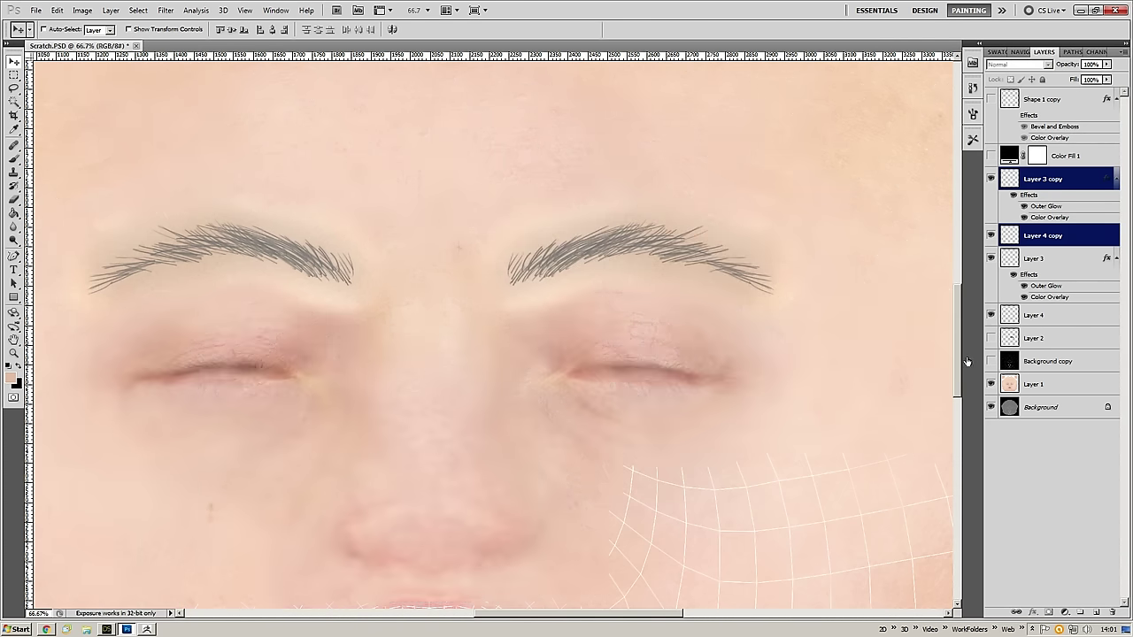
{"action": "left_click", "coordinate": [700, 372], "text": "alt"}
{"action": "left_click", "coordinate": [991, 384]}
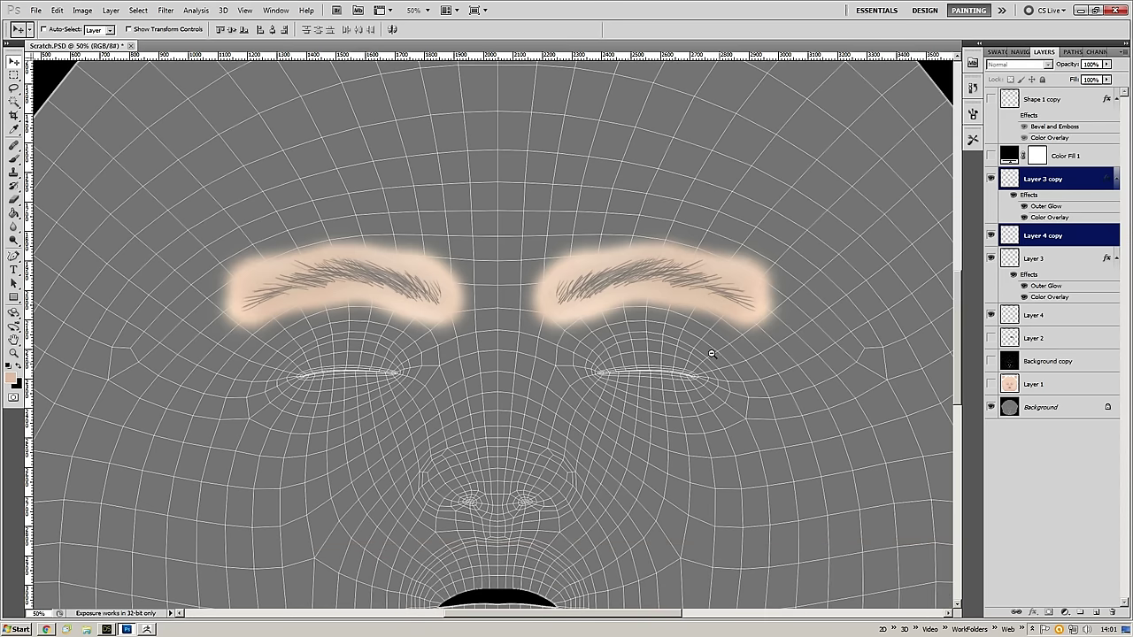
{"action": "left_click", "coordinate": [714, 354], "text": "alt"}
- Move the Color Fill 1 layer directly above Background and make it visible behind the eyebrows
{"action": "left_click", "coordinate": [1053, 413]}
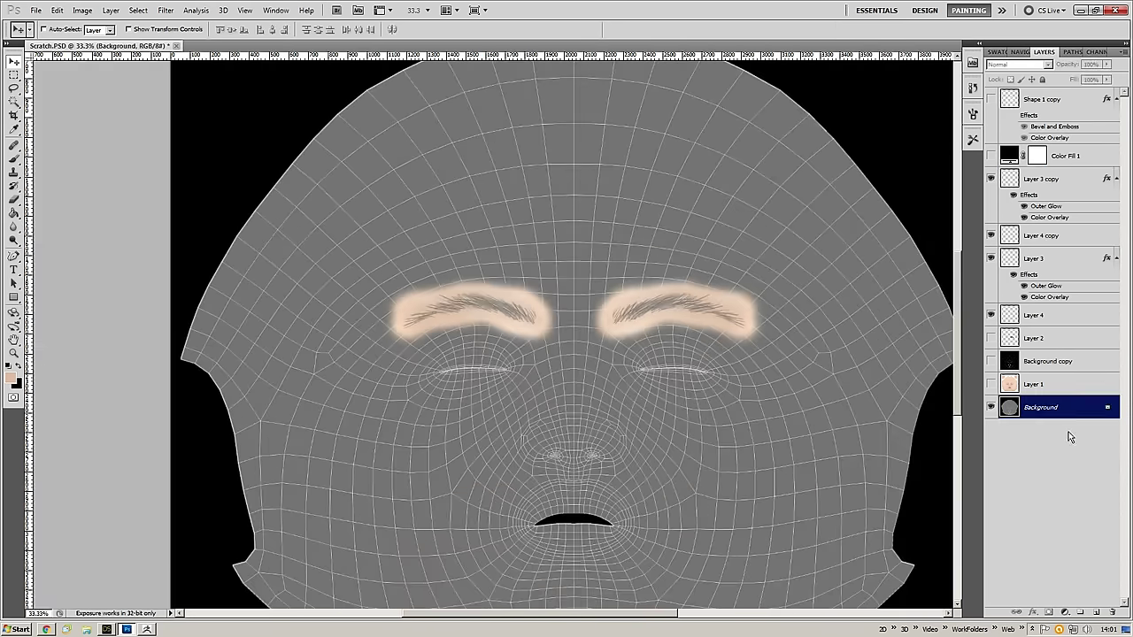
{"action": "left_click", "coordinate": [1067, 156]}
{"action": "left_click_drag", "start_coordinate": [1066, 157], "coordinate": [1065, 396]}
{"action": "left_click", "coordinate": [990, 385]}
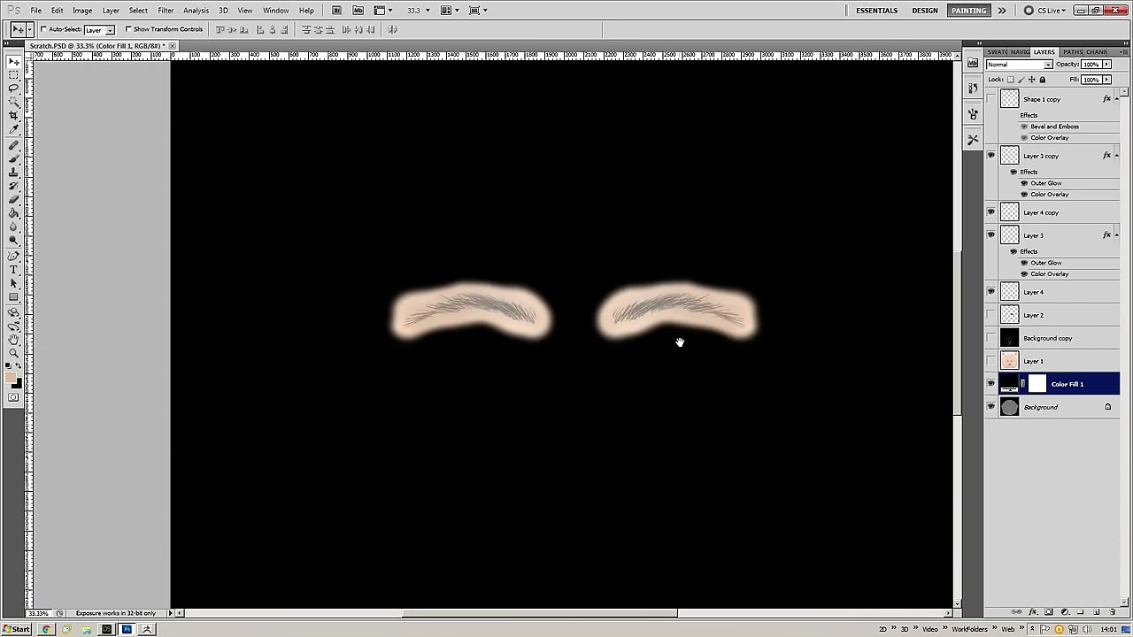
{"action": "left_click_drag", "start_coordinate": [678, 339], "coordinate": [675, 281]}
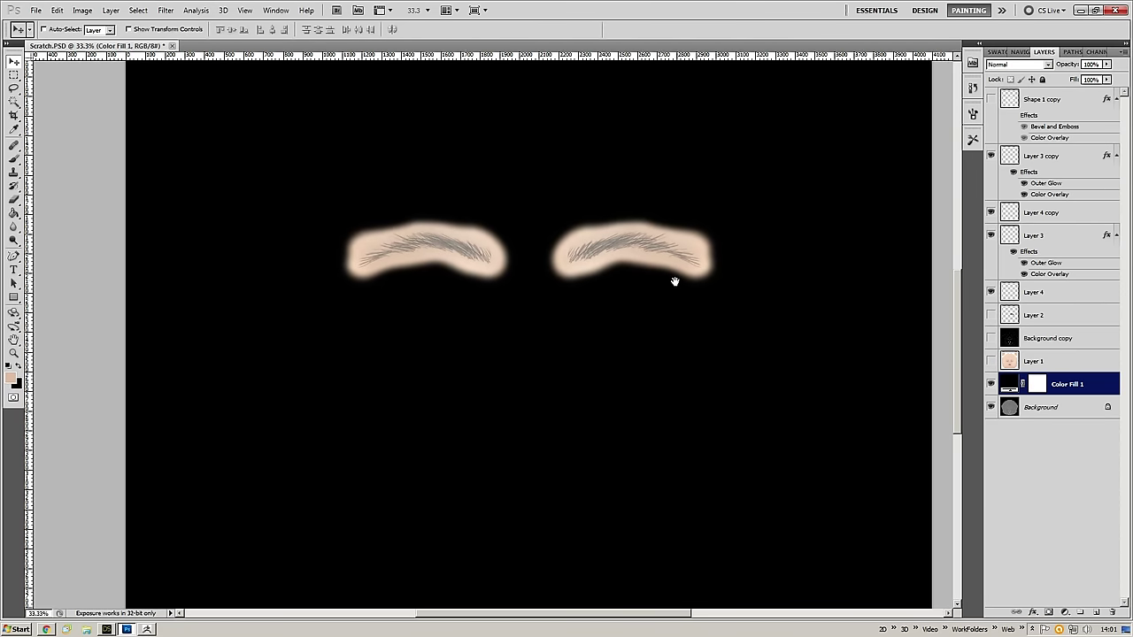
{"action": "left_click_drag", "start_coordinate": [619, 312], "coordinate": [638, 279]}
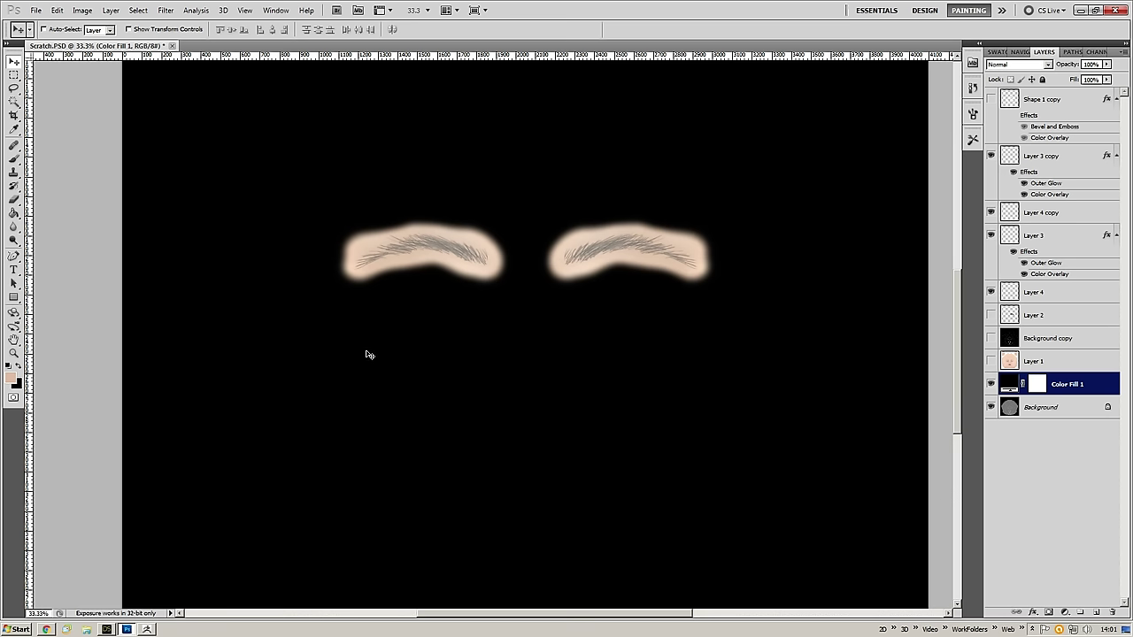
- Add a Solid Color fill layer above Color Fill 1 using skin tone f6decb sampled from the eyebrow patch
{"action": "left_click", "coordinate": [1065, 613]}
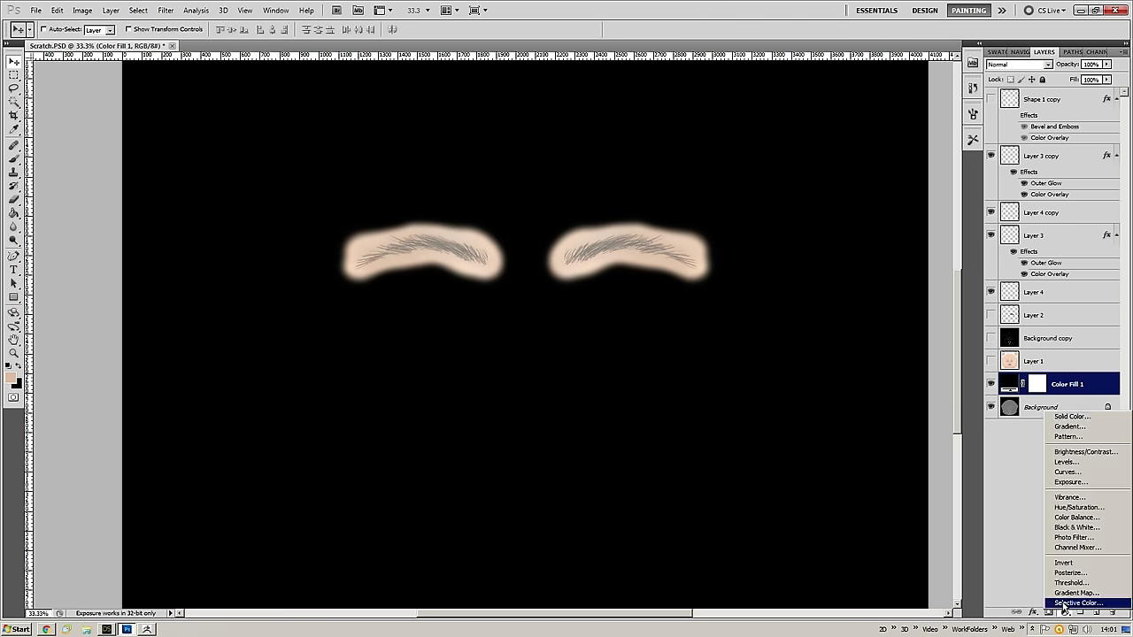
{"action": "left_click", "coordinate": [1061, 416]}
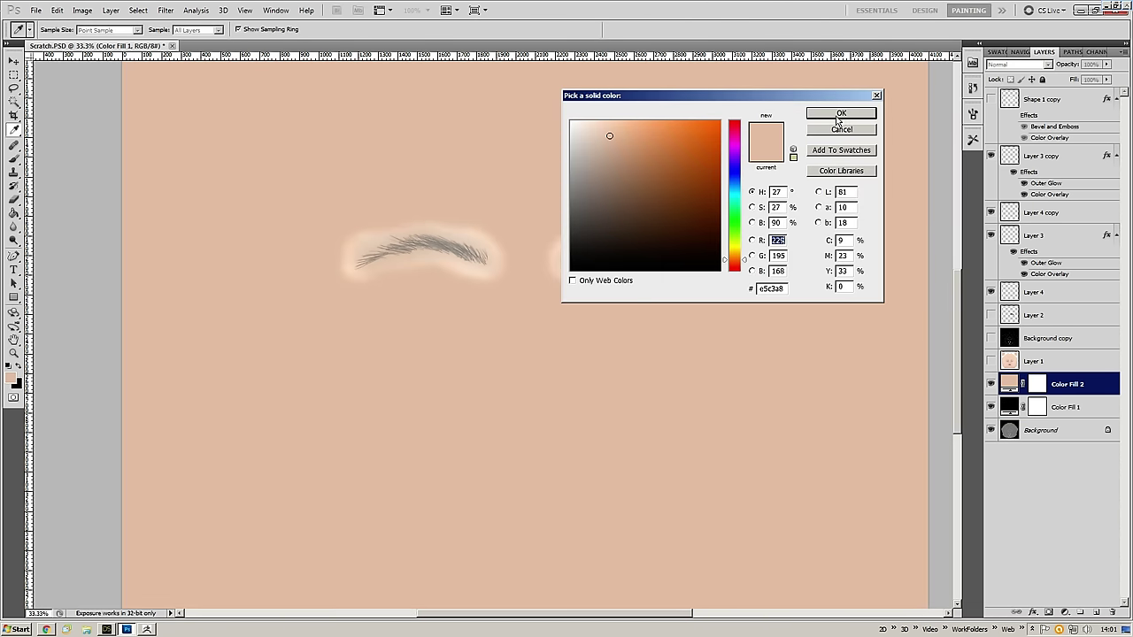
{"action": "left_click", "coordinate": [456, 228]}
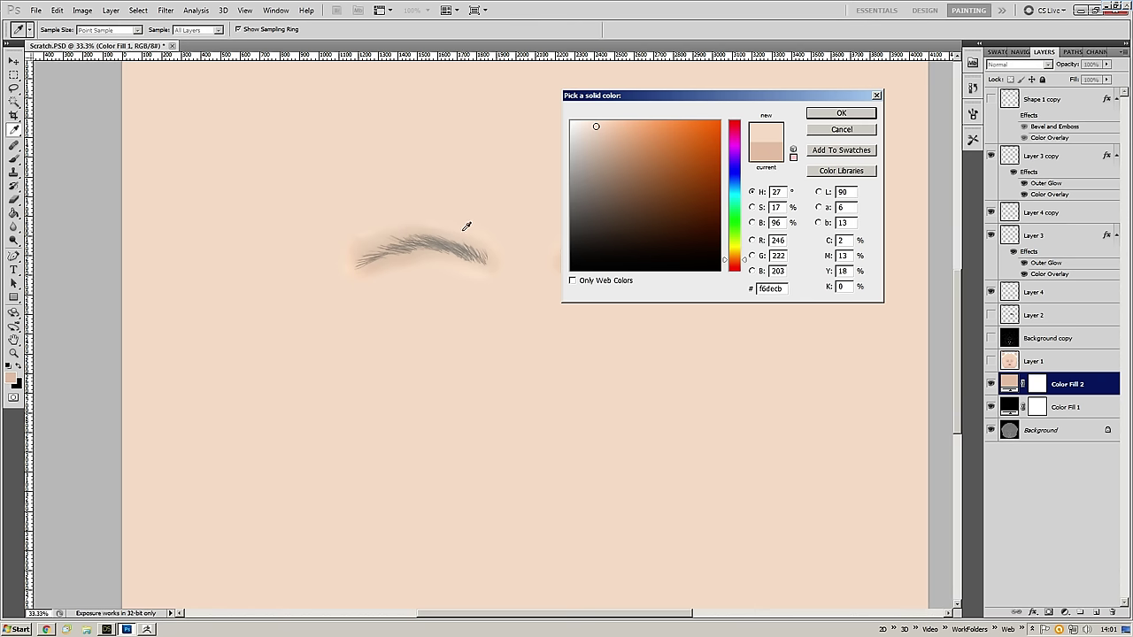
{"action": "left_click", "coordinate": [814, 114]}
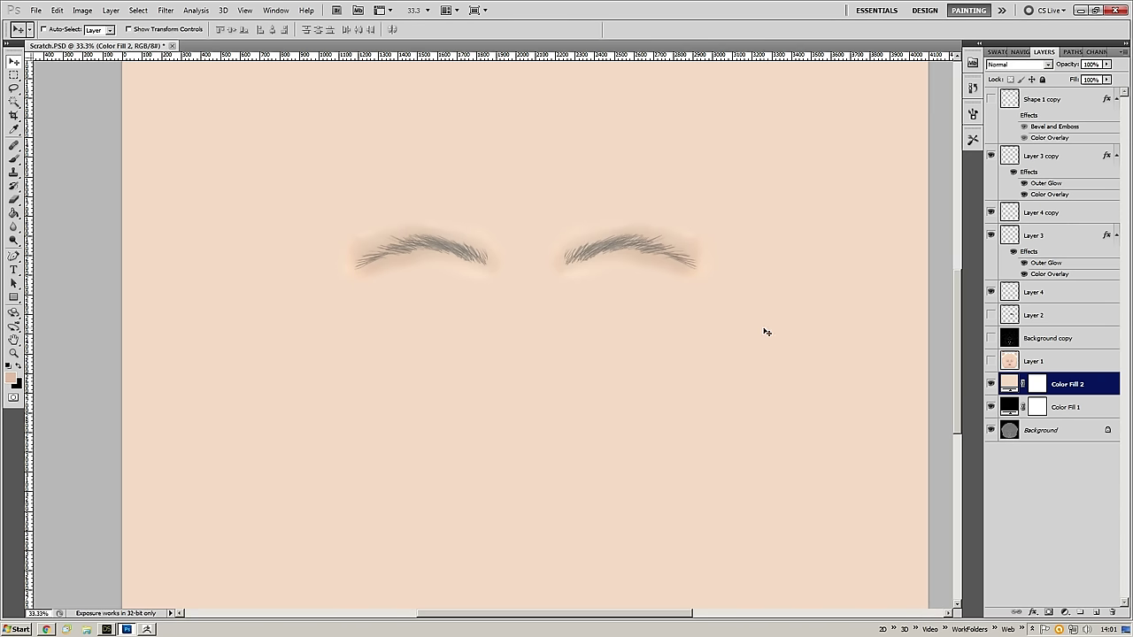
- Start a Save As and look through the recent Ornamental Overlays folder and the CGBytes GeoShells folder for the save location
{"action": "key", "text": "ctrl+shift+s"}
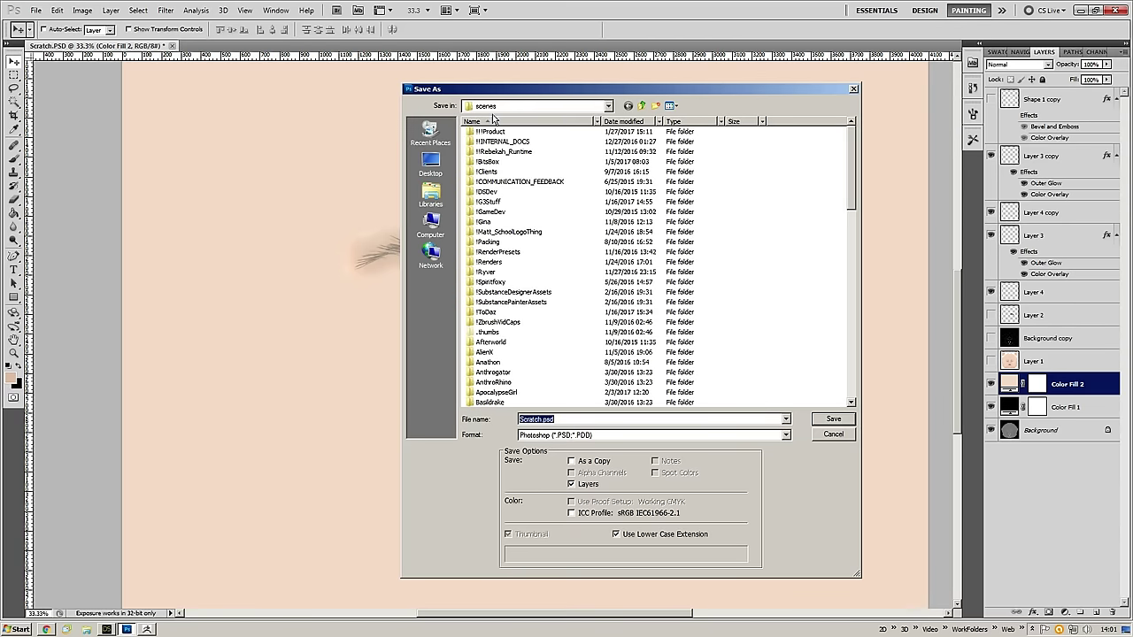
{"action": "left_click", "coordinate": [431, 133]}
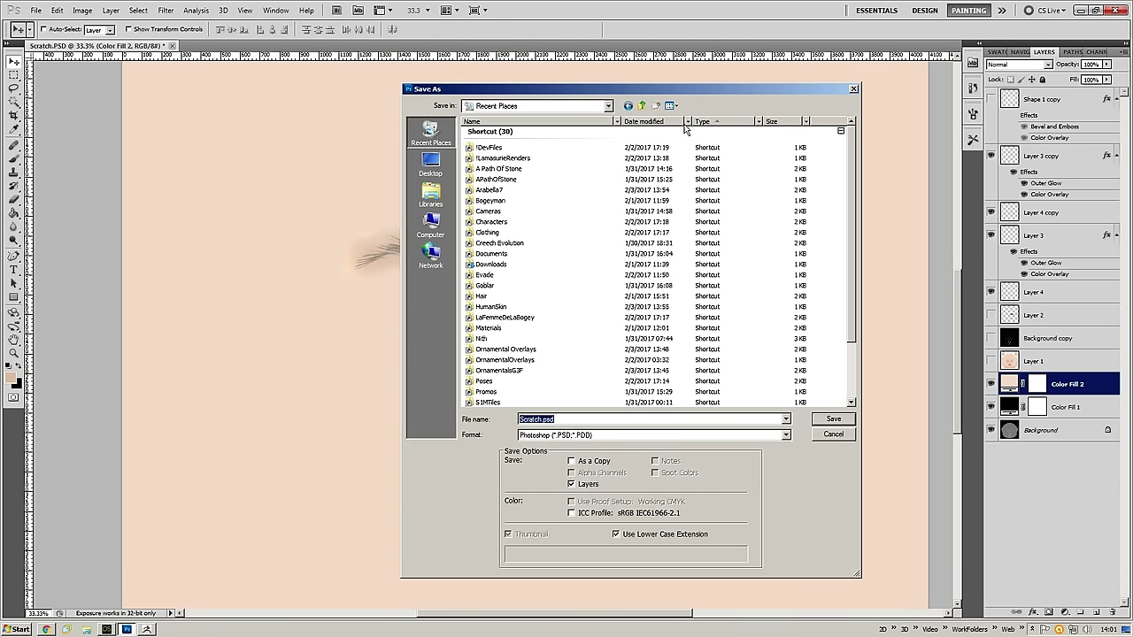
{"action": "left_click", "coordinate": [646, 121]}
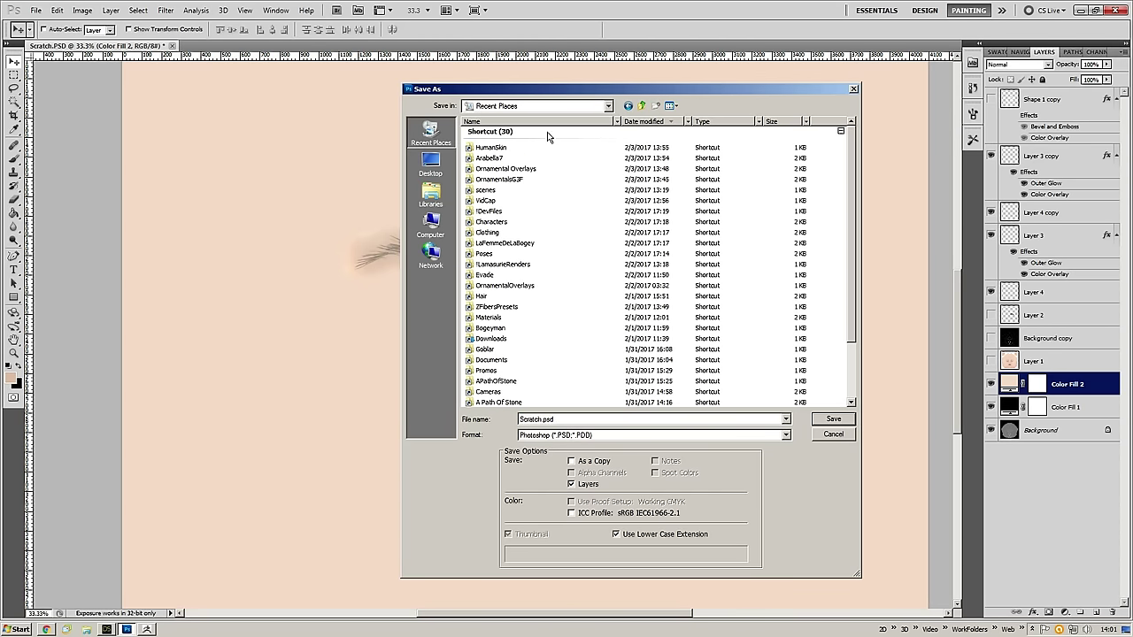
{"action": "double_click", "coordinate": [514, 170]}
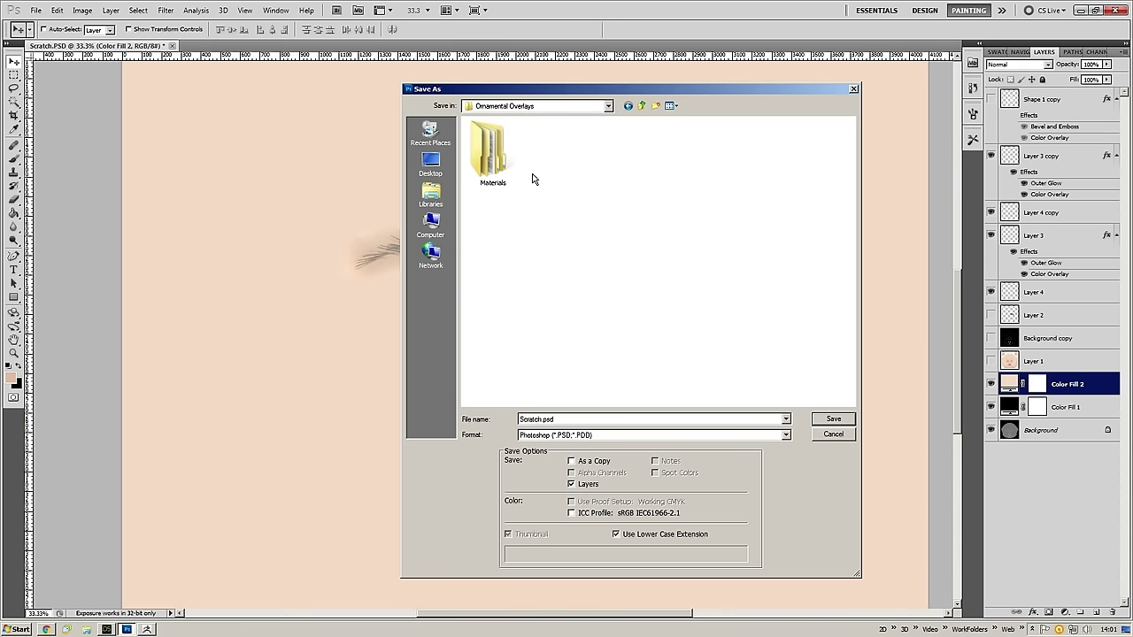
{"action": "left_click", "coordinate": [642, 105]}
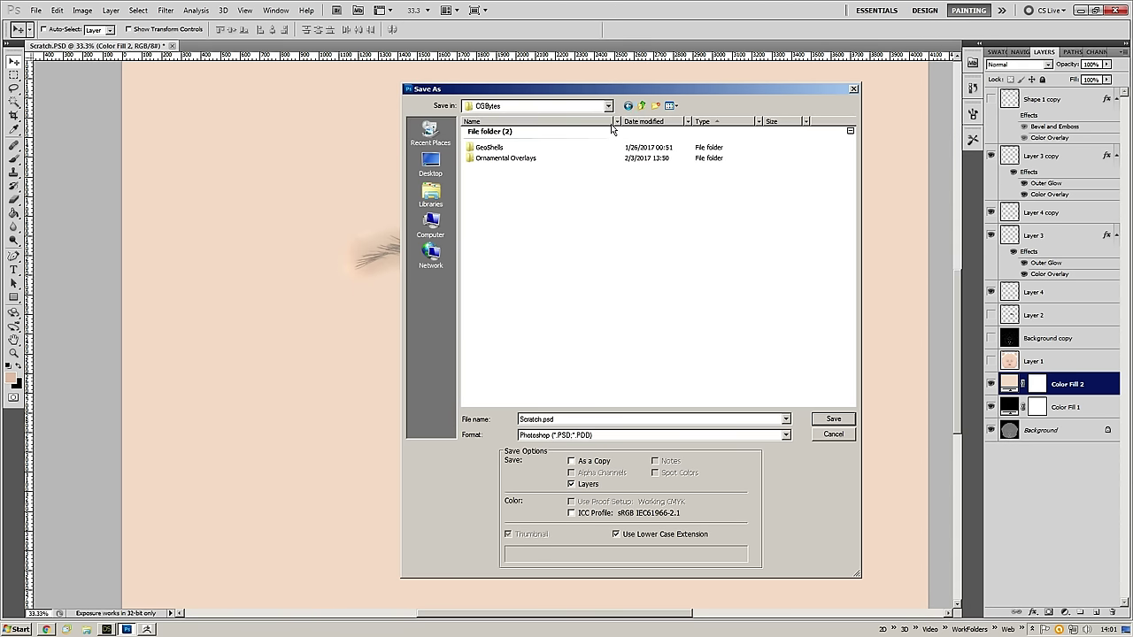
{"action": "left_click", "coordinate": [585, 106]}
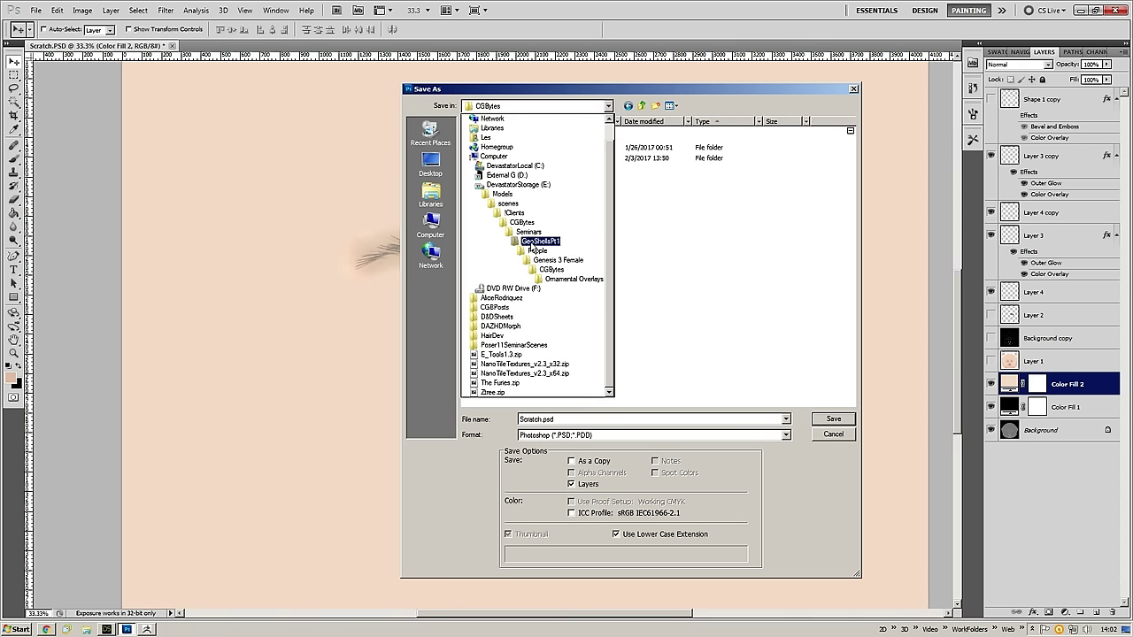
{"action": "left_click", "coordinate": [572, 279]}
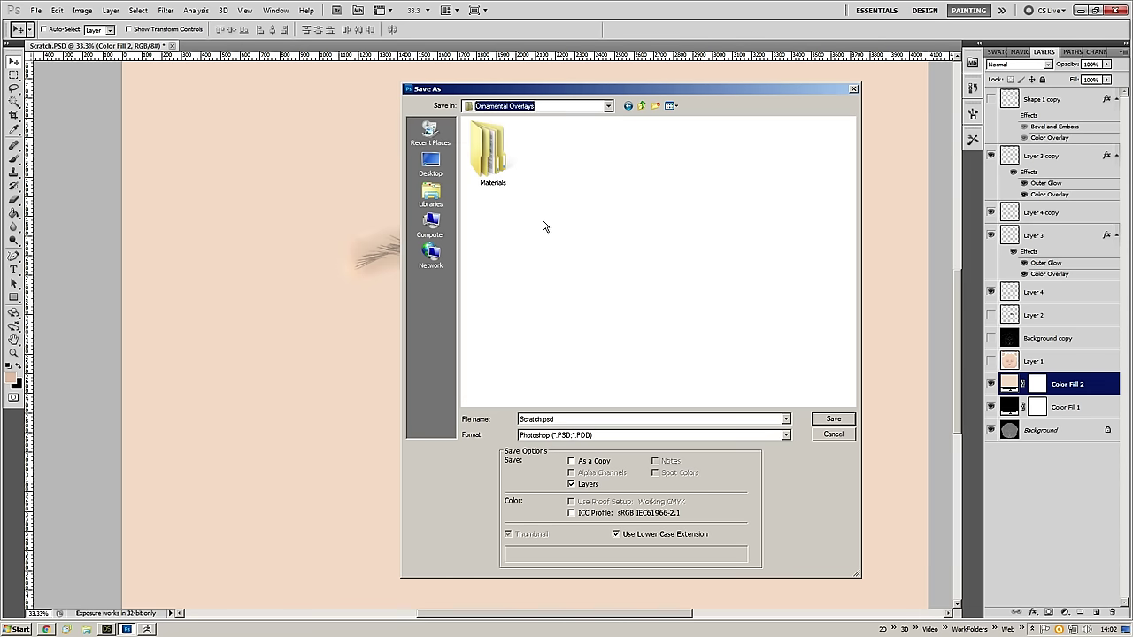
{"action": "left_click", "coordinate": [544, 226]}
{"action": "left_click", "coordinate": [609, 107]}
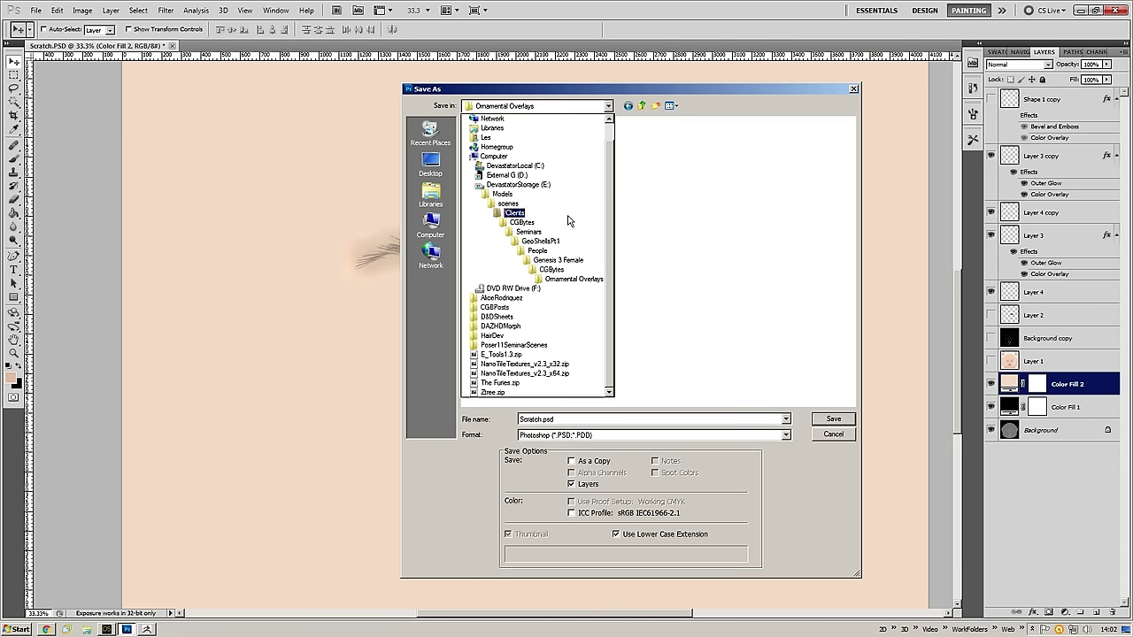
{"action": "left_click", "coordinate": [556, 267]}
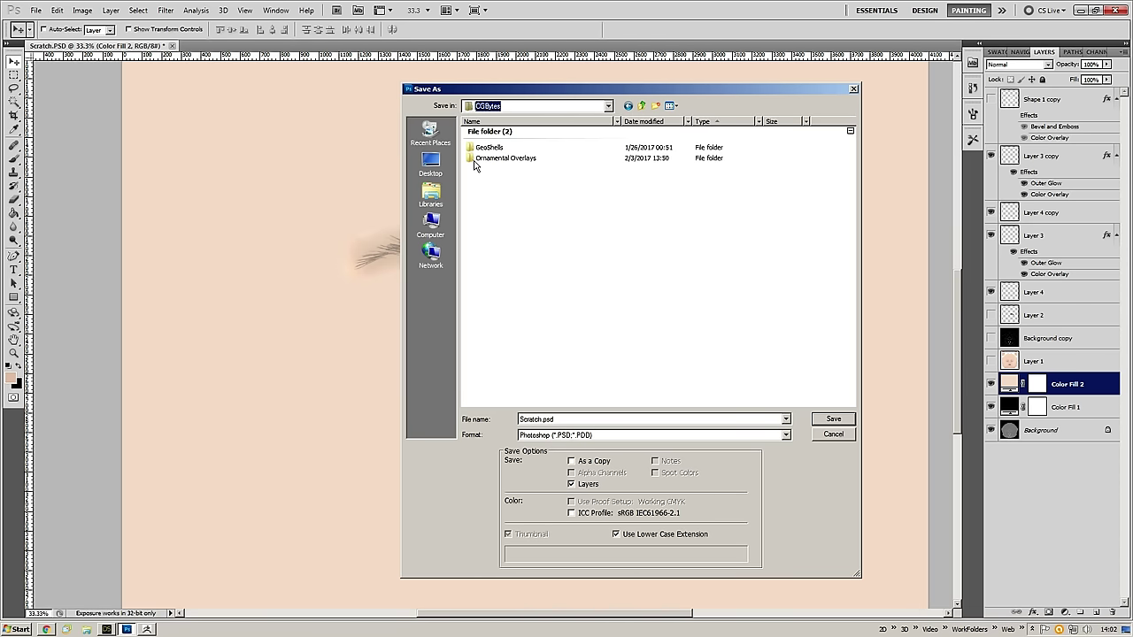
{"action": "double_click", "coordinate": [493, 151]}
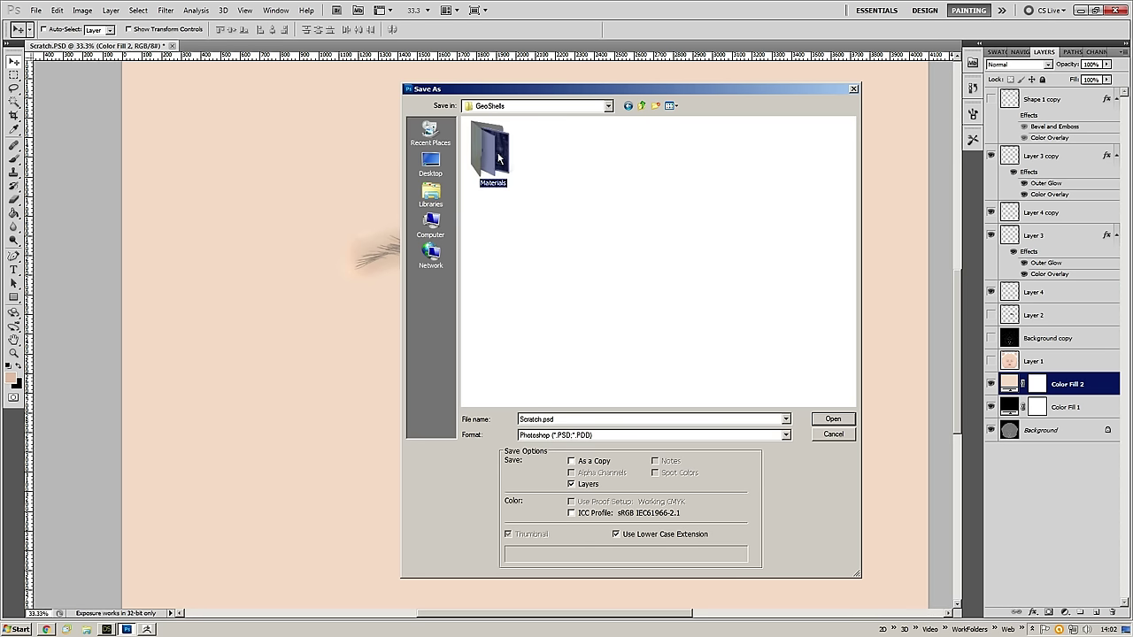
{"action": "double_click", "coordinate": [487, 155]}
{"action": "left_click", "coordinate": [628, 106]}
{"action": "left_click", "coordinate": [629, 106]}
{"action": "left_click", "coordinate": [628, 107]}
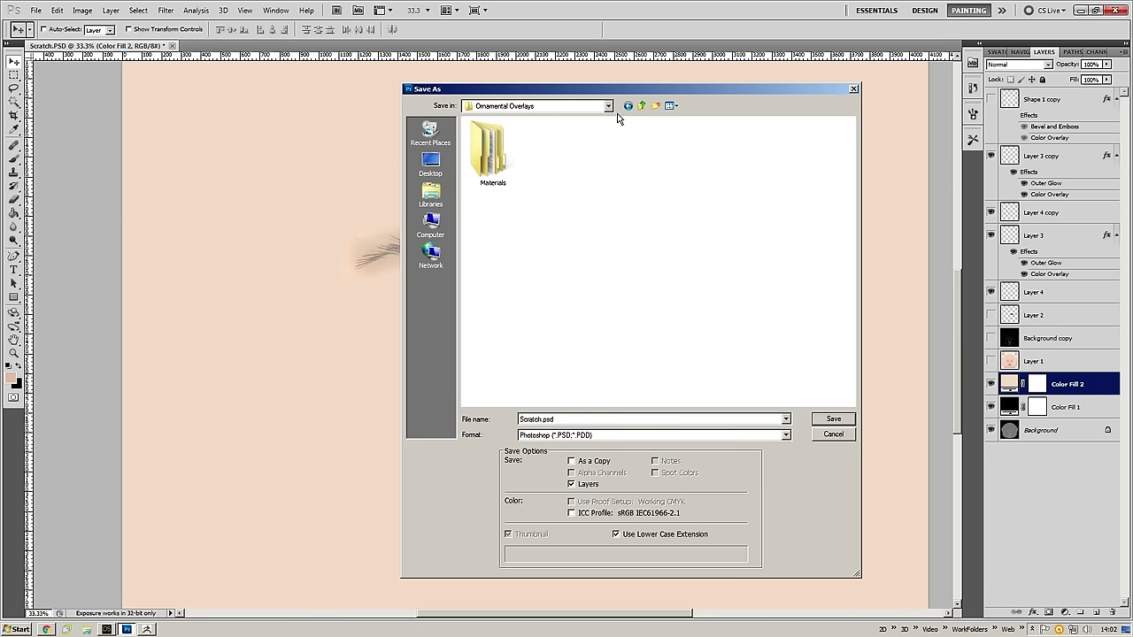
- Browse from Documents through WorkFolders, scenes - LOCAL, !Clients, CGBytes and Seminars to the CGBytes folder inside the project's Runtime
{"action": "left_click", "coordinate": [430, 193]}
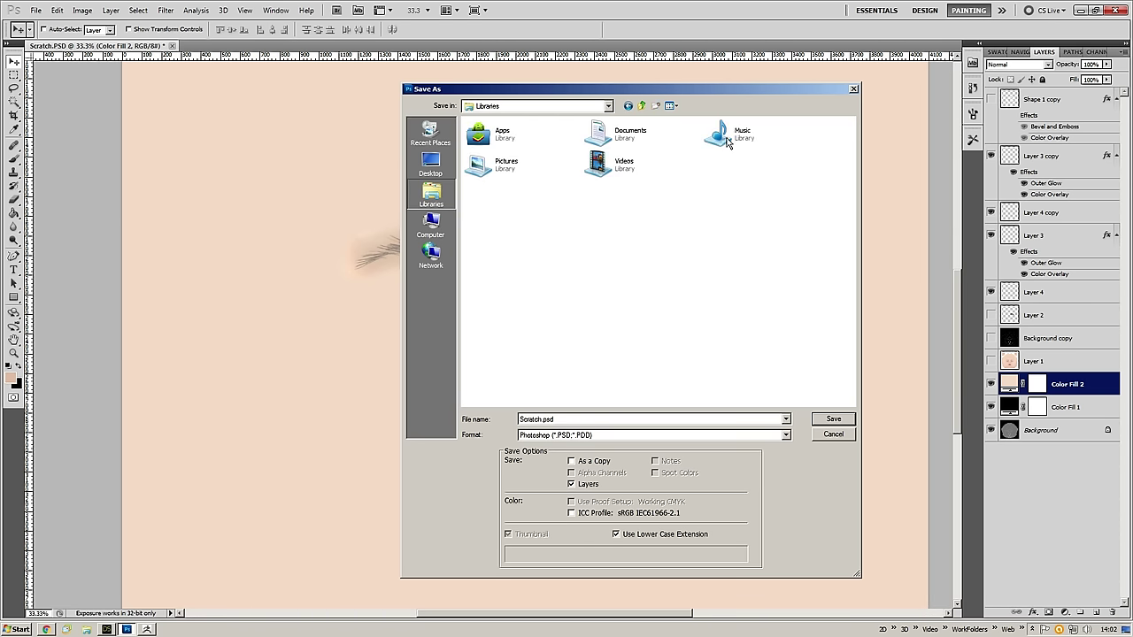
{"action": "double_click", "coordinate": [609, 132]}
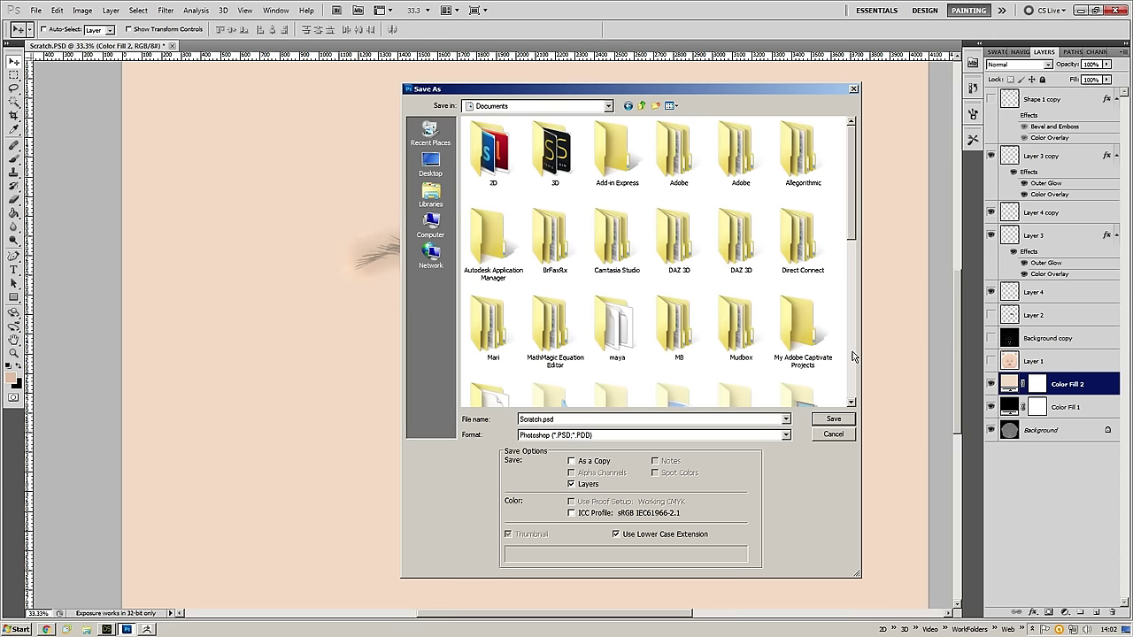
{"action": "scroll", "coordinate": [690, 368], "scroll_direction": "down", "scroll_amount": 5}
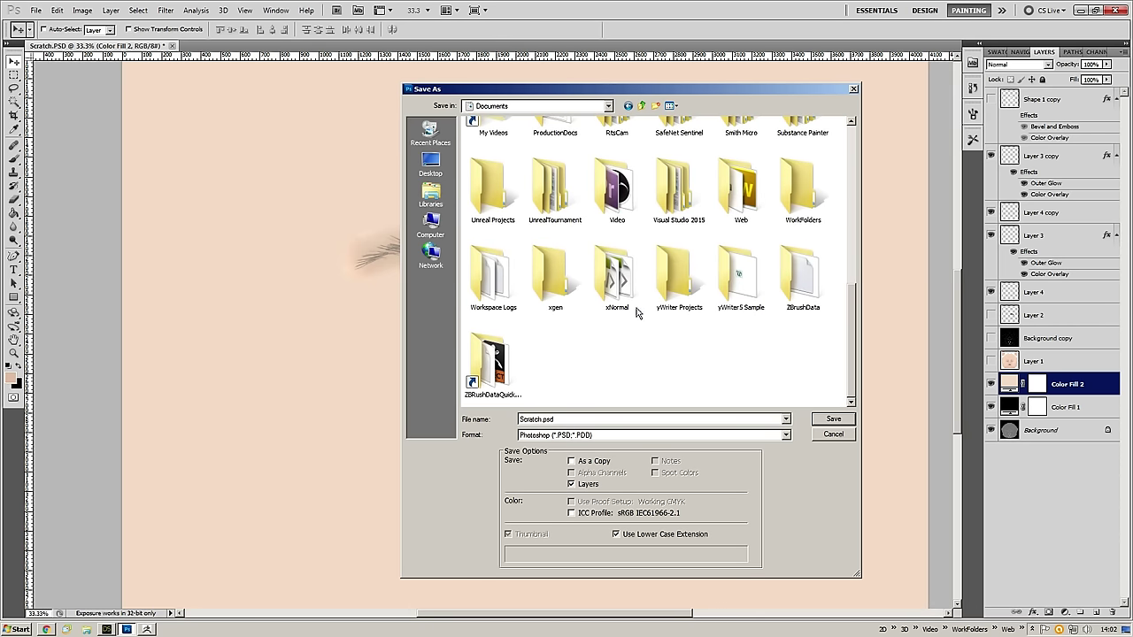
{"action": "double_click", "coordinate": [802, 206]}
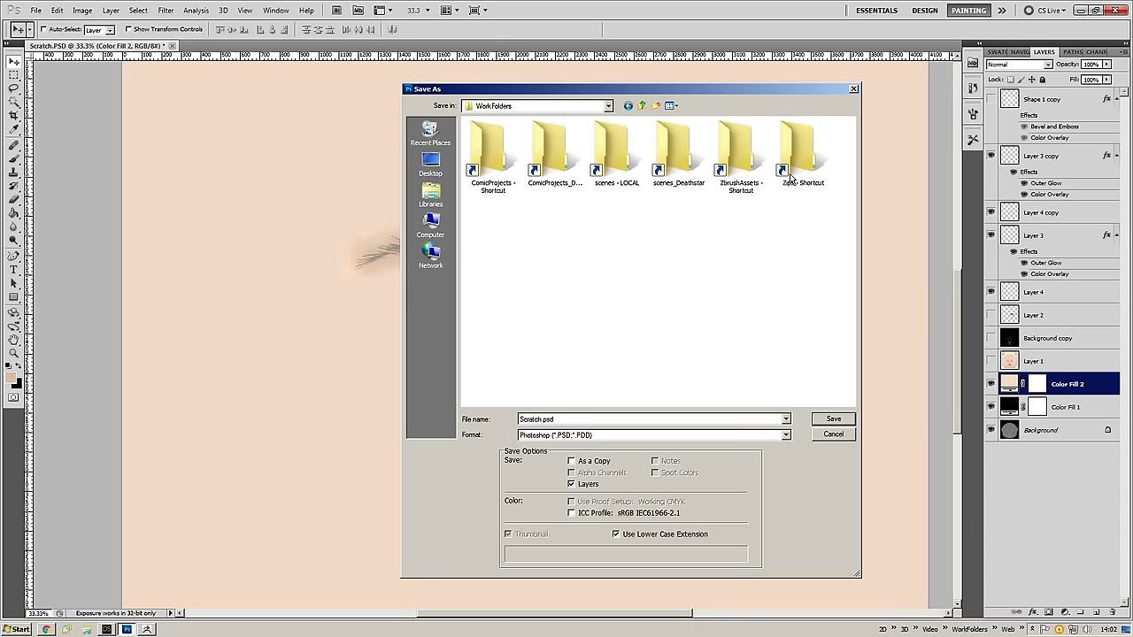
{"action": "double_click", "coordinate": [607, 158]}
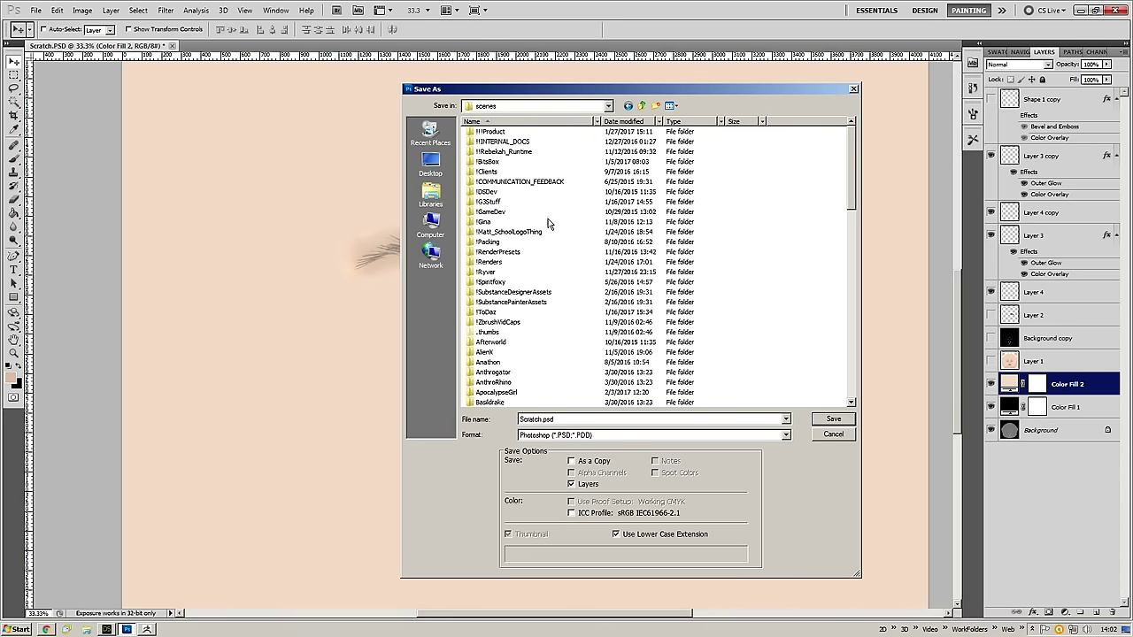
{"action": "double_click", "coordinate": [484, 174]}
{"action": "double_click", "coordinate": [482, 181]}
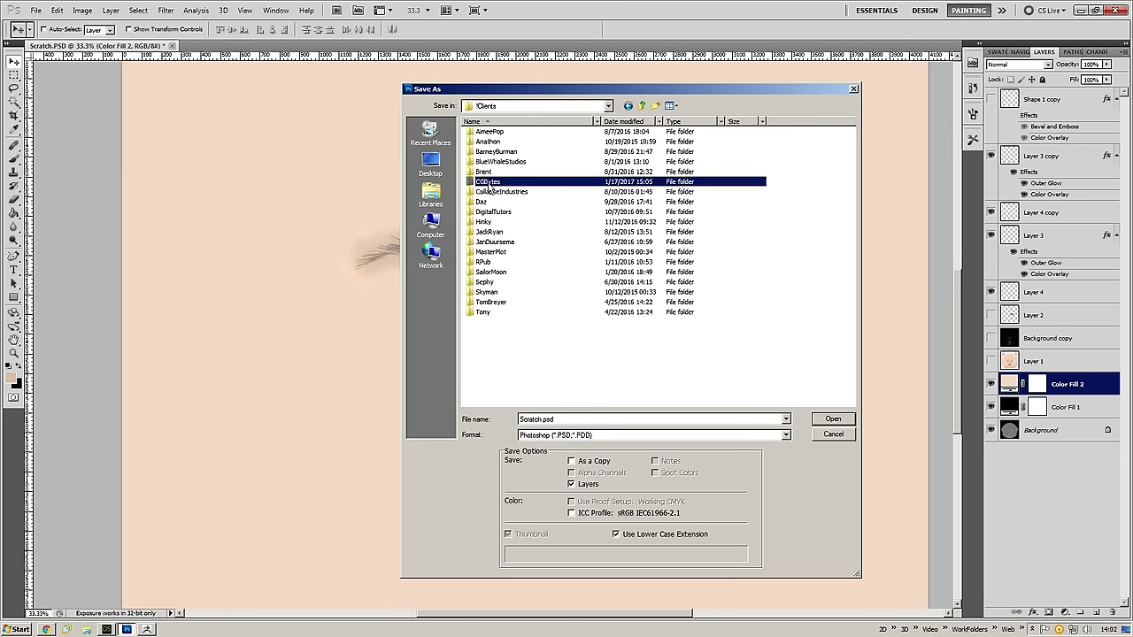
{"action": "double_click", "coordinate": [490, 202]}
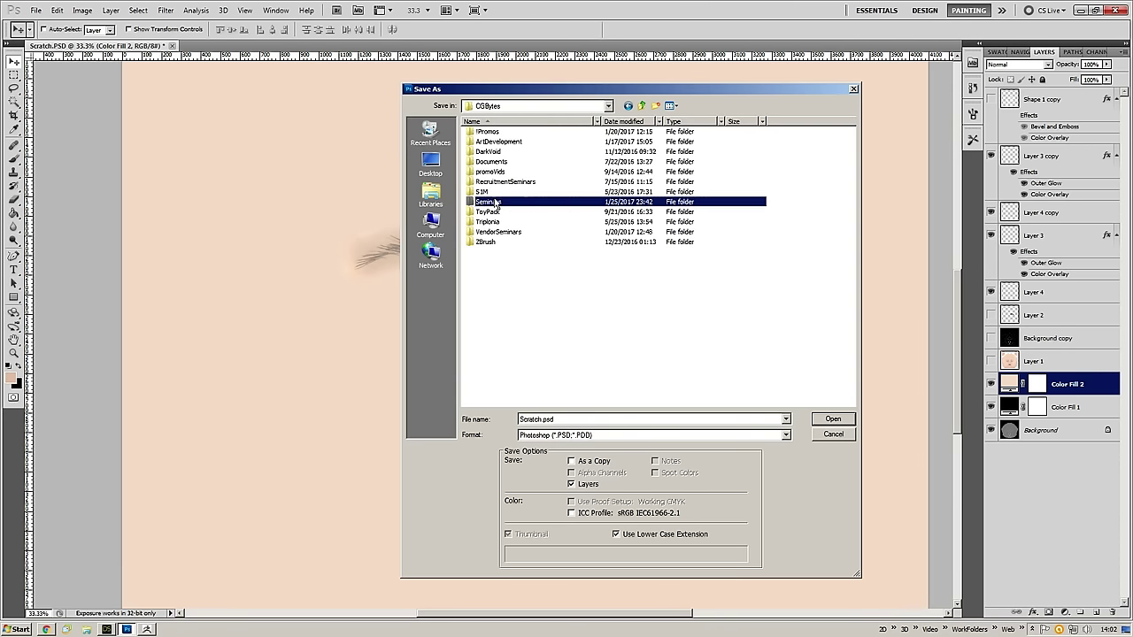
{"action": "double_click", "coordinate": [487, 191]}
{"action": "double_click", "coordinate": [488, 200]}
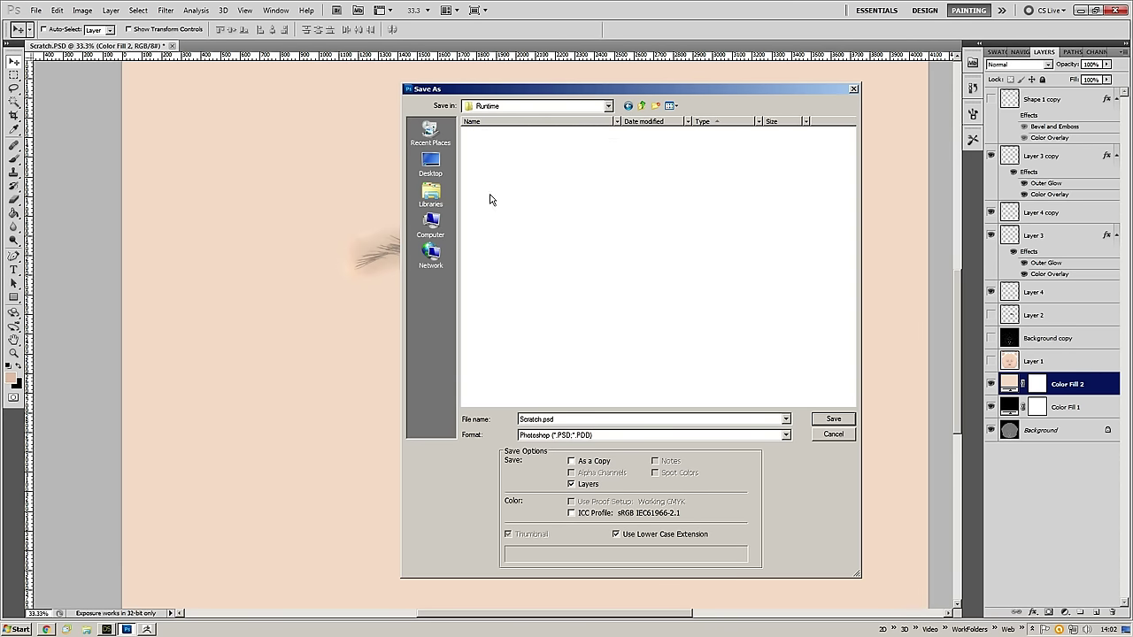
{"action": "left_click", "coordinate": [492, 148]}
{"action": "double_click", "coordinate": [492, 149]}
{"action": "double_click", "coordinate": [496, 151]}
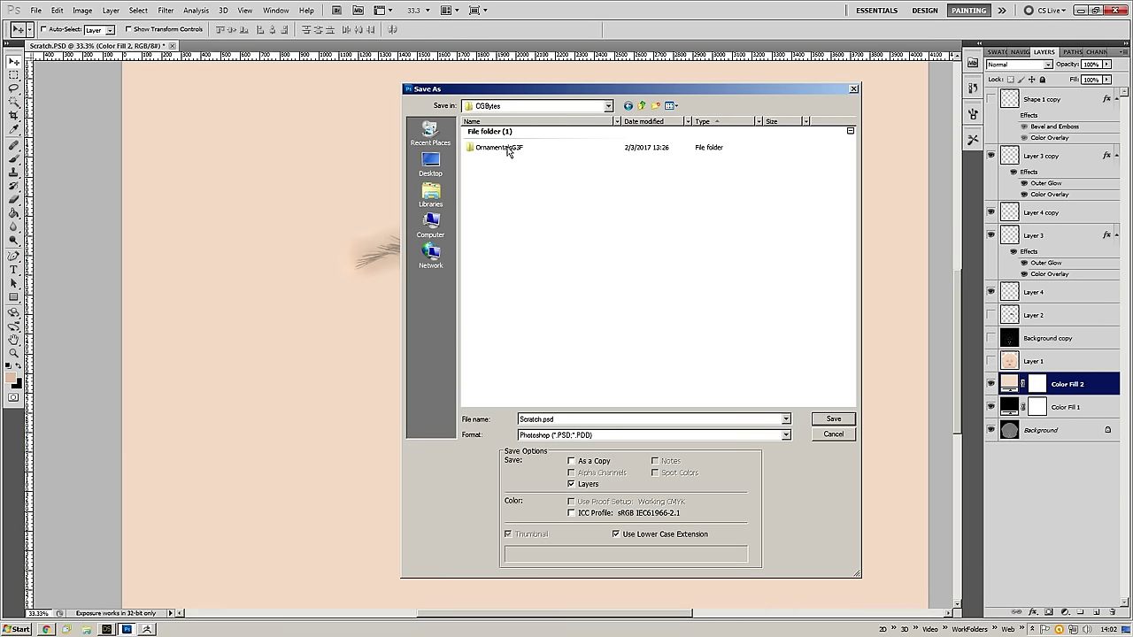
- Create a folder named DEMO beside OrnamentalsG3F and open it as the save location
{"action": "left_click", "coordinate": [656, 105]}
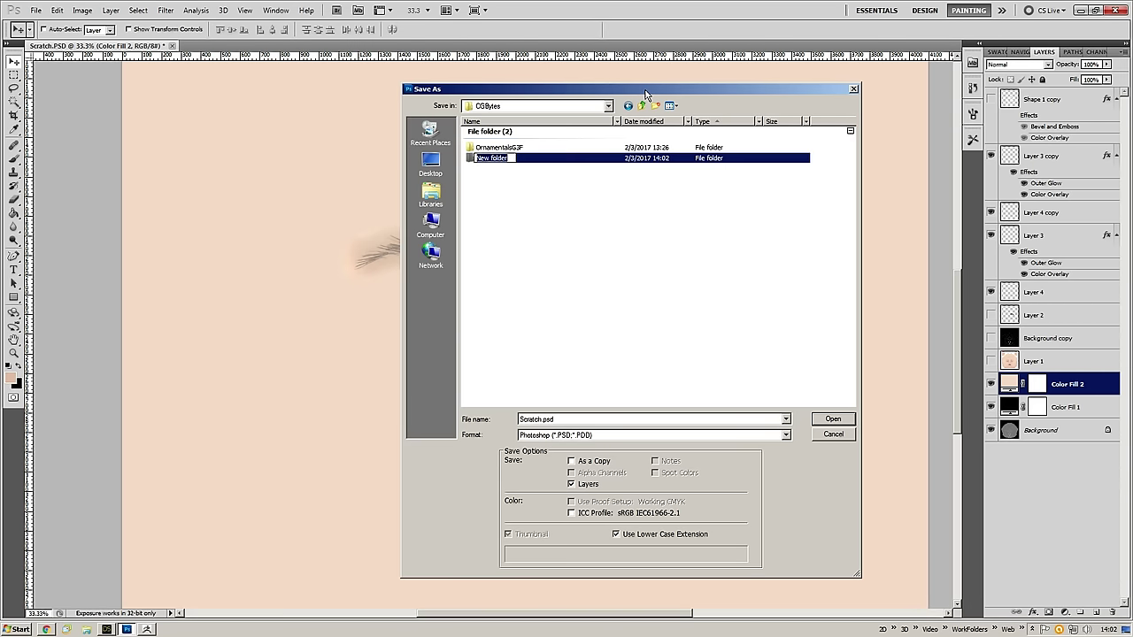
{"action": "type", "text": "GEMO"}
{"action": "key", "text": "Return"}
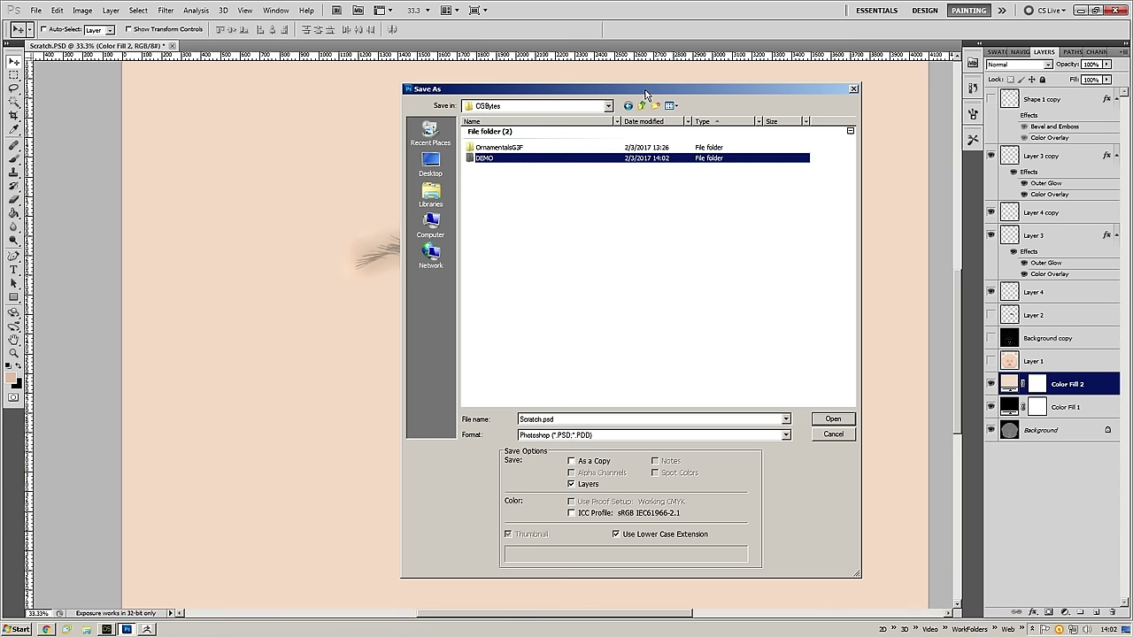
{"action": "key", "text": "Return"}
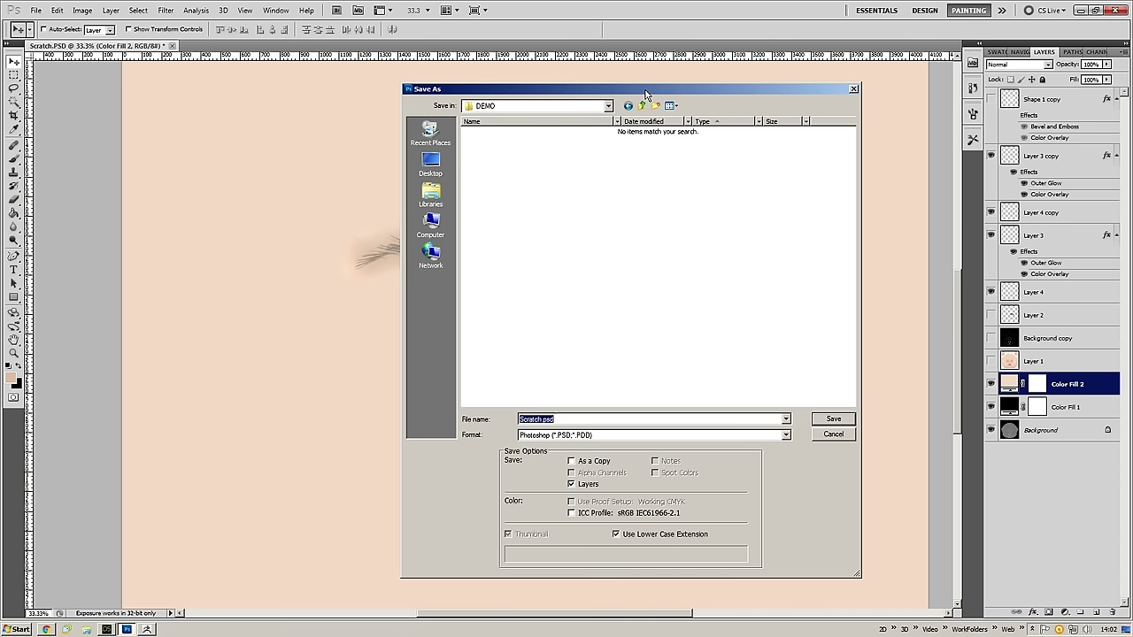
- Save the skin-toned eyebrow texture as a JPEG named BrowsTXTR with quality 12
{"action": "type", "text": "EDem"}
{"action": "key", "text": "BackSpace"}
{"action": "key", "text": "BackSpace"}
{"action": "key", "text": "BackSpace"}
{"action": "key", "text": "BackSpace"}
{"action": "type", "text": "BrowsTXTR"}
{"action": "key", "text": "Tab"}
{"action": "key", "text": "j"}
{"action": "key", "text": "Return"}
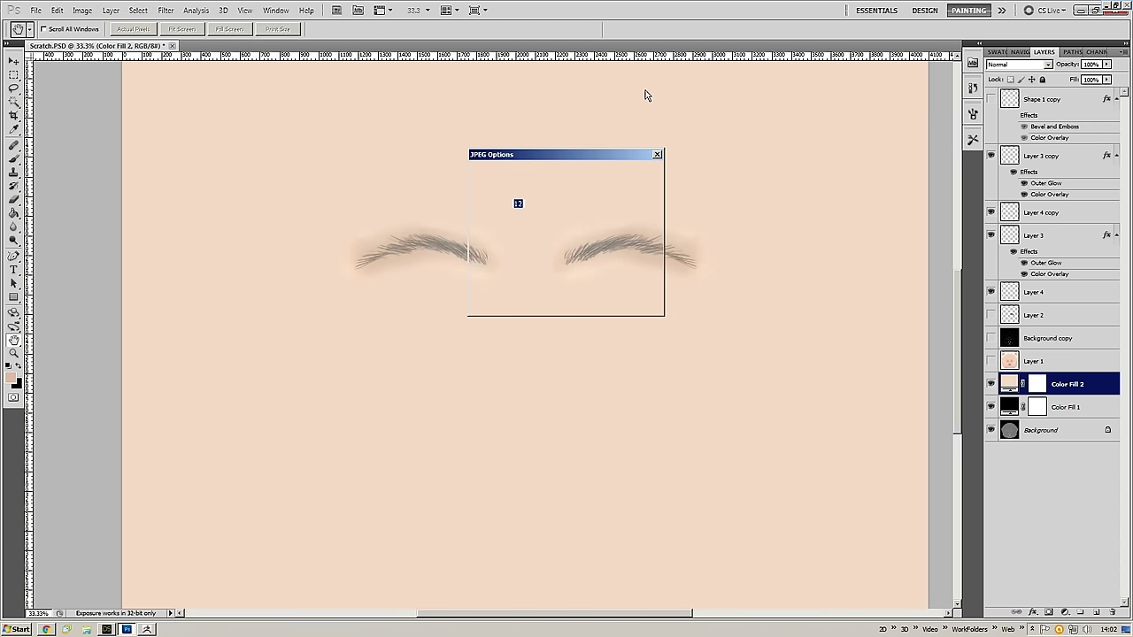
{"action": "left_click", "coordinate": [644, 174]}
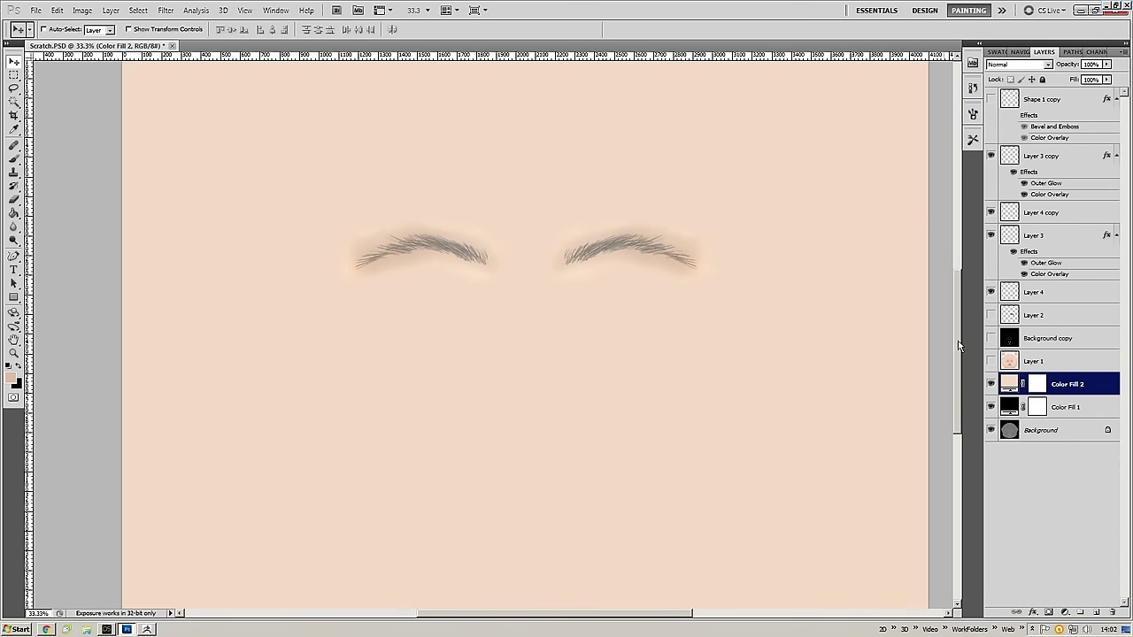
- Hide Color Fill 2, Layer 4 and Layer 4 copy, leaving only the eyebrow hairs over the black fill
{"action": "left_click", "coordinate": [990, 384]}
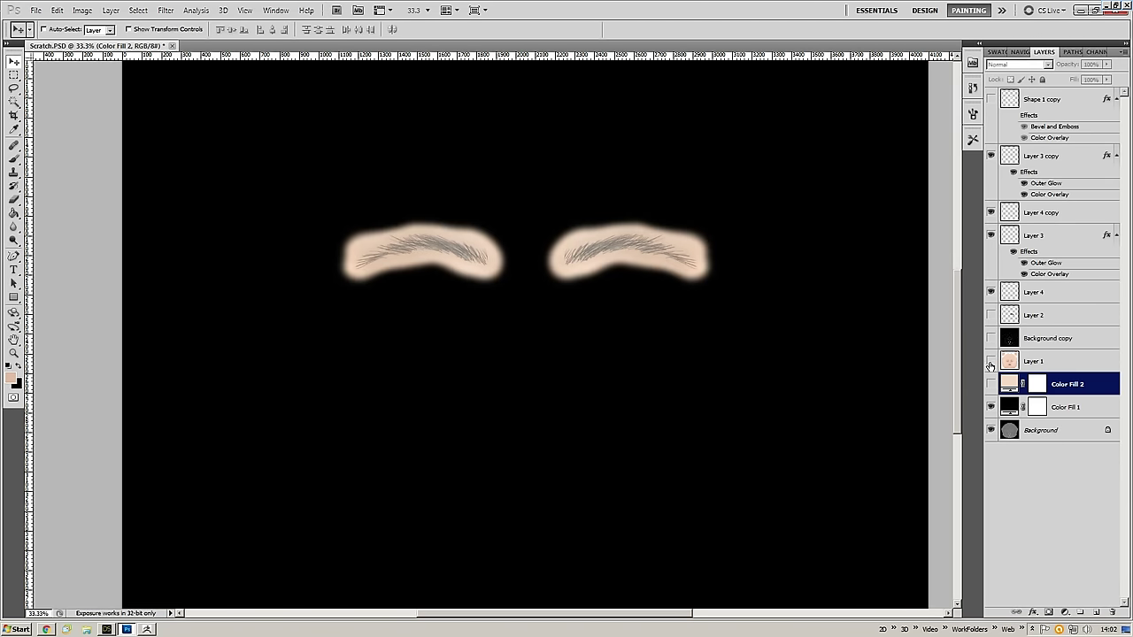
{"action": "left_click", "coordinate": [991, 292]}
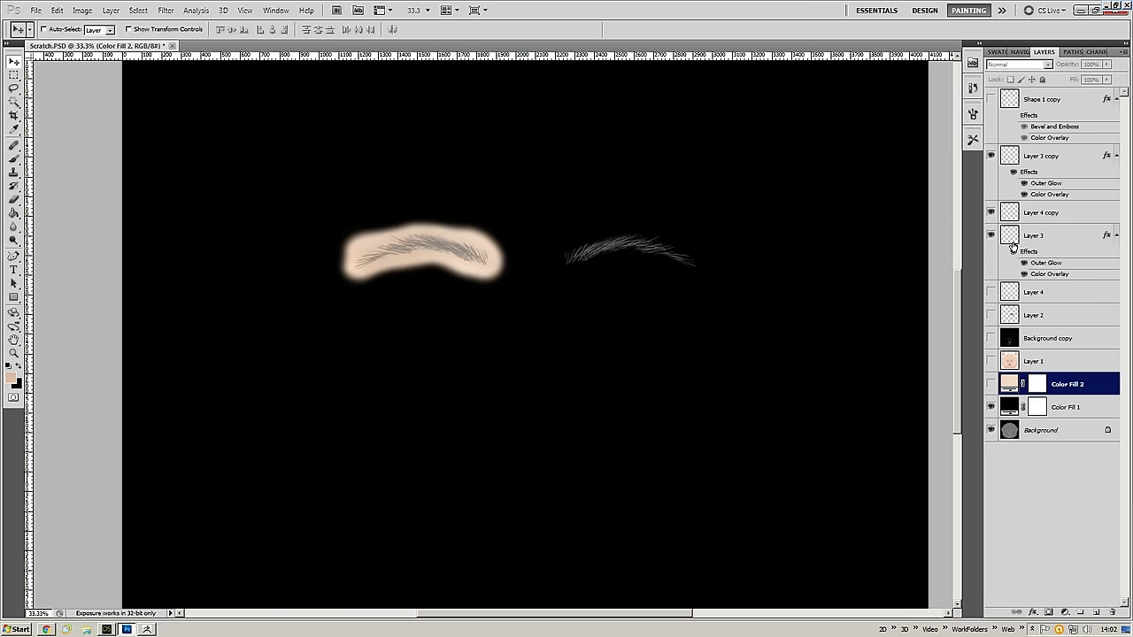
{"action": "left_click", "coordinate": [991, 235]}
{"action": "left_click", "coordinate": [991, 235]}
{"action": "left_click", "coordinate": [991, 212]}
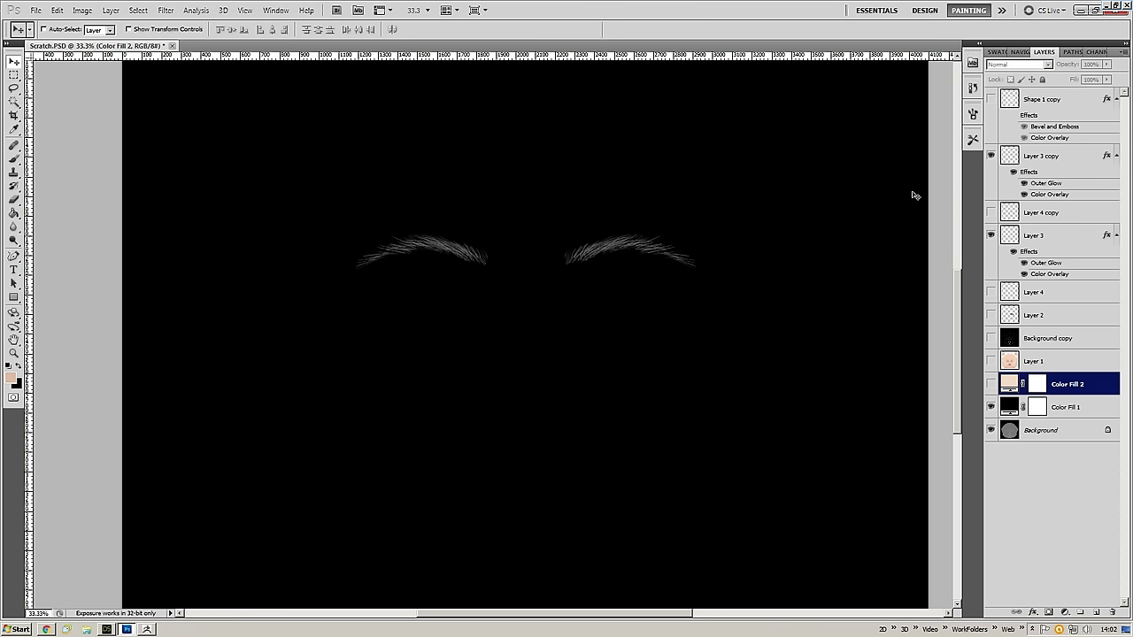
- Turn off the Color Overlay effect on Layer 3 copy and Layer 3 so both eyebrows show as white hairs
{"action": "left_click_drag", "start_coordinate": [625, 247], "coordinate": [695, 230], "text": "ctrl"}
{"action": "left_click", "coordinate": [1045, 238]}
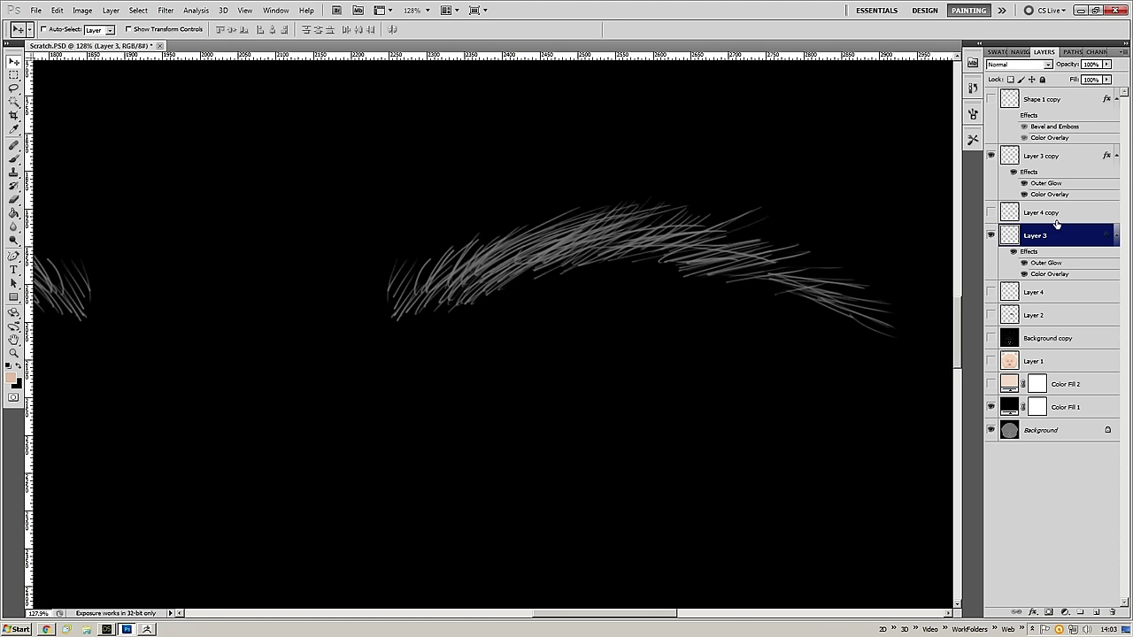
{"action": "left_click", "coordinate": [1042, 164]}
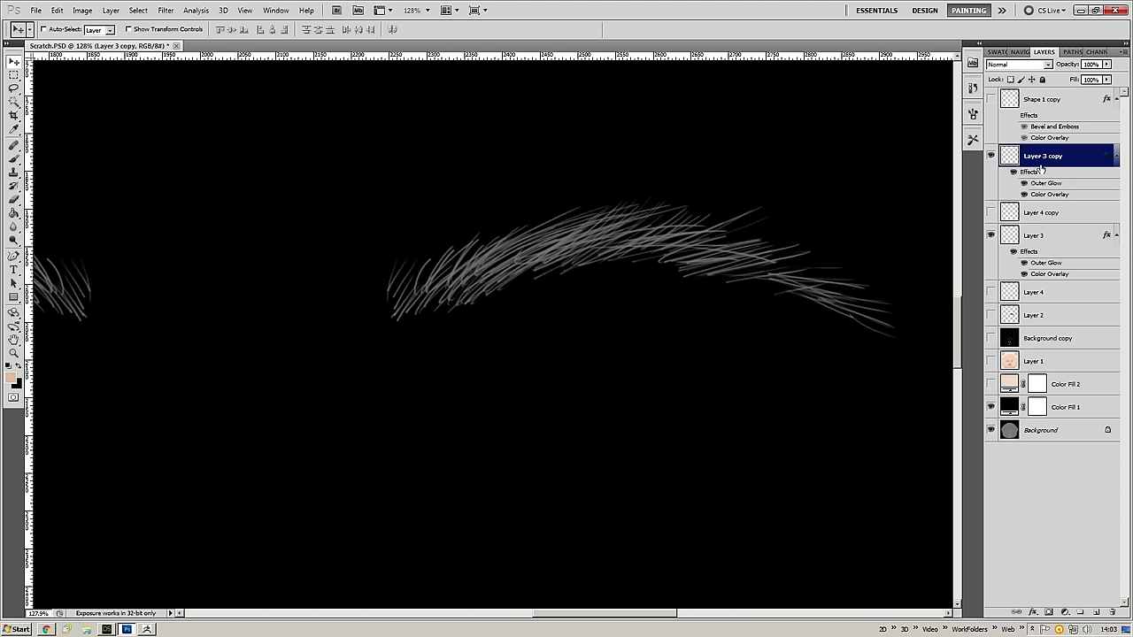
{"action": "double_click", "coordinate": [1089, 160]}
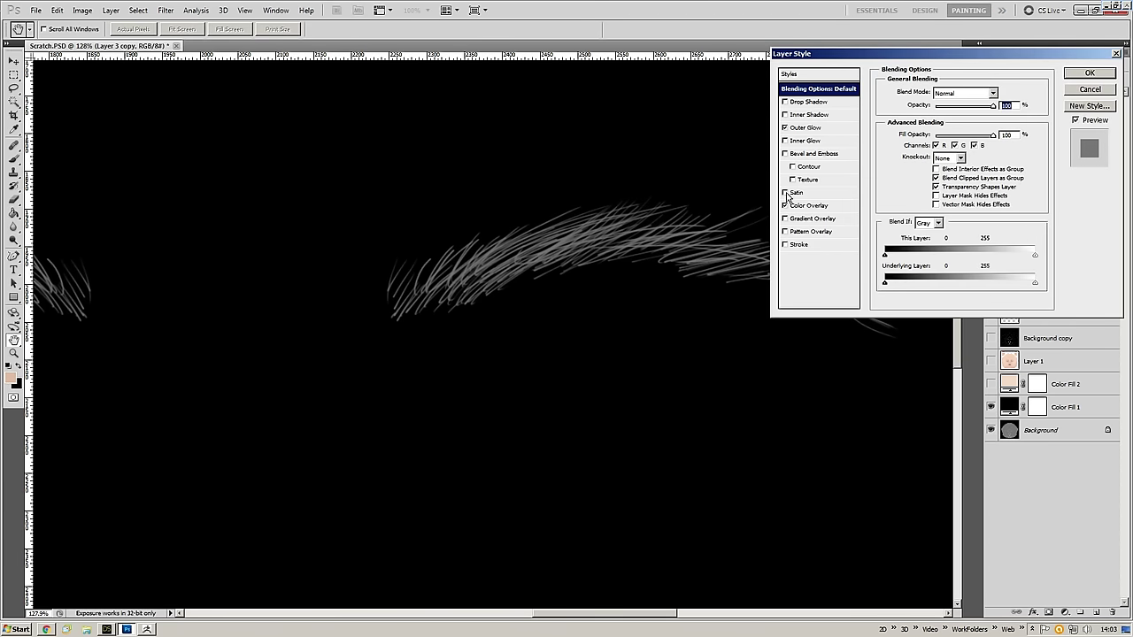
{"action": "left_click", "coordinate": [785, 205]}
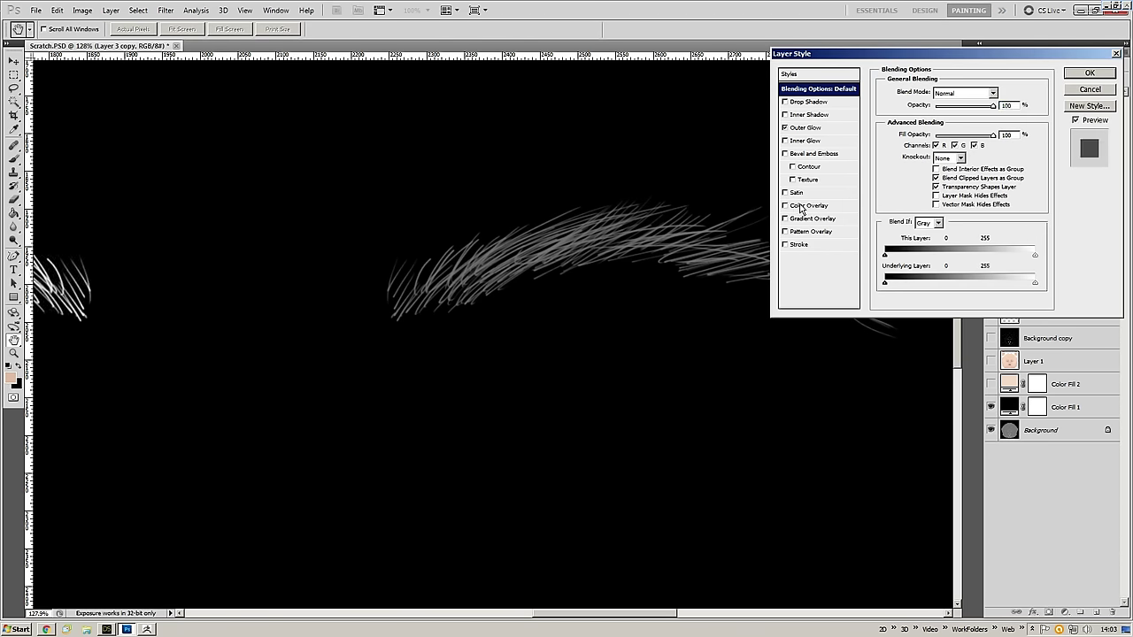
{"action": "left_click", "coordinate": [1080, 80]}
{"action": "double_click", "coordinate": [1088, 234]}
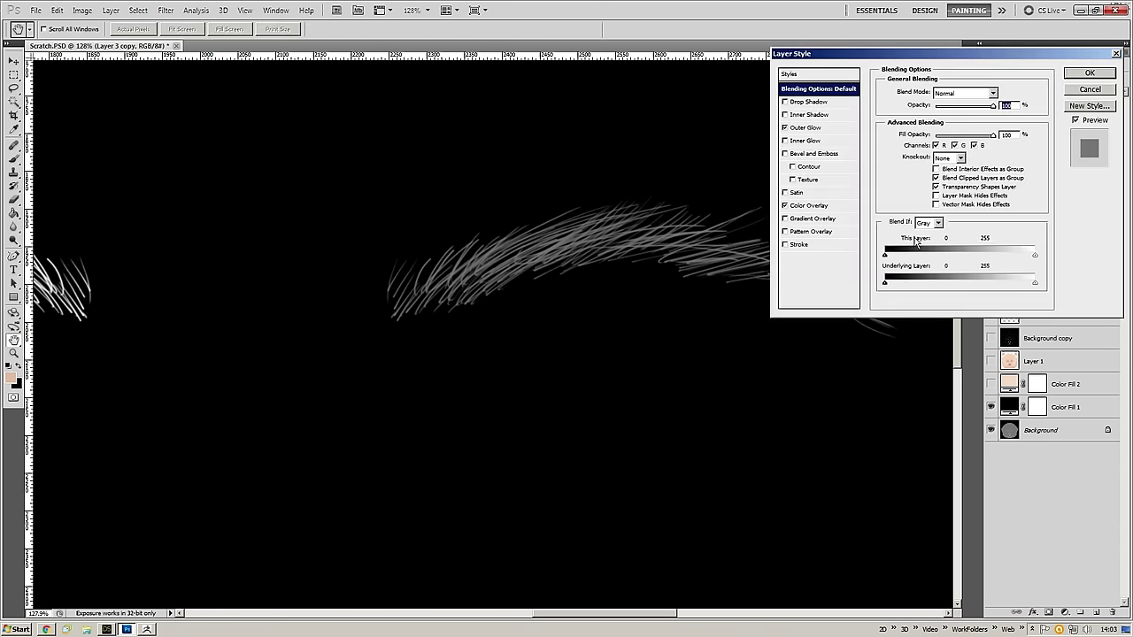
{"action": "left_click", "coordinate": [795, 207]}
{"action": "left_click", "coordinate": [1089, 72]}
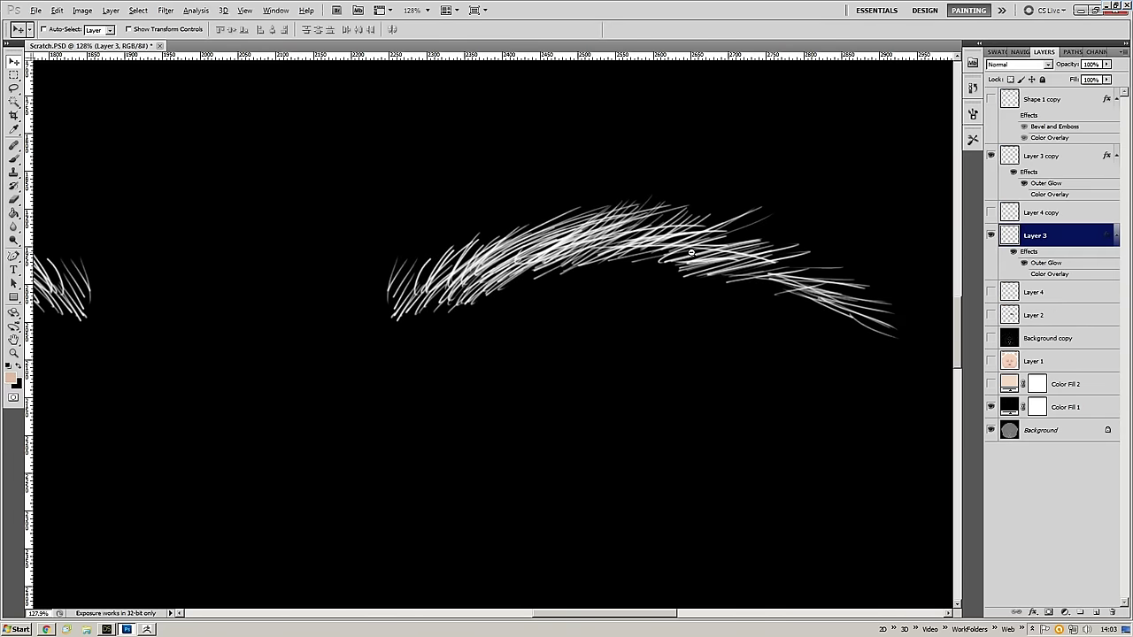
{"action": "scroll", "coordinate": [705, 254], "scroll_direction": "down", "scroll_amount": 2, "text": "alt"}
{"action": "scroll", "coordinate": [705, 254], "scroll_direction": "down", "scroll_amount": 2, "text": "alt"}
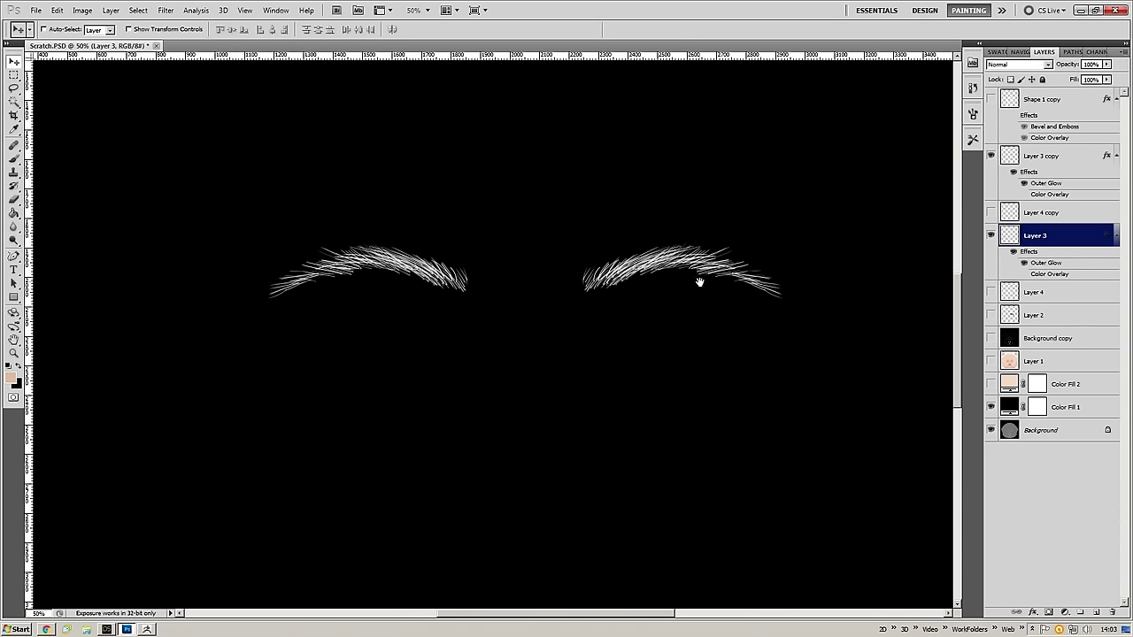
- Toggle the visibility of Layer 3 copy, Layer 3 and Layer 2 to examine what each contributes to the eyebrows
{"action": "left_click_drag", "start_coordinate": [700, 282], "coordinate": [698, 278]}
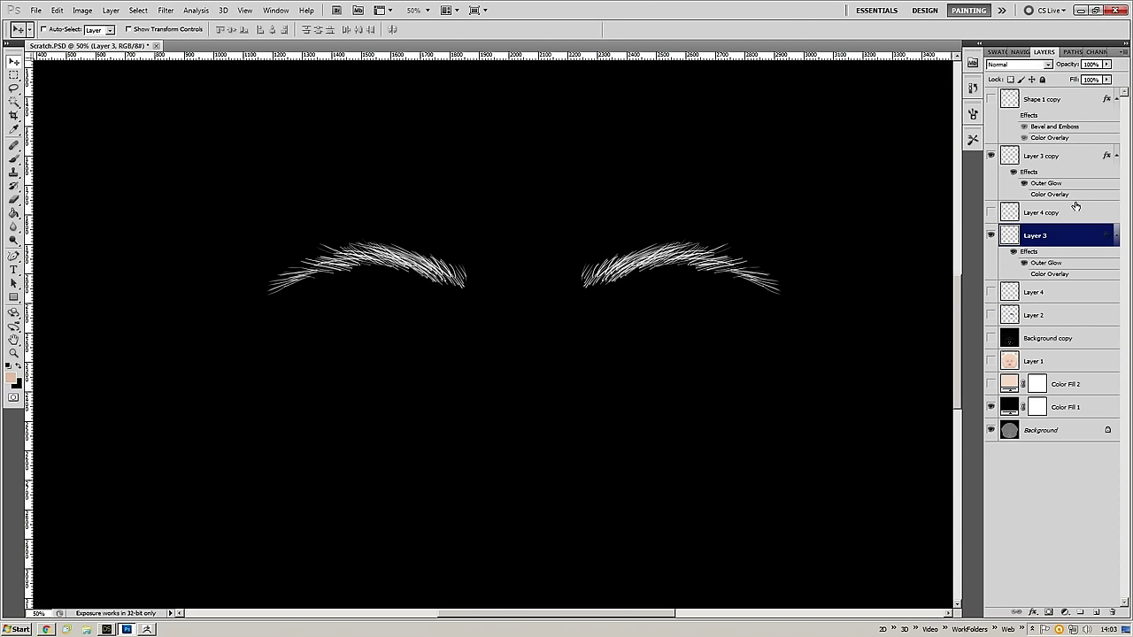
{"action": "left_click", "coordinate": [991, 156]}
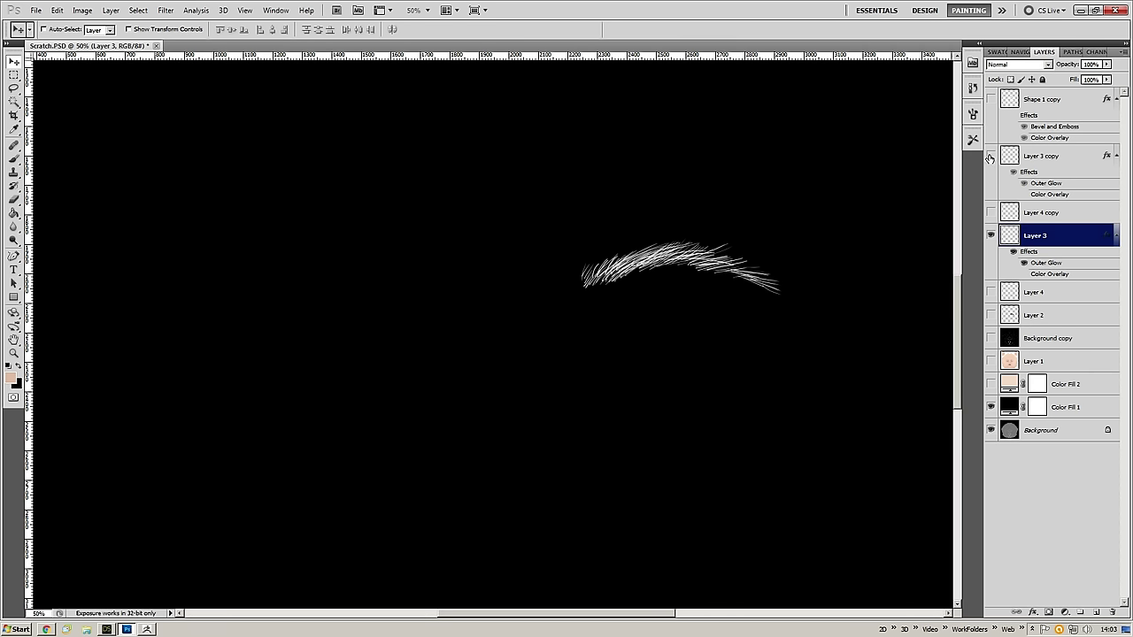
{"action": "left_click", "coordinate": [991, 155]}
{"action": "left_click", "coordinate": [991, 234]}
{"action": "left_click", "coordinate": [991, 235]}
{"action": "left_click", "coordinate": [991, 315]}
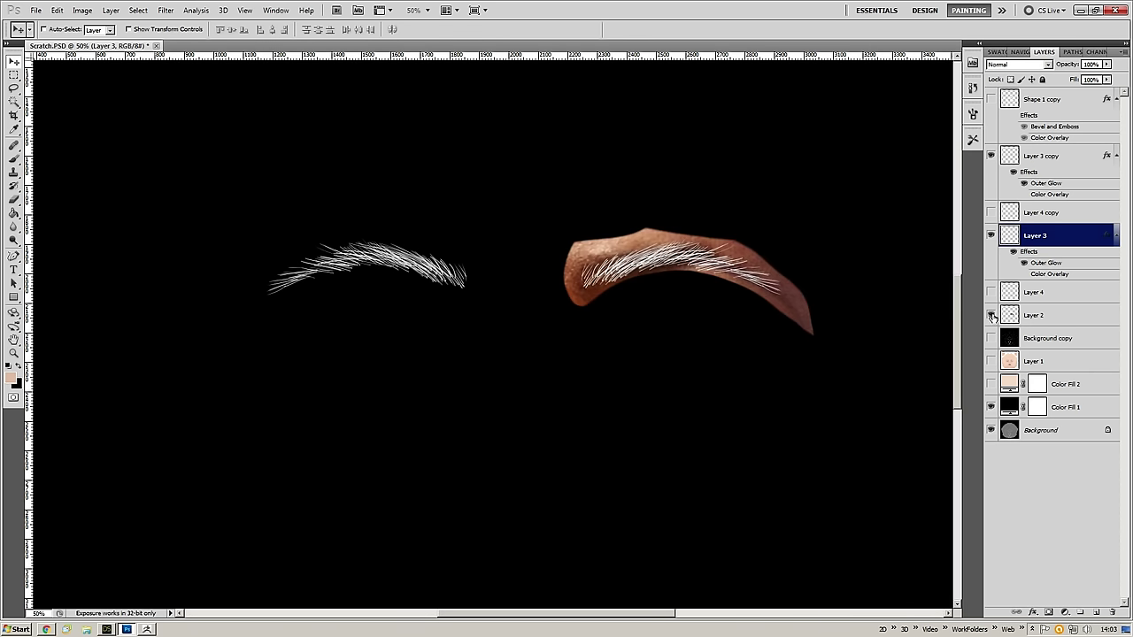
{"action": "left_click", "coordinate": [992, 302]}
{"action": "left_click", "coordinate": [991, 316]}
{"action": "left_click", "coordinate": [990, 292]}
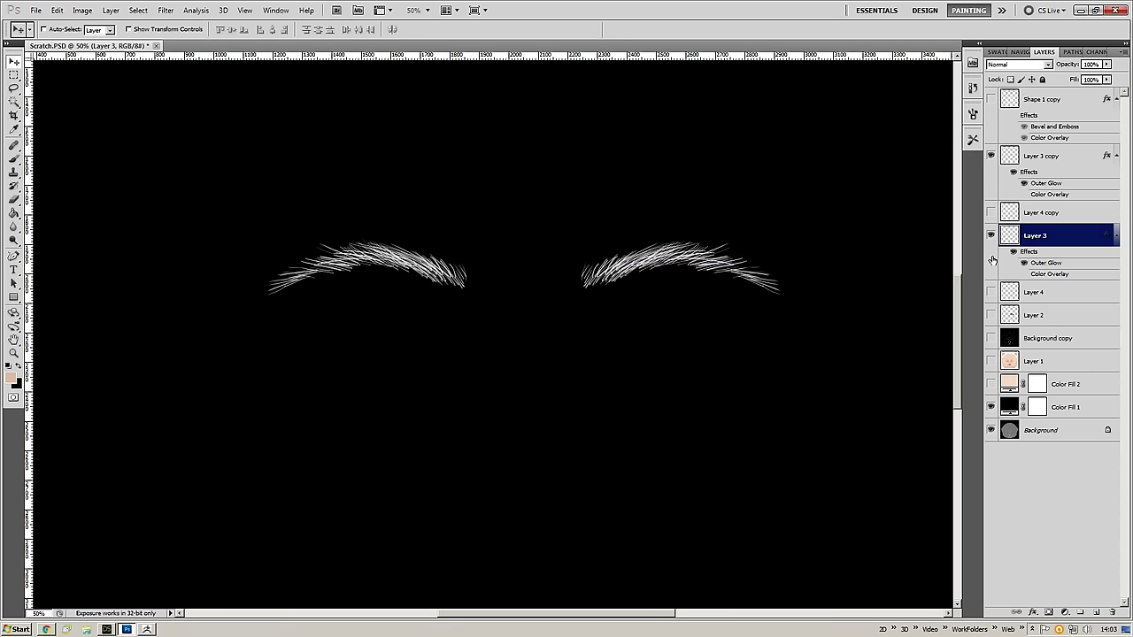
- Hide Layer 3 and Layer 3 copy and show Layer 4 copy and Layer 4 over the black fill
{"action": "left_click", "coordinate": [991, 235]}
{"action": "left_click", "coordinate": [991, 156]}
{"action": "left_click", "coordinate": [991, 213]}
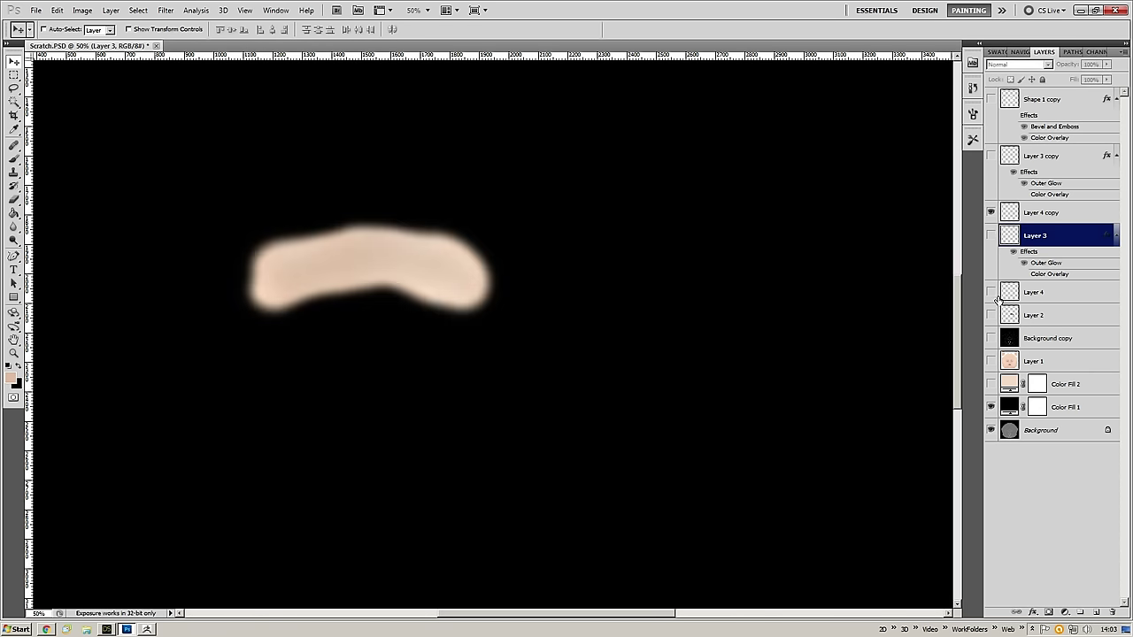
{"action": "left_click", "coordinate": [991, 292]}
- Apply a white (ffffff) Color Overlay in Normal mode at 100% opacity to Layer 4 copy
{"action": "left_click", "coordinate": [1049, 213]}
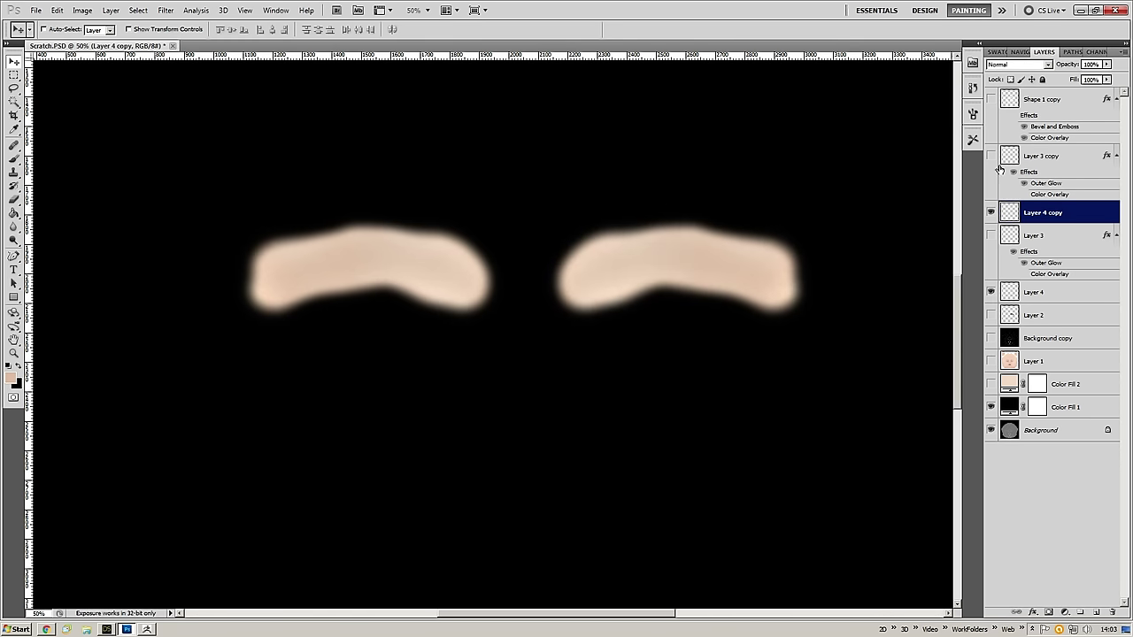
{"action": "double_click", "coordinate": [1087, 212]}
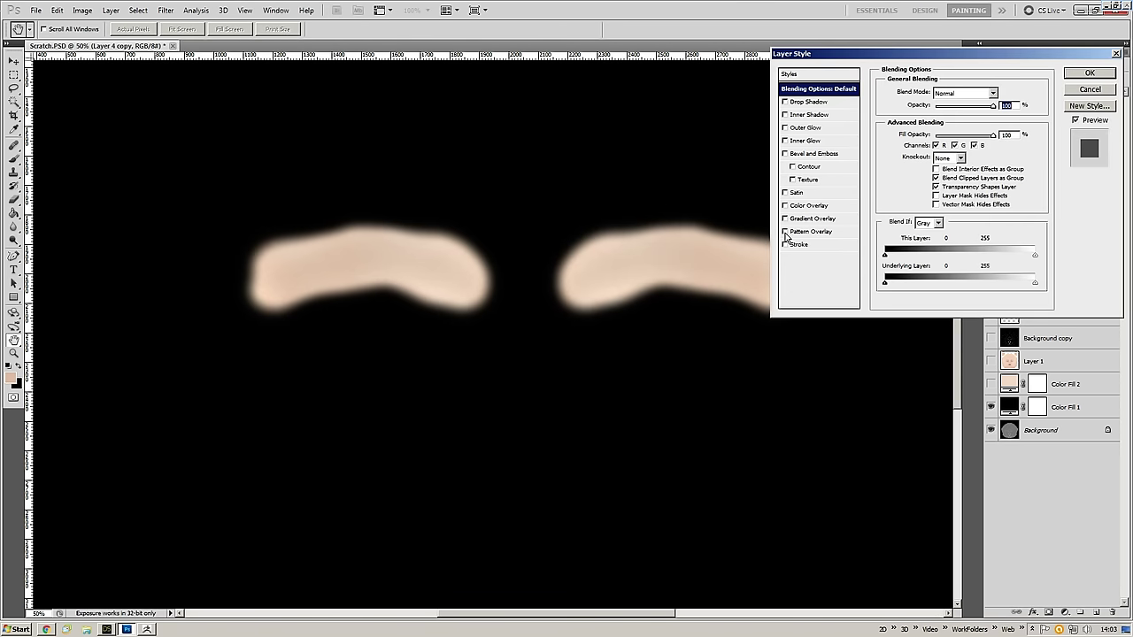
{"action": "left_click", "coordinate": [784, 231]}
{"action": "left_click", "coordinate": [784, 231]}
{"action": "left_click", "coordinate": [802, 206]}
{"action": "left_click", "coordinate": [999, 92]}
{"action": "left_click_drag", "start_coordinate": [675, 179], "coordinate": [560, 58]}
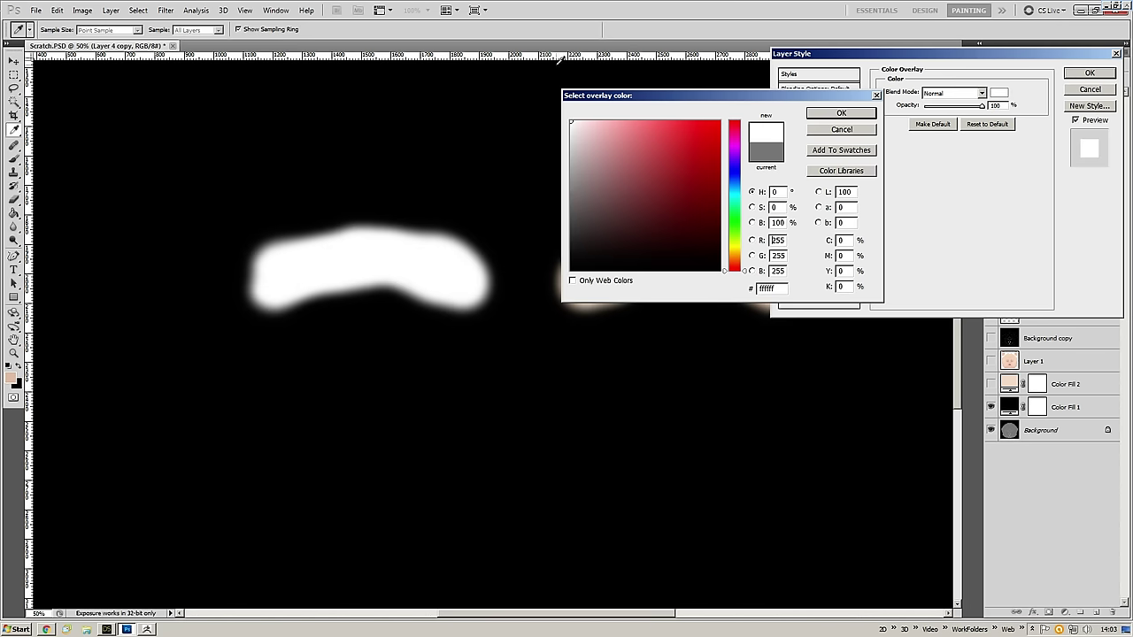
{"action": "left_click", "coordinate": [1086, 77]}
{"action": "left_click", "coordinate": [841, 113]}
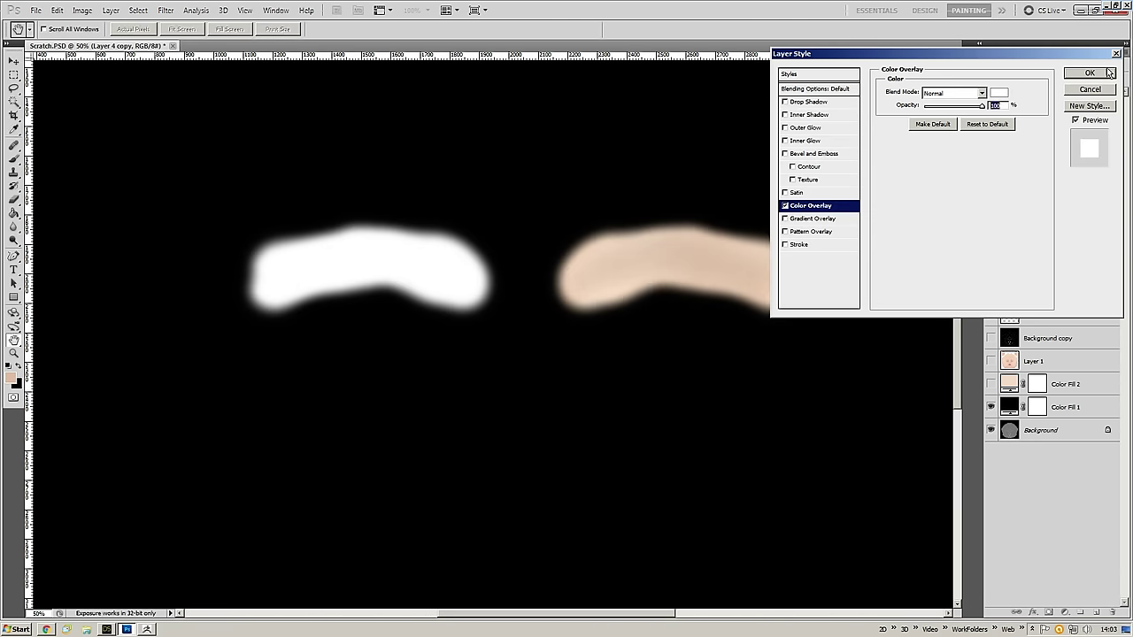
{"action": "left_click", "coordinate": [1090, 73]}
- Give Layer 4 the same white (ffffff) Color Overlay so the other eyebrow patch is solid white
{"action": "double_click", "coordinate": [1051, 312]}
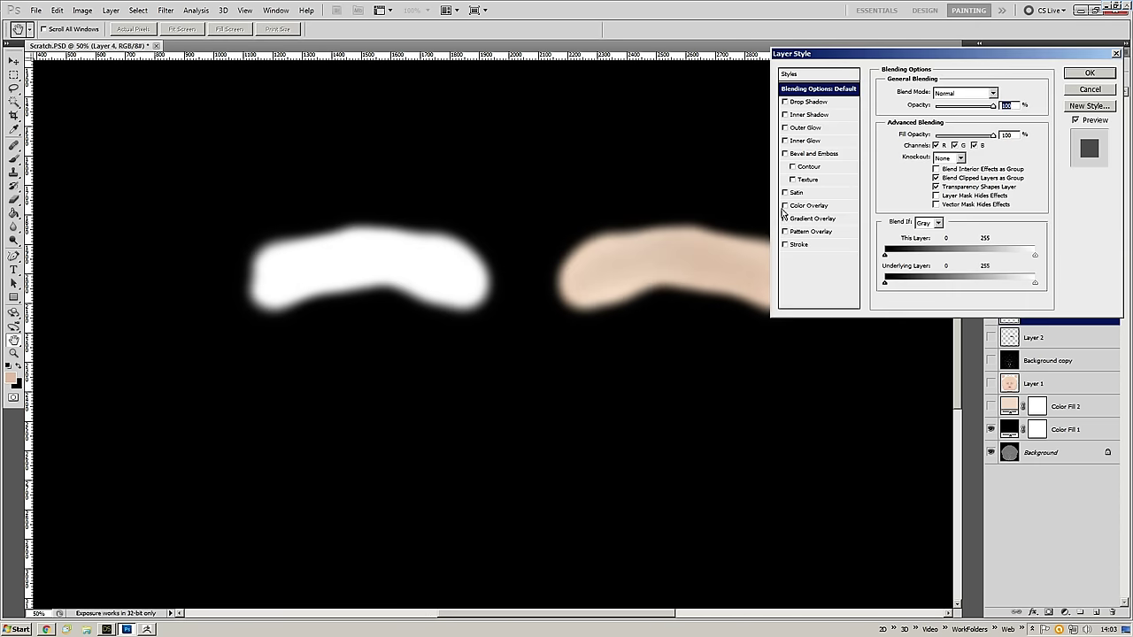
{"action": "left_click", "coordinate": [784, 206]}
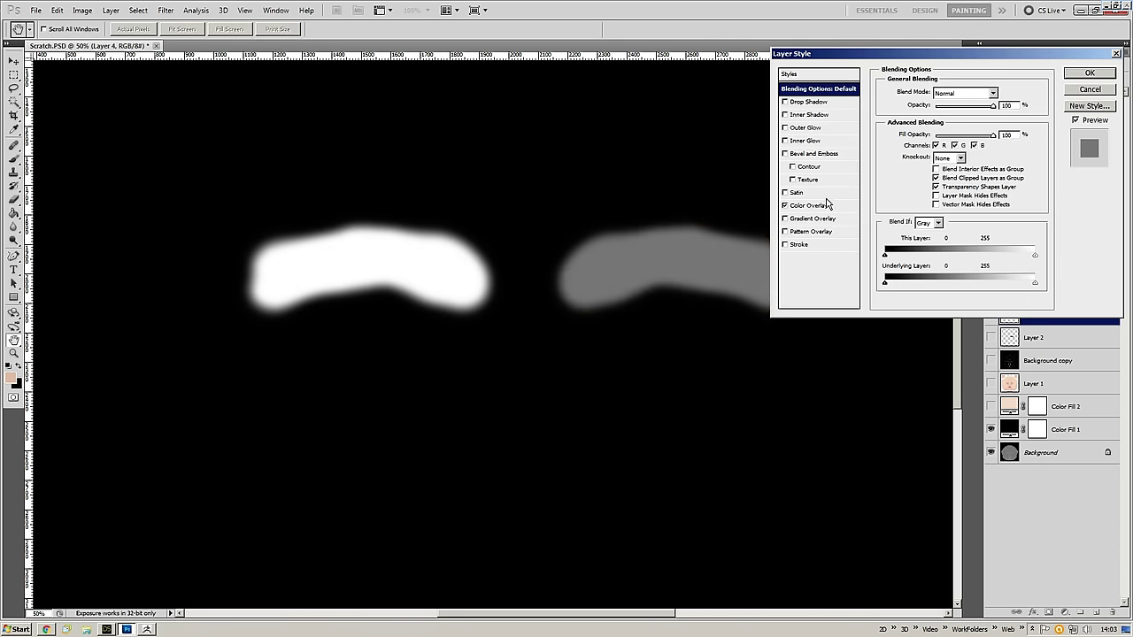
{"action": "left_click", "coordinate": [827, 205]}
{"action": "left_click", "coordinate": [998, 93]}
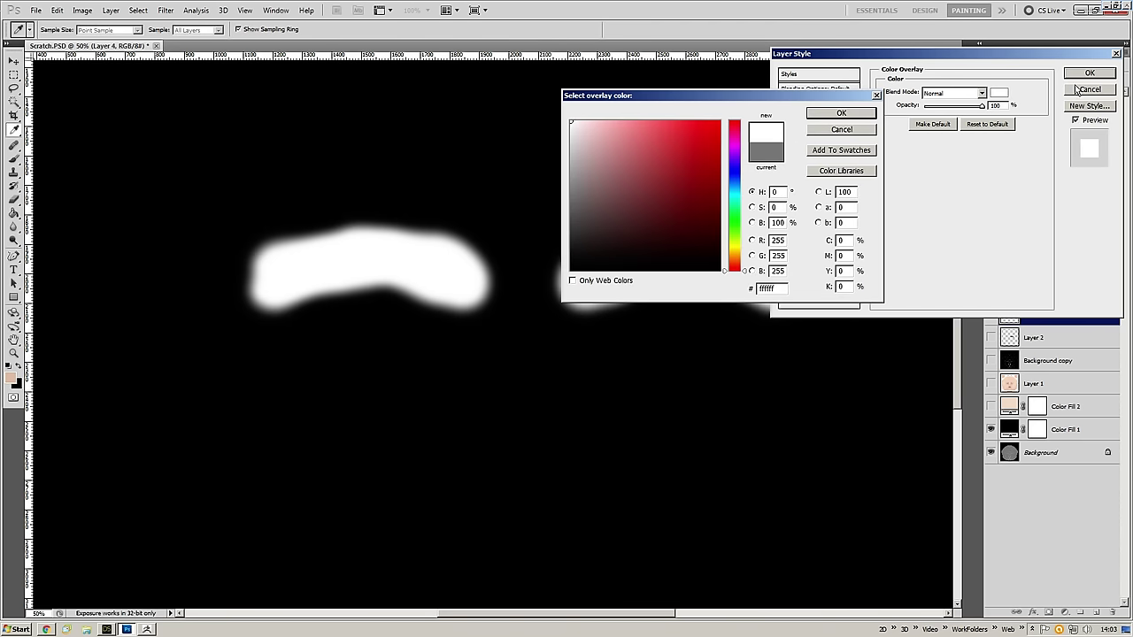
{"action": "left_click", "coordinate": [841, 113]}
{"action": "key", "text": "Return"}
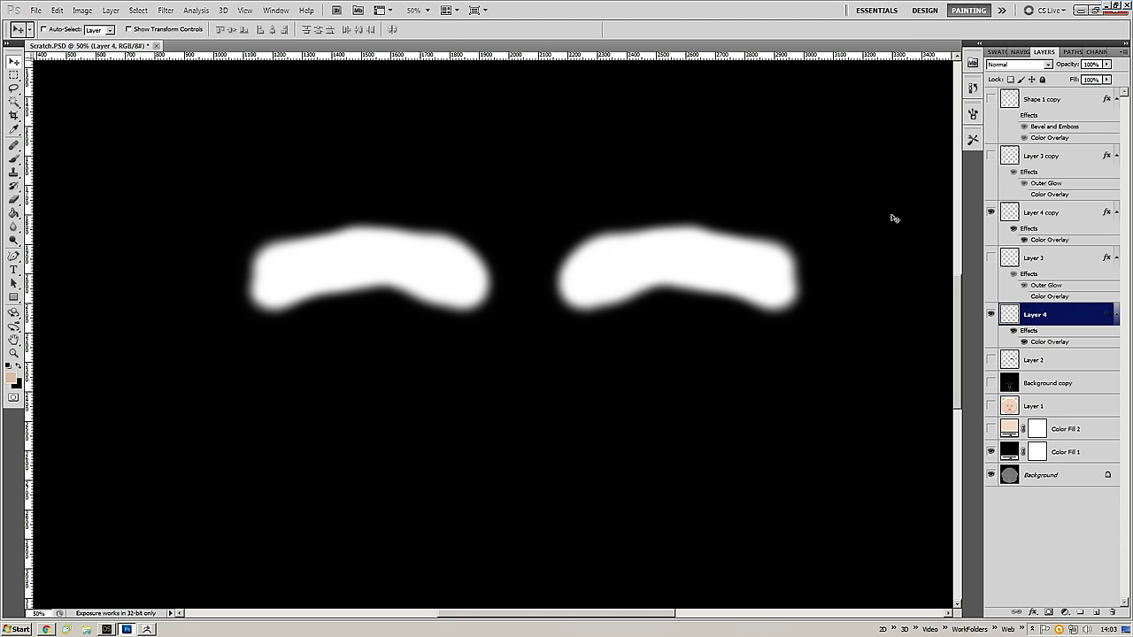
- Start saving the white-on-black eyebrow map under a new name, with the recent DEMO folder as the save location
{"action": "key", "text": "ctrl+shift+s"}
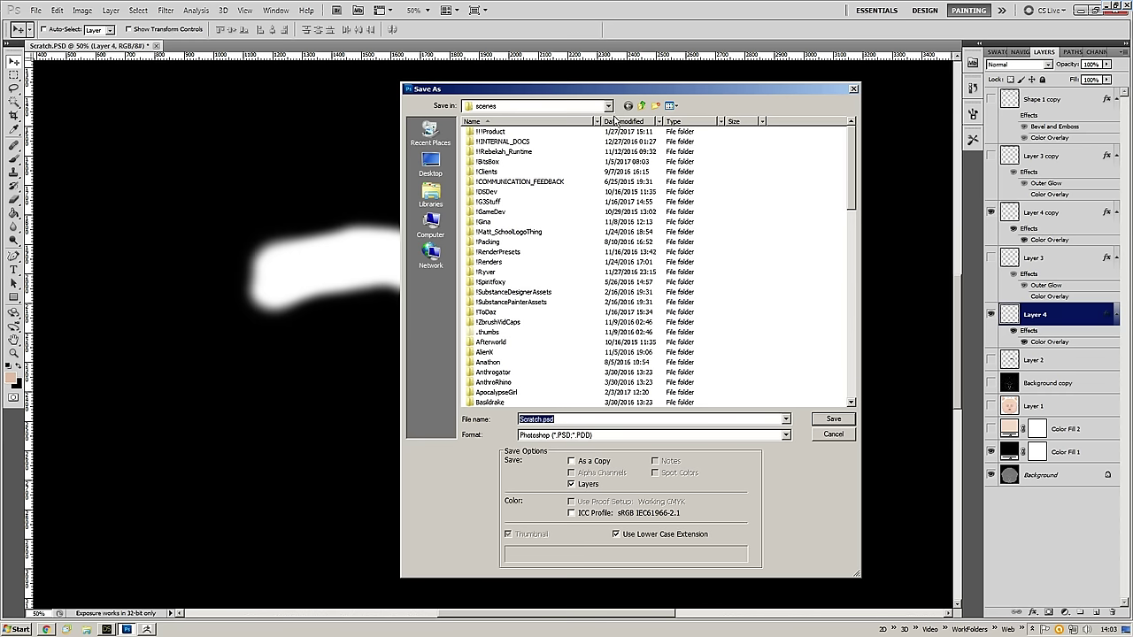
{"action": "left_click", "coordinate": [439, 138]}
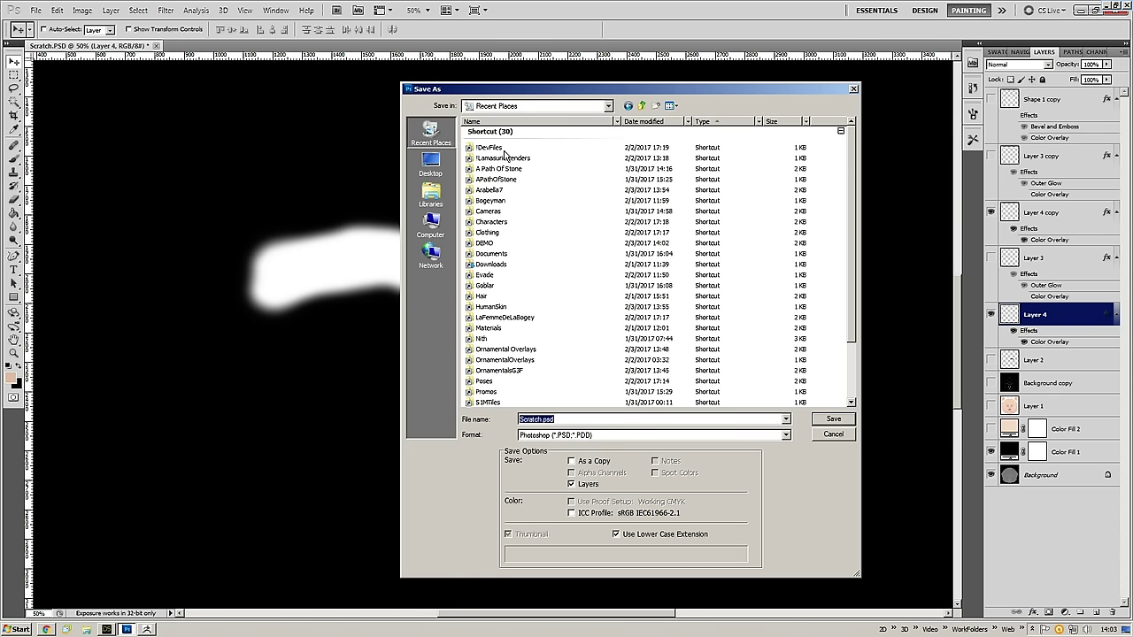
{"action": "left_click", "coordinate": [669, 122]}
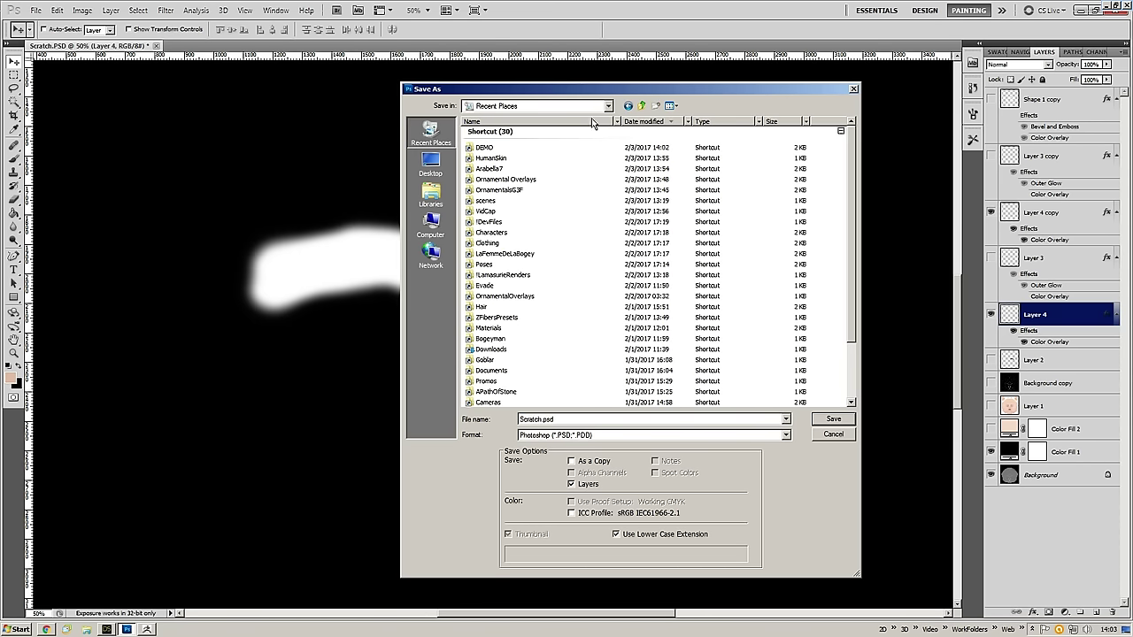
{"action": "double_click", "coordinate": [494, 149]}
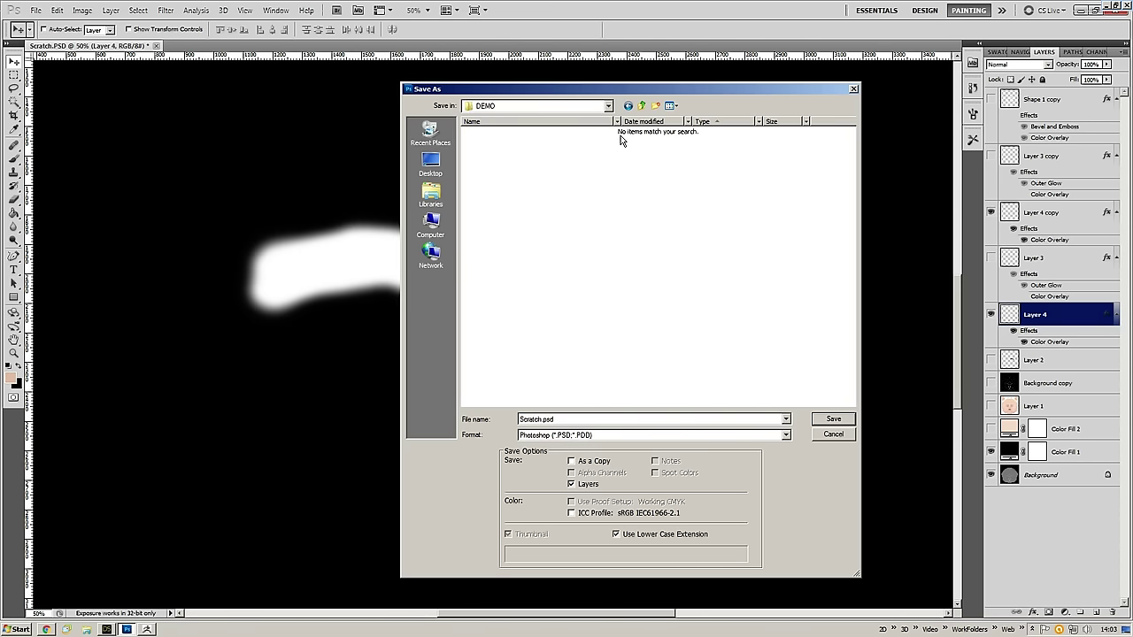
- Save the black-and-white eyebrow mask as a JPEG named DemoBrowsTrans in the DEMO folder, accepting the JPEG options
{"action": "left_click", "coordinate": [561, 434]}
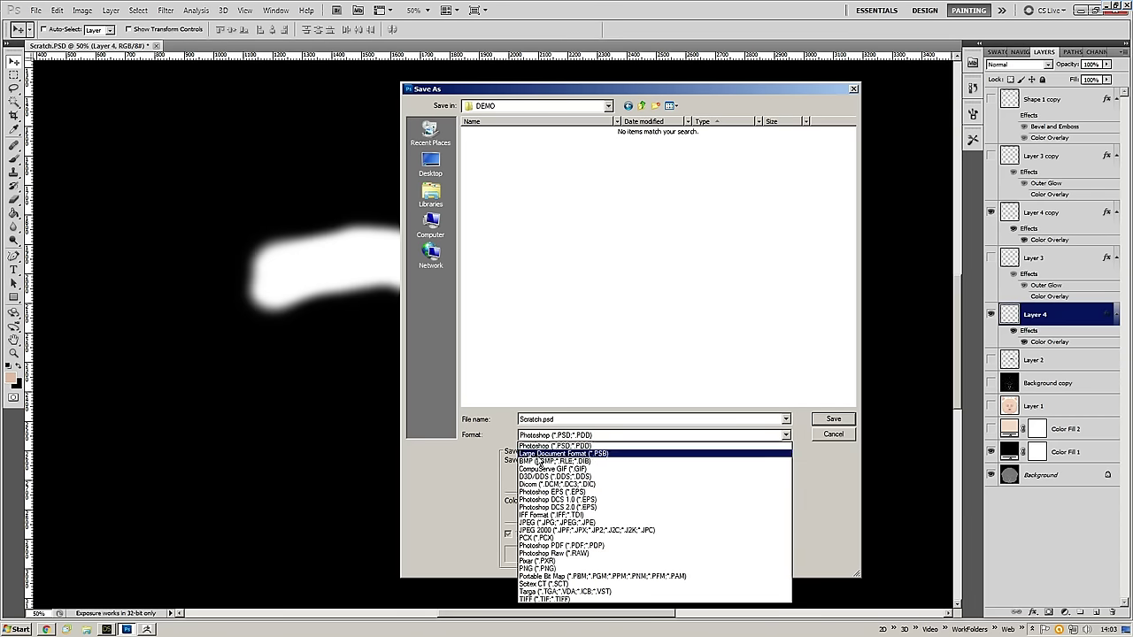
{"action": "left_click", "coordinate": [557, 525]}
{"action": "left_click", "coordinate": [488, 148]}
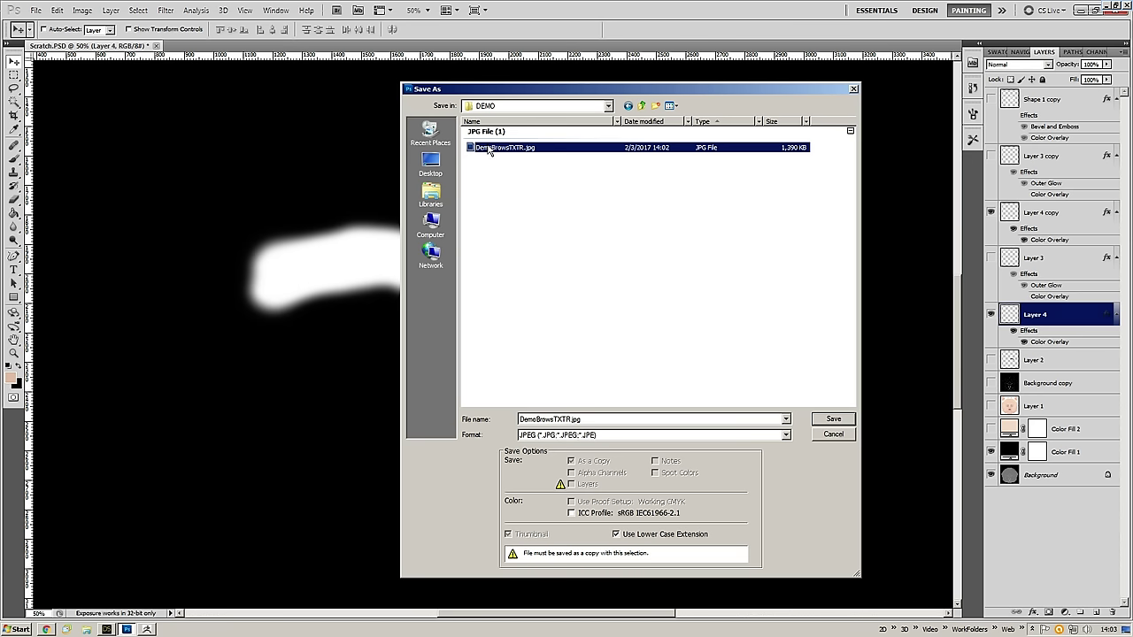
{"action": "left_click", "coordinate": [554, 419]}
{"action": "left_click_drag", "start_coordinate": [554, 419], "coordinate": [611, 361]}
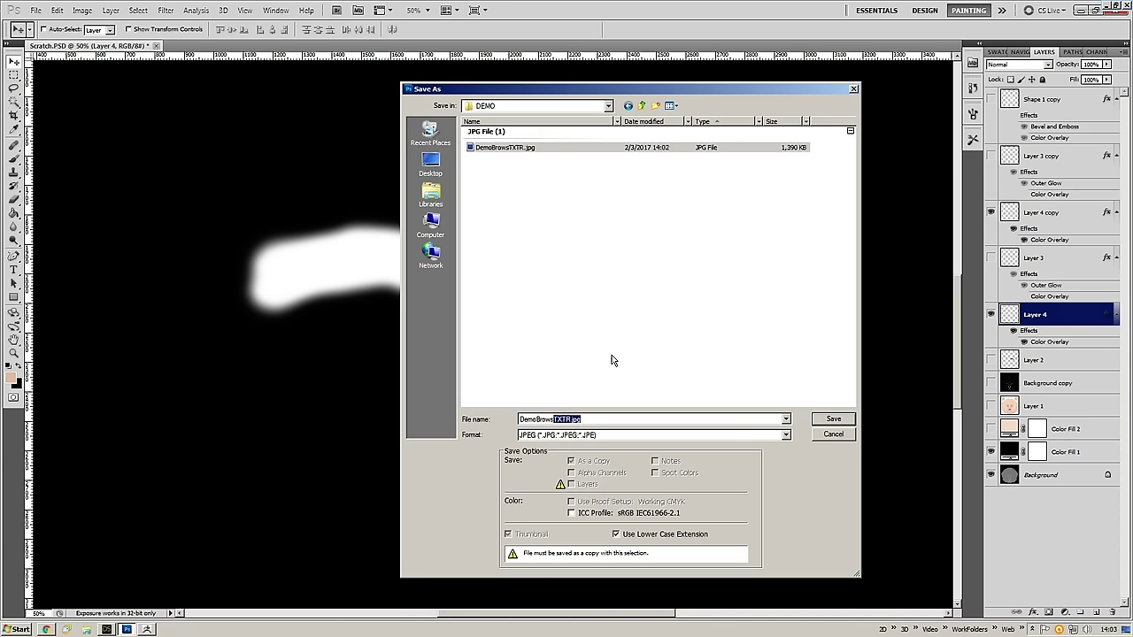
{"action": "type", "text": "Trans"}
{"action": "key", "text": "Return"}
{"action": "key", "text": "Return"}
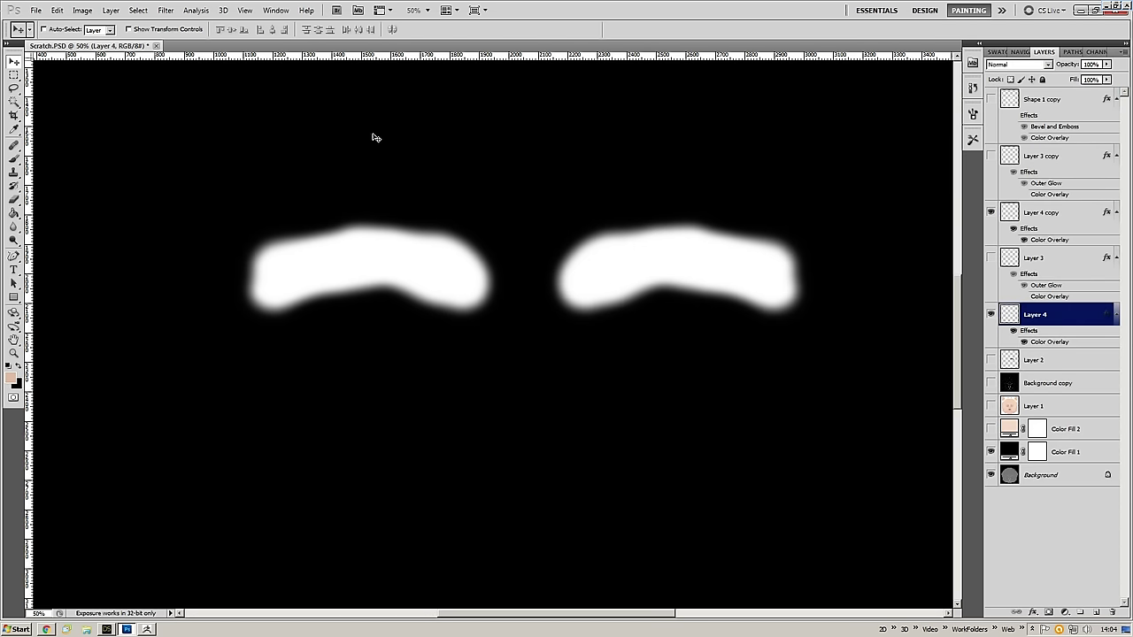
- Open DemoBrowsTXTR.jpg and desaturate it
{"action": "key", "text": "ctrl+o"}
{"action": "double_click", "coordinate": [558, 157]}
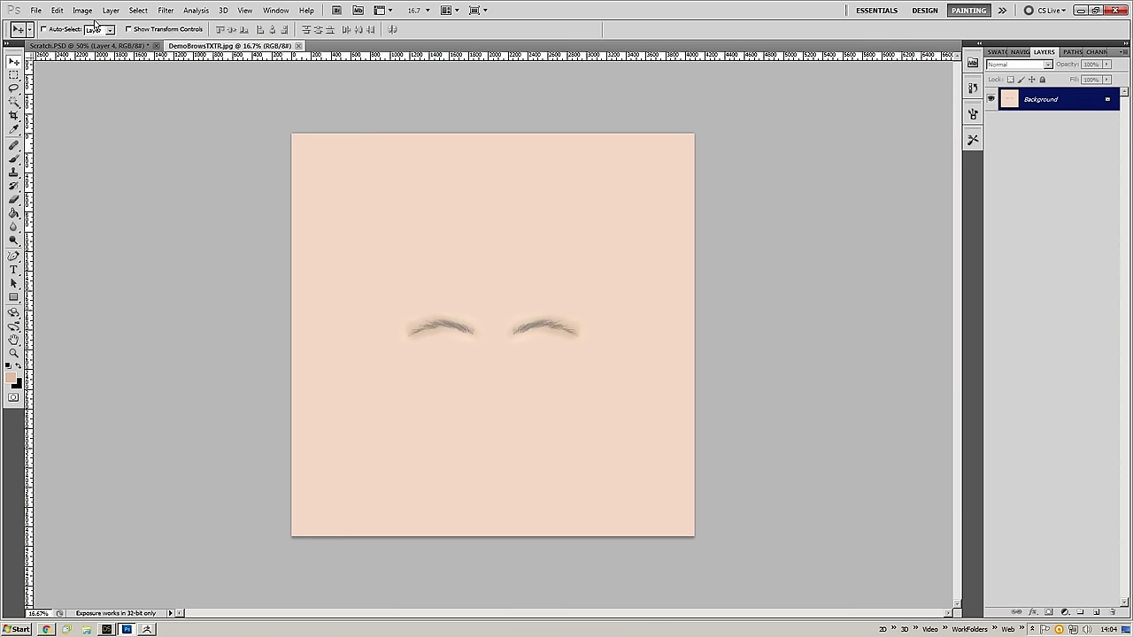
{"action": "key", "text": "ctrl+shift+u"}
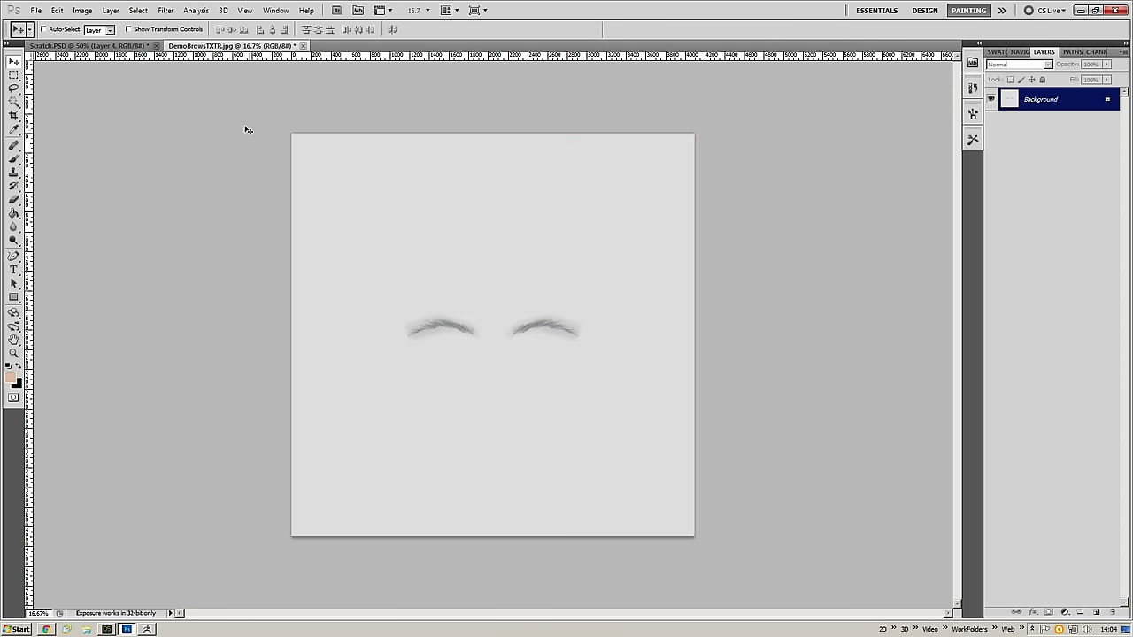
- Convert the grey eyebrow texture to a normal map with the xNormal height-to-normals filter, keeping its current options
{"action": "left_click", "coordinate": [166, 11]}
{"action": "mouse_move", "coordinate": [227, 254]}
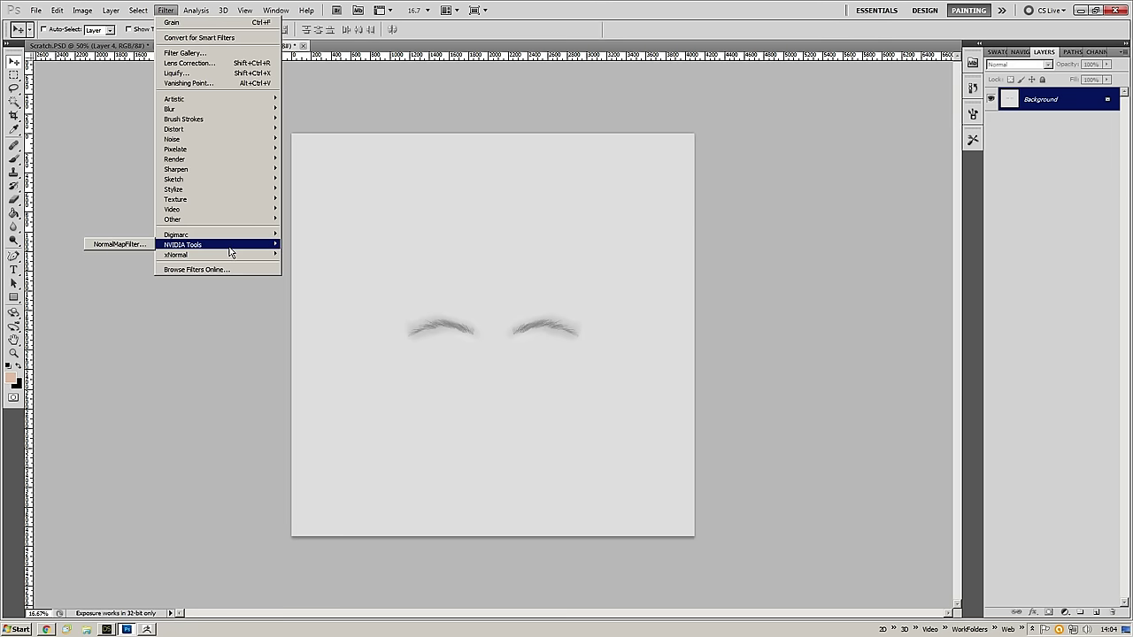
{"action": "left_click", "coordinate": [126, 264]}
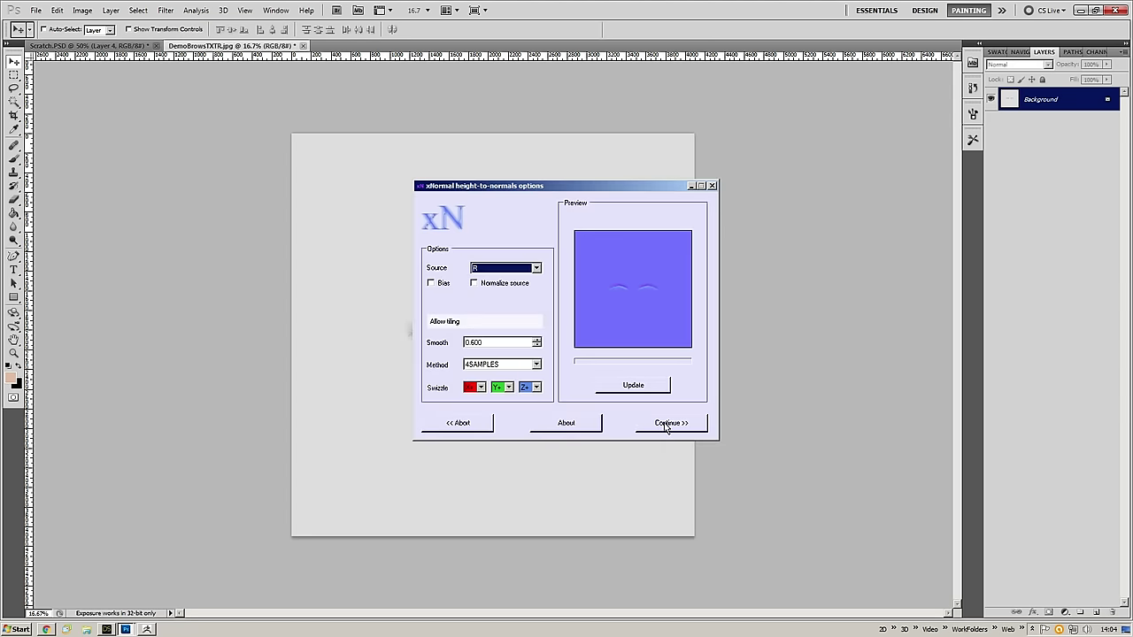
{"action": "left_click", "coordinate": [667, 424]}
- Save the normal map in the DEMO folder as the JPEG DemoBrowsNM with maximum quality 12
{"action": "key", "text": "ctrl+shift+s"}
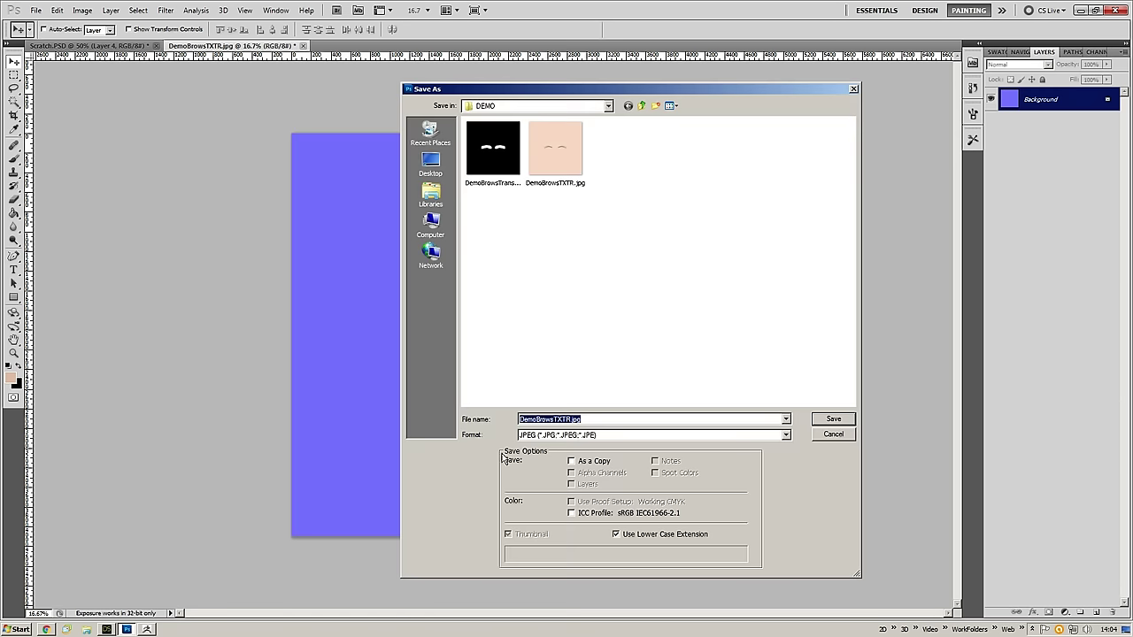
{"action": "key", "text": "Escape"}
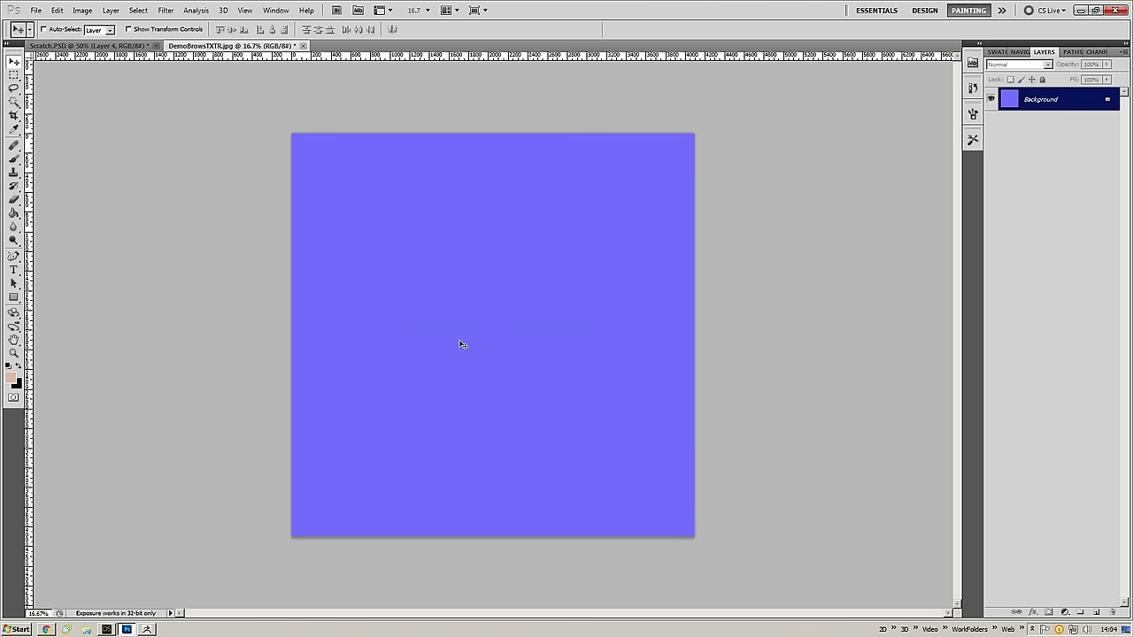
{"action": "key", "text": "ctrl+shift+s"}
{"action": "left_click_drag", "start_coordinate": [555, 419], "coordinate": [637, 377]}
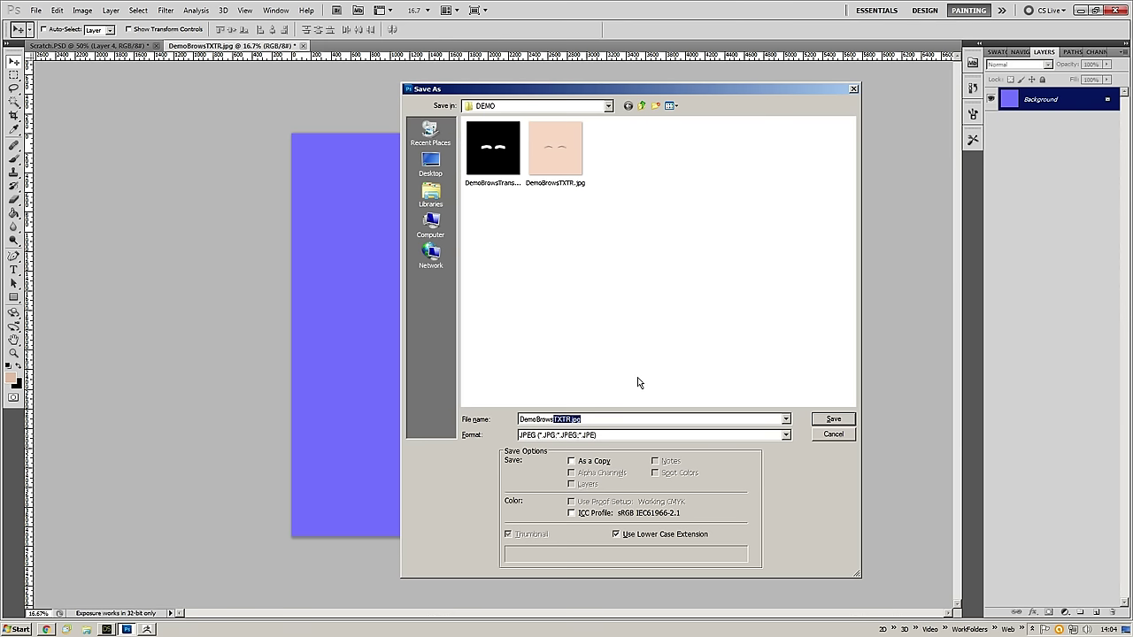
{"action": "type", "text": "NM"}
{"action": "key", "text": "Return"}
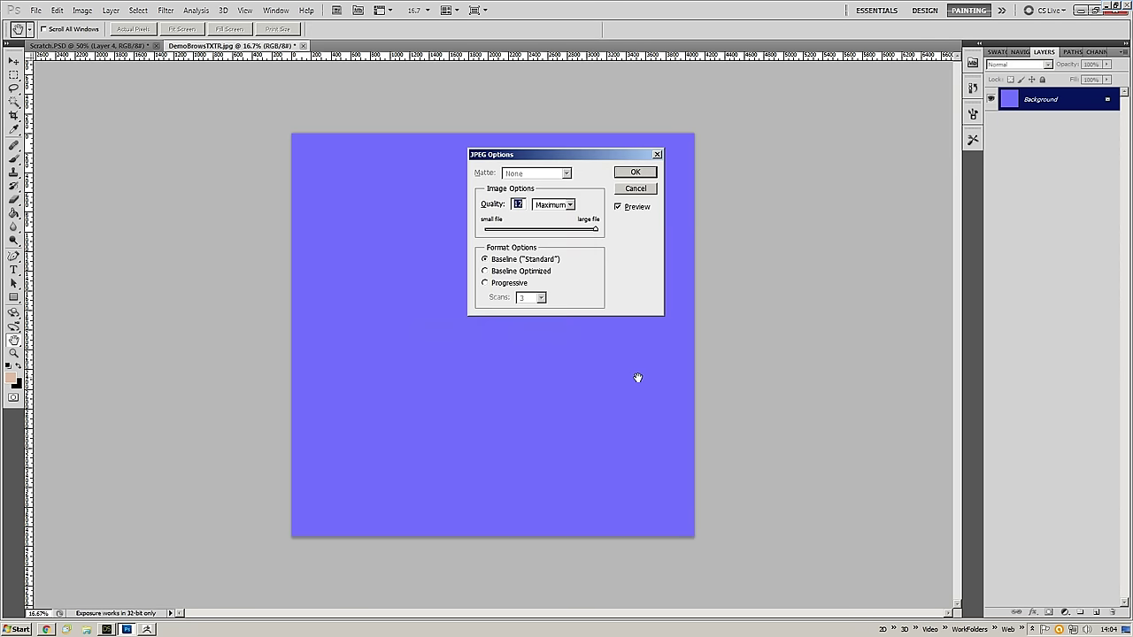
{"action": "key", "text": "Return"}
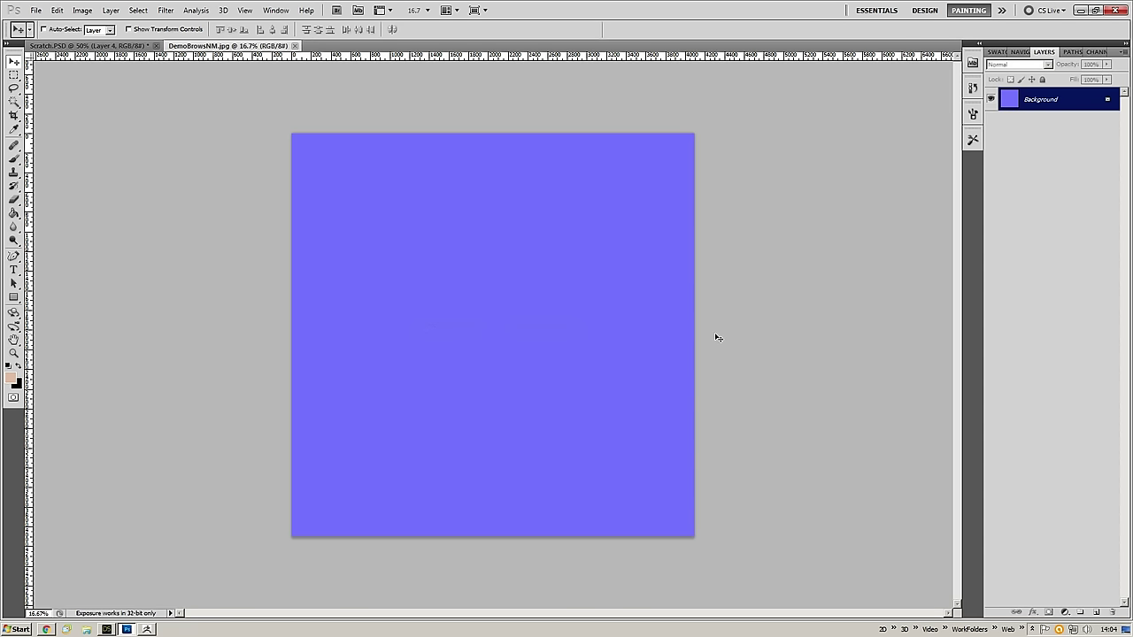
- Switch to DAZ Studio and select the head of the Genesis 3 Female figure with its parameters shown
{"action": "key", "text": "alt+Tab"}
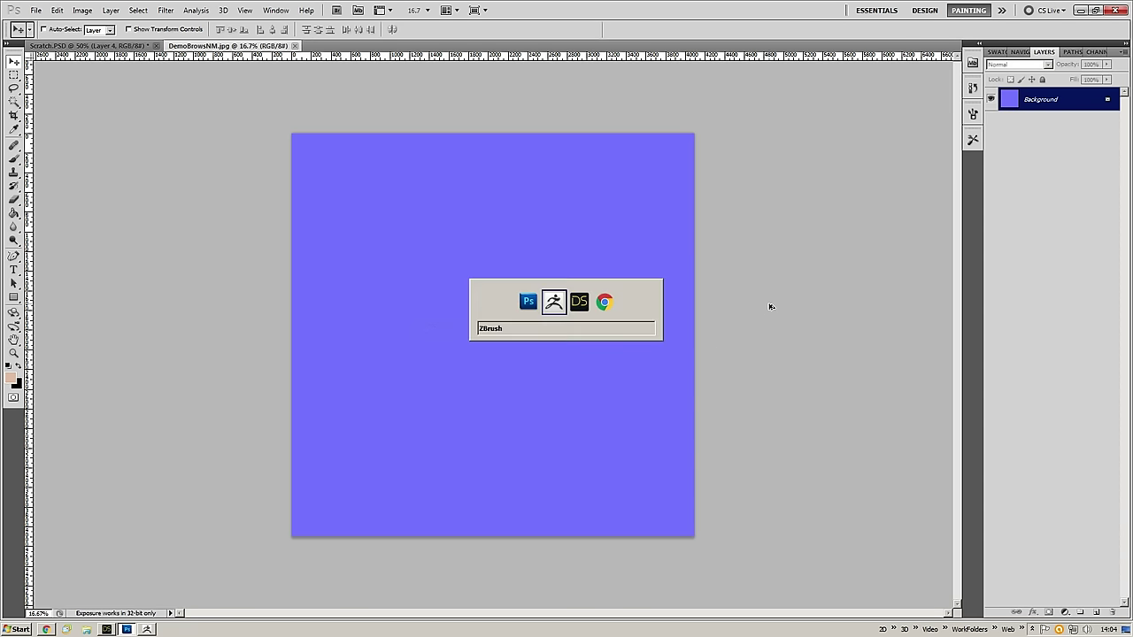
{"action": "key", "text": "alt+Tab"}
{"action": "key", "text": "Tab"}
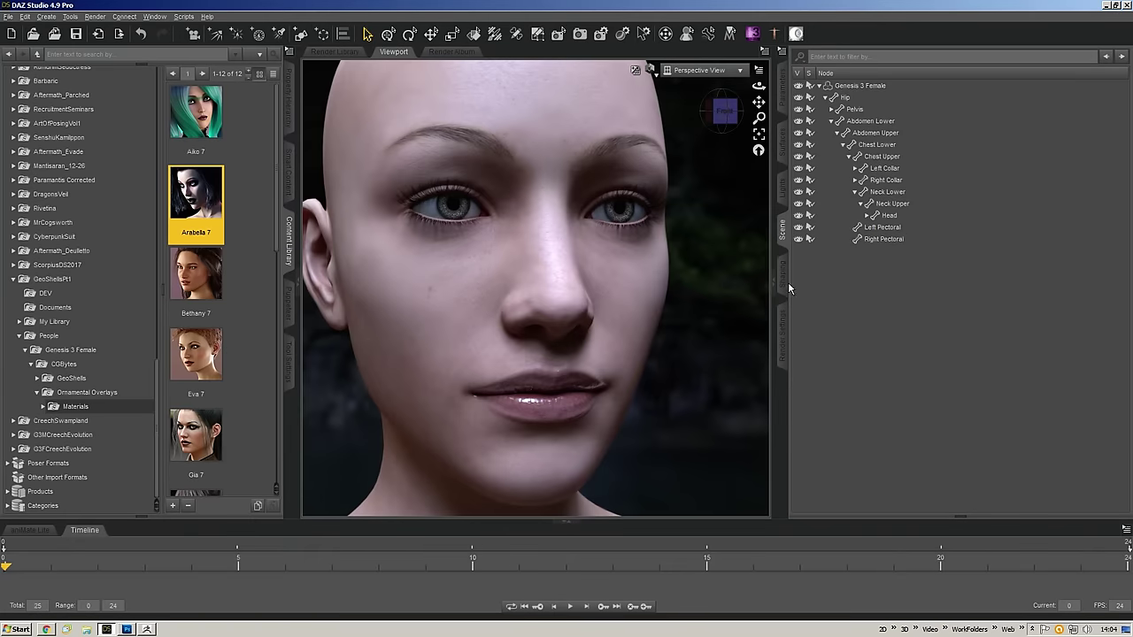
{"action": "left_click", "coordinate": [611, 172]}
{"action": "left_click", "coordinate": [782, 88]}
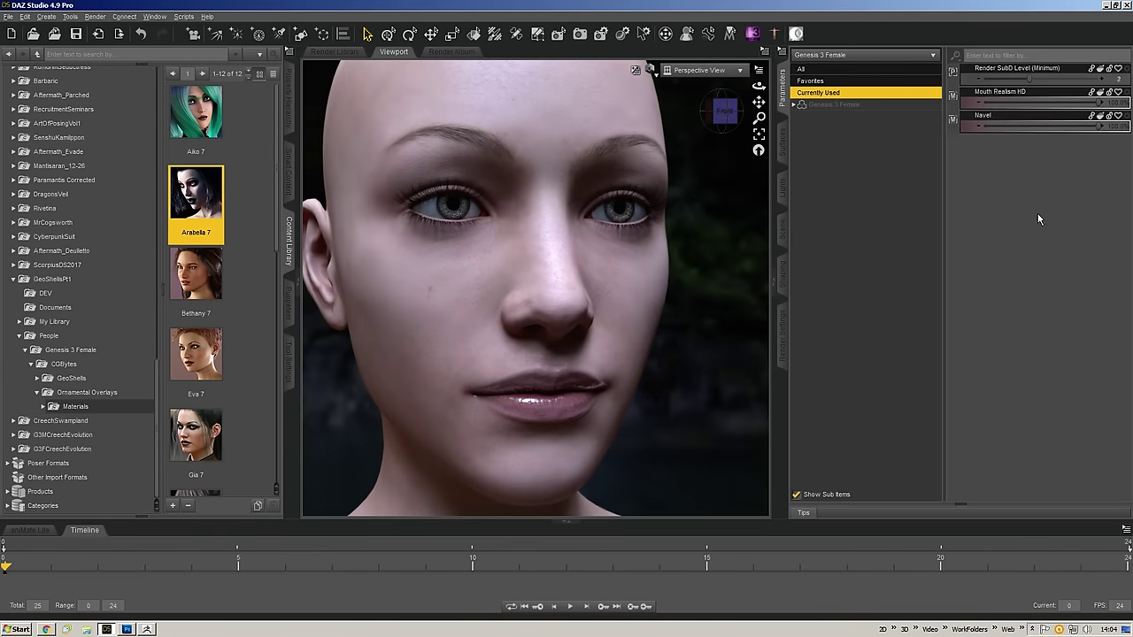
{"action": "left_click", "coordinate": [591, 114]}
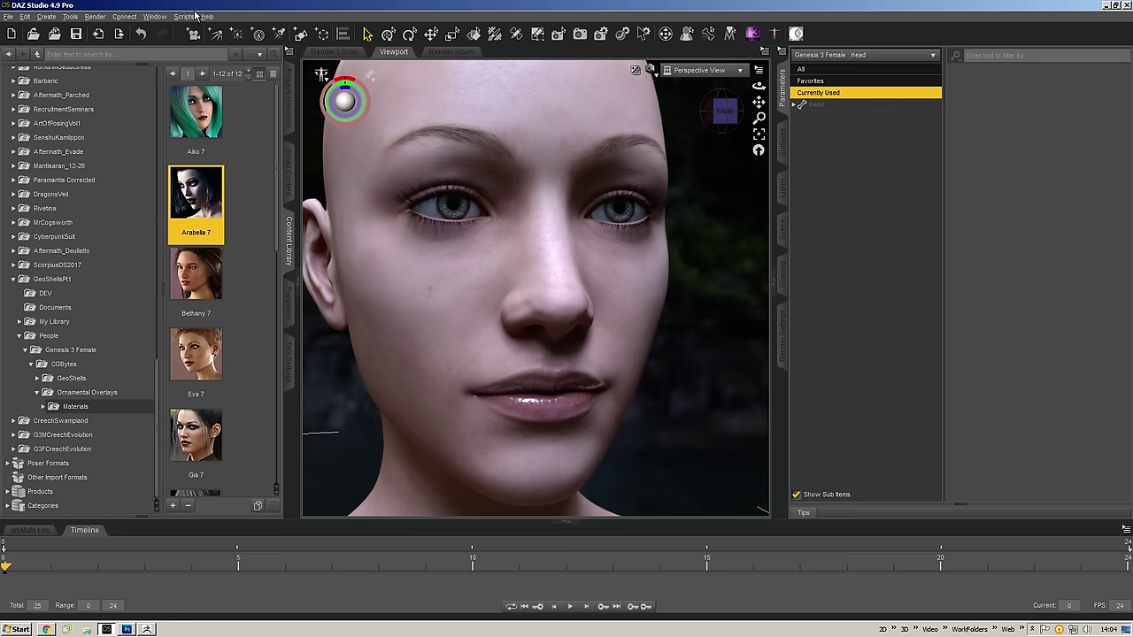
- Create a geometry shell named Demo Eyebrows, parented to Genesis 3 Female
{"action": "left_click", "coordinate": [46, 18]}
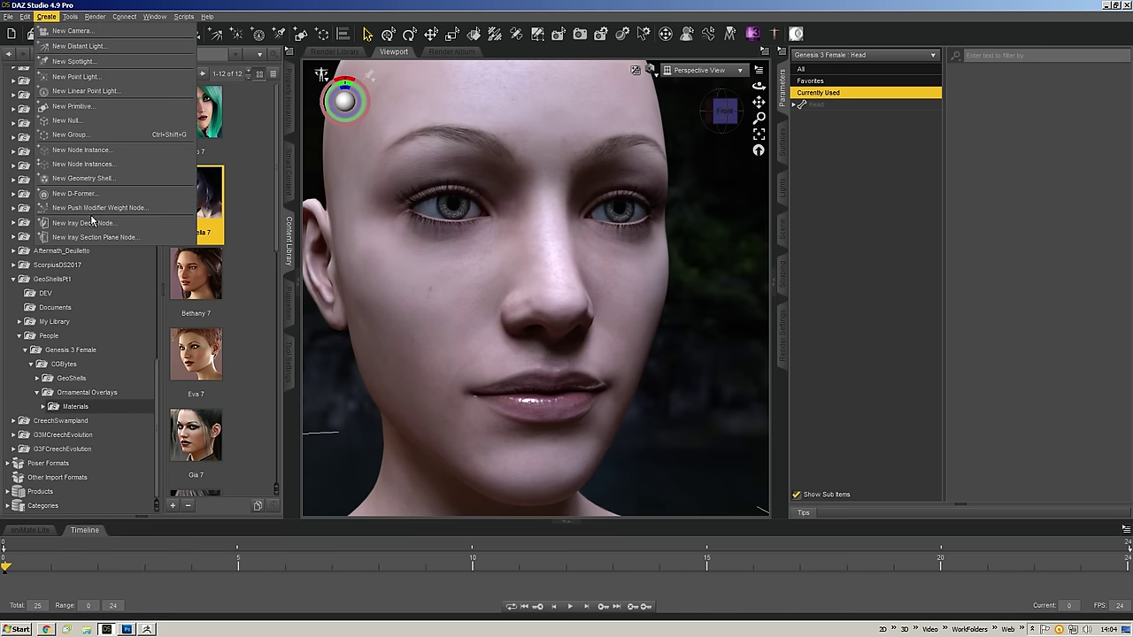
{"action": "left_click", "coordinate": [85, 178]}
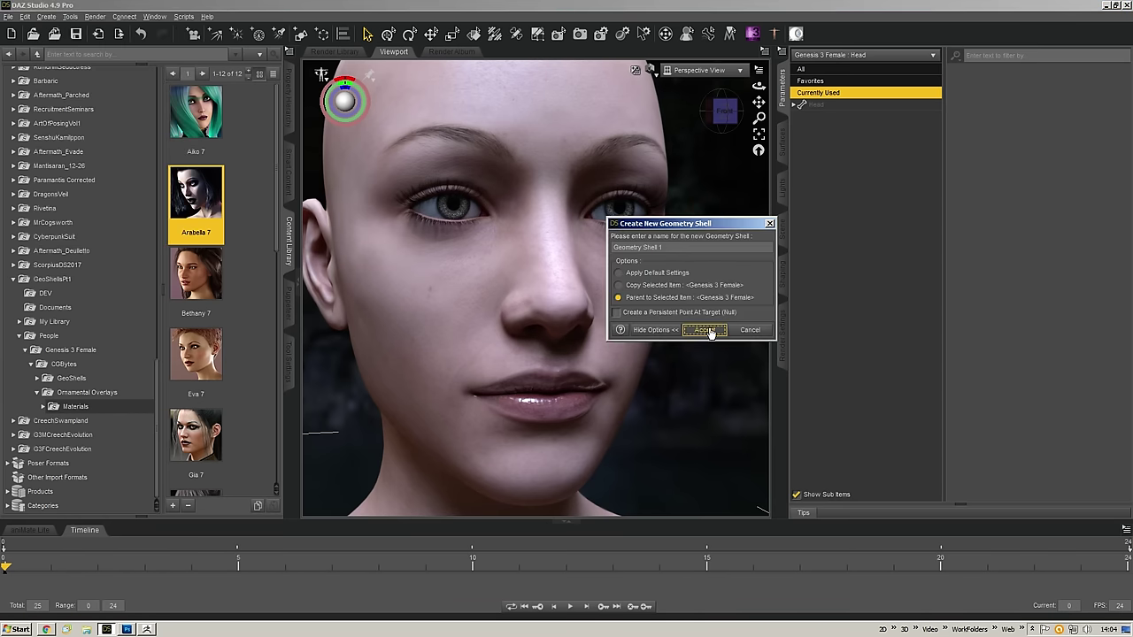
{"action": "left_click_drag", "start_coordinate": [664, 247], "coordinate": [462, 221]}
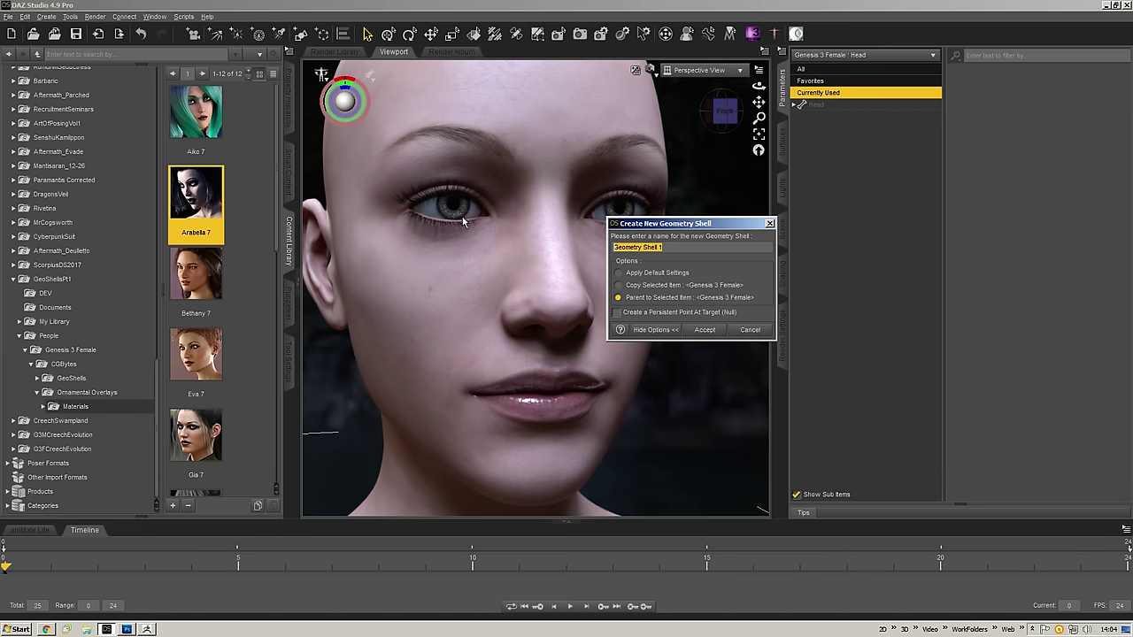
{"action": "type", "text": "Demo Eyebrows"}
{"action": "key", "text": "Return"}
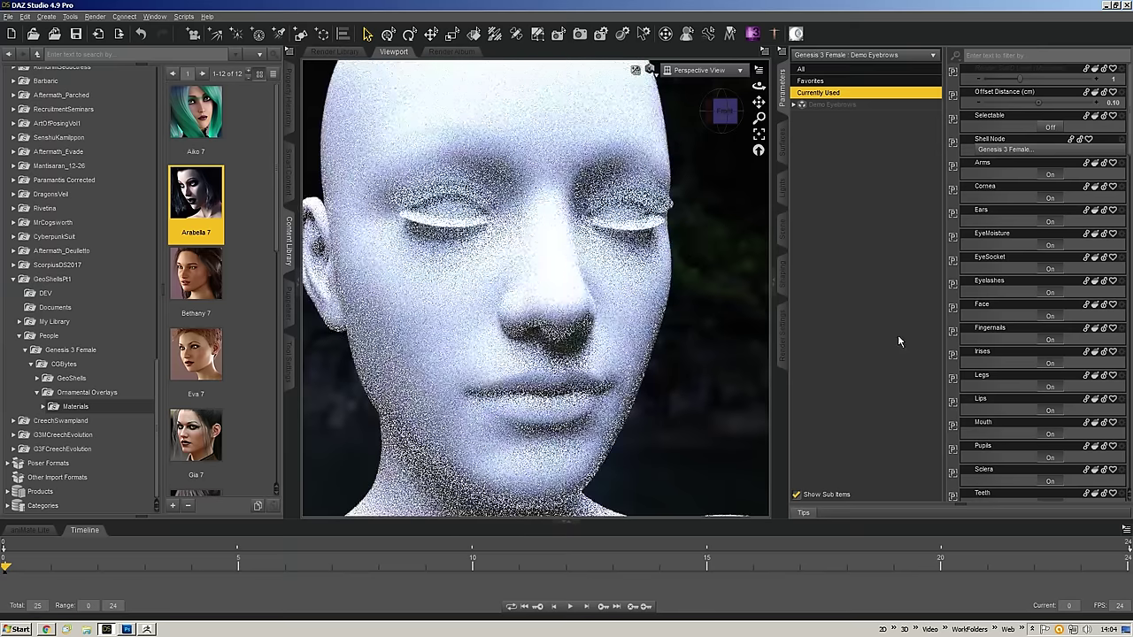
- Set the visibility of all surfaces of the Demo Eyebrows shell, from Arms to Torso, to Off
{"action": "left_click", "coordinate": [830, 106]}
{"action": "double_click", "coordinate": [822, 140]}
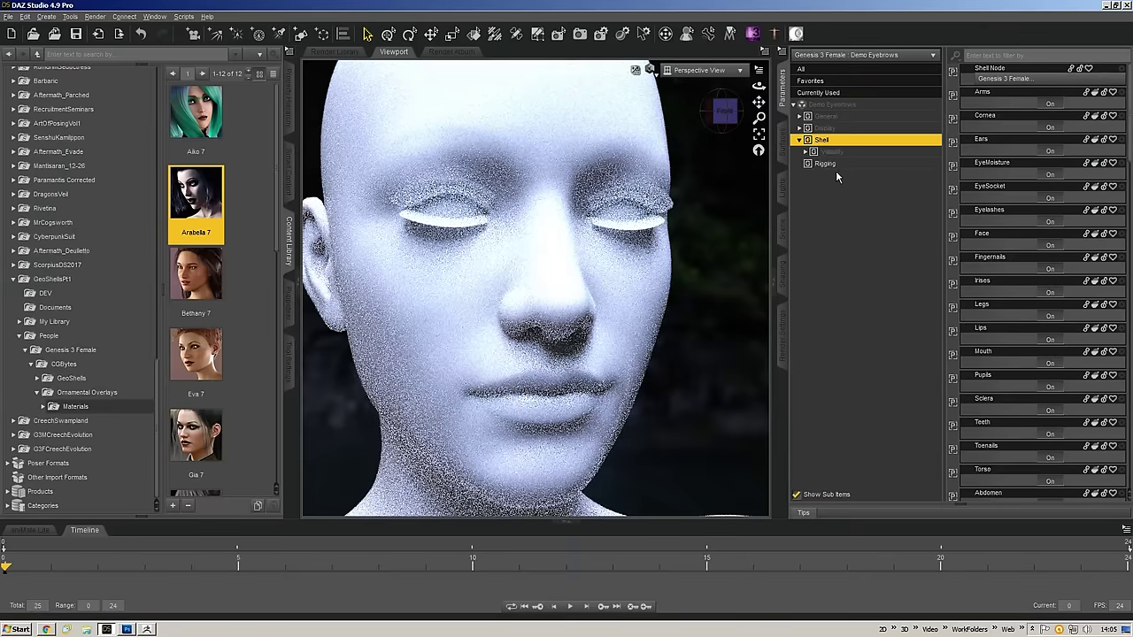
{"action": "left_click", "coordinate": [836, 151]}
{"action": "double_click", "coordinate": [844, 152]}
{"action": "left_click", "coordinate": [858, 177]}
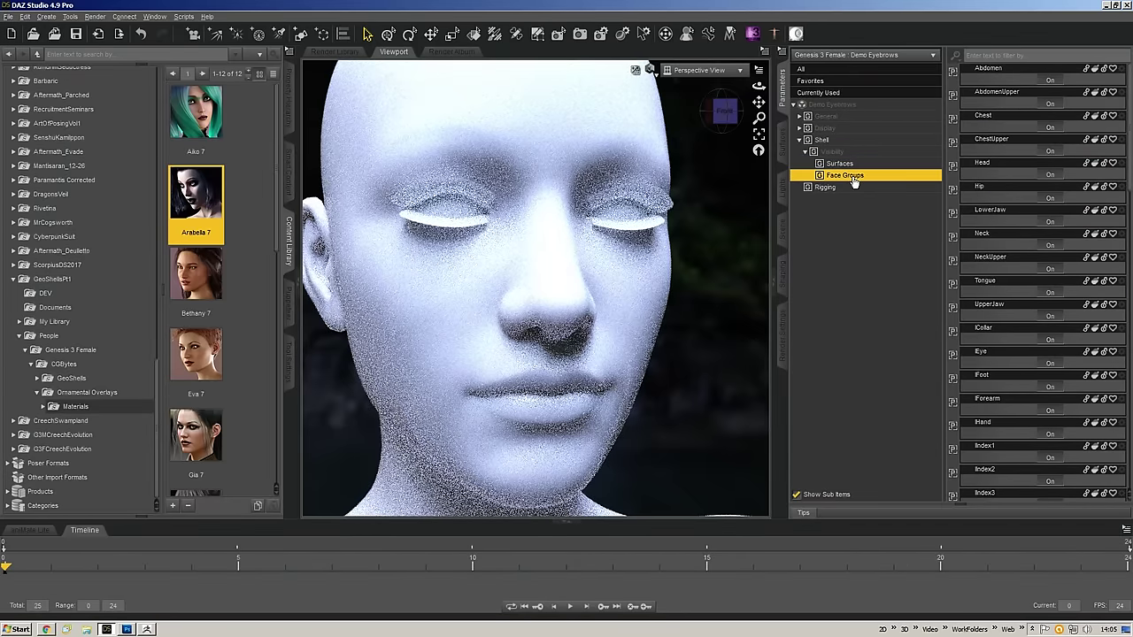
{"action": "left_click", "coordinate": [878, 165]}
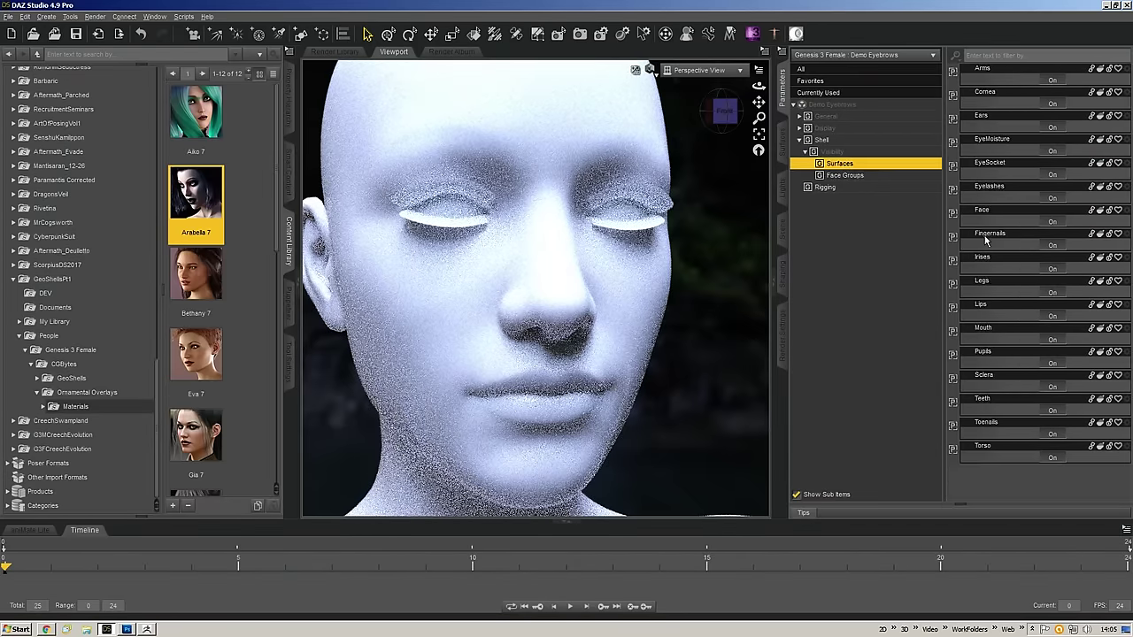
{"action": "left_click", "coordinate": [1011, 446], "text": "shift"}
{"action": "right_click", "coordinate": [1011, 446]}
{"action": "mouse_move", "coordinate": [1069, 320]}
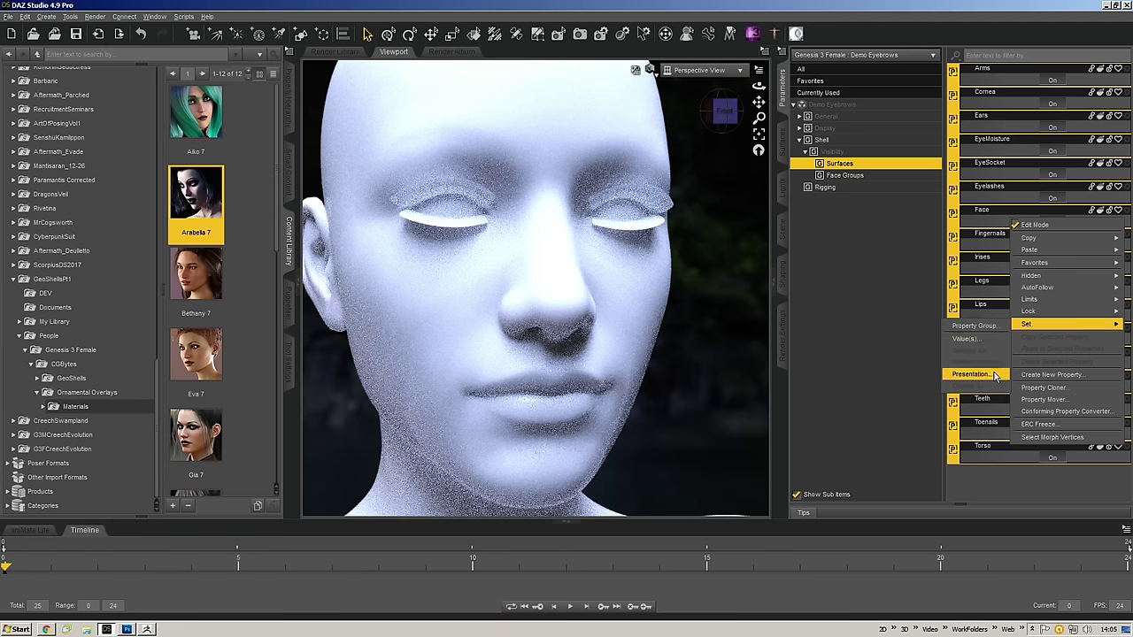
{"action": "left_click", "coordinate": [965, 338]}
{"action": "left_click", "coordinate": [589, 311]}
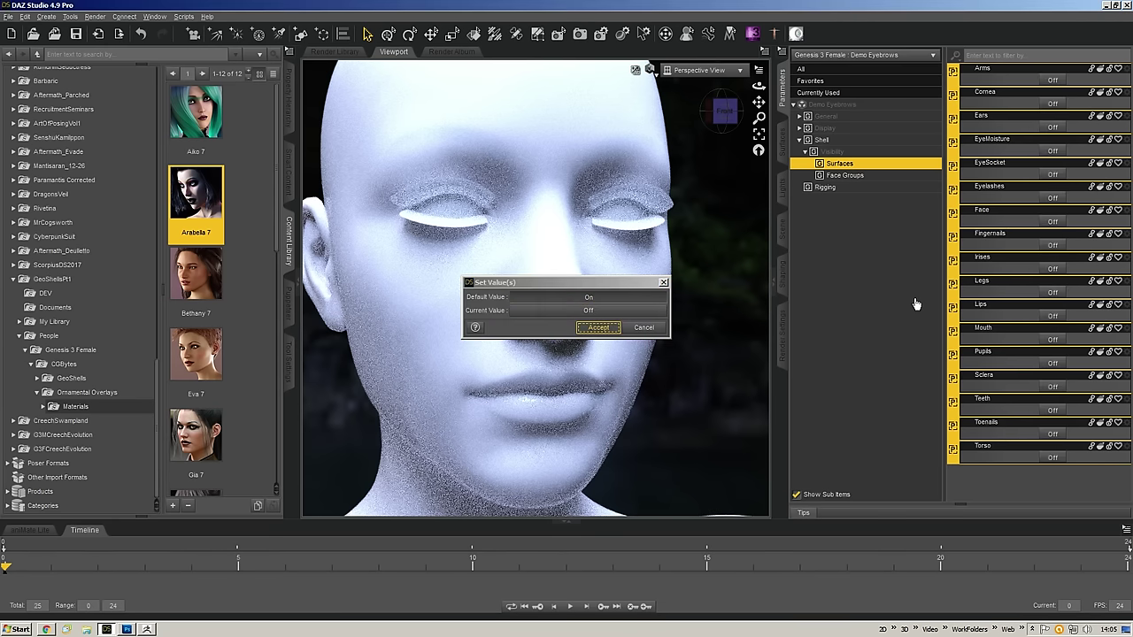
{"action": "key", "text": "Return"}
- Turn on the visibility of only the Face surface of the Demo Eyebrows shell
{"action": "left_click", "coordinate": [992, 168]}
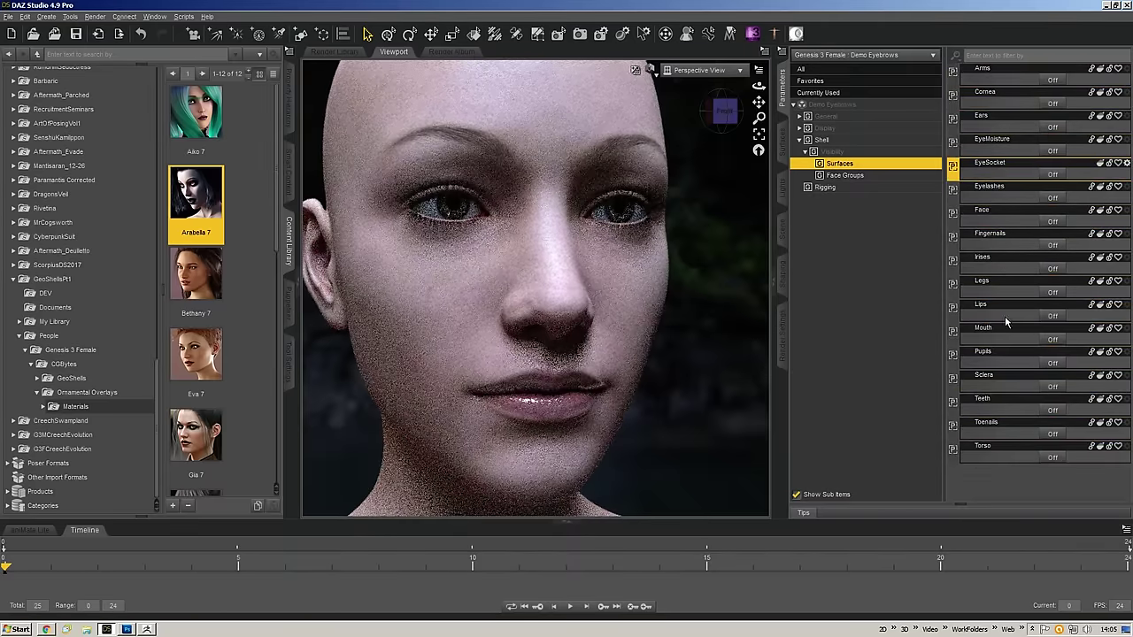
{"action": "left_click", "coordinate": [1007, 213]}
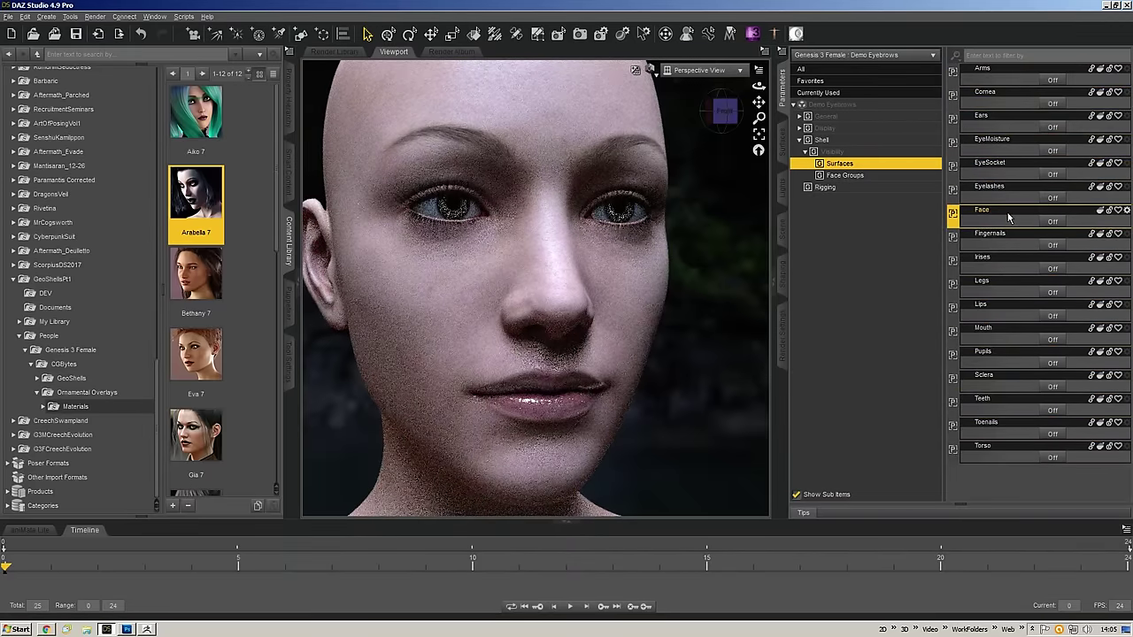
{"action": "left_click", "coordinate": [1052, 221]}
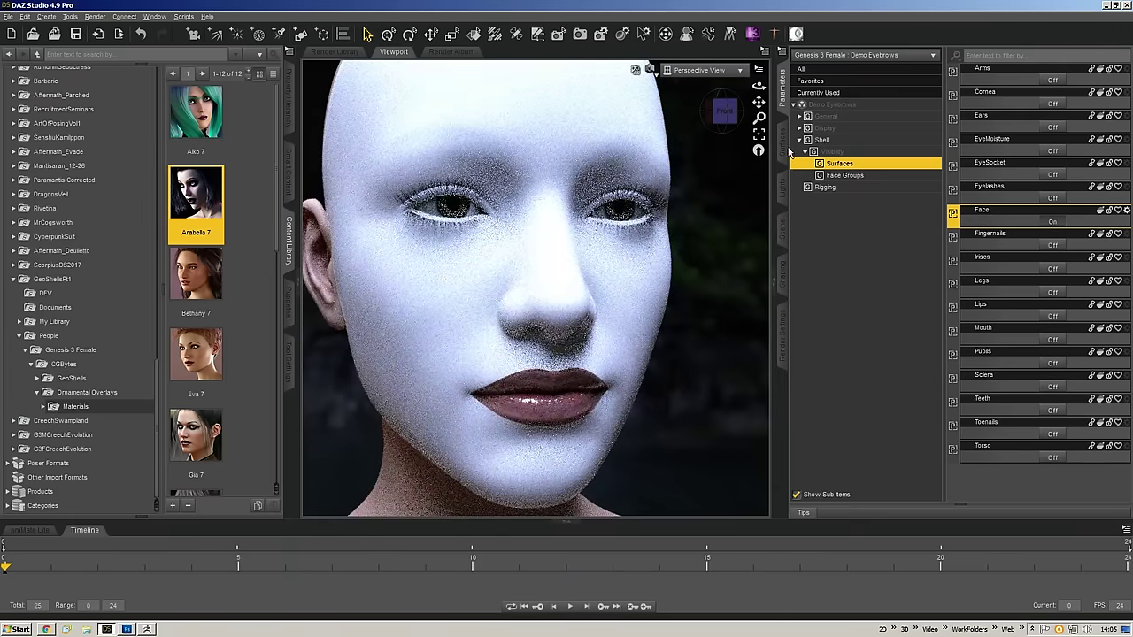
- Copy the material settings of the Genesis 3 Female's Face surface using the Surface Selection Tool, and return to the figure's parameters
{"action": "left_click", "coordinate": [784, 146]}
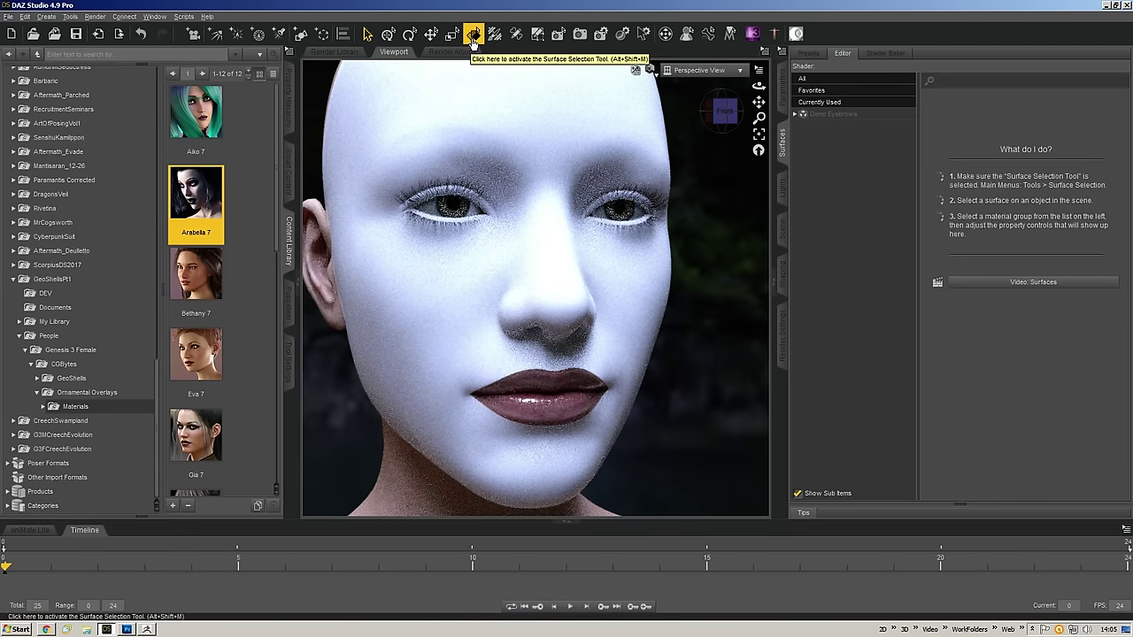
{"action": "left_click", "coordinate": [474, 33]}
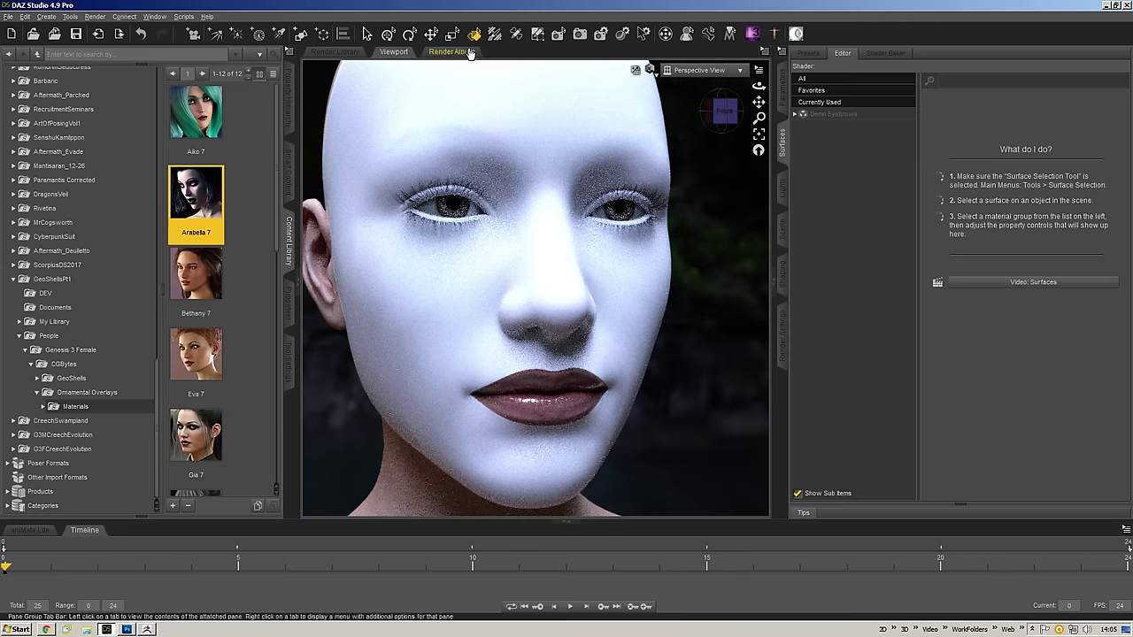
{"action": "left_click", "coordinate": [325, 241]}
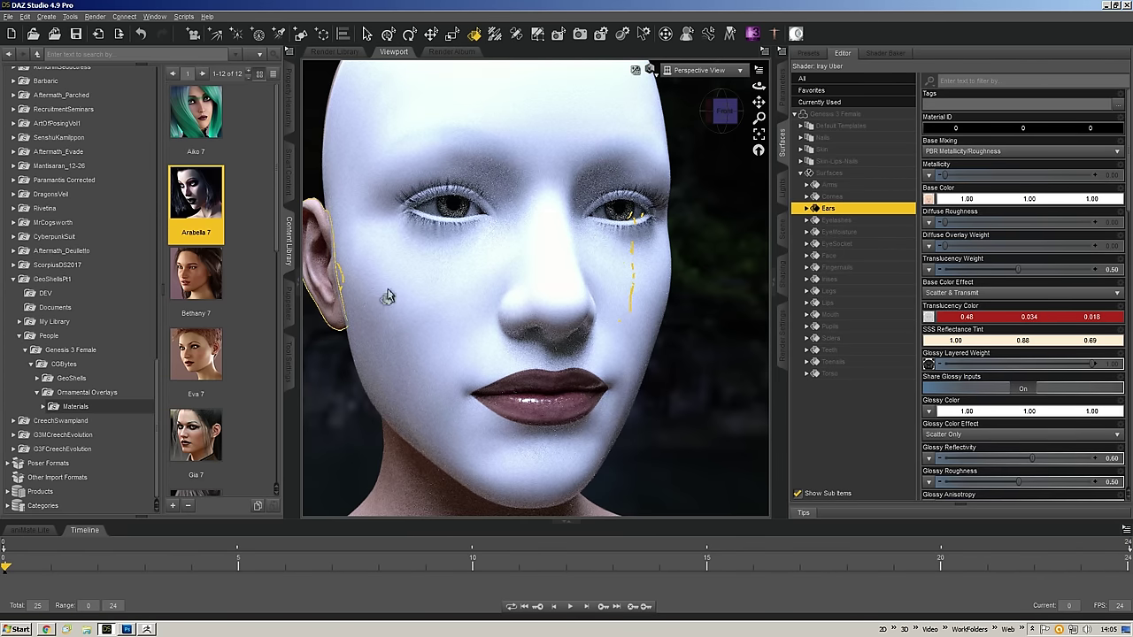
{"action": "left_click", "coordinate": [839, 256]}
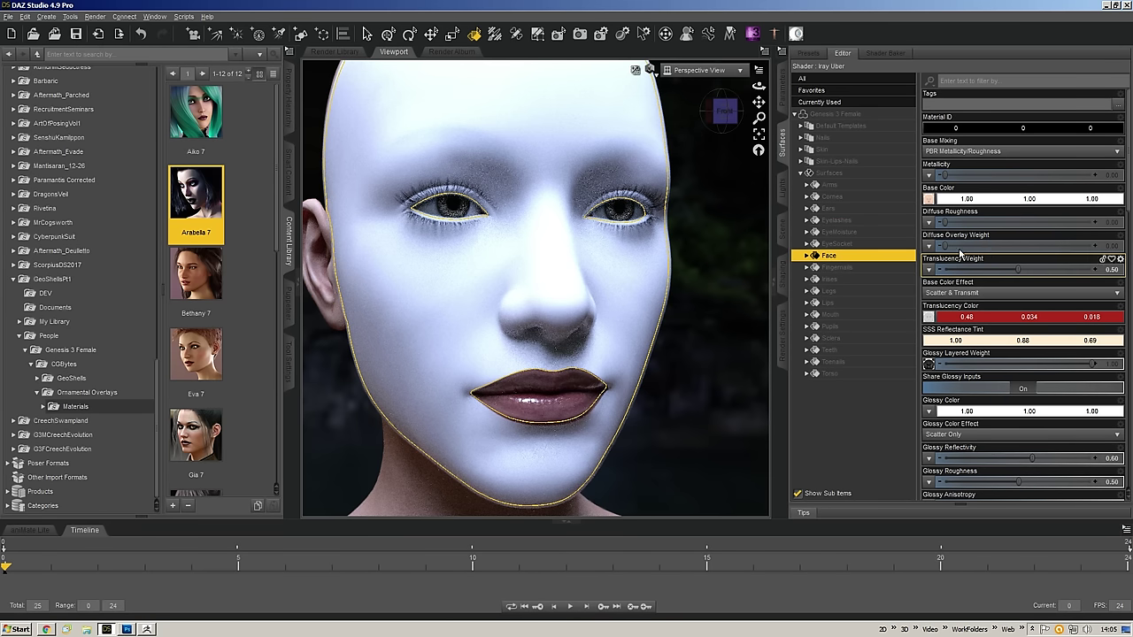
{"action": "right_click", "coordinate": [834, 260]}
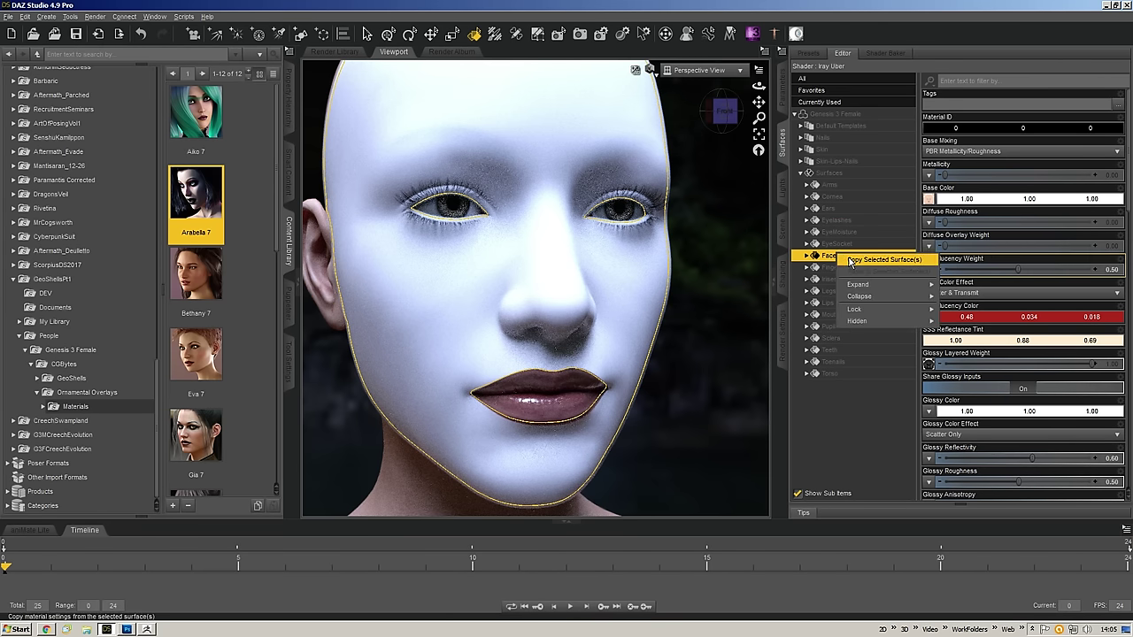
{"action": "left_click", "coordinate": [876, 260]}
{"action": "left_click", "coordinate": [783, 98]}
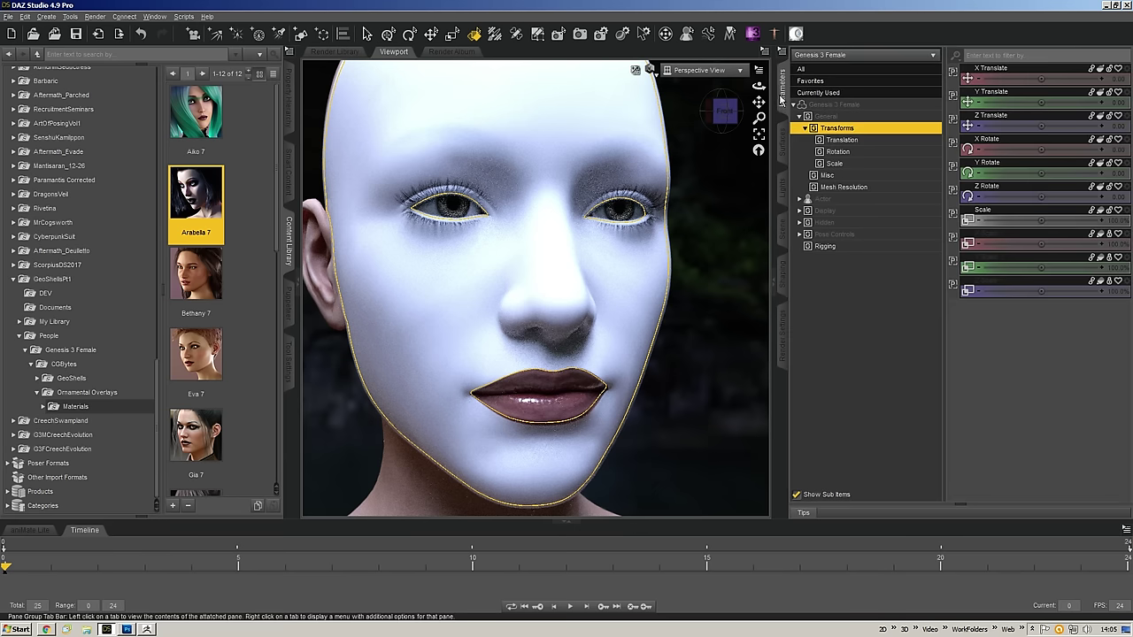
- Paste the copied face material settings onto the Face surface of the Demo Eyebrows shell
{"action": "left_click", "coordinate": [835, 55]}
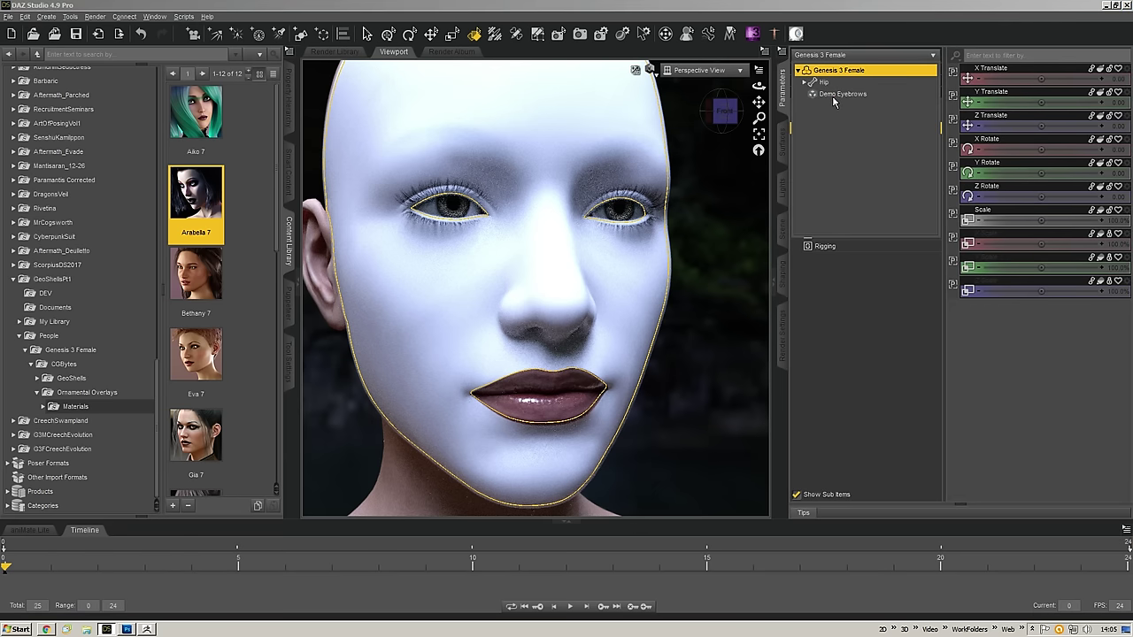
{"action": "left_click", "coordinate": [833, 95]}
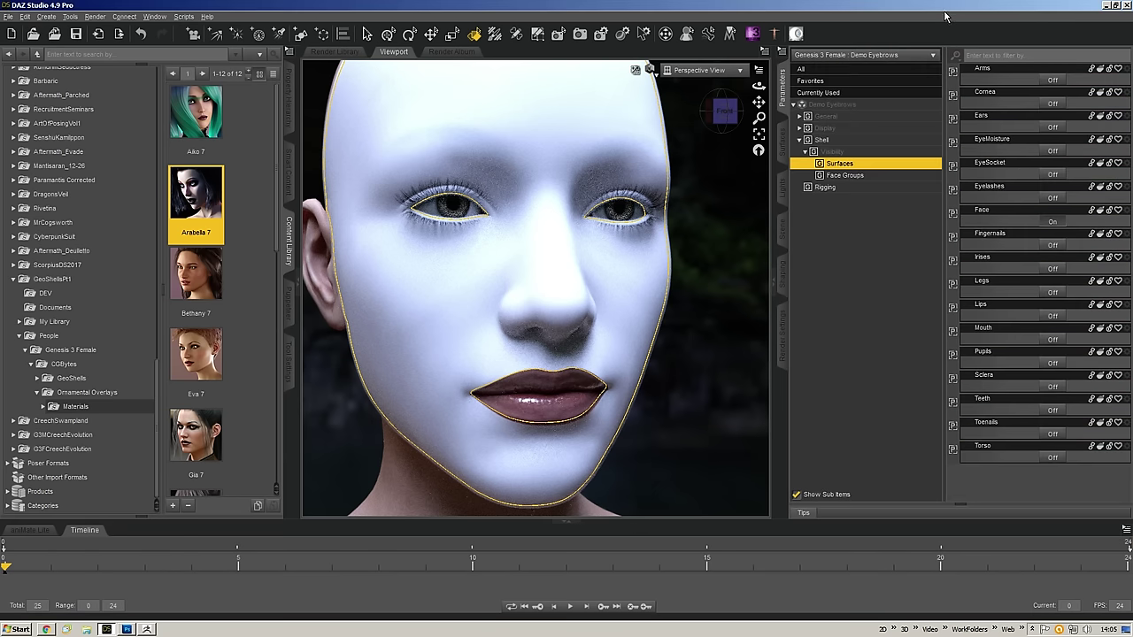
{"action": "left_click", "coordinate": [839, 175]}
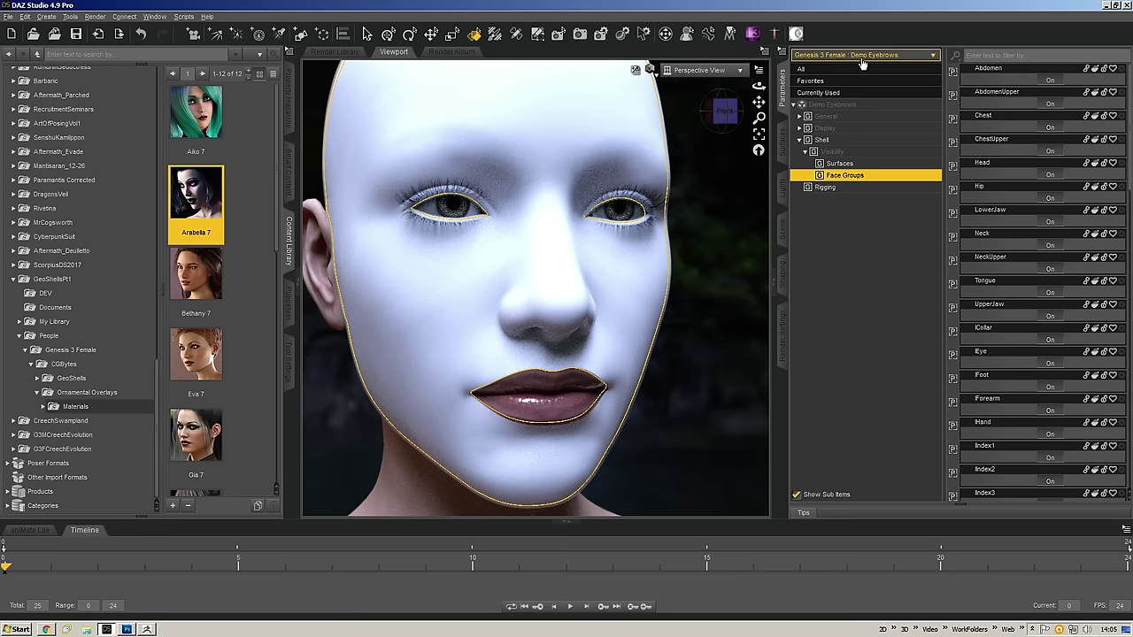
{"action": "left_click", "coordinate": [787, 151]}
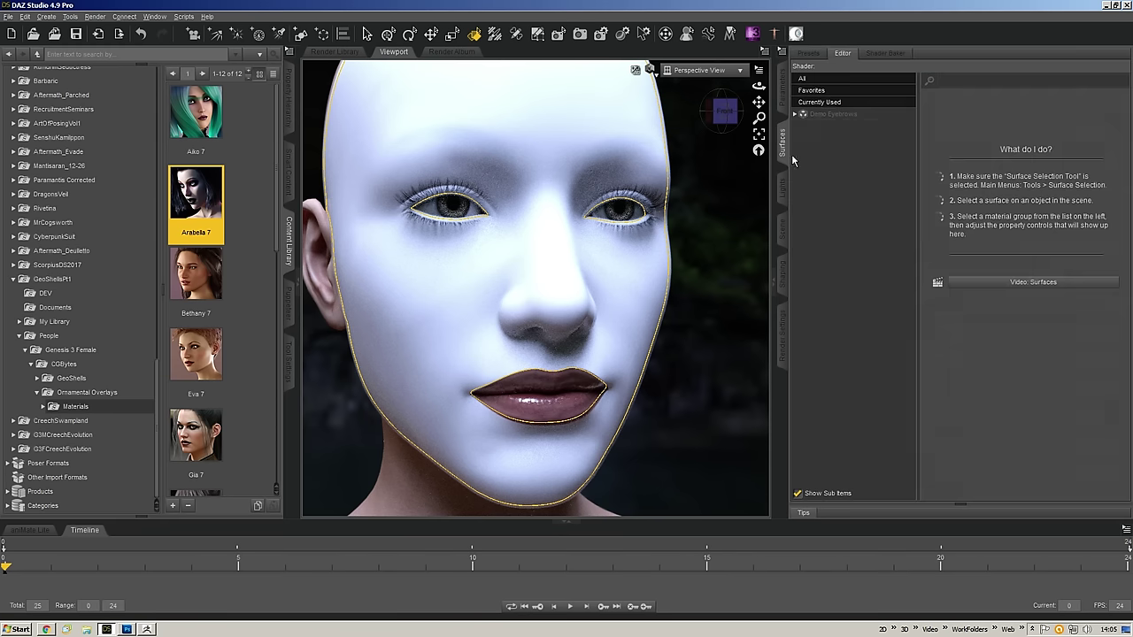
{"action": "double_click", "coordinate": [832, 114]}
{"action": "left_click", "coordinate": [841, 197]}
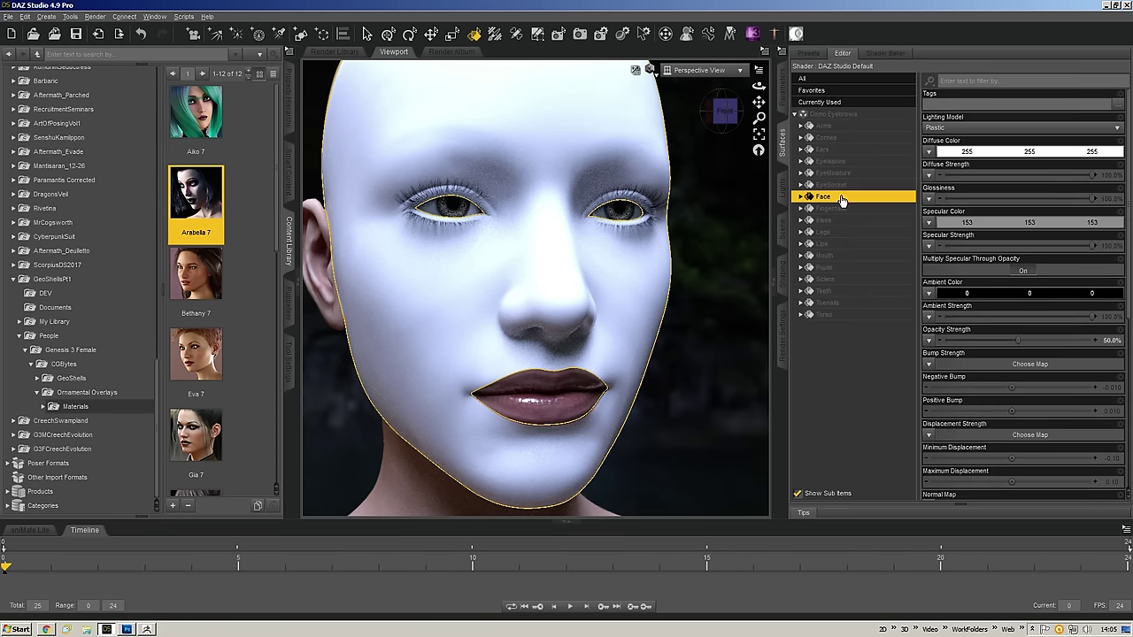
{"action": "right_click", "coordinate": [843, 199]}
{"action": "left_click", "coordinate": [870, 222]}
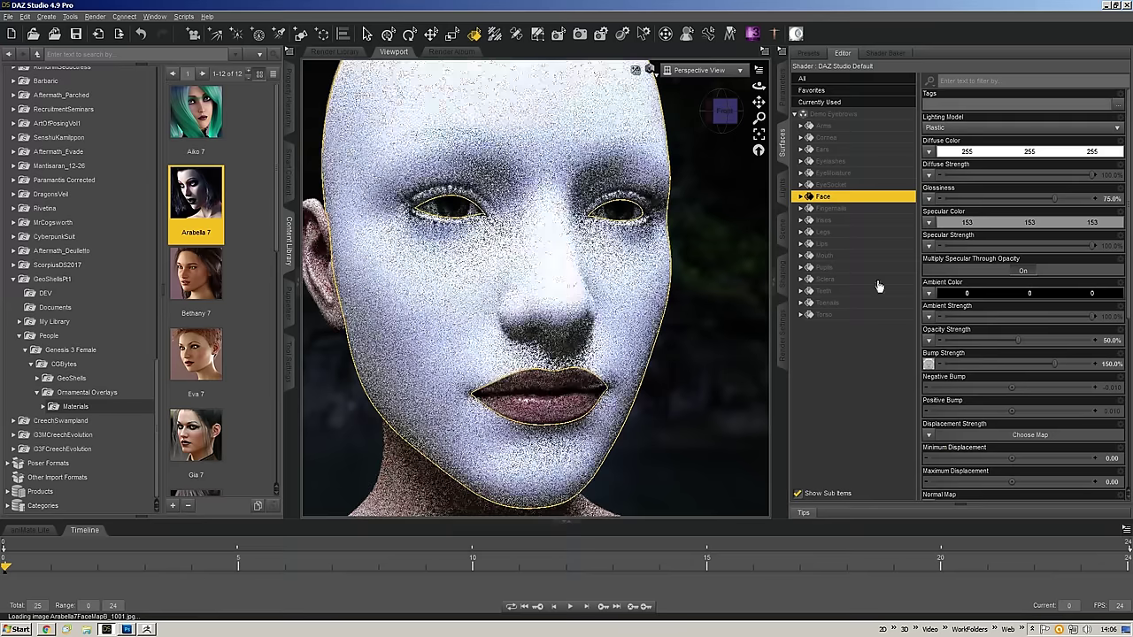
- Apply the Iray Uber Base shader to the shell's Face surface and paste the copied face material onto it again
{"action": "left_click", "coordinate": [795, 33]}
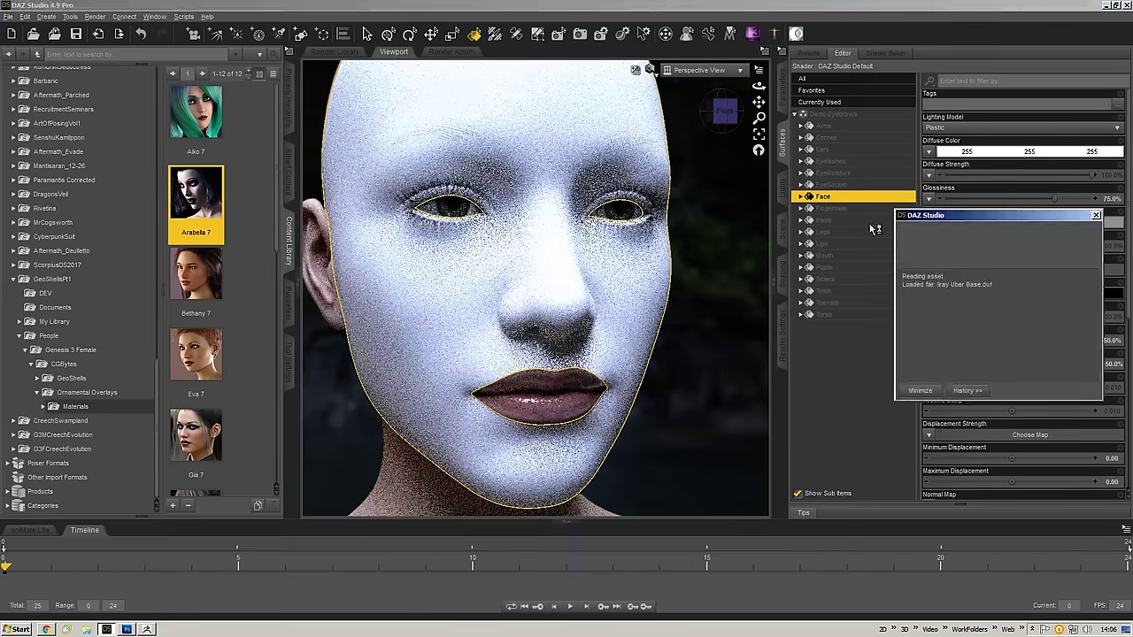
{"action": "right_click", "coordinate": [852, 201]}
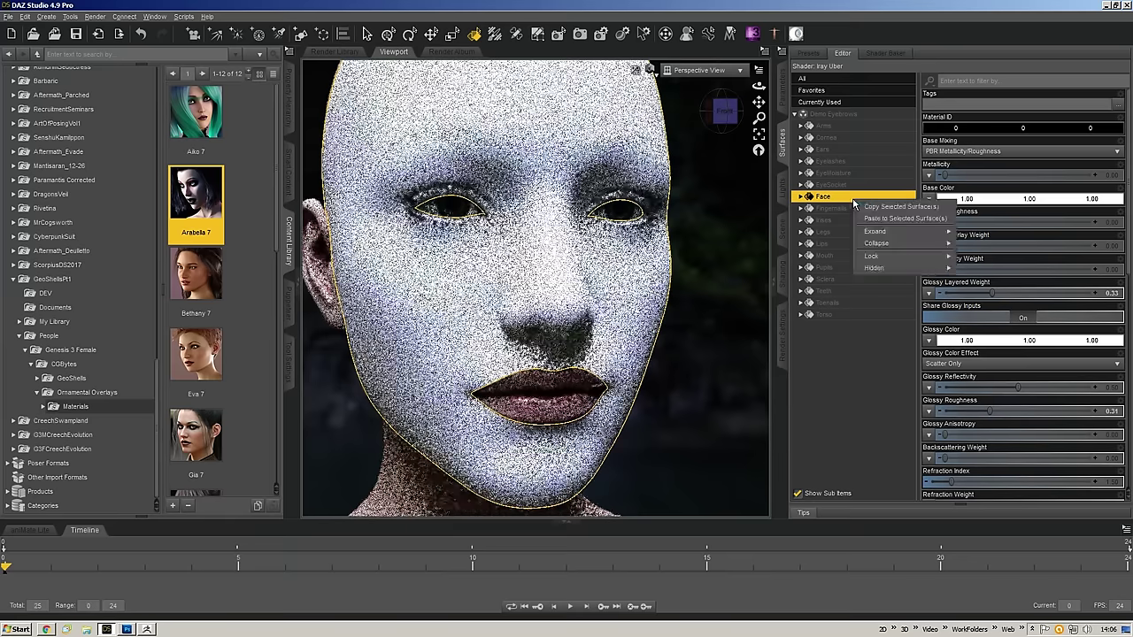
{"action": "left_click", "coordinate": [869, 220]}
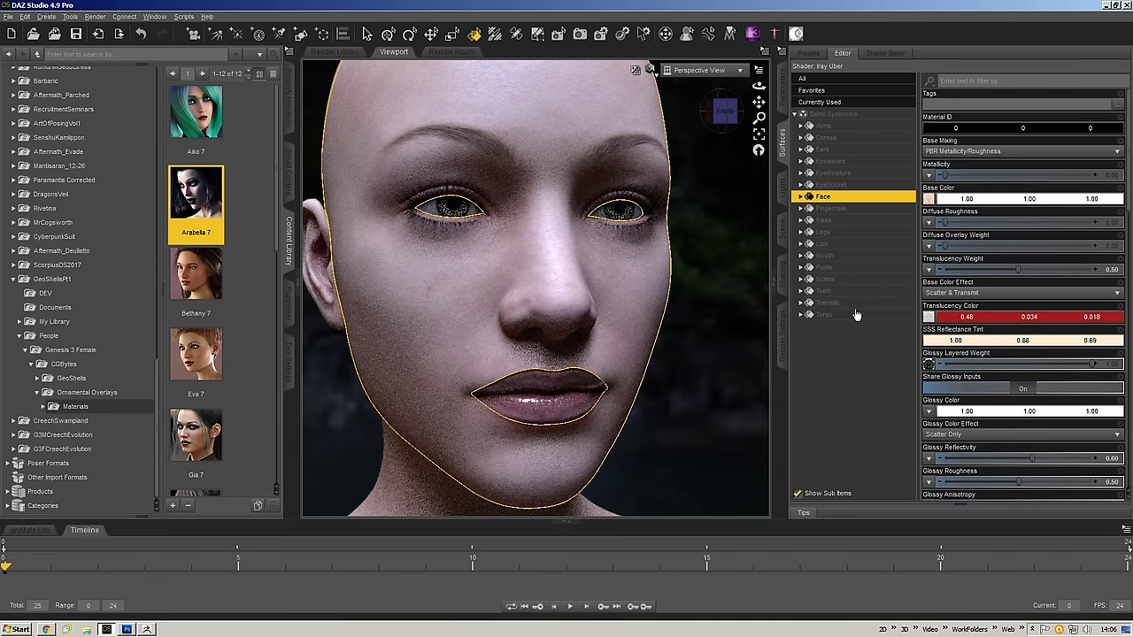
- Set the Demo Eyebrows shell's mesh offset distance to 0.01 cm and leave the Surface Selection Tool
{"action": "left_click", "coordinate": [784, 92]}
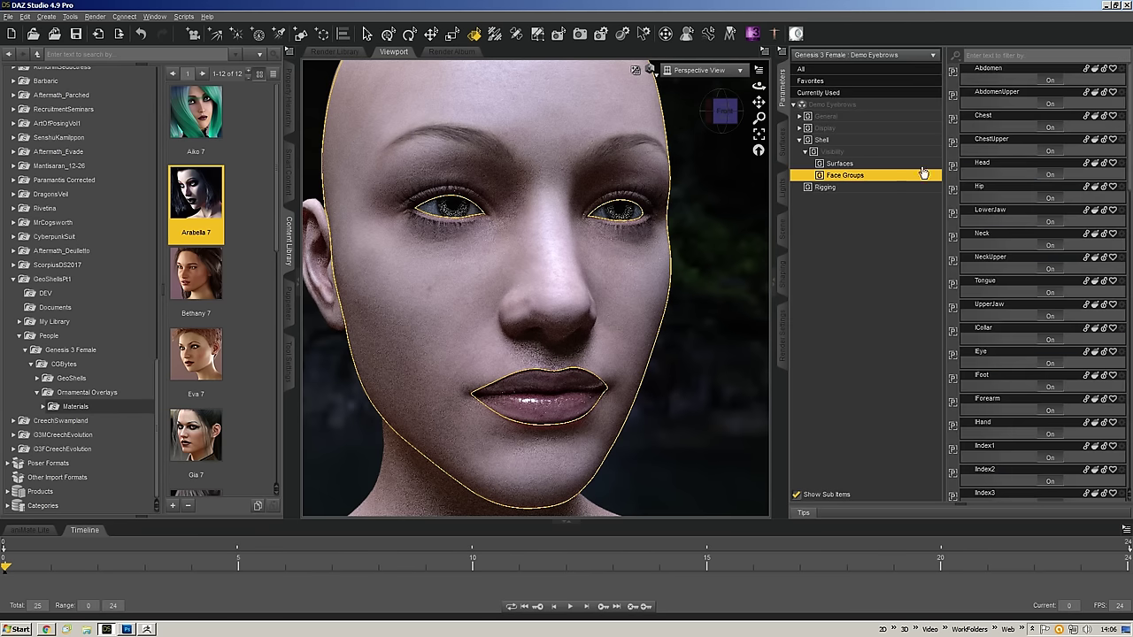
{"action": "left_click", "coordinate": [846, 152]}
{"action": "left_click", "coordinate": [846, 118]}
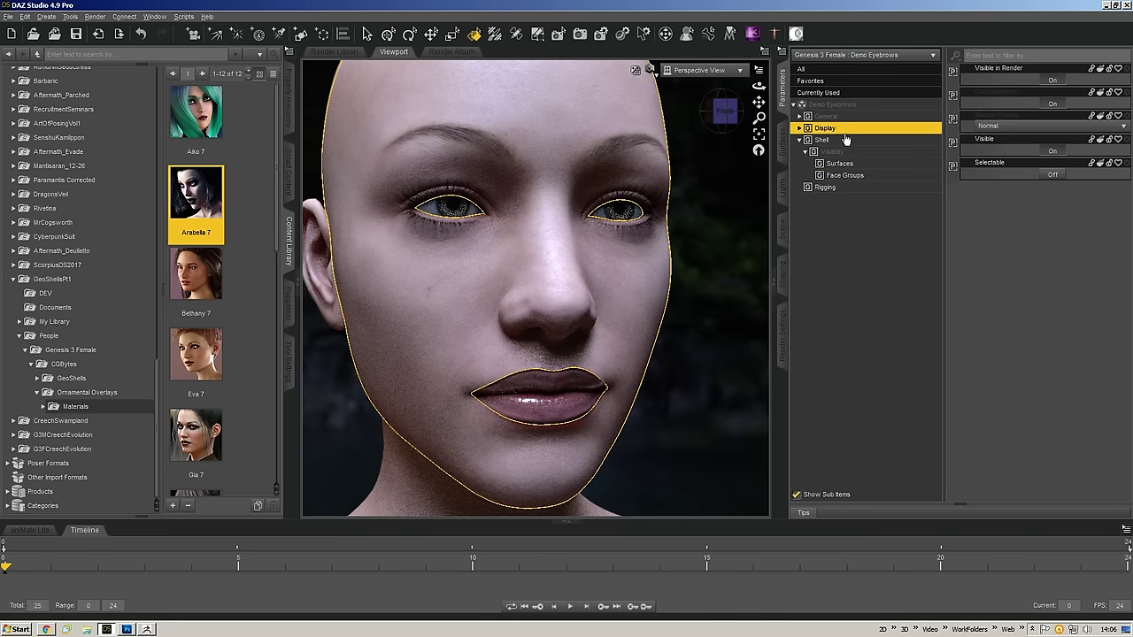
{"action": "left_click", "coordinate": [800, 117]}
{"action": "left_click", "coordinate": [841, 164]}
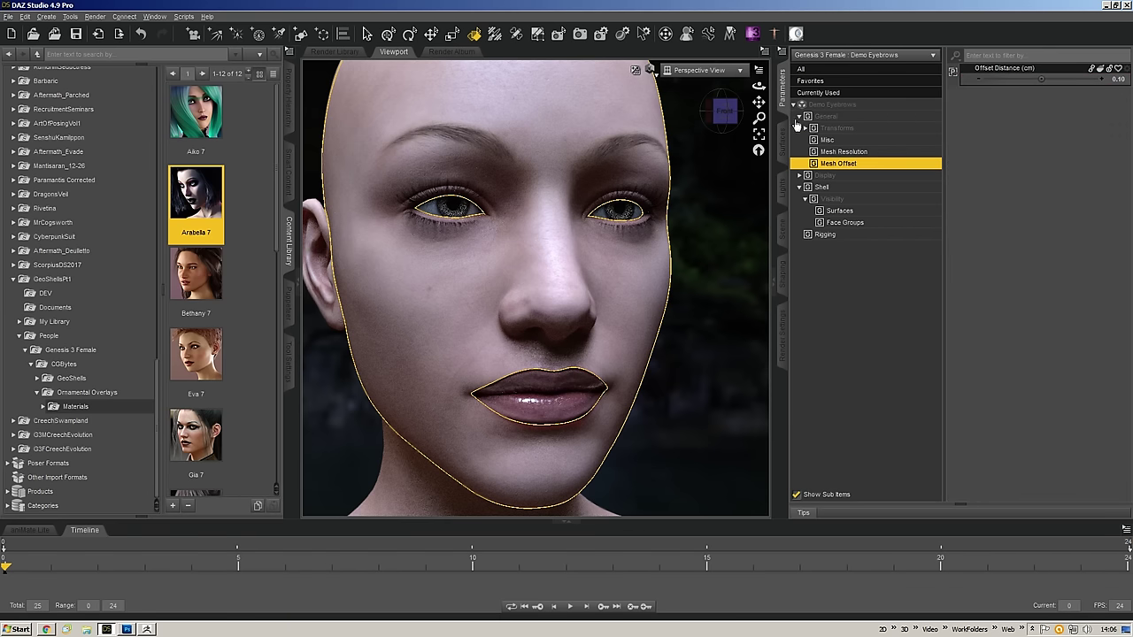
{"action": "left_click", "coordinate": [1121, 80]}
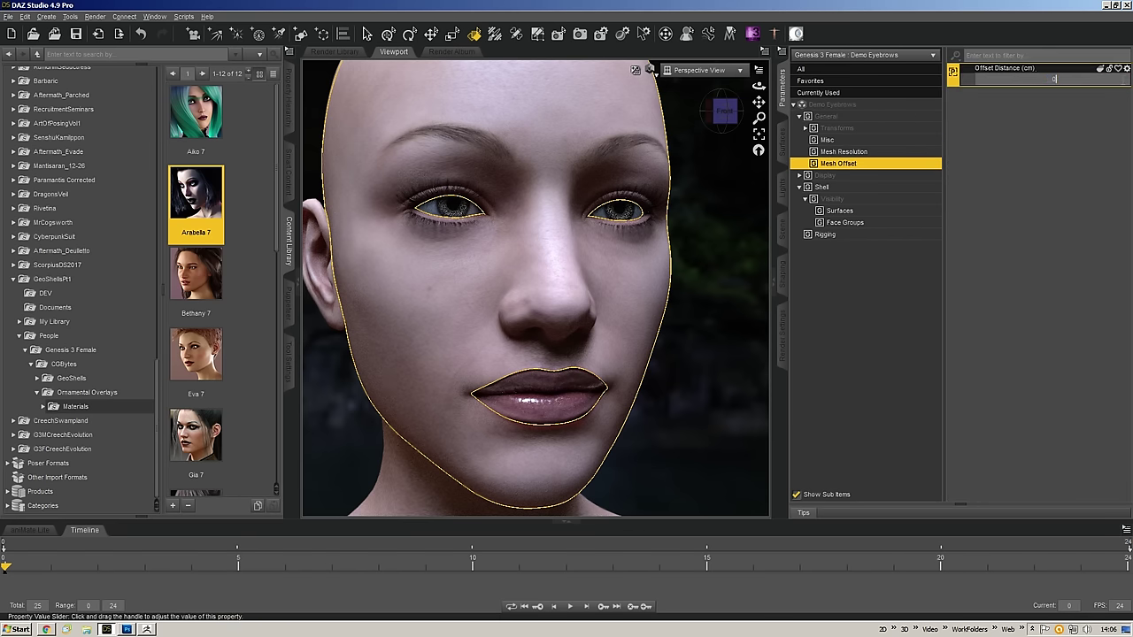
{"action": "key", "text": "Return"}
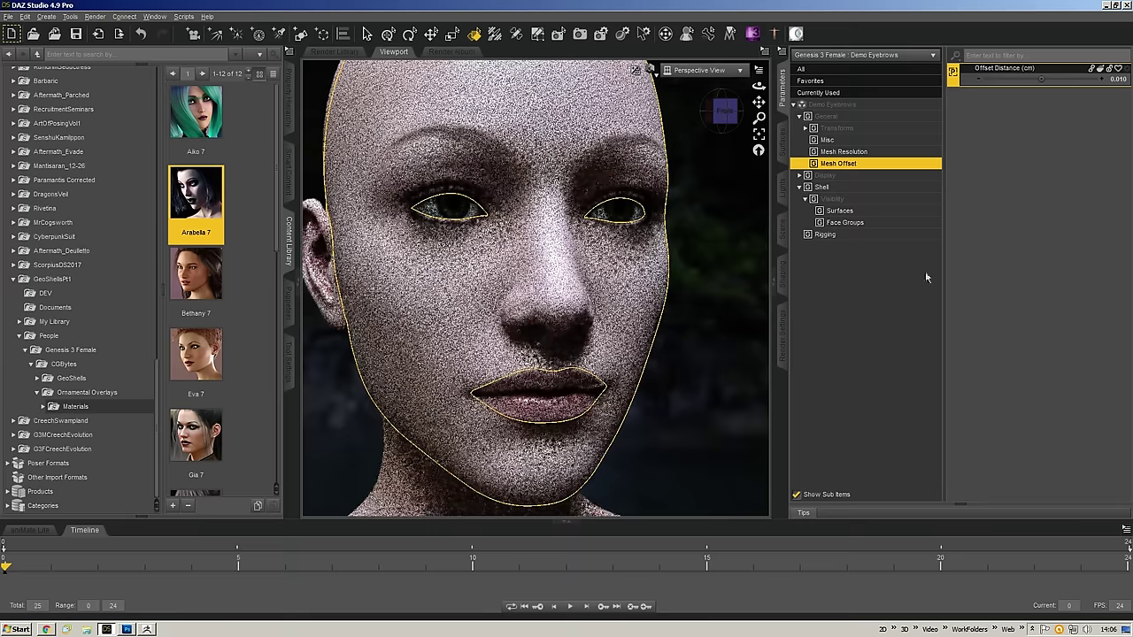
{"action": "left_click", "coordinate": [368, 34]}
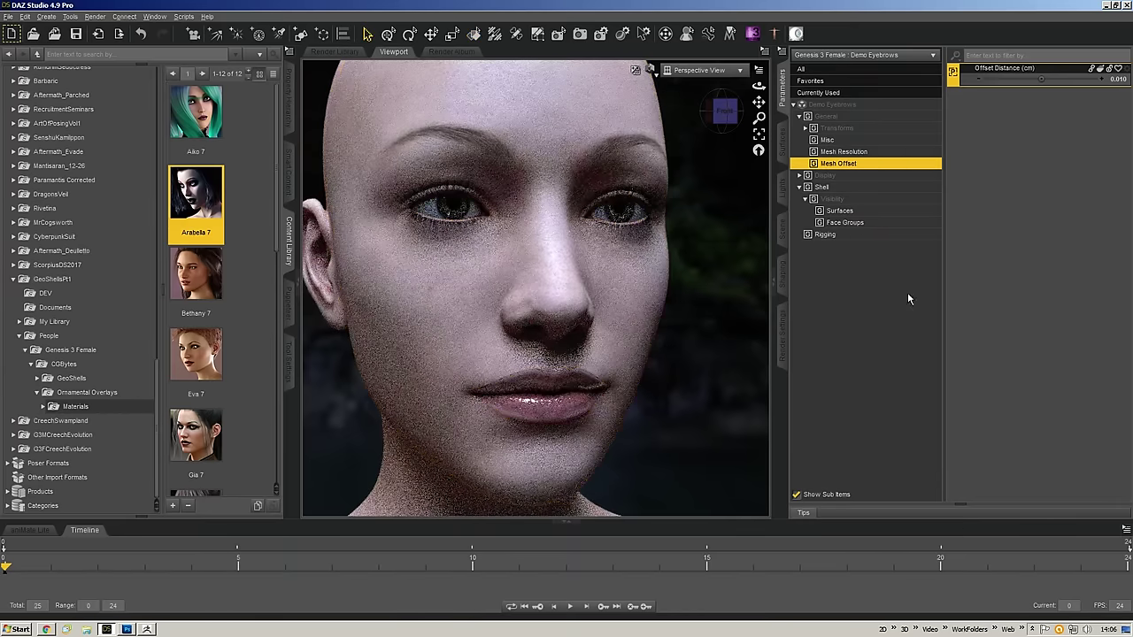
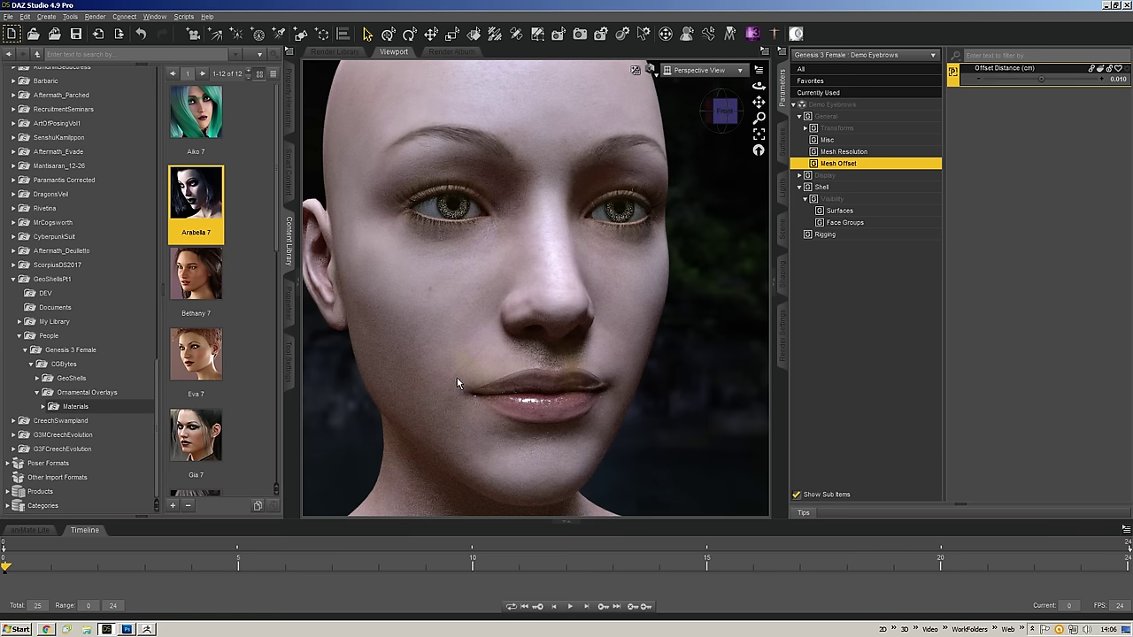
- Load DemoBrowsTrans.jpg from the DEMO textures folder as the Cutout Opacity map of the shell's Face surface
{"action": "left_click", "coordinate": [782, 147]}
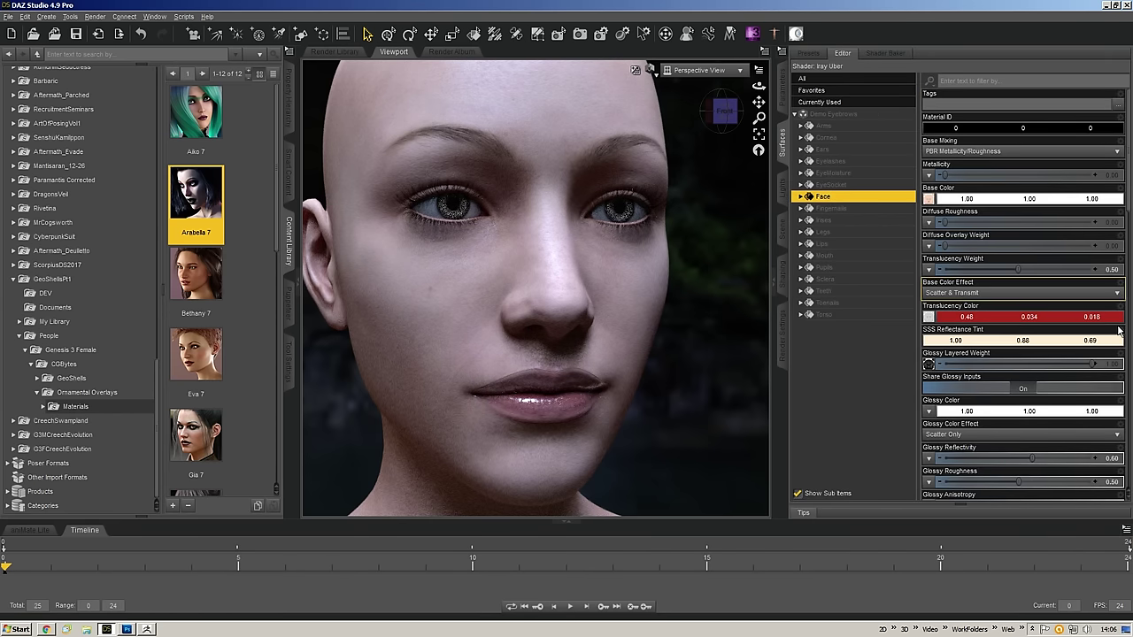
{"action": "scroll", "coordinate": [1085, 338], "scroll_direction": "down", "scroll_amount": 10}
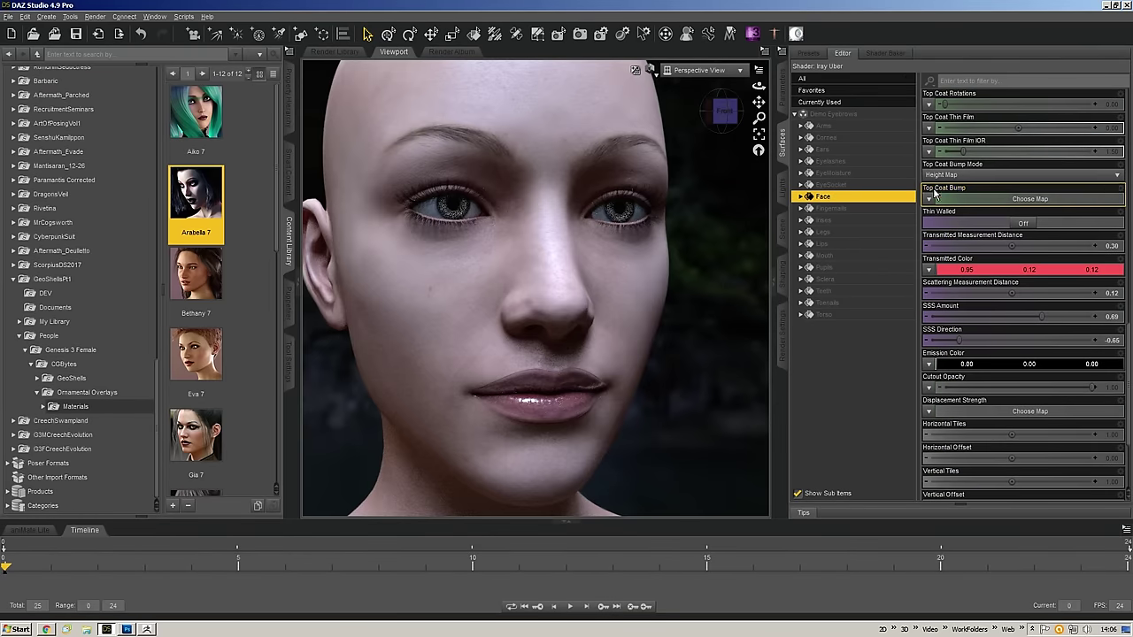
{"action": "scroll", "coordinate": [980, 280], "scroll_direction": "down", "scroll_amount": 4}
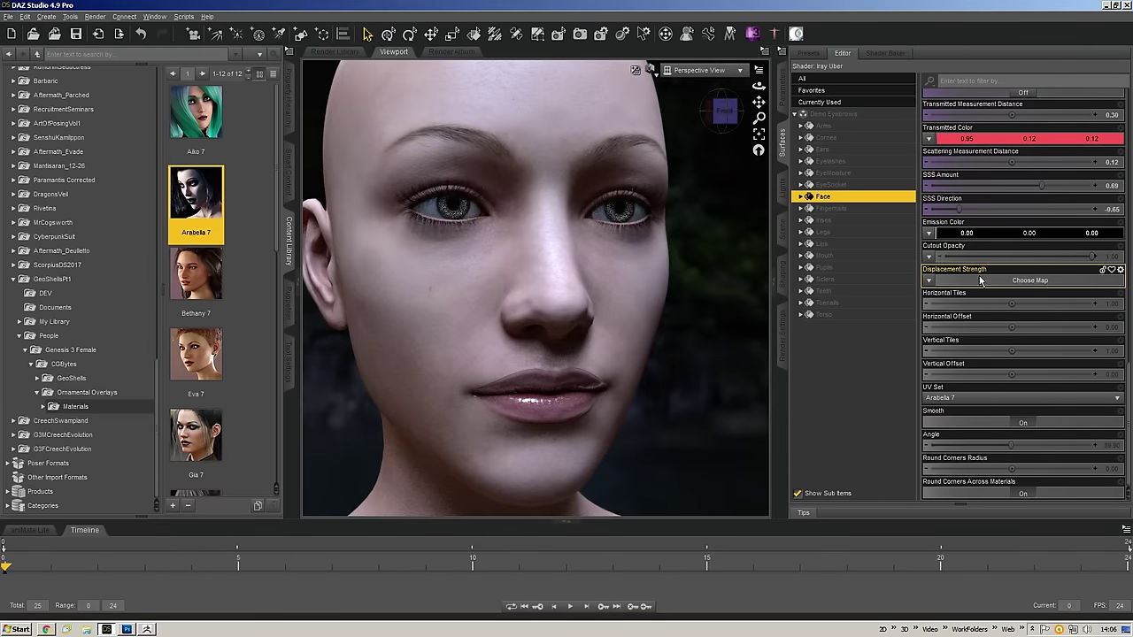
{"action": "left_click", "coordinate": [930, 257]}
{"action": "left_click", "coordinate": [965, 16]}
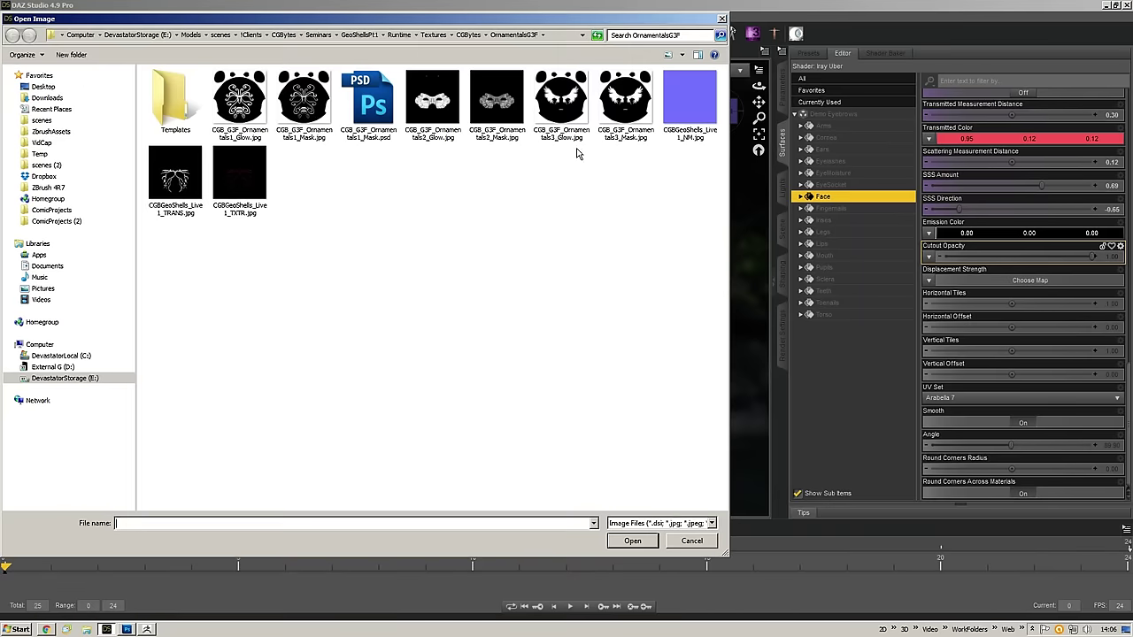
{"action": "left_click", "coordinate": [468, 35]}
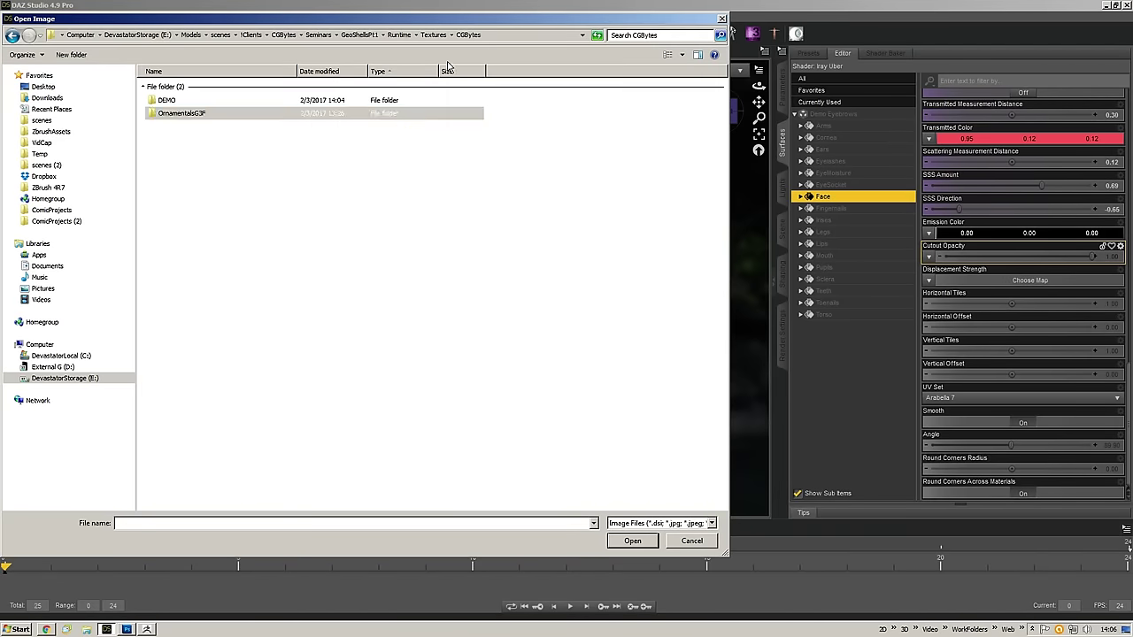
{"action": "double_click", "coordinate": [180, 96]}
{"action": "double_click", "coordinate": [232, 102]}
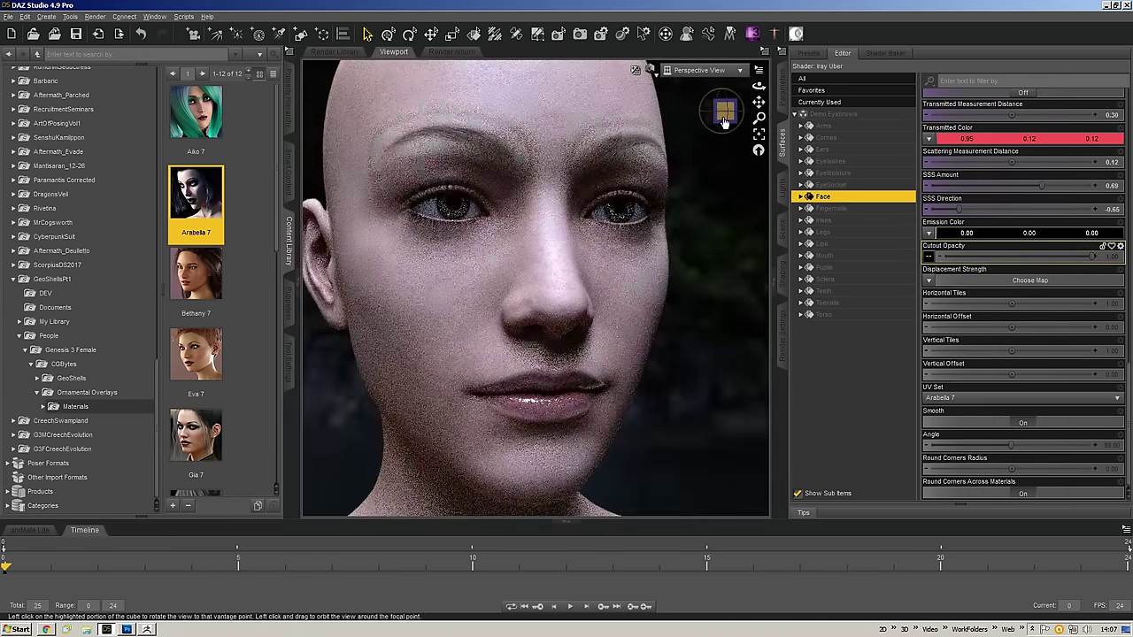
{"action": "left_click_drag", "start_coordinate": [724, 122], "coordinate": [740, 124]}
{"action": "scroll", "coordinate": [1003, 317], "scroll_direction": "up", "scroll_amount": 1}
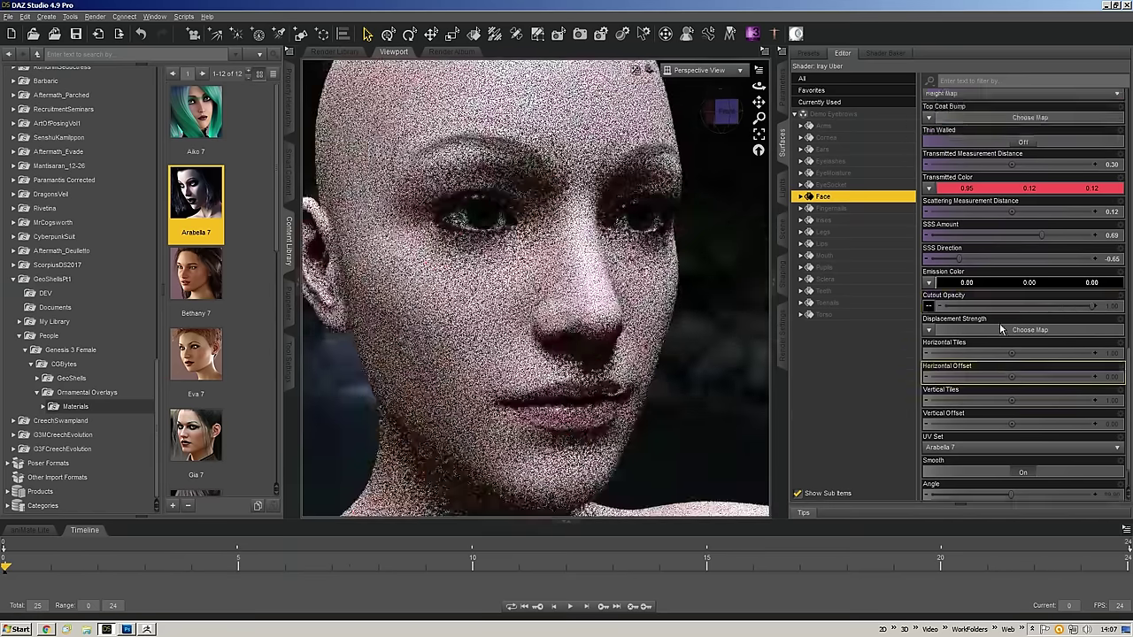
{"action": "scroll", "coordinate": [1000, 322], "scroll_direction": "up", "scroll_amount": 8}
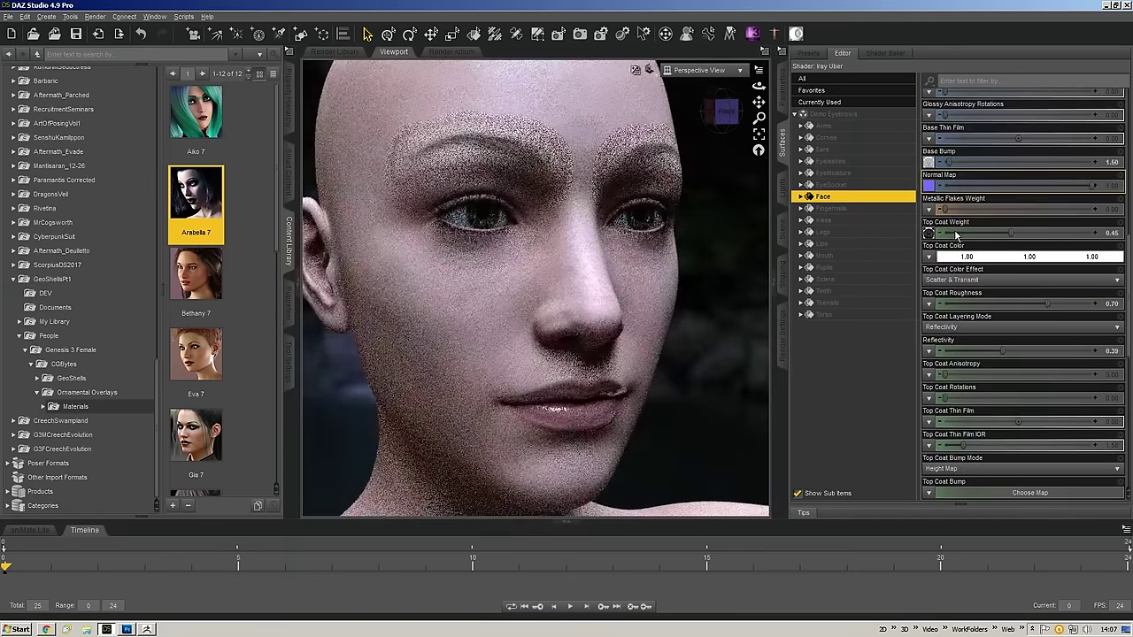
{"action": "scroll", "coordinate": [956, 235], "scroll_direction": "up", "scroll_amount": 6}
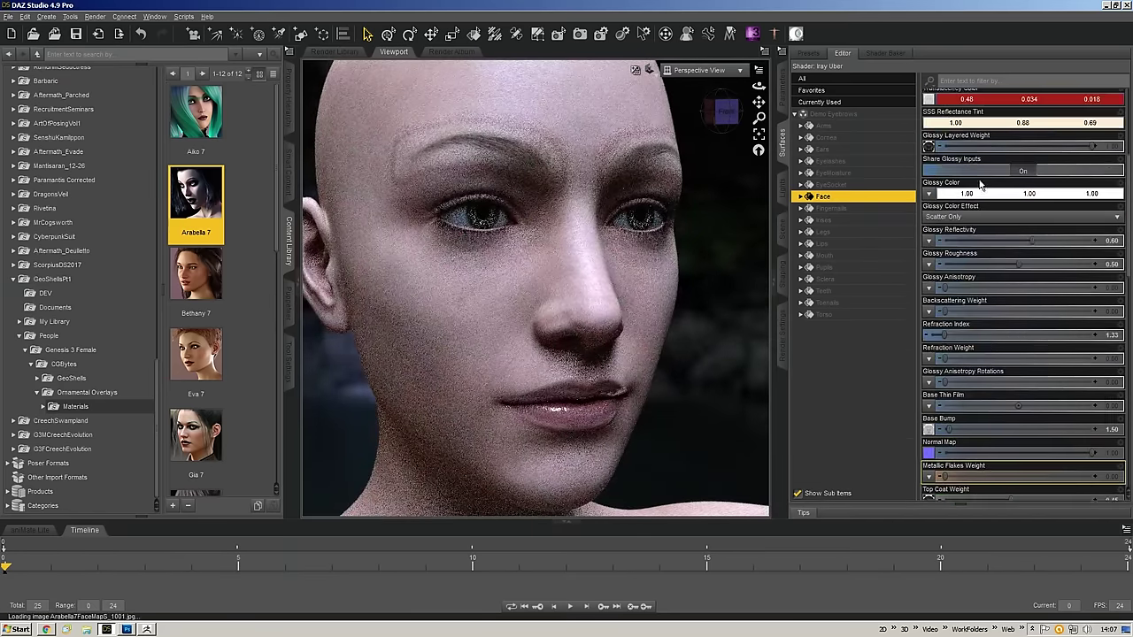
{"action": "scroll", "coordinate": [980, 183], "scroll_direction": "up", "scroll_amount": 5}
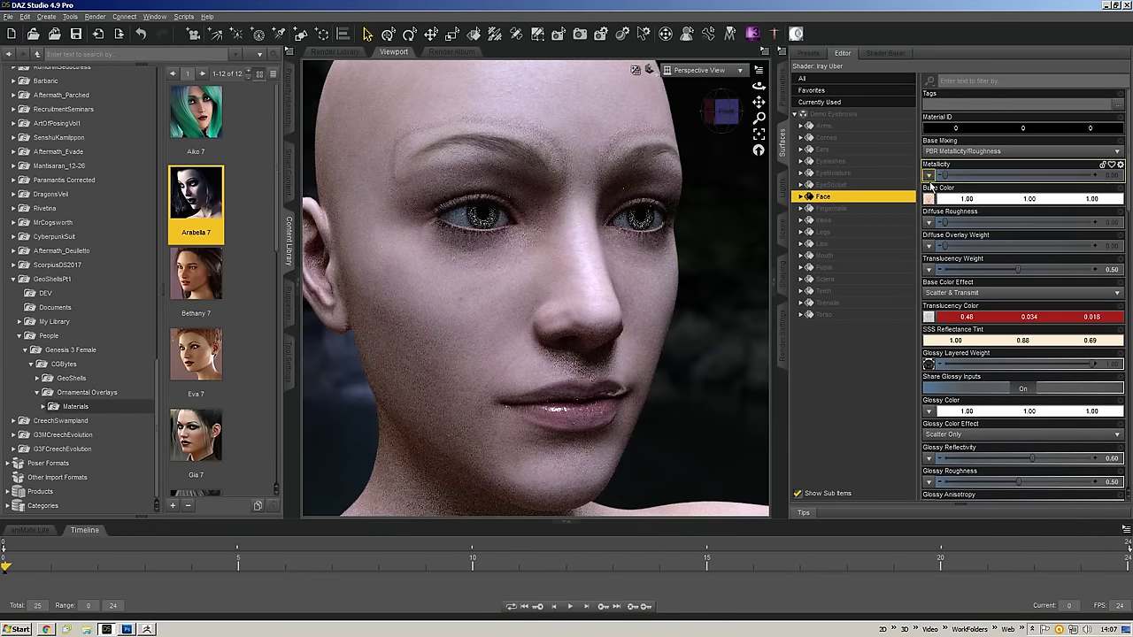
{"action": "left_click", "coordinate": [928, 198]}
{"action": "left_click", "coordinate": [924, 18]}
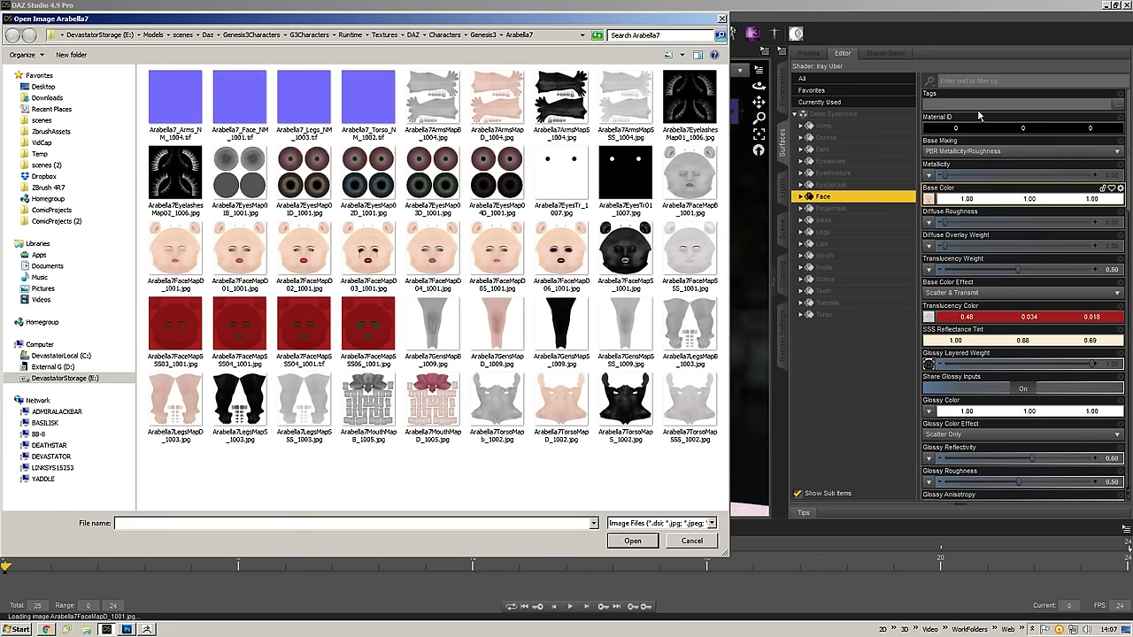
{"action": "key", "text": "Escape"}
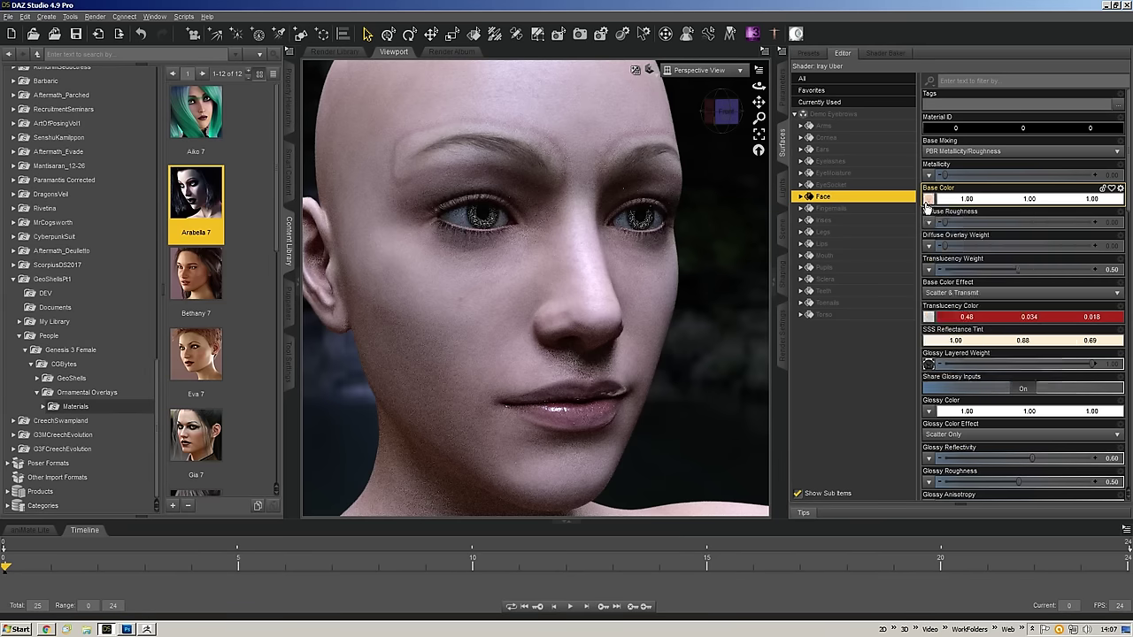
- Remove the Base Color map from the shell's Face surface and load DemoBrowsTXTR.jpg from the DEMO folder instead
{"action": "left_click", "coordinate": [929, 199]}
{"action": "left_click", "coordinate": [904, 19]}
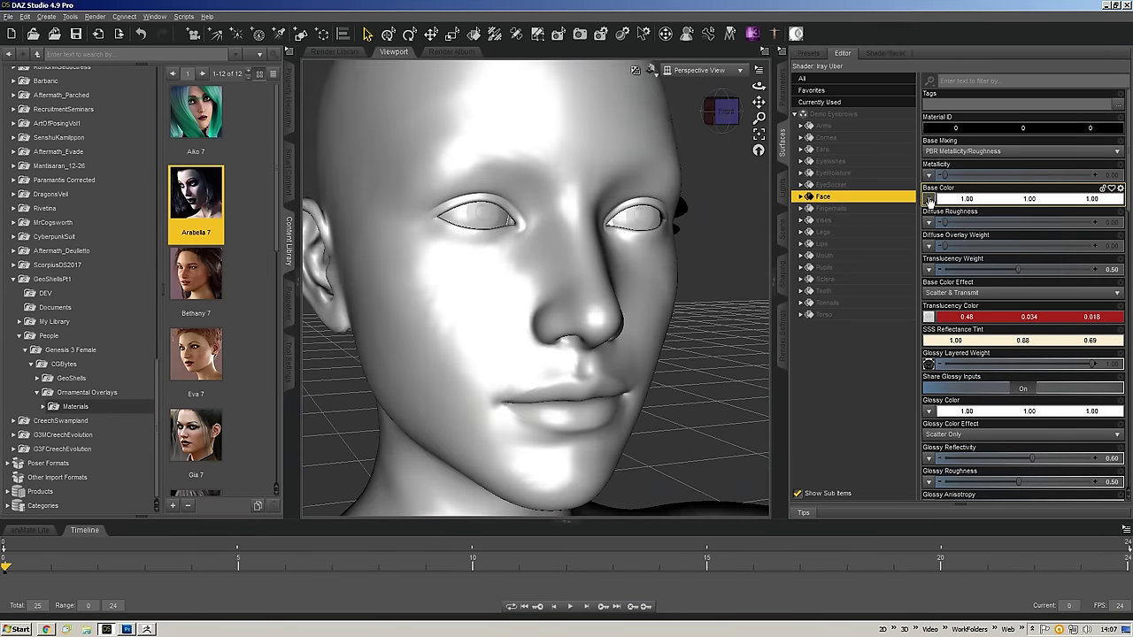
{"action": "left_click", "coordinate": [929, 202]}
{"action": "left_click", "coordinate": [912, 8]}
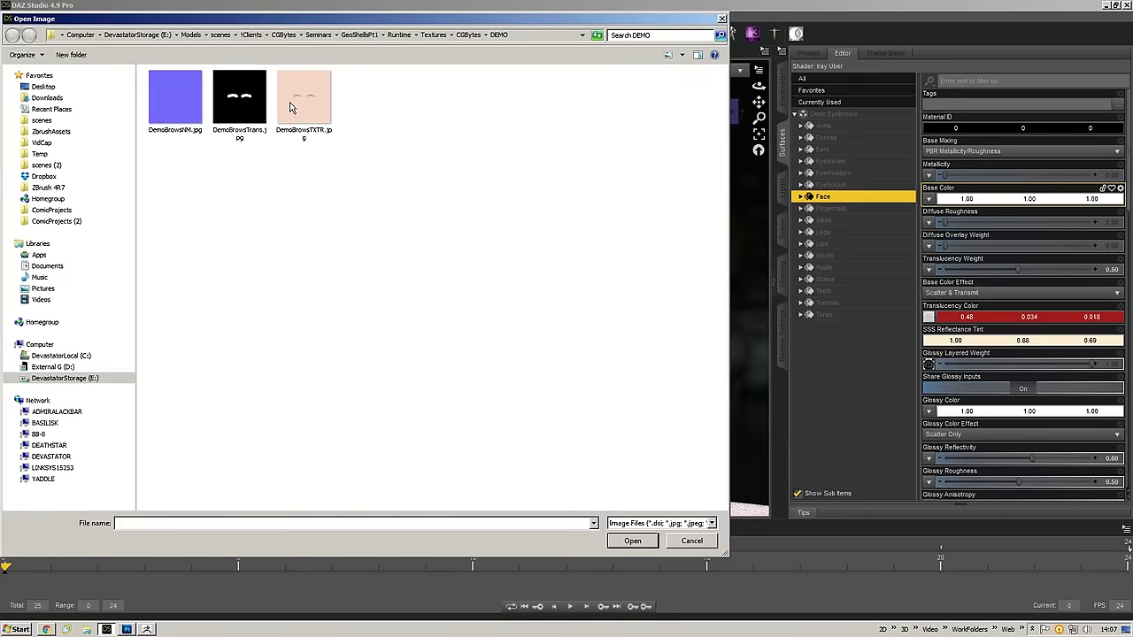
{"action": "double_click", "coordinate": [291, 102]}
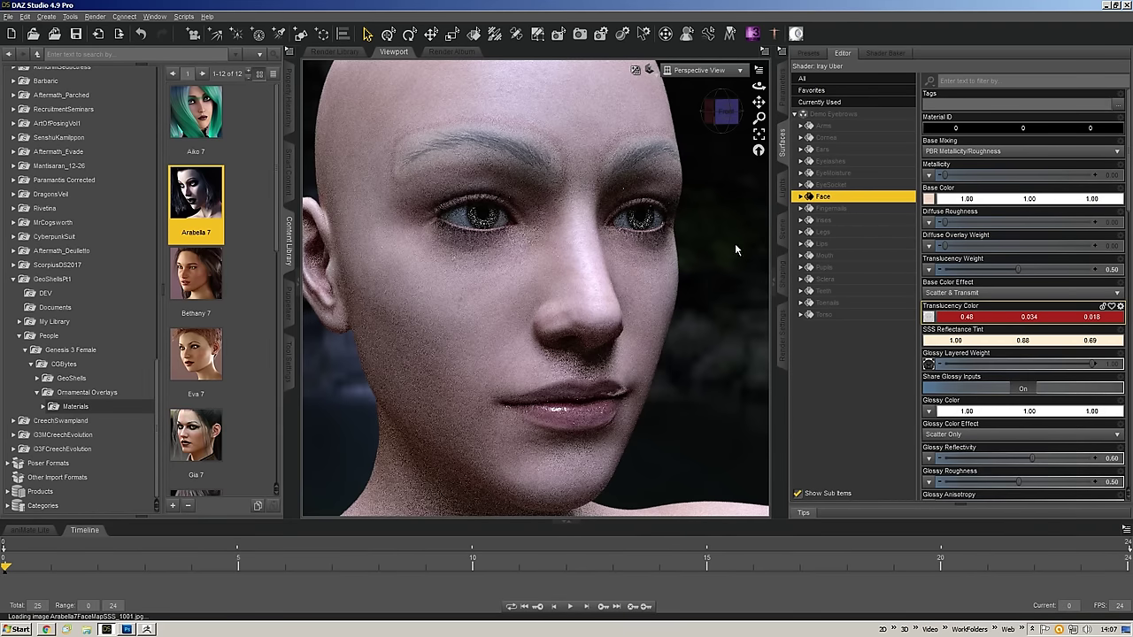
- Remove the Glossy Layered Weight map from the shell's Face surface and set the weight to 0
{"action": "mouse_move", "coordinate": [931, 365]}
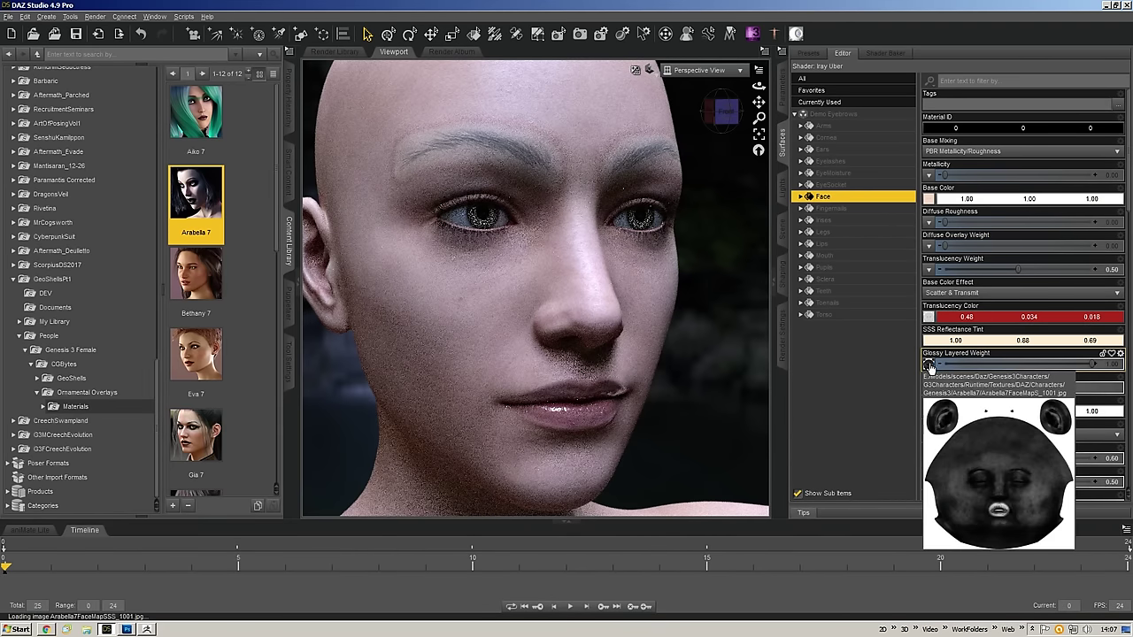
{"action": "left_click", "coordinate": [929, 365]}
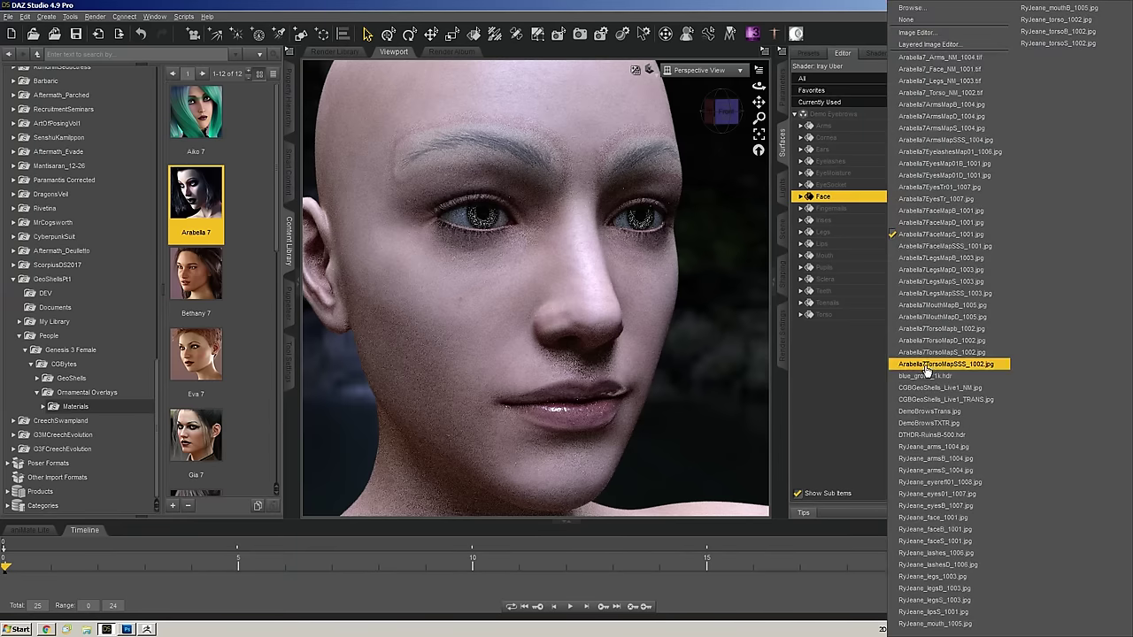
{"action": "left_click", "coordinate": [929, 20]}
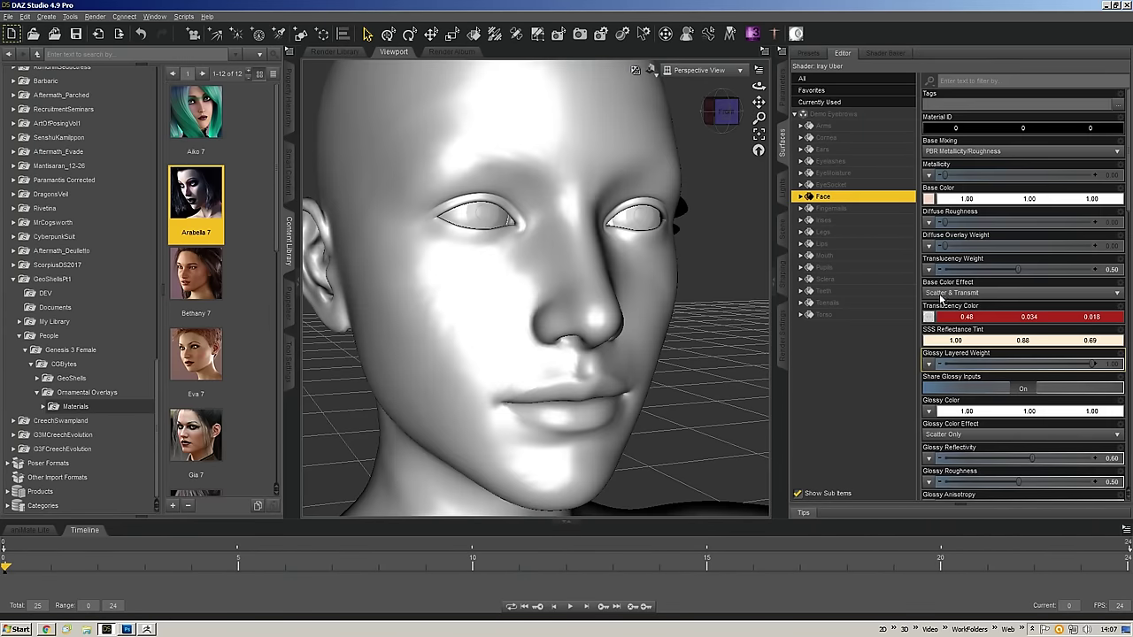
{"action": "left_click_drag", "start_coordinate": [972, 364], "coordinate": [940, 365]}
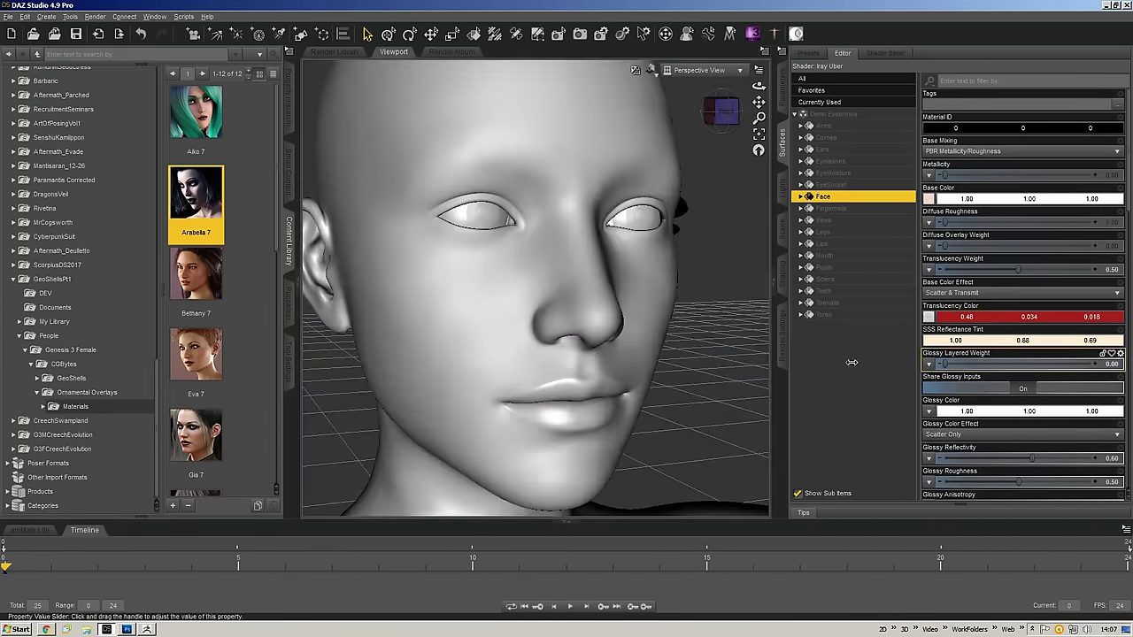
- Turn off shadow casting in the Demo Eyebrows shell's Display parameters
{"action": "left_click_drag", "start_coordinate": [731, 119], "coordinate": [731, 110]}
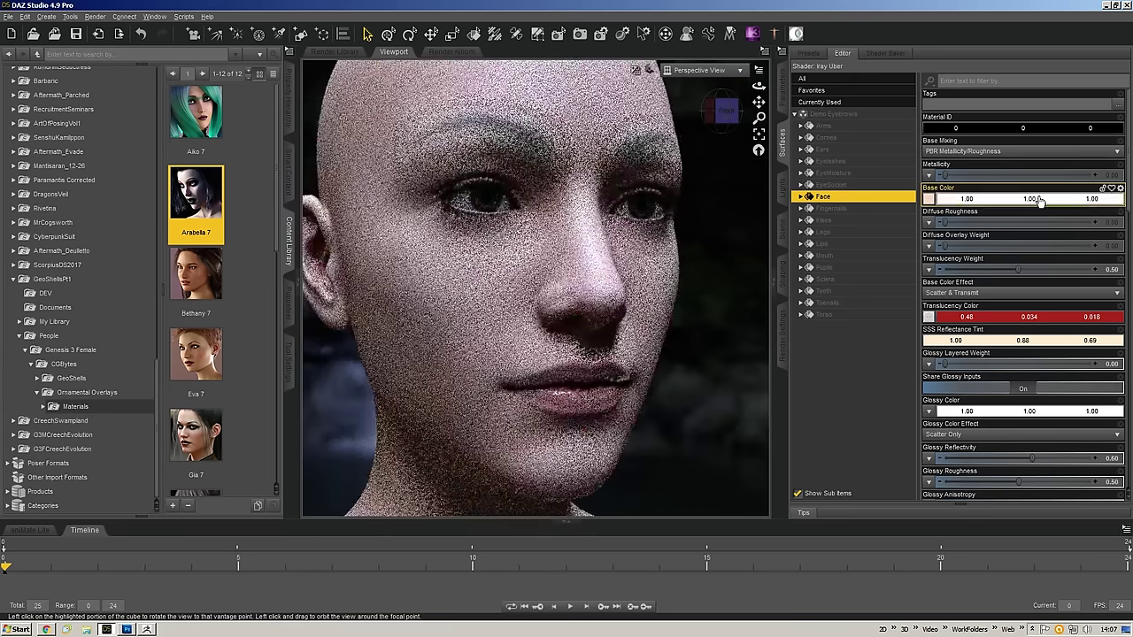
{"action": "scroll", "coordinate": [1054, 198], "scroll_direction": "down", "scroll_amount": 5}
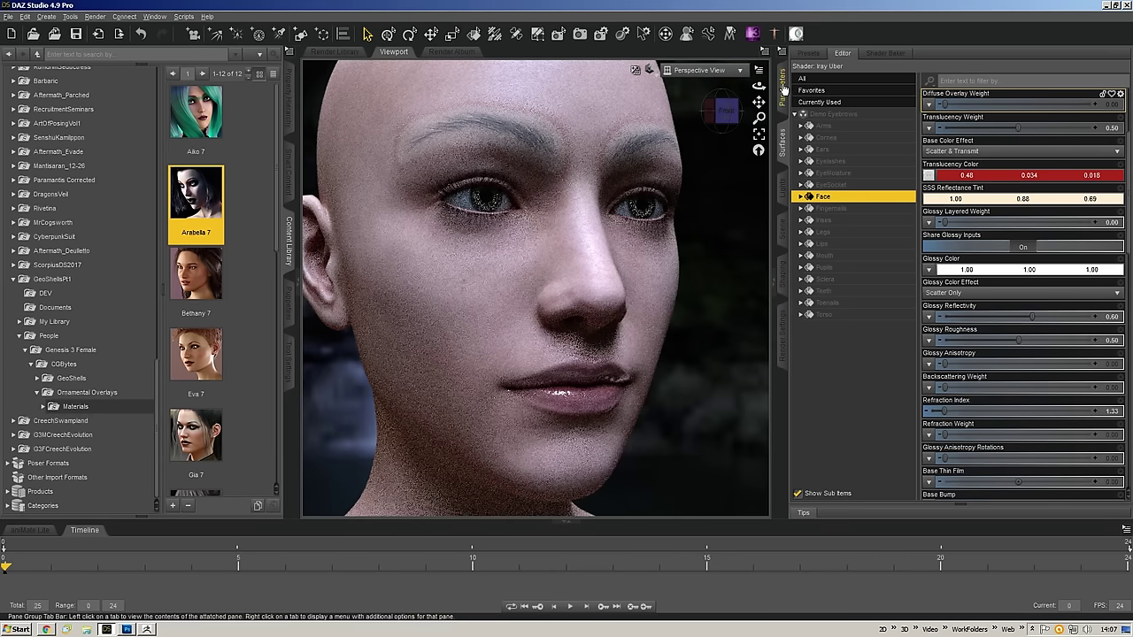
{"action": "left_click", "coordinate": [785, 227]}
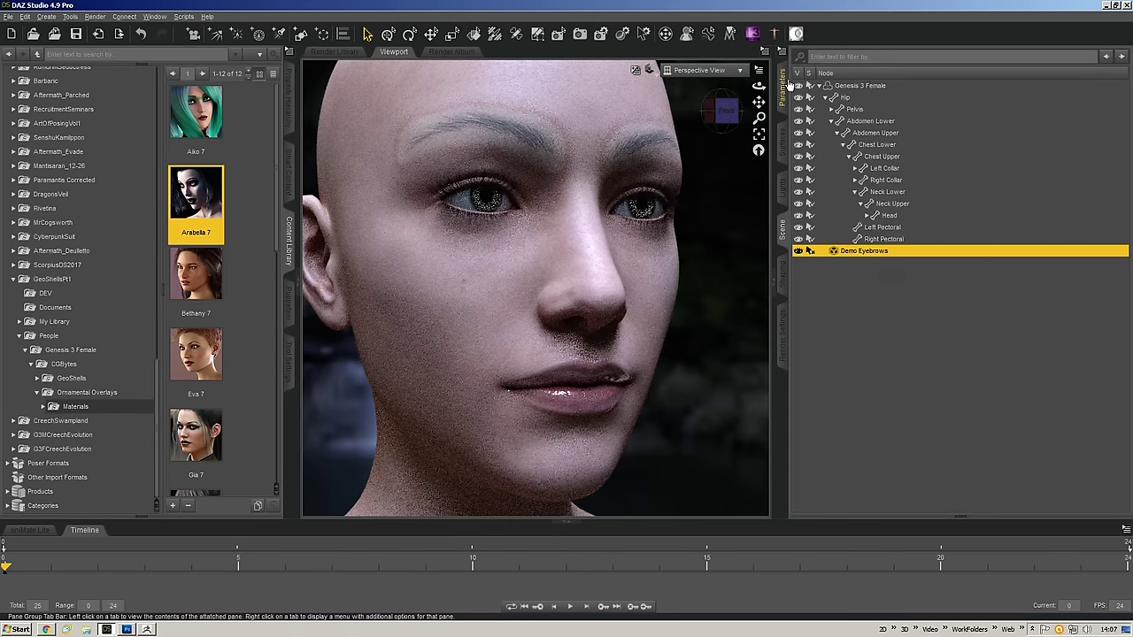
{"action": "left_click", "coordinate": [784, 86]}
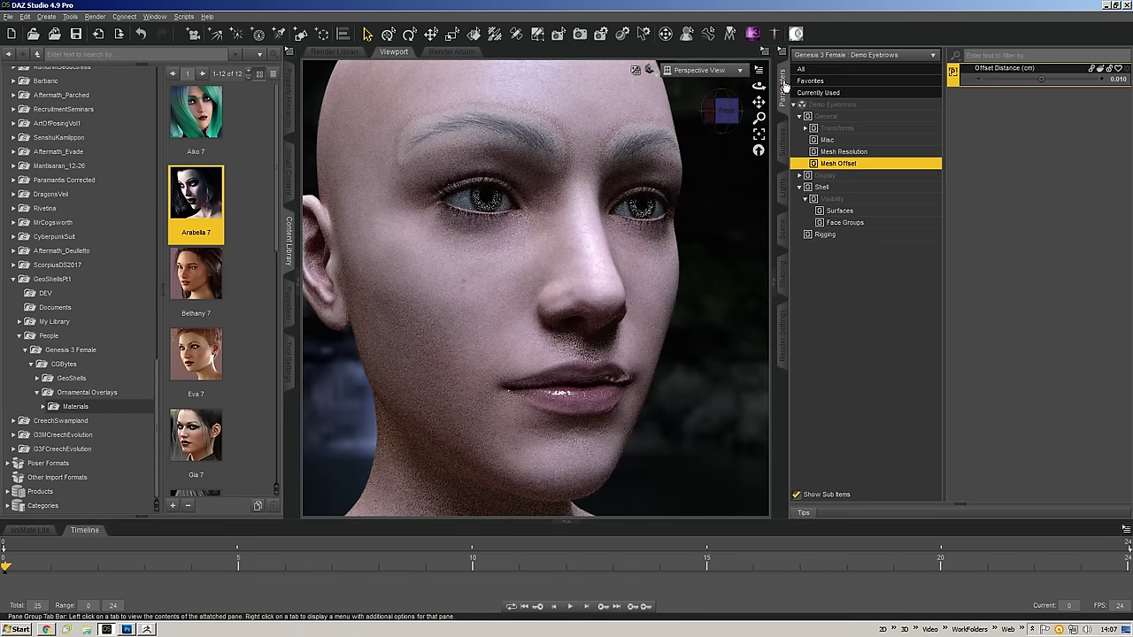
{"action": "left_click", "coordinate": [833, 235]}
{"action": "left_click", "coordinate": [845, 222]}
{"action": "left_click", "coordinate": [828, 175]}
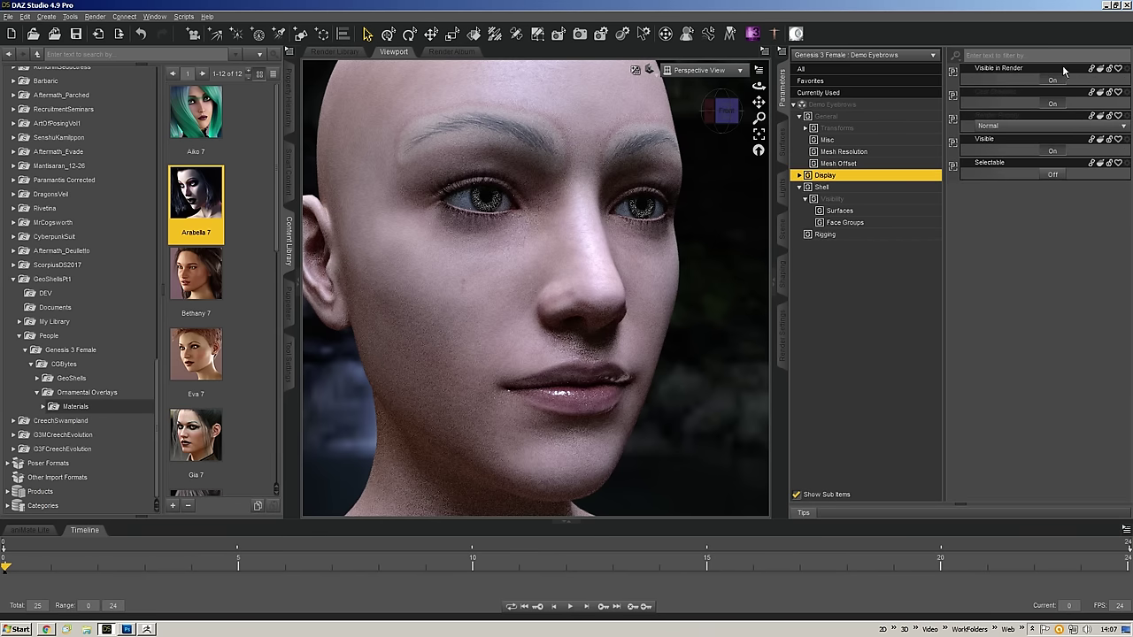
{"action": "left_click", "coordinate": [1054, 104]}
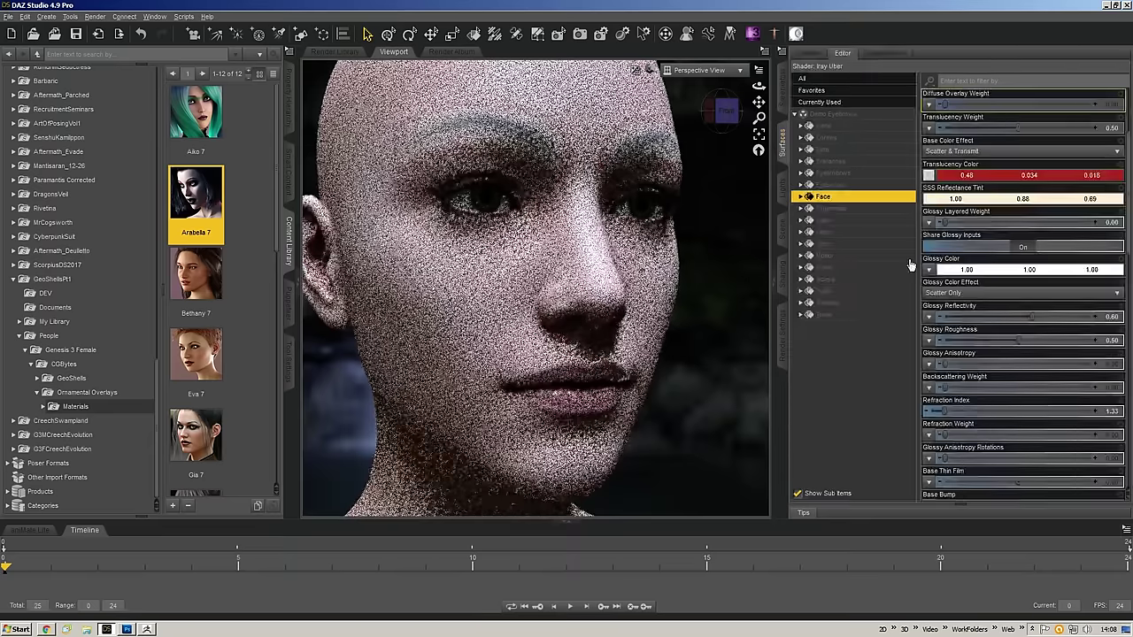
- Remove the Base Bump map from the shell's Face surface
{"action": "scroll", "coordinate": [1052, 319], "scroll_direction": "down", "scroll_amount": 3}
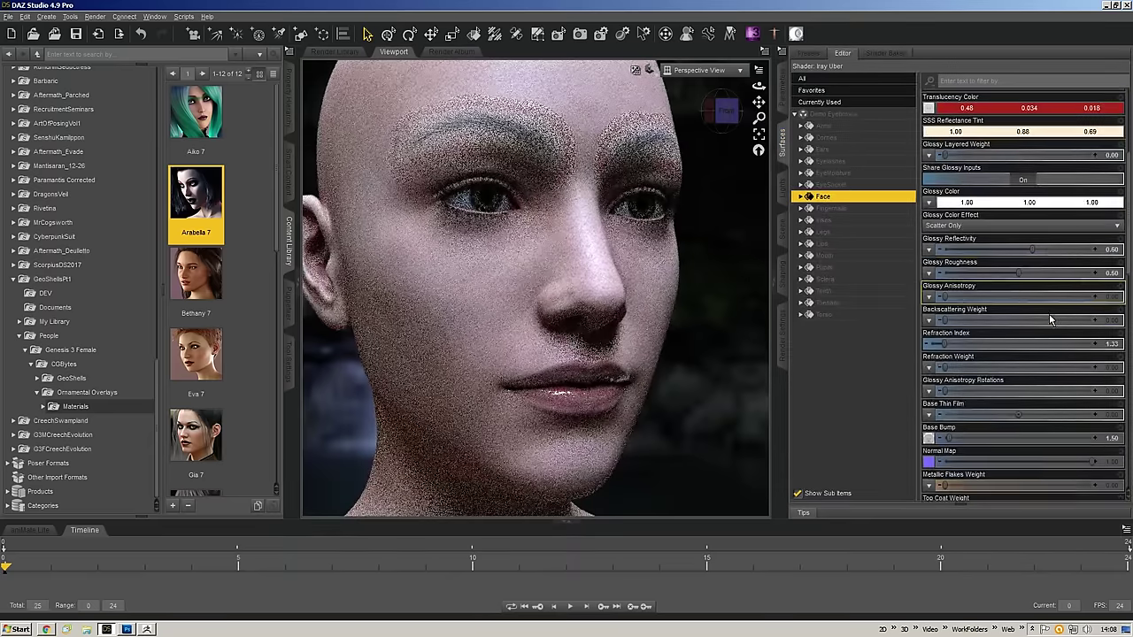
{"action": "scroll", "coordinate": [1005, 429], "scroll_direction": "down", "scroll_amount": 3}
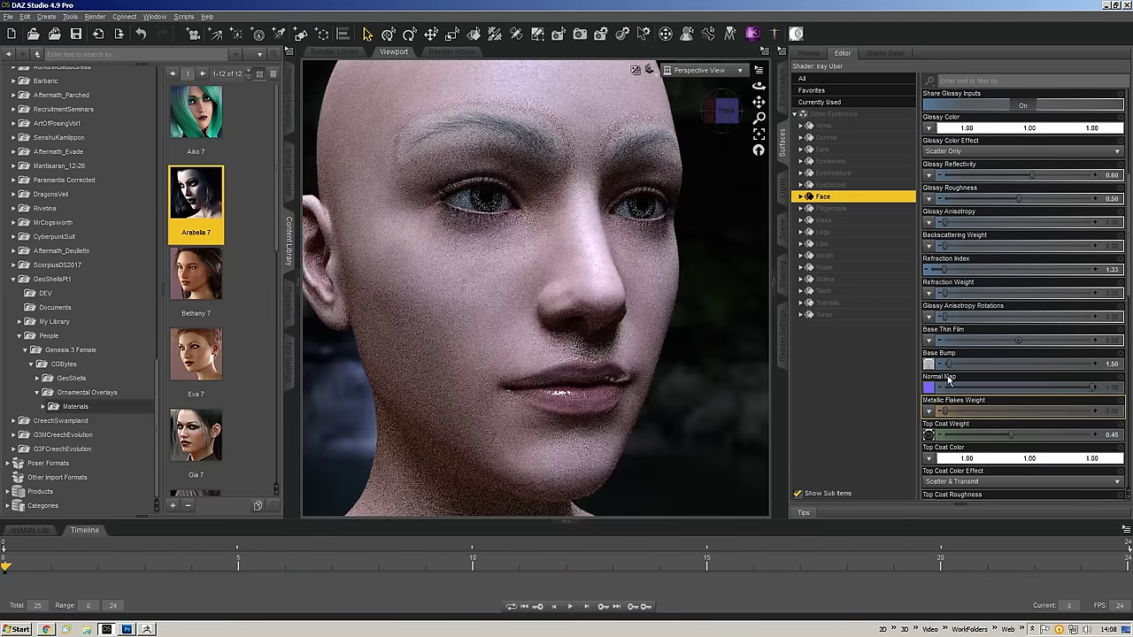
{"action": "left_click", "coordinate": [928, 365]}
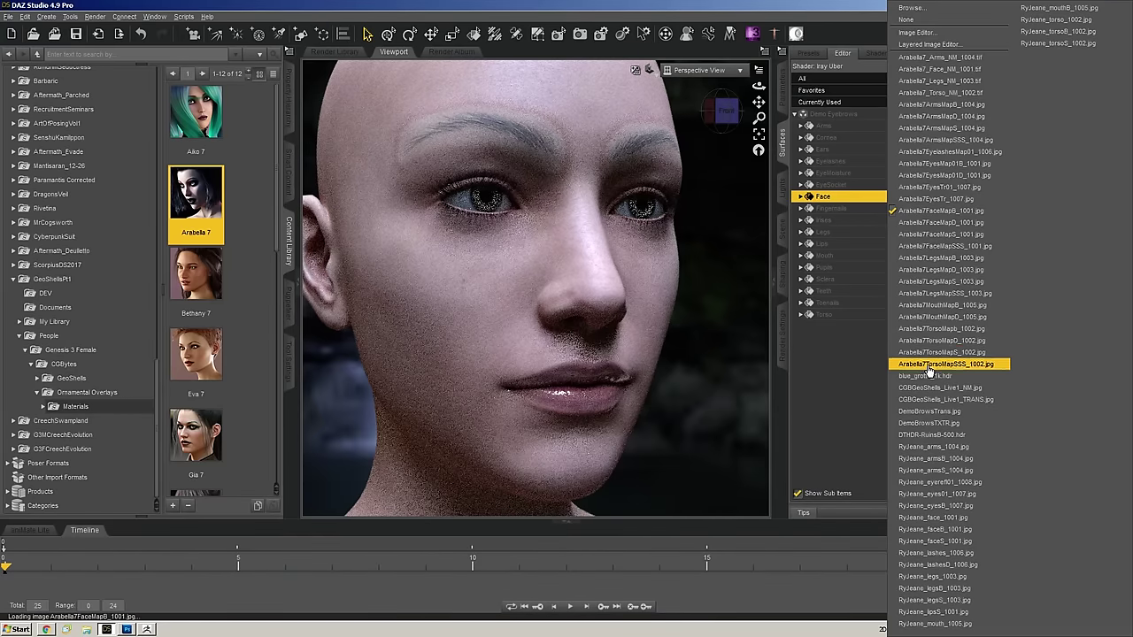
{"action": "left_click", "coordinate": [921, 14]}
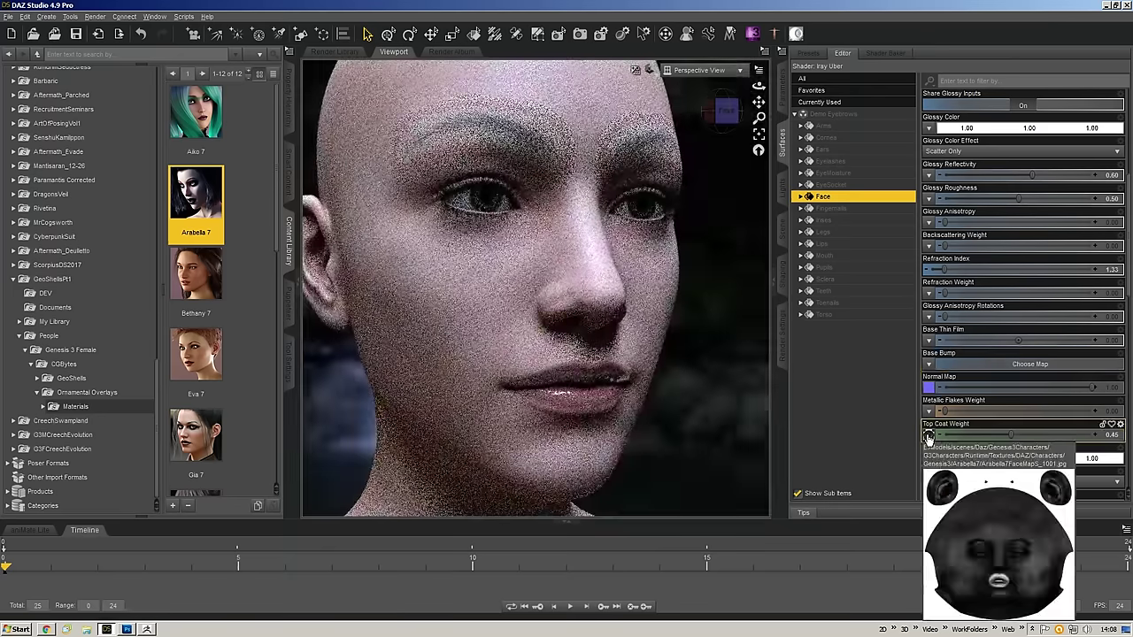
- Remove the Top Coat Weight map from the shell's Face surface and set the weight to 0
{"action": "left_click", "coordinate": [928, 436]}
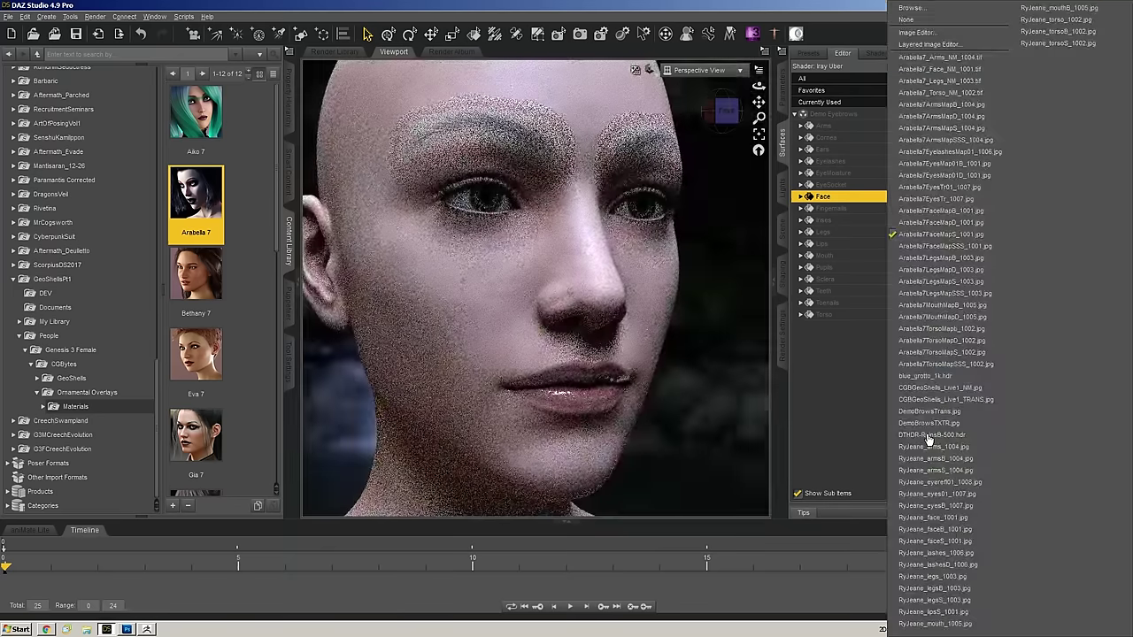
{"action": "left_click", "coordinate": [906, 18]}
{"action": "scroll", "coordinate": [962, 272], "scroll_direction": "down", "scroll_amount": 1}
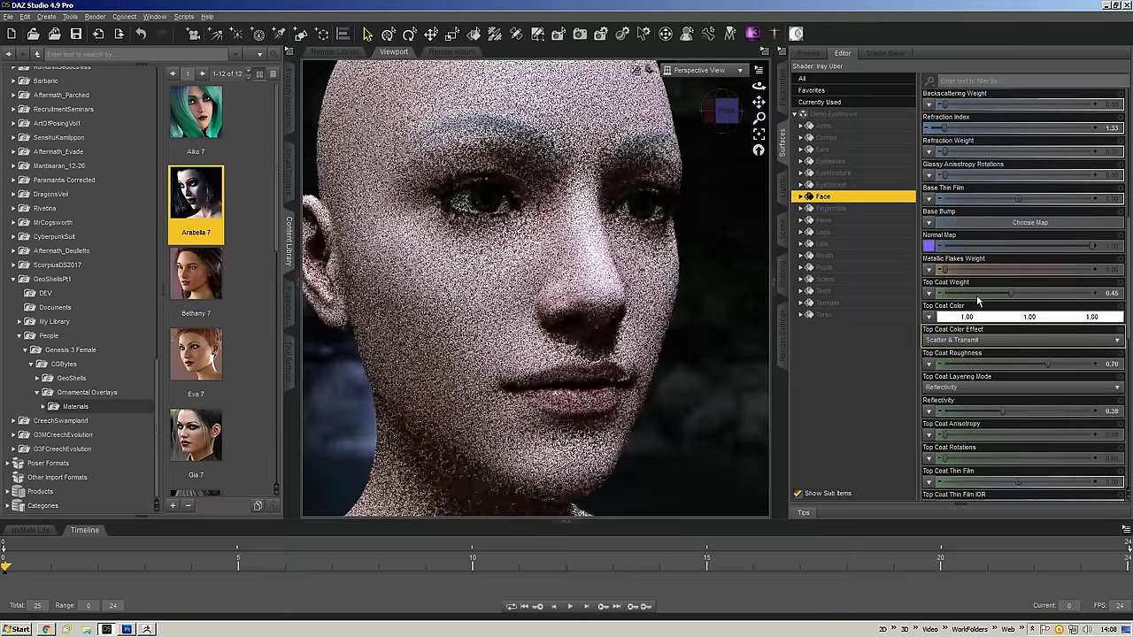
{"action": "left_click_drag", "start_coordinate": [1010, 293], "coordinate": [912, 293]}
- Clear the Normal Map of the shell's Face surface and load DemoBrowsNM.jpg from the DEMO folder instead, keeping its strength at 1.00
{"action": "left_click_drag", "start_coordinate": [981, 248], "coordinate": [896, 248]}
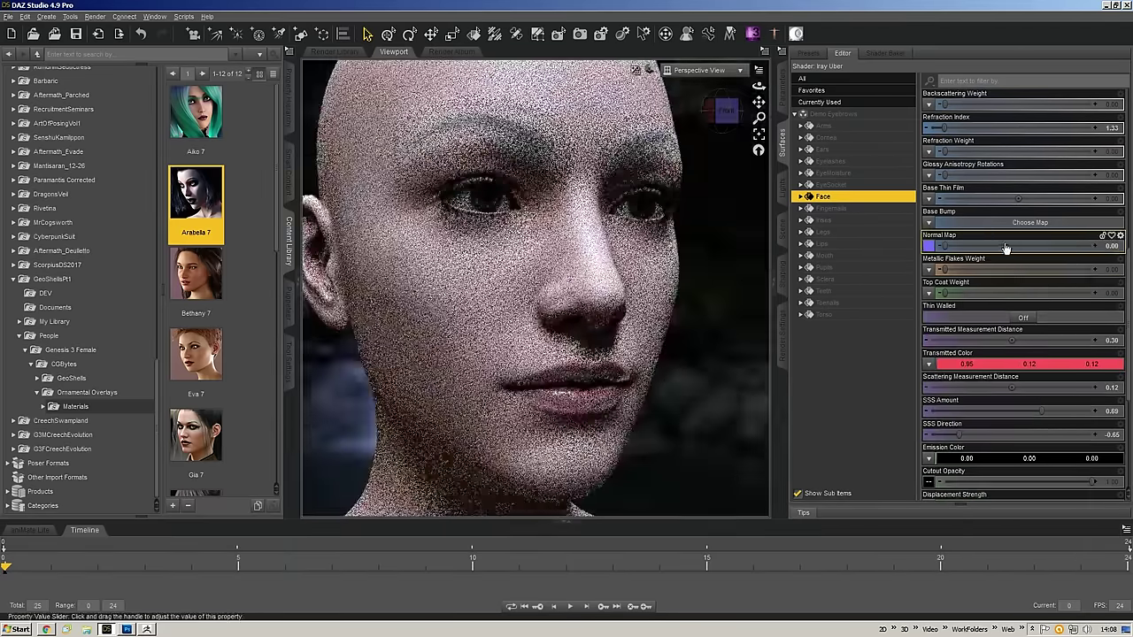
{"action": "left_click_drag", "start_coordinate": [1082, 249], "coordinate": [1117, 253]}
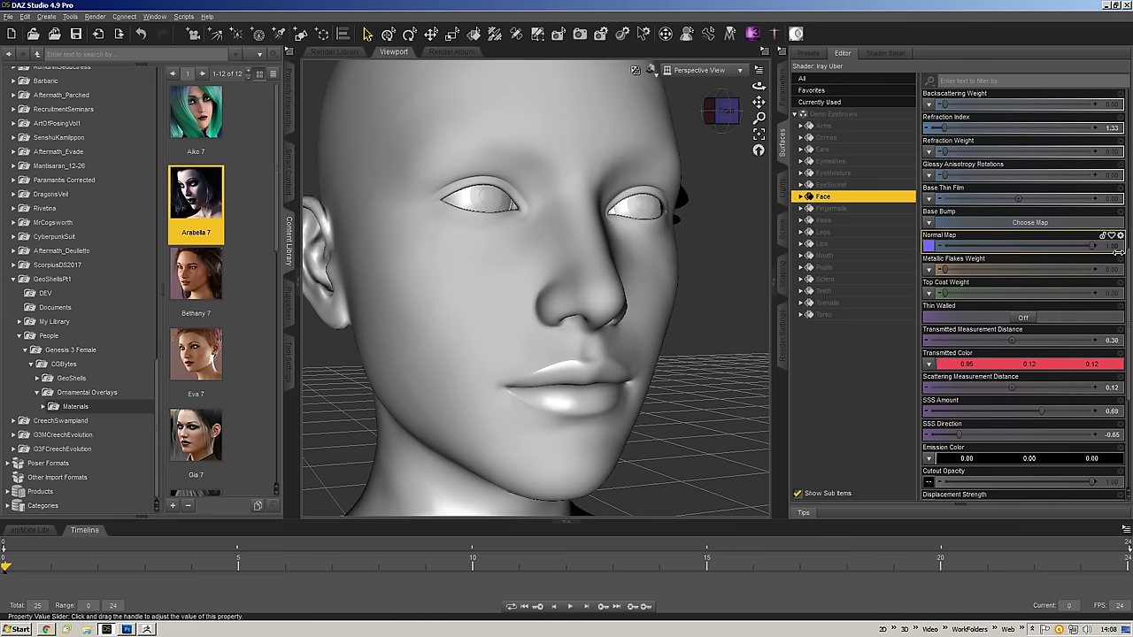
{"action": "left_click", "coordinate": [928, 246]}
{"action": "left_click", "coordinate": [975, 117]}
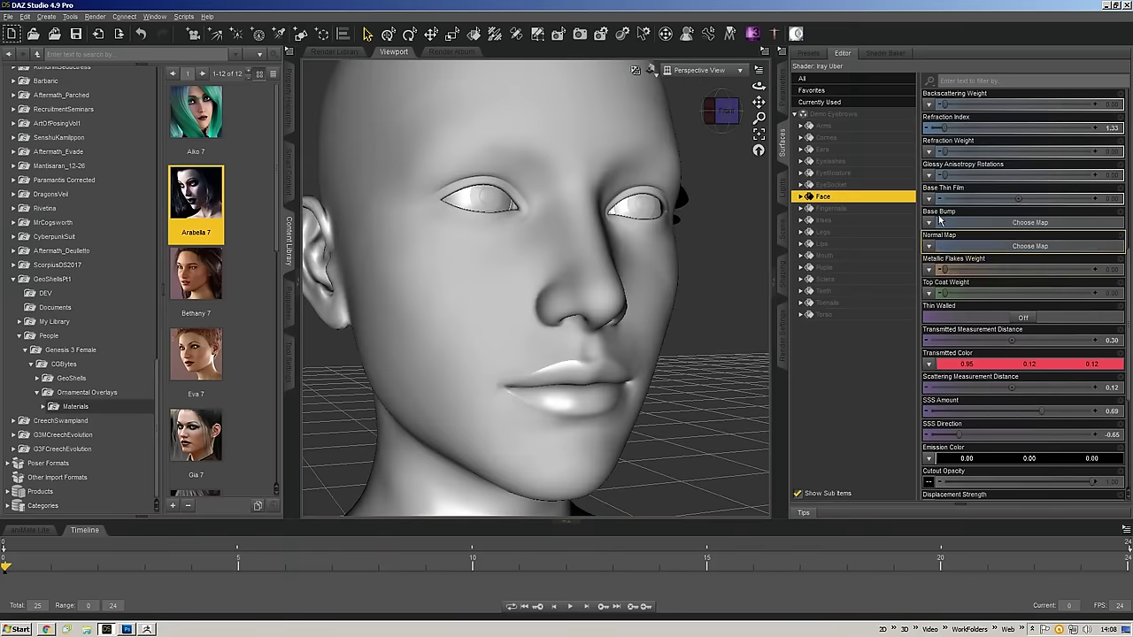
{"action": "left_click", "coordinate": [927, 246]}
{"action": "left_click", "coordinate": [974, 141]}
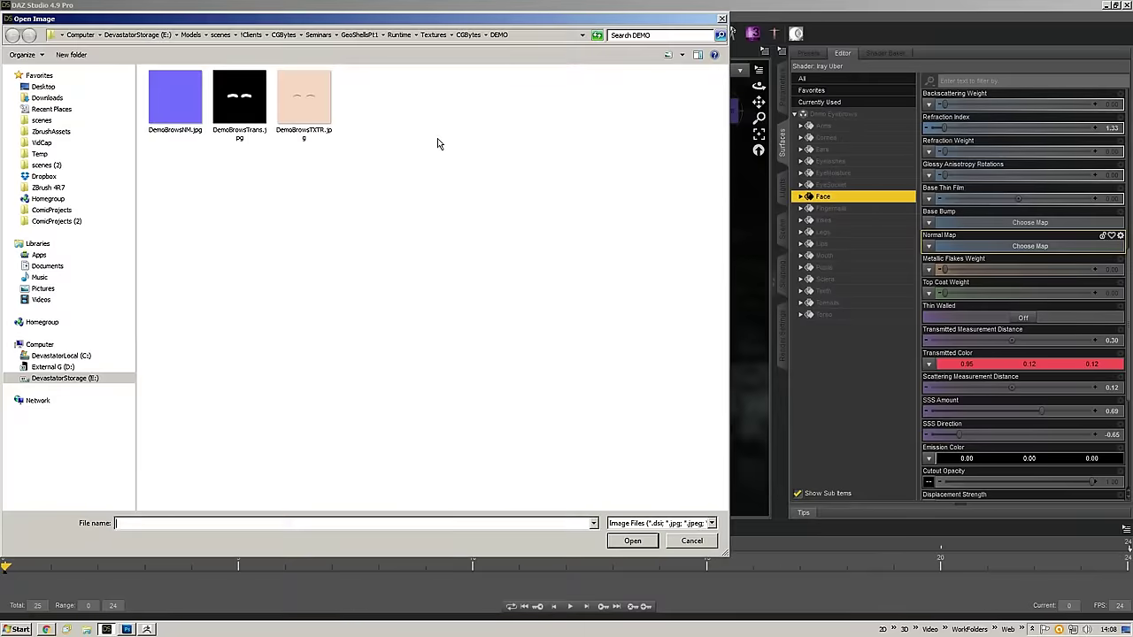
{"action": "double_click", "coordinate": [180, 104]}
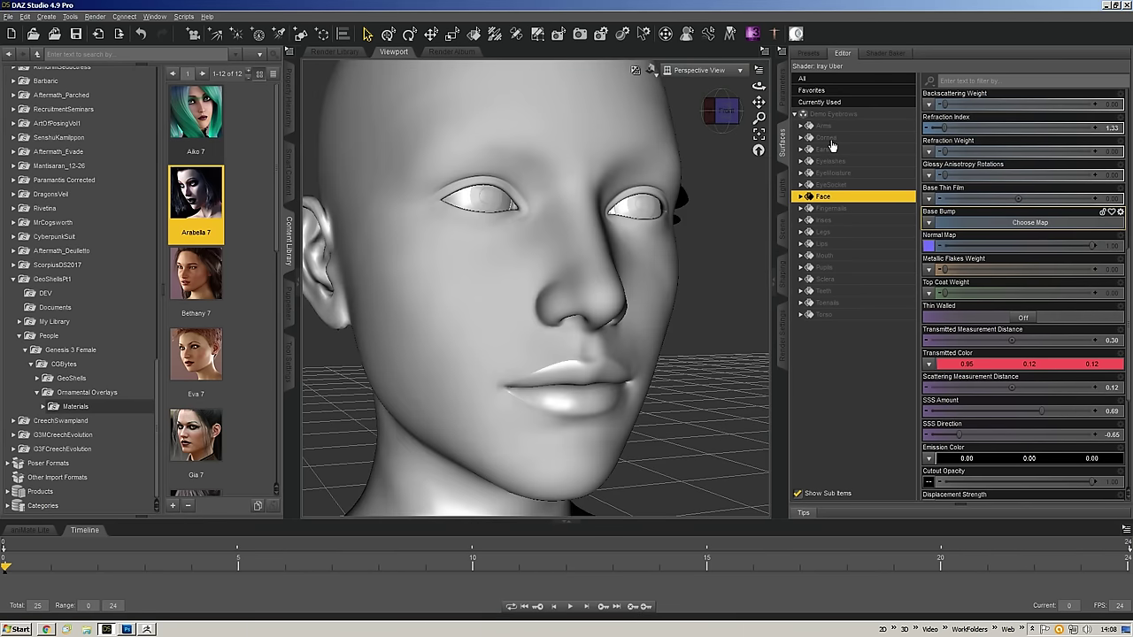
- Inspect the rendered eyebrows from the front and at a slight angle, and remove the Demo Eyebrows shell from the figure
{"action": "left_click", "coordinate": [726, 109]}
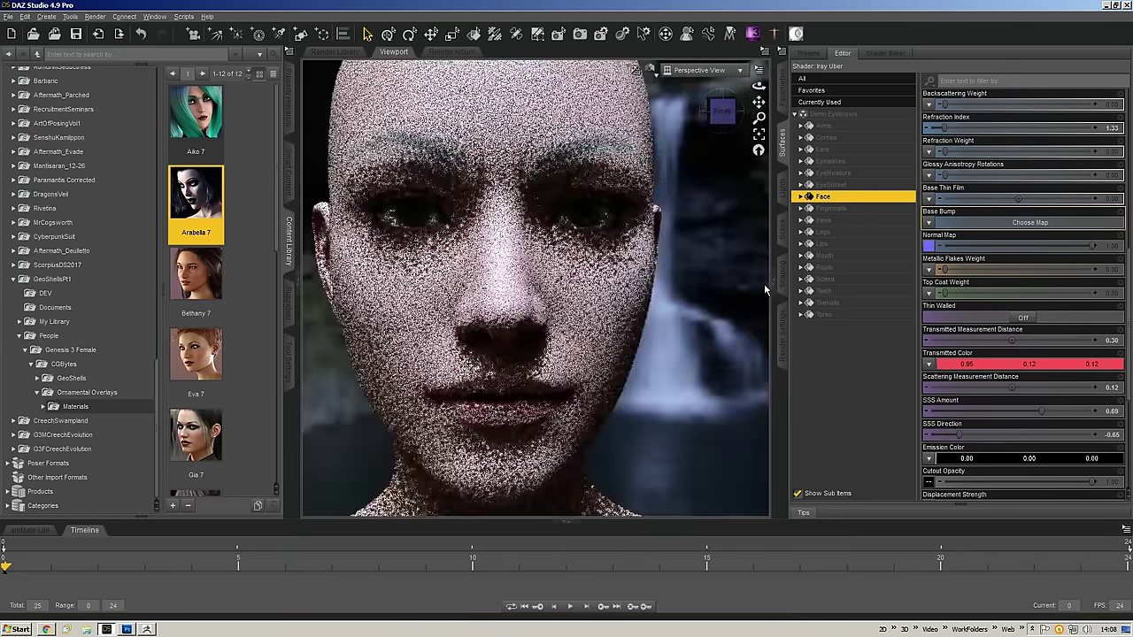
{"action": "left_click_drag", "start_coordinate": [728, 124], "coordinate": [738, 120]}
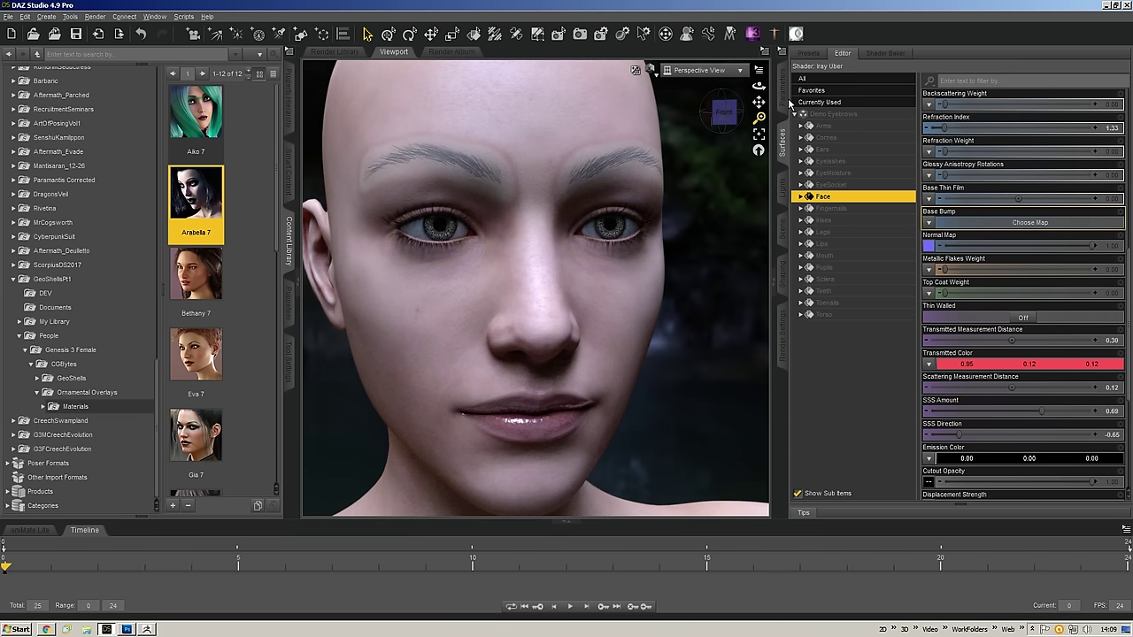
{"action": "left_click", "coordinate": [785, 97]}
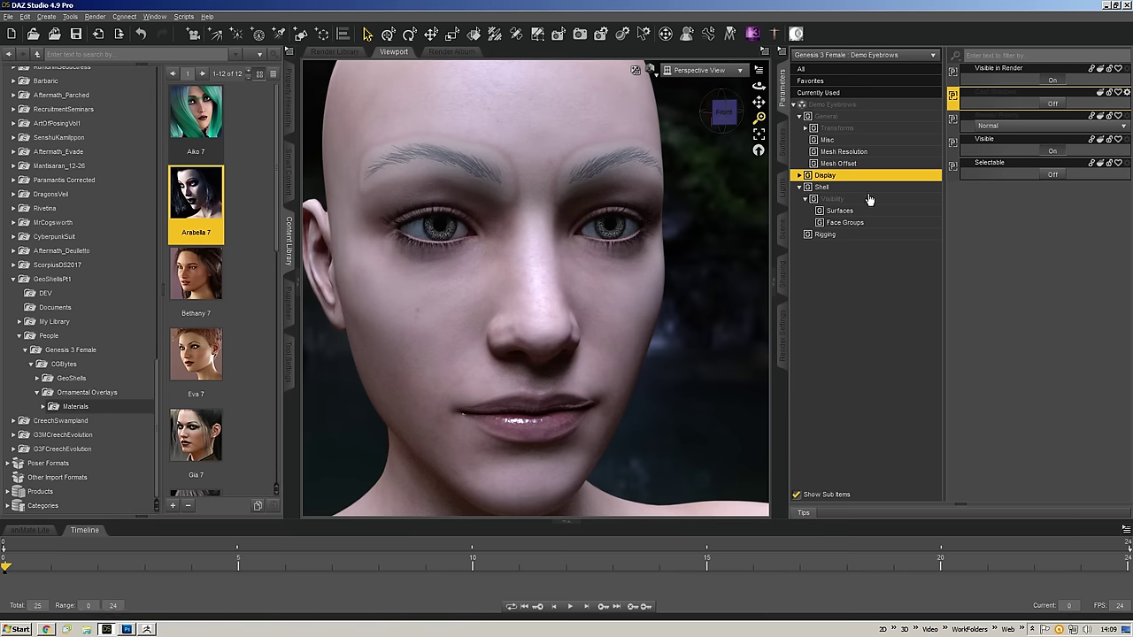
{"action": "left_click", "coordinate": [855, 58]}
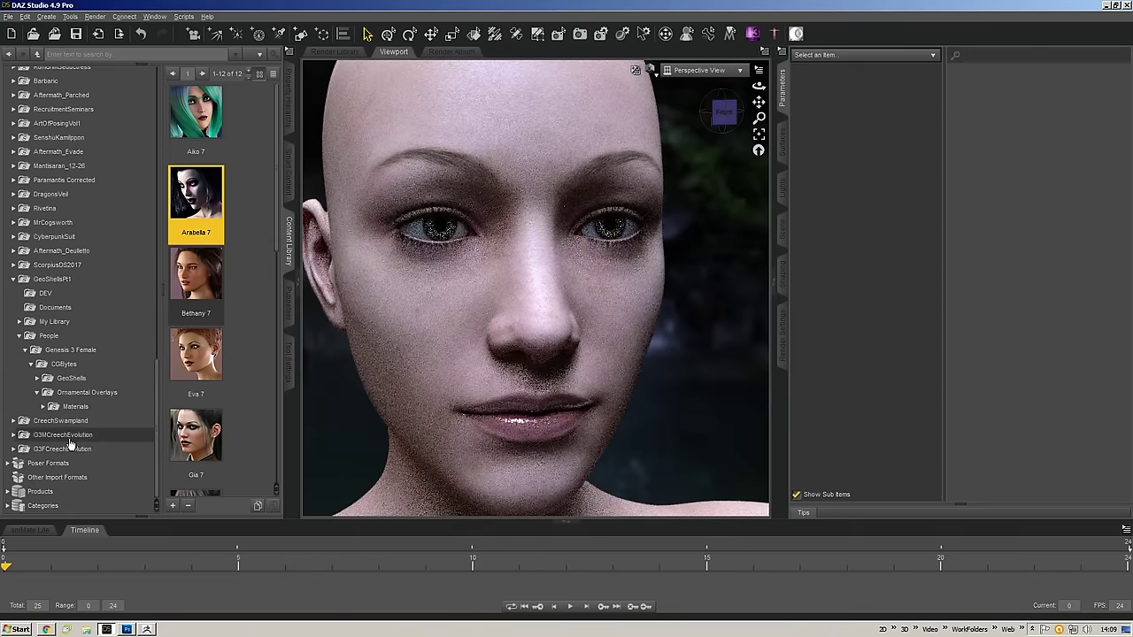
- Open the Ornamental Overlays content folder of GeoShellsPt1 and expand its Materials subfolder
{"action": "left_click", "coordinate": [74, 407]}
{"action": "left_click", "coordinate": [83, 392]}
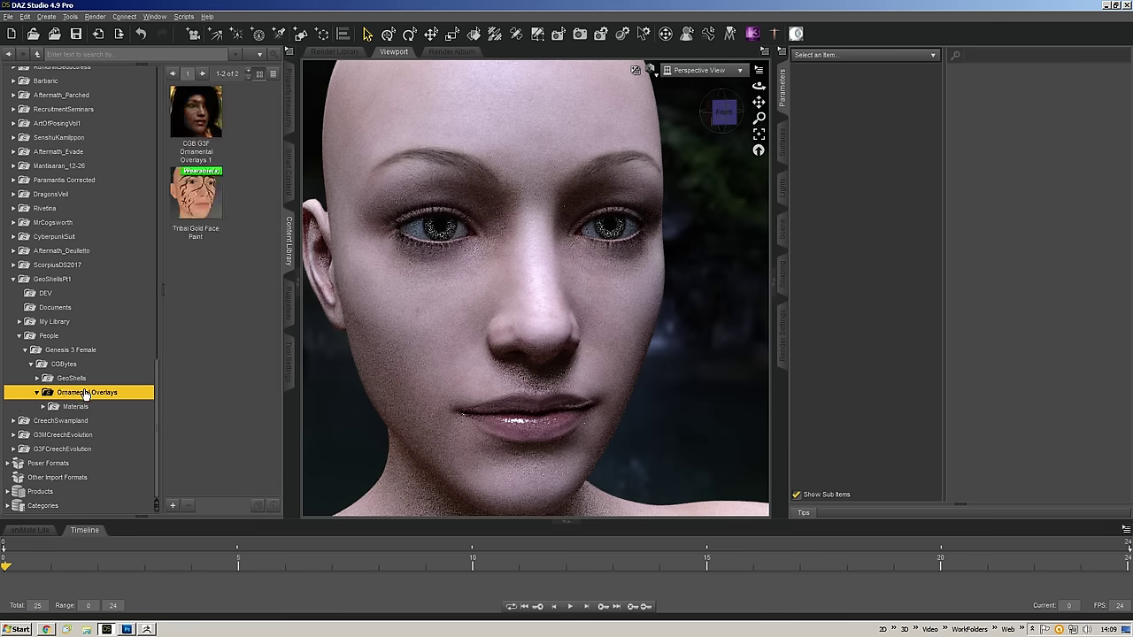
{"action": "double_click", "coordinate": [84, 406]}
{"action": "left_click", "coordinate": [88, 392]}
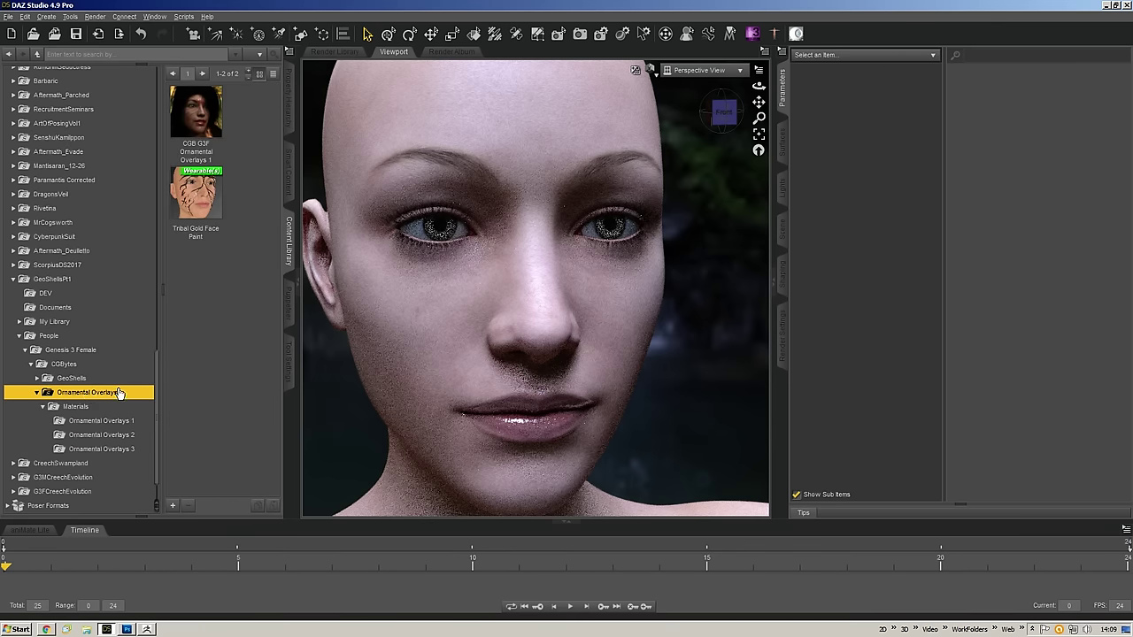
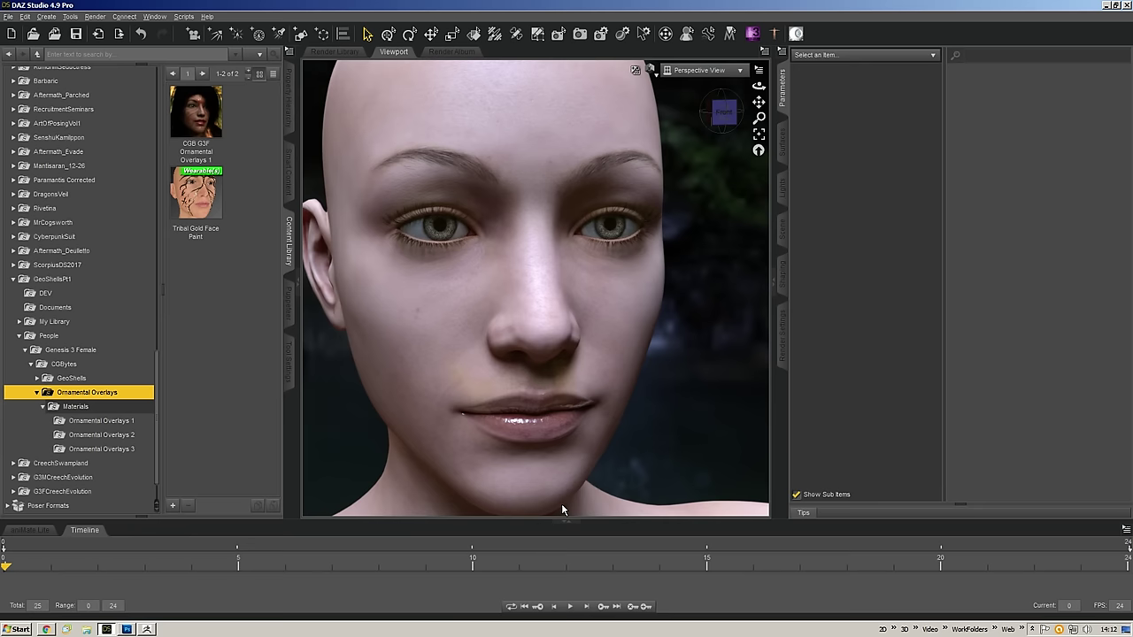
- Look through the material presets in the Ornamental Overlays 1, 2 and 3 folders and view the head from the side
{"action": "scroll", "coordinate": [650, 281], "scroll_direction": "down", "scroll_amount": 3}
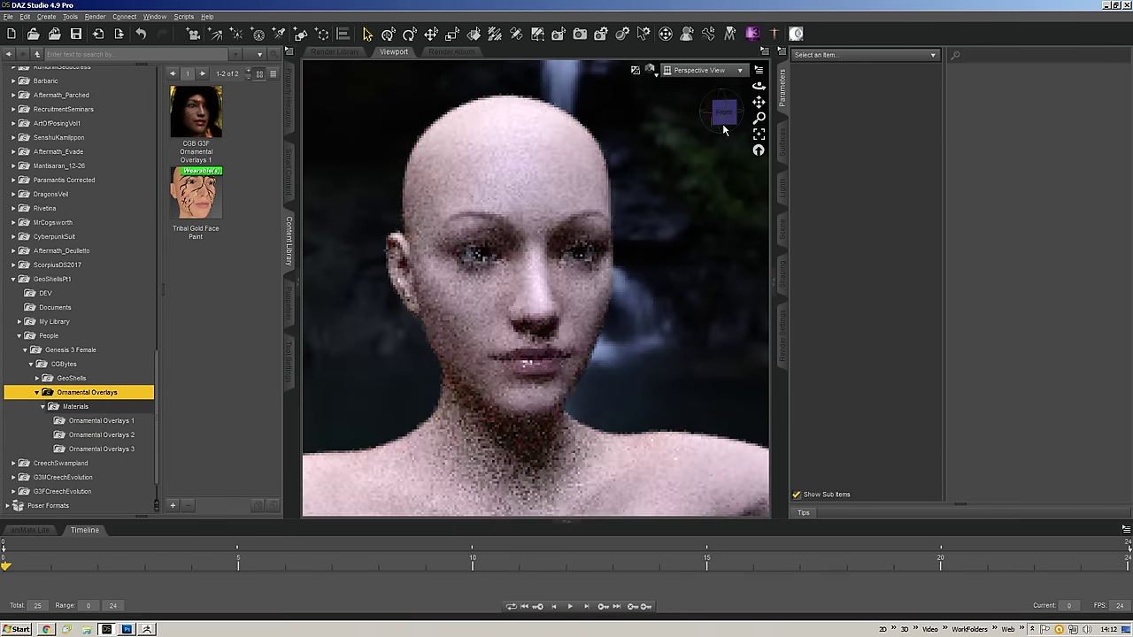
{"action": "left_click_drag", "start_coordinate": [723, 123], "coordinate": [754, 115]}
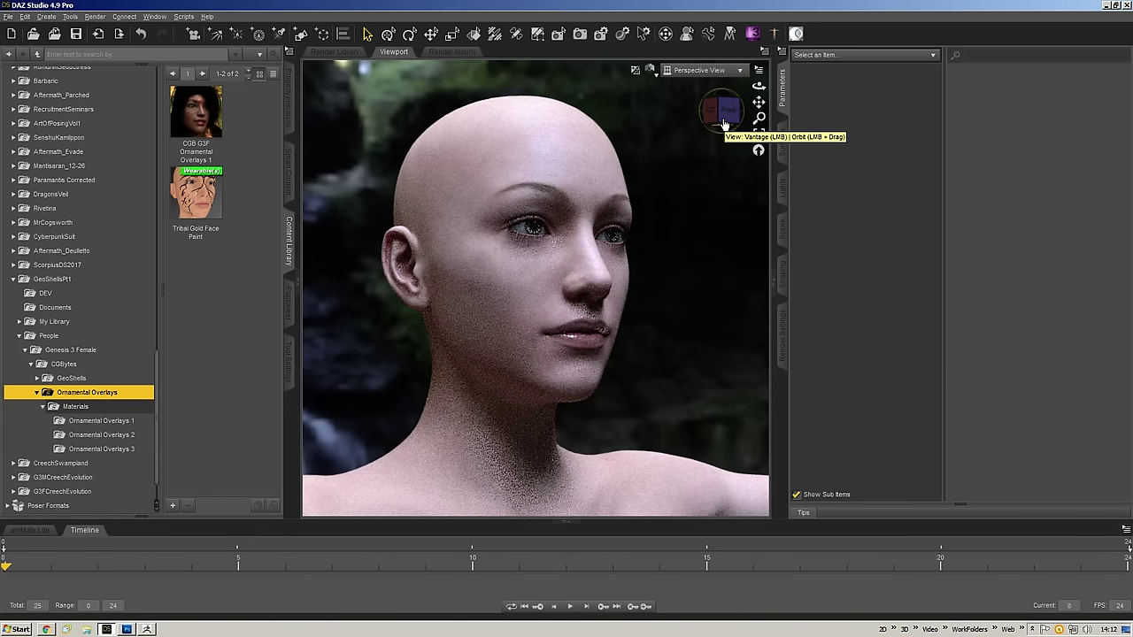
{"action": "left_click", "coordinate": [101, 421]}
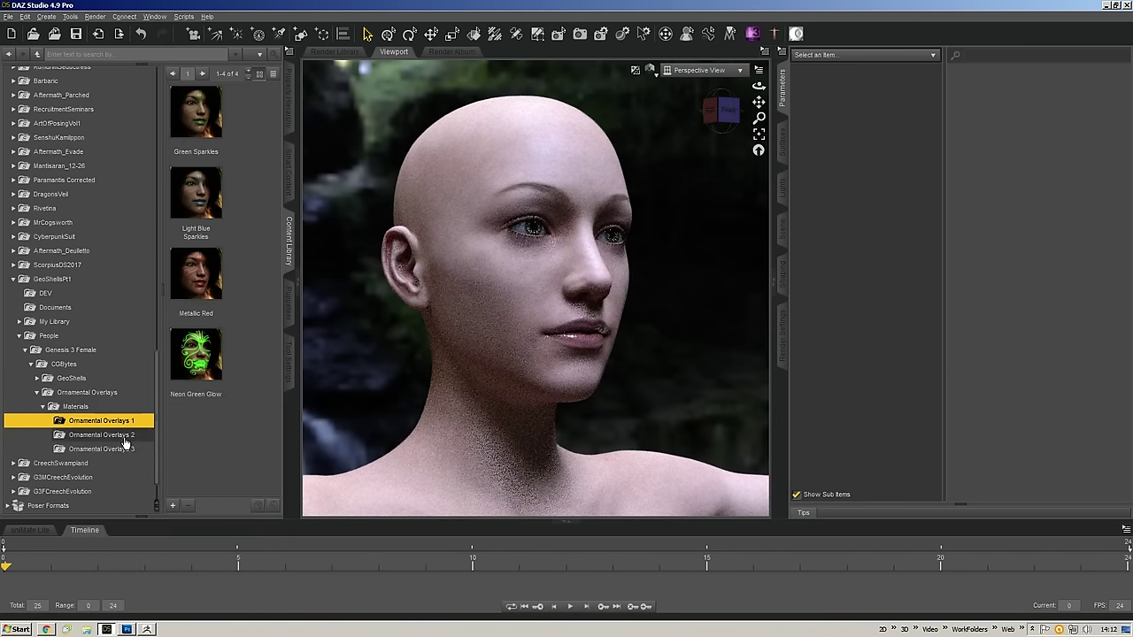
{"action": "left_click", "coordinate": [131, 436]}
{"action": "left_click", "coordinate": [122, 448]}
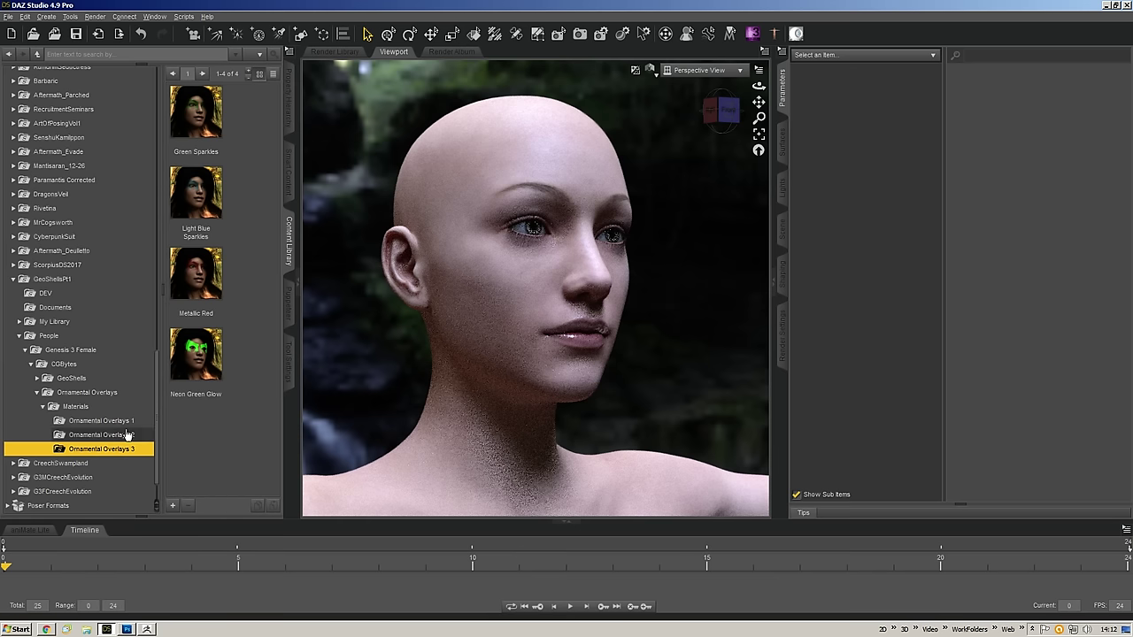
{"action": "left_click", "coordinate": [126, 435]}
{"action": "left_click", "coordinate": [128, 421]}
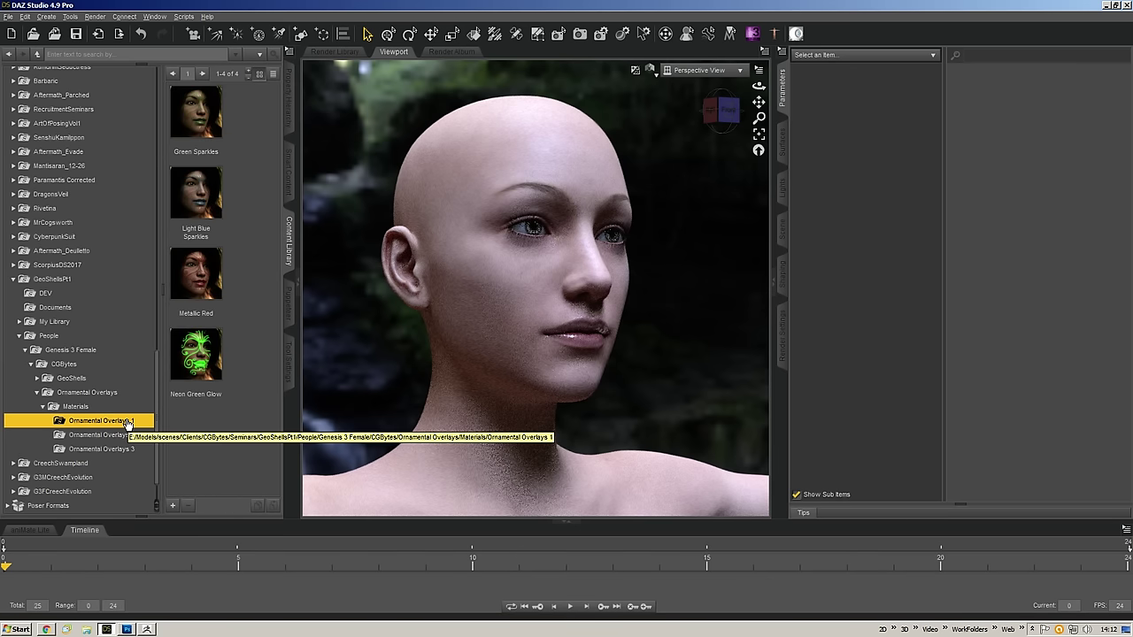
{"action": "left_click_drag", "start_coordinate": [758, 117], "coordinate": [745, 111]}
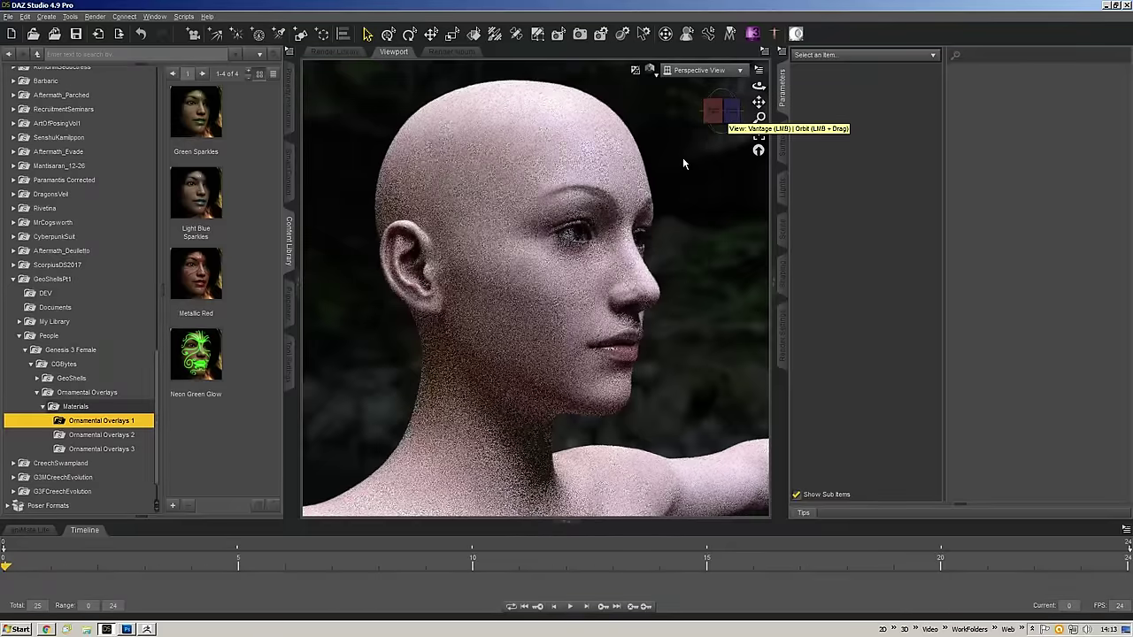
{"action": "left_click_drag", "start_coordinate": [718, 113], "coordinate": [721, 114]}
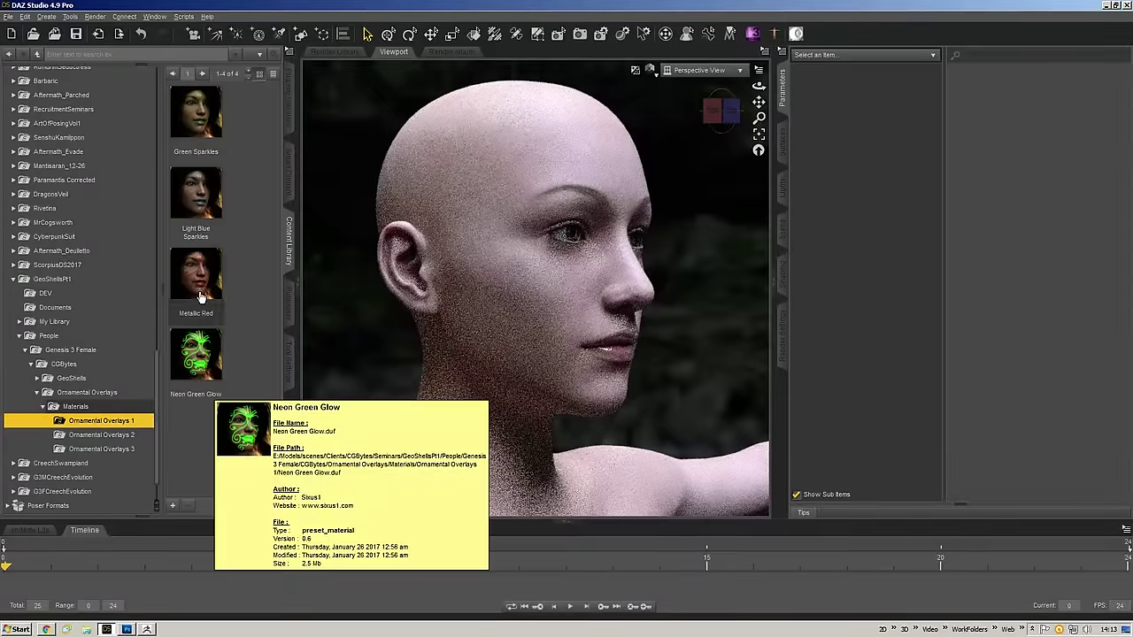
- Try to load the CGB G3F Ornamental Overlays 1 shell from the Ornamental Overlays content folder into the scene
{"action": "left_click", "coordinate": [93, 392]}
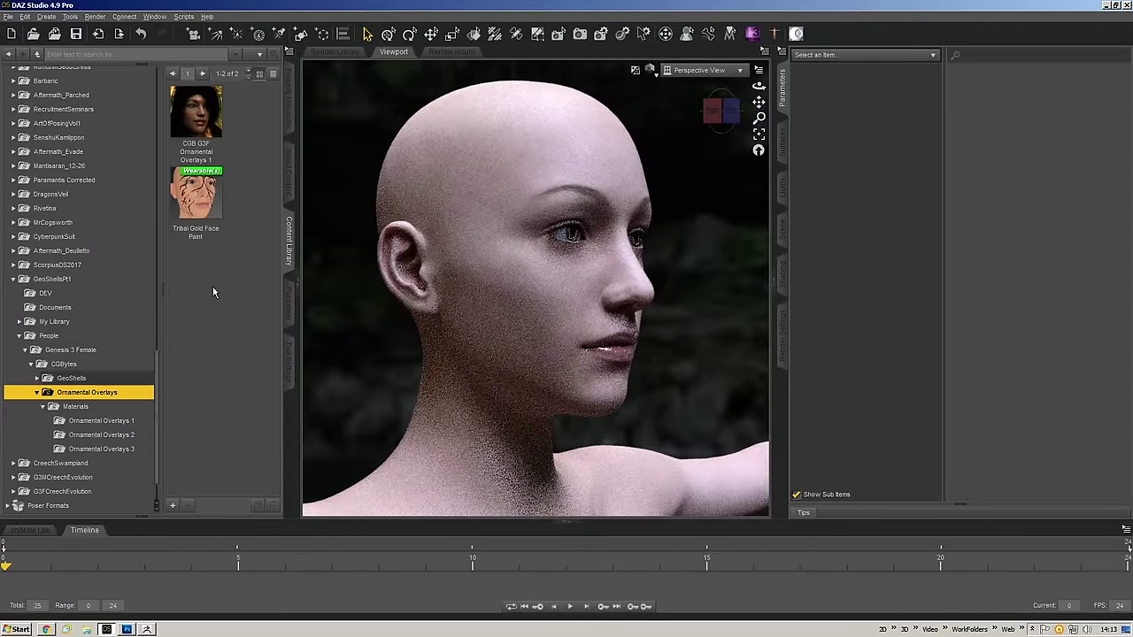
{"action": "left_click", "coordinate": [200, 124]}
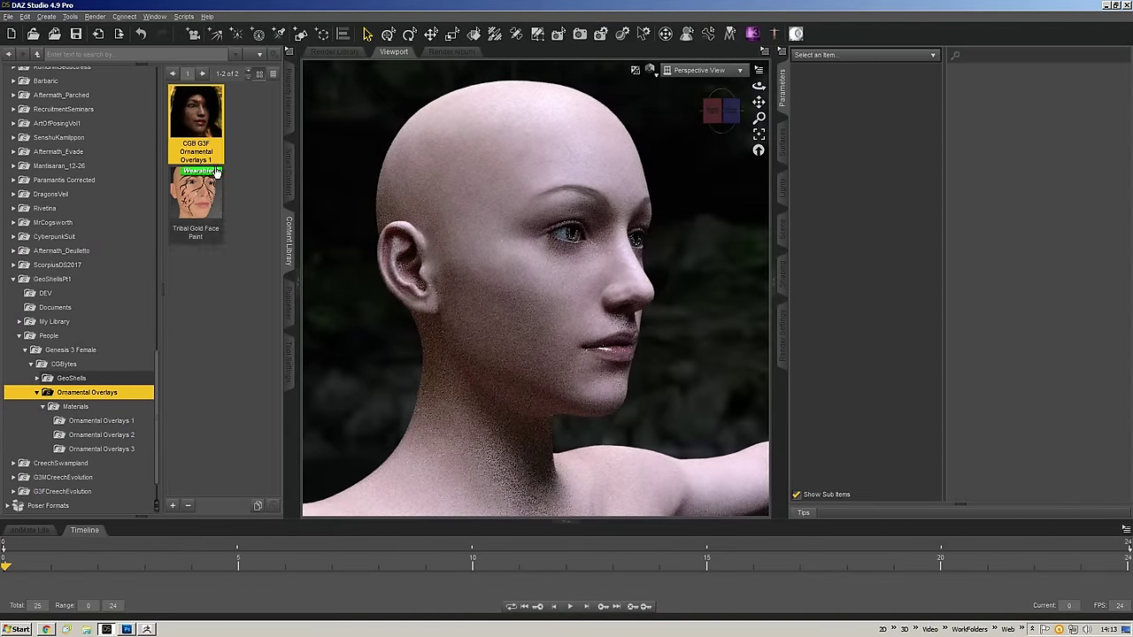
{"action": "double_click", "coordinate": [196, 124]}
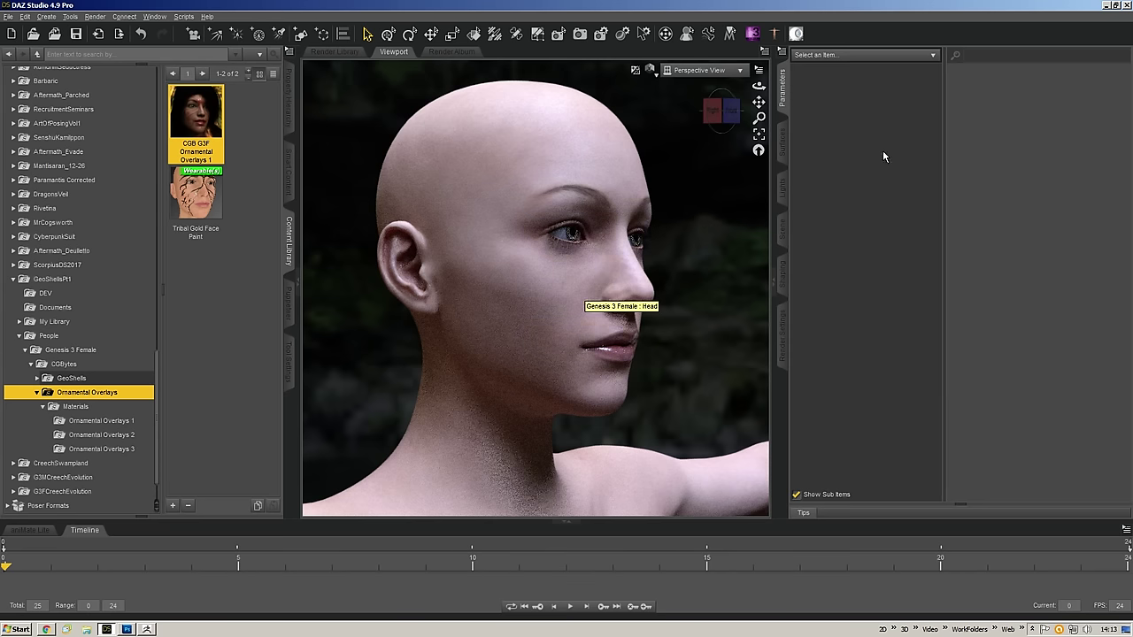
{"action": "left_click", "coordinate": [782, 142]}
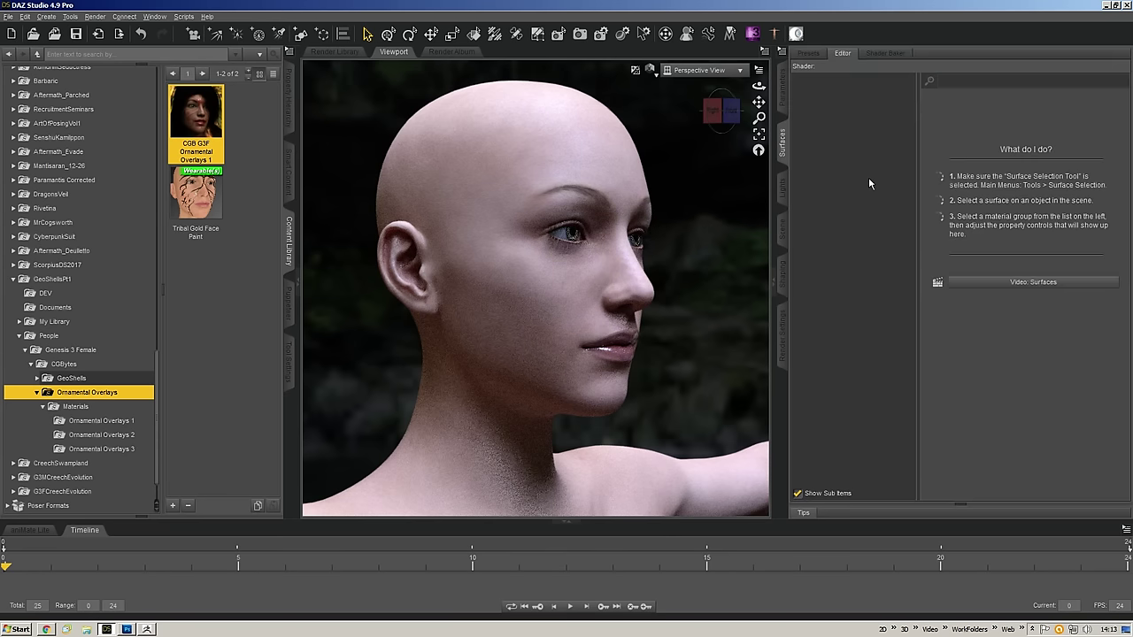
{"action": "left_click", "coordinate": [783, 86]}
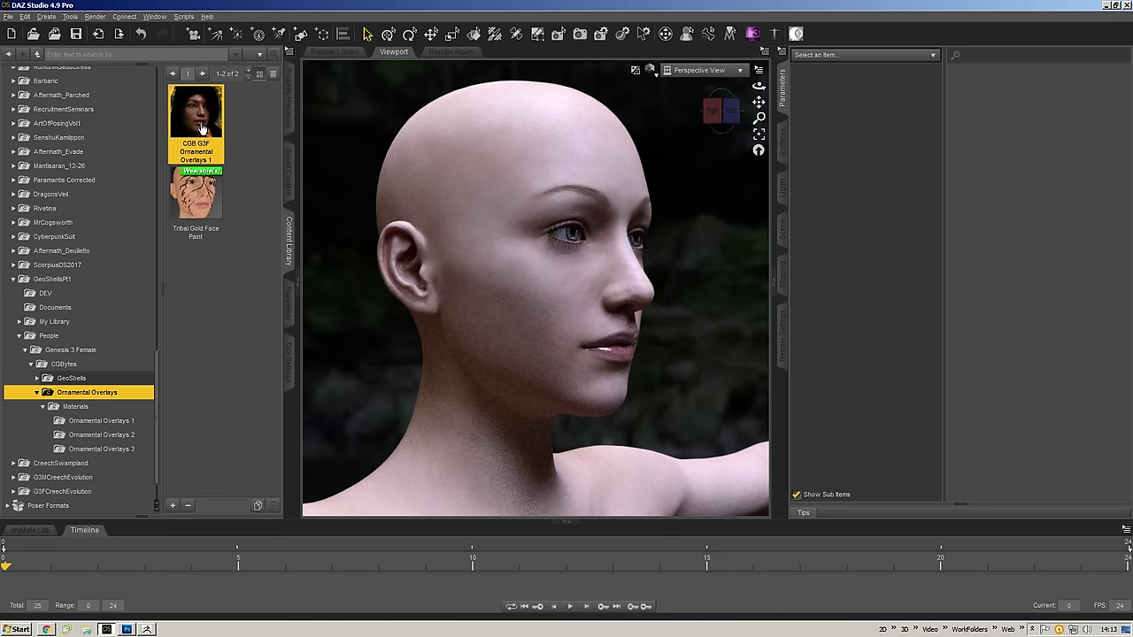
- Remove the duplicate CGB Basic Geo Shell G3F (2) from the scene, keep the other geometry shell selected and turn the head slightly
{"action": "left_click", "coordinate": [582, 161]}
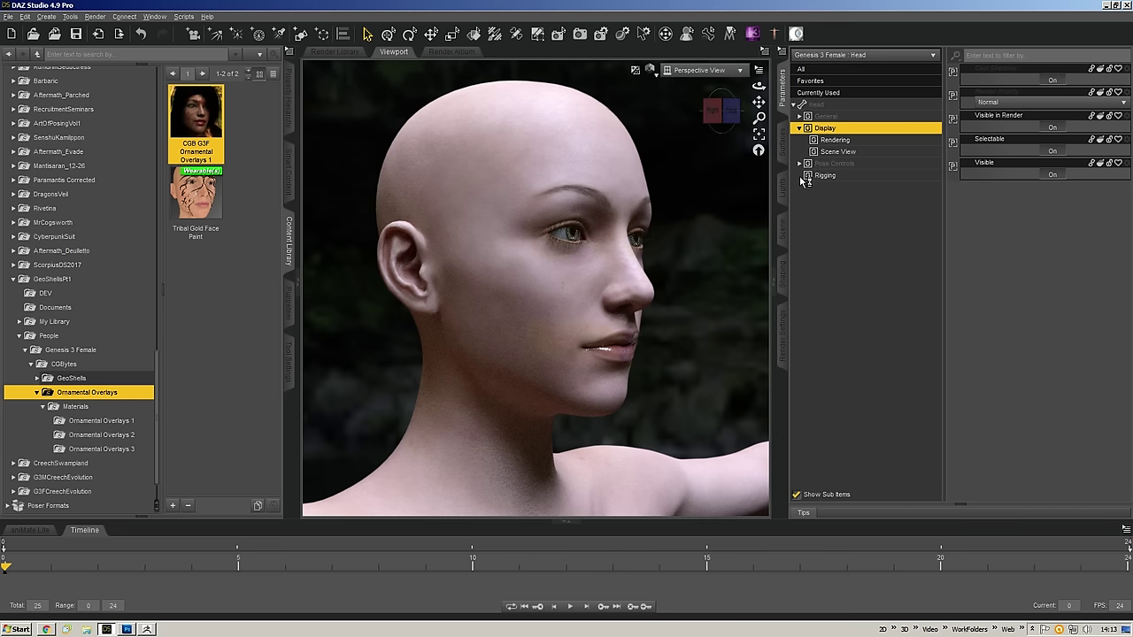
{"action": "left_click", "coordinate": [782, 232]}
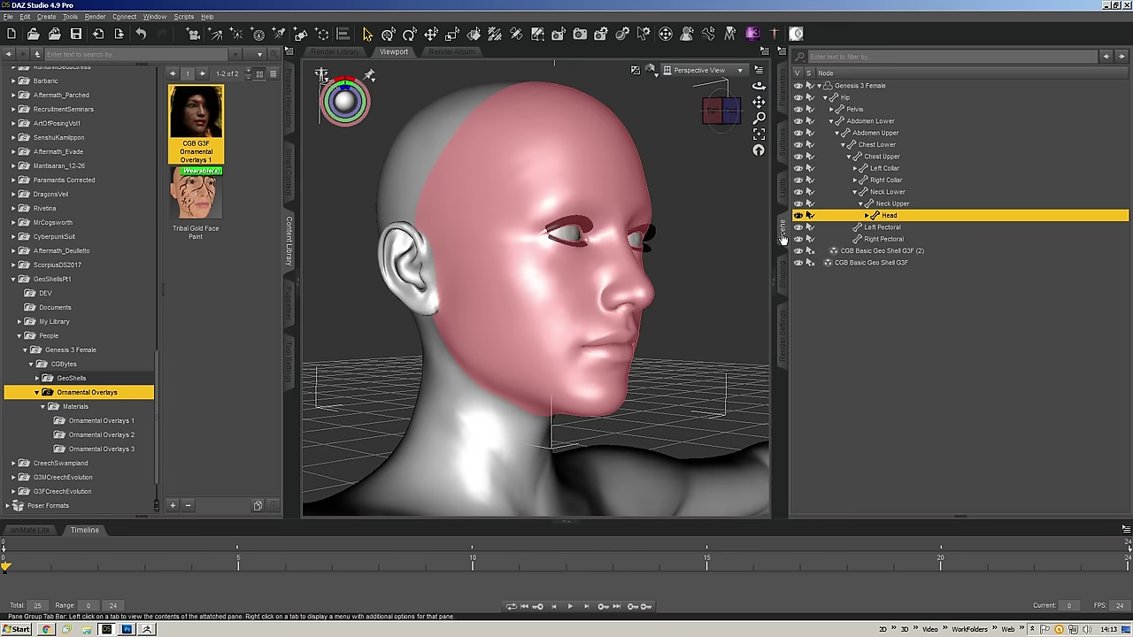
{"action": "left_click", "coordinate": [899, 252]}
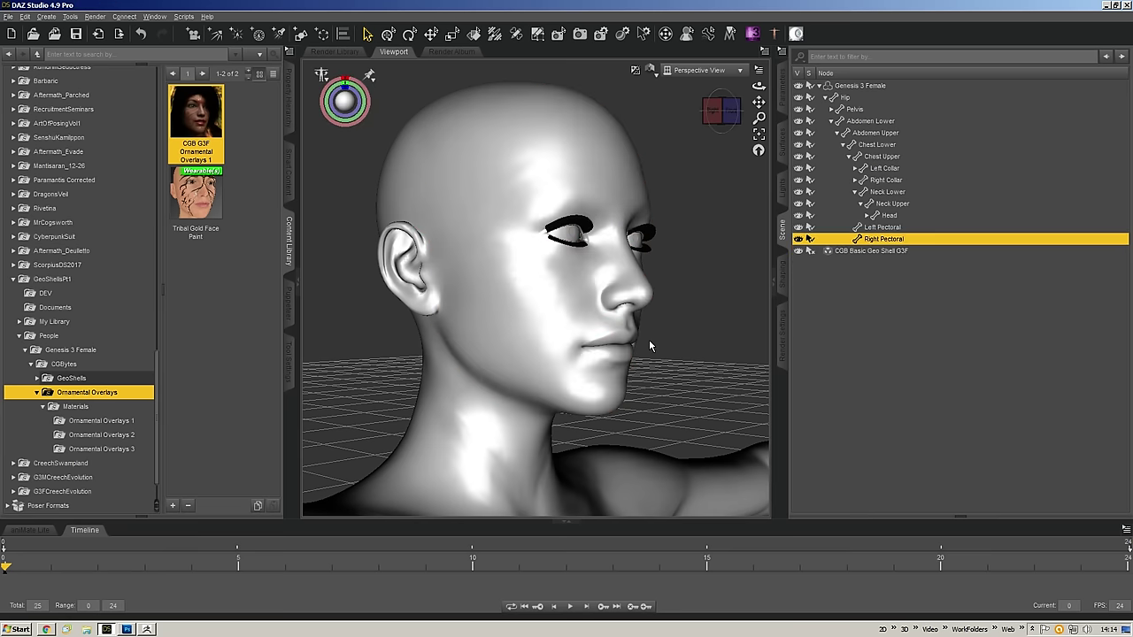
{"action": "left_click", "coordinate": [852, 253]}
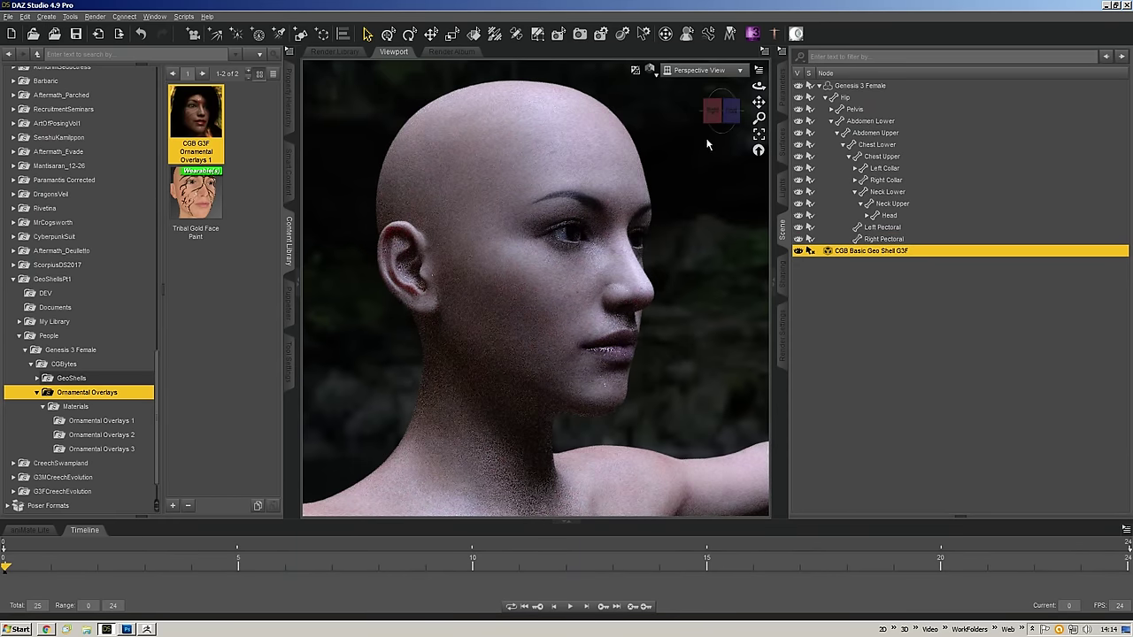
{"action": "left_click_drag", "start_coordinate": [730, 111], "coordinate": [719, 115]}
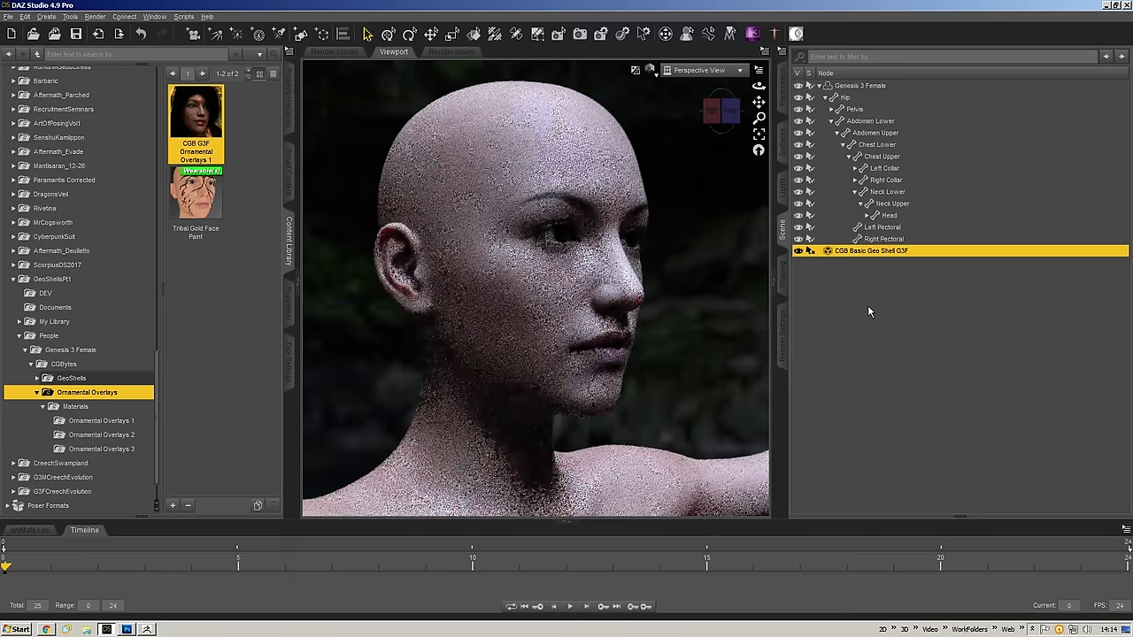
- Try to apply the Green Sparkles material preset from the Ornamental Overlays 1 folder to the selected geometry shell
{"action": "left_click", "coordinate": [101, 420]}
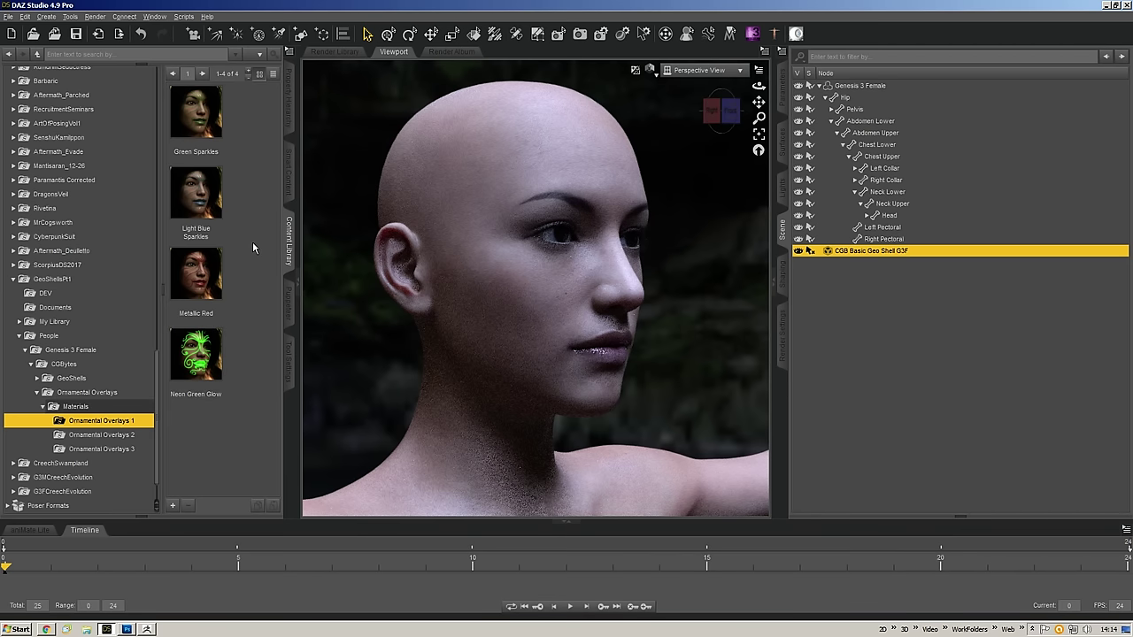
{"action": "left_click", "coordinate": [196, 113]}
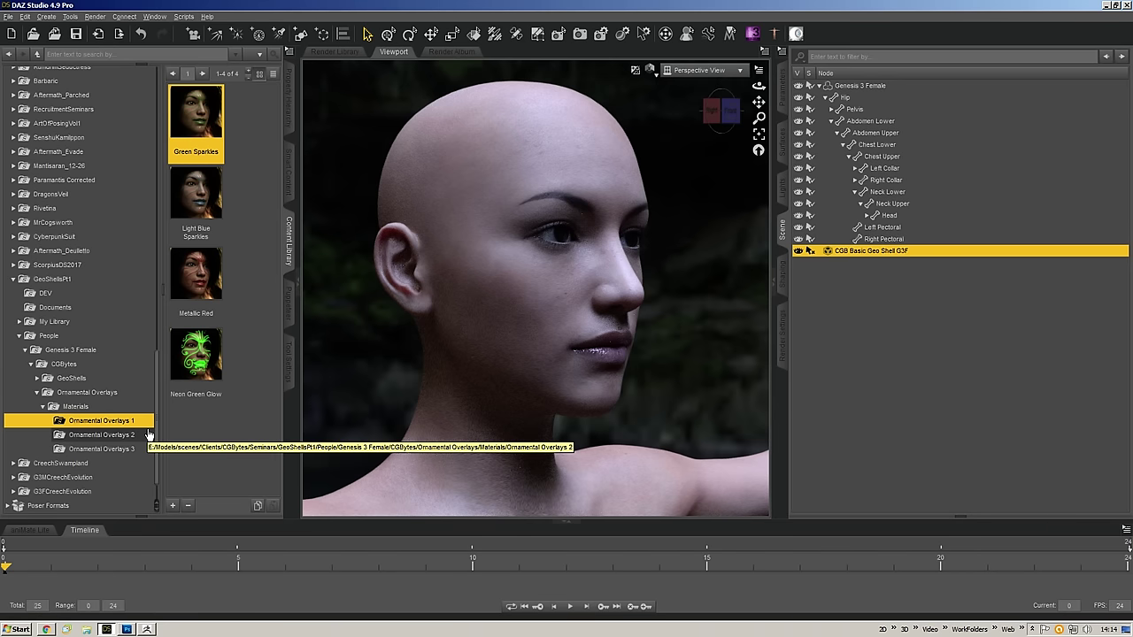
{"action": "double_click", "coordinate": [211, 117]}
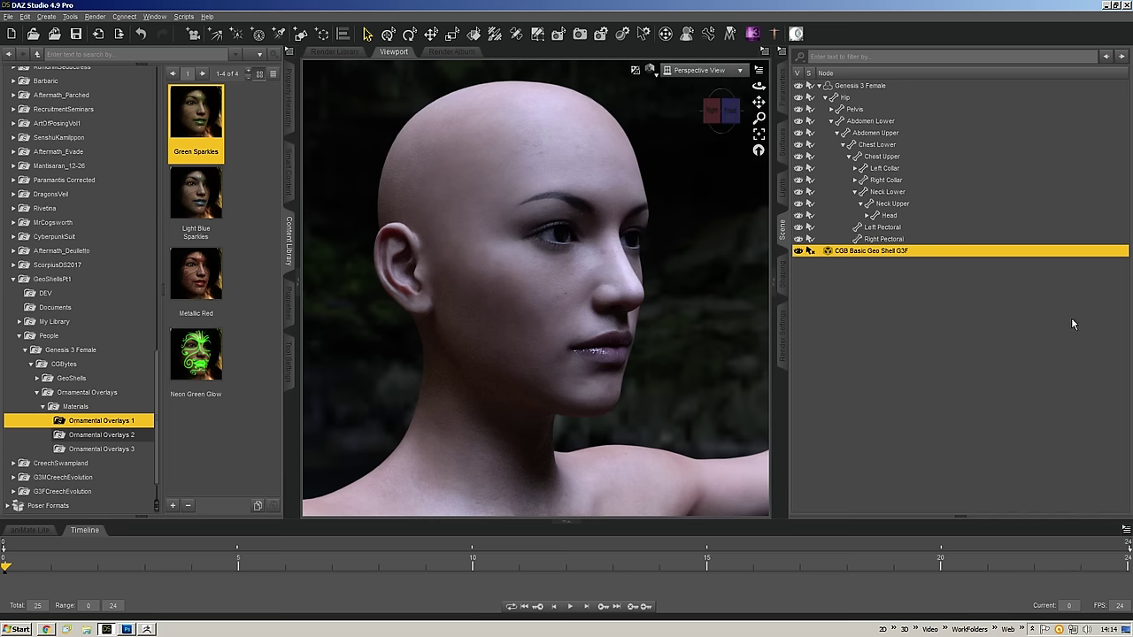
- Check the surface settings, parameters and scene hierarchy entry of the CGB Basic Geo Shell G3F
{"action": "left_click", "coordinate": [782, 139]}
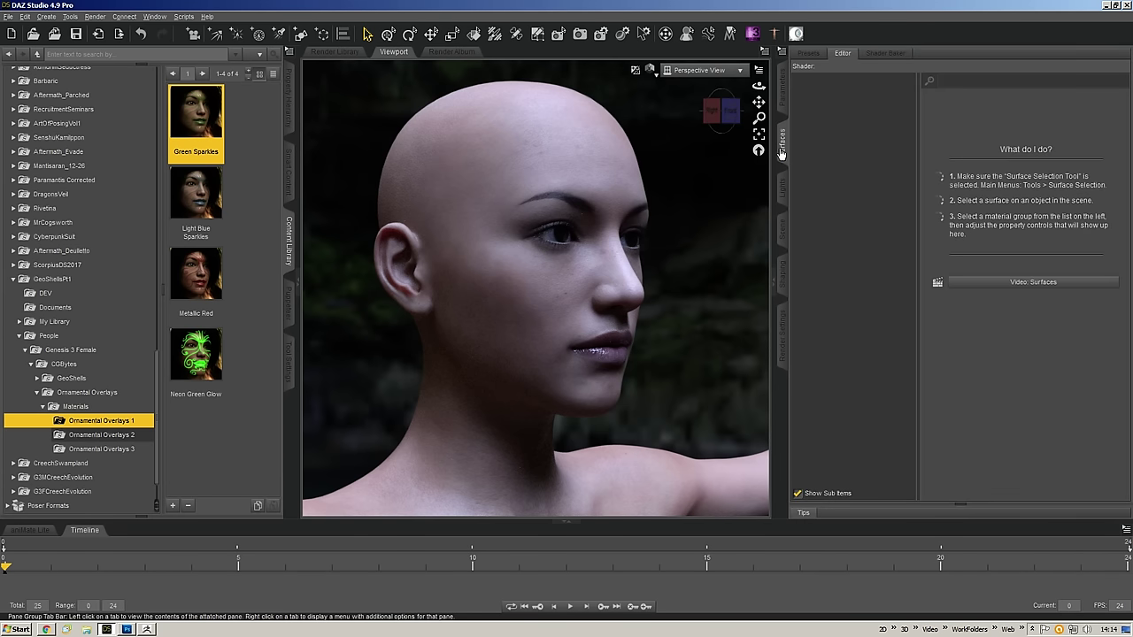
{"action": "left_click", "coordinate": [783, 91]}
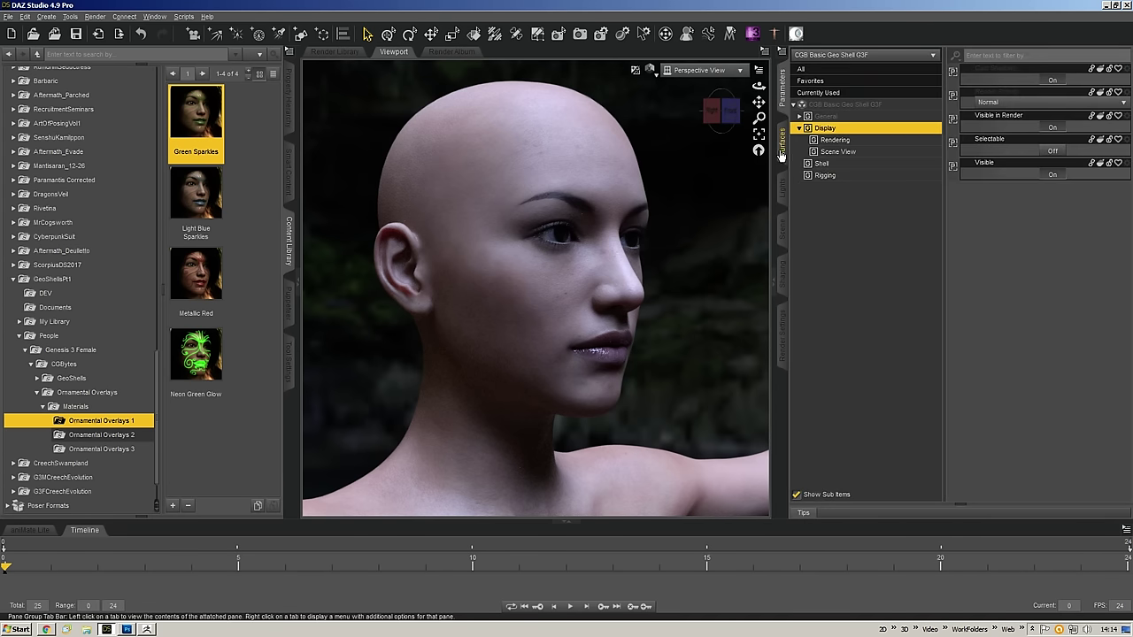
{"action": "left_click", "coordinate": [782, 146]}
{"action": "left_click", "coordinate": [783, 91]}
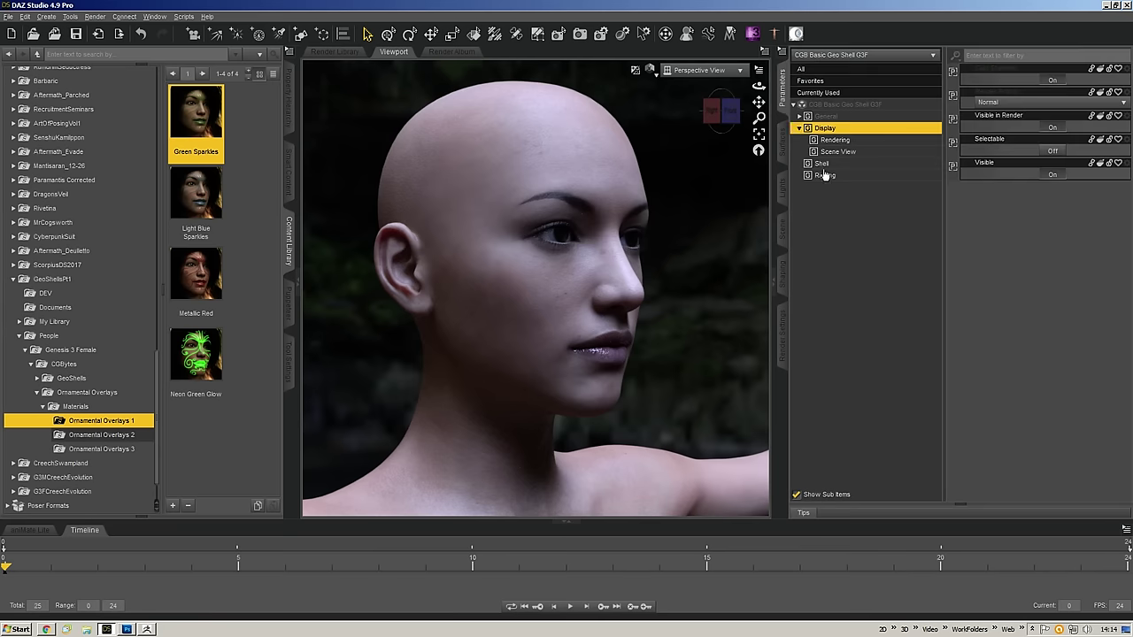
{"action": "left_click", "coordinate": [782, 218]}
{"action": "left_click", "coordinate": [876, 239]}
{"action": "left_click", "coordinate": [870, 253]}
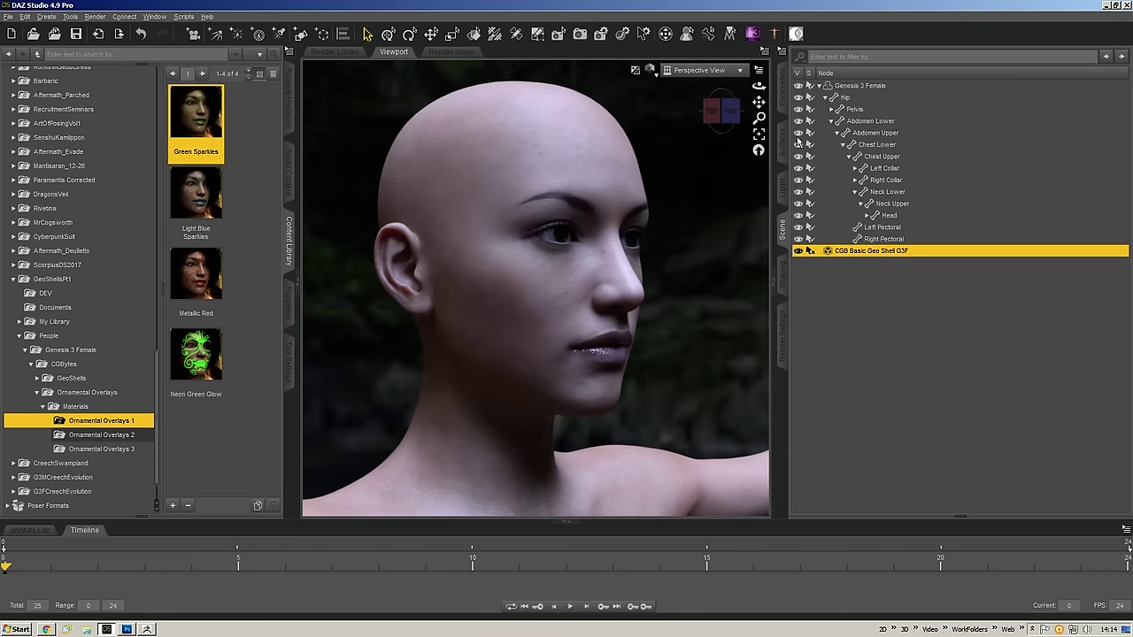
{"action": "left_click", "coordinate": [783, 98]}
{"action": "left_click", "coordinate": [785, 148]}
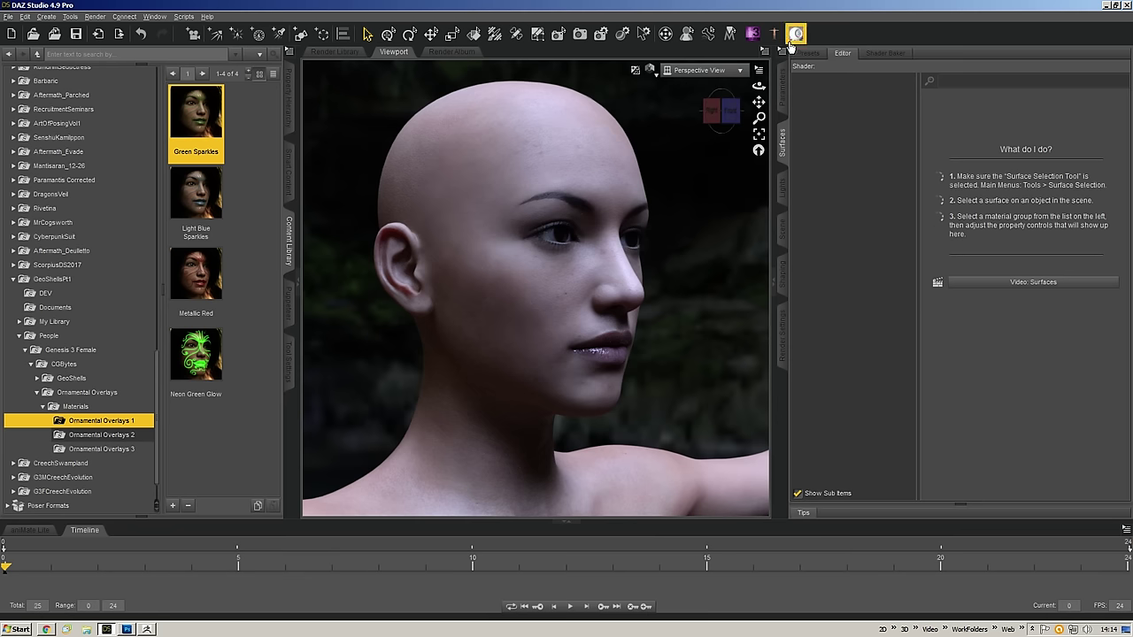
- Retry applying the Green Sparkles material preset to the CGB Basic Geo Shell G3F
{"action": "right_click", "coordinate": [200, 123]}
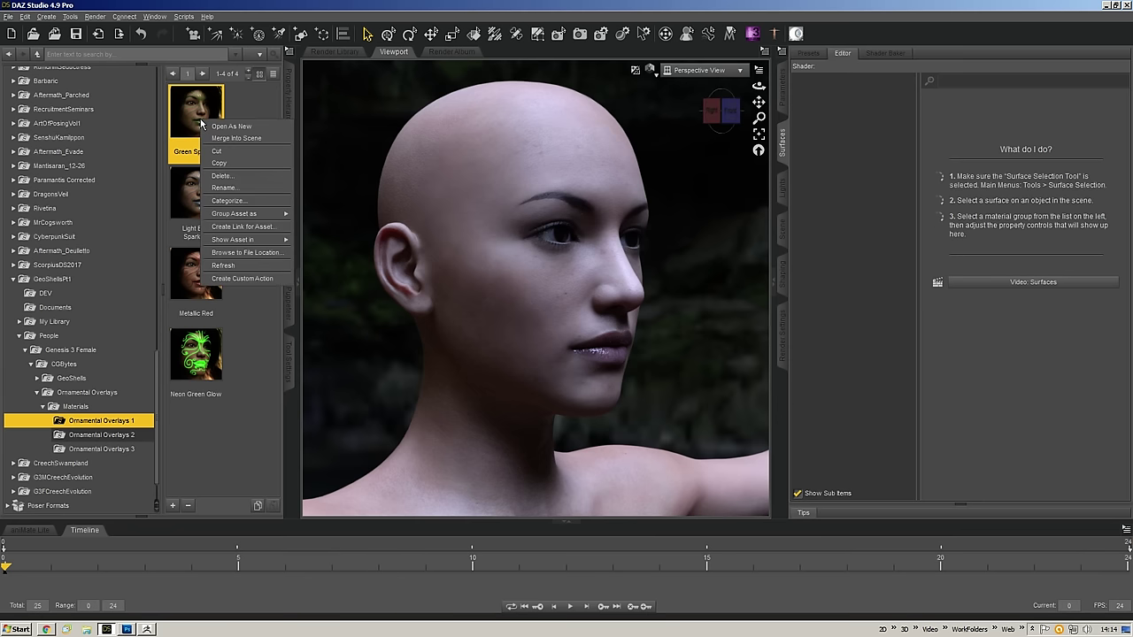
{"action": "left_click", "coordinate": [289, 4]}
{"action": "double_click", "coordinate": [209, 114]}
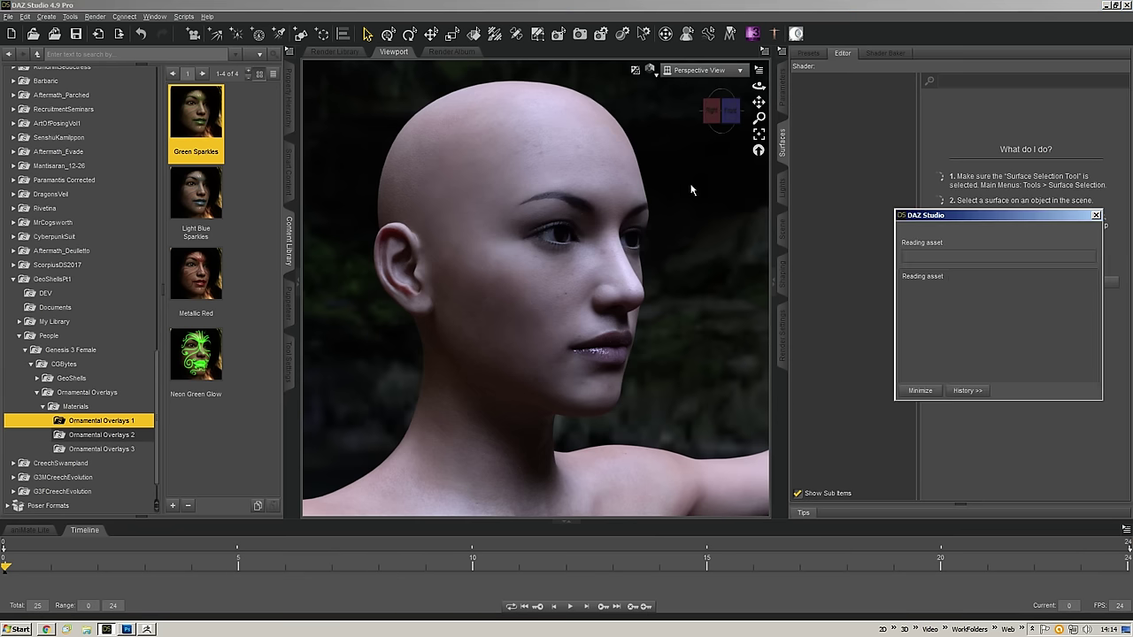
- Delete the remaining CGB Basic Geo Shell G3F from the scene
{"action": "left_click", "coordinate": [783, 89]}
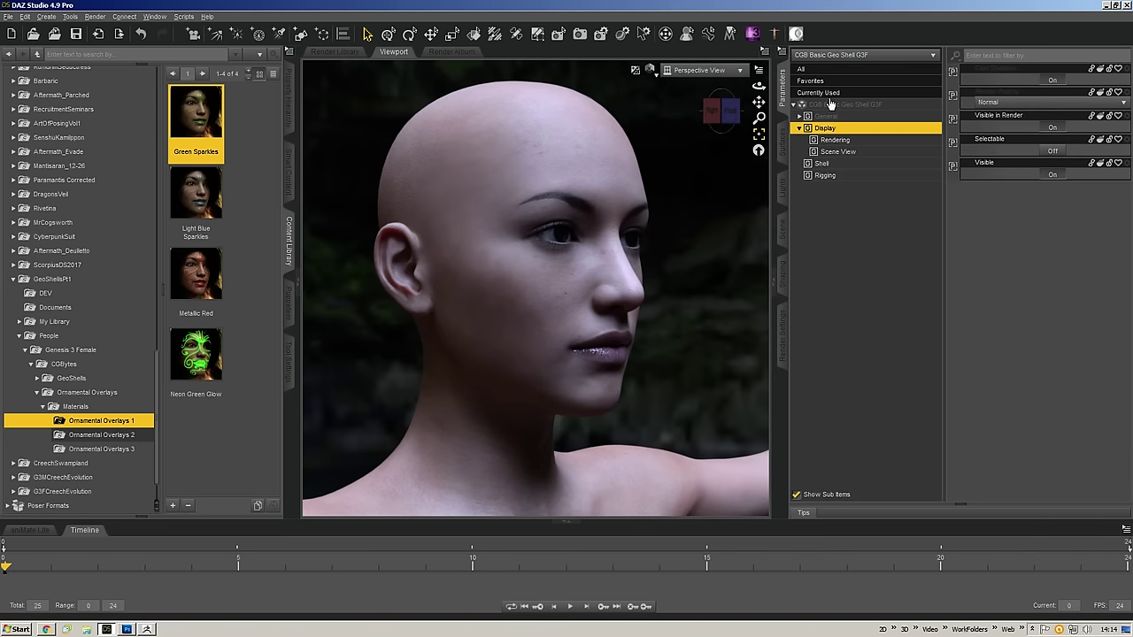
{"action": "left_click", "coordinate": [839, 105]}
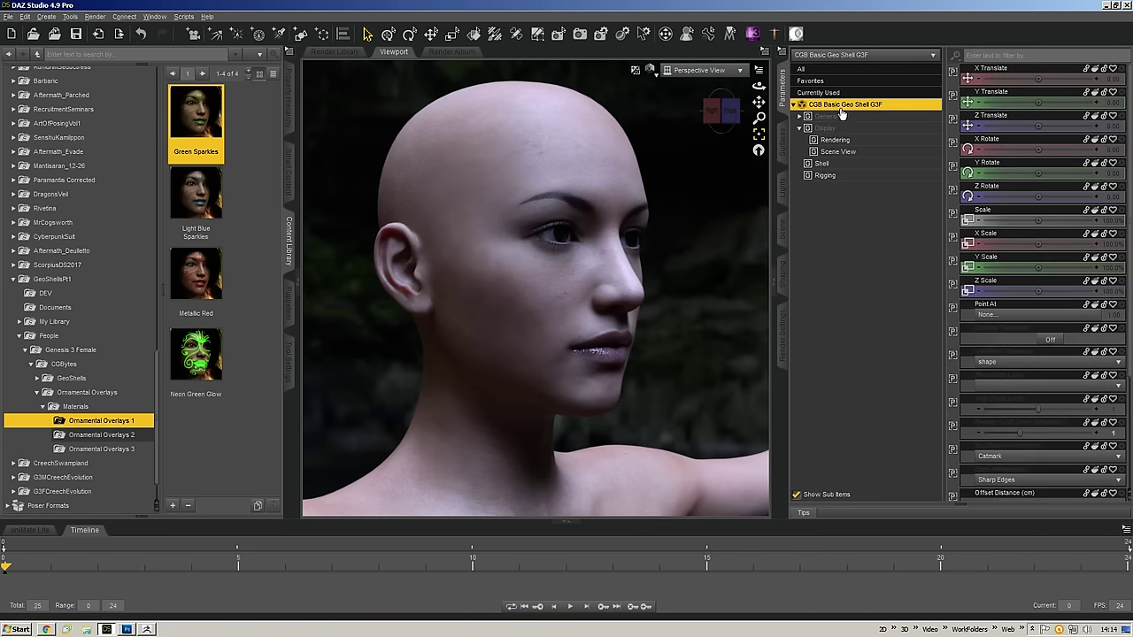
{"action": "key", "text": "Delete"}
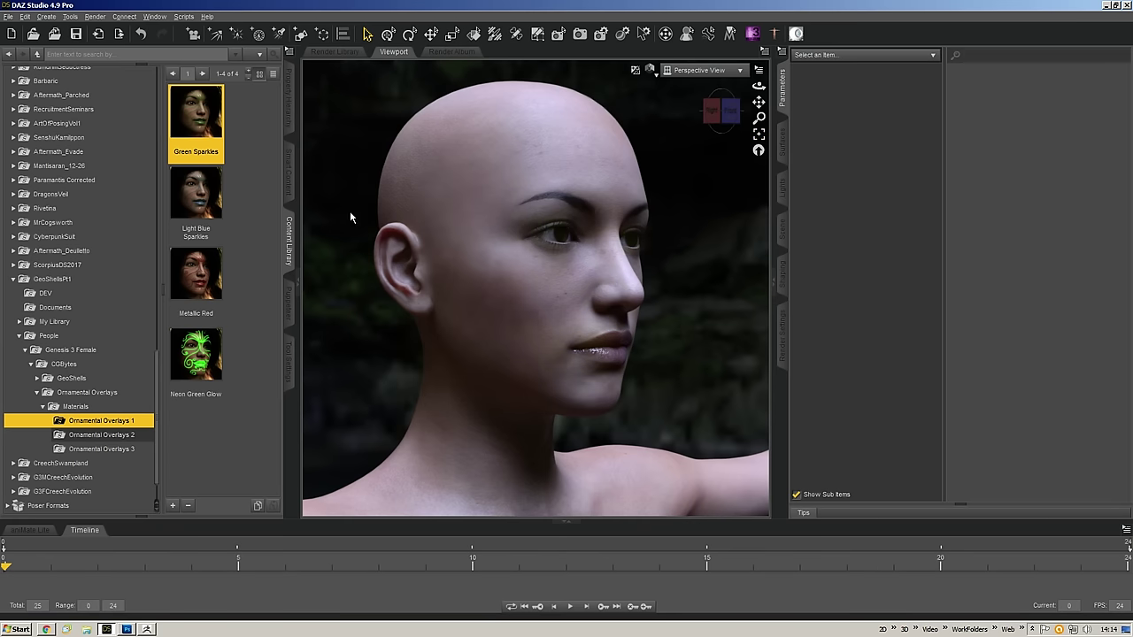
- Load the CGB G3F Ornamental Overlays 1 shell onto the Genesis 3 Female figure and view the face from a front three-quarter angle
{"action": "left_click", "coordinate": [105, 394]}
{"action": "left_click_drag", "start_coordinate": [200, 146], "coordinate": [544, 178]}
{"action": "left_click_drag", "start_coordinate": [575, 230], "coordinate": [597, 272]}
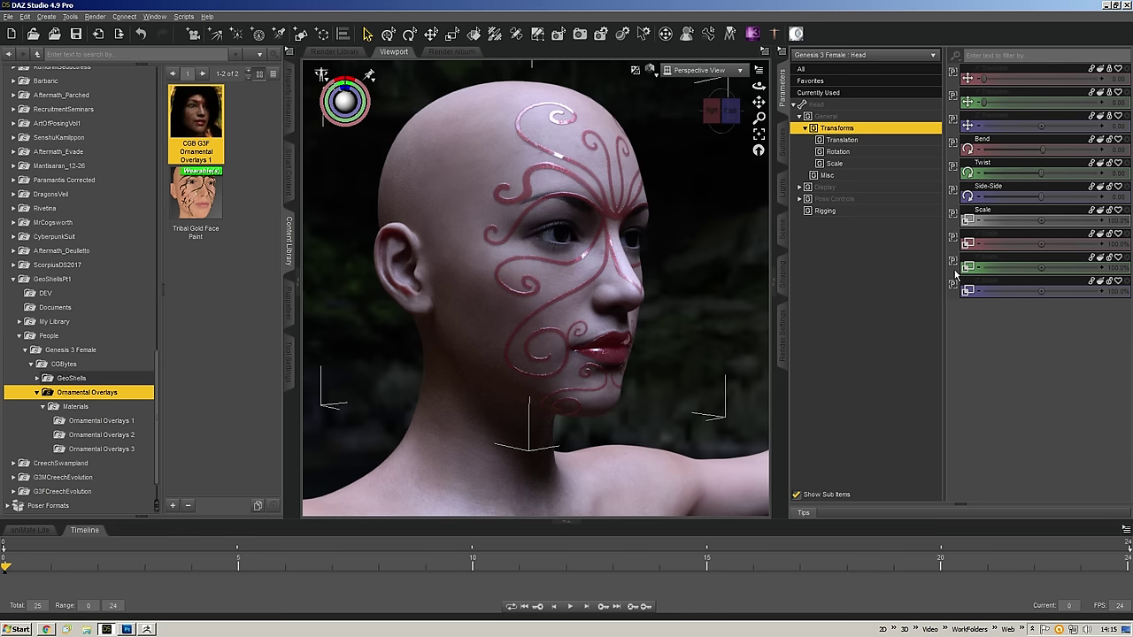
{"action": "left_click", "coordinate": [731, 111]}
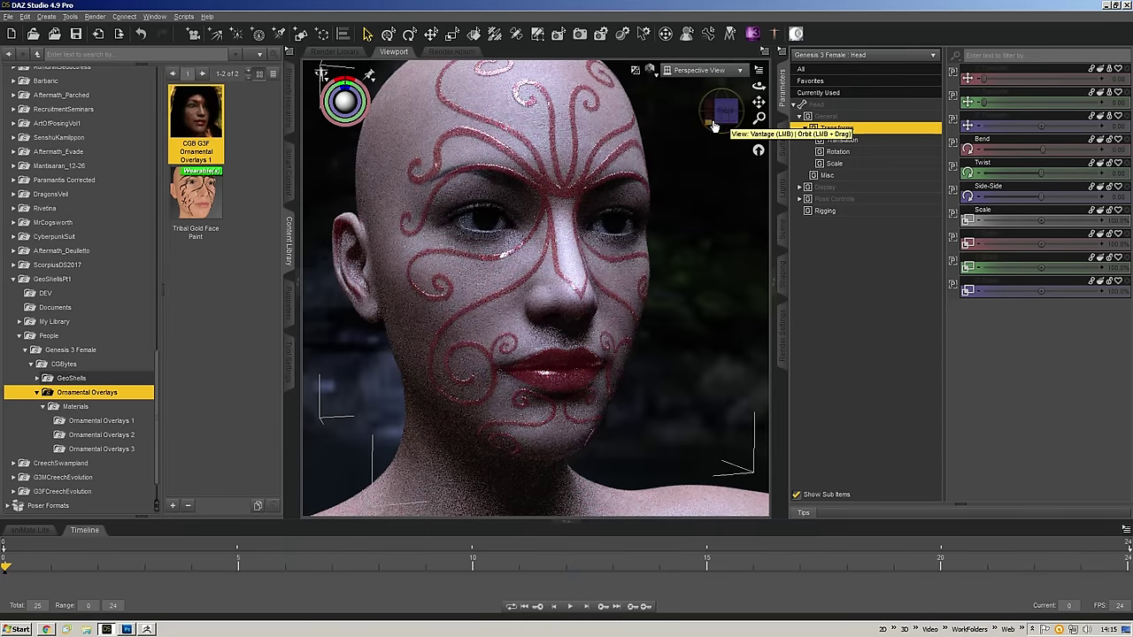
{"action": "left_click", "coordinate": [724, 116]}
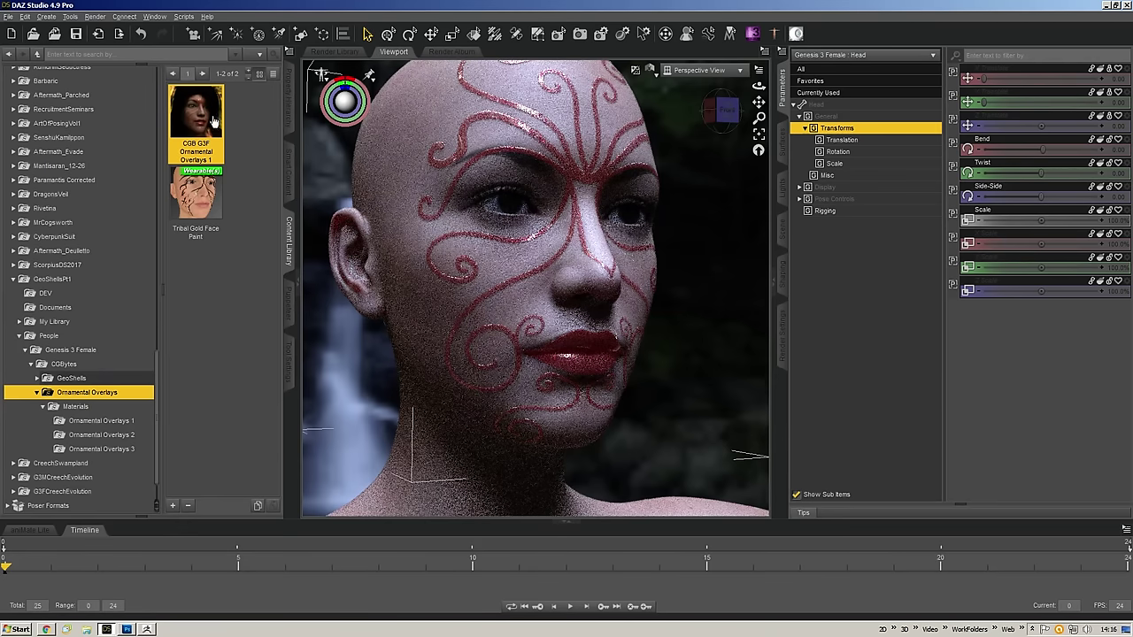
- Apply the Light Blue Sparkles material preset from Ornamental Overlays 1 to the figure's CGB Basic Geo Shell G3F
{"action": "left_click", "coordinate": [129, 421]}
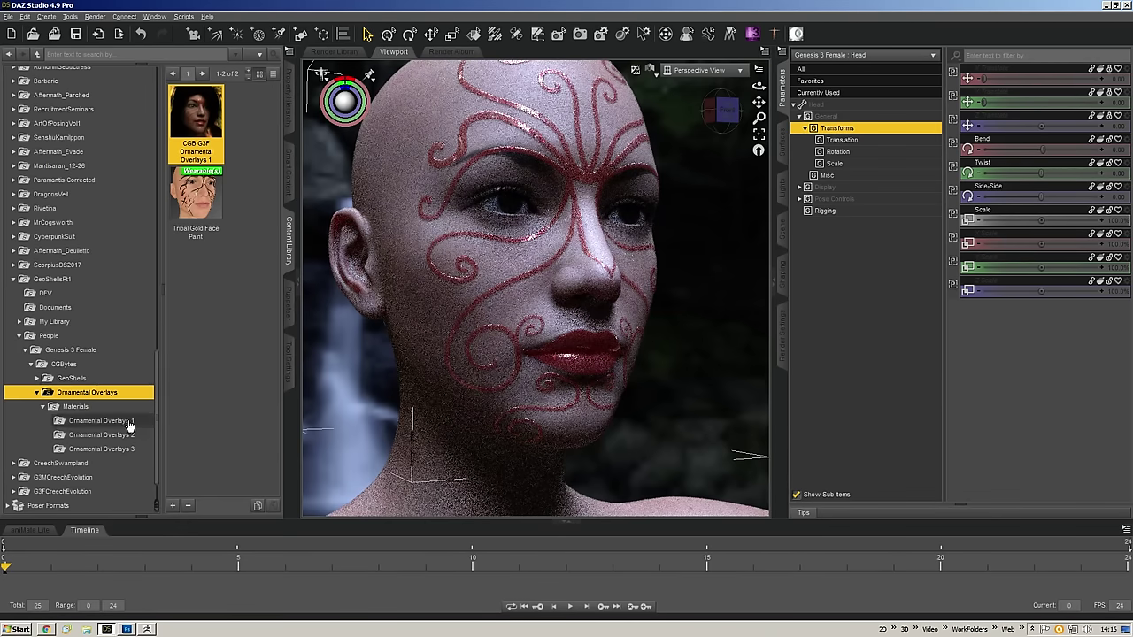
{"action": "left_click", "coordinate": [782, 146]}
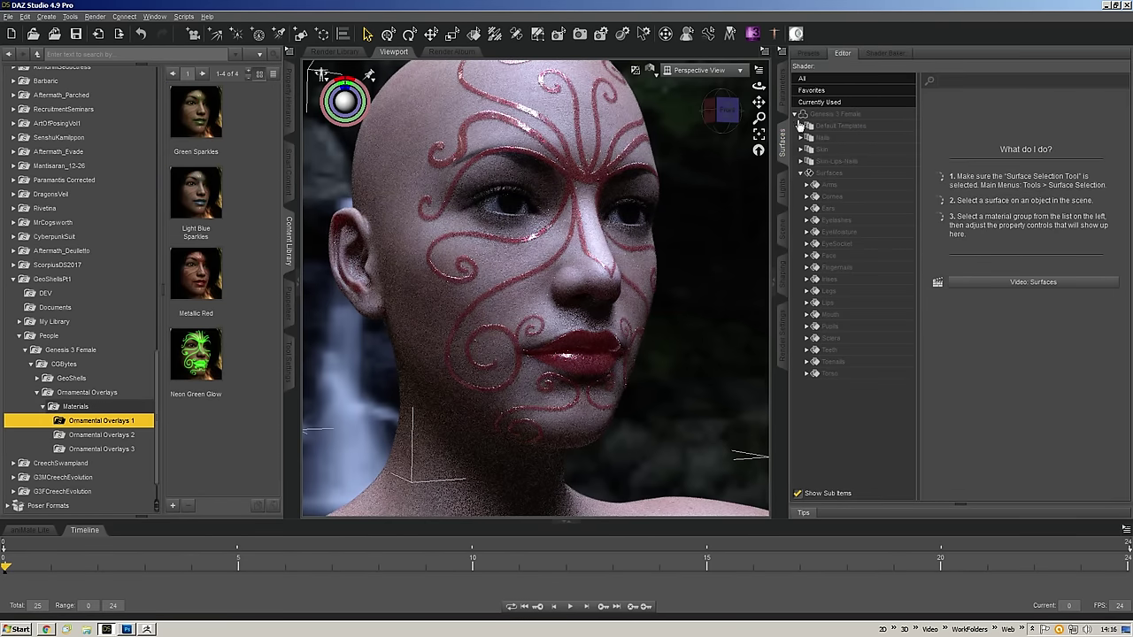
{"action": "left_click", "coordinate": [783, 102]}
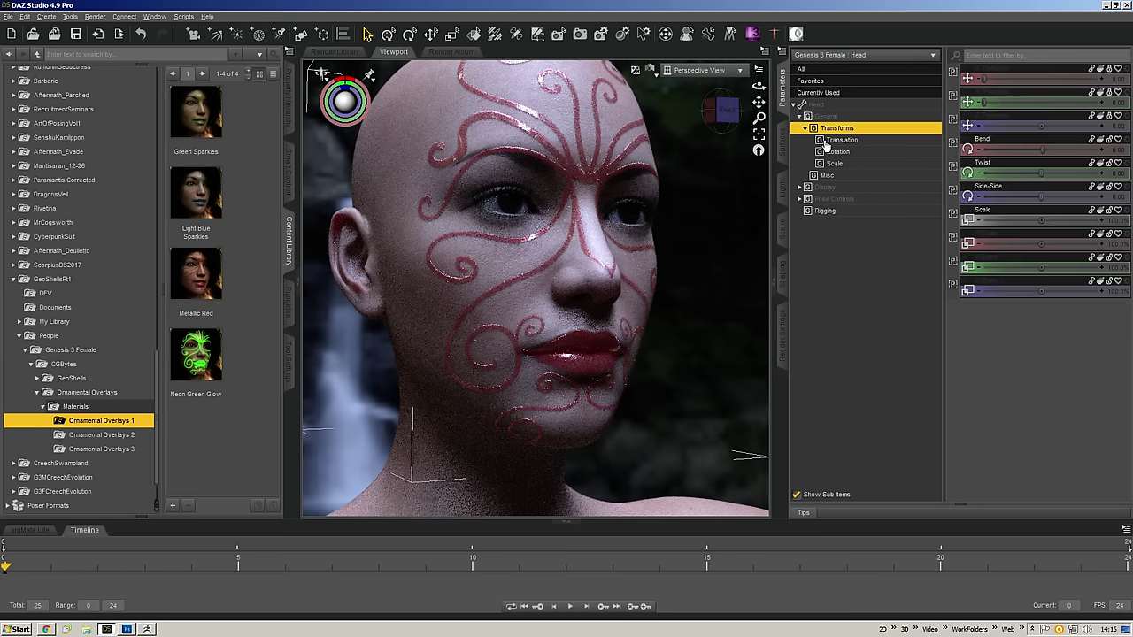
{"action": "left_click", "coordinate": [845, 55]}
{"action": "left_click", "coordinate": [873, 228]}
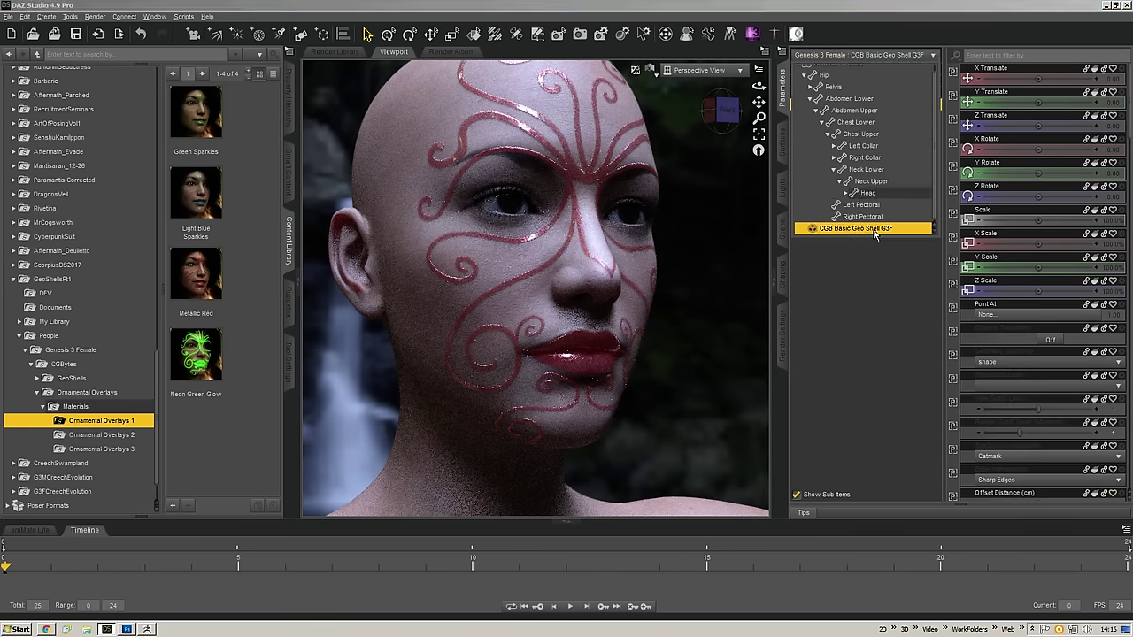
{"action": "double_click", "coordinate": [205, 197]}
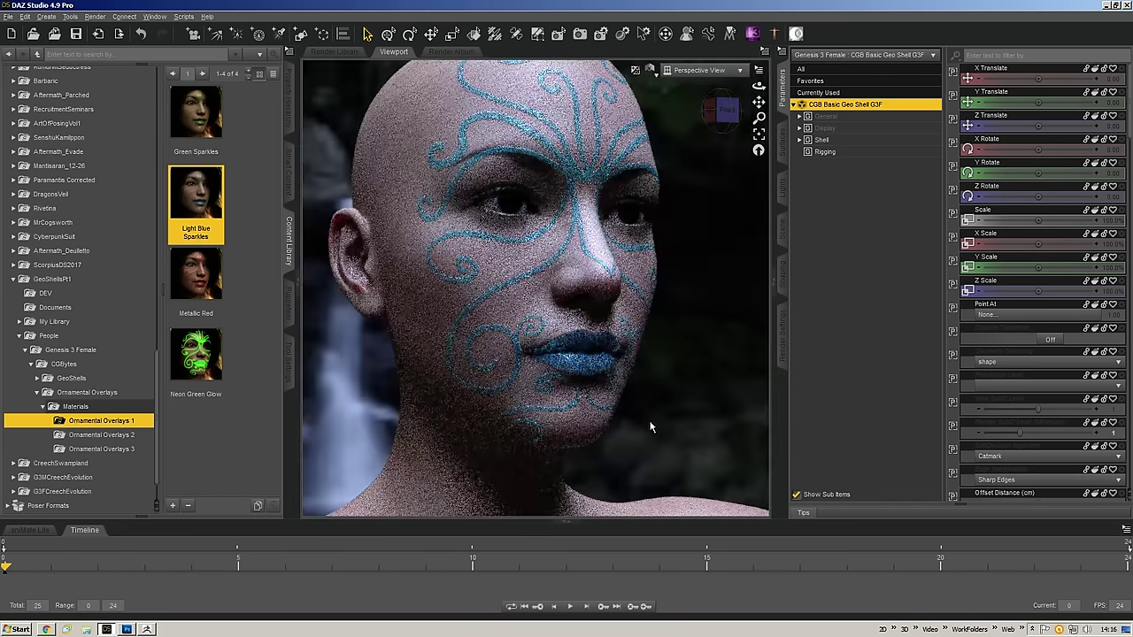
- Examine the blue overlay up close beside the nose and review the surface settings of all the shell's surfaces
{"action": "scroll", "coordinate": [617, 182], "scroll_direction": "up", "scroll_amount": 10}
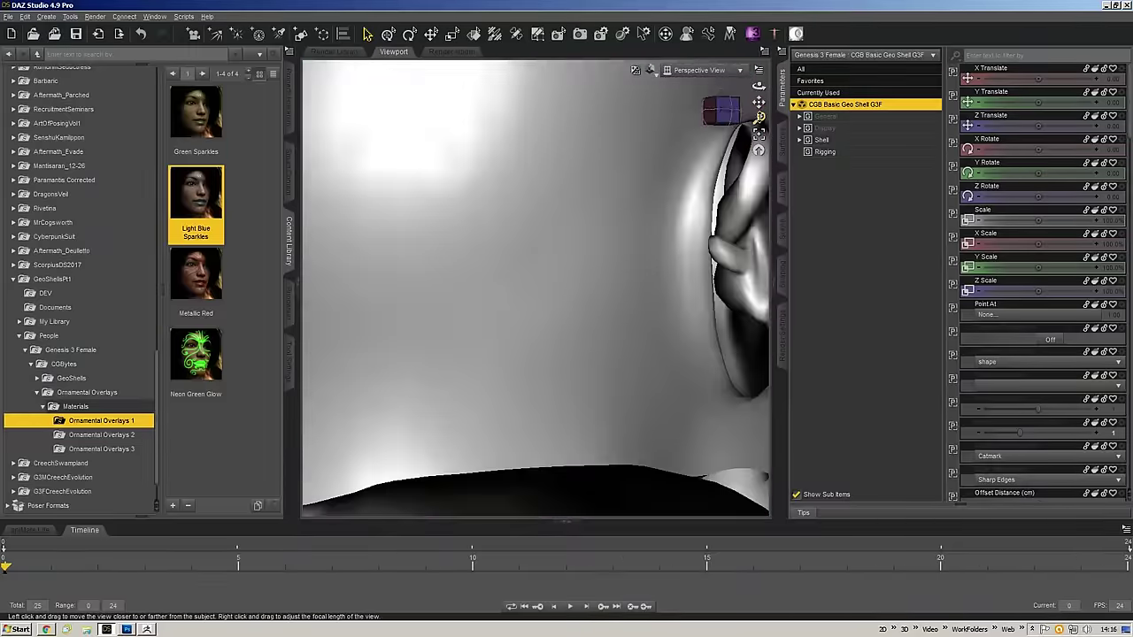
{"action": "left_click_drag", "start_coordinate": [758, 116], "coordinate": [759, 103]}
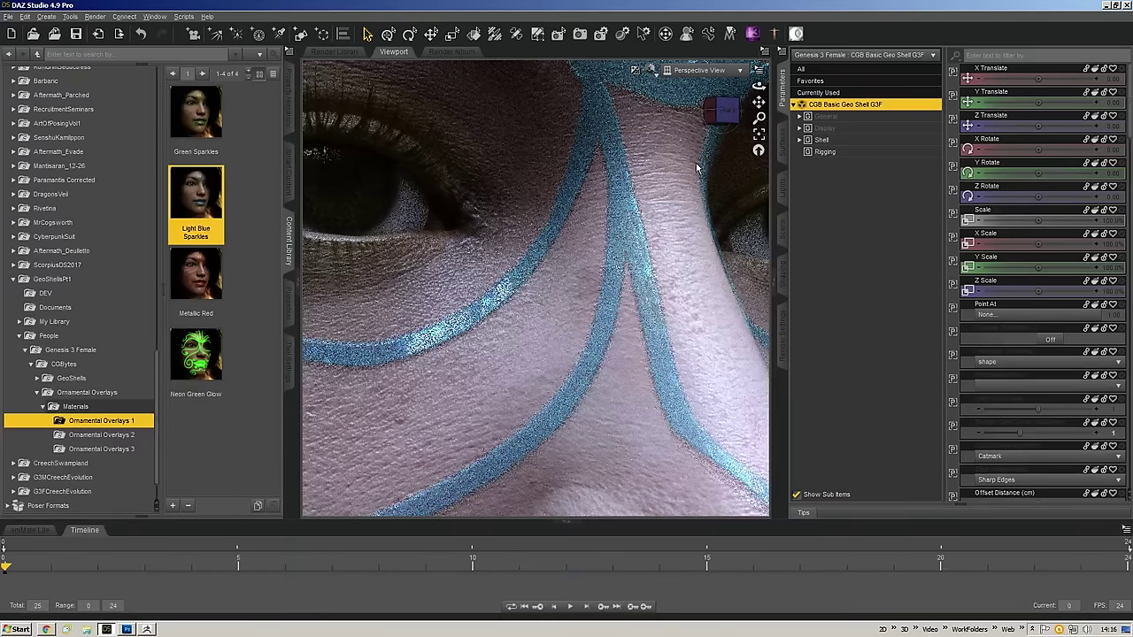
{"action": "left_click", "coordinate": [782, 138]}
{"action": "left_click", "coordinate": [830, 117]}
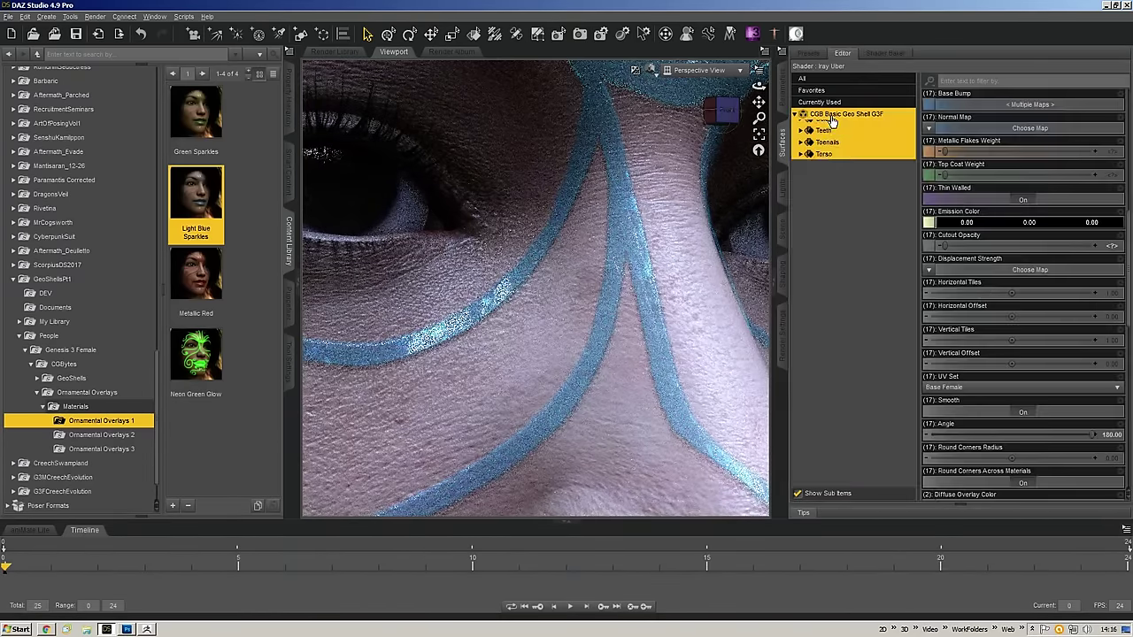
{"action": "scroll", "coordinate": [988, 304], "scroll_direction": "down", "scroll_amount": 5}
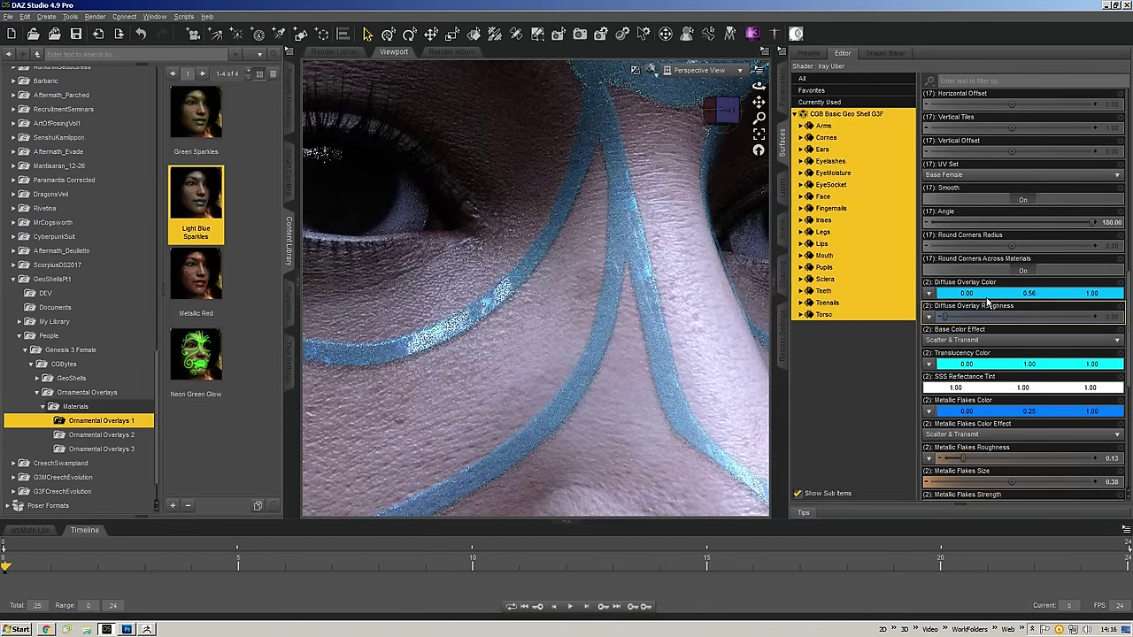
- Select only the geo shell's Face surface and apply the Metallic Red preset from Ornamental Overlays 1, viewing the face from a different angle
{"action": "left_click", "coordinate": [828, 199]}
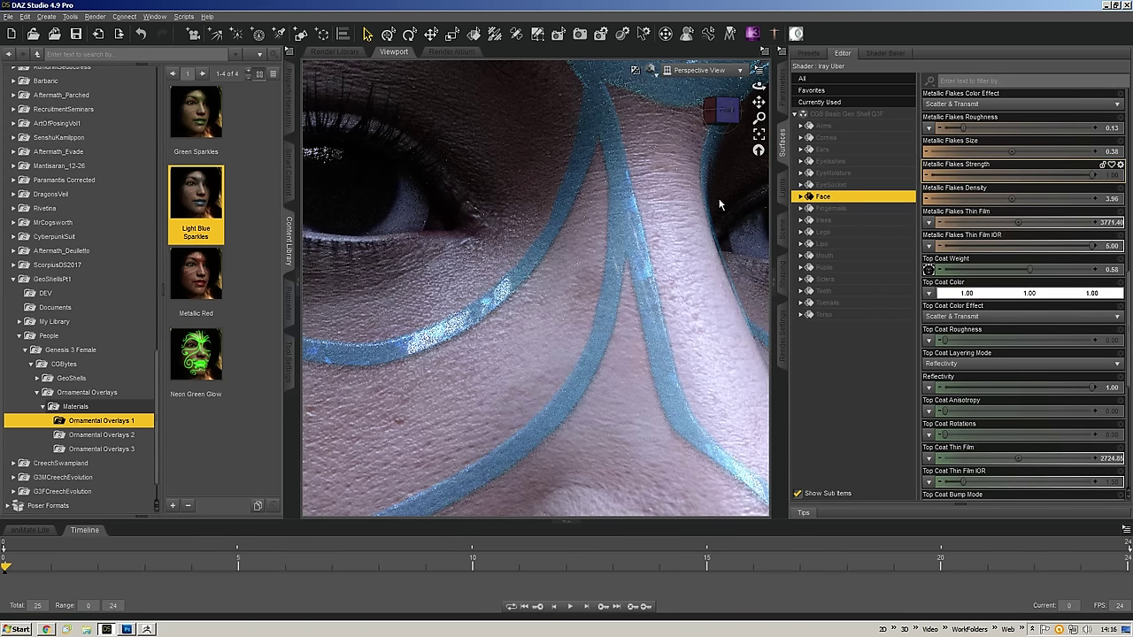
{"action": "scroll", "coordinate": [705, 210], "scroll_direction": "down", "scroll_amount": 3}
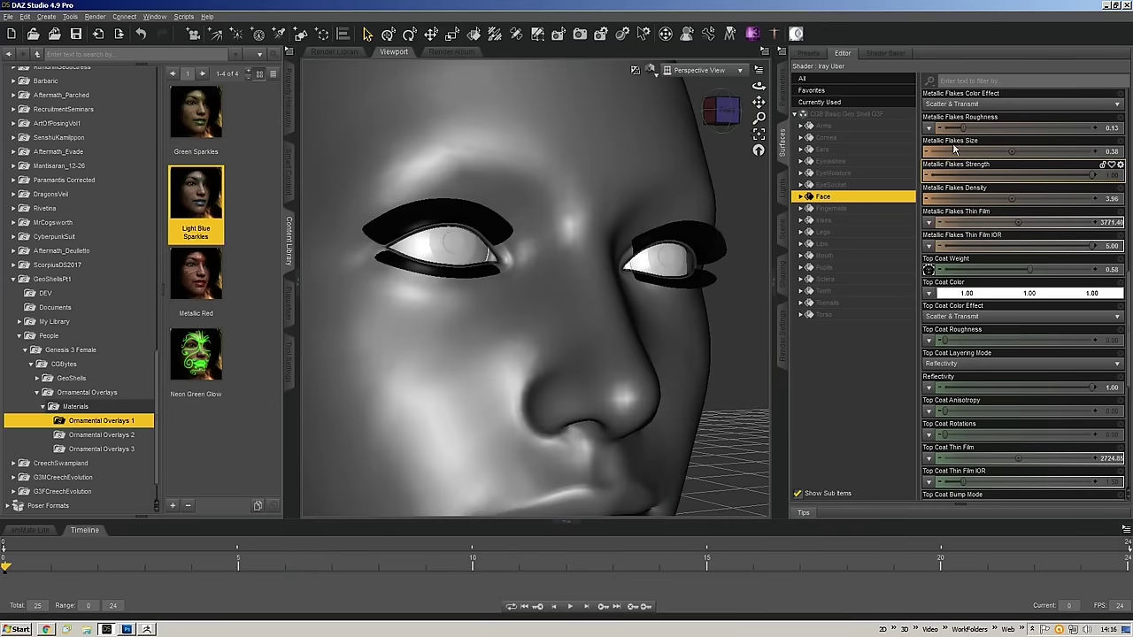
{"action": "double_click", "coordinate": [195, 282]}
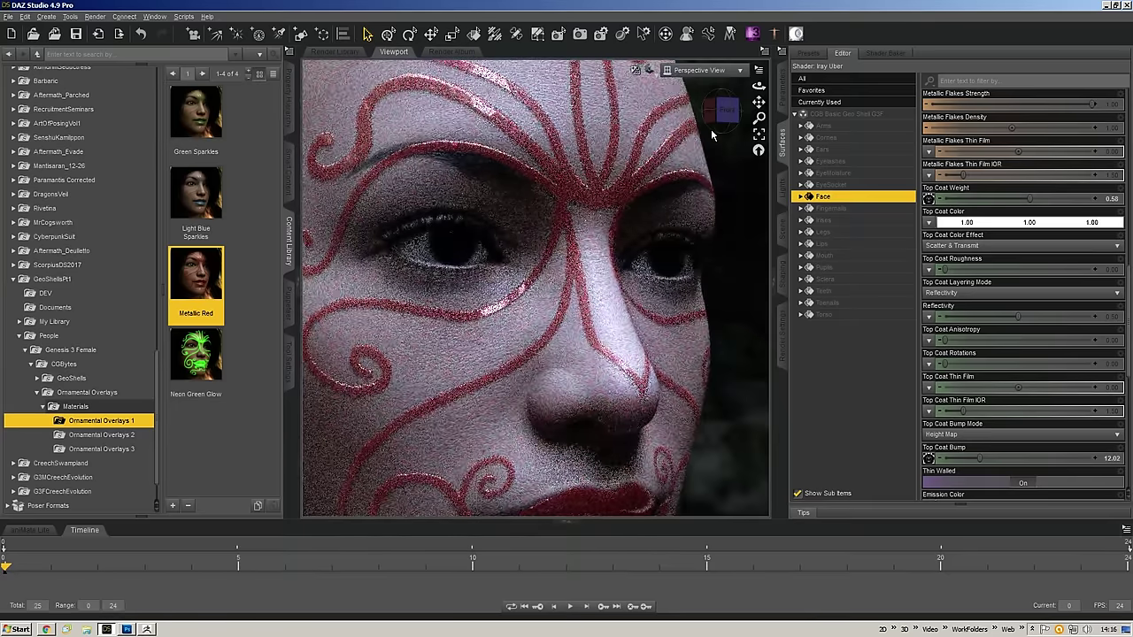
{"action": "left_click_drag", "start_coordinate": [723, 110], "coordinate": [743, 91]}
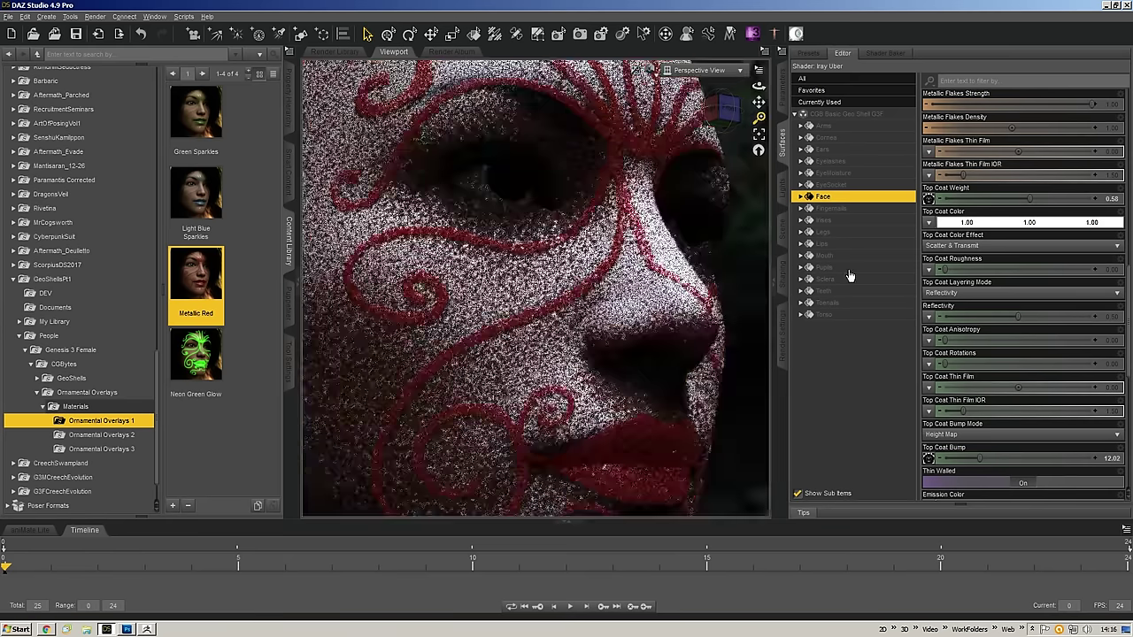
- Apply the Neon Green Glow preset from Ornamental Overlays 1 and inspect the Face surface's emission settings
{"action": "left_click", "coordinate": [196, 360]}
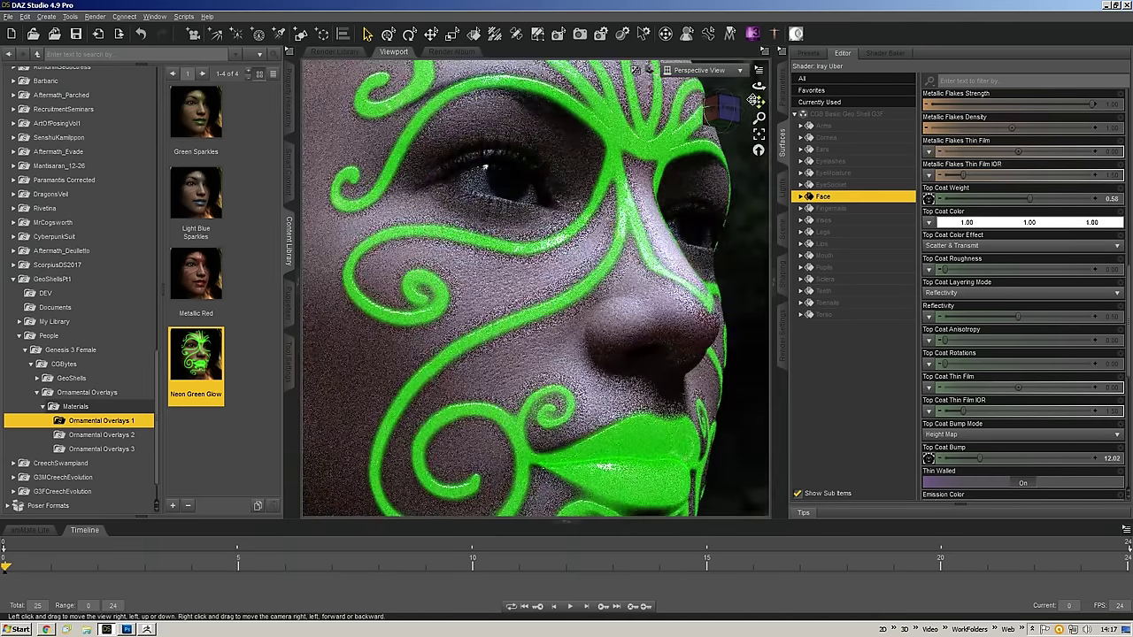
{"action": "left_click_drag", "start_coordinate": [757, 100], "coordinate": [753, 145]}
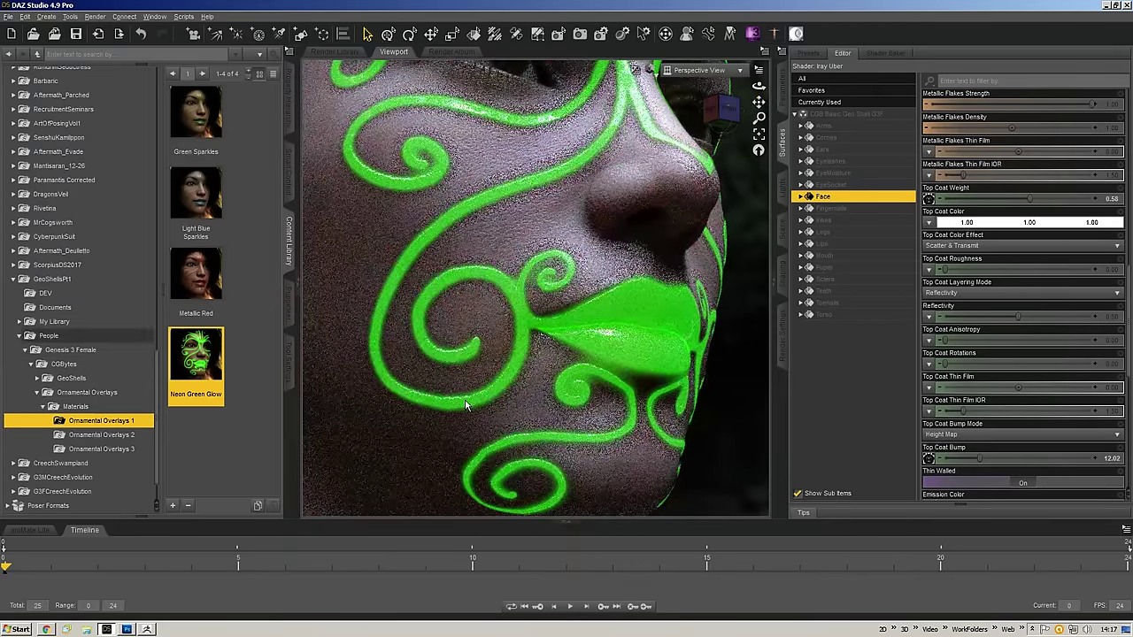
{"action": "scroll", "coordinate": [967, 218], "scroll_direction": "down", "scroll_amount": 5}
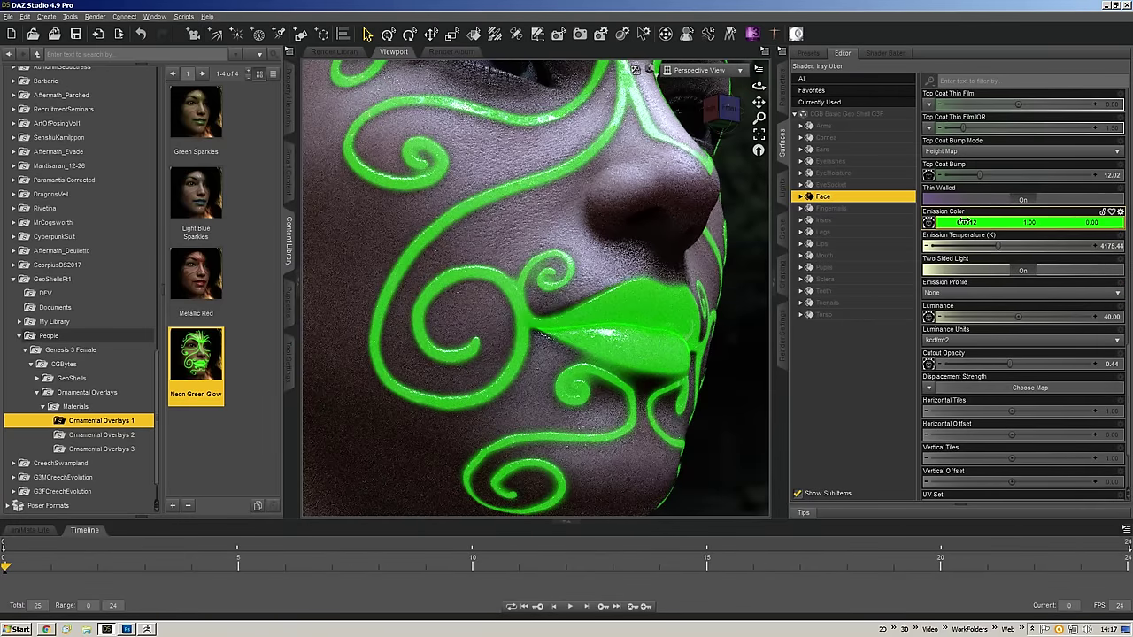
{"action": "mouse_move", "coordinate": [929, 224]}
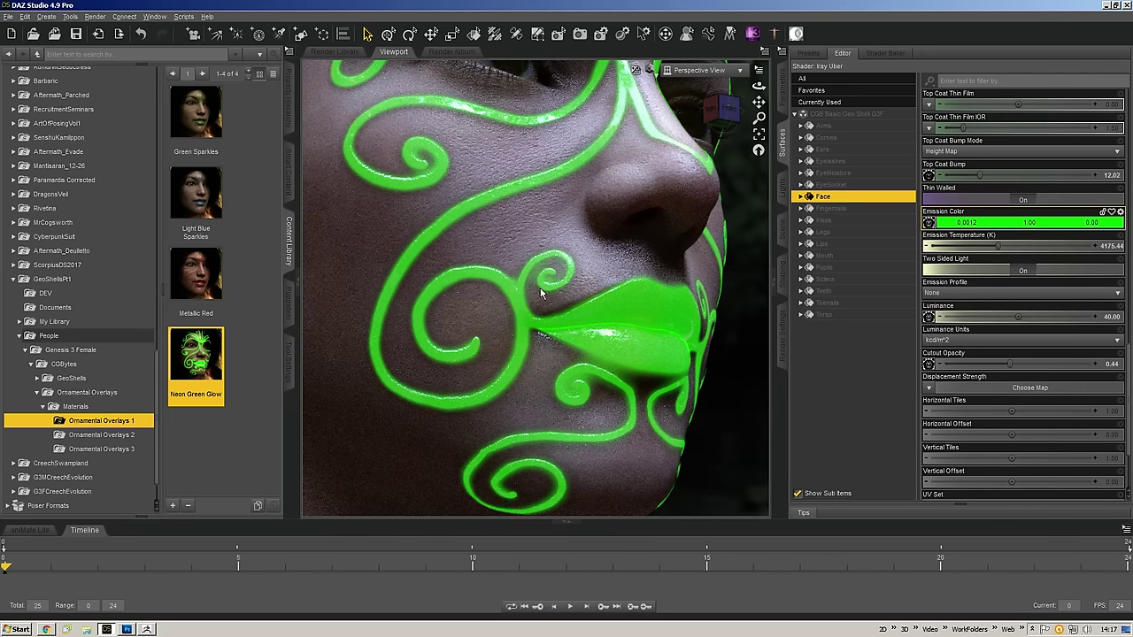
{"action": "mouse_move", "coordinate": [757, 118]}
{"action": "left_mouse_down"}
{"action": "mouse_move", "coordinate": [757, 142]}
{"action": "mouse_move", "coordinate": [725, 118]}
{"action": "left_mouse_up"}
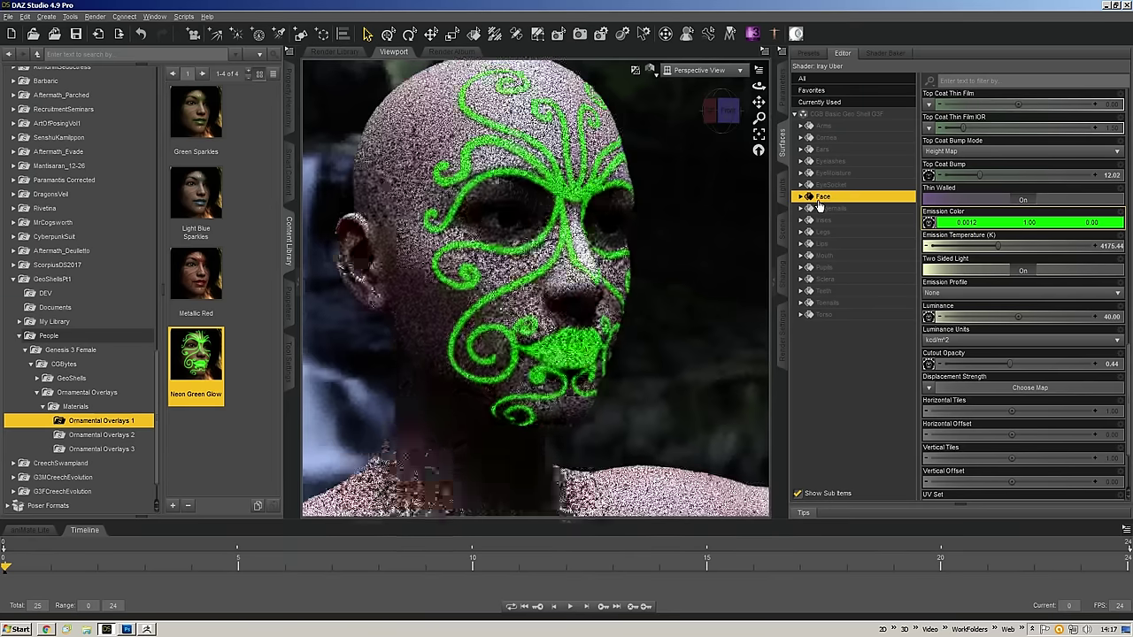
- Check the Environment and General categories of the render settings
{"action": "left_click", "coordinate": [782, 336]}
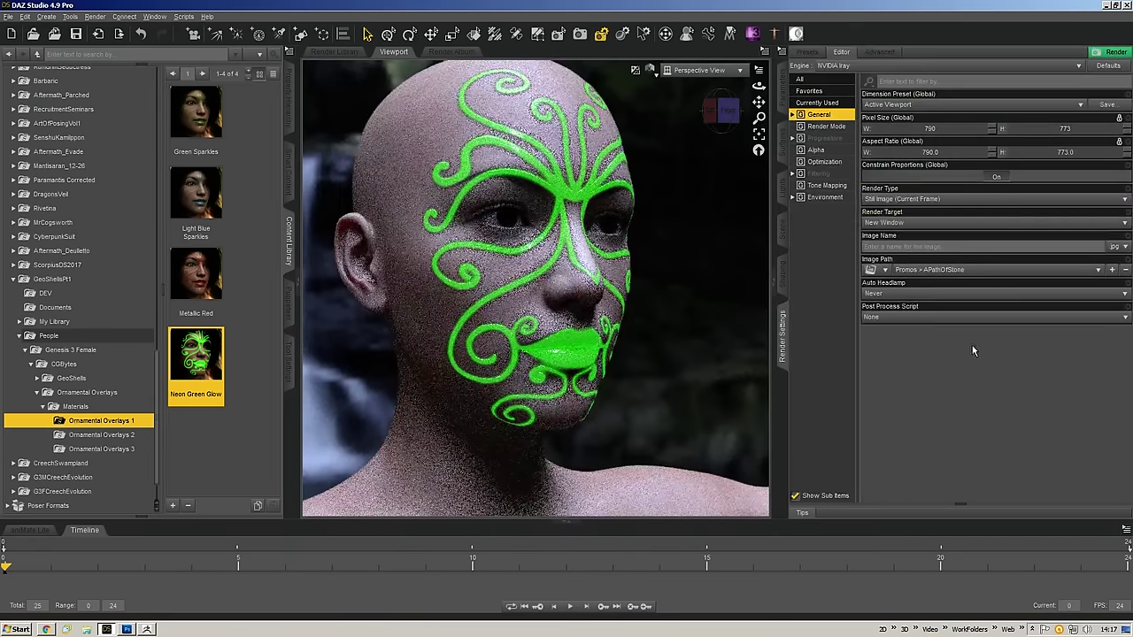
{"action": "left_click", "coordinate": [838, 198]}
{"action": "left_click", "coordinate": [832, 115]}
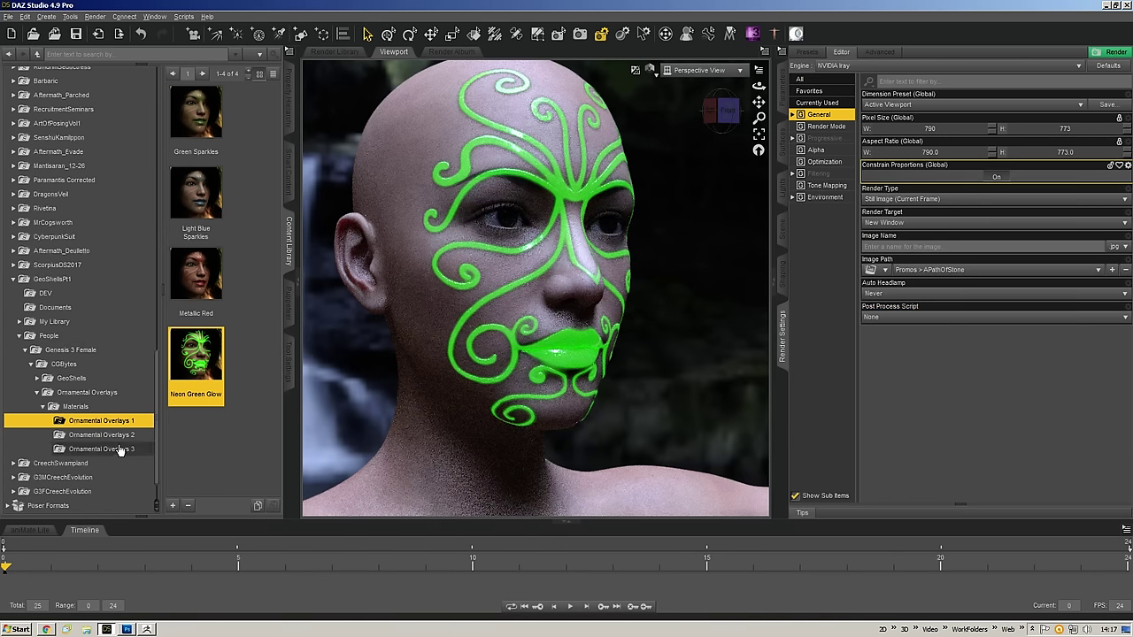
- Apply the Green Sparkles preset from Ornamental Overlays 2 to the shell and view the cheek and nose up close
{"action": "left_click", "coordinate": [122, 435]}
{"action": "double_click", "coordinate": [210, 121]}
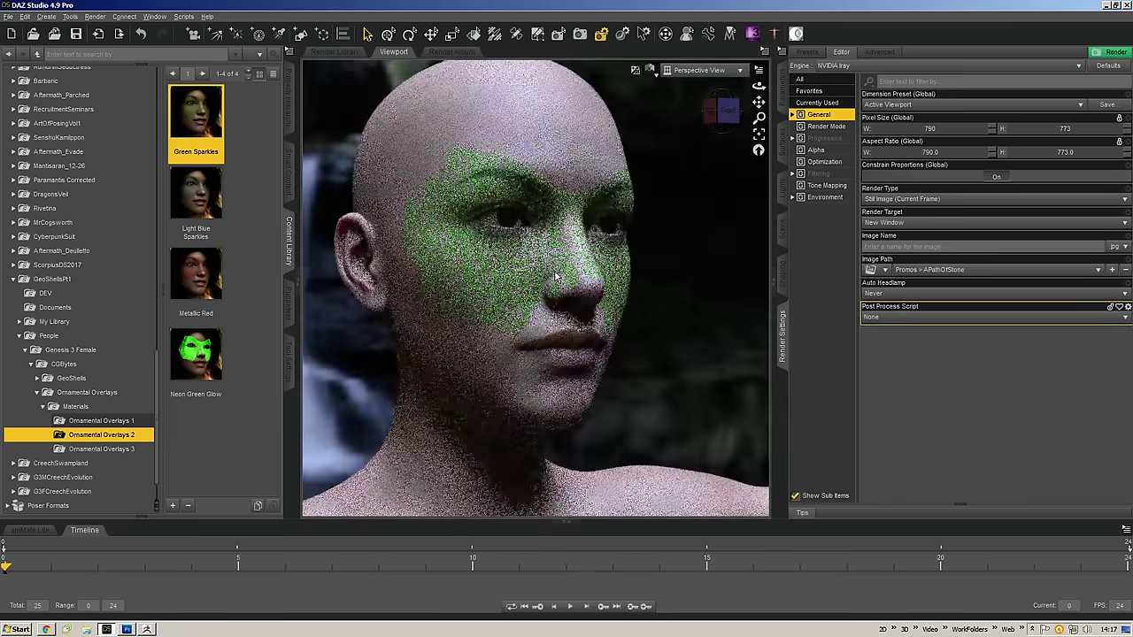
{"action": "scroll", "coordinate": [551, 276], "scroll_direction": "up", "scroll_amount": 5}
{"action": "scroll", "coordinate": [552, 278], "scroll_direction": "up", "scroll_amount": 5}
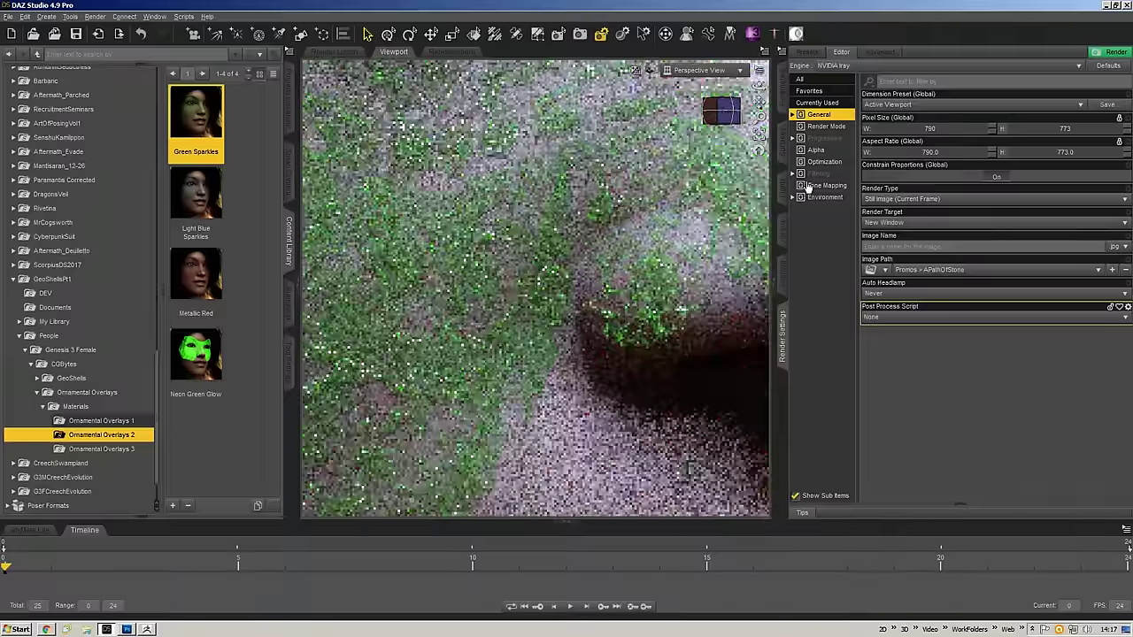
{"action": "left_click", "coordinate": [722, 120]}
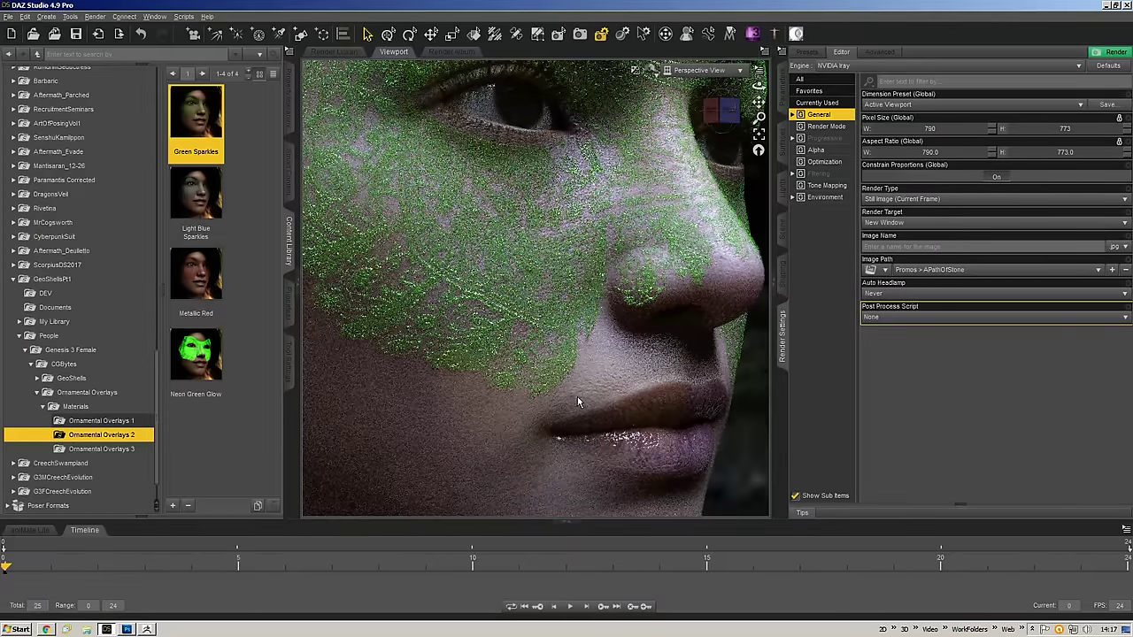
- Set the Face surface's Diffuse Overlay Color and Translucency Color to black in the shell's surface settings
{"action": "left_click", "coordinate": [782, 142]}
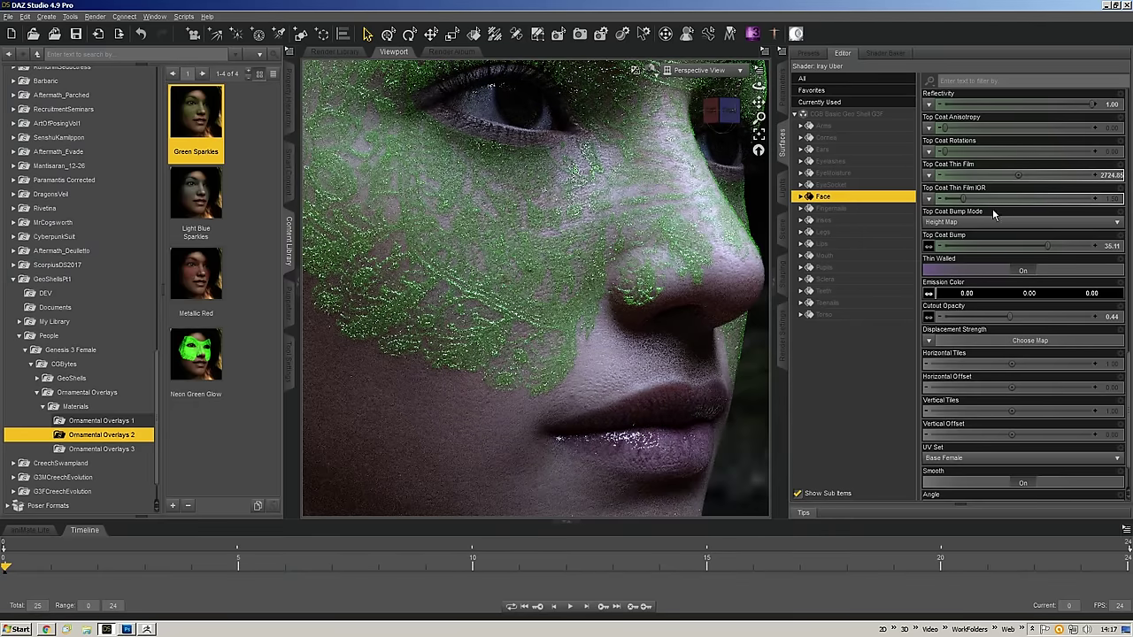
{"action": "scroll", "coordinate": [981, 210], "scroll_direction": "up", "scroll_amount": 10}
{"action": "left_click", "coordinate": [987, 270]}
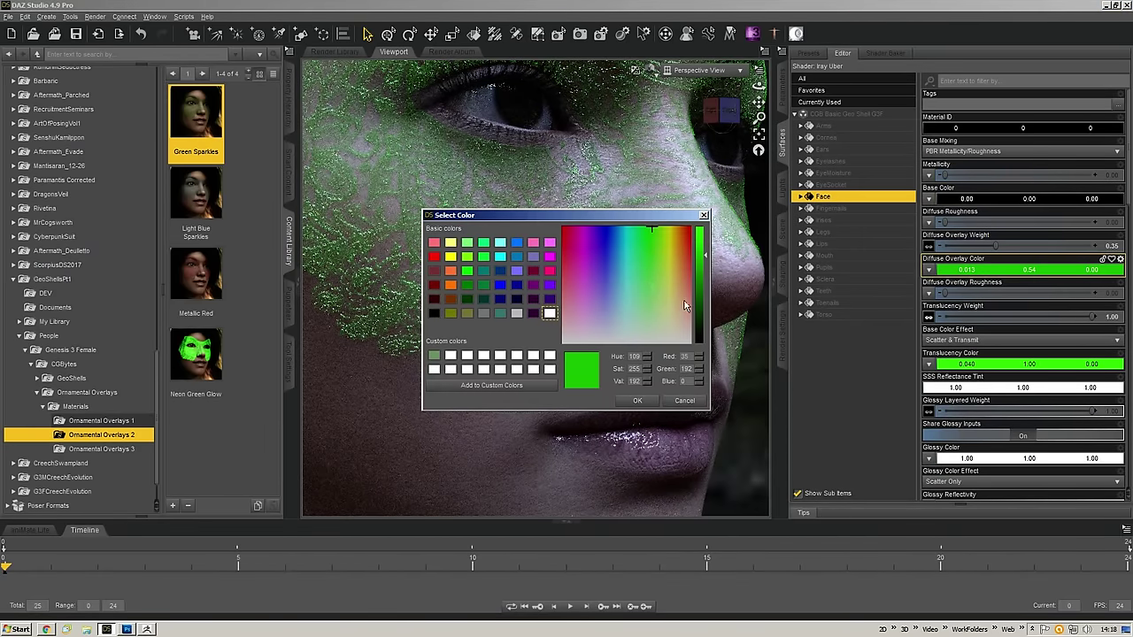
{"action": "left_click", "coordinate": [699, 340]}
{"action": "left_click", "coordinate": [638, 400]}
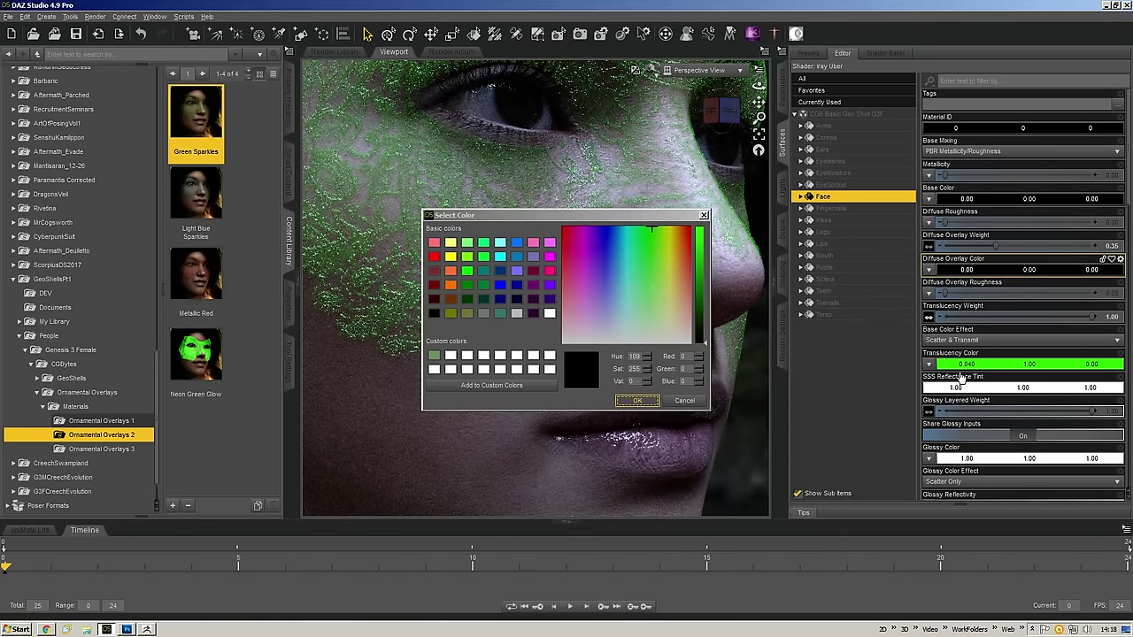
{"action": "left_click", "coordinate": [1008, 365]}
{"action": "left_click", "coordinate": [700, 341]}
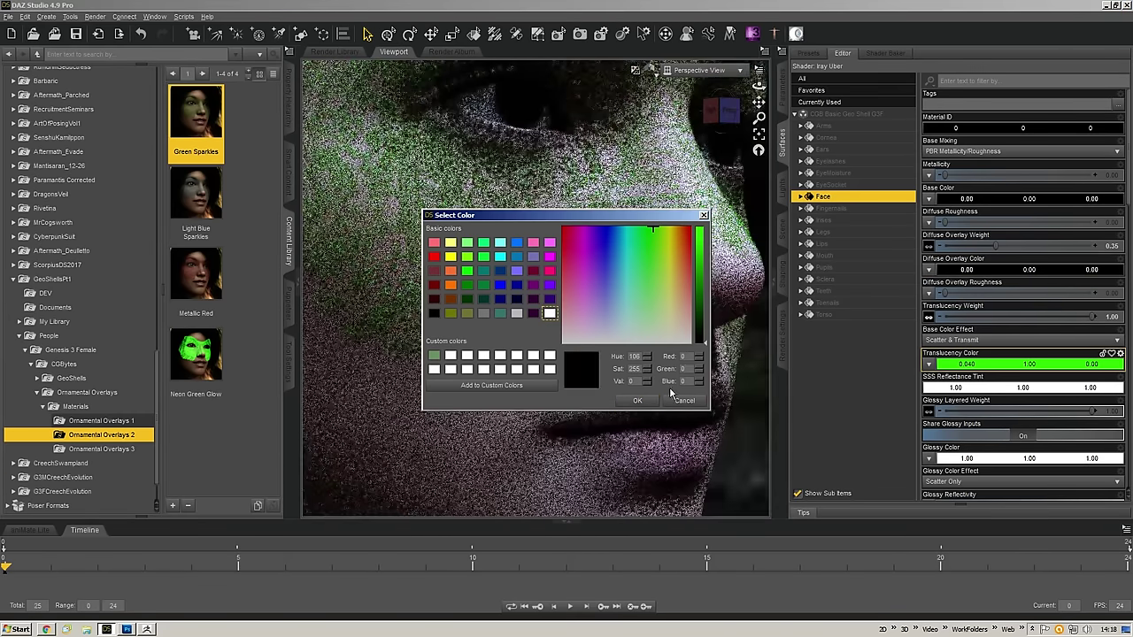
{"action": "left_click", "coordinate": [637, 400]}
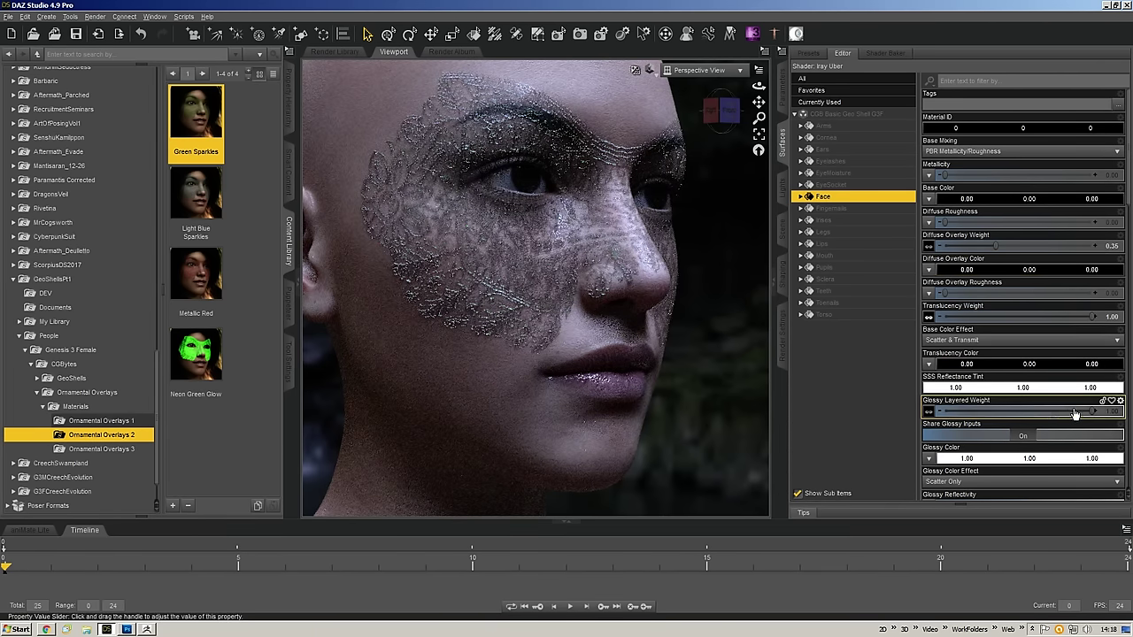
- Reduce the Face surface's Glossy Layered Weight, Metallic Flakes Weight and Top Coat Bump to 0.00
{"action": "left_click_drag", "start_coordinate": [1076, 414], "coordinate": [944, 413]}
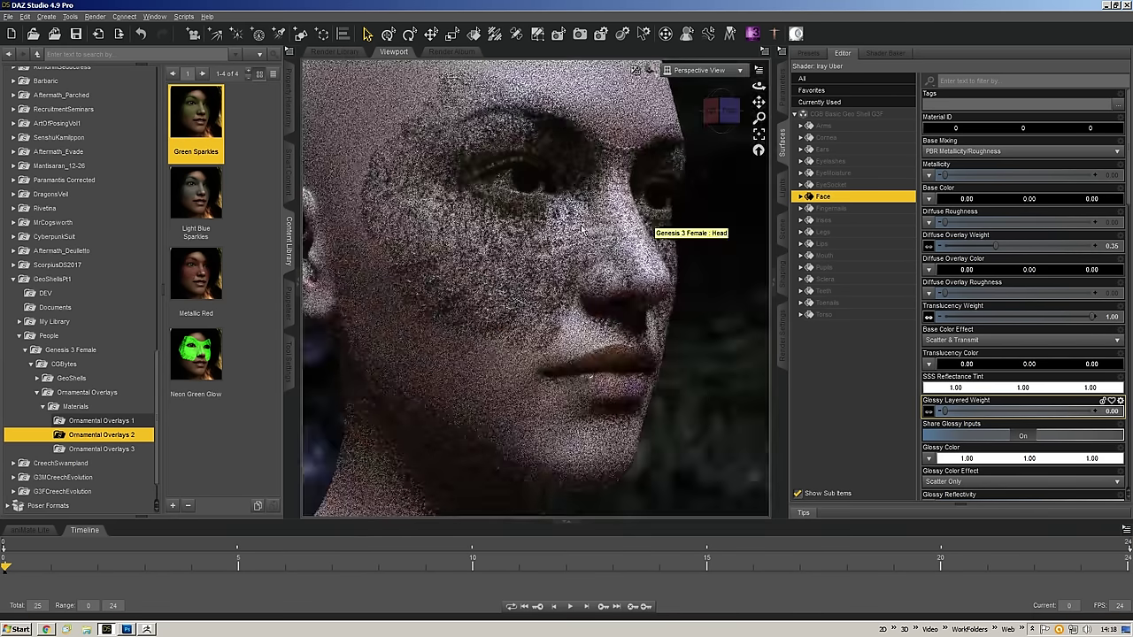
{"action": "left_click_drag", "start_coordinate": [728, 113], "coordinate": [713, 123]}
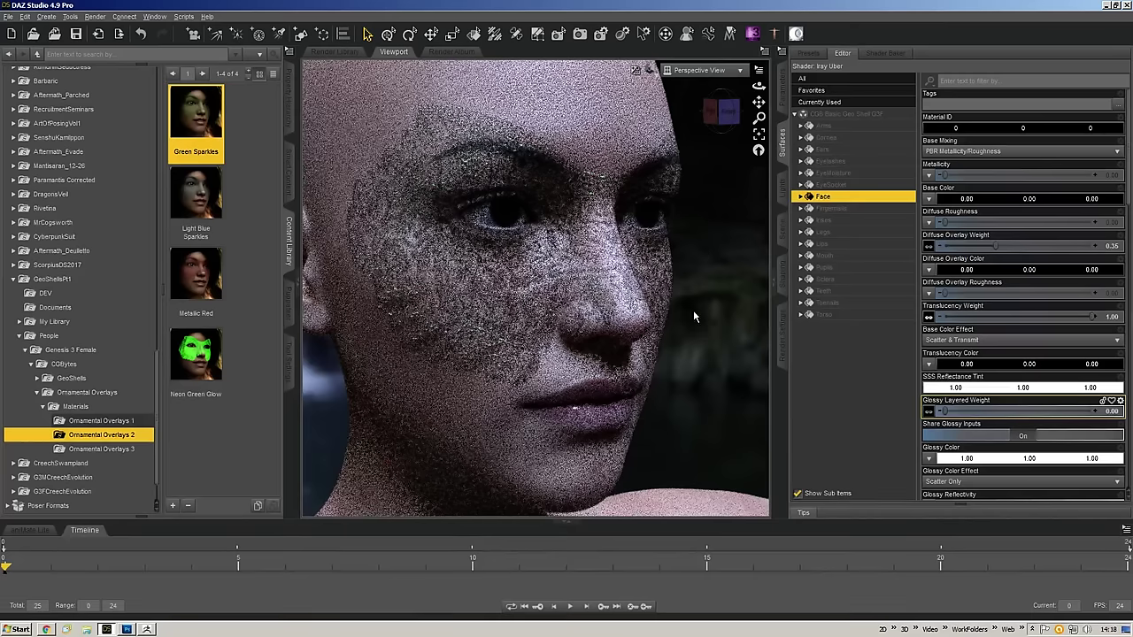
{"action": "scroll", "coordinate": [992, 270], "scroll_direction": "down", "scroll_amount": 15}
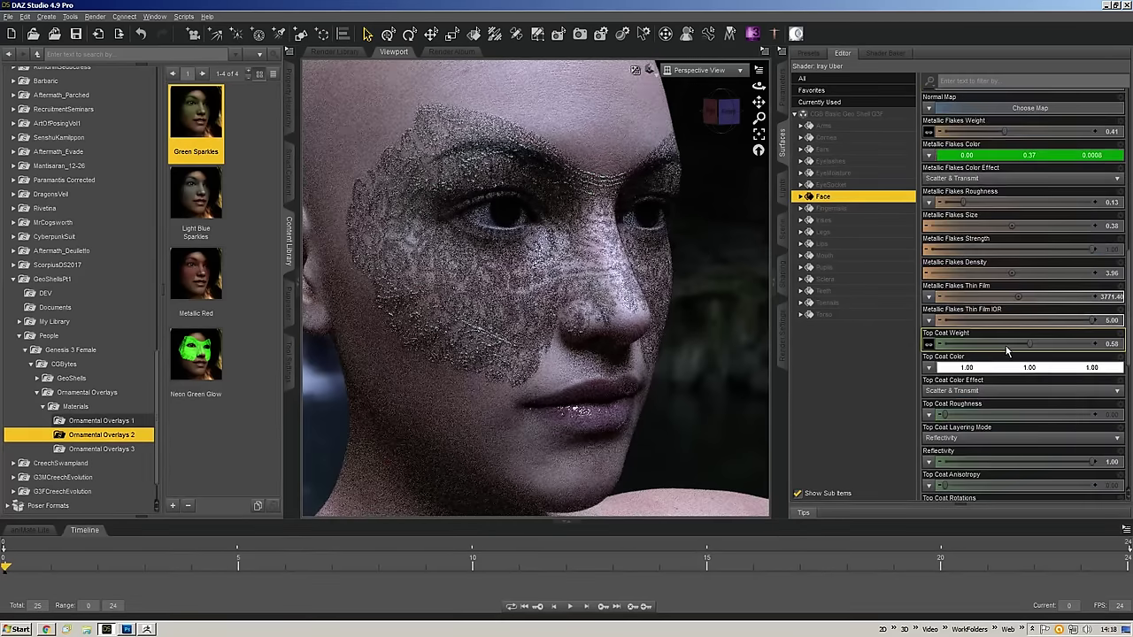
{"action": "left_click_drag", "start_coordinate": [1004, 127], "coordinate": [990, 127]}
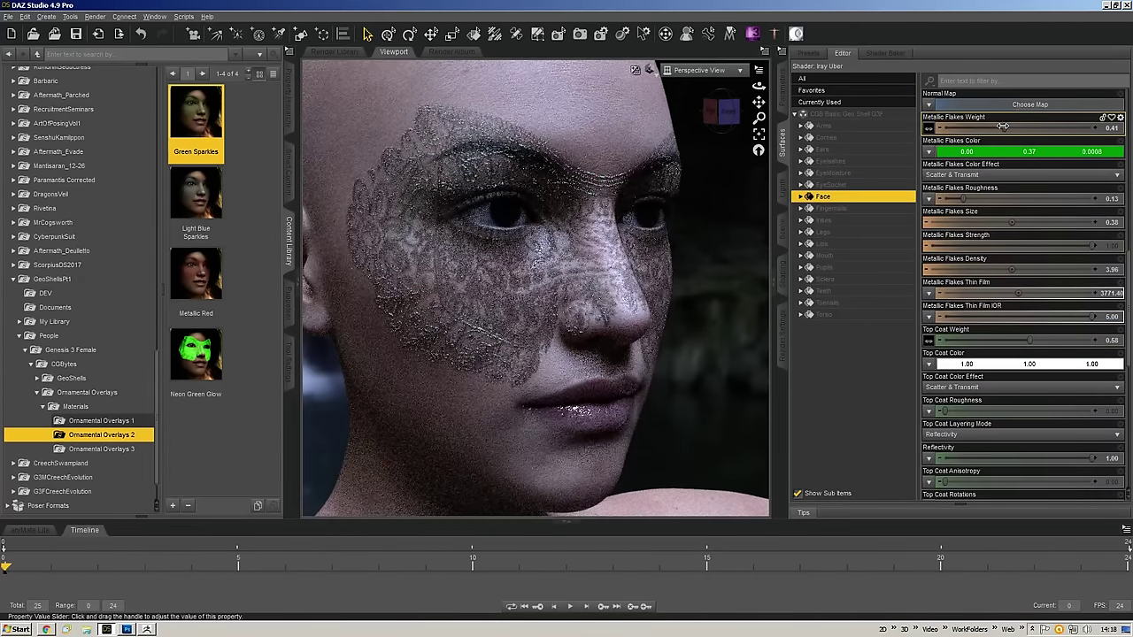
{"action": "left_click_drag", "start_coordinate": [839, 138], "coordinate": [829, 210]}
{"action": "left_click_drag", "start_coordinate": [970, 415], "coordinate": [909, 427]}
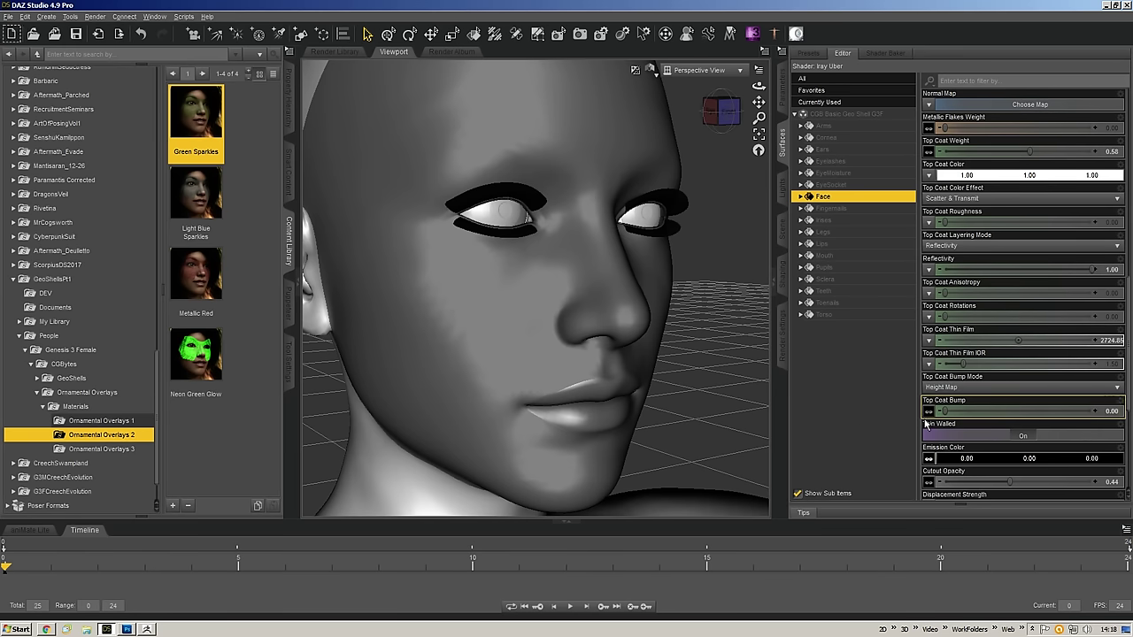
{"action": "mouse_move", "coordinate": [999, 403]}
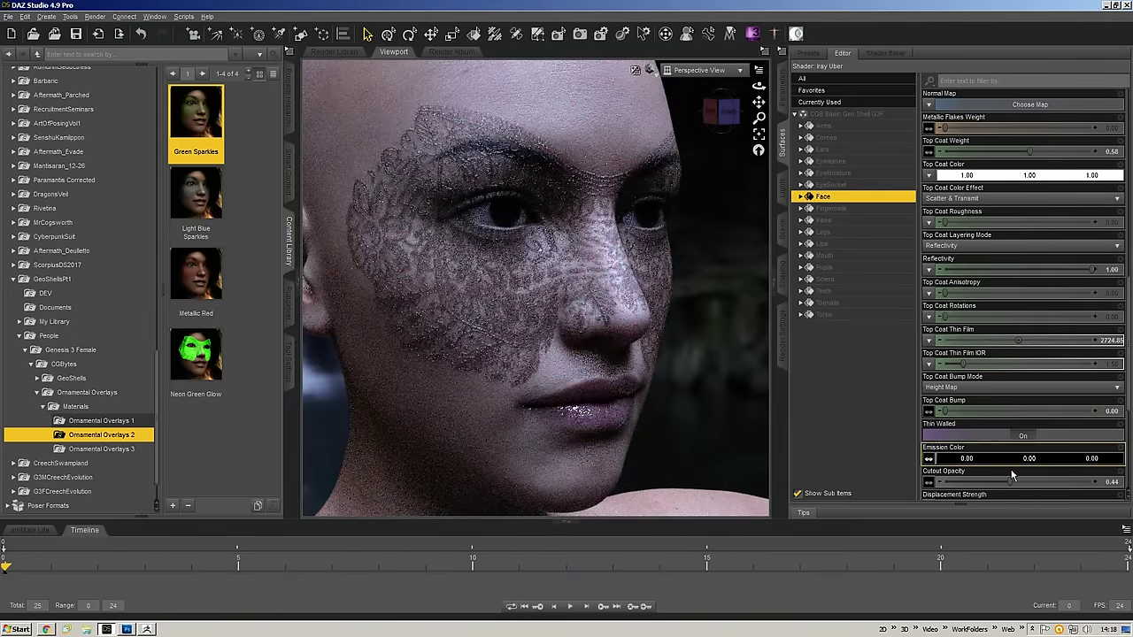
- Raise the Face surface's Cutout Opacity first to 0.91, then to its maximum, checking the lace mask up close
{"action": "left_click_drag", "start_coordinate": [1010, 483], "coordinate": [1080, 481]}
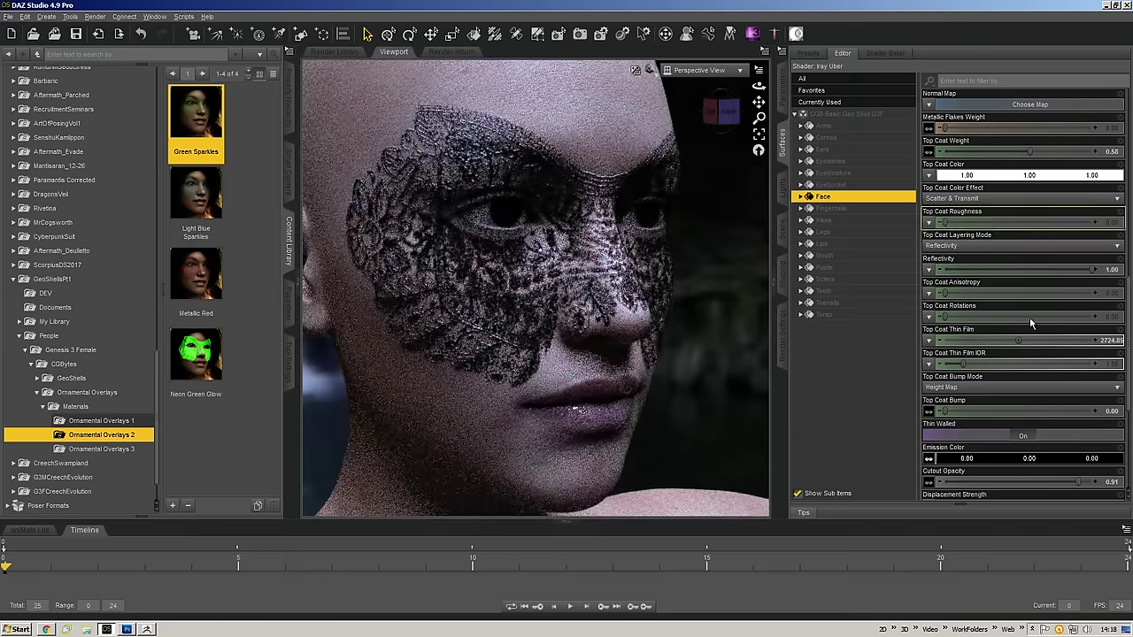
{"action": "left_click_drag", "start_coordinate": [760, 119], "coordinate": [760, 80]}
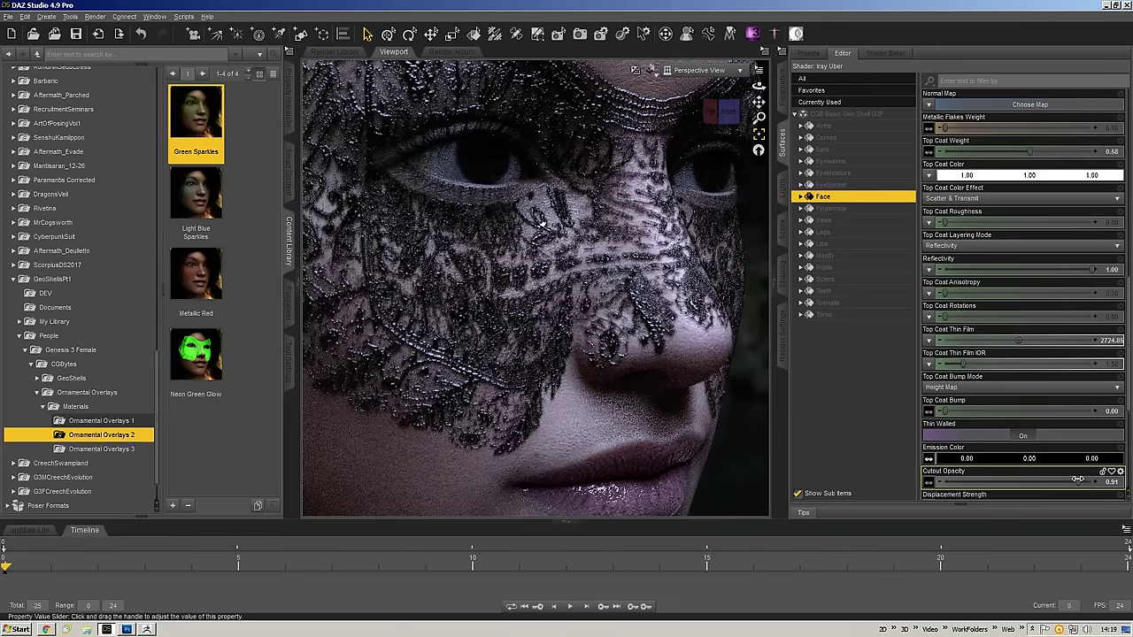
{"action": "scroll", "coordinate": [1067, 447], "scroll_direction": "down", "scroll_amount": 1}
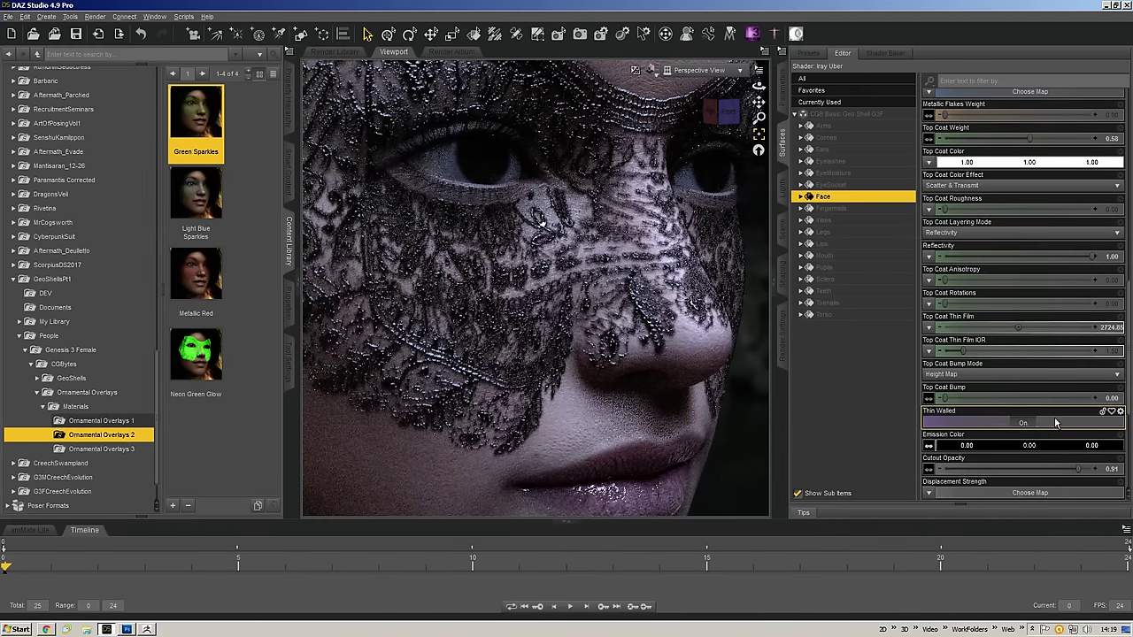
{"action": "left_click_drag", "start_coordinate": [1078, 470], "coordinate": [1098, 470]}
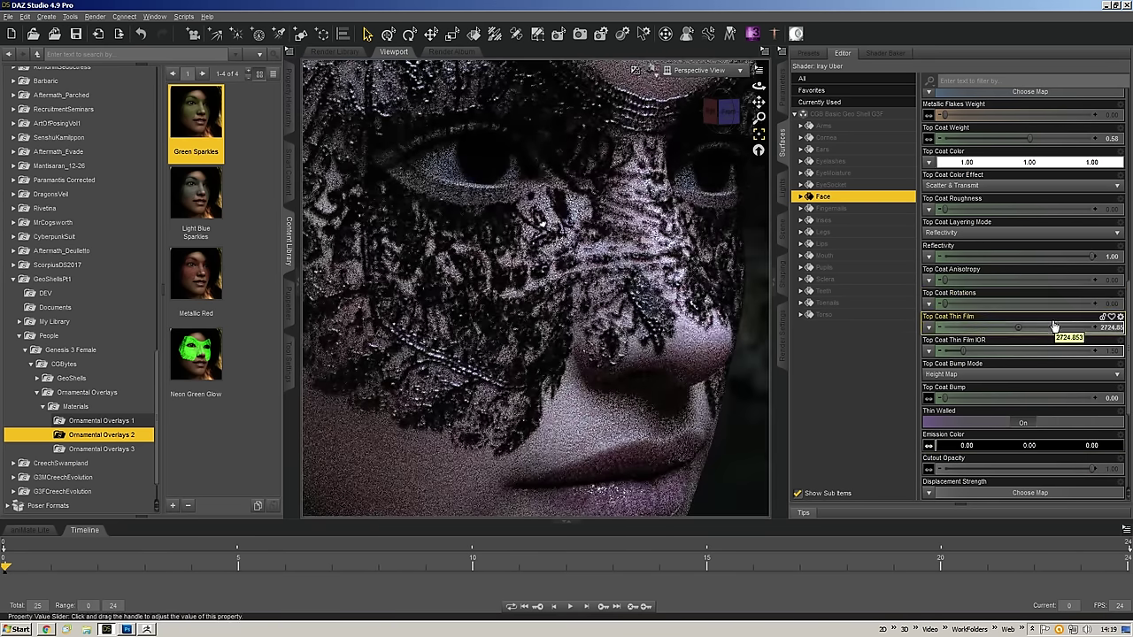
{"action": "scroll", "coordinate": [607, 282], "scroll_direction": "down", "scroll_amount": 3}
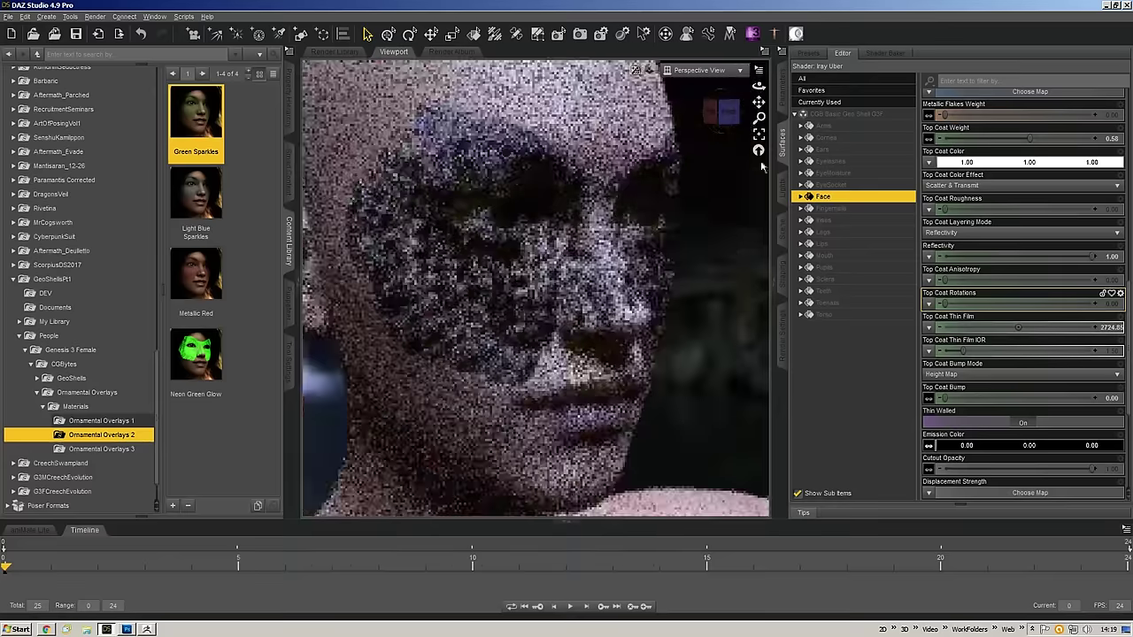
- Set the Face surface's Base Color to white (255, 255, 255)
{"action": "scroll", "coordinate": [1055, 289], "scroll_direction": "up", "scroll_amount": 3}
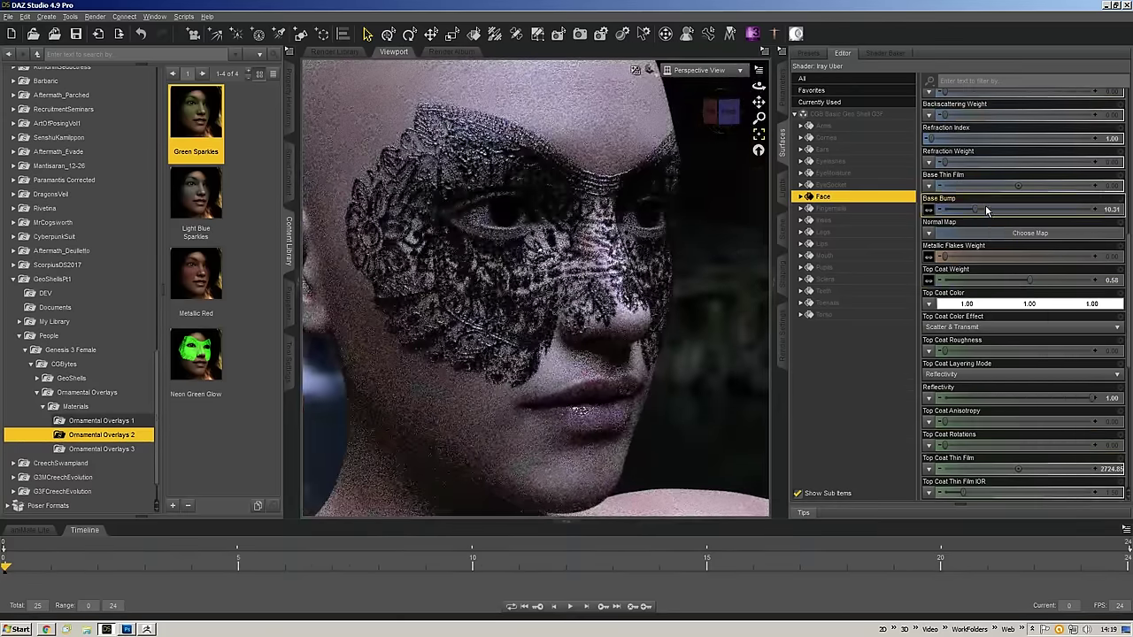
{"action": "scroll", "coordinate": [985, 204], "scroll_direction": "up", "scroll_amount": 4}
{"action": "scroll", "coordinate": [985, 205], "scroll_direction": "up", "scroll_amount": 6}
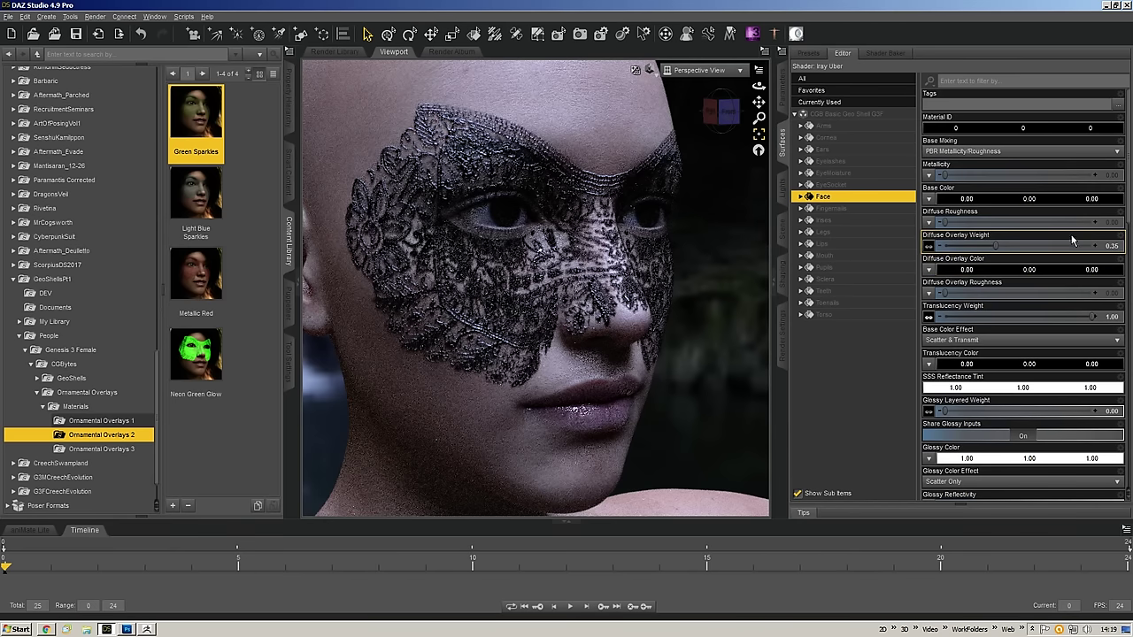
{"action": "left_click", "coordinate": [991, 200]}
{"action": "left_click_drag", "start_coordinate": [699, 292], "coordinate": [701, 191]}
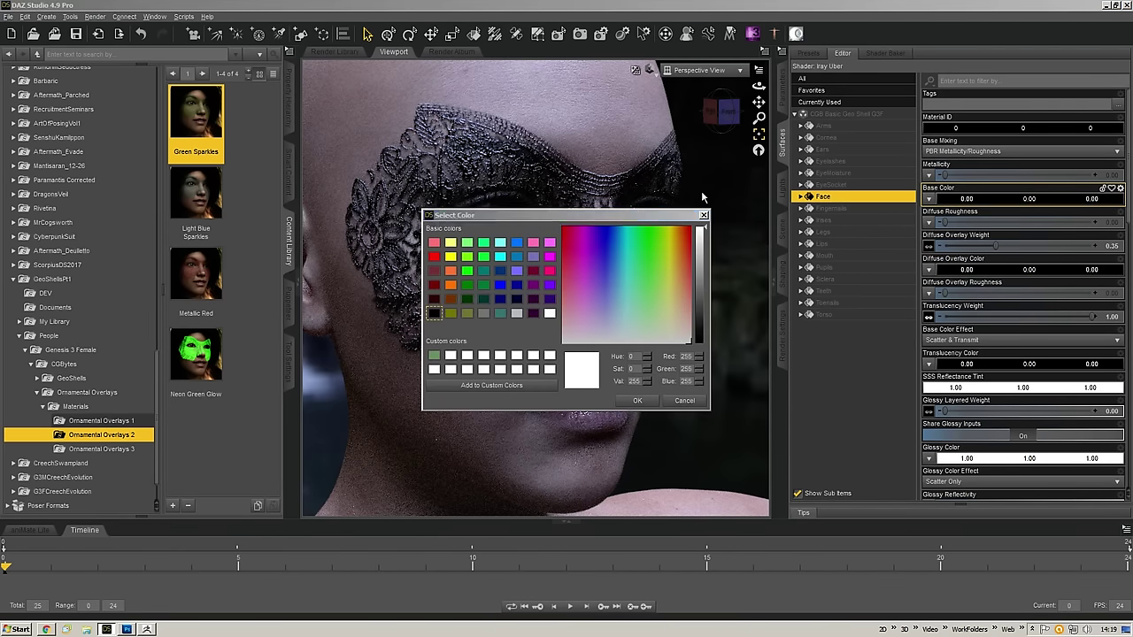
{"action": "left_click", "coordinate": [637, 401]}
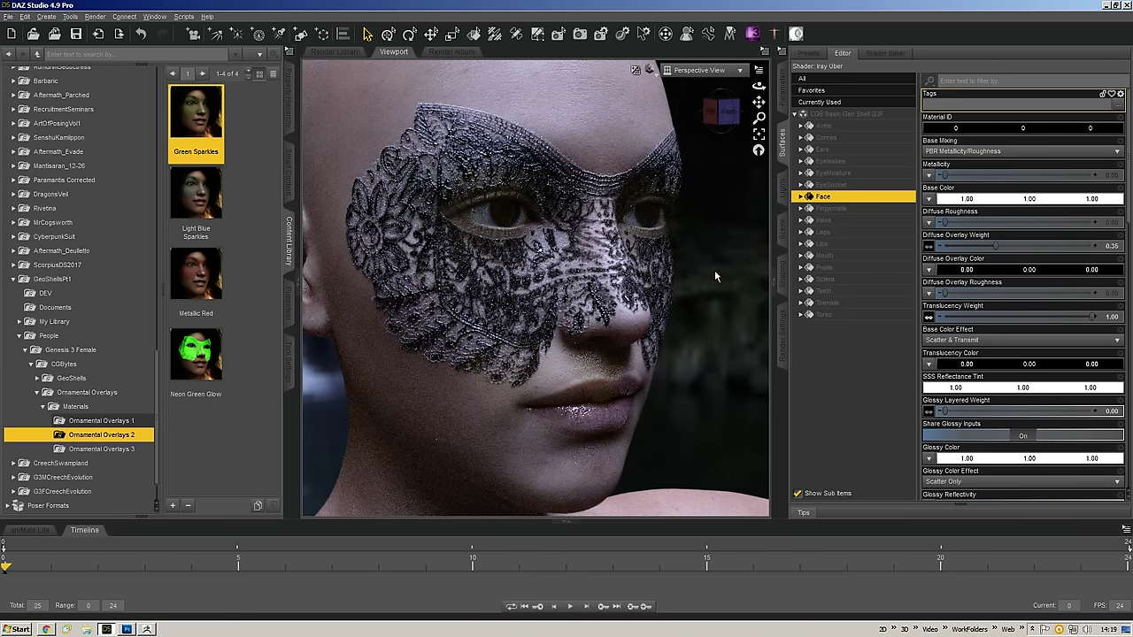
- Set the Face surface's Diffuse Overlay Color to white
{"action": "left_click", "coordinate": [993, 271]}
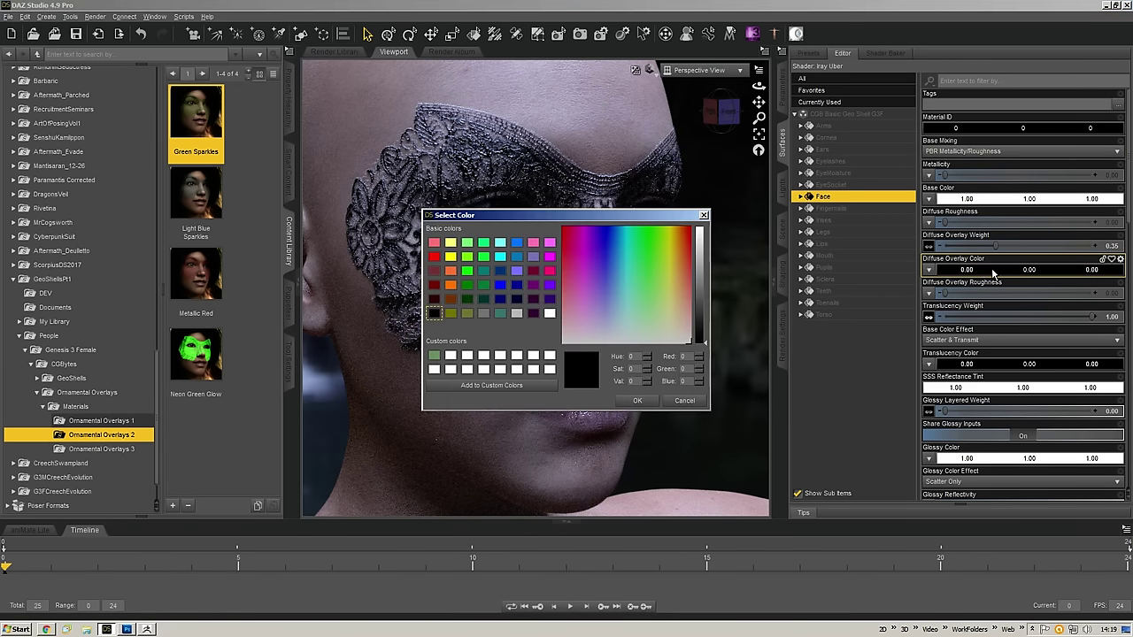
{"action": "left_click_drag", "start_coordinate": [697, 302], "coordinate": [697, 202]}
{"action": "left_click", "coordinate": [638, 400]}
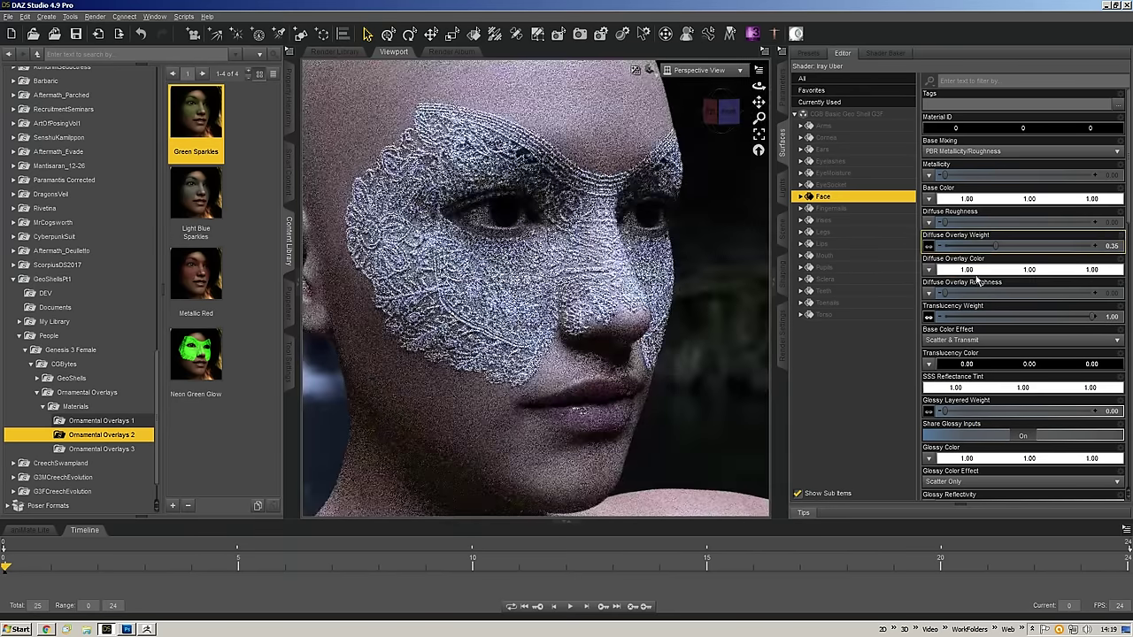
{"action": "mouse_move", "coordinate": [929, 249]}
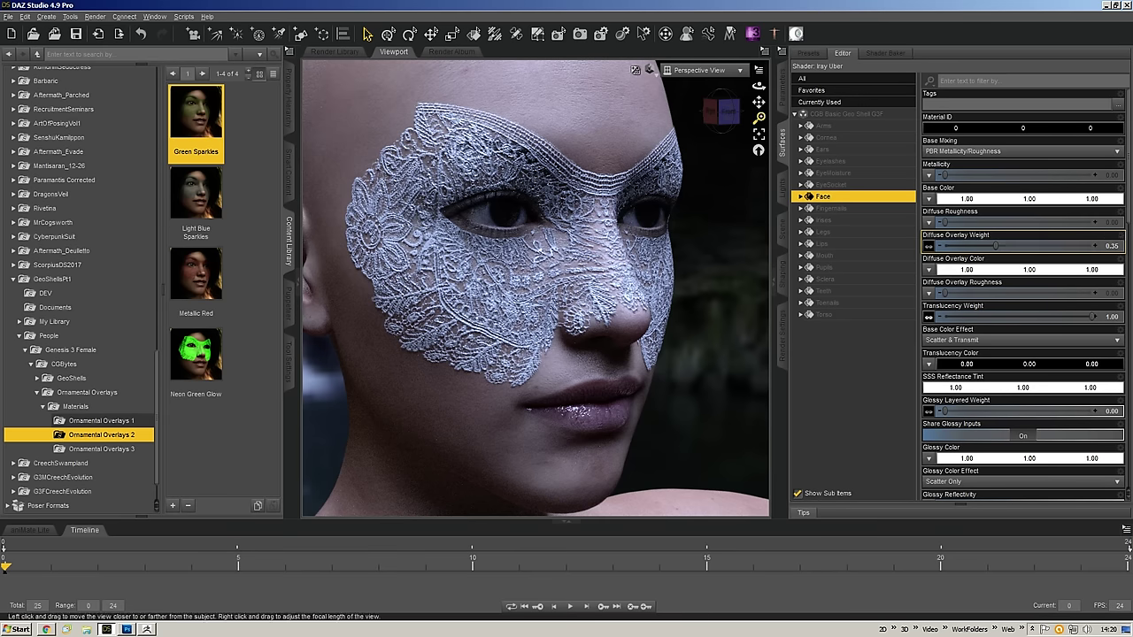
- Examine the white lace mask up close and from a more frontal angle, and look at the shell's transform parameters
{"action": "mouse_move", "coordinate": [758, 117]}
{"action": "left_mouse_down"}
{"action": "mouse_move", "coordinate": [758, 104]}
{"action": "mouse_move", "coordinate": [730, 104]}
{"action": "left_mouse_up"}
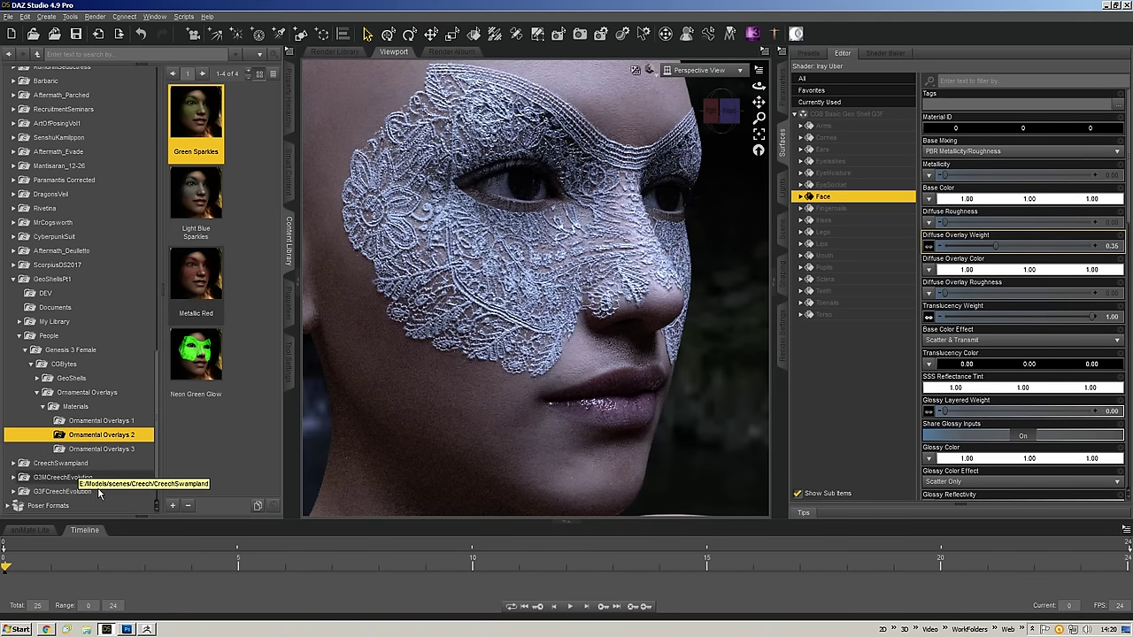
{"action": "left_click", "coordinate": [783, 84]}
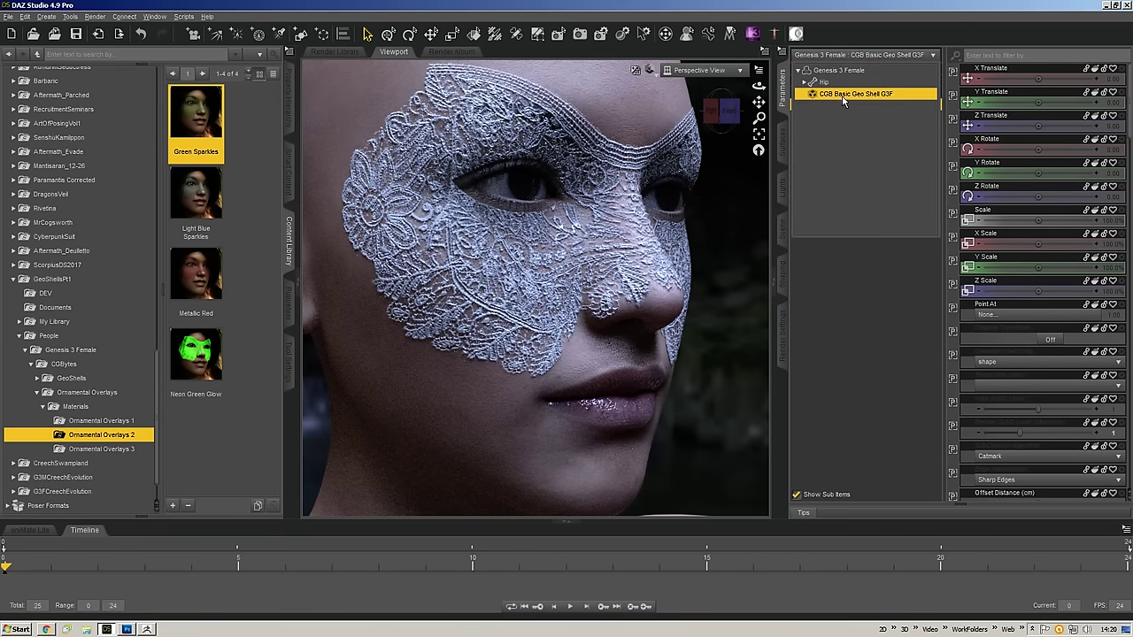
{"action": "left_click", "coordinate": [783, 149]}
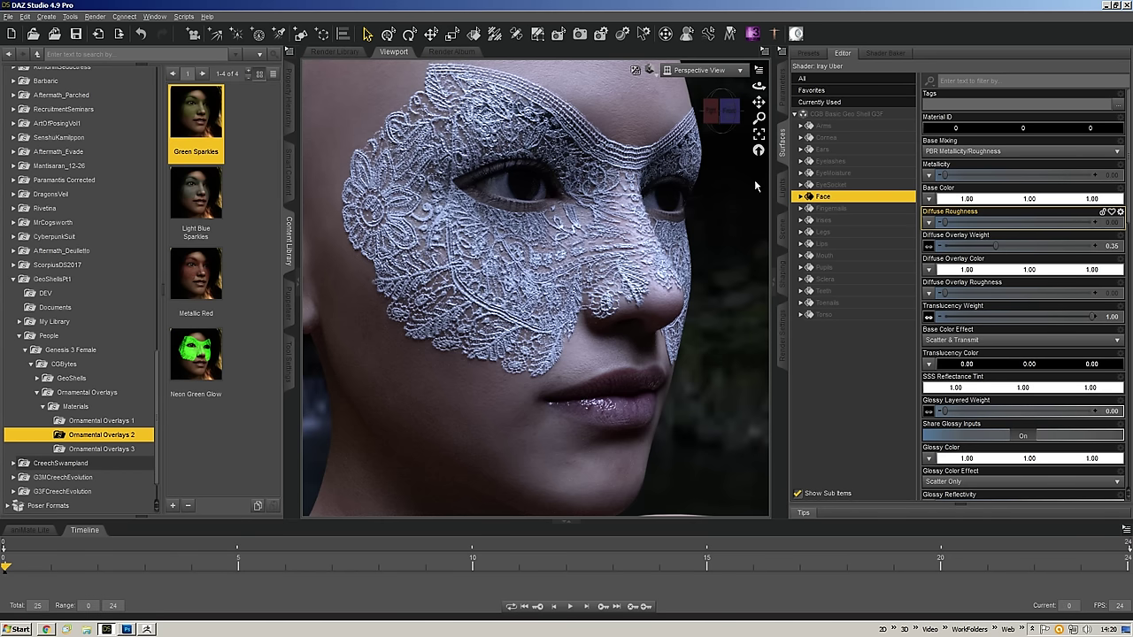
{"action": "left_click", "coordinate": [719, 110]}
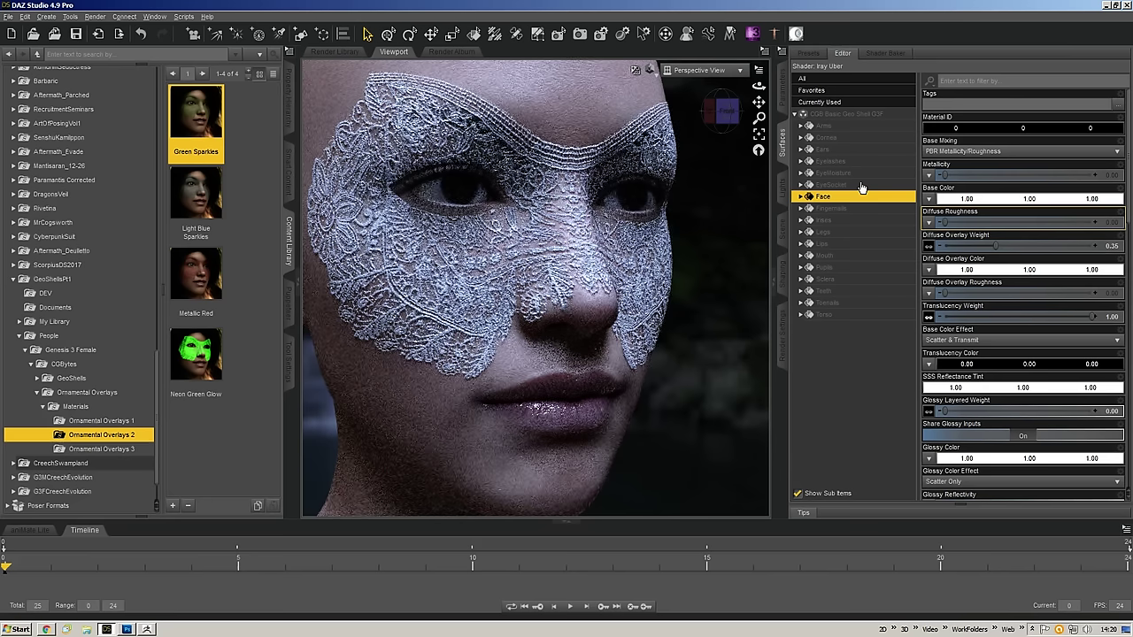
- Switch to ZBrush and load the GeoShellsPt1.ZPR project from the GeoShellsPt1 folder without saving the current project
{"action": "key", "text": "alt+Tab"}
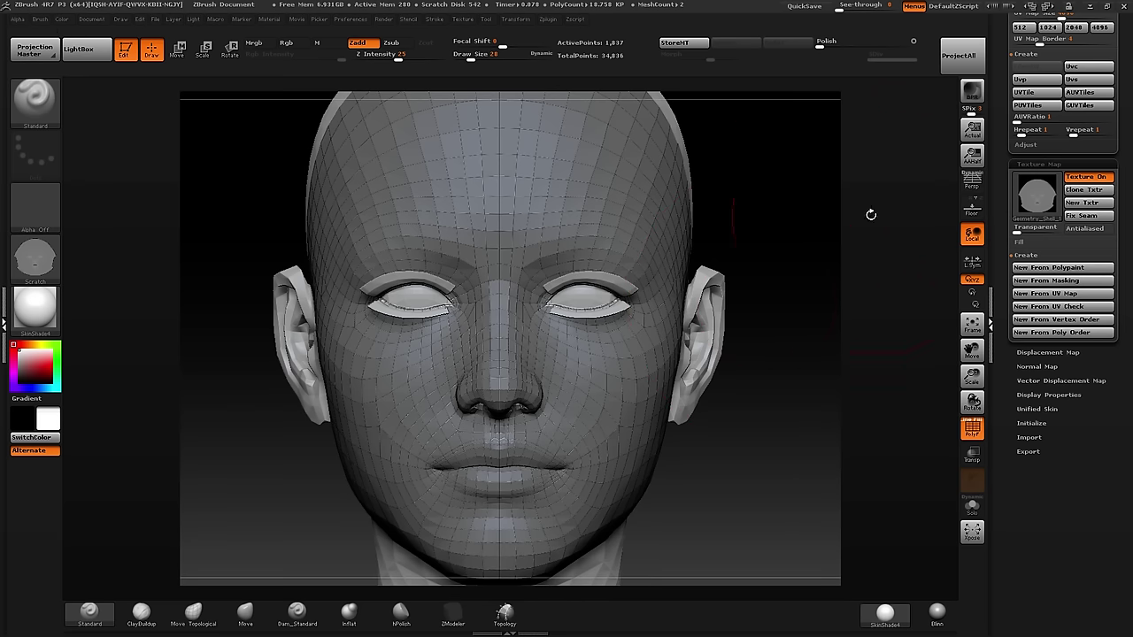
{"action": "left_click_drag", "start_coordinate": [1006, 174], "coordinate": [1018, 480]}
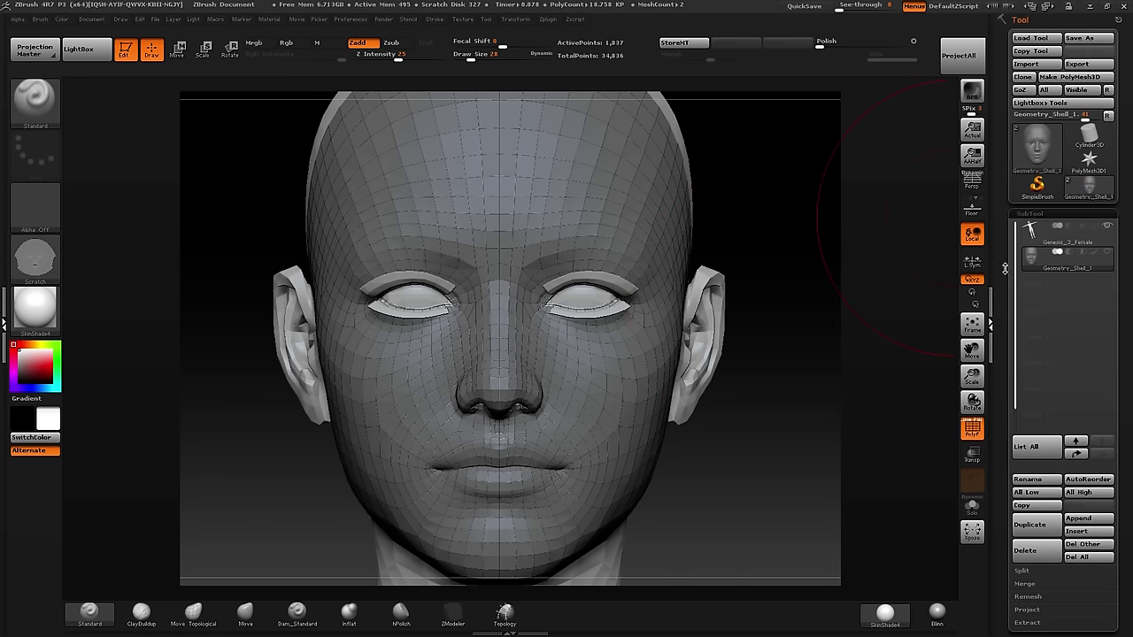
{"action": "left_click", "coordinate": [78, 48]}
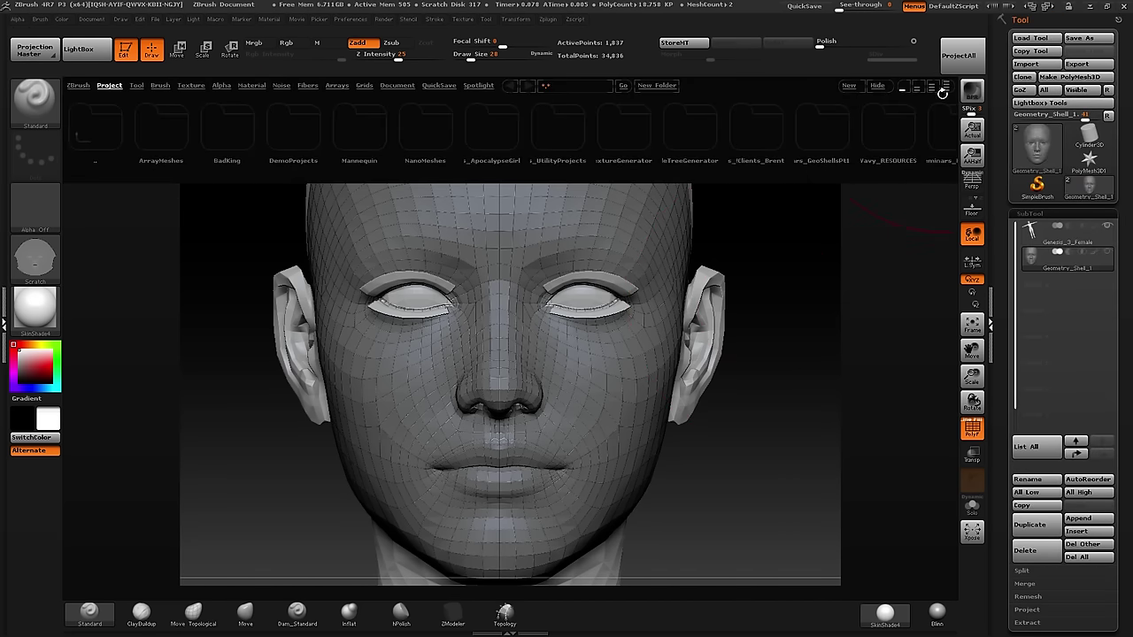
{"action": "left_click", "coordinate": [946, 86]}
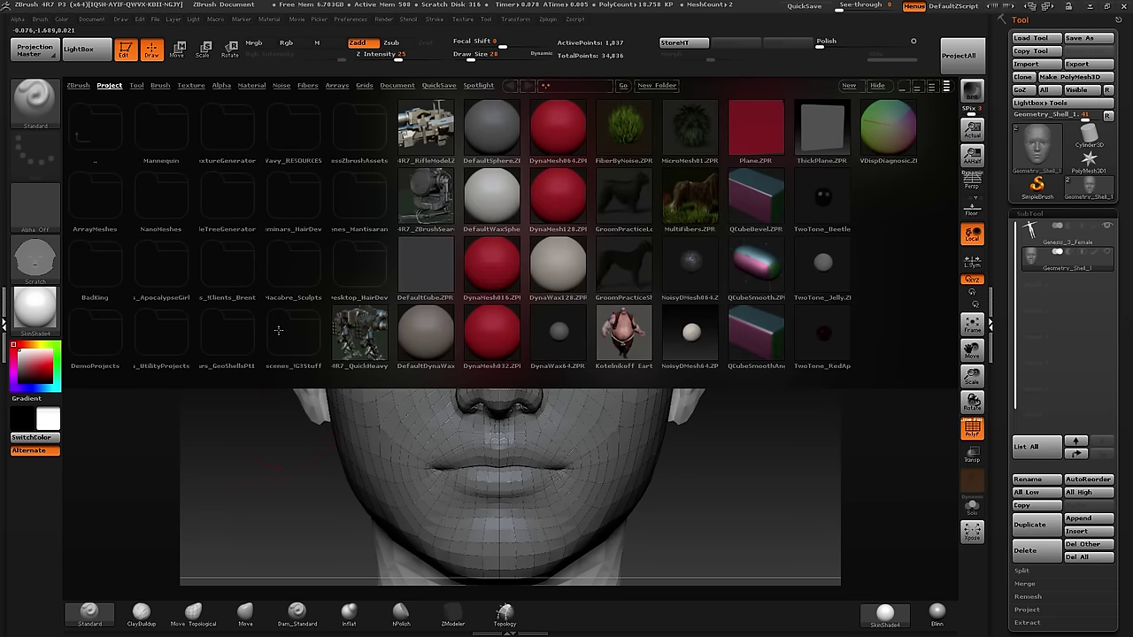
{"action": "left_click", "coordinate": [227, 344]}
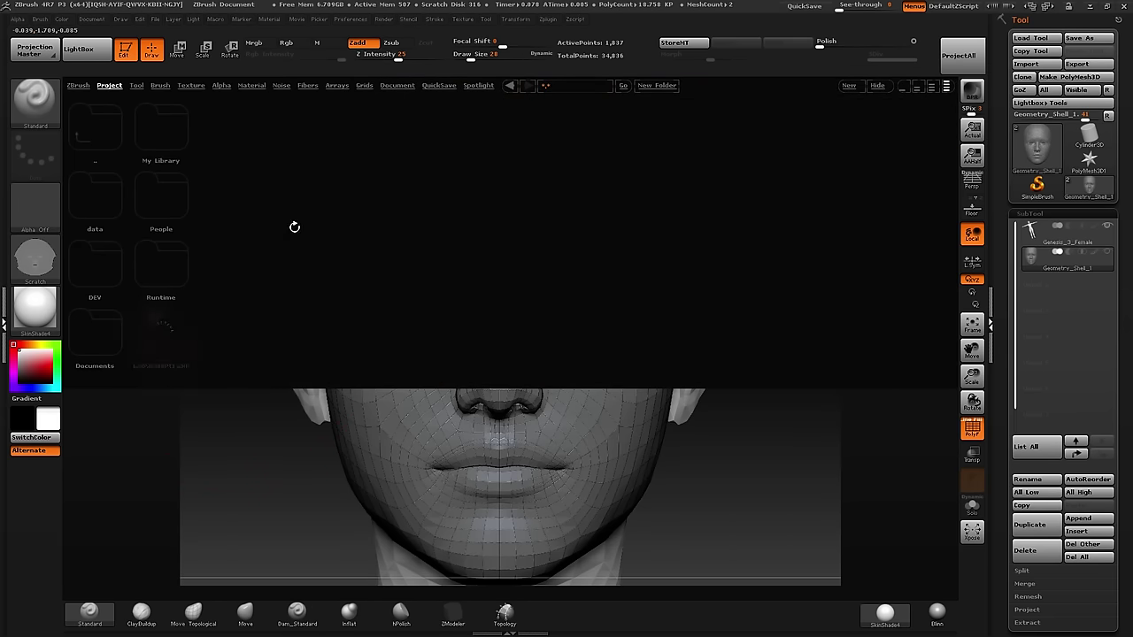
{"action": "double_click", "coordinate": [168, 335]}
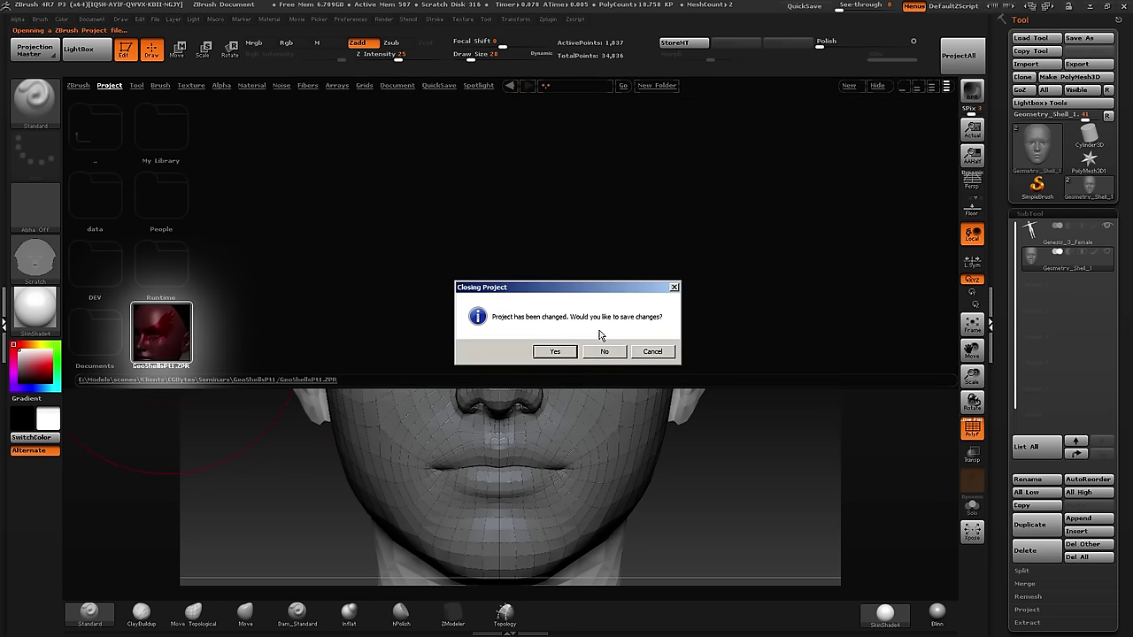
{"action": "left_click", "coordinate": [605, 352]}
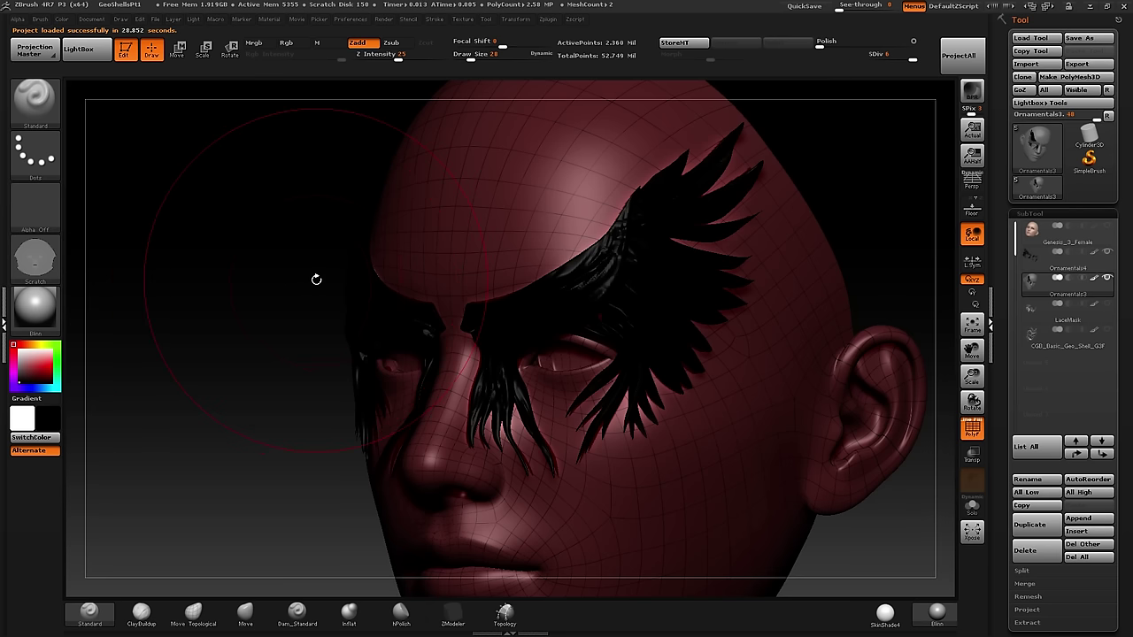
- Turn off the polyframe display and view the black feather mask from the opposite side of the head
{"action": "left_click", "coordinate": [972, 432]}
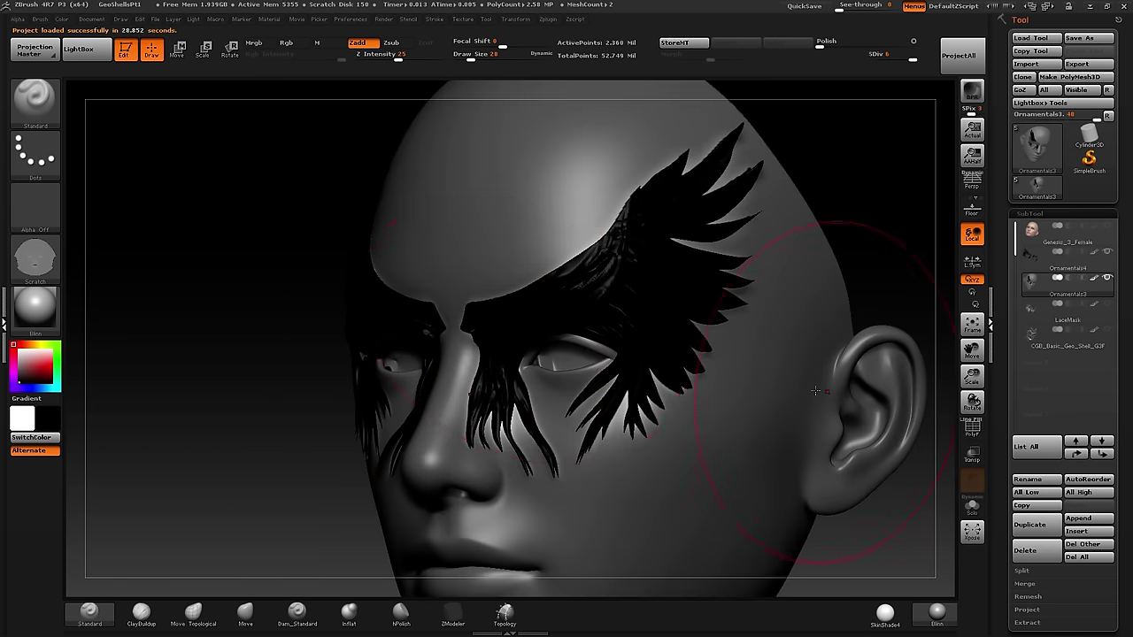
{"action": "mouse_move", "coordinate": [229, 246]}
{"action": "left_mouse_down"}
{"action": "mouse_move", "coordinate": [513, 277]}
{"action": "mouse_move", "coordinate": [570, 258]}
{"action": "left_mouse_up"}
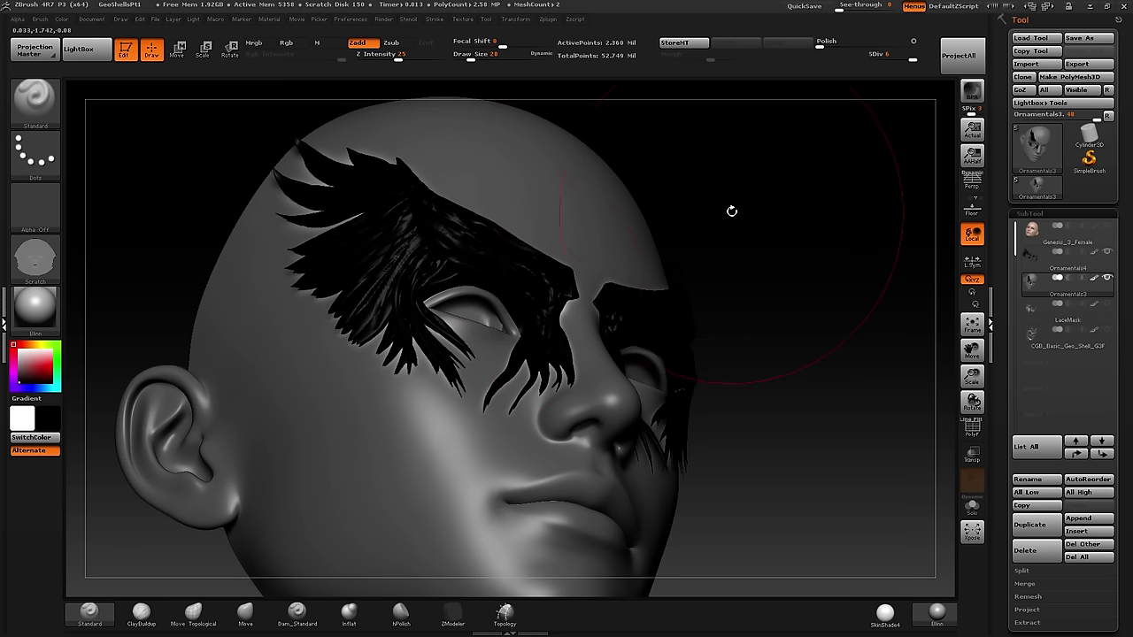
{"action": "left_click_drag", "start_coordinate": [731, 210], "coordinate": [753, 219]}
- Switch to Photoshop and close it, returning to DAZ Studio
{"action": "key", "text": "alt+Tab"}
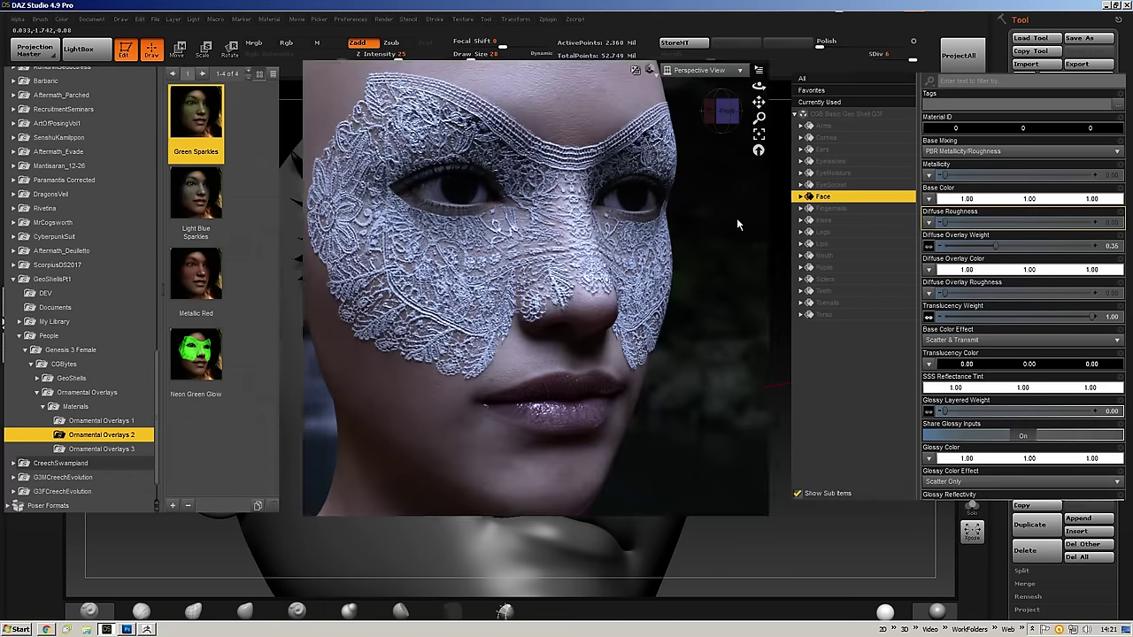
{"action": "key", "text": "alt+Tab"}
{"action": "key", "text": "alt+Tab"}
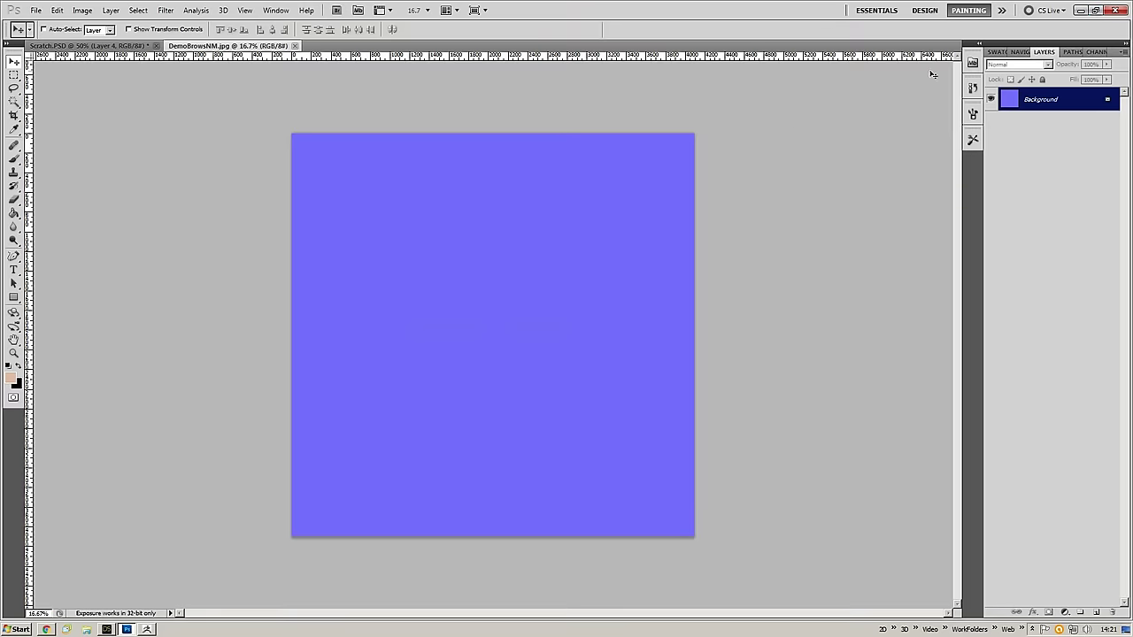
{"action": "left_click", "coordinate": [1114, 11]}
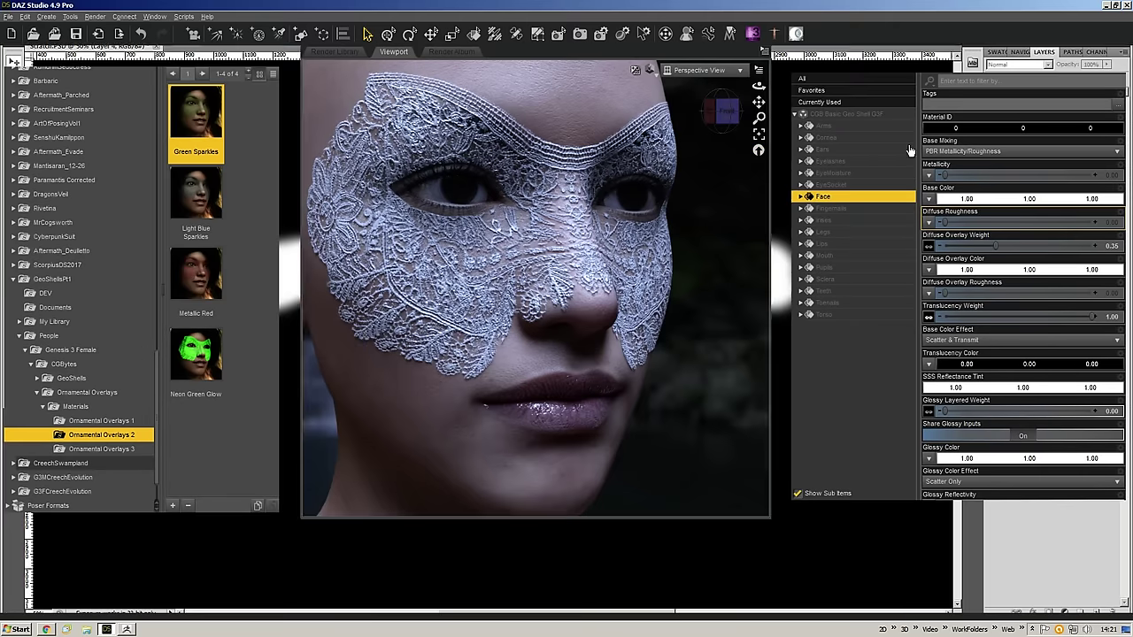
{"action": "left_click", "coordinate": [568, 237]}
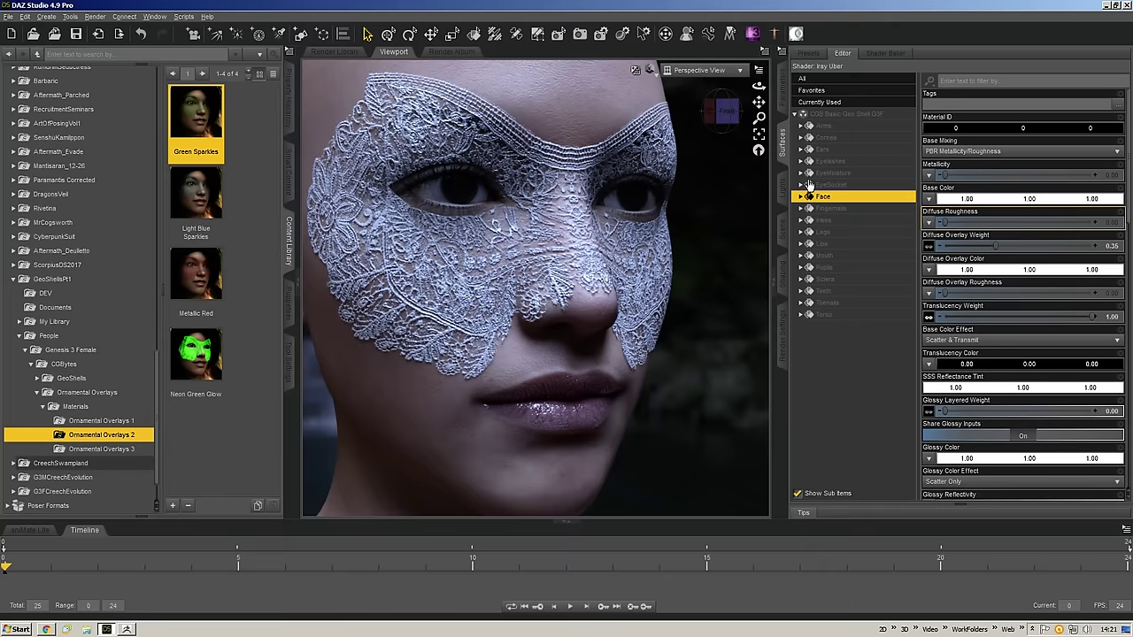
- Switch to ZBrush, isolate the Genesis_3_Female subtool with Solo, and set the current texture to off
{"action": "key", "text": "alt+Tab"}
{"action": "left_click_drag", "start_coordinate": [818, 187], "coordinate": [989, 237]}
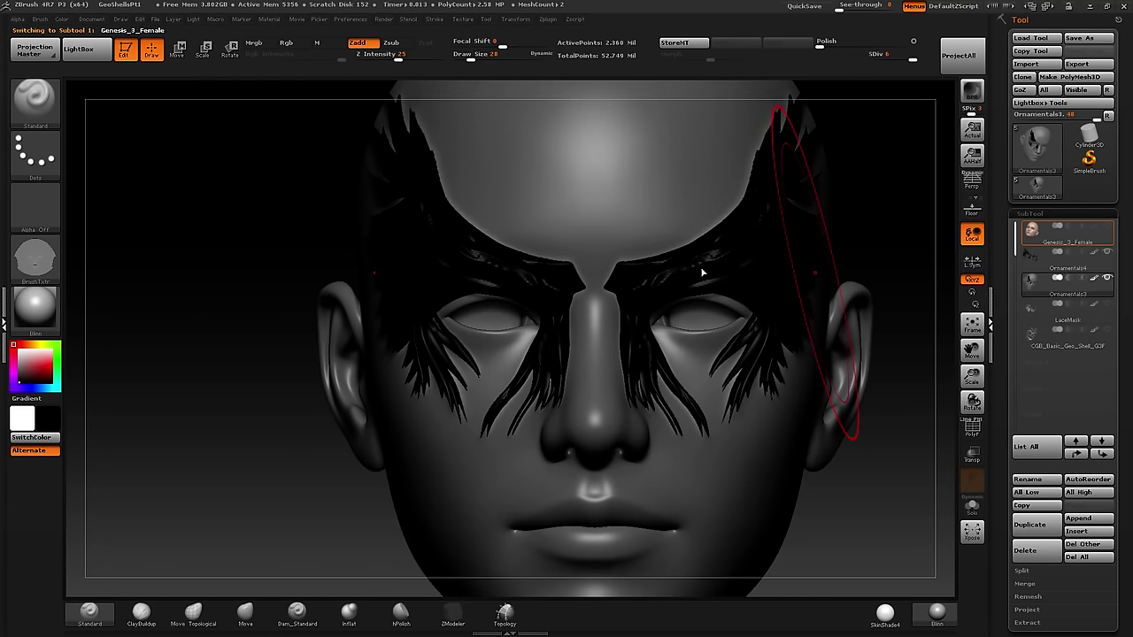
{"action": "left_click", "coordinate": [699, 296], "text": "alt"}
{"action": "left_click", "coordinate": [972, 506]}
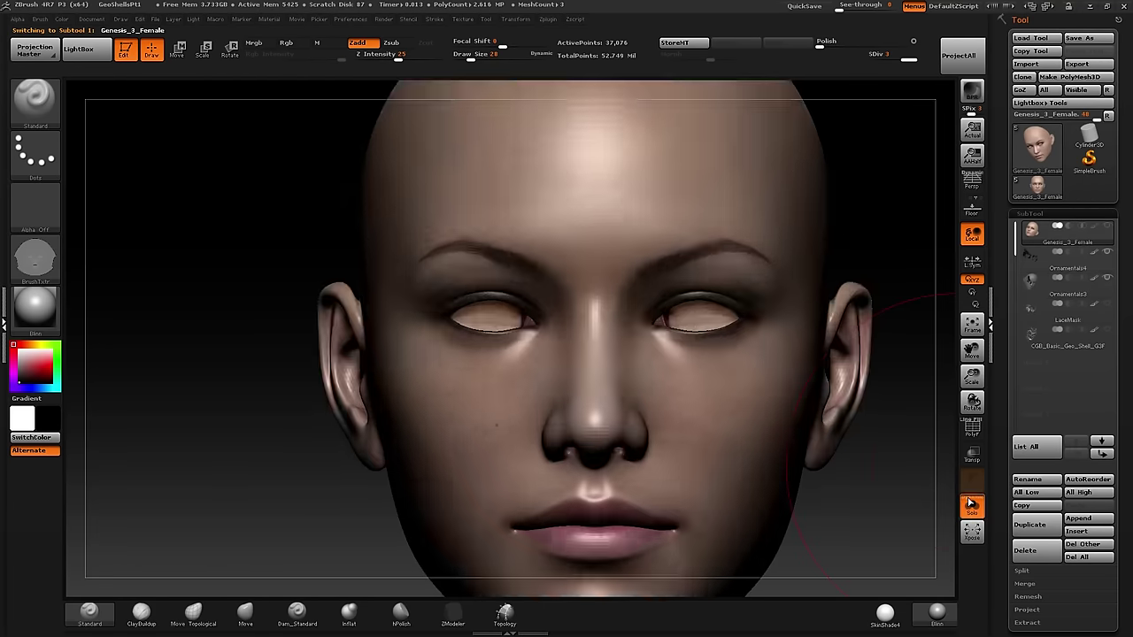
{"action": "key", "text": "f"}
{"action": "right_click_drag", "start_coordinate": [583, 314], "coordinate": [721, 423], "text": "ctrl"}
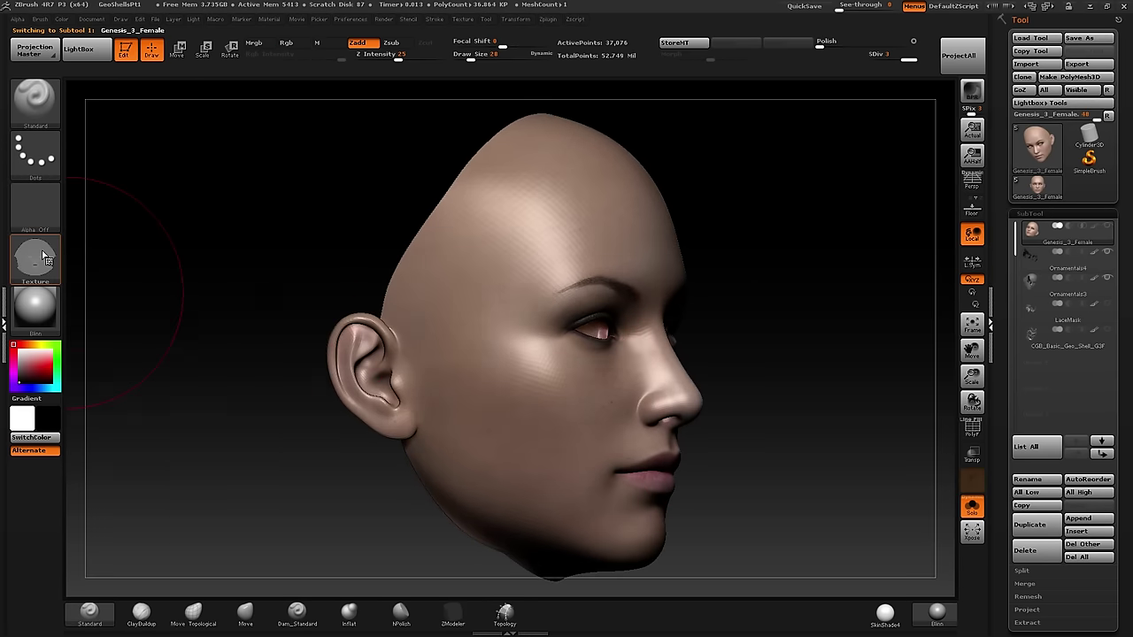
{"action": "left_click", "coordinate": [35, 258]}
{"action": "right_click_drag", "start_coordinate": [742, 227], "coordinate": [632, 241]}
- Select the Ornamentals4 subtool, leave Solo mode, and hide that subtool
{"action": "left_click", "coordinate": [1027, 262]}
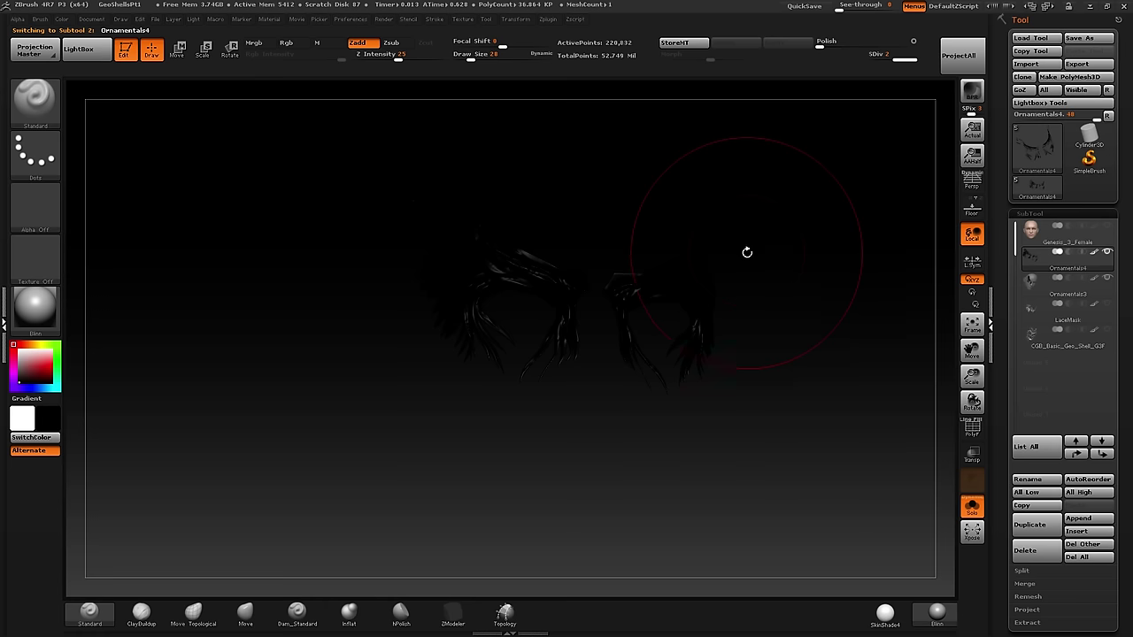
{"action": "left_click", "coordinate": [973, 505]}
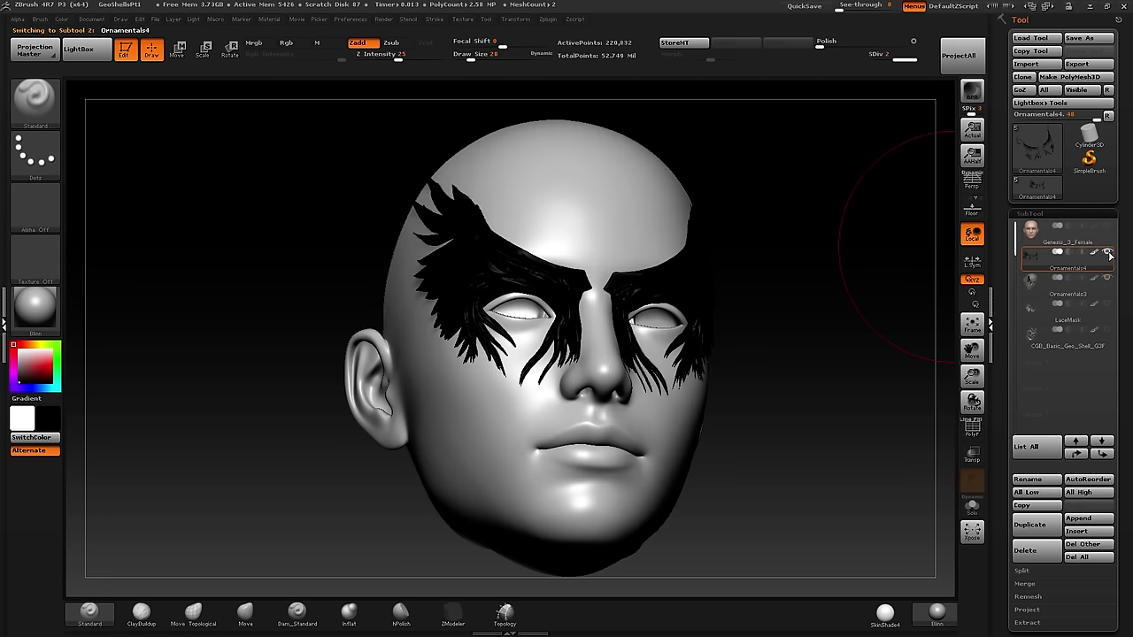
{"action": "right_click_drag", "start_coordinate": [728, 285], "coordinate": [742, 310]}
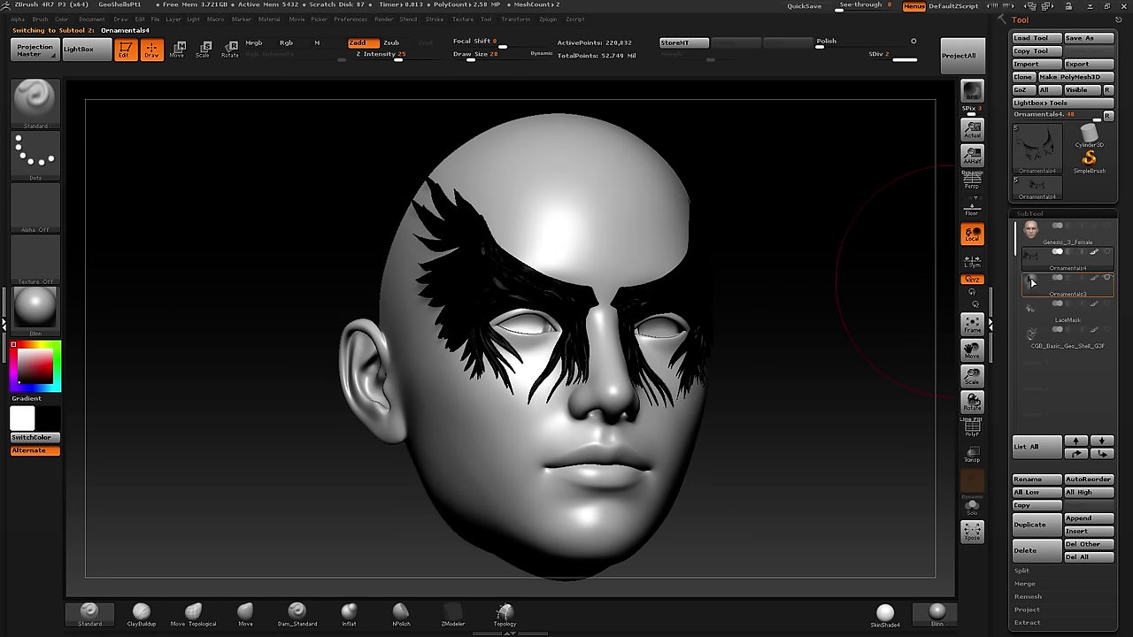
- Select the Ornamentals3 subtool and turn on its texture map for a close view of the flat feather design
{"action": "mouse_move", "coordinate": [655, 337]}
{"action": "right_mouse_down"}
{"action": "mouse_move", "coordinate": [761, 333]}
{"action": "mouse_move", "coordinate": [646, 333]}
{"action": "mouse_move", "coordinate": [620, 425]}
{"action": "mouse_move", "coordinate": [597, 309]}
{"action": "mouse_move", "coordinate": [580, 387]}
{"action": "mouse_move", "coordinate": [681, 368]}
{"action": "mouse_move", "coordinate": [496, 398]}
{"action": "mouse_move", "coordinate": [567, 363]}
{"action": "mouse_move", "coordinate": [605, 246]}
{"action": "right_mouse_up"}
{"action": "left_click_drag", "start_coordinate": [1002, 483], "coordinate": [1008, 260]}
{"action": "left_click", "coordinate": [1087, 312]}
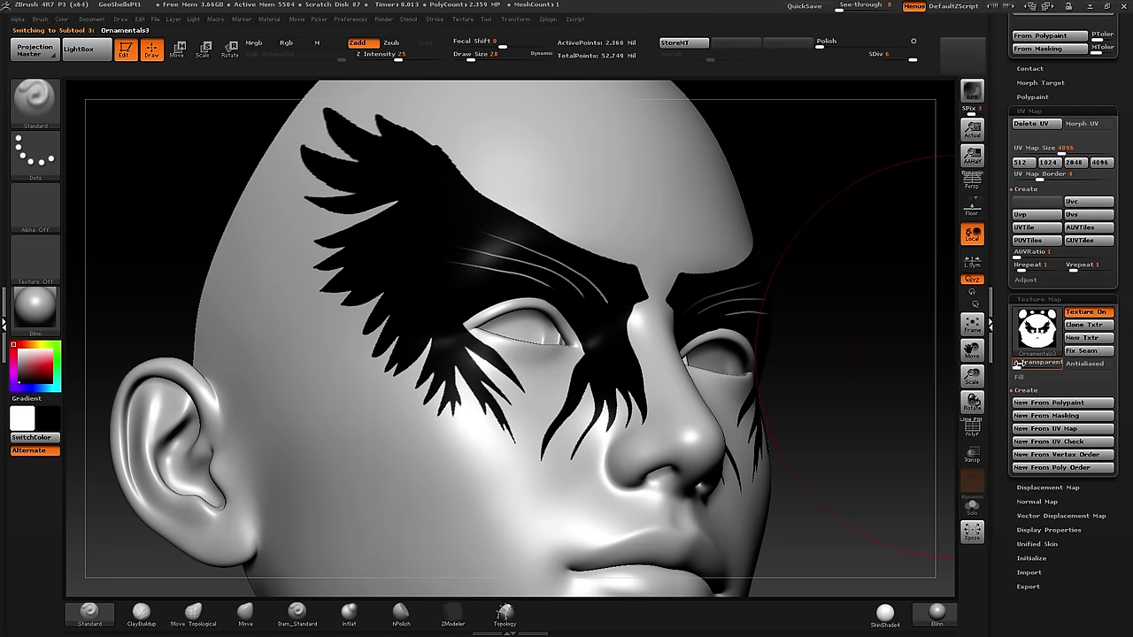
{"action": "left_click", "coordinate": [1074, 363]}
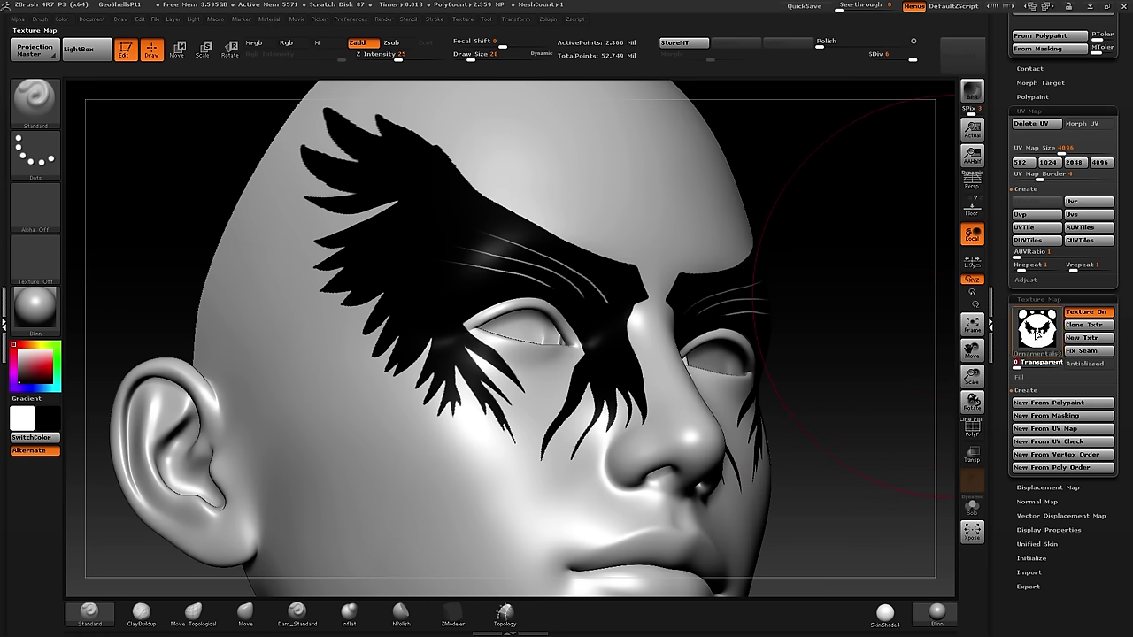
- Clone the Ornamentals3 texture map, invert the copy, and apply the inverted version to the subtool
{"action": "left_click", "coordinate": [1034, 340]}
{"action": "left_click", "coordinate": [1072, 325]}
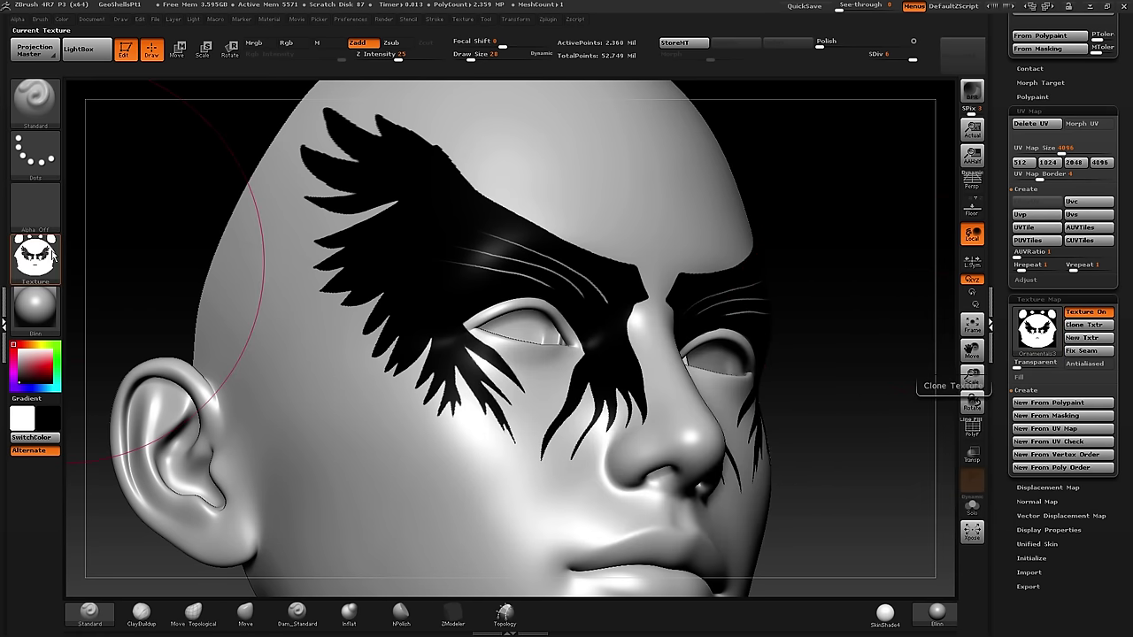
{"action": "left_click", "coordinate": [40, 263]}
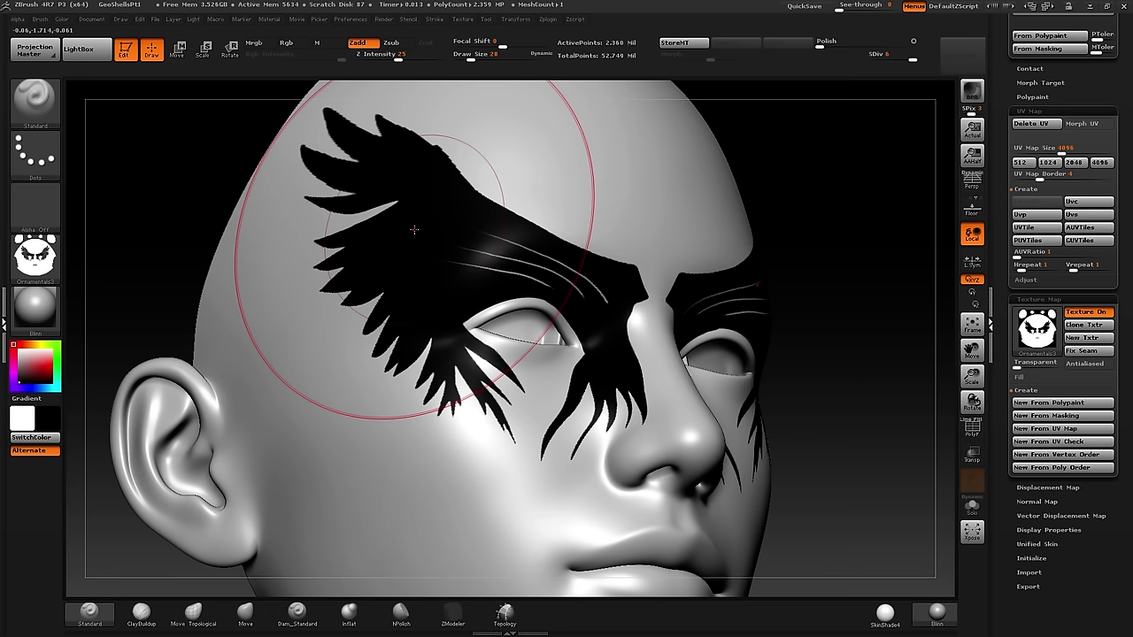
{"action": "left_click", "coordinate": [464, 19]}
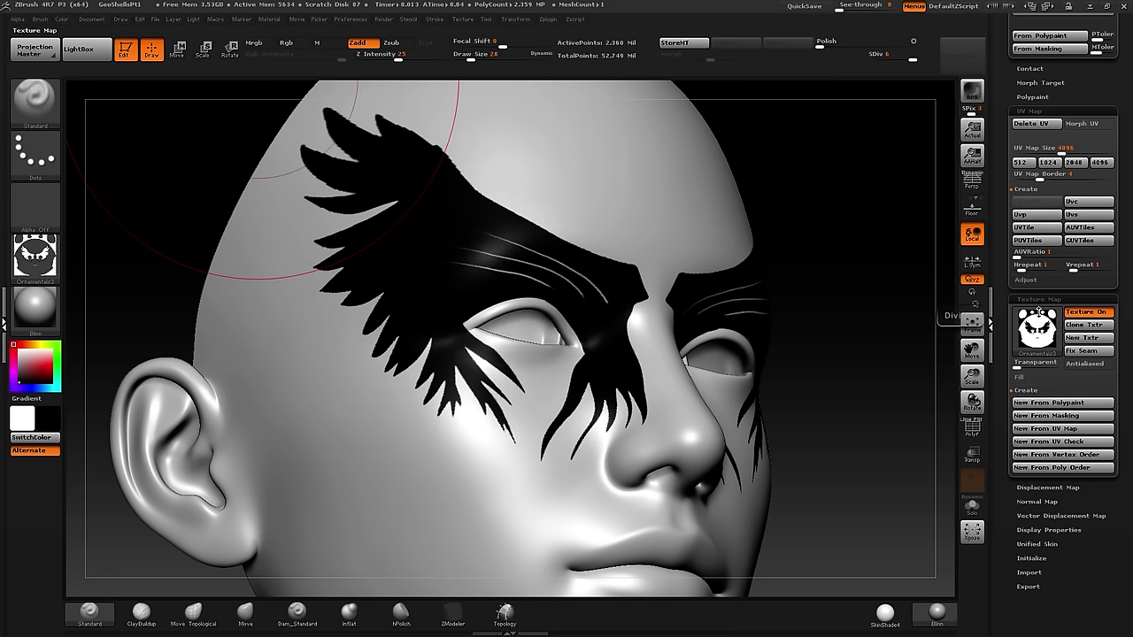
{"action": "left_click", "coordinate": [1037, 327]}
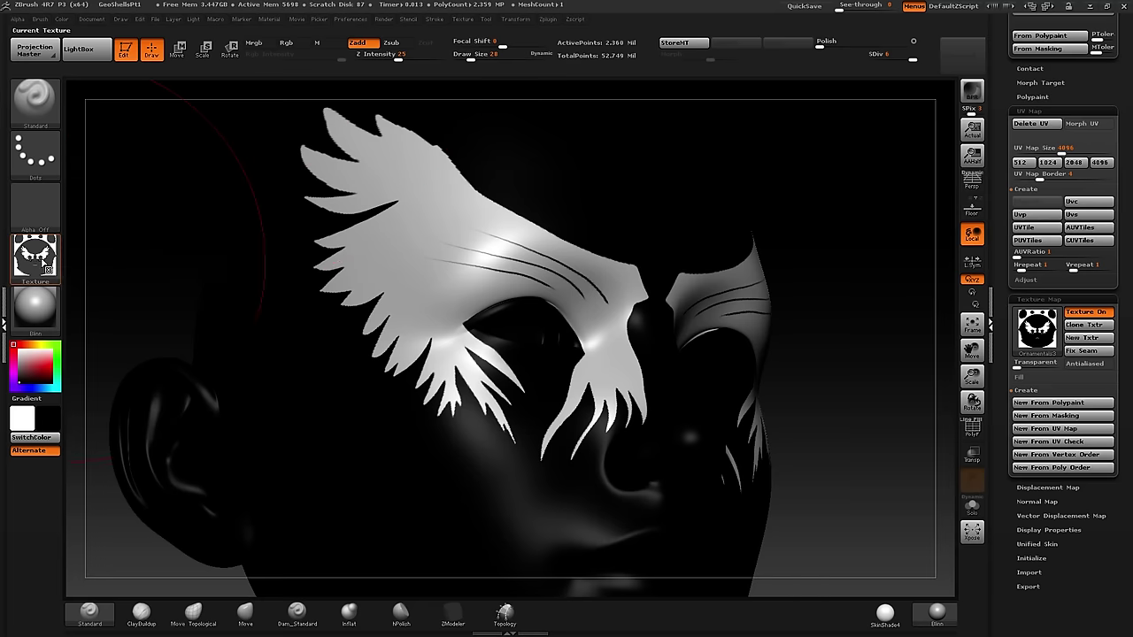
- Clear the current texture, then make the Ornamentals3 texture map transparent and show the Genesis_3_Female head beneath it
{"action": "left_click", "coordinate": [37, 260]}
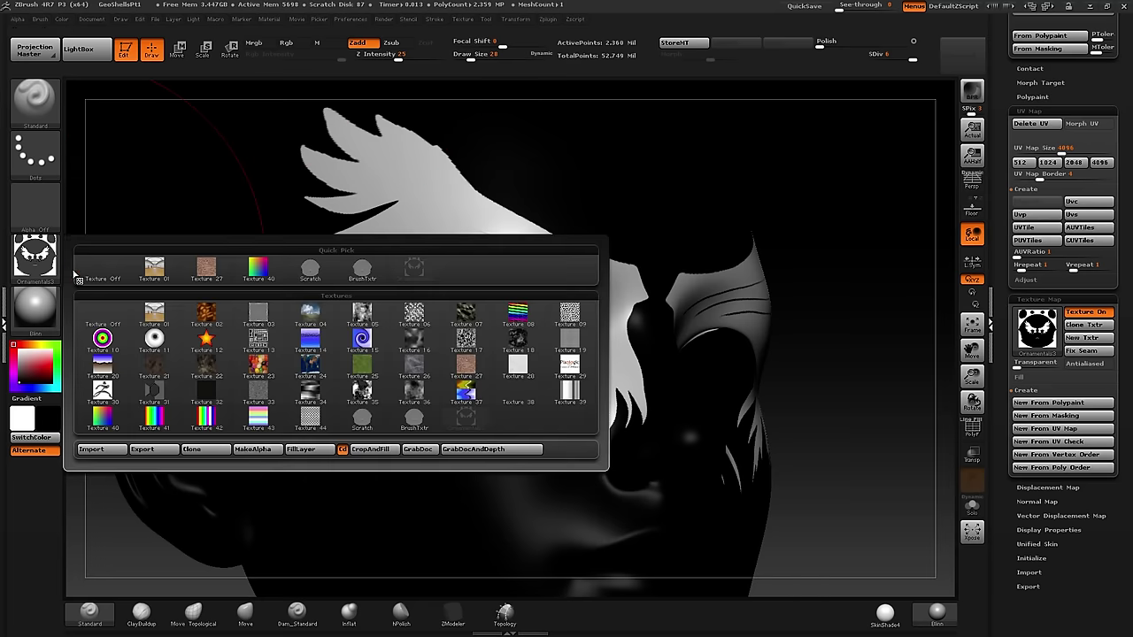
{"action": "left_click", "coordinate": [106, 272]}
{"action": "left_click", "coordinate": [1027, 364]}
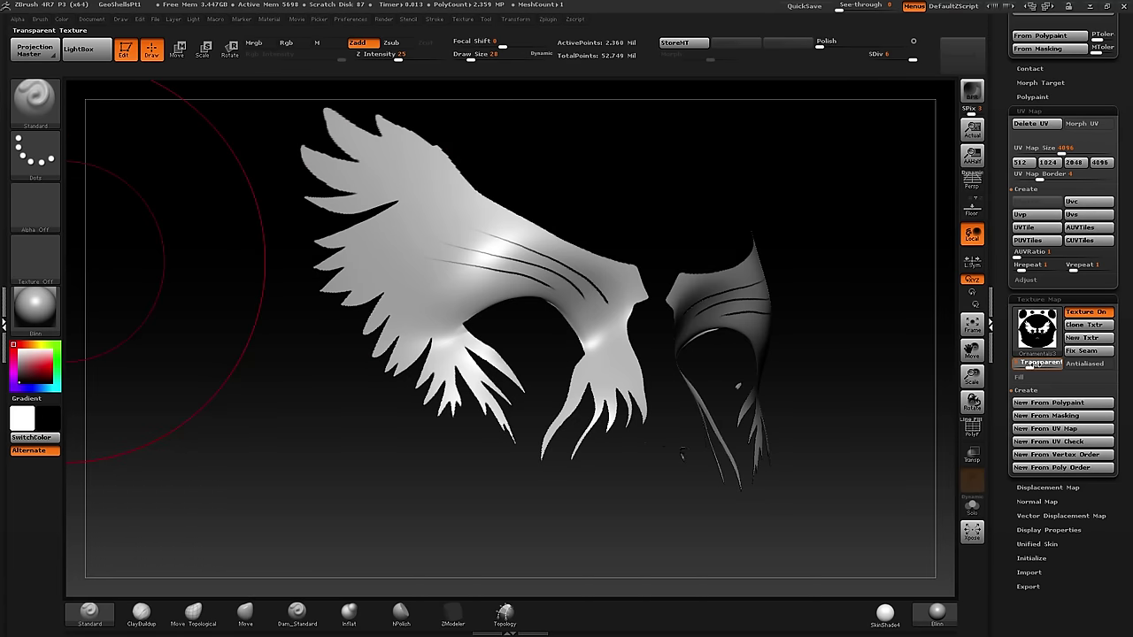
{"action": "left_click_drag", "start_coordinate": [998, 312], "coordinate": [1021, 426]}
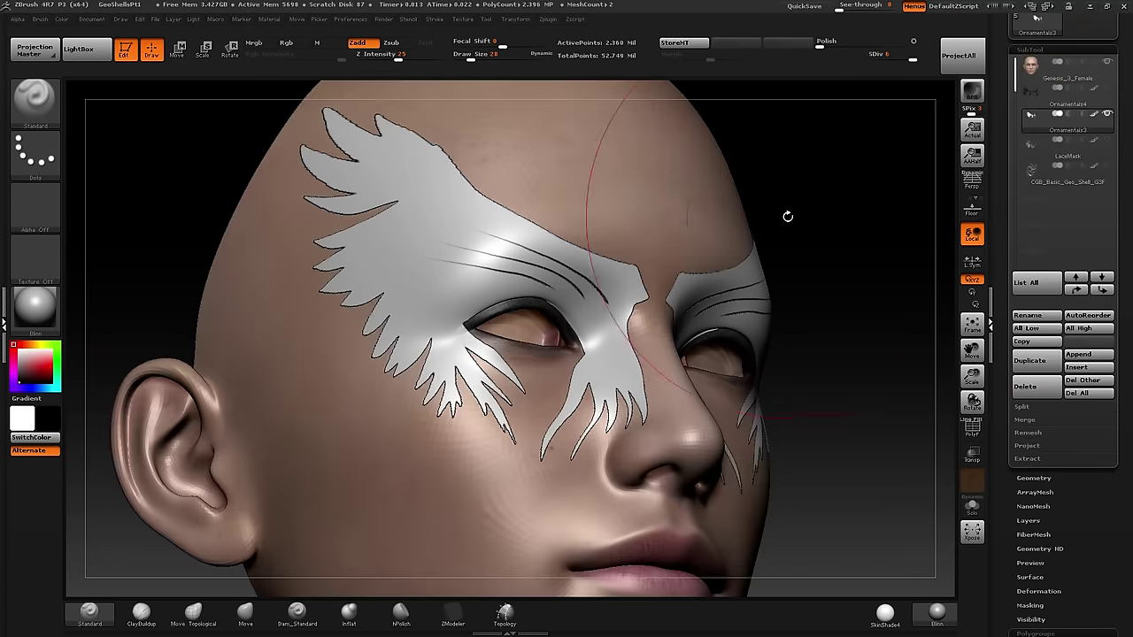
- Examine the flat feather design from the front and side, and select the CGB_Basic_Geo_Shell_G3F subtool
{"action": "left_click_drag", "start_coordinate": [787, 215], "coordinate": [664, 288]}
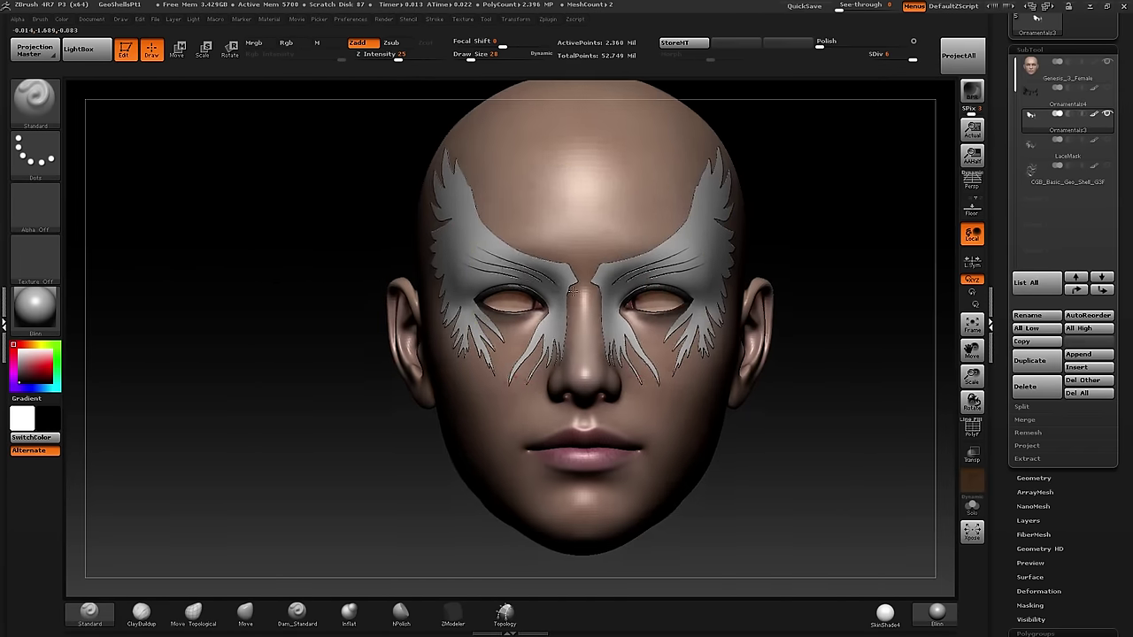
{"action": "mouse_move", "coordinate": [531, 292]}
{"action": "left_mouse_down"}
{"action": "mouse_move", "coordinate": [620, 283]}
{"action": "mouse_move", "coordinate": [593, 281]}
{"action": "mouse_move", "coordinate": [582, 250]}
{"action": "left_mouse_up"}
{"action": "mouse_move", "coordinate": [656, 253]}
{"action": "left_mouse_down"}
{"action": "mouse_move", "coordinate": [537, 256]}
{"action": "mouse_move", "coordinate": [620, 270]}
{"action": "left_mouse_up"}
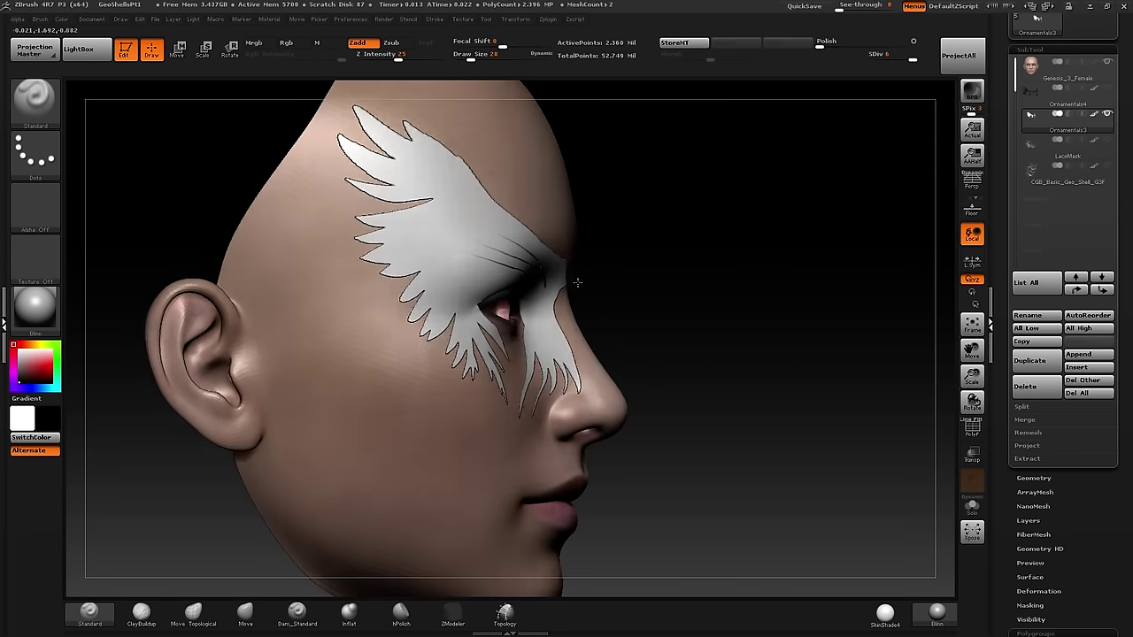
{"action": "mouse_move", "coordinate": [576, 283]}
{"action": "left_mouse_down"}
{"action": "mouse_move", "coordinate": [498, 271]}
{"action": "mouse_move", "coordinate": [614, 279]}
{"action": "mouse_move", "coordinate": [547, 276]}
{"action": "mouse_move", "coordinate": [611, 283]}
{"action": "mouse_move", "coordinate": [553, 278]}
{"action": "mouse_move", "coordinate": [602, 282]}
{"action": "mouse_move", "coordinate": [556, 280]}
{"action": "mouse_move", "coordinate": [583, 286]}
{"action": "left_mouse_up"}
{"action": "right_click_drag", "start_coordinate": [584, 286], "coordinate": [513, 283]}
{"action": "left_click", "coordinate": [1027, 179]}
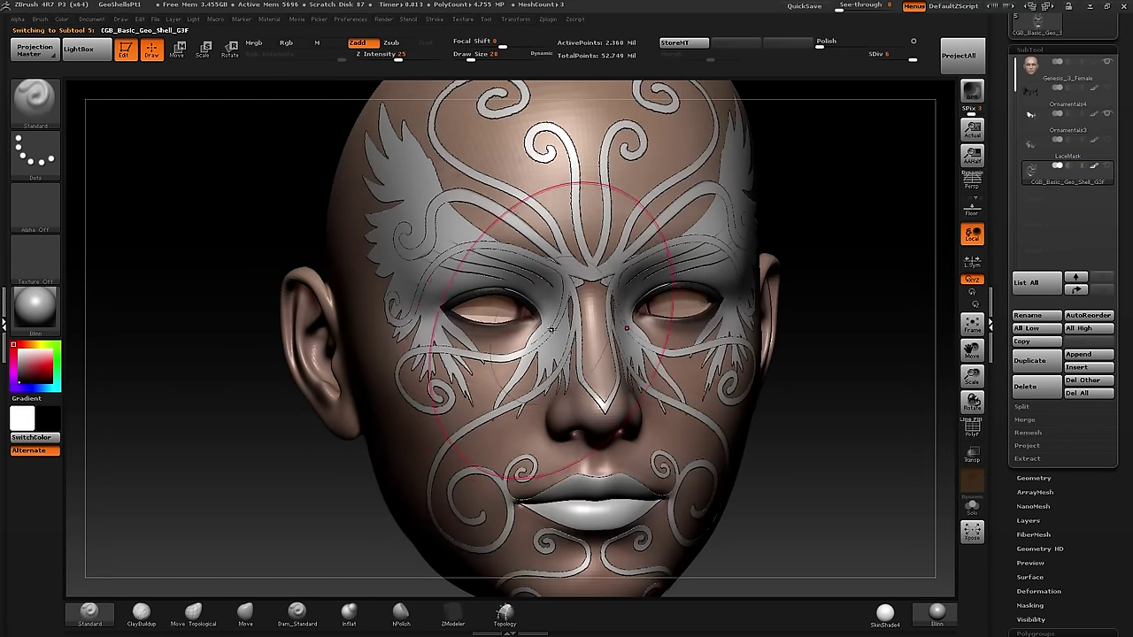
- Select the LaceMask subtool, view it together with the other overlays, and show it on its own
{"action": "left_click", "coordinate": [1103, 146]}
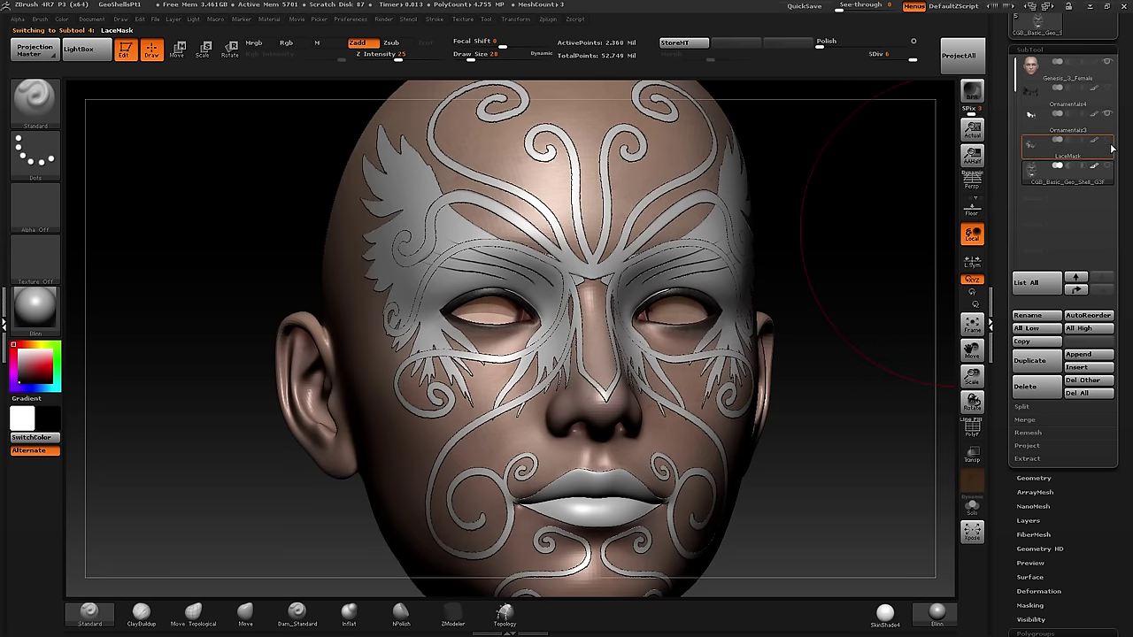
{"action": "left_click", "coordinate": [1108, 140]}
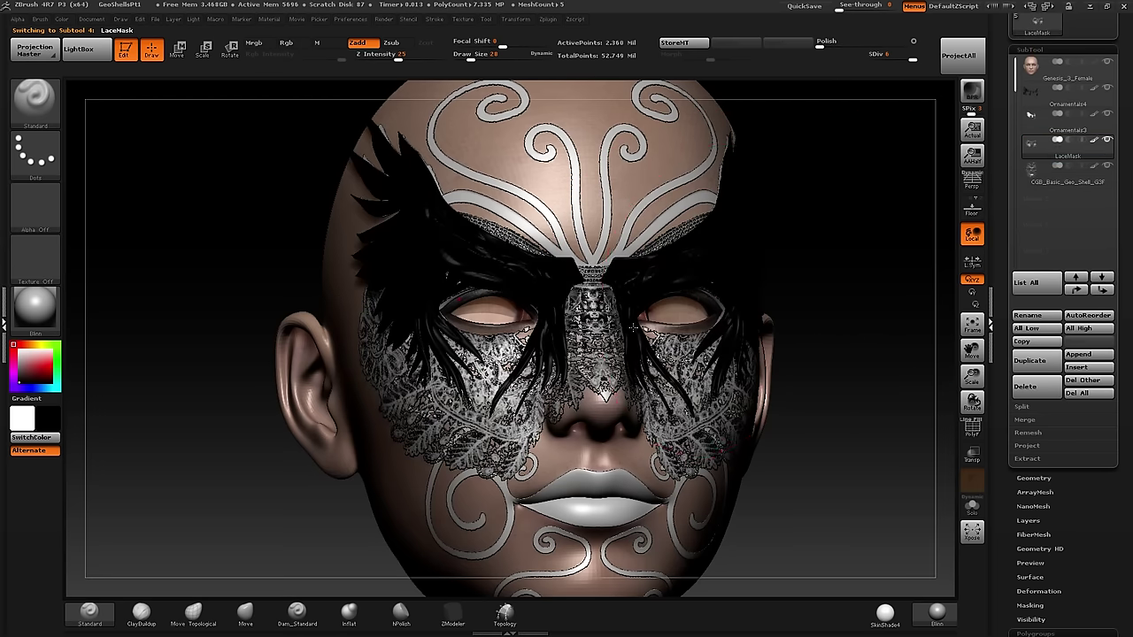
{"action": "right_click_drag", "start_coordinate": [629, 329], "coordinate": [779, 329]}
{"action": "left_click", "coordinate": [1108, 141]}
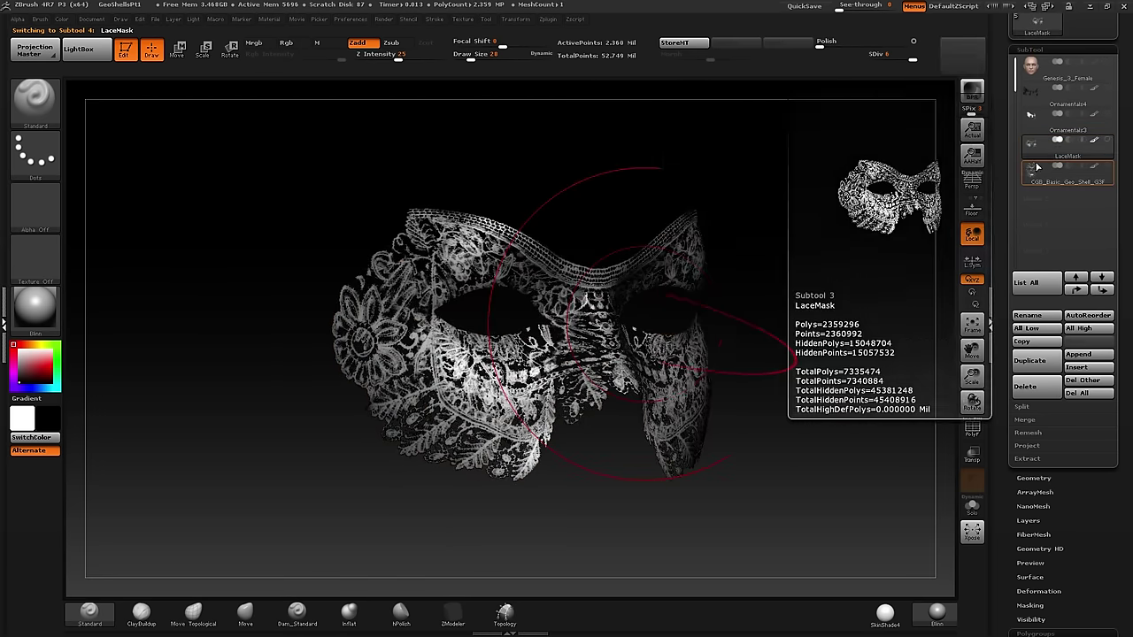
- Select CGB_Basic_Geo_Shell_G3F and show it with only the Ornamentals3 feathers over the Genesis_3_Female head, hiding Ornamentals4 and LaceMask
{"action": "left_click", "coordinate": [1043, 168]}
{"action": "left_click", "coordinate": [1108, 165]}
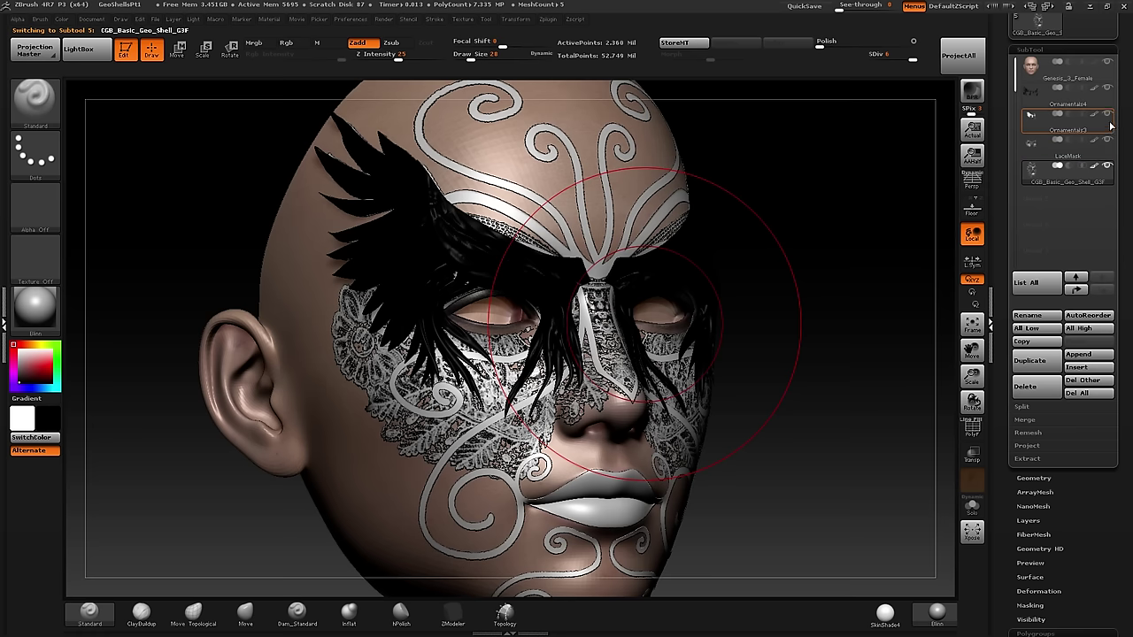
{"action": "left_click", "coordinate": [1108, 89]}
{"action": "left_click", "coordinate": [1107, 140]}
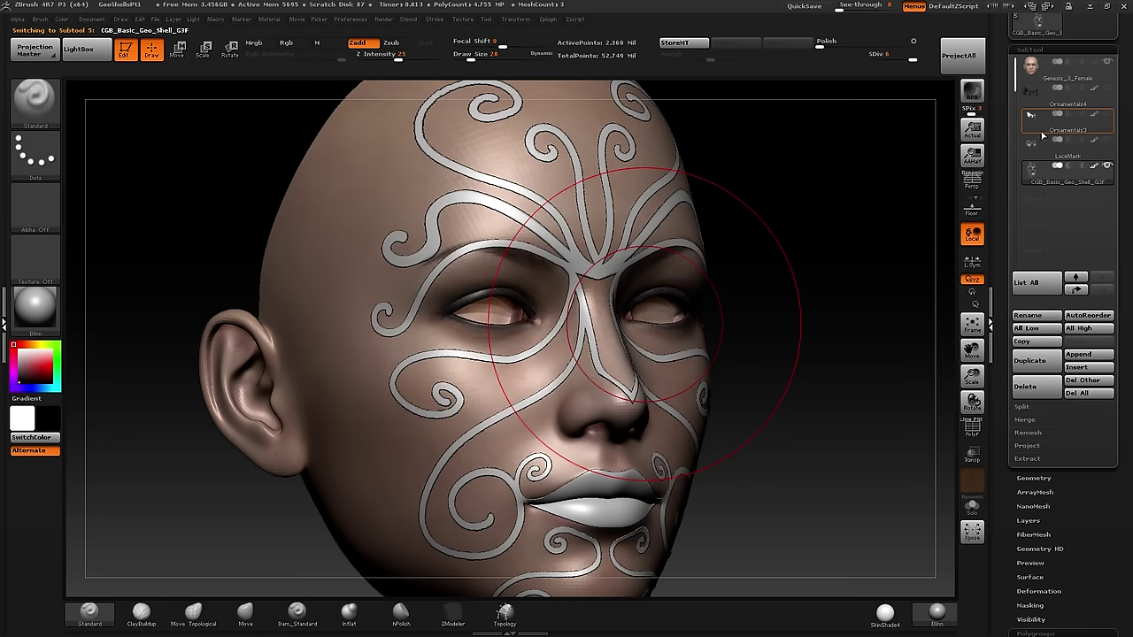
{"action": "left_click", "coordinate": [1108, 89]}
{"action": "left_click_drag", "start_coordinate": [735, 278], "coordinate": [738, 222]}
{"action": "left_click", "coordinate": [1108, 90]}
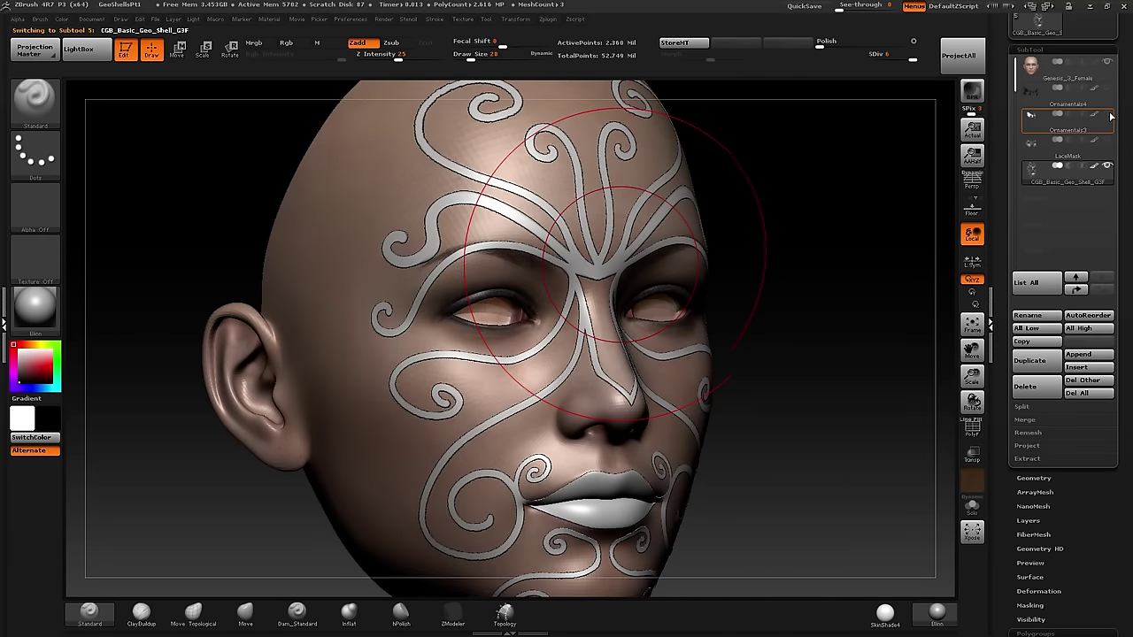
{"action": "left_click", "coordinate": [1108, 115]}
{"action": "right_click_drag", "start_coordinate": [604, 262], "coordinate": [552, 268]}
{"action": "left_click_drag", "start_coordinate": [552, 268], "coordinate": [655, 262]}
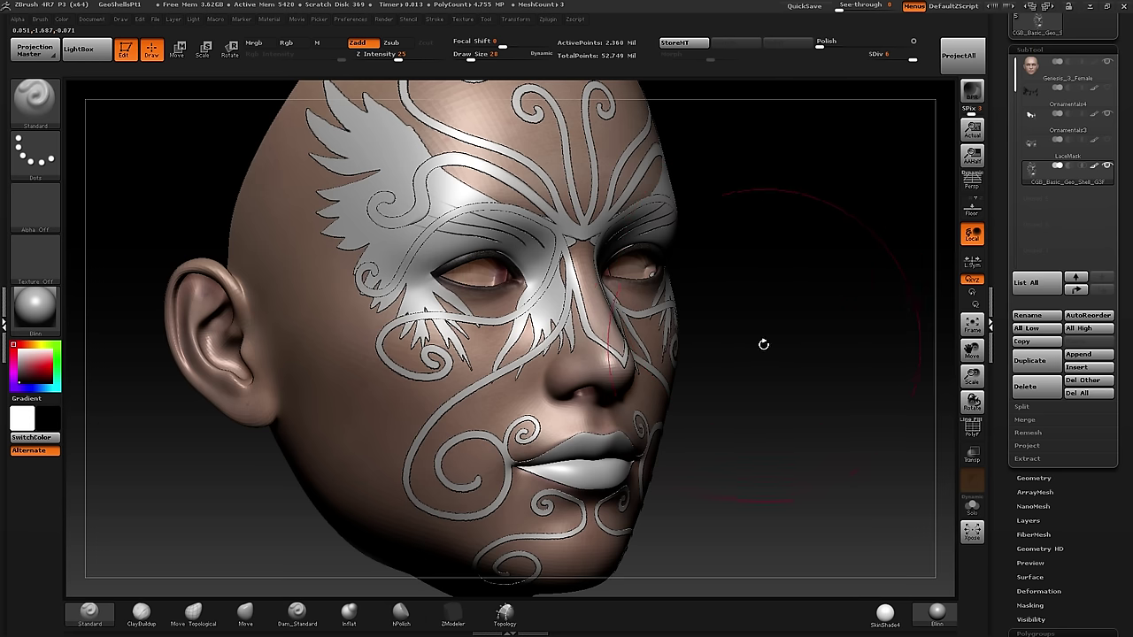
{"action": "left_click_drag", "start_coordinate": [841, 345], "coordinate": [756, 331]}
{"action": "left_click_drag", "start_coordinate": [584, 347], "coordinate": [718, 271]}
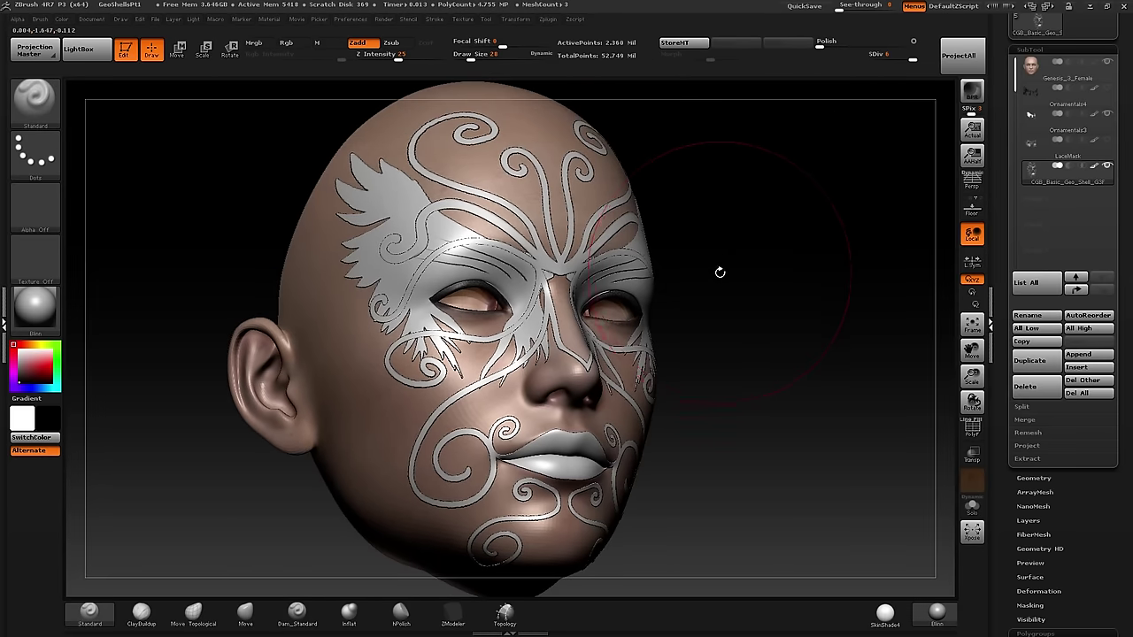
- Hide the CGB_Basic_Geo_Shell_G3F scrollwork and select the Ornamentals4 feather subtool
{"action": "left_click", "coordinate": [1032, 102]}
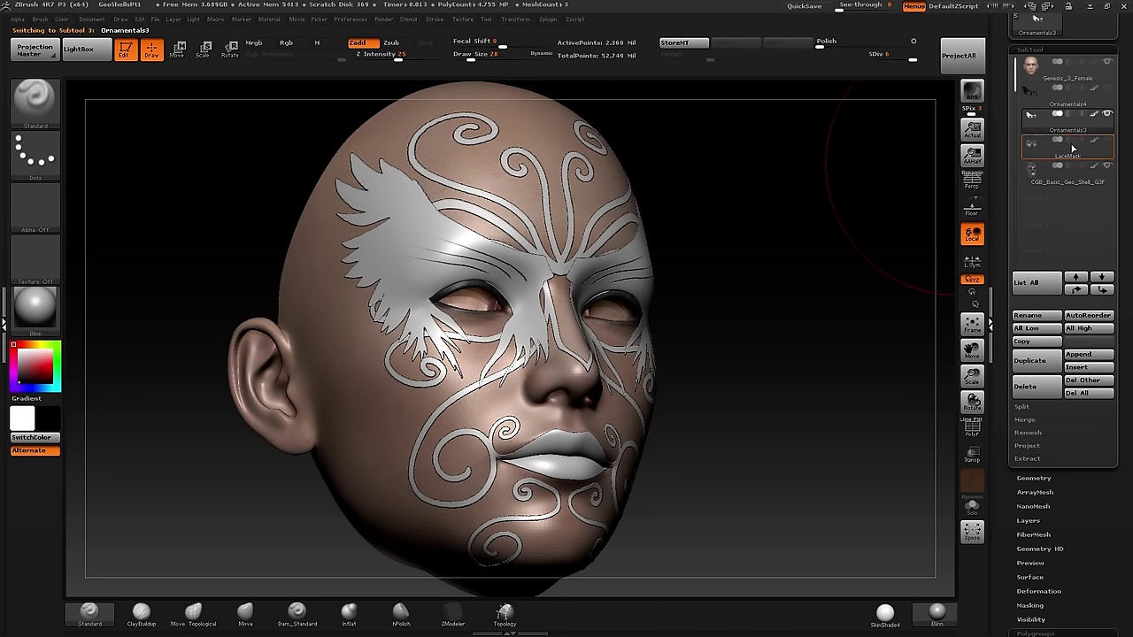
{"action": "left_click", "coordinate": [1107, 167]}
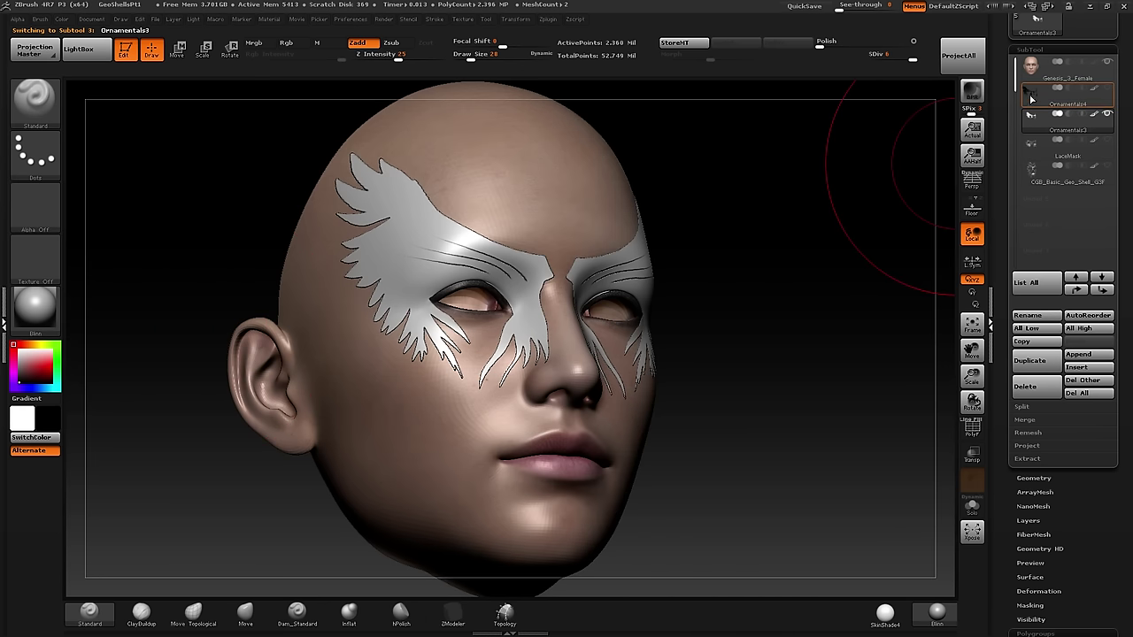
{"action": "left_click", "coordinate": [1098, 112]}
{"action": "left_click_drag", "start_coordinate": [764, 218], "coordinate": [737, 268]}
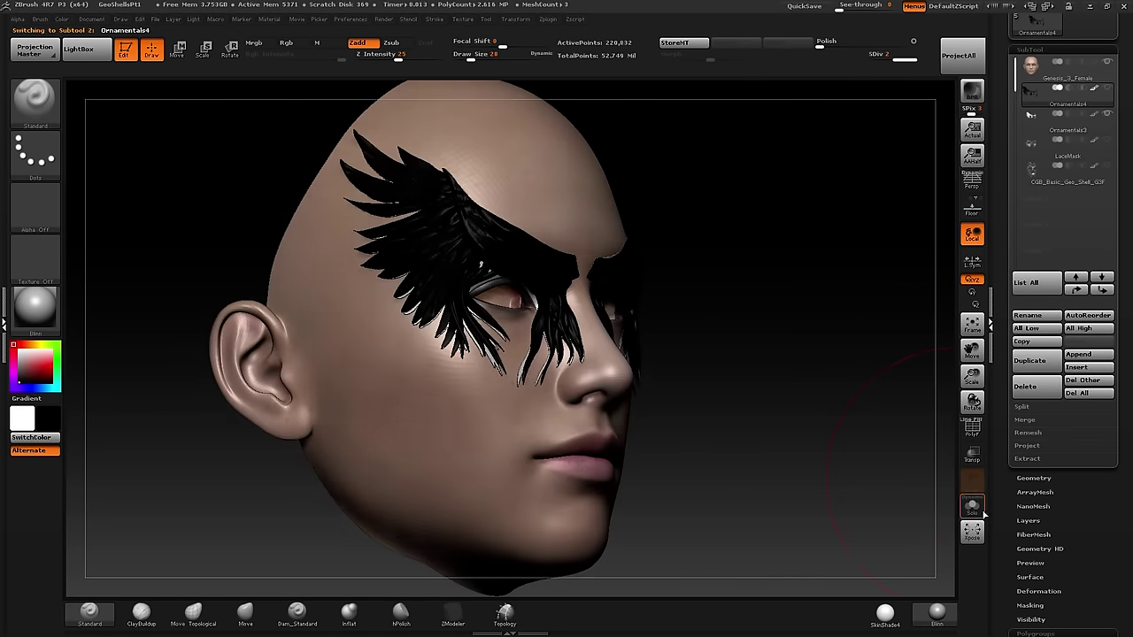
- Inspect the Ornamentals4 feathers alone in Solo mode and again on the head from several angles
{"action": "left_click", "coordinate": [974, 508]}
{"action": "left_click_drag", "start_coordinate": [632, 355], "coordinate": [632, 256]}
{"action": "left_click", "coordinate": [972, 507]}
{"action": "right_click_drag", "start_coordinate": [671, 257], "coordinate": [607, 252], "text": "alt"}
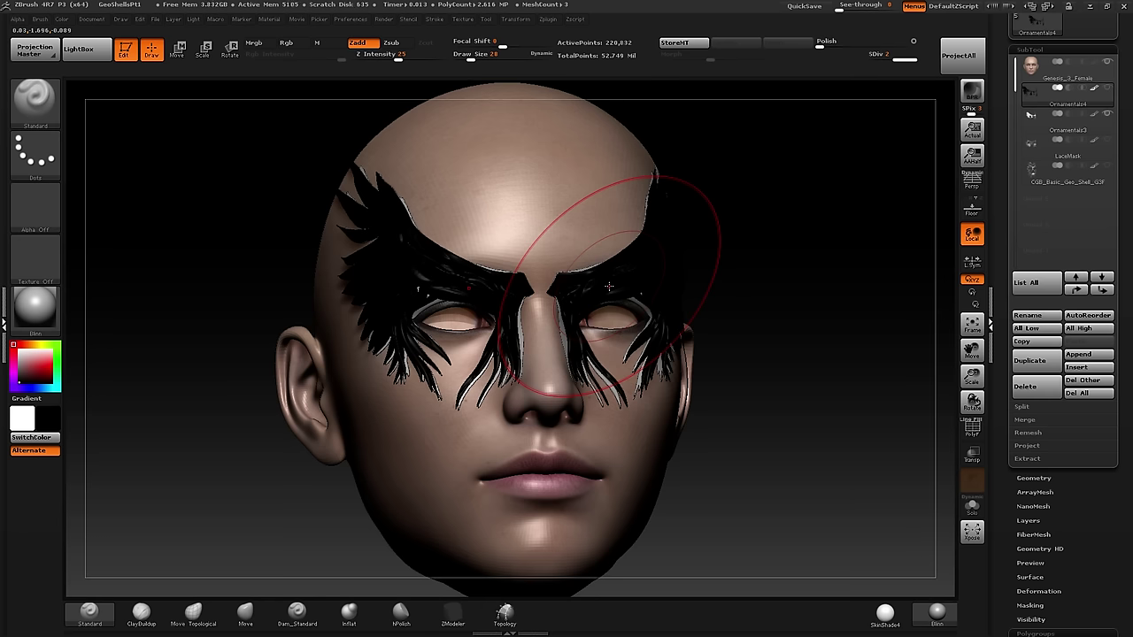
{"action": "left_click_drag", "start_coordinate": [1003, 160], "coordinate": [1003, 170]}
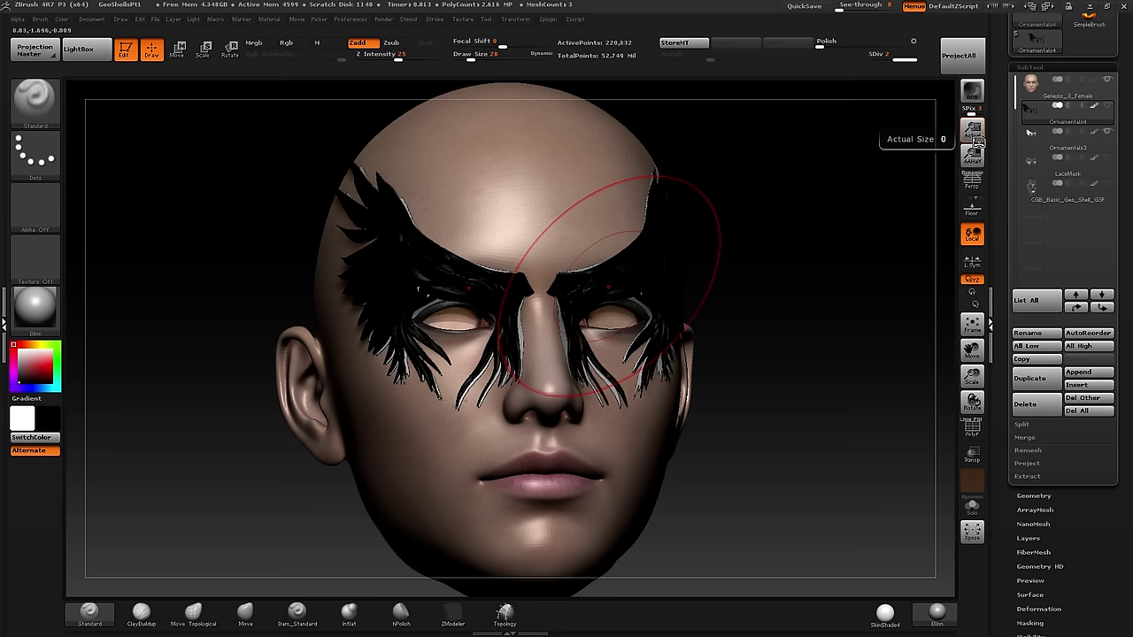
{"action": "mouse_move", "coordinate": [764, 261]}
{"action": "left_mouse_down"}
{"action": "mouse_move", "coordinate": [746, 274]}
{"action": "mouse_move", "coordinate": [781, 266]}
{"action": "left_mouse_up"}
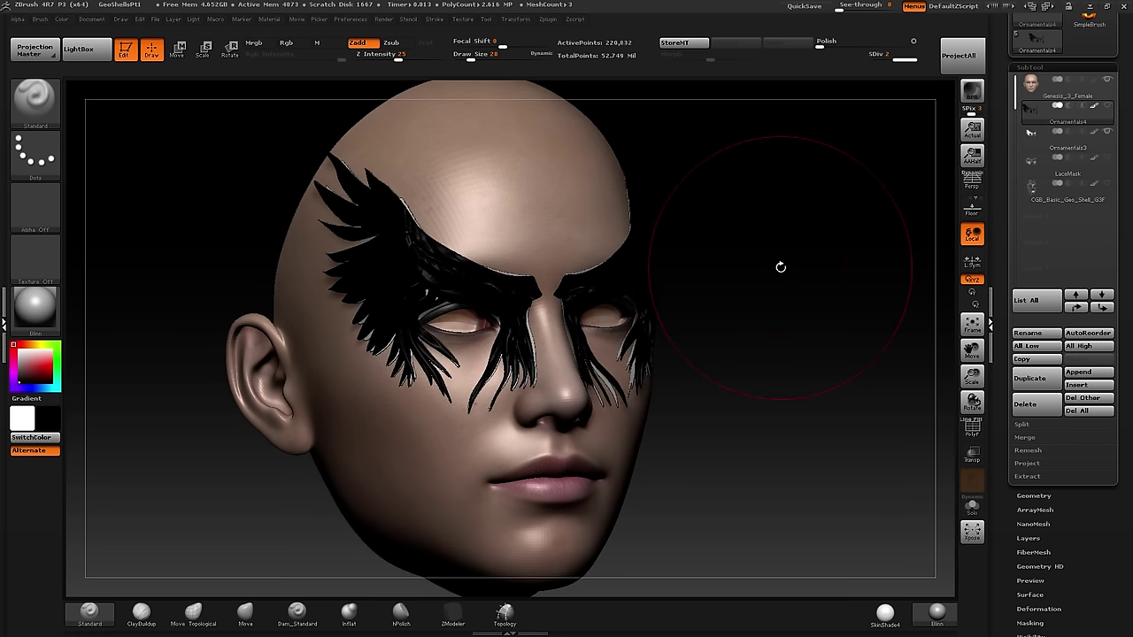
{"action": "left_click_drag", "start_coordinate": [833, 213], "coordinate": [908, 169]}
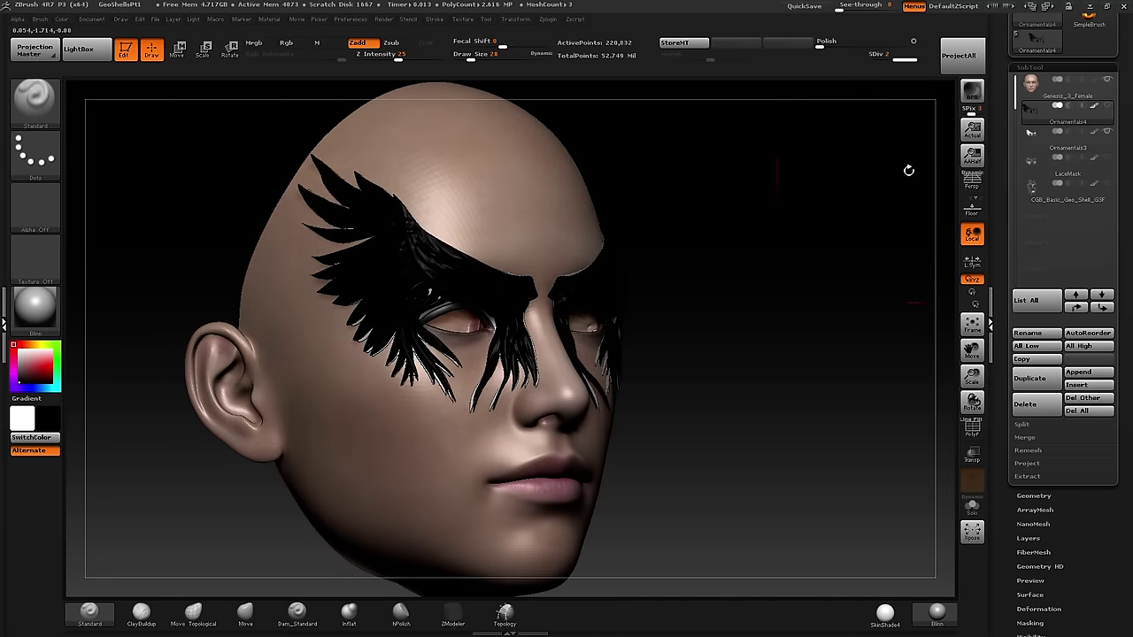
- Select the Ornamentals3 subtool and view its flat feather design on the face
{"action": "left_click", "coordinate": [1033, 138]}
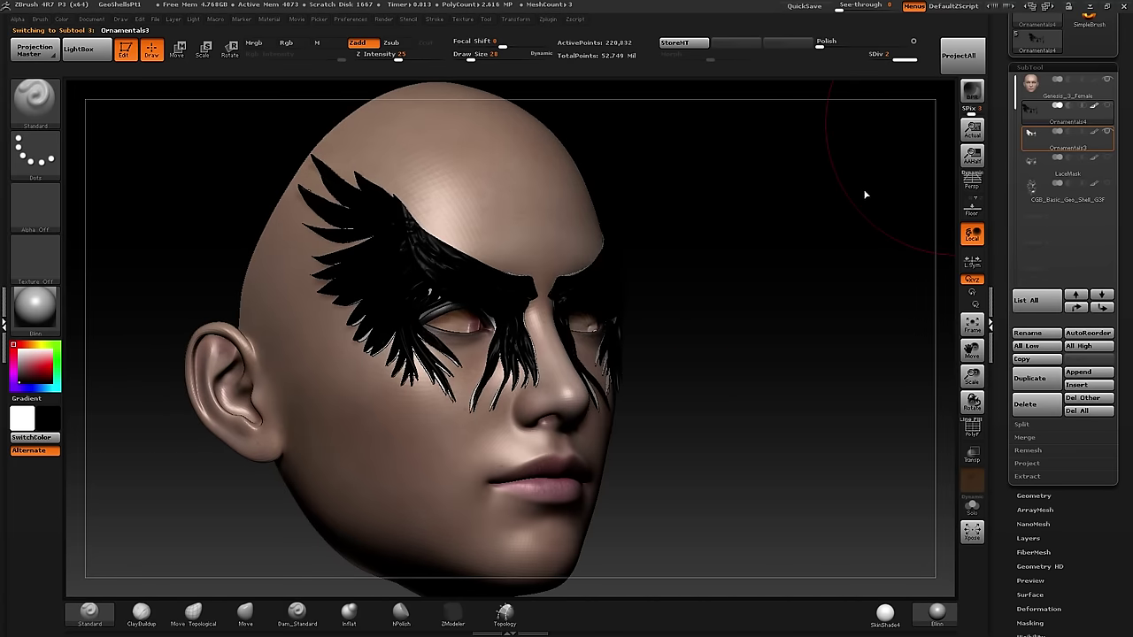
{"action": "left_click", "coordinate": [1026, 168]}
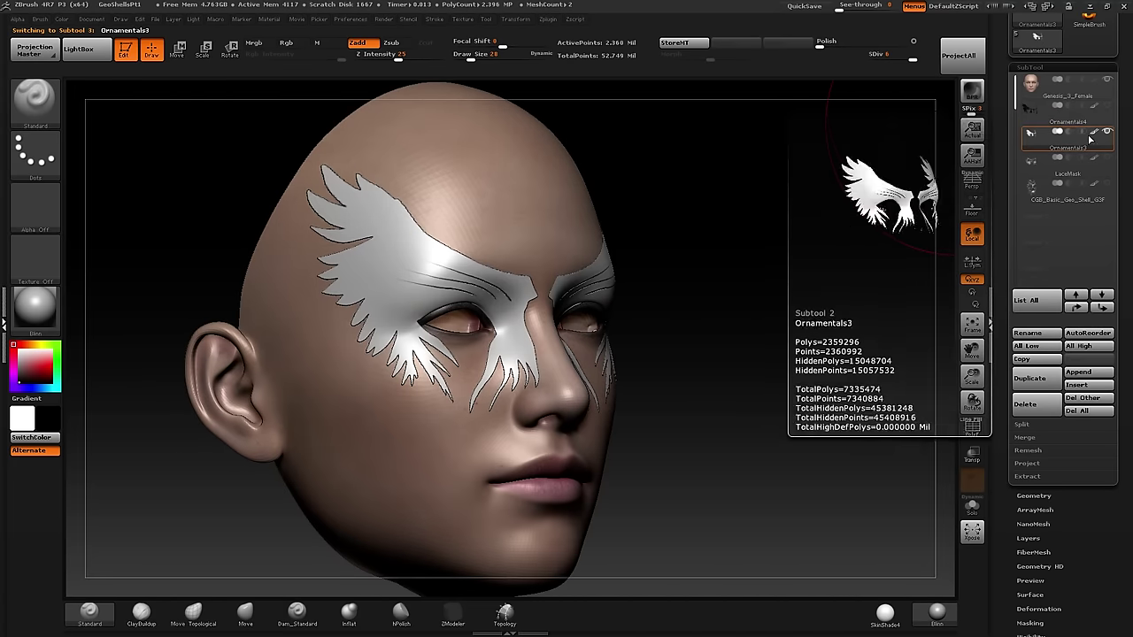
{"action": "left_click_drag", "start_coordinate": [833, 233], "coordinate": [808, 371]}
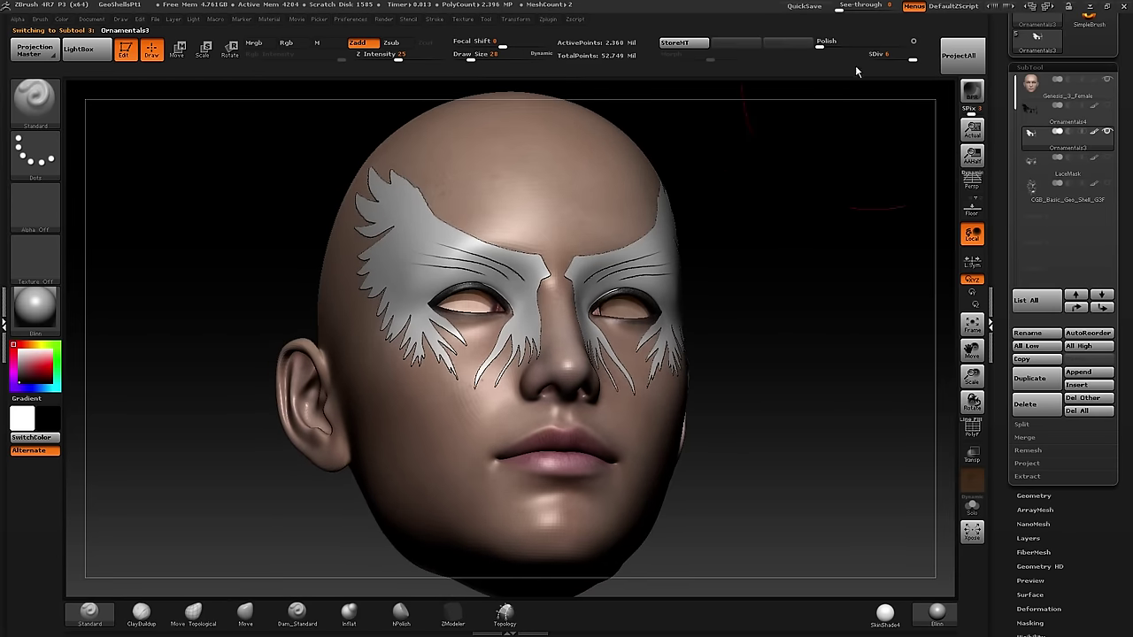
- Isolate the flat feather subtool in Solo mode and turn off its texture map display
{"action": "left_click", "coordinate": [967, 505]}
{"action": "left_click_drag", "start_coordinate": [1125, 485], "coordinate": [1127, 280]}
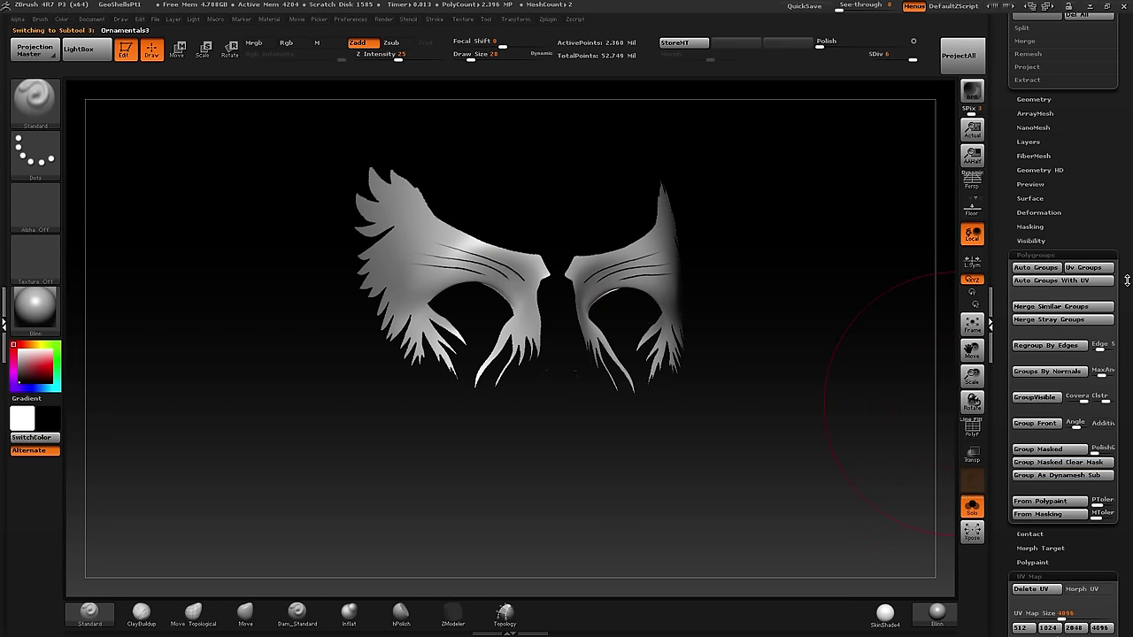
{"action": "left_click_drag", "start_coordinate": [1006, 463], "coordinate": [1005, 527]}
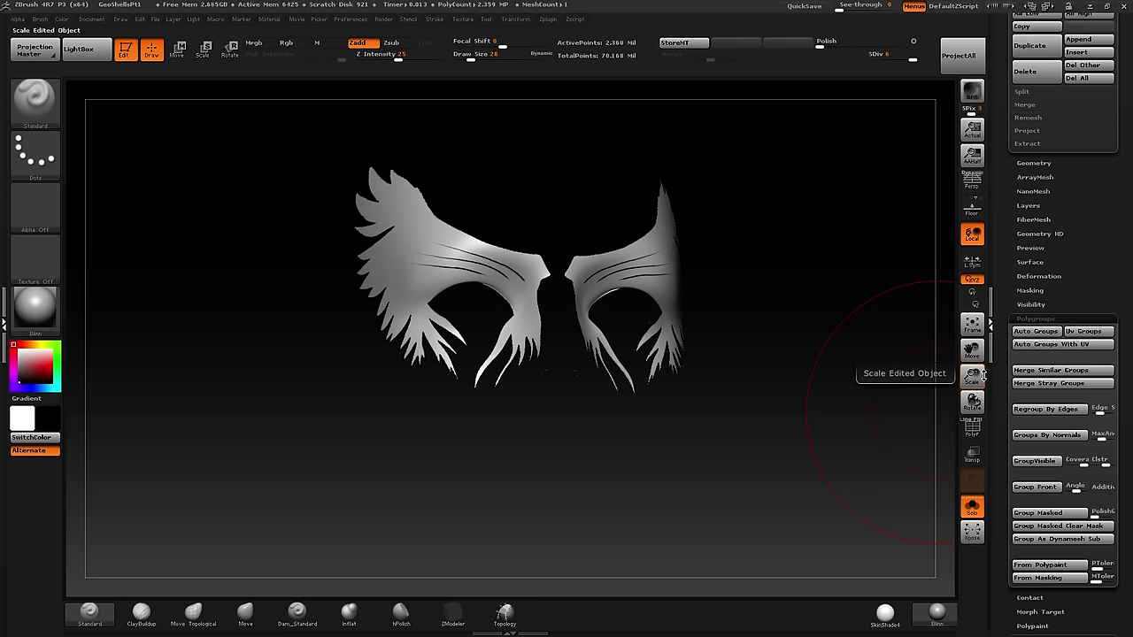
{"action": "scroll", "coordinate": [1074, 416], "scroll_direction": "down", "scroll_amount": 5}
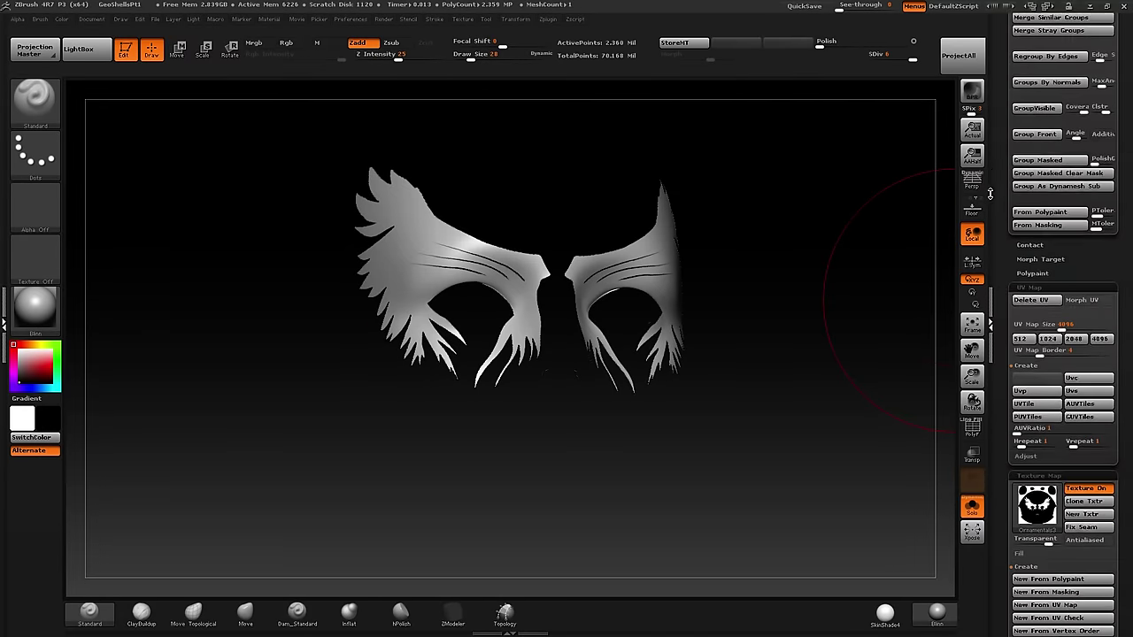
{"action": "left_click", "coordinate": [1089, 432]}
{"action": "right_click_drag", "start_coordinate": [620, 349], "coordinate": [657, 351]}
{"action": "left_click_drag", "start_coordinate": [656, 353], "coordinate": [626, 306]}
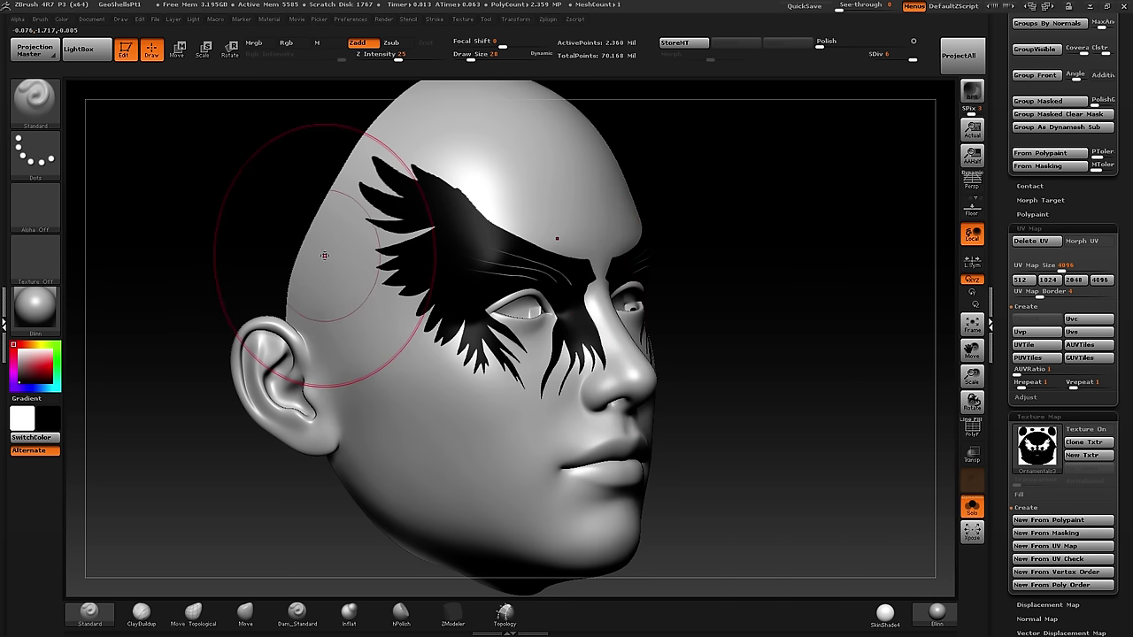
- Clear the subtool's Ornamentals3 texture map and invert the mask on the head mesh
{"action": "left_click", "coordinate": [1037, 446]}
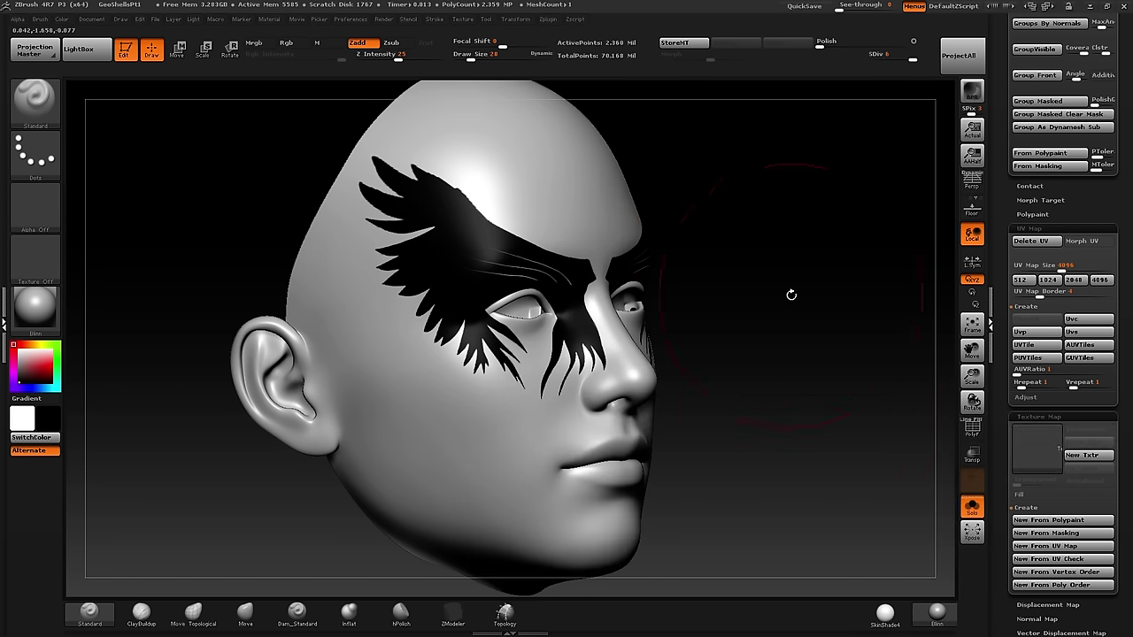
{"action": "left_click_drag", "start_coordinate": [788, 296], "coordinate": [788, 263]}
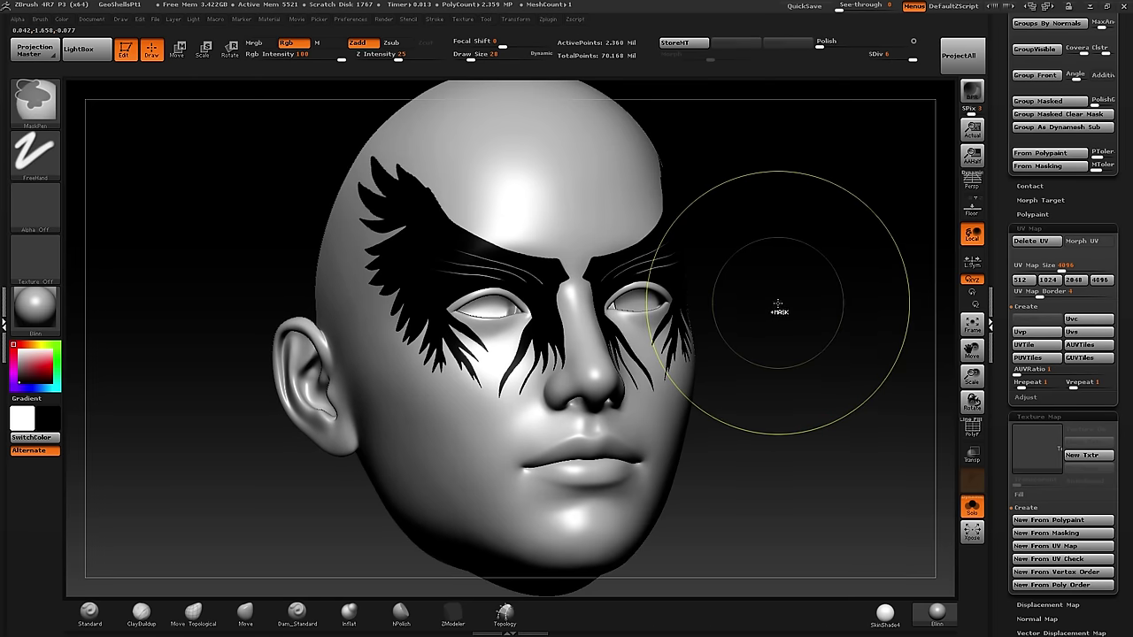
{"action": "left_click", "coordinate": [785, 301], "text": "ctrl"}
- Leave Solo mode and change the document background from a gradient to a flat dark grey
{"action": "left_click", "coordinate": [972, 505]}
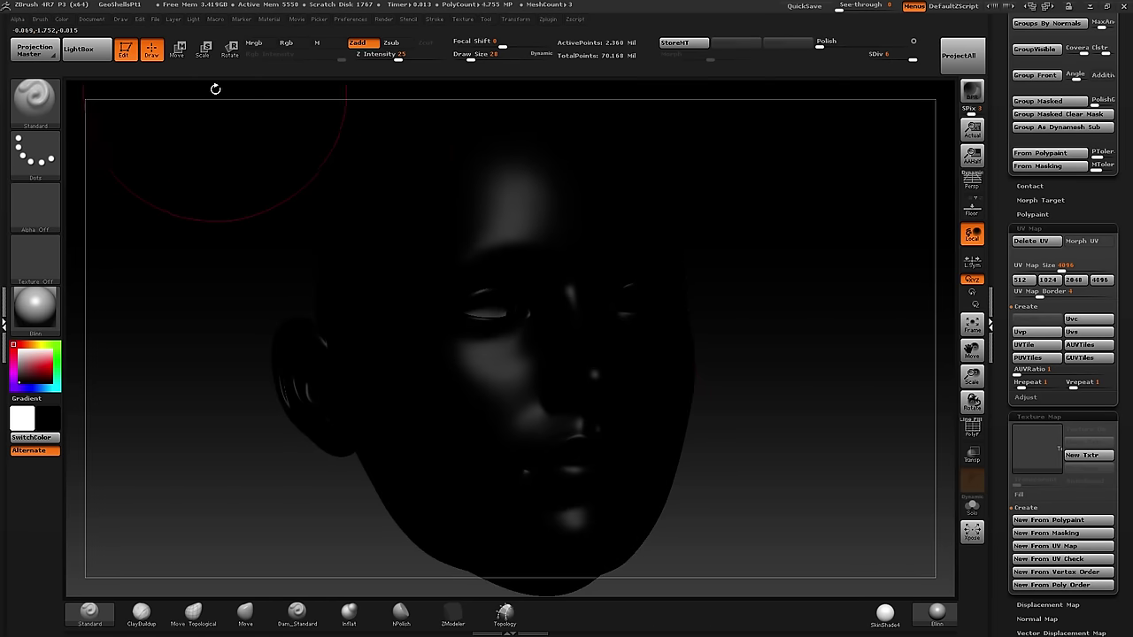
{"action": "left_click", "coordinate": [92, 19]}
{"action": "left_click_drag", "start_coordinate": [121, 272], "coordinate": [93, 275]}
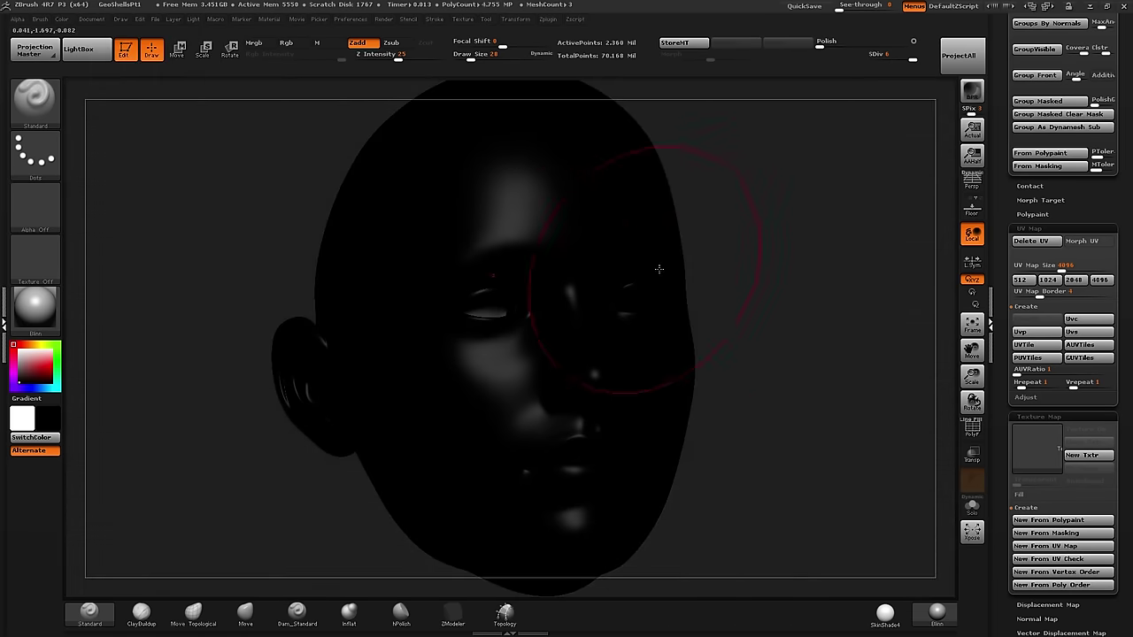
- Turn on PolyFrame for the Ornamentals4_1 head and frame the face at an angle
{"action": "left_click_drag", "start_coordinate": [749, 265], "coordinate": [866, 328]}
{"action": "scroll", "coordinate": [1038, 391], "scroll_direction": "up", "scroll_amount": 10}
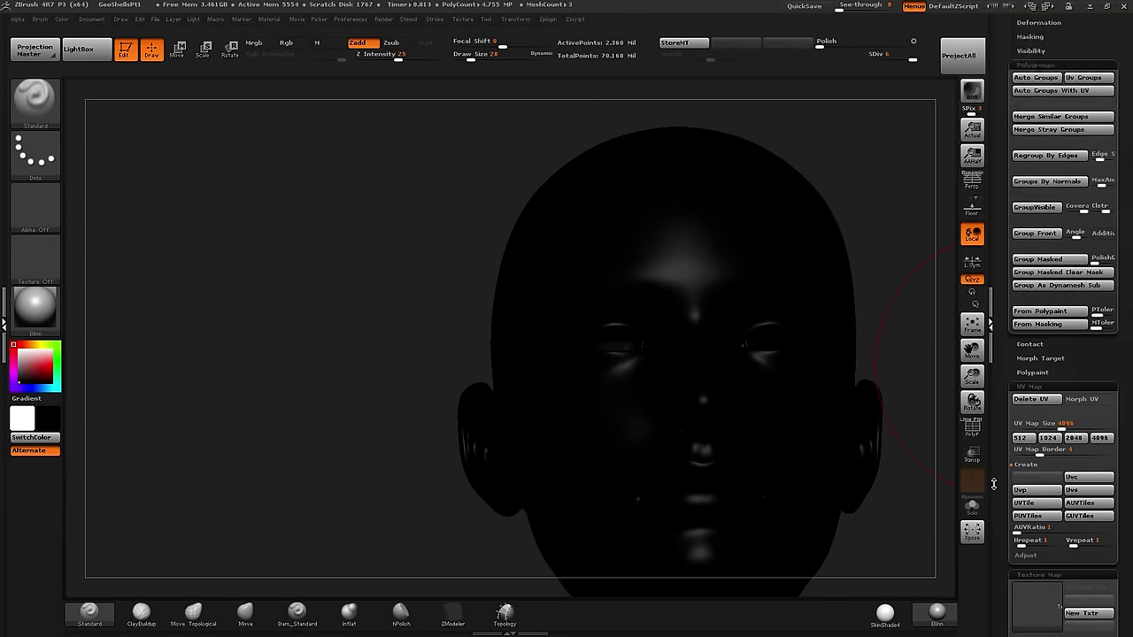
{"action": "left_click", "coordinate": [973, 432]}
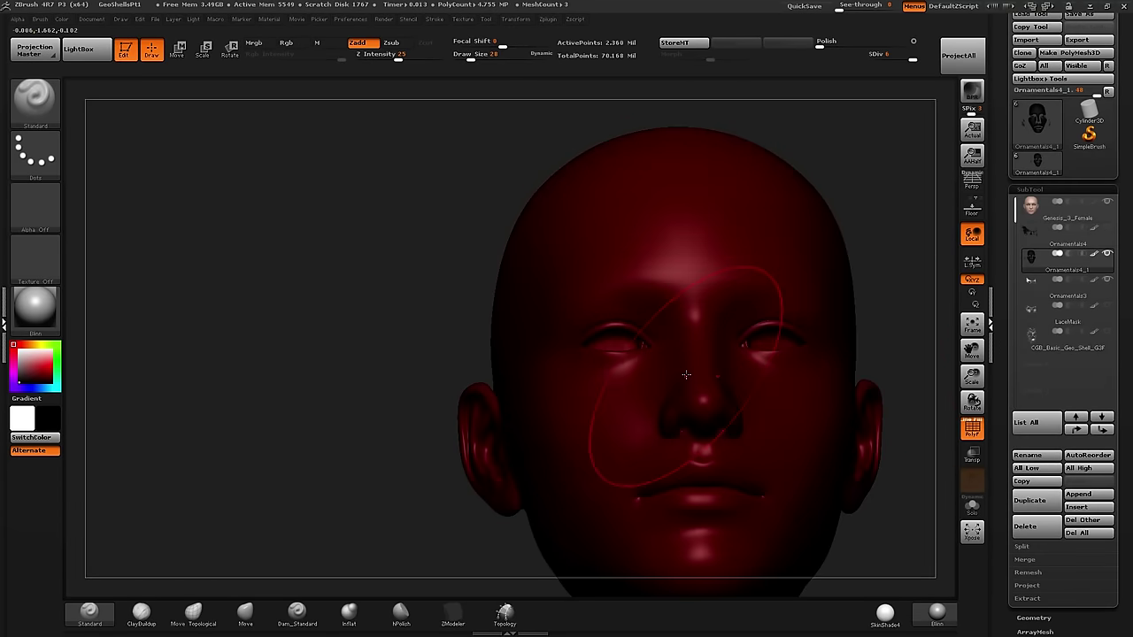
{"action": "right_click_drag", "start_coordinate": [693, 337], "coordinate": [575, 301], "text": "alt"}
{"action": "right_click_drag", "start_coordinate": [596, 349], "coordinate": [593, 340], "text": "alt"}
{"action": "left_click_drag", "start_coordinate": [593, 339], "coordinate": [673, 354]}
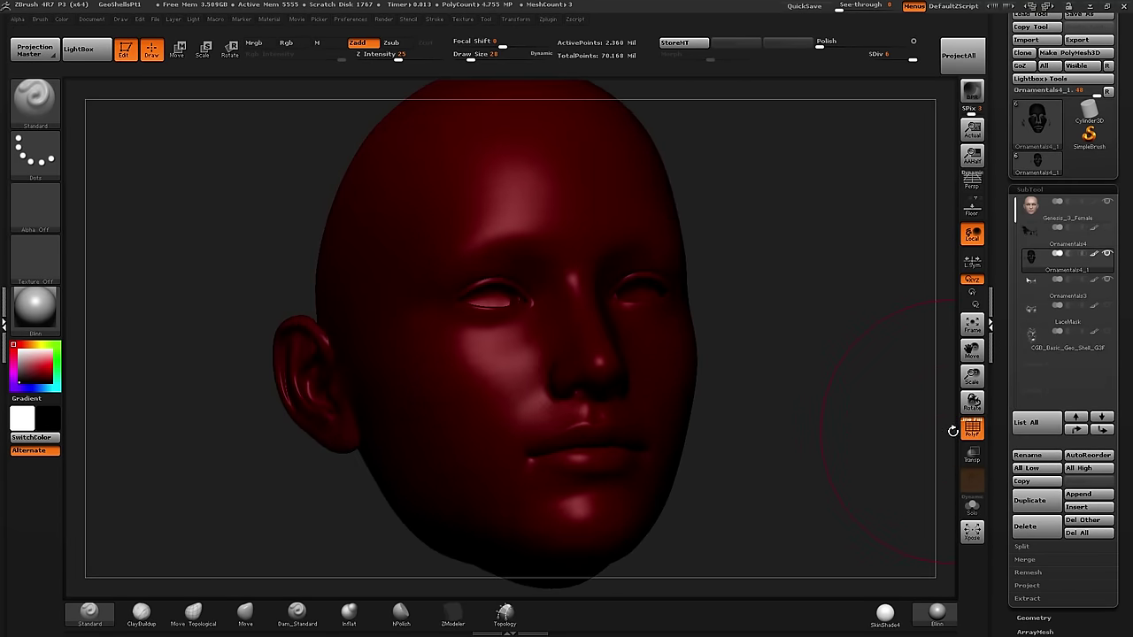
- Set the Standard brush to paint Rgb only, without Zadd, with Draw Size 3 and Focal Shift -100, close to the forehead
{"action": "left_click_drag", "start_coordinate": [470, 60], "coordinate": [460, 68]}
{"action": "left_click", "coordinate": [286, 42]}
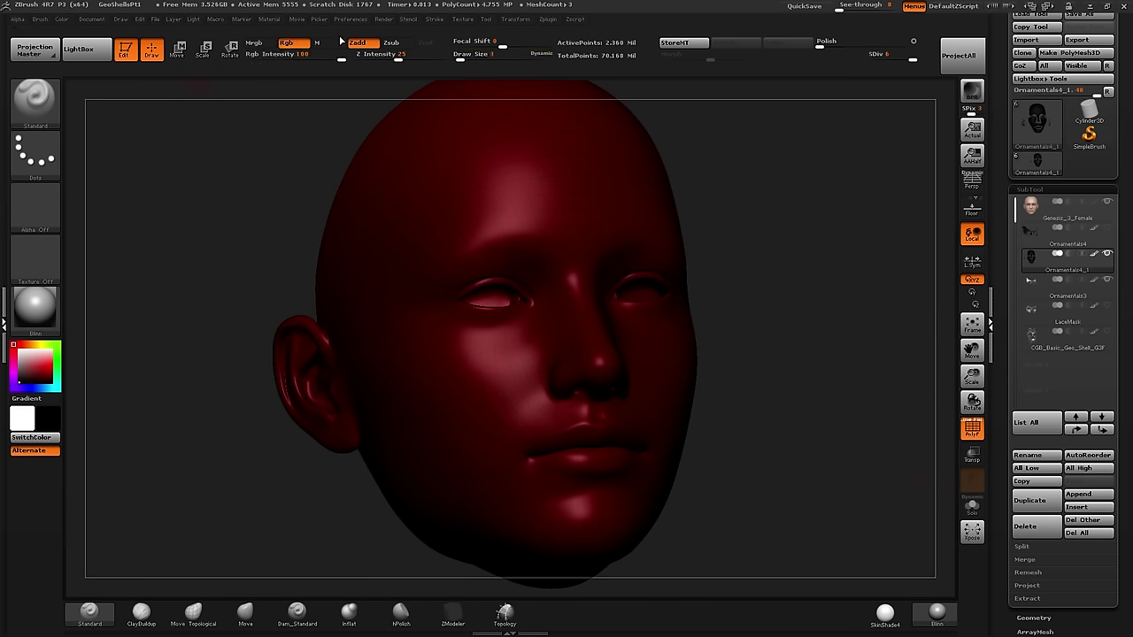
{"action": "left_click", "coordinate": [358, 42]}
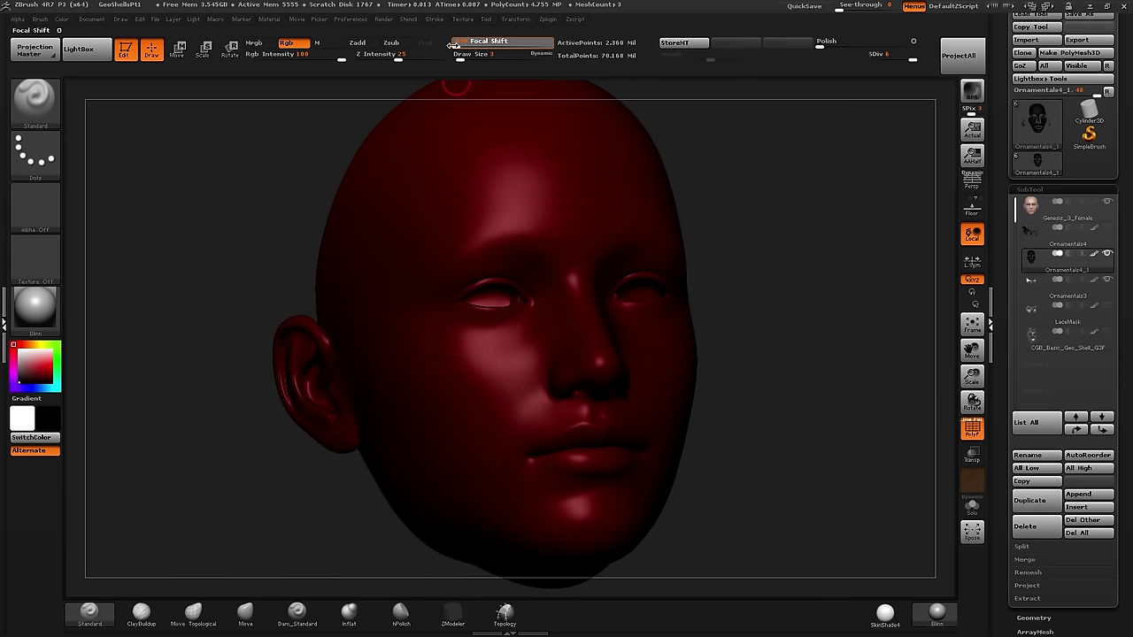
{"action": "key", "text": "ctrl"}
{"action": "mouse_move", "coordinate": [500, 235]}
{"action": "right_mouse_down", "text": "ctrl"}
{"action": "mouse_move", "coordinate": [511, 269]}
{"action": "mouse_move", "coordinate": [543, 259]}
{"action": "mouse_move", "coordinate": [531, 322]}
{"action": "mouse_move", "coordinate": [531, 284]}
{"action": "right_mouse_up", "text": "ctrl"}
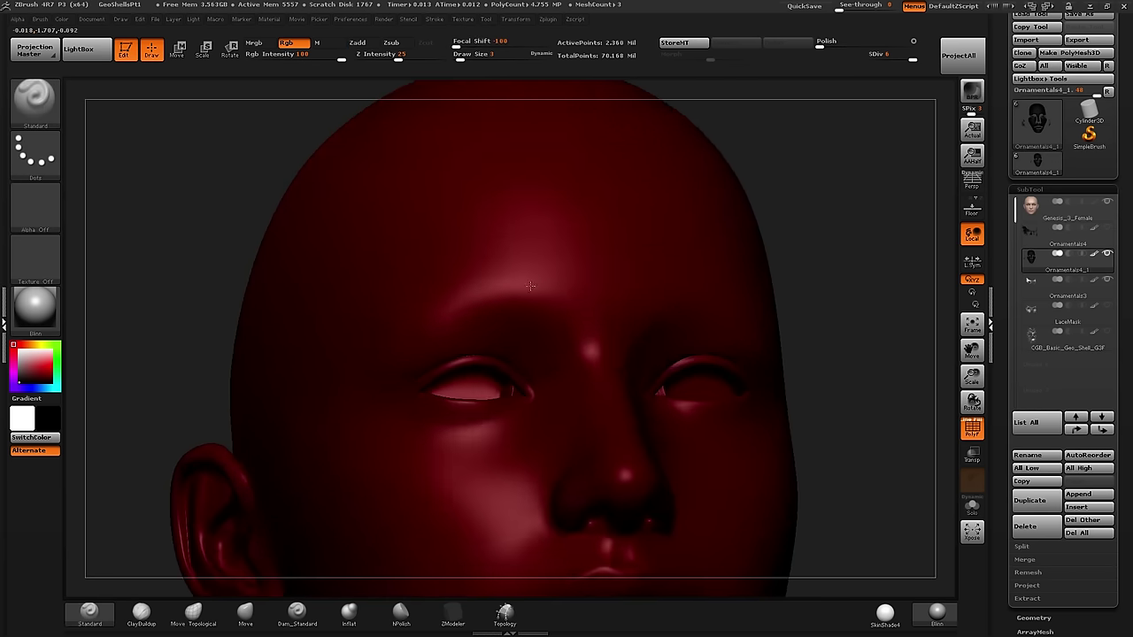
- Turn off PolyFrame, invert the mask to unmask the whole head, and make white the active colour
{"action": "key", "text": "shift+f"}
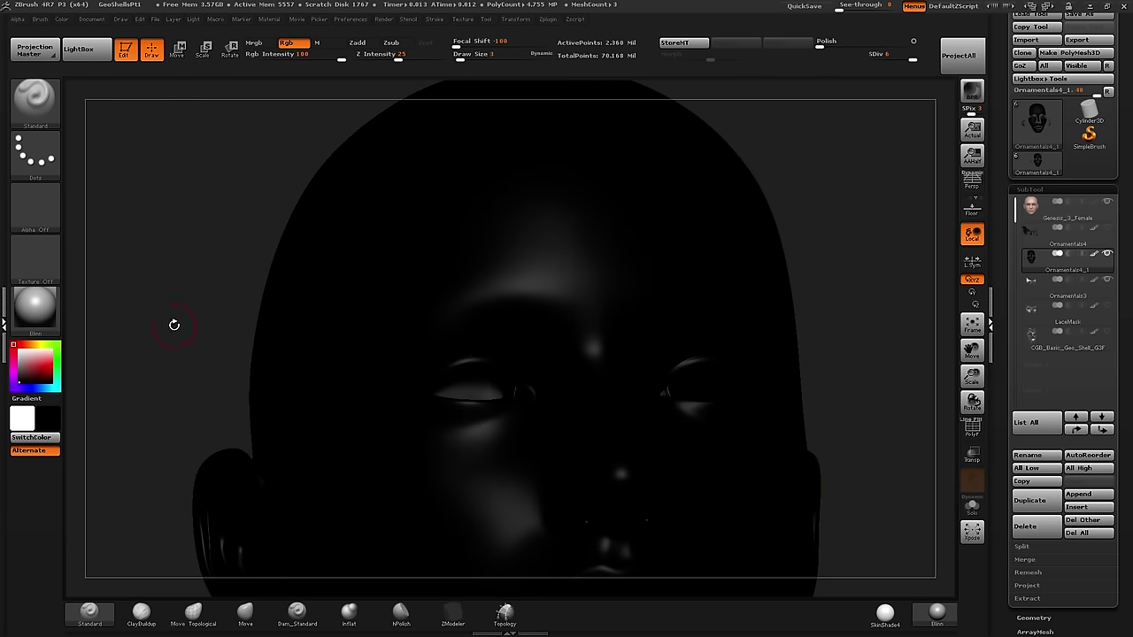
{"action": "key", "text": "v"}
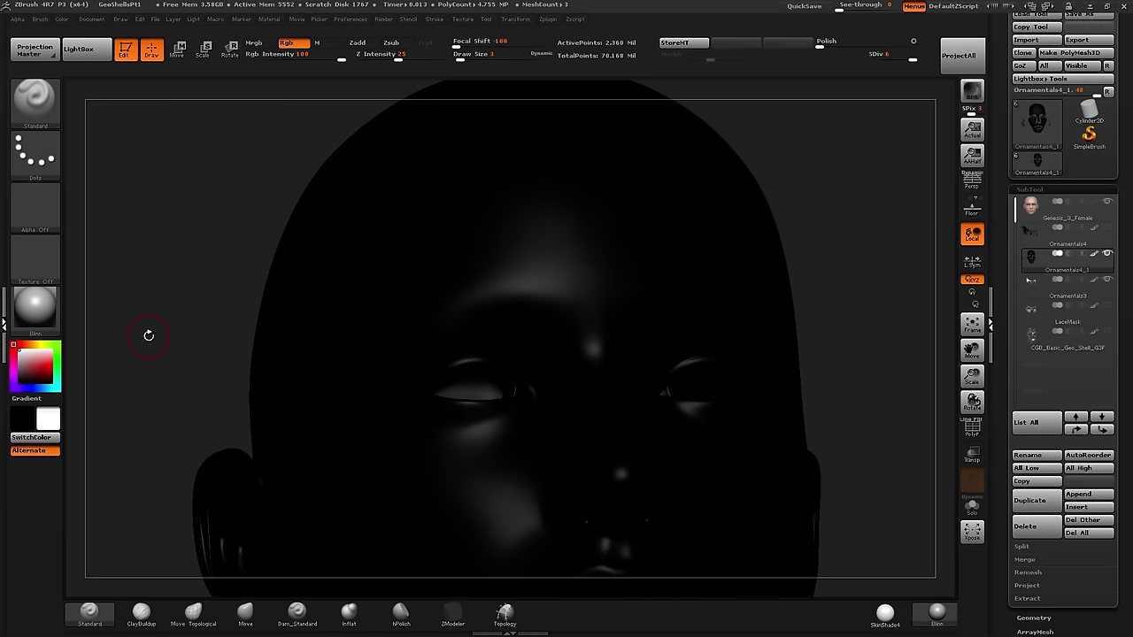
{"action": "key", "text": "ctrl"}
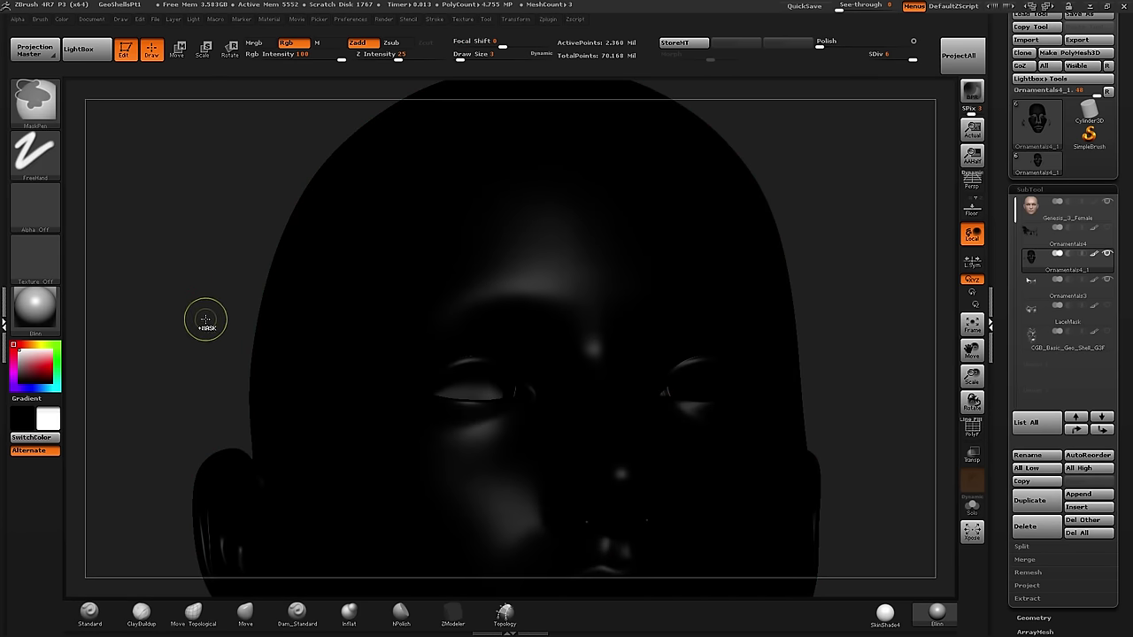
{"action": "left_click", "coordinate": [205, 318], "text": "ctrl"}
{"action": "key", "text": "v"}
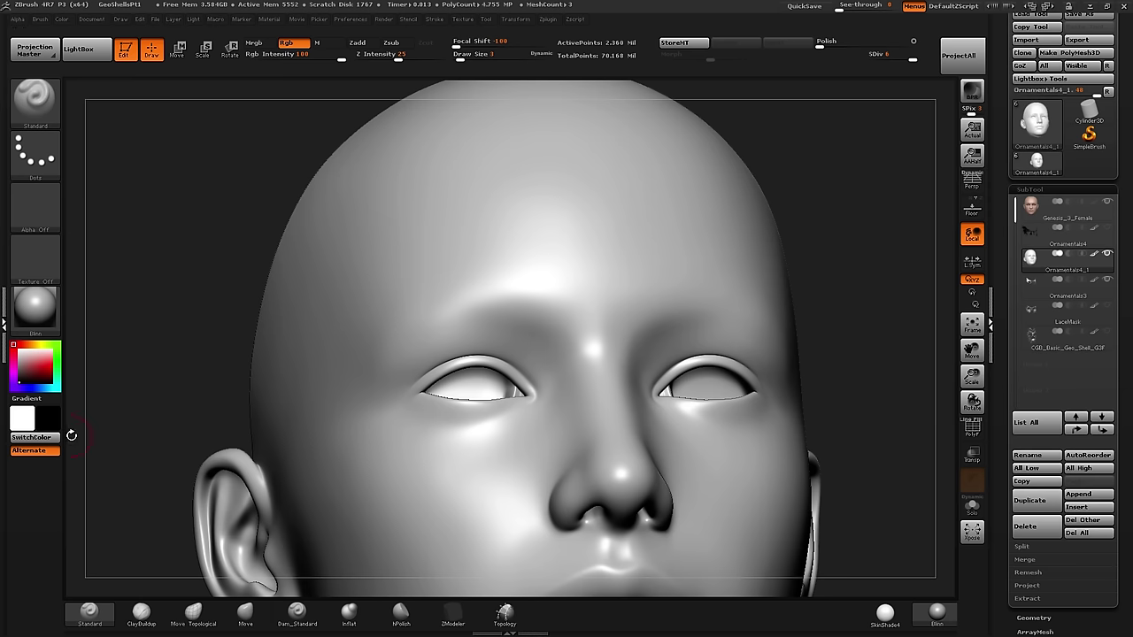
{"action": "right_click_drag", "start_coordinate": [564, 326], "coordinate": [602, 347]}
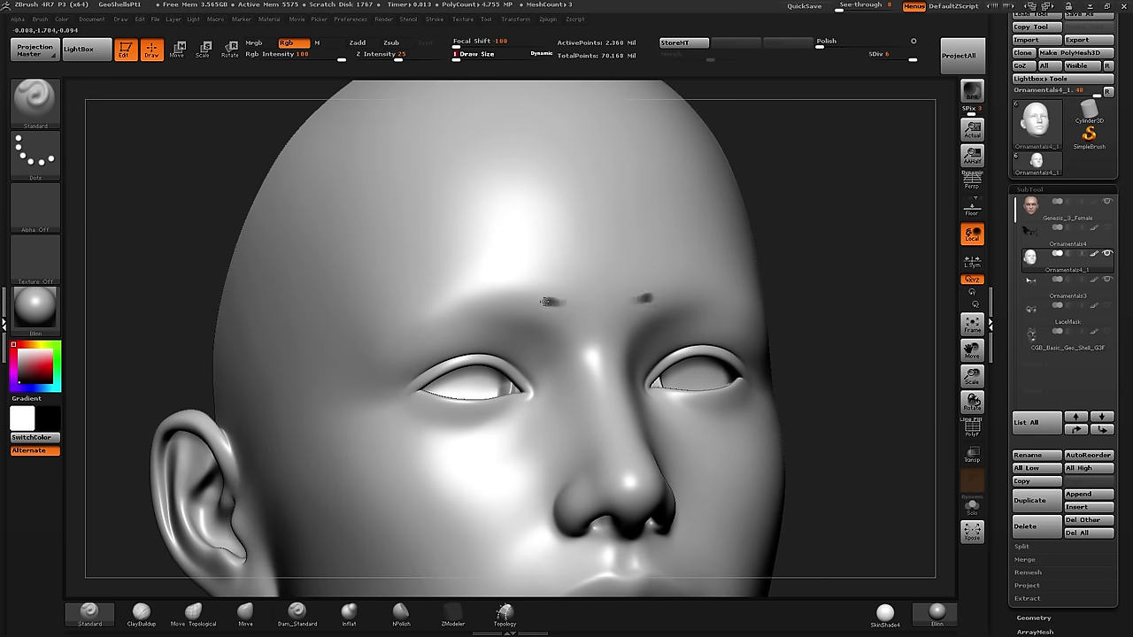
{"action": "mouse_move", "coordinate": [548, 302]}
{"action": "left_mouse_down"}
{"action": "mouse_move", "coordinate": [435, 272]}
{"action": "mouse_move", "coordinate": [306, 359]}
{"action": "left_mouse_up"}
{"action": "mouse_move", "coordinate": [580, 287]}
{"action": "right_mouse_down"}
{"action": "mouse_move", "coordinate": [673, 292]}
{"action": "mouse_move", "coordinate": [540, 296]}
{"action": "mouse_move", "coordinate": [476, 165]}
{"action": "right_mouse_up"}
{"action": "key", "text": "ctrl+z"}
- Mask the front of the face from forehead to chin in profile with MaskLasso, and trim the mask's upper edge straight across the forehead
{"action": "right_click_drag", "start_coordinate": [482, 211], "coordinate": [572, 231], "text": "ctrl"}
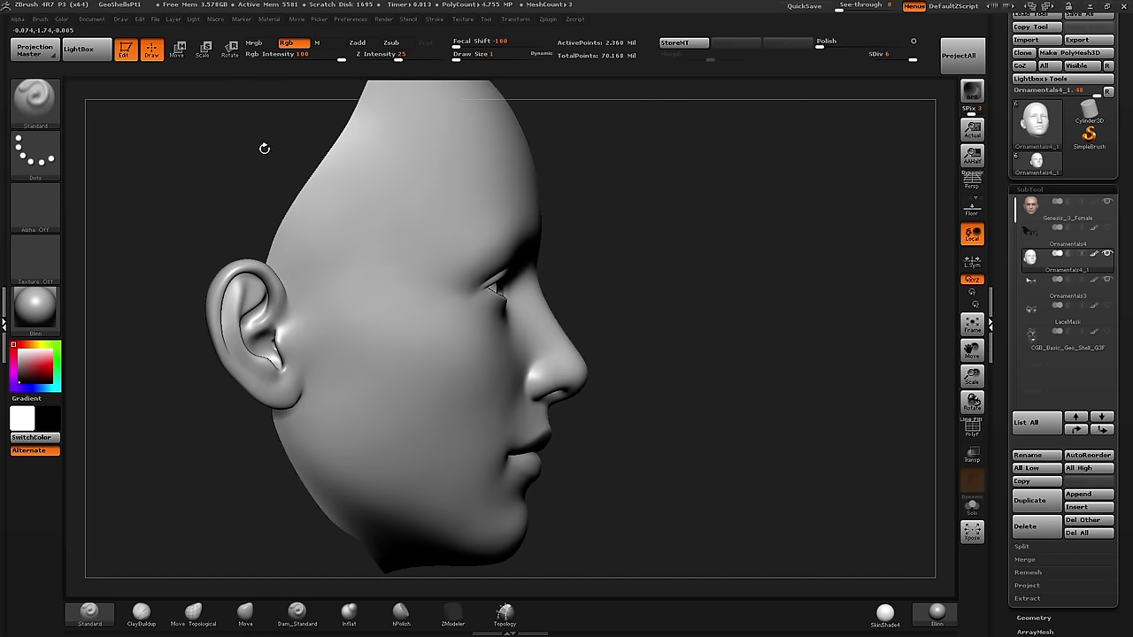
{"action": "left_click", "coordinate": [47, 111], "text": "ctrl"}
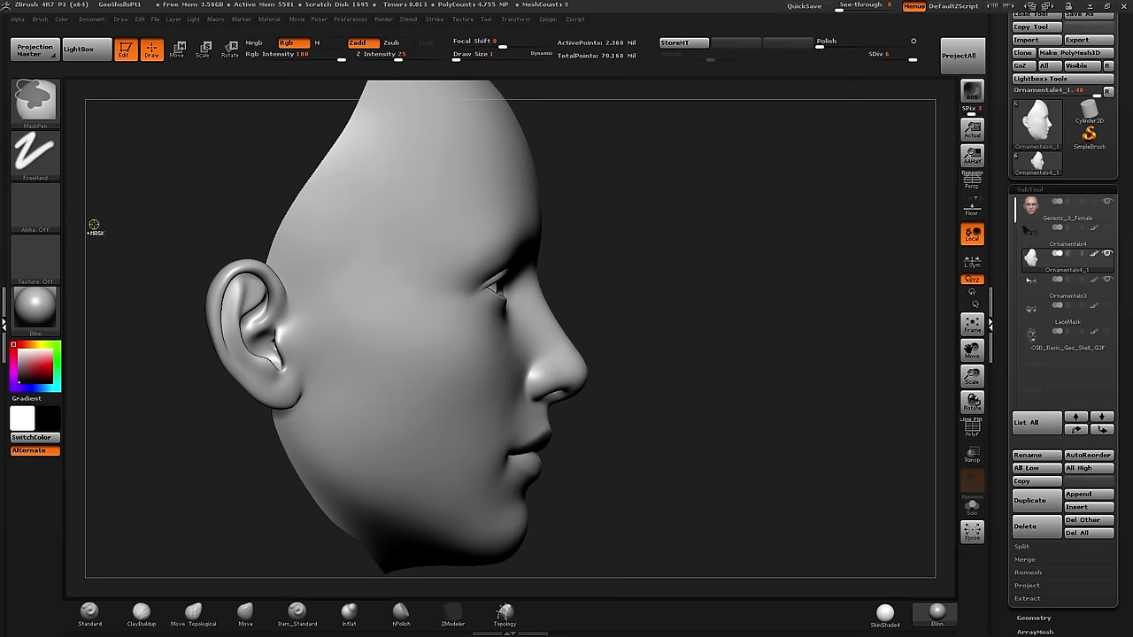
{"action": "left_click", "coordinate": [44, 107], "text": "ctrl"}
{"action": "left_click", "coordinate": [46, 106], "text": "ctrl"}
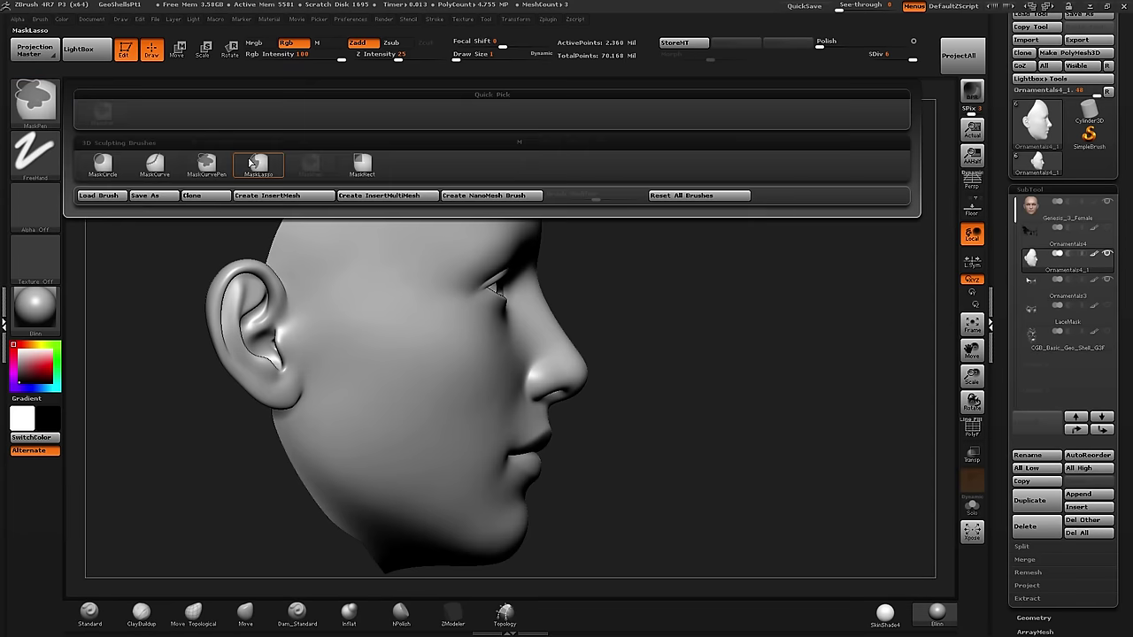
{"action": "left_click", "coordinate": [259, 163], "text": "ctrl"}
{"action": "mouse_move", "coordinate": [509, 152]}
{"action": "left_mouse_down", "text": "ctrl"}
{"action": "mouse_move", "coordinate": [408, 182]}
{"action": "mouse_move", "coordinate": [398, 336]}
{"action": "mouse_move", "coordinate": [447, 434]}
{"action": "mouse_move", "coordinate": [549, 566]}
{"action": "mouse_move", "coordinate": [729, 357]}
{"action": "left_mouse_up", "text": "ctrl"}
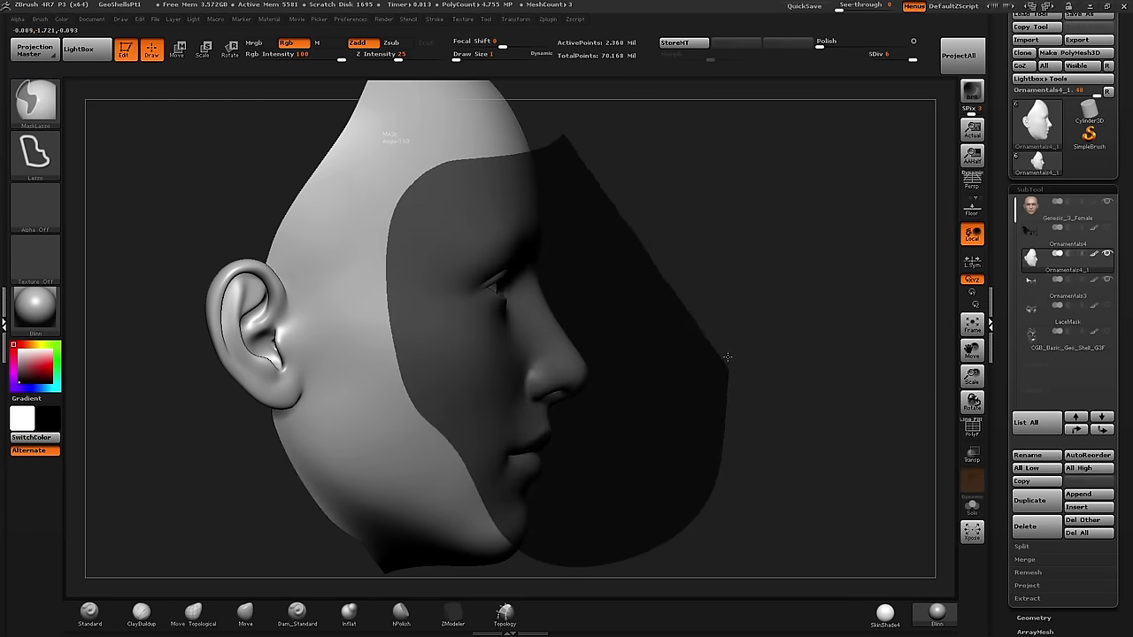
{"action": "mouse_move", "coordinate": [554, 121]}
{"action": "left_mouse_down", "text": "ctrl+alt"}
{"action": "mouse_move", "coordinate": [355, 159]}
{"action": "mouse_move", "coordinate": [425, 172]}
{"action": "mouse_move", "coordinate": [835, 174]}
{"action": "left_mouse_up", "text": "ctrl+alt"}
{"action": "mouse_move", "coordinate": [723, 194]}
{"action": "left_mouse_down"}
{"action": "mouse_move", "coordinate": [622, 219]}
{"action": "mouse_move", "coordinate": [637, 218]}
{"action": "left_mouse_up"}
- Sharpen the face mask twice to crisp its blurred edges
{"action": "left_click_drag", "start_coordinate": [1002, 341], "coordinate": [1009, 168]}
{"action": "left_click", "coordinate": [1033, 114]}
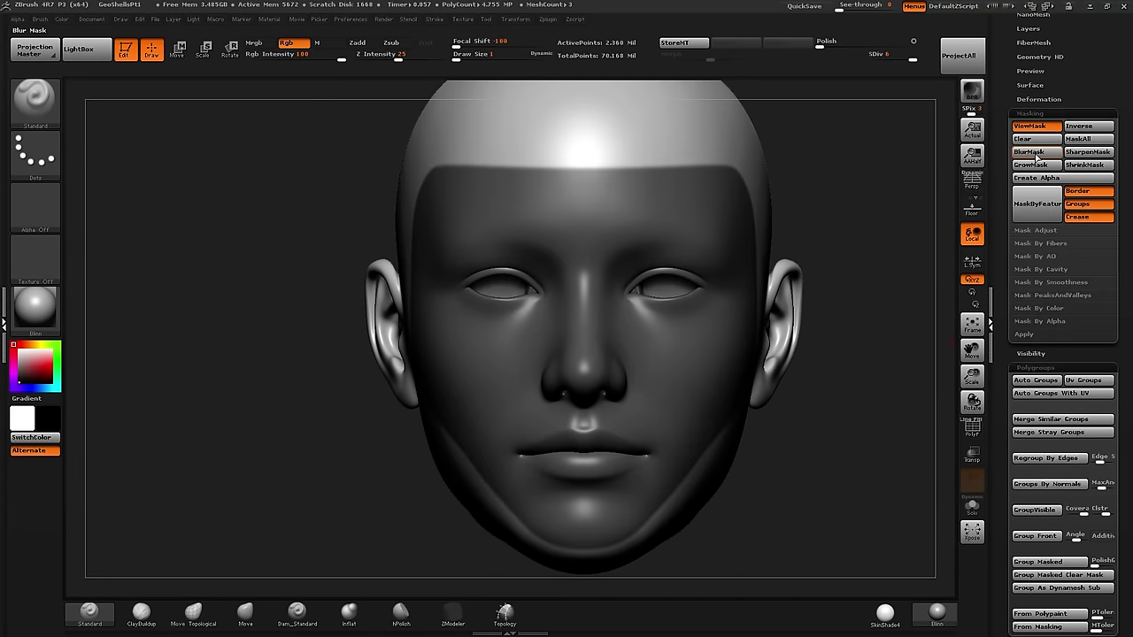
{"action": "left_click", "coordinate": [1086, 155]}
{"action": "left_click", "coordinate": [1085, 155]}
- Unmask both eyes with winged tips at their outer corners, and sharpen the mask around them
{"action": "left_click_drag", "start_coordinate": [844, 152], "coordinate": [888, 144]}
{"action": "left_click_drag", "start_coordinate": [835, 173], "coordinate": [774, 180]}
{"action": "mouse_move", "coordinate": [603, 293]}
{"action": "right_mouse_down", "text": "ctrl"}
{"action": "mouse_move", "coordinate": [617, 342]}
{"action": "mouse_move", "coordinate": [762, 273]}
{"action": "right_mouse_up", "text": "ctrl"}
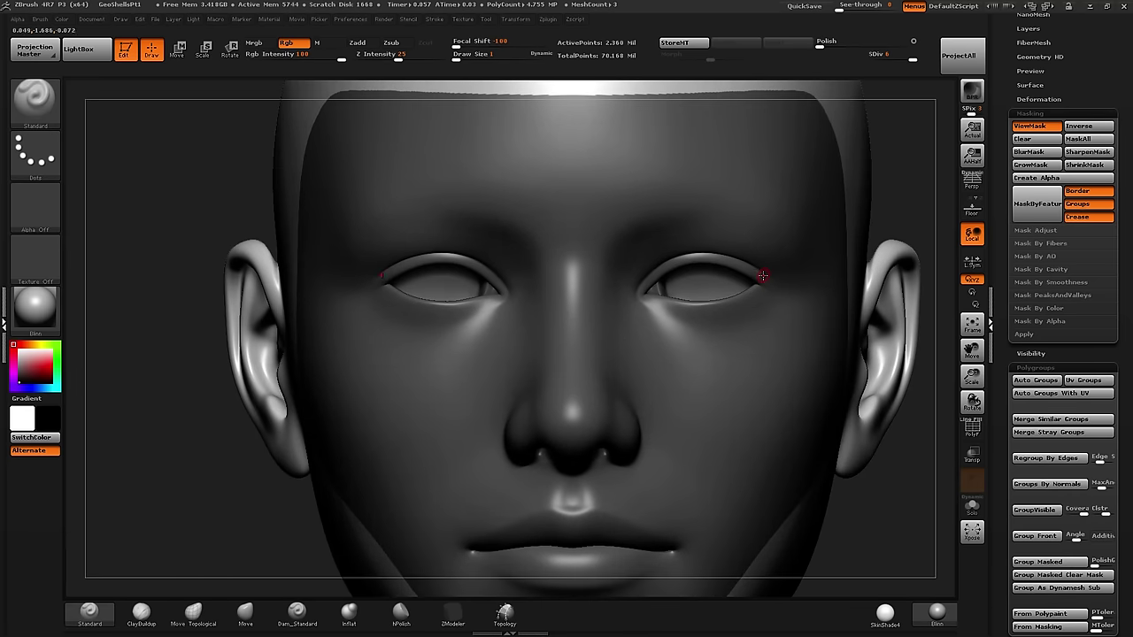
{"action": "mouse_move", "coordinate": [739, 257]}
{"action": "left_mouse_down", "text": "ctrl"}
{"action": "mouse_move", "coordinate": [647, 255]}
{"action": "mouse_move", "coordinate": [640, 306]}
{"action": "mouse_move", "coordinate": [650, 317]}
{"action": "mouse_move", "coordinate": [747, 302]}
{"action": "mouse_move", "coordinate": [756, 277]}
{"action": "left_mouse_up", "text": "ctrl"}
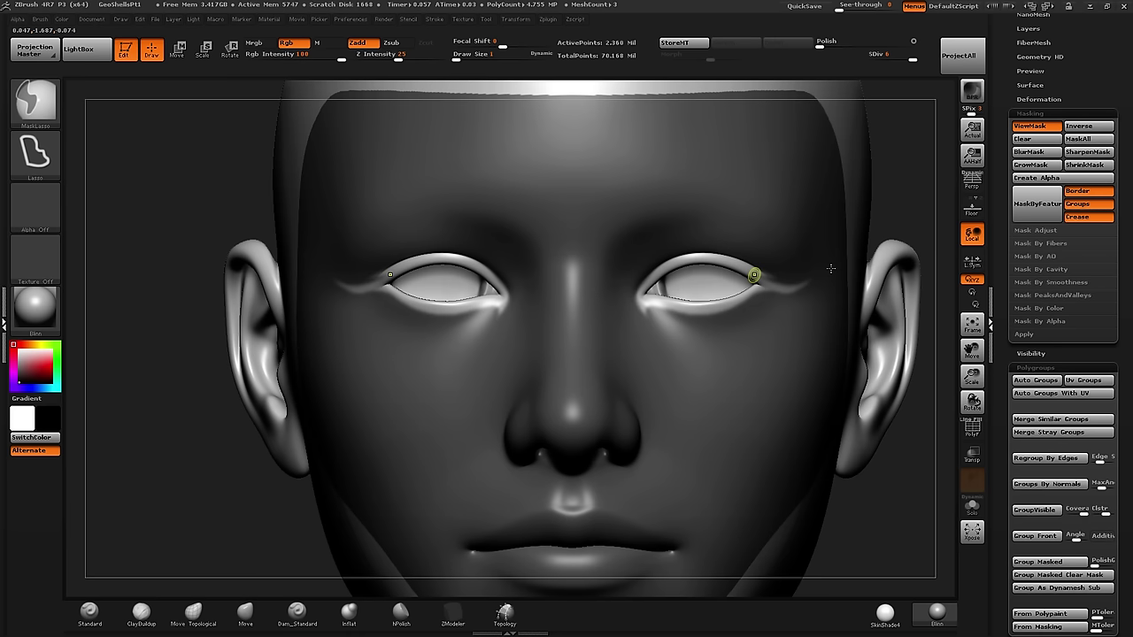
{"action": "left_click", "coordinate": [1086, 156]}
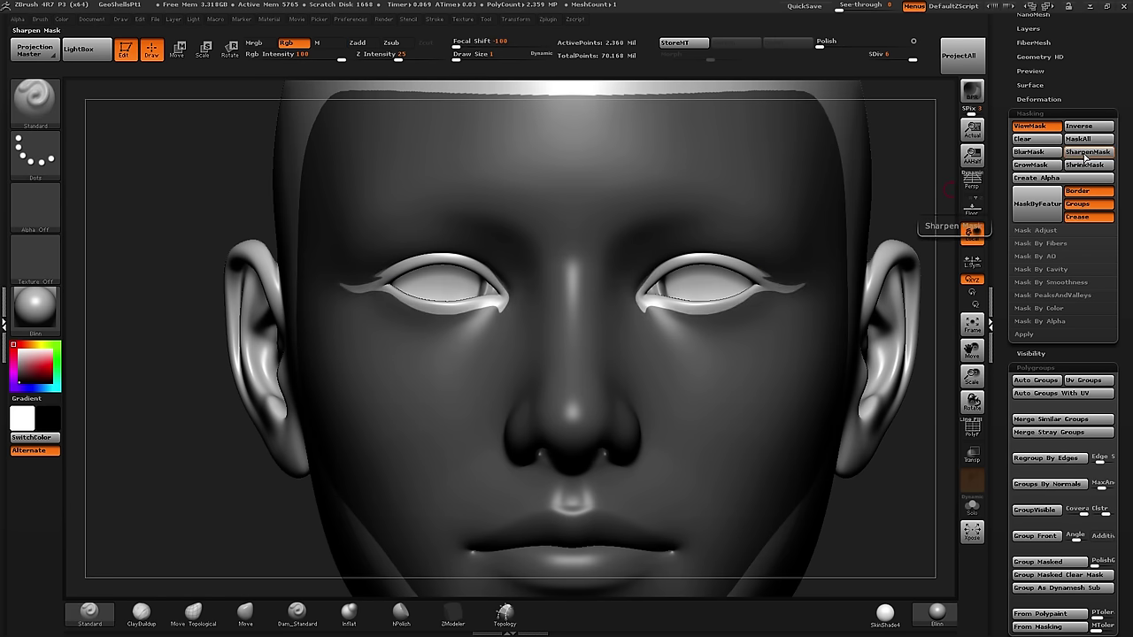
{"action": "right_click_drag", "start_coordinate": [599, 284], "coordinate": [829, 248], "text": "ctrl"}
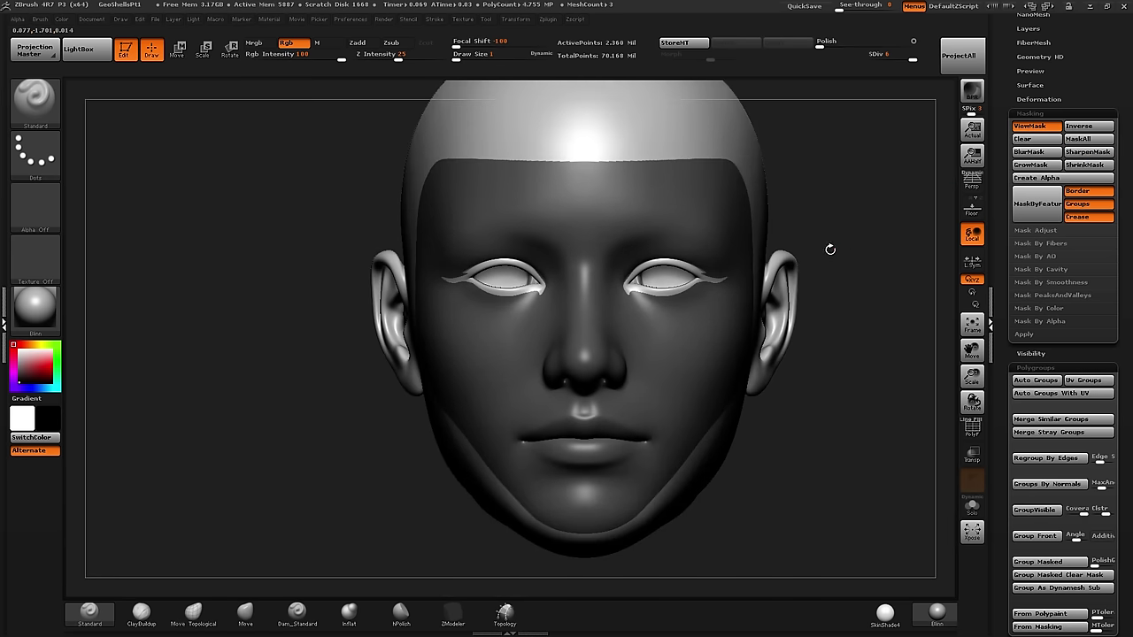
- Create an alpha from the face mask and convert that alpha into a texture
{"action": "left_click_drag", "start_coordinate": [864, 248], "coordinate": [654, 289]}
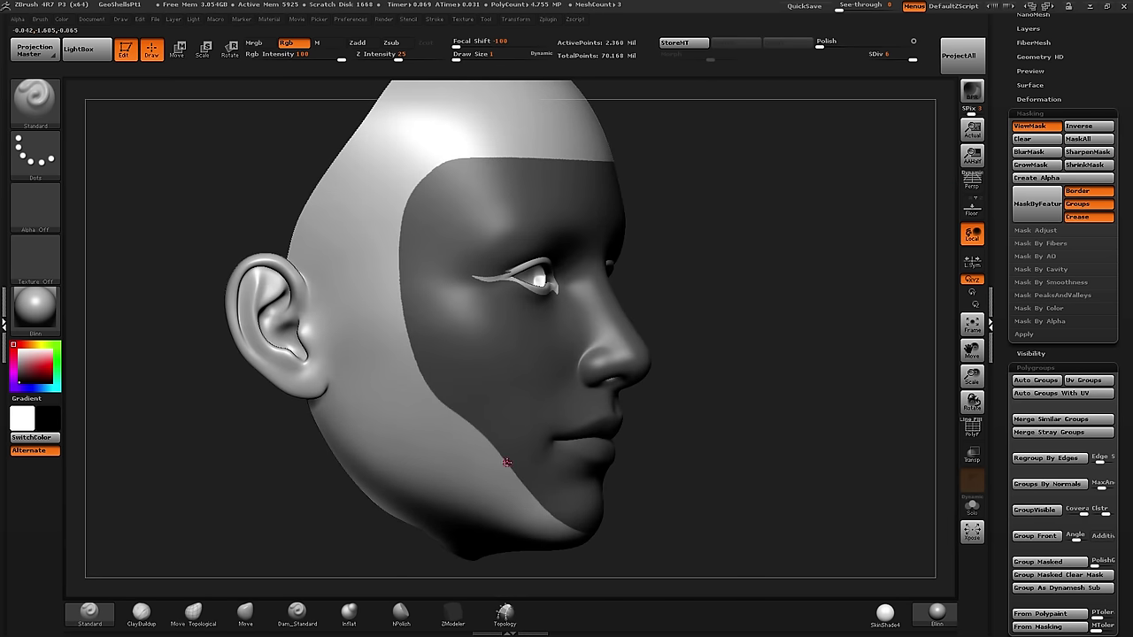
{"action": "left_click_drag", "start_coordinate": [739, 258], "coordinate": [708, 240]}
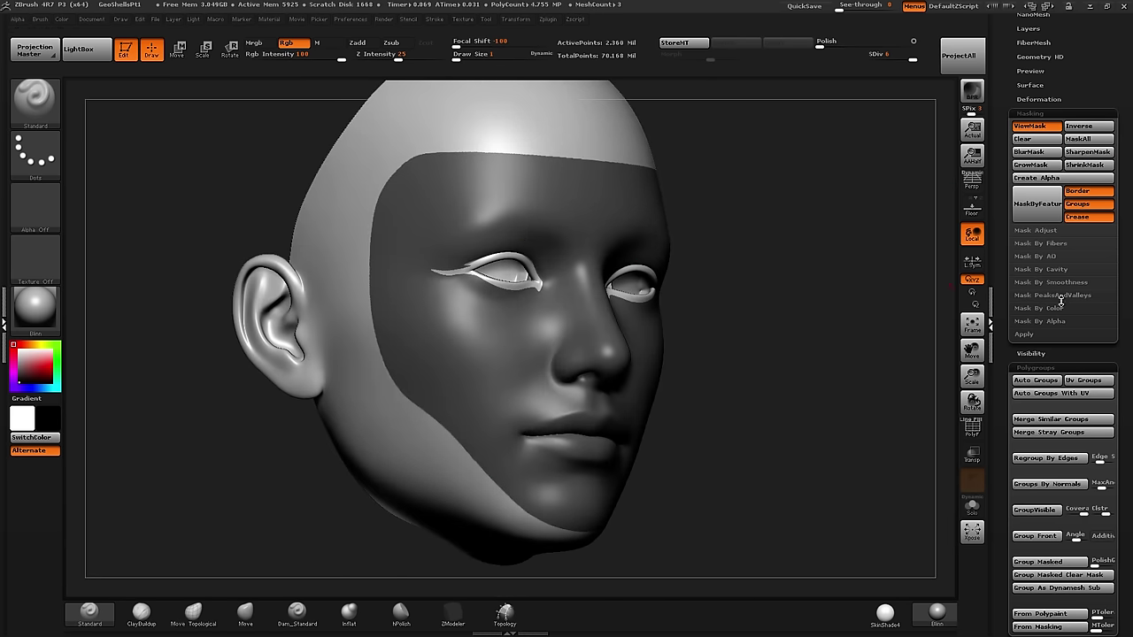
{"action": "left_click", "coordinate": [1042, 322]}
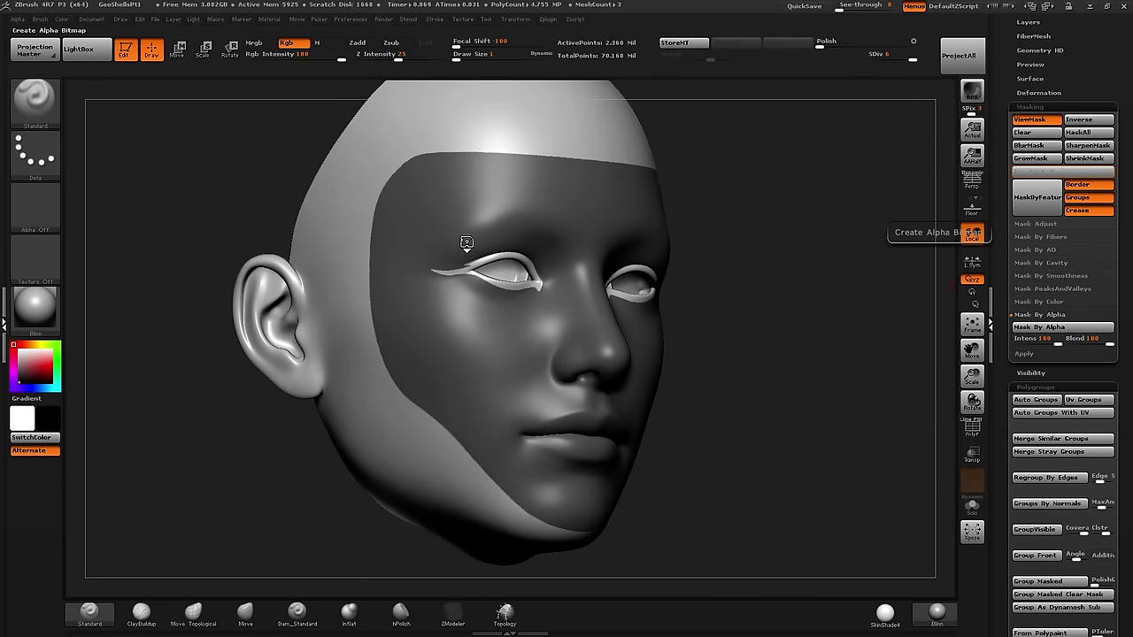
{"action": "left_click", "coordinate": [1038, 171]}
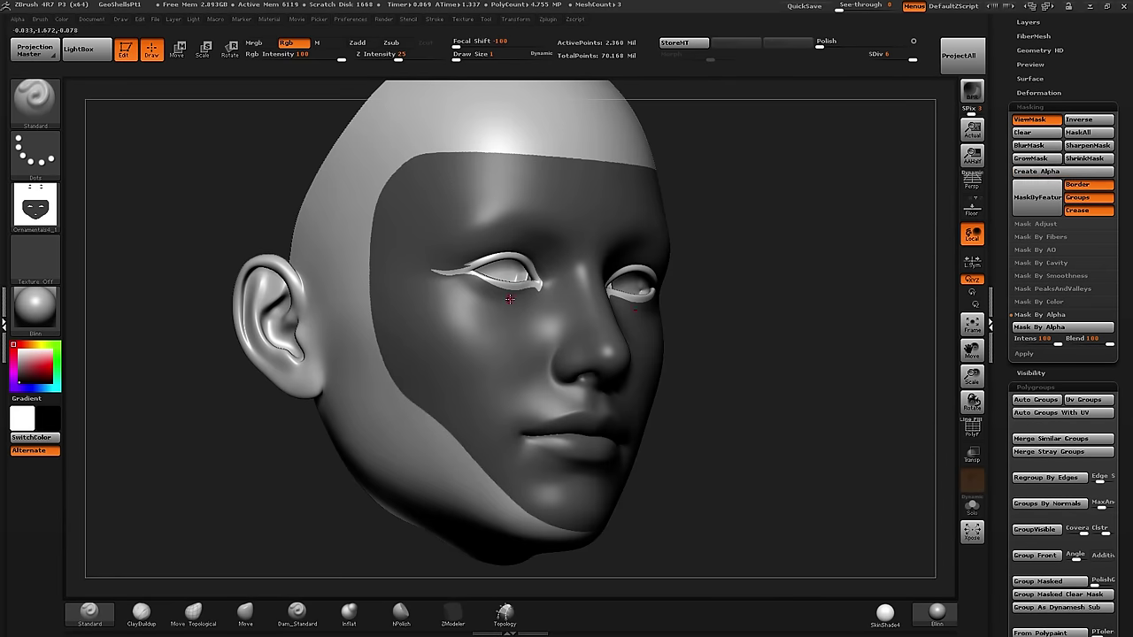
{"action": "mouse_move", "coordinate": [53, 200]}
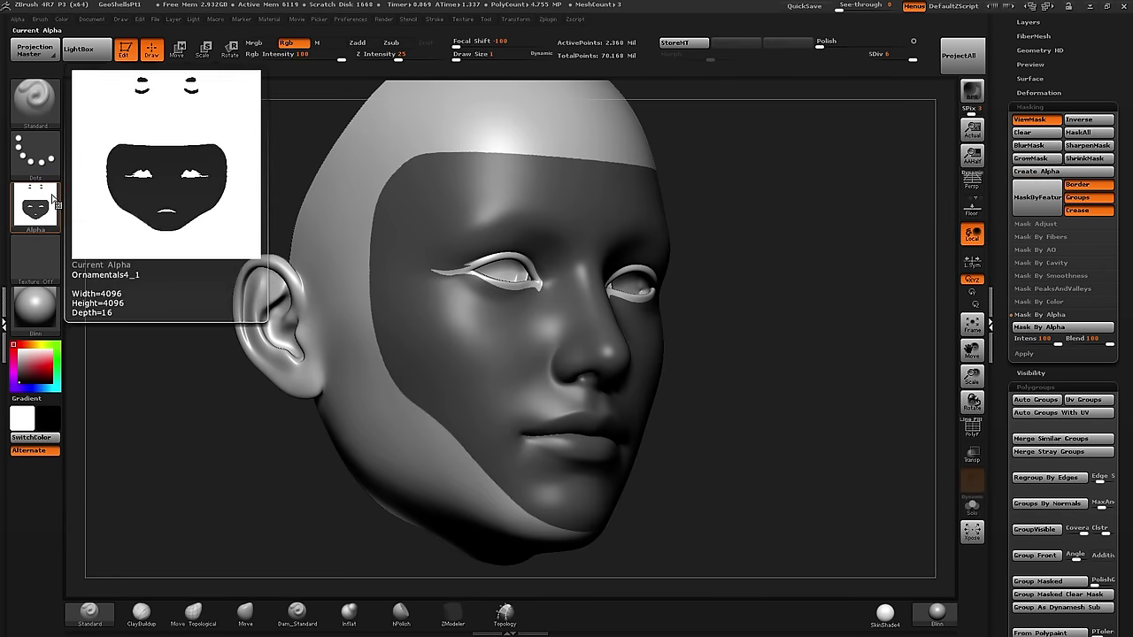
{"action": "left_click", "coordinate": [41, 202]}
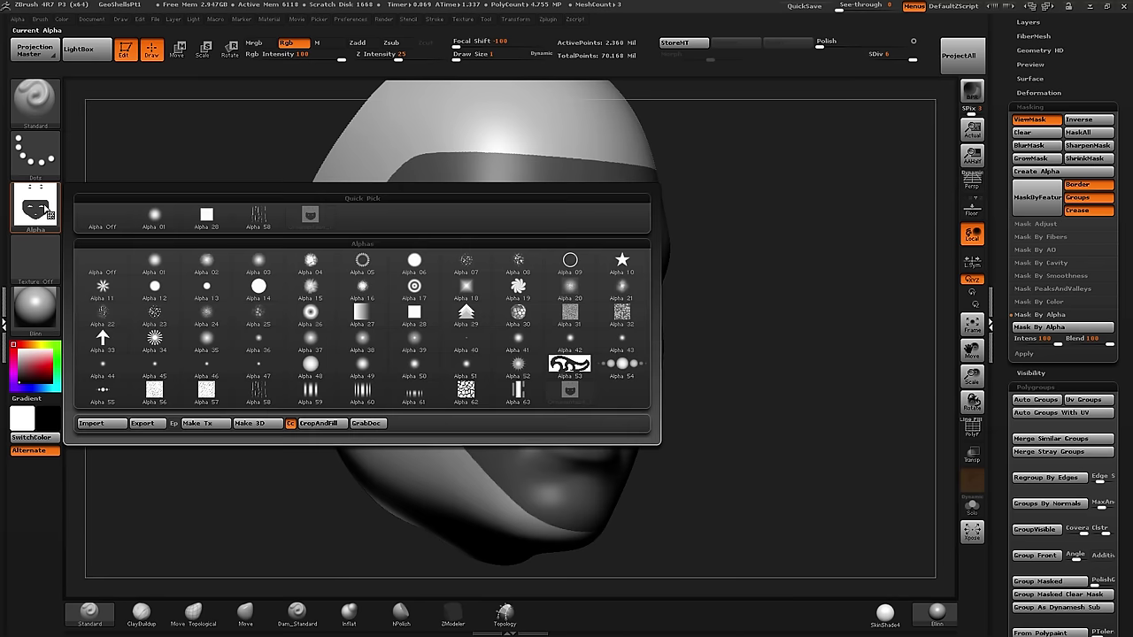
{"action": "left_click", "coordinate": [206, 423]}
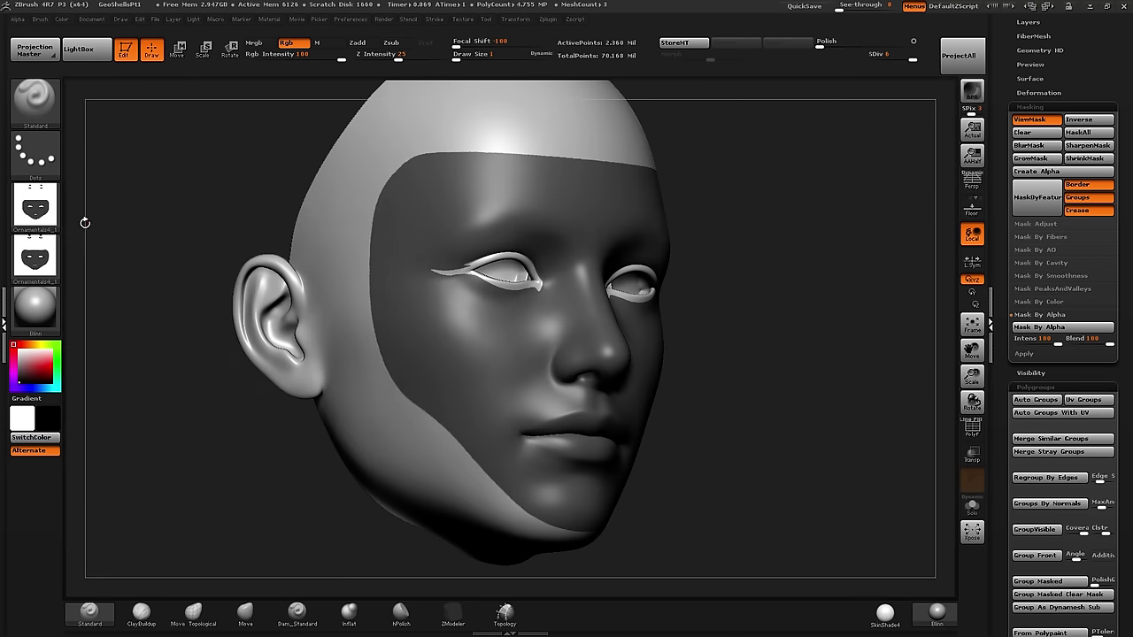
- Invert the new Ornamentals4_1 texture so the face mask shape is white on black
{"action": "mouse_move", "coordinate": [44, 269]}
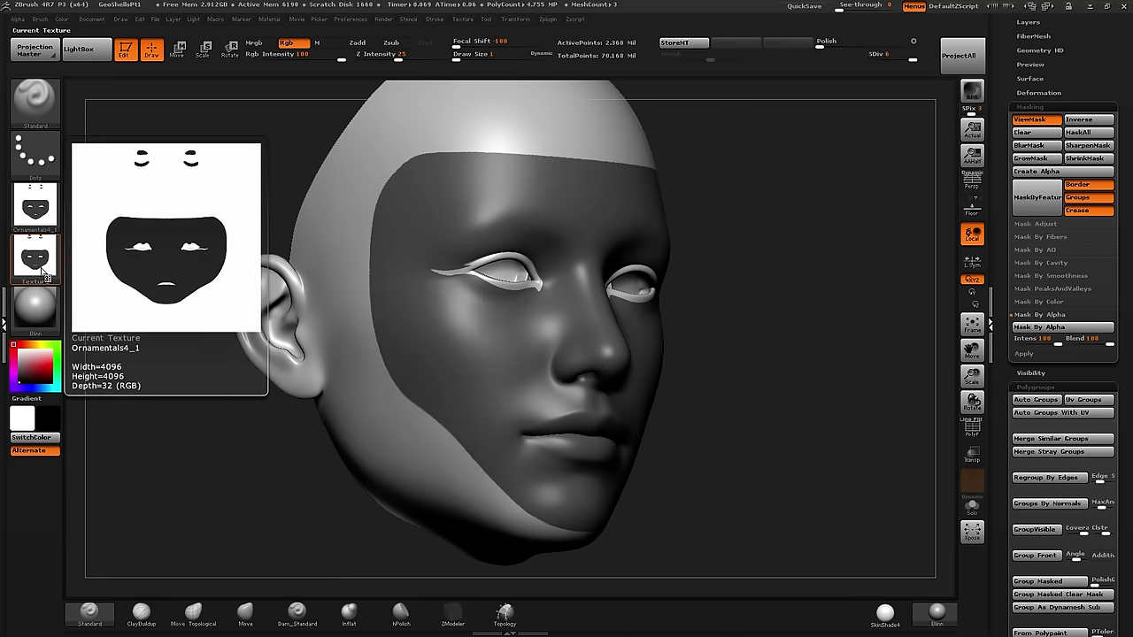
{"action": "left_click", "coordinate": [41, 268]}
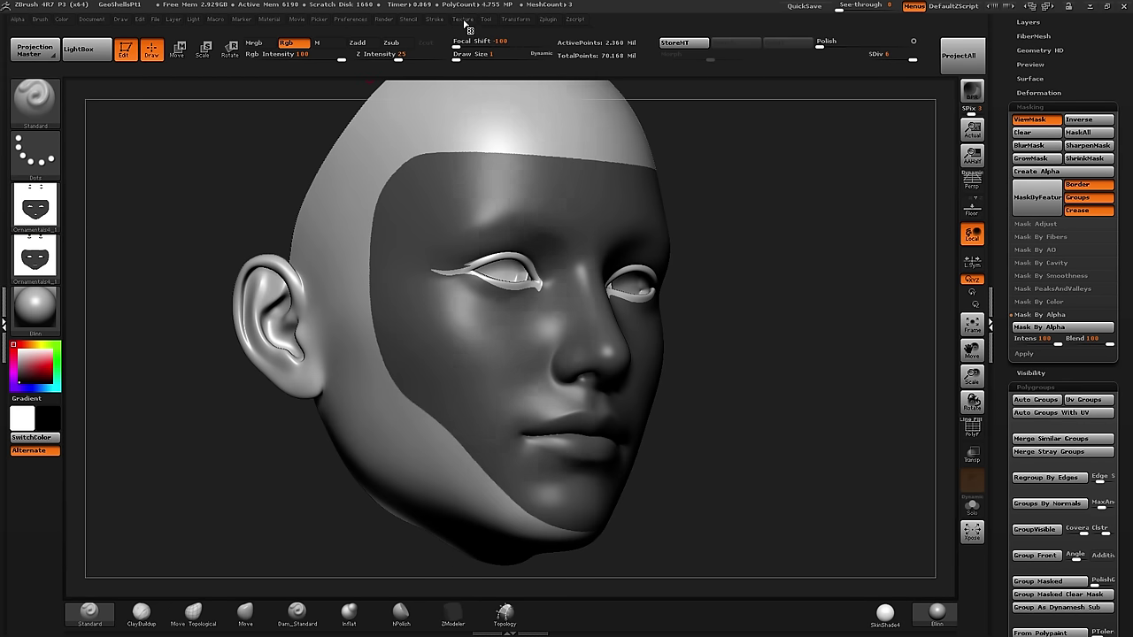
{"action": "left_click", "coordinate": [464, 19]}
{"action": "mouse_move", "coordinate": [489, 174]}
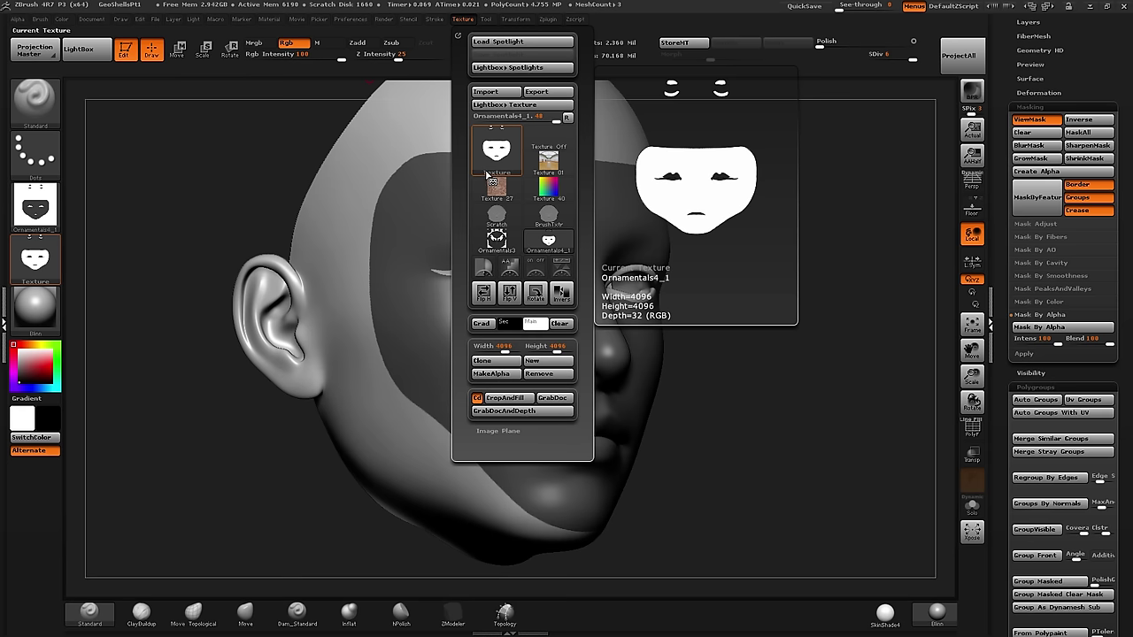
- Start exporting the inverted texture as a Photoshop PSD and browse to the GeoShellsPt1 folder
{"action": "left_click", "coordinate": [548, 94]}
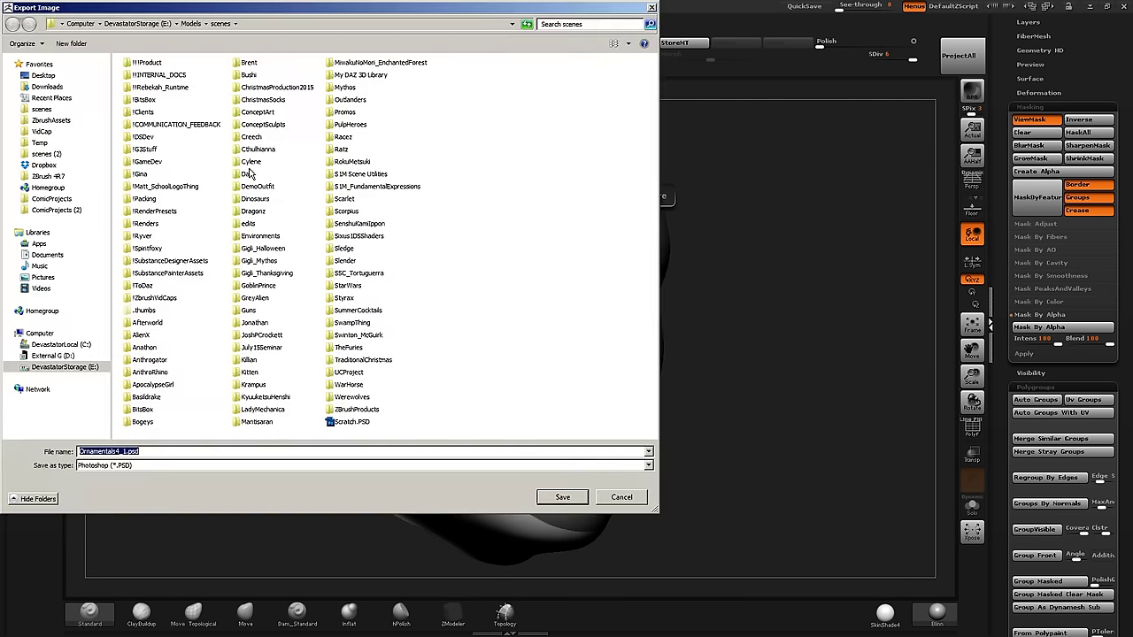
{"action": "left_click", "coordinate": [512, 24]}
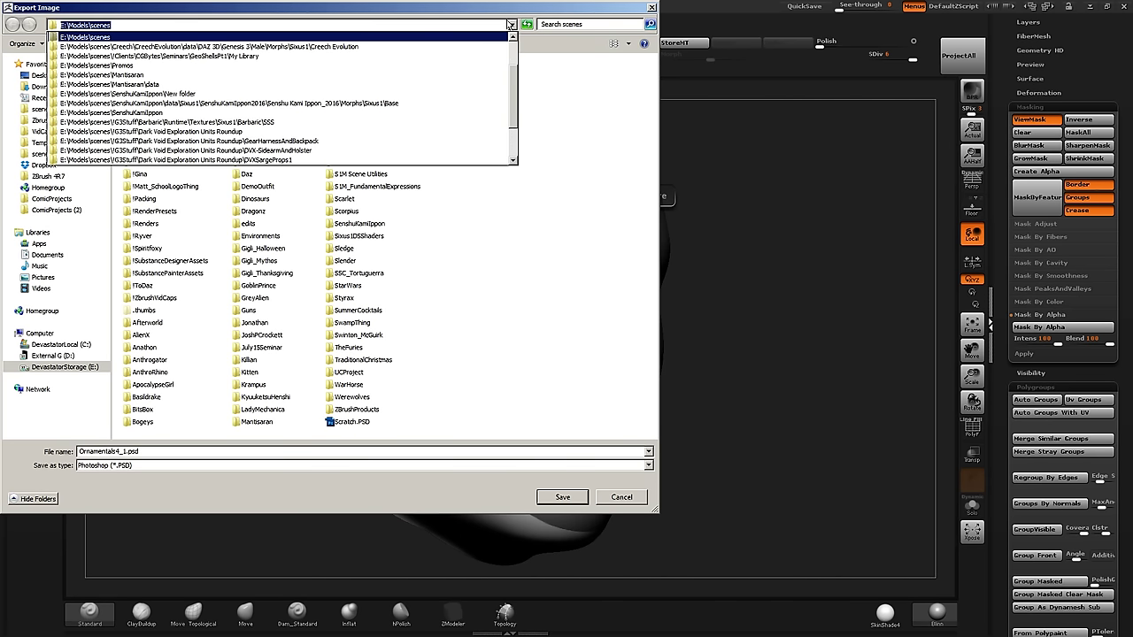
{"action": "left_click", "coordinate": [453, 57]}
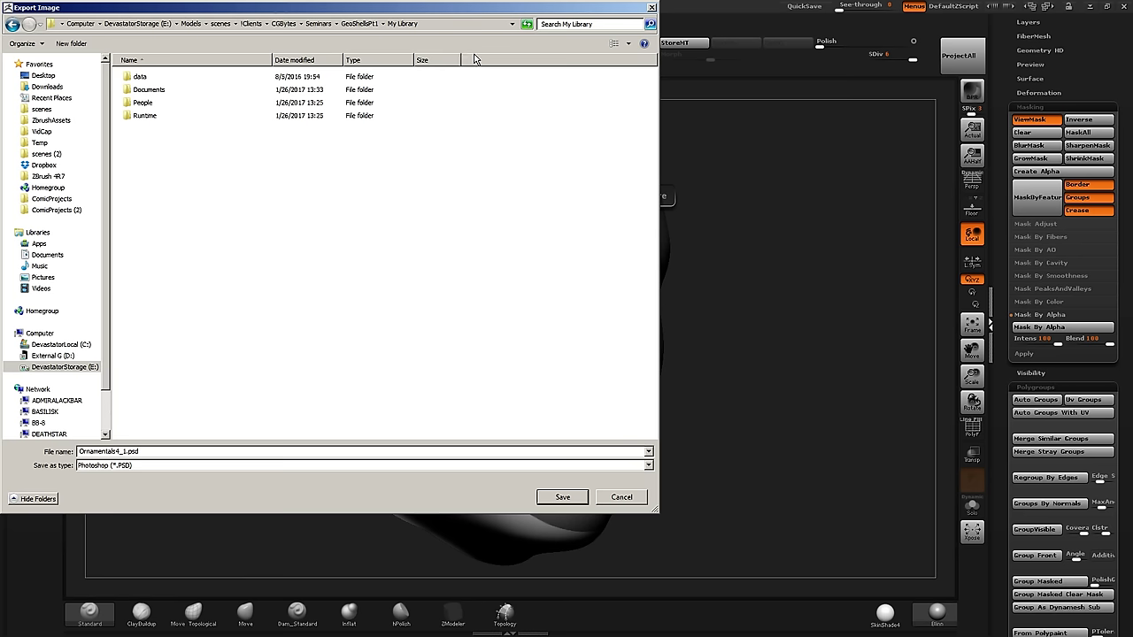
{"action": "double_click", "coordinate": [144, 115]}
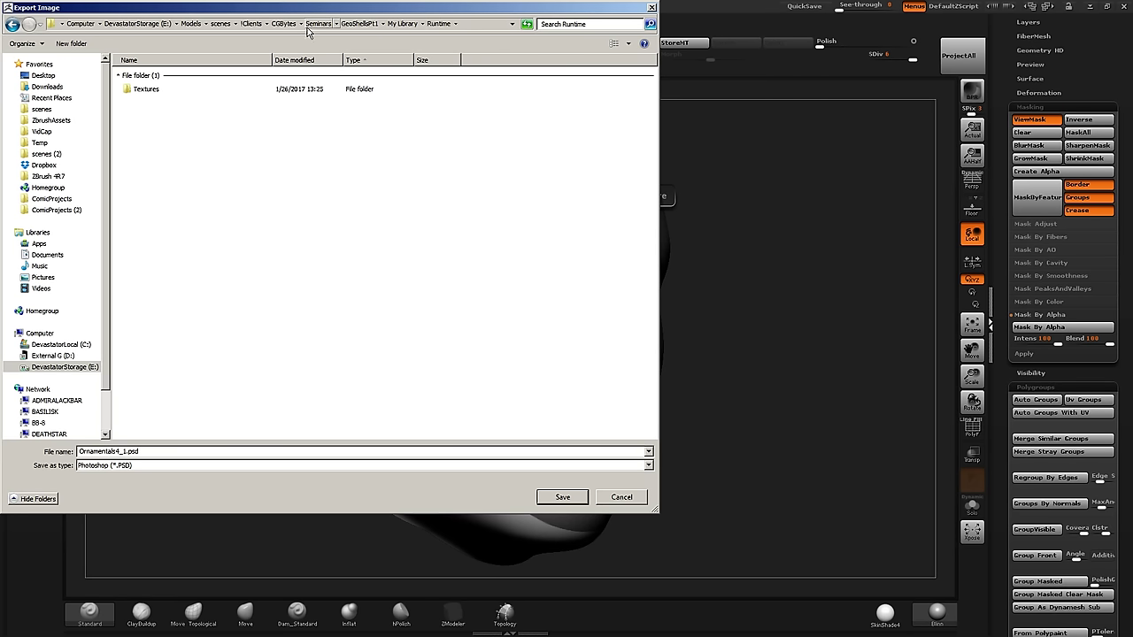
{"action": "left_click", "coordinate": [359, 24]}
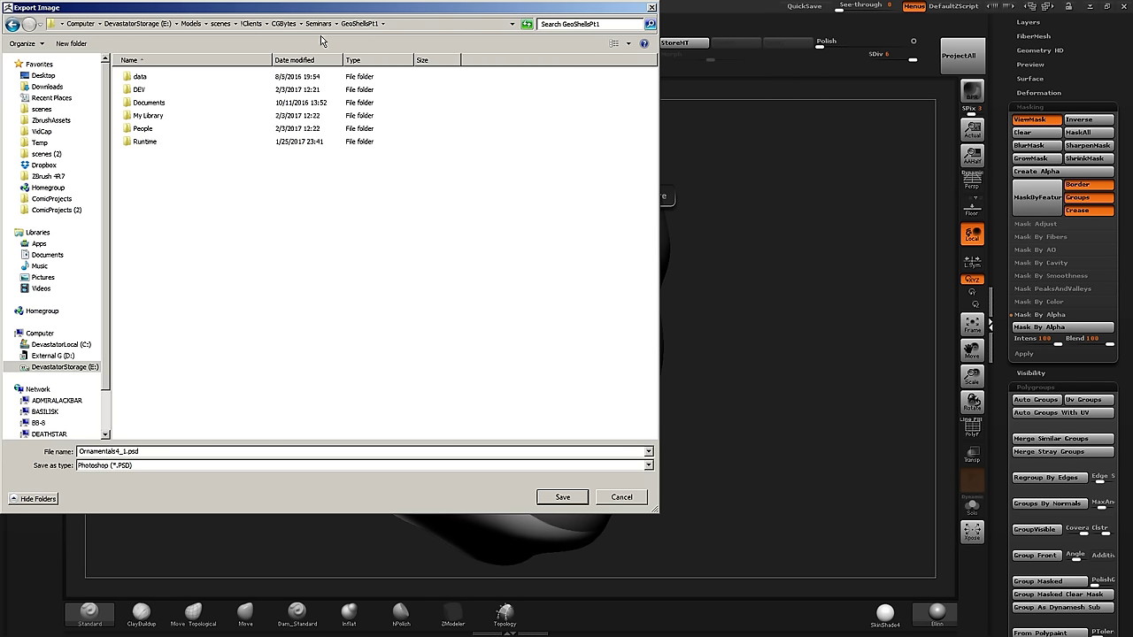
- Check the texture folders under My Library and the GeoShellsPt1 content library in DAZ Studio for the right export location
{"action": "left_click", "coordinate": [137, 144]}
{"action": "double_click", "coordinate": [157, 117]}
{"action": "double_click", "coordinate": [153, 116]}
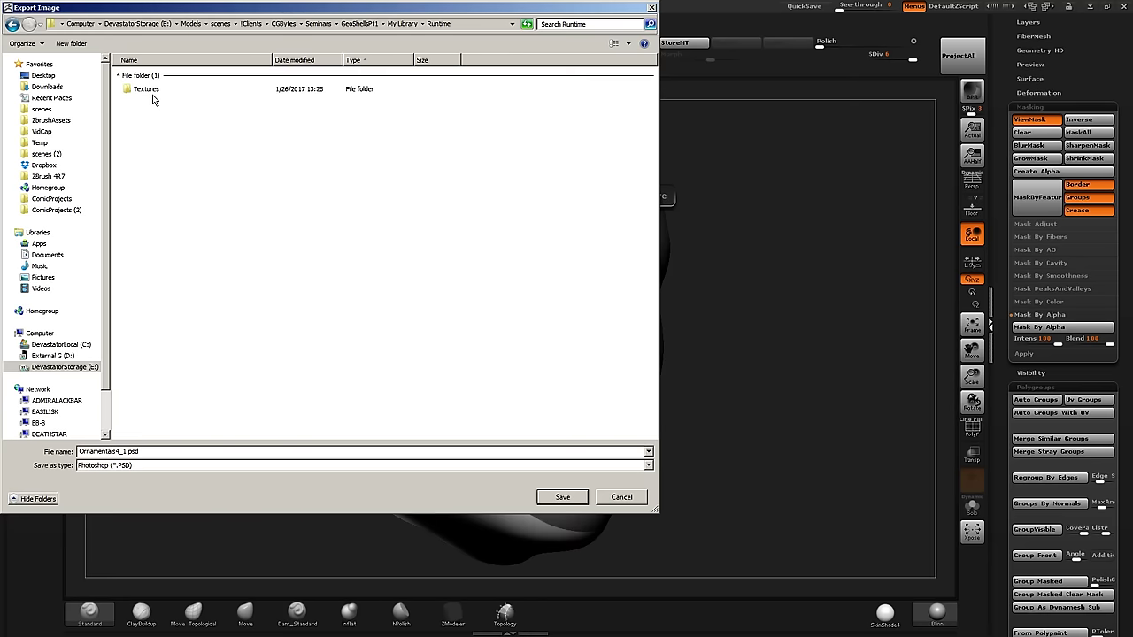
{"action": "double_click", "coordinate": [146, 89]}
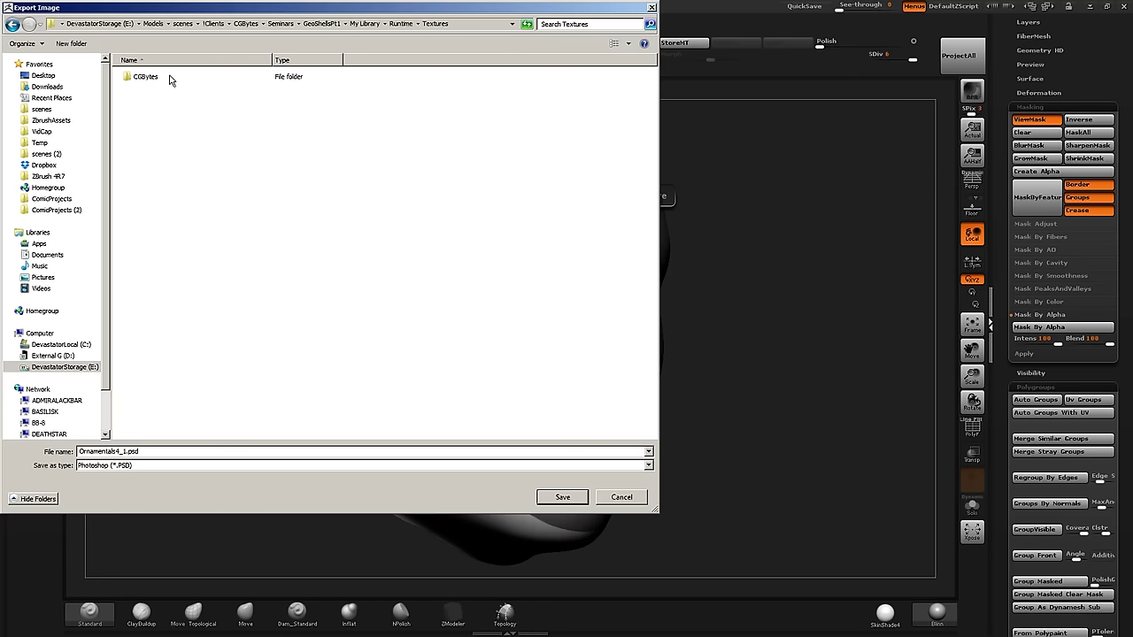
{"action": "left_click", "coordinate": [322, 24]}
{"action": "key", "text": "alt+Tab"}
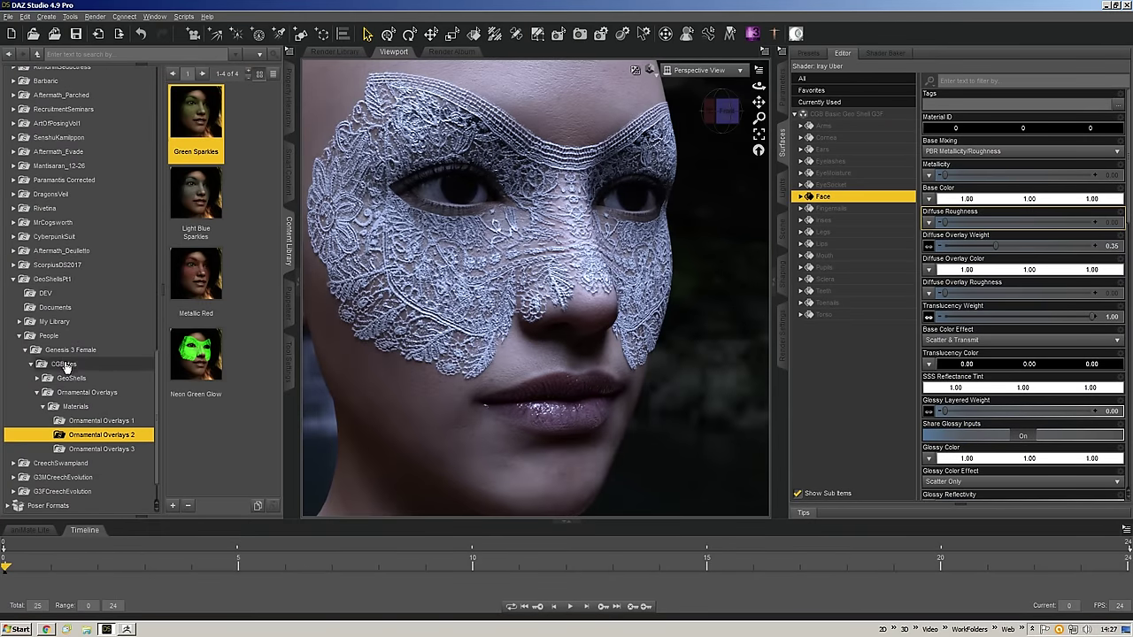
{"action": "key", "text": "alt+Tab"}
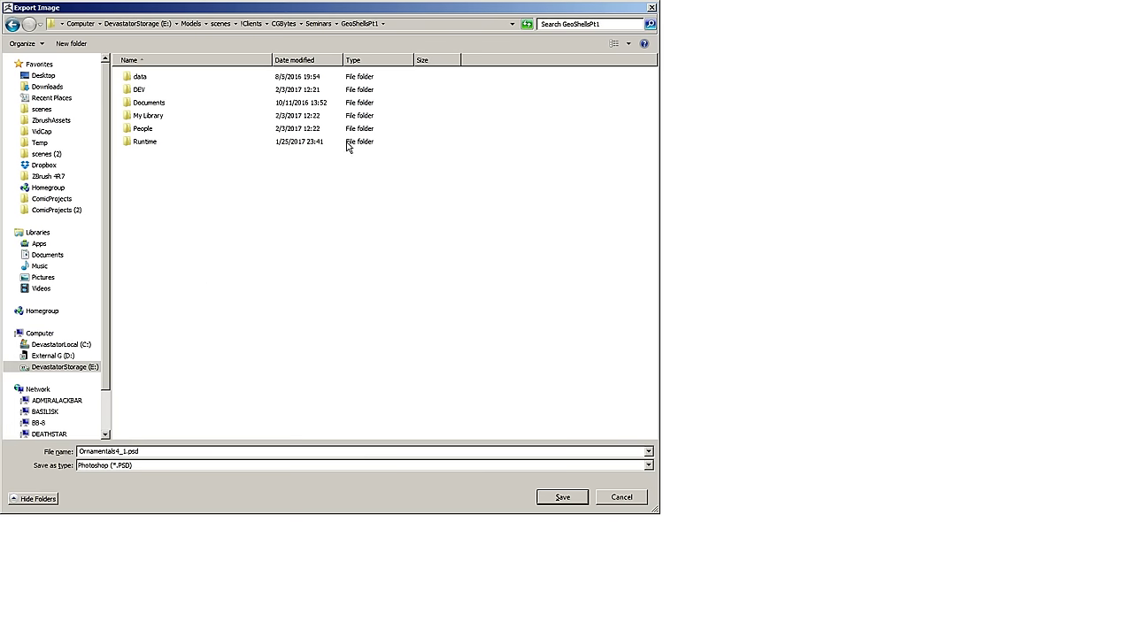
- Choose the Runtime\Textures\CGBytes\DEMO folder inside GeoShellsPt1 as the export location for Ornamentals4_1.psd
{"action": "double_click", "coordinate": [147, 144]}
{"action": "double_click", "coordinate": [151, 89]}
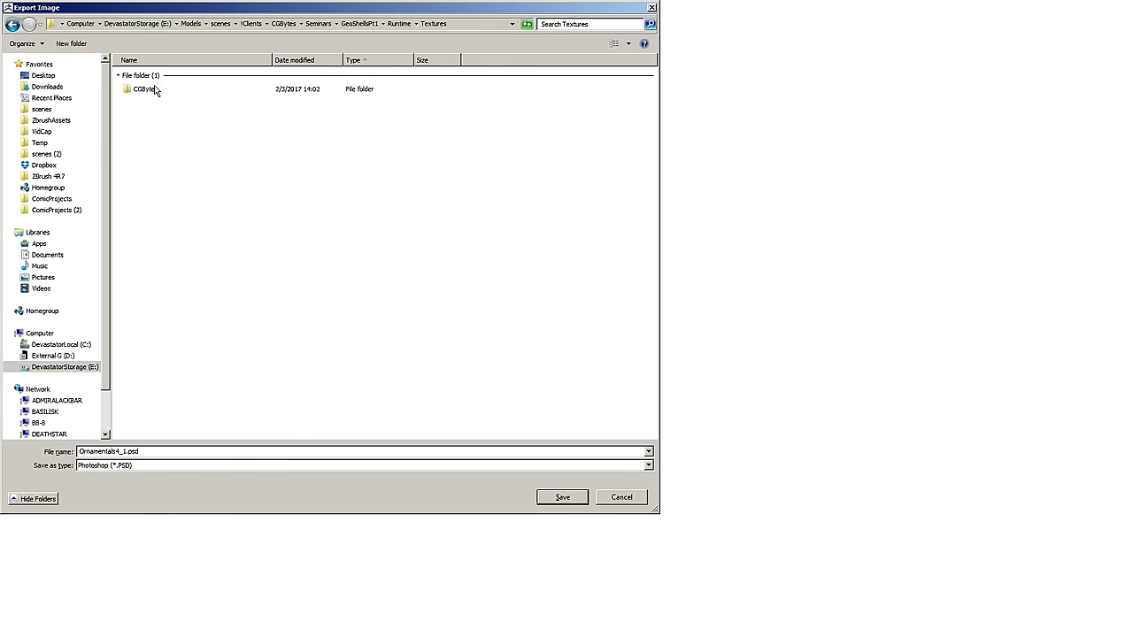
{"action": "double_click", "coordinate": [154, 91]}
{"action": "double_click", "coordinate": [142, 89]}
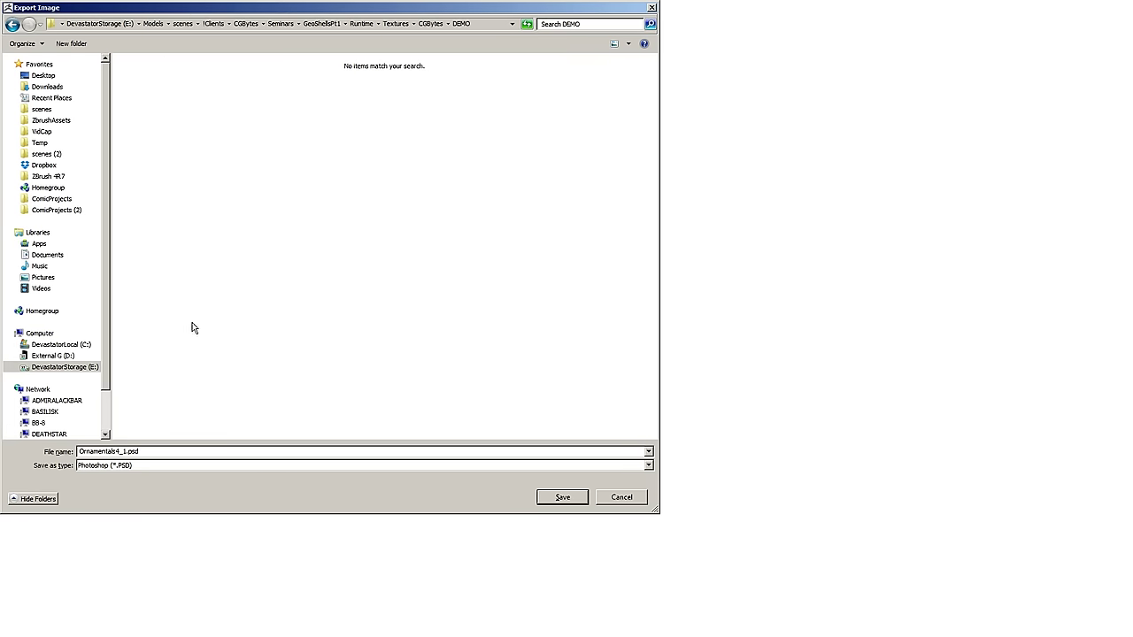
- Save the inverted texture in the DEMO folder as the JPEG MimeFace1_TRANS.jpg, accepting the default export settings
{"action": "double_click", "coordinate": [165, 450]}
{"action": "type", "text": "MimeFace1_TRANS"}
{"action": "key", "text": "Tab"}
{"action": "key", "text": "j"}
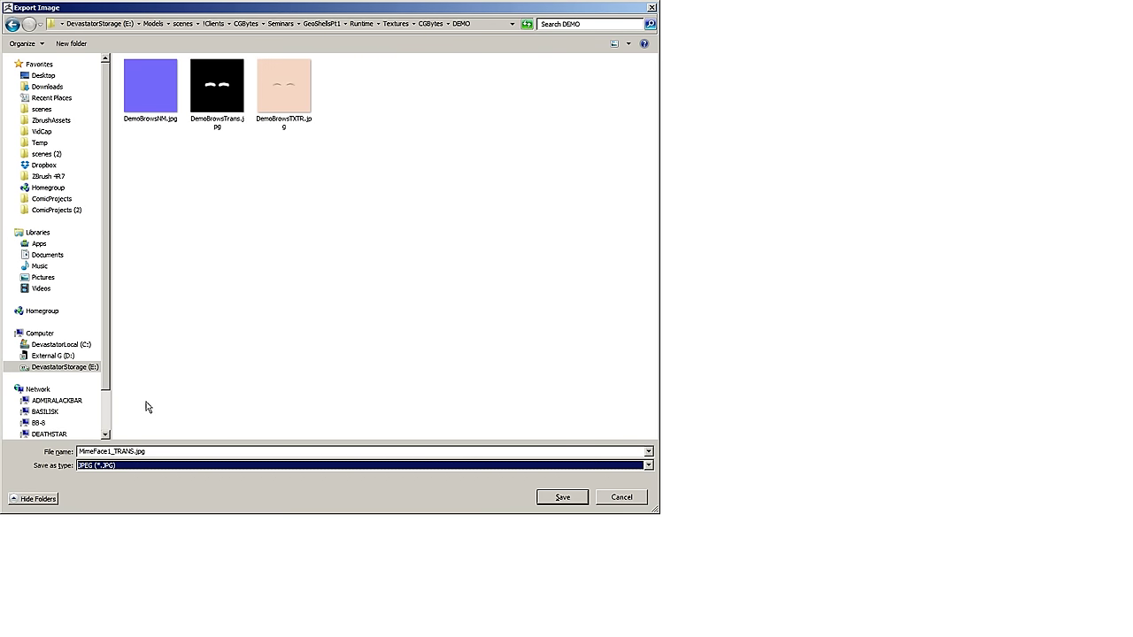
{"action": "key", "text": "Return"}
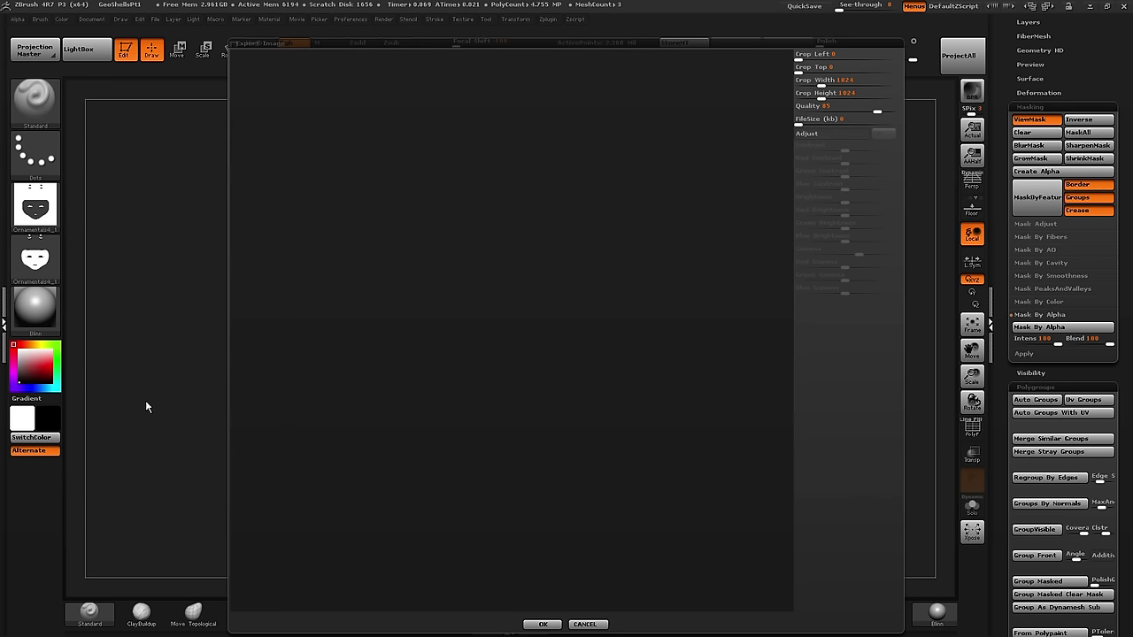
{"action": "key", "text": "Return"}
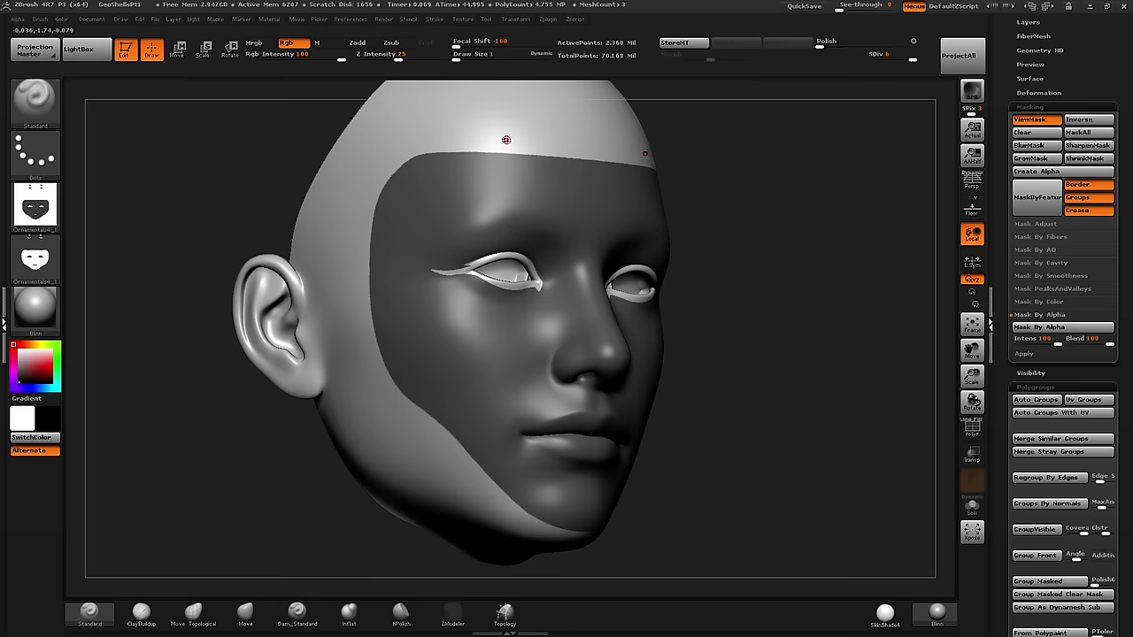
- Switch to DAZ Studio and load MimeFace1_TRANS.jpg from the DEMO folder as the Face surface's Diffuse Overlay Weight map
{"action": "key", "text": "alt+Tab"}
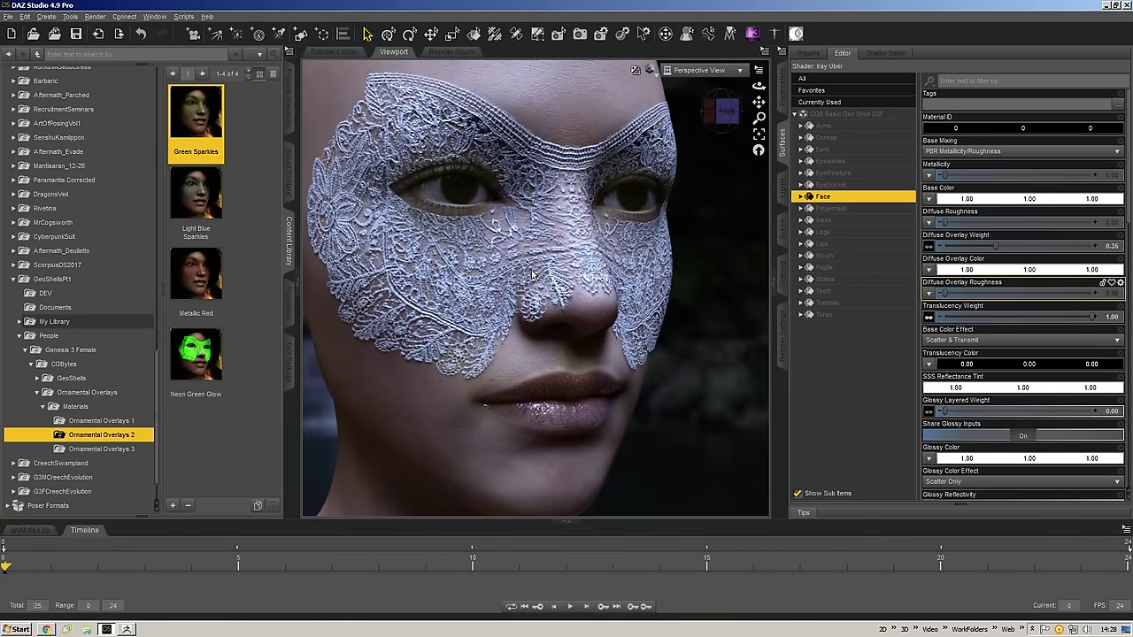
{"action": "scroll", "coordinate": [555, 285], "scroll_direction": "down", "scroll_amount": 2}
{"action": "mouse_move", "coordinate": [719, 112]}
{"action": "left_mouse_down"}
{"action": "mouse_move", "coordinate": [758, 113]}
{"action": "mouse_move", "coordinate": [735, 113]}
{"action": "left_mouse_up"}
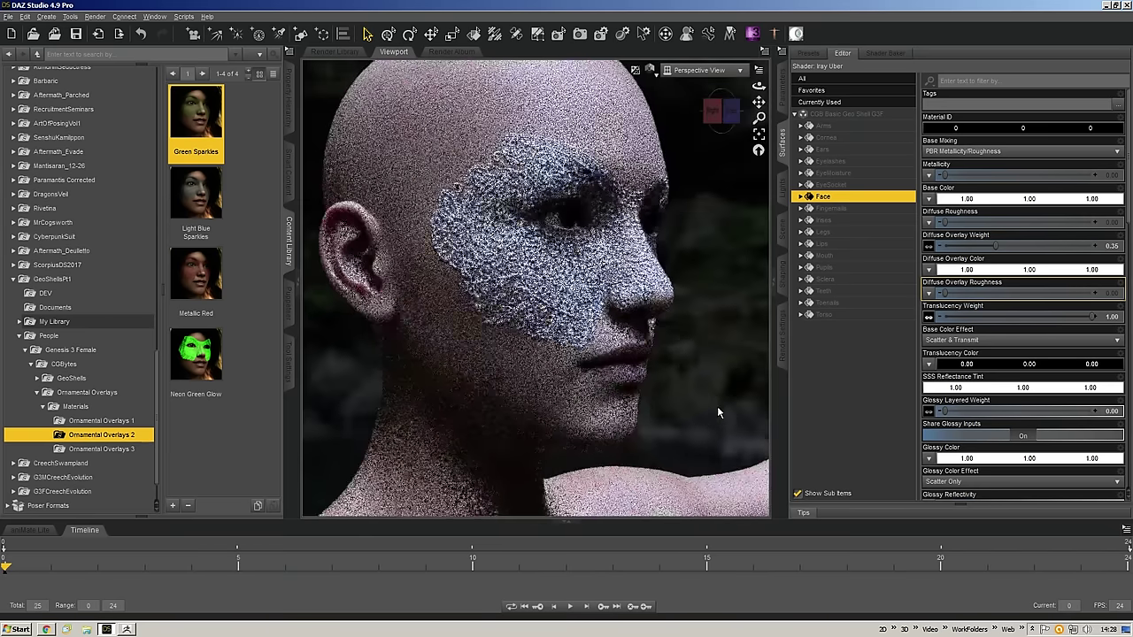
{"action": "scroll", "coordinate": [1076, 354], "scroll_direction": "down", "scroll_amount": 15}
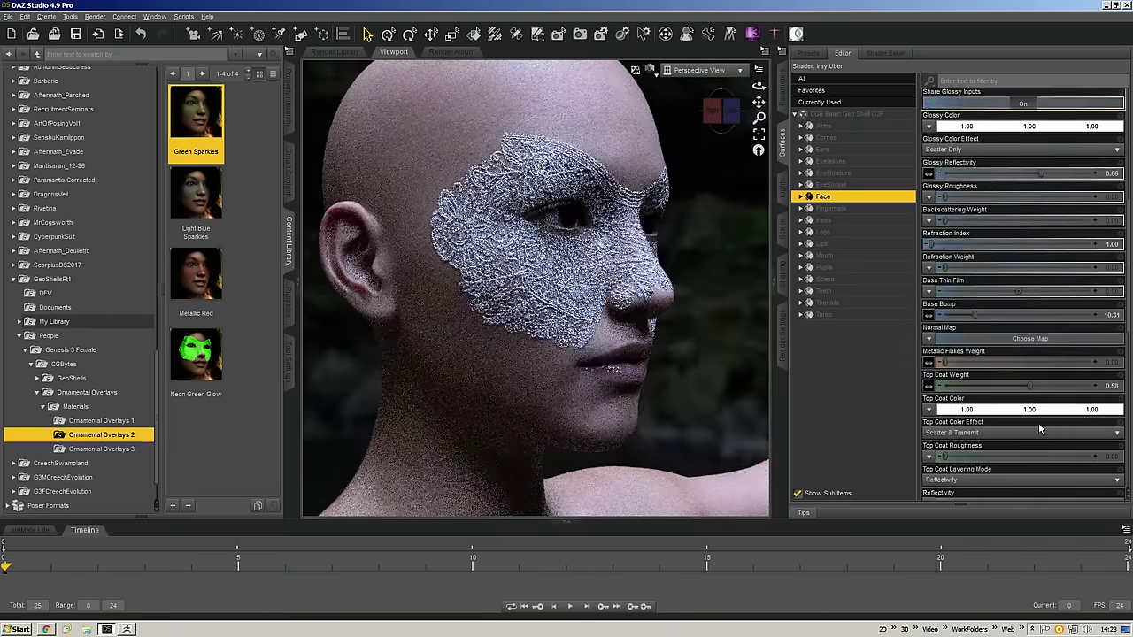
{"action": "scroll", "coordinate": [1038, 433], "scroll_direction": "up", "scroll_amount": 15}
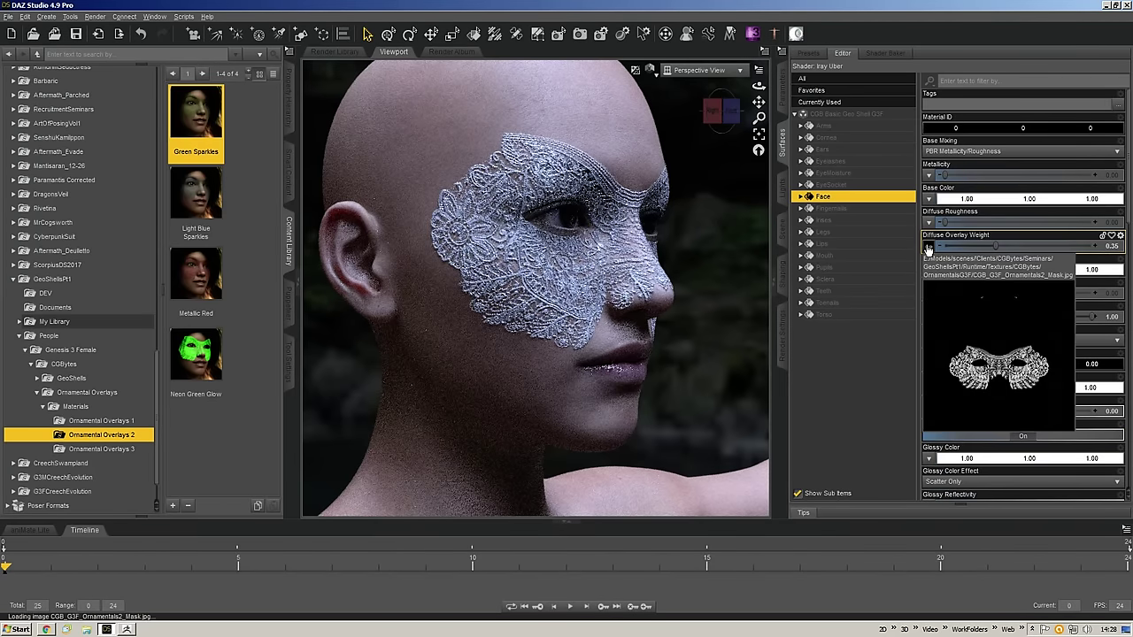
{"action": "left_click", "coordinate": [927, 248]}
{"action": "left_click", "coordinate": [963, 55]}
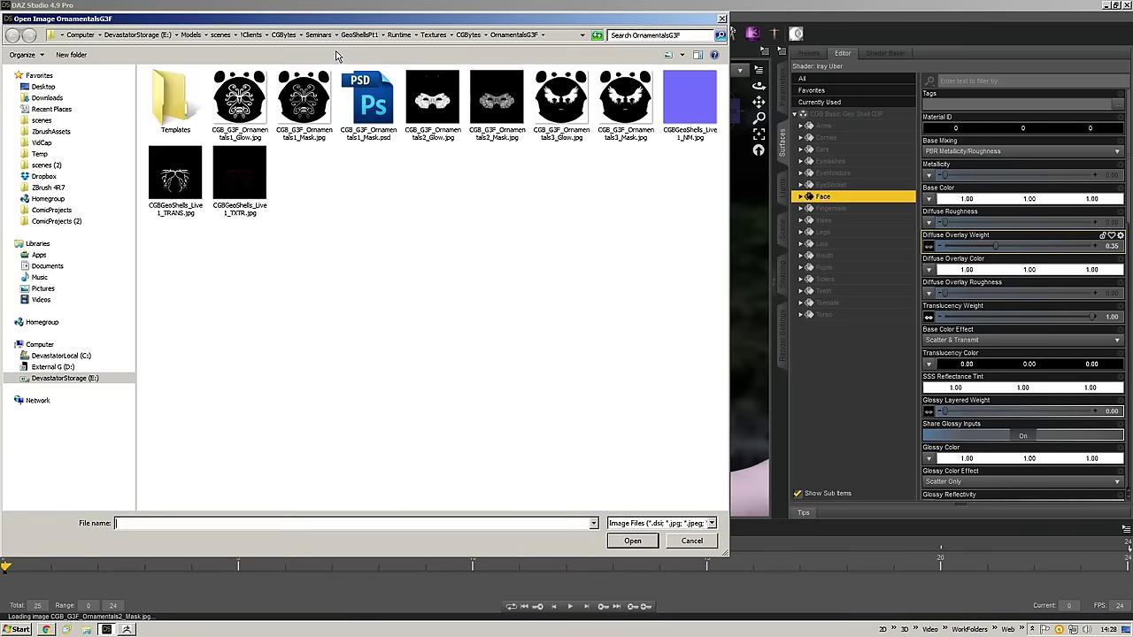
{"action": "left_click", "coordinate": [465, 35]}
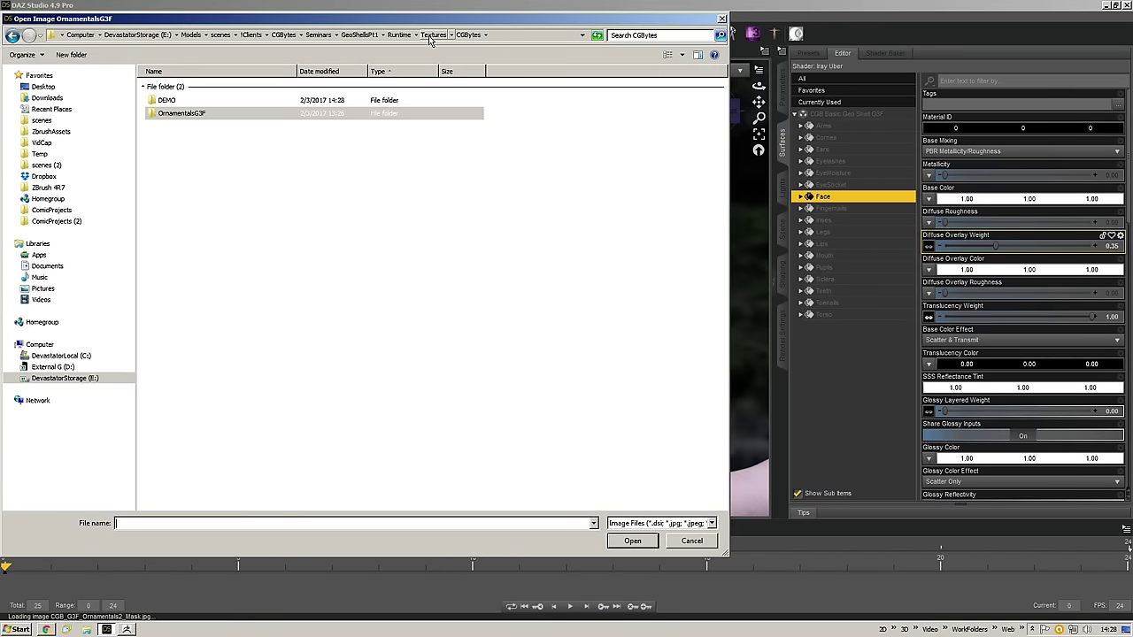
{"action": "double_click", "coordinate": [175, 103]}
{"action": "double_click", "coordinate": [367, 102]}
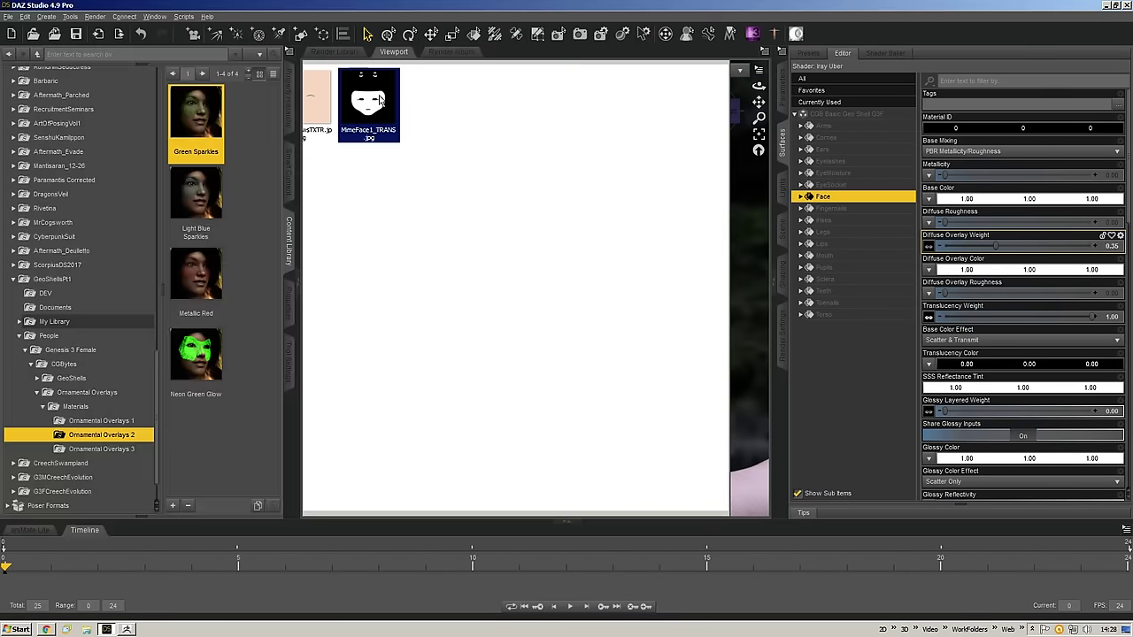
- Assign MimeFace1_TRANS.jpg as the Face surface's Translucency Weight, Glossy Layered Weight and Glossy Reflectivity map
{"action": "left_click", "coordinate": [930, 319]}
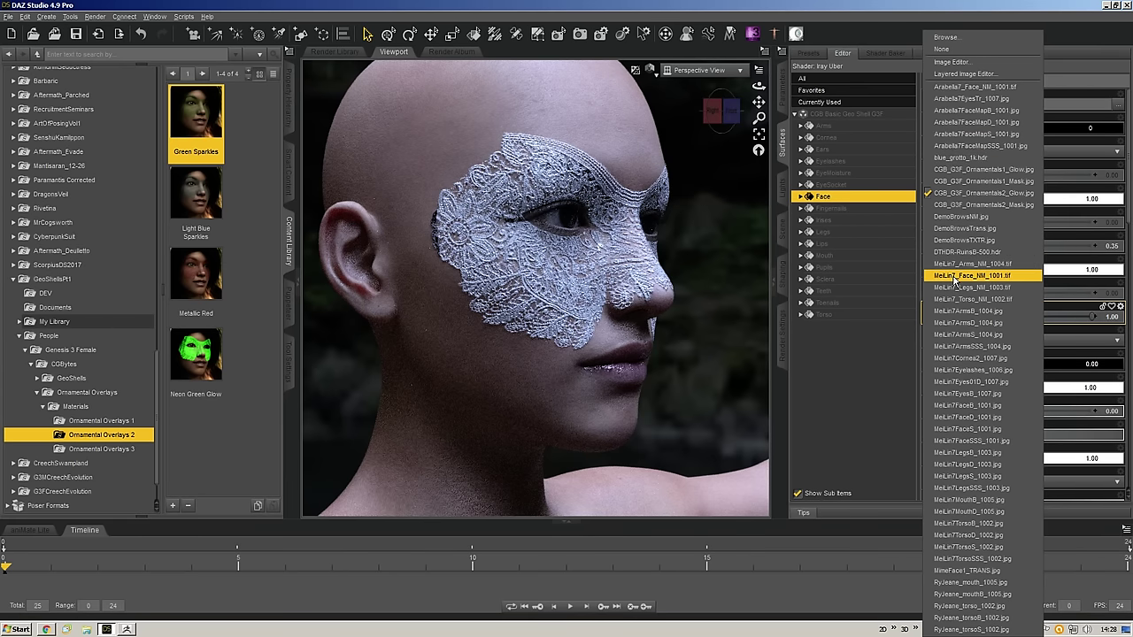
{"action": "left_click", "coordinate": [967, 570]}
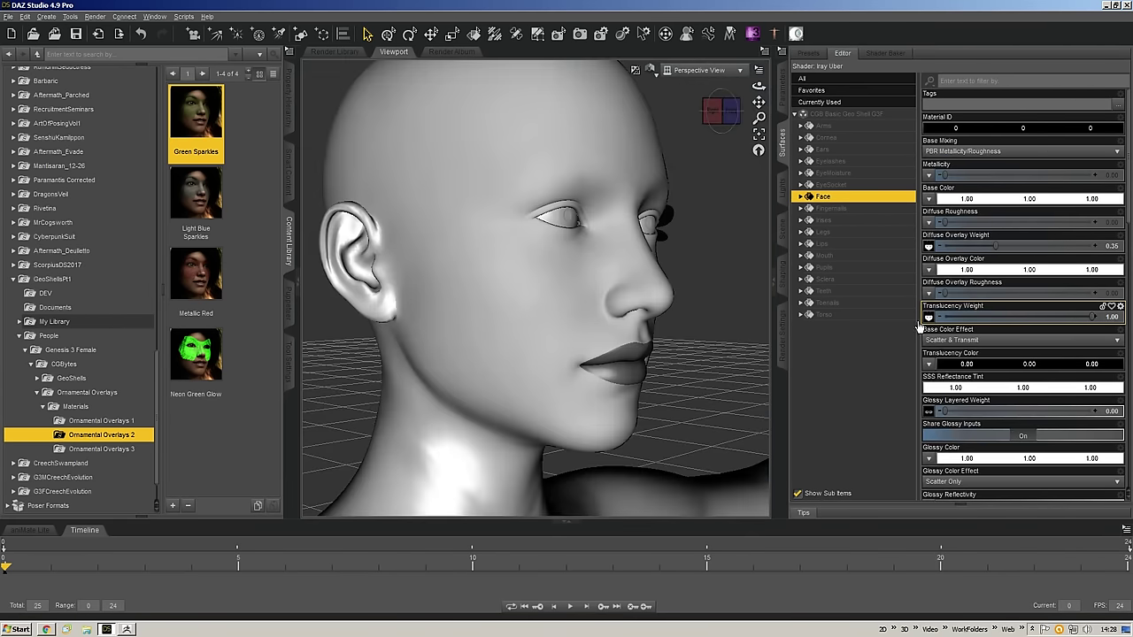
{"action": "scroll", "coordinate": [937, 236], "scroll_direction": "down", "scroll_amount": 2}
{"action": "scroll", "coordinate": [937, 236], "scroll_direction": "down", "scroll_amount": 3}
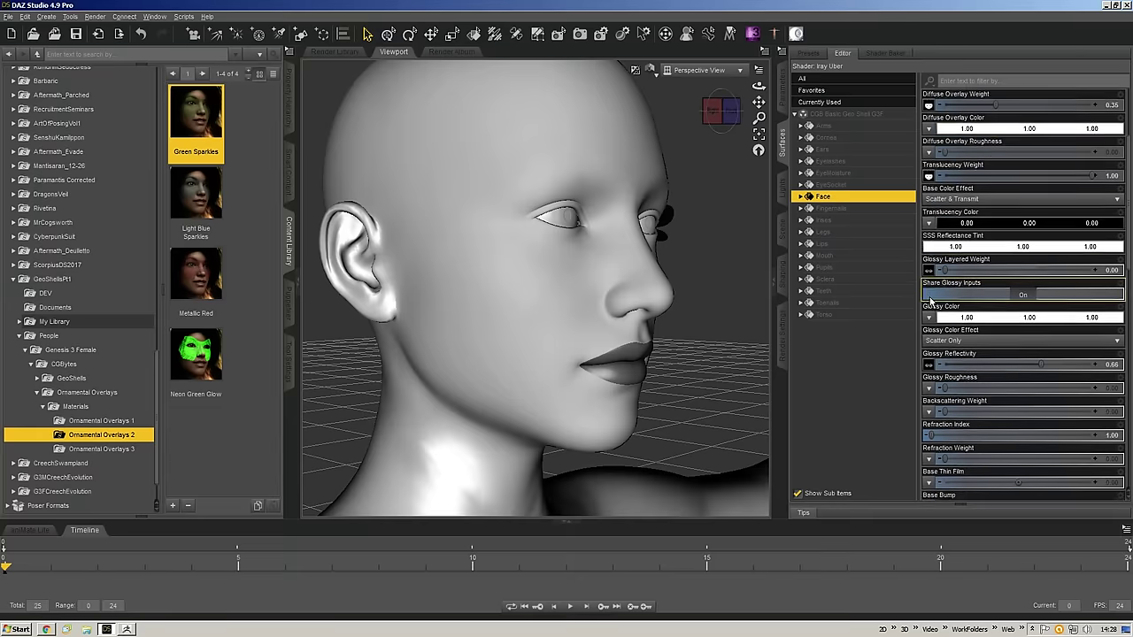
{"action": "left_click", "coordinate": [929, 271]}
{"action": "left_click", "coordinate": [973, 571]}
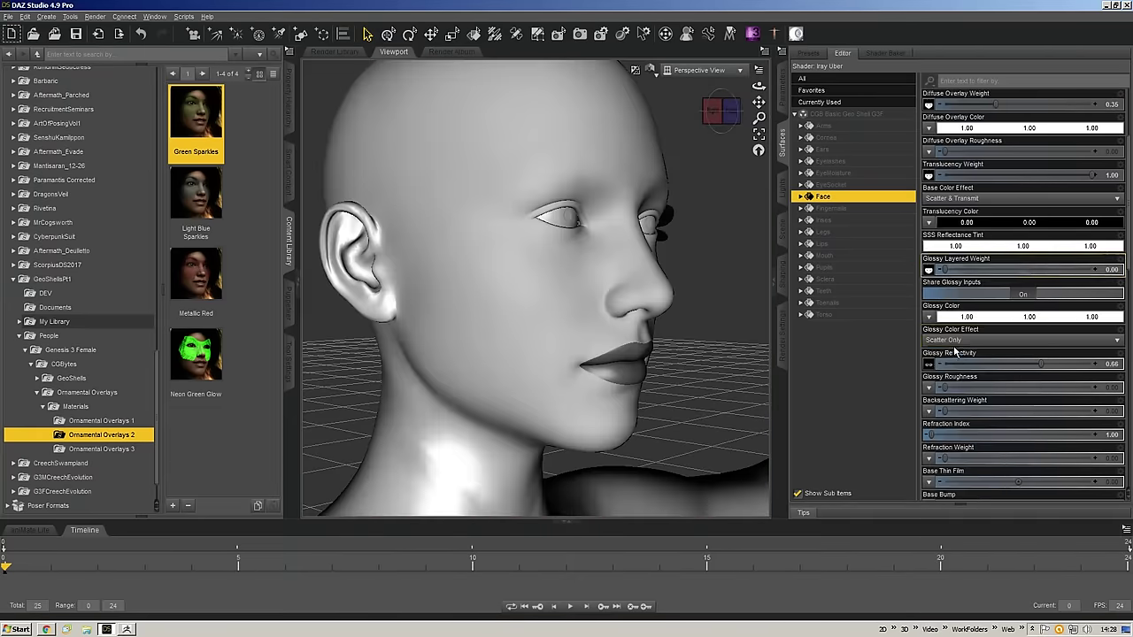
{"action": "left_click", "coordinate": [928, 269]}
{"action": "left_click", "coordinate": [982, 572]}
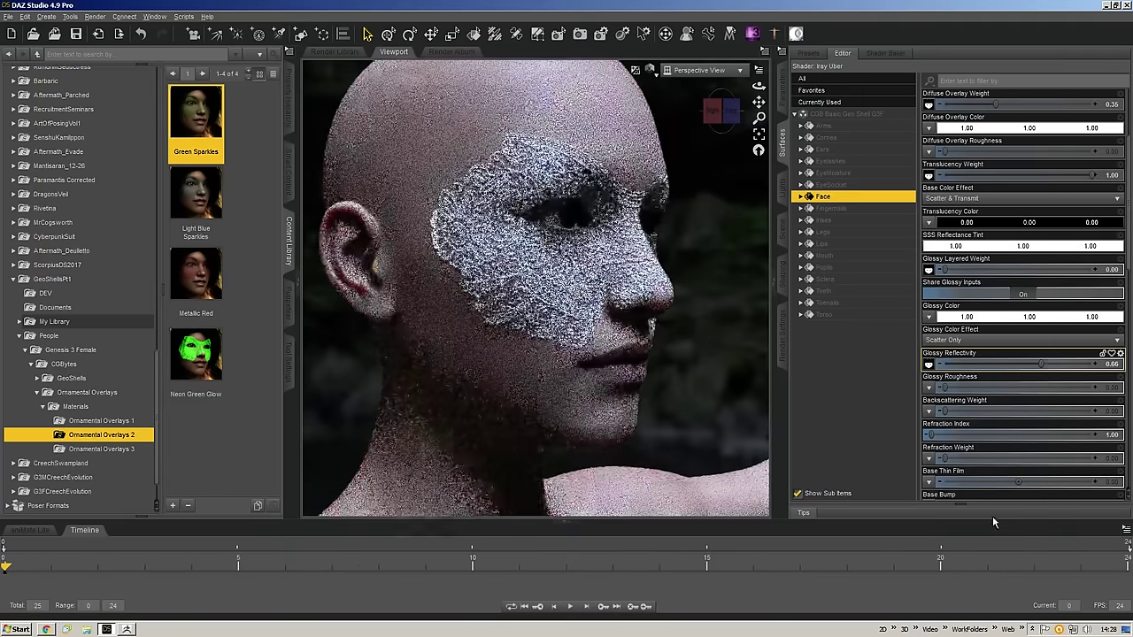
- Replace the Face surface's Base Bump and Metallic Flakes Weight maps with MimeFace1_TRANS.jpg
{"action": "scroll", "coordinate": [1010, 387], "scroll_direction": "down", "scroll_amount": 4}
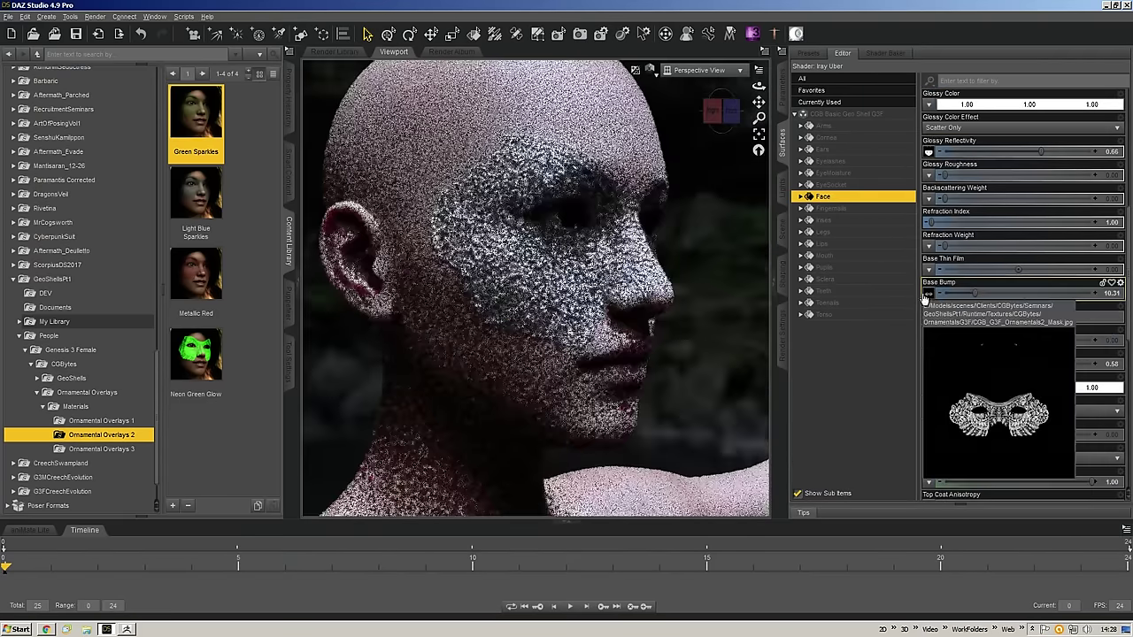
{"action": "left_click", "coordinate": [926, 295]}
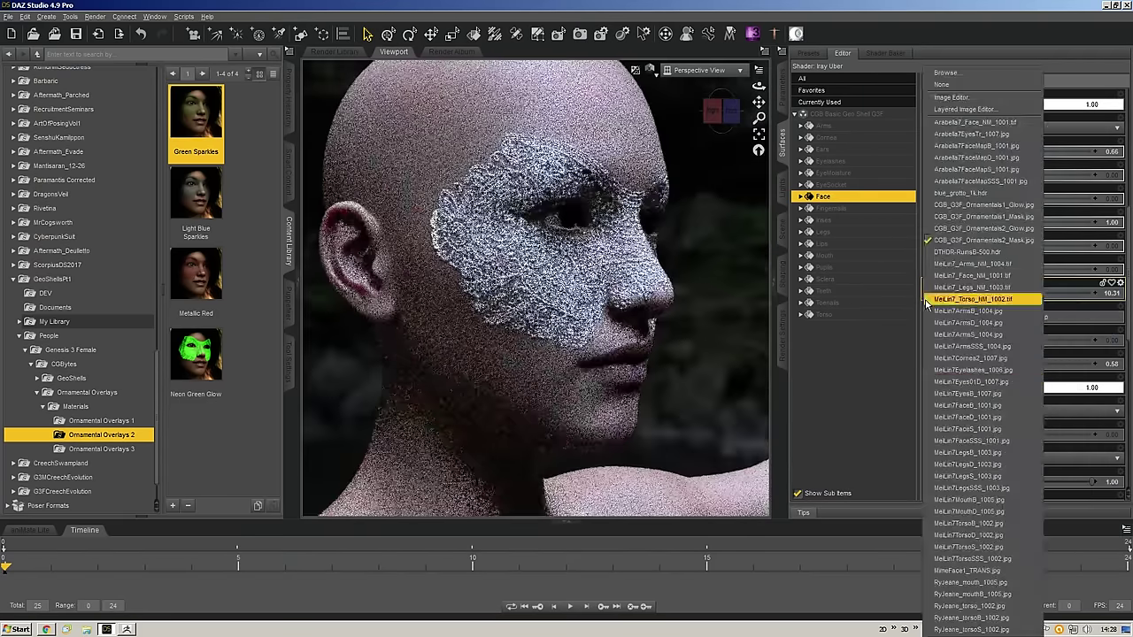
{"action": "left_click", "coordinate": [974, 584]}
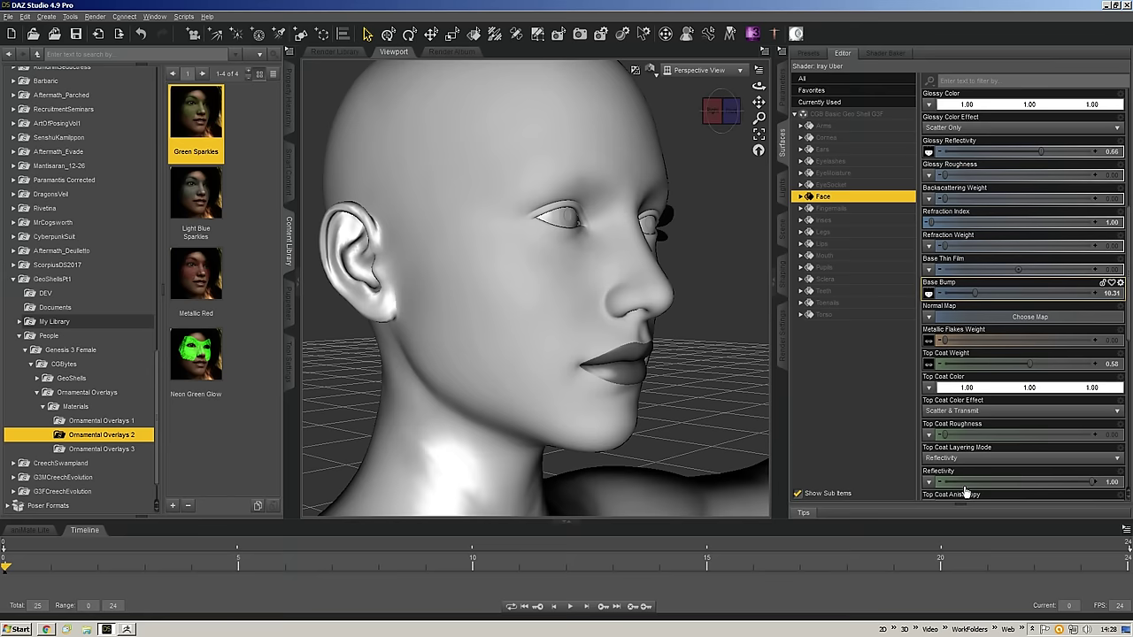
{"action": "left_click", "coordinate": [928, 341]}
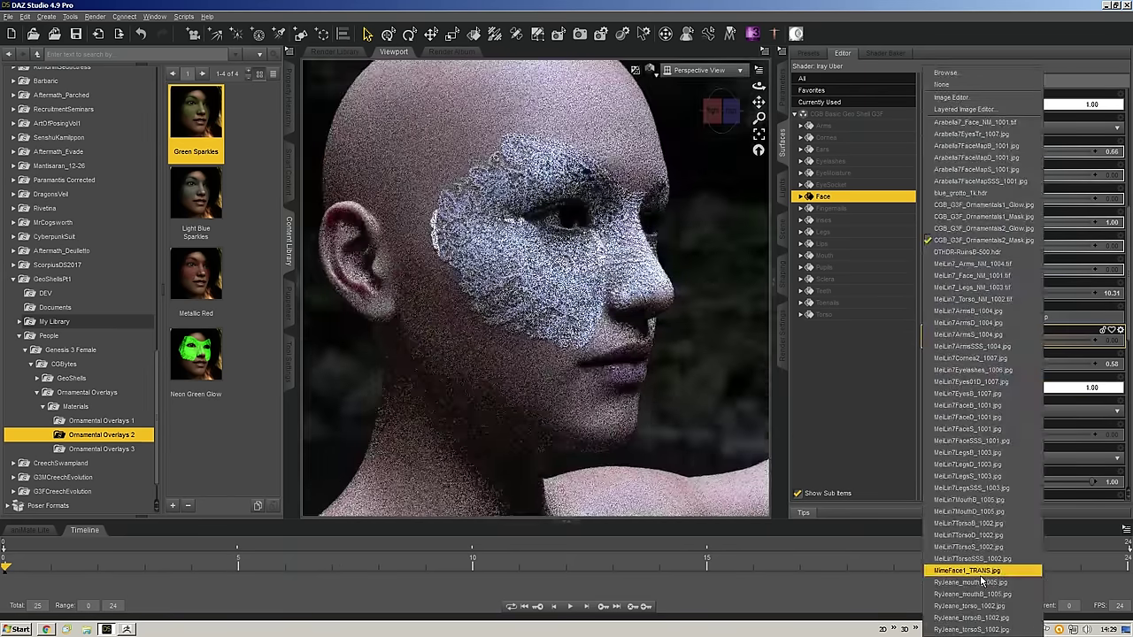
{"action": "left_click", "coordinate": [985, 583]}
- Replace the Face surface's Top Coat Weight and Top Coat Bump maps with MimeFace1_TRANS.jpg
{"action": "left_click", "coordinate": [929, 388]}
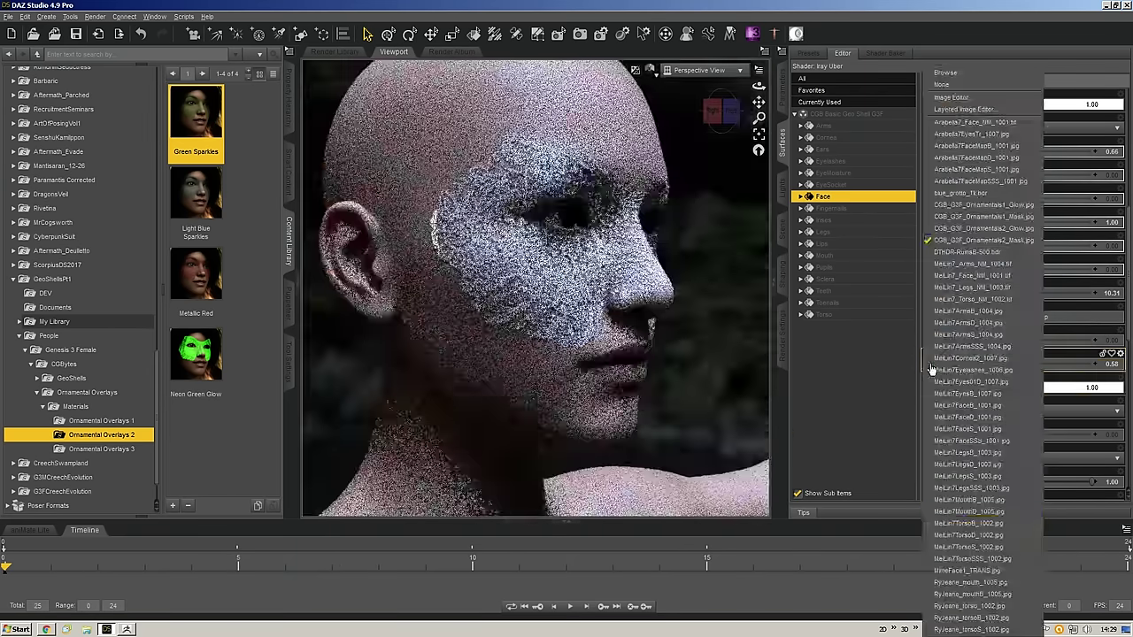
{"action": "left_click", "coordinate": [970, 572]}
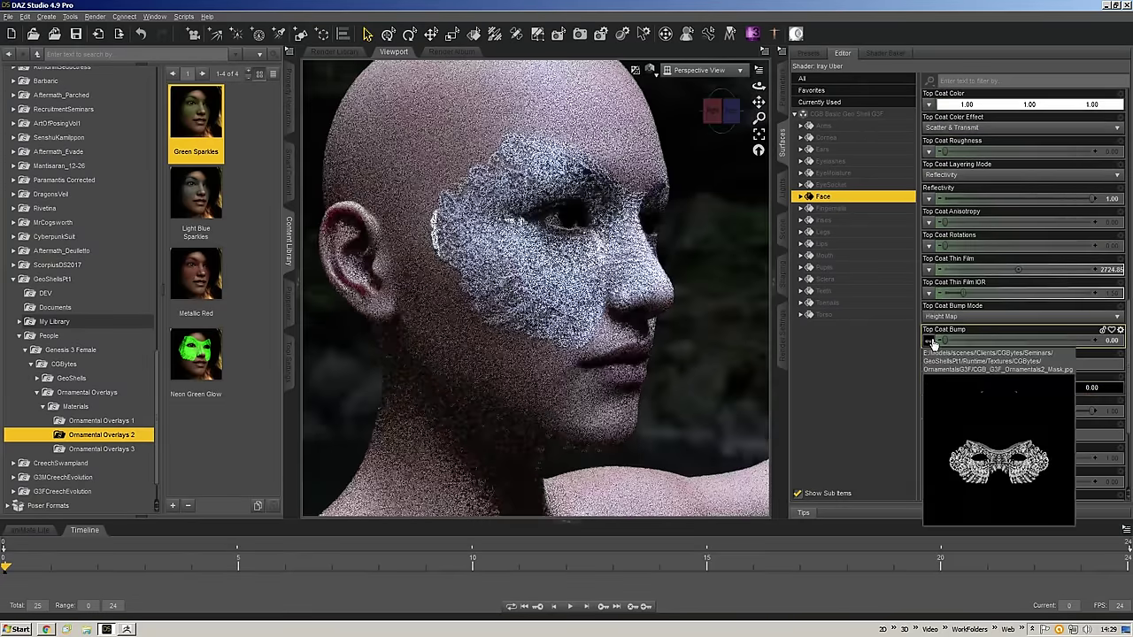
{"action": "left_click", "coordinate": [930, 342]}
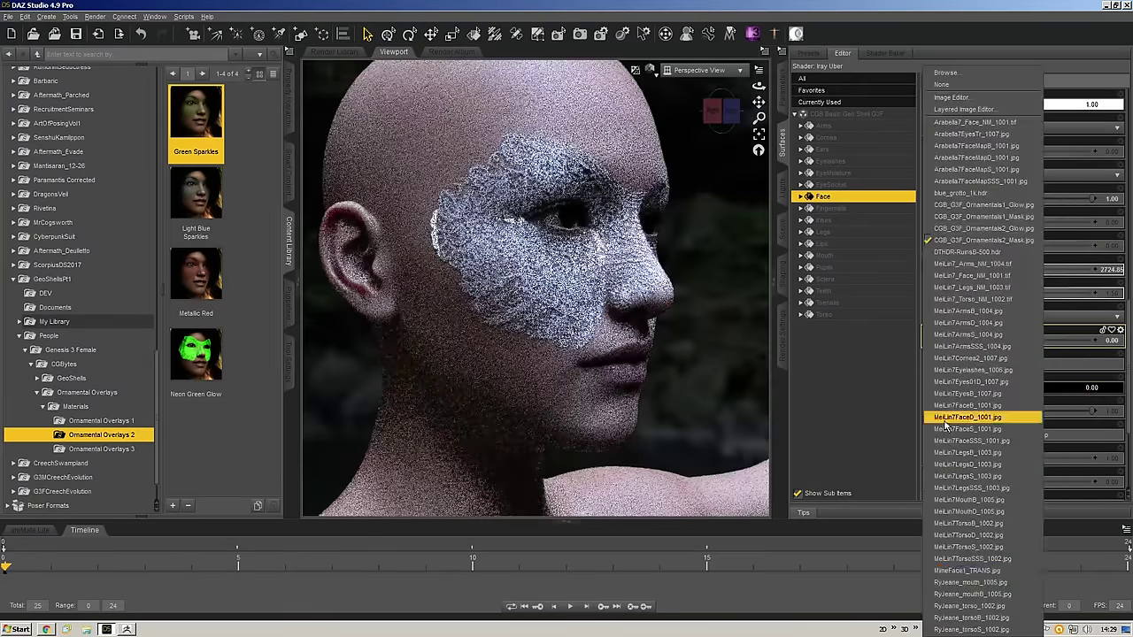
{"action": "left_click", "coordinate": [973, 602]}
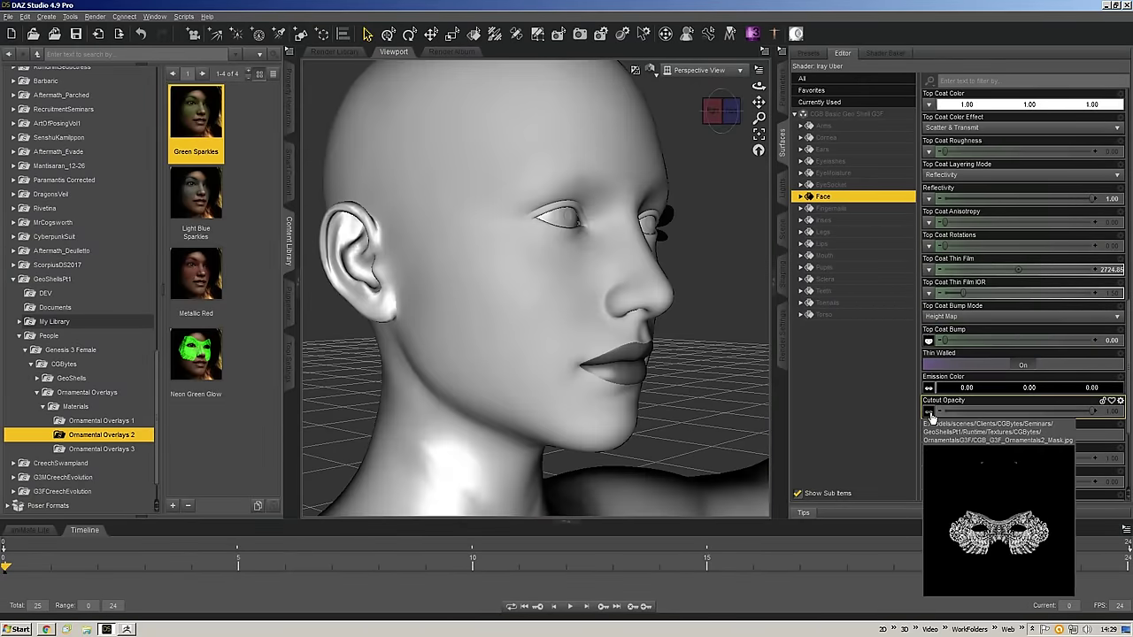
- Assign MimeFace1_TRANS.jpg to the Face surface's Emission Color and Cutout Opacity, and check the rendered face mask
{"action": "left_click", "coordinate": [929, 388]}
{"action": "left_click", "coordinate": [969, 582]}
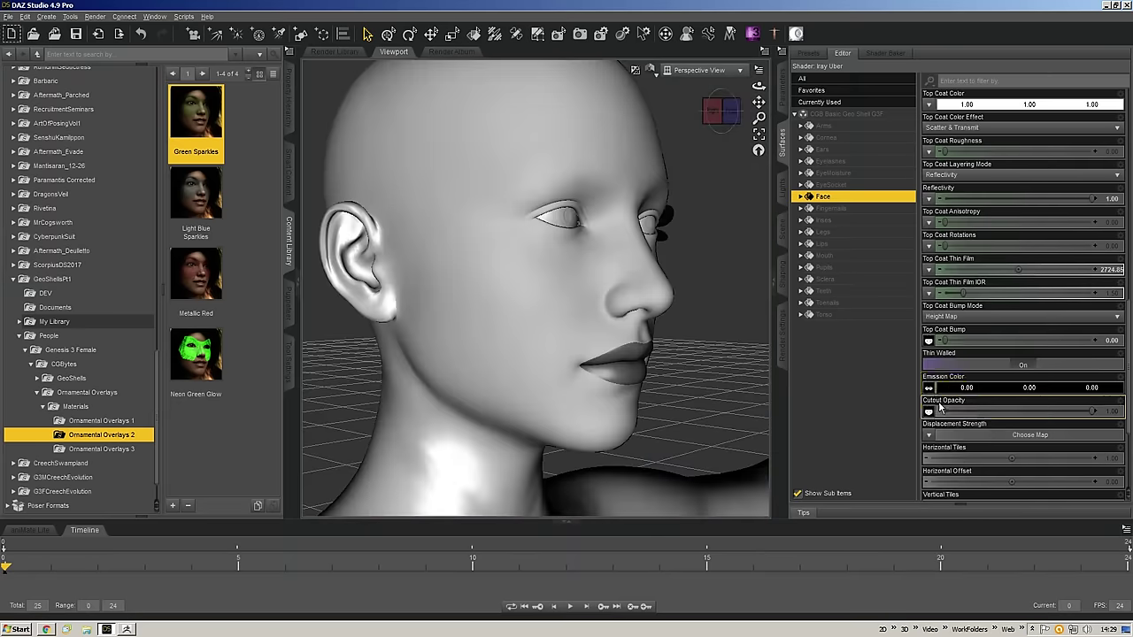
{"action": "left_click", "coordinate": [934, 400]}
{"action": "left_click", "coordinate": [945, 584]}
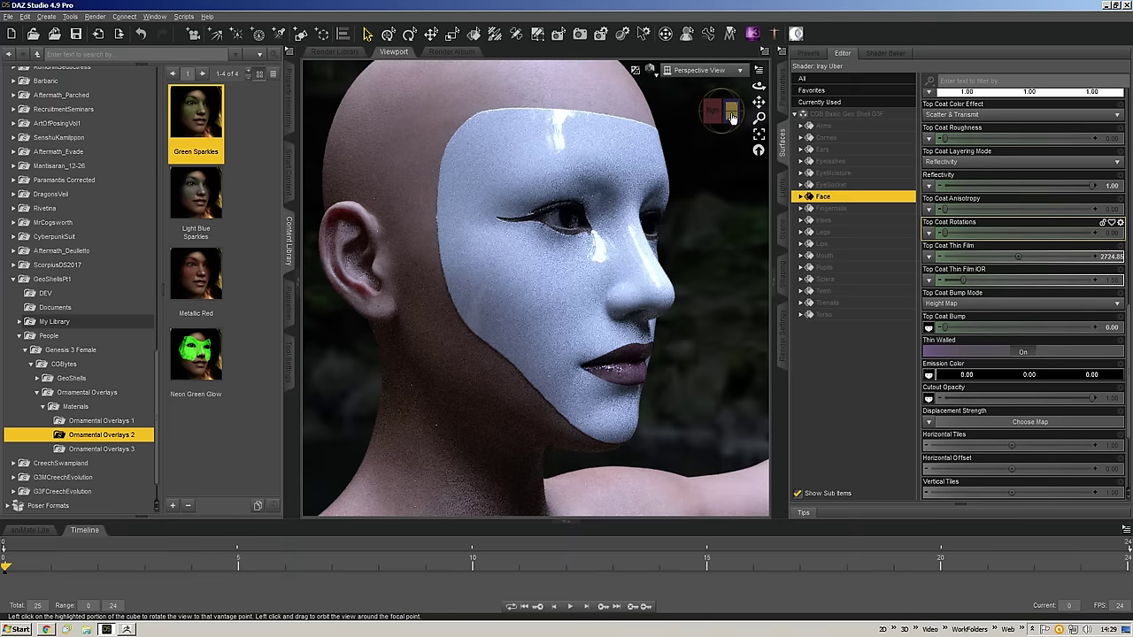
{"action": "left_click_drag", "start_coordinate": [729, 114], "coordinate": [693, 114]}
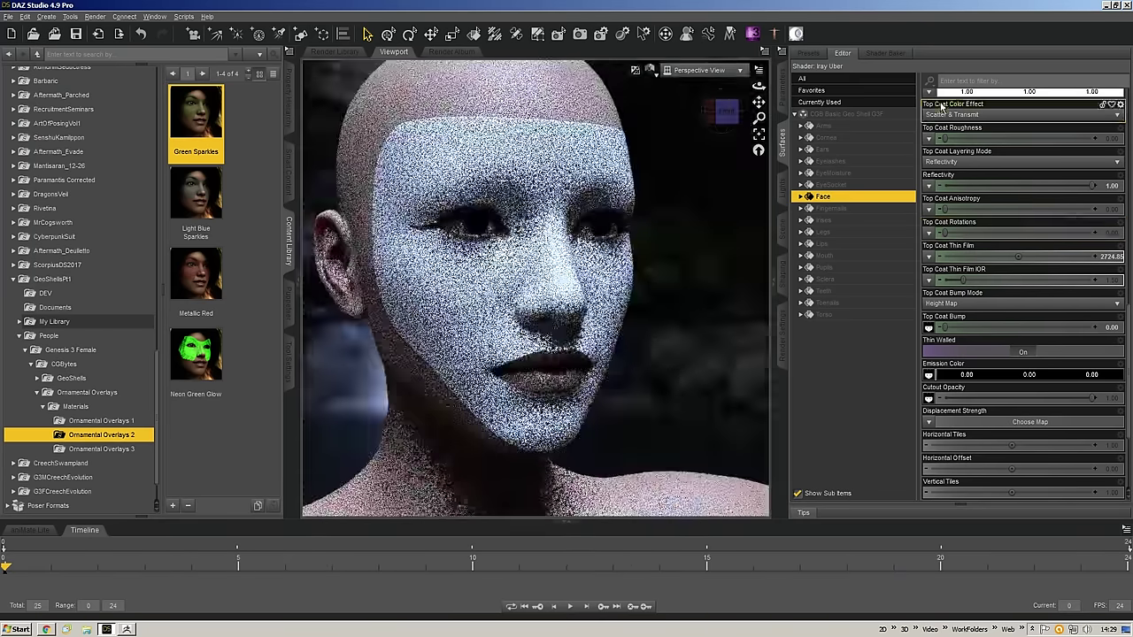
{"action": "left_click", "coordinate": [958, 92]}
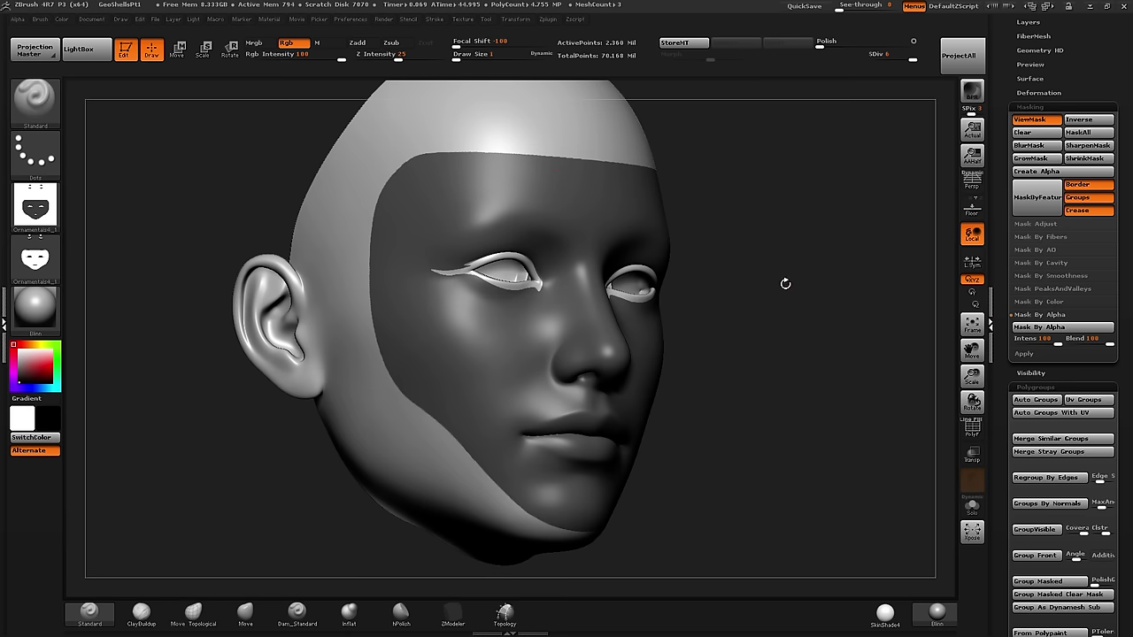
- Return to ZBrush and set both the alpha and the texture to off for the Ornamentals4_1 subtool
{"action": "left_click", "coordinate": [35, 206]}
{"action": "left_click", "coordinate": [102, 220]}
{"action": "left_click", "coordinate": [38, 257]}
{"action": "left_click", "coordinate": [87, 270]}
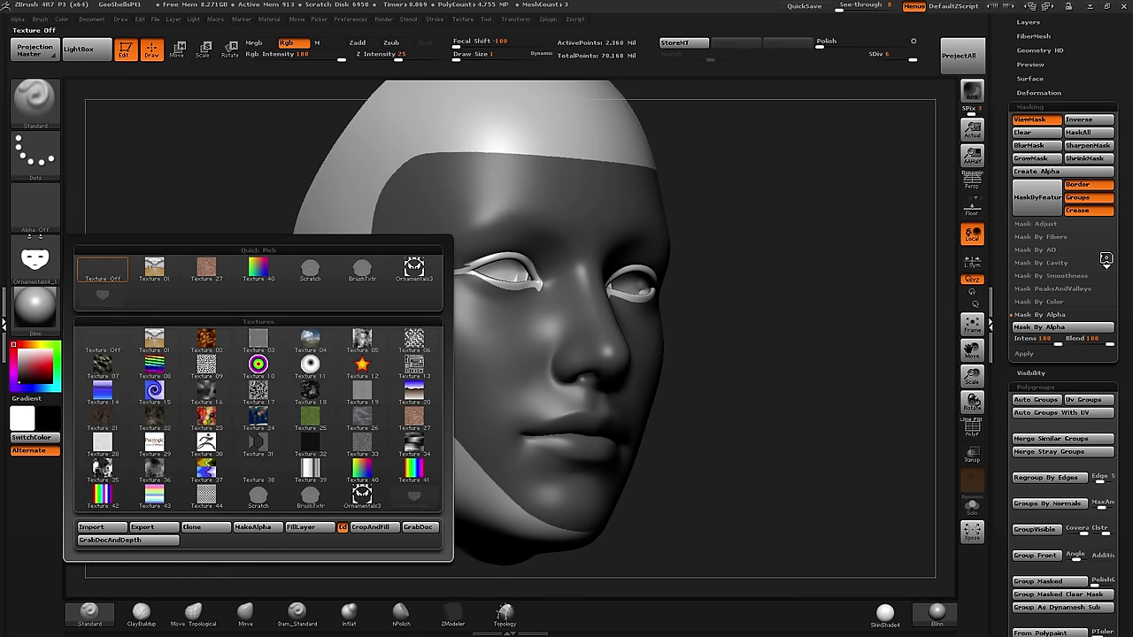
{"action": "left_click_drag", "start_coordinate": [1006, 204], "coordinate": [1014, 579]}
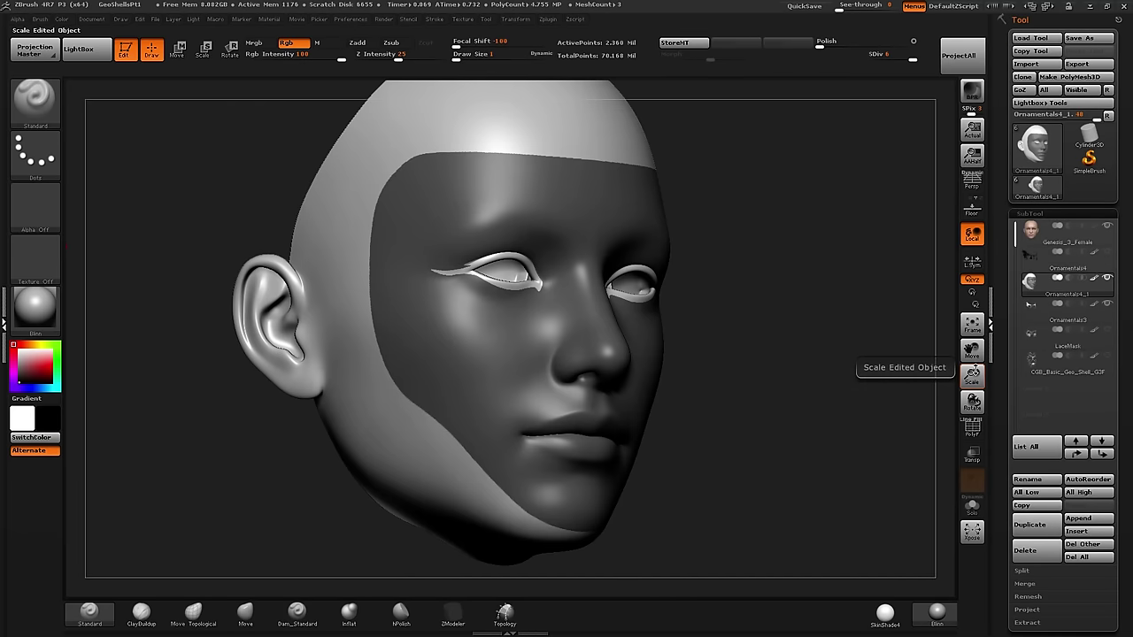
{"action": "key", "text": "ctrl"}
{"action": "left_click_drag", "start_coordinate": [760, 302], "coordinate": [761, 304], "text": "ctrl"}
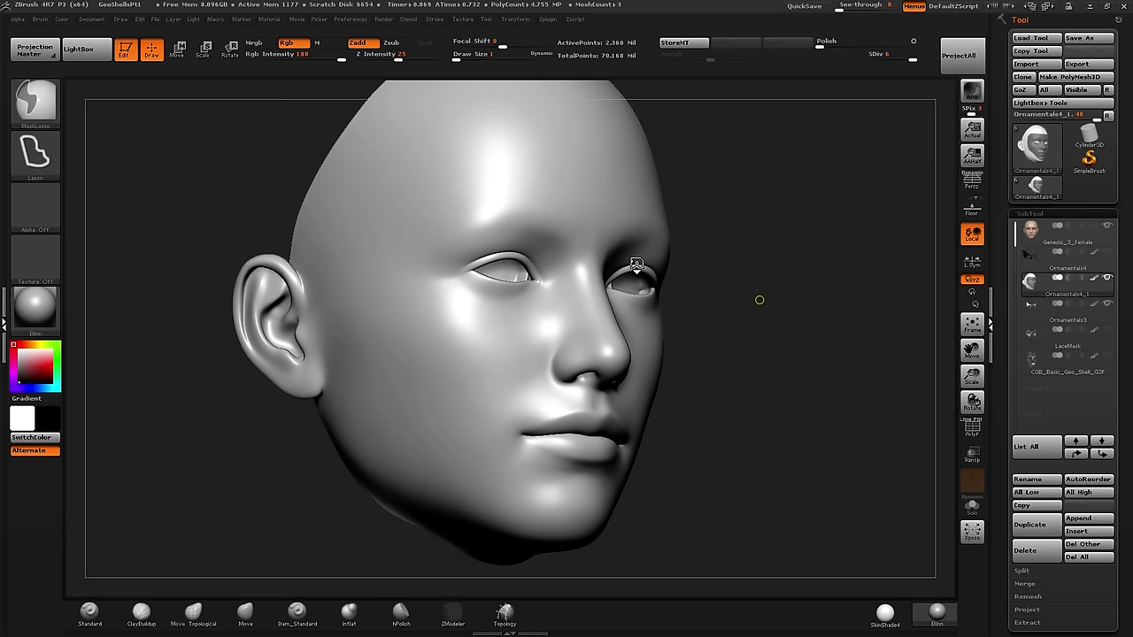
{"action": "key", "text": "ctrl+z"}
- Invert the mask on Ornamentals4_1 so the face area is unmasked and the rest of the head is masked
{"action": "left_click", "coordinate": [716, 246], "text": "ctrl"}
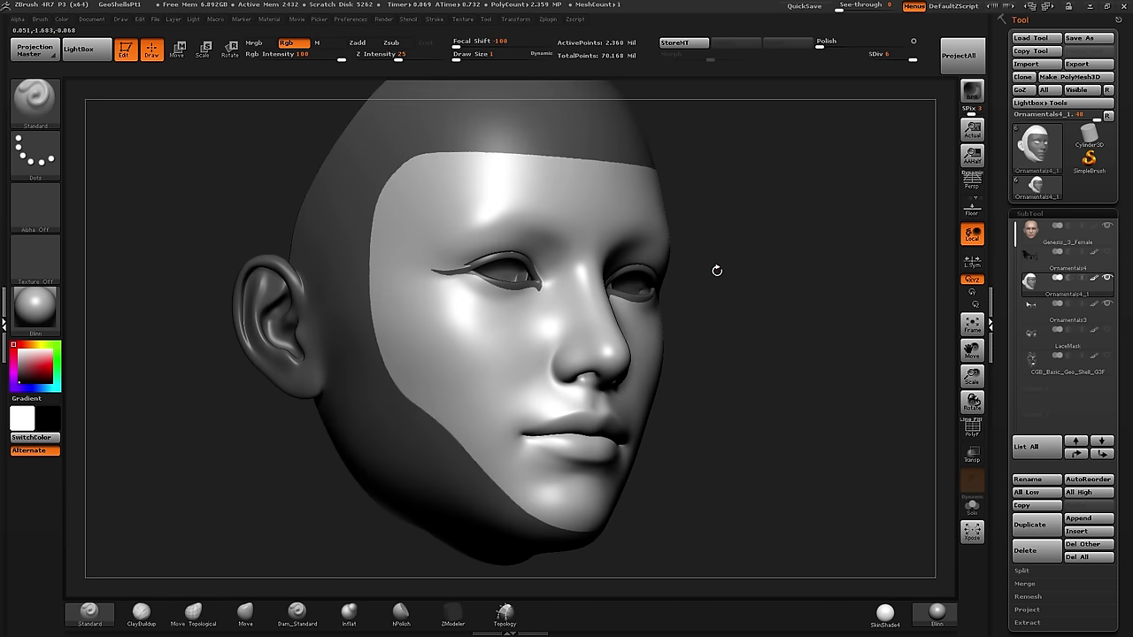
{"action": "left_click_drag", "start_coordinate": [717, 268], "coordinate": [659, 277]}
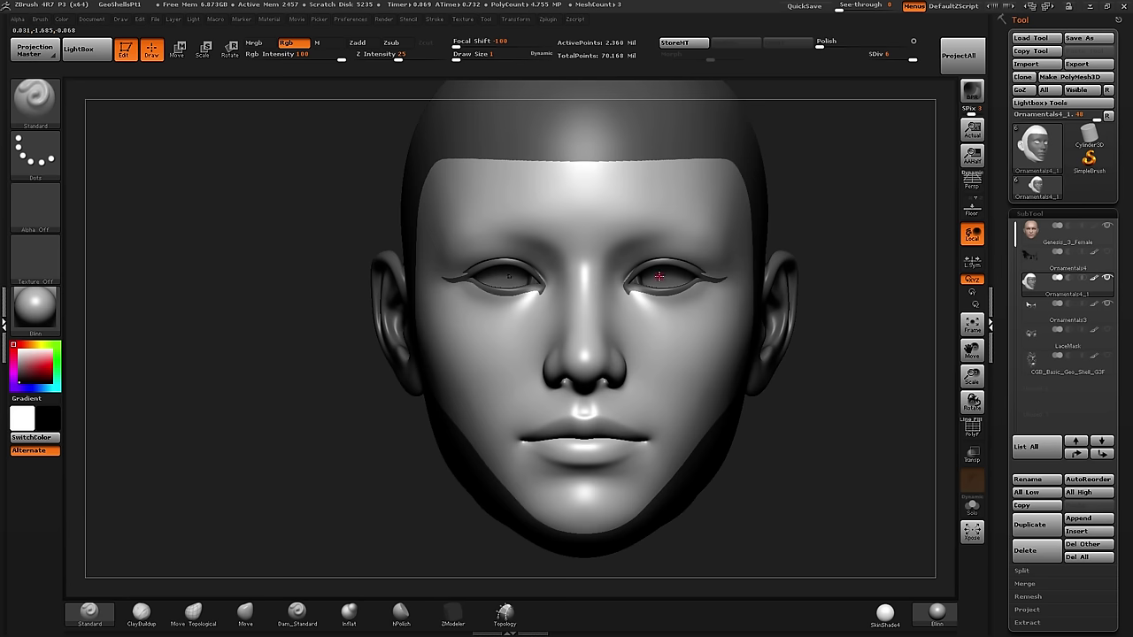
{"action": "right_click_drag", "start_coordinate": [607, 281], "coordinate": [633, 243]}
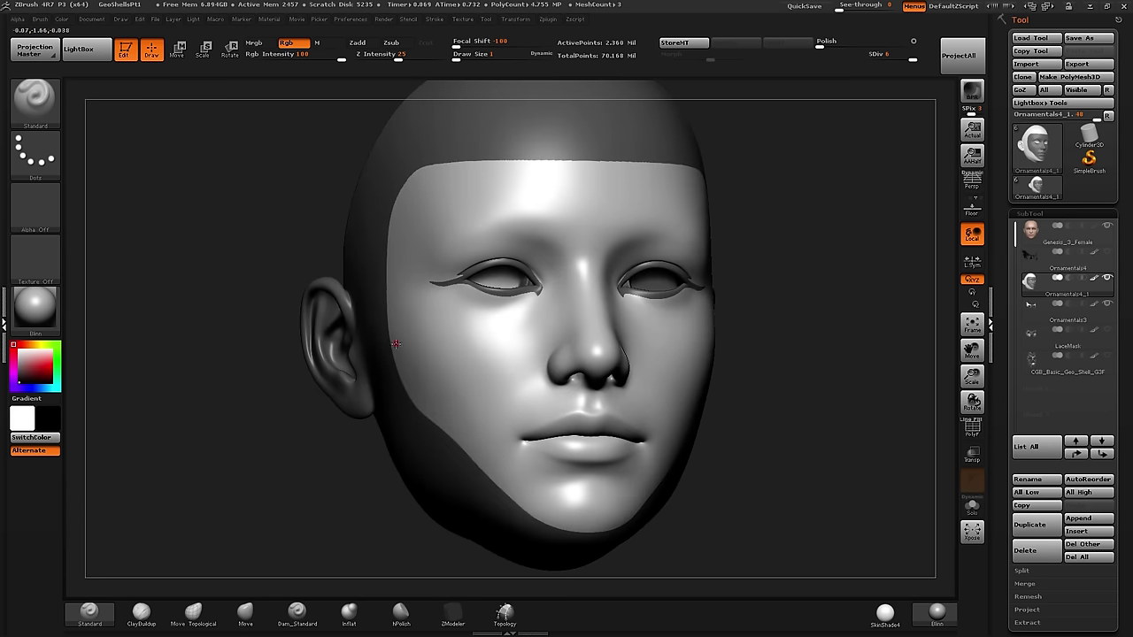
- Open the stroke's Lazy Mouse settings and increase the Standard brush's draw size to 7
{"action": "left_click", "coordinate": [31, 106]}
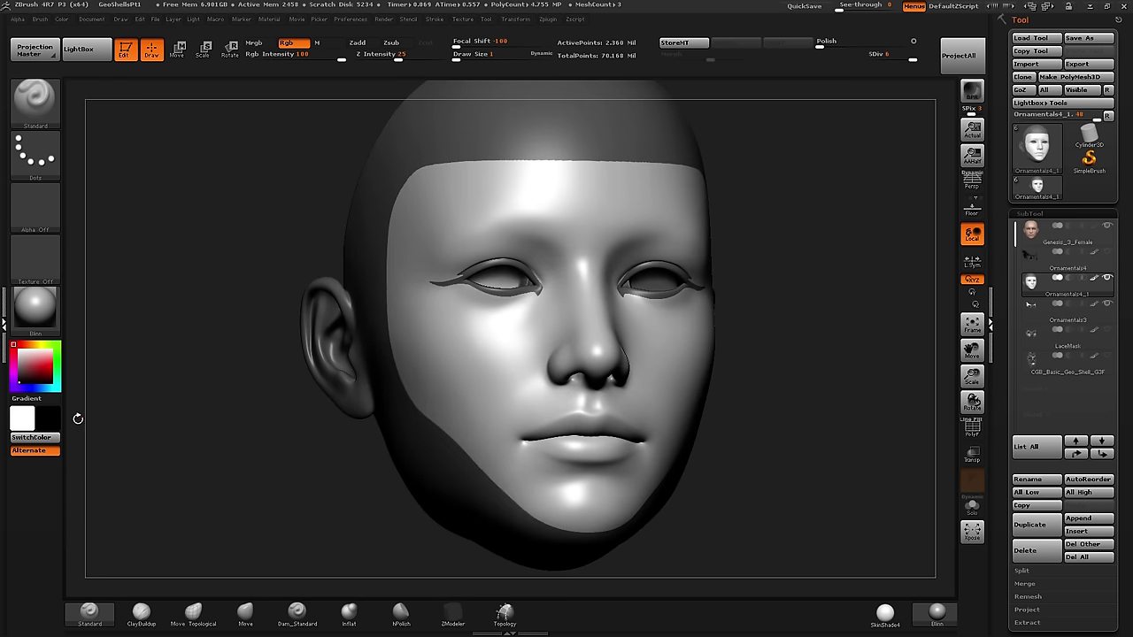
{"action": "left_click", "coordinate": [434, 18]}
{"action": "left_click", "coordinate": [434, 19]}
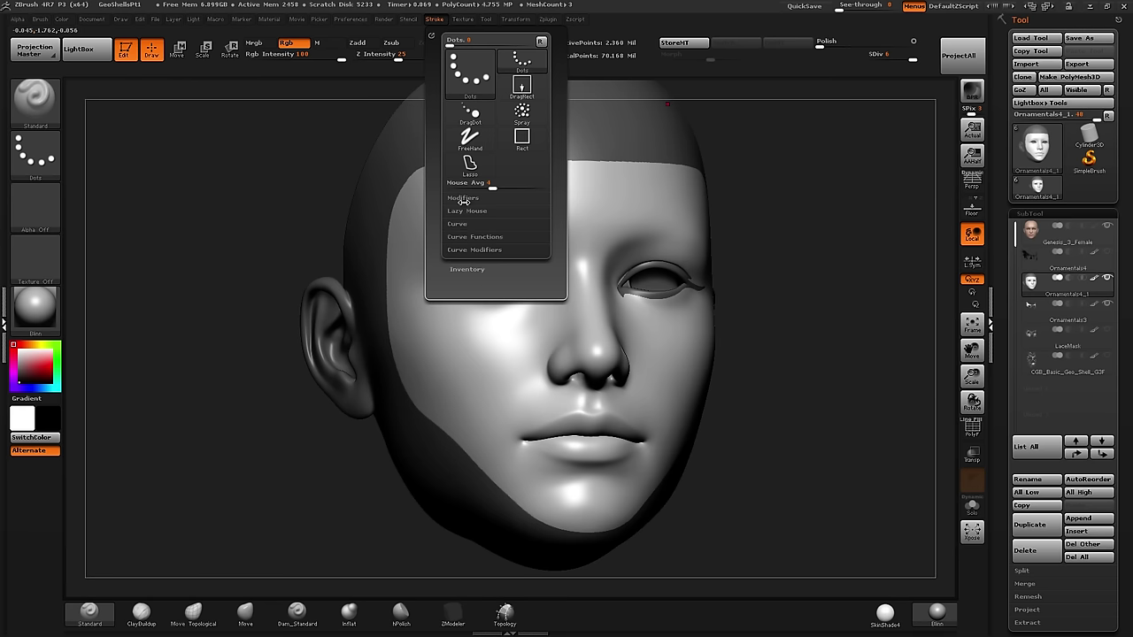
{"action": "left_click", "coordinate": [466, 210]}
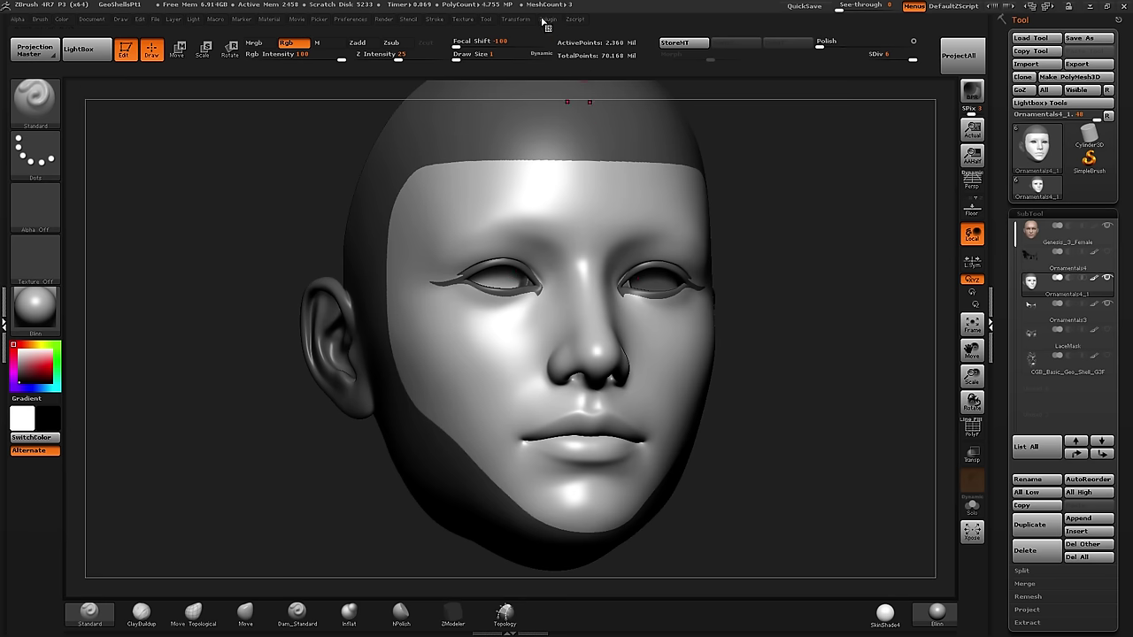
{"action": "key", "text": "shift"}
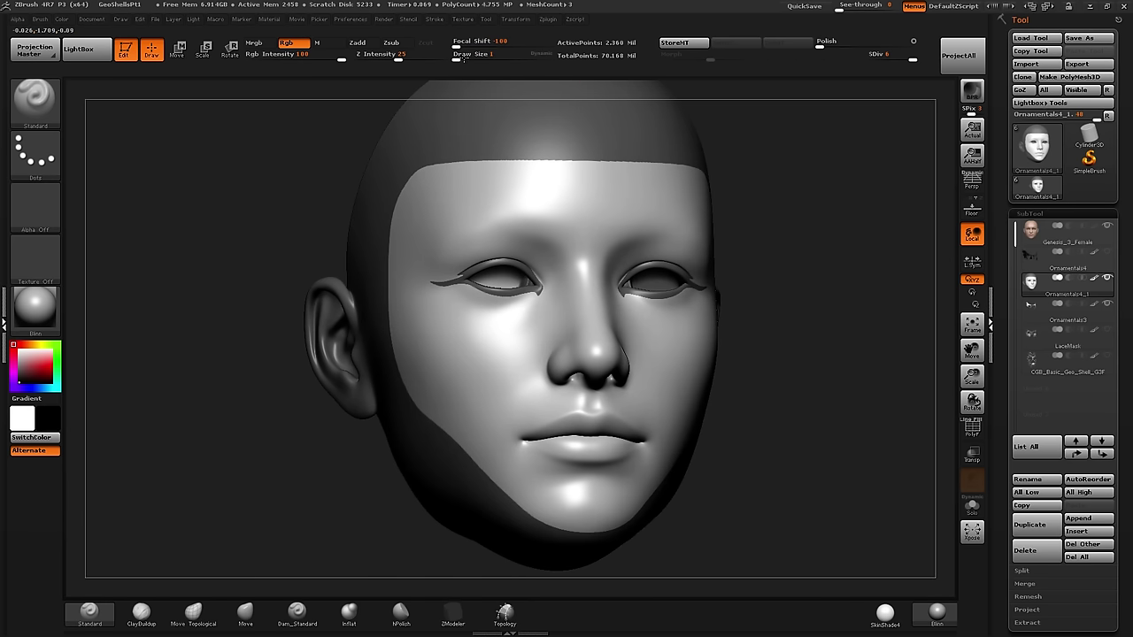
{"action": "left_click_drag", "start_coordinate": [832, 381], "coordinate": [771, 381]}
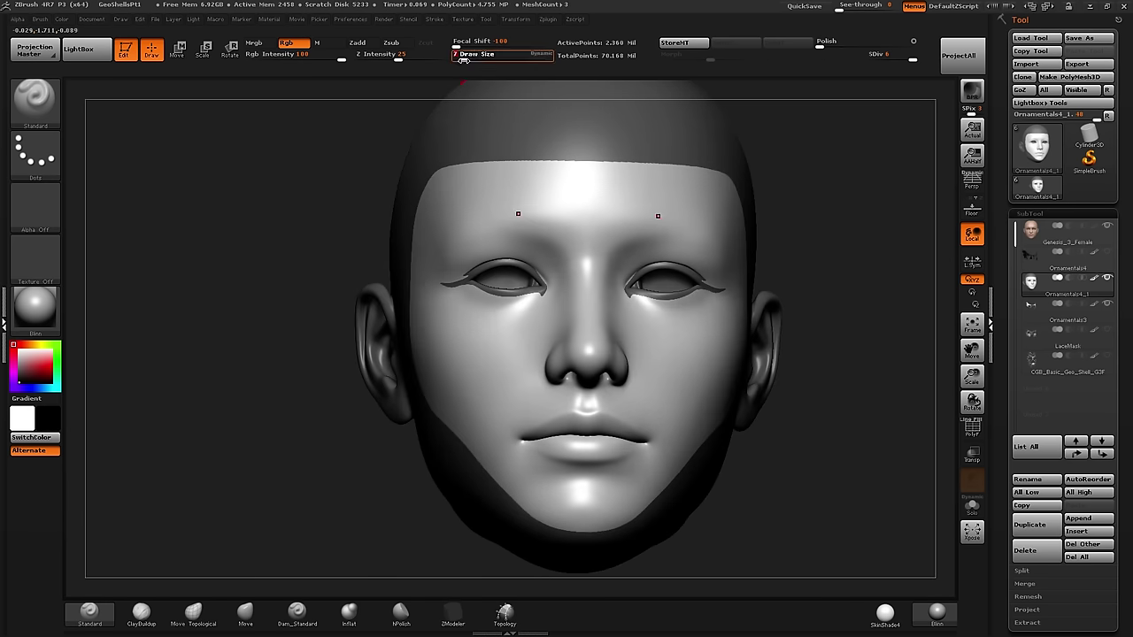
- Paint a mirrored black curve from each inner eye corner down across the cheek and repeat the stroke to darken it
{"action": "right_click_drag", "start_coordinate": [568, 291], "coordinate": [549, 289]}
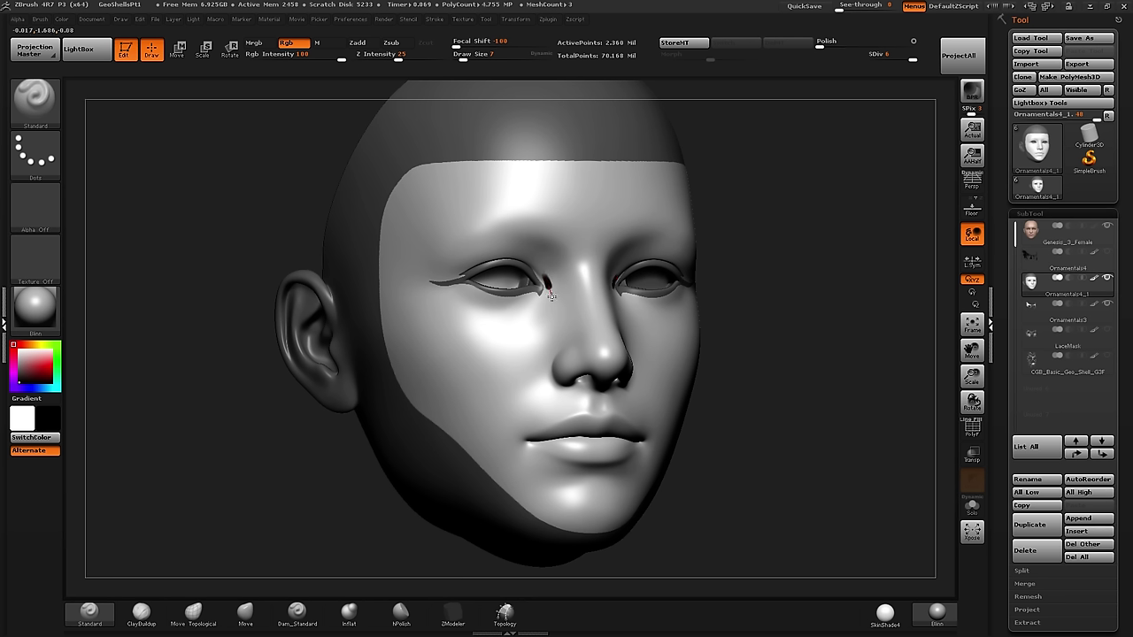
{"action": "left_click_drag", "start_coordinate": [548, 309], "coordinate": [481, 350]}
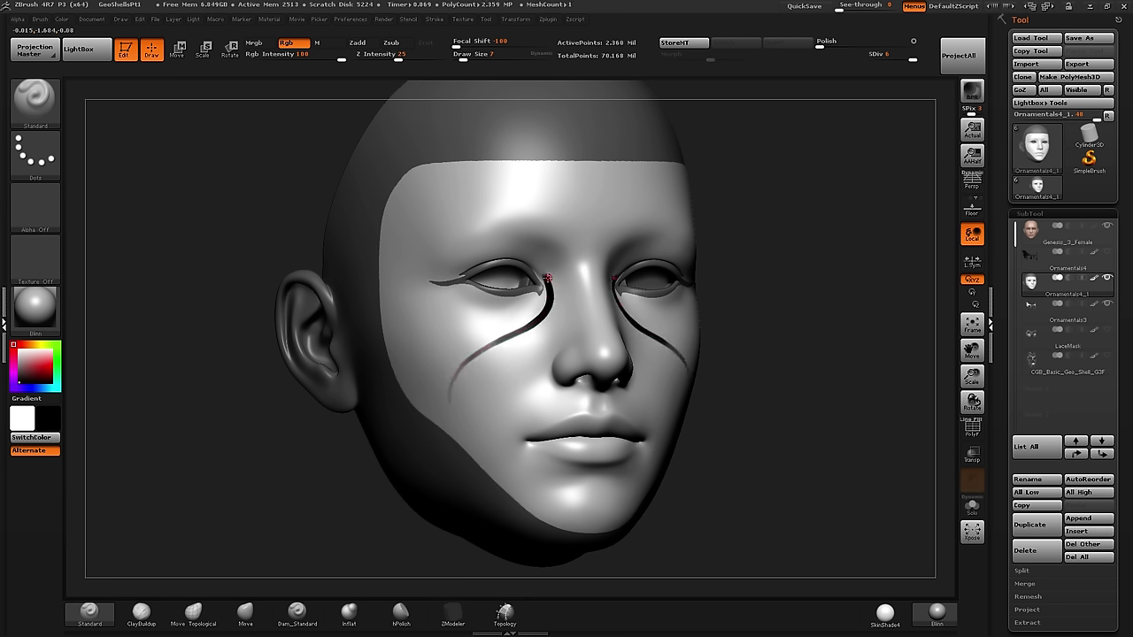
{"action": "left_click_drag", "start_coordinate": [533, 323], "coordinate": [450, 400]}
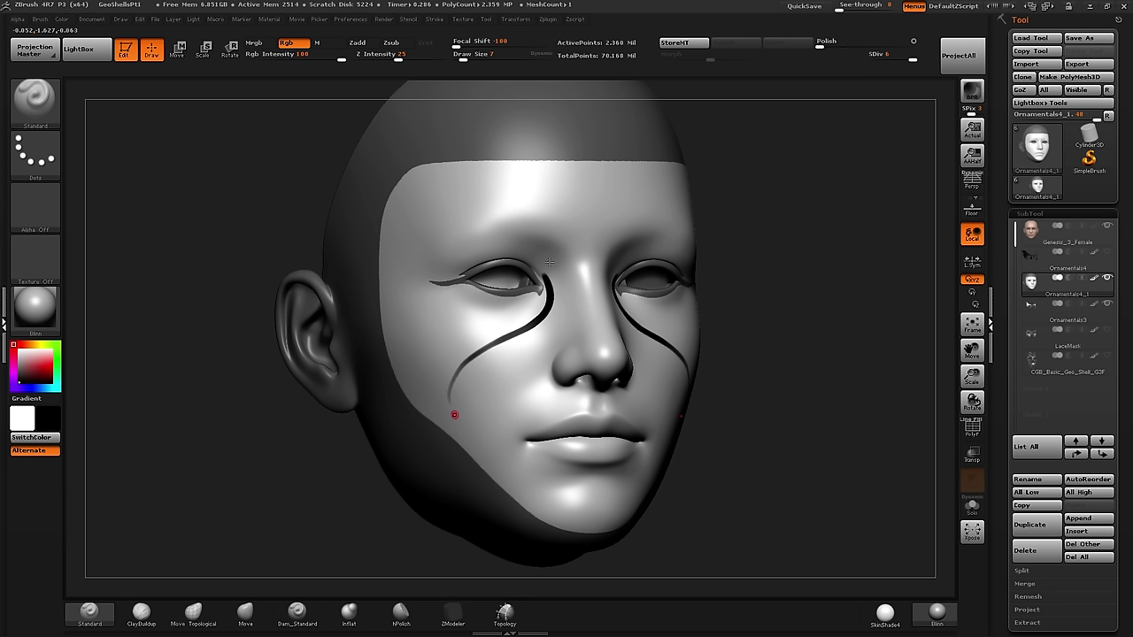
{"action": "key", "text": "1"}
{"action": "key", "text": "1"}
{"action": "key", "text": "1"}
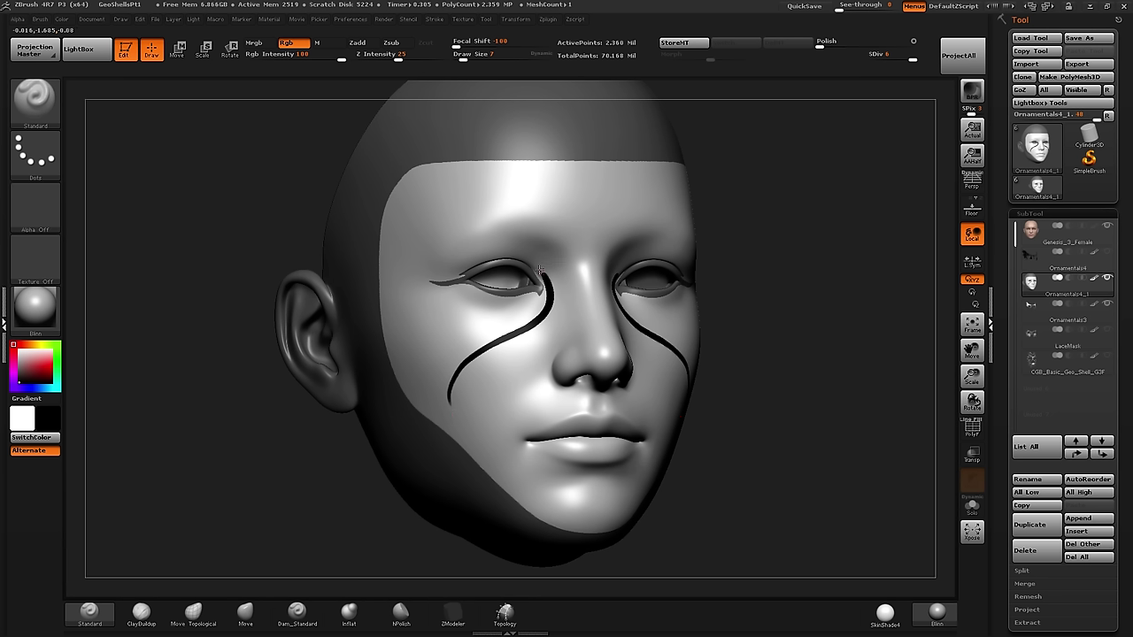
- Paint mirrored black ornamental curves from the inner eyes over the brows and around the outer eyes into curls on the cheeks
{"action": "mouse_move", "coordinate": [561, 237]}
{"action": "left_mouse_down"}
{"action": "mouse_move", "coordinate": [565, 212]}
{"action": "mouse_move", "coordinate": [525, 207]}
{"action": "mouse_move", "coordinate": [501, 232]}
{"action": "mouse_move", "coordinate": [404, 252]}
{"action": "left_mouse_up"}
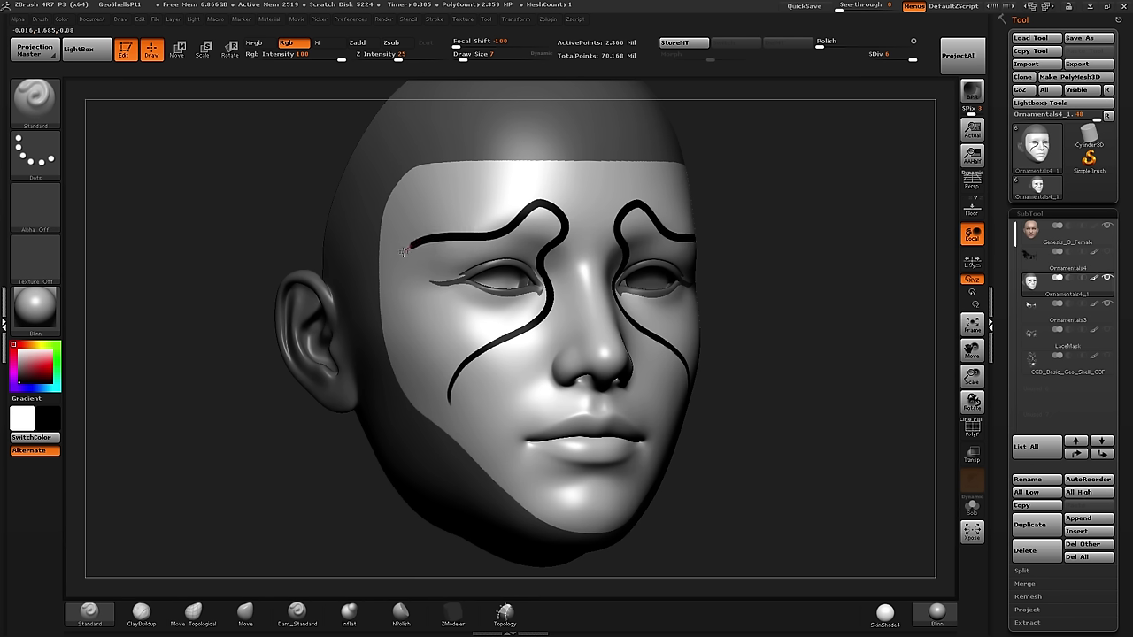
{"action": "mouse_move", "coordinate": [398, 298]}
{"action": "left_mouse_down"}
{"action": "mouse_move", "coordinate": [462, 333]}
{"action": "mouse_move", "coordinate": [426, 332]}
{"action": "mouse_move", "coordinate": [440, 327]}
{"action": "left_mouse_up"}
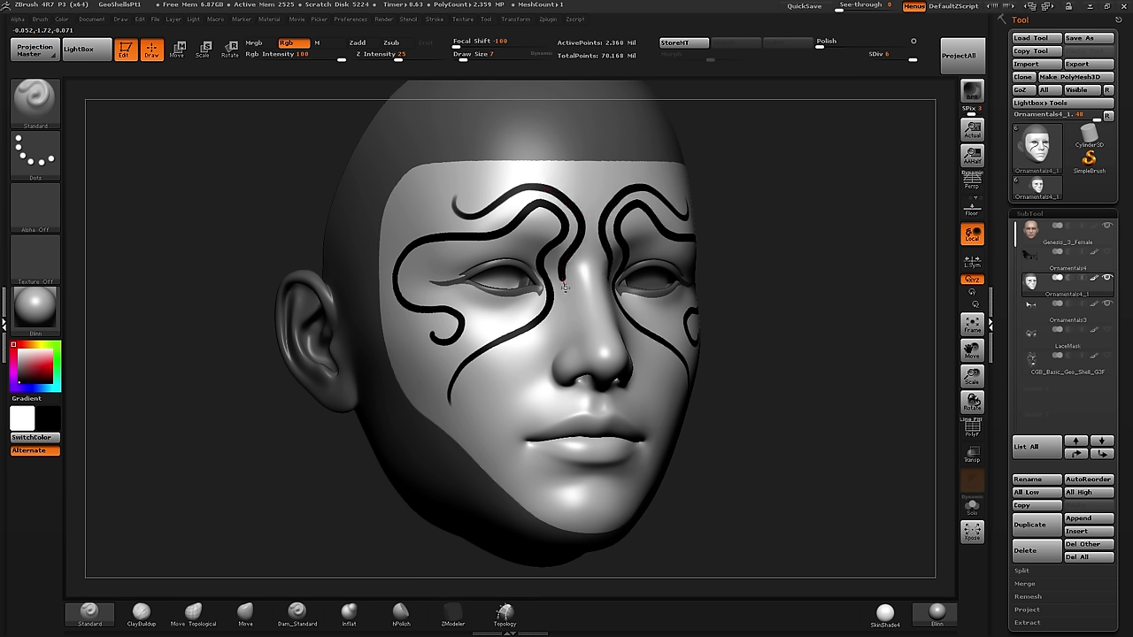
- Extend the mirrored black line from beside the nose around the mouth to join at the chin, and add a curled line across the cheeks
{"action": "left_click_drag", "start_coordinate": [568, 325], "coordinate": [489, 420]}
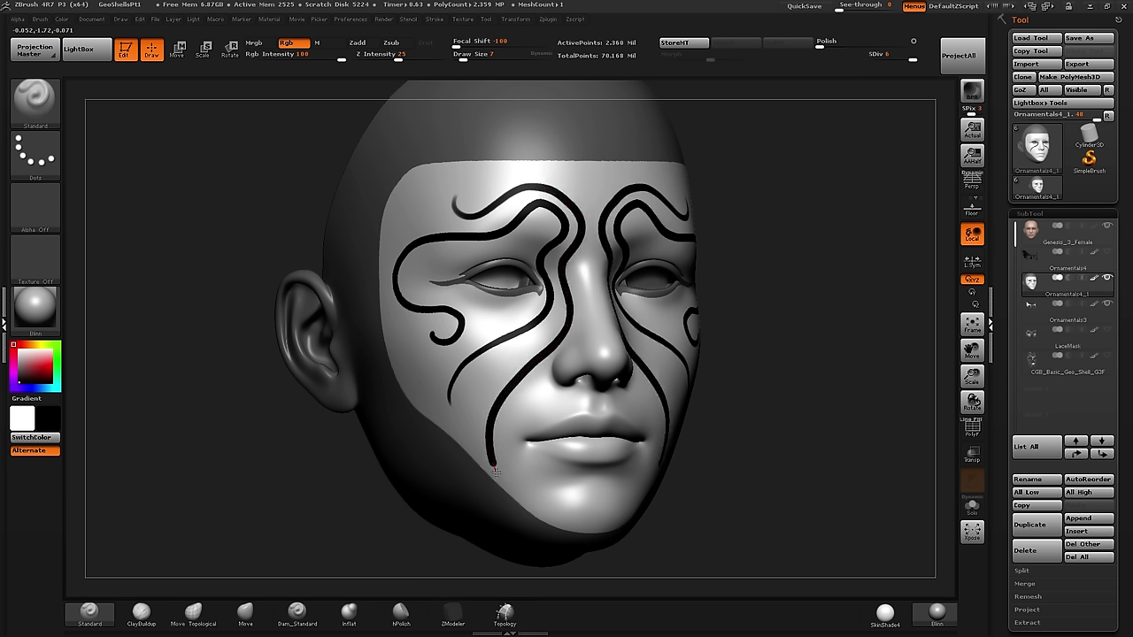
{"action": "mouse_move", "coordinate": [495, 471]}
{"action": "left_mouse_down"}
{"action": "mouse_move", "coordinate": [554, 494]}
{"action": "mouse_move", "coordinate": [600, 480]}
{"action": "left_mouse_up"}
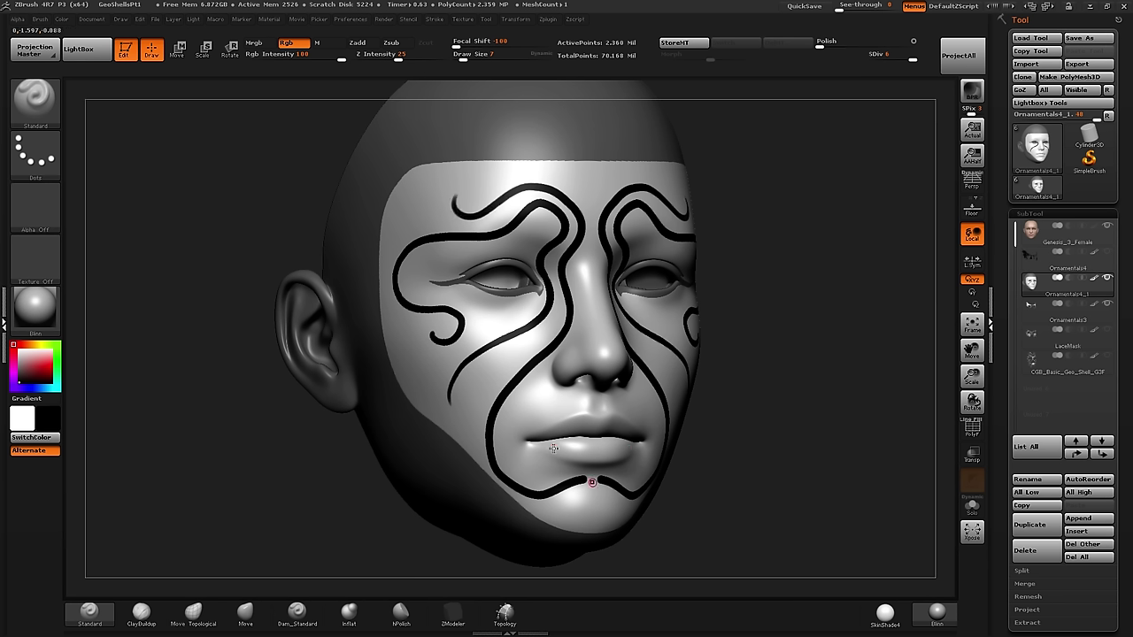
{"action": "left_click", "coordinate": [592, 482]}
{"action": "key", "text": "ctrl+z"}
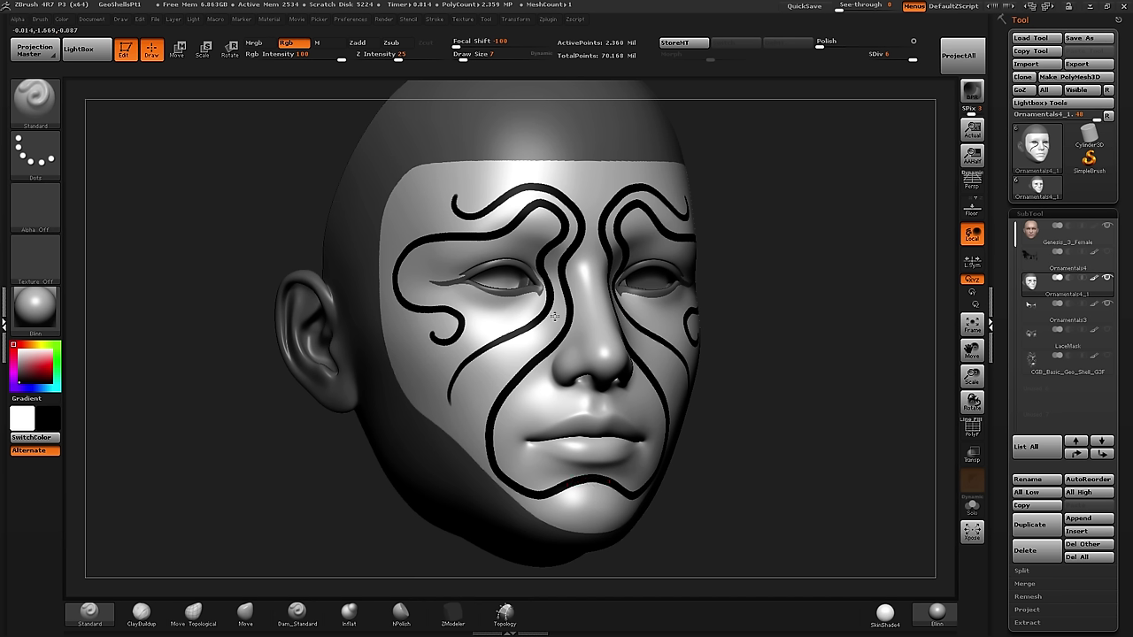
{"action": "left_click_drag", "start_coordinate": [534, 345], "coordinate": [498, 370]}
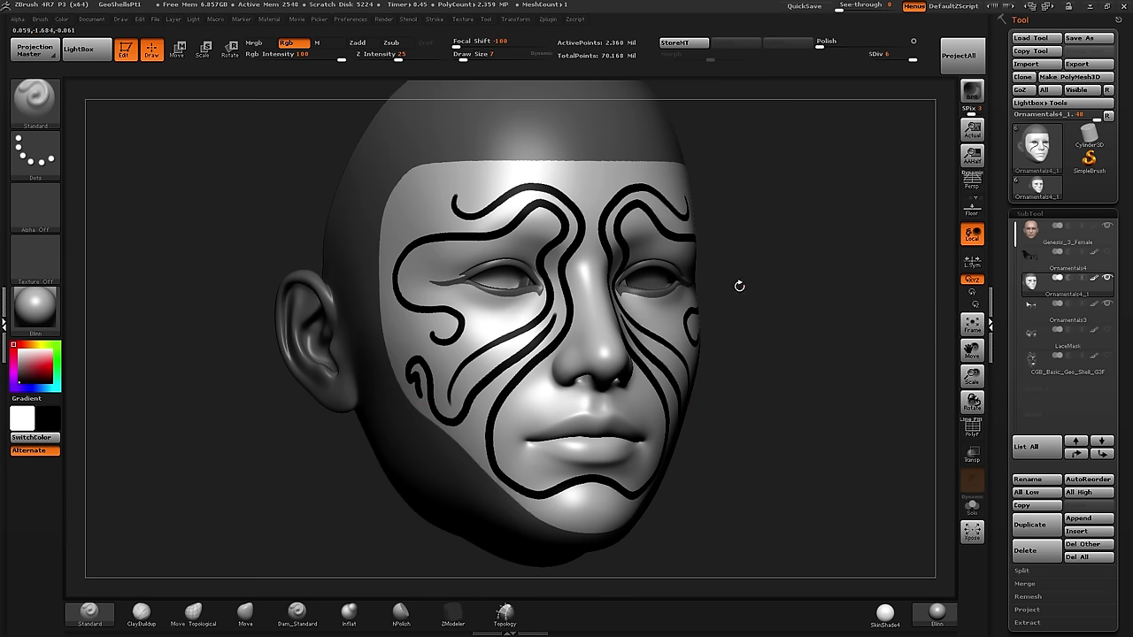
- Switch to DAZ Studio and apply the Neon Green Glow material from Ornamental Overlays 2 to the geo shell
{"action": "key", "text": "alt+Tab"}
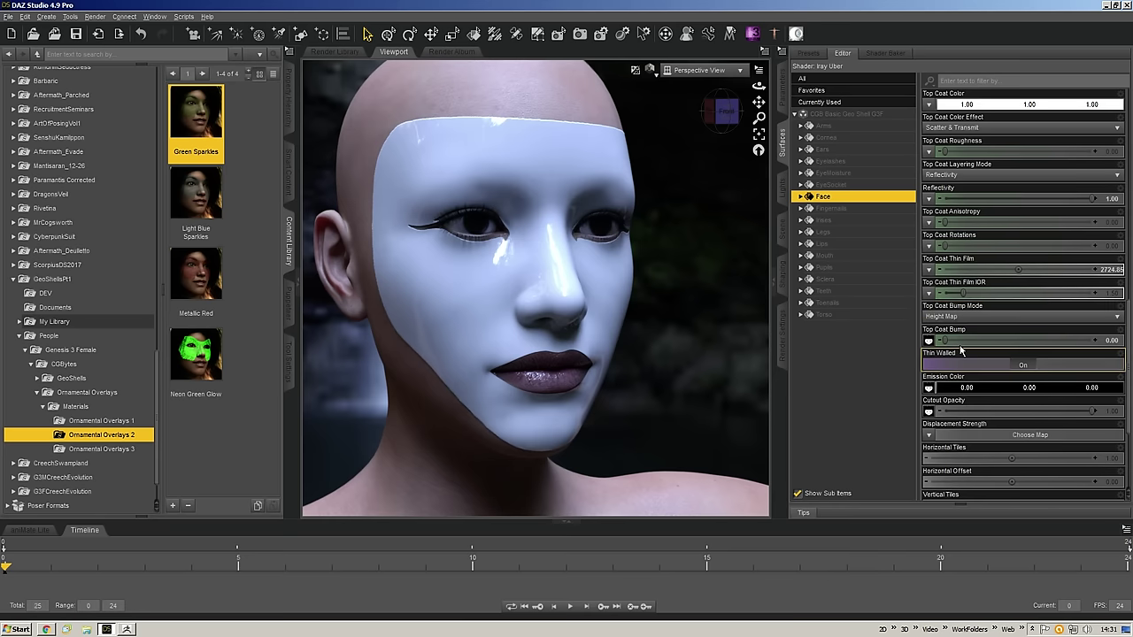
{"action": "scroll", "coordinate": [929, 350], "scroll_direction": "up", "scroll_amount": 5}
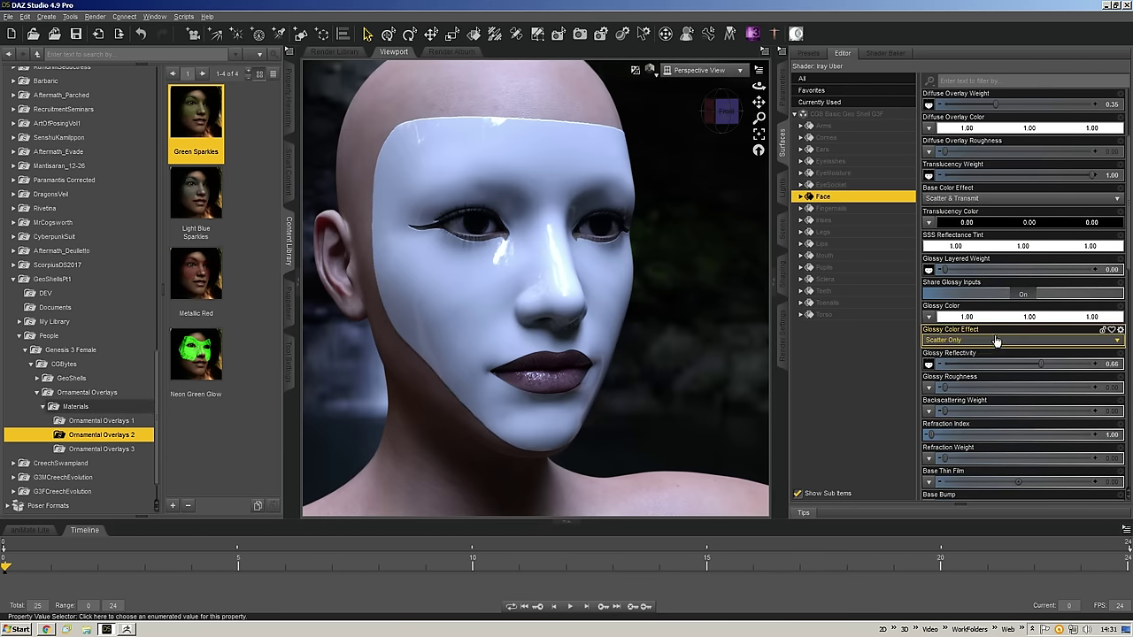
{"action": "scroll", "coordinate": [996, 341], "scroll_direction": "up", "scroll_amount": 3}
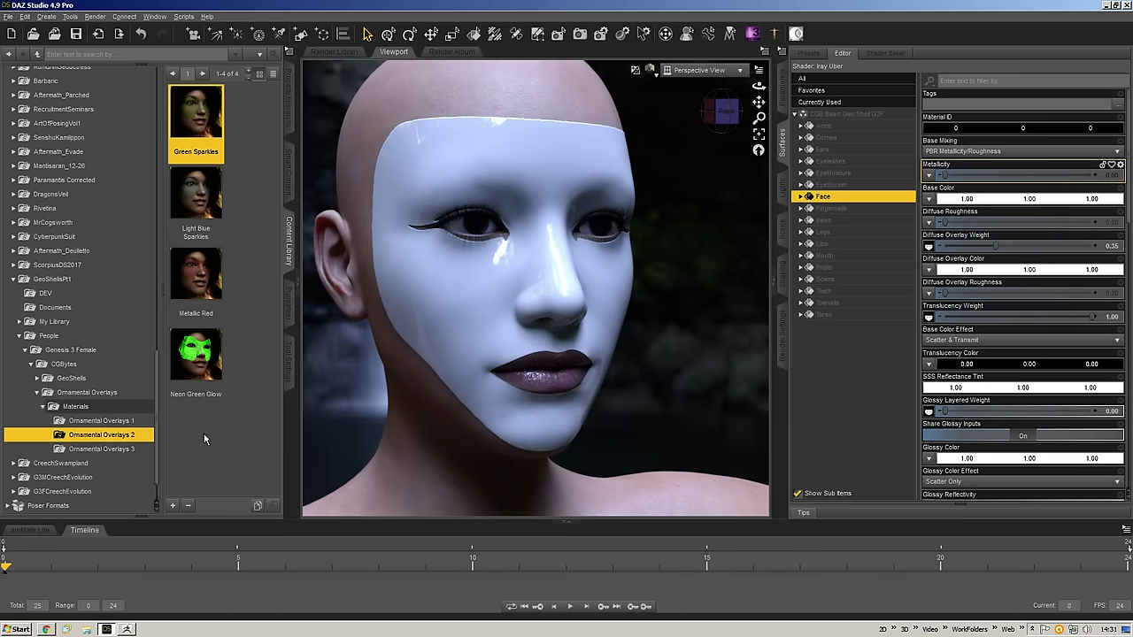
{"action": "left_click", "coordinate": [102, 449]}
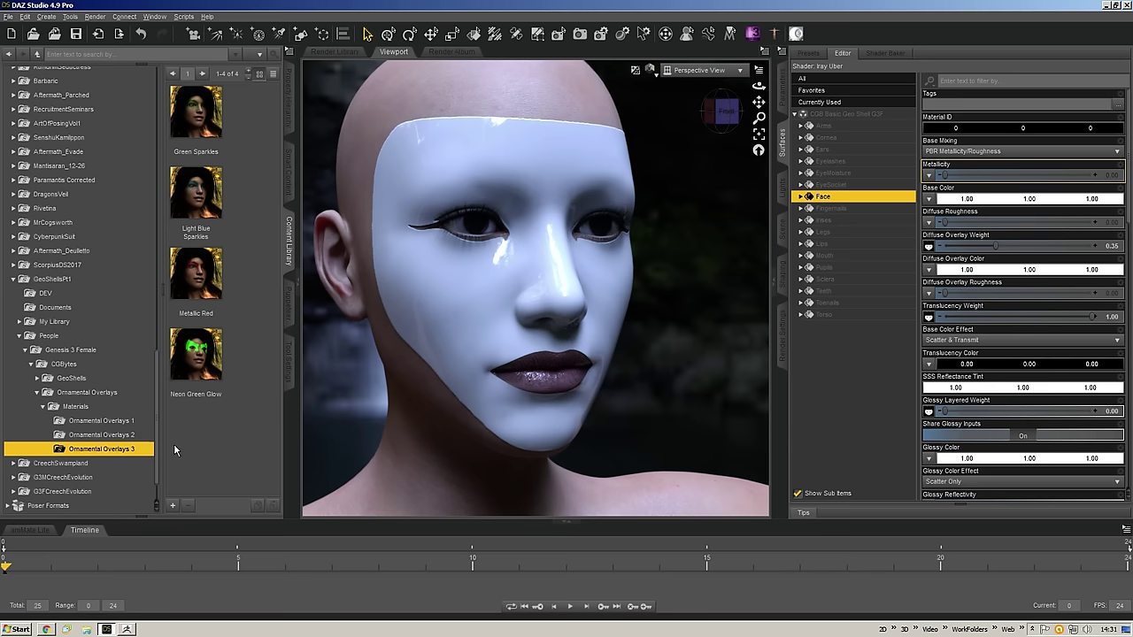
{"action": "left_click", "coordinate": [122, 431]}
{"action": "left_click", "coordinate": [198, 373]}
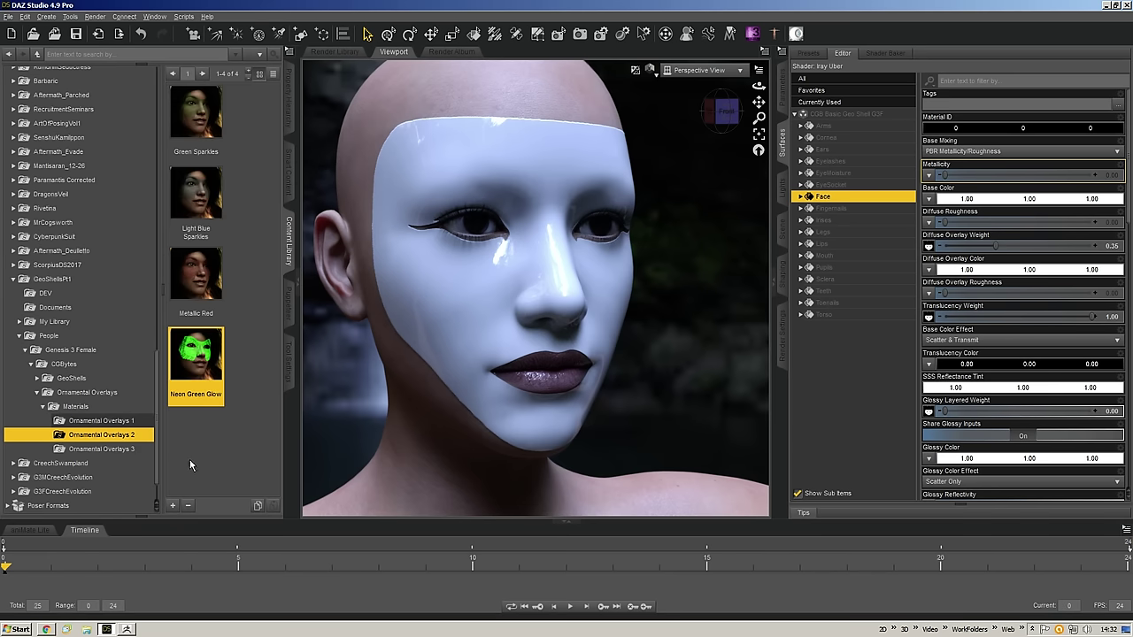
{"action": "double_click", "coordinate": [204, 367]}
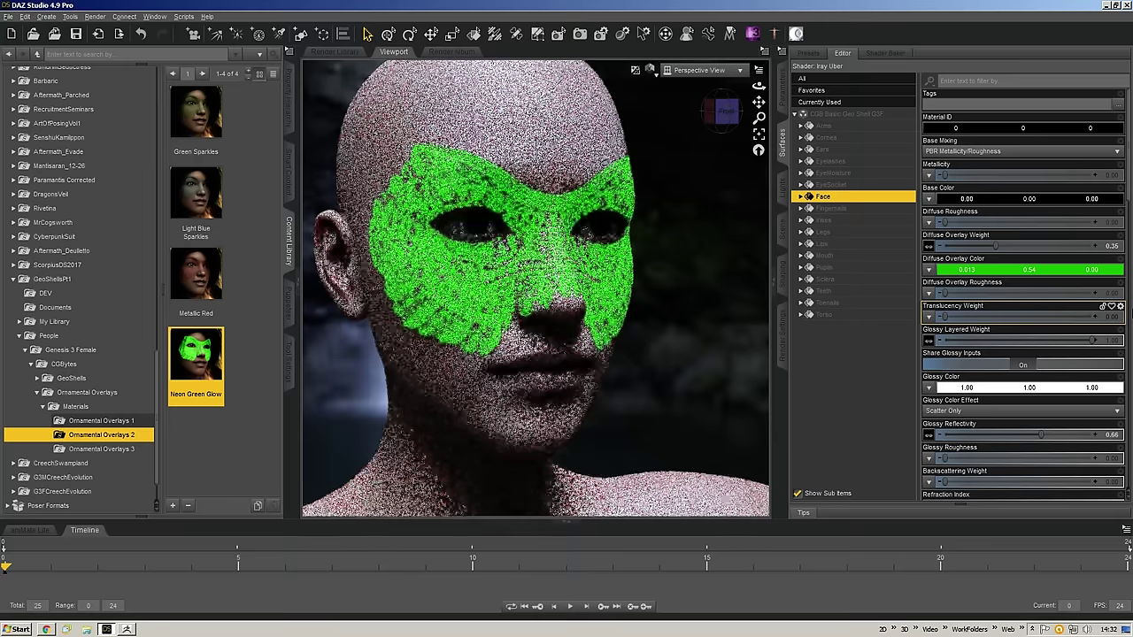
- Assign MimeFace1_TRANS.jpg as the Cutout Opacity map of the geo shell's Face surface
{"action": "scroll", "coordinate": [979, 178], "scroll_direction": "down", "scroll_amount": 2}
{"action": "scroll", "coordinate": [980, 179], "scroll_direction": "down", "scroll_amount": 8}
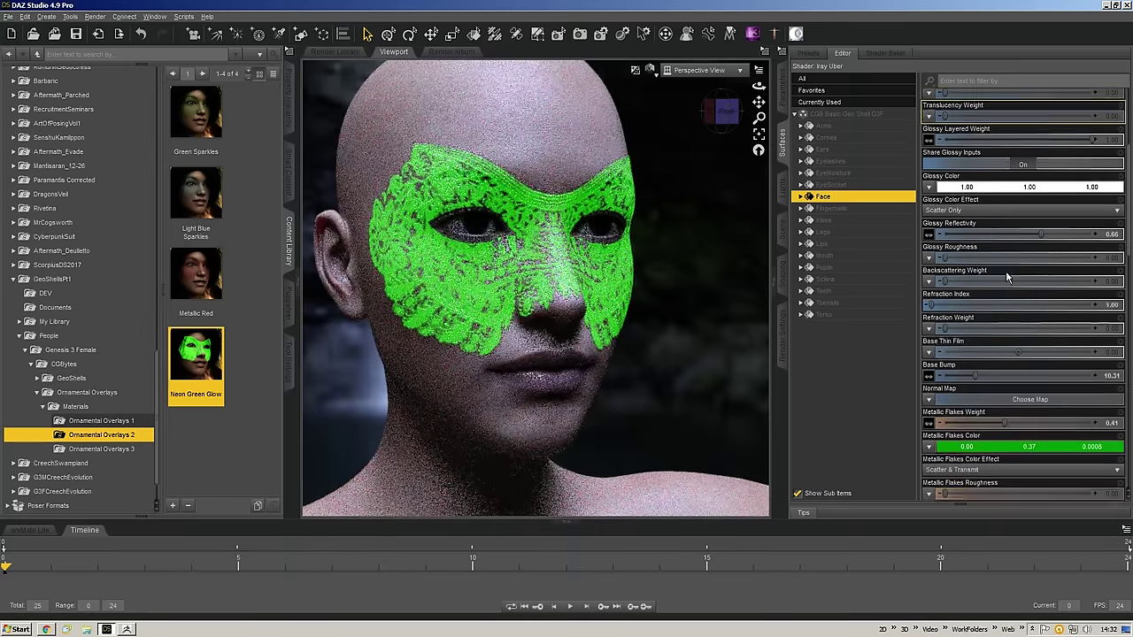
{"action": "scroll", "coordinate": [969, 331], "scroll_direction": "down", "scroll_amount": 10}
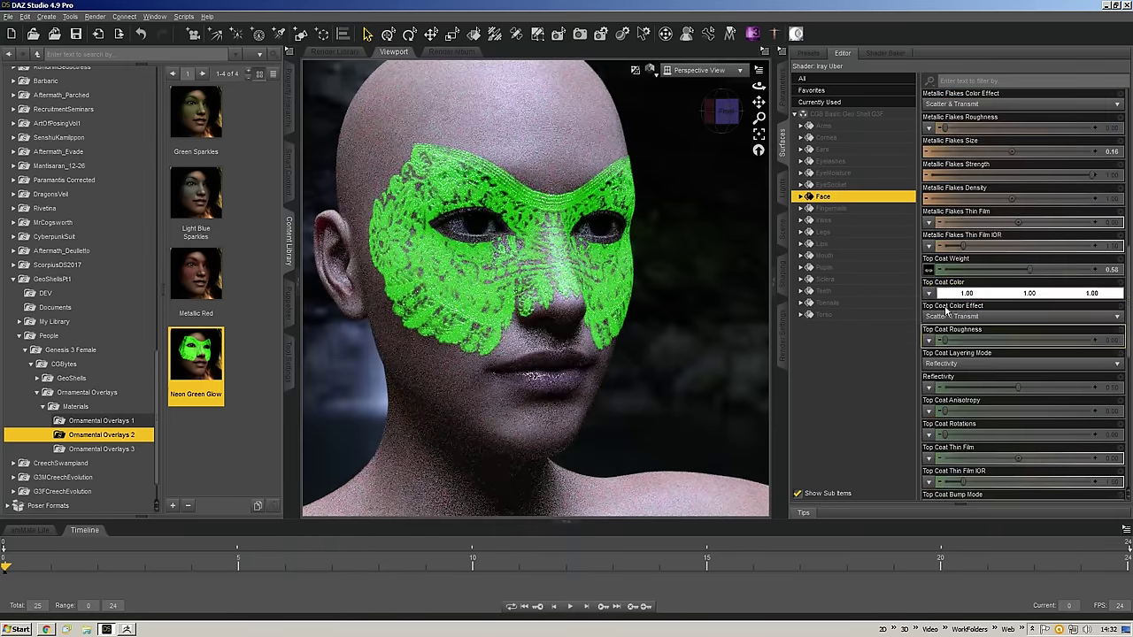
{"action": "scroll", "coordinate": [973, 327], "scroll_direction": "down", "scroll_amount": 1}
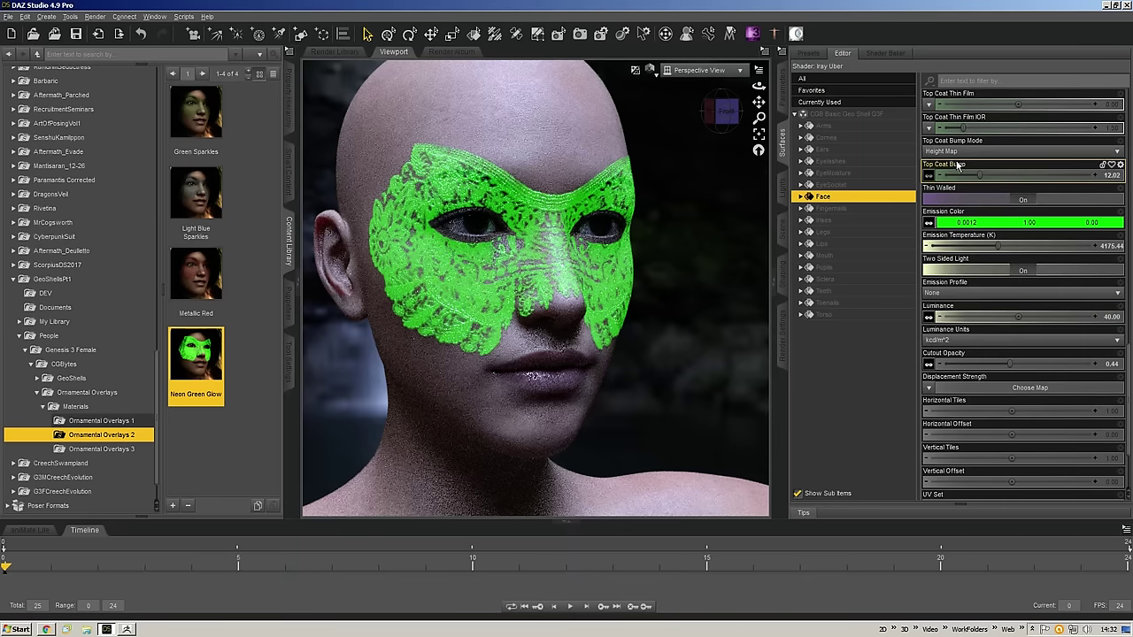
{"action": "scroll", "coordinate": [930, 381], "scroll_direction": "down", "scroll_amount": 1}
{"action": "scroll", "coordinate": [930, 381], "scroll_direction": "down", "scroll_amount": 3}
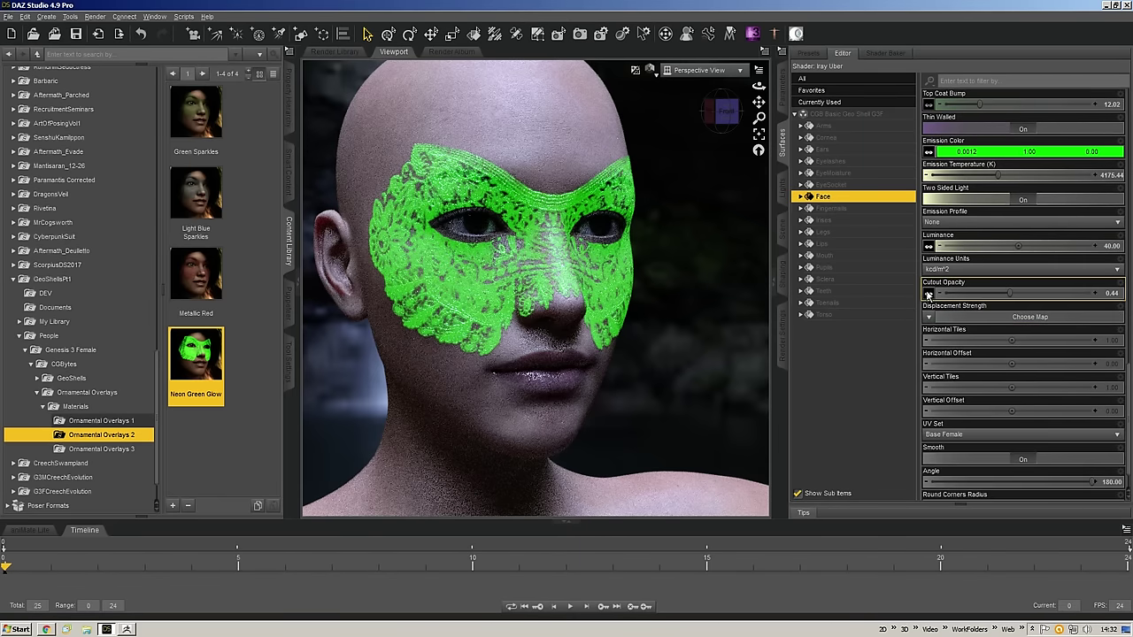
{"action": "left_click", "coordinate": [928, 296]}
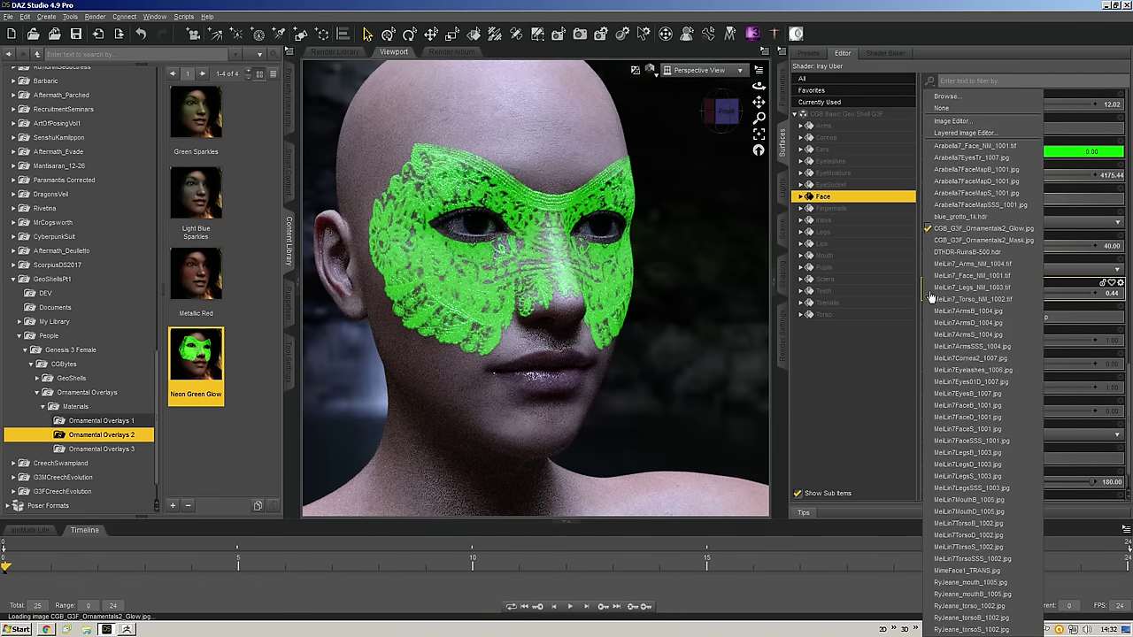
{"action": "left_click", "coordinate": [979, 585]}
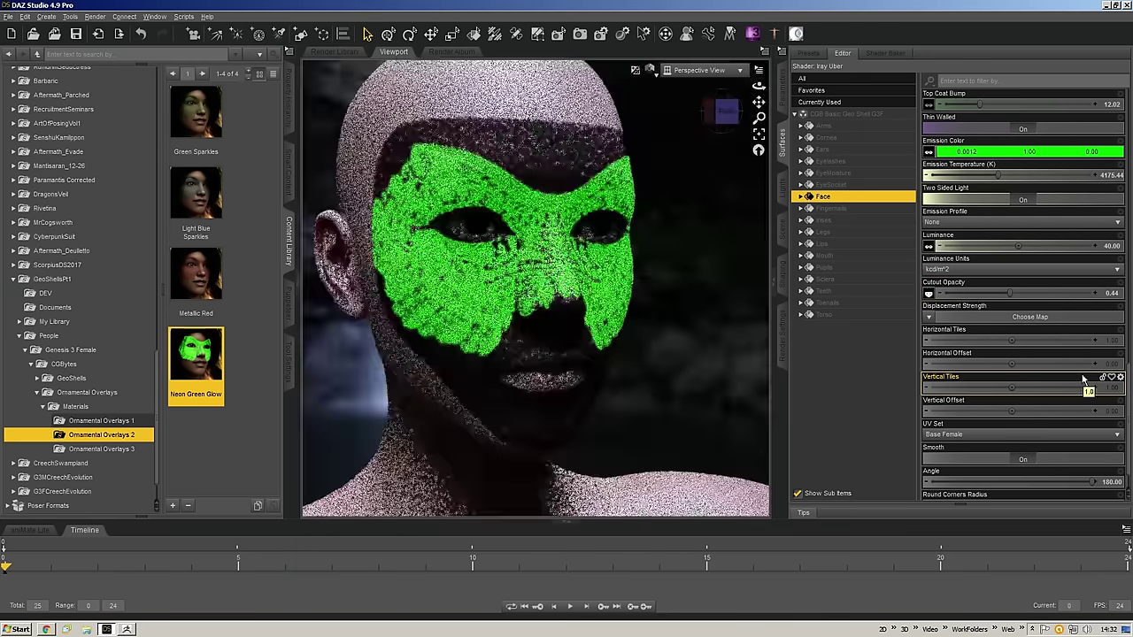
- Set the Face surface's Diffuse Overlay Color to a light grey of 192, 192, 192
{"action": "scroll", "coordinate": [1031, 263], "scroll_direction": "up", "scroll_amount": 15}
{"action": "scroll", "coordinate": [1030, 264], "scroll_direction": "up", "scroll_amount": 2}
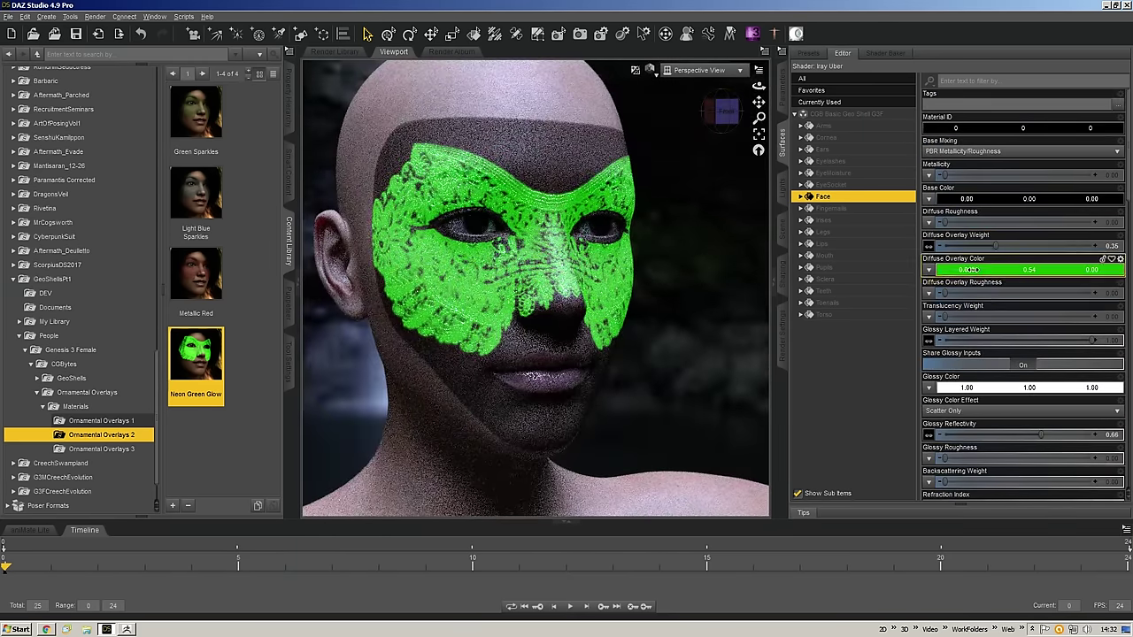
{"action": "left_click", "coordinate": [994, 270]}
{"action": "left_click_drag", "start_coordinate": [690, 288], "coordinate": [687, 340]}
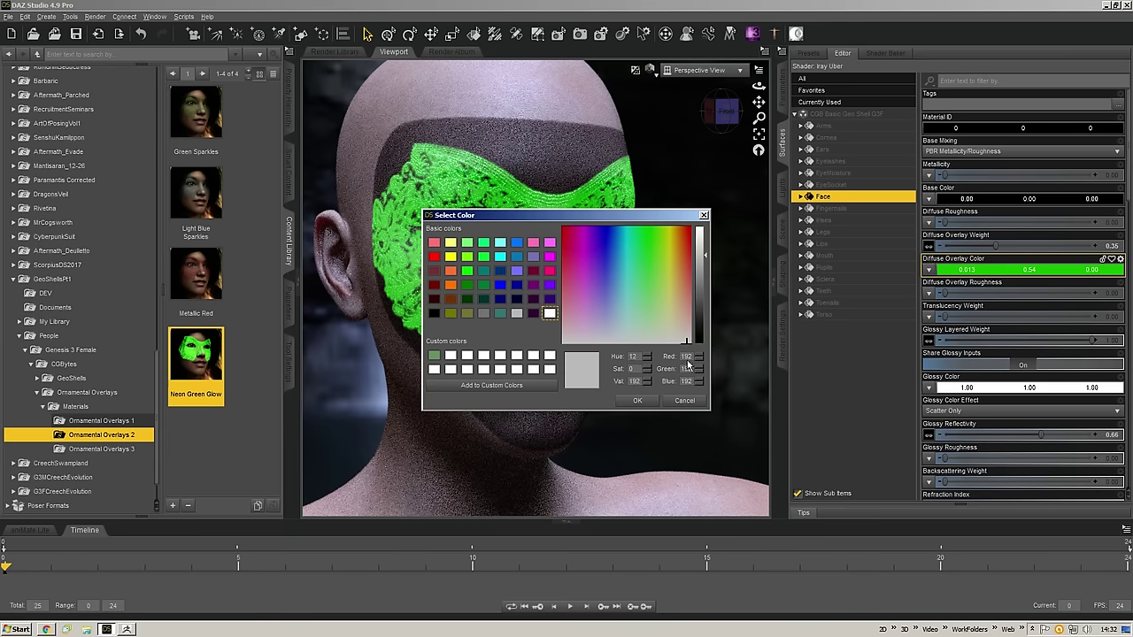
{"action": "left_click", "coordinate": [637, 400]}
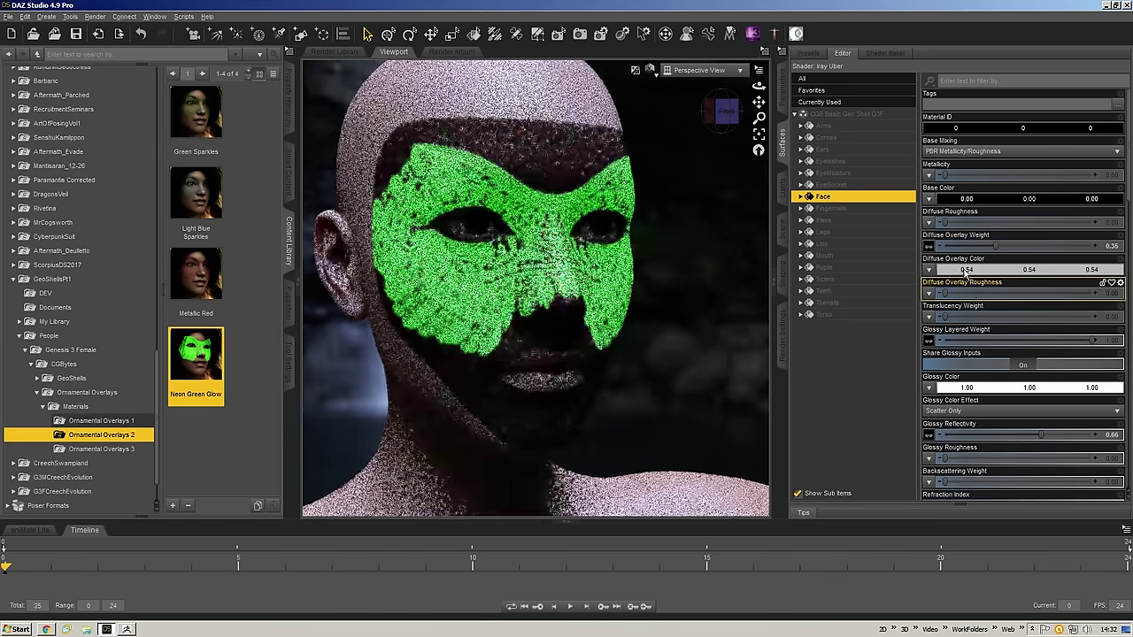
- Set the Face surface's Base Color to white (1.00, 1.00, 1.00)
{"action": "left_click", "coordinate": [1018, 199]}
{"action": "left_click_drag", "start_coordinate": [699, 340], "coordinate": [699, 229]}
{"action": "left_click", "coordinate": [638, 400]}
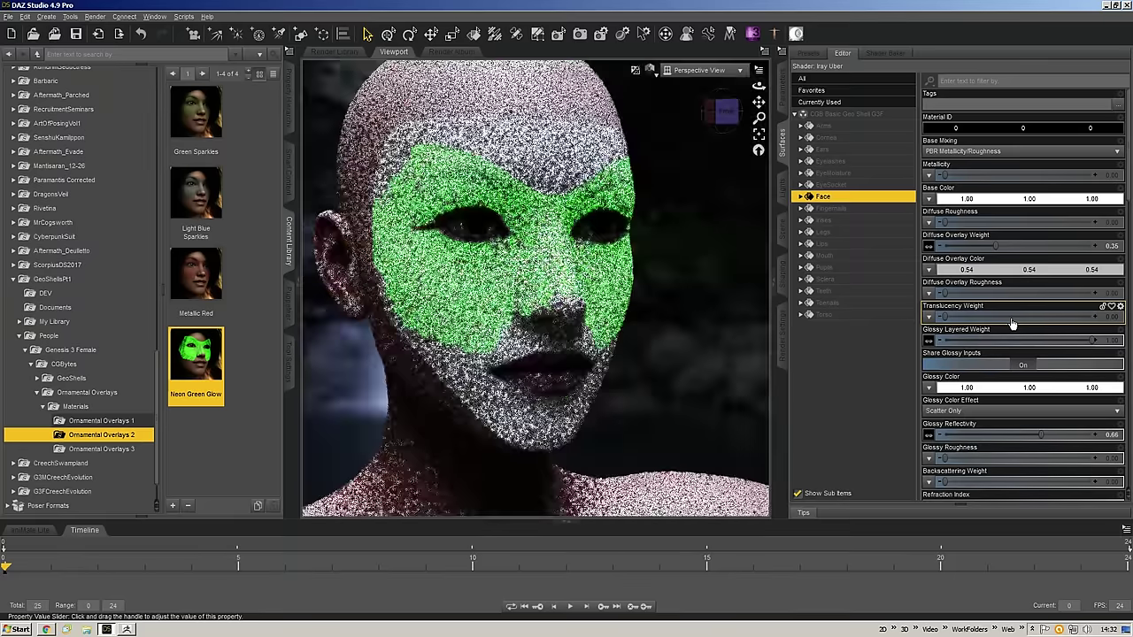
{"action": "left_click", "coordinate": [946, 266]}
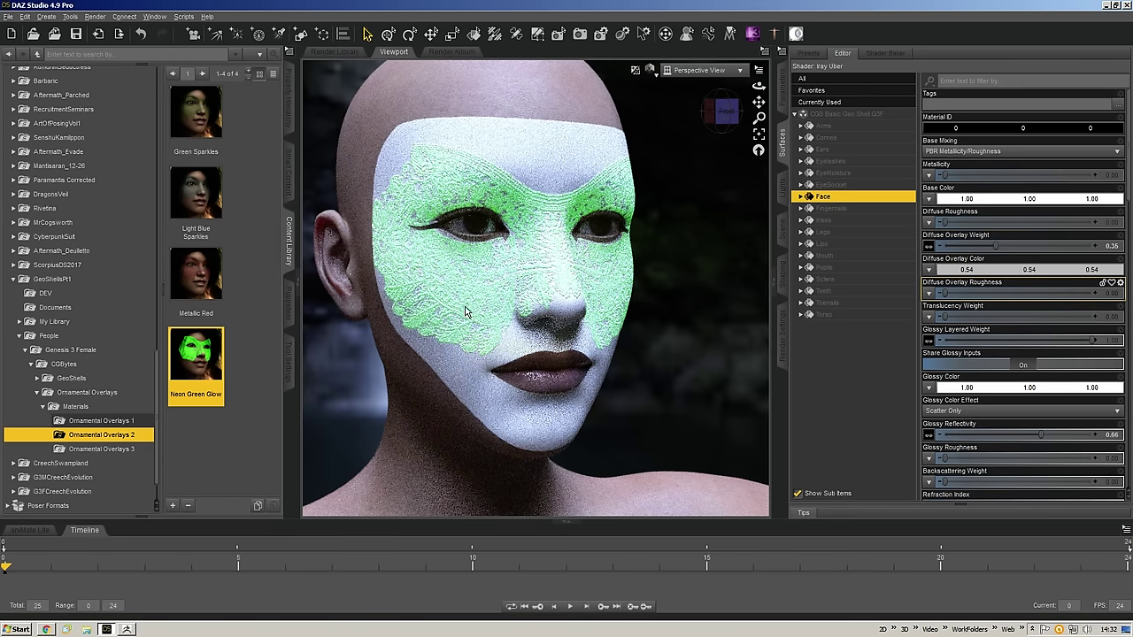
{"action": "scroll", "coordinate": [1056, 373], "scroll_direction": "down", "scroll_amount": 10}
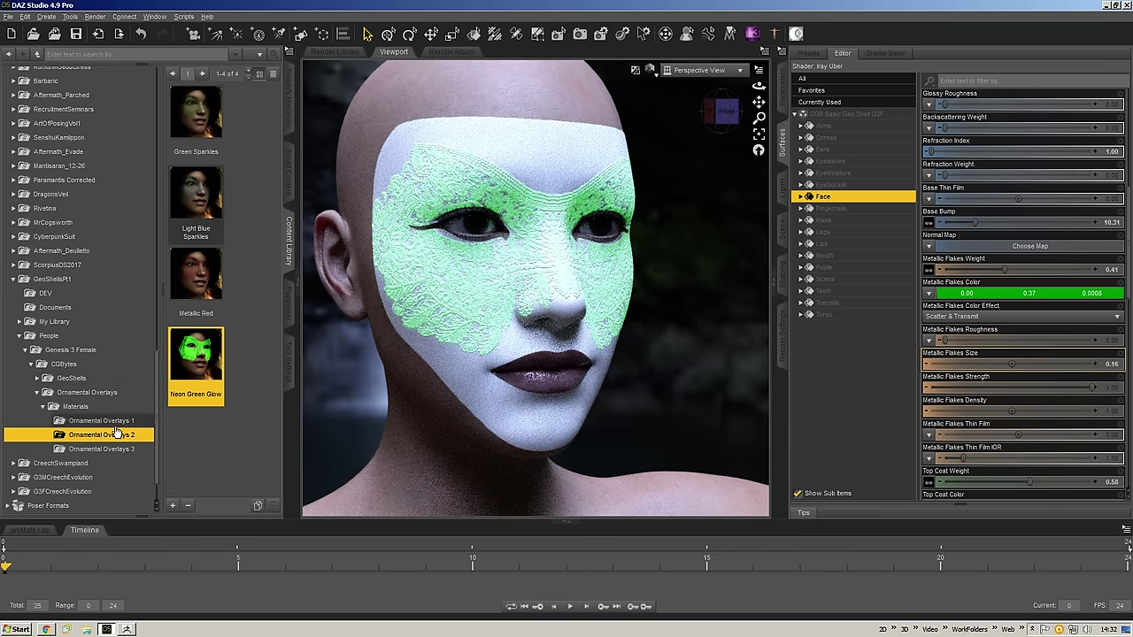
- Apply the Light Blue Sparkles material and assign MimeFace1_TRANS.jpg as the Face surface's Metallic Flakes Weight map
{"action": "double_click", "coordinate": [209, 200]}
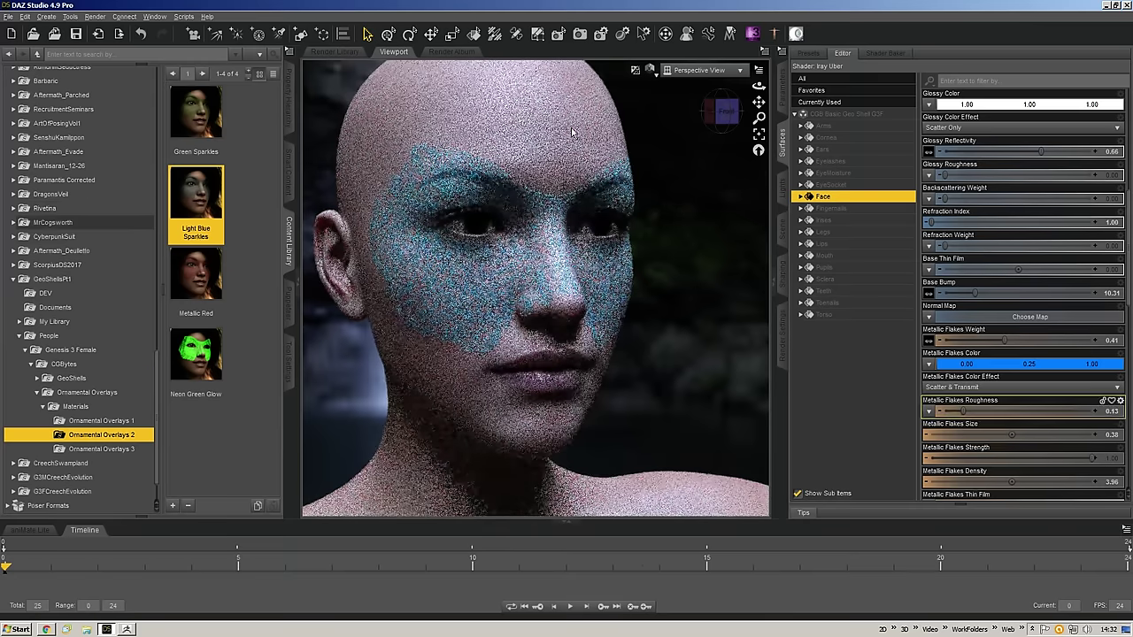
{"action": "left_click", "coordinate": [929, 340]}
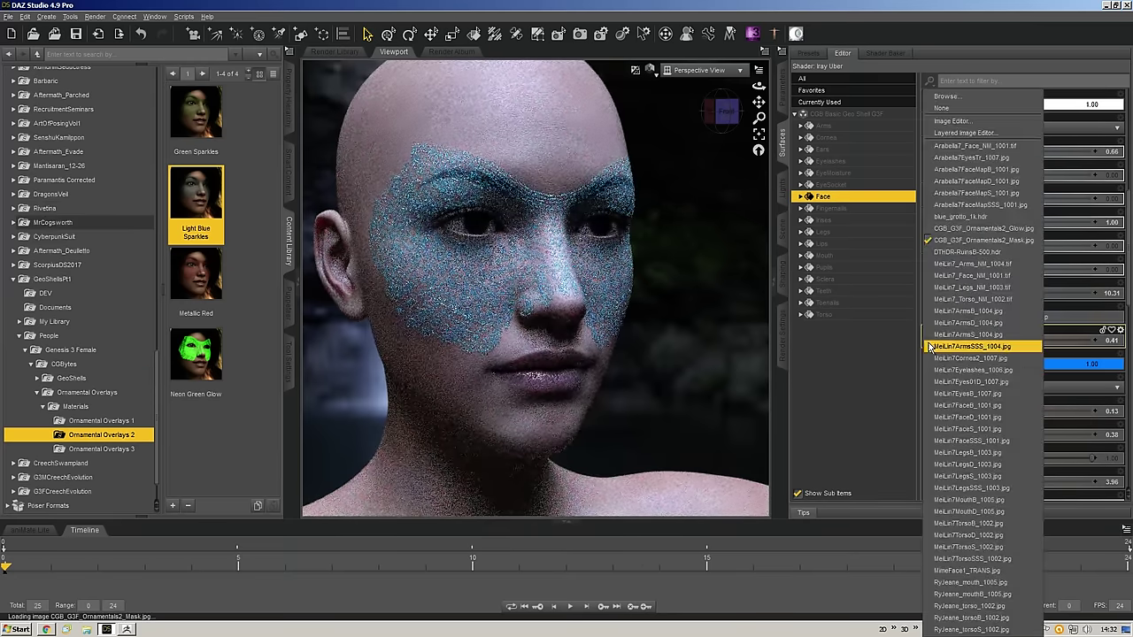
{"action": "left_click", "coordinate": [980, 571]}
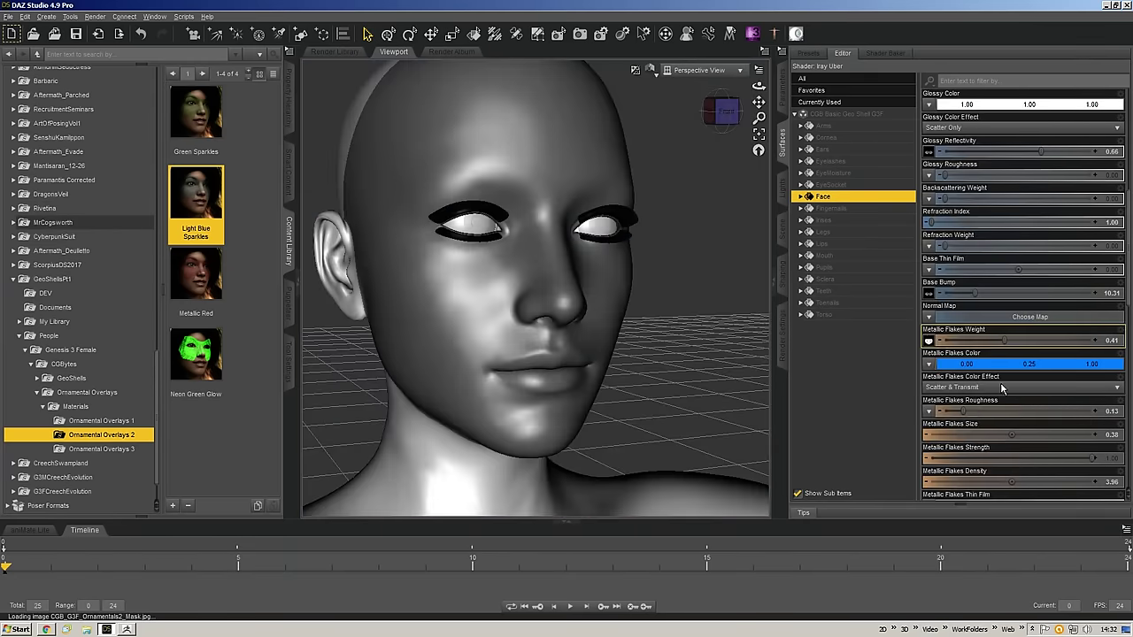
- Assign MimeFace1_TRANS.jpg as the map for the Face surface's Top Coat Weight and Base Bump
{"action": "scroll", "coordinate": [1000, 390], "scroll_direction": "down", "scroll_amount": 3}
{"action": "left_click", "coordinate": [930, 411]}
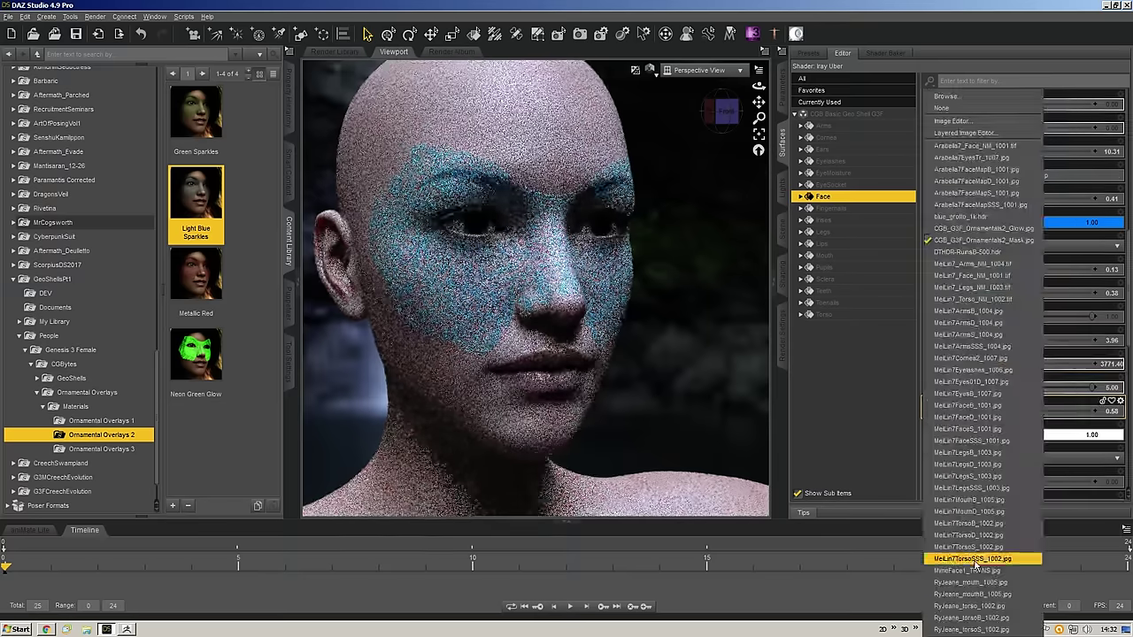
{"action": "left_click", "coordinate": [980, 571]}
{"action": "scroll", "coordinate": [967, 452], "scroll_direction": "up", "scroll_amount": 1}
{"action": "scroll", "coordinate": [968, 451], "scroll_direction": "up", "scroll_amount": 3}
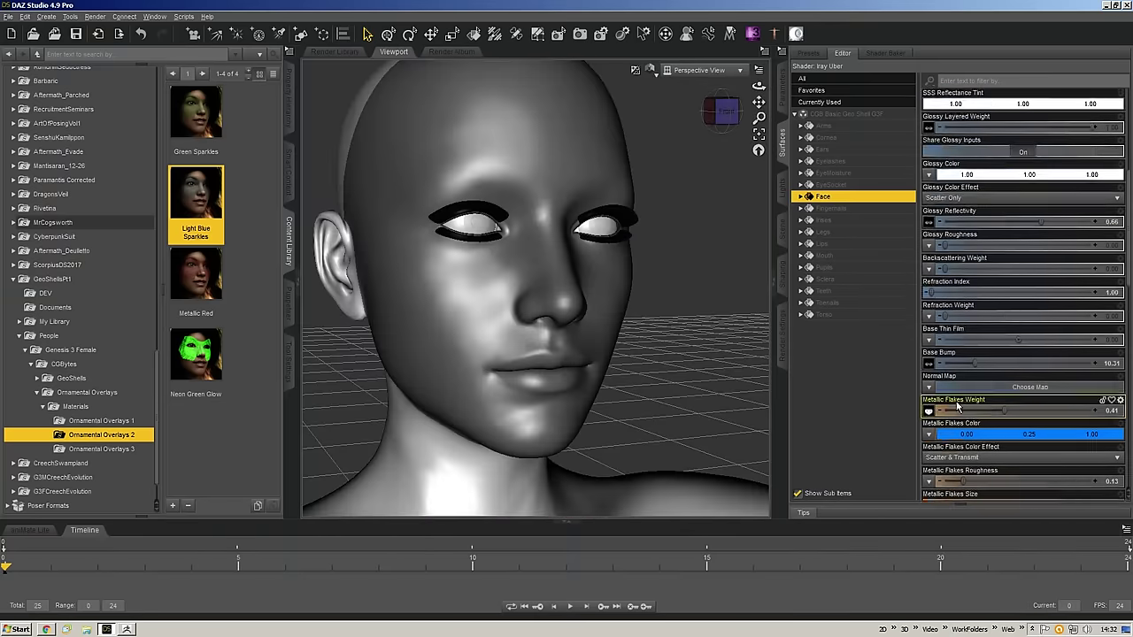
{"action": "left_click", "coordinate": [930, 366]}
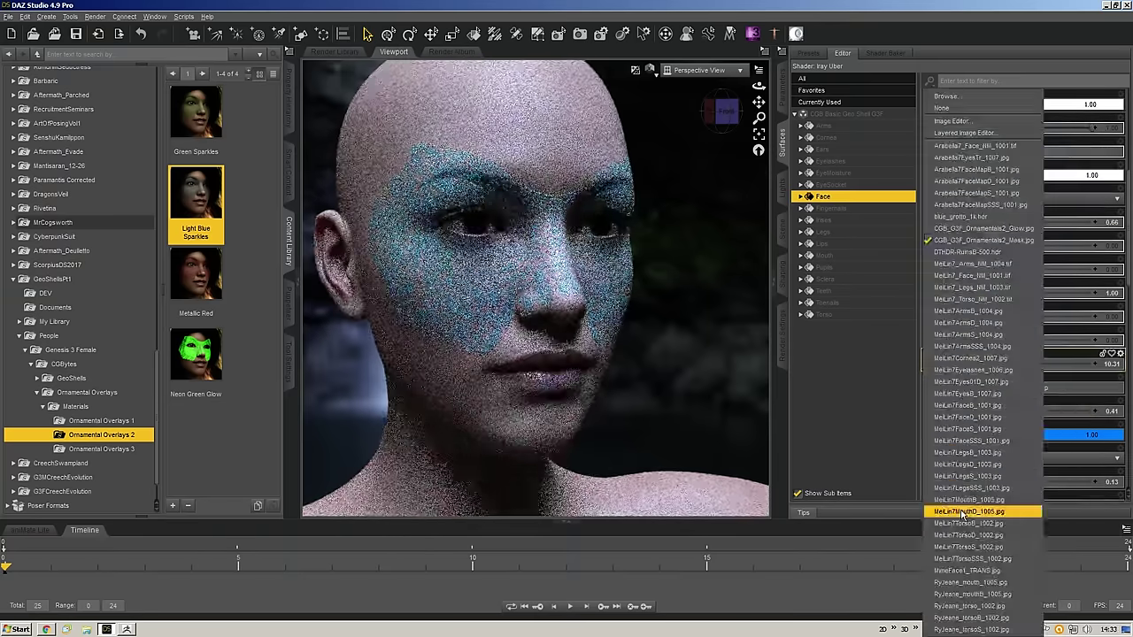
{"action": "left_click", "coordinate": [971, 579]}
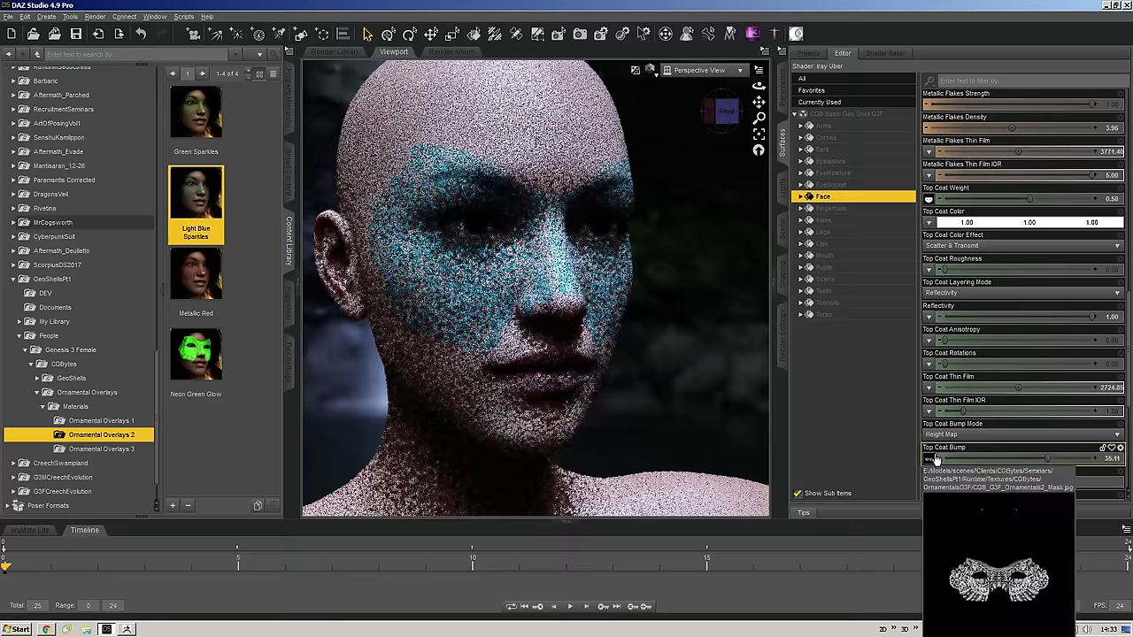
- Assign MimeFace1_TRANS.jpg as the map for the Face surface's Top Coat Bump and the geo shell's Translucency Weight
{"action": "left_click", "coordinate": [930, 461]}
{"action": "left_click", "coordinate": [969, 576]}
{"action": "scroll", "coordinate": [959, 331], "scroll_direction": "up", "scroll_amount": 5}
{"action": "left_click", "coordinate": [820, 89]}
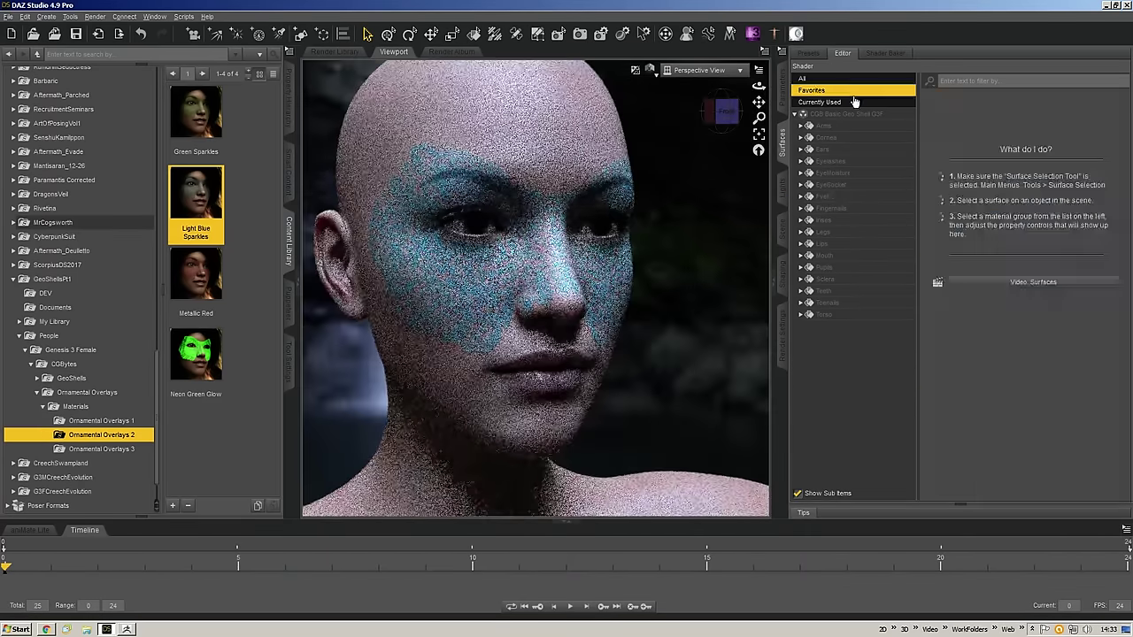
{"action": "left_click", "coordinate": [855, 102]}
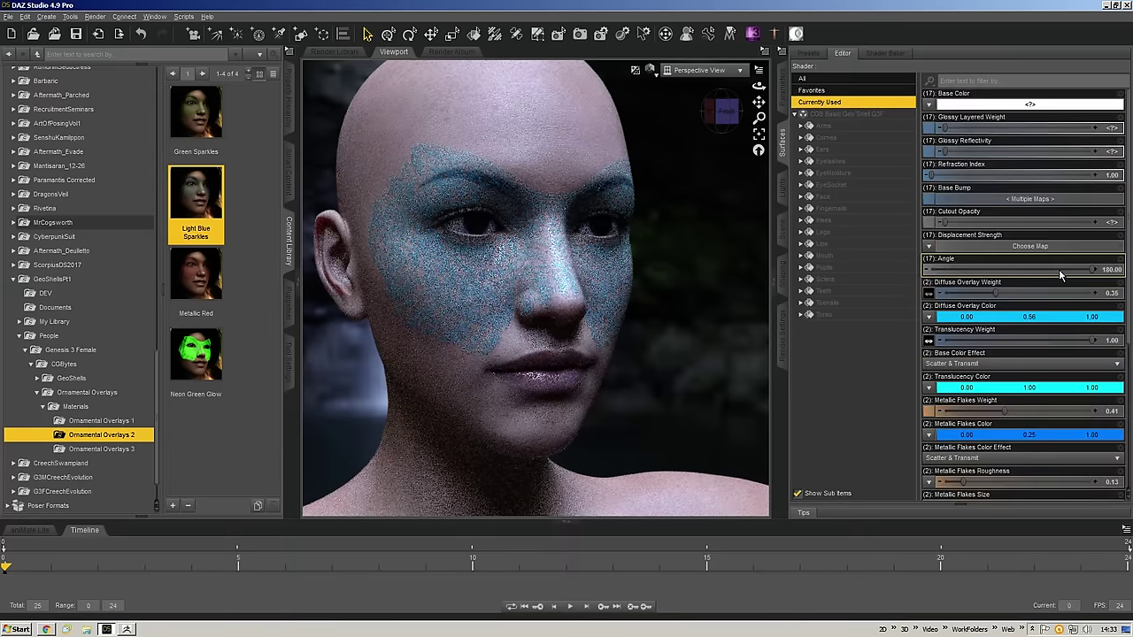
{"action": "scroll", "coordinate": [1061, 276], "scroll_direction": "down", "scroll_amount": 3}
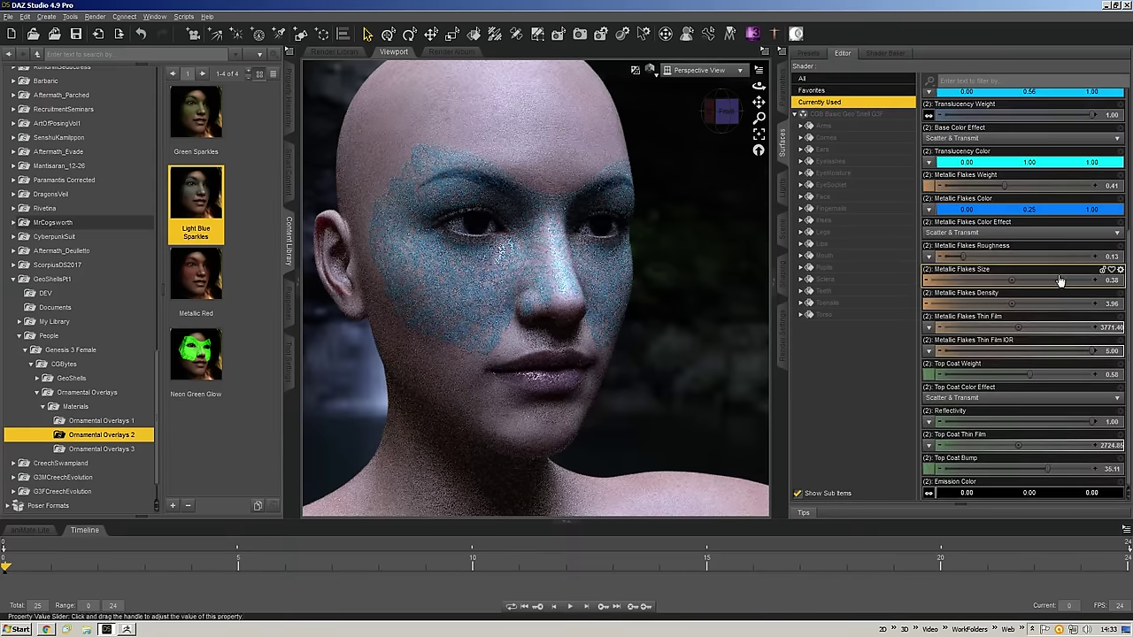
{"action": "left_click", "coordinate": [929, 115]}
{"action": "left_click", "coordinate": [978, 582]}
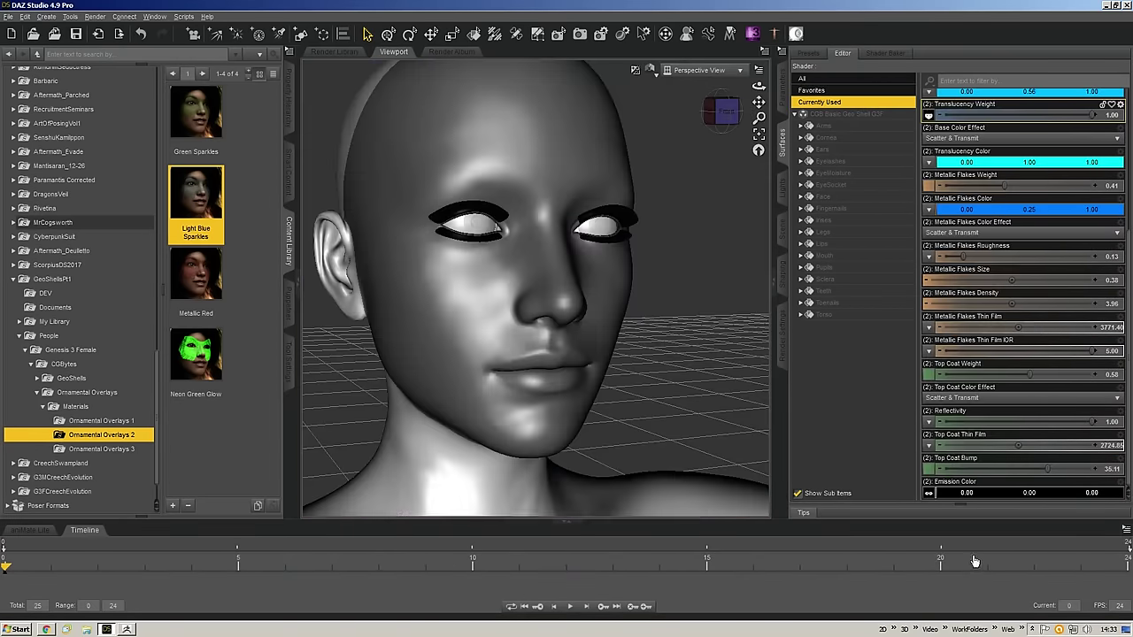
- Assign MimeFace1_TRANS.jpg as the map for the geo shell's Emission Color and Diffuse Overlay Weight
{"action": "left_click", "coordinate": [930, 492]}
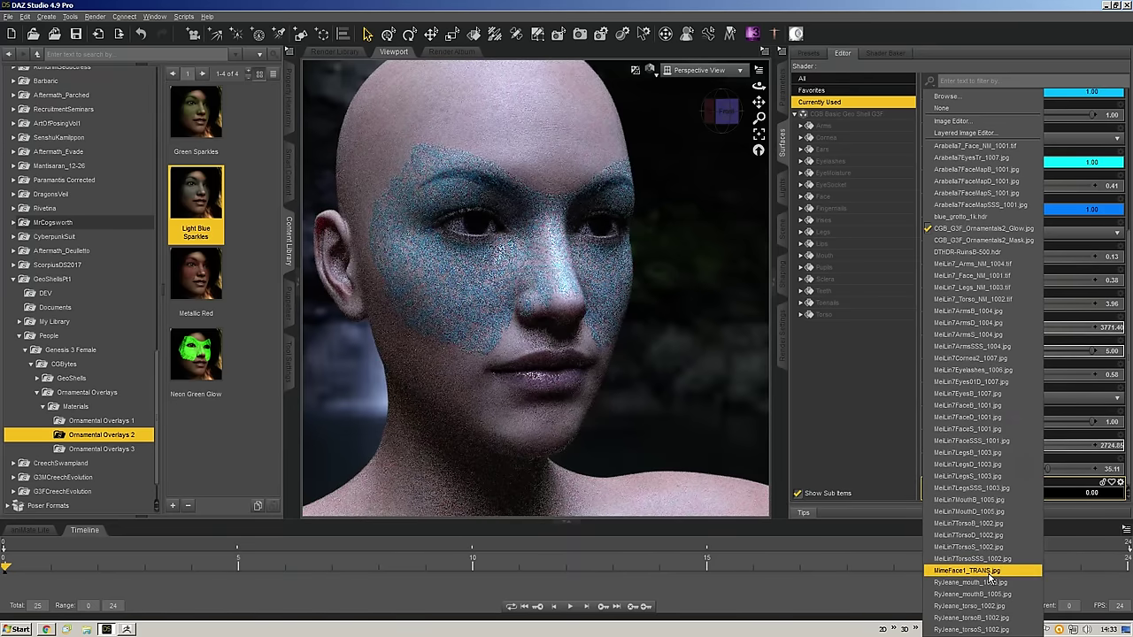
{"action": "left_click", "coordinate": [990, 572]}
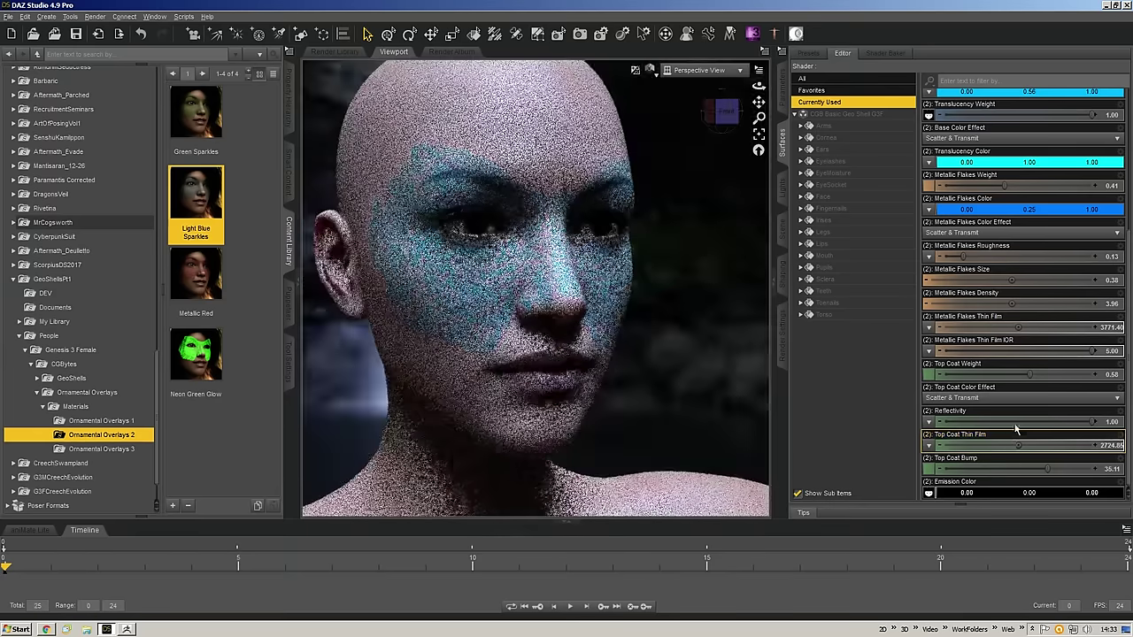
{"action": "scroll", "coordinate": [1015, 417], "scroll_direction": "up", "scroll_amount": 5}
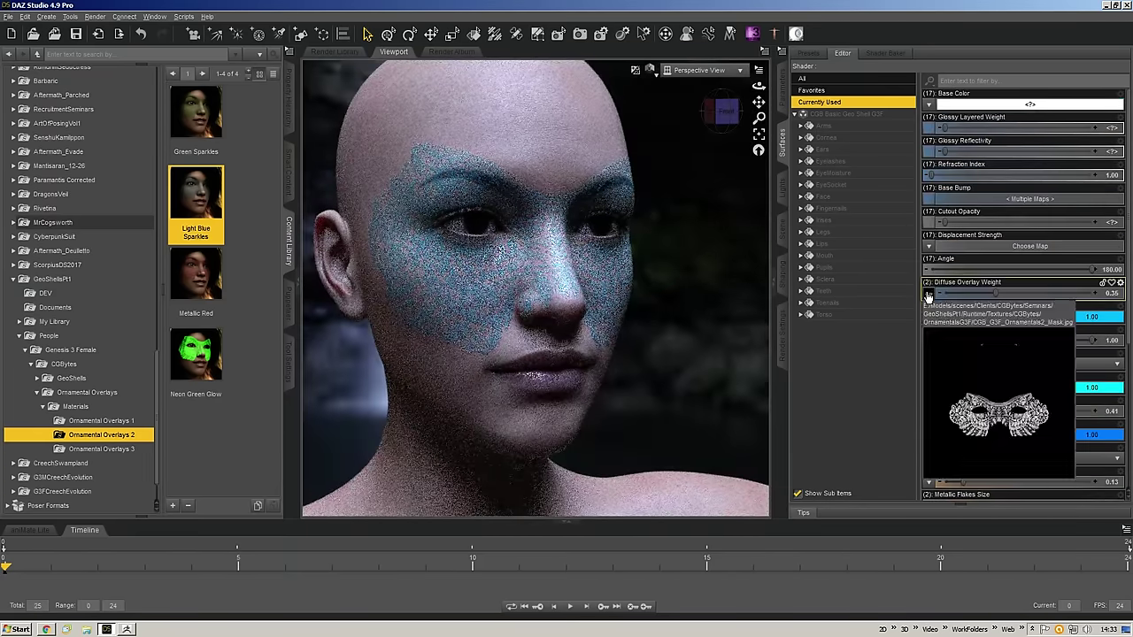
{"action": "left_click", "coordinate": [928, 294]}
{"action": "left_click", "coordinate": [982, 572]}
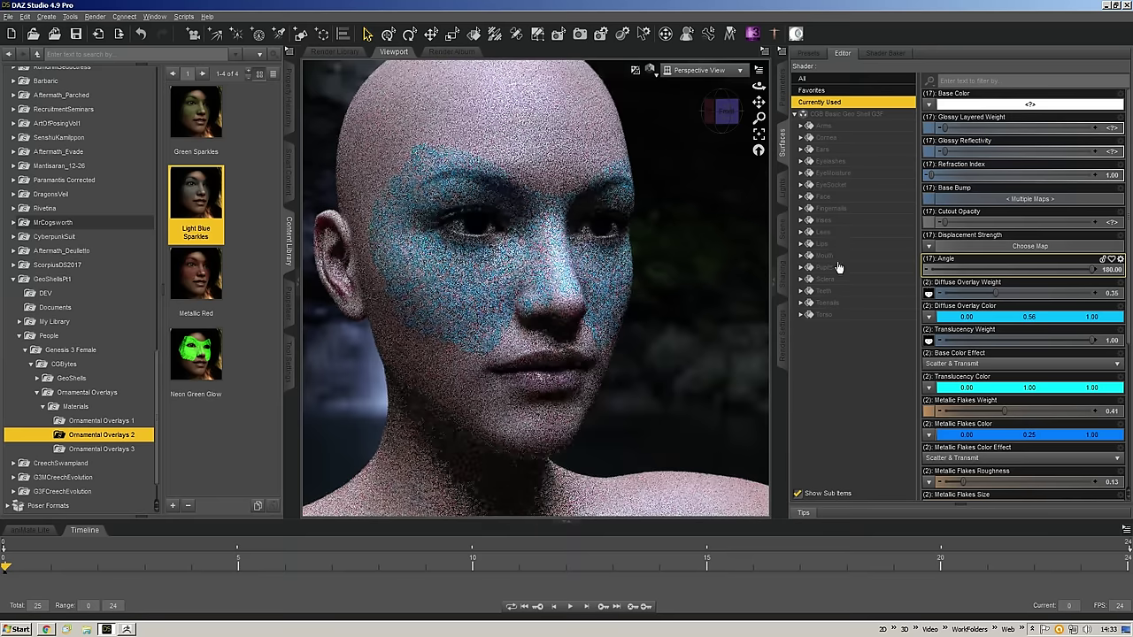
- Assign MimeFace1_TRANS.jpg as the map for the Face surface's Glossy Layered Weight and Glossy Reflectivity
{"action": "left_click", "coordinate": [839, 197]}
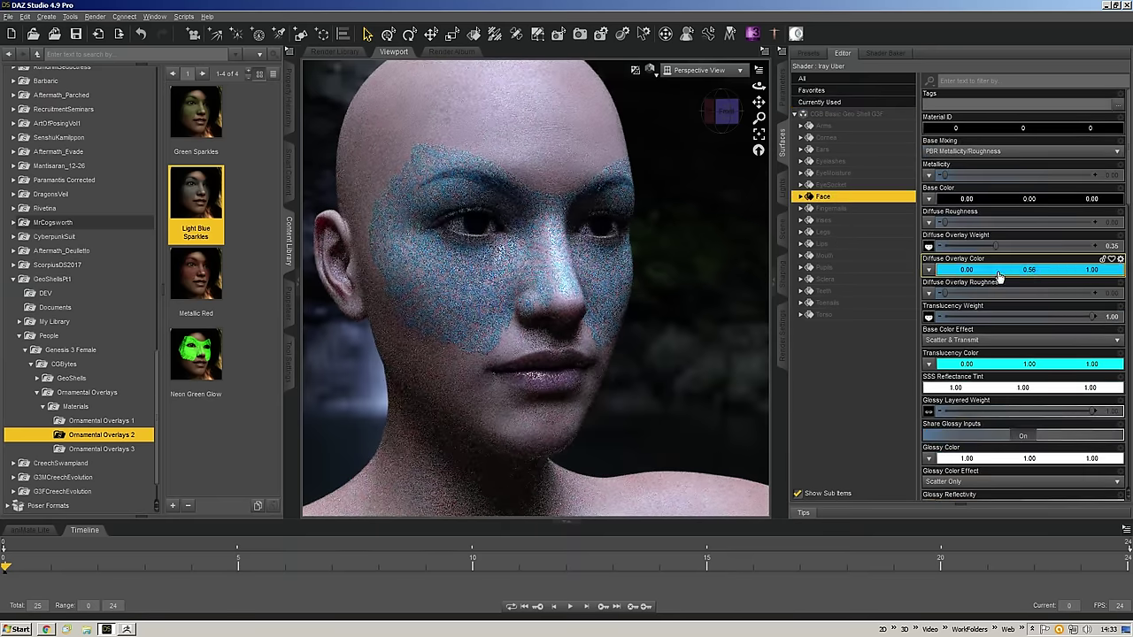
{"action": "left_click", "coordinate": [928, 411]}
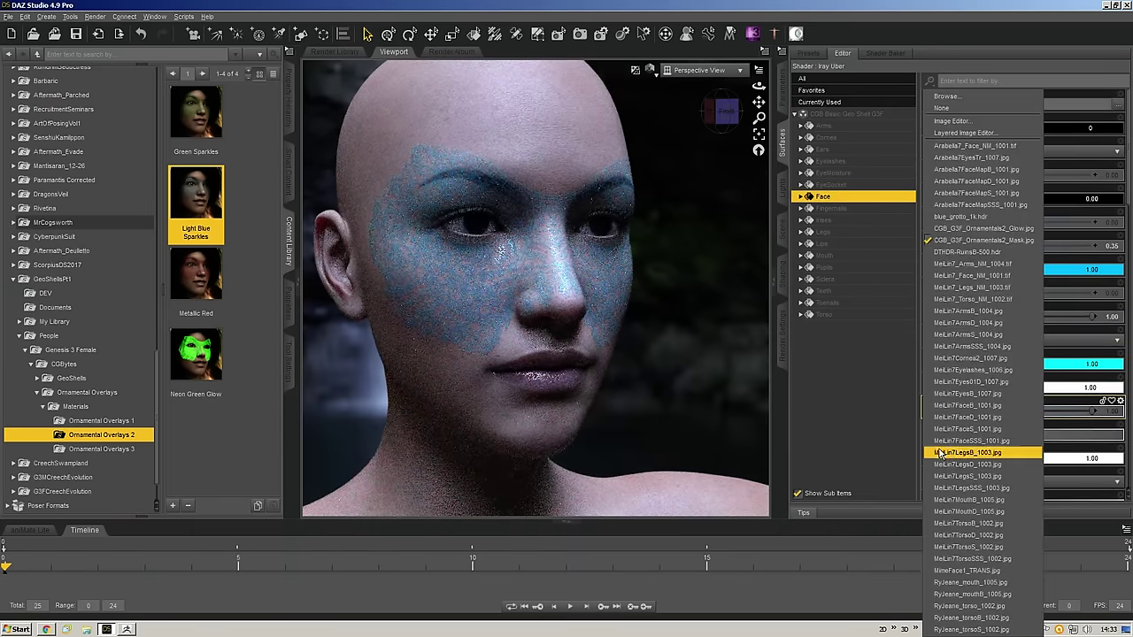
{"action": "left_click", "coordinate": [945, 571]}
{"action": "scroll", "coordinate": [1012, 450], "scroll_direction": "down", "scroll_amount": 1}
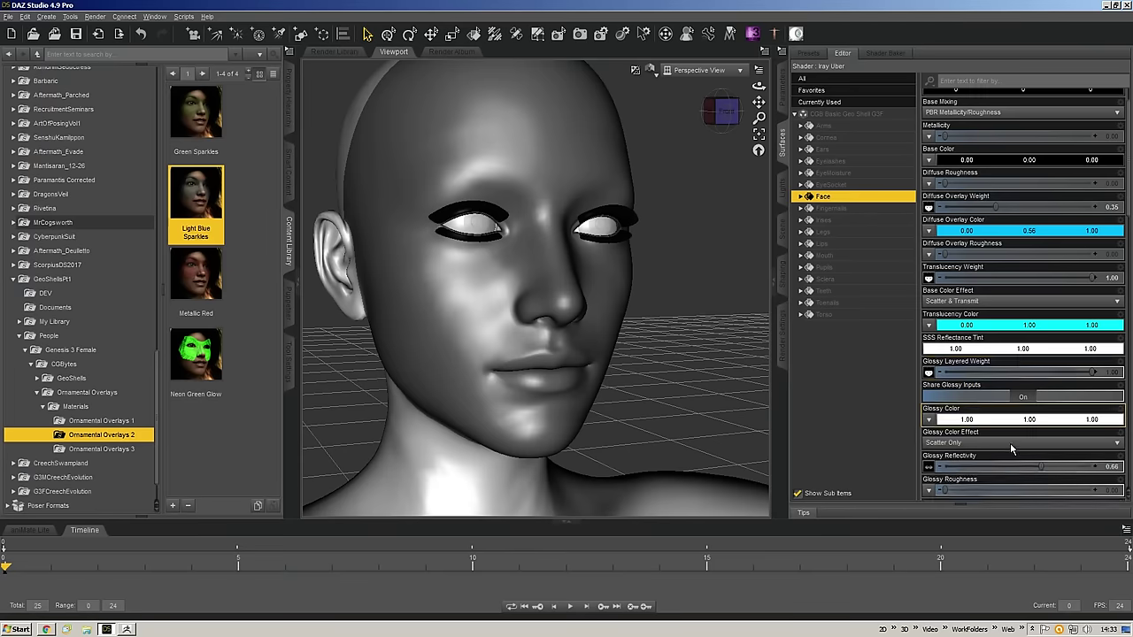
{"action": "scroll", "coordinate": [1012, 450], "scroll_direction": "down", "scroll_amount": 3}
{"action": "left_click", "coordinate": [930, 364]}
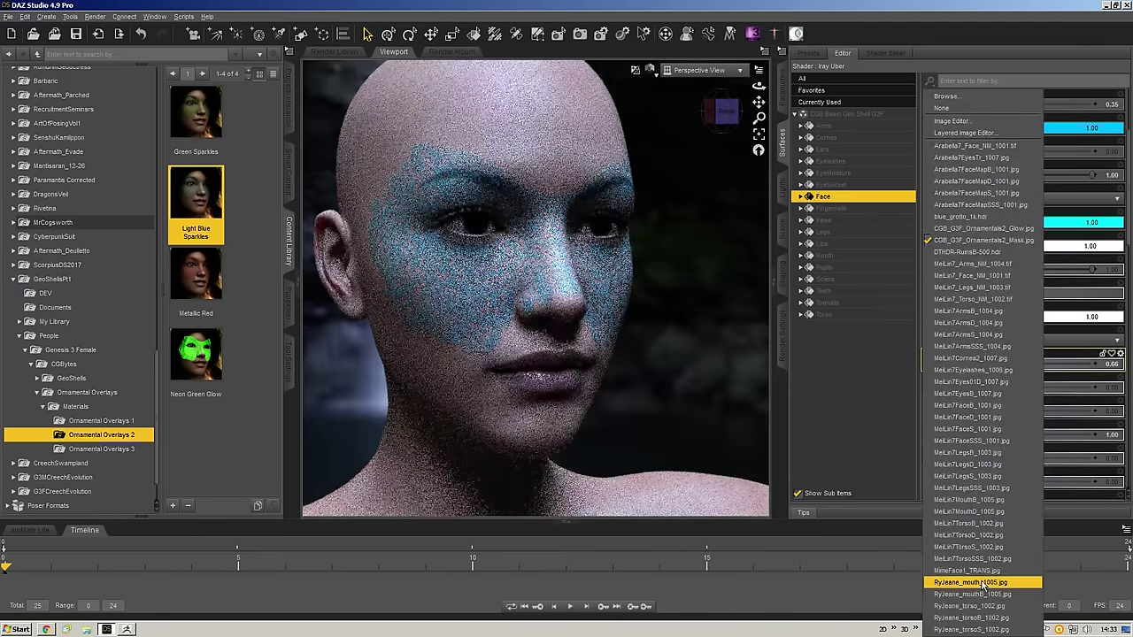
{"action": "left_click", "coordinate": [973, 582]}
- Assign MimeFace1_TRANS.jpg as the Face surface's Cutout Opacity map
{"action": "scroll", "coordinate": [969, 425], "scroll_direction": "down", "scroll_amount": 5}
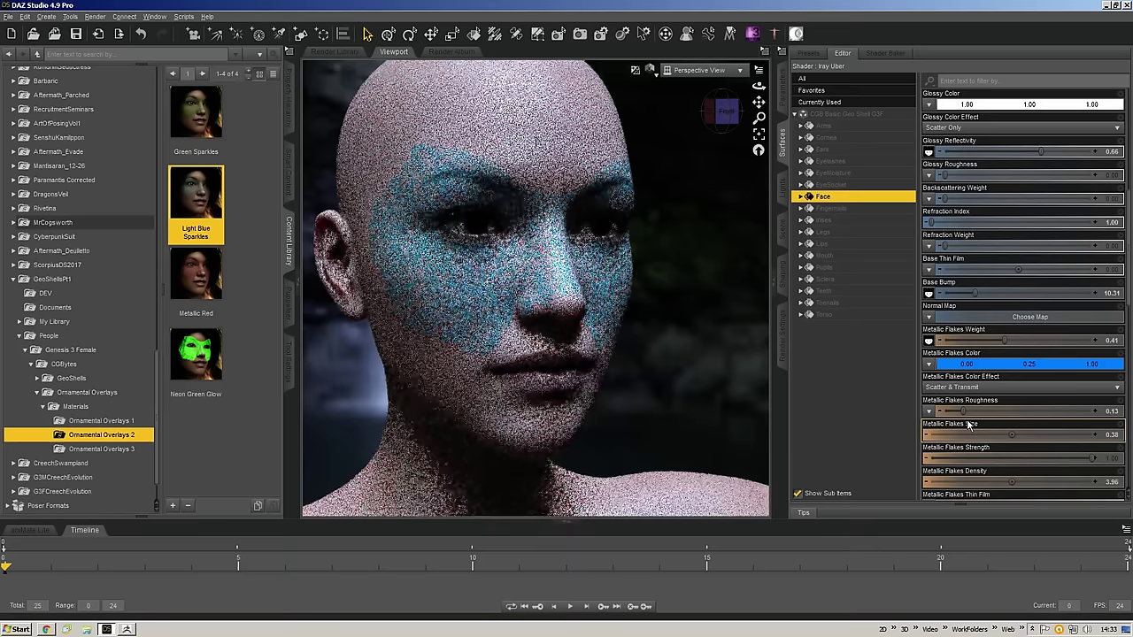
{"action": "scroll", "coordinate": [981, 346], "scroll_direction": "down", "scroll_amount": 2}
{"action": "scroll", "coordinate": [980, 345], "scroll_direction": "down", "scroll_amount": 10}
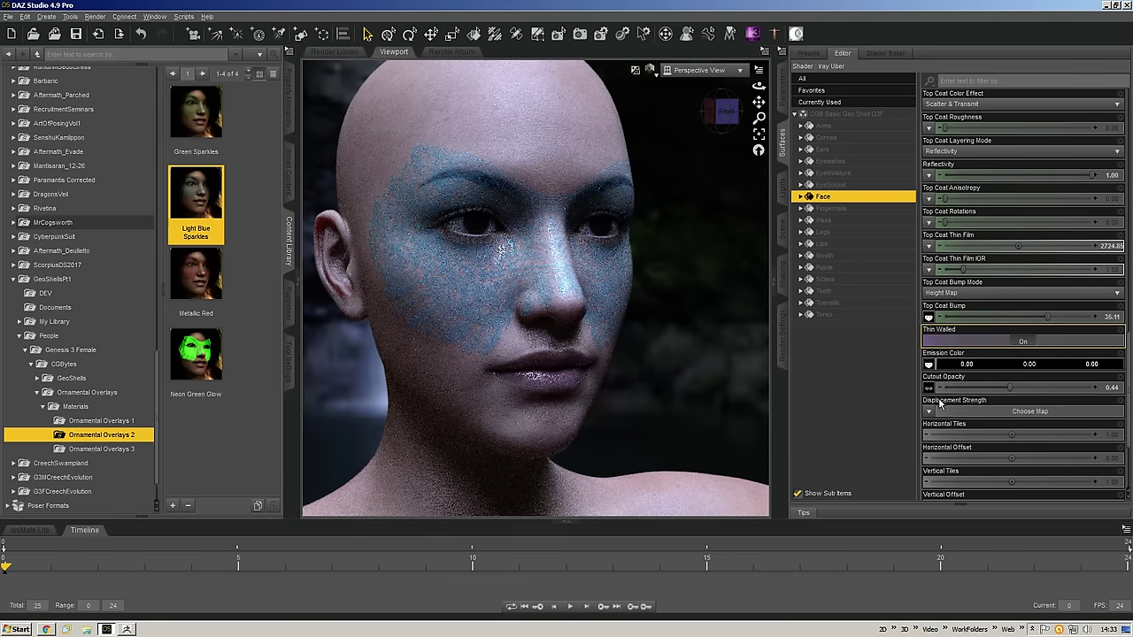
{"action": "left_click", "coordinate": [928, 389]}
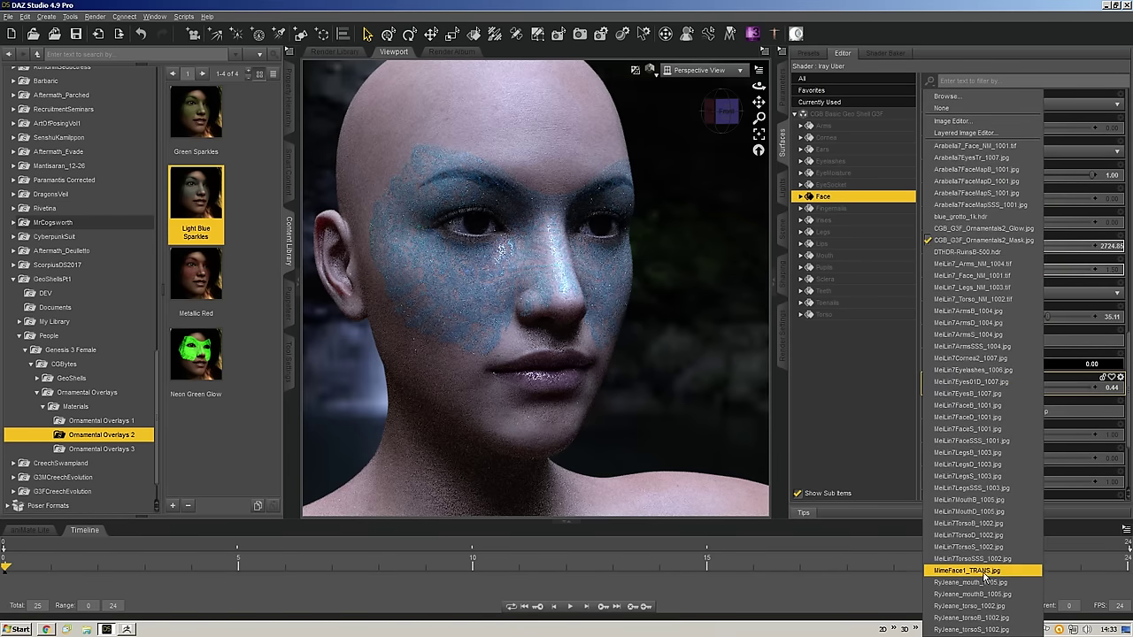
{"action": "left_click", "coordinate": [985, 567]}
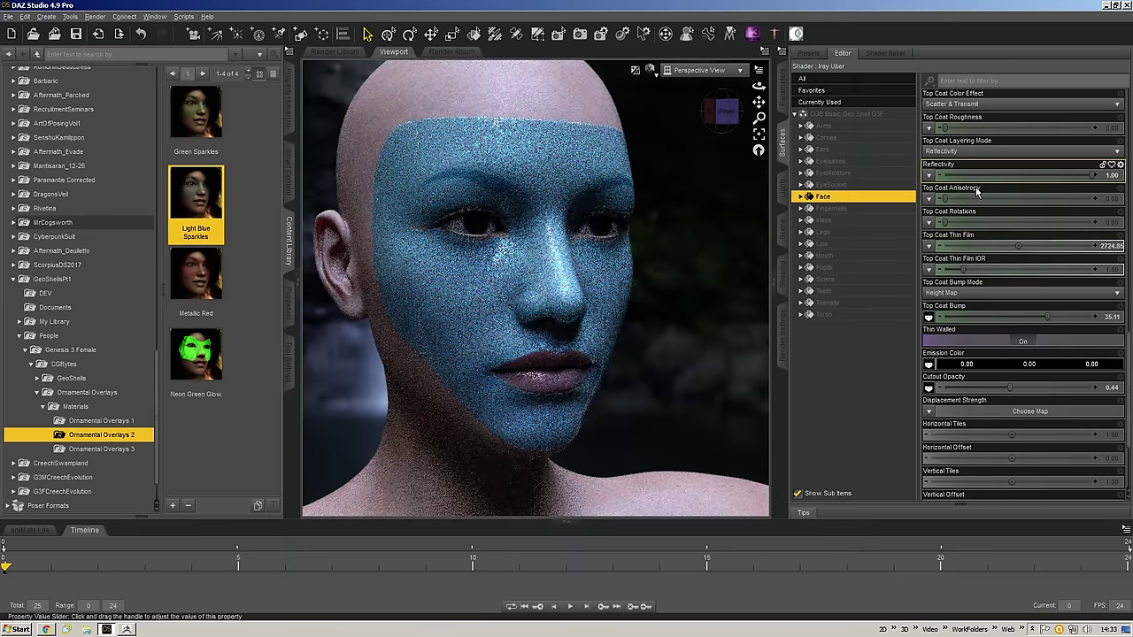
- Set the Face surface's Metallic Flakes Color to white (1.00, 1.00, 1.00) and its Metallic Flakes Size to 0.12
{"action": "scroll", "coordinate": [1049, 285], "scroll_direction": "down", "scroll_amount": 2}
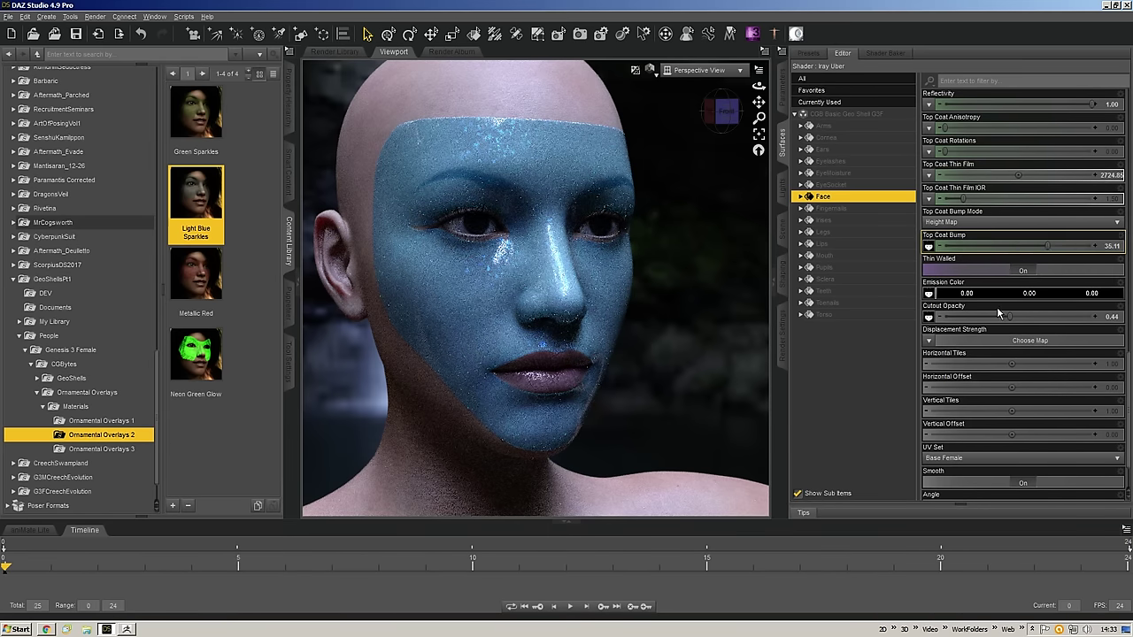
{"action": "scroll", "coordinate": [984, 237], "scroll_direction": "up", "scroll_amount": 3}
{"action": "scroll", "coordinate": [985, 237], "scroll_direction": "up", "scroll_amount": 3}
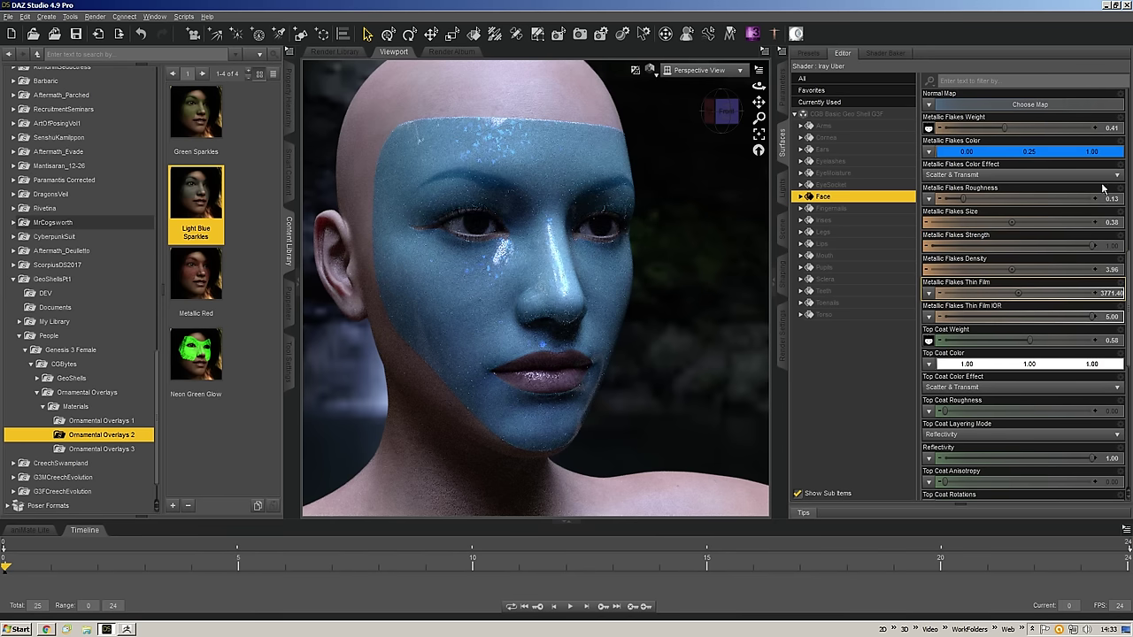
{"action": "left_click", "coordinate": [991, 152]}
{"action": "left_click", "coordinate": [673, 341]}
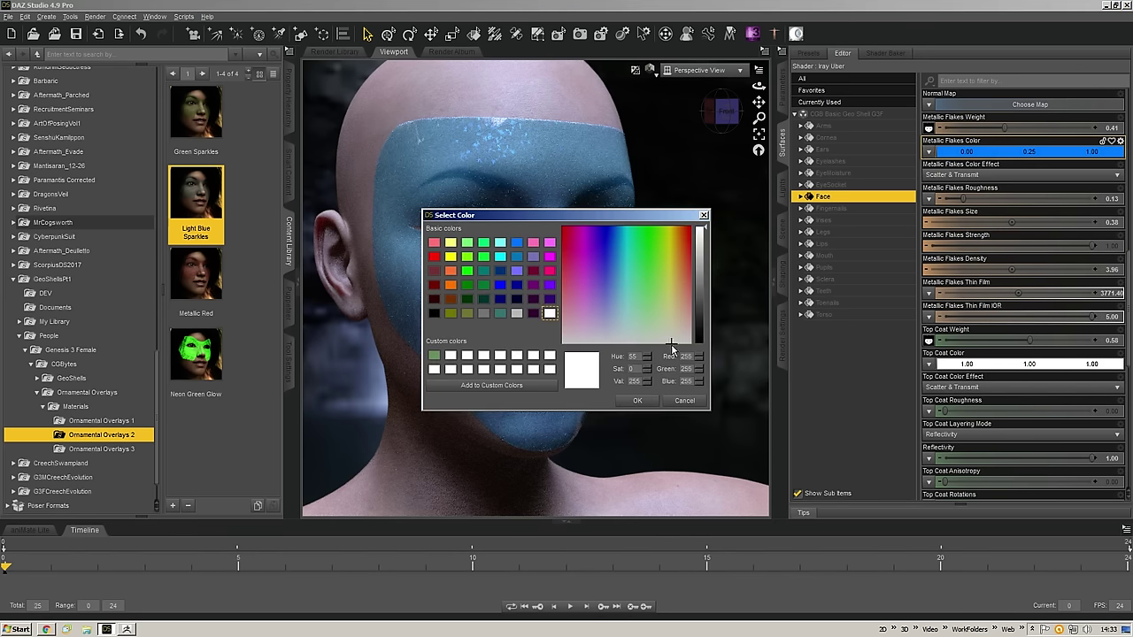
{"action": "key", "text": "Return"}
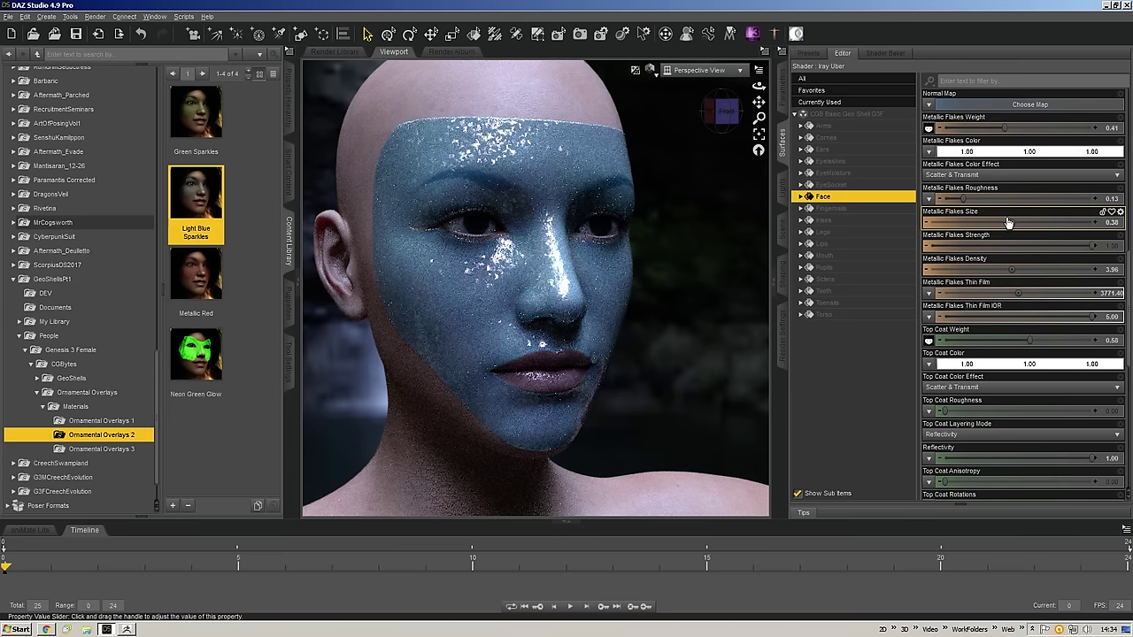
{"action": "left_click_drag", "start_coordinate": [1010, 221], "coordinate": [996, 222]}
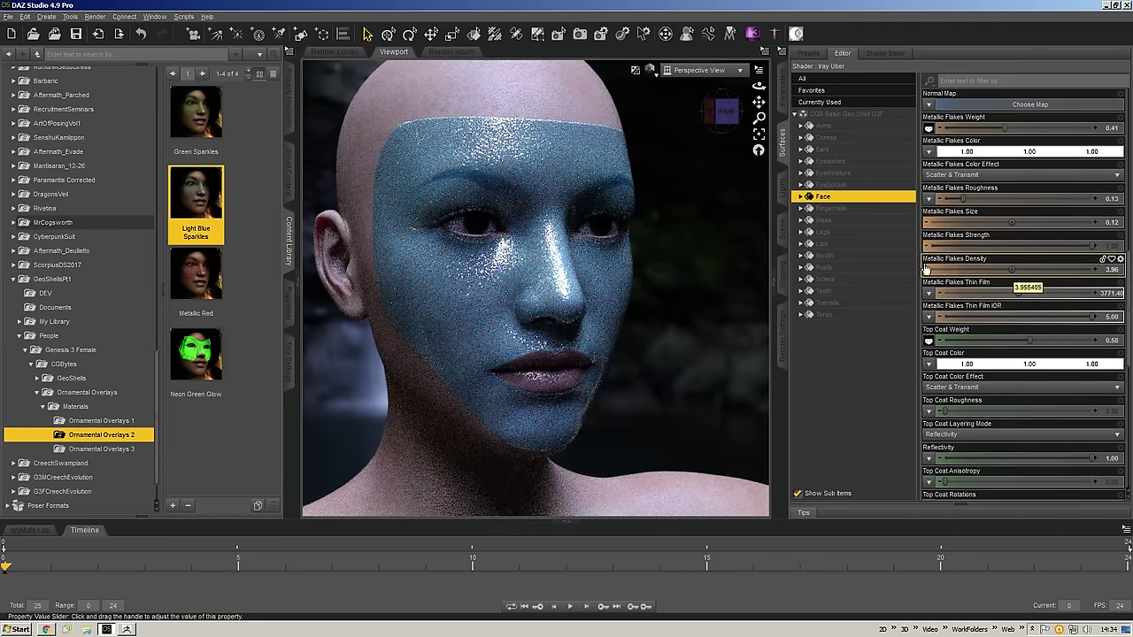
{"action": "scroll", "coordinate": [1040, 317], "scroll_direction": "down", "scroll_amount": 3}
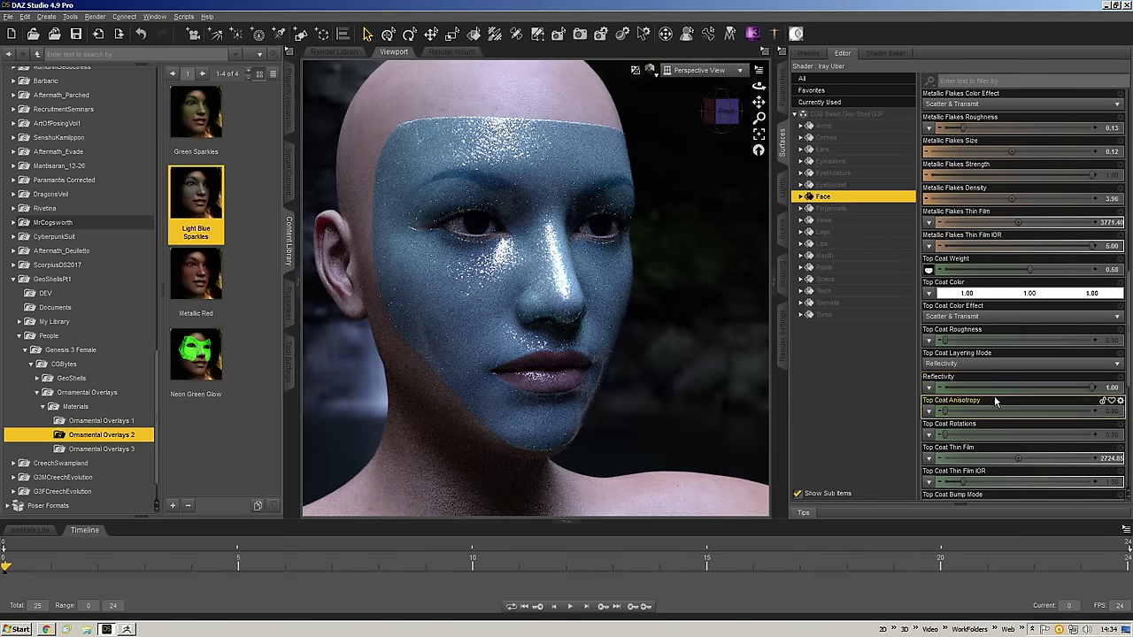
- Set the Smile expression on the Genesis 3 Female head to 100%
{"action": "left_click", "coordinate": [782, 266]}
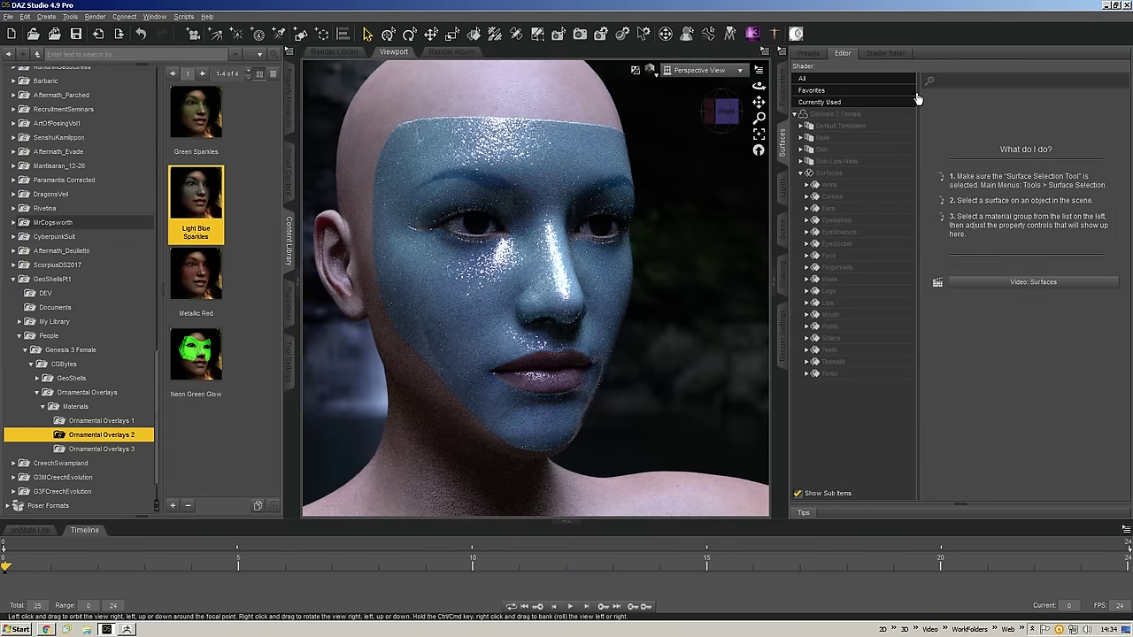
{"action": "left_click", "coordinate": [785, 94]}
{"action": "left_click", "coordinate": [839, 236]}
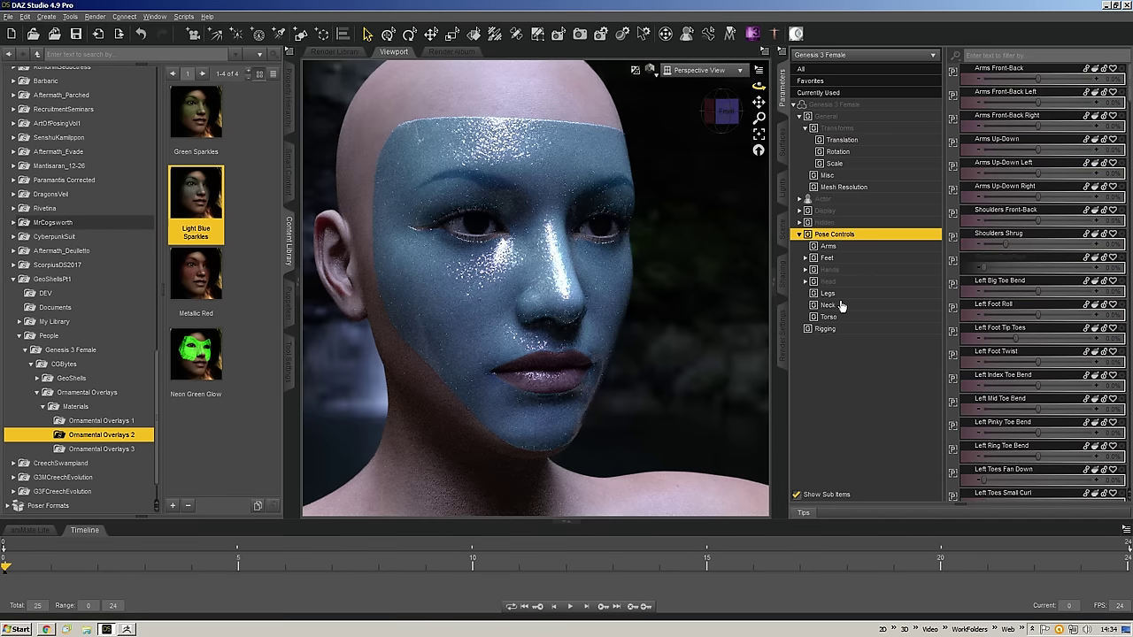
{"action": "left_click", "coordinate": [564, 94]}
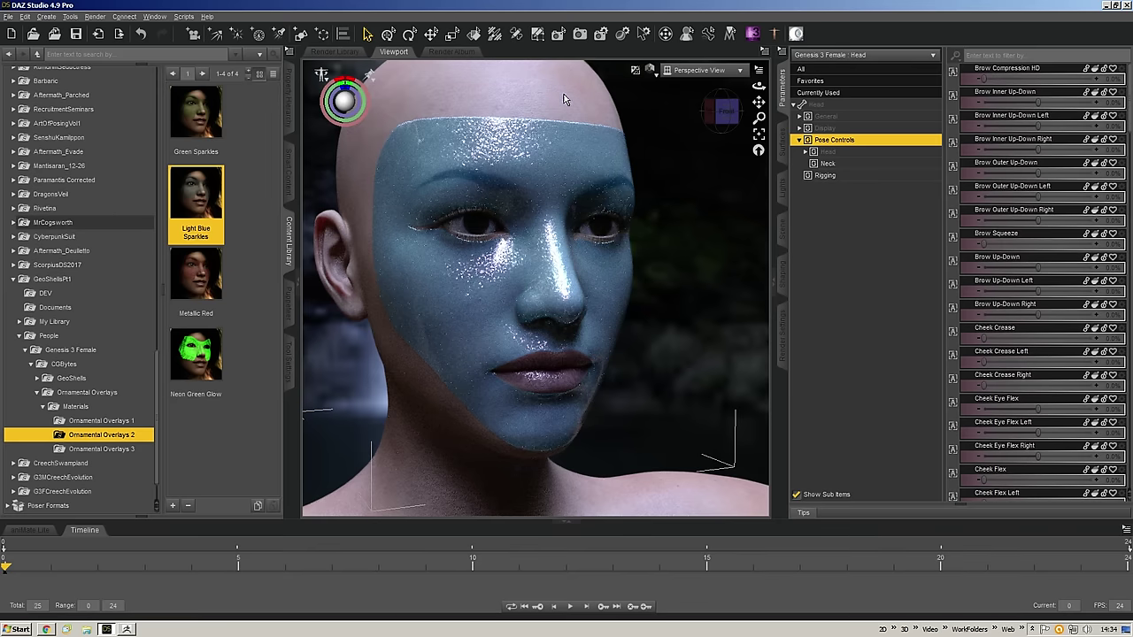
{"action": "left_click", "coordinate": [842, 153]}
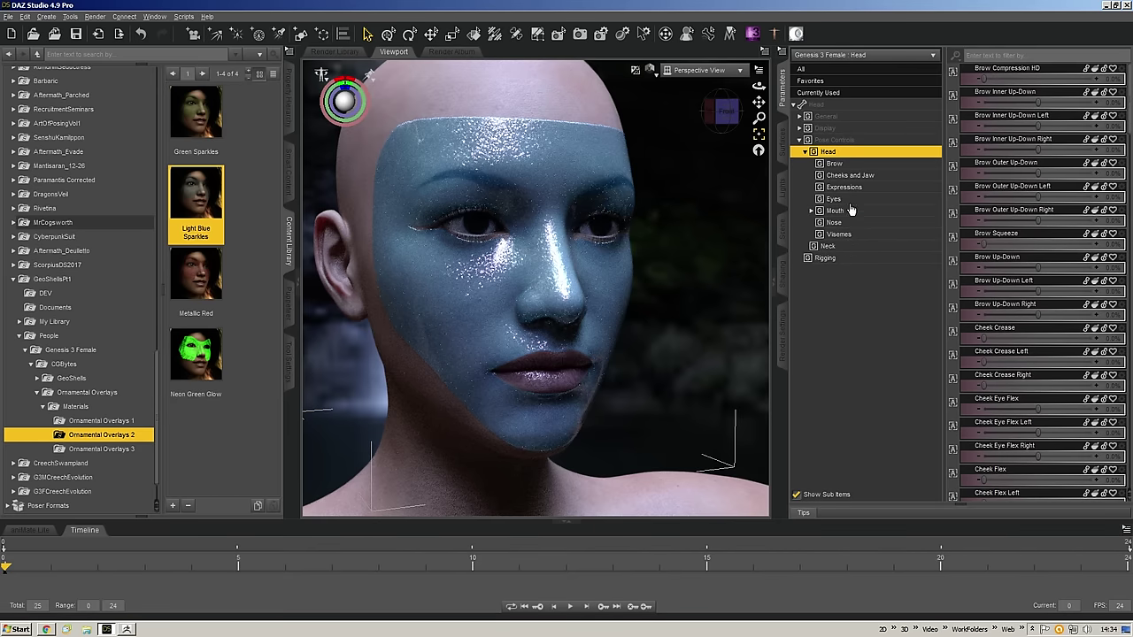
{"action": "left_click", "coordinate": [845, 187]}
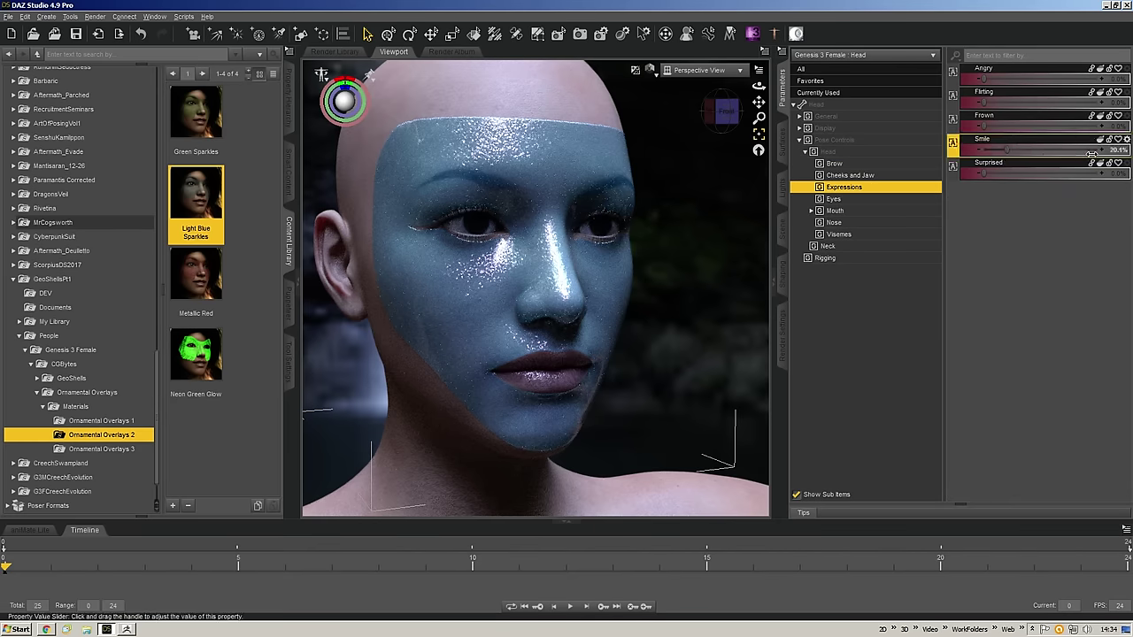
{"action": "left_click_drag", "start_coordinate": [1094, 154], "coordinate": [1121, 151]}
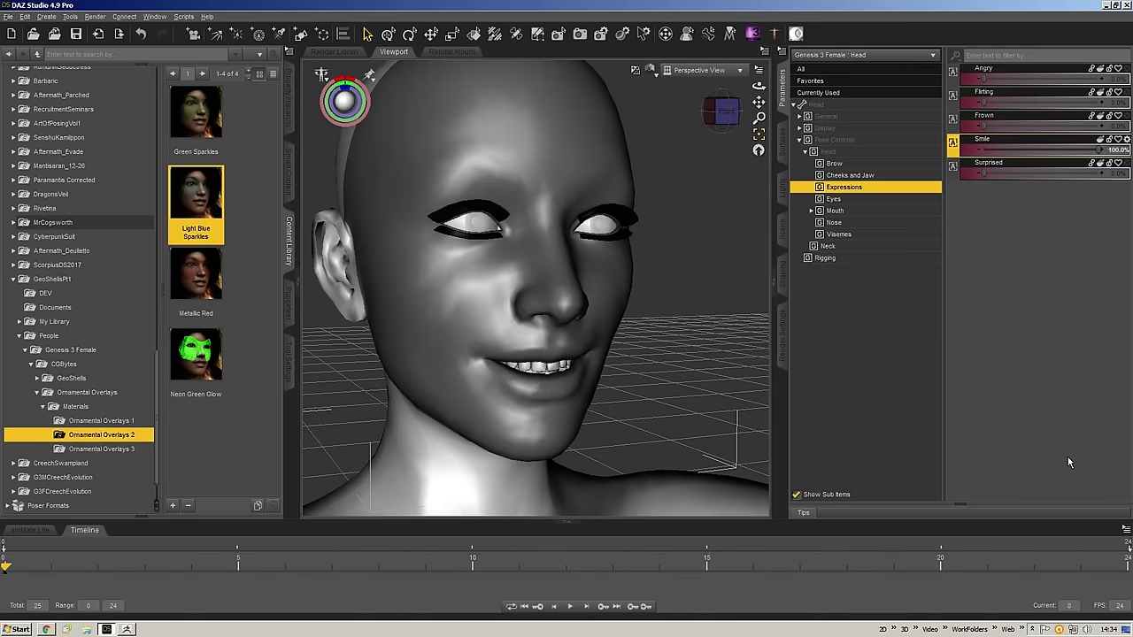
- Select the CGB Basic Geo Shell G3F and show it in the scene hierarchy
{"action": "left_click", "coordinate": [801, 55]}
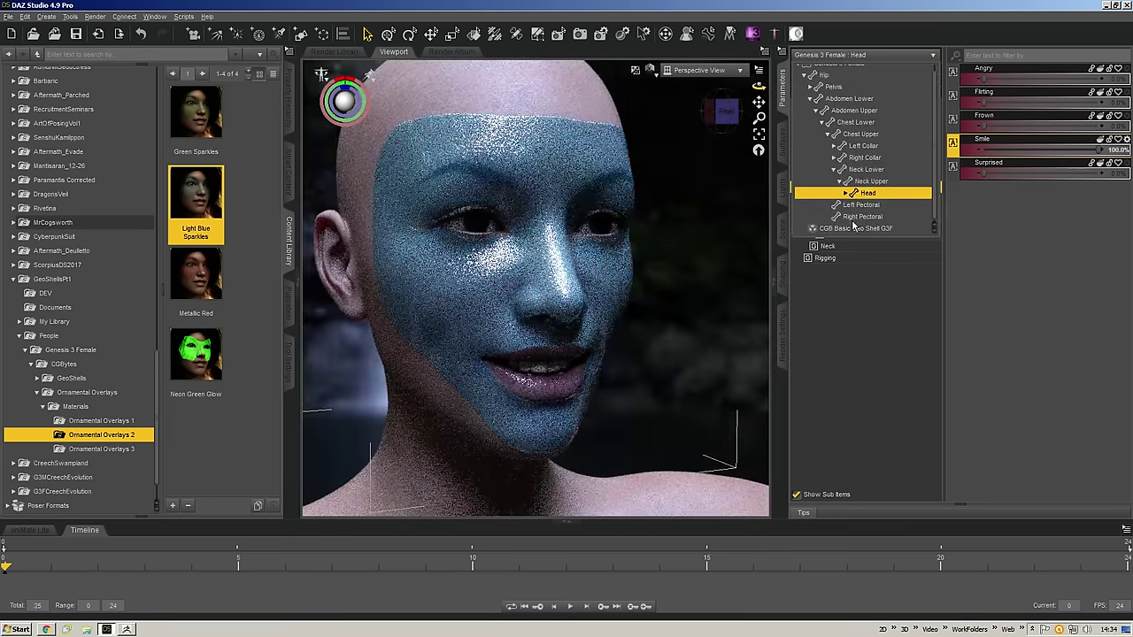
{"action": "left_click", "coordinate": [853, 227]}
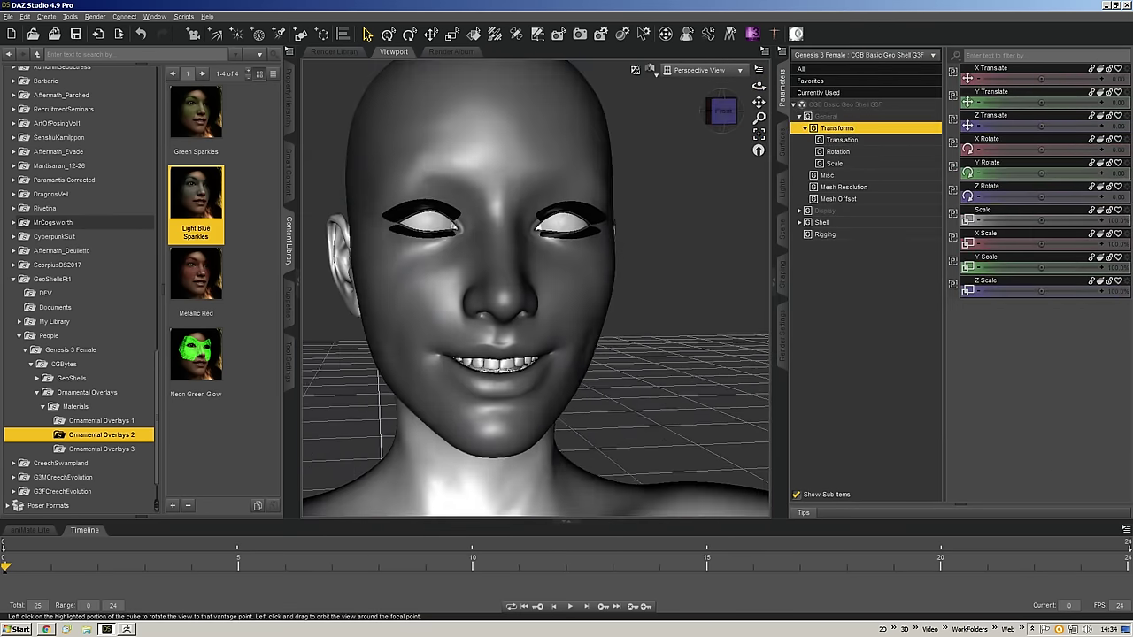
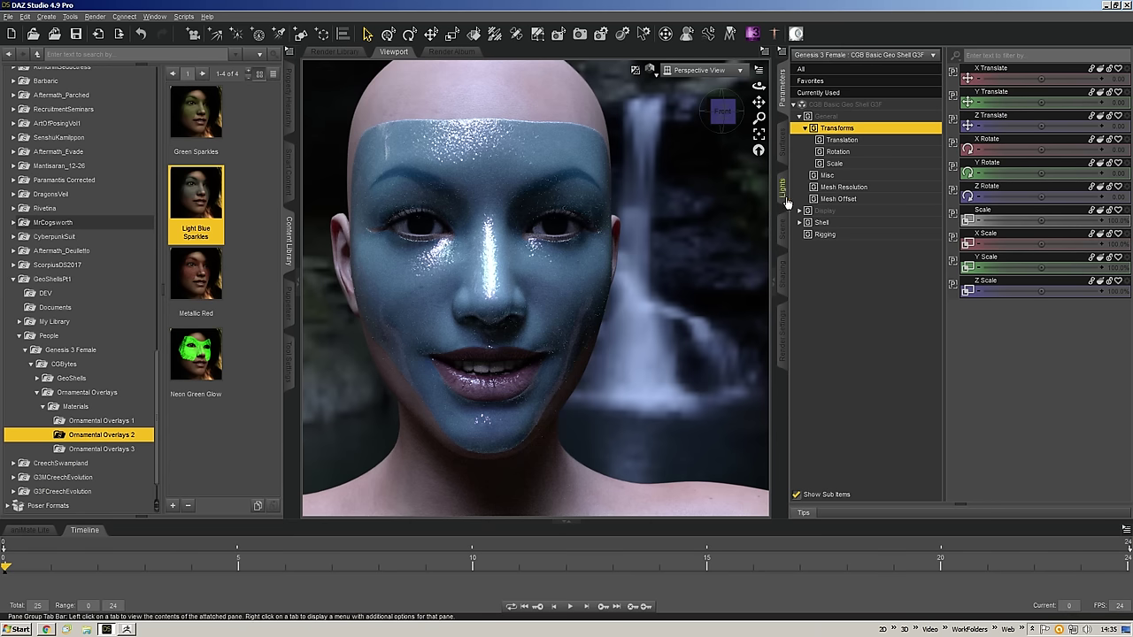
{"action": "left_click", "coordinate": [782, 141]}
{"action": "left_click", "coordinate": [784, 97]}
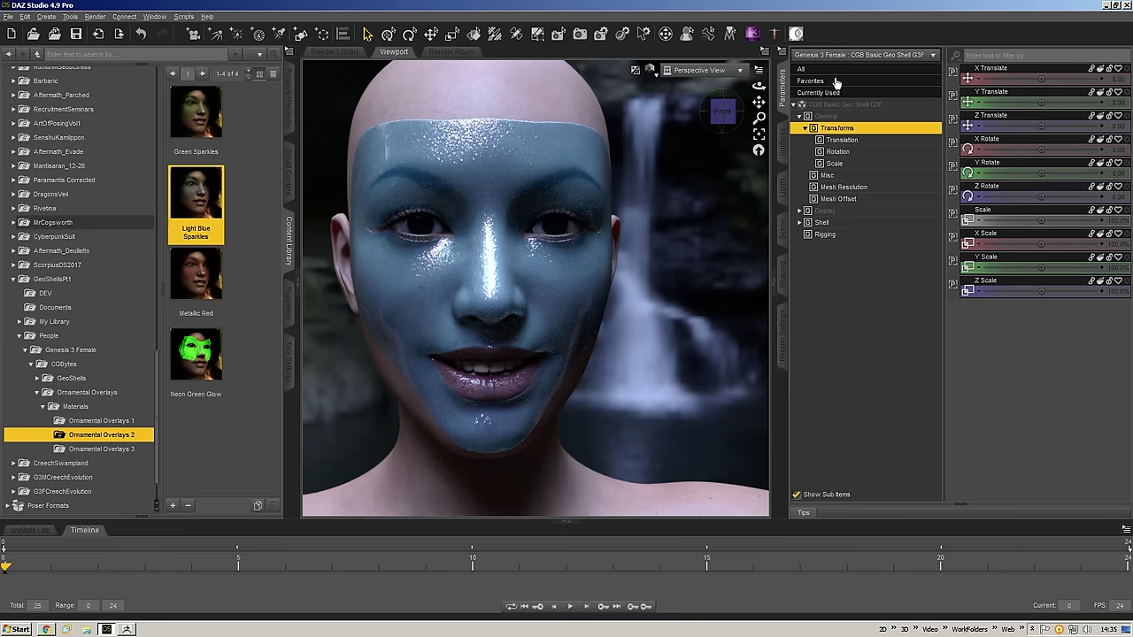
{"action": "left_click", "coordinate": [847, 55]}
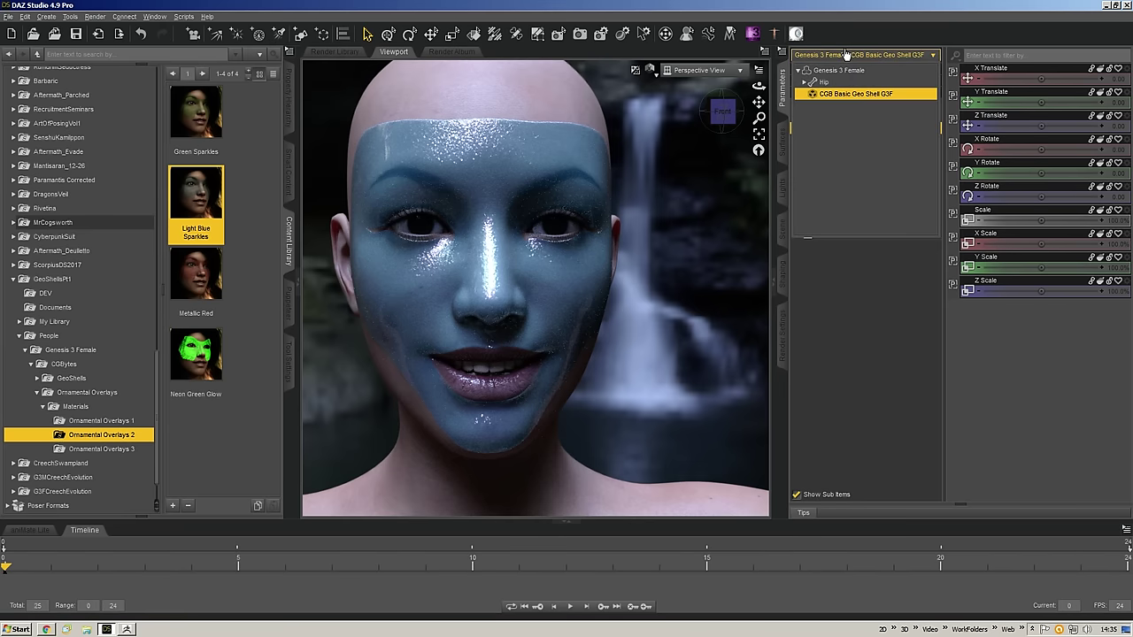
{"action": "left_click", "coordinate": [860, 96]}
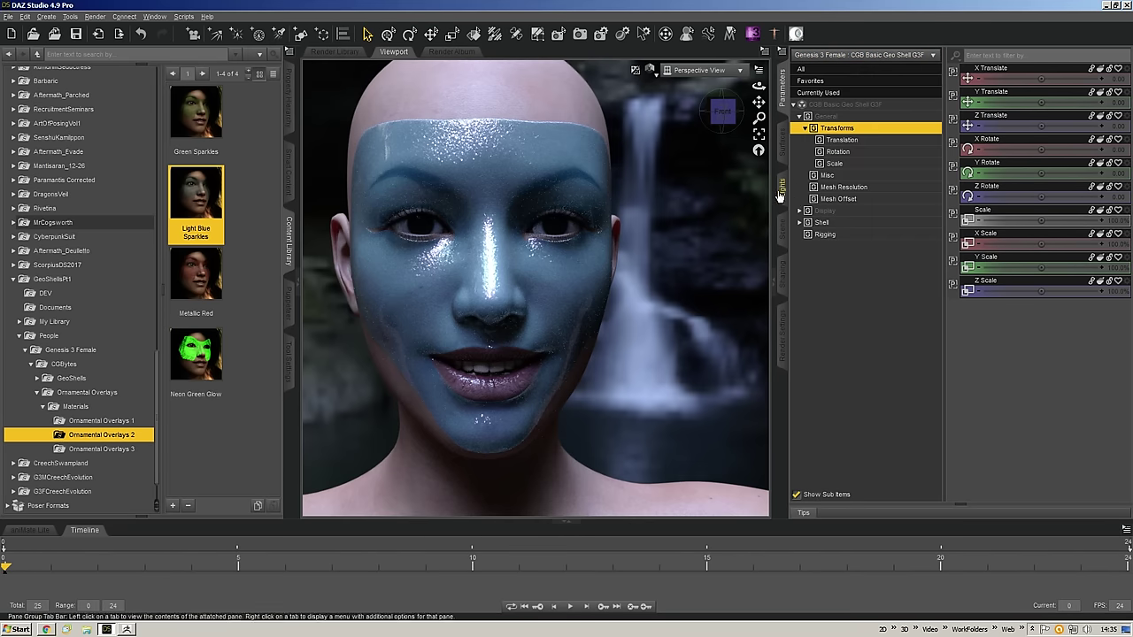
{"action": "left_click", "coordinate": [782, 229]}
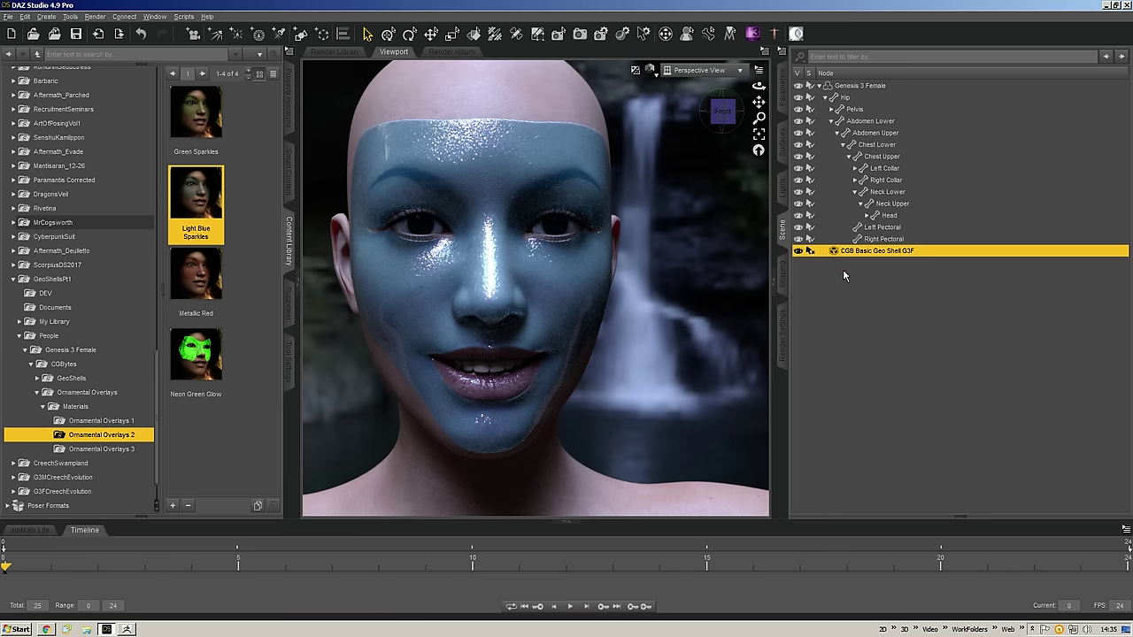
- Delete the CGB Basic Geo Shell G3F from the scene and select the Genesis 3 Female figure
{"action": "key", "text": "alt+Tab"}
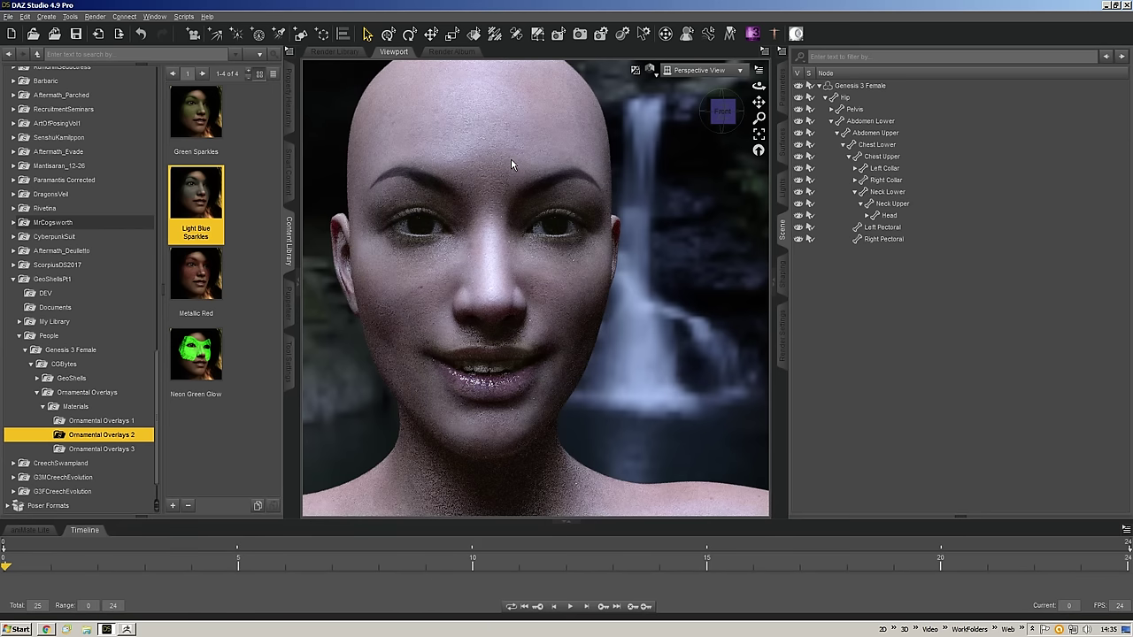
{"action": "left_click", "coordinate": [464, 148]}
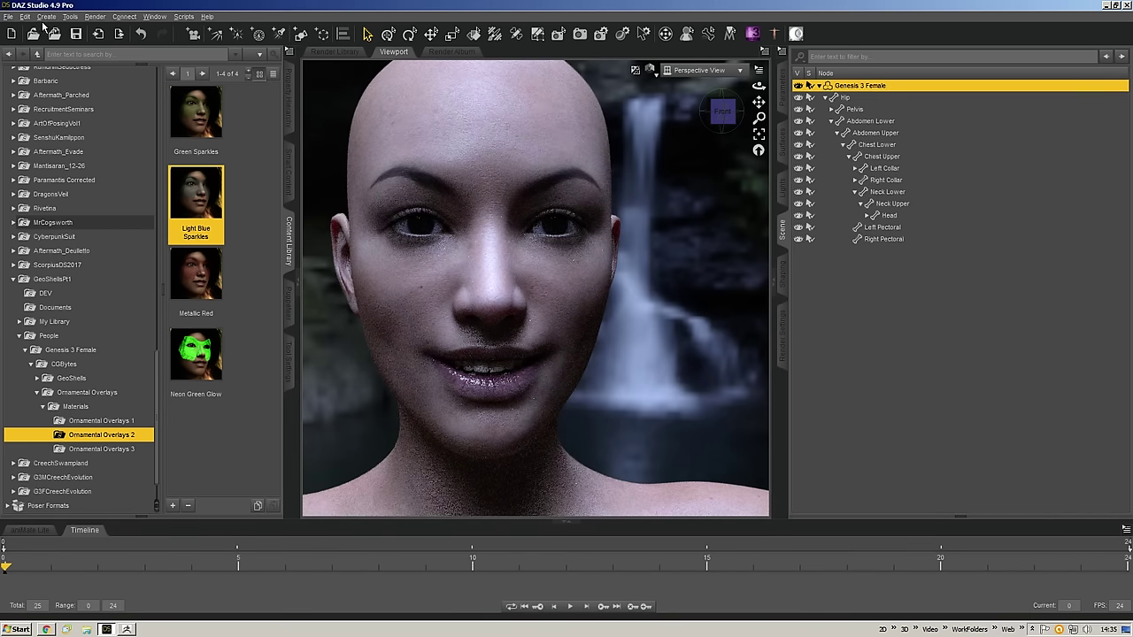
{"action": "left_click", "coordinate": [46, 16]}
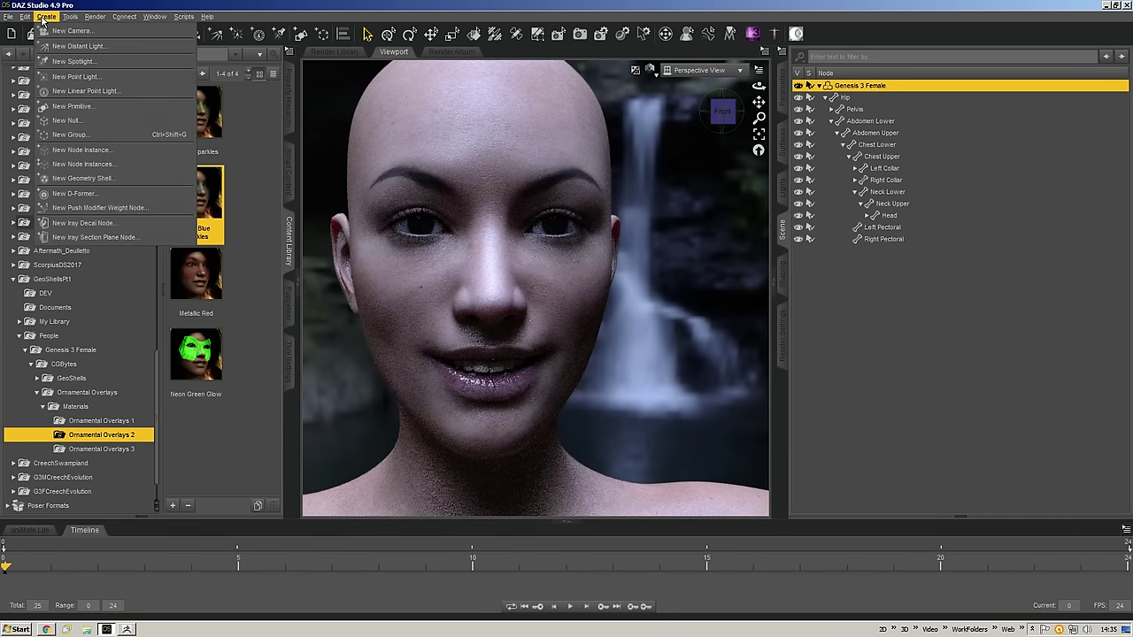
{"action": "left_click", "coordinate": [112, 181]}
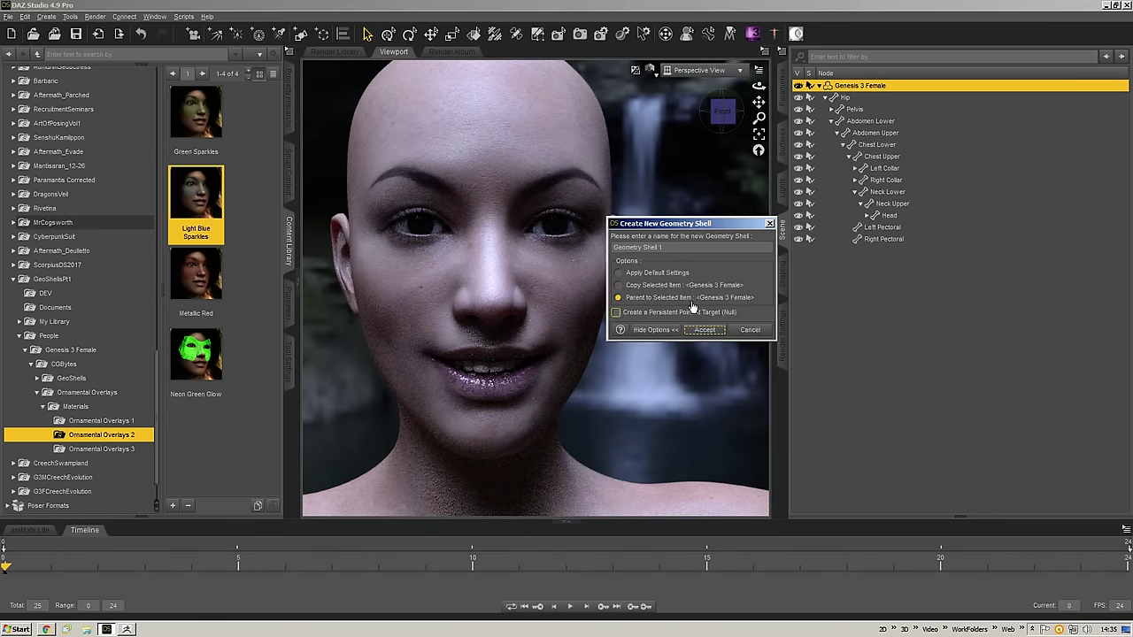
{"action": "left_click", "coordinate": [749, 330]}
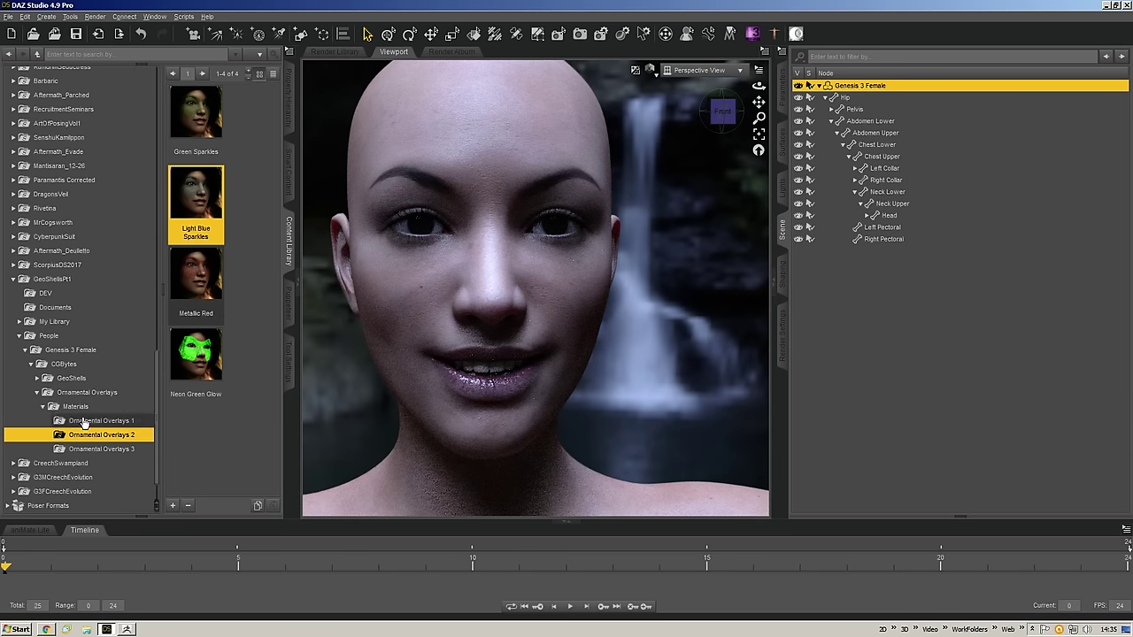
- Load the CGB G3F Ornamental Overlays 1 preset from the Ornamental Overlays folder onto Genesis 3 Female and view the face at an angle
{"action": "left_click", "coordinate": [86, 421]}
{"action": "left_click", "coordinate": [76, 406]}
{"action": "left_click", "coordinate": [86, 392]}
{"action": "left_click", "coordinate": [211, 106]}
{"action": "left_click", "coordinate": [232, 291]}
{"action": "left_click", "coordinate": [195, 140]}
{"action": "double_click", "coordinate": [202, 117]}
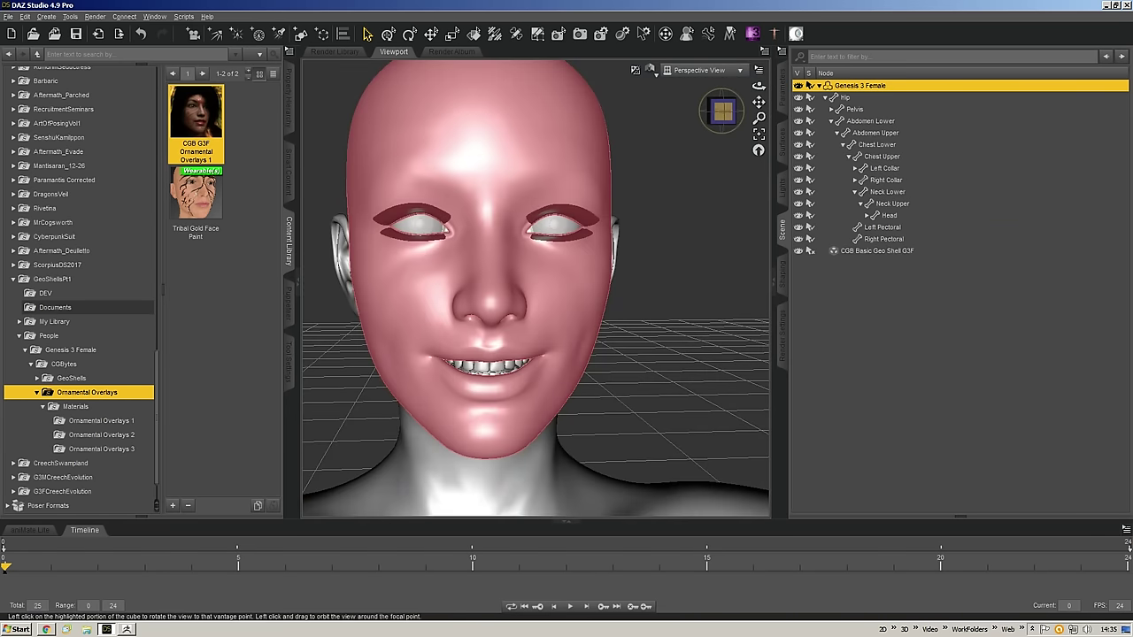
{"action": "left_click_drag", "start_coordinate": [722, 111], "coordinate": [743, 113]}
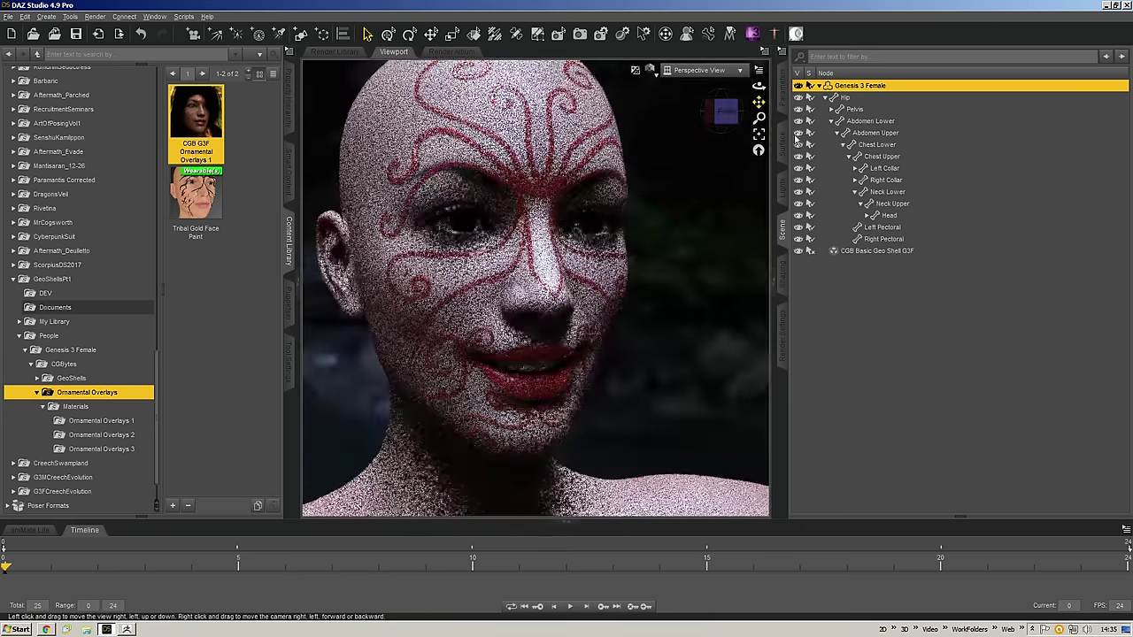
- Select the CGB Basic Geo Shell G3F and choose its Face surface for material editing
{"action": "left_click", "coordinate": [783, 142]}
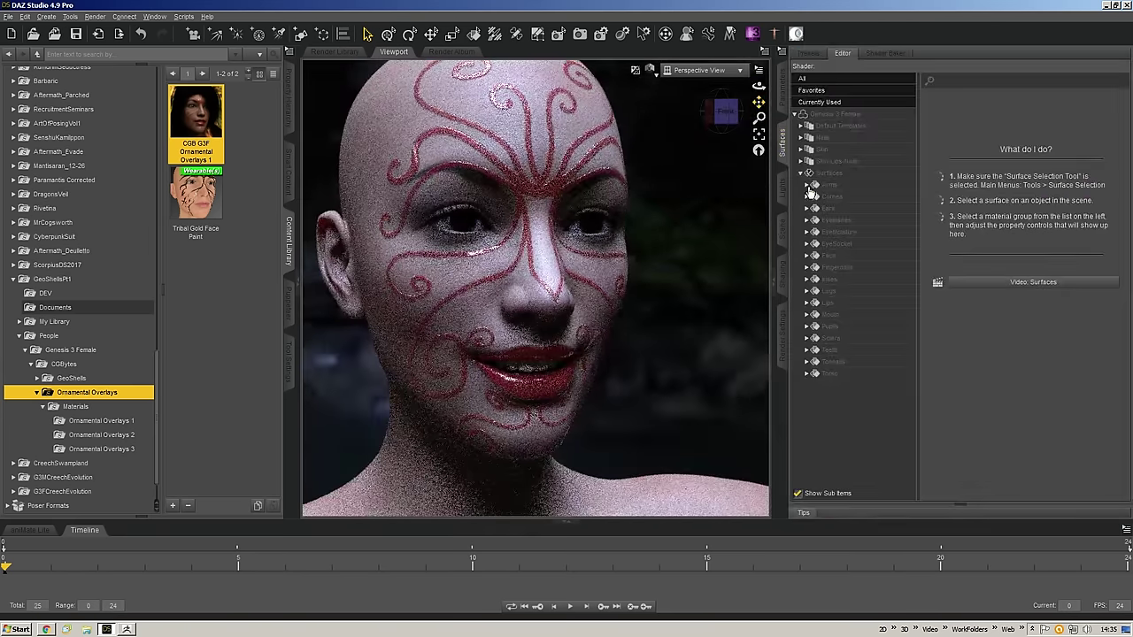
{"action": "left_click", "coordinate": [783, 88]}
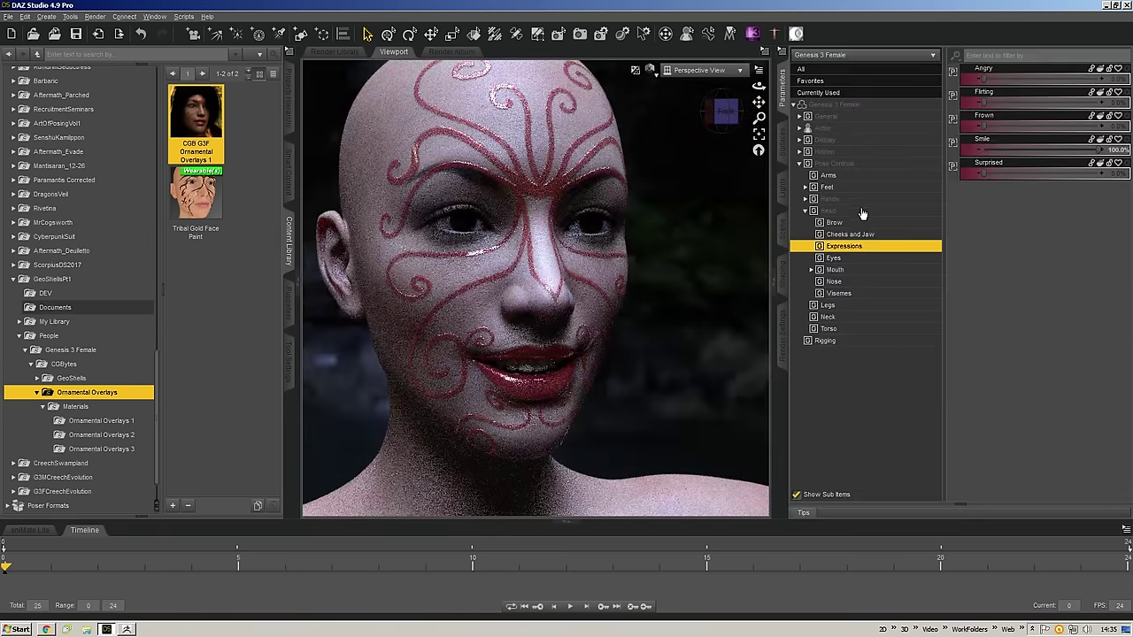
{"action": "left_click", "coordinate": [818, 54]}
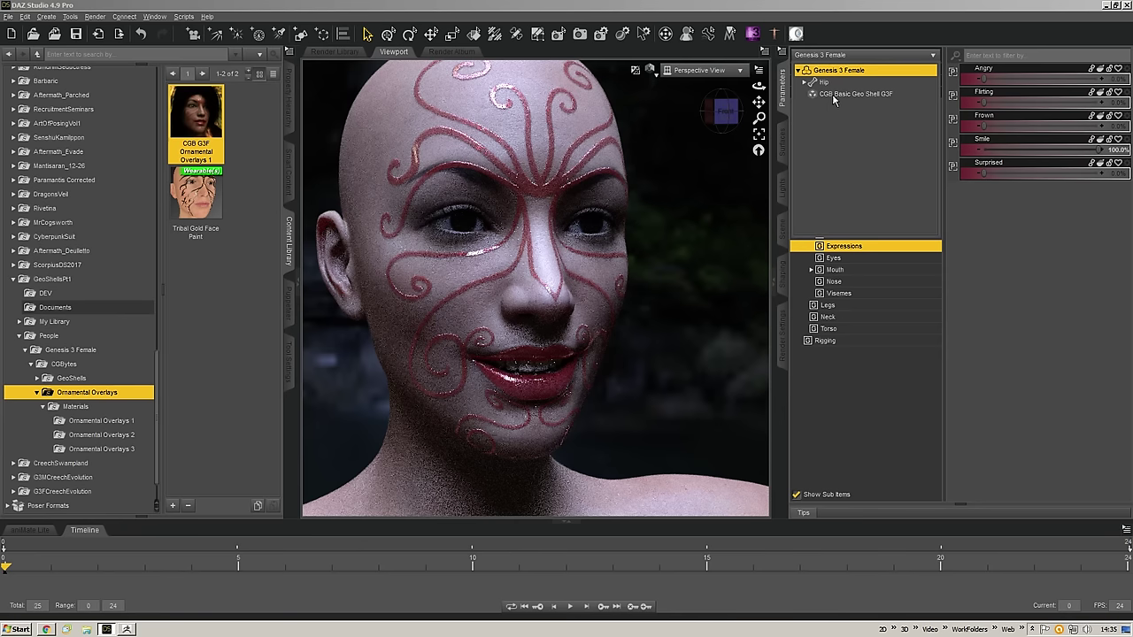
{"action": "left_click", "coordinate": [830, 96]}
{"action": "left_click", "coordinate": [783, 141]}
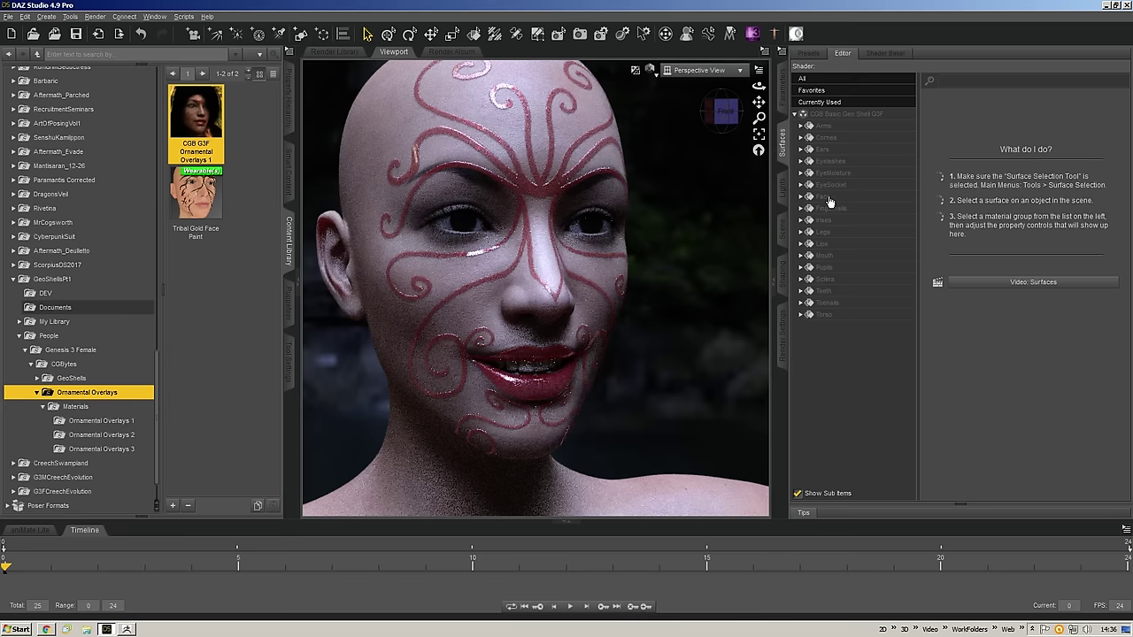
{"action": "left_click", "coordinate": [821, 195]}
- Remove the mask maps from the Face surface's Diffuse Overlay Weight, Glossy Layered Weight and Glossy Reflectivity
{"action": "scroll", "coordinate": [977, 239], "scroll_direction": "down", "scroll_amount": 10}
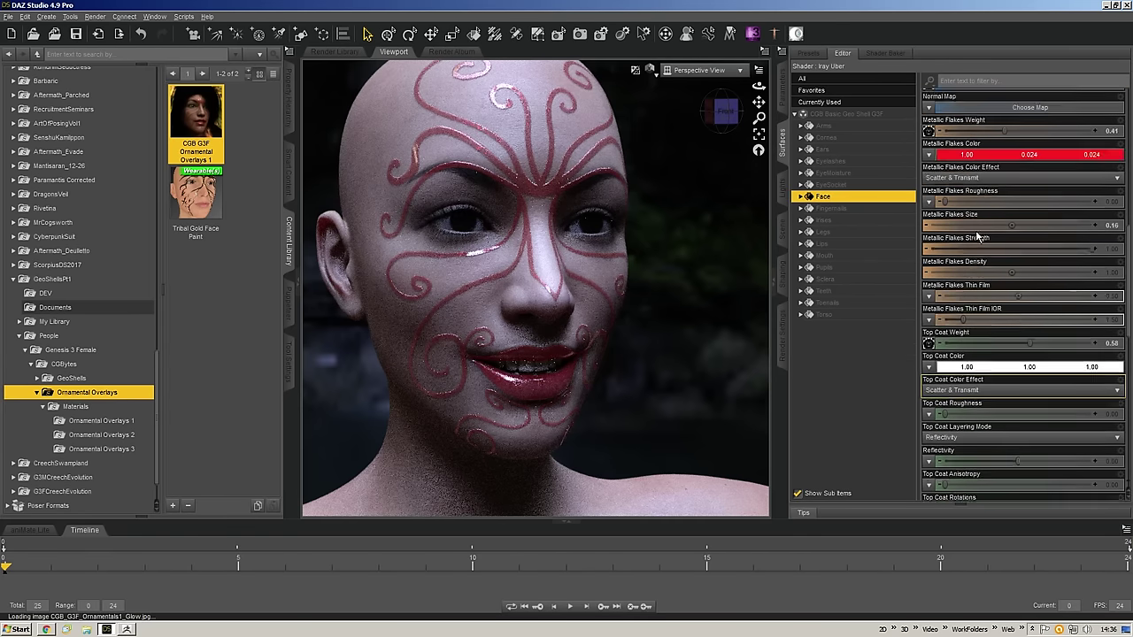
{"action": "scroll", "coordinate": [977, 239], "scroll_direction": "up", "scroll_amount": 10}
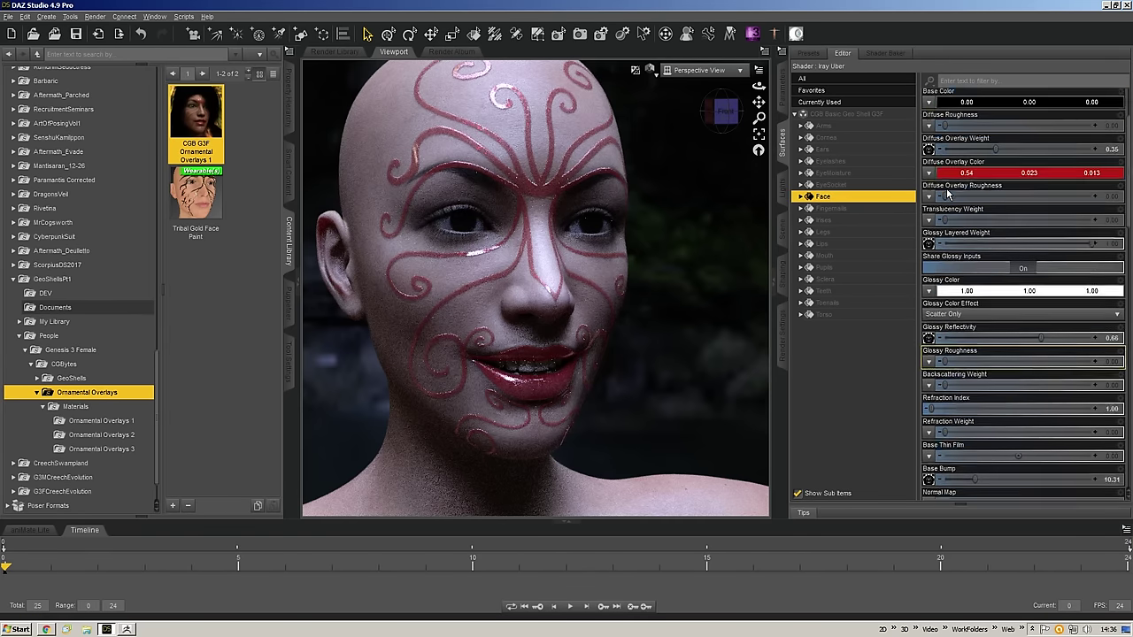
{"action": "scroll", "coordinate": [948, 177], "scroll_direction": "up", "scroll_amount": 2}
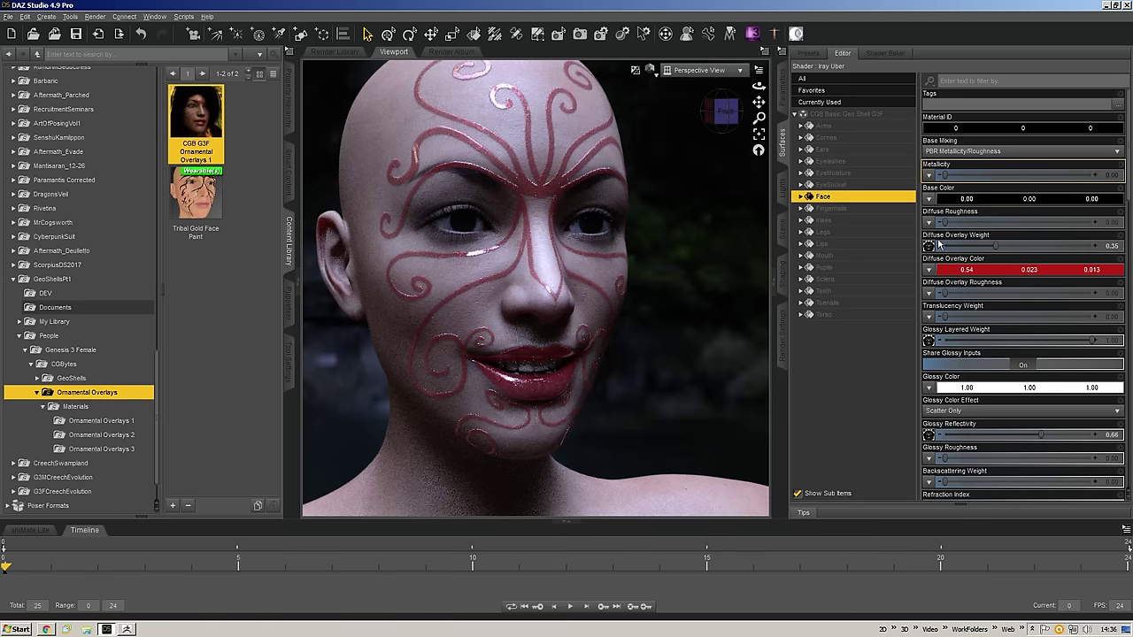
{"action": "mouse_move", "coordinate": [931, 249]}
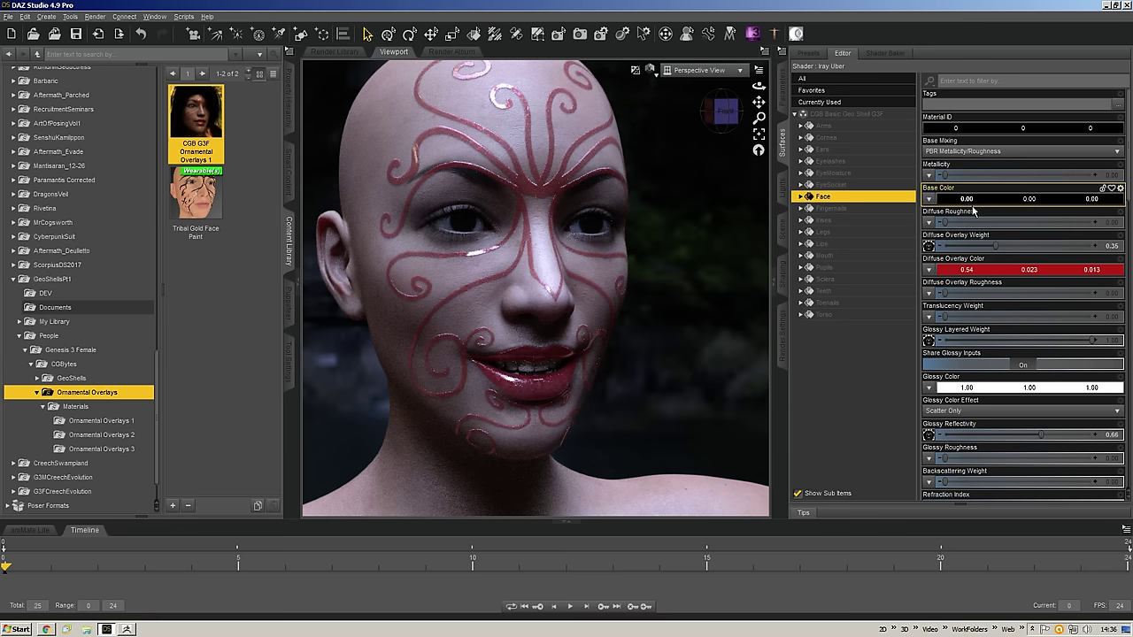
{"action": "left_click", "coordinate": [928, 247]}
{"action": "left_click", "coordinate": [952, 83]}
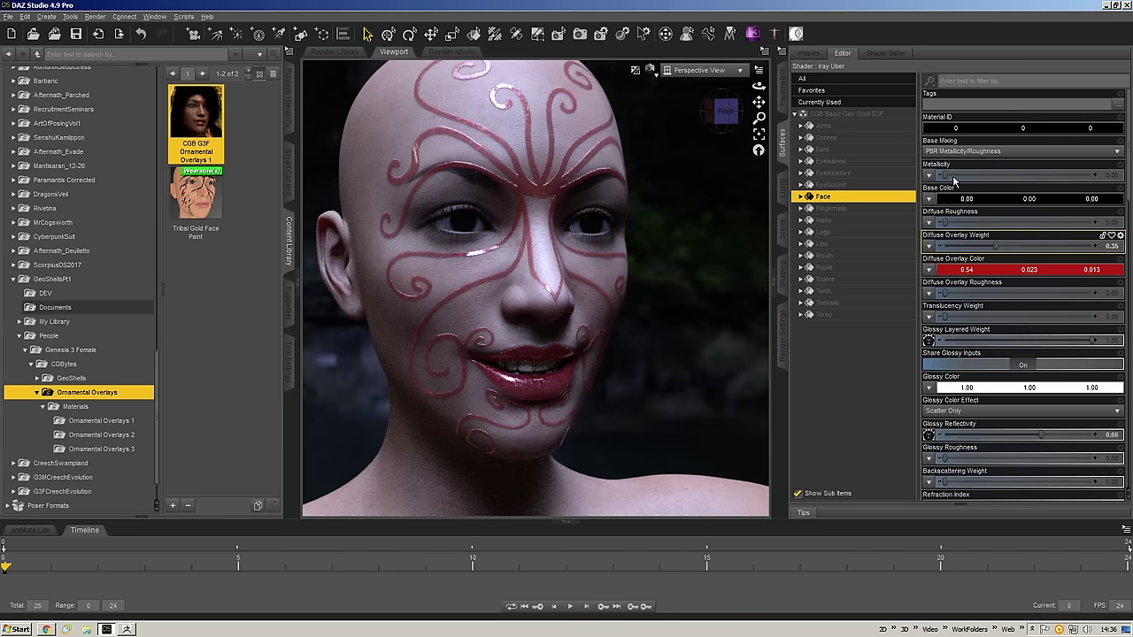
{"action": "left_click", "coordinate": [928, 340]}
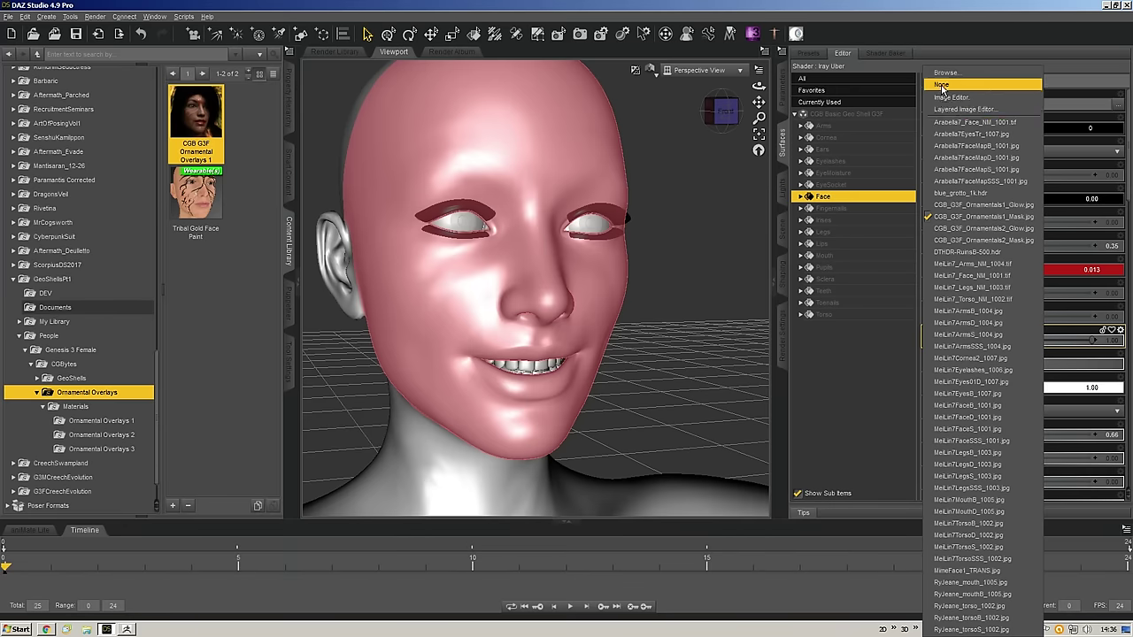
{"action": "left_click", "coordinate": [955, 83]}
{"action": "left_click", "coordinate": [928, 435]}
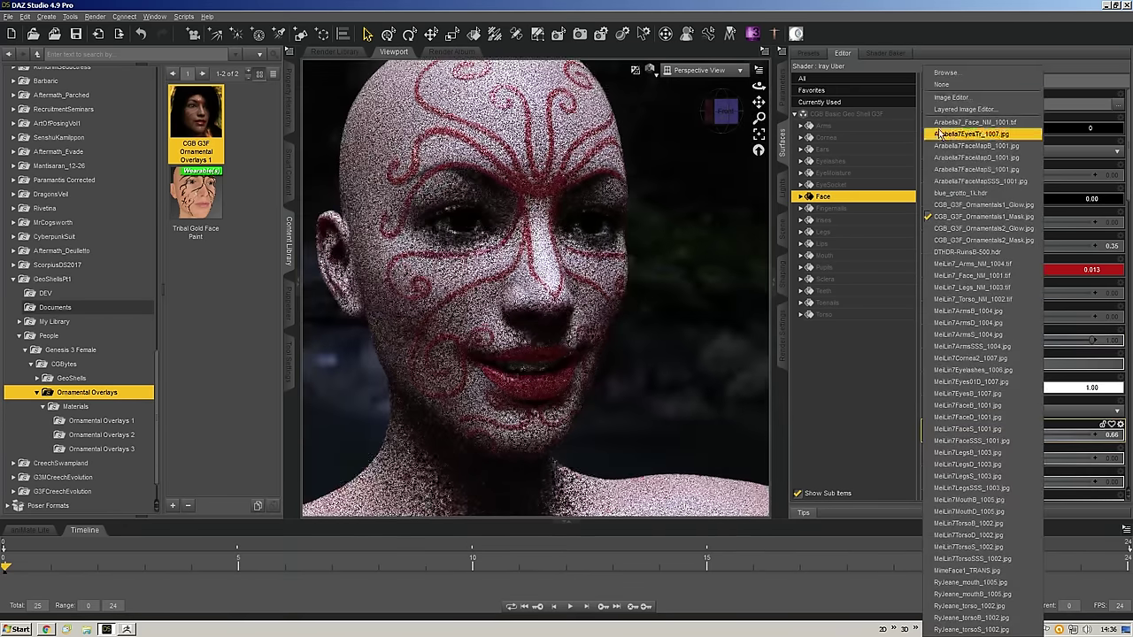
{"action": "left_click", "coordinate": [948, 86]}
- Set the Face surface's Diffuse Overlay Color to black (0.00, 0.00, 0.00) and its Diffuse Overlay Weight to 0.00
{"action": "left_click", "coordinate": [991, 269]}
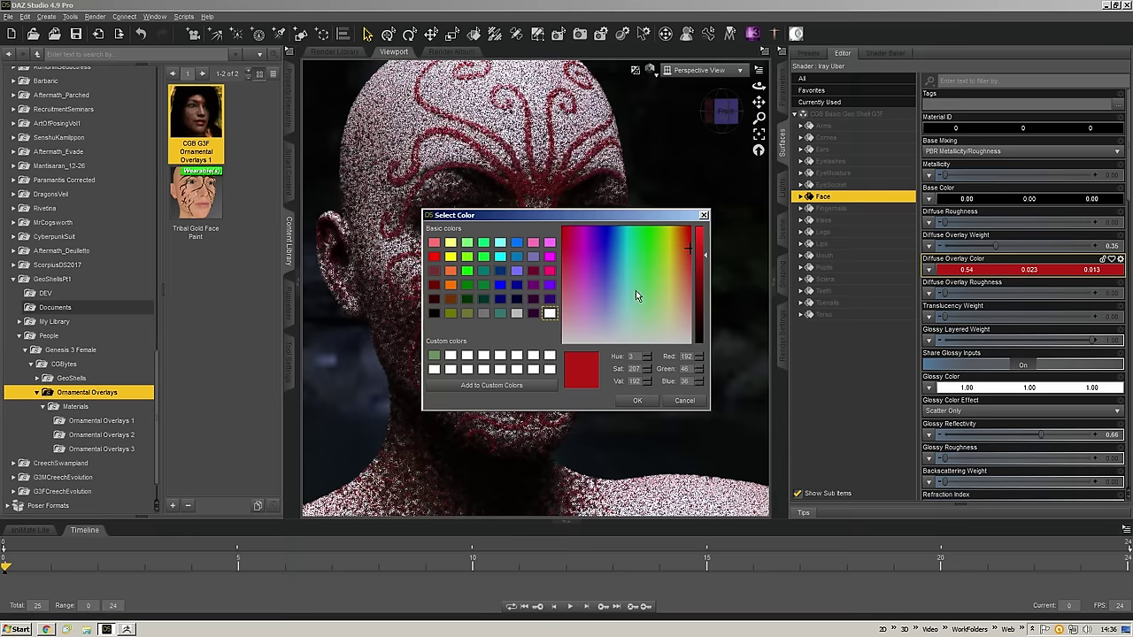
{"action": "left_click_drag", "start_coordinate": [701, 292], "coordinate": [702, 381]}
{"action": "left_click", "coordinate": [637, 400]}
{"action": "left_click_drag", "start_coordinate": [993, 246], "coordinate": [937, 246]}
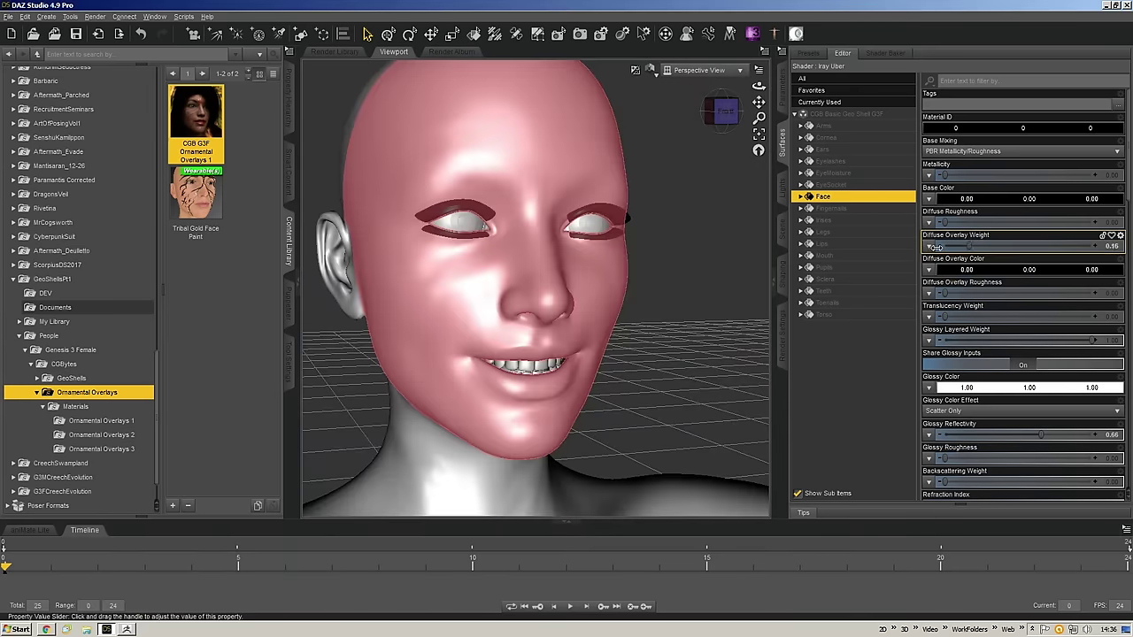
- Remove the Face surface's Base Bump and Metallic Flakes Weight maps and reduce the Metallic Flakes Weight to 0.00
{"action": "scroll", "coordinate": [1059, 278], "scroll_direction": "down", "scroll_amount": 4}
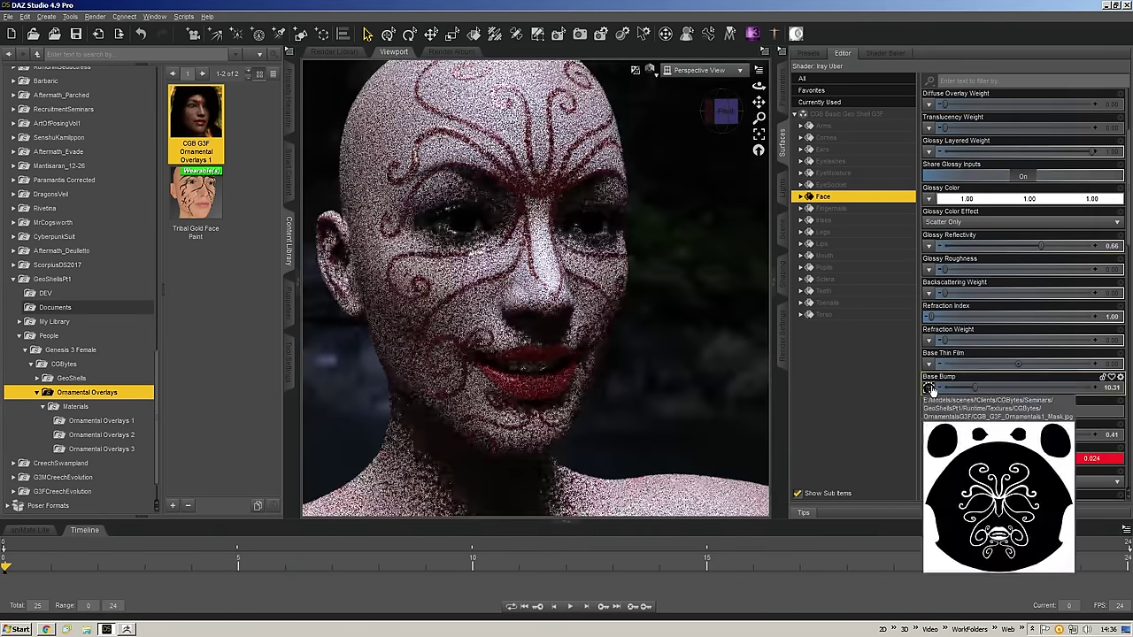
{"action": "left_click", "coordinate": [930, 388]}
{"action": "left_click", "coordinate": [942, 84]}
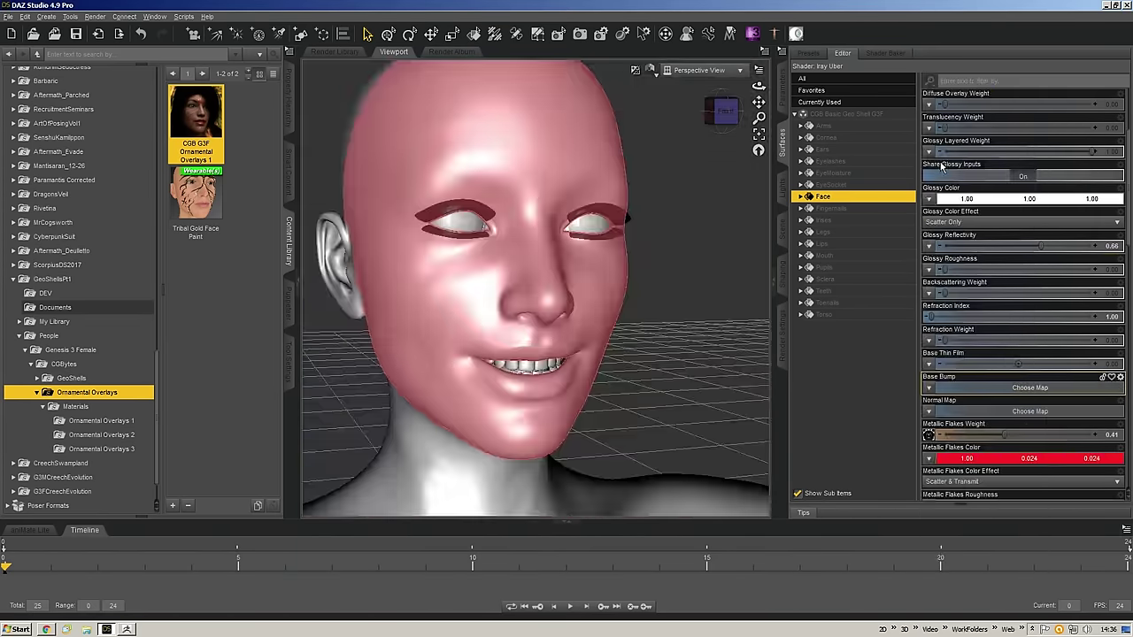
{"action": "left_click", "coordinate": [927, 416]}
{"action": "left_click", "coordinate": [952, 85]}
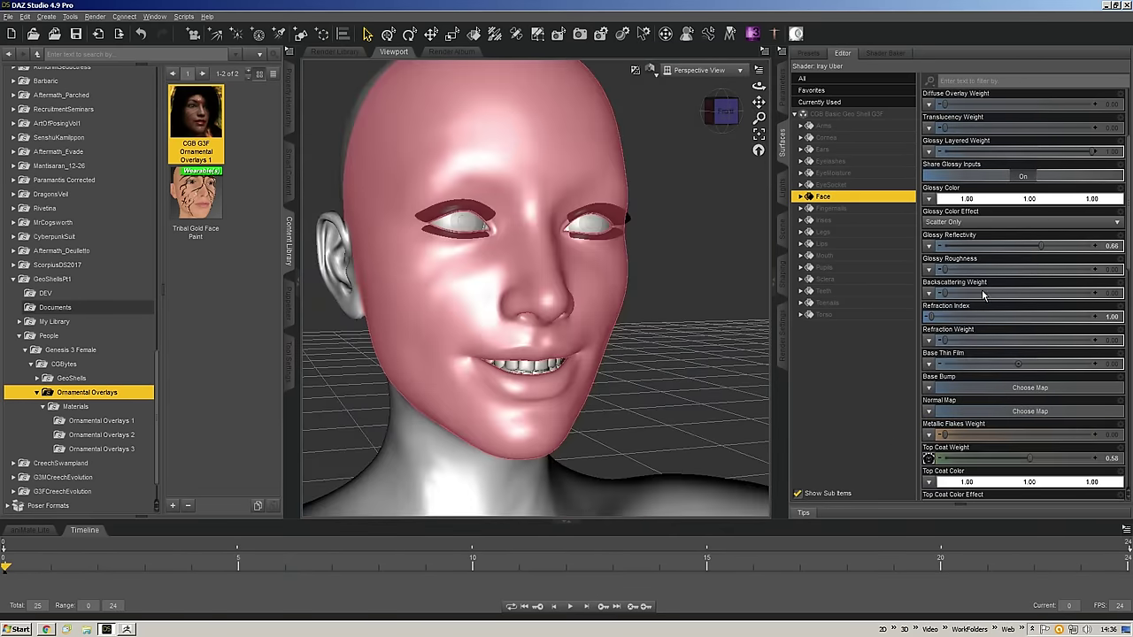
- Remove the mask maps from the Face surface's Top Coat Weight and Top Coat Bump
{"action": "scroll", "coordinate": [982, 303], "scroll_direction": "down", "scroll_amount": 3}
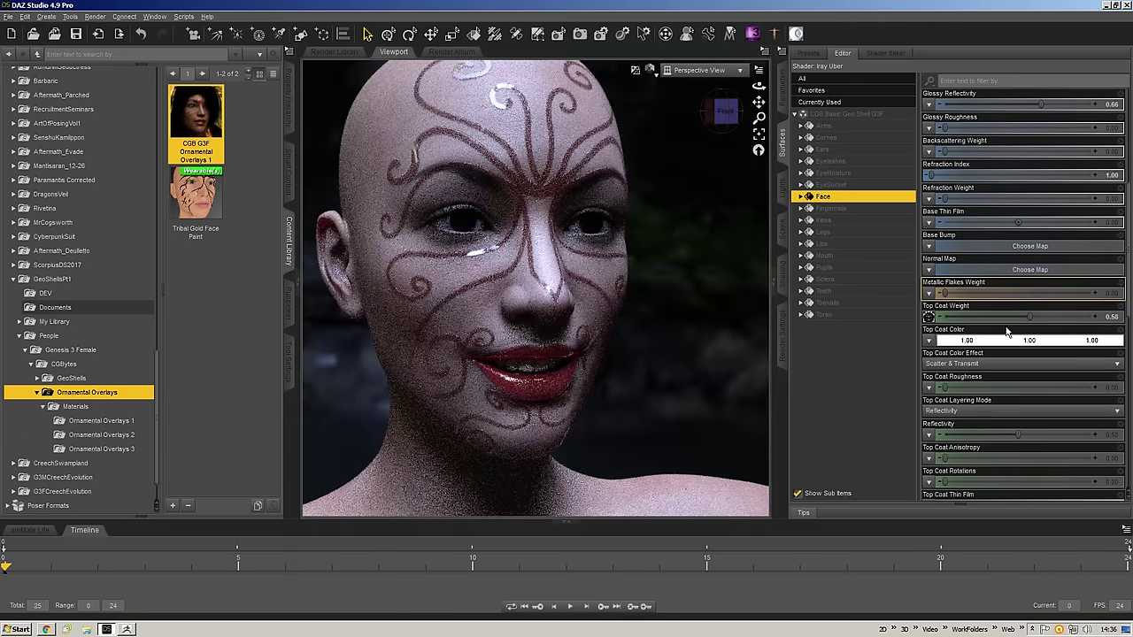
{"action": "mouse_move", "coordinate": [929, 317]}
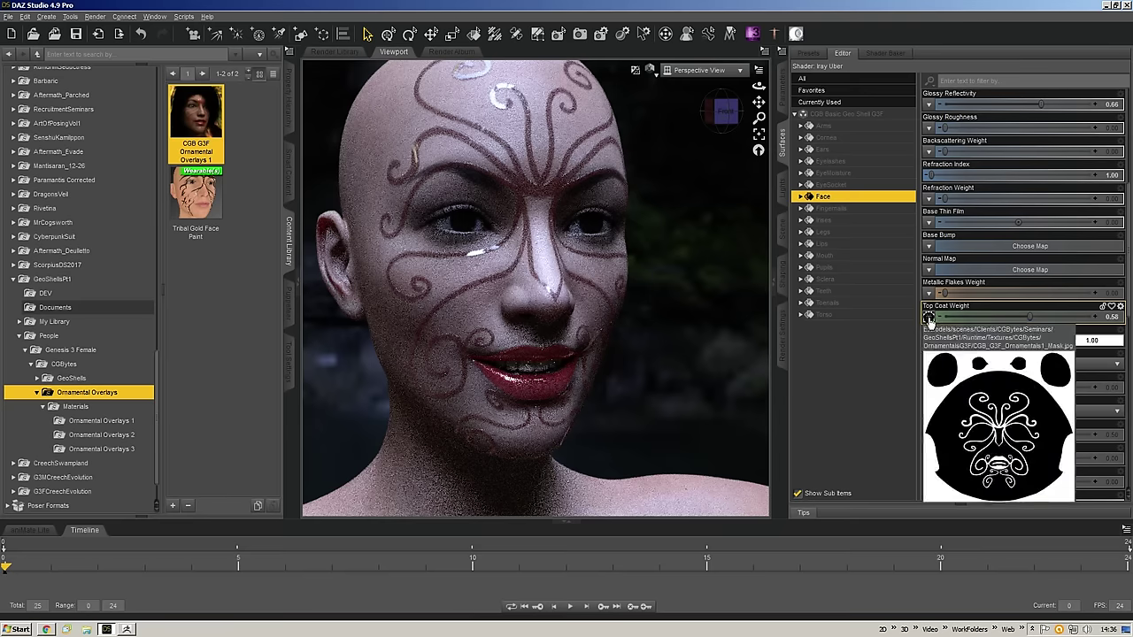
{"action": "left_click", "coordinate": [929, 317]}
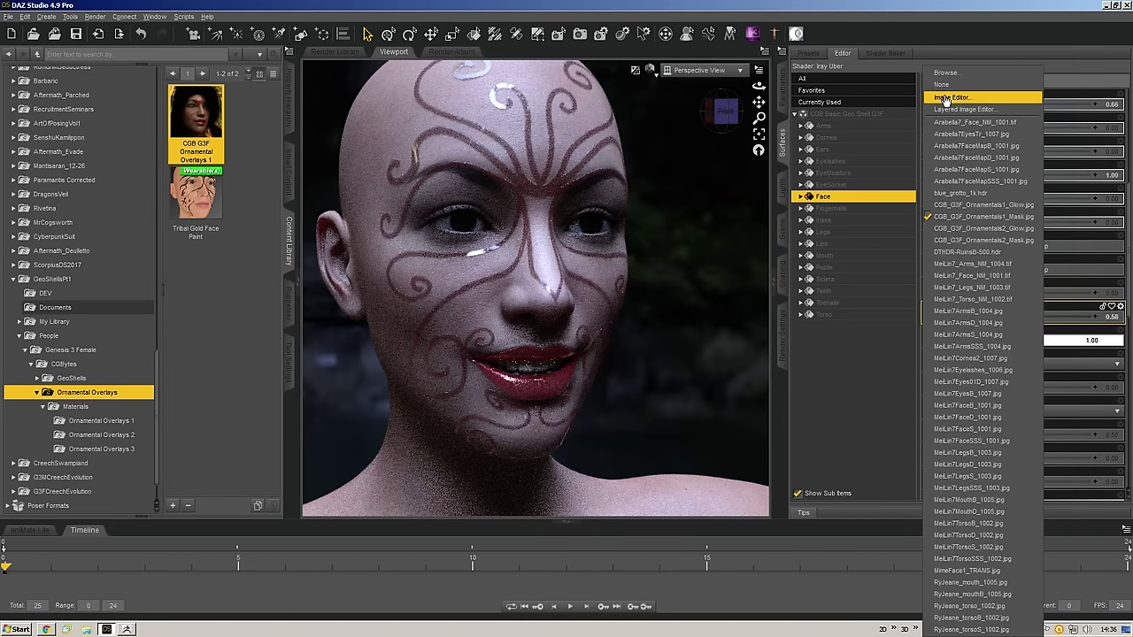
{"action": "left_click", "coordinate": [949, 86]}
{"action": "scroll", "coordinate": [938, 349], "scroll_direction": "down", "scroll_amount": 3}
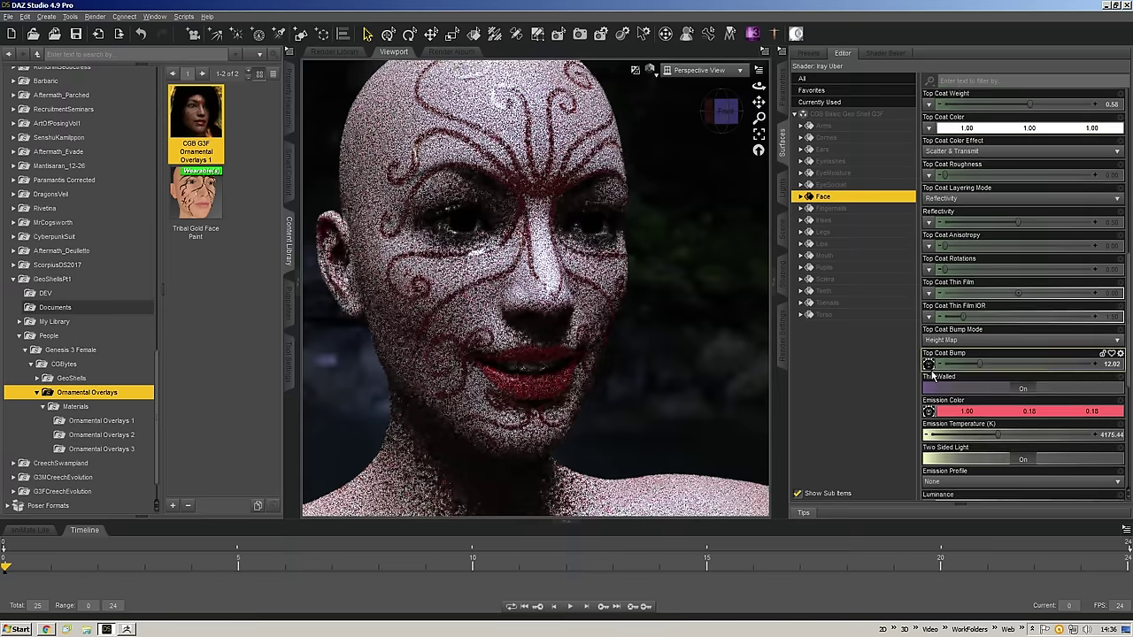
{"action": "left_click", "coordinate": [929, 383]}
{"action": "left_click", "coordinate": [961, 96]}
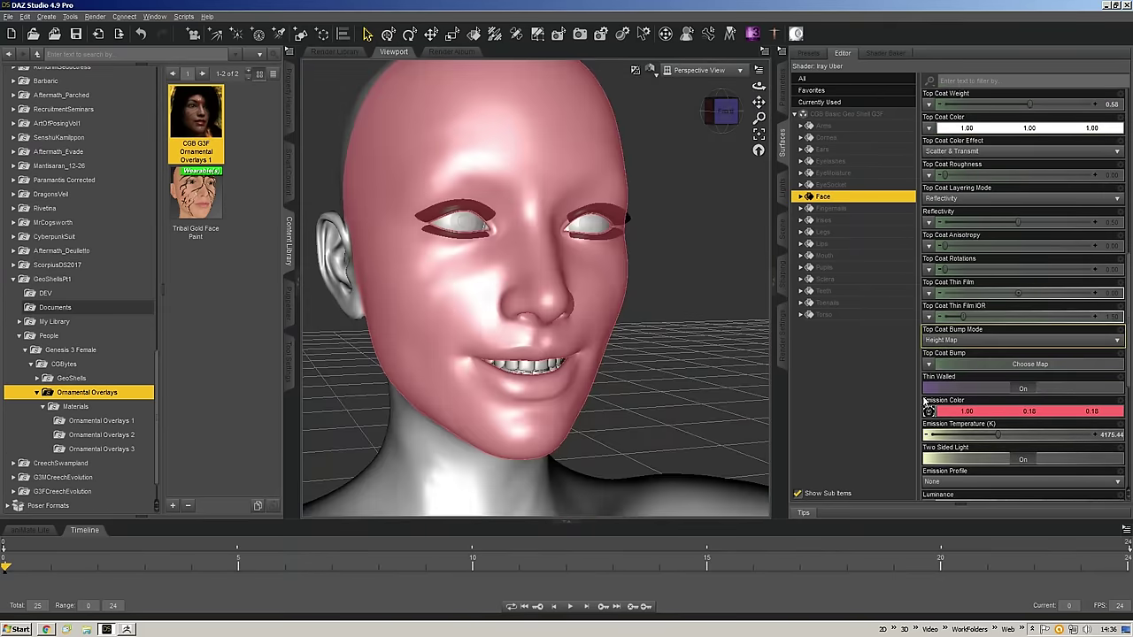
- Remove the Face surface's Emission Color map and set the Emission Color to black (0.00, 0.00, 0.00)
{"action": "left_click", "coordinate": [927, 413]}
{"action": "left_click", "coordinate": [943, 96]}
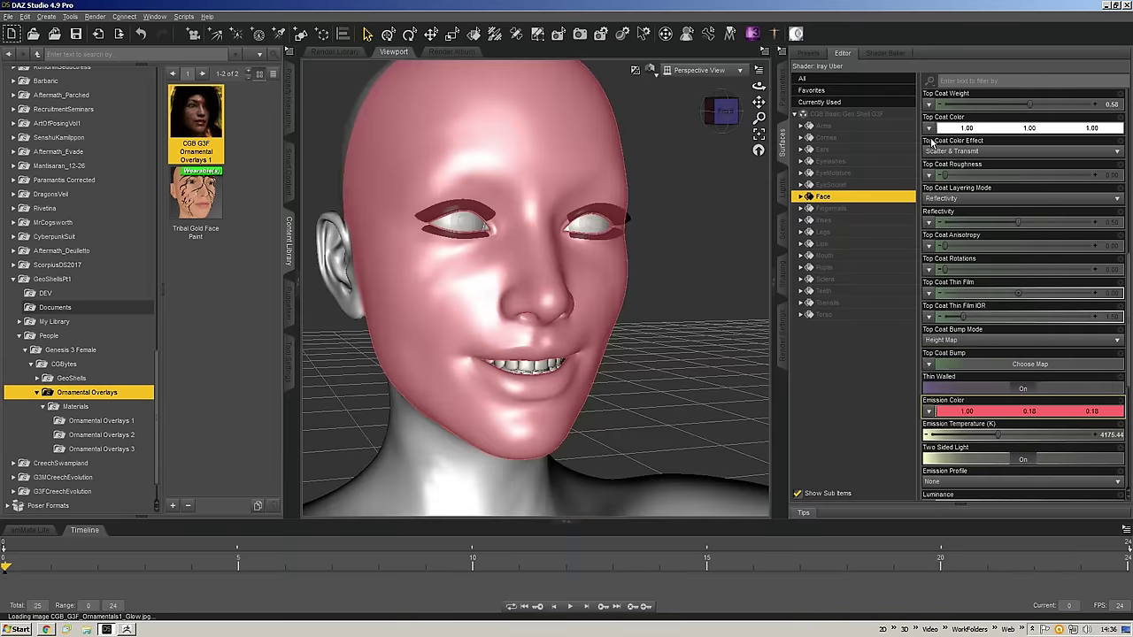
{"action": "left_click", "coordinate": [988, 414]}
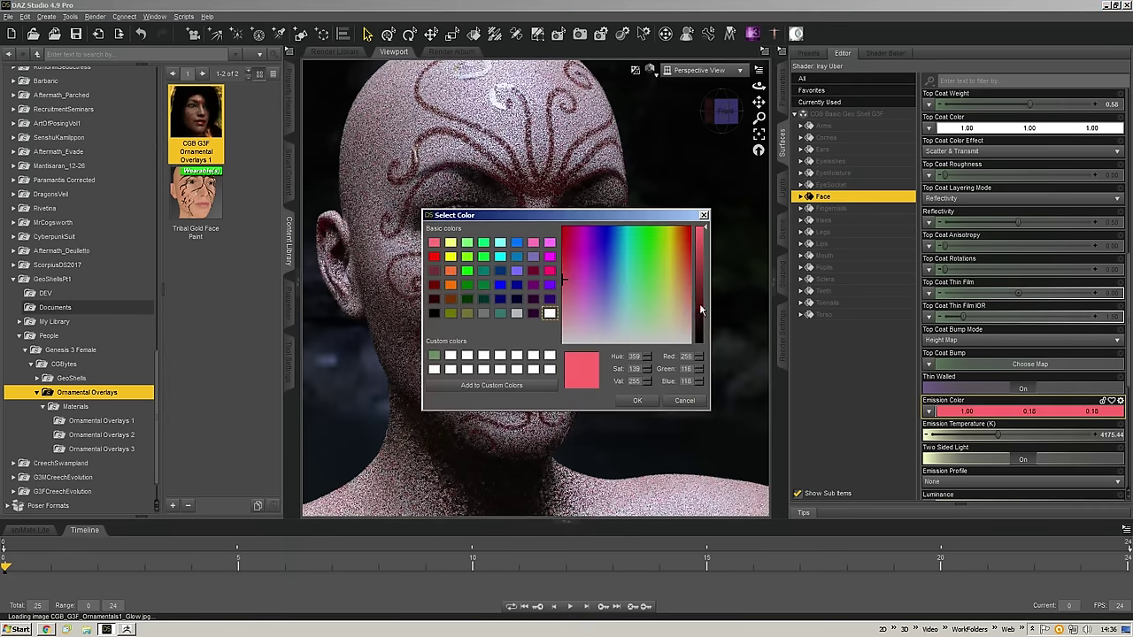
{"action": "left_click_drag", "start_coordinate": [698, 307], "coordinate": [703, 377]}
{"action": "left_click", "coordinate": [641, 406]}
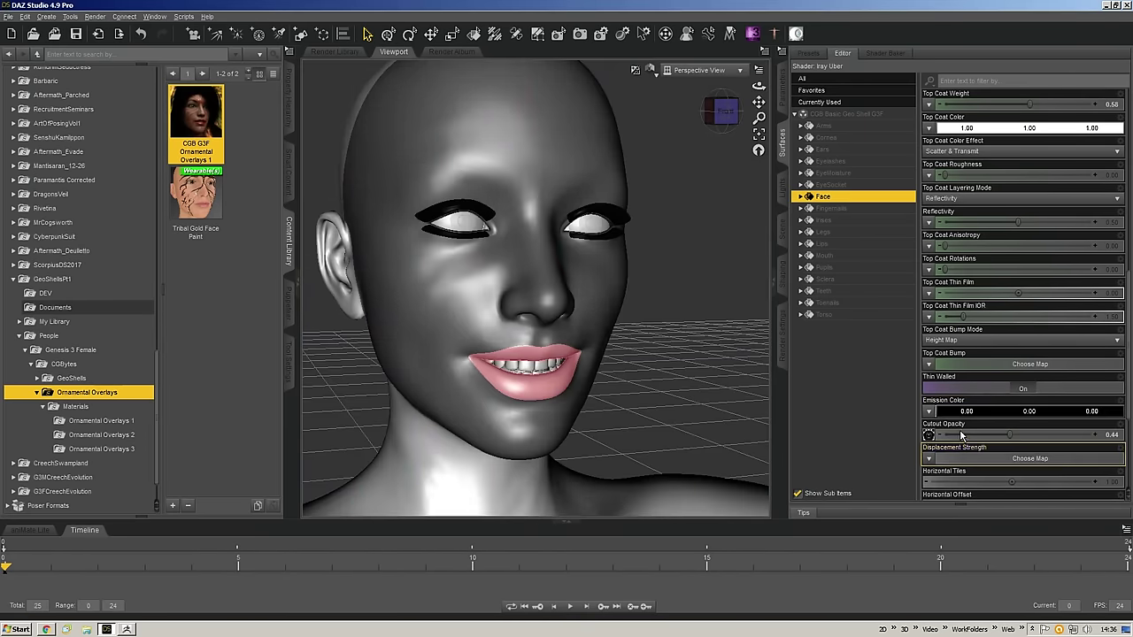
- Remove the mask map from the Face surface's Cutout Opacity
{"action": "left_click", "coordinate": [928, 435]}
{"action": "left_click", "coordinate": [941, 443]}
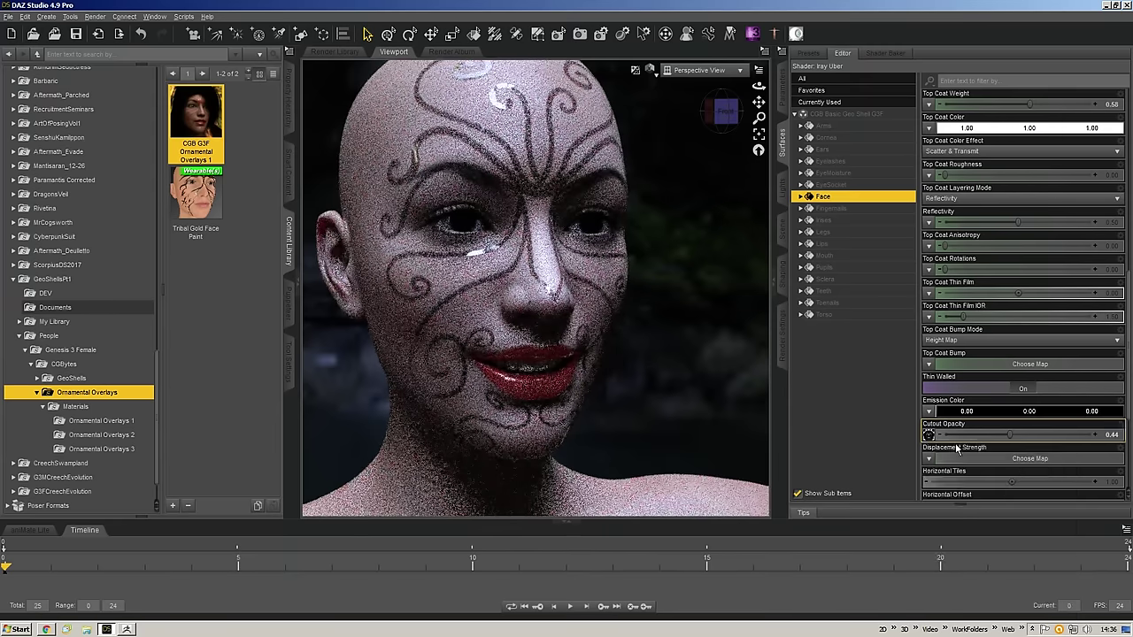
{"action": "left_click", "coordinate": [928, 434]}
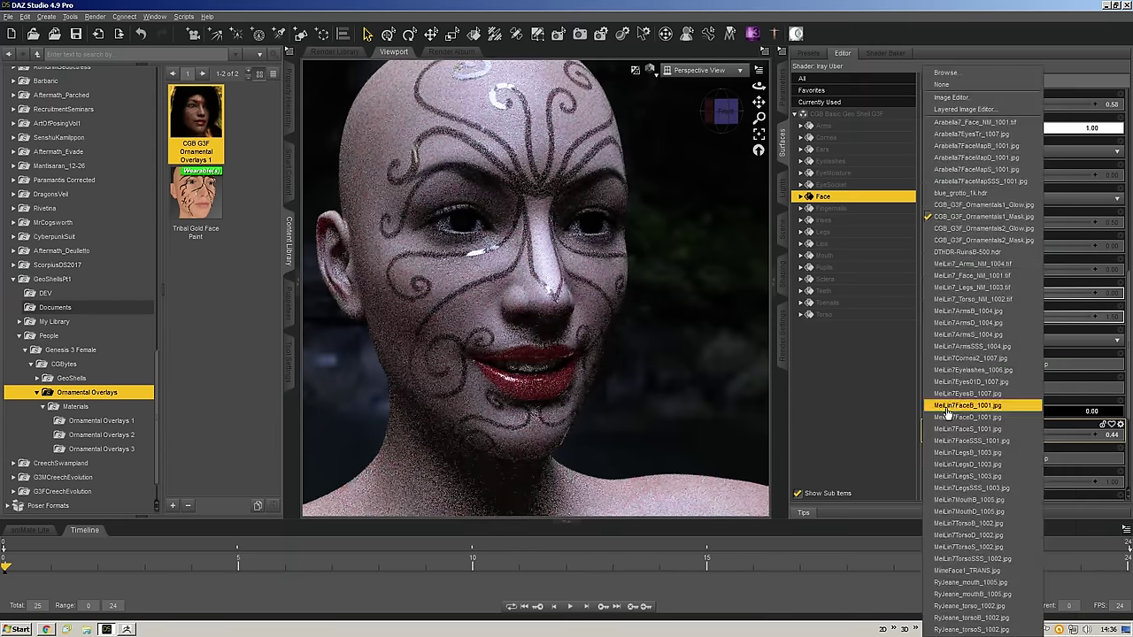
{"action": "left_click", "coordinate": [942, 85]}
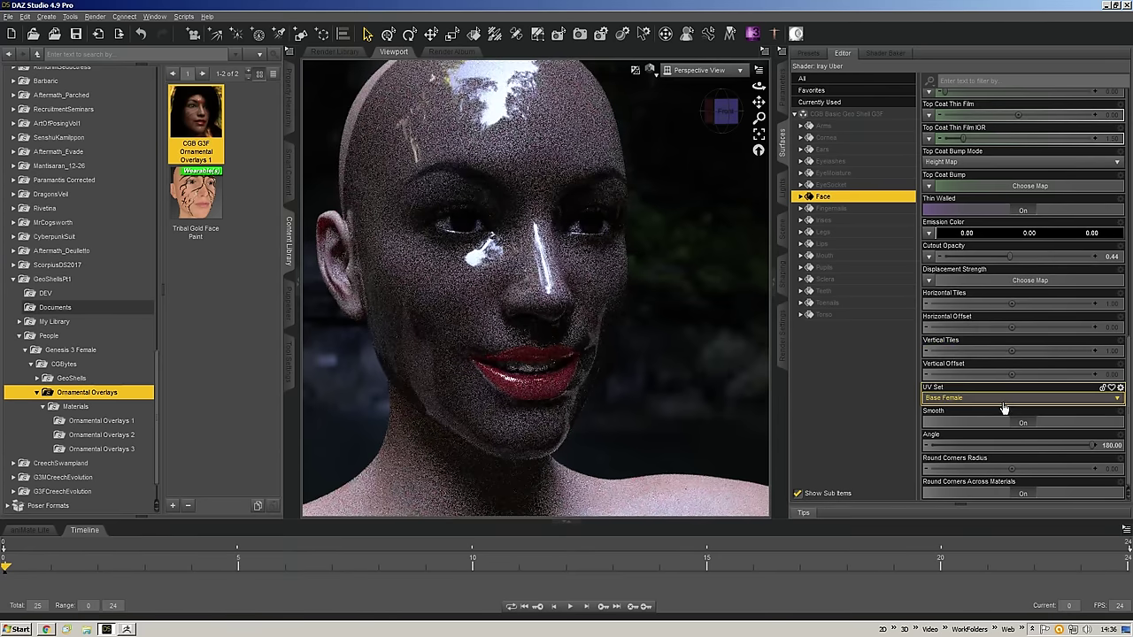
{"action": "scroll", "coordinate": [1003, 410], "scroll_direction": "up", "scroll_amount": 10}
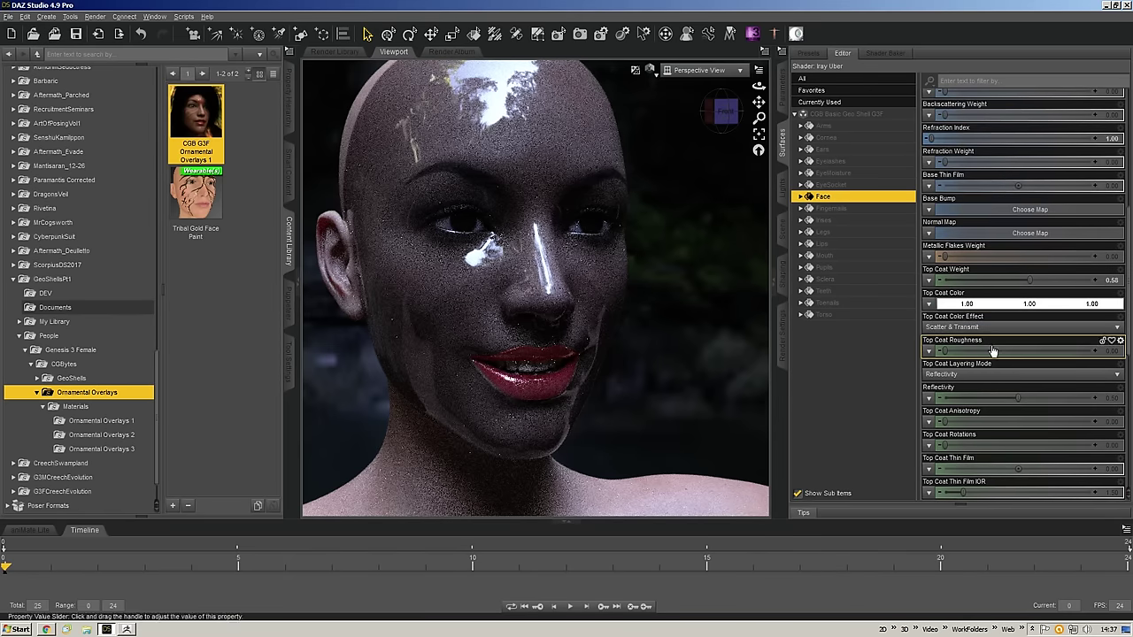
- Lower the Face surface's Top Coat Weight and set its Glossy Layered Weight and Glossy Reflectivity to 0.00
{"action": "left_click_drag", "start_coordinate": [1006, 282], "coordinate": [961, 279]}
{"action": "scroll", "coordinate": [994, 363], "scroll_direction": "up", "scroll_amount": 8}
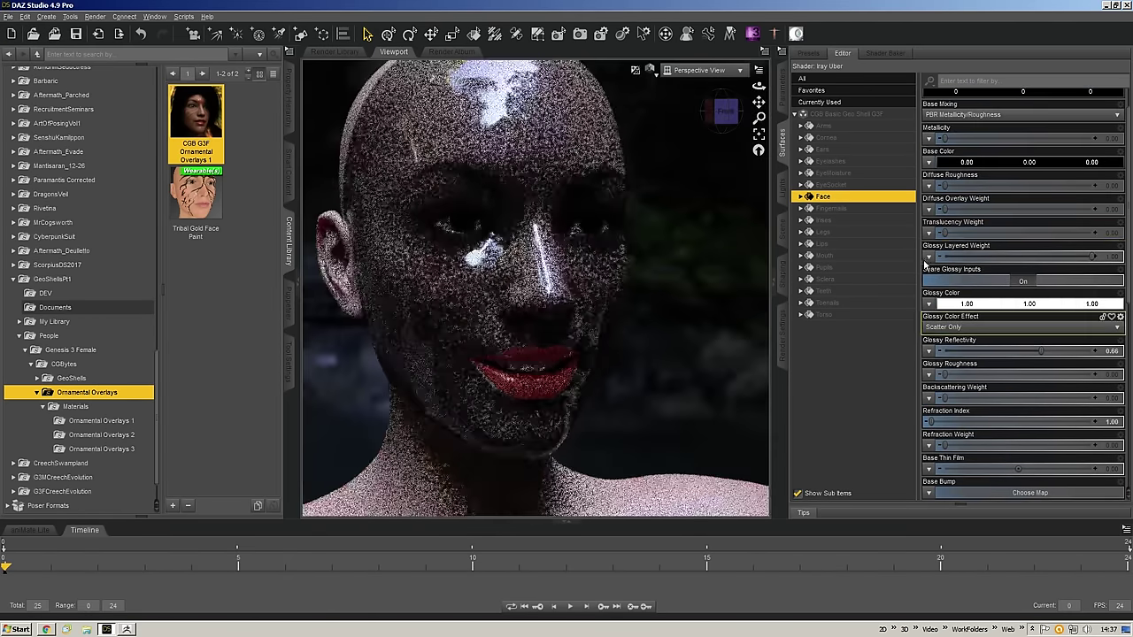
{"action": "left_click_drag", "start_coordinate": [1092, 256], "coordinate": [779, 256]}
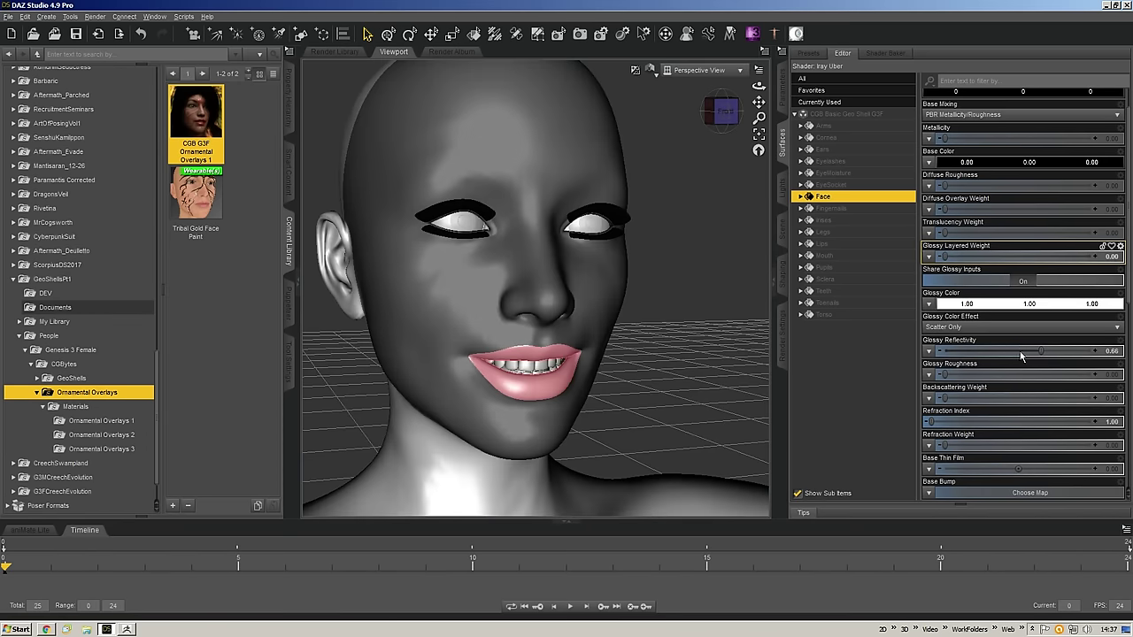
{"action": "left_click_drag", "start_coordinate": [1022, 355], "coordinate": [881, 359]}
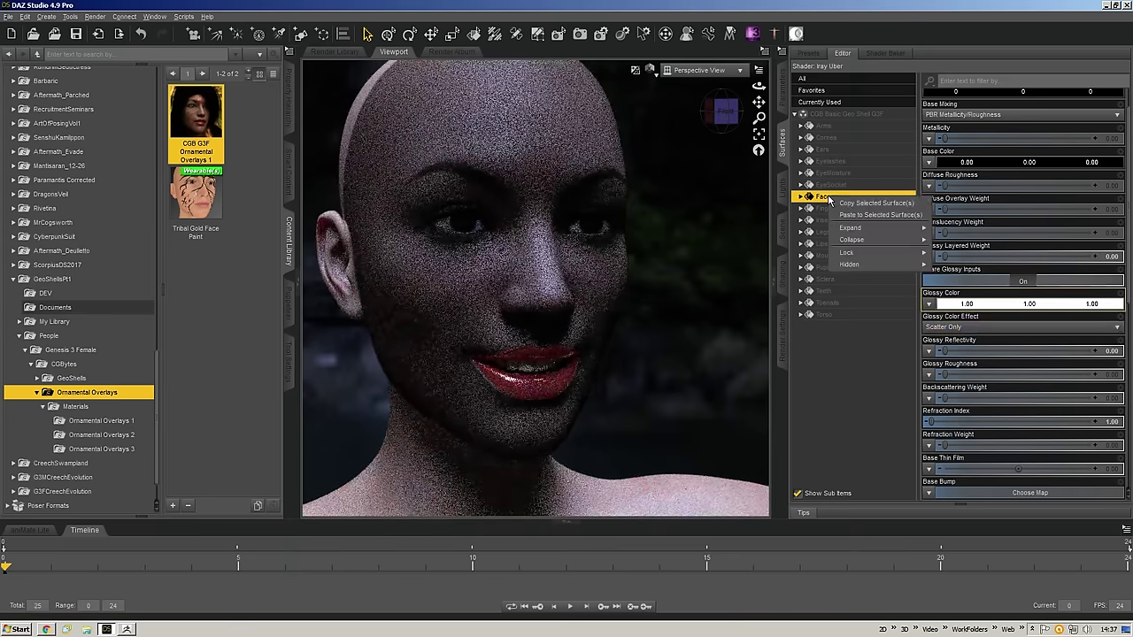
- Copy the Face material to all CGB Basic Geo Shell G3F surfaces and set their Base Color to white (1.00, 1.00, 1.00)
{"action": "left_click", "coordinate": [847, 118]}
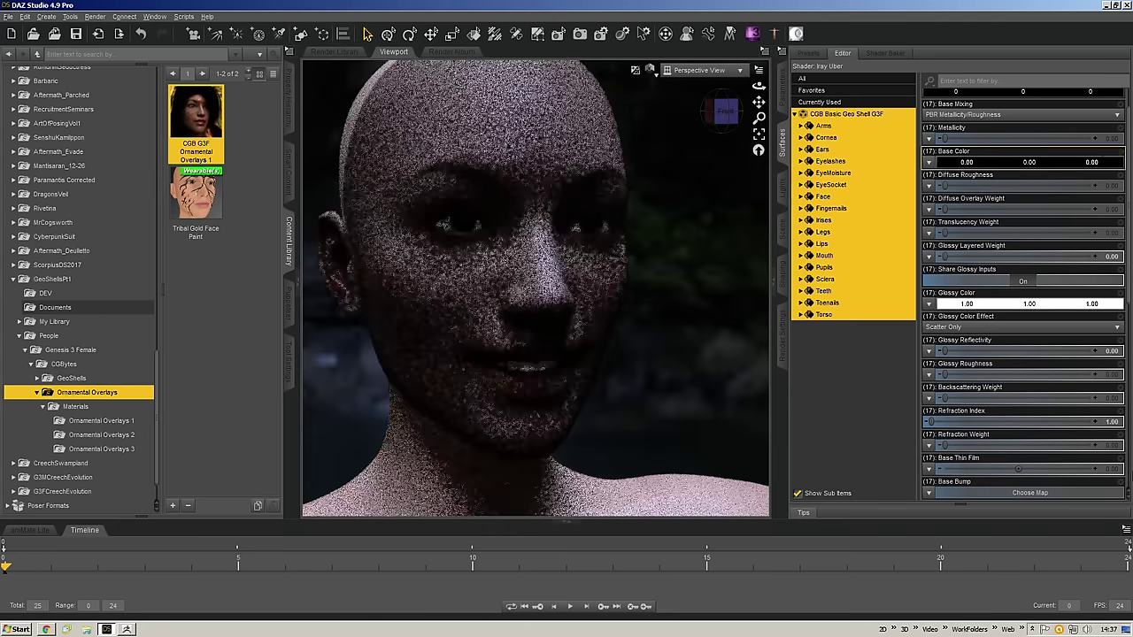
{"action": "scroll", "coordinate": [1036, 371], "scroll_direction": "up", "scroll_amount": 2}
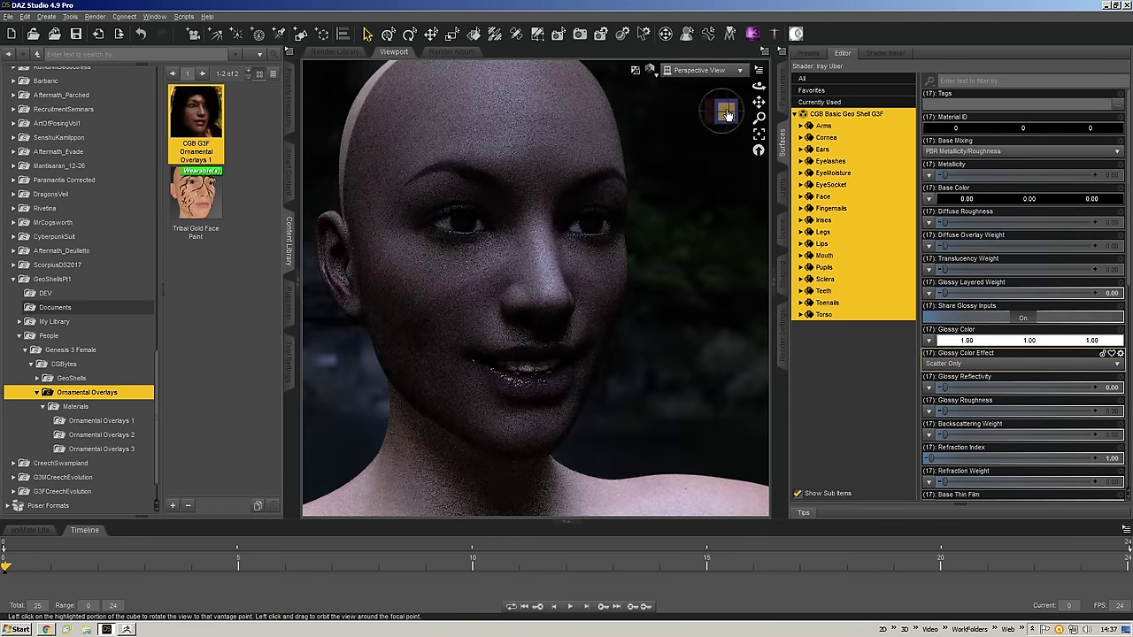
{"action": "left_click_drag", "start_coordinate": [722, 112], "coordinate": [742, 114]}
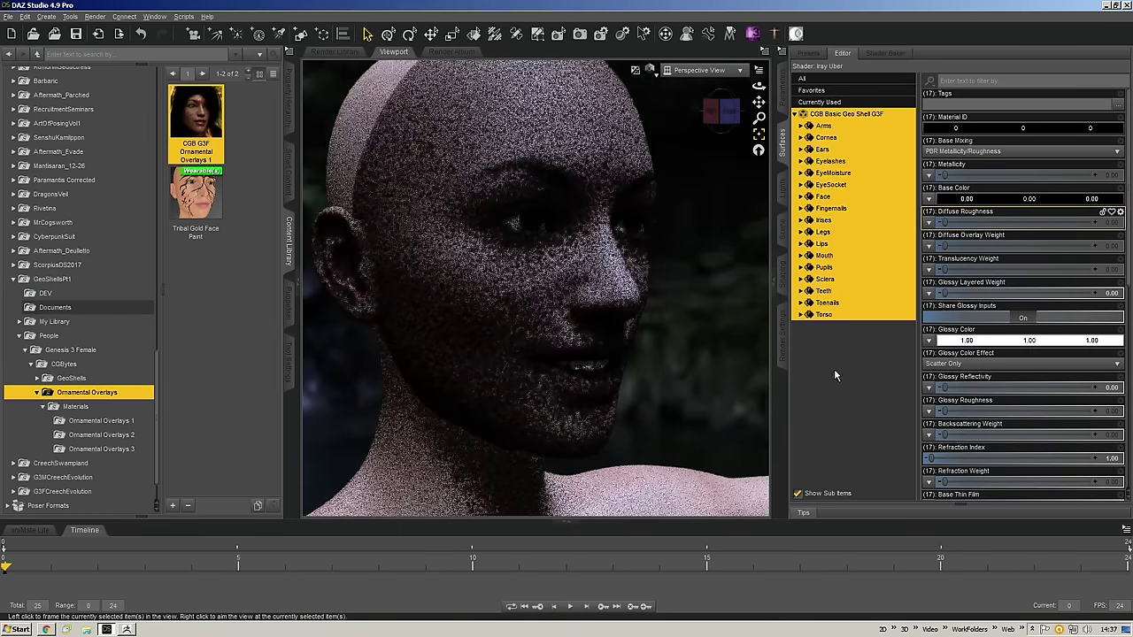
{"action": "left_click", "coordinate": [972, 200]}
{"action": "left_click_drag", "start_coordinate": [698, 258], "coordinate": [683, 233]}
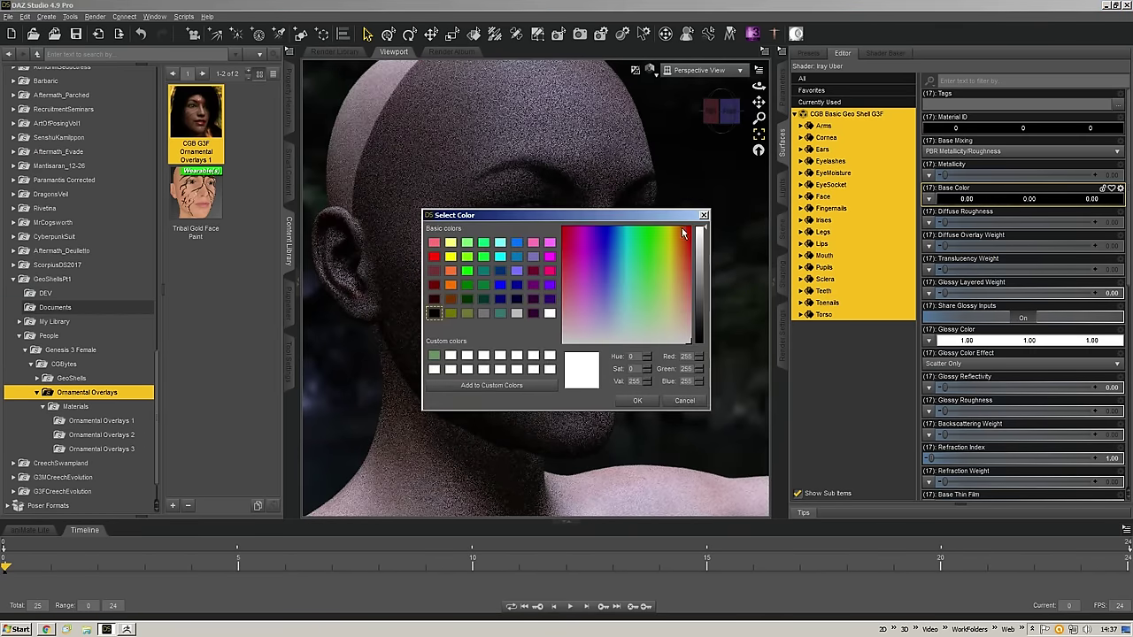
{"action": "left_click", "coordinate": [636, 403]}
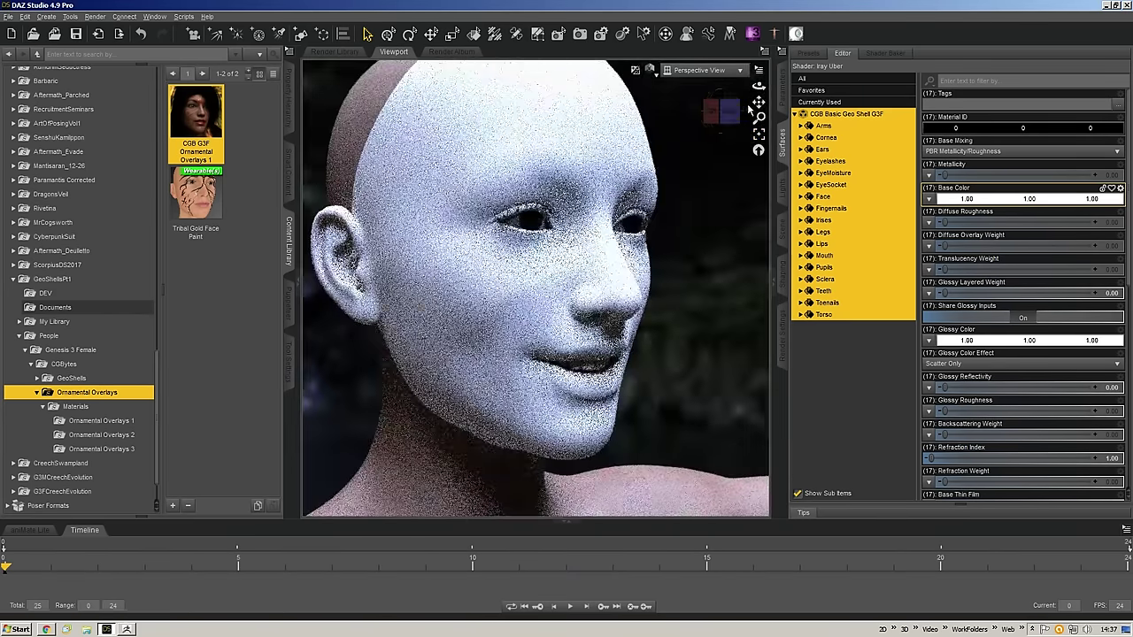
- Frame the whole head and try to save the geo shell as a wearable preset in the Ornamental Overlays folder
{"action": "left_click", "coordinate": [713, 119]}
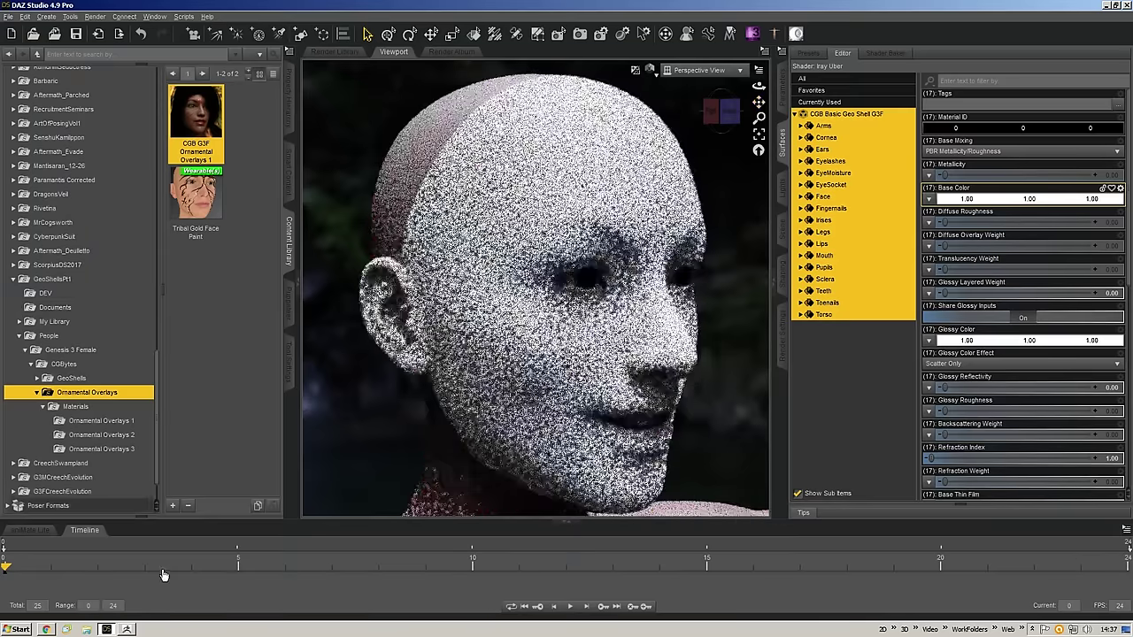
{"action": "left_click", "coordinate": [173, 506]}
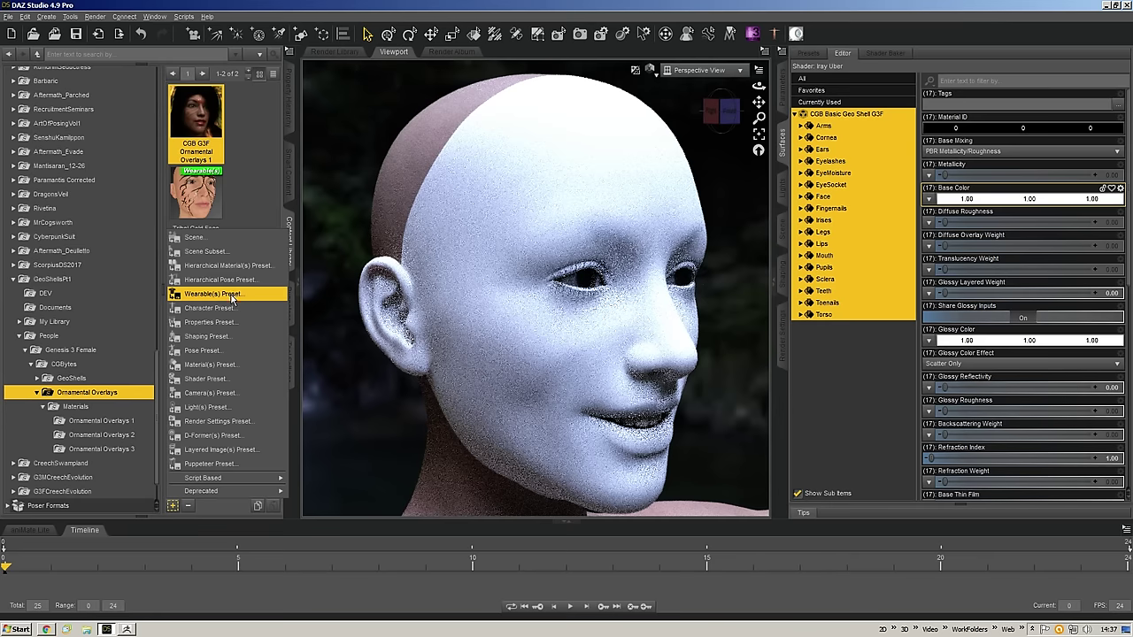
{"action": "left_click", "coordinate": [233, 295]}
{"action": "left_click", "coordinate": [565, 328]}
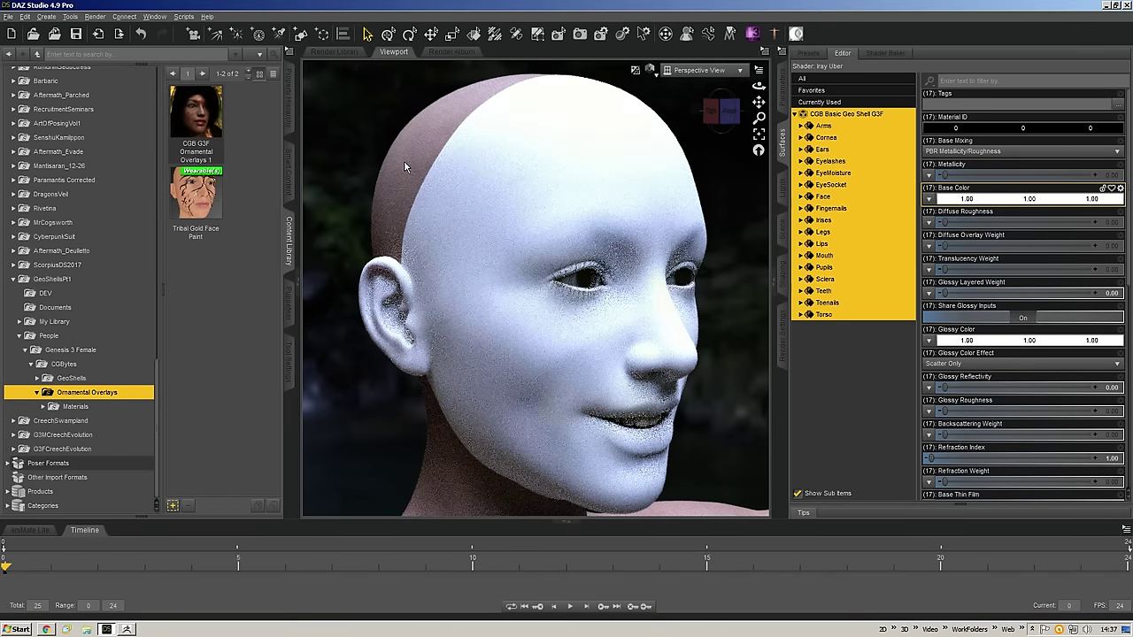
- Save the CGB Basic Geo Shell G3F on Genesis 3 Female as a wearable preset named Flat White Mask in Ornamental Overlays
{"action": "left_click", "coordinate": [174, 506]}
{"action": "left_click", "coordinate": [203, 292]}
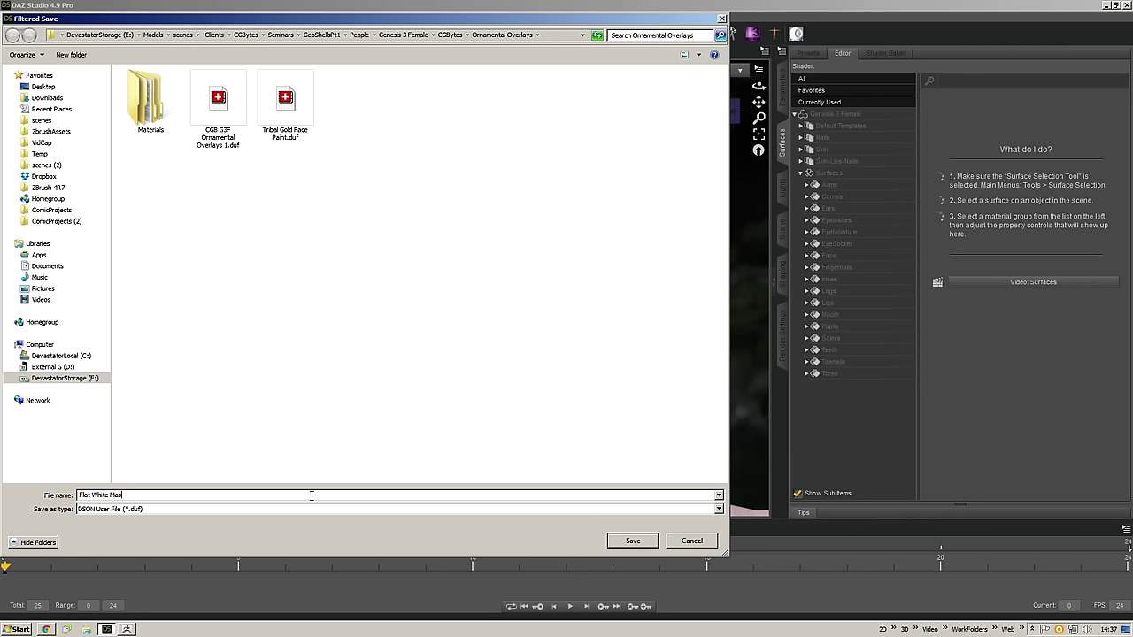
{"action": "key", "text": "Return"}
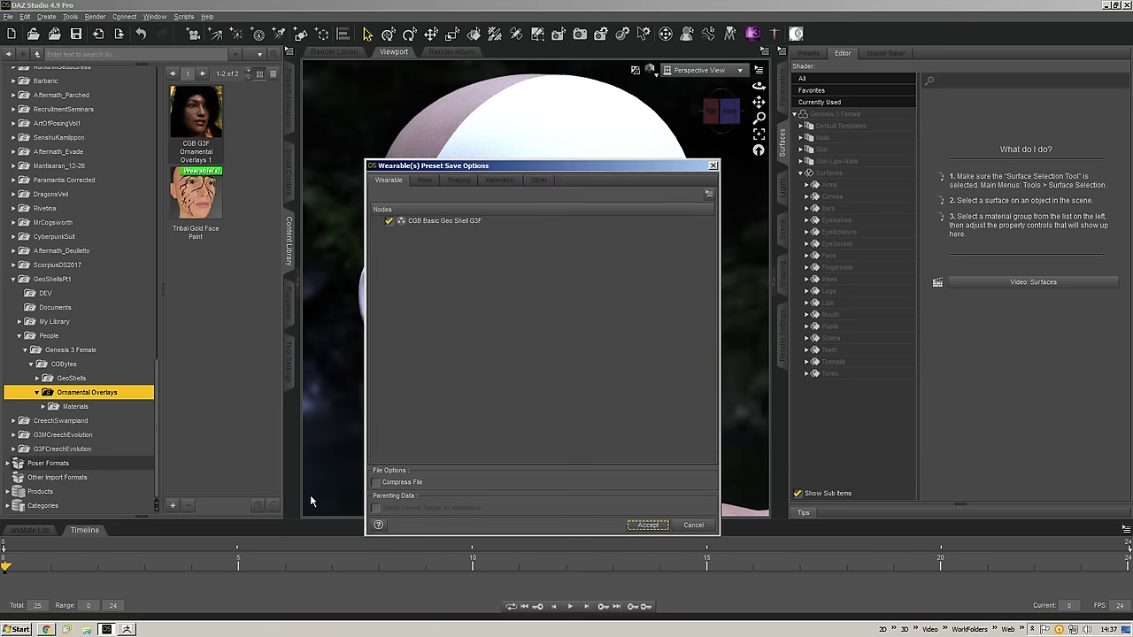
{"action": "left_click", "coordinate": [660, 526]}
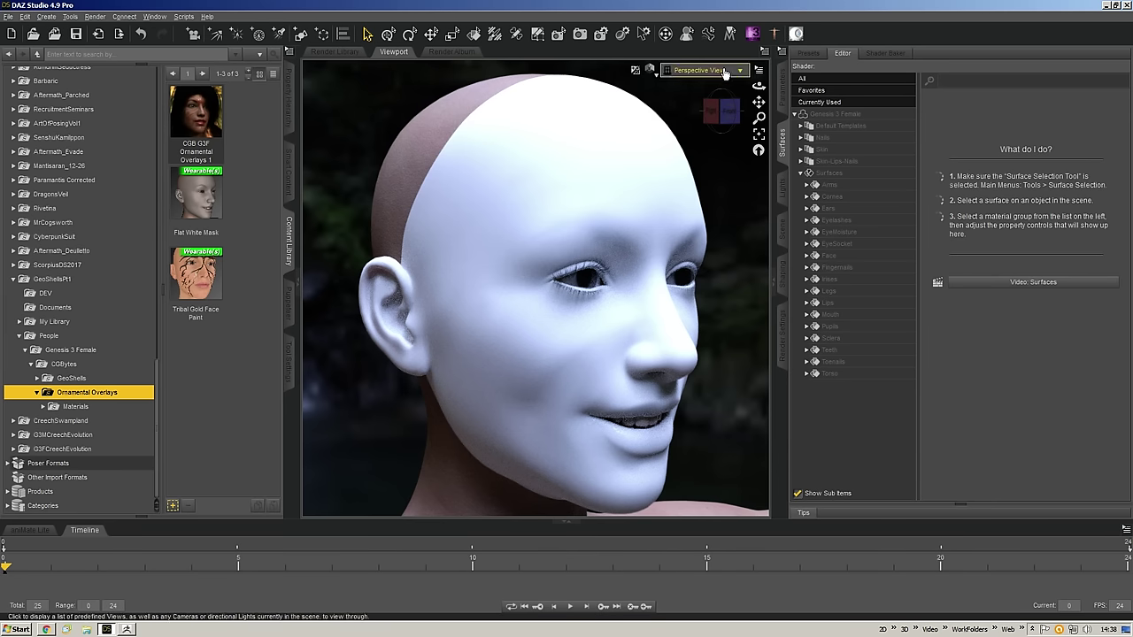
{"action": "left_click", "coordinate": [717, 111]}
{"action": "left_click_drag", "start_coordinate": [721, 111], "coordinate": [739, 88]}
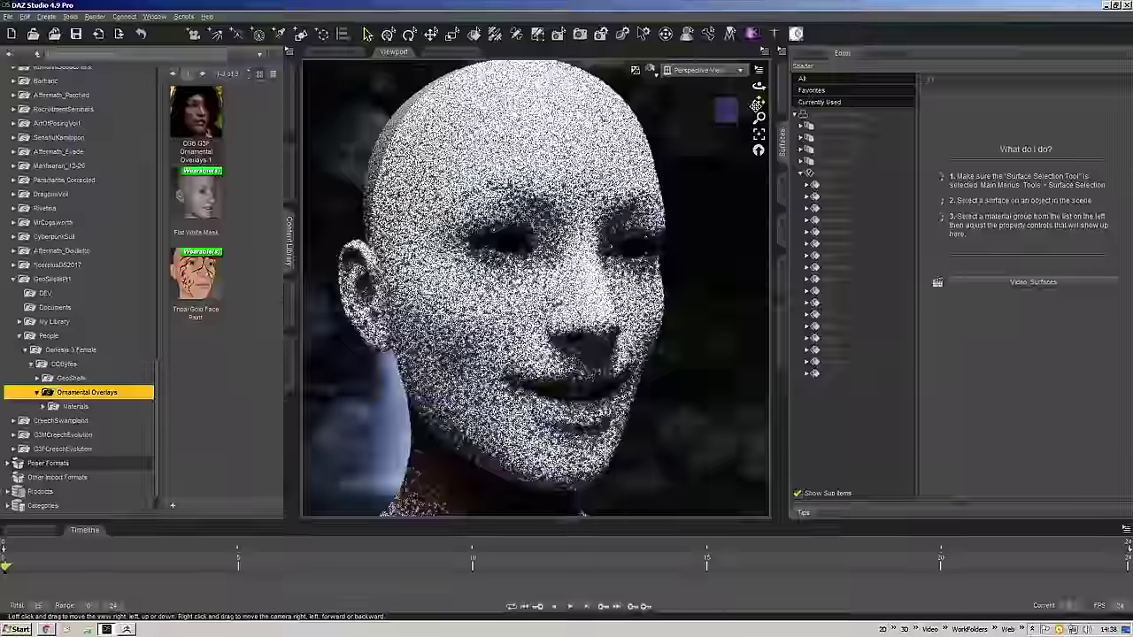
- Switch to ZBrush and duplicate the Ornamentals4_1 subtool, accepting that the operation cannot be undone
{"action": "key", "text": "alt+Tab"}
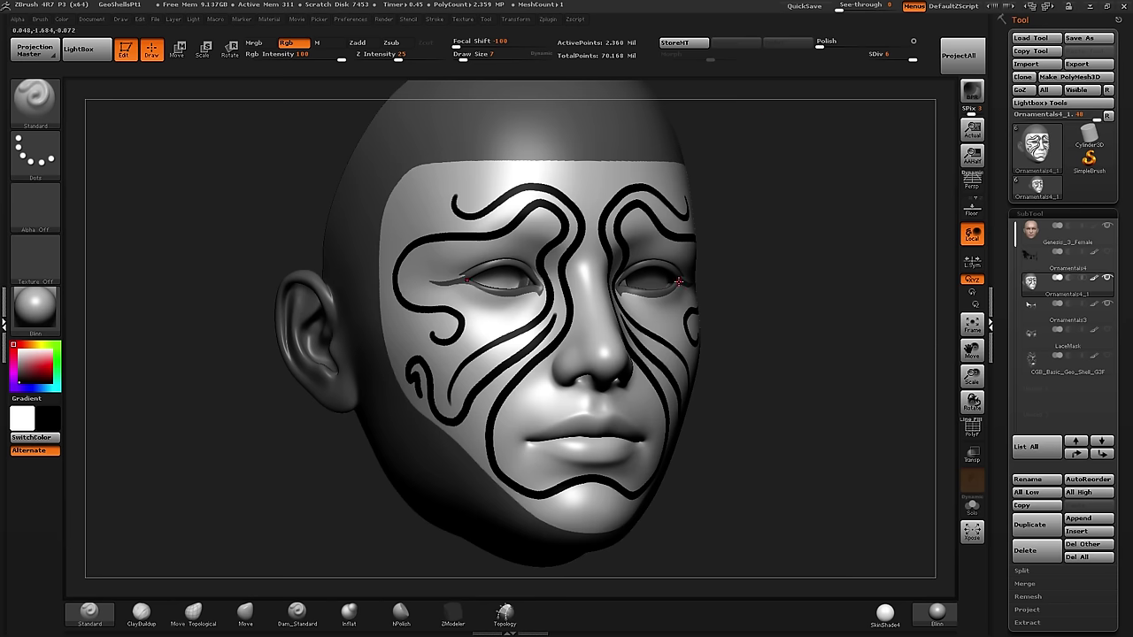
{"action": "left_click_drag", "start_coordinate": [757, 272], "coordinate": [759, 269]}
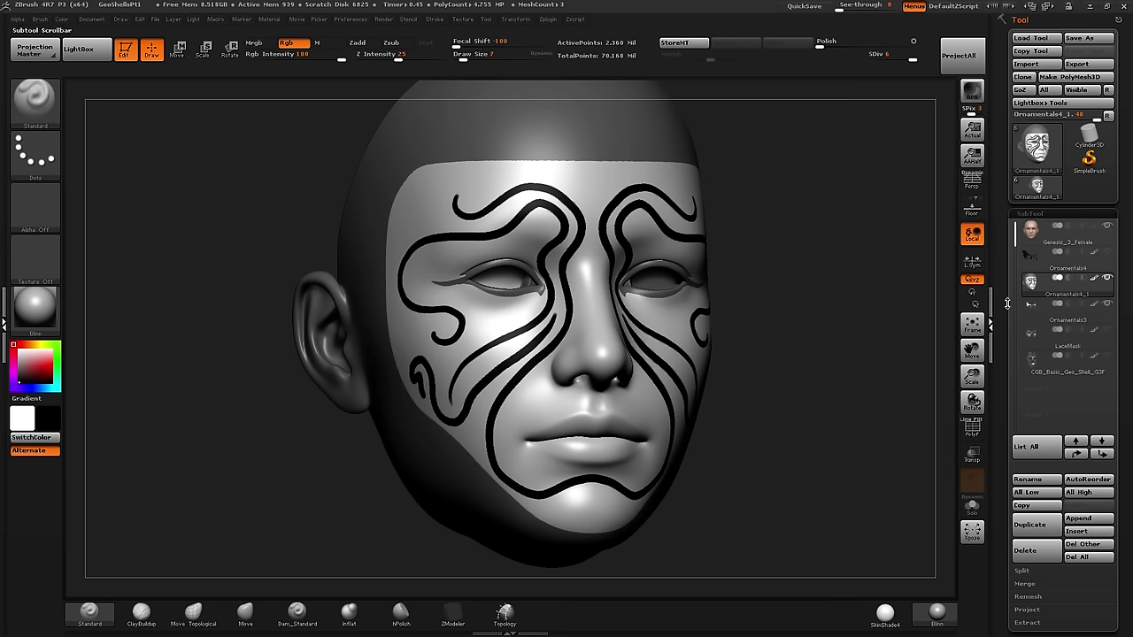
{"action": "left_click_drag", "start_coordinate": [920, 323], "coordinate": [885, 326], "text": "shift"}
{"action": "left_click", "coordinate": [1047, 556]}
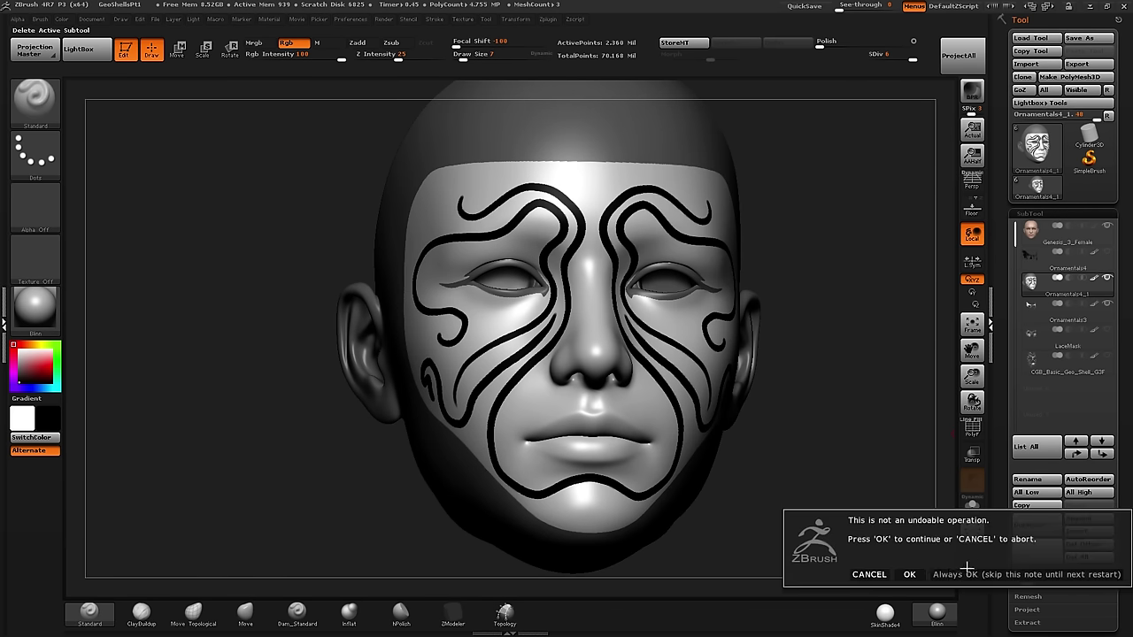
{"action": "left_click", "coordinate": [909, 576]}
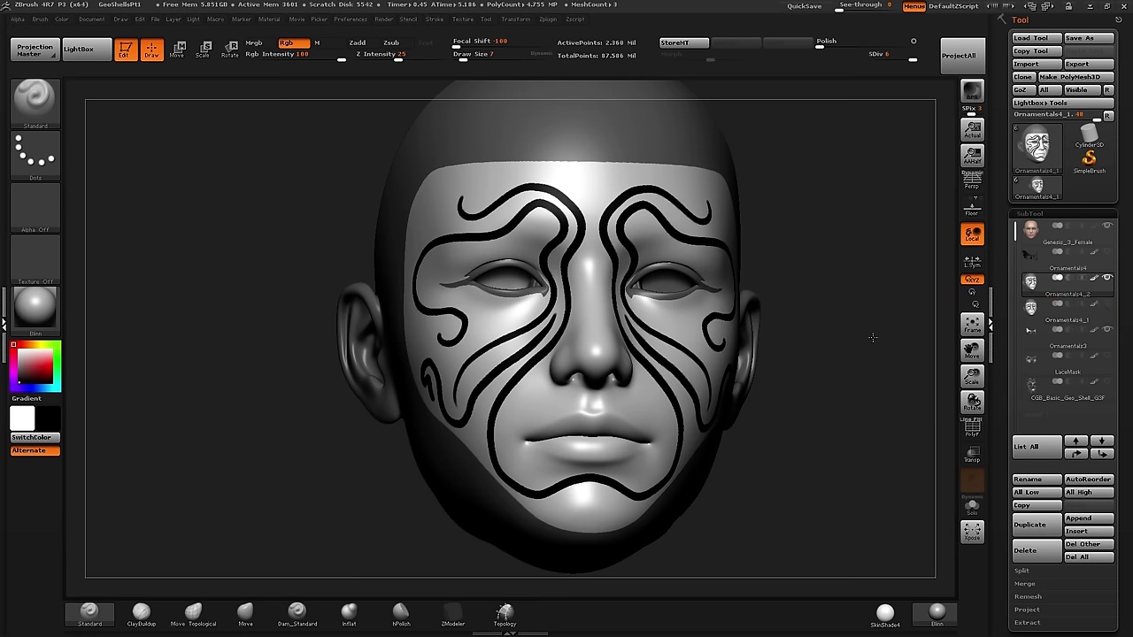
- Clear the mask on the duplicated Ornamentals4_2 subtool and fill it with white to remove the painted ornament lines
{"action": "mouse_move", "coordinate": [873, 337]}
{"action": "left_mouse_down"}
{"action": "mouse_move", "coordinate": [832, 337]}
{"action": "mouse_move", "coordinate": [877, 335]}
{"action": "left_mouse_up"}
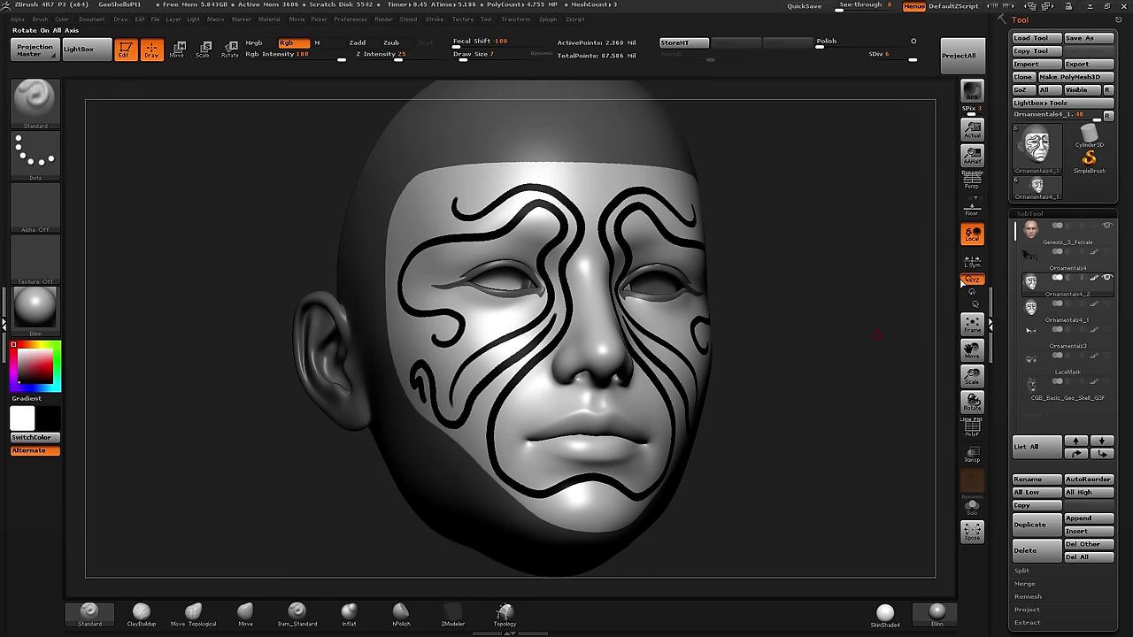
{"action": "left_click", "coordinate": [842, 346], "text": "ctrl"}
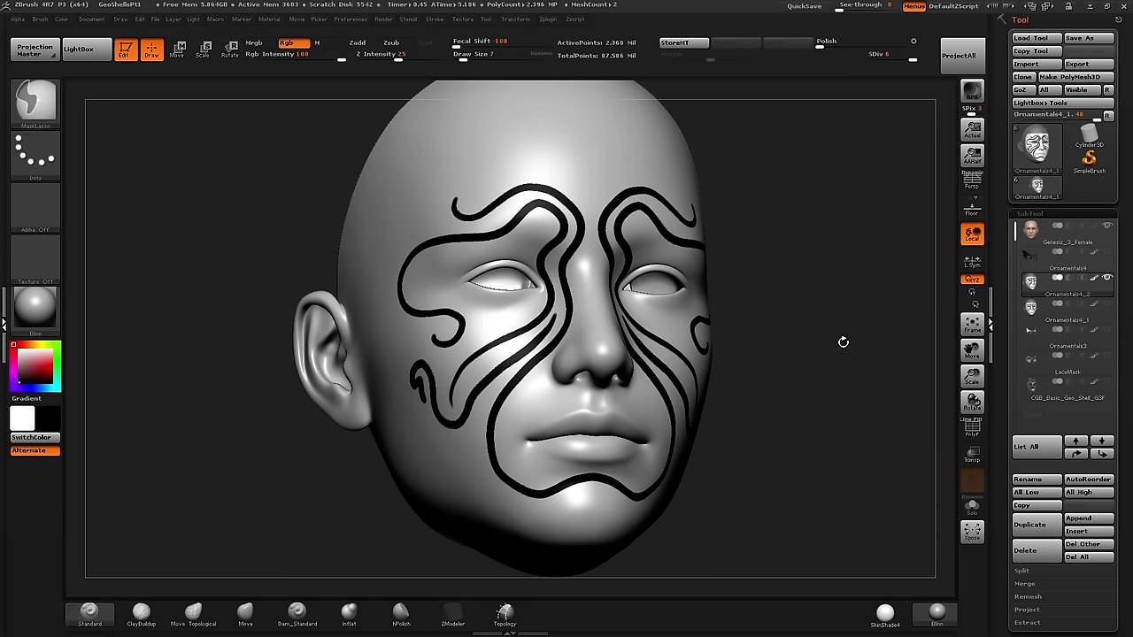
{"action": "left_click", "coordinate": [837, 353], "text": "ctrl"}
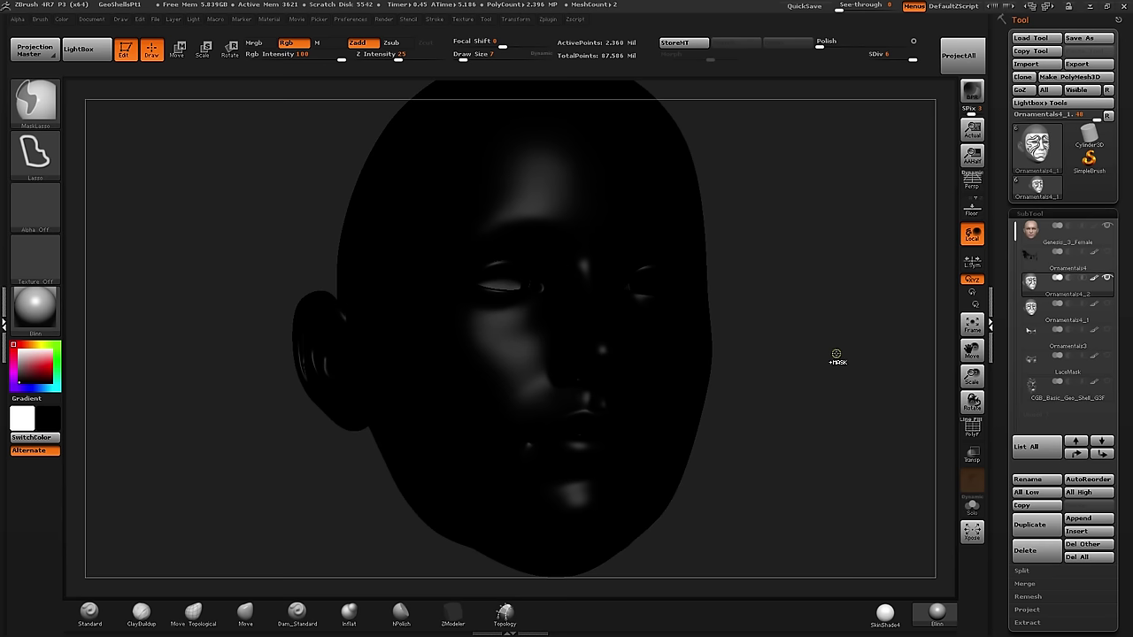
{"action": "left_click", "coordinate": [836, 352], "text": "ctrl"}
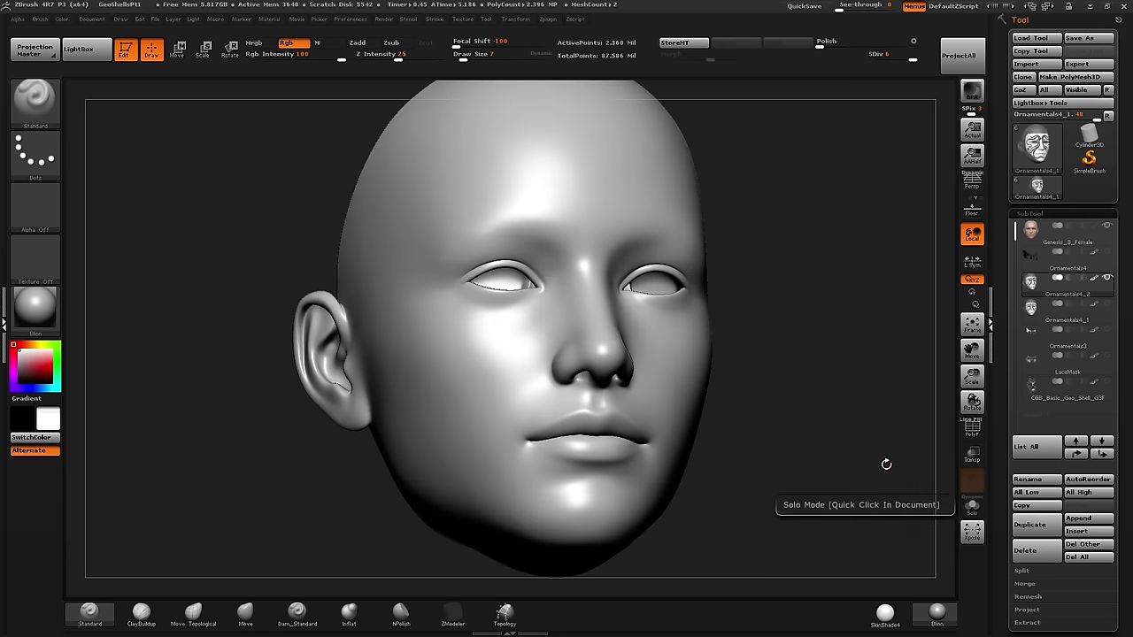
- Set the Standard brush to Focal Shift 61, Rgb Intensity 6 and Draw Size 89, and switch the paint color to black
{"action": "left_click_drag", "start_coordinate": [885, 463], "coordinate": [822, 396]}
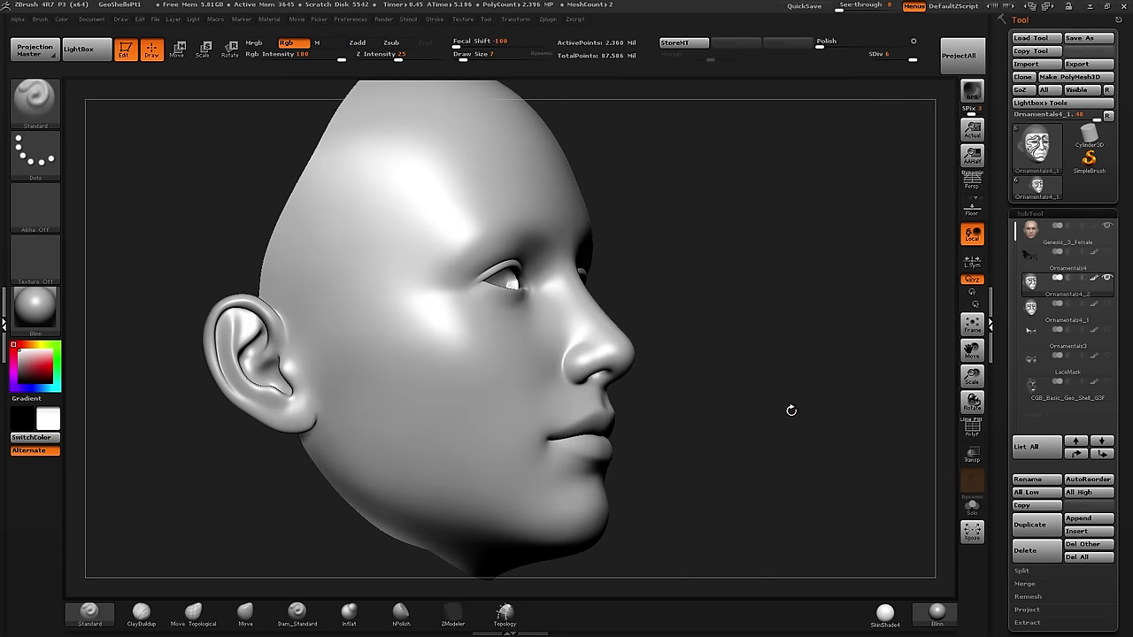
{"action": "left_click_drag", "start_coordinate": [118, 443], "coordinate": [119, 513]}
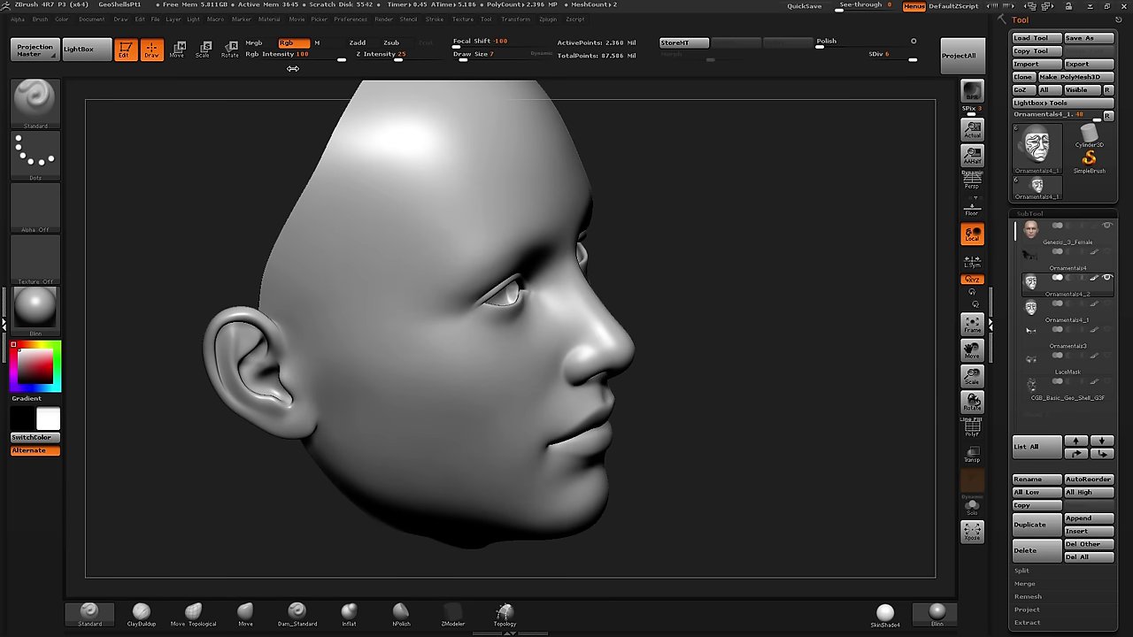
{"action": "right_click_drag", "start_coordinate": [278, 409], "coordinate": [416, 383]}
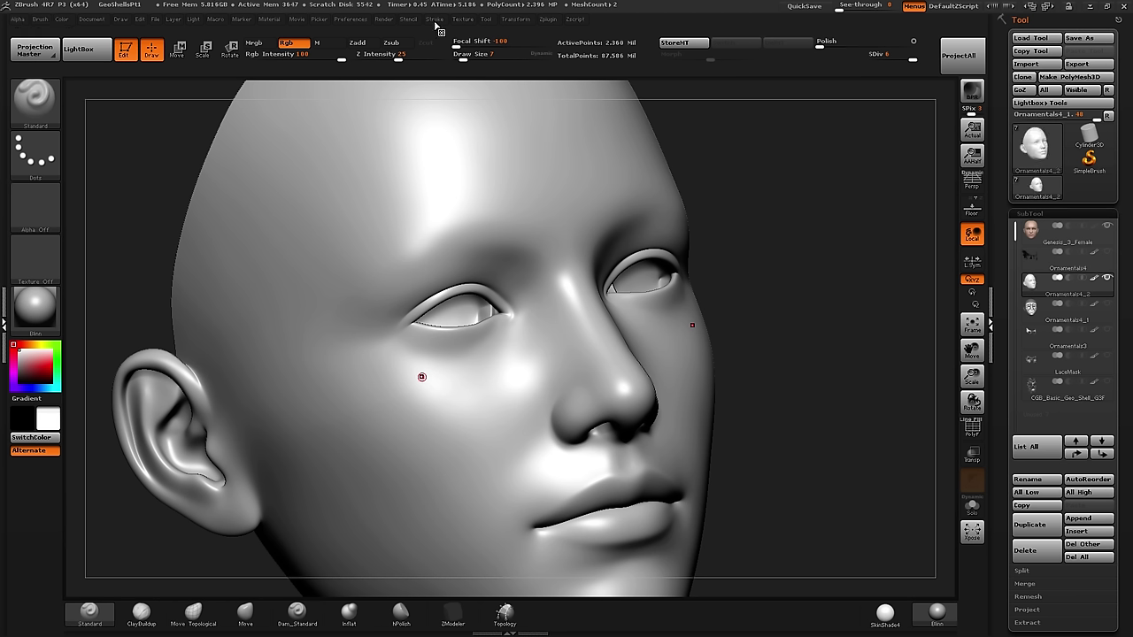
{"action": "mouse_move", "coordinate": [469, 43]}
{"action": "left_mouse_down"}
{"action": "mouse_move", "coordinate": [519, 44]}
{"action": "mouse_move", "coordinate": [484, 56]}
{"action": "mouse_move", "coordinate": [550, 43]}
{"action": "mouse_move", "coordinate": [480, 55]}
{"action": "left_mouse_up"}
{"action": "left_click_drag", "start_coordinate": [274, 54], "coordinate": [204, 55]}
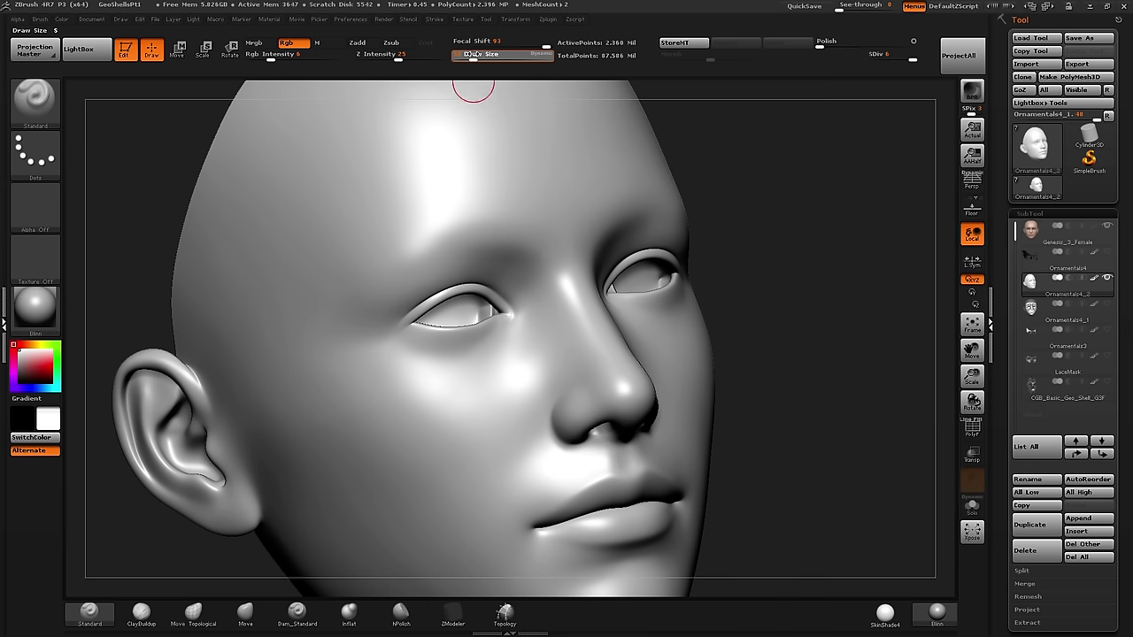
{"action": "left_click_drag", "start_coordinate": [503, 44], "coordinate": [481, 56]}
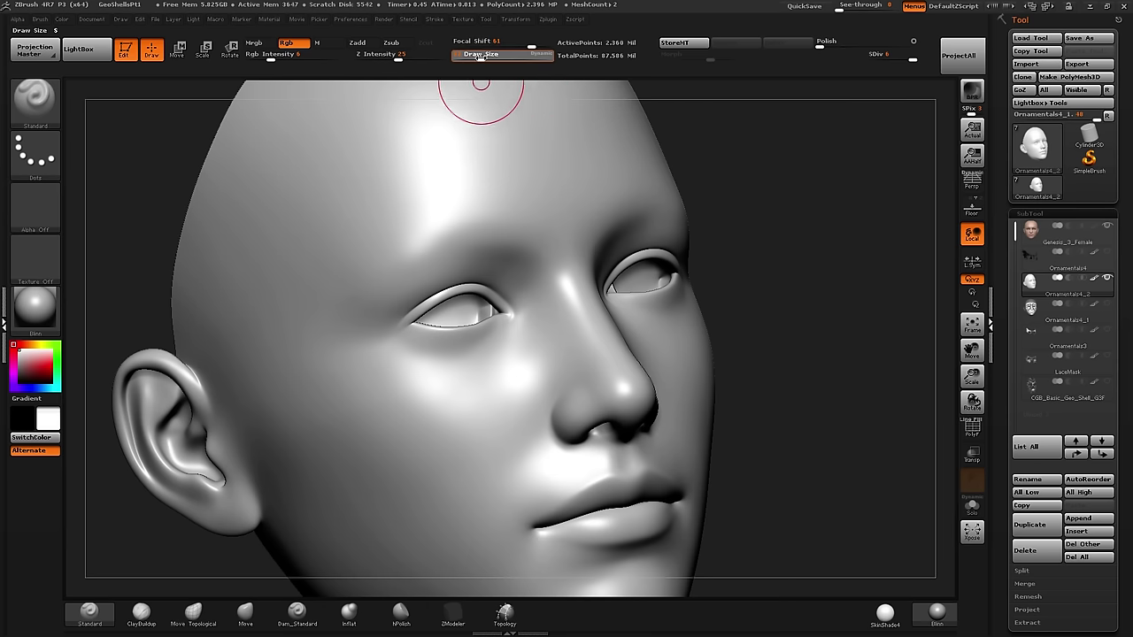
{"action": "left_click_drag", "start_coordinate": [737, 185], "coordinate": [655, 193]}
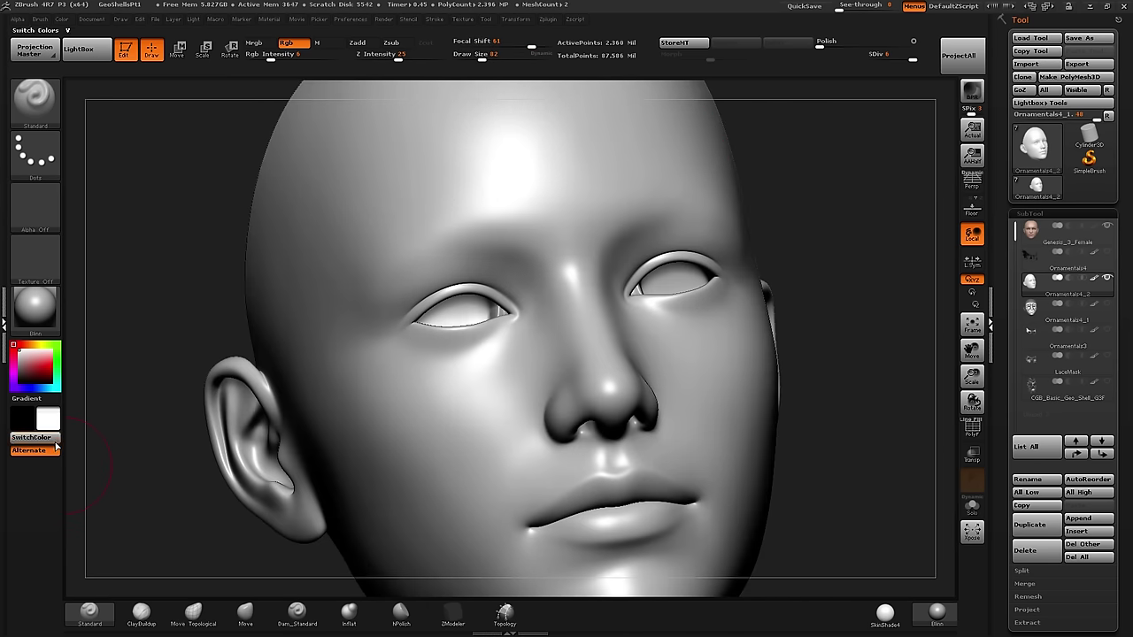
{"action": "left_click", "coordinate": [31, 437]}
{"action": "left_click_drag", "start_coordinate": [474, 53], "coordinate": [480, 54]}
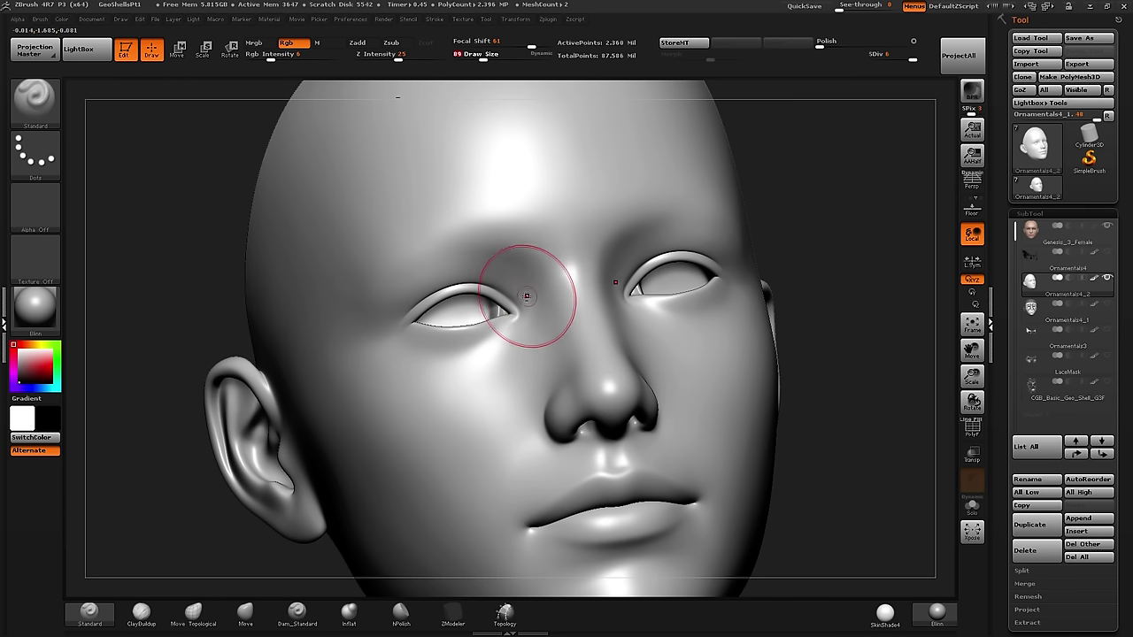
- Test a black dab at the inner eye corner, and set the Draw Size to 53 and Rgb Intensity to 13
{"action": "left_click_drag", "start_coordinate": [526, 293], "coordinate": [524, 293]}
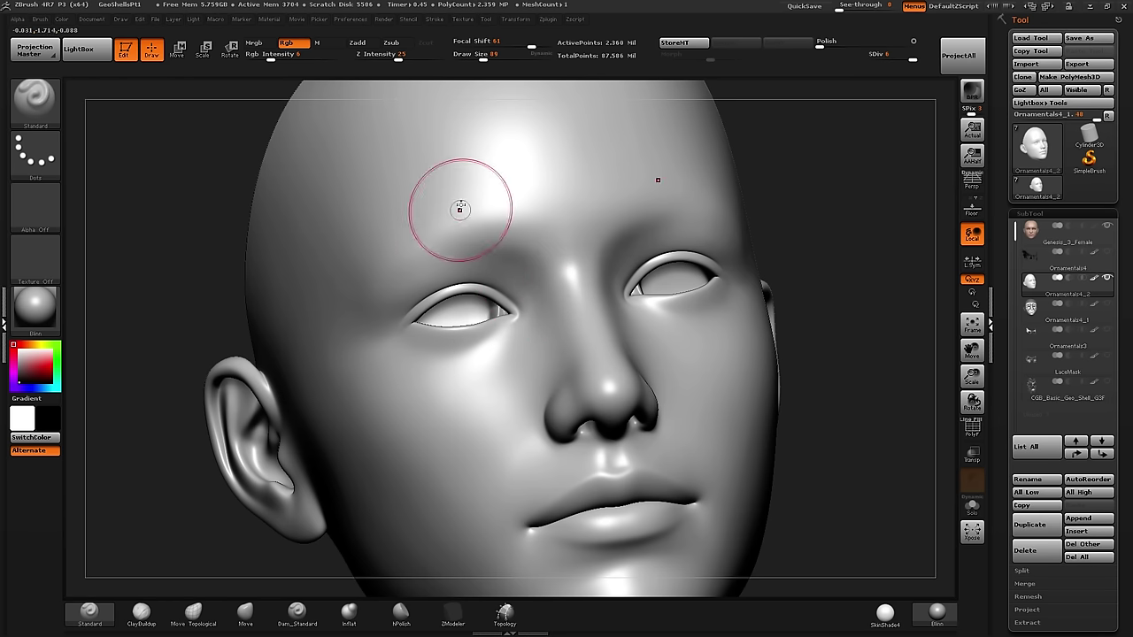
{"action": "left_click", "coordinate": [477, 55]}
{"action": "left_click", "coordinate": [280, 56]}
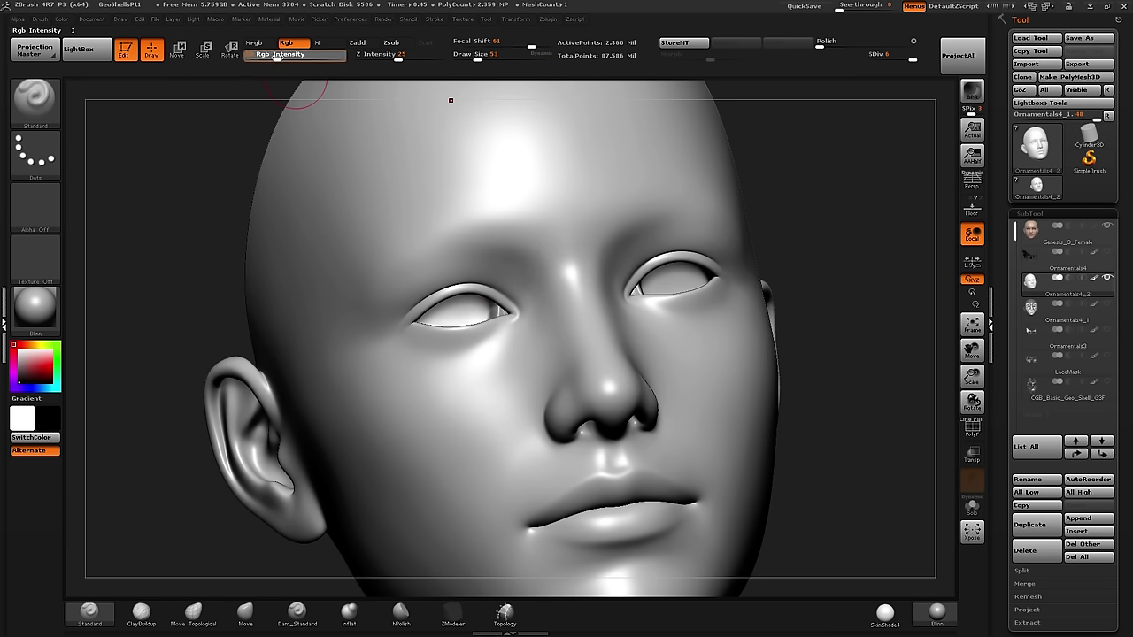
{"action": "left_click_drag", "start_coordinate": [200, 135], "coordinate": [210, 125]}
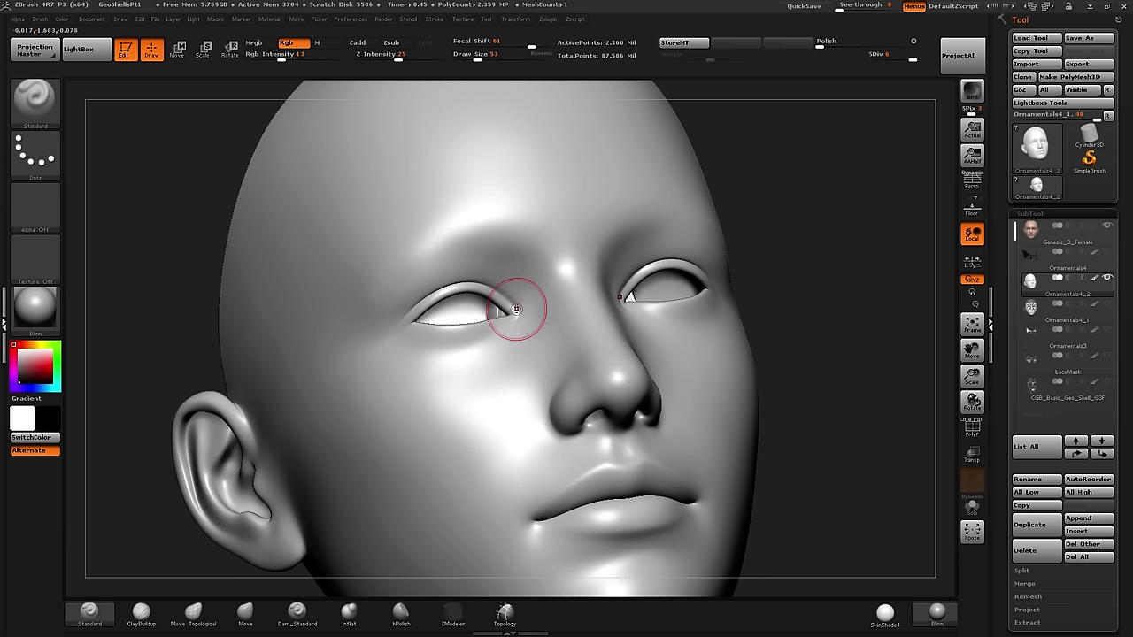
- Paint soft black eye shadow in repeated strokes from the inner eye corner over the upper lid toward the temple
{"action": "mouse_move", "coordinate": [519, 304]}
{"action": "left_mouse_down"}
{"action": "mouse_move", "coordinate": [456, 278]}
{"action": "mouse_move", "coordinate": [422, 283]}
{"action": "mouse_move", "coordinate": [390, 323]}
{"action": "mouse_move", "coordinate": [352, 332]}
{"action": "left_mouse_up"}
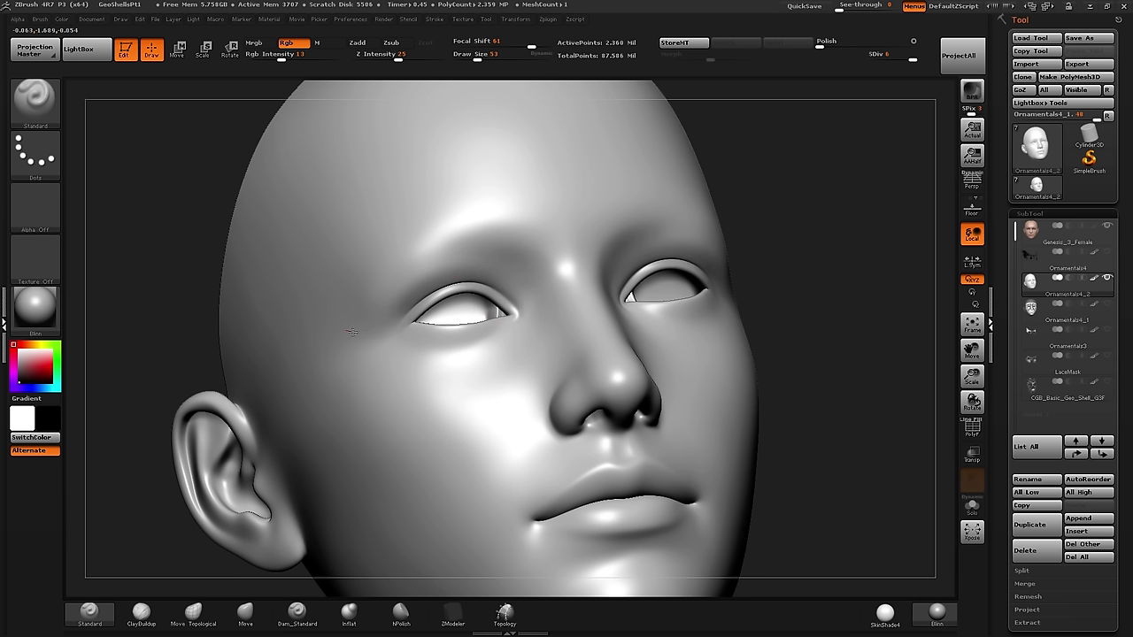
{"action": "mouse_move", "coordinate": [527, 297]}
{"action": "left_mouse_down"}
{"action": "mouse_move", "coordinate": [429, 282]}
{"action": "mouse_move", "coordinate": [349, 328]}
{"action": "left_mouse_up"}
{"action": "left_click_drag", "start_coordinate": [454, 280], "coordinate": [355, 329]}
{"action": "left_click_drag", "start_coordinate": [425, 288], "coordinate": [341, 337]}
{"action": "mouse_move", "coordinate": [463, 270]}
{"action": "left_mouse_down"}
{"action": "mouse_move", "coordinate": [394, 309]}
{"action": "mouse_move", "coordinate": [520, 308]}
{"action": "mouse_move", "coordinate": [359, 326]}
{"action": "mouse_move", "coordinate": [443, 280]}
{"action": "mouse_move", "coordinate": [342, 331]}
{"action": "left_mouse_up"}
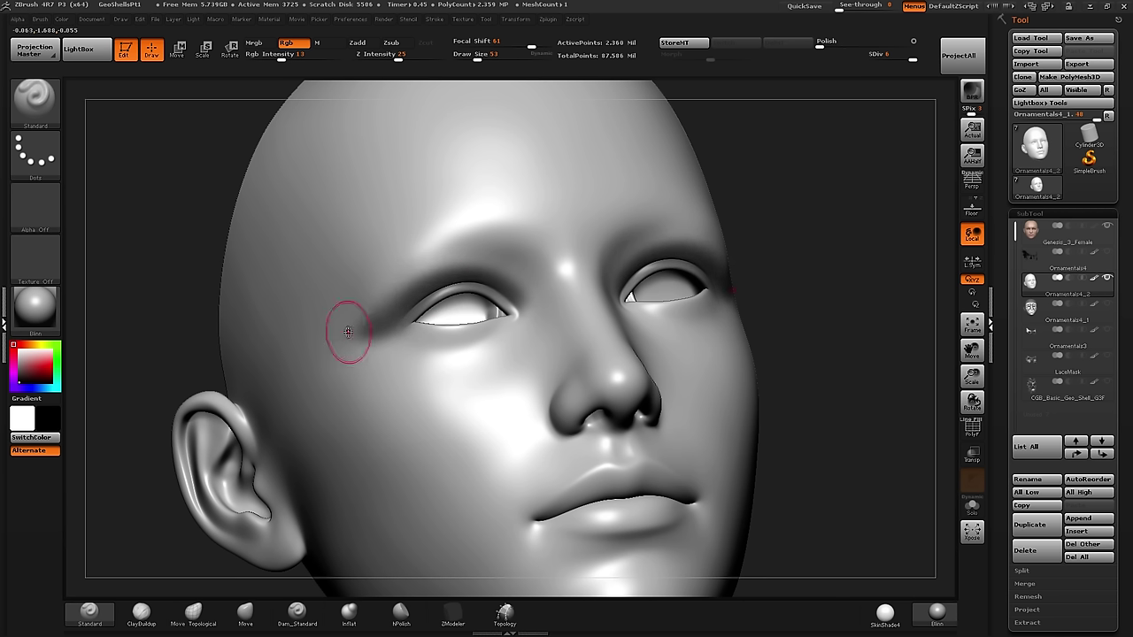
- Deepen the black eye shadow with repeated strokes from the inner upper lid out toward the temple
{"action": "mouse_move", "coordinate": [517, 299]}
{"action": "left_mouse_down"}
{"action": "mouse_move", "coordinate": [450, 273]}
{"action": "mouse_move", "coordinate": [401, 290]}
{"action": "left_mouse_up"}
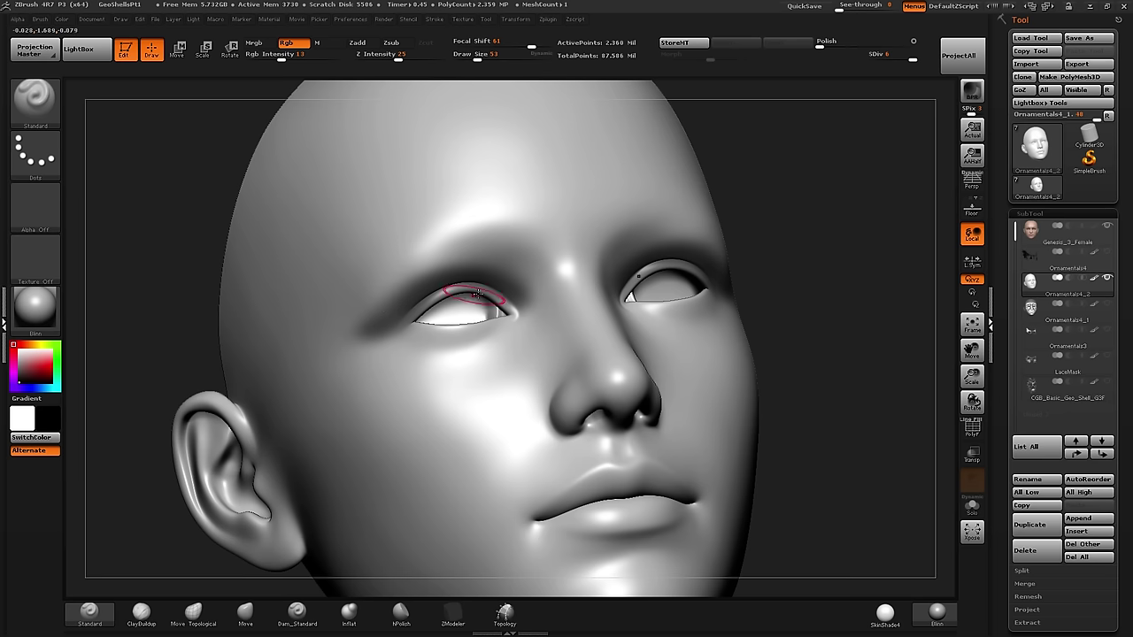
{"action": "left_click_drag", "start_coordinate": [479, 292], "coordinate": [363, 315]}
{"action": "mouse_move", "coordinate": [459, 256]}
{"action": "left_mouse_down"}
{"action": "mouse_move", "coordinate": [353, 323]}
{"action": "mouse_move", "coordinate": [395, 285]}
{"action": "left_mouse_up"}
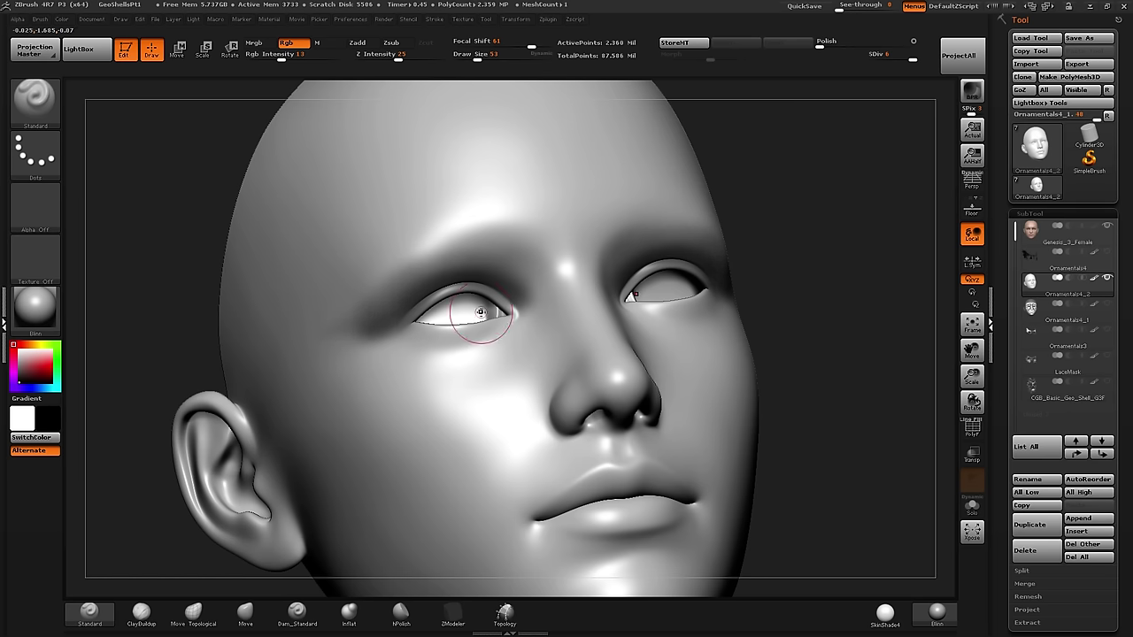
{"action": "left_click_drag", "start_coordinate": [480, 301], "coordinate": [430, 279]}
- Increase the Draw Size to 77 and darken the eye shadow around the inner eye corner beside the nose
{"action": "right_click_drag", "start_coordinate": [529, 289], "coordinate": [553, 314]}
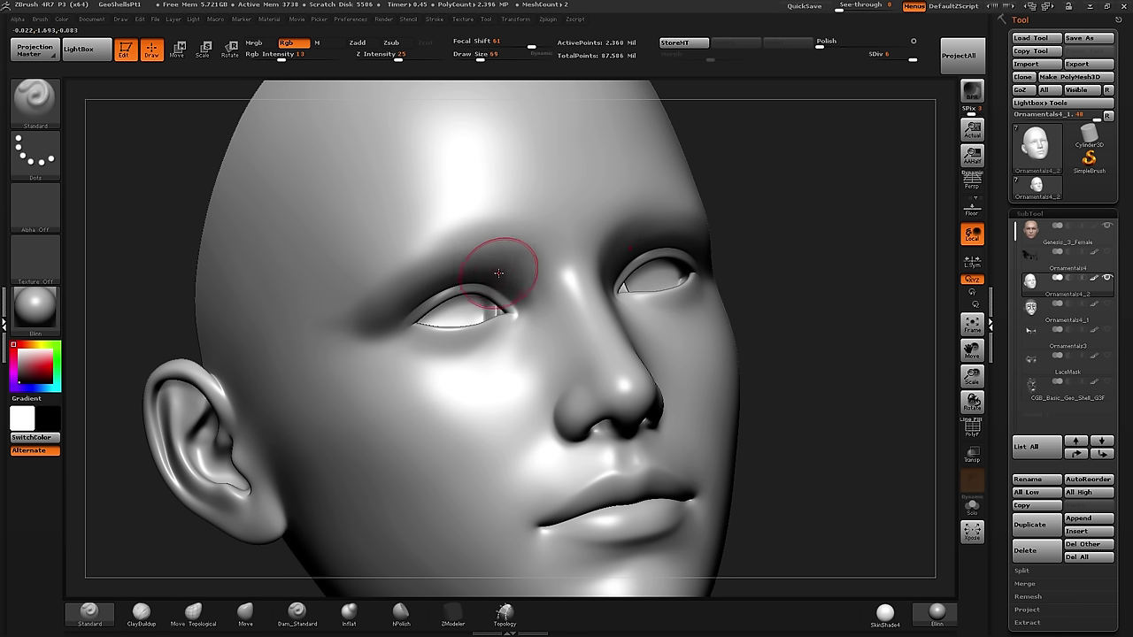
{"action": "key", "text": "bracketright"}
{"action": "key", "text": "bracketright"}
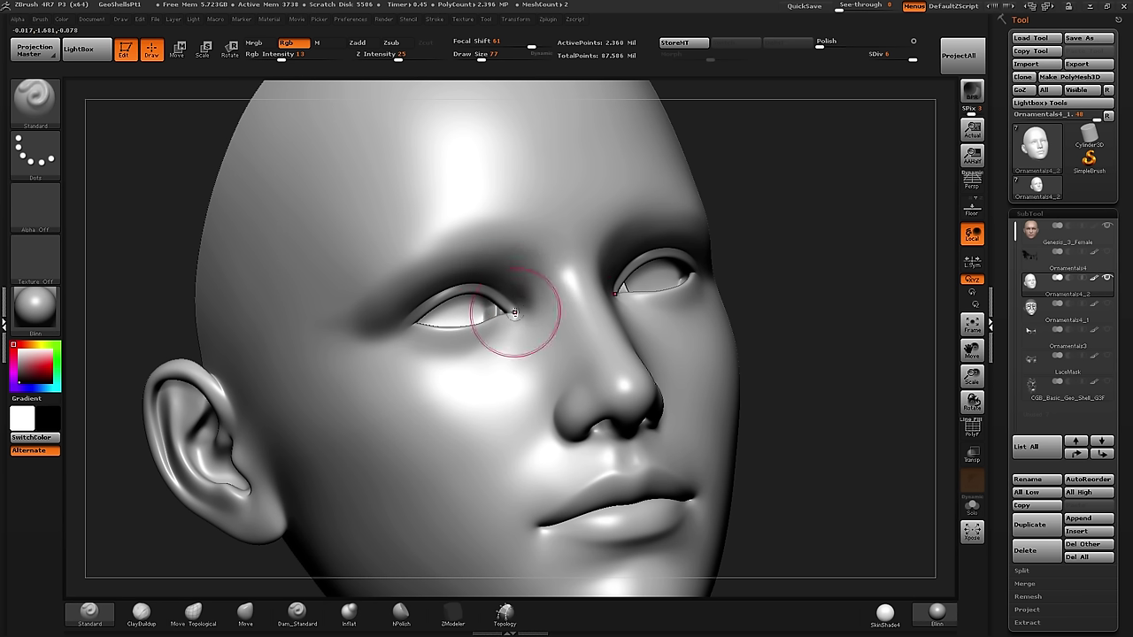
{"action": "left_click_drag", "start_coordinate": [523, 320], "coordinate": [532, 282]}
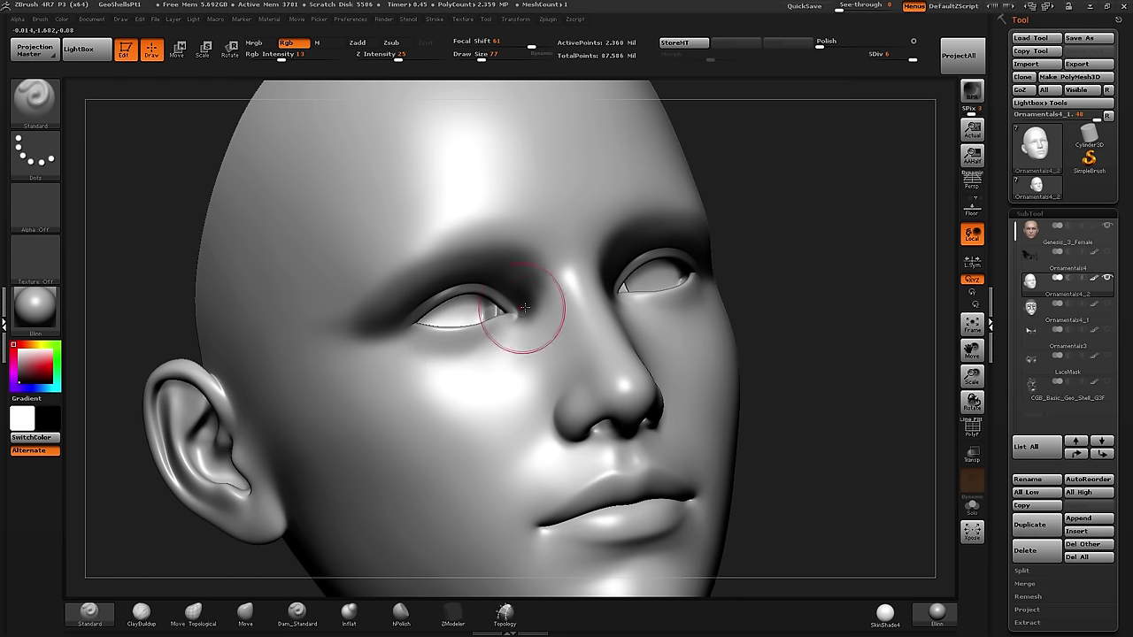
{"action": "mouse_move", "coordinate": [559, 262]}
{"action": "right_mouse_down"}
{"action": "mouse_move", "coordinate": [503, 270]}
{"action": "mouse_move", "coordinate": [541, 280]}
{"action": "mouse_move", "coordinate": [532, 270]}
{"action": "right_mouse_up"}
{"action": "mouse_move", "coordinate": [537, 210]}
{"action": "right_mouse_down"}
{"action": "mouse_move", "coordinate": [546, 205]}
{"action": "mouse_move", "coordinate": [539, 222]}
{"action": "right_mouse_up"}
{"action": "left_click_drag", "start_coordinate": [539, 222], "coordinate": [91, 422]}
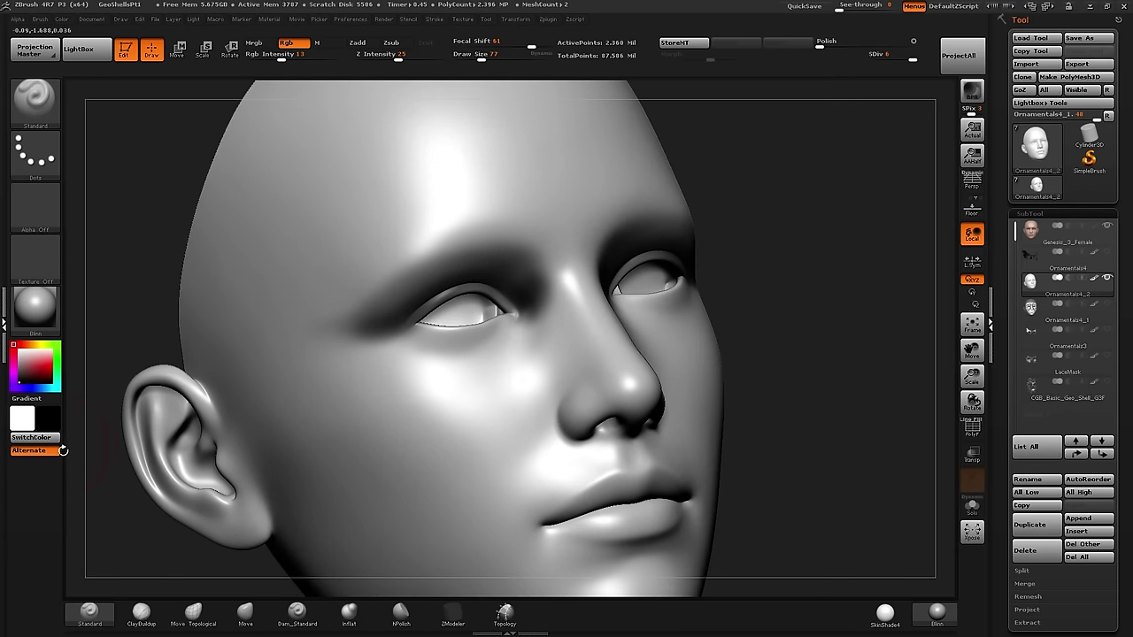
- Switch the paint color to white and set Focal Shift 36, Draw Size 105 and Rgb Intensity 7
{"action": "key", "text": "v"}
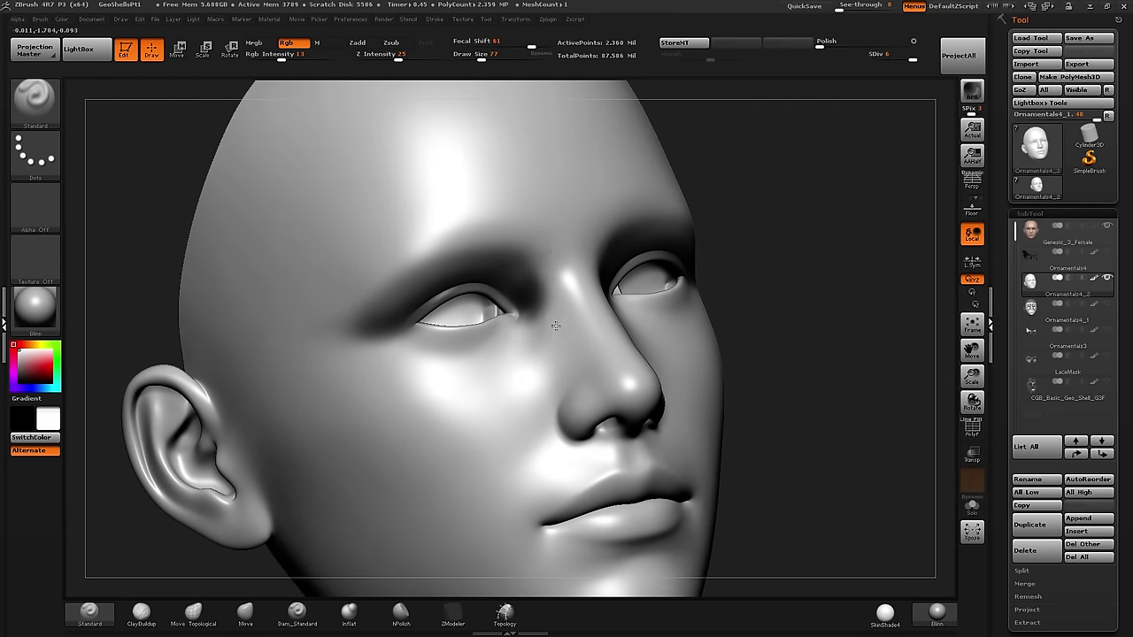
{"action": "left_click_drag", "start_coordinate": [534, 42], "coordinate": [485, 55]}
{"action": "left_click_drag", "start_coordinate": [281, 56], "coordinate": [273, 56]}
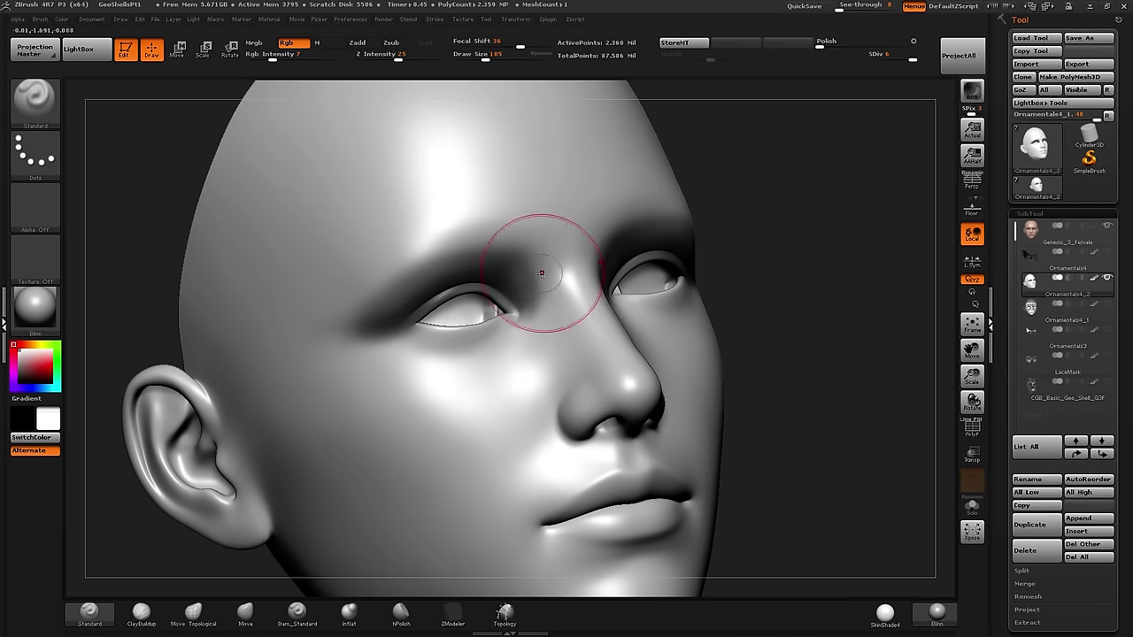
{"action": "mouse_move", "coordinate": [832, 264]}
{"action": "left_mouse_down"}
{"action": "mouse_move", "coordinate": [721, 283]}
{"action": "mouse_move", "coordinate": [749, 289]}
{"action": "left_mouse_up"}
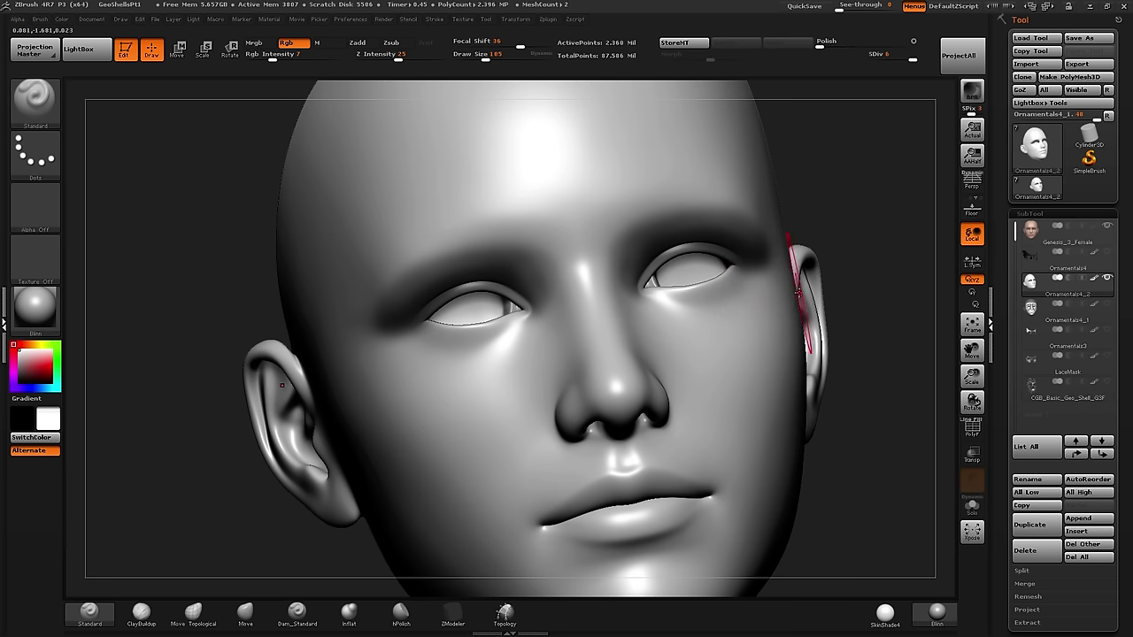
{"action": "left_click_drag", "start_coordinate": [1004, 342], "coordinate": [1004, 276]}
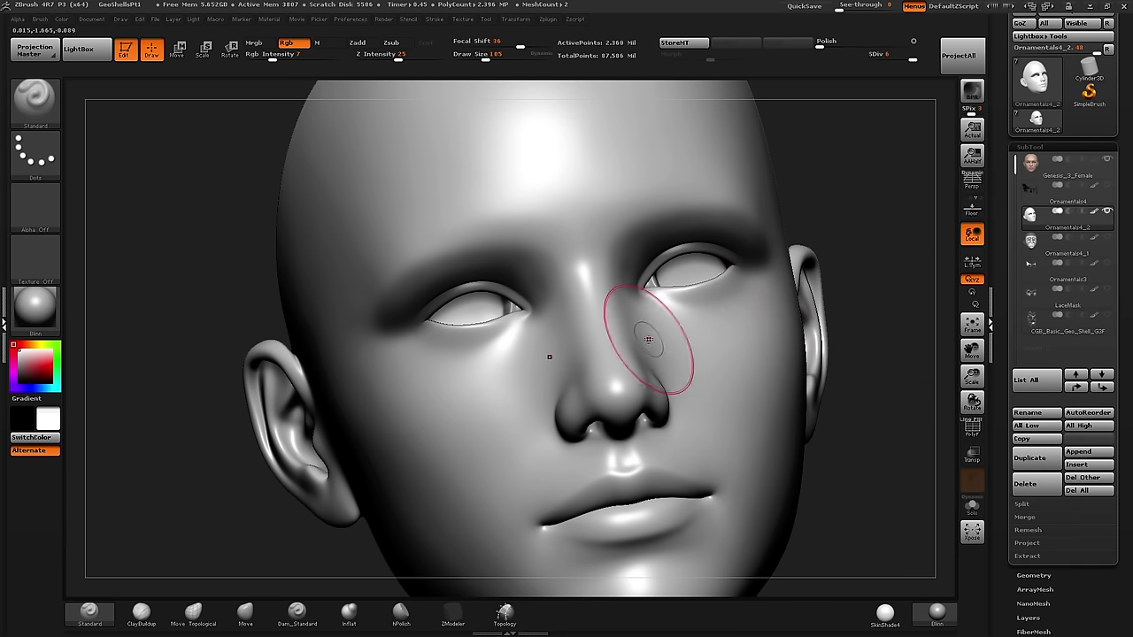
- Switch the paint color back to black and set the Draw Size to 59
{"action": "mouse_move", "coordinate": [628, 412]}
{"action": "right_mouse_down", "text": "alt"}
{"action": "mouse_move", "coordinate": [574, 316]}
{"action": "mouse_move", "coordinate": [586, 306]}
{"action": "mouse_move", "coordinate": [572, 248]}
{"action": "mouse_move", "coordinate": [568, 282]}
{"action": "mouse_move", "coordinate": [564, 269]}
{"action": "right_mouse_up", "text": "alt"}
{"action": "key", "text": "v"}
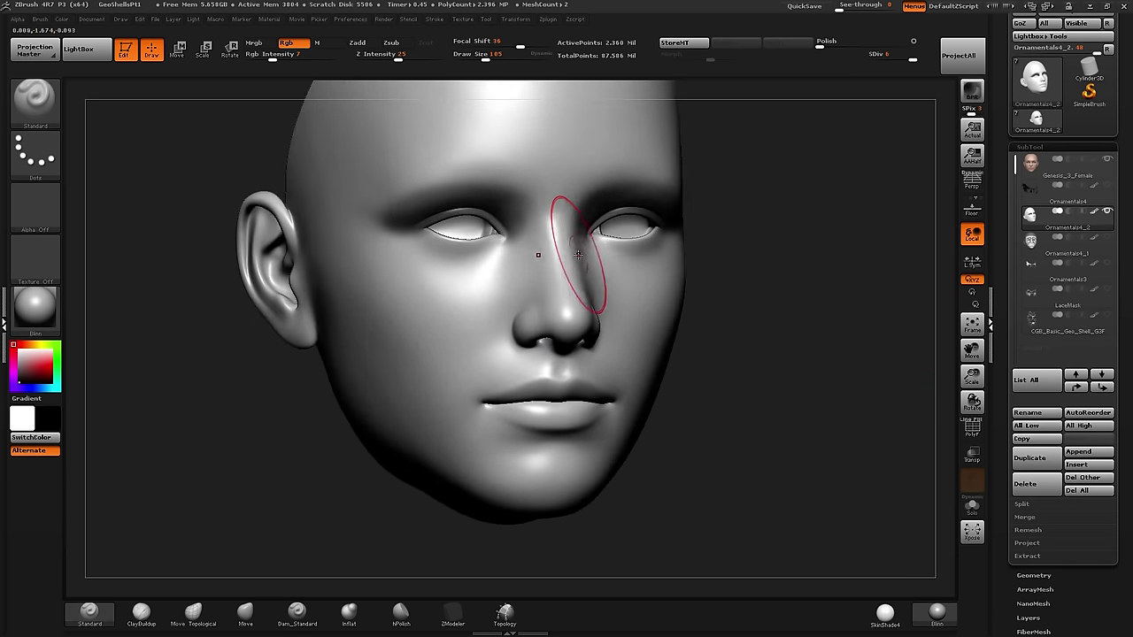
{"action": "left_click", "coordinate": [478, 57]}
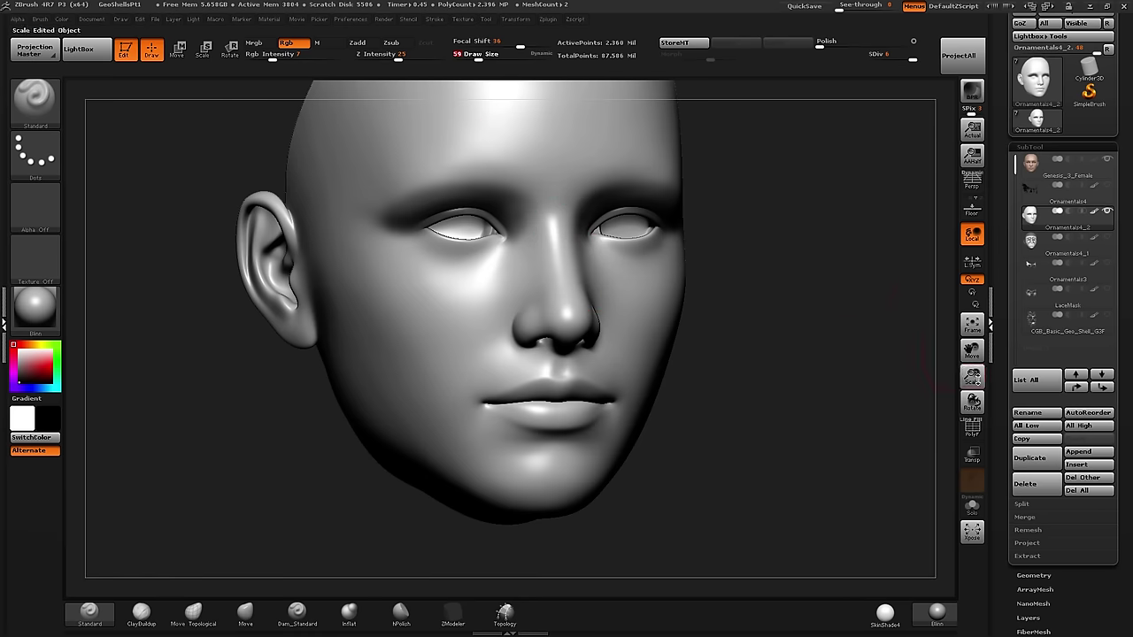
- Generate a new texture map from the polypaint at subdivision level 5, and return the subtool to level 6
{"action": "left_click_drag", "start_coordinate": [1004, 450], "coordinate": [1011, 327]}
{"action": "scroll", "coordinate": [1012, 325], "scroll_direction": "down", "scroll_amount": 10}
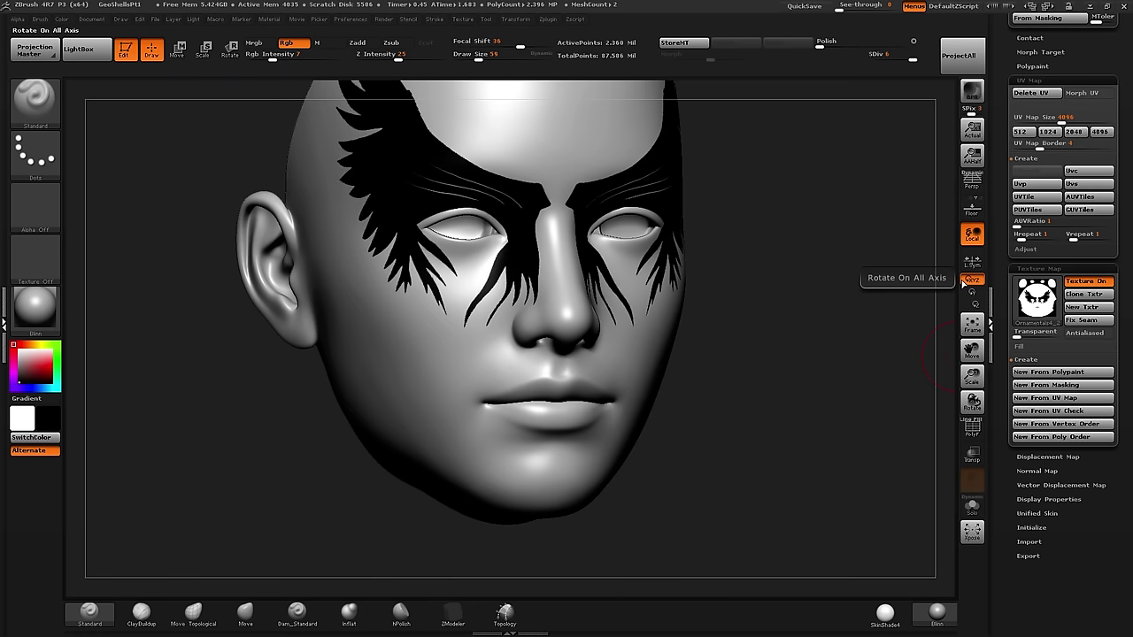
{"action": "key", "text": "shift"}
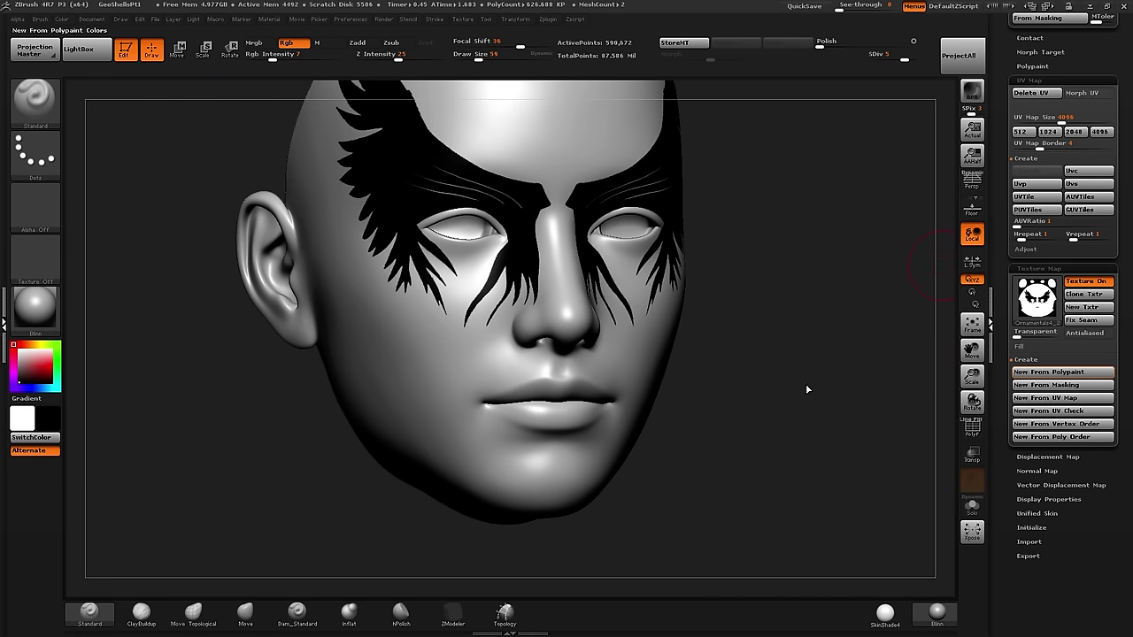
{"action": "key", "text": "ctrl+z"}
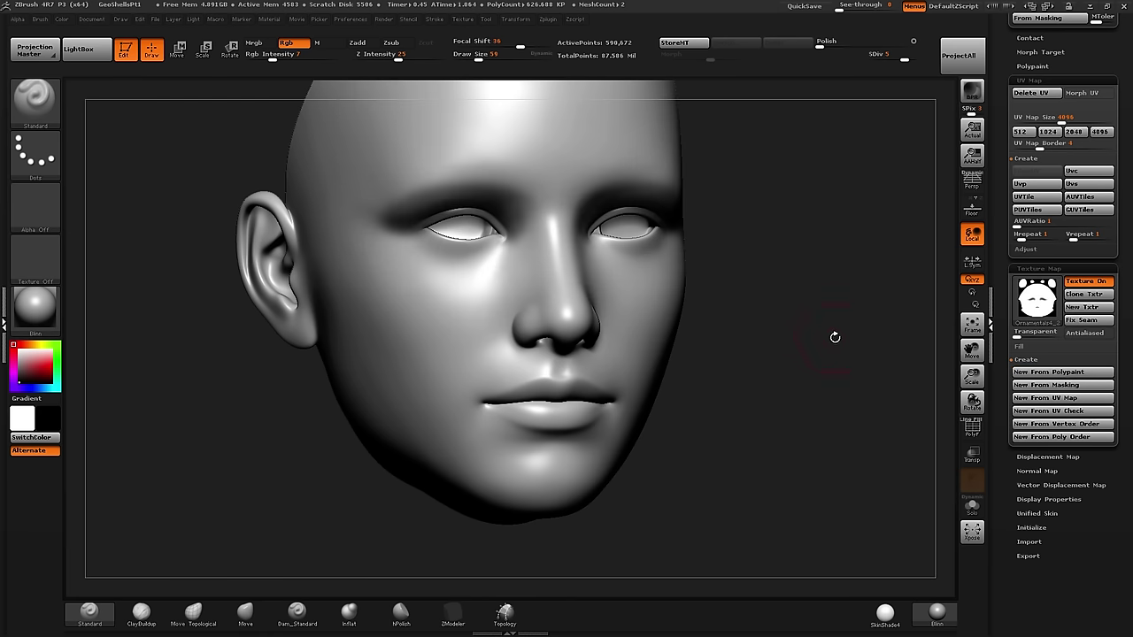
{"action": "key", "text": "ctrl+d"}
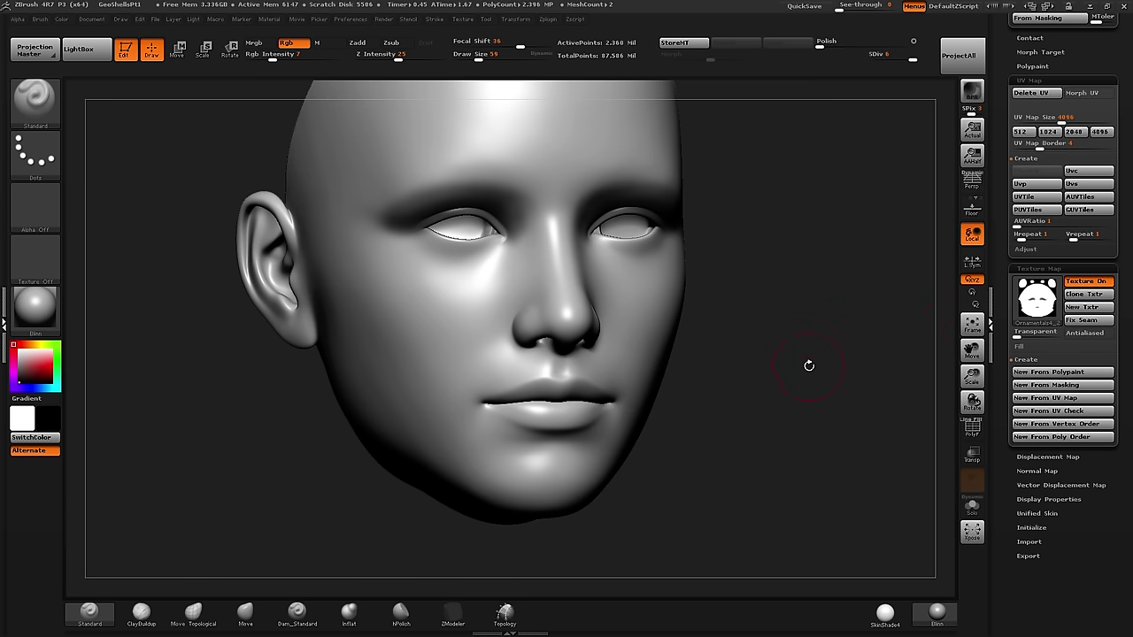
- Clone the texture map, export it as the JPEG SmokeyEye1_Trans at Quality 100, and switch to DAZ Studio
{"action": "left_click", "coordinate": [1083, 293]}
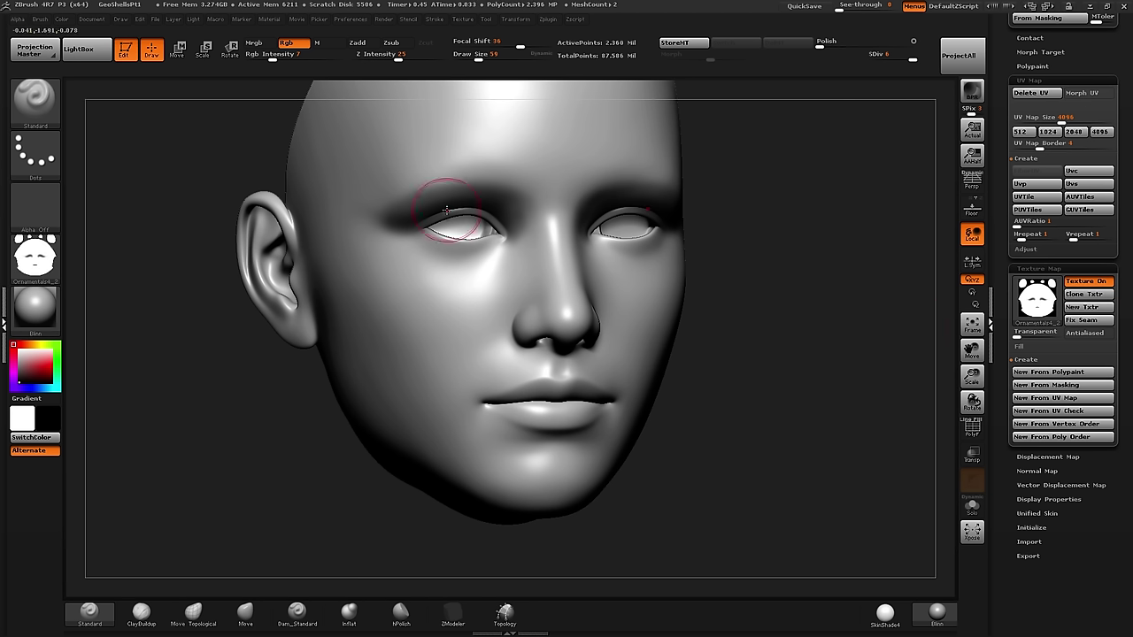
{"action": "left_click", "coordinate": [36, 256]}
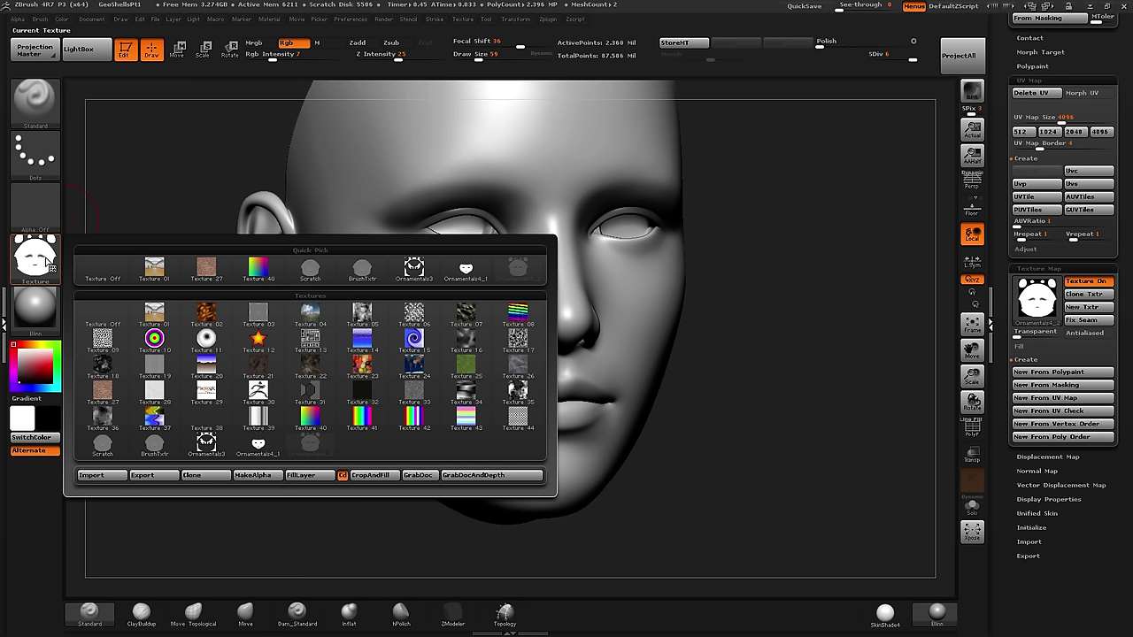
{"action": "left_click", "coordinate": [151, 476]}
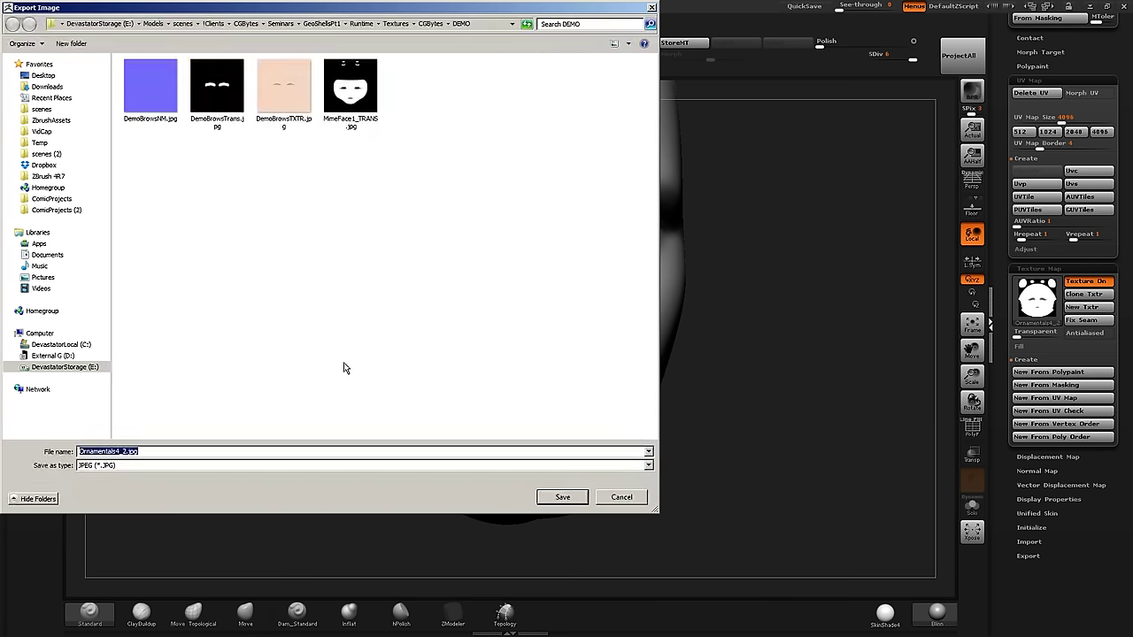
{"action": "type", "text": "SmokeyEye1_Trans"}
{"action": "key", "text": "Return"}
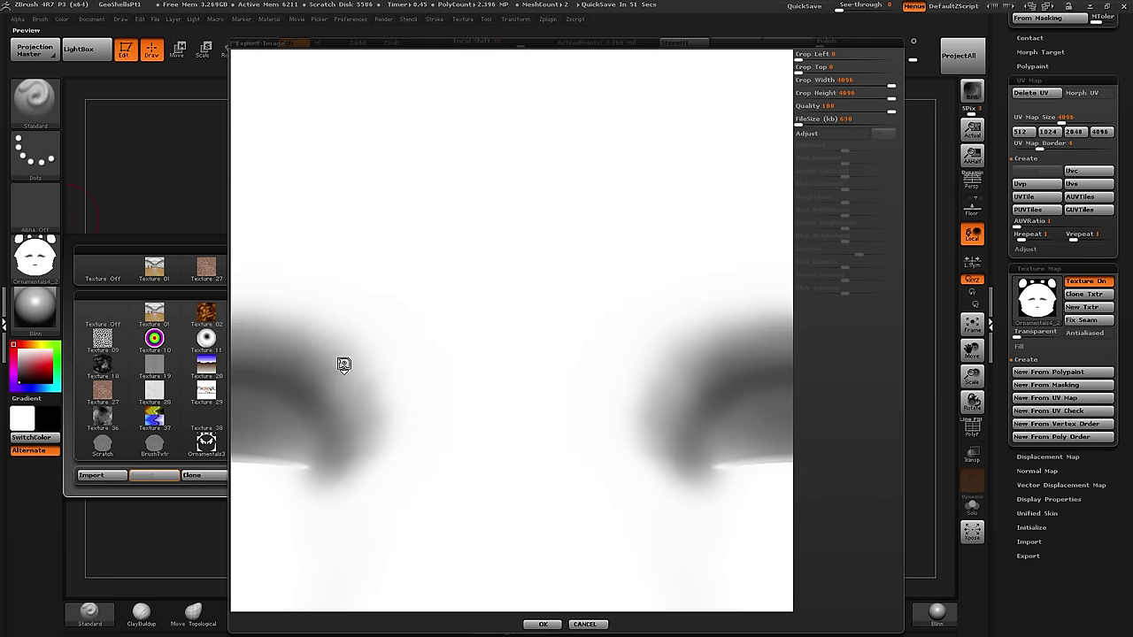
{"action": "key", "text": "Return"}
{"action": "key", "text": "alt+Tab"}
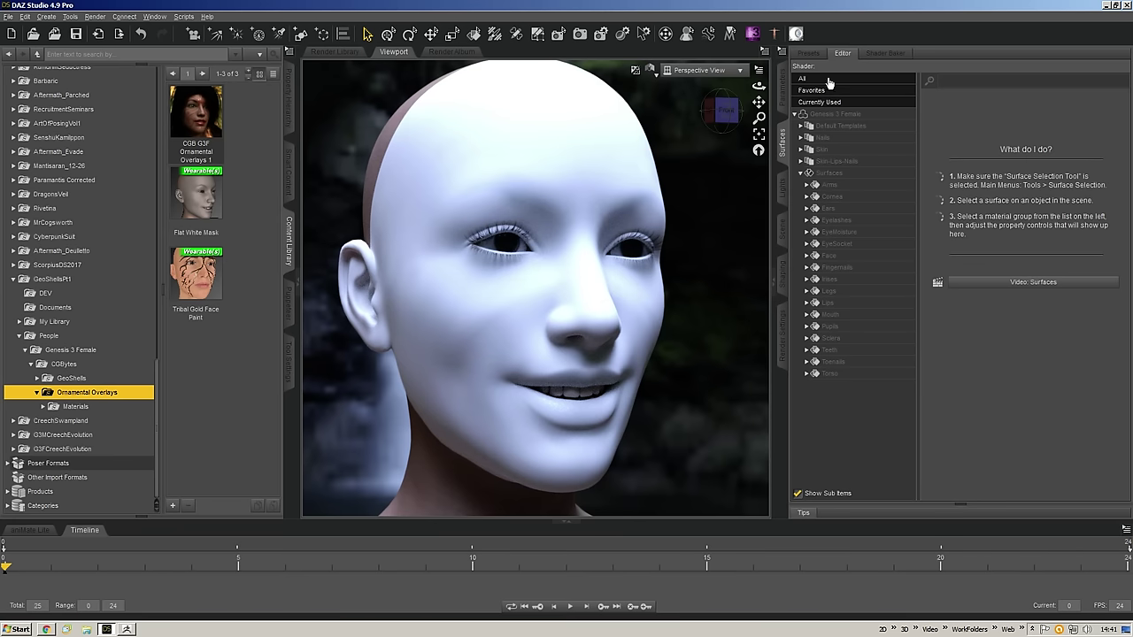
{"action": "left_click", "coordinate": [827, 208]}
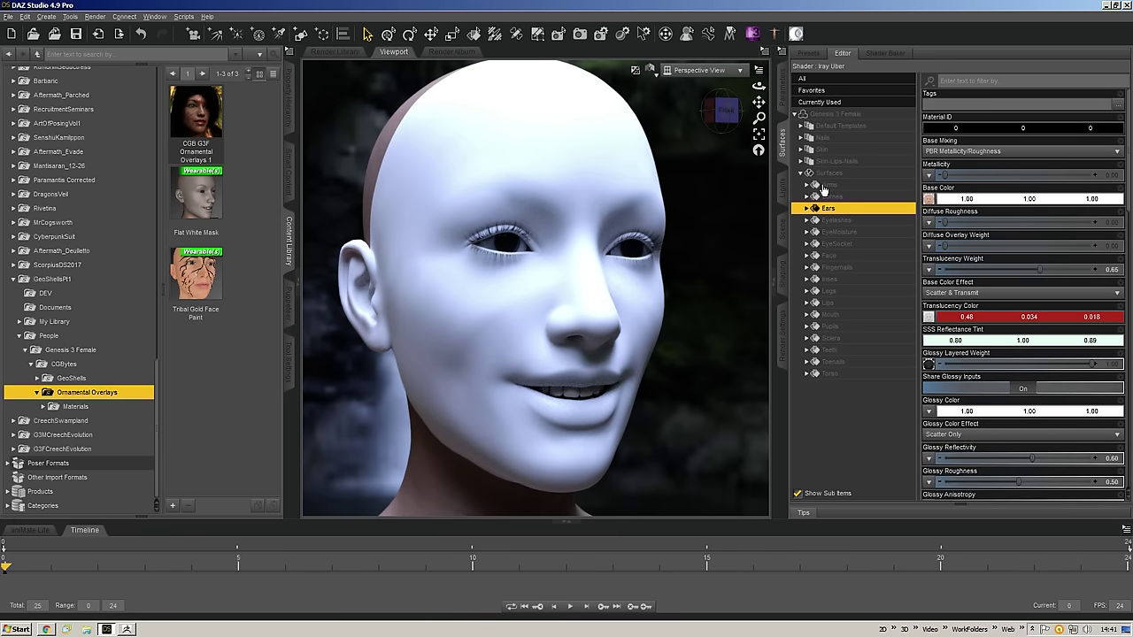
{"action": "left_click", "coordinate": [834, 256], "text": "ctrl"}
{"action": "left_click", "coordinate": [836, 304], "text": "ctrl"}
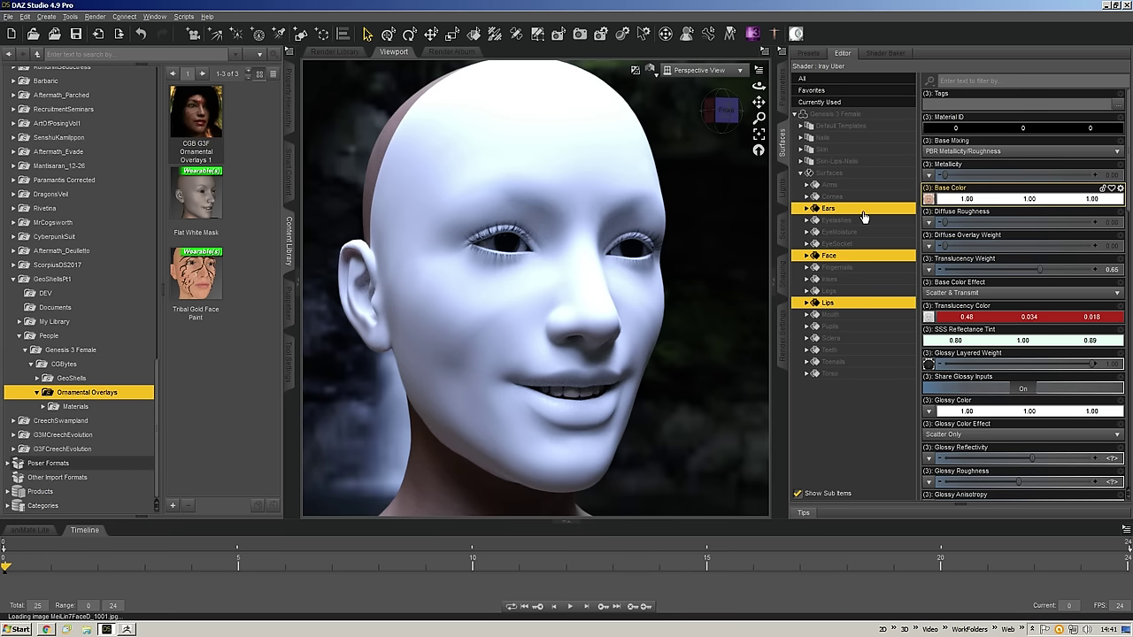
- Select the CGB Basic Geo Shell G3F and its Face, Ears and Lips surfaces for editing
{"action": "left_click", "coordinate": [782, 89]}
{"action": "left_click", "coordinate": [853, 71]}
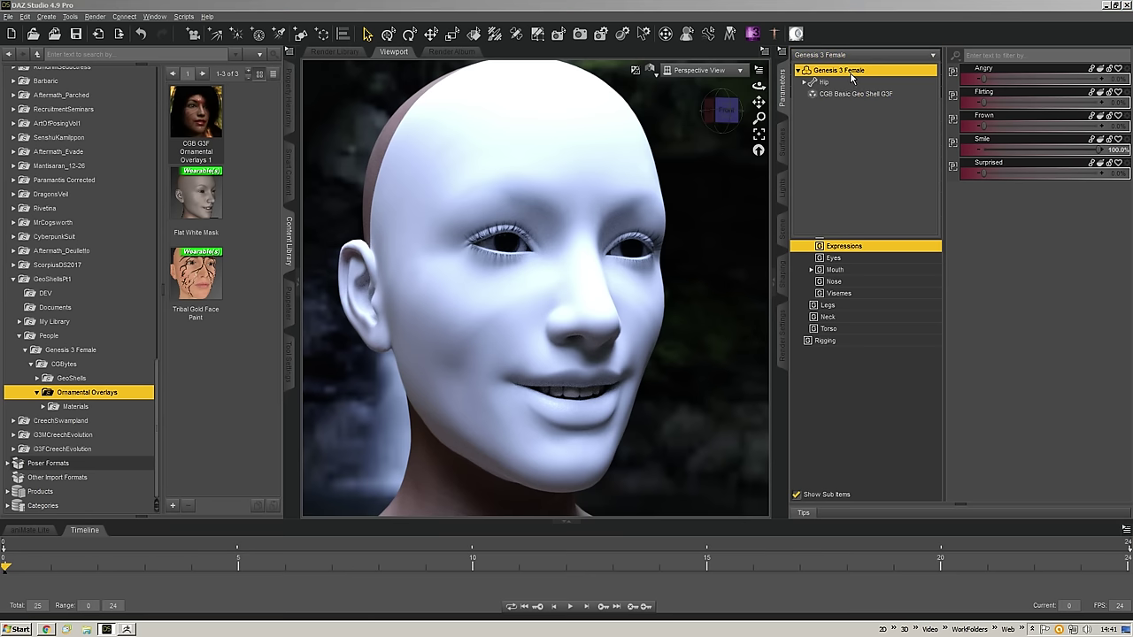
{"action": "left_click", "coordinate": [850, 95]}
{"action": "left_click", "coordinate": [782, 149]}
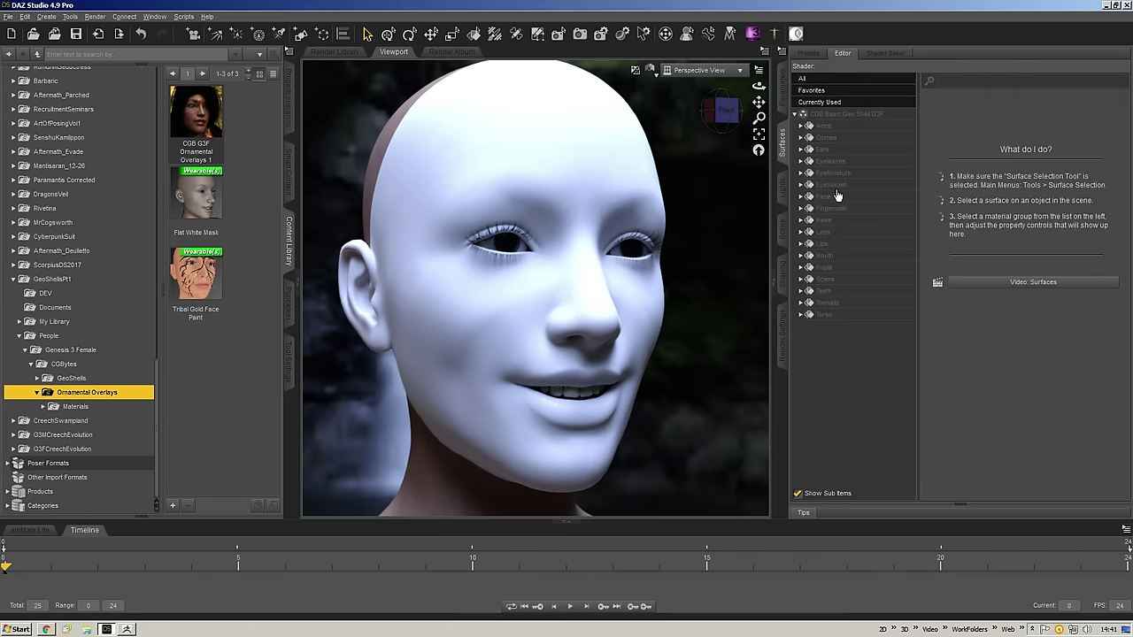
{"action": "left_click", "coordinate": [839, 197]}
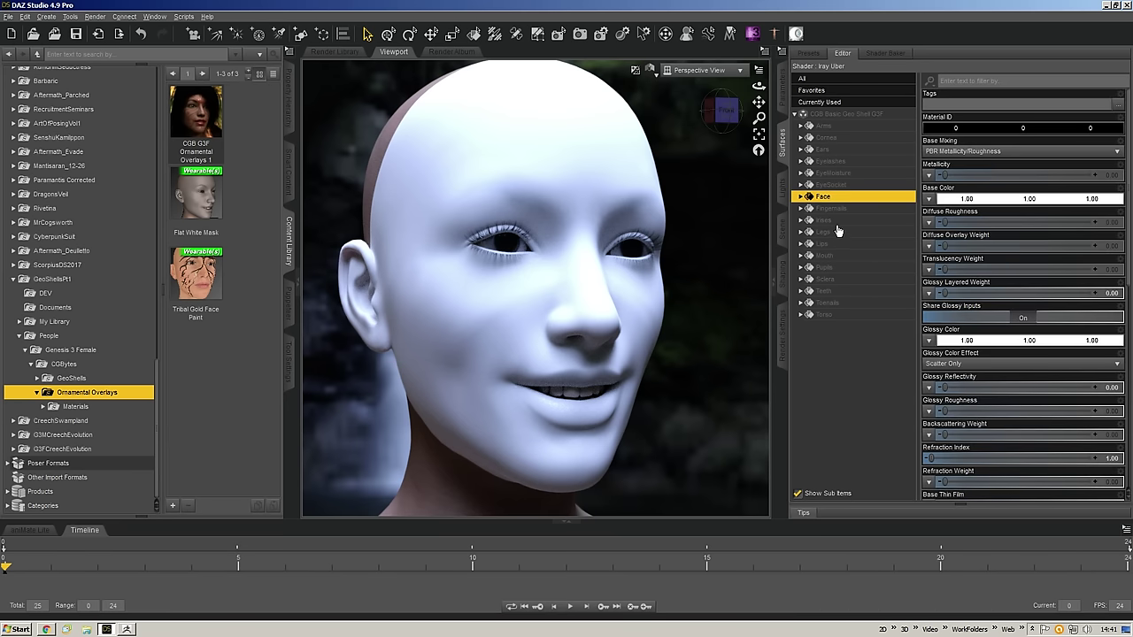
{"action": "left_click", "coordinate": [831, 151], "text": "ctrl"}
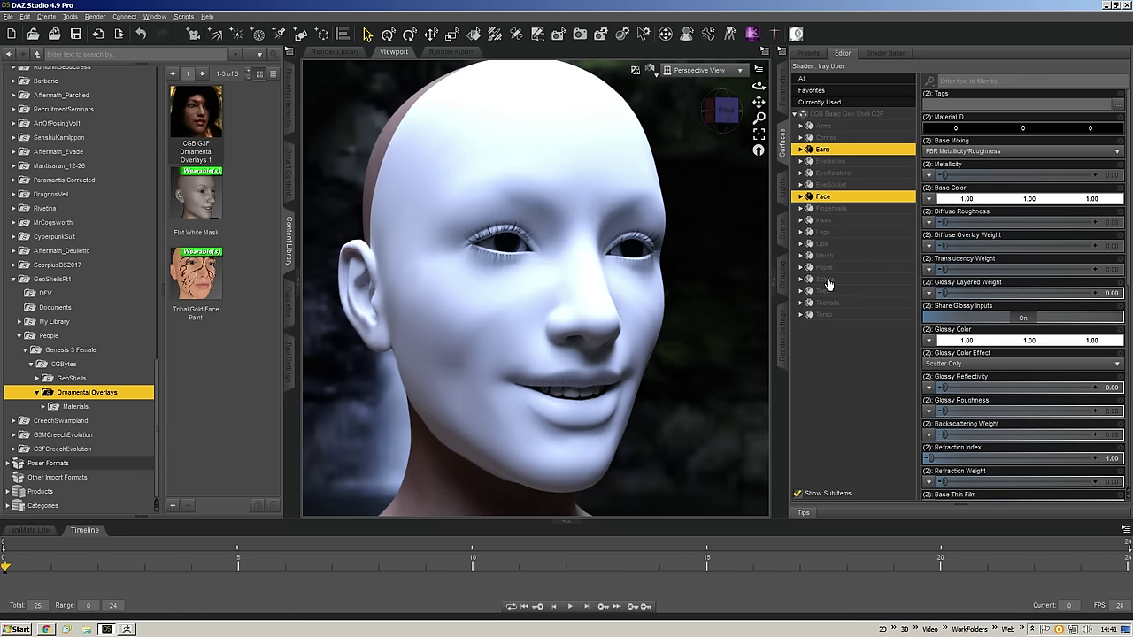
{"action": "left_click", "coordinate": [830, 244], "text": "ctrl"}
- Try SmokeyEye1_Trans.jpg as the Cutout Opacity map of the selected shell surfaces, and clear the map again
{"action": "scroll", "coordinate": [962, 234], "scroll_direction": "down", "scroll_amount": 1}
{"action": "scroll", "coordinate": [962, 241], "scroll_direction": "down", "scroll_amount": 5}
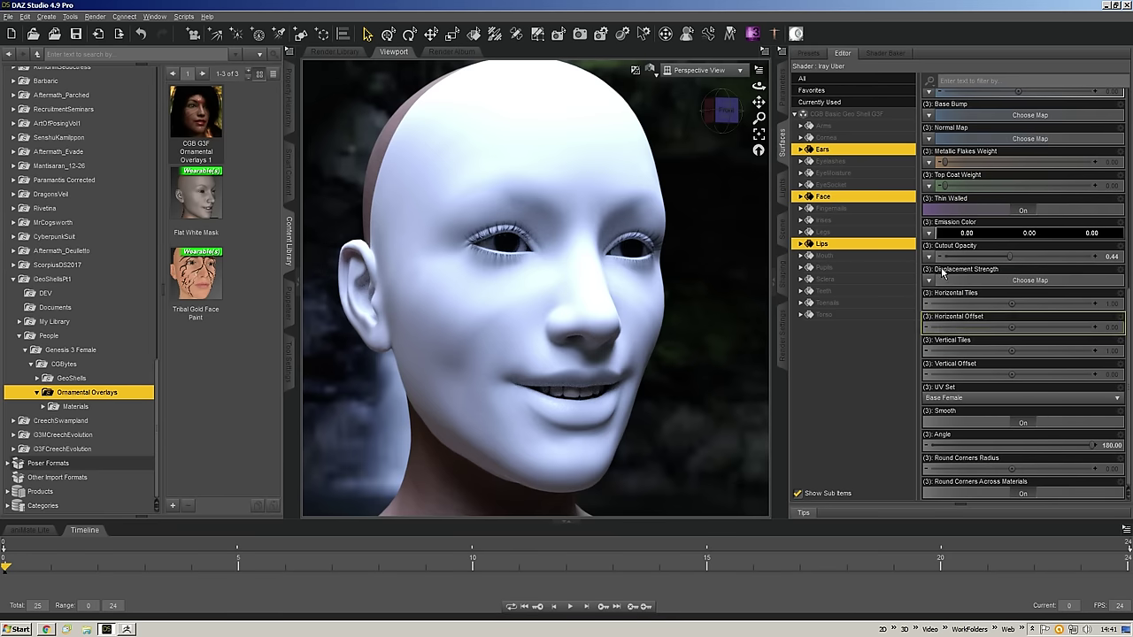
{"action": "left_click", "coordinate": [928, 257]}
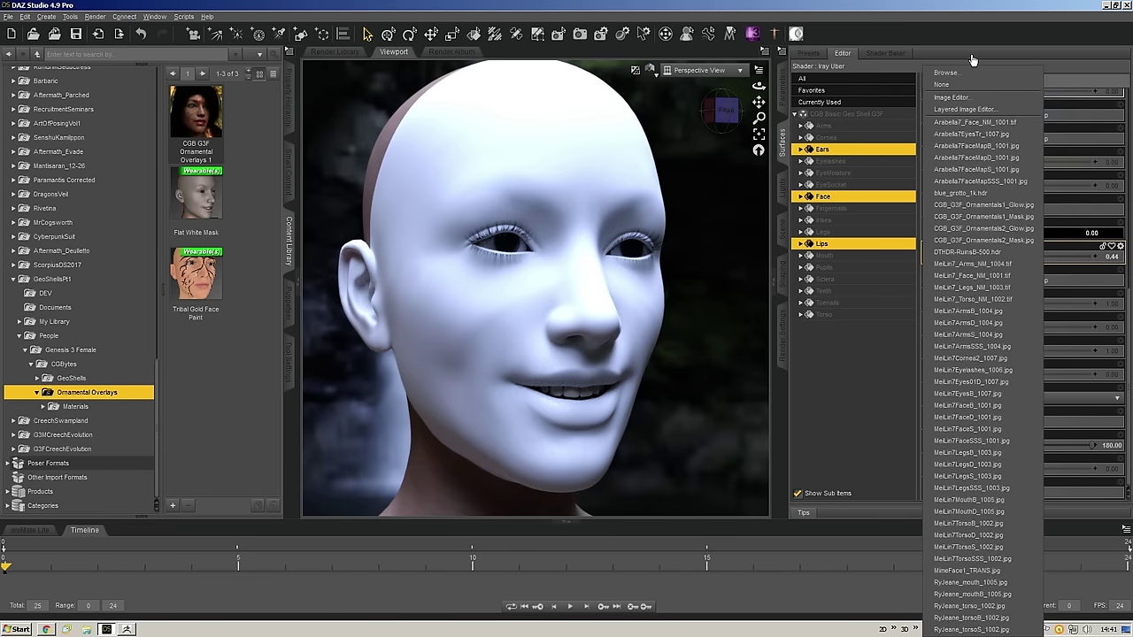
{"action": "left_click", "coordinate": [951, 73]}
{"action": "left_click", "coordinate": [431, 106]}
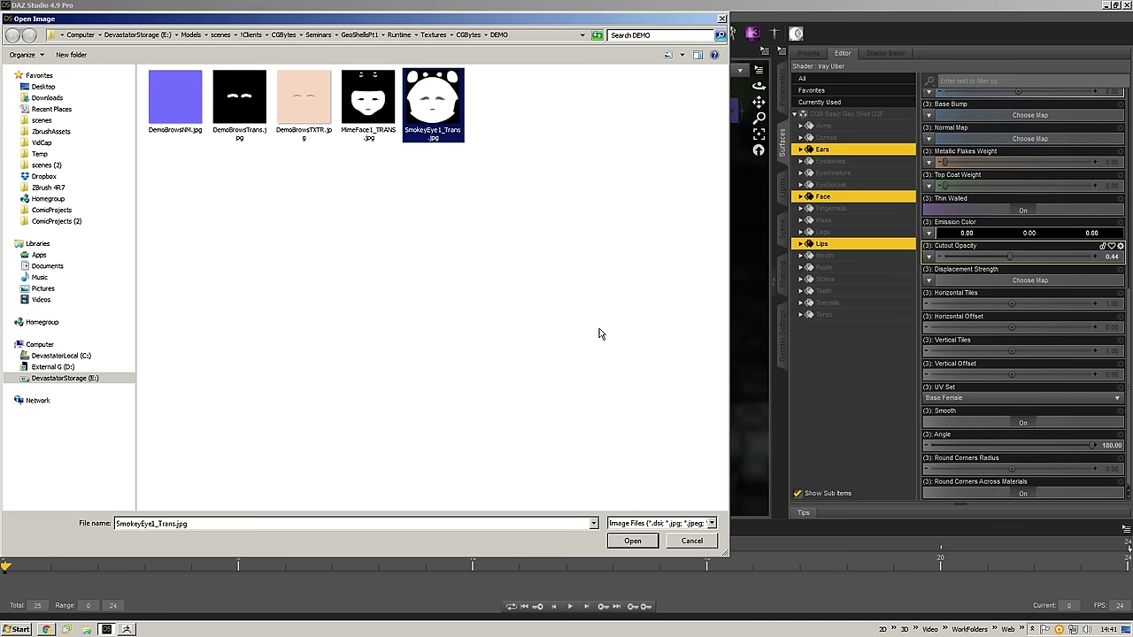
{"action": "left_click", "coordinate": [632, 540]}
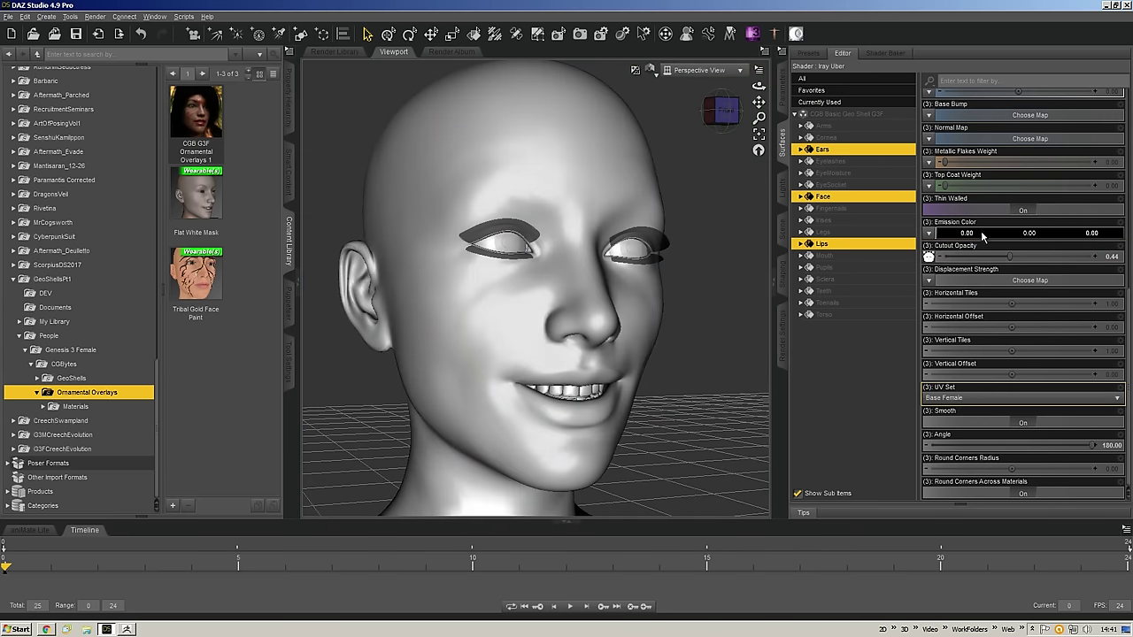
{"action": "left_click", "coordinate": [930, 256]}
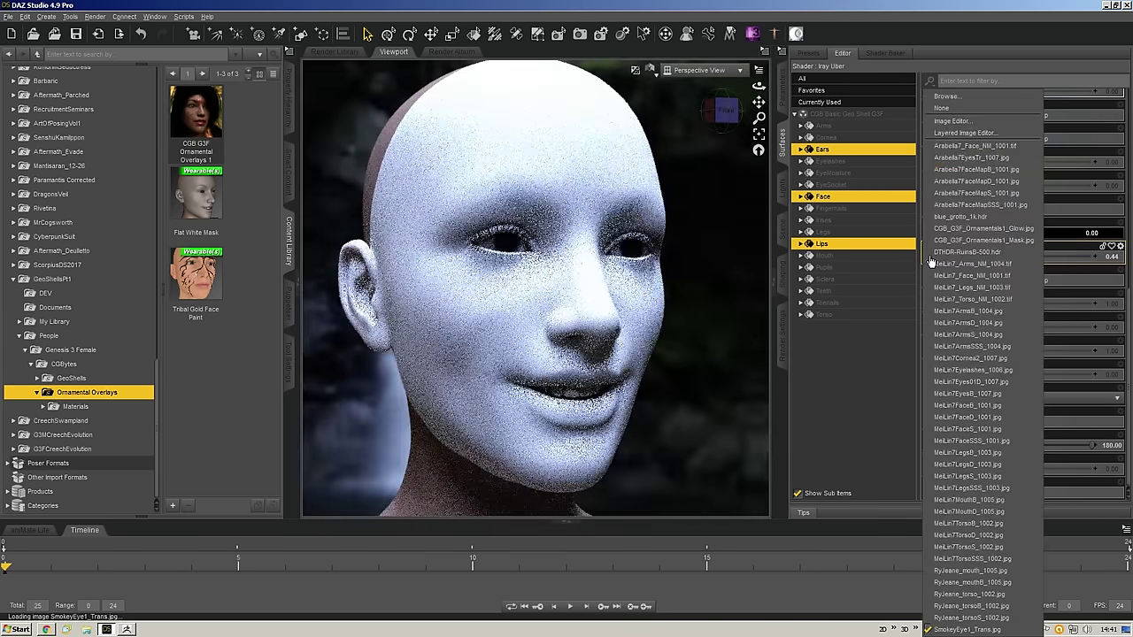
{"action": "left_click", "coordinate": [938, 110]}
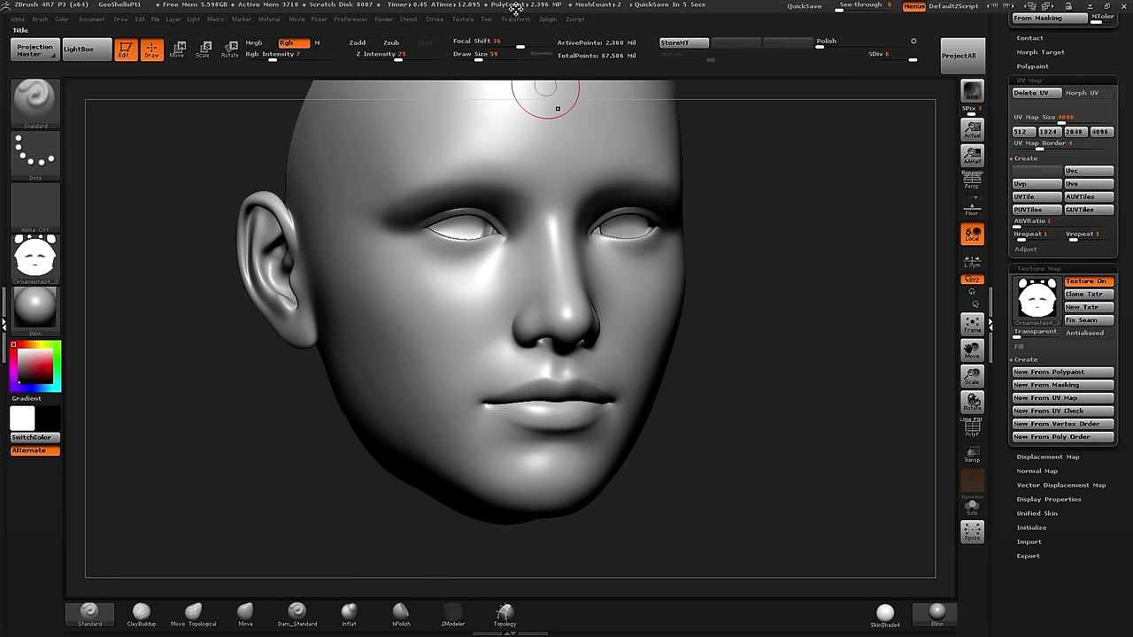
- Invert the makeup texture's colors and export it as a JPEG at Quality 100, replacing SmokeyEye1_Trans.jpg in the DEMO folder
{"action": "left_click", "coordinate": [464, 20]}
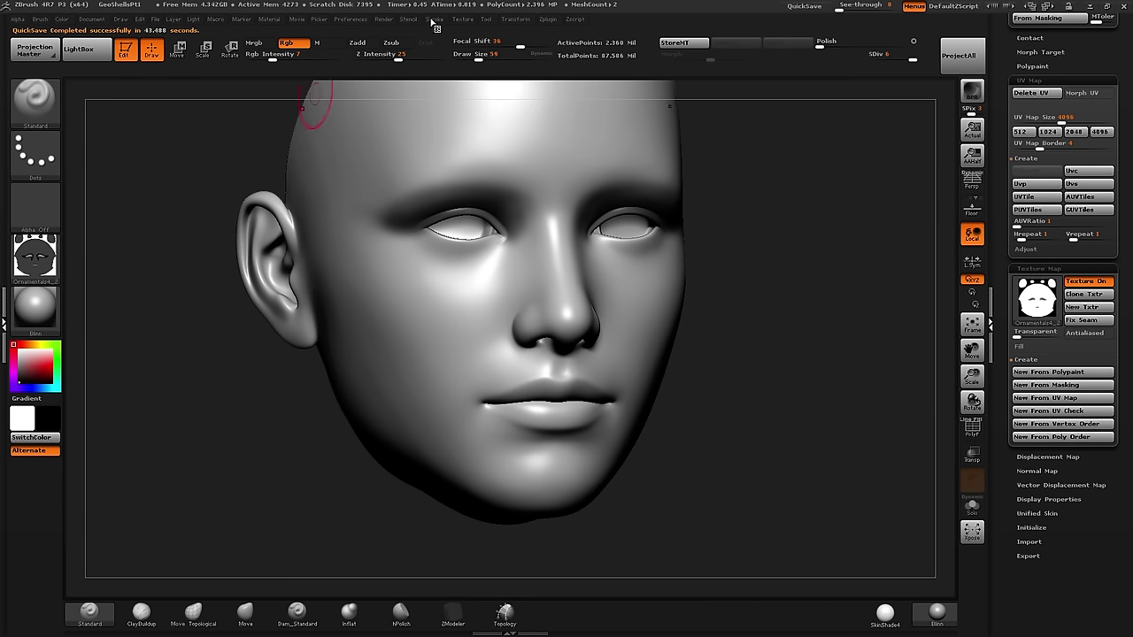
{"action": "left_click", "coordinate": [43, 255]}
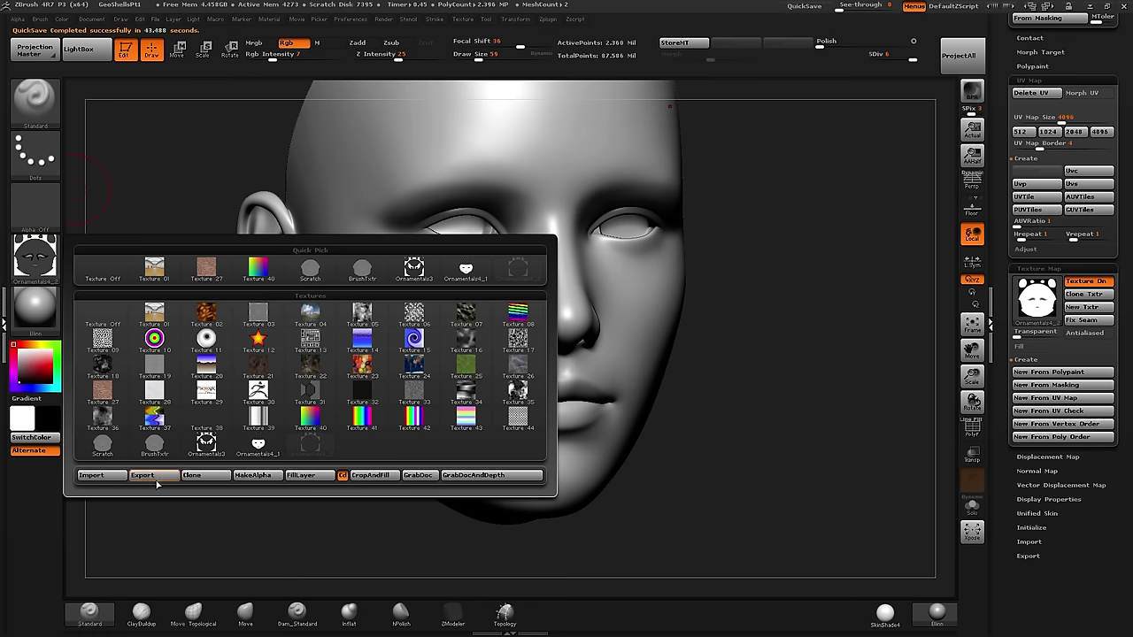
{"action": "left_click", "coordinate": [156, 475]}
{"action": "double_click", "coordinate": [403, 113]}
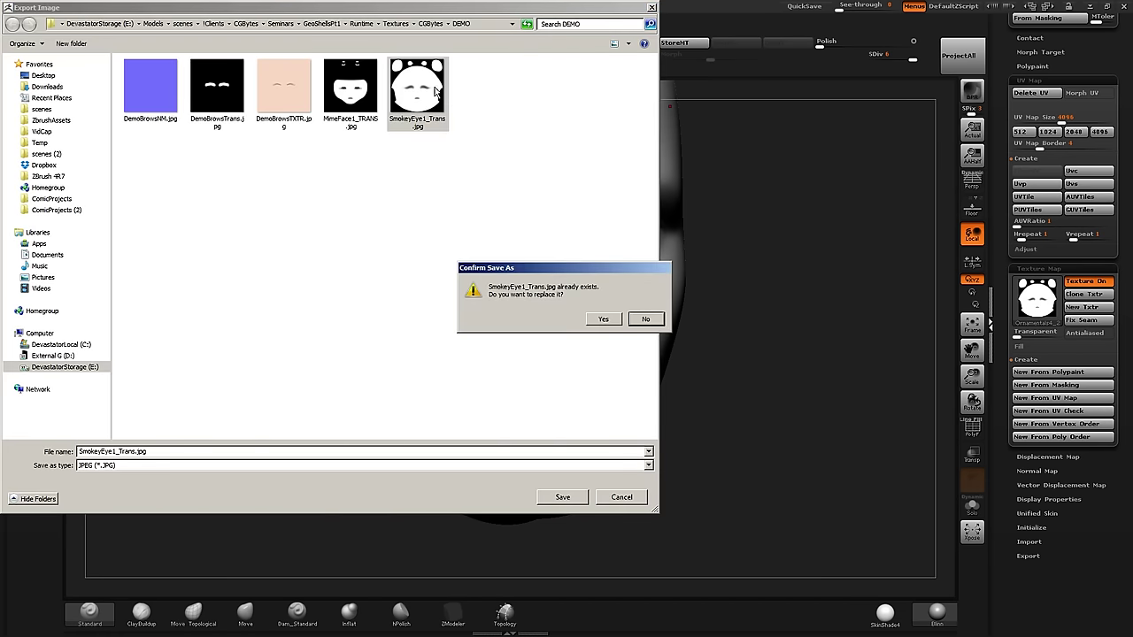
{"action": "left_click", "coordinate": [609, 322]}
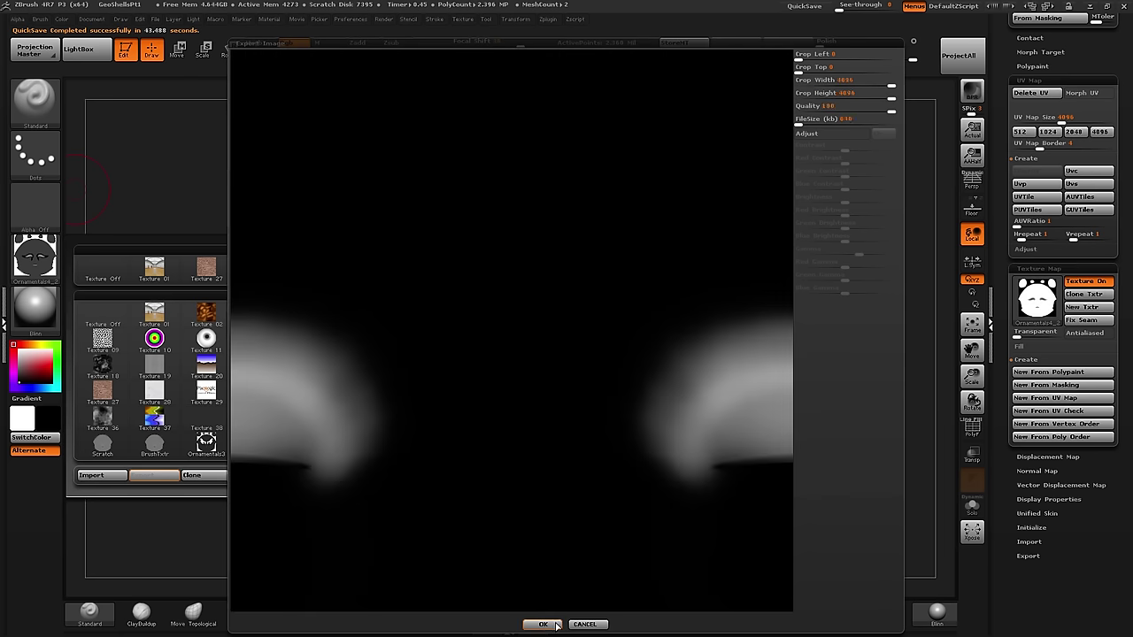
{"action": "left_click", "coordinate": [543, 625]}
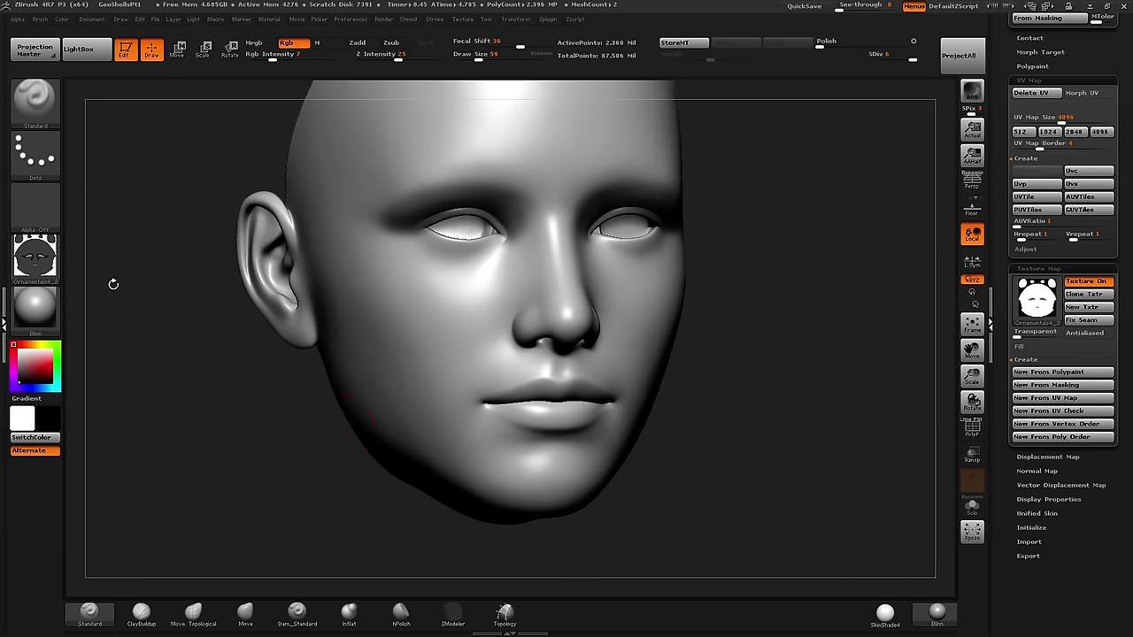
{"action": "mouse_move", "coordinate": [49, 276]}
- Switch to DAZ Studio and load the re-exported SmokeyEye1_Trans.jpg as the Cutout Opacity map of the selected shell surfaces
{"action": "key", "text": "alt+Tab"}
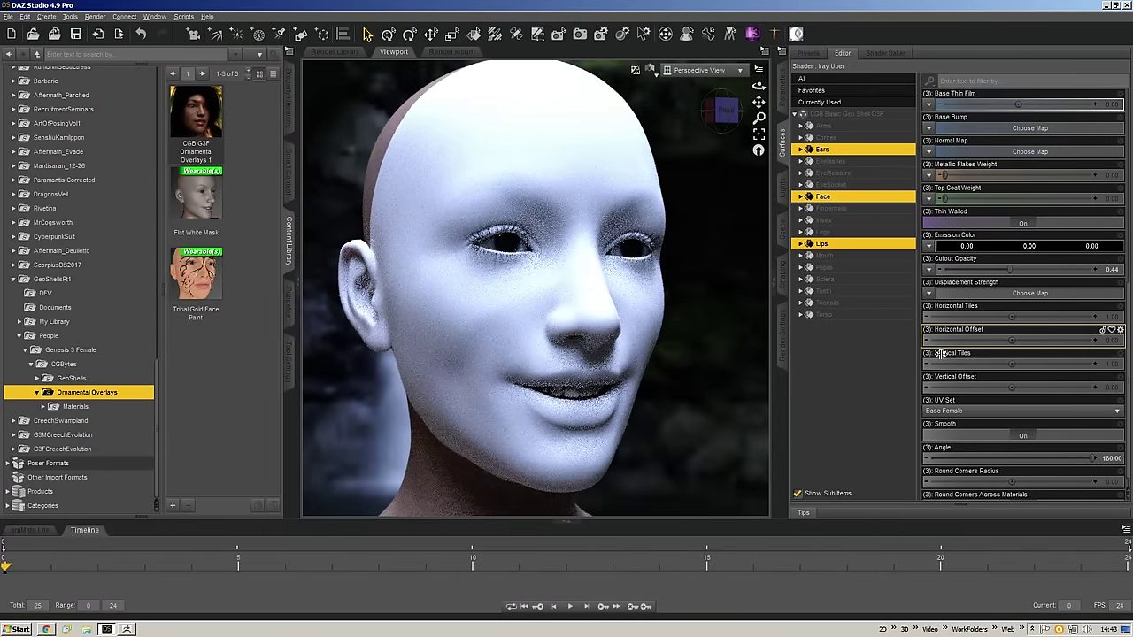
{"action": "key", "text": "ctrl+9"}
{"action": "left_click", "coordinate": [928, 270]}
{"action": "left_click", "coordinate": [946, 100]}
{"action": "double_click", "coordinate": [433, 93]}
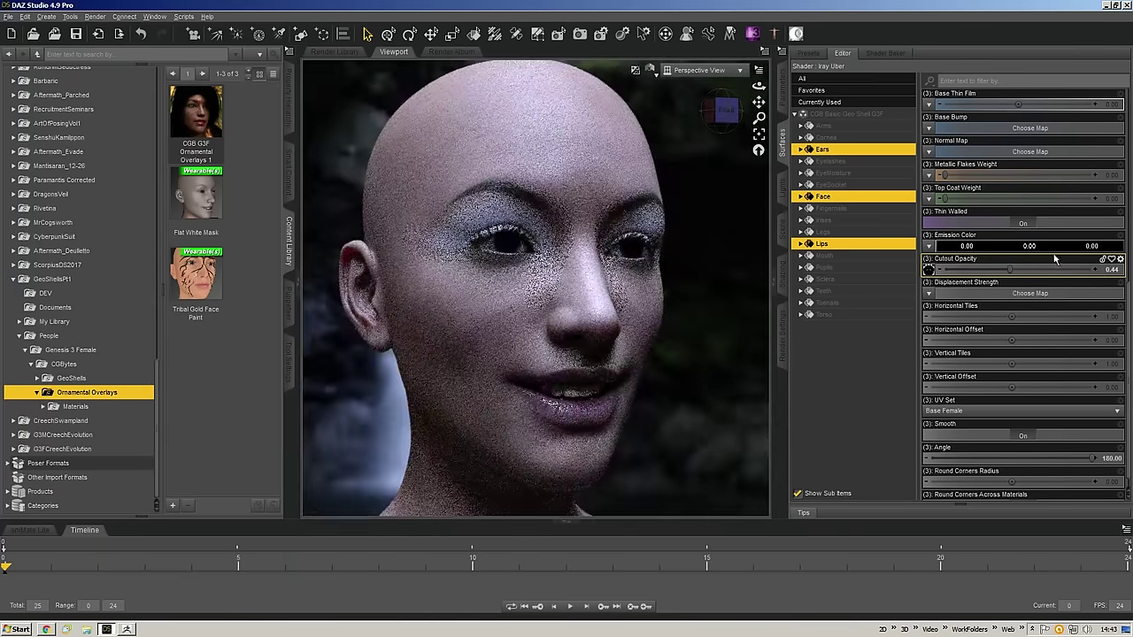
- Examine the eye makeup's shape and soft edges up close in the rendered viewport
{"action": "left_click", "coordinate": [726, 111]}
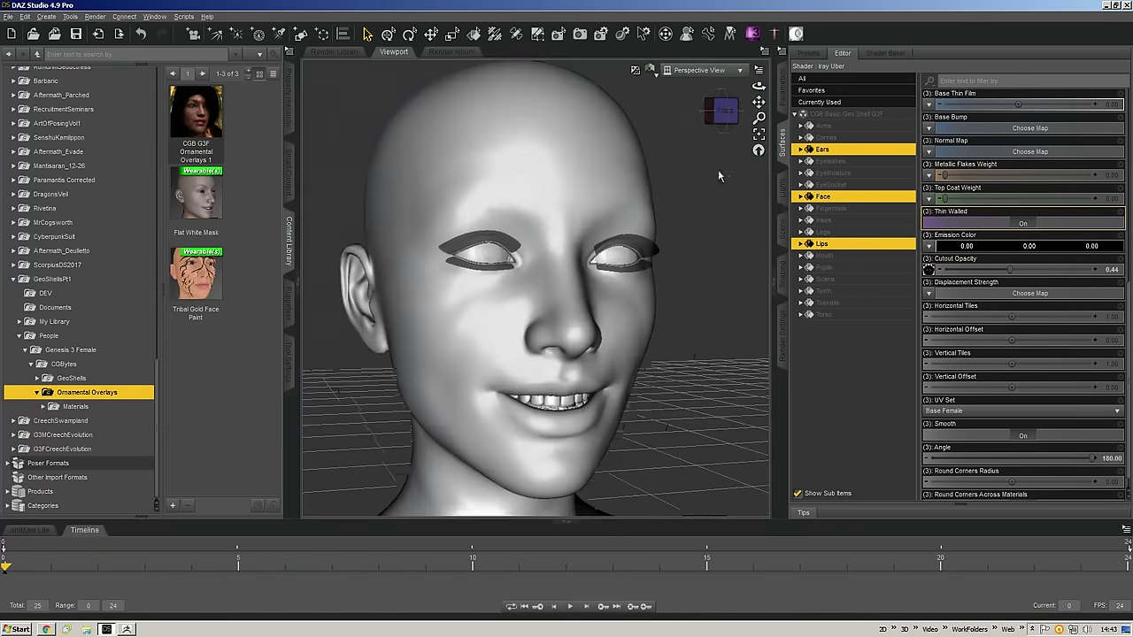
{"action": "scroll", "coordinate": [718, 175], "scroll_direction": "up", "scroll_amount": 5}
{"action": "scroll", "coordinate": [726, 133], "scroll_direction": "down", "scroll_amount": 3}
{"action": "left_click_drag", "start_coordinate": [726, 129], "coordinate": [744, 144]}
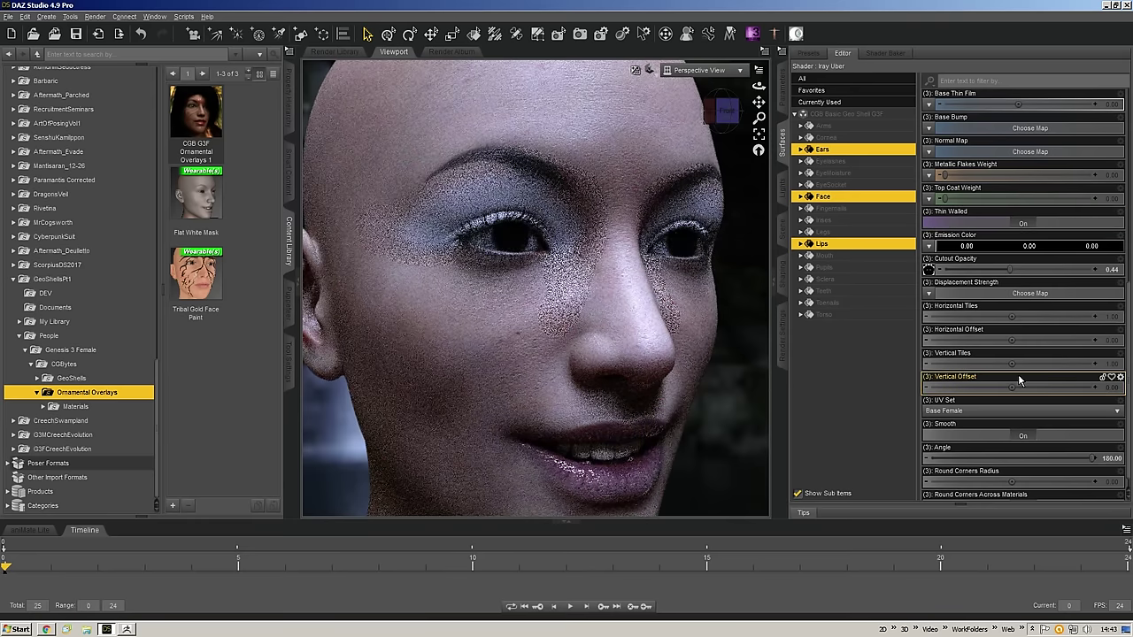
{"action": "mouse_move", "coordinate": [1018, 379]}
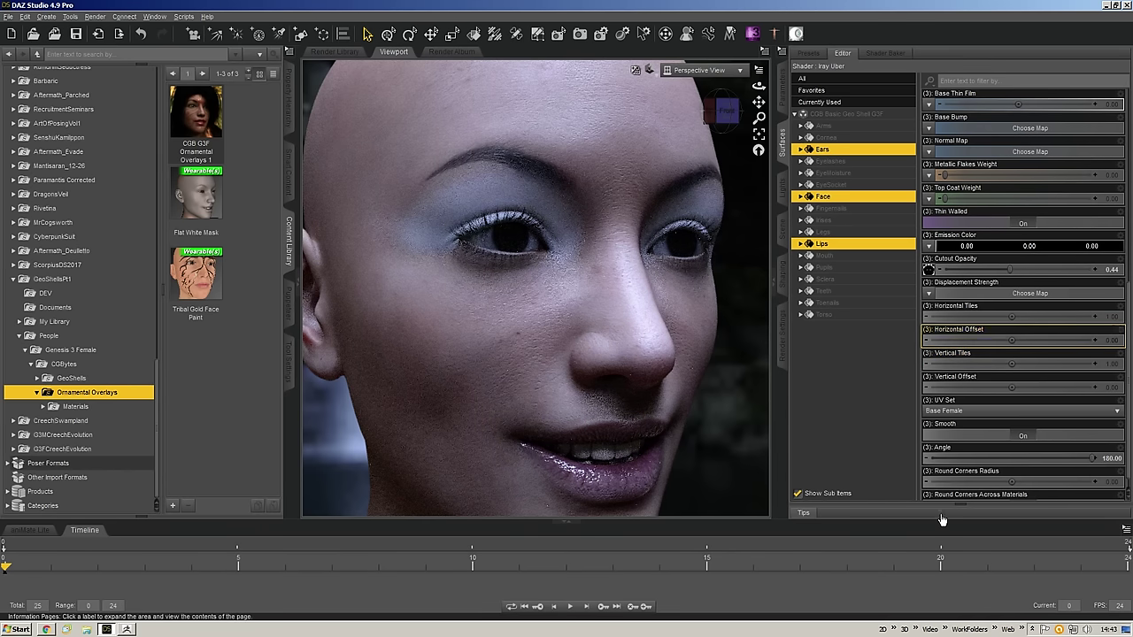
{"action": "scroll", "coordinate": [974, 443], "scroll_direction": "down", "scroll_amount": 1}
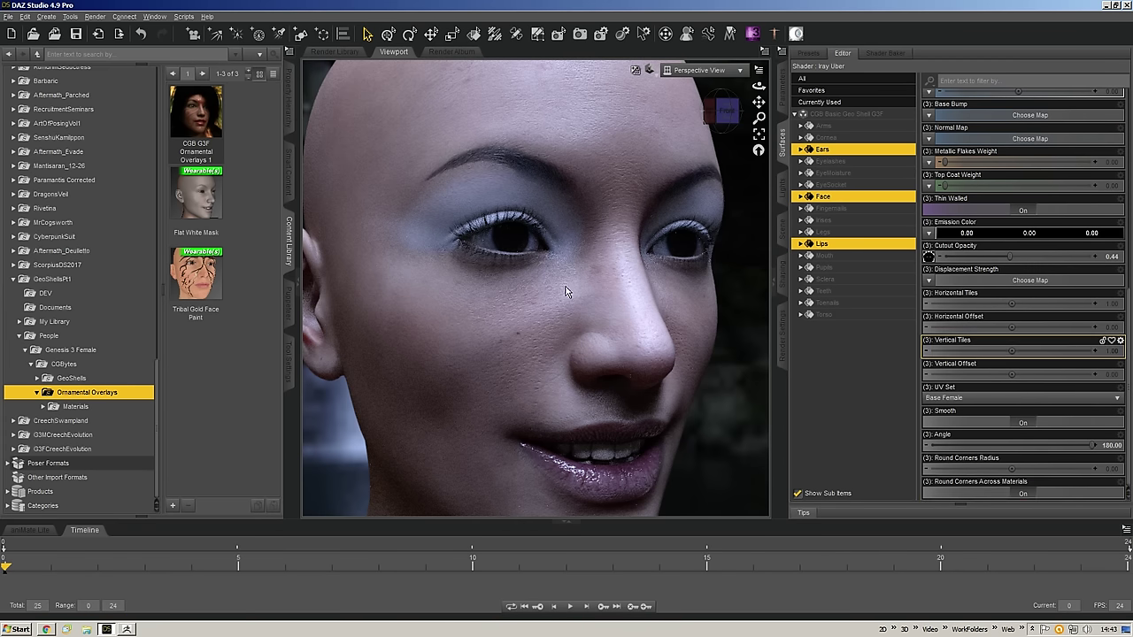
- Try a dark green Base Color of 0.027, 0.099, 0.028 on the selected shell surfaces
{"action": "scroll", "coordinate": [976, 374], "scroll_direction": "up", "scroll_amount": 10}
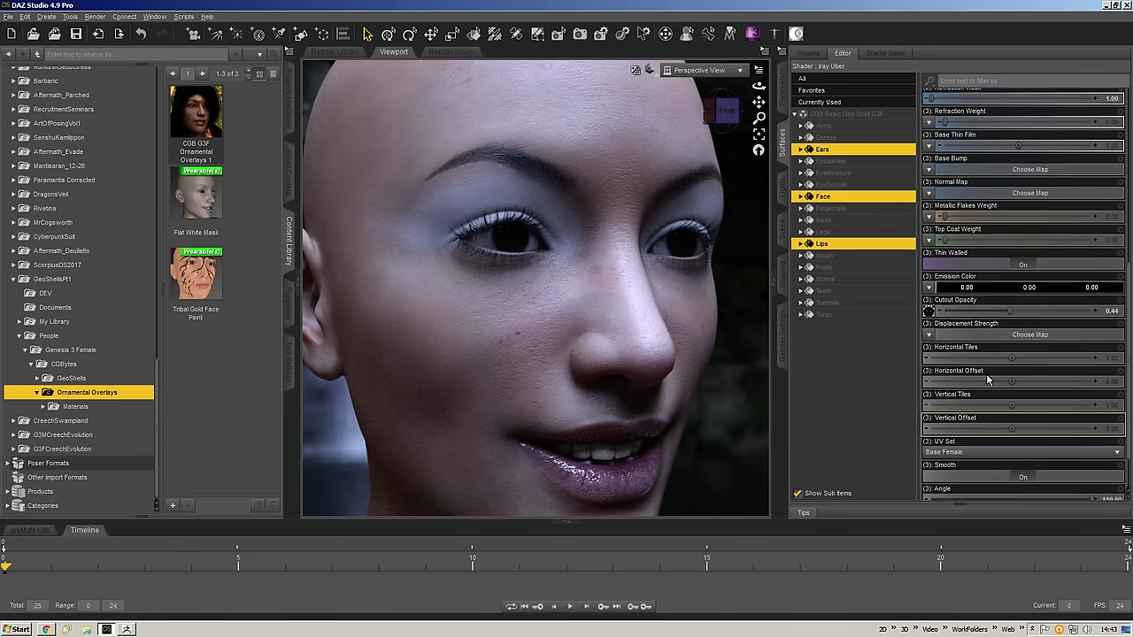
{"action": "scroll", "coordinate": [1003, 305], "scroll_direction": "down", "scroll_amount": 5}
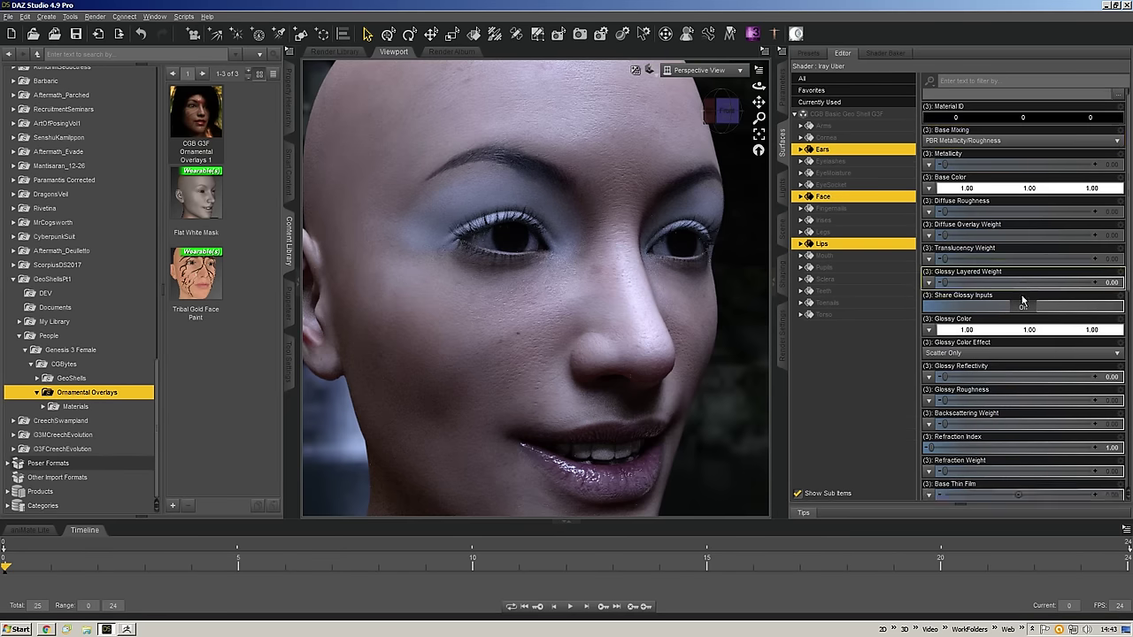
{"action": "scroll", "coordinate": [1003, 304], "scroll_direction": "up", "scroll_amount": 5}
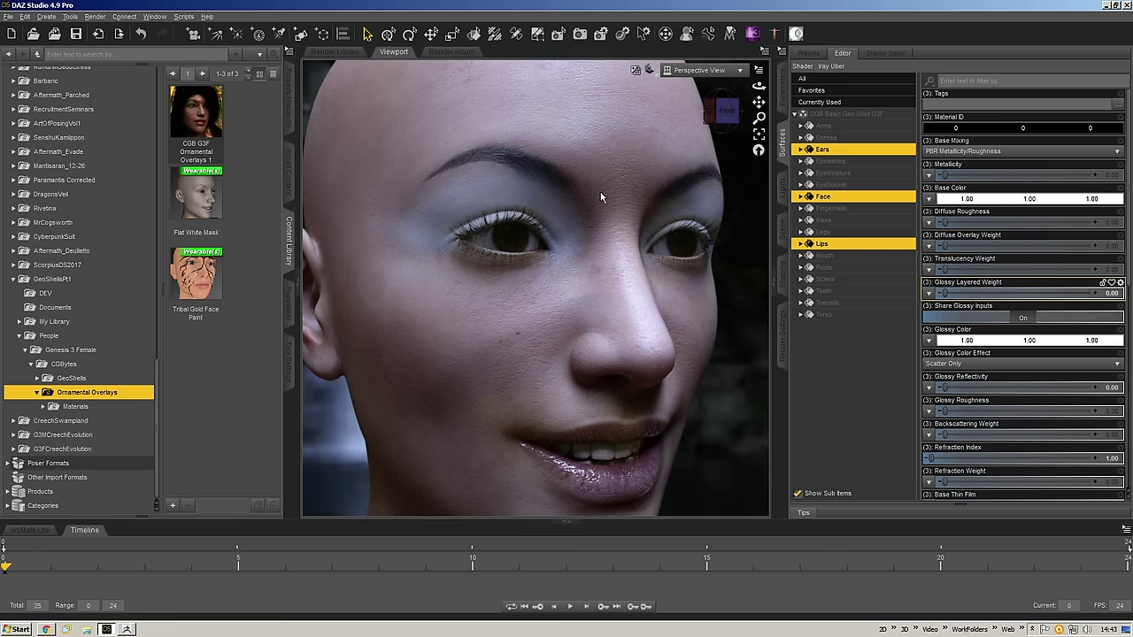
{"action": "left_click", "coordinate": [989, 199]}
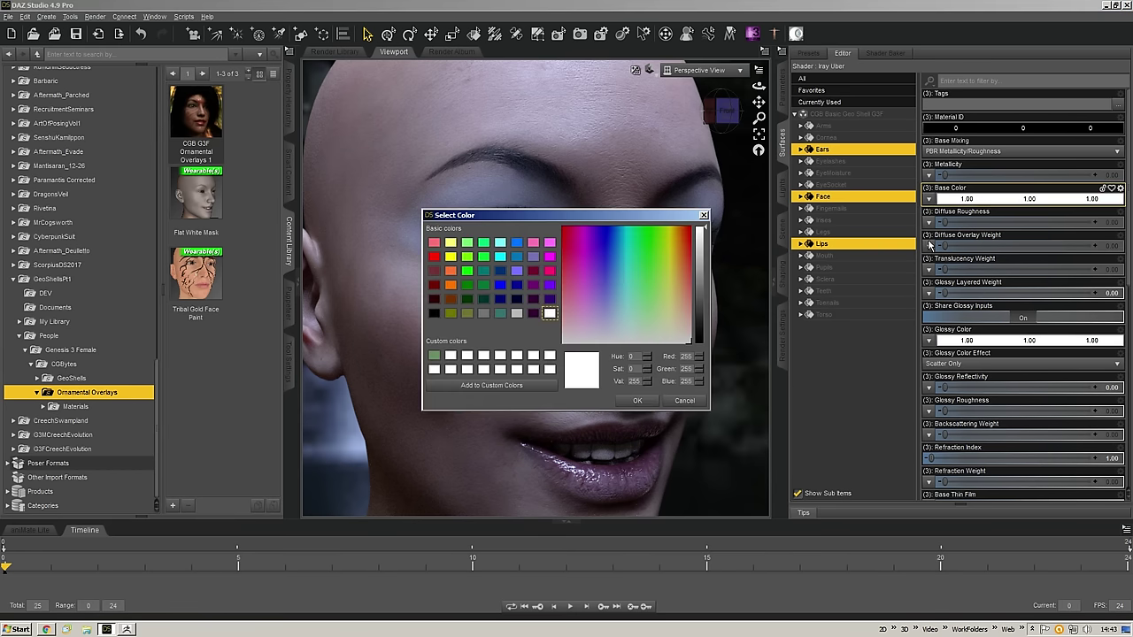
{"action": "left_click", "coordinate": [648, 293]}
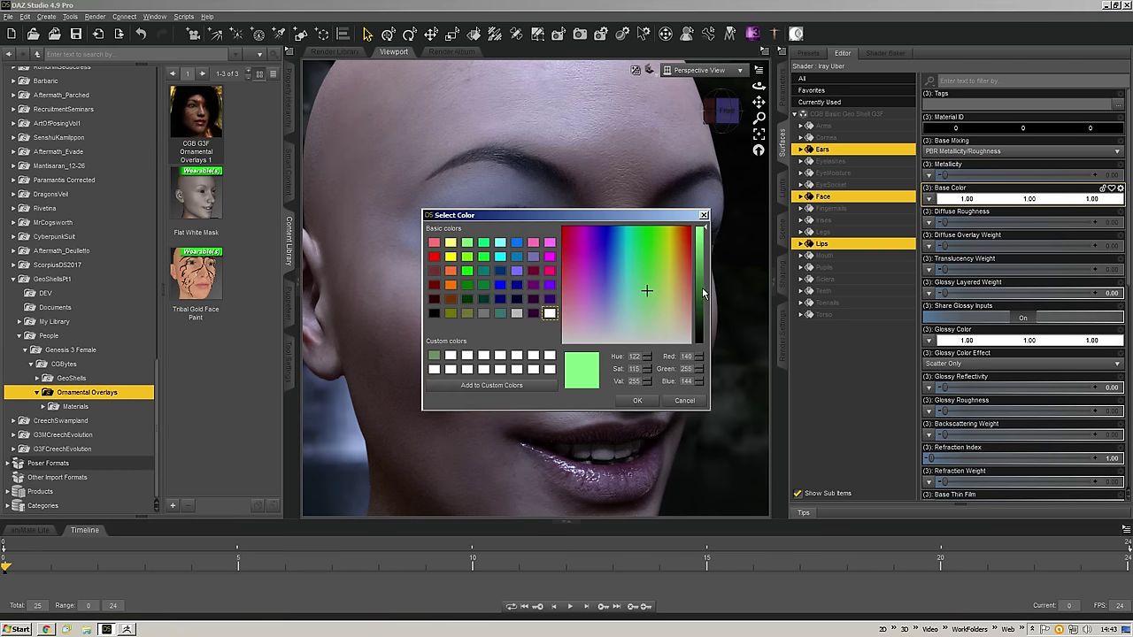
{"action": "left_click_drag", "start_coordinate": [702, 287], "coordinate": [704, 308]}
{"action": "left_click", "coordinate": [637, 400]}
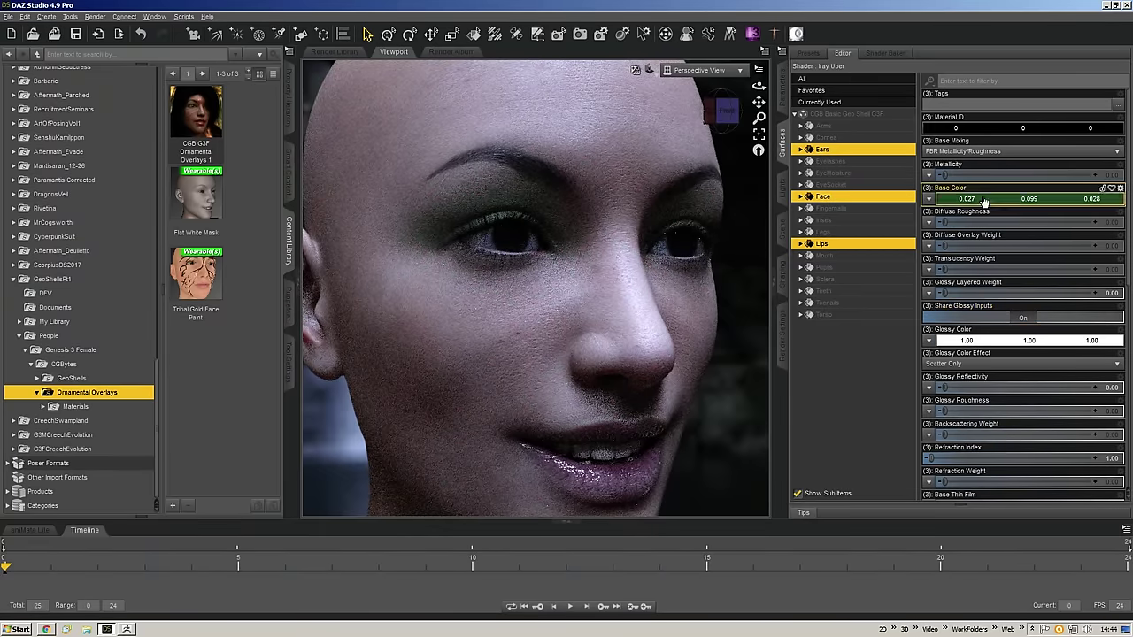
- Recolor the eye makeup dark blue-violet by setting the selected surfaces' Base Color to 0.029, 0.025, 0.13
{"action": "left_click", "coordinate": [1030, 199]}
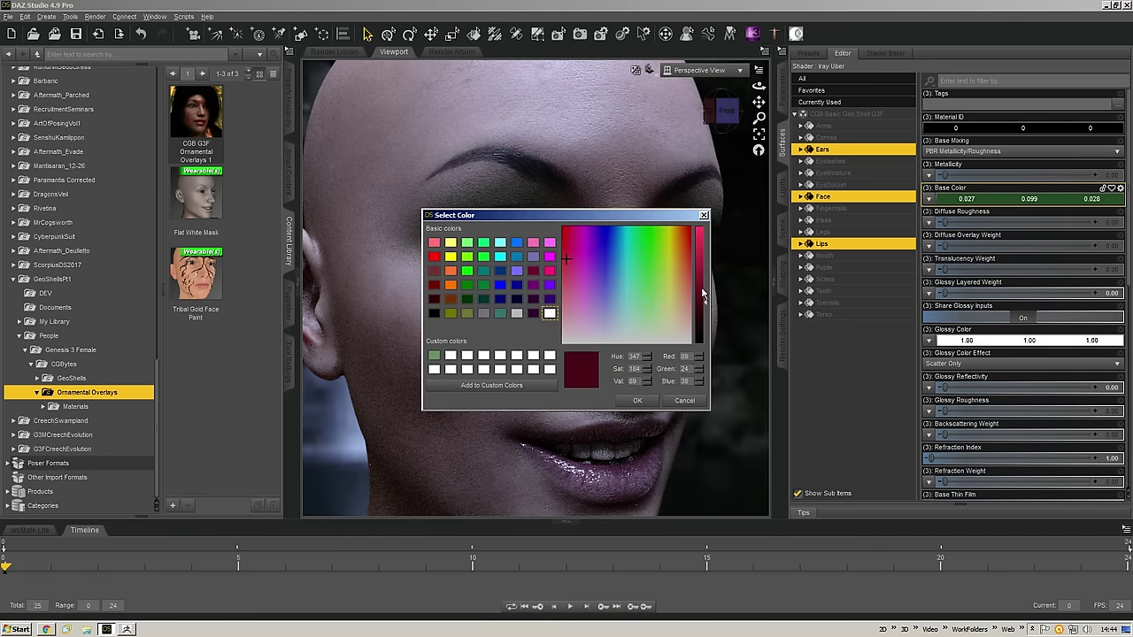
{"action": "left_click_drag", "start_coordinate": [700, 297], "coordinate": [704, 245]}
{"action": "left_click", "coordinate": [602, 255]}
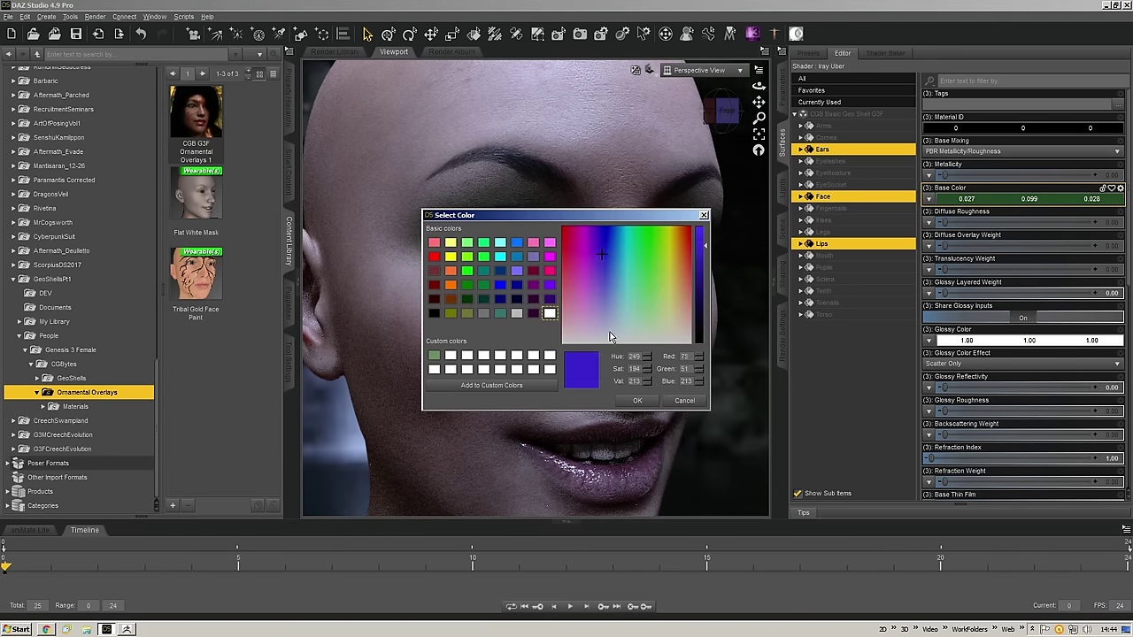
{"action": "left_click", "coordinate": [638, 401]}
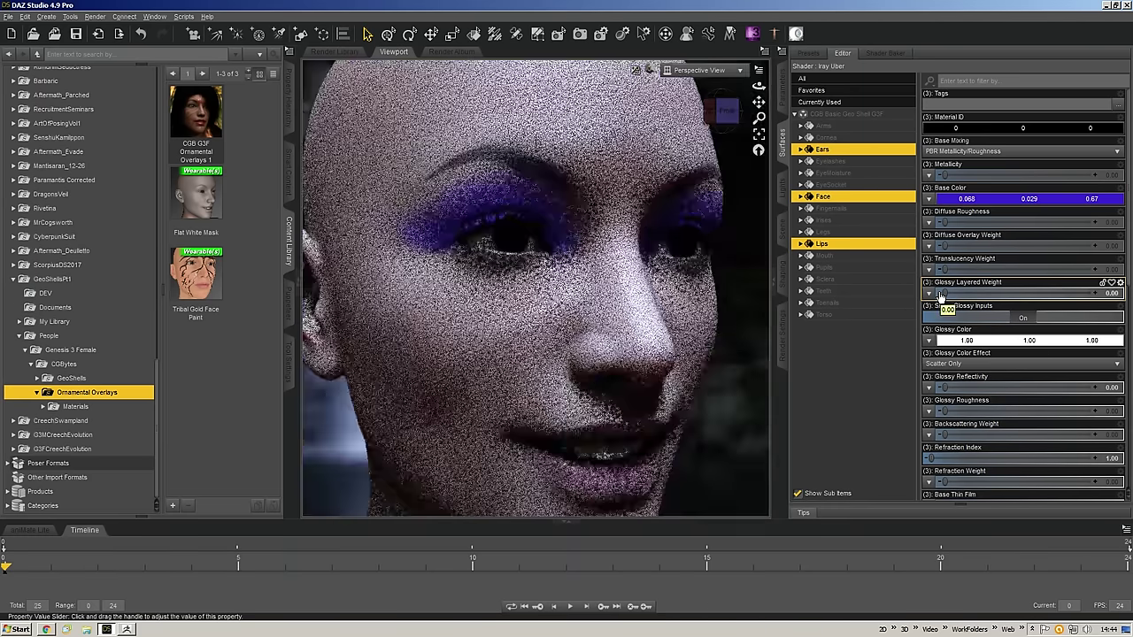
{"action": "left_click", "coordinate": [998, 202]}
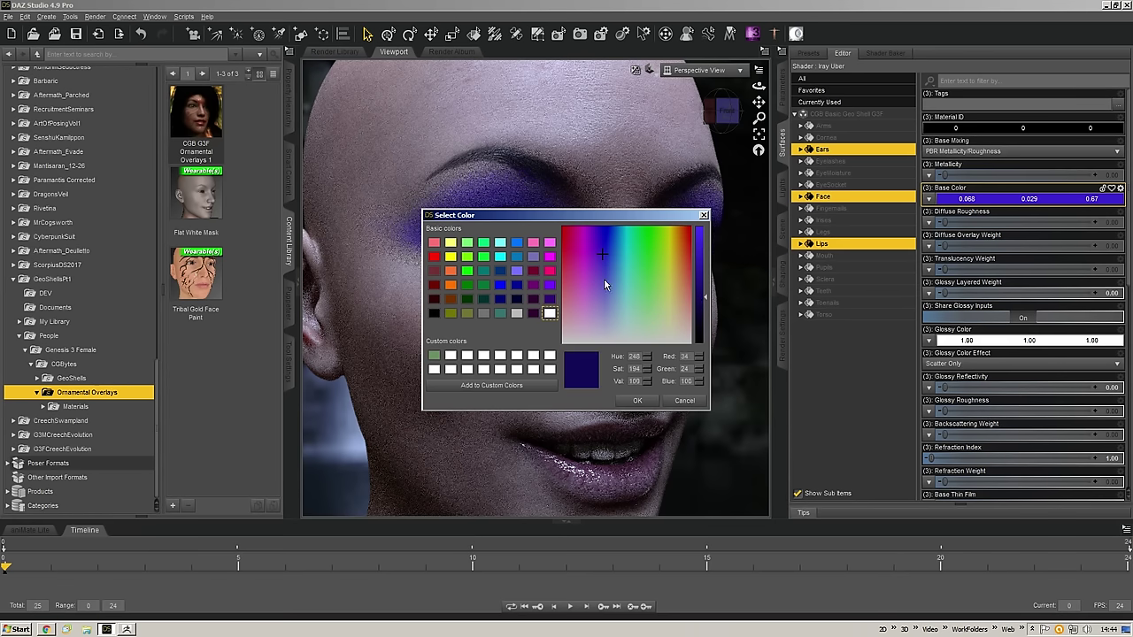
{"action": "left_click", "coordinate": [637, 400]}
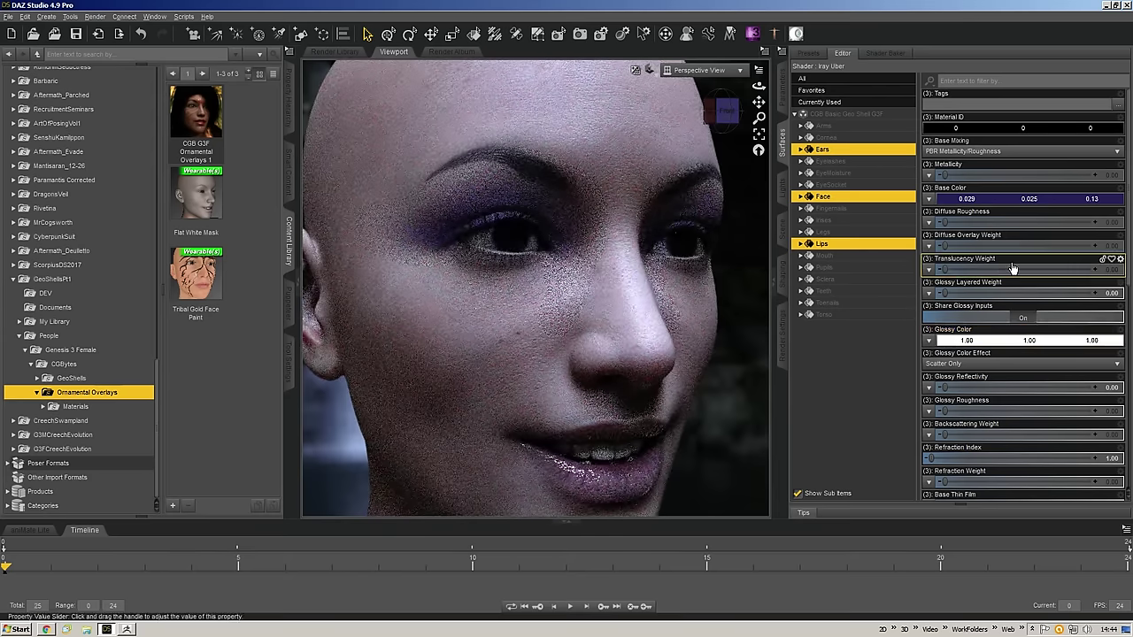
- Set the Emission Color of the selected shell surfaces to bright green, 0.034, 0.88, 0.058
{"action": "scroll", "coordinate": [1014, 268], "scroll_direction": "down", "scroll_amount": 3}
{"action": "scroll", "coordinate": [1095, 307], "scroll_direction": "down", "scroll_amount": 3}
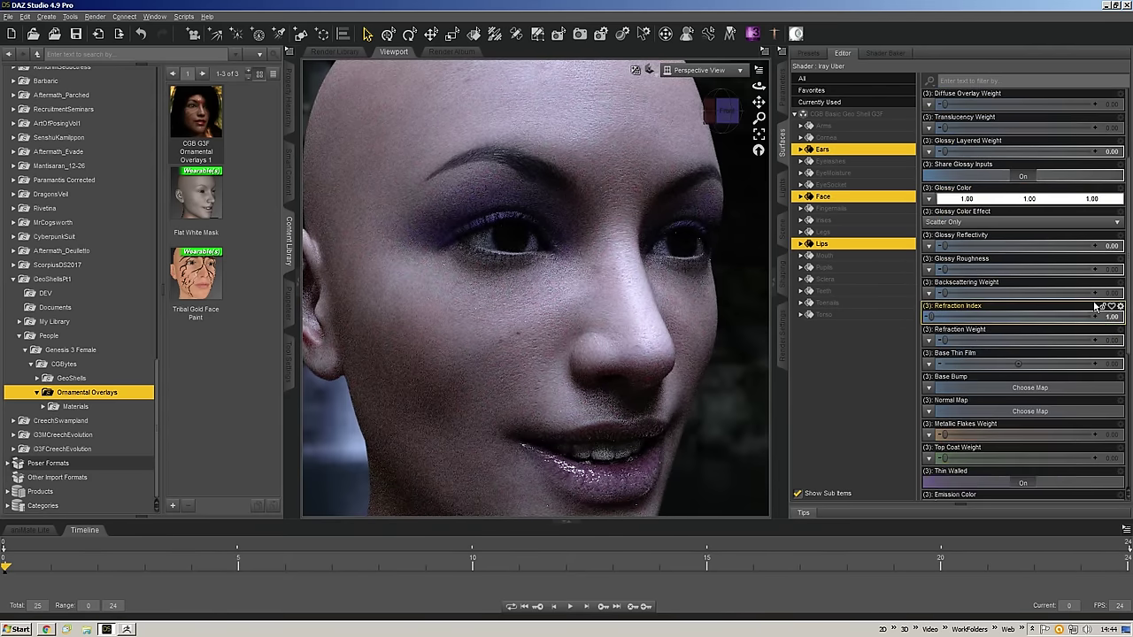
{"action": "scroll", "coordinate": [1095, 307], "scroll_direction": "down", "scroll_amount": 3}
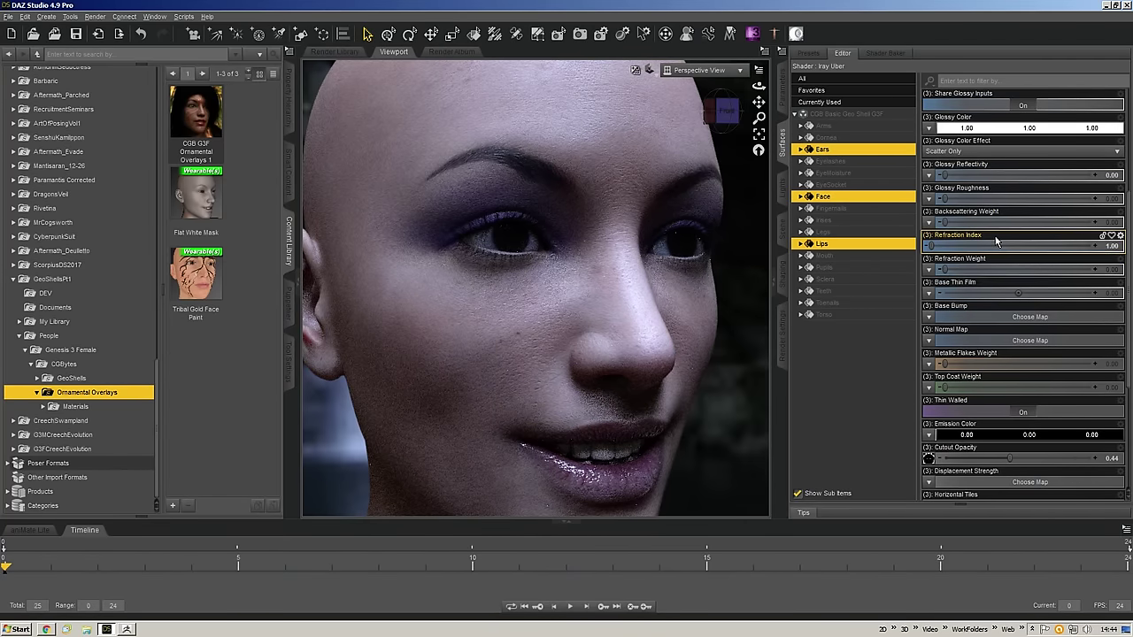
{"action": "scroll", "coordinate": [994, 235], "scroll_direction": "down", "scroll_amount": 5}
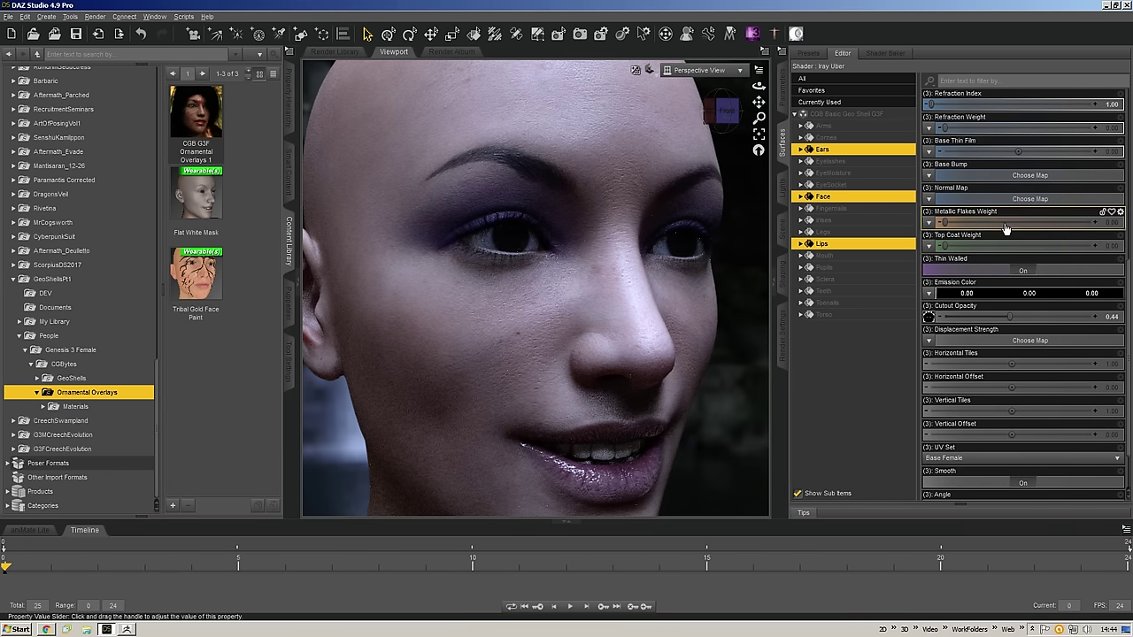
{"action": "scroll", "coordinate": [1006, 228], "scroll_direction": "down", "scroll_amount": 2}
{"action": "left_click", "coordinate": [986, 234]}
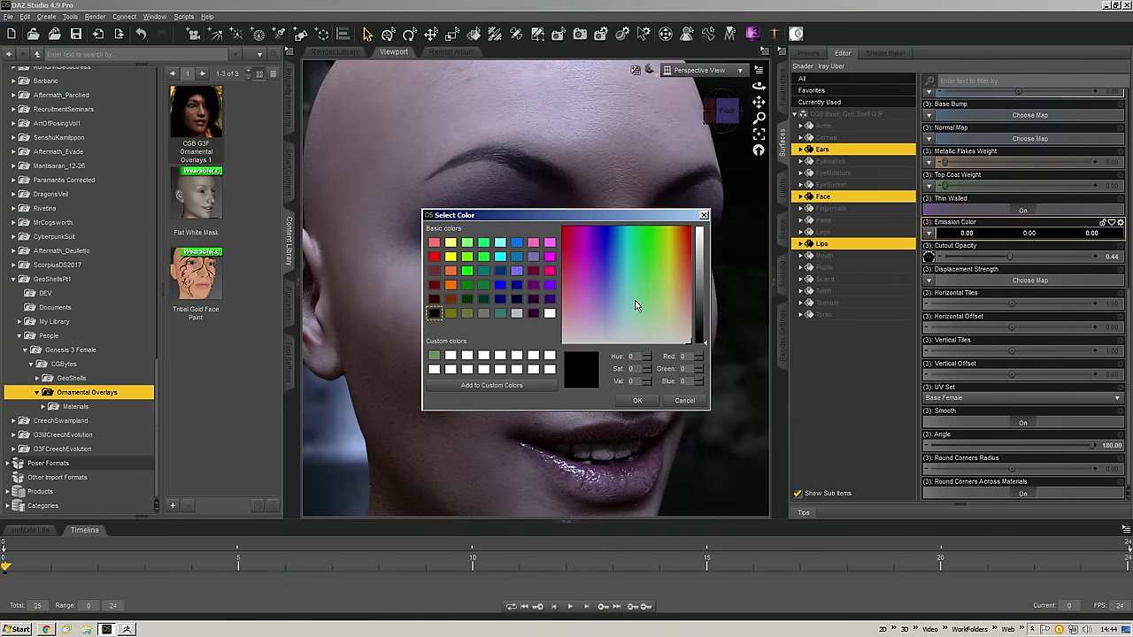
{"action": "left_click", "coordinate": [641, 401]}
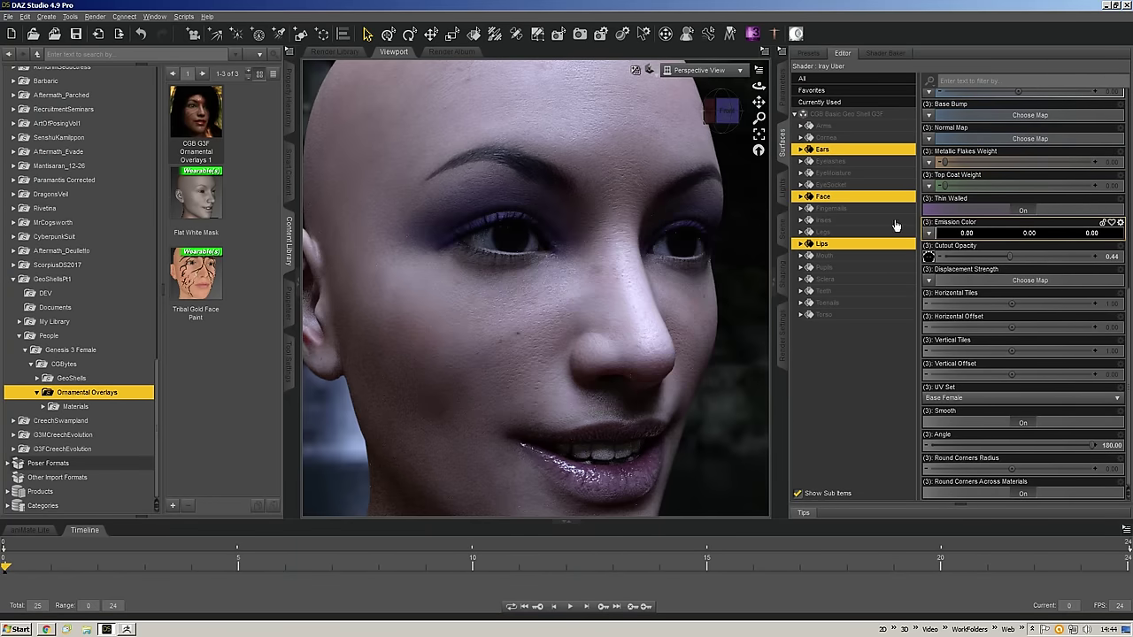
{"action": "left_click", "coordinate": [993, 236]}
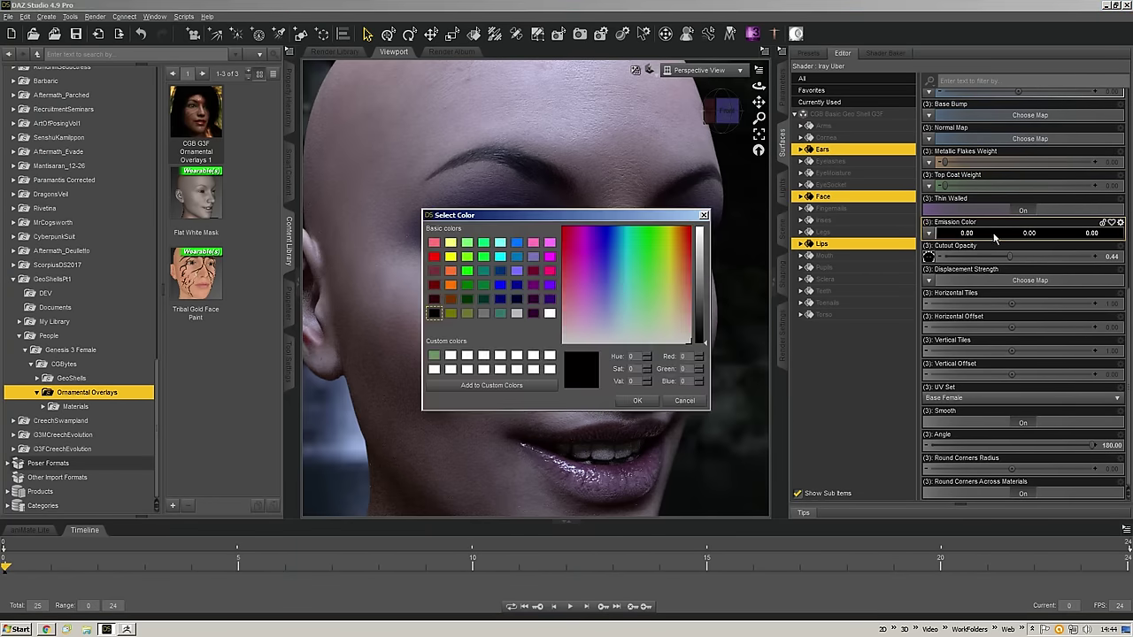
{"action": "left_click", "coordinate": [646, 254]}
{"action": "left_click", "coordinate": [698, 232]}
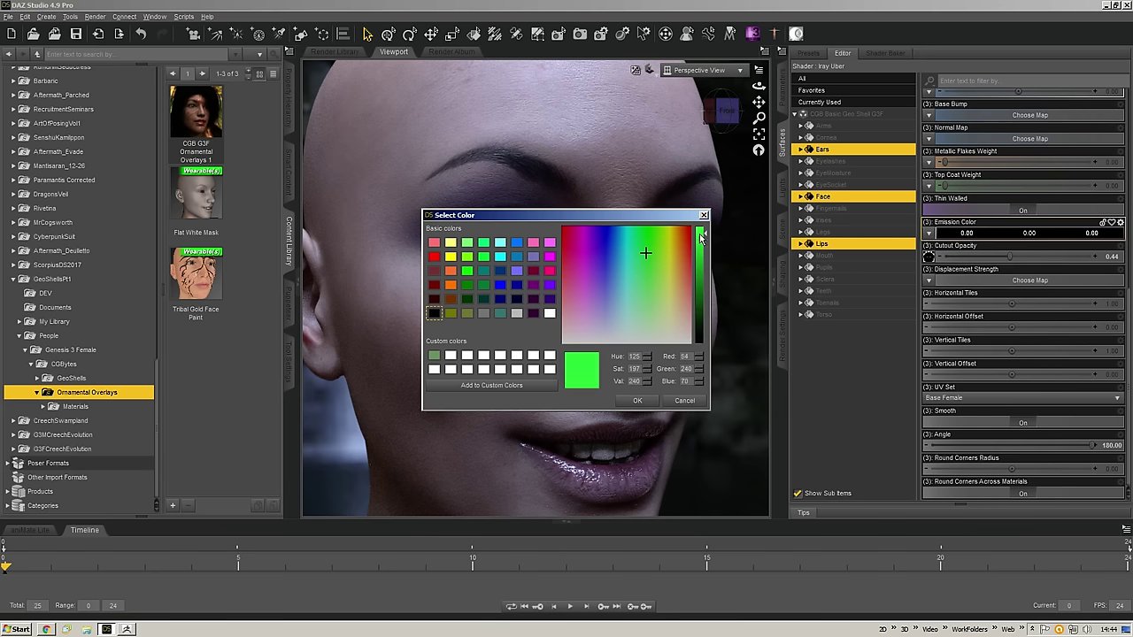
{"action": "left_click", "coordinate": [638, 400]}
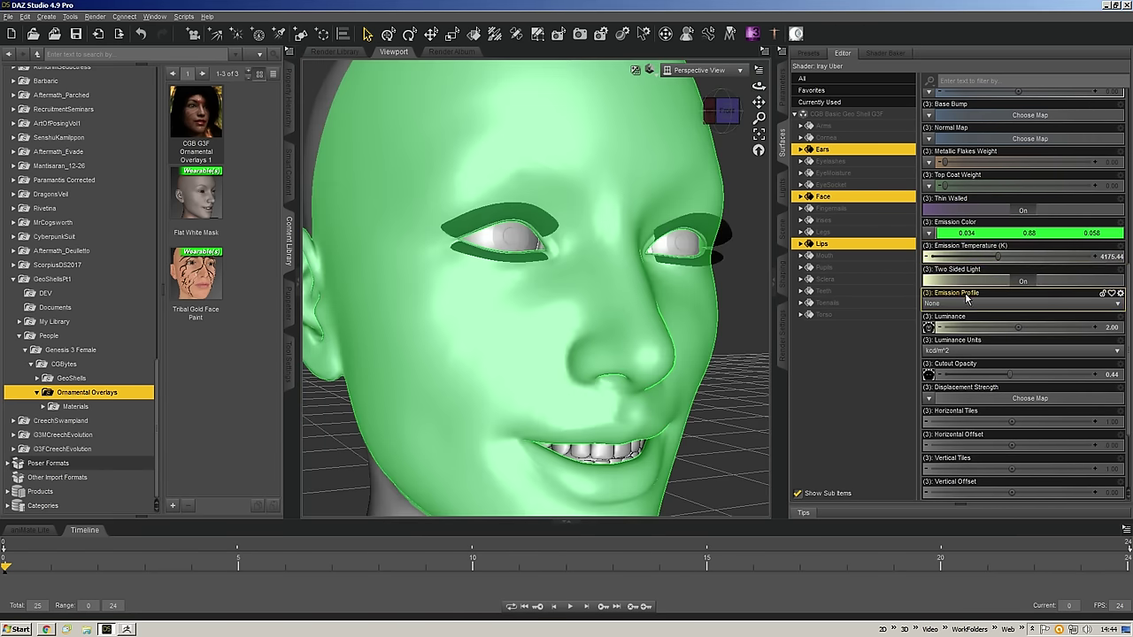
- Assign SmokeyEye1_Trans.jpg as the map for both Emission Color and Luminance on the selected shell surfaces
{"action": "left_click", "coordinate": [929, 326]}
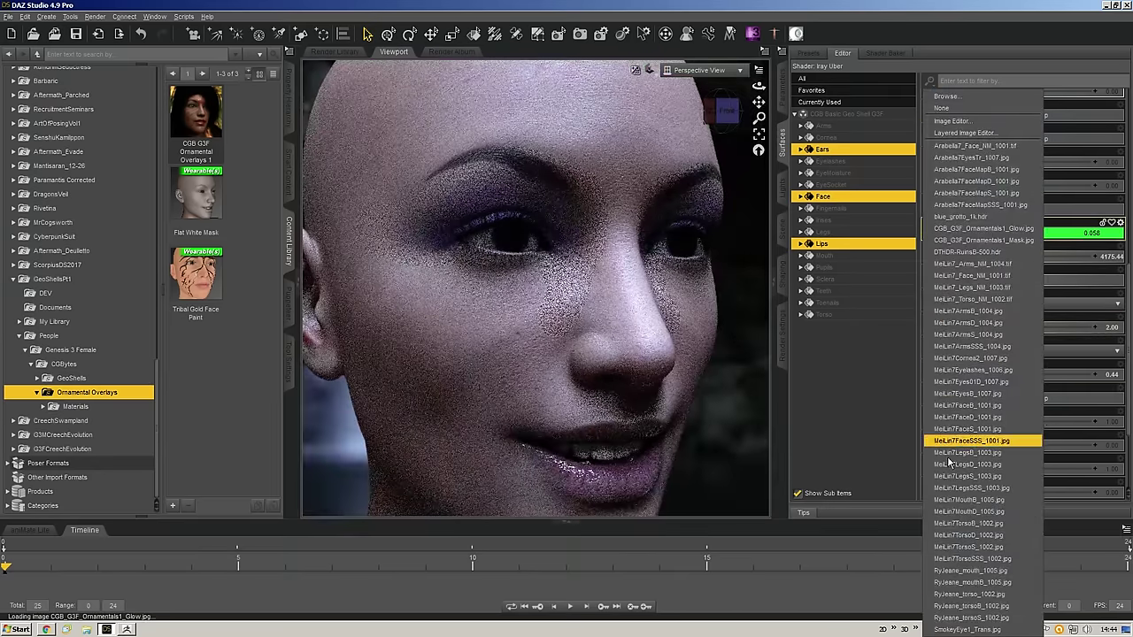
{"action": "left_click", "coordinate": [953, 629]}
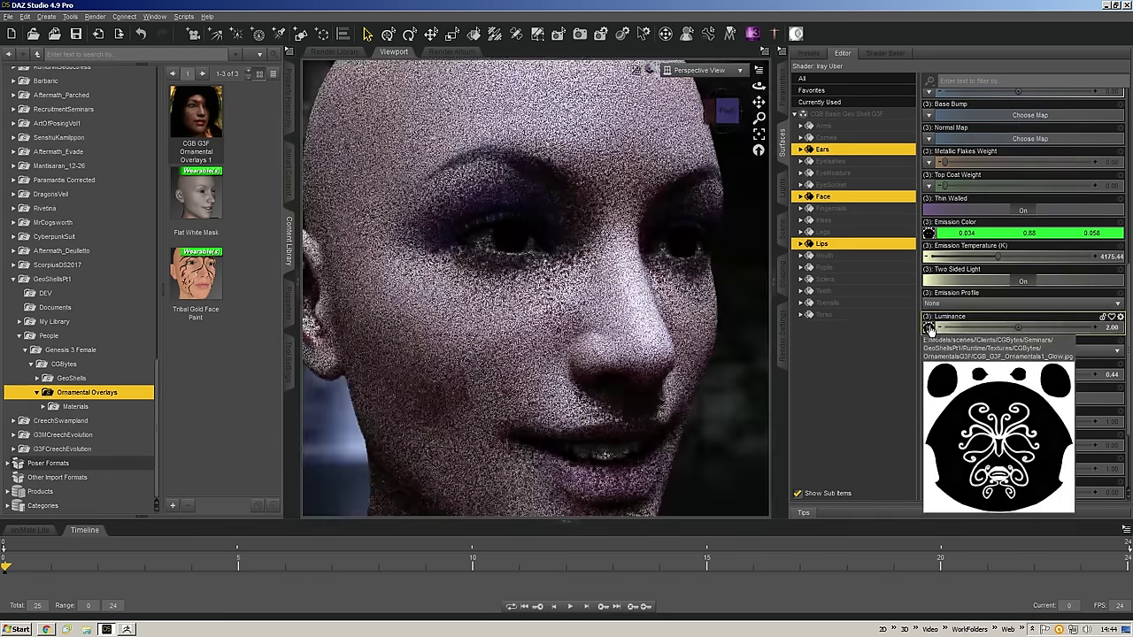
{"action": "left_click", "coordinate": [929, 328]}
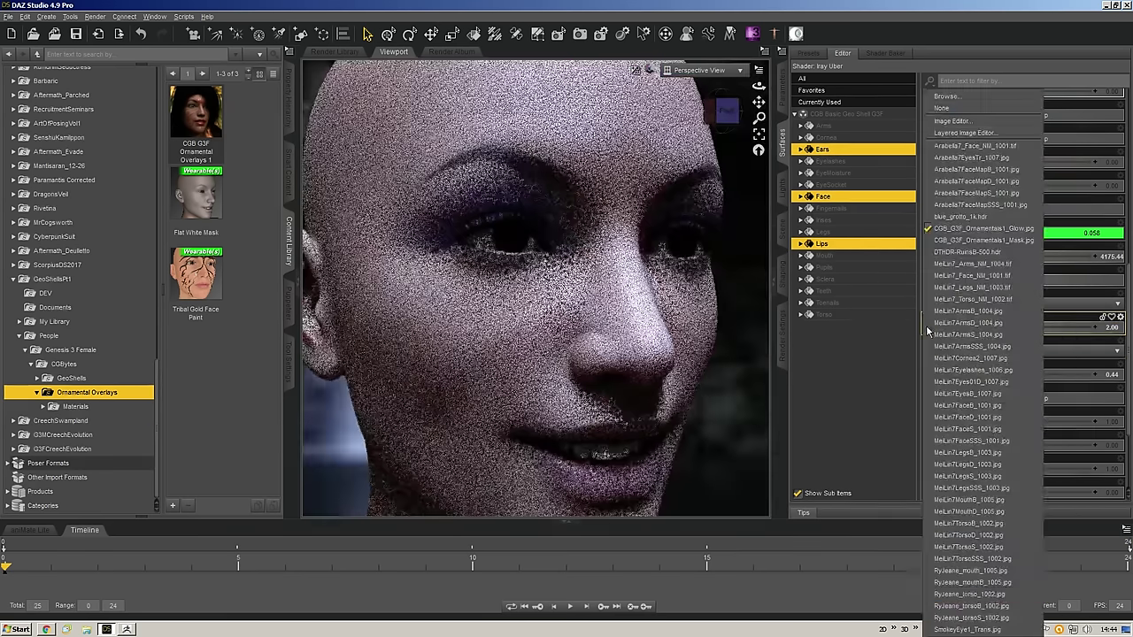
{"action": "left_click", "coordinate": [995, 629]}
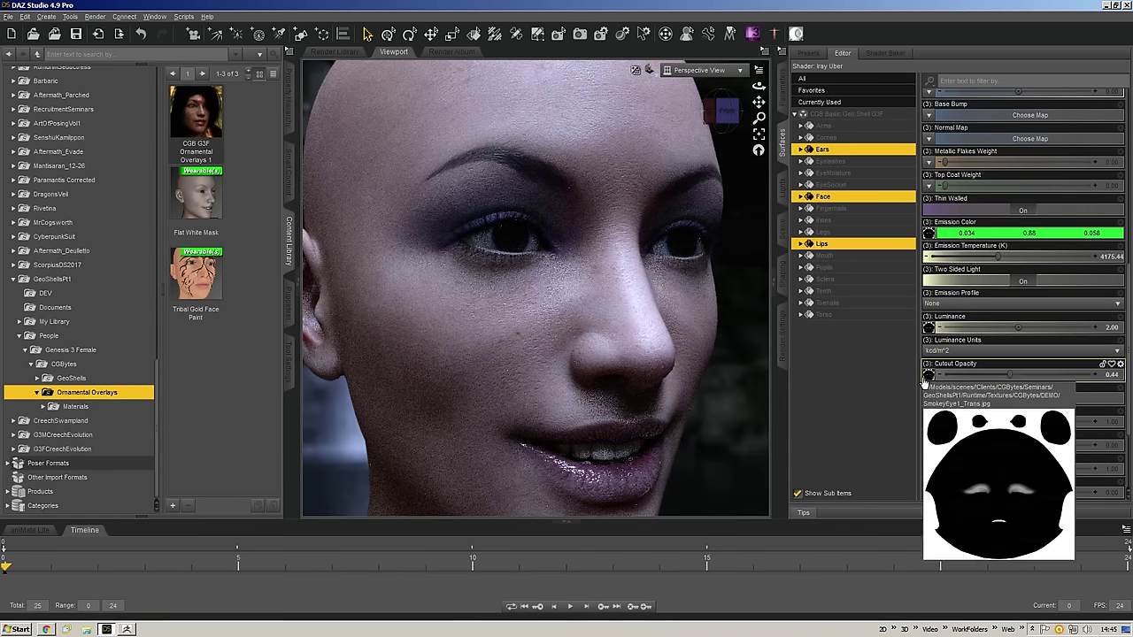
{"action": "mouse_move", "coordinate": [934, 333]}
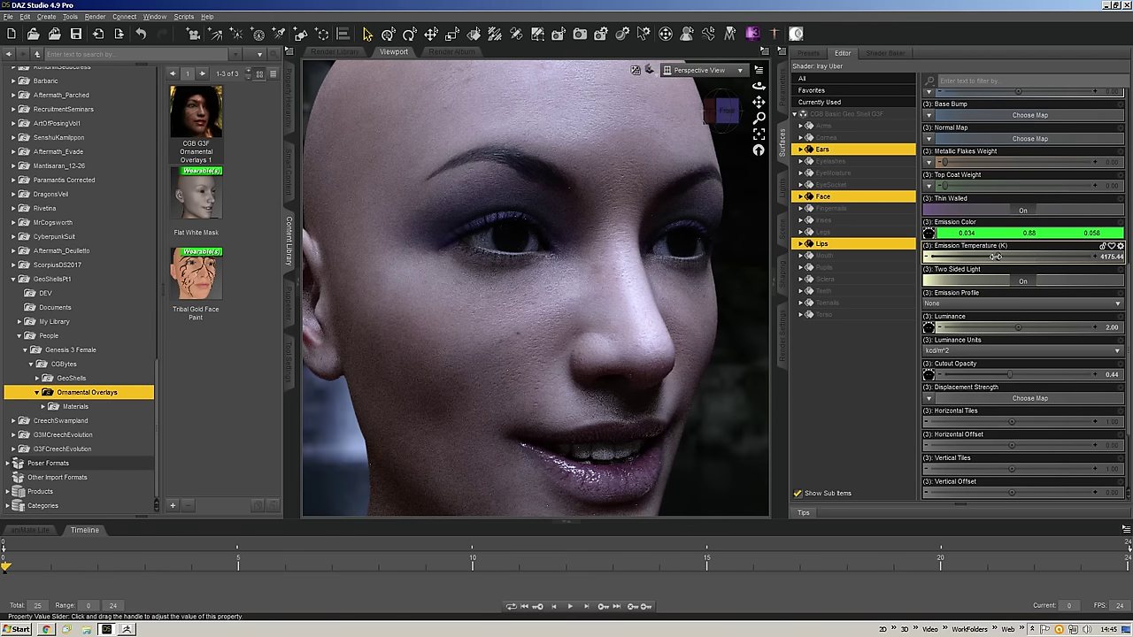
- Raise the Emission Temperature of the selected shell surfaces to its maximum
{"action": "left_click_drag", "start_coordinate": [1100, 256], "coordinate": [929, 257]}
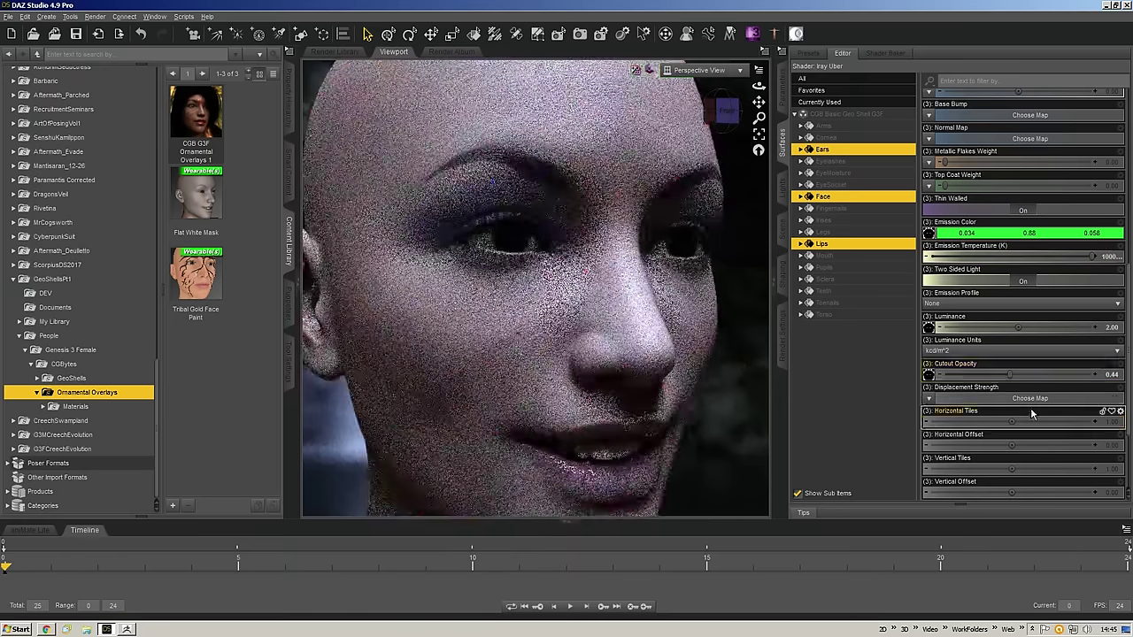
{"action": "scroll", "coordinate": [1031, 413], "scroll_direction": "down", "scroll_amount": 3}
{"action": "scroll", "coordinate": [1031, 412], "scroll_direction": "up", "scroll_amount": 15}
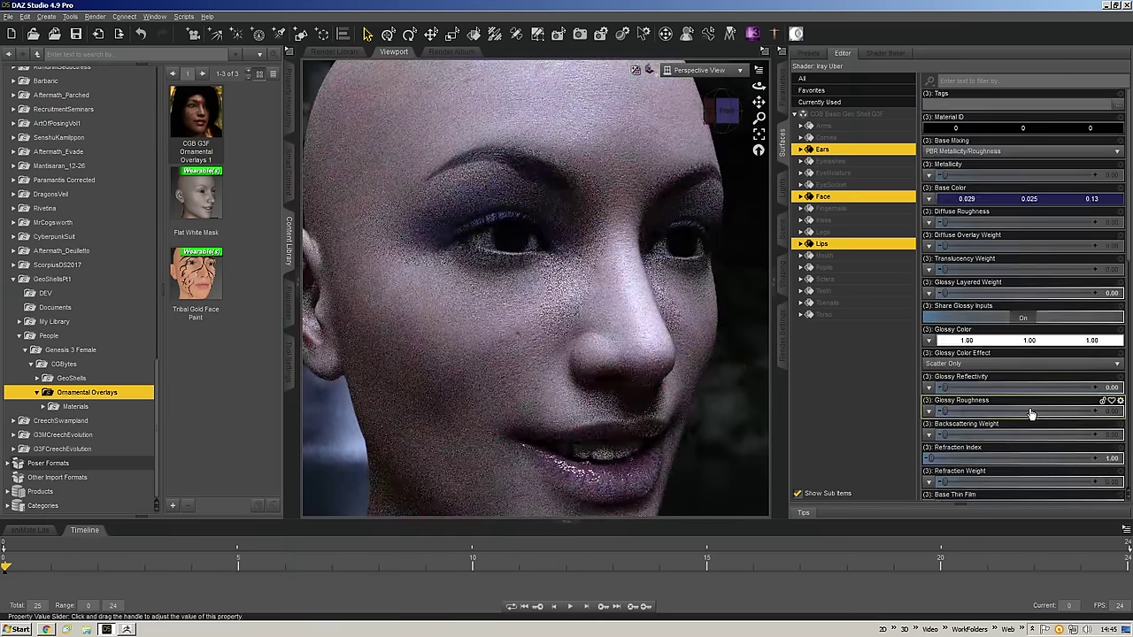
{"action": "scroll", "coordinate": [1031, 413], "scroll_direction": "down", "scroll_amount": 15}
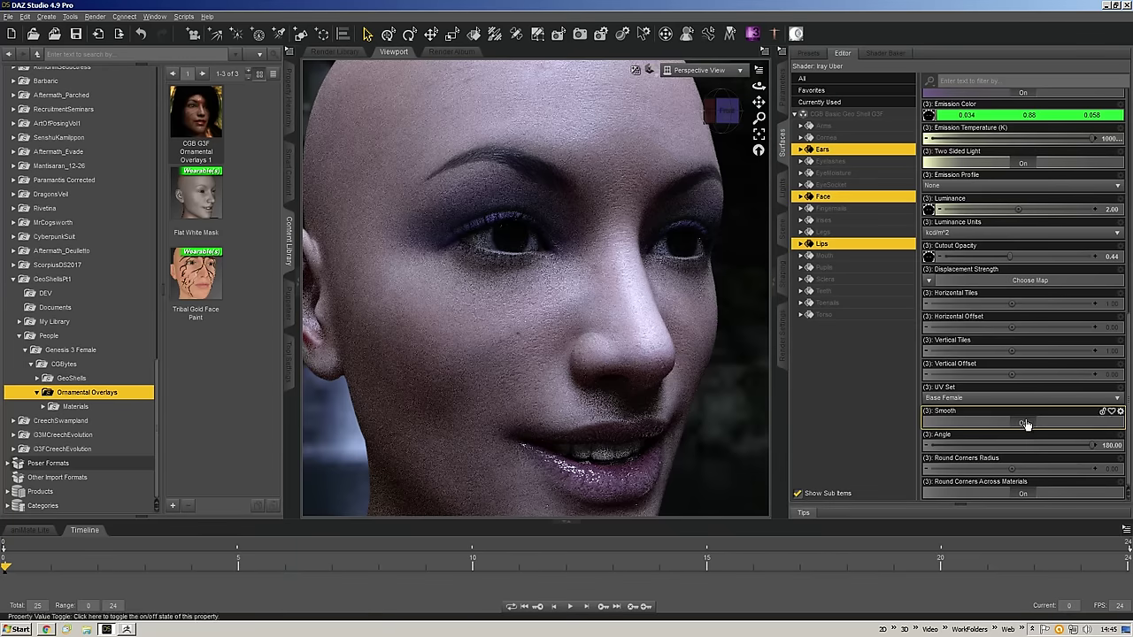
{"action": "scroll", "coordinate": [1027, 408], "scroll_direction": "up", "scroll_amount": 2}
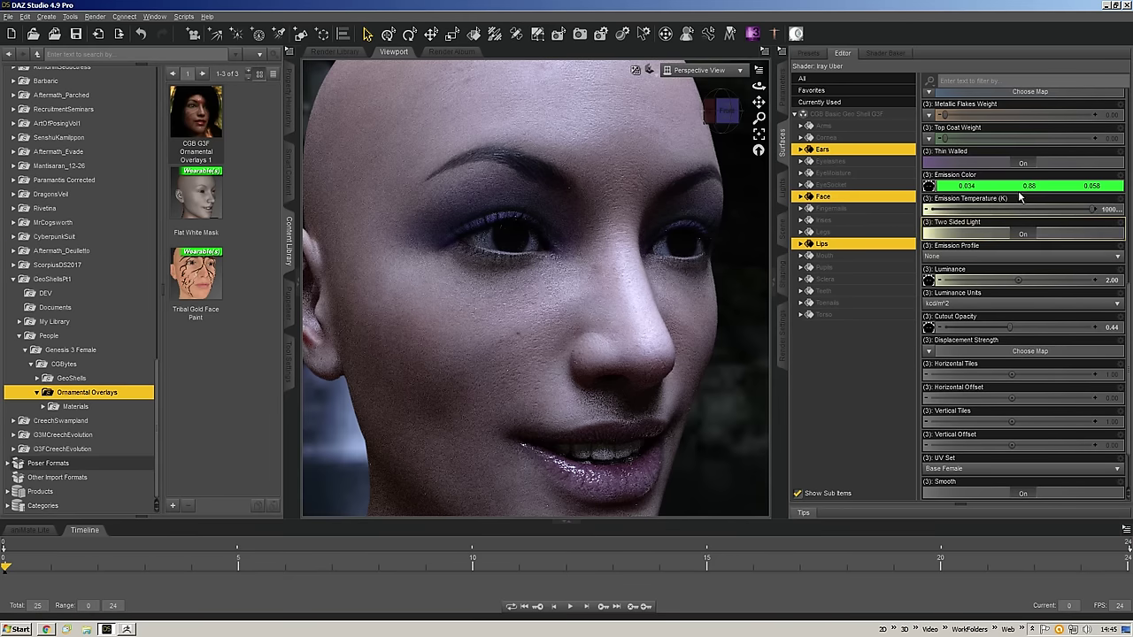
- Change the Emission Color of the selected shell surfaces to blue-violet, 0.12, 0.12, 0.88
{"action": "scroll", "coordinate": [1018, 201], "scroll_direction": "up", "scroll_amount": 3}
{"action": "scroll", "coordinate": [1015, 205], "scroll_direction": "down", "scroll_amount": 1}
{"action": "left_click", "coordinate": [994, 257]}
{"action": "left_click_drag", "start_coordinate": [668, 286], "coordinate": [605, 277]}
{"action": "left_click", "coordinate": [638, 400]}
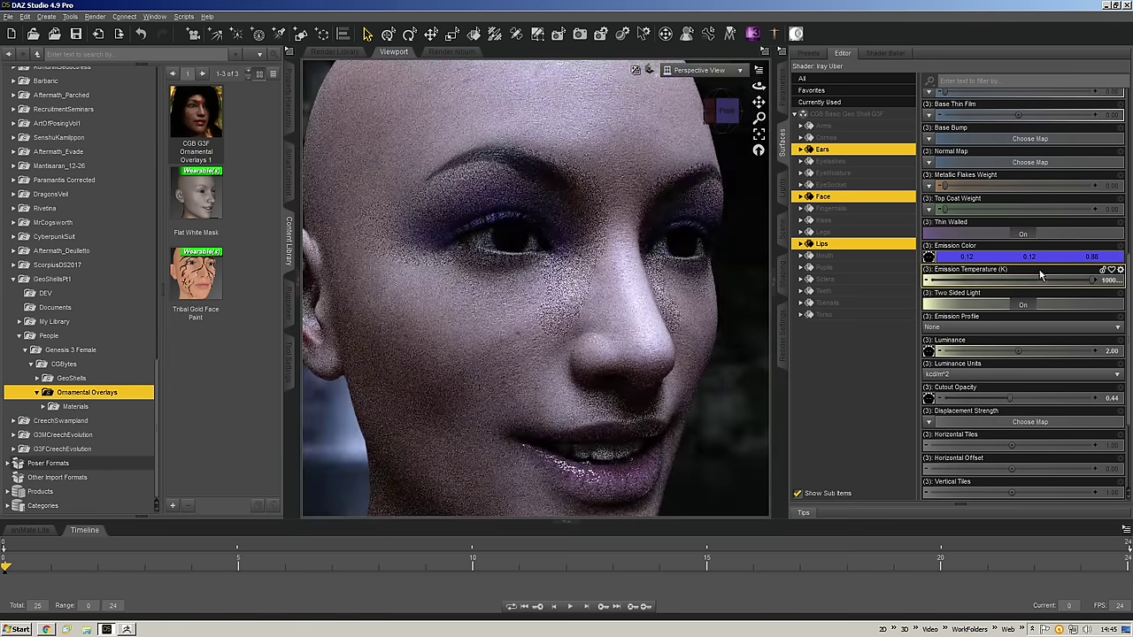
- Try a light blue Emission Color of 0.25, 0.72, 1.00 on the selected shell surfaces
{"action": "left_click", "coordinate": [1017, 258]}
{"action": "left_click_drag", "start_coordinate": [706, 270], "coordinate": [706, 218]}
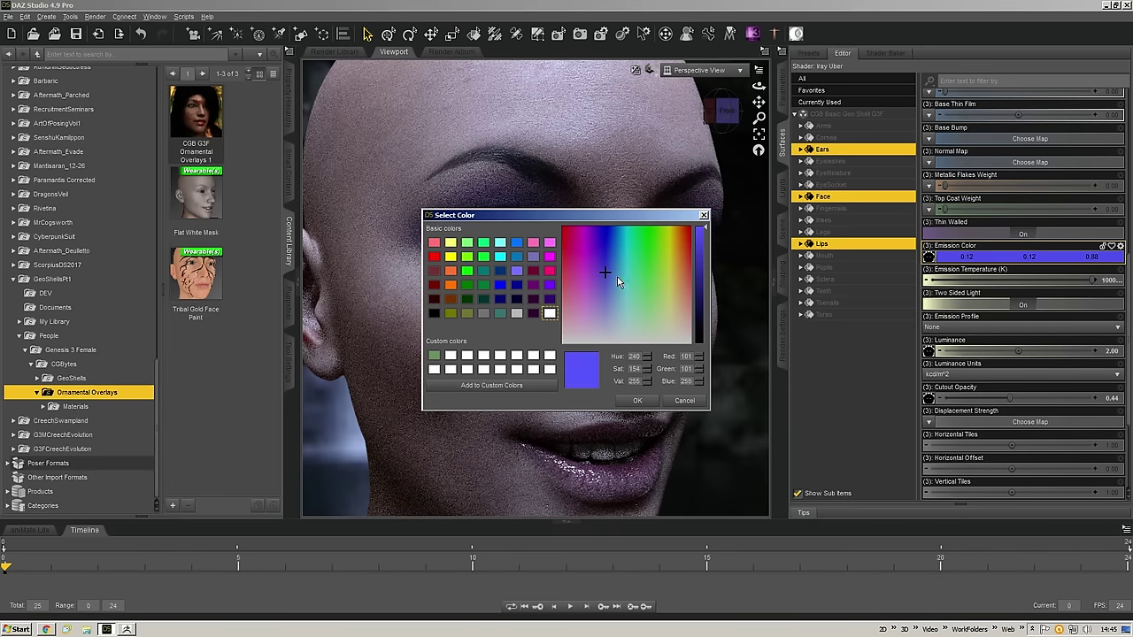
{"action": "left_click_drag", "start_coordinate": [618, 282], "coordinate": [619, 288]}
{"action": "left_click", "coordinate": [638, 401]}
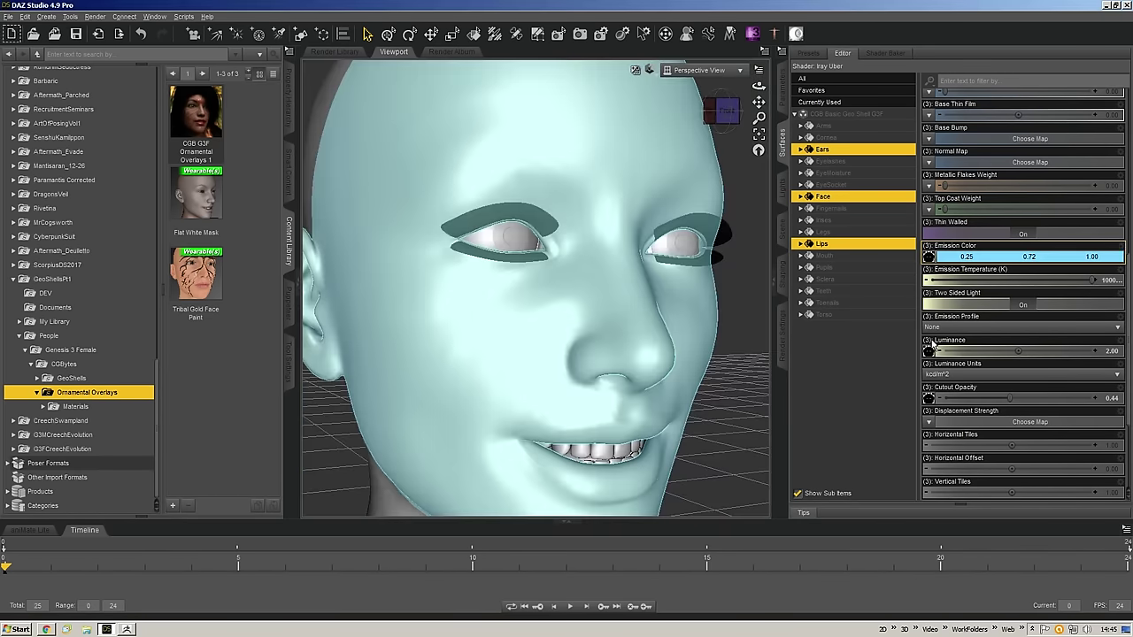
- Try a black Base Color of 0.00, 0.00, 0.00 on the selected shell surfaces
{"action": "scroll", "coordinate": [1019, 387], "scroll_direction": "up", "scroll_amount": 15}
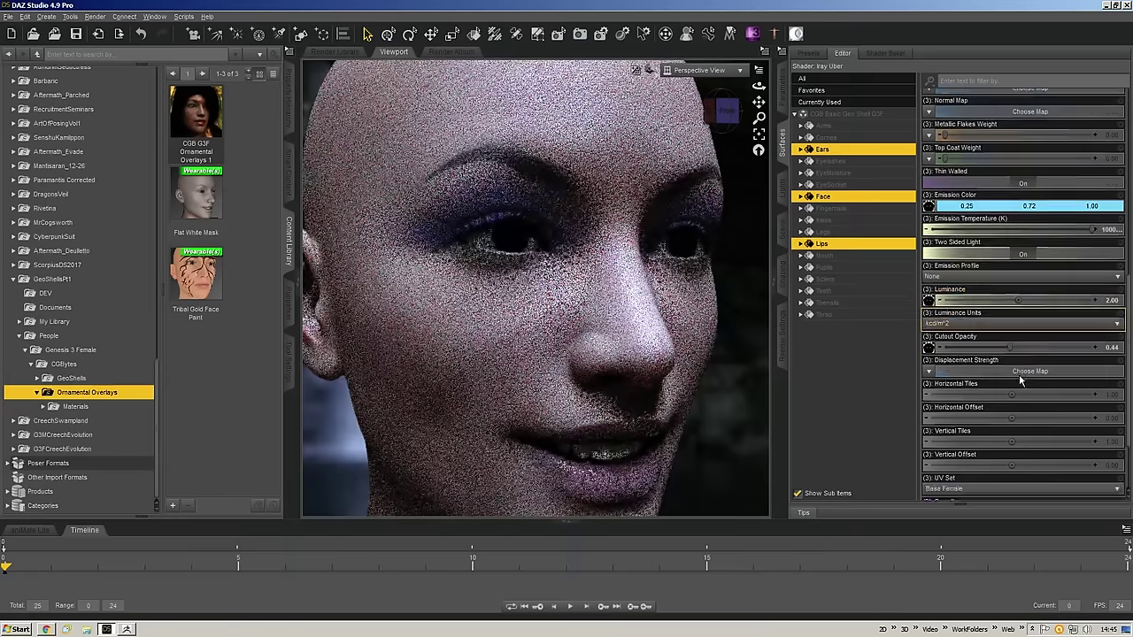
{"action": "left_click", "coordinate": [985, 200]}
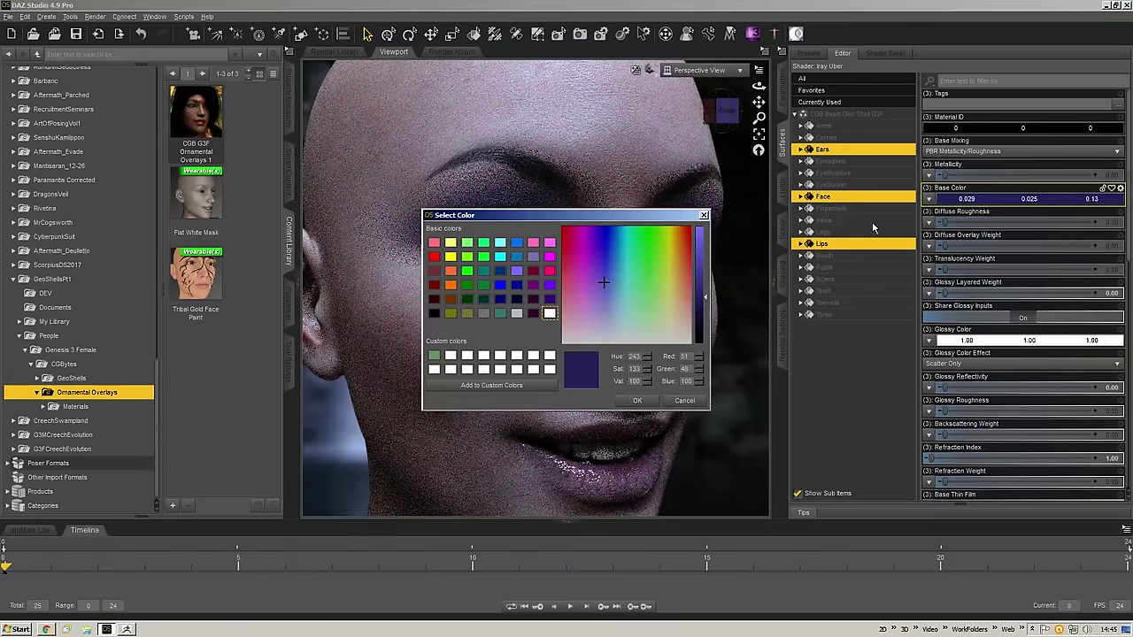
{"action": "left_click_drag", "start_coordinate": [715, 316], "coordinate": [708, 363]}
{"action": "left_click", "coordinate": [656, 405]}
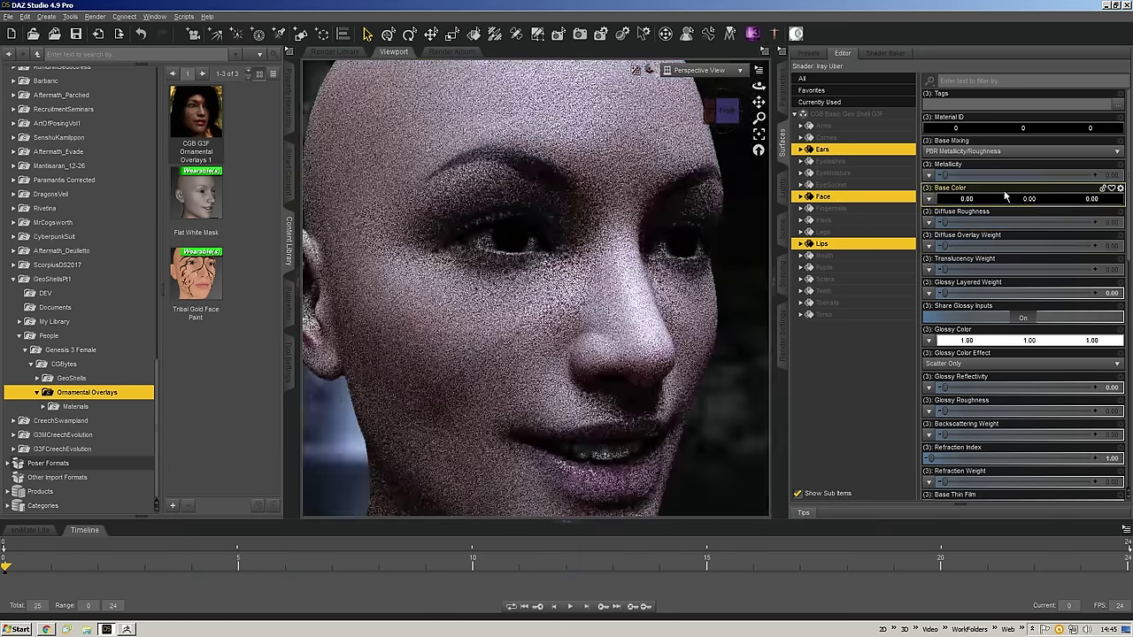
- Try a Translucency Weight of 1.00 with a turquoise Translucency Color of 0.20, 1.00, 0.83 on the selected shell surfaces
{"action": "scroll", "coordinate": [1065, 263], "scroll_direction": "down", "scroll_amount": 1}
{"action": "scroll", "coordinate": [1065, 262], "scroll_direction": "down", "scroll_amount": 3}
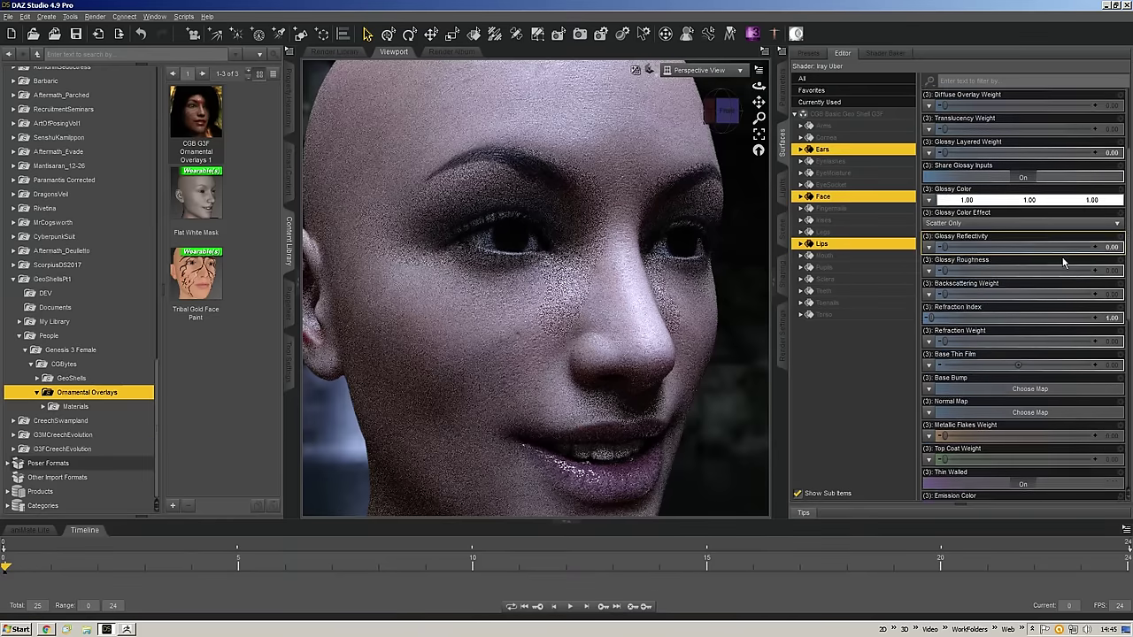
{"action": "scroll", "coordinate": [1045, 241], "scroll_direction": "up", "scroll_amount": 4}
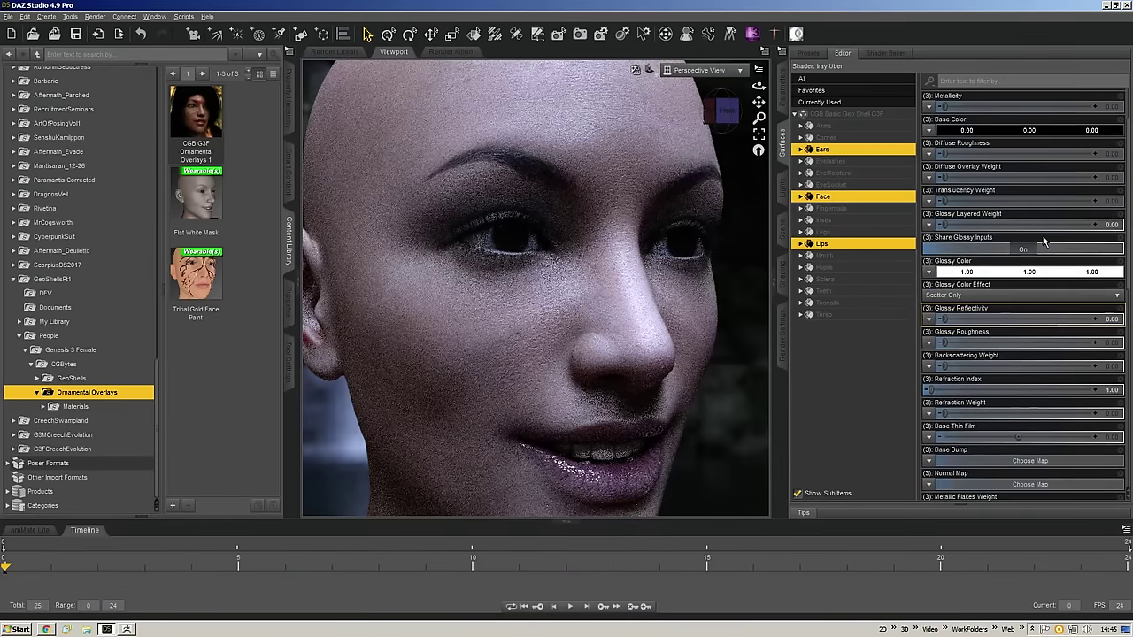
{"action": "left_click_drag", "start_coordinate": [963, 270], "coordinate": [1096, 270]}
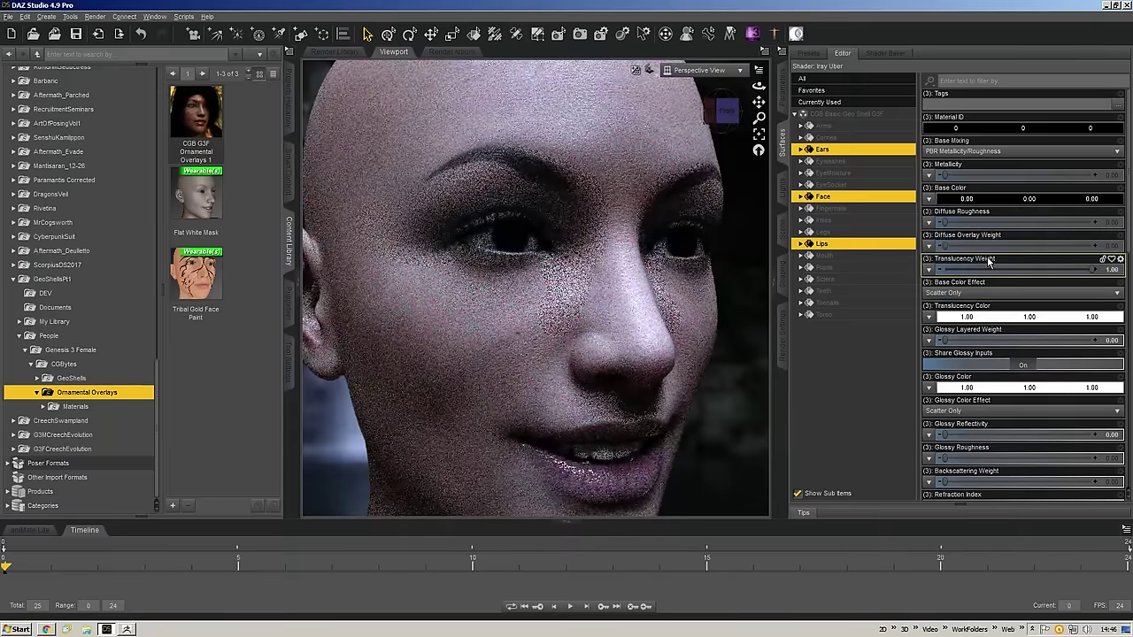
{"action": "left_click", "coordinate": [1027, 316]}
{"action": "left_click", "coordinate": [642, 285]}
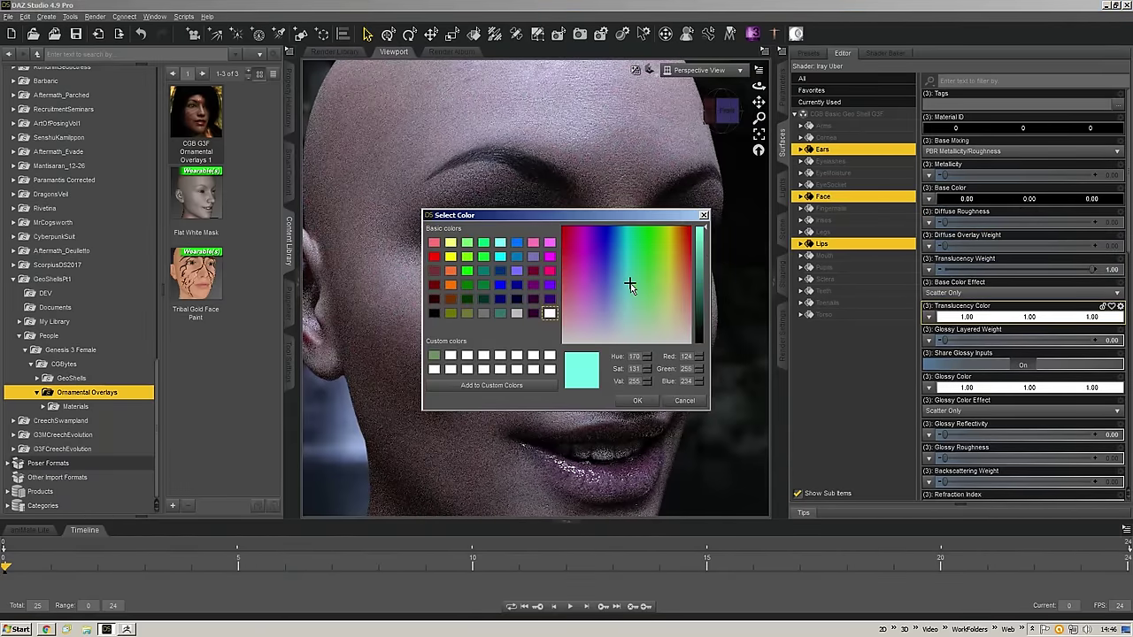
{"action": "left_click", "coordinate": [635, 402]}
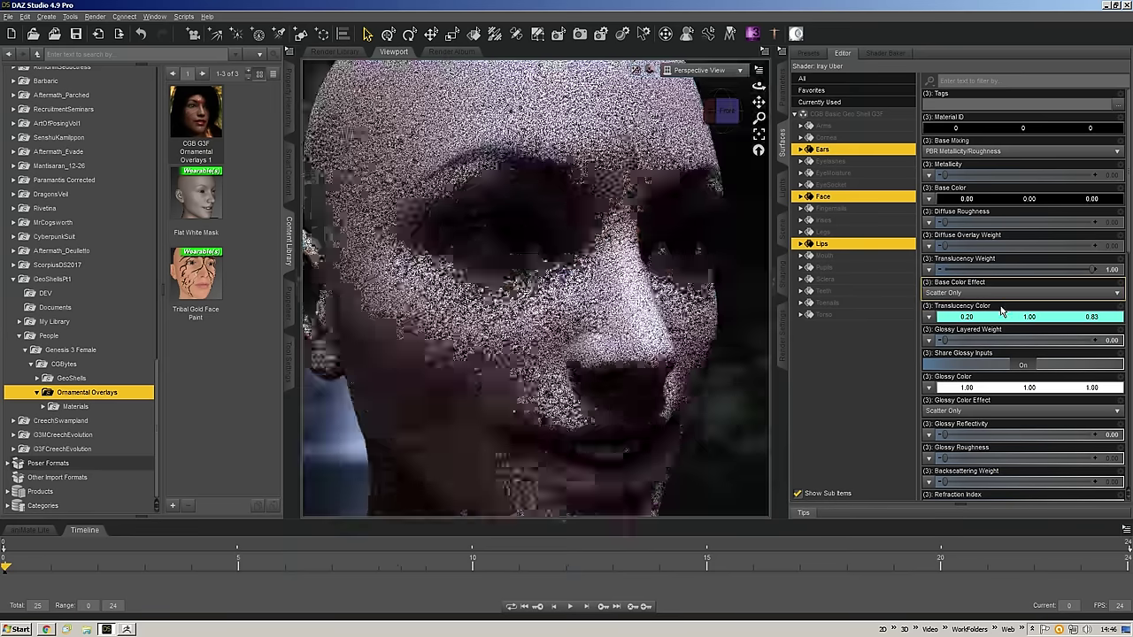
- Check the makeup from other angles and undo the translucency, black Base Color and light blue Emission Color changes
{"action": "left_click", "coordinate": [727, 111]}
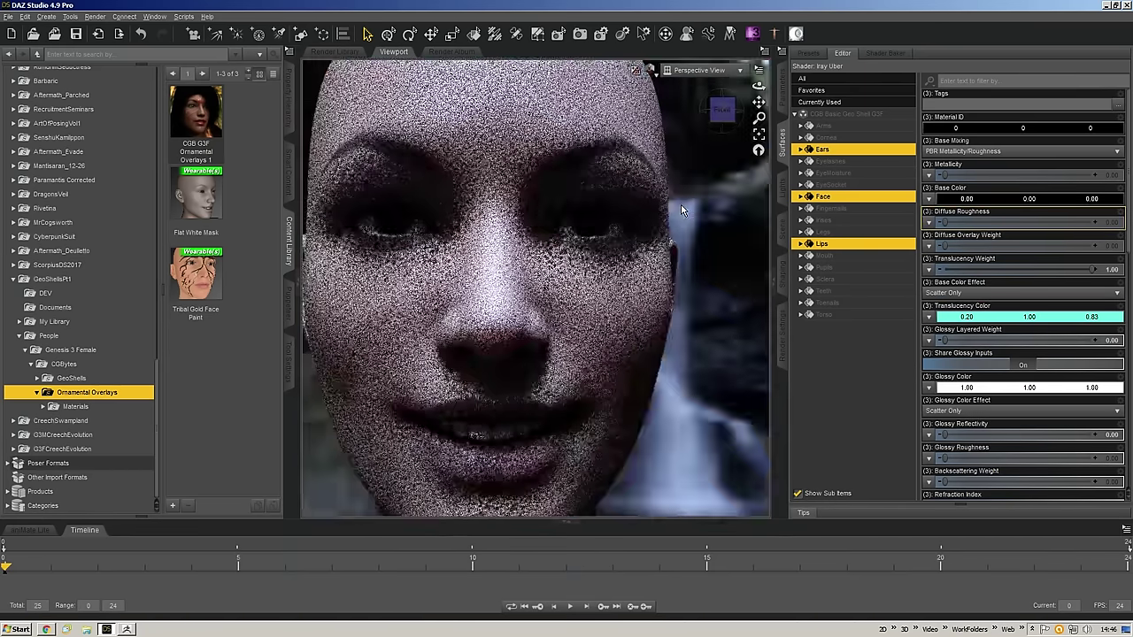
{"action": "scroll", "coordinate": [680, 210], "scroll_direction": "down", "scroll_amount": 3}
{"action": "mouse_move", "coordinate": [727, 110]}
{"action": "left_mouse_down"}
{"action": "mouse_move", "coordinate": [743, 112]}
{"action": "mouse_move", "coordinate": [717, 114]}
{"action": "left_mouse_up"}
{"action": "scroll", "coordinate": [727, 156], "scroll_direction": "up", "scroll_amount": 3}
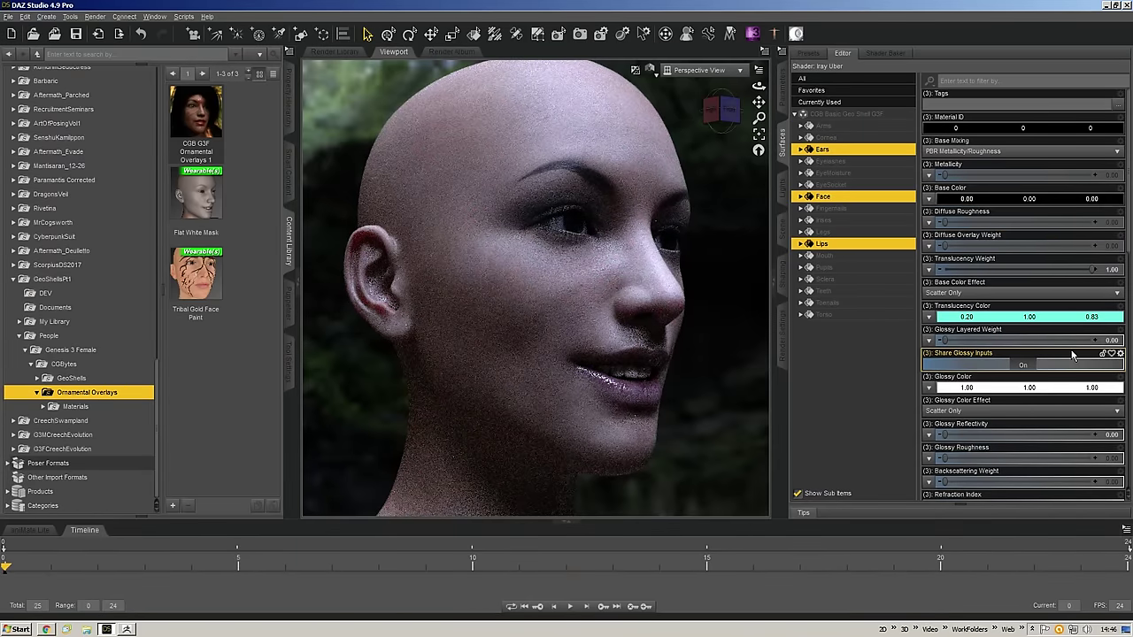
{"action": "key", "text": "ctrl+z"}
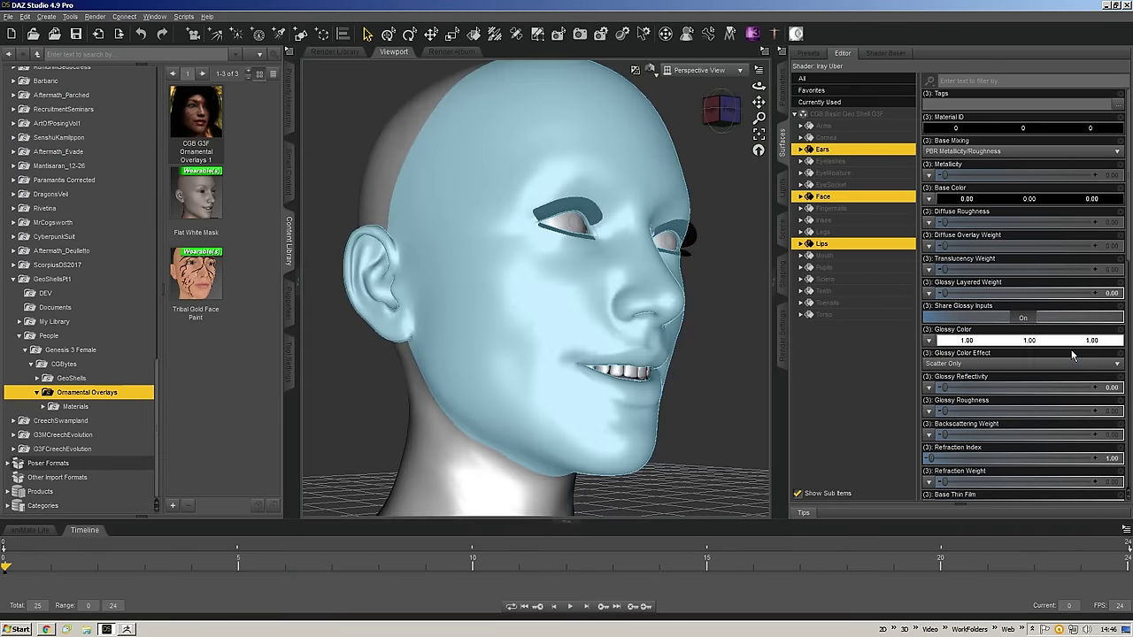
{"action": "scroll", "coordinate": [1071, 354], "scroll_direction": "down", "scroll_amount": 15}
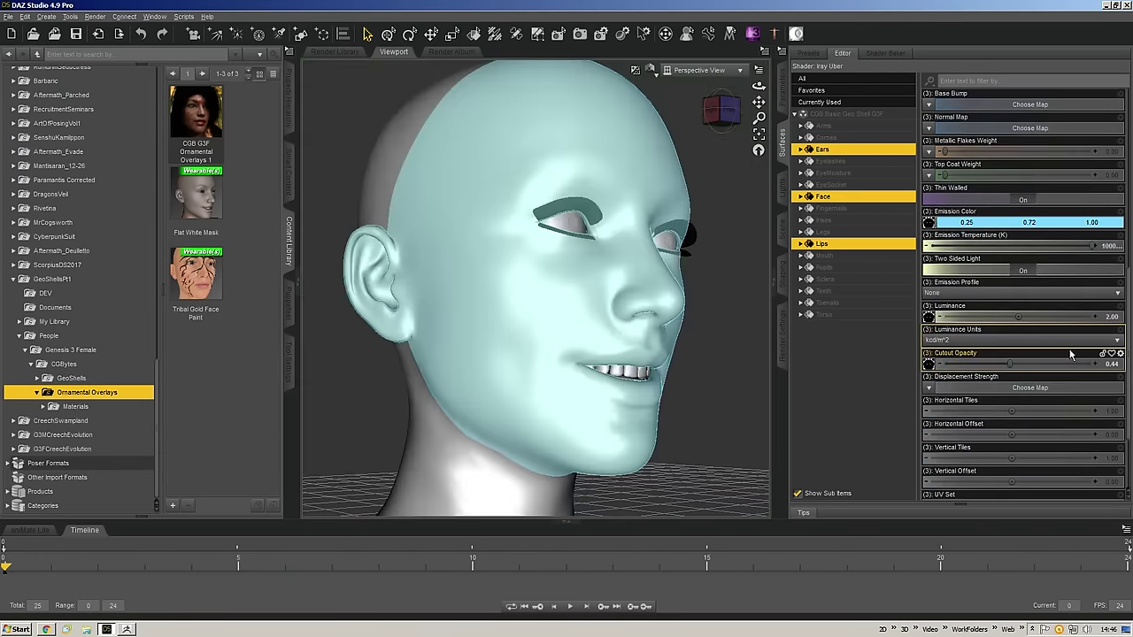
{"action": "key", "text": "ctrl+z"}
{"action": "scroll", "coordinate": [1068, 357], "scroll_direction": "down", "scroll_amount": 2}
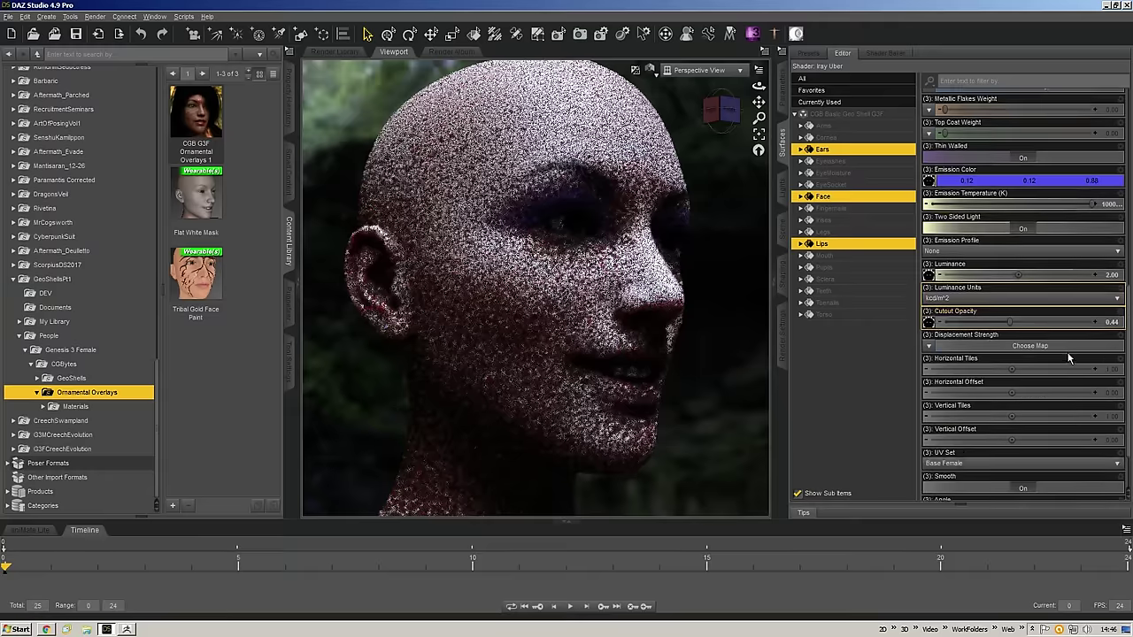
- Raise the Cutout Opacity of the selected shell surfaces to 1.00
{"action": "scroll", "coordinate": [1068, 358], "scroll_direction": "down", "scroll_amount": 3}
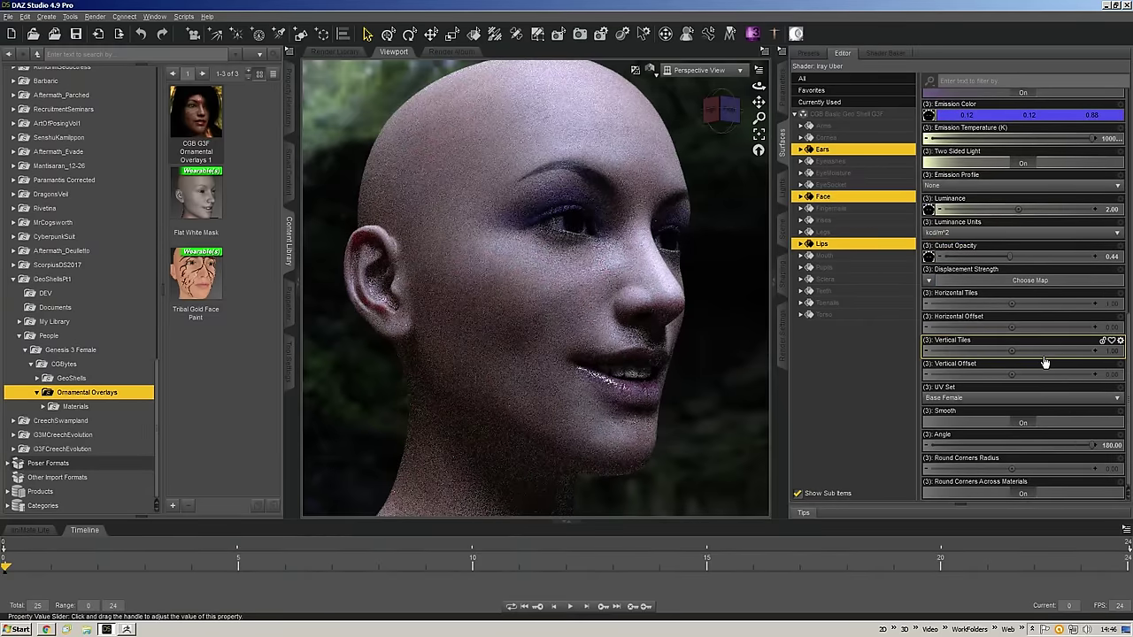
{"action": "left_click_drag", "start_coordinate": [1010, 257], "coordinate": [1061, 257]}
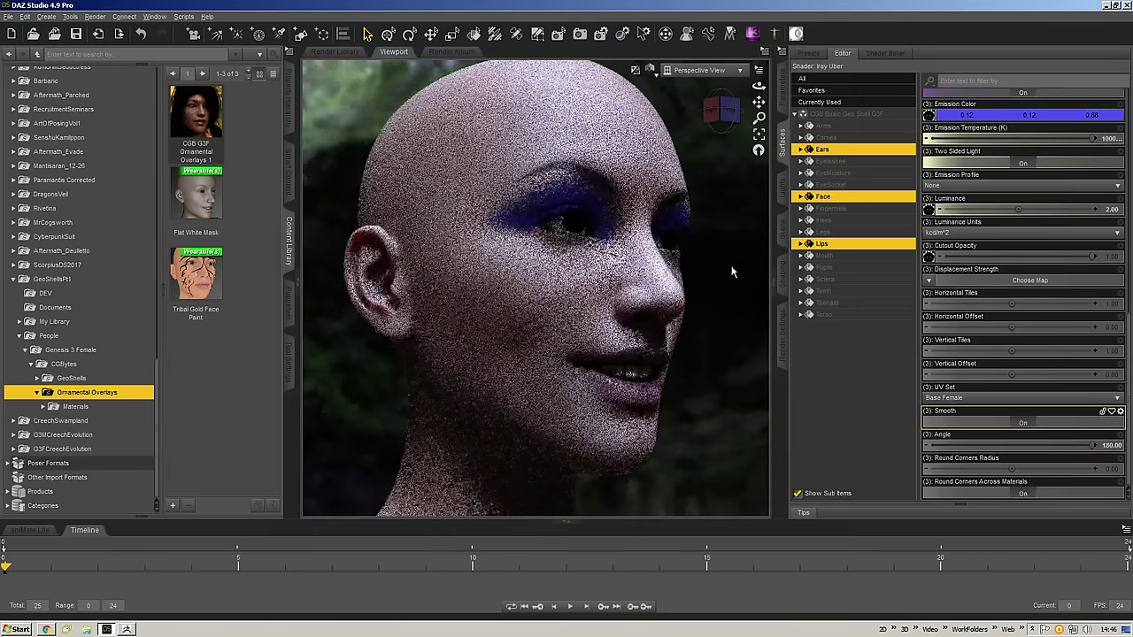
{"action": "left_click_drag", "start_coordinate": [729, 110], "coordinate": [714, 112]}
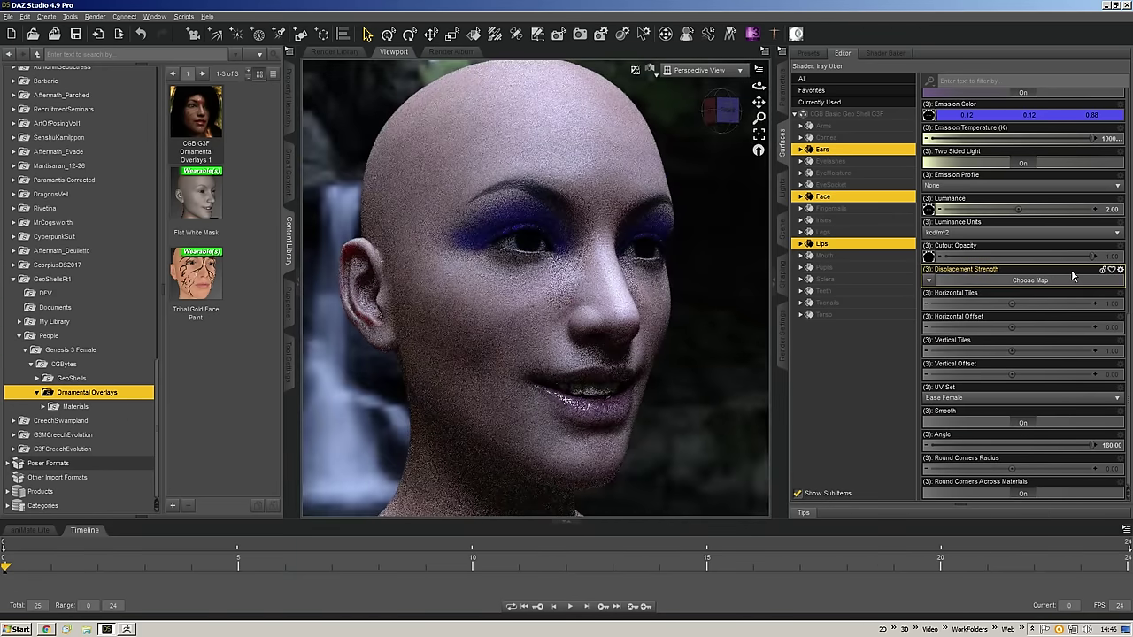
- Try Luminance values of 72723, 50, 5000 and 10000 on the selected shell surfaces
{"action": "left_click_drag", "start_coordinate": [1018, 209], "coordinate": [1075, 209]}
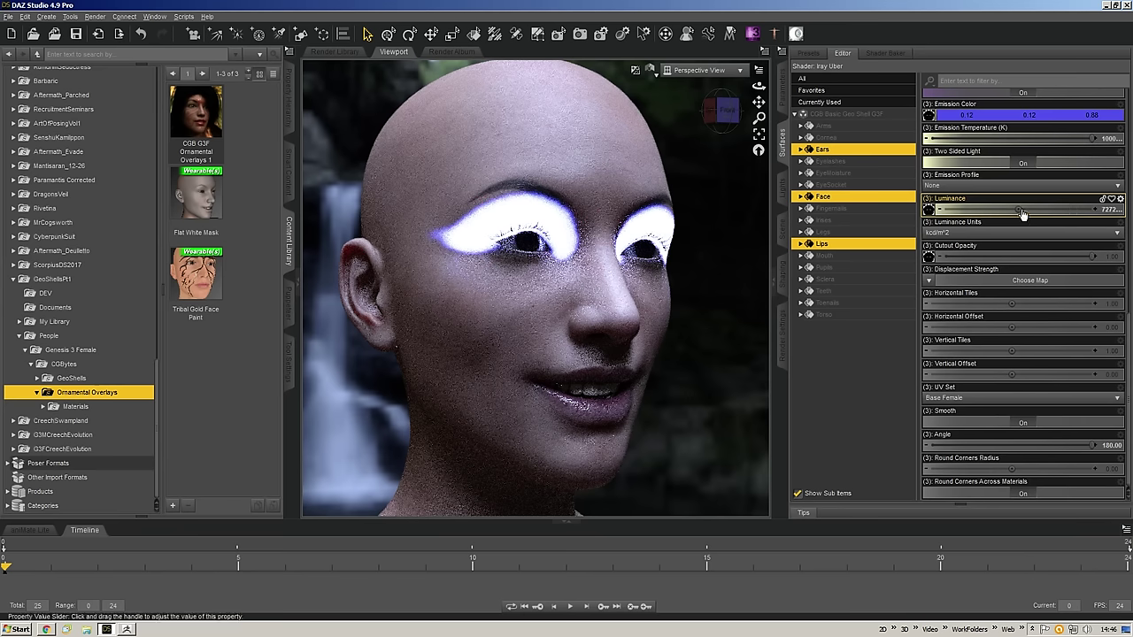
{"action": "left_click", "coordinate": [1098, 210]}
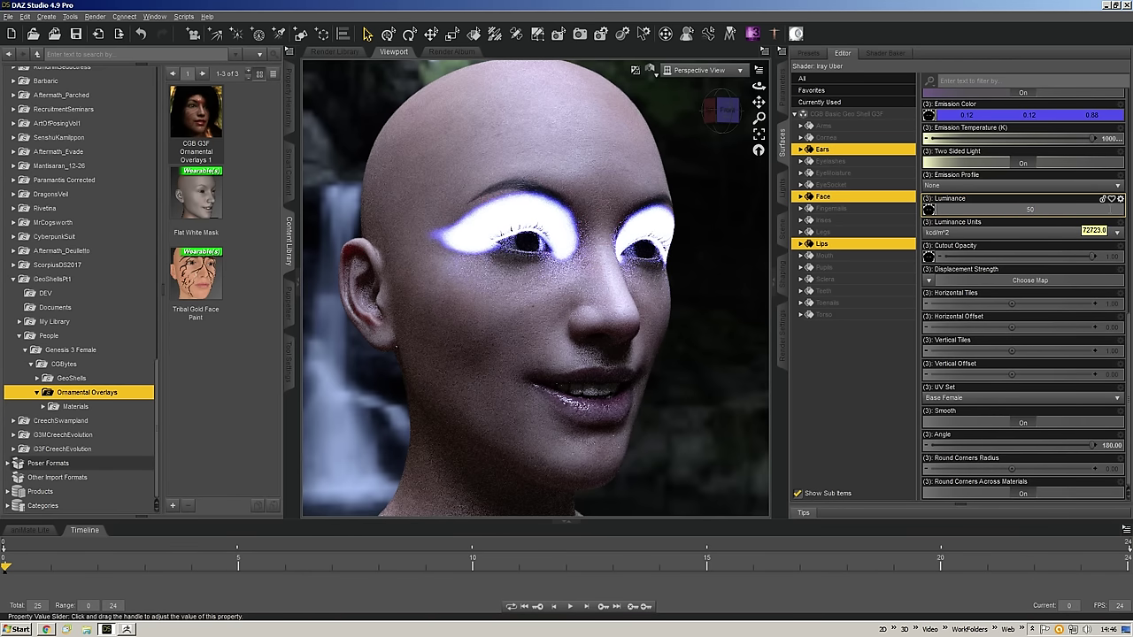
{"action": "key", "text": "Return"}
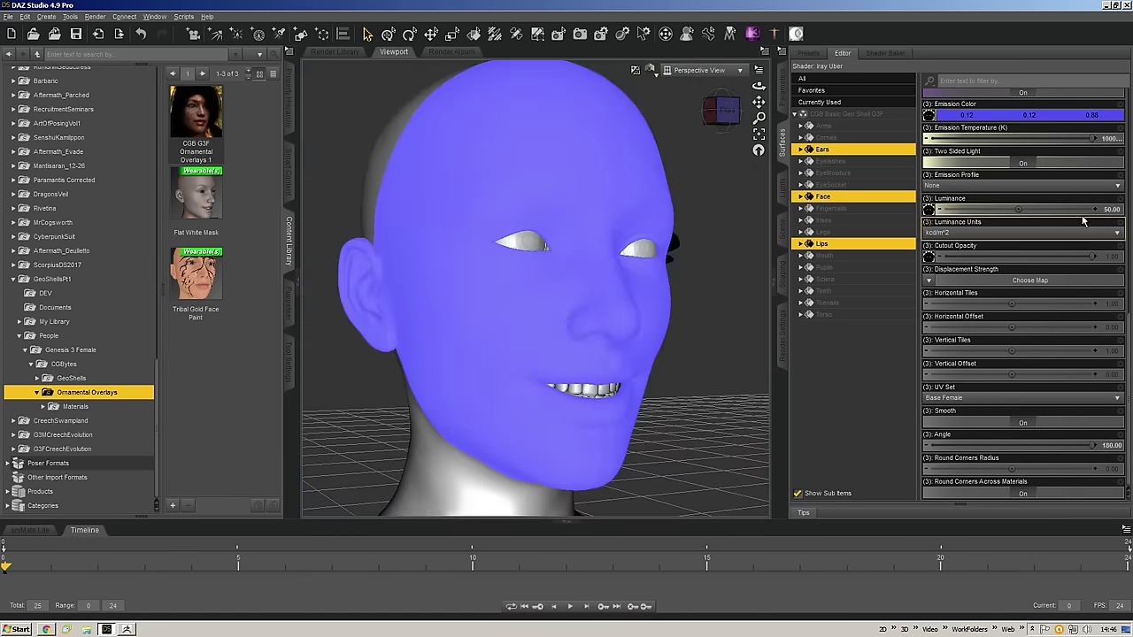
{"action": "left_click", "coordinate": [1100, 211]}
{"action": "type", "text": "5000"}
{"action": "key", "text": "Return"}
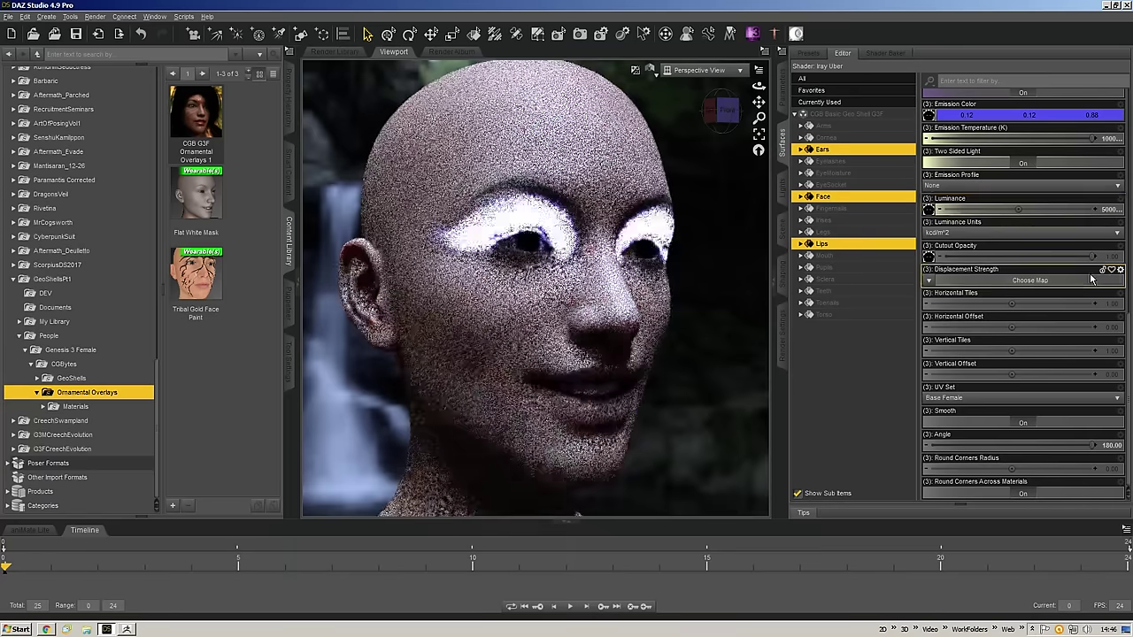
{"action": "left_click", "coordinate": [1106, 213]}
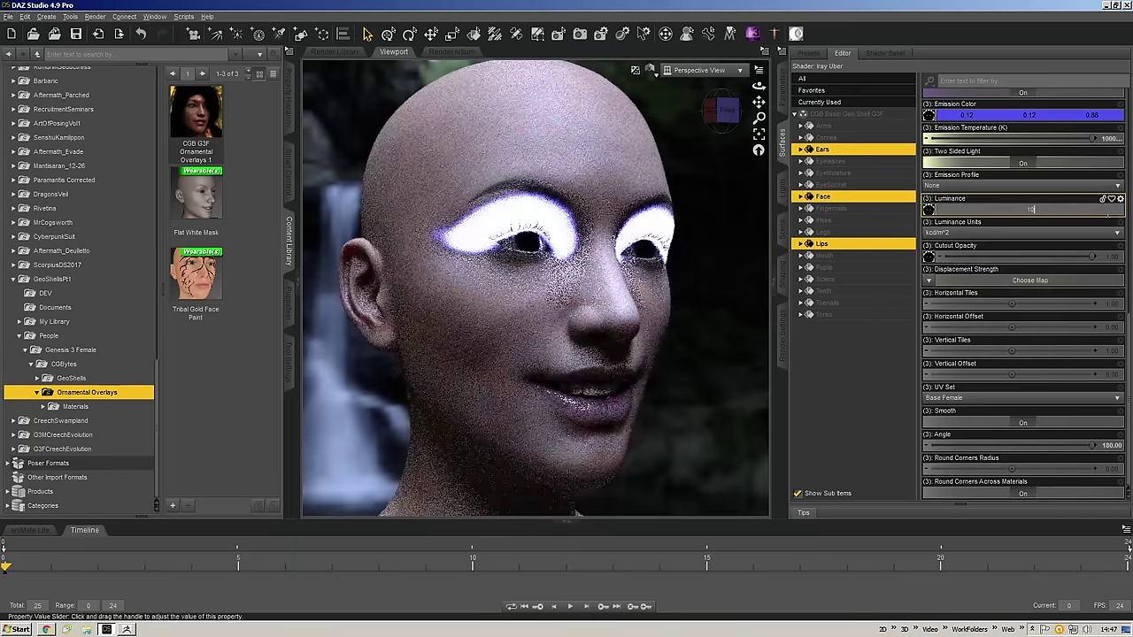
{"action": "type", "text": "10000"}
{"action": "key", "text": "Return"}
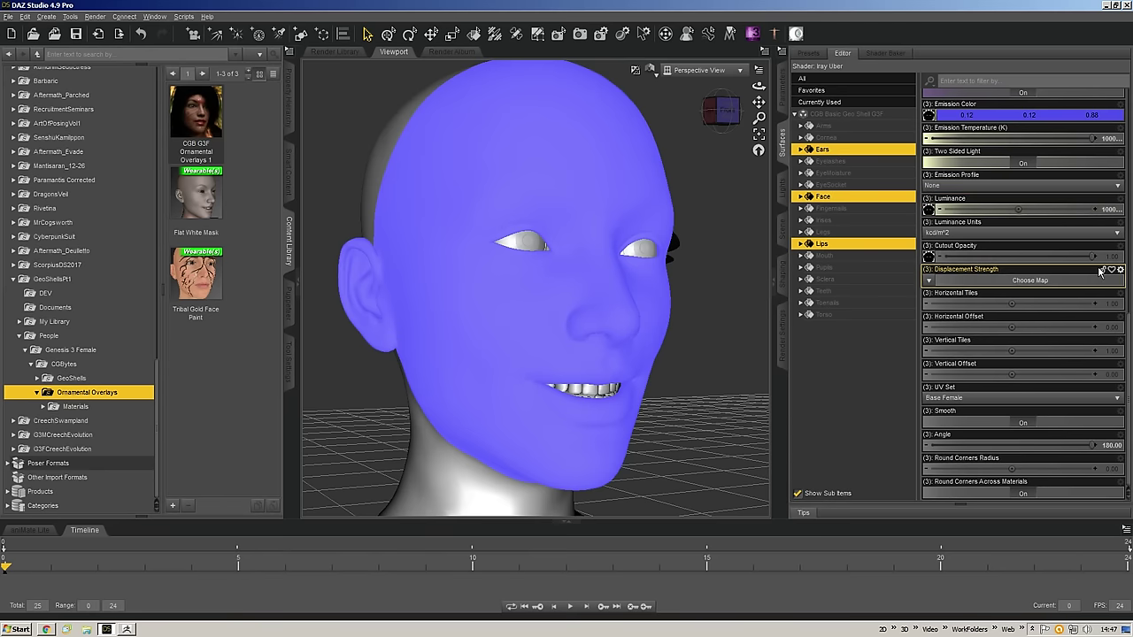
- Set the Luminance of the selected shell surfaces to 200 for a moderate eye-makeup glow
{"action": "left_click", "coordinate": [1107, 213]}
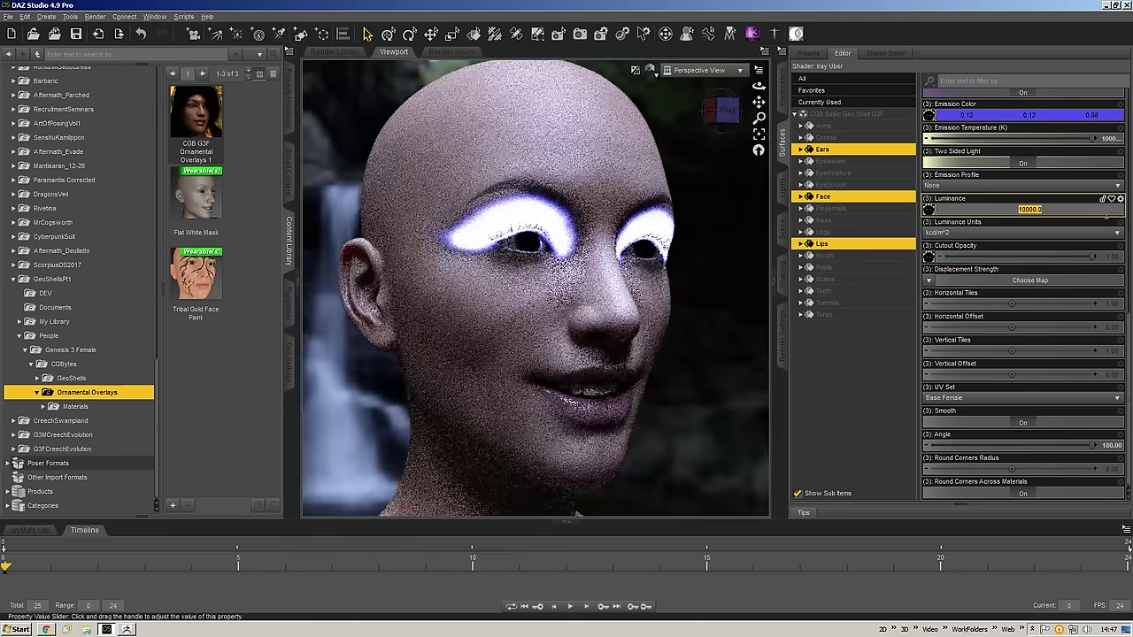
{"action": "type", "text": "200"}
{"action": "key", "text": "Return"}
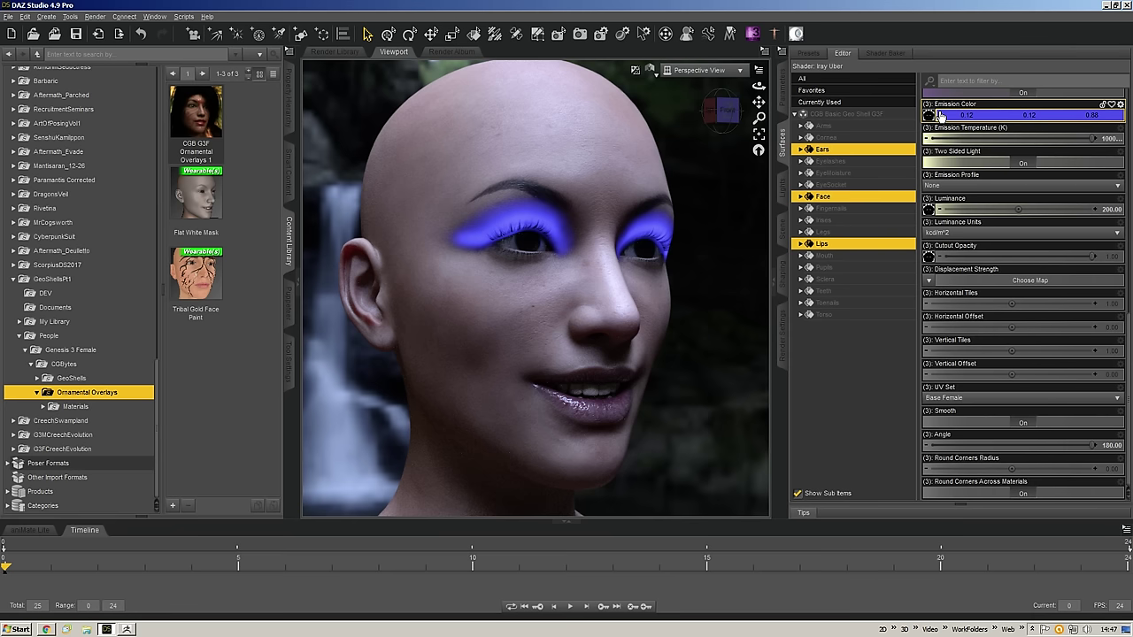
{"action": "mouse_move", "coordinate": [930, 114]}
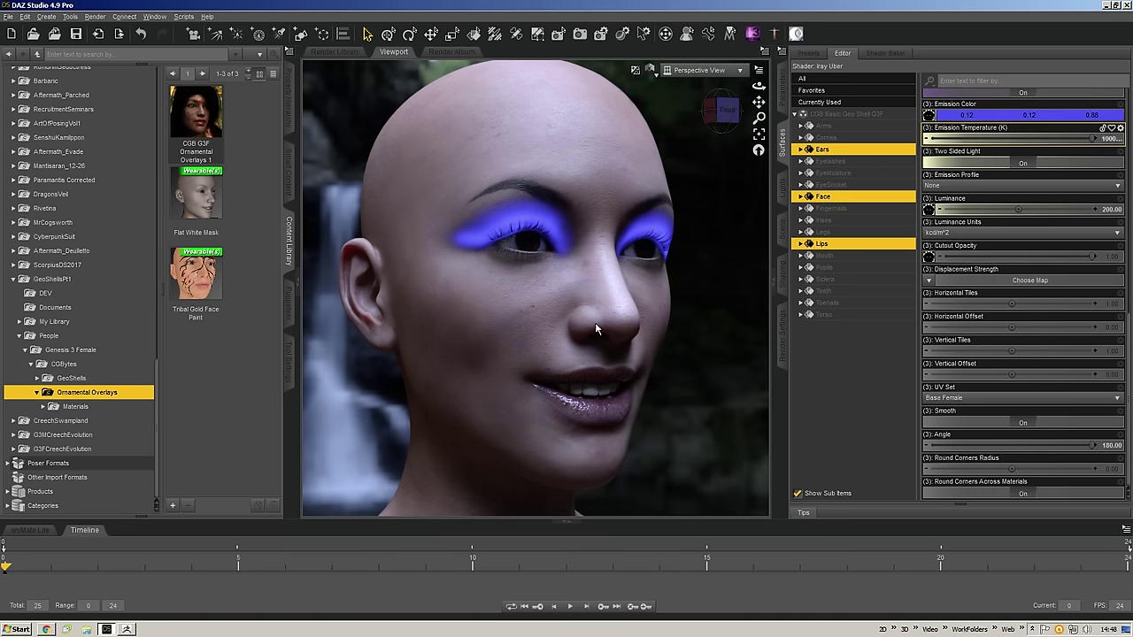
- Try applying the Flat White Mask preset to the geo shell
{"action": "double_click", "coordinate": [197, 195]}
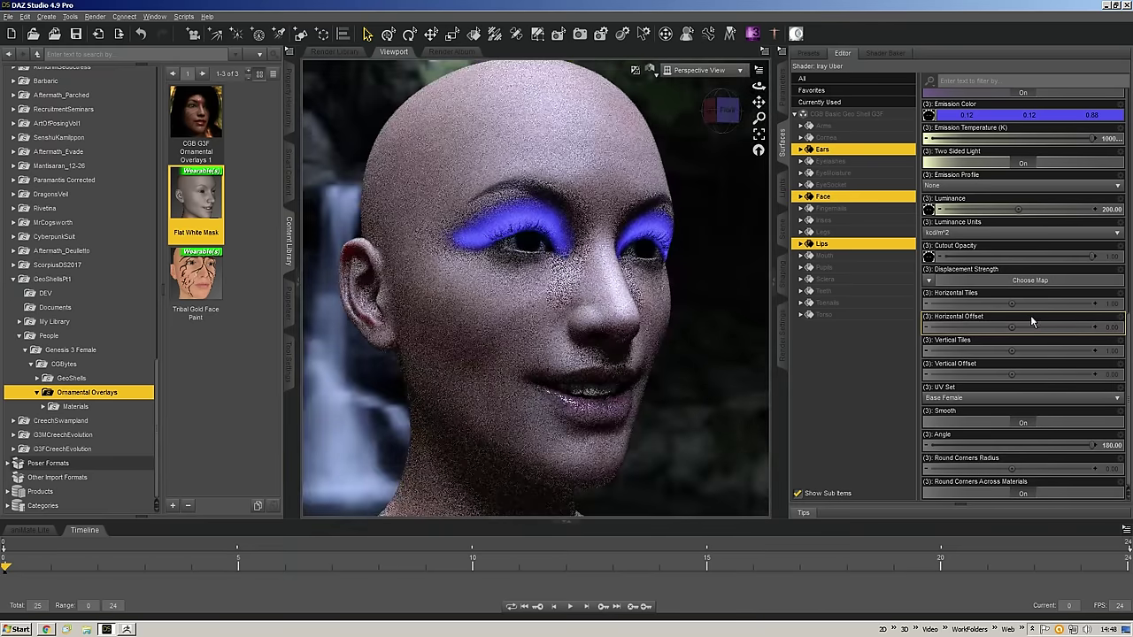
{"action": "scroll", "coordinate": [1018, 328], "scroll_direction": "up", "scroll_amount": 3}
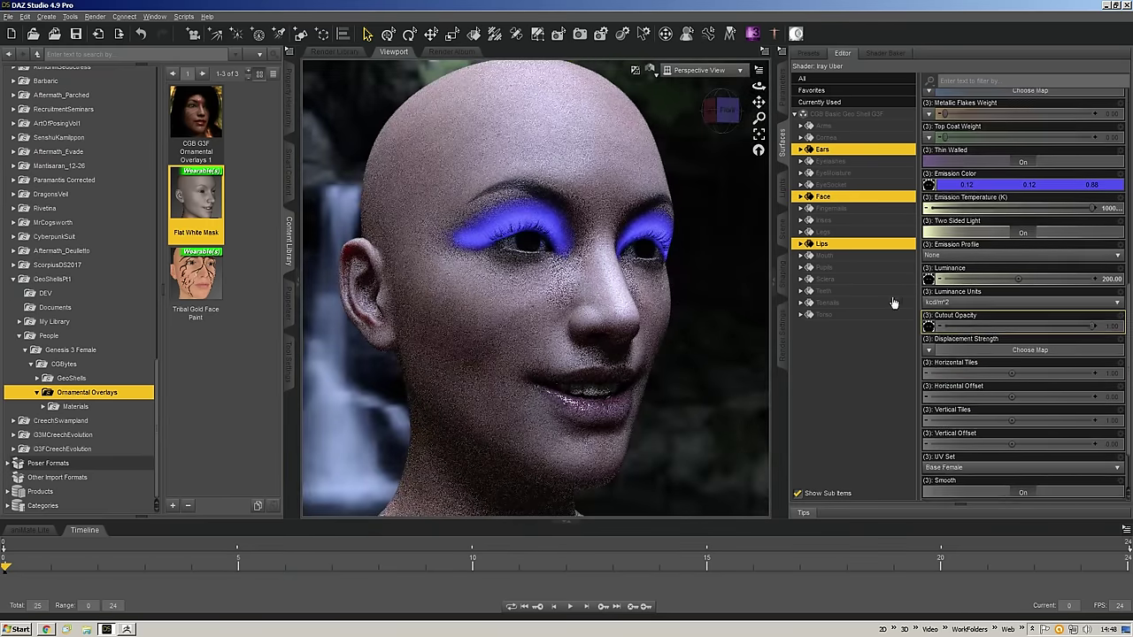
{"action": "right_click", "coordinate": [211, 193]}
{"action": "key", "text": "Escape"}
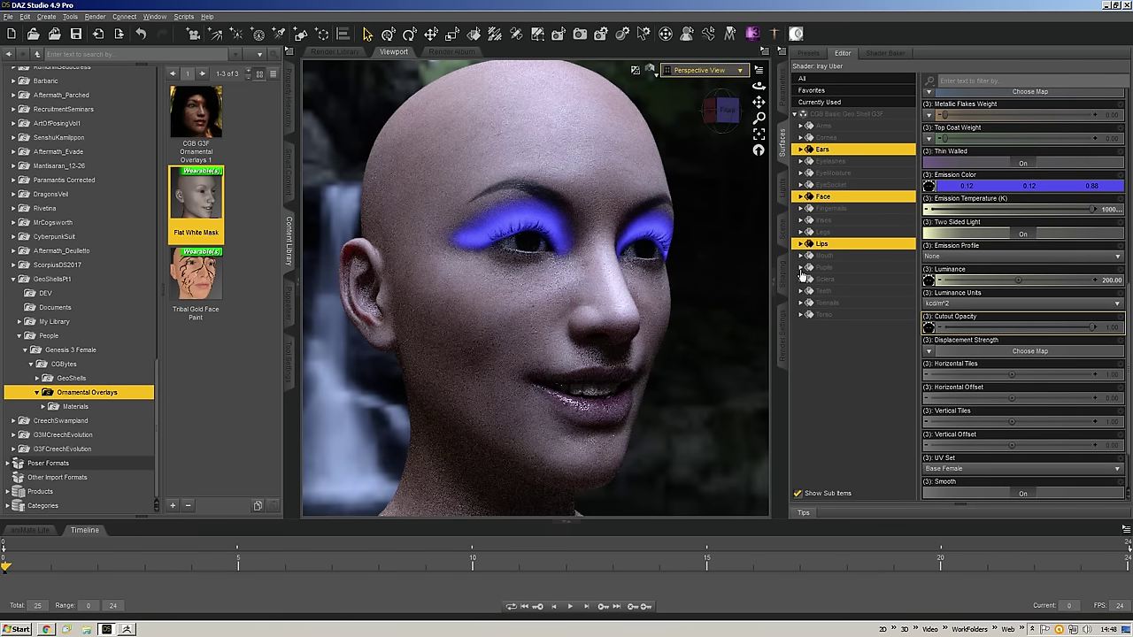
{"action": "left_click", "coordinate": [782, 227]}
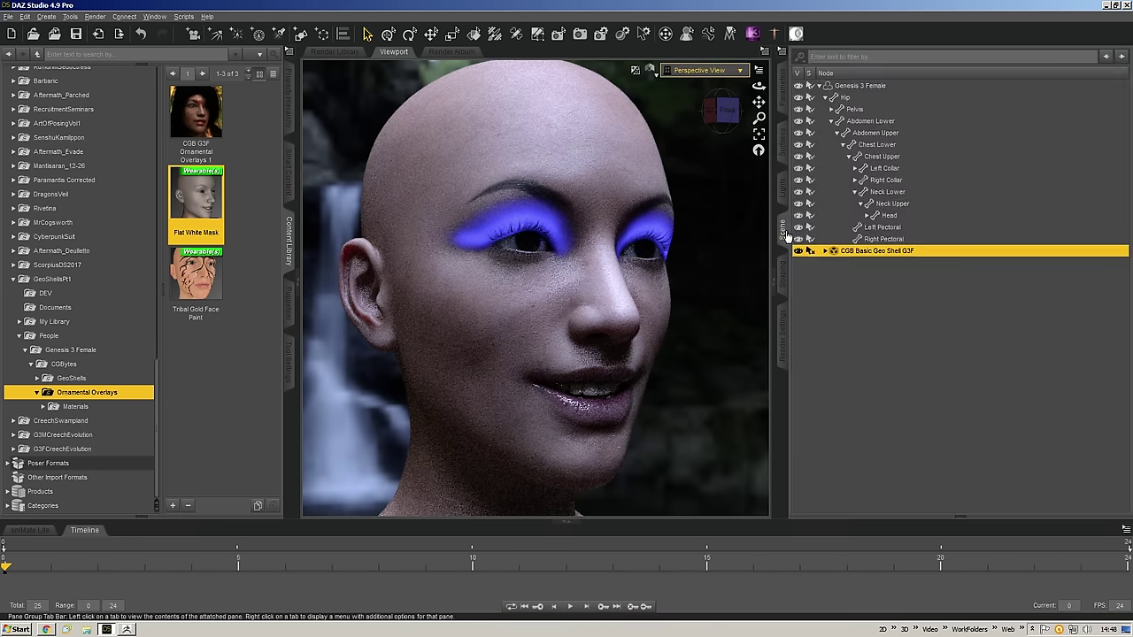
{"action": "left_click", "coordinate": [856, 279]}
{"action": "left_click", "coordinate": [863, 253]}
{"action": "left_click", "coordinate": [783, 88]}
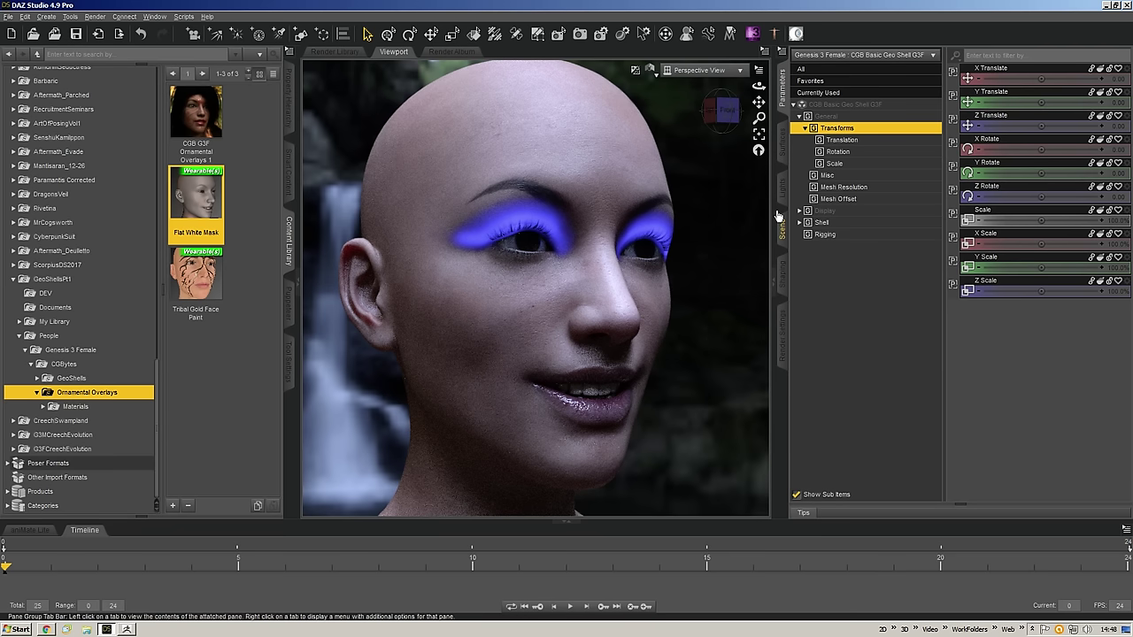
{"action": "left_click", "coordinate": [786, 246]}
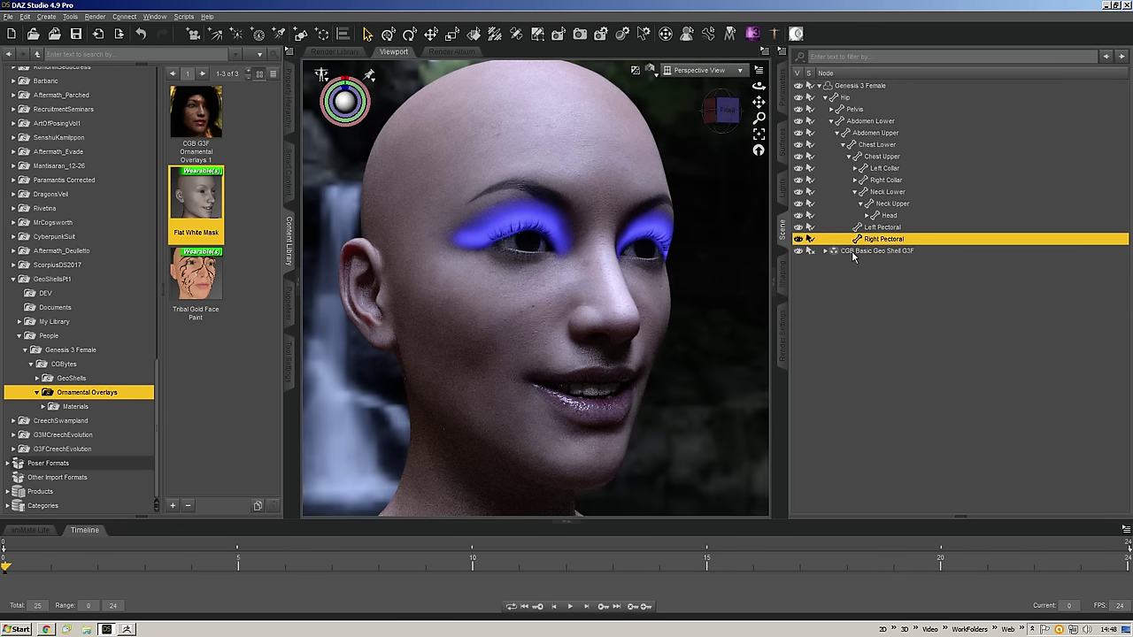
{"action": "left_click", "coordinate": [784, 82]}
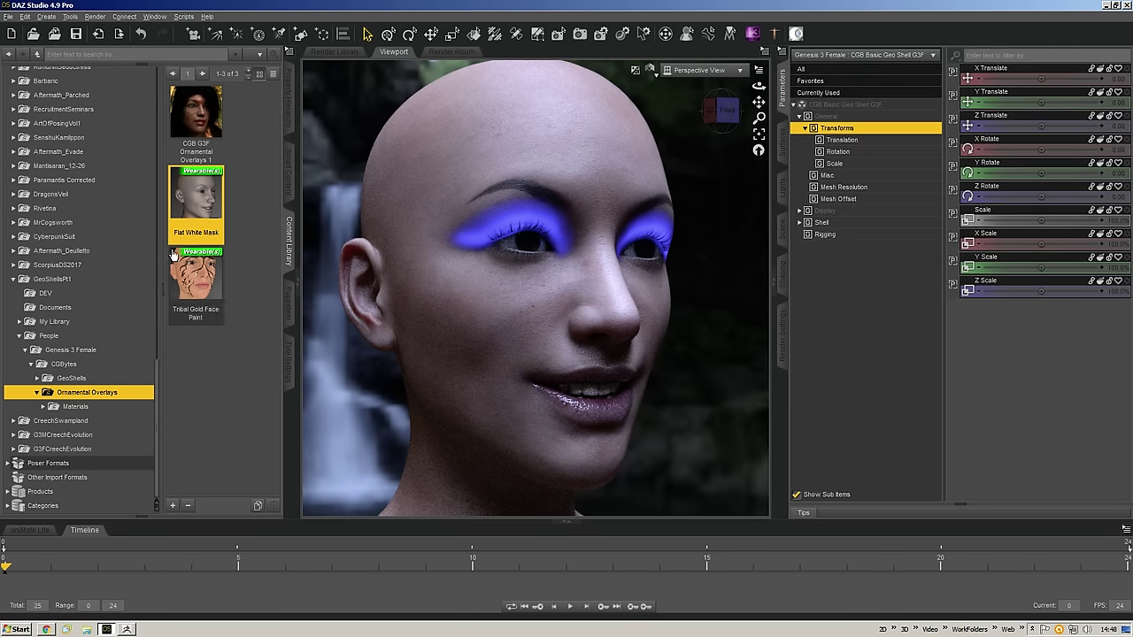
{"action": "right_click", "coordinate": [207, 196]}
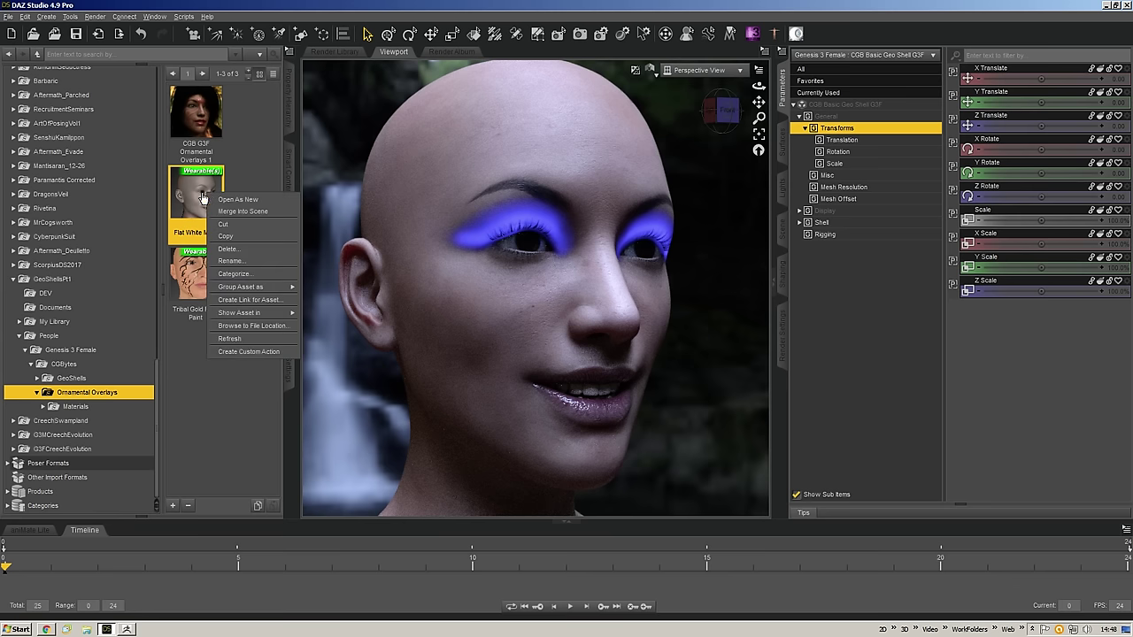
{"action": "left_click", "coordinate": [234, 198]}
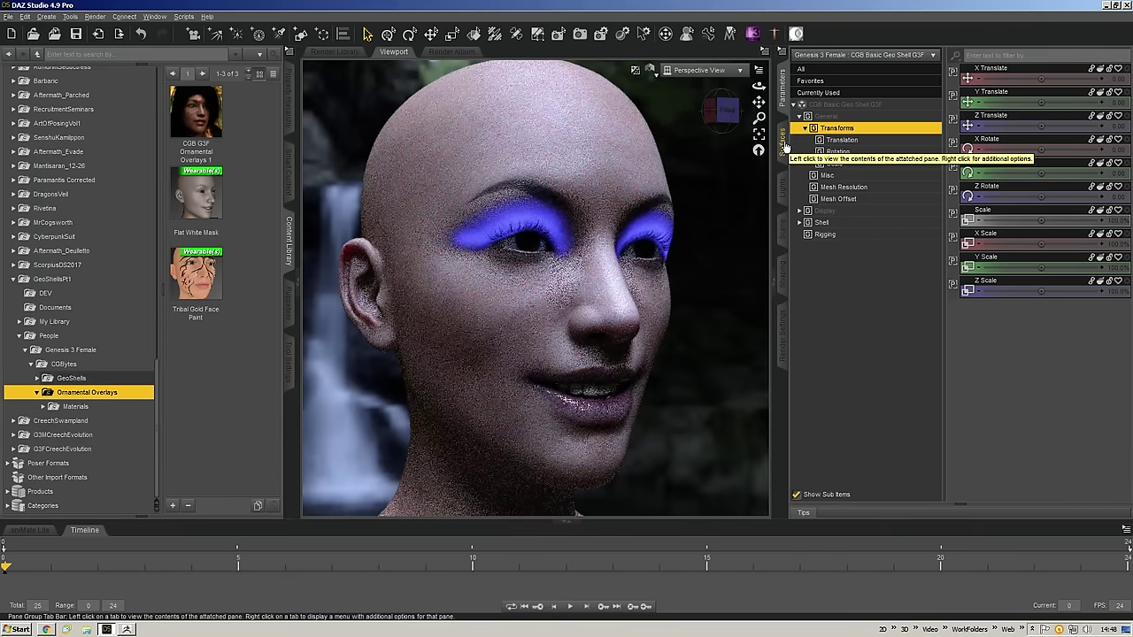
- Set the Emission Color of the shell's Ears, Face and Lips surfaces to black (0.00, 0.00, 0.00) to switch off the glow
{"action": "left_click", "coordinate": [783, 149]}
{"action": "mouse_move", "coordinate": [927, 183]}
{"action": "left_click", "coordinate": [991, 186]}
{"action": "left_click_drag", "start_coordinate": [699, 297], "coordinate": [699, 349]}
{"action": "left_click", "coordinate": [640, 402]}
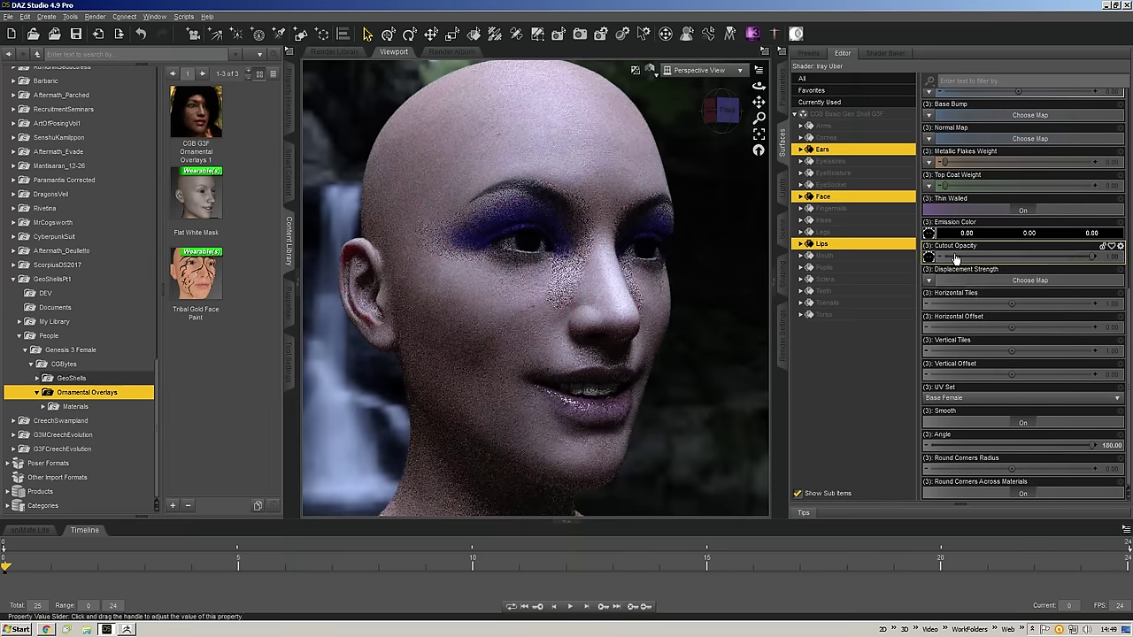
- Try a dark muted green Base Color (0.085, 0.13, 0.087) on the selected shell surfaces
{"action": "scroll", "coordinate": [974, 294], "scroll_direction": "up", "scroll_amount": 5}
{"action": "scroll", "coordinate": [974, 294], "scroll_direction": "up", "scroll_amount": 1}
{"action": "left_click", "coordinate": [994, 200]}
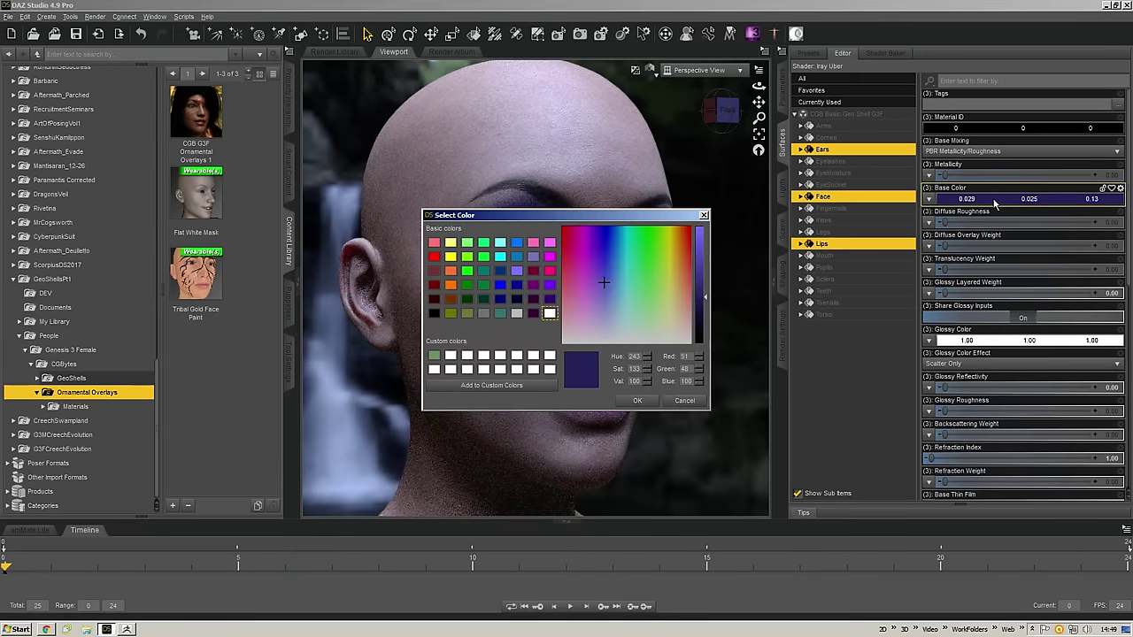
{"action": "left_click", "coordinate": [630, 316]}
{"action": "left_click", "coordinate": [646, 321]}
{"action": "left_click", "coordinate": [639, 402]}
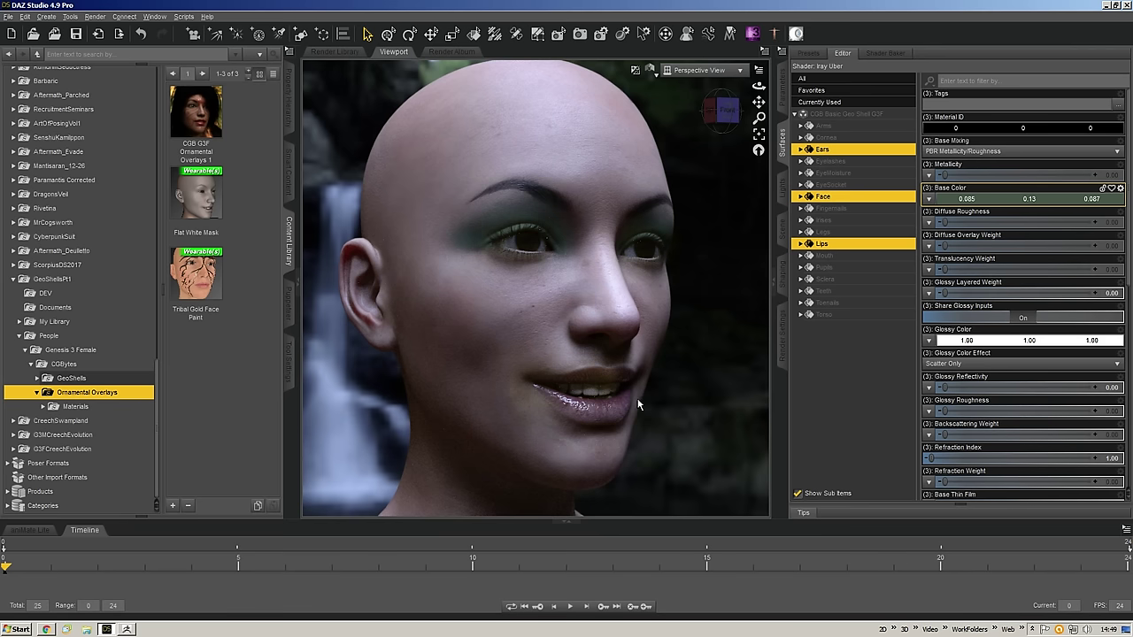
- Try brightening the Base Color to a pale mint green with RGB values 212, 255, 214
{"action": "left_click", "coordinate": [1000, 197]}
{"action": "left_click_drag", "start_coordinate": [703, 271], "coordinate": [703, 227]}
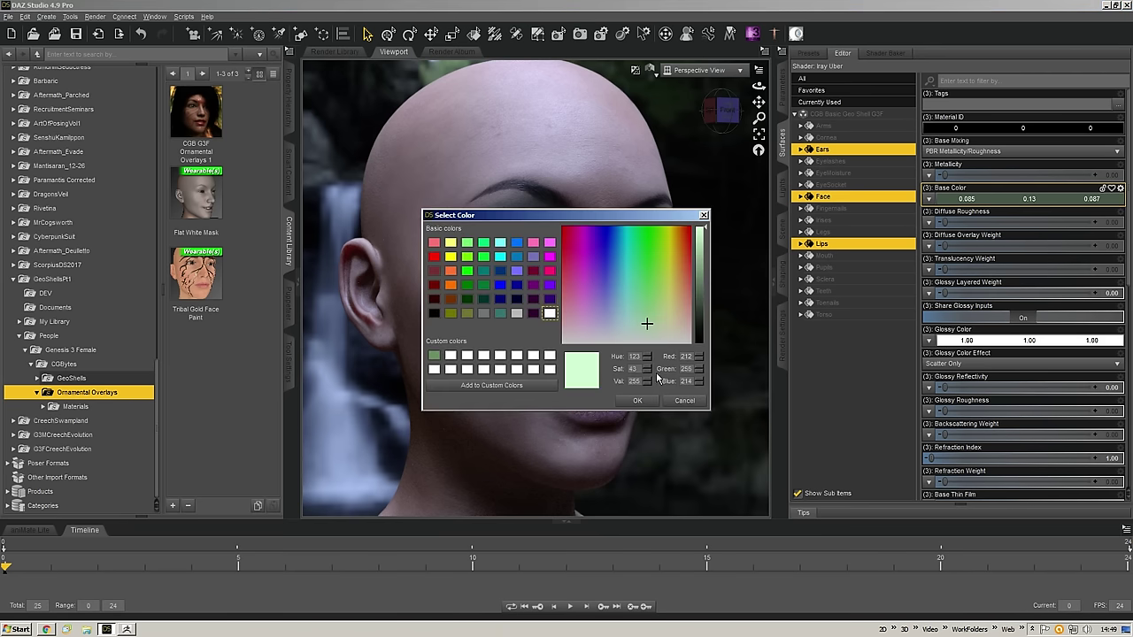
{"action": "left_click", "coordinate": [637, 401]}
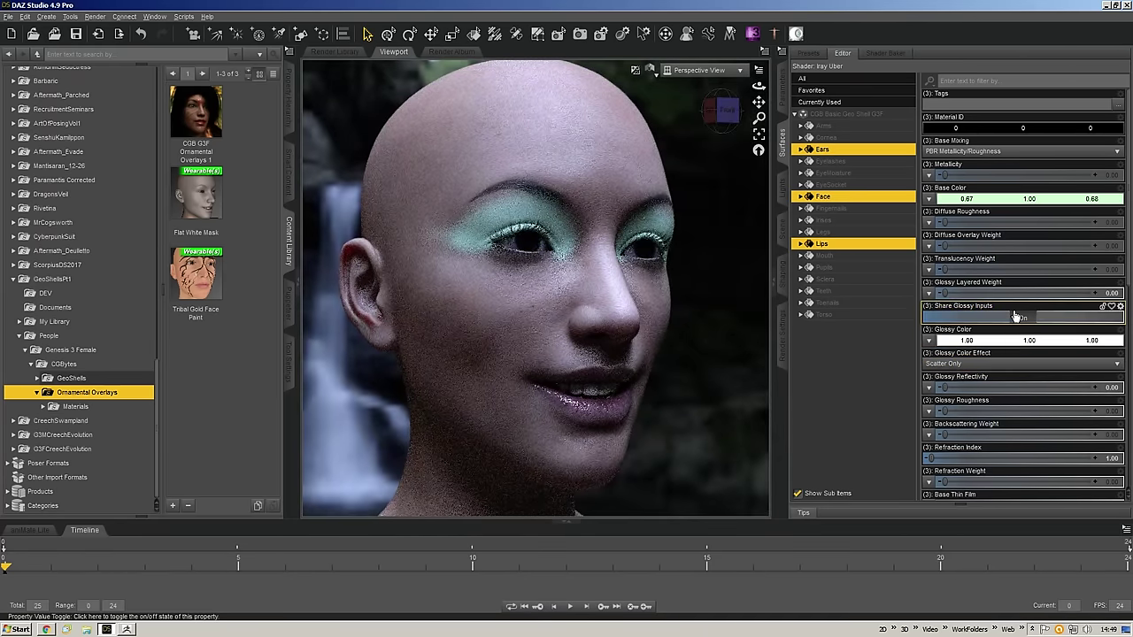
{"action": "scroll", "coordinate": [1005, 305], "scroll_direction": "down", "scroll_amount": 5}
{"action": "scroll", "coordinate": [1004, 305], "scroll_direction": "down", "scroll_amount": 1}
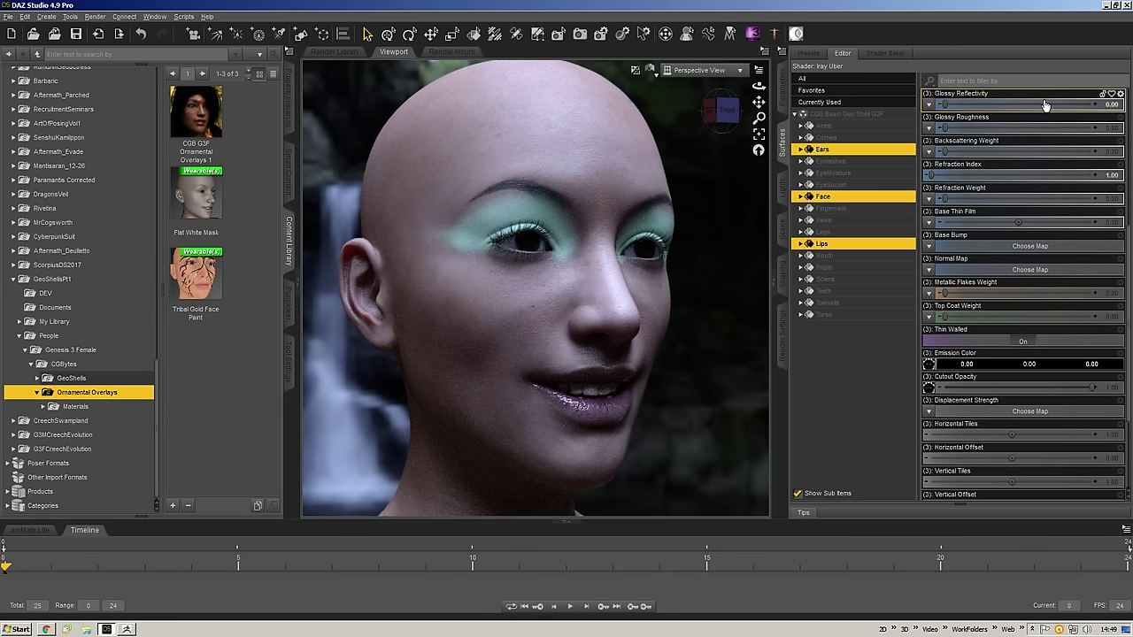
- Set the Base Color of the selected shell surfaces to pure black (0.00, 0.00, 0.00) for dark eye makeup
{"action": "scroll", "coordinate": [1045, 104], "scroll_direction": "up", "scroll_amount": 5}
{"action": "left_click", "coordinate": [1027, 198]}
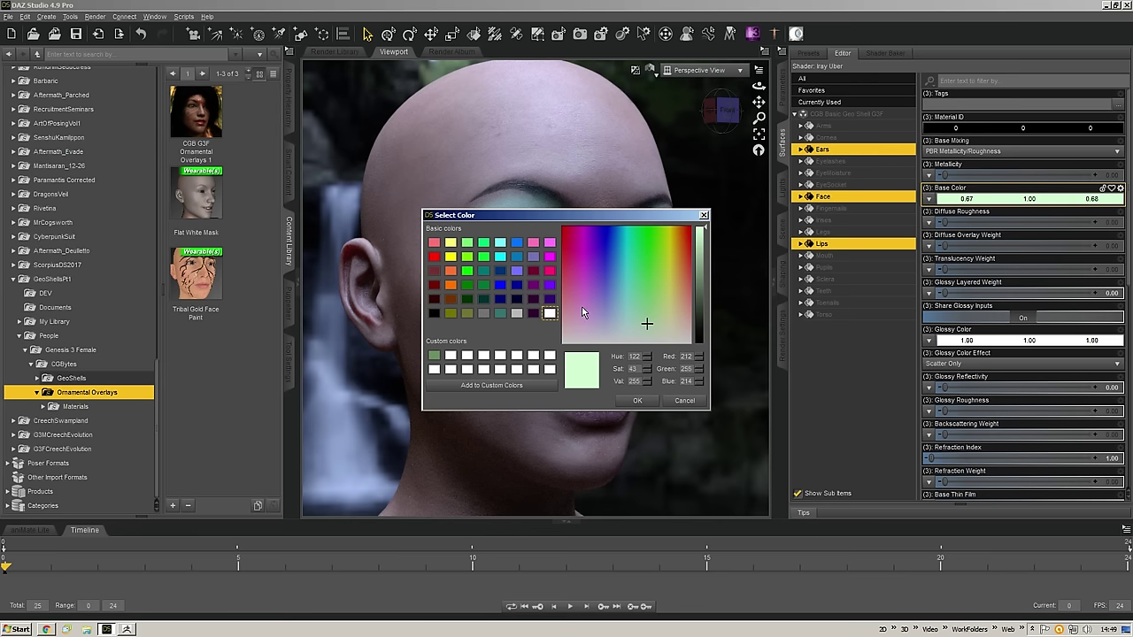
{"action": "left_click_drag", "start_coordinate": [643, 334], "coordinate": [650, 359]}
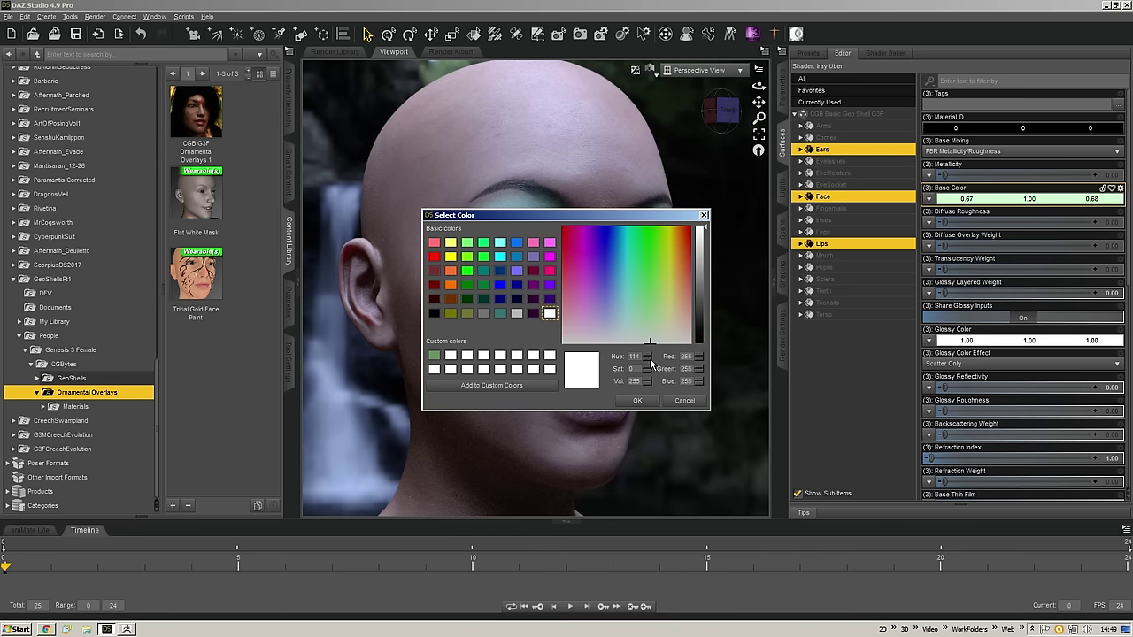
{"action": "left_click", "coordinate": [699, 312]}
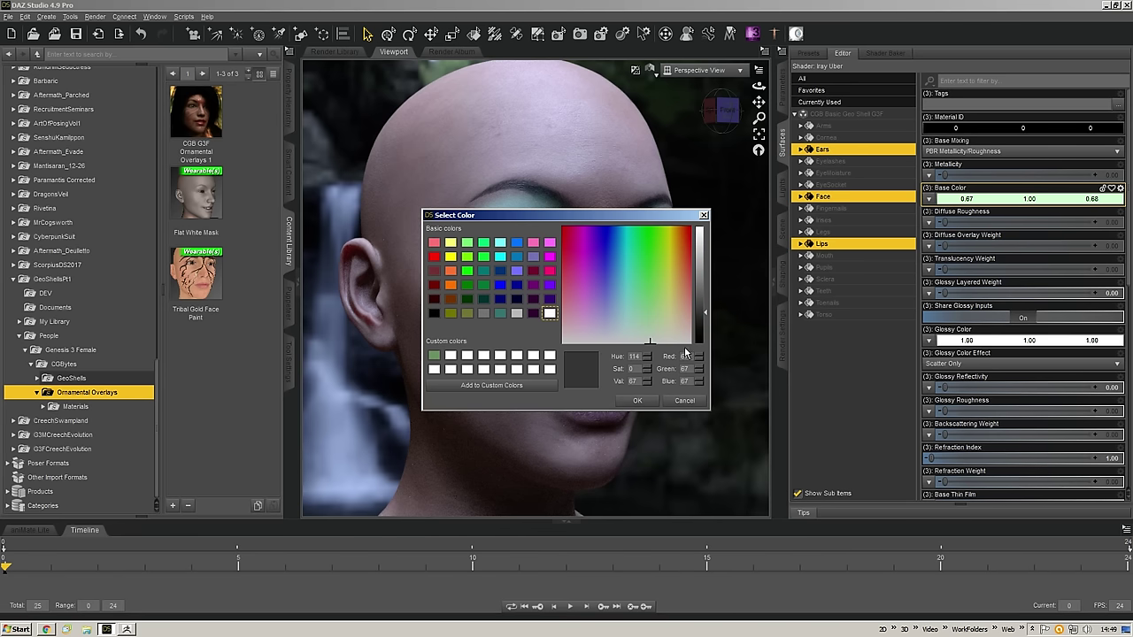
{"action": "left_click_drag", "start_coordinate": [697, 332], "coordinate": [699, 346]}
{"action": "left_click", "coordinate": [638, 400]}
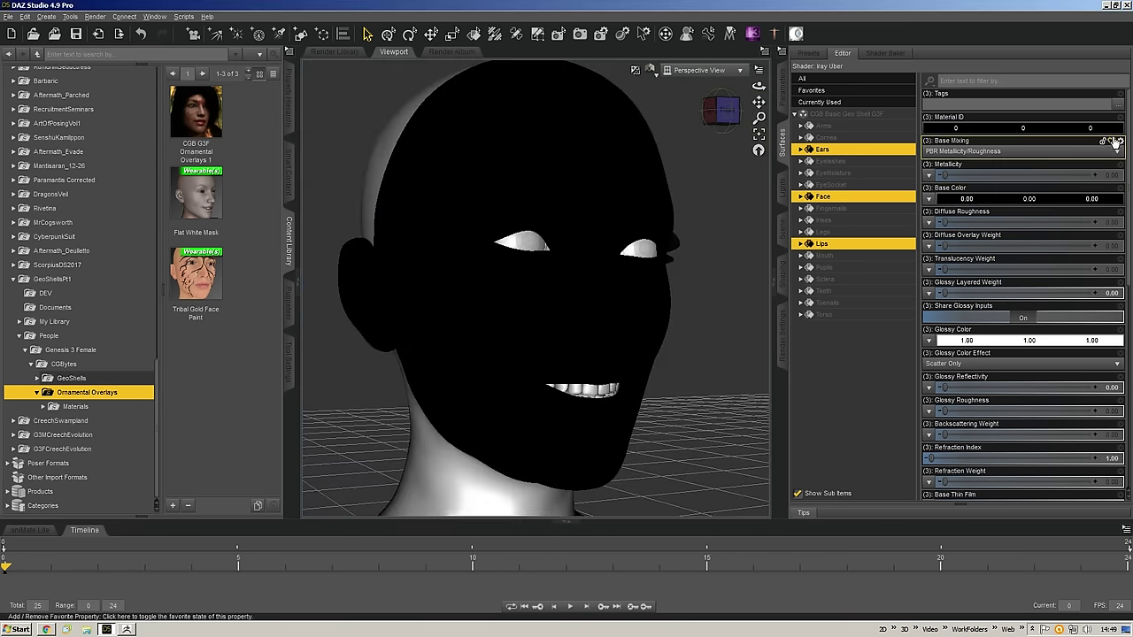
- Try lowering the Cutout Opacity of the selected shell surfaces to 0.42 and check the eye makeup up close and from the front
{"action": "left_click", "coordinate": [759, 133]}
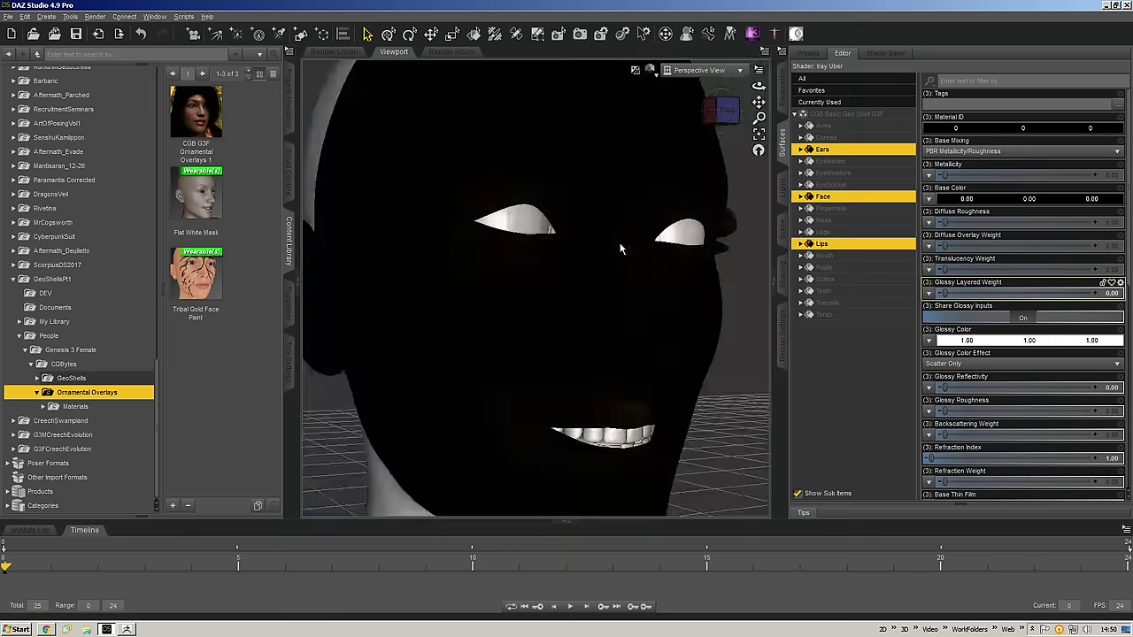
{"action": "mouse_move", "coordinate": [759, 102]}
{"action": "left_mouse_down"}
{"action": "mouse_move", "coordinate": [760, 116]}
{"action": "mouse_move", "coordinate": [761, 105]}
{"action": "left_mouse_up"}
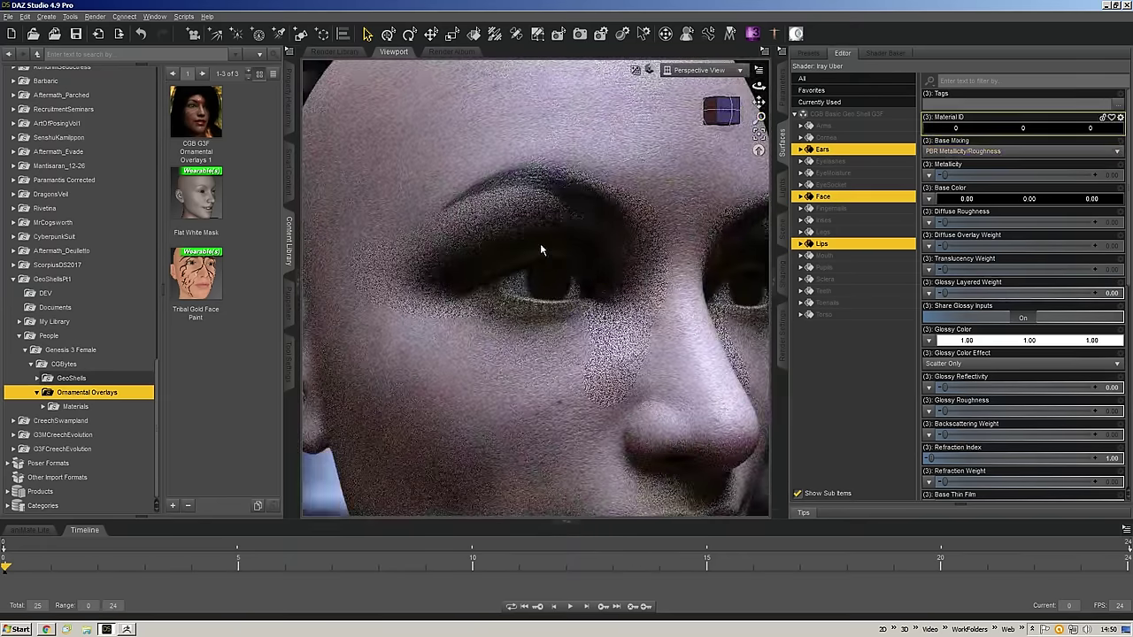
{"action": "scroll", "coordinate": [996, 379], "scroll_direction": "down", "scroll_amount": 3}
{"action": "scroll", "coordinate": [996, 379], "scroll_direction": "down", "scroll_amount": 4}
{"action": "left_click_drag", "start_coordinate": [1093, 316], "coordinate": [1007, 316]}
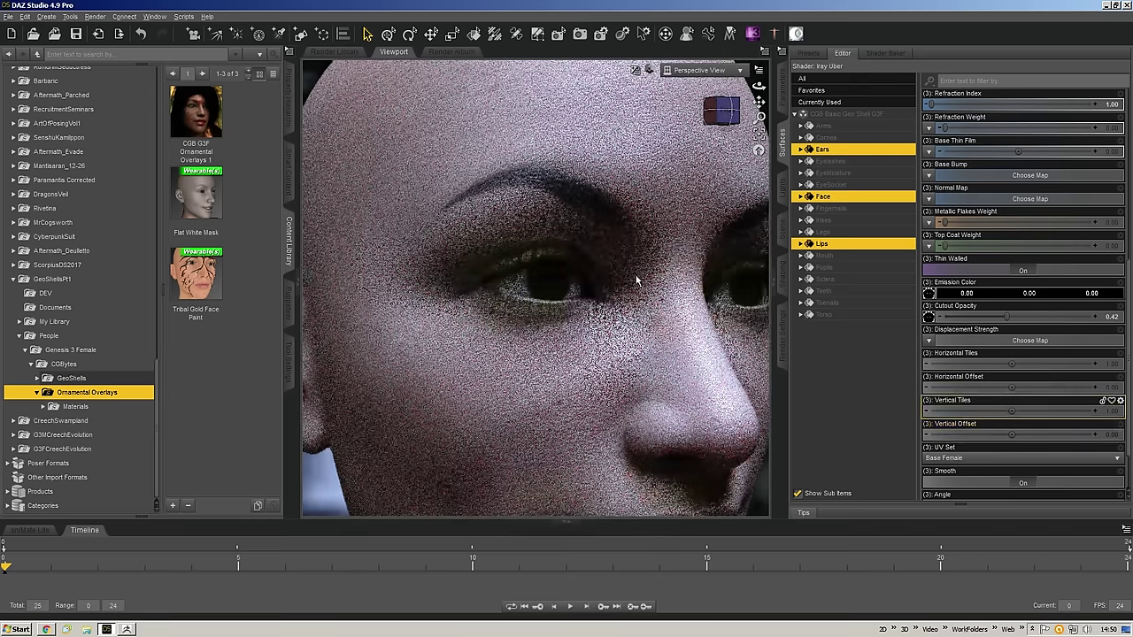
{"action": "scroll", "coordinate": [717, 341], "scroll_direction": "down", "scroll_amount": 5}
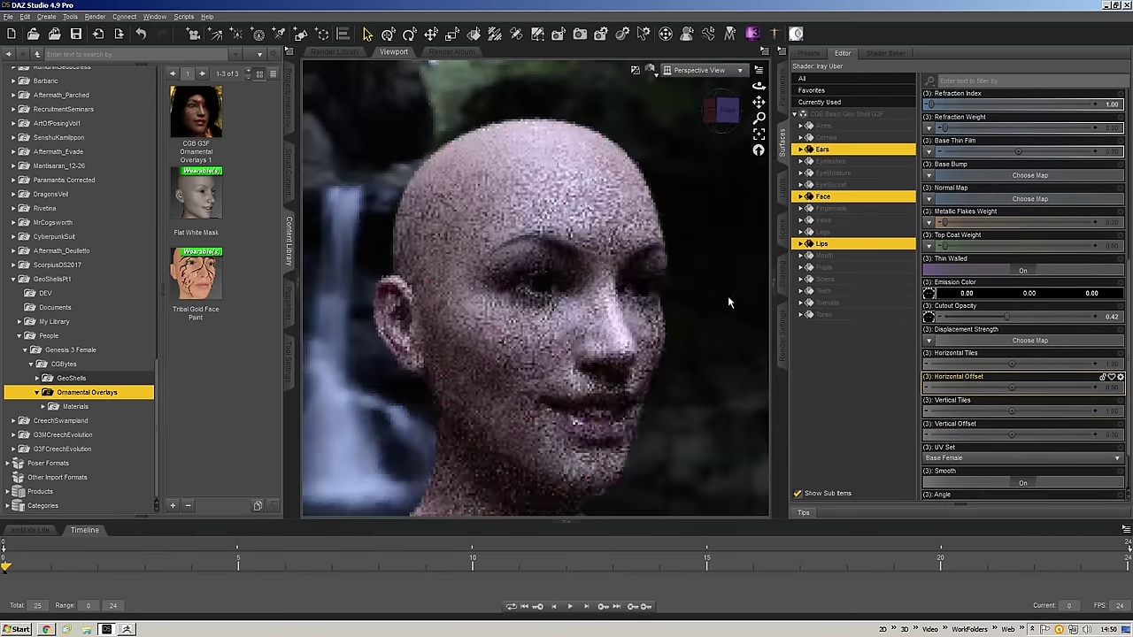
{"action": "left_click_drag", "start_coordinate": [759, 102], "coordinate": [759, 87]}
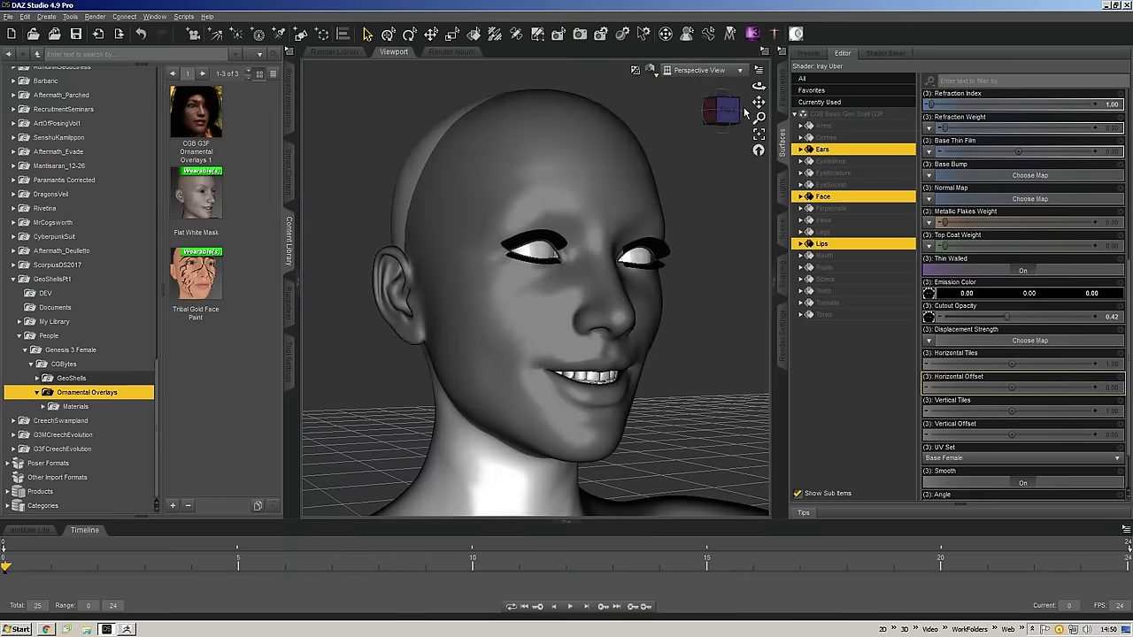
{"action": "left_click", "coordinate": [737, 113]}
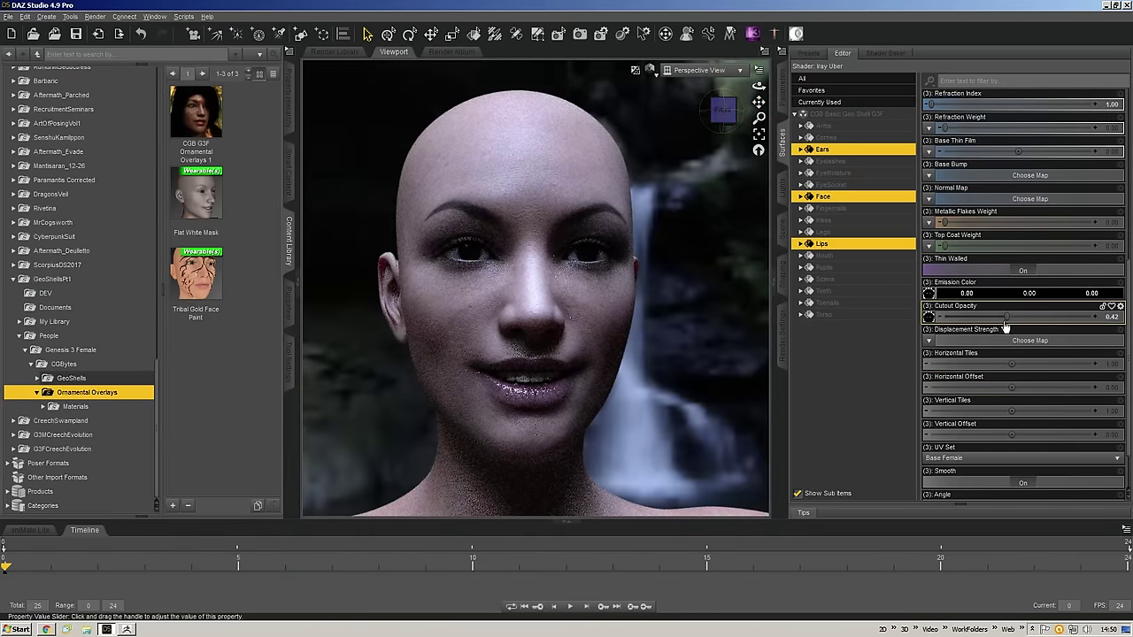
- Set the Cutout Opacity of the selected shell surfaces back to 1.00
{"action": "left_click_drag", "start_coordinate": [1006, 317], "coordinate": [1097, 320]}
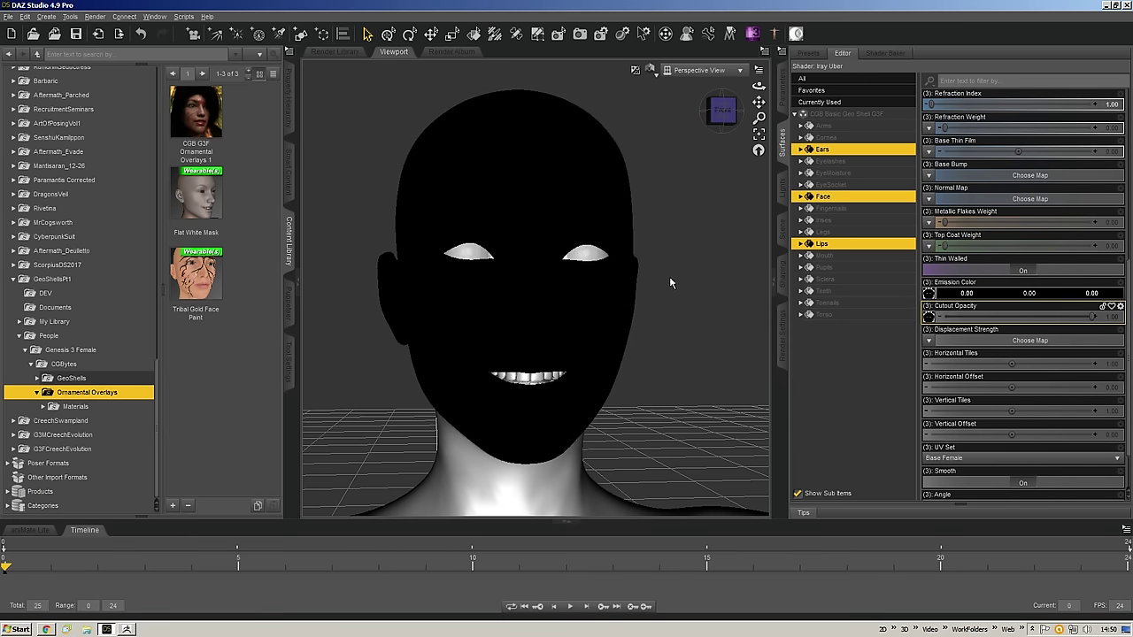
{"action": "scroll", "coordinate": [672, 221], "scroll_direction": "up", "scroll_amount": 5}
{"action": "left_click_drag", "start_coordinate": [759, 86], "coordinate": [779, 86]}
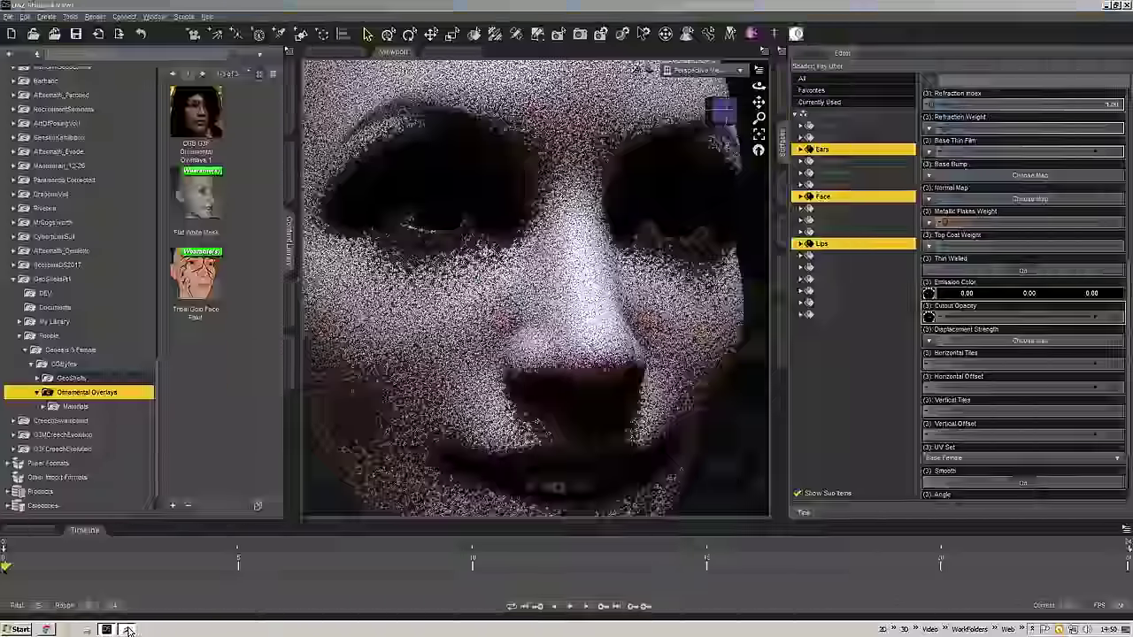
- Switch to ZBrush, clear the current brush texture and turn off the texture map on the head
{"action": "left_click", "coordinate": [127, 628]}
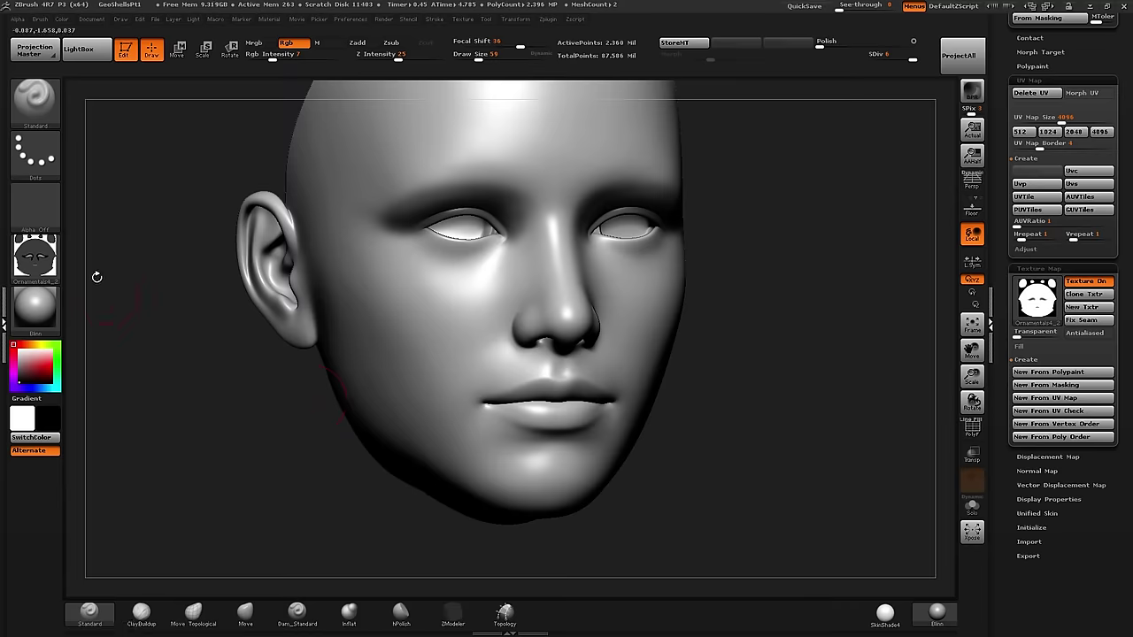
{"action": "left_click", "coordinate": [39, 258]}
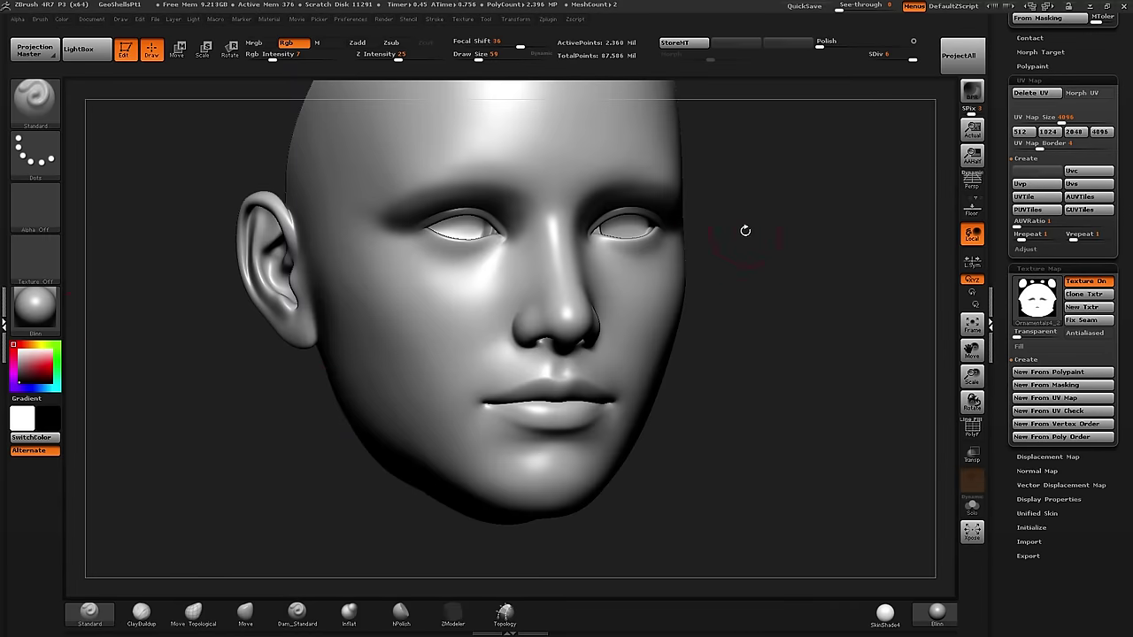
{"action": "mouse_move", "coordinate": [771, 261]}
{"action": "left_mouse_down", "text": "alt"}
{"action": "mouse_move", "coordinate": [759, 244]}
{"action": "mouse_move", "coordinate": [770, 255]}
{"action": "left_mouse_up", "text": "alt"}
{"action": "mouse_move", "coordinate": [864, 250]}
{"action": "right_mouse_down", "text": "ctrl"}
{"action": "mouse_move", "coordinate": [853, 215]}
{"action": "mouse_move", "coordinate": [863, 236]}
{"action": "right_mouse_up", "text": "ctrl"}
{"action": "left_click_drag", "start_coordinate": [862, 235], "coordinate": [842, 217]}
{"action": "left_click", "coordinate": [1080, 283]}
{"action": "right_click_drag", "start_coordinate": [840, 240], "coordinate": [791, 268]}
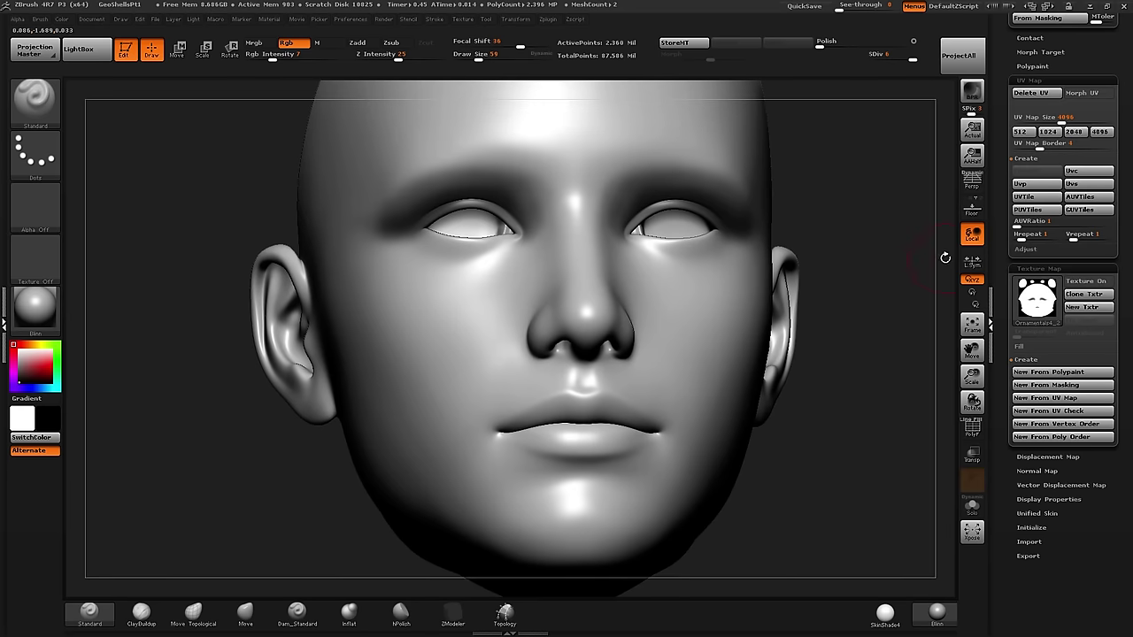
- Reveal the Mask By Color options in the head's masking settings and try inverting the mask
{"action": "left_click_drag", "start_coordinate": [995, 166], "coordinate": [994, 275]}
{"action": "scroll", "coordinate": [994, 275], "scroll_direction": "up", "scroll_amount": 1}
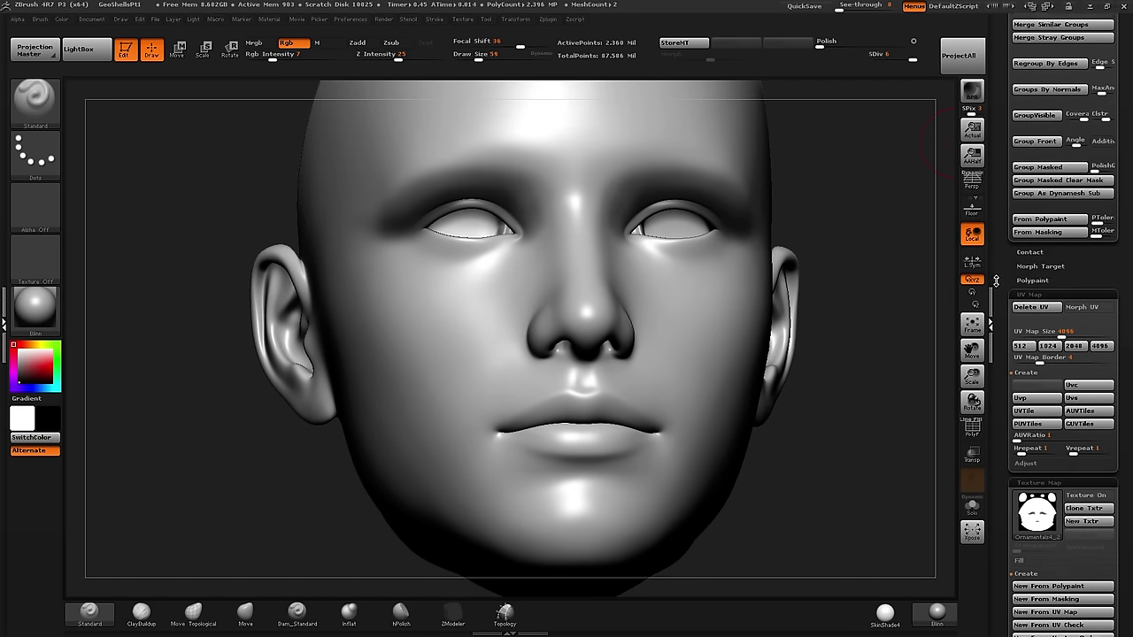
{"action": "scroll", "coordinate": [1007, 294], "scroll_direction": "up", "scroll_amount": 5}
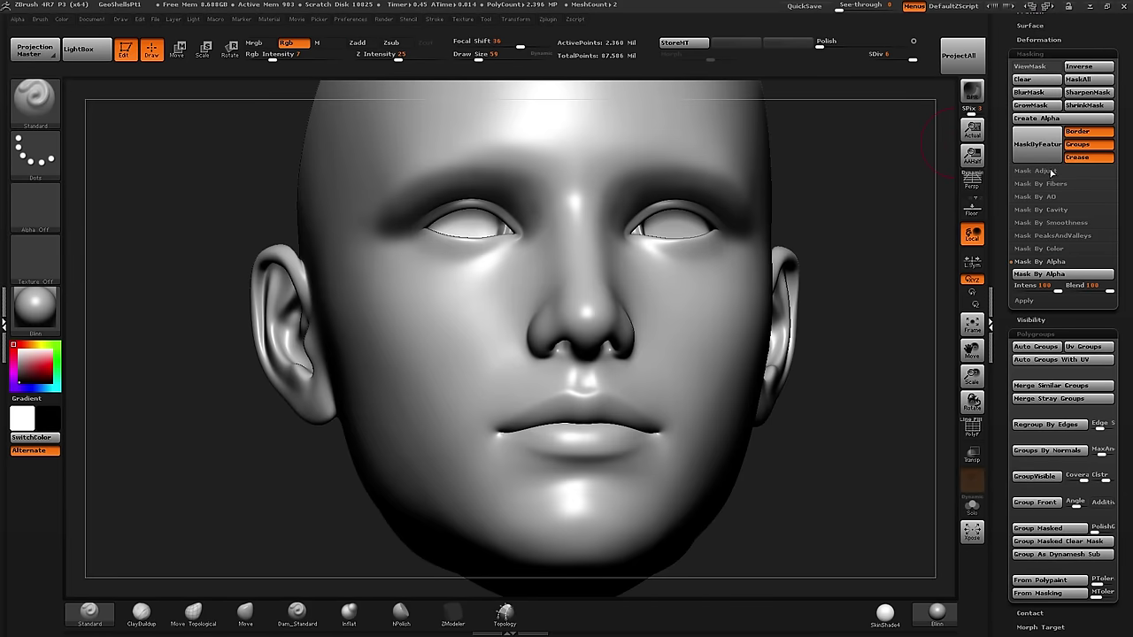
{"action": "left_click", "coordinate": [1046, 250]}
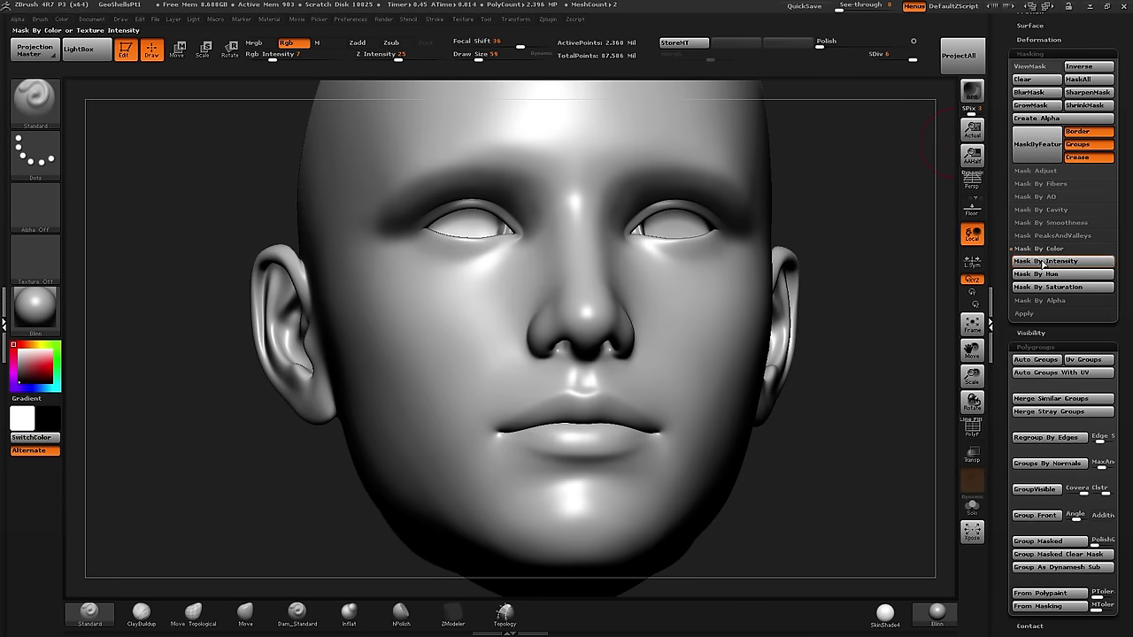
{"action": "left_click", "coordinate": [1066, 69]}
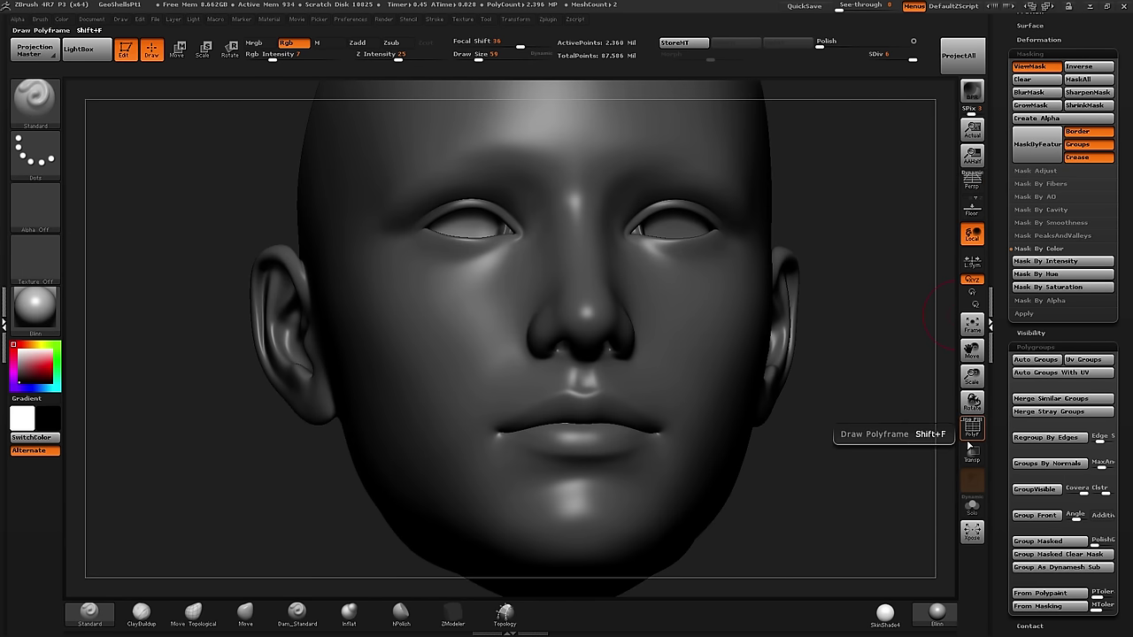
{"action": "left_click", "coordinate": [1032, 67]}
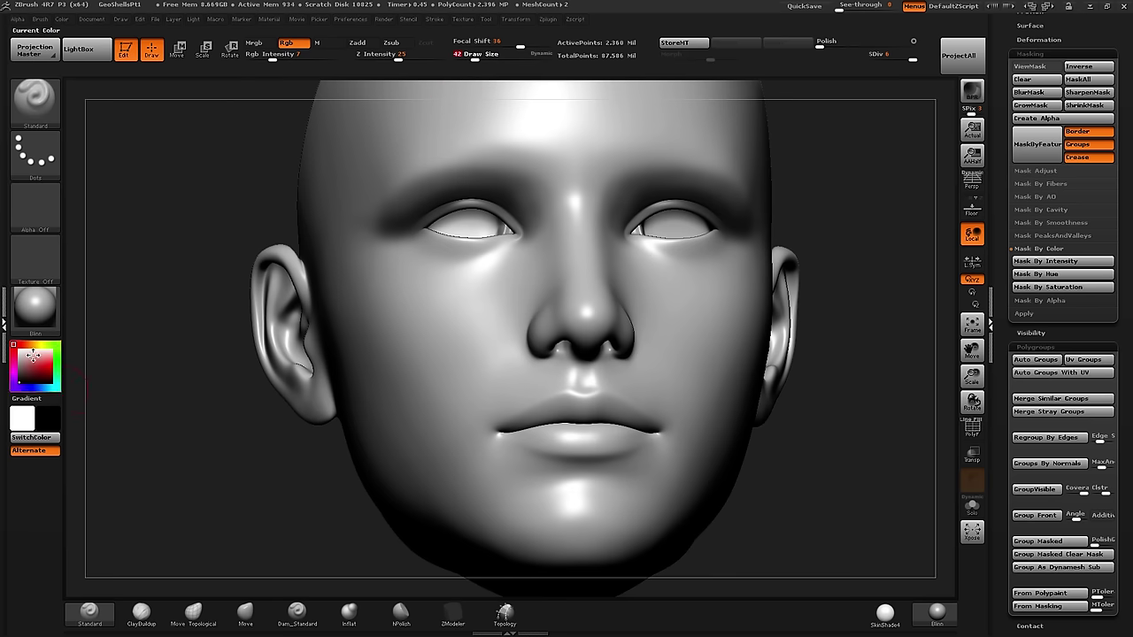
- Choose a dark blue color and paint eyeshadow around both upper eyelids using a Draw Size of 42
{"action": "mouse_move", "coordinate": [29, 379]}
{"action": "left_mouse_down"}
{"action": "mouse_move", "coordinate": [21, 388]}
{"action": "mouse_move", "coordinate": [37, 387]}
{"action": "mouse_move", "coordinate": [20, 387]}
{"action": "mouse_move", "coordinate": [51, 371]}
{"action": "left_mouse_up"}
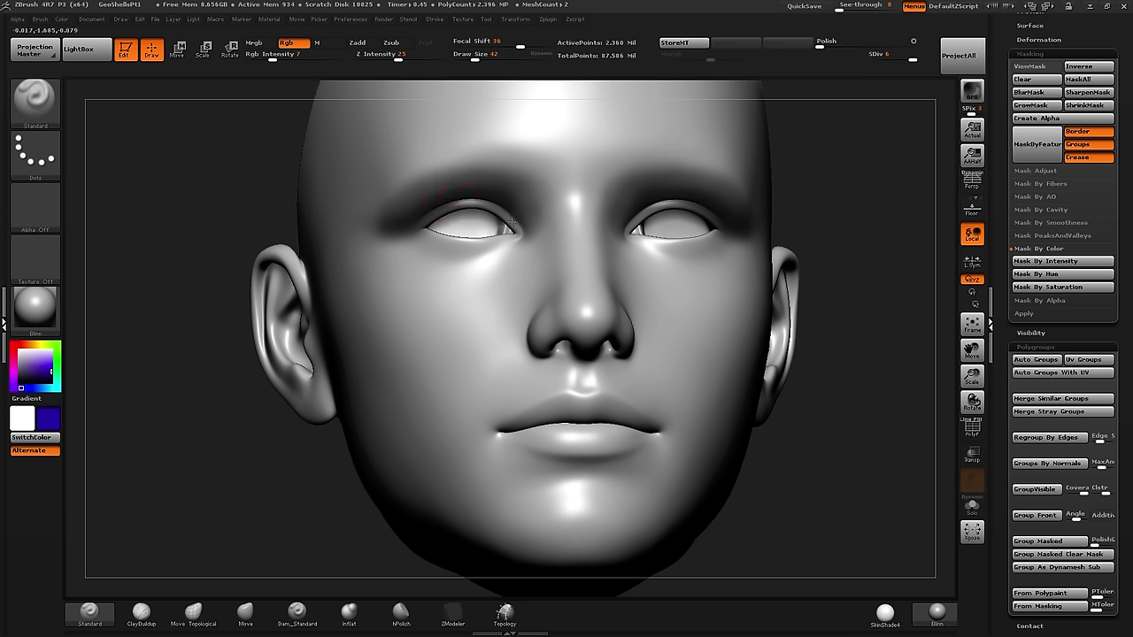
{"action": "left_click_drag", "start_coordinate": [499, 214], "coordinate": [429, 218]}
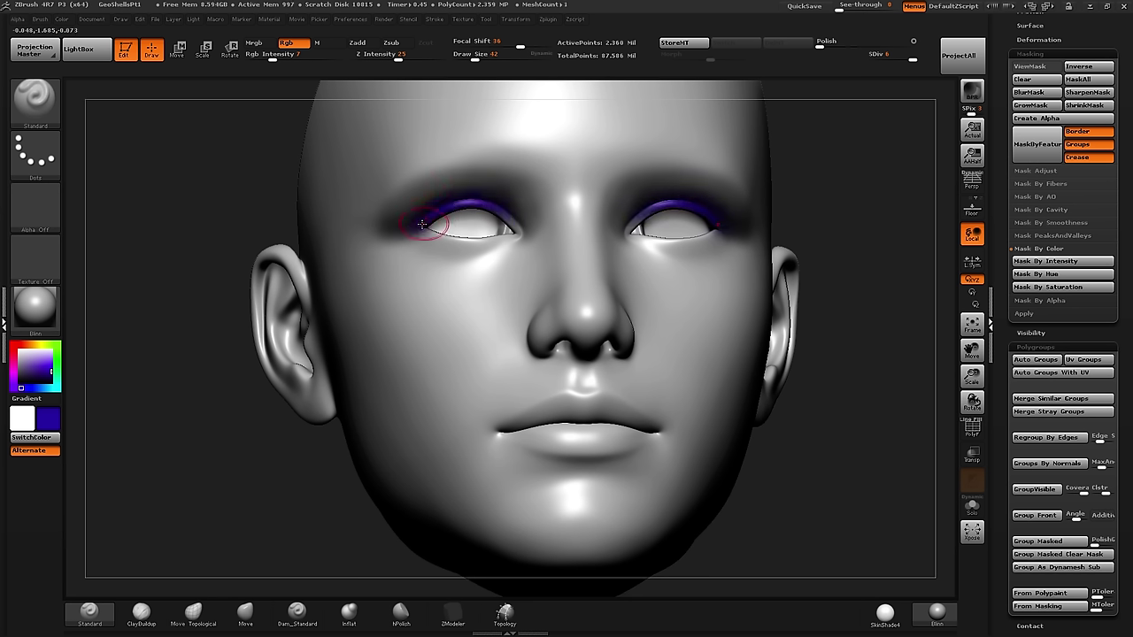
{"action": "left_click_drag", "start_coordinate": [483, 207], "coordinate": [533, 240]}
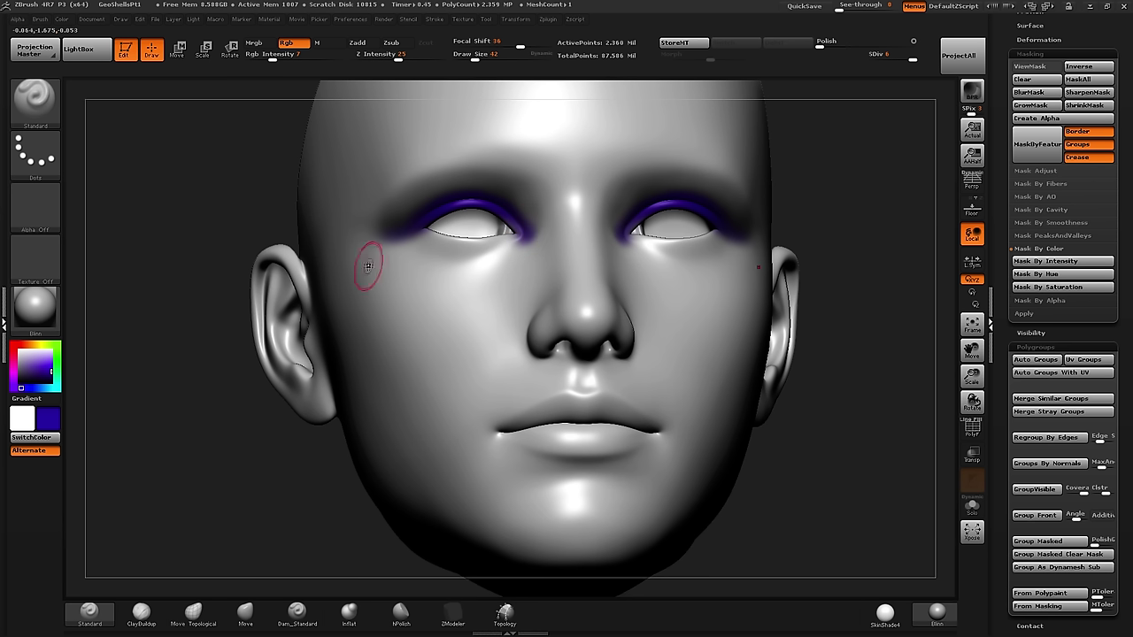
- Choose a dark red color and paint eyeshadow above both eyes up to the brows using a Draw Size of 59
{"action": "left_click_drag", "start_coordinate": [25, 347], "coordinate": [16, 346]}
{"action": "left_click", "coordinate": [51, 375]}
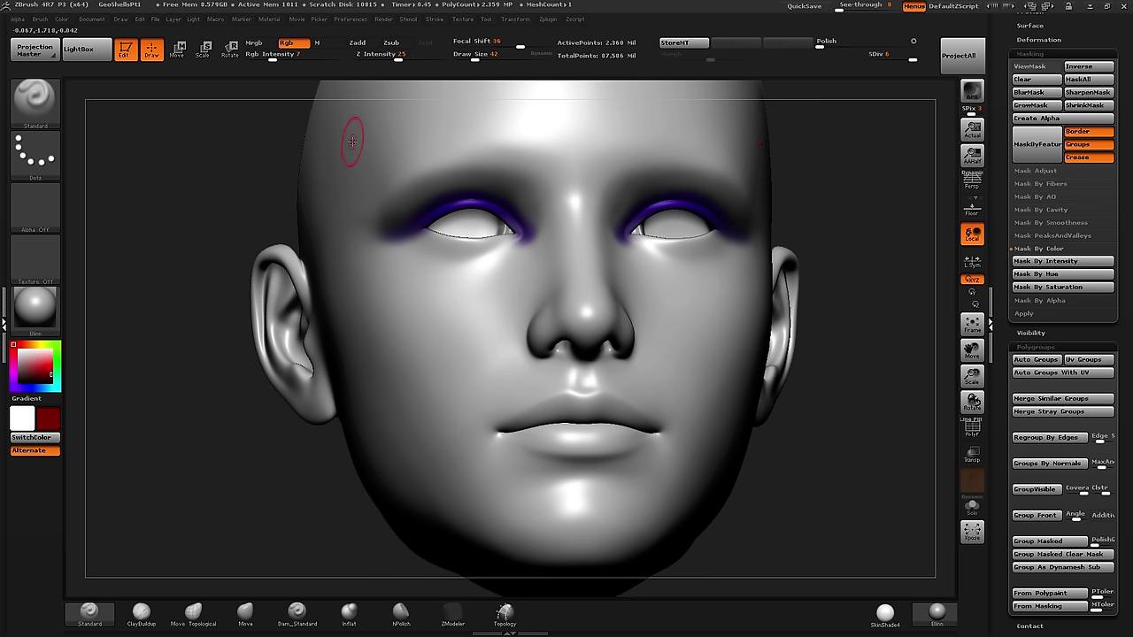
{"action": "left_click", "coordinate": [476, 59]}
{"action": "mouse_move", "coordinate": [538, 214]}
{"action": "left_mouse_down"}
{"action": "mouse_move", "coordinate": [512, 190]}
{"action": "mouse_move", "coordinate": [459, 181]}
{"action": "mouse_move", "coordinate": [374, 223]}
{"action": "mouse_move", "coordinate": [509, 181]}
{"action": "mouse_move", "coordinate": [531, 189]}
{"action": "left_mouse_up"}
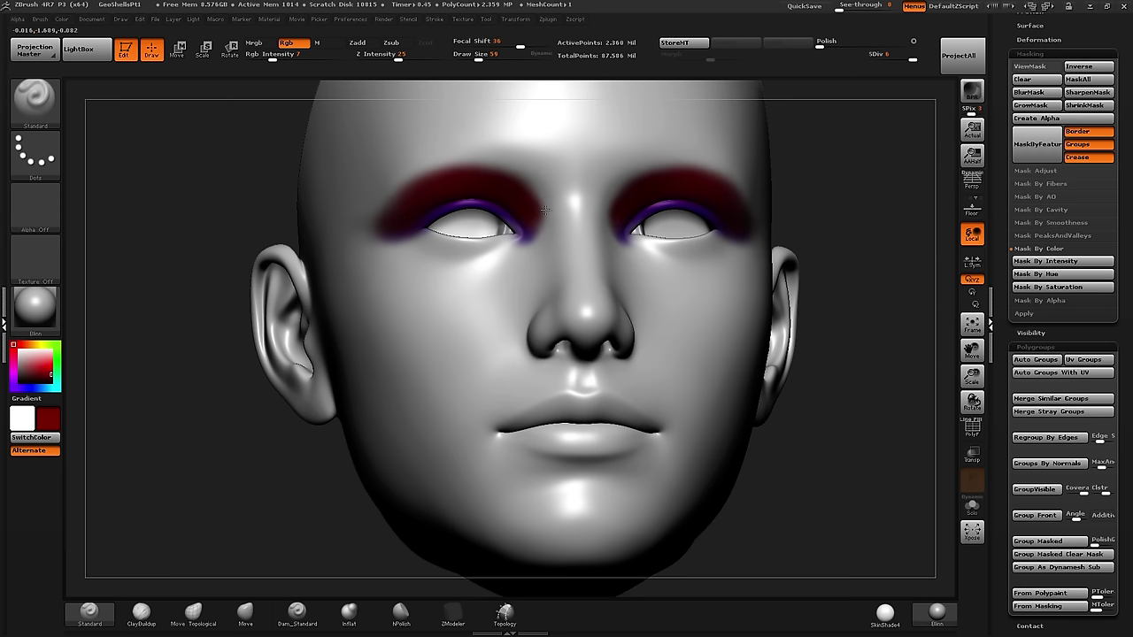
{"action": "left_click_drag", "start_coordinate": [801, 328], "coordinate": [955, 270]}
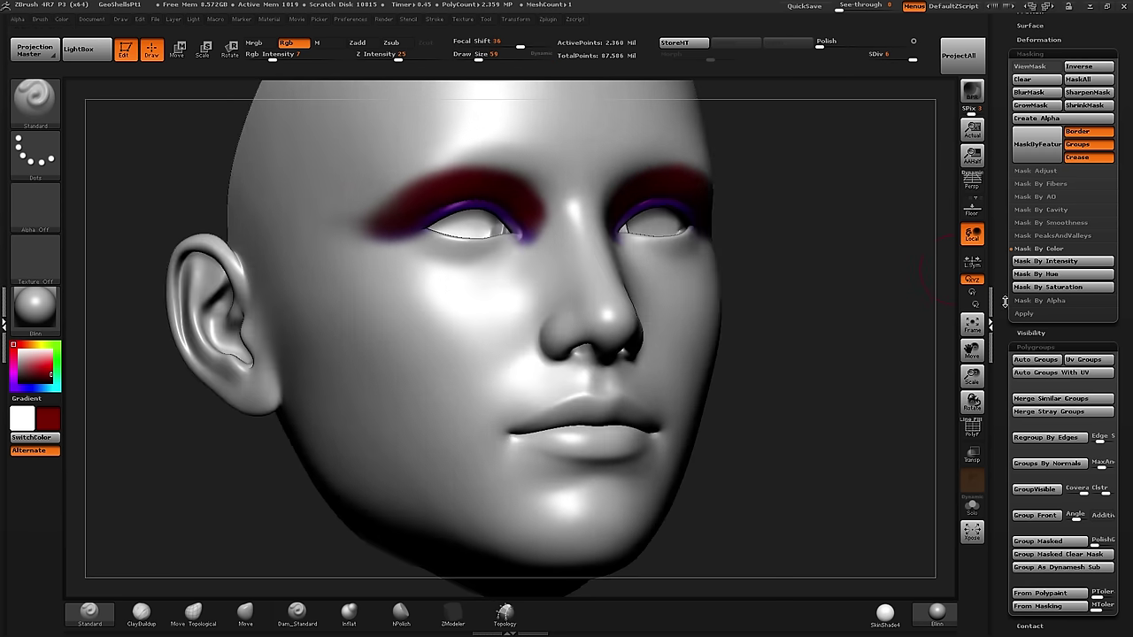
{"action": "left_click_drag", "start_coordinate": [1004, 409], "coordinate": [963, 218]}
{"action": "key", "text": "shift"}
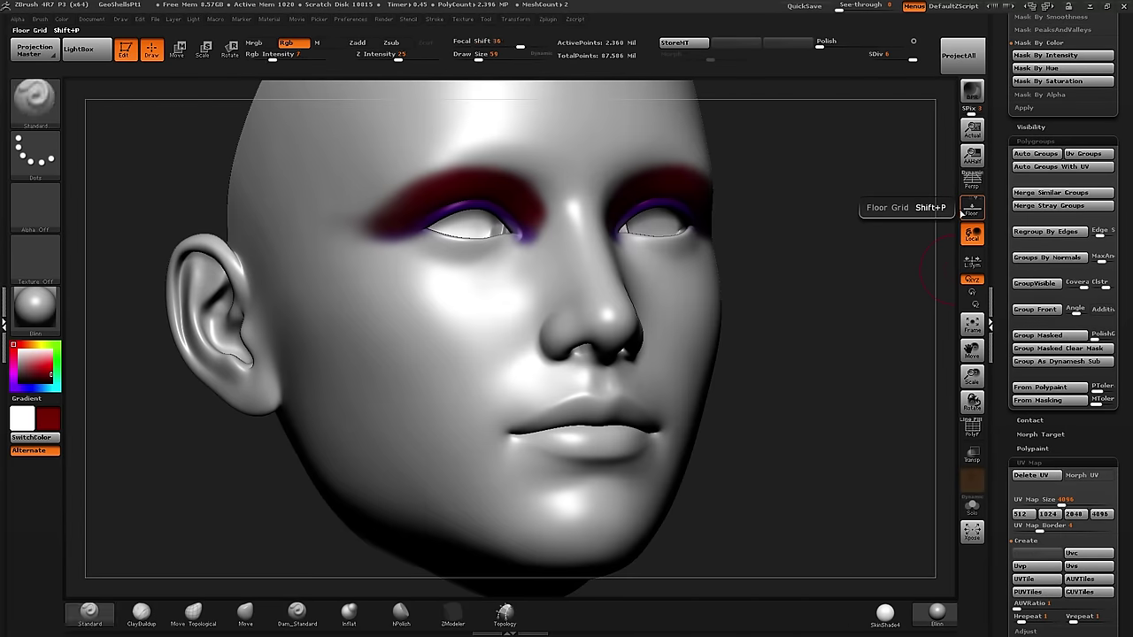
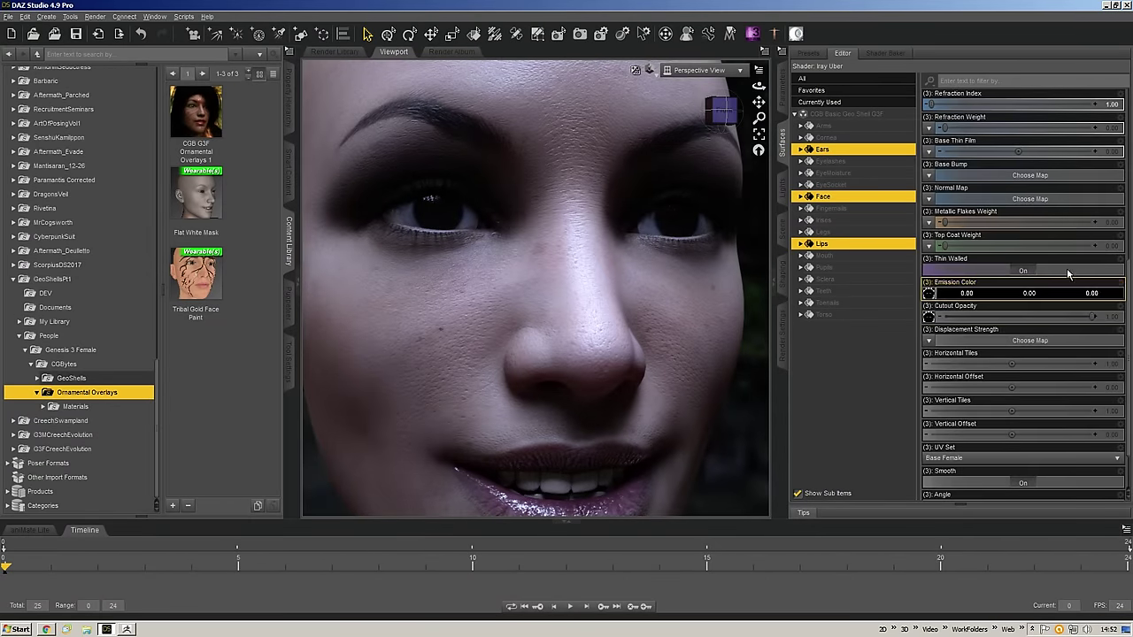
- In DAZ Studio, set the Base Color of the selected Ears, Face and Lips shell surfaces to white
{"action": "scroll", "coordinate": [1067, 268], "scroll_direction": "up", "scroll_amount": 5}
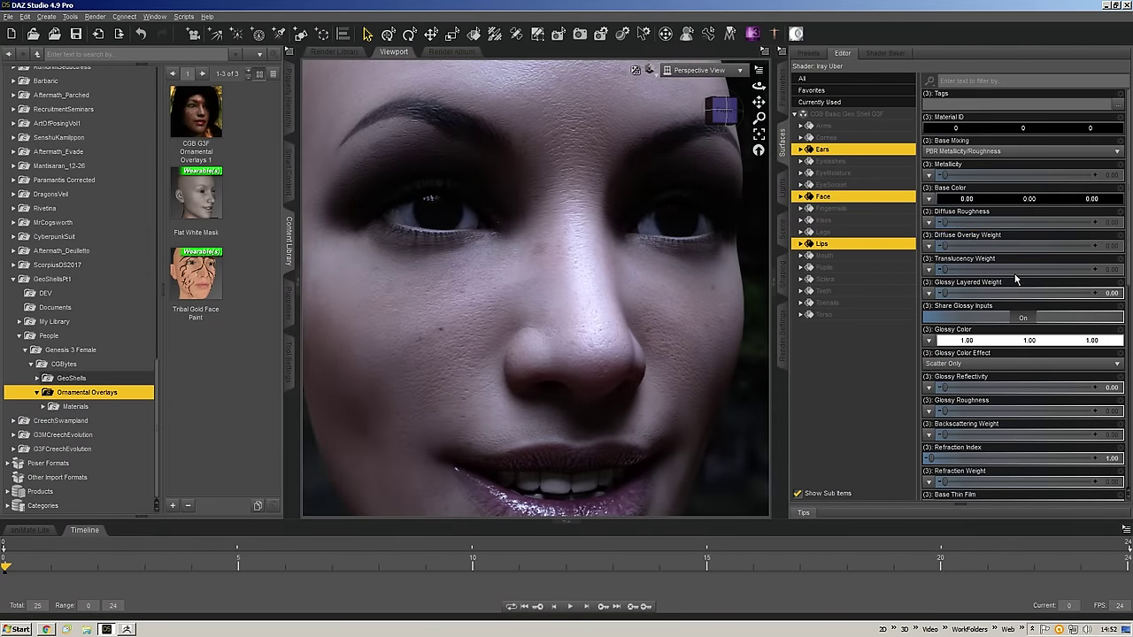
{"action": "left_click", "coordinate": [972, 200]}
{"action": "left_click_drag", "start_coordinate": [694, 282], "coordinate": [701, 225]}
{"action": "left_click", "coordinate": [637, 400]}
- Load SmokeyEyeColors1.jpg as the Base Color map of the selected shell surfaces and check the makeup from another angle
{"action": "left_click", "coordinate": [926, 223]}
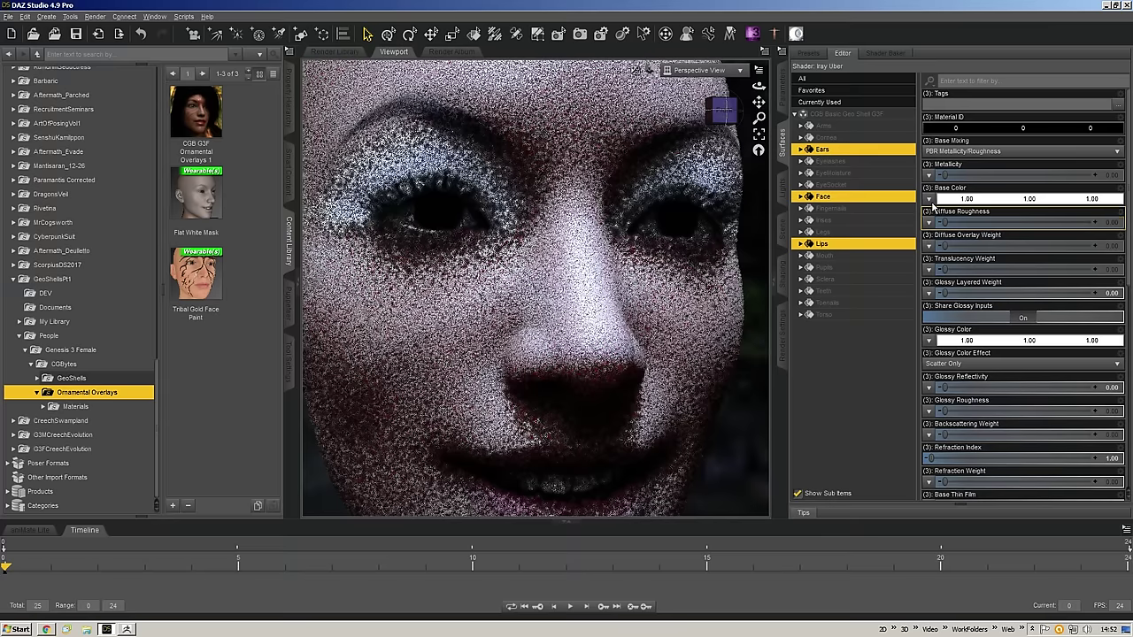
{"action": "left_click", "coordinate": [945, 111]}
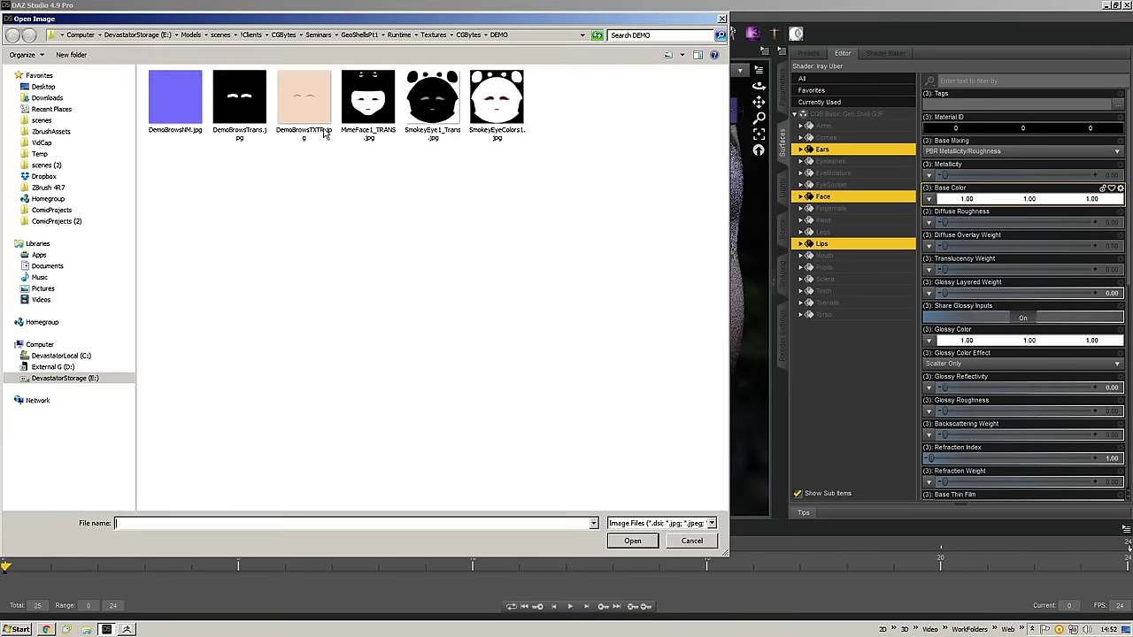
{"action": "left_click", "coordinate": [501, 104]}
{"action": "left_click", "coordinate": [631, 541]}
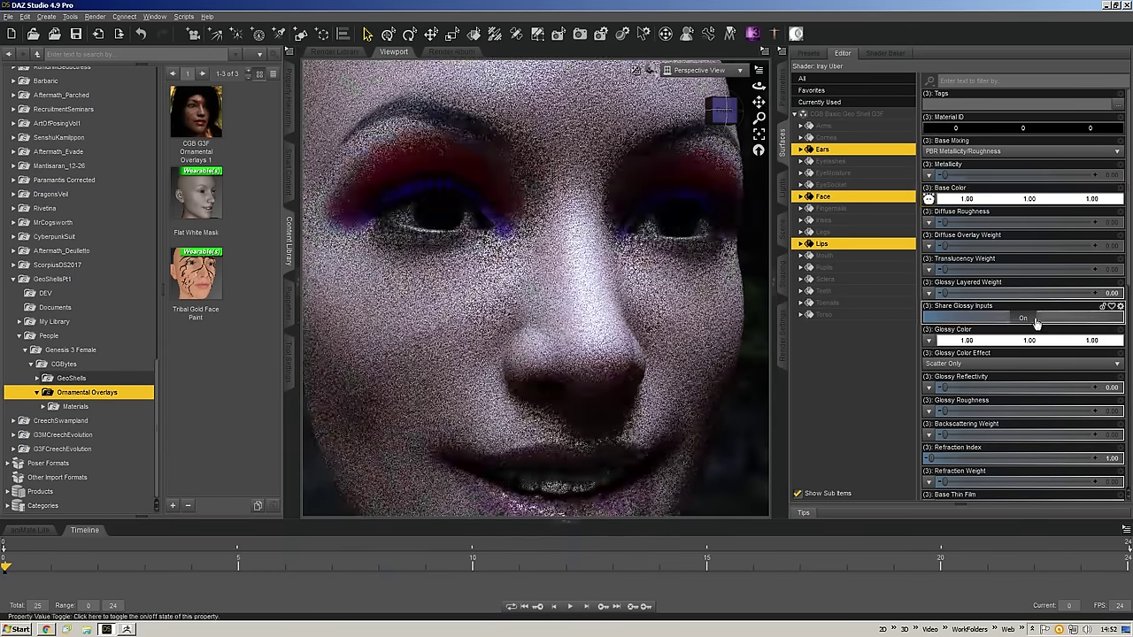
{"action": "scroll", "coordinate": [723, 303], "scroll_direction": "down", "scroll_amount": 5}
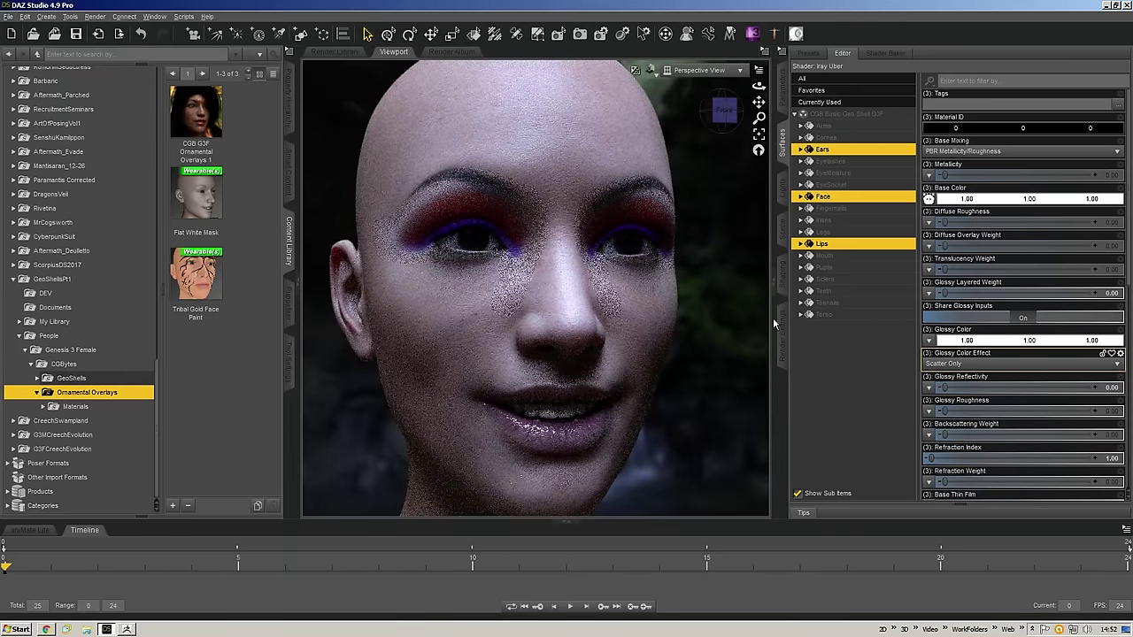
{"action": "left_click_drag", "start_coordinate": [722, 113], "coordinate": [737, 115]}
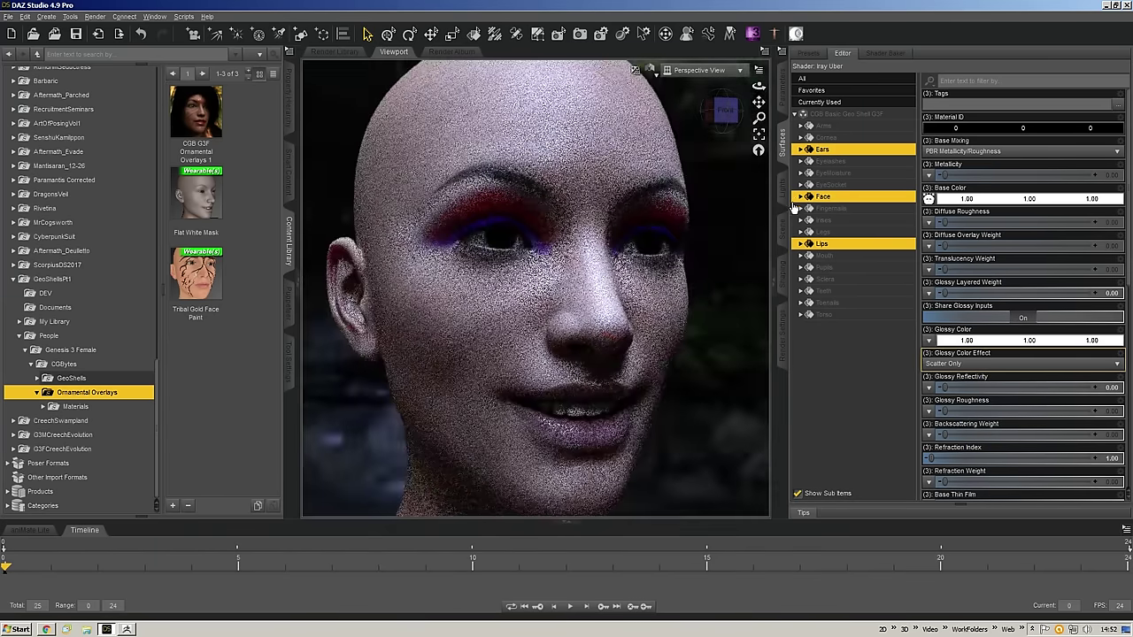
- Remove the Base Color map from the selected shell surfaces and switch back to ZBrush
{"action": "left_click", "coordinate": [928, 198]}
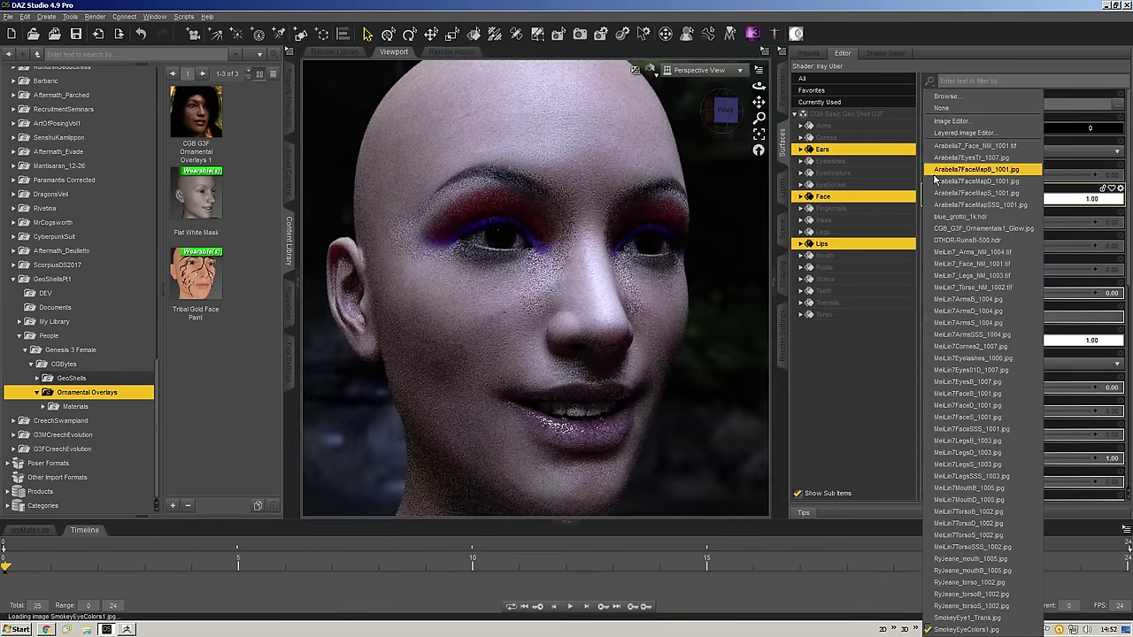
{"action": "left_click", "coordinate": [943, 109]}
{"action": "key", "text": "alt+Tab"}
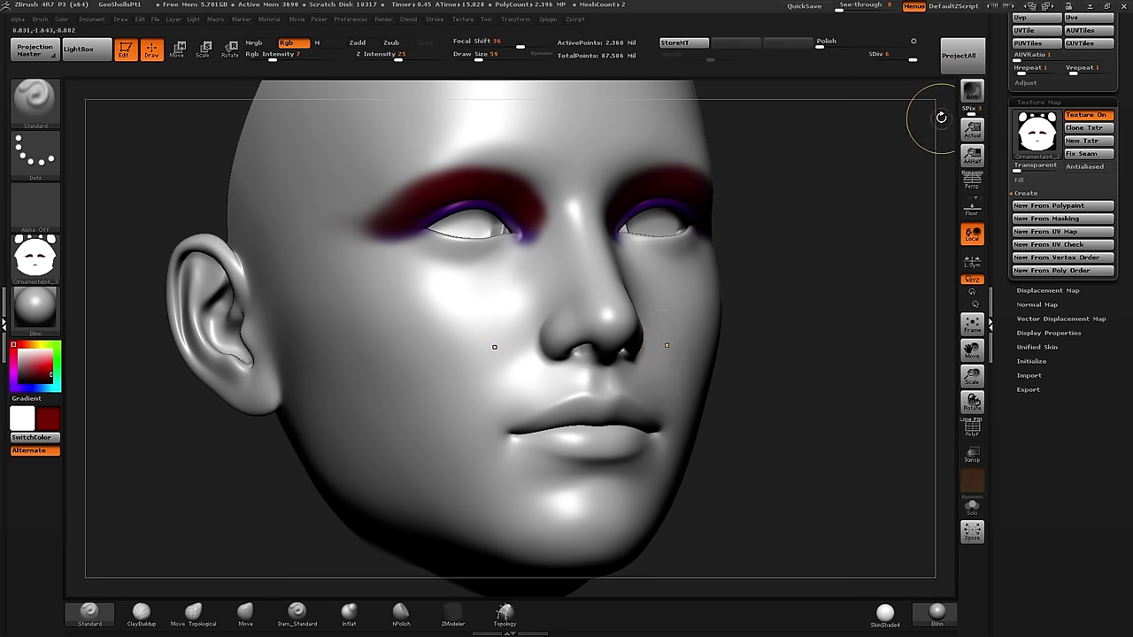
- Clear the current brush texture and turn off the head's texture map so the polypaint can be edited
{"action": "key", "text": "ctrl+shift"}
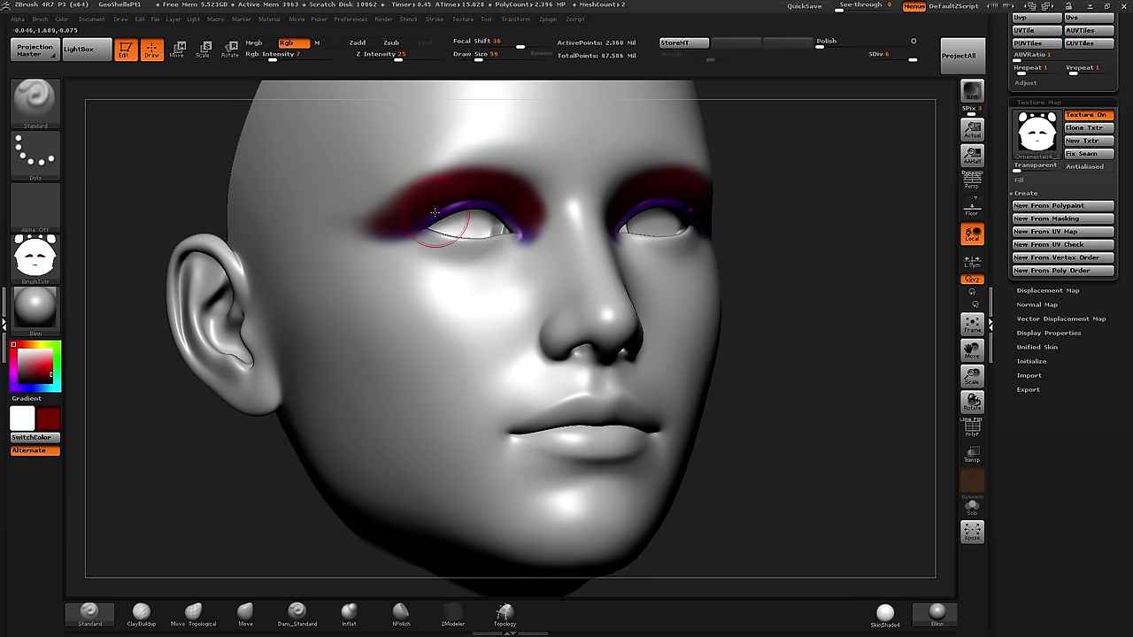
{"action": "left_click", "coordinate": [36, 258]}
{"action": "left_click", "coordinate": [102, 270]}
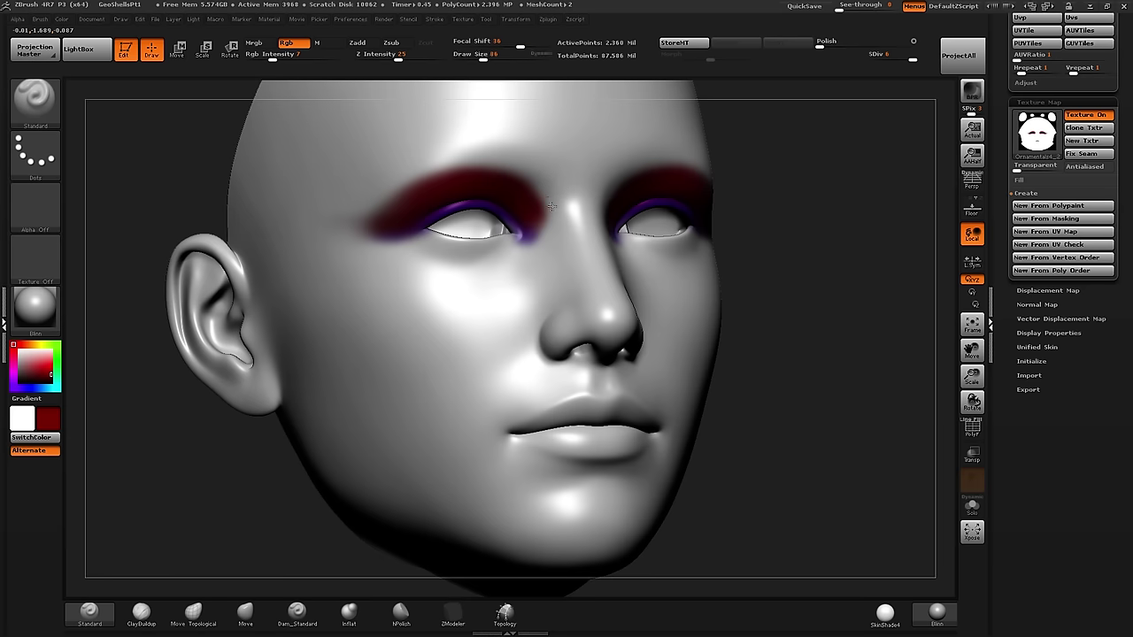
{"action": "left_click", "coordinate": [1087, 115]}
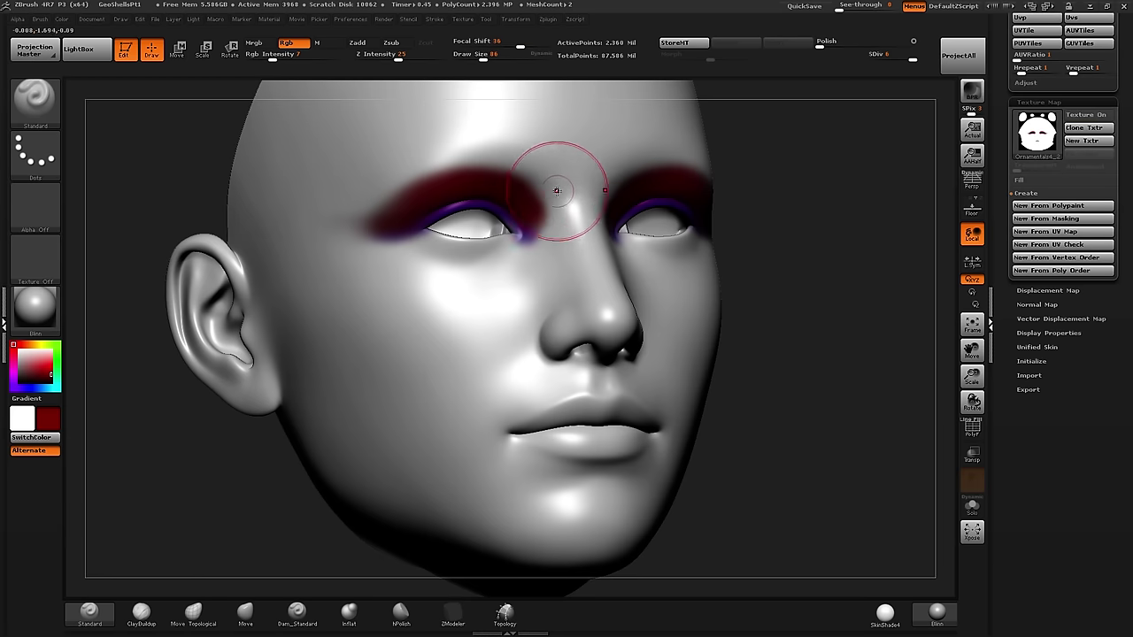
- Extend the dark red paint around the brows with a Draw Size of 86, and paint blue-violet beneath both eyes
{"action": "mouse_move", "coordinate": [557, 191]}
{"action": "left_mouse_down"}
{"action": "mouse_move", "coordinate": [505, 172]}
{"action": "mouse_move", "coordinate": [384, 185]}
{"action": "mouse_move", "coordinate": [571, 217]}
{"action": "mouse_move", "coordinate": [562, 239]}
{"action": "mouse_move", "coordinate": [544, 159]}
{"action": "mouse_move", "coordinate": [371, 177]}
{"action": "left_mouse_up"}
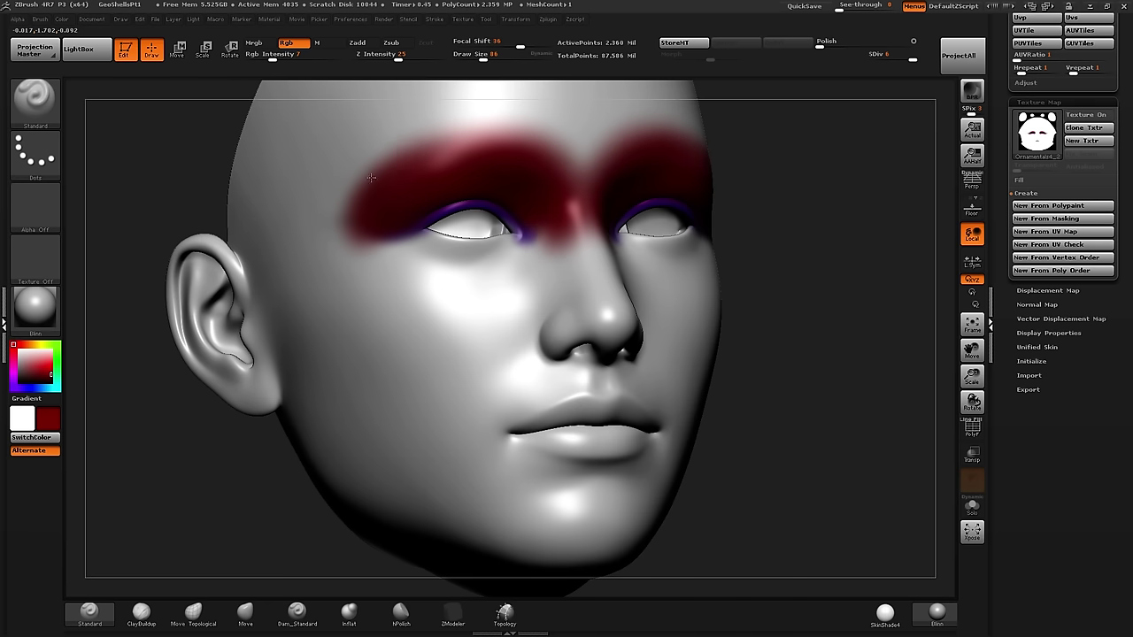
{"action": "key", "text": "c"}
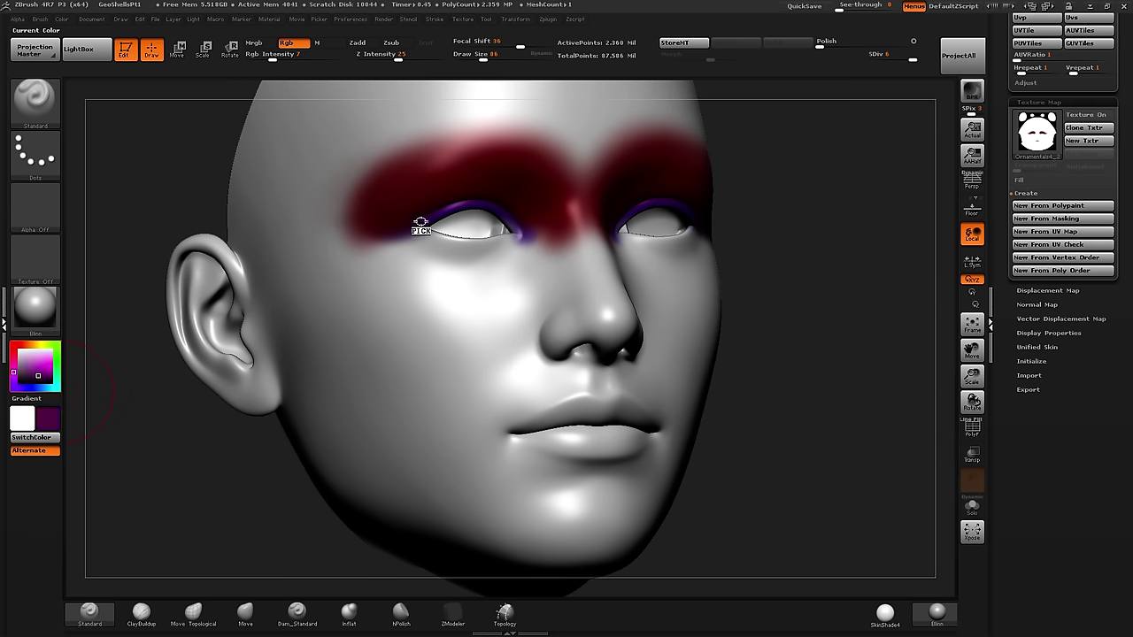
{"action": "left_click_drag", "start_coordinate": [420, 222], "coordinate": [453, 211]}
{"action": "mouse_move", "coordinate": [527, 242]}
{"action": "left_mouse_down"}
{"action": "mouse_move", "coordinate": [523, 268]}
{"action": "mouse_move", "coordinate": [440, 248]}
{"action": "mouse_move", "coordinate": [368, 264]}
{"action": "mouse_move", "coordinate": [372, 276]}
{"action": "mouse_move", "coordinate": [493, 261]}
{"action": "mouse_move", "coordinate": [416, 288]}
{"action": "mouse_move", "coordinate": [522, 297]}
{"action": "mouse_move", "coordinate": [455, 283]}
{"action": "mouse_move", "coordinate": [444, 252]}
{"action": "mouse_move", "coordinate": [350, 287]}
{"action": "mouse_move", "coordinate": [498, 301]}
{"action": "left_mouse_up"}
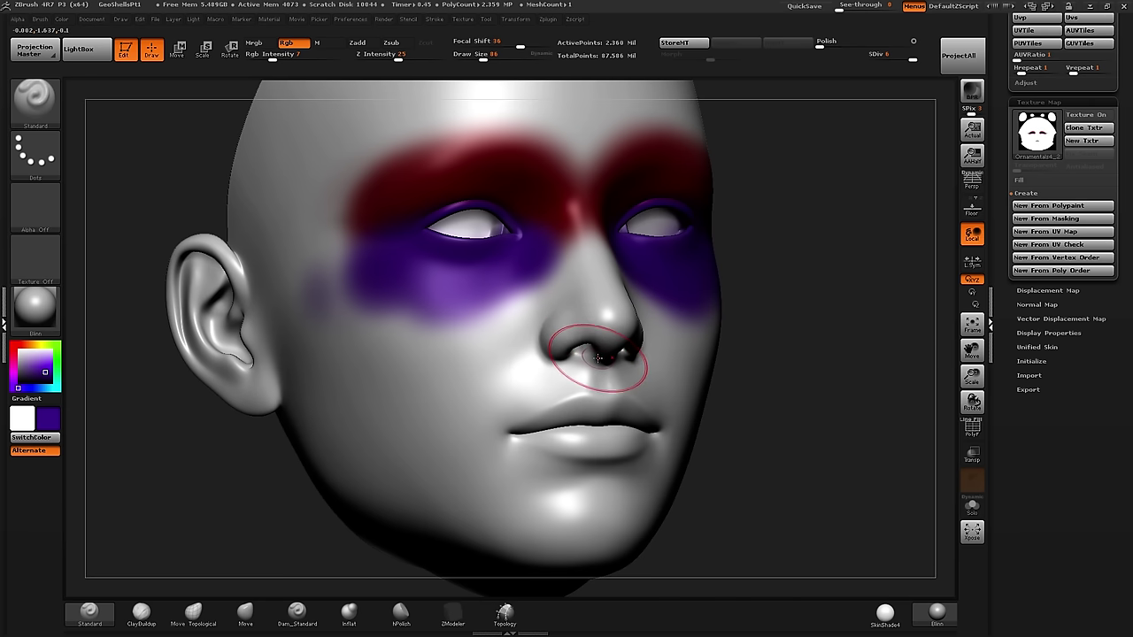
- Generate a new texture map from the head's polypaint, once at SDiv 5 and again at SDiv 6
{"action": "left_click", "coordinate": [1057, 209]}
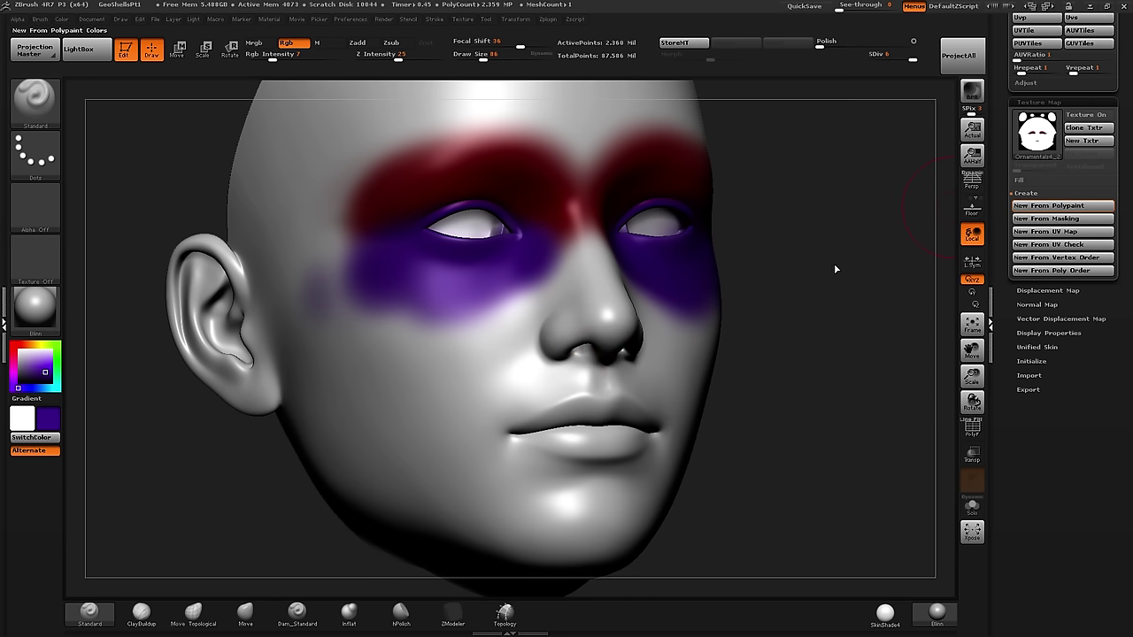
{"action": "key", "text": "shift"}
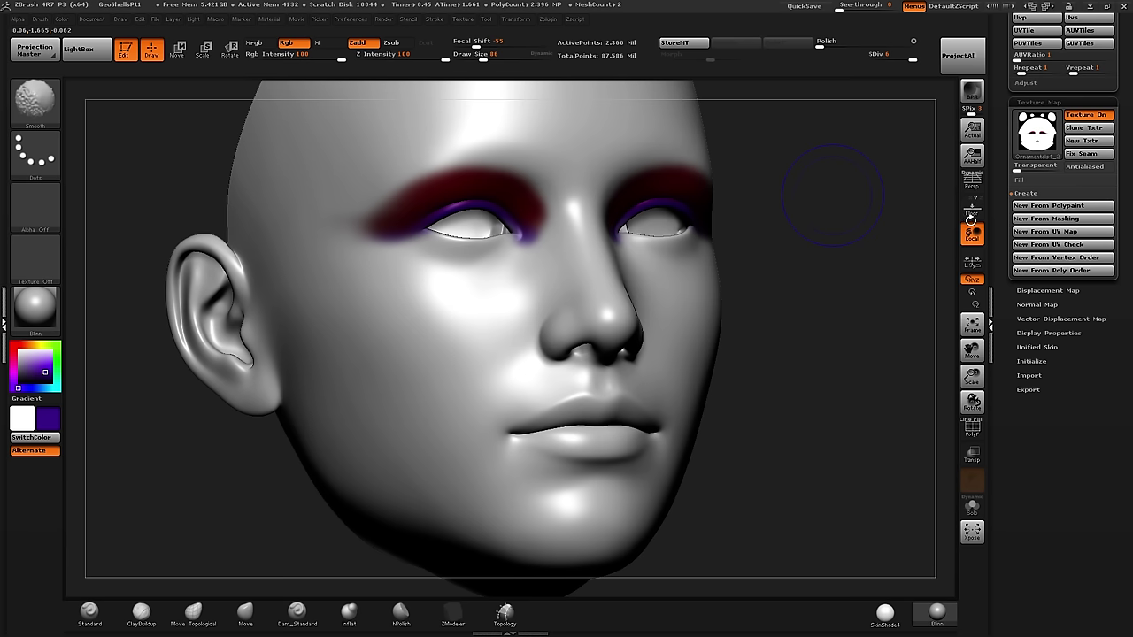
{"action": "key", "text": "shift+d"}
{"action": "left_click", "coordinate": [1027, 208]}
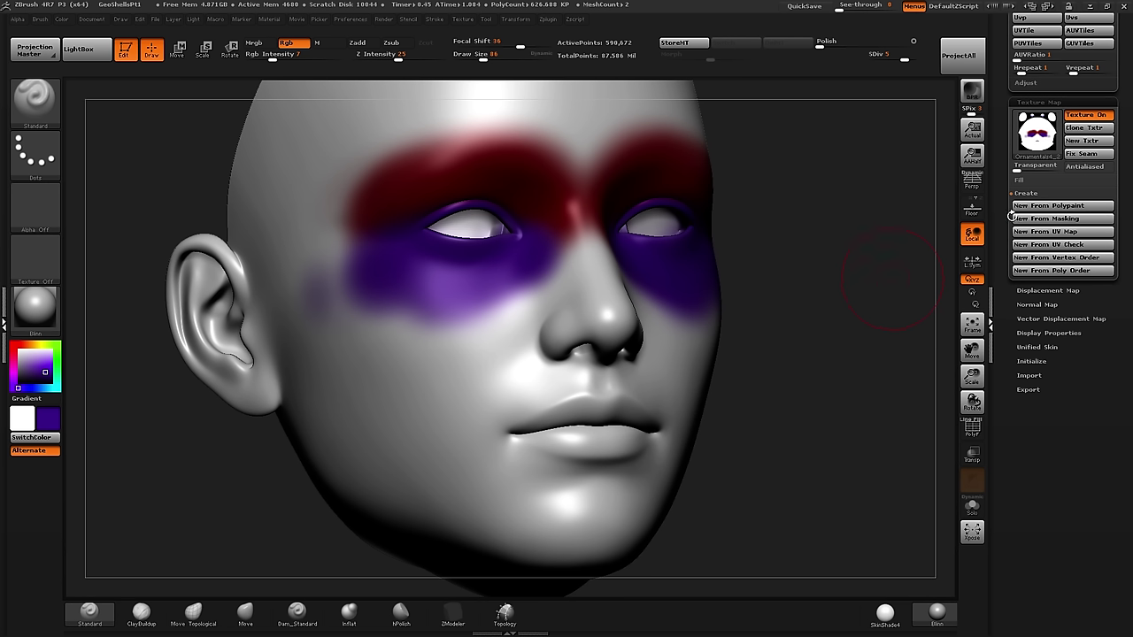
{"action": "key", "text": "d"}
{"action": "left_click", "coordinate": [1048, 208]}
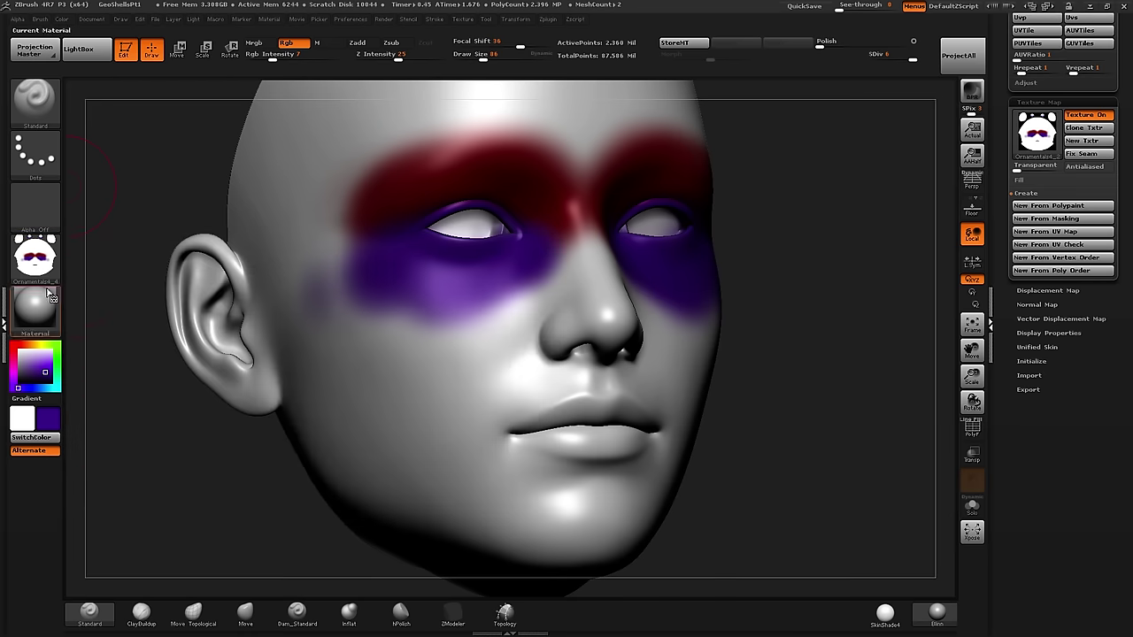
- Export the new makeup texture as a JPEG, overwriting SmokeyEyeColors1.jpg in the DEMO folder
{"action": "left_click", "coordinate": [40, 261]}
{"action": "left_click", "coordinate": [142, 502]}
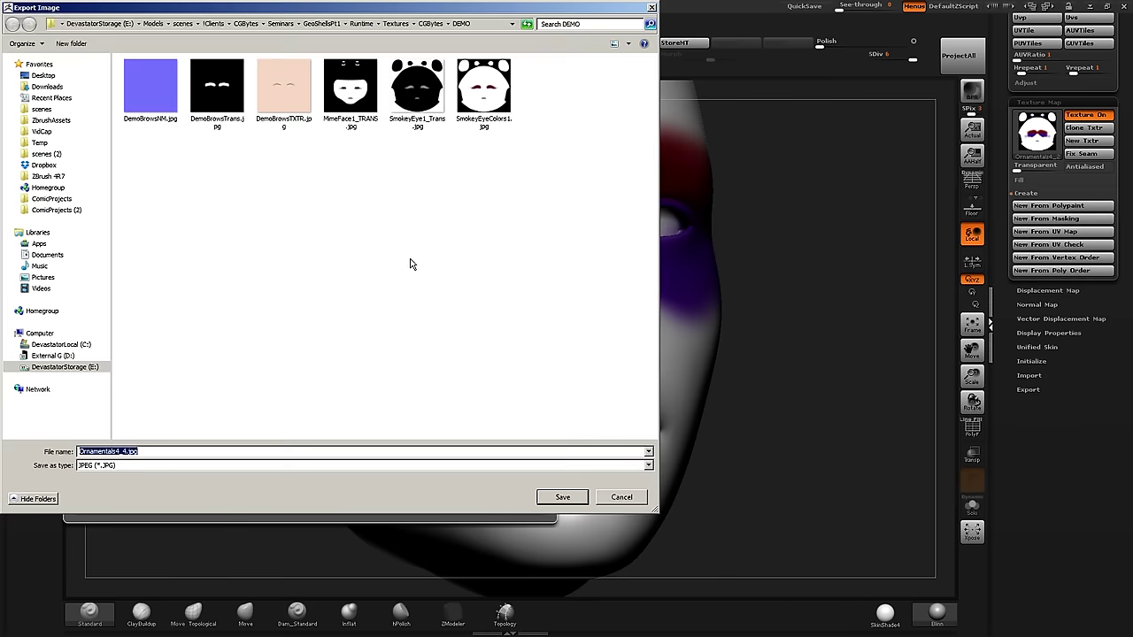
{"action": "left_click", "coordinate": [479, 106]}
{"action": "key", "text": "Return"}
{"action": "left_click", "coordinate": [584, 313]}
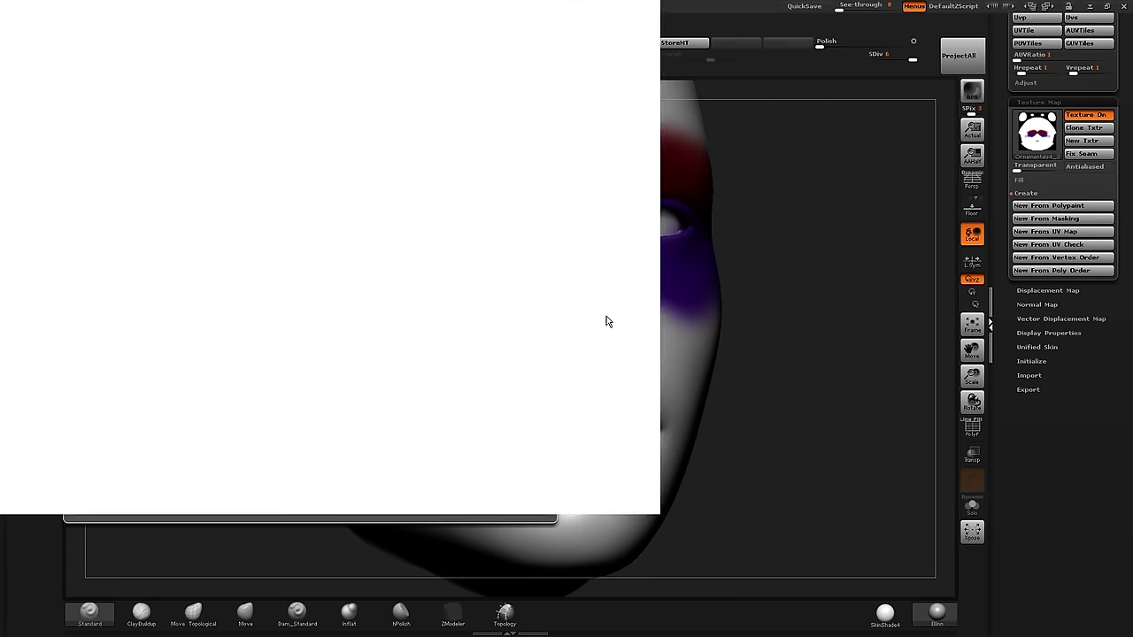
{"action": "key", "text": "Return"}
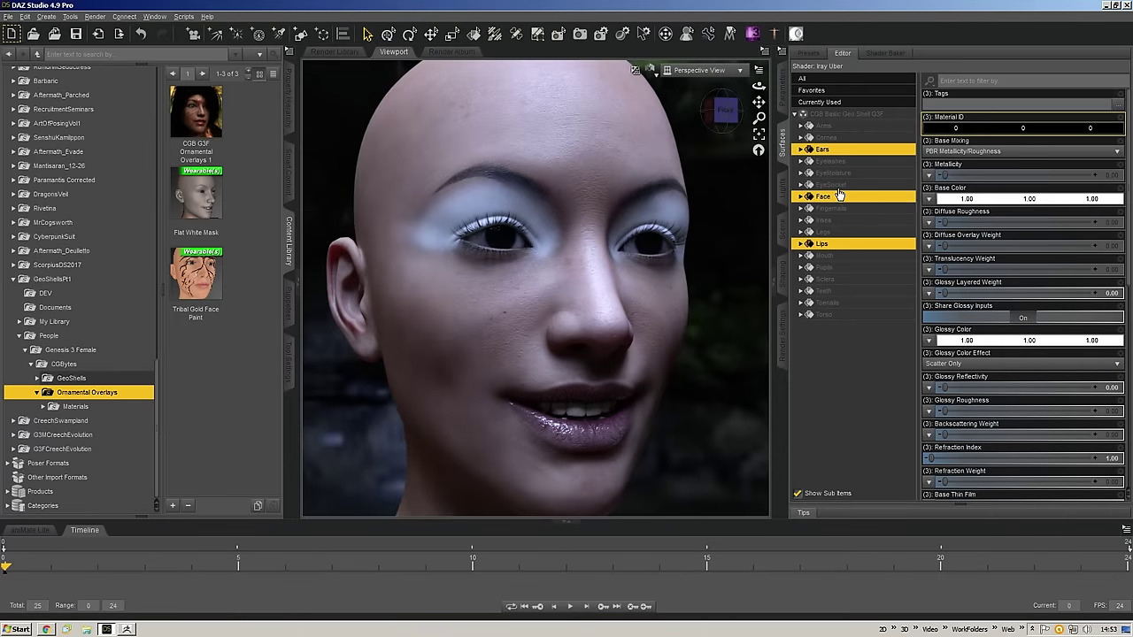
- In DAZ Studio, load the re-exported SmokeyEyeColors1.jpg as the Base Color map of the selected shell surfaces
{"action": "left_click", "coordinate": [929, 201]}
{"action": "left_click", "coordinate": [938, 97]}
{"action": "double_click", "coordinate": [492, 110]}
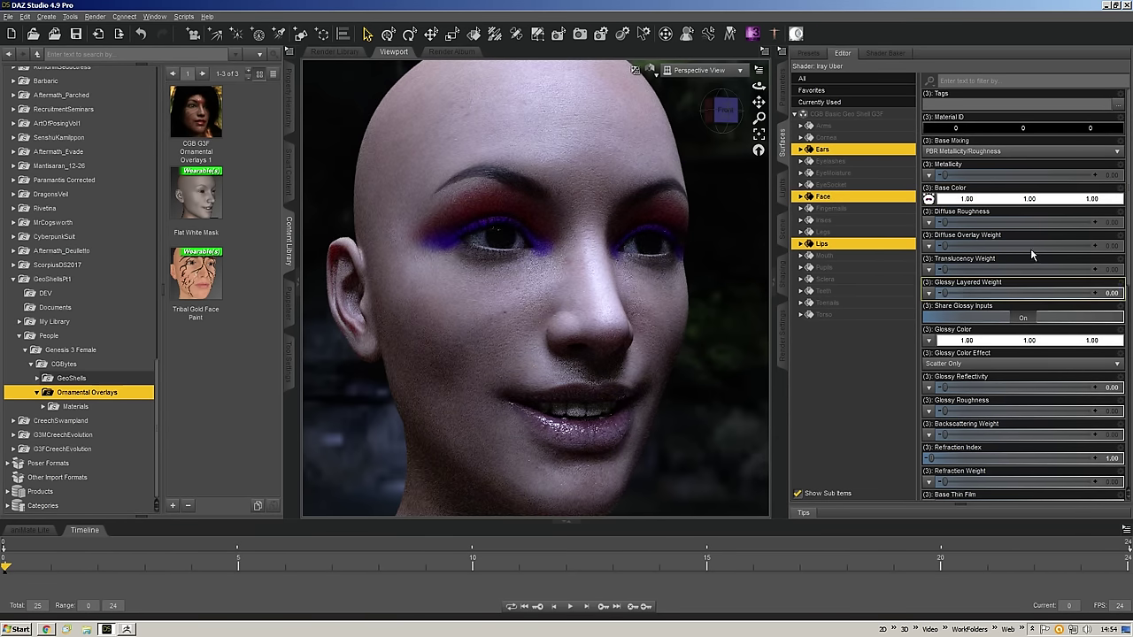
- Set the Emission Color of the selected shell surfaces to white
{"action": "scroll", "coordinate": [1027, 275], "scroll_direction": "down", "scroll_amount": 5}
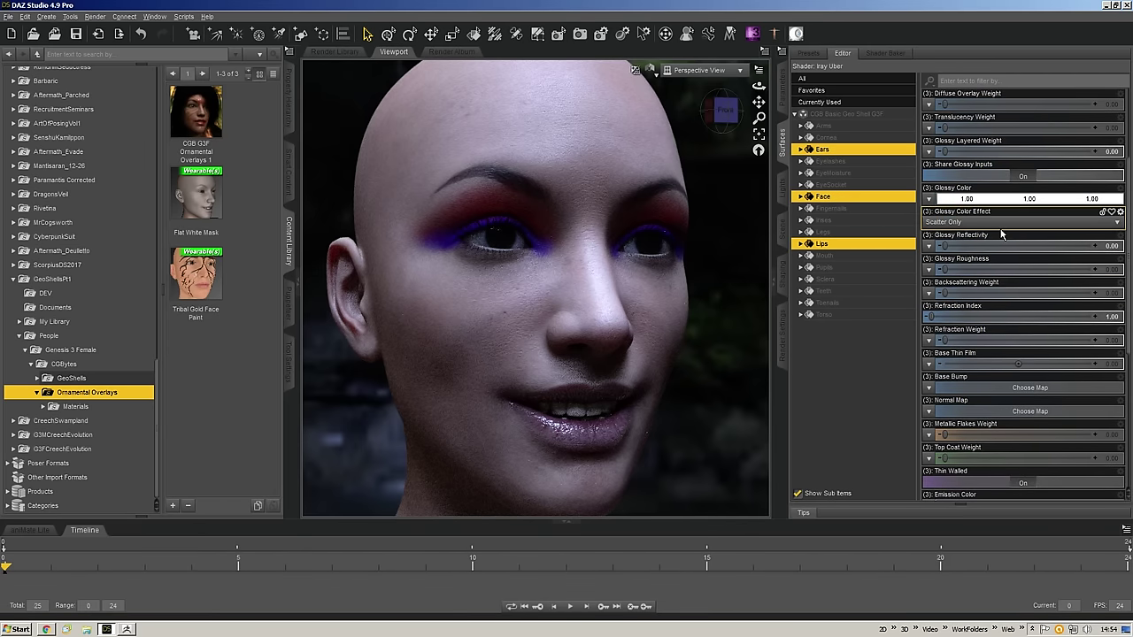
{"action": "scroll", "coordinate": [1001, 236], "scroll_direction": "down", "scroll_amount": 2}
{"action": "scroll", "coordinate": [1001, 236], "scroll_direction": "down", "scroll_amount": 3}
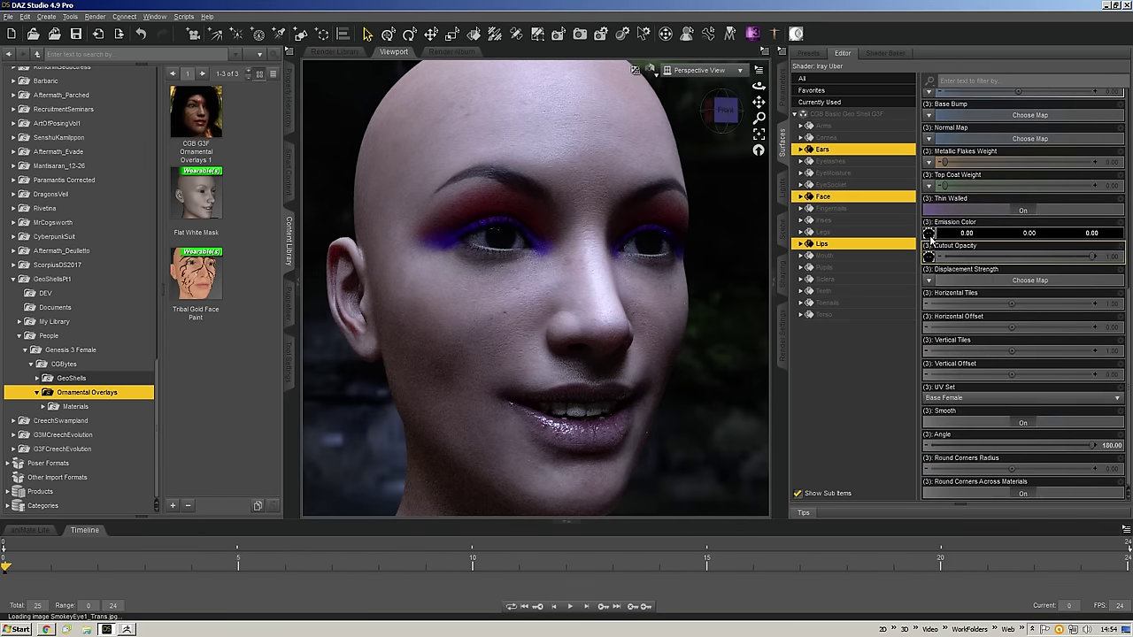
{"action": "left_click", "coordinate": [930, 239]}
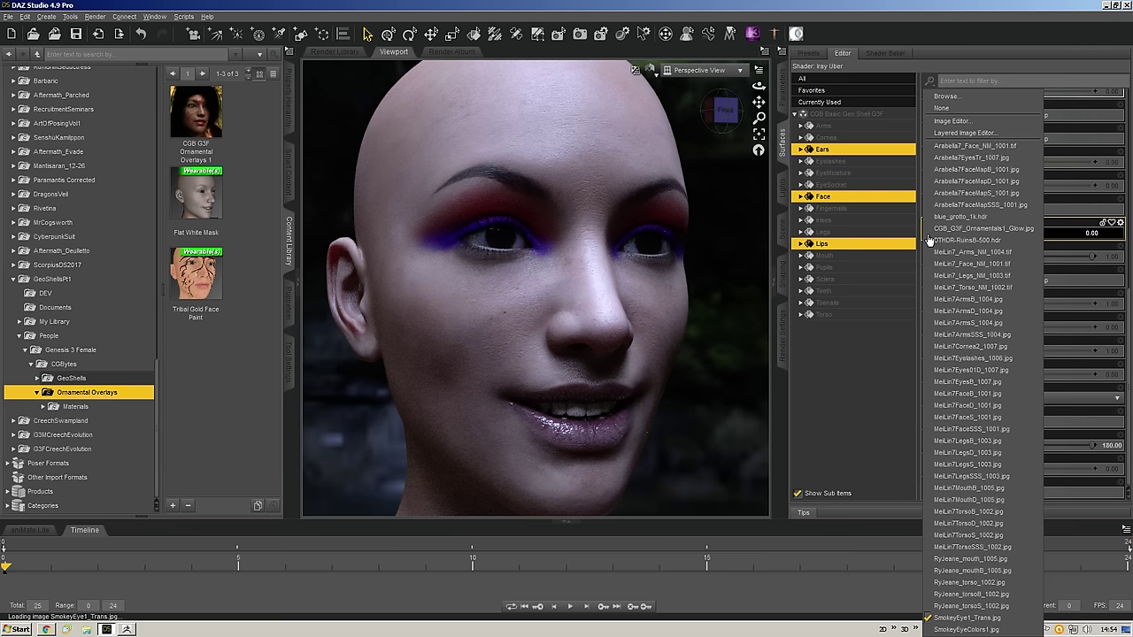
{"action": "left_click", "coordinate": [1079, 215]}
{"action": "left_click", "coordinate": [989, 233]}
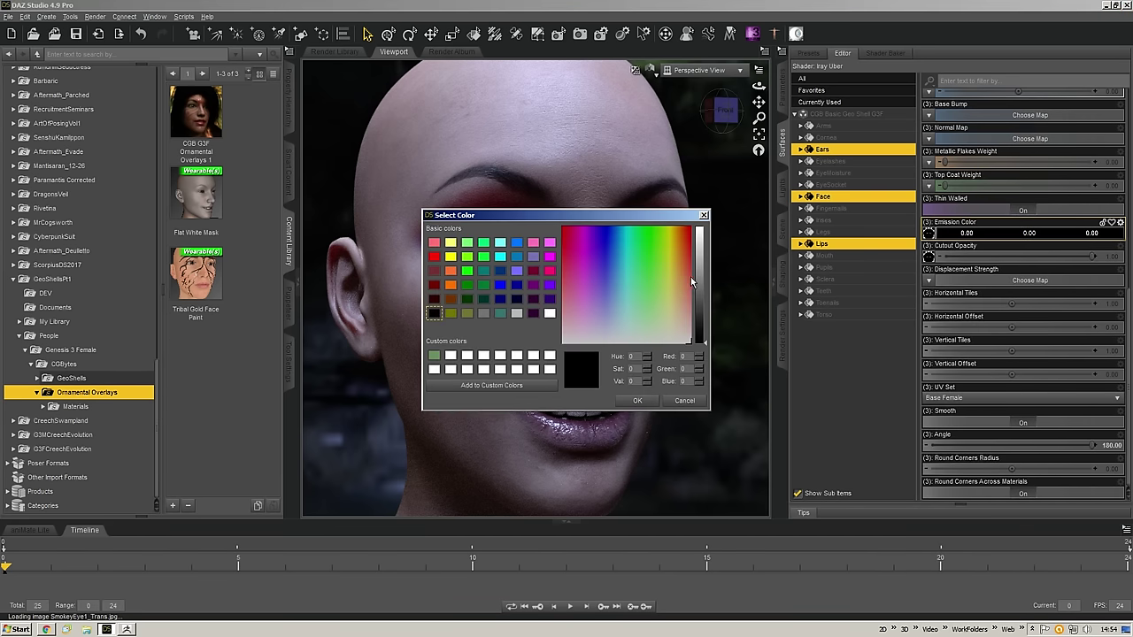
{"action": "left_click_drag", "start_coordinate": [698, 279], "coordinate": [704, 198]}
{"action": "left_click", "coordinate": [643, 402]}
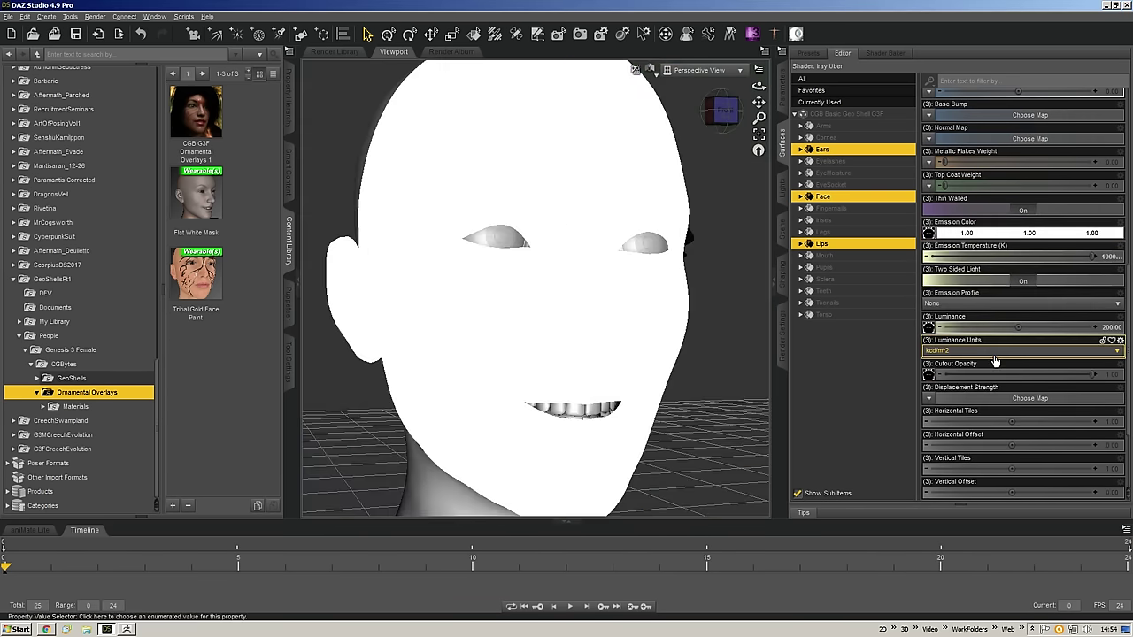
- Replace the Emission Color map of the selected shell surfaces with SmokeyEyeColors1.jpg
{"action": "left_click", "coordinate": [931, 235]}
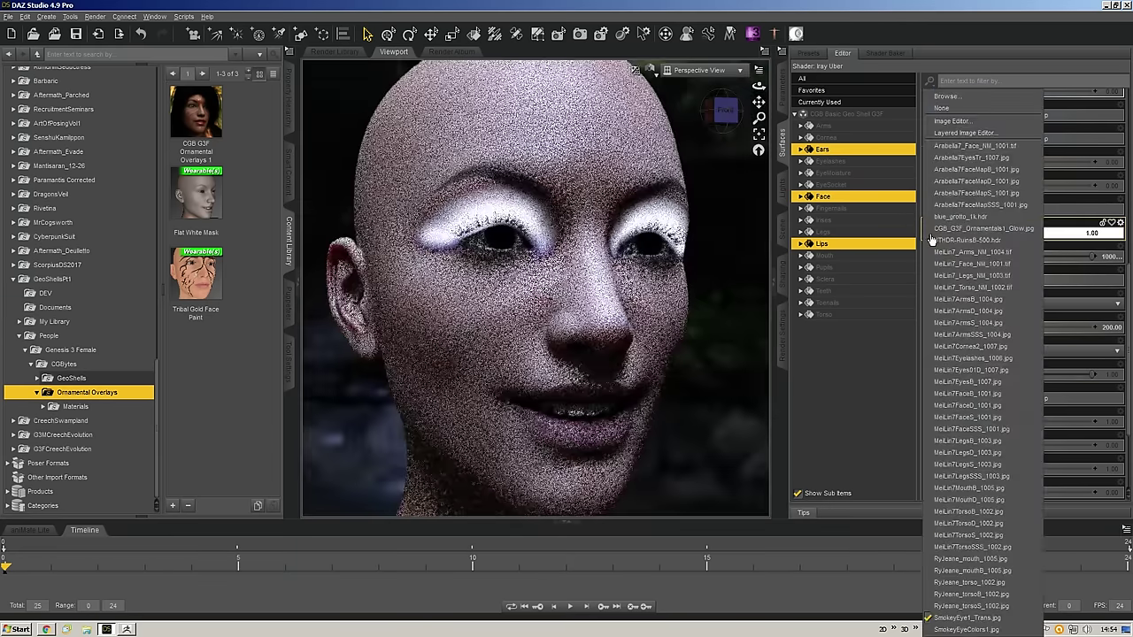
{"action": "left_click", "coordinate": [949, 98]}
{"action": "double_click", "coordinate": [507, 105]}
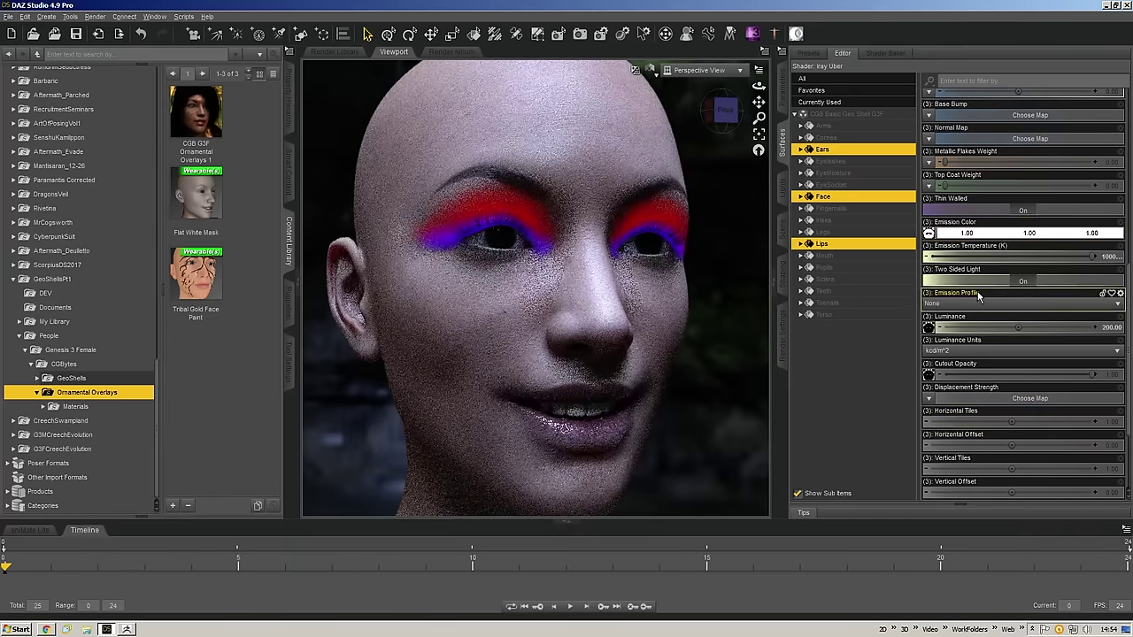
- Try an Emission Temperature of 441.18 K on the glowing makeup and set it to 4779.41 K
{"action": "left_click_drag", "start_coordinate": [1056, 252], "coordinate": [936, 256]}
{"action": "mouse_move", "coordinate": [1018, 328]}
{"action": "left_mouse_down"}
{"action": "mouse_move", "coordinate": [996, 327]}
{"action": "mouse_move", "coordinate": [1018, 330]}
{"action": "left_mouse_up"}
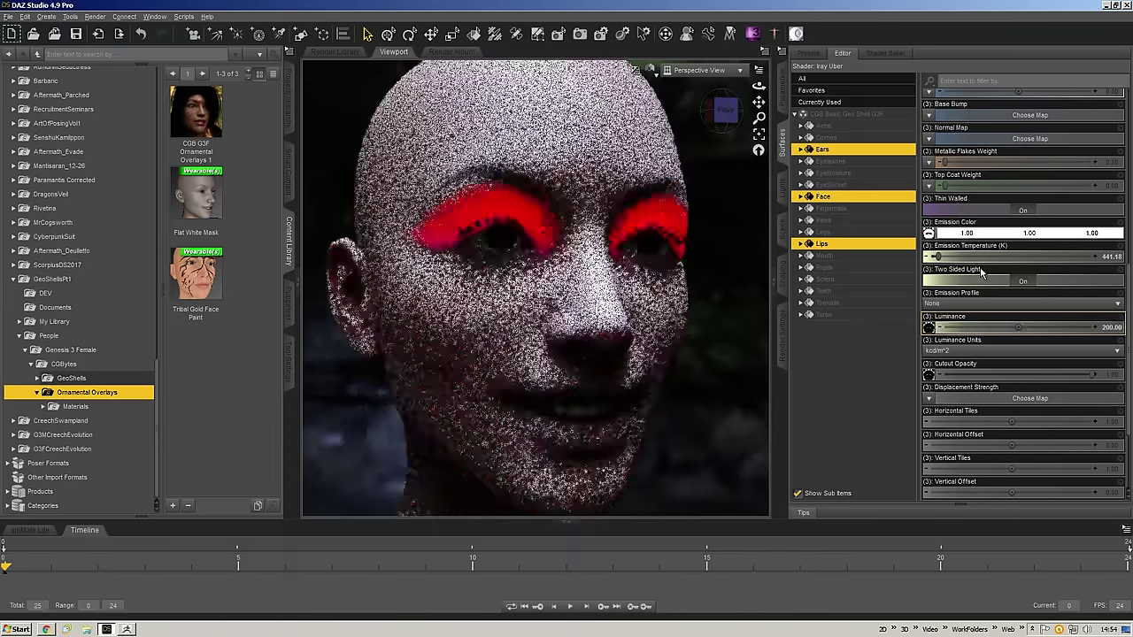
{"action": "left_click_drag", "start_coordinate": [939, 256], "coordinate": [1007, 257]}
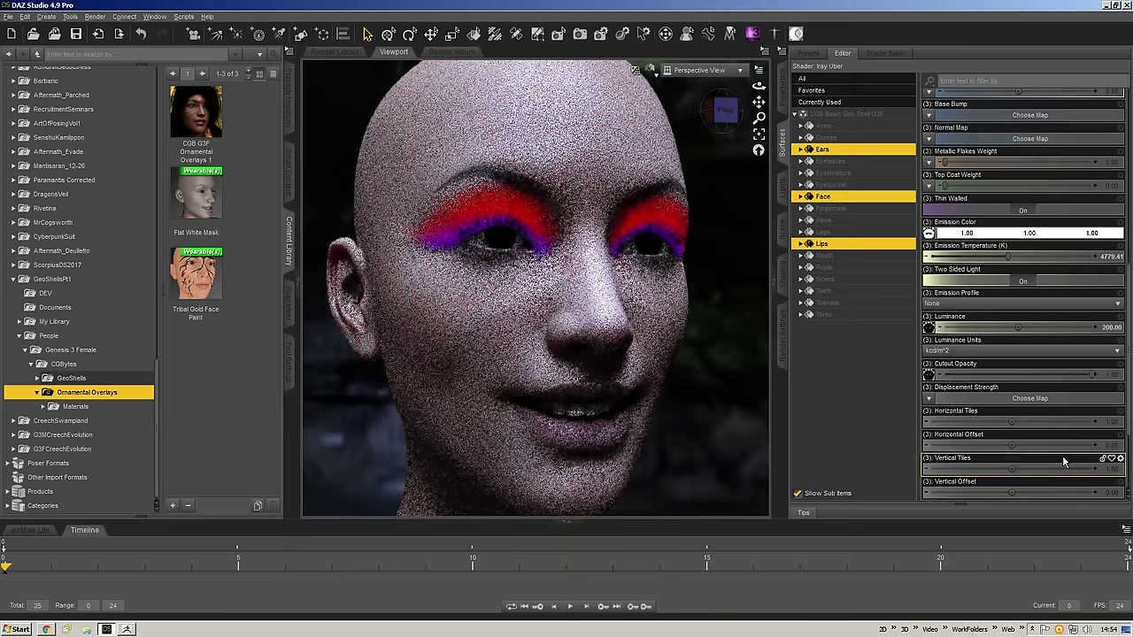